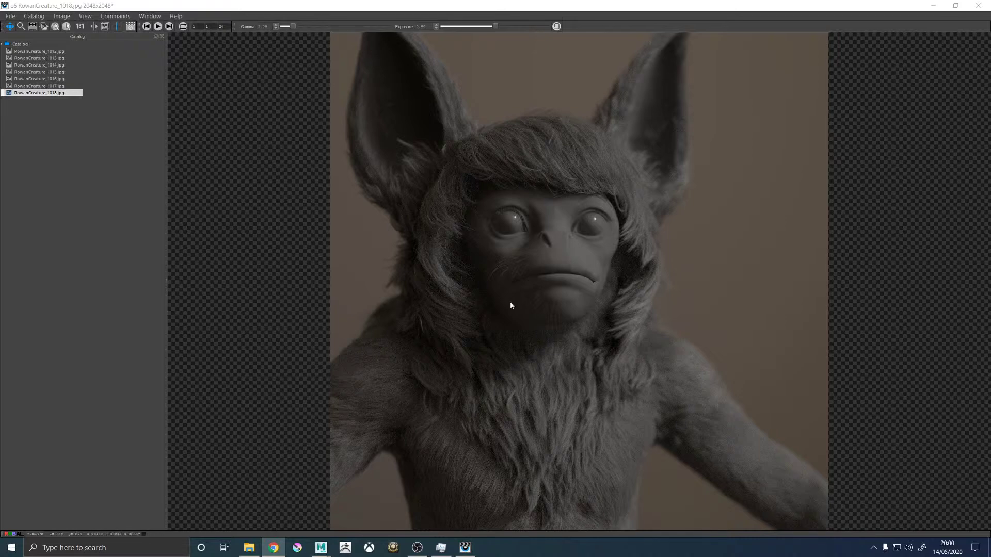
Open OriginalConcept.jpg in Photos and place it beside the grey creature render for comparison.
scroll(583, 181, down, 2)
scroll(559, 176, up, 1)
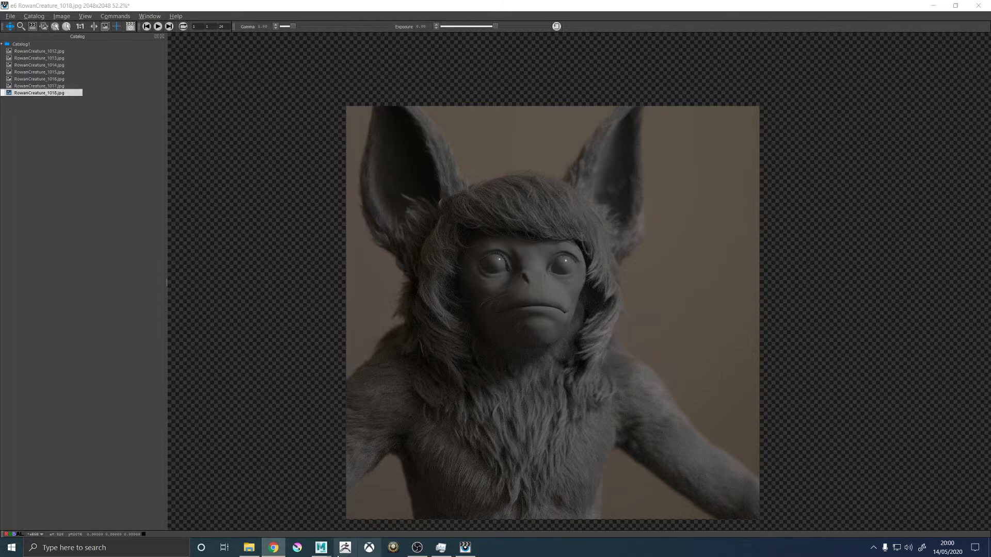
click(248, 550)
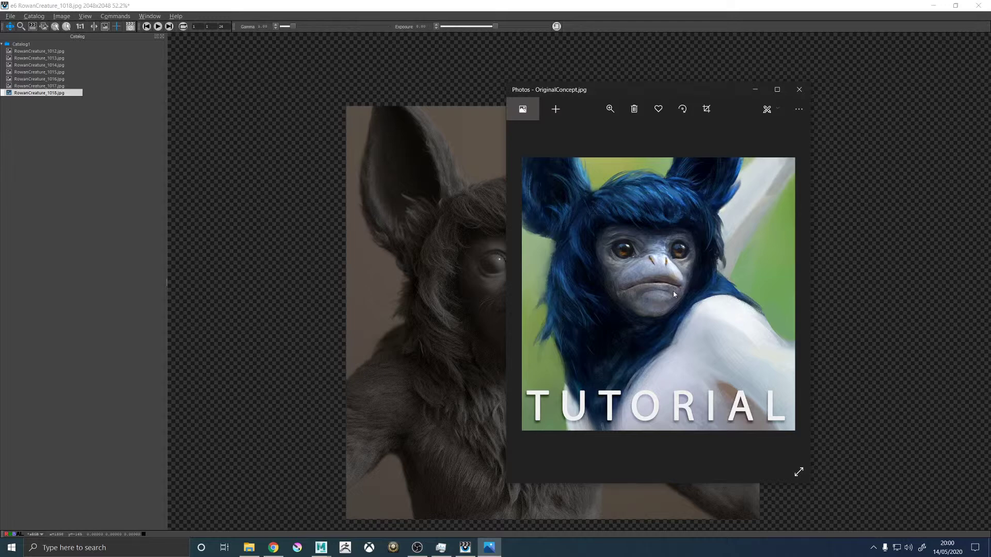
drag(703, 92, 213, 102)
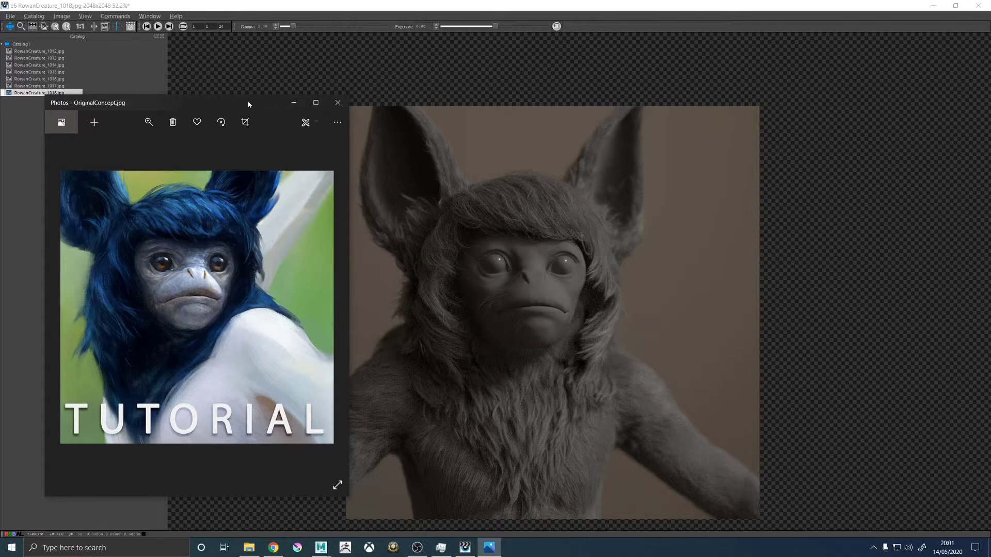
drag(248, 105, 226, 97)
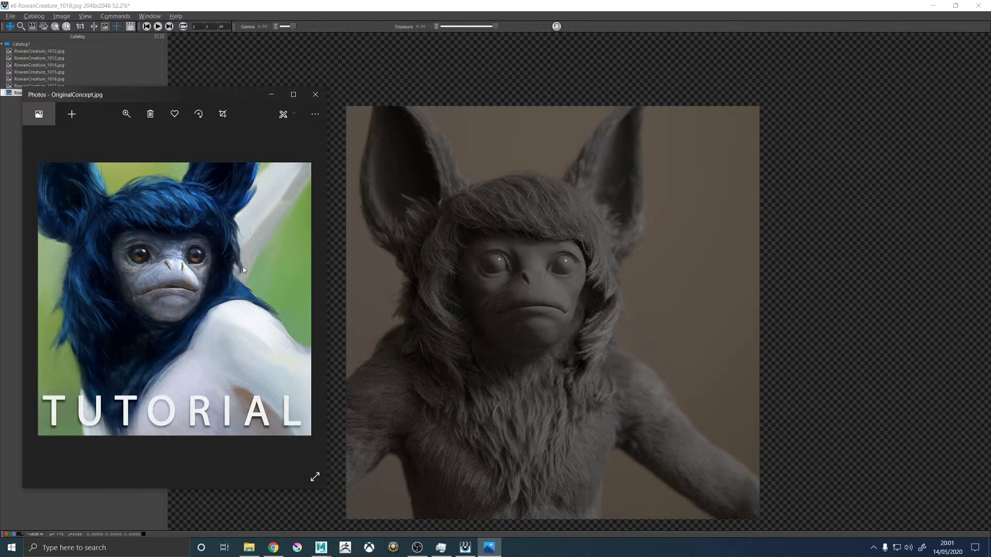
View the STUDY to DESIGN video page on YouTube, and return to OriginalConcept.jpg over the render before minimizing it.
click(317, 99)
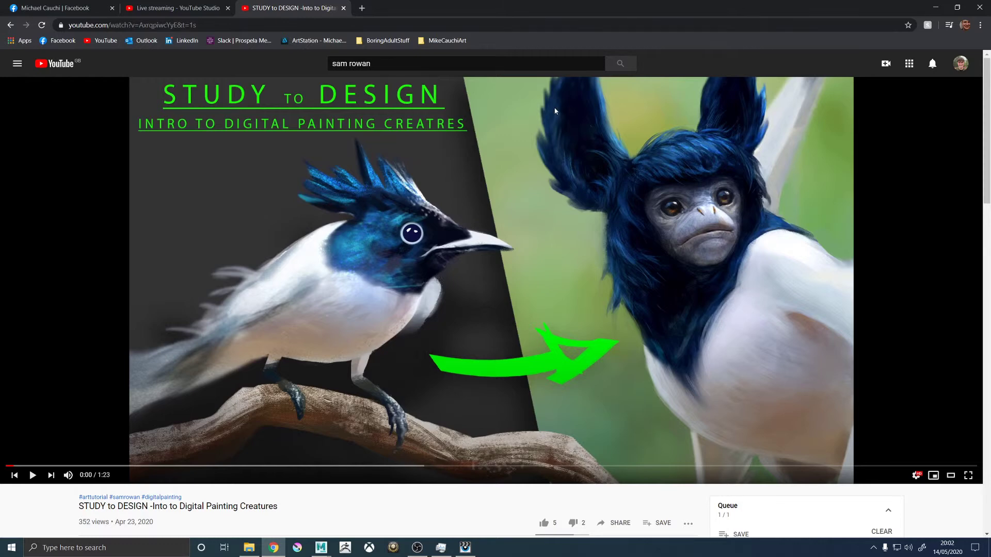
key(alt+Tab)
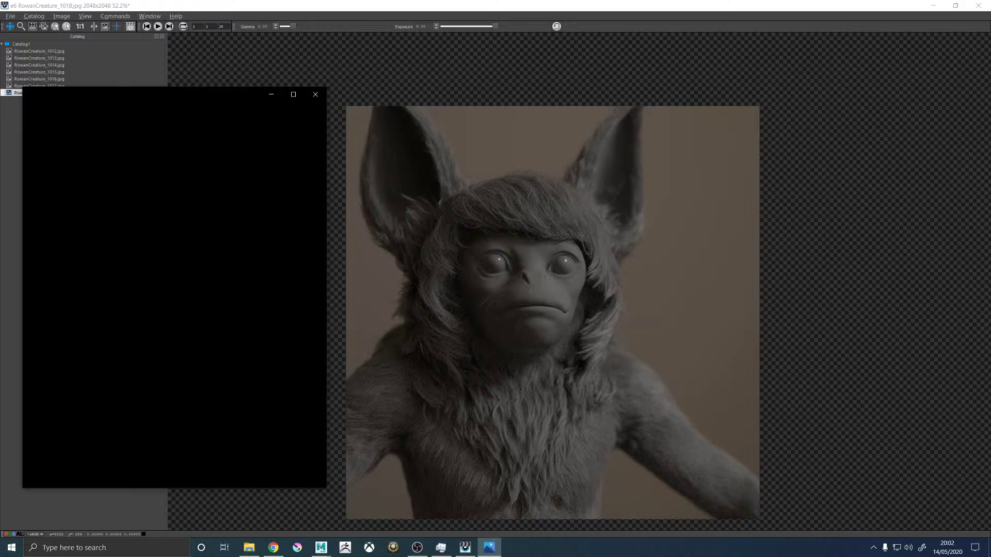
drag(211, 99, 742, 75)
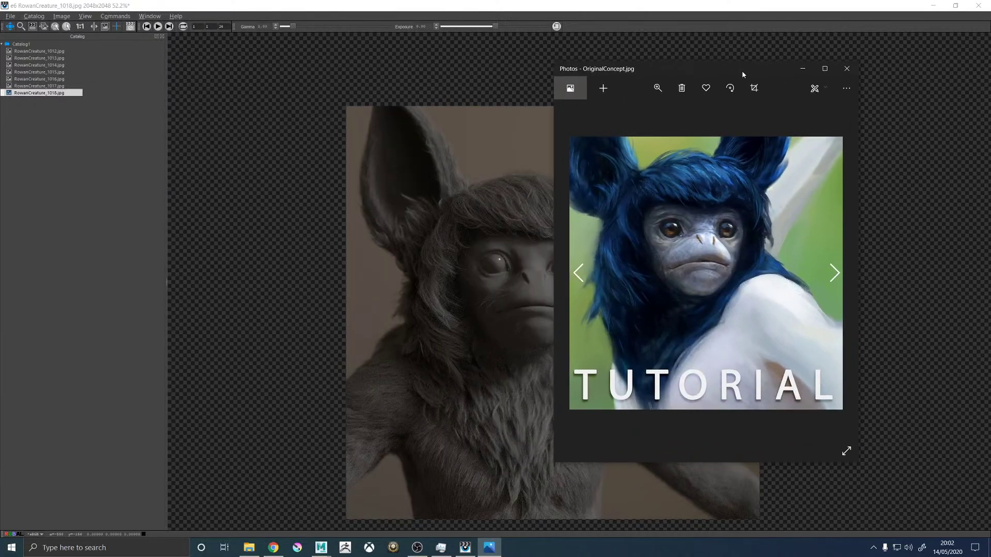
click(803, 68)
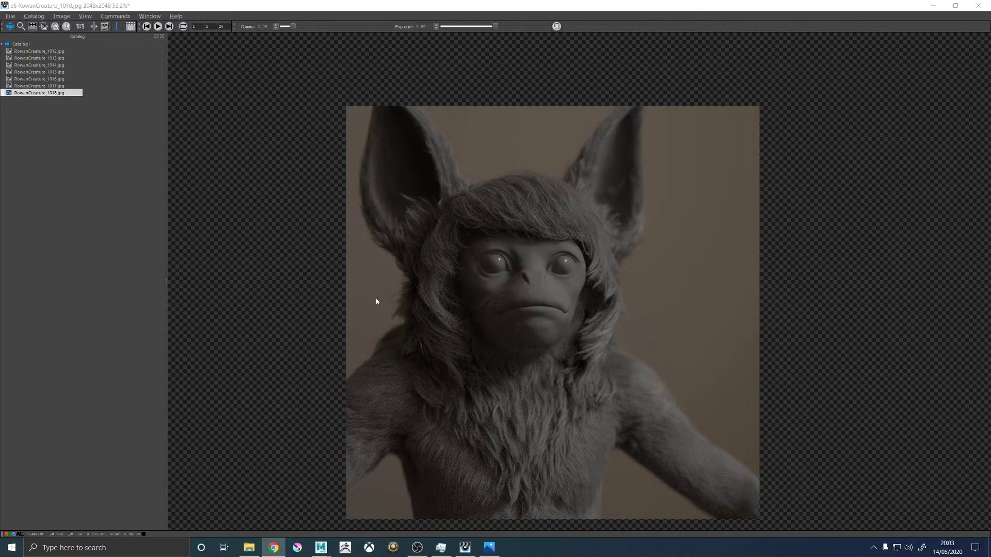
Examine the creature render's head, ears, face and chest fur up close.
scroll(515, 299, up, 2)
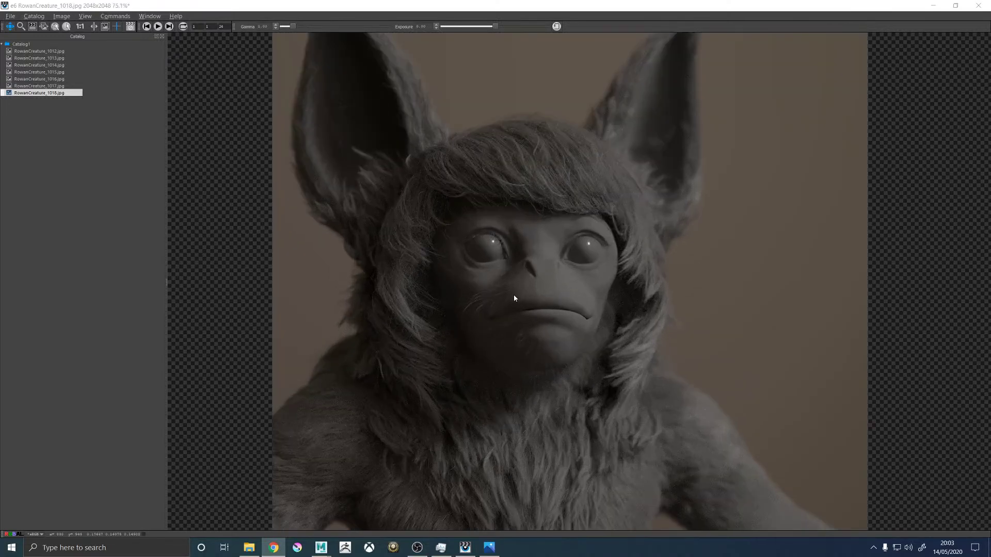
drag(448, 193, 451, 264)
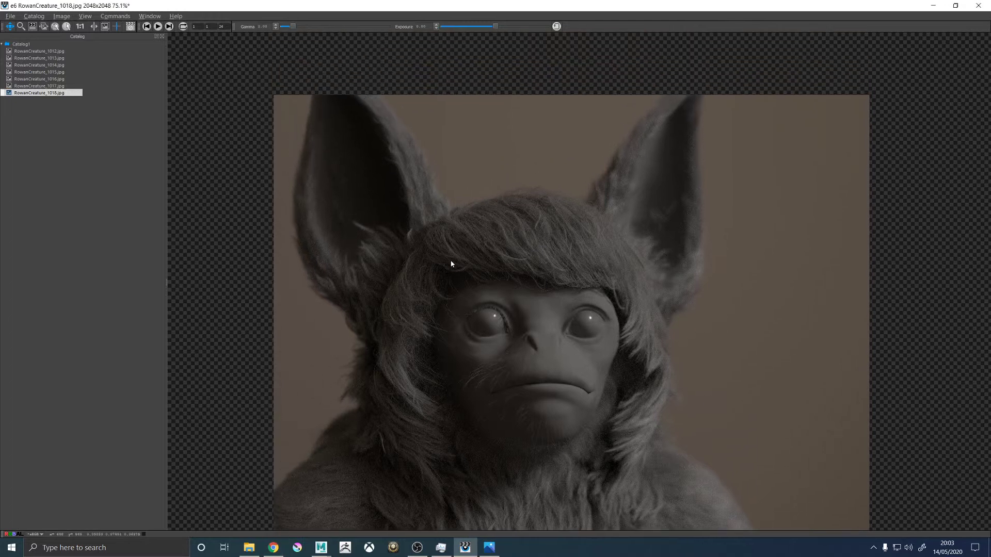
scroll(451, 264, down, 4)
drag(504, 342, 506, 288)
scroll(486, 258, up, 4)
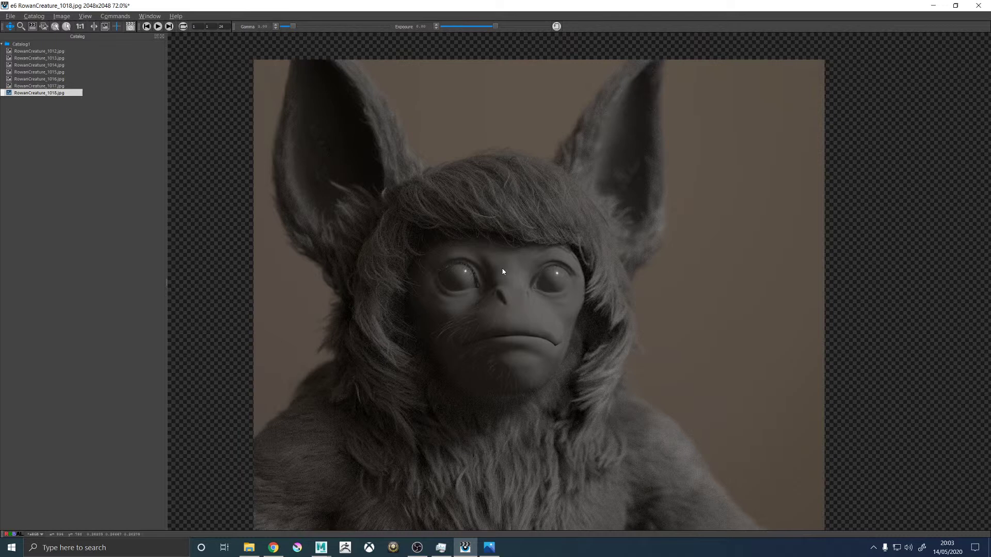
drag(548, 180, 522, 142)
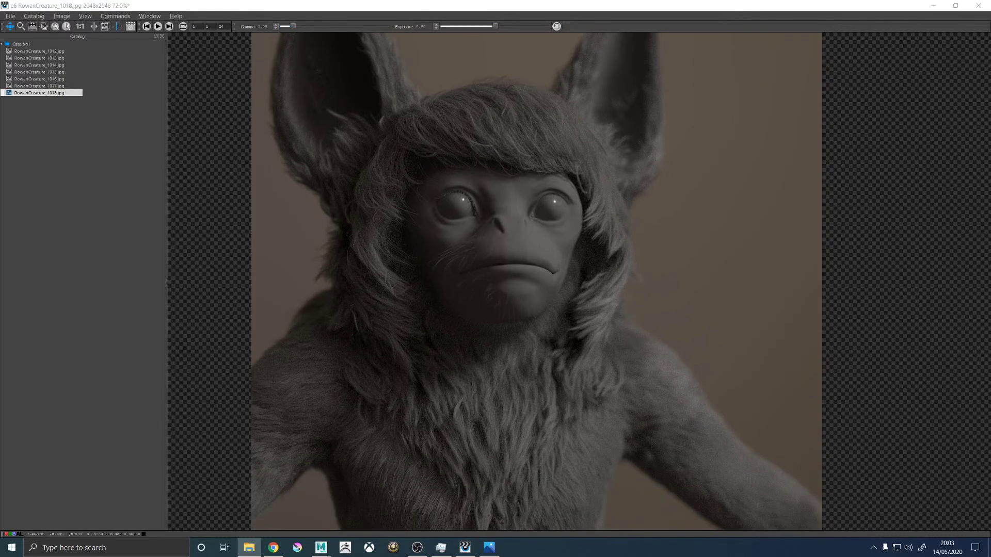
Enlarge the OriginalConcept.jpg window beside the render to compare both creatures, and move it off the render.
drag(211, 95, 870, 19)
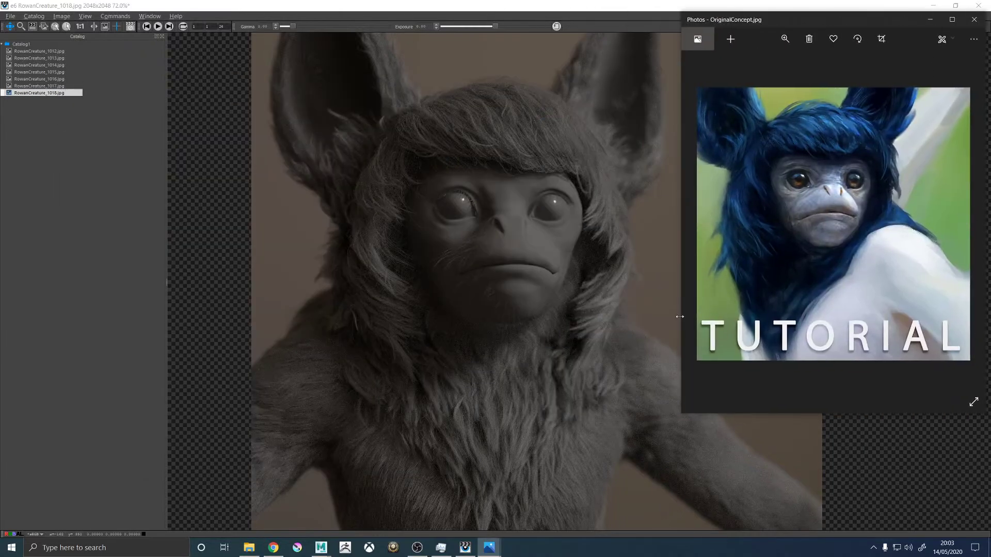
drag(681, 413, 629, 530)
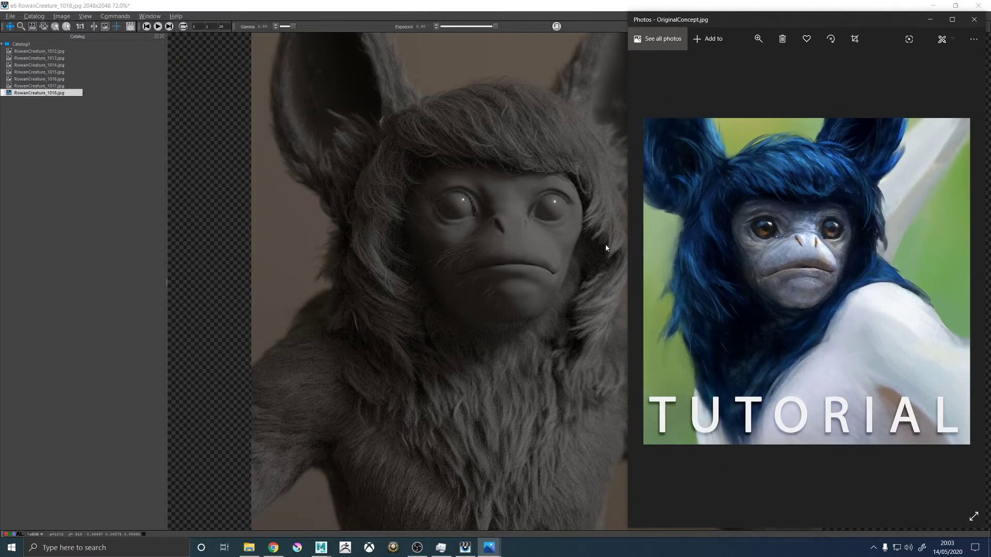
drag(745, 19, 763, 17)
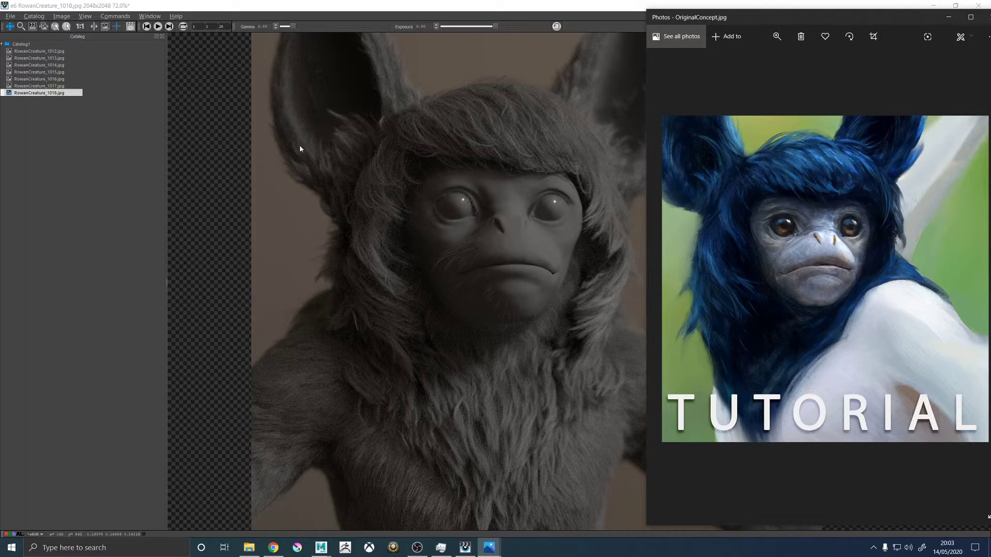
drag(789, 14, 990, 31)
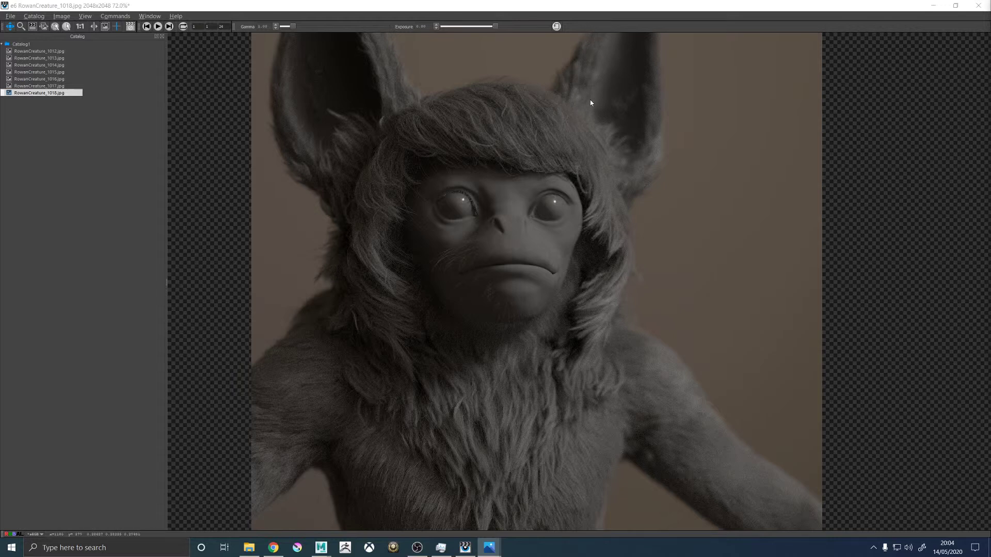
Inspect the chest fur and the face in the RowanCreature_1018.jpg render.
scroll(552, 171, down, 2)
scroll(506, 397, up, 2)
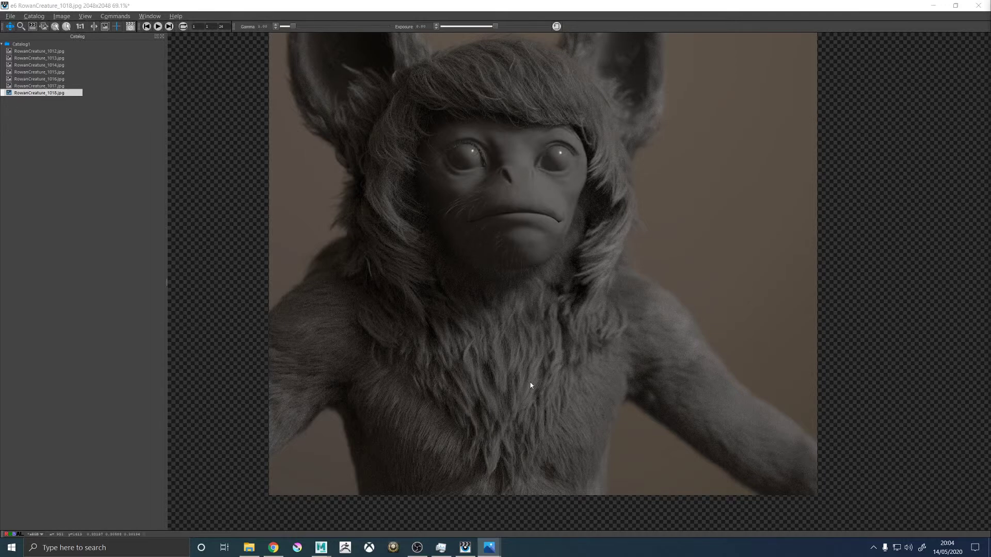
scroll(514, 366, down, 2)
scroll(414, 134, up, 4)
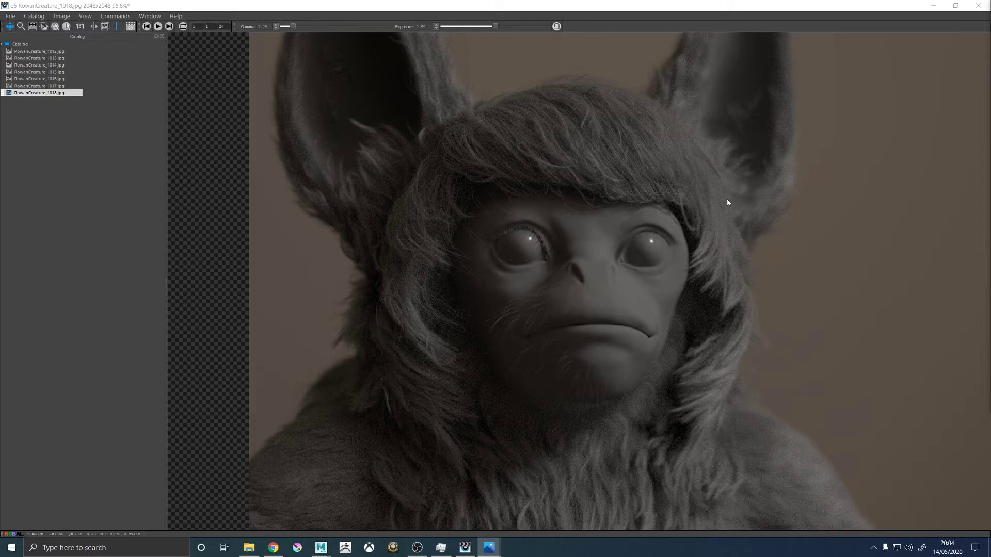
Switch to Maya and export the Model_GRP group as an FBX file named RowanCreature_01 in the project folder.
key(alt+Tab)
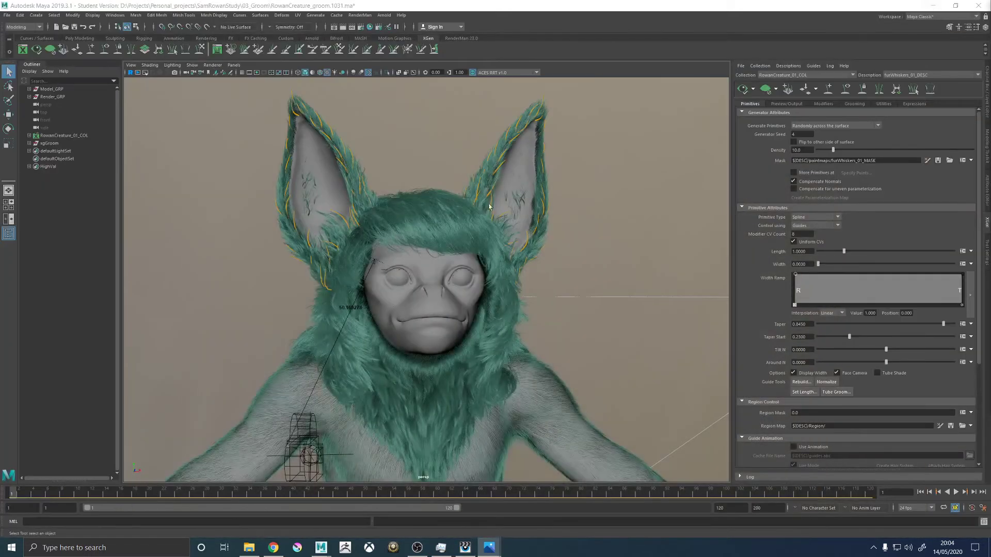
click(29, 90)
click(49, 90)
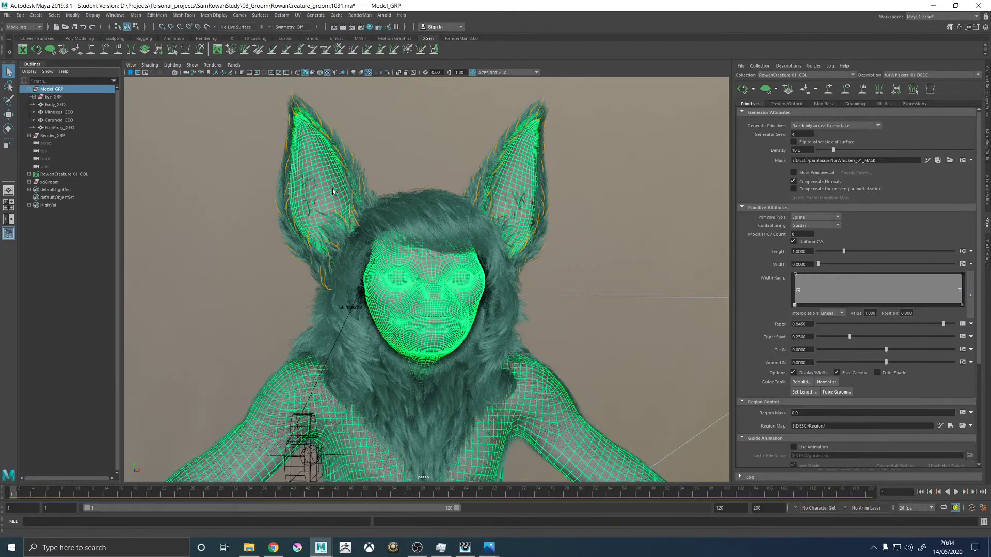
click(8, 15)
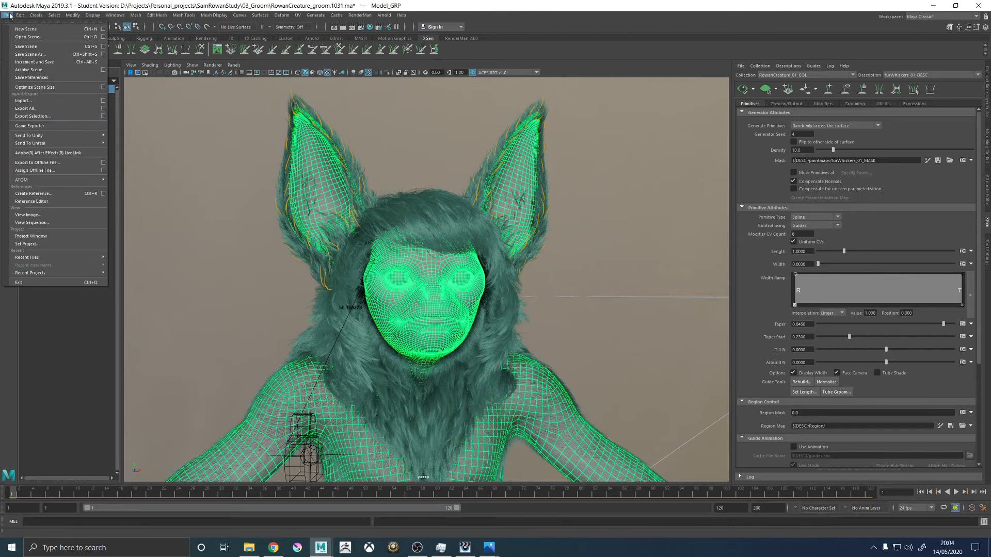
click(46, 116)
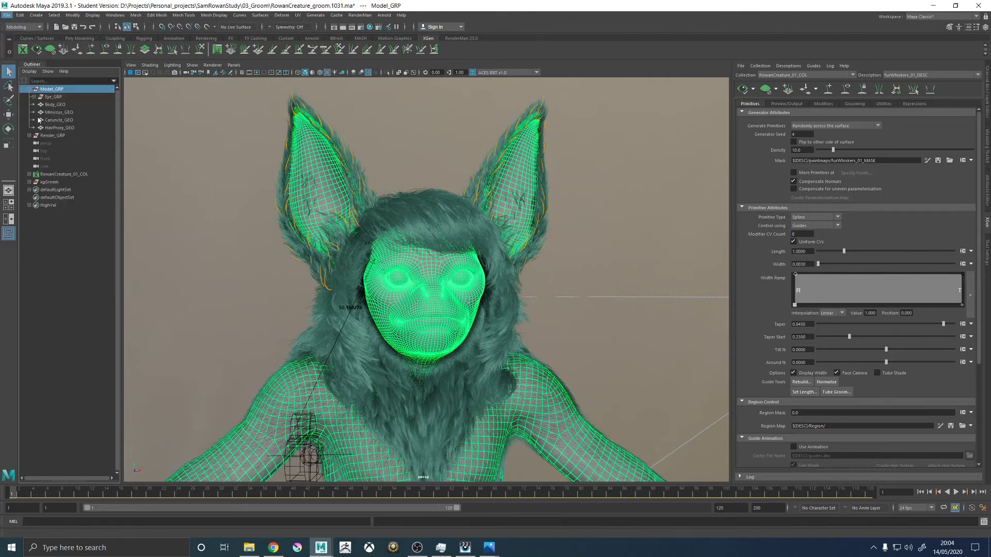
click(429, 410)
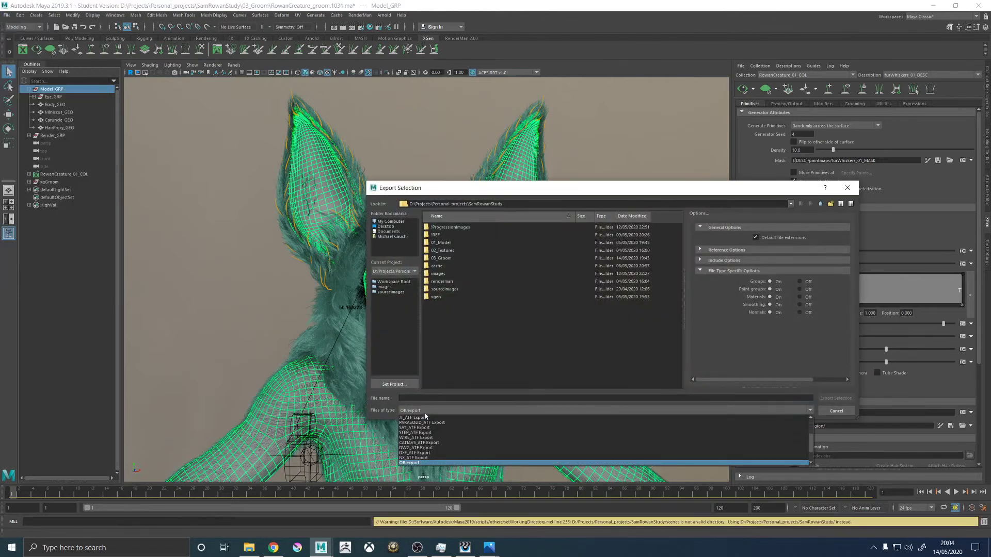
scroll(429, 438, down, 4)
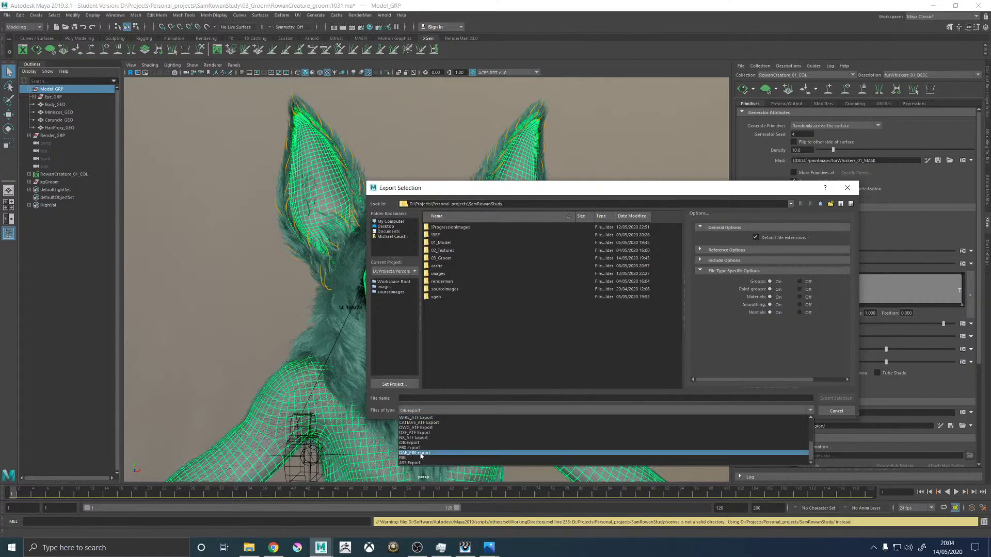
click(417, 448)
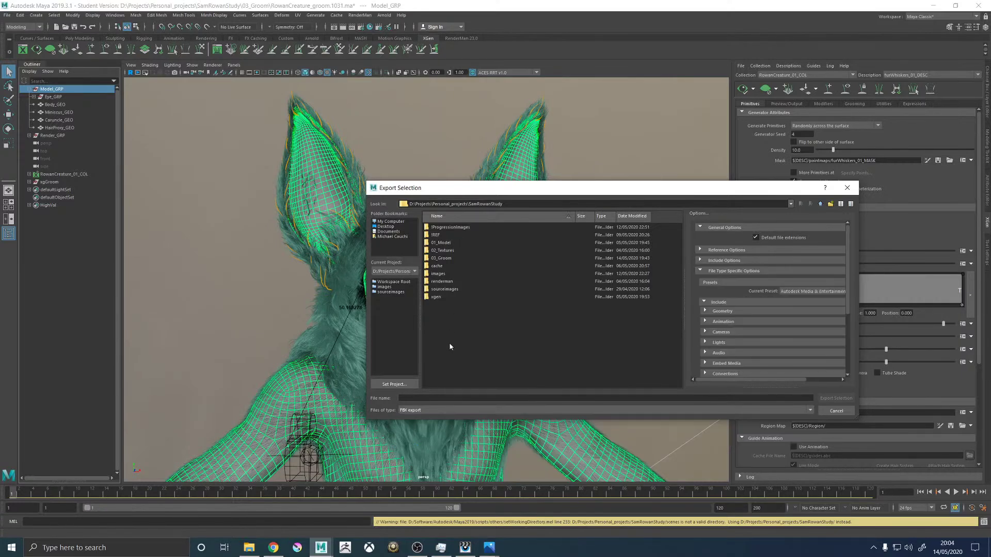
click(418, 397)
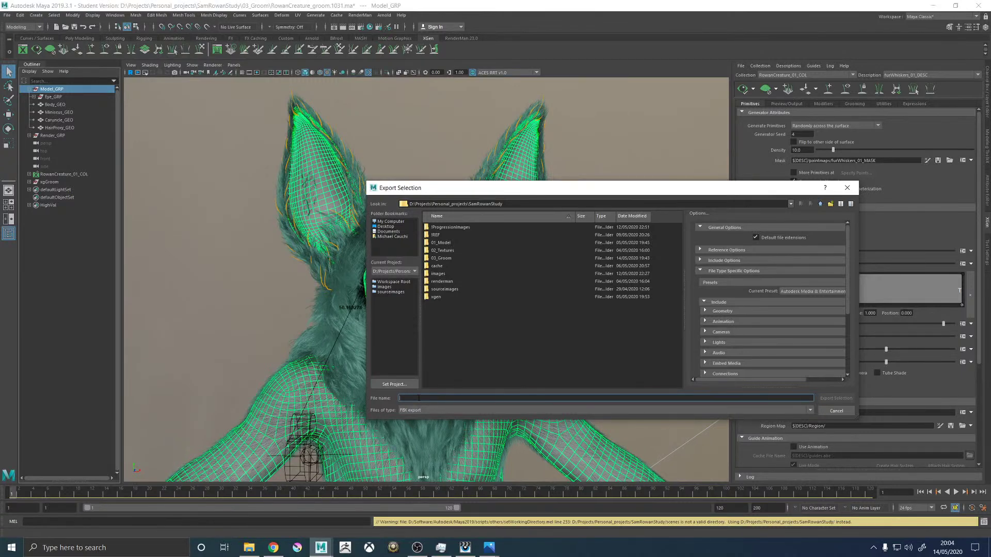
text(RowanCreat)
key(Return)
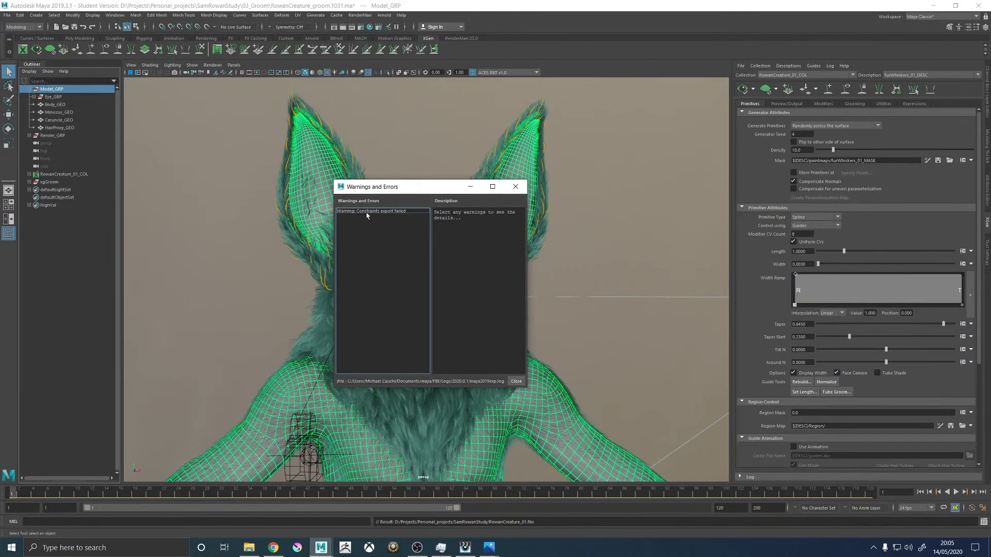
click(516, 382)
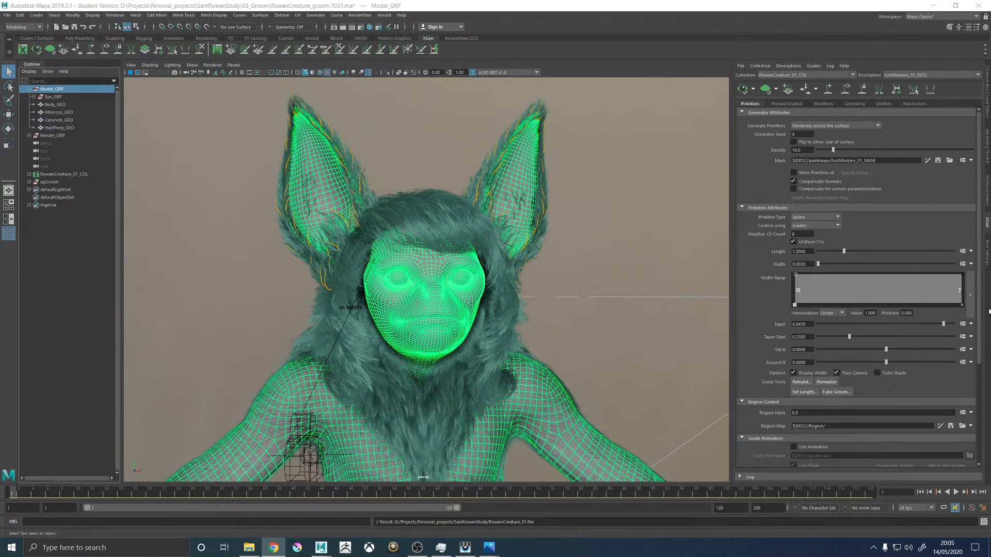
Deselect the model and examine the fur groom from the front, the back and close to the face.
click(441, 136)
mouse_move(538, 196)
alt+mouse_down()
mouse_move(515, 200)
mouse_move(536, 203)
alt+mouse_up()
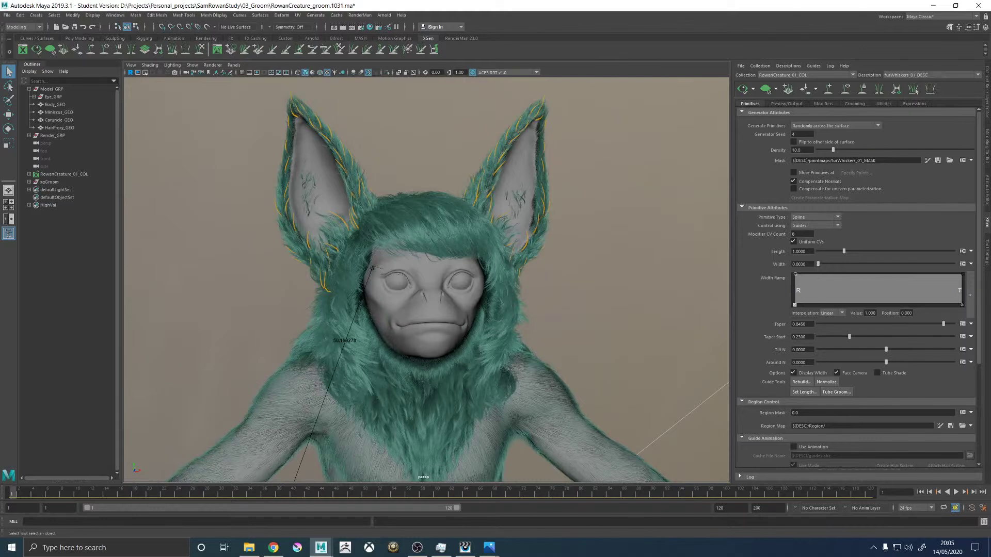
key(alt+Tab)
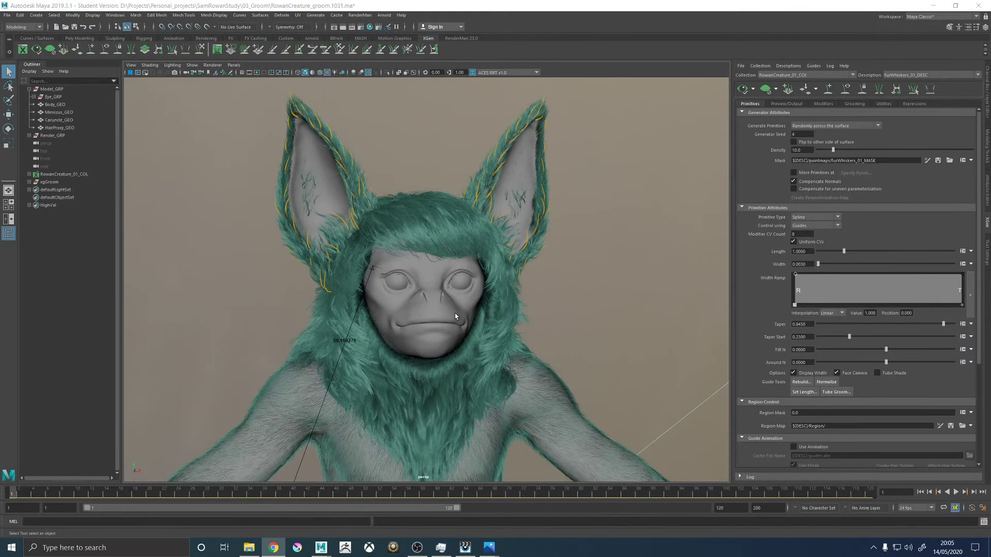
alt+drag(488, 249, 659, 249)
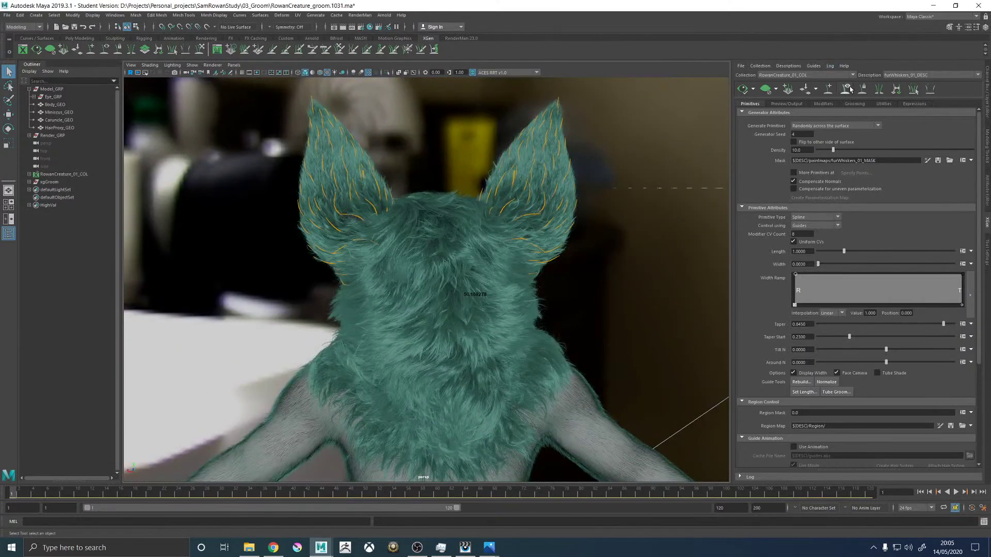
alt+drag(635, 218, 485, 220)
alt+right_drag(521, 263, 559, 283)
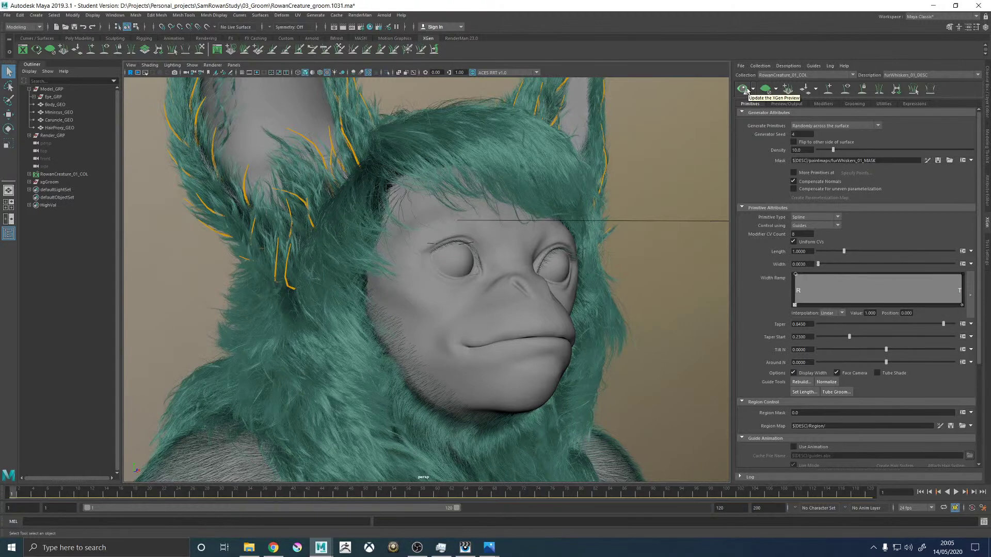
Update the XGen preview and switch the active description to furEars_01_DESC.
click(746, 91)
alt+drag(591, 240, 600, 244)
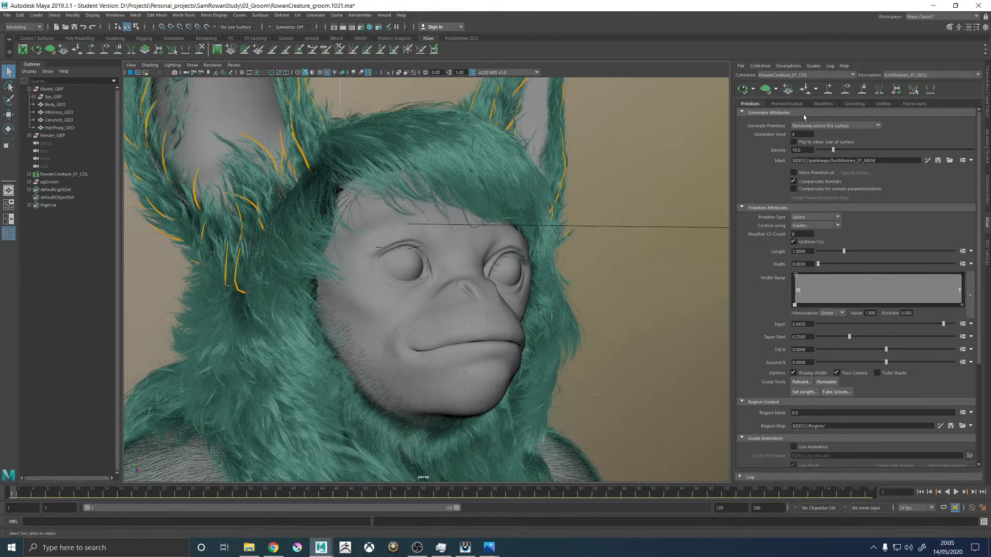
click(908, 75)
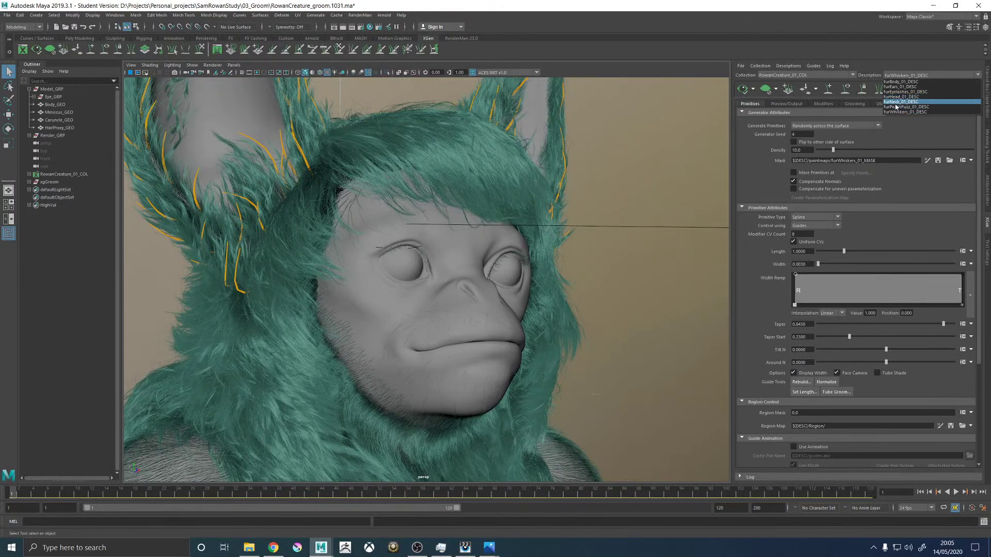
click(900, 86)
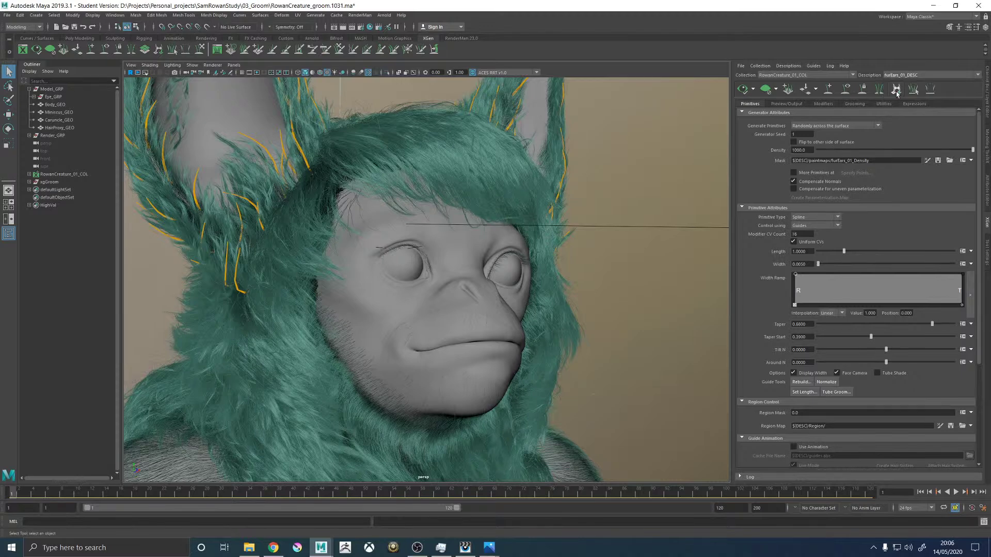
Clear the XGen preview of the ear fur, keeping its guides displayed over the bare ear surface.
click(845, 89)
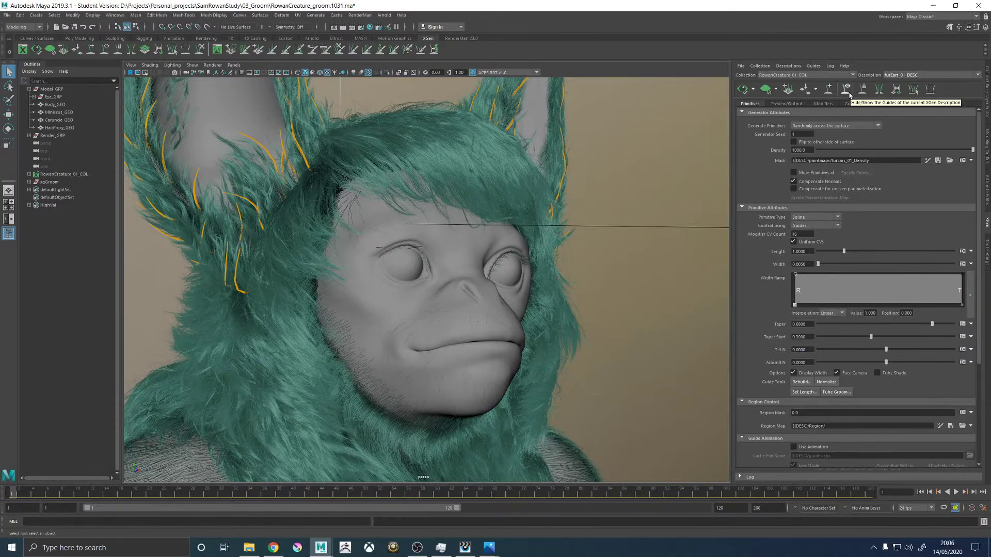
key(f)
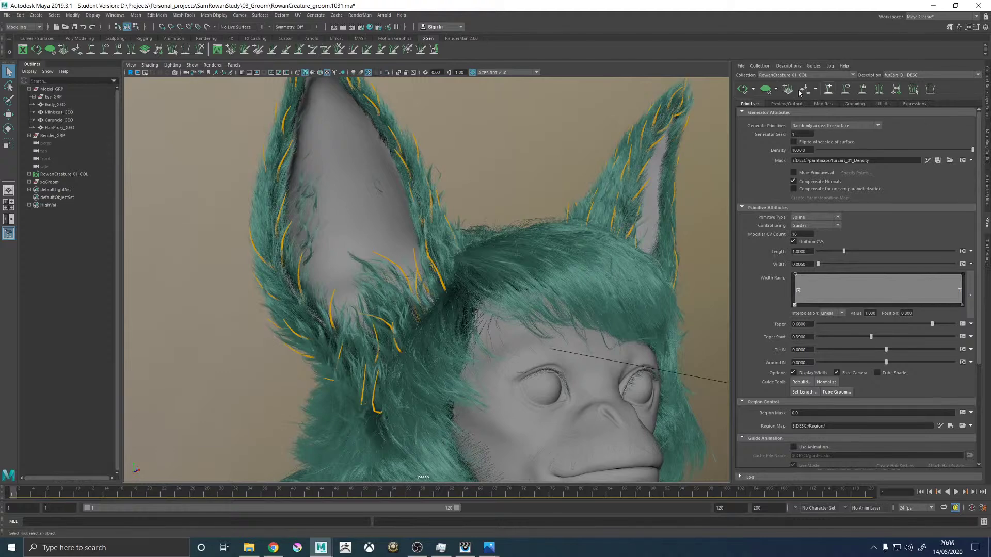
click(766, 90)
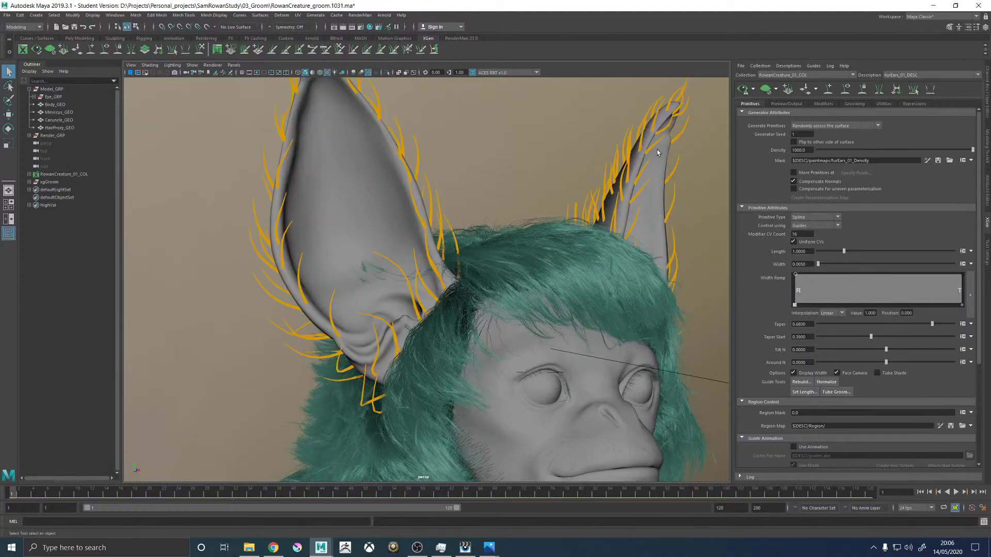
Select the ear fur guides along the inner edge of the creature's right ear, working up toward the tip.
alt+drag(223, 219, 453, 204)
alt+right_drag(454, 203, 498, 295)
alt+drag(498, 295, 471, 223)
click(488, 206)
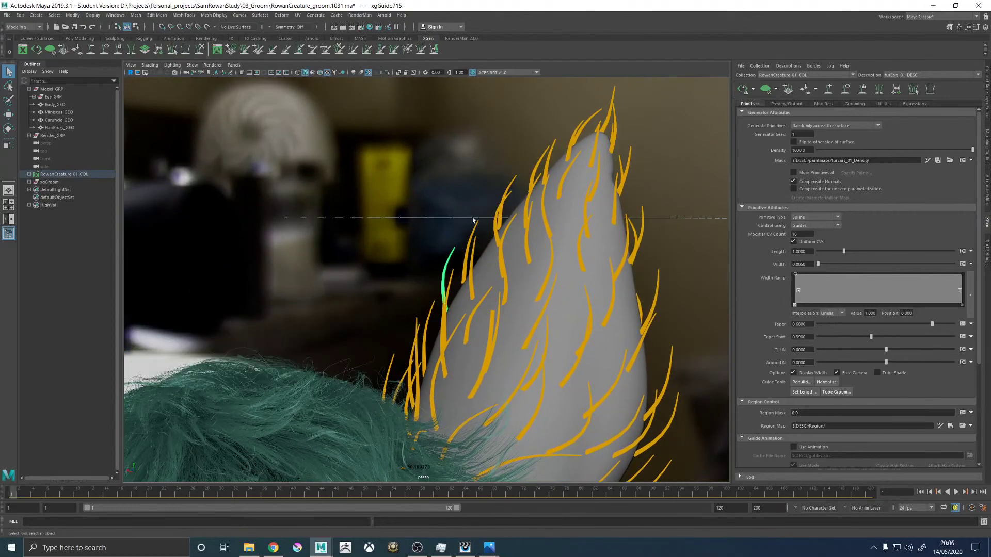
click(477, 223)
shift+click(516, 178)
alt+middle_drag(516, 178, 459, 204)
shift+click(498, 168)
alt+drag(499, 168, 528, 169)
shift+click(485, 159)
shift+click(476, 158)
alt+middle_drag(483, 156, 430, 202)
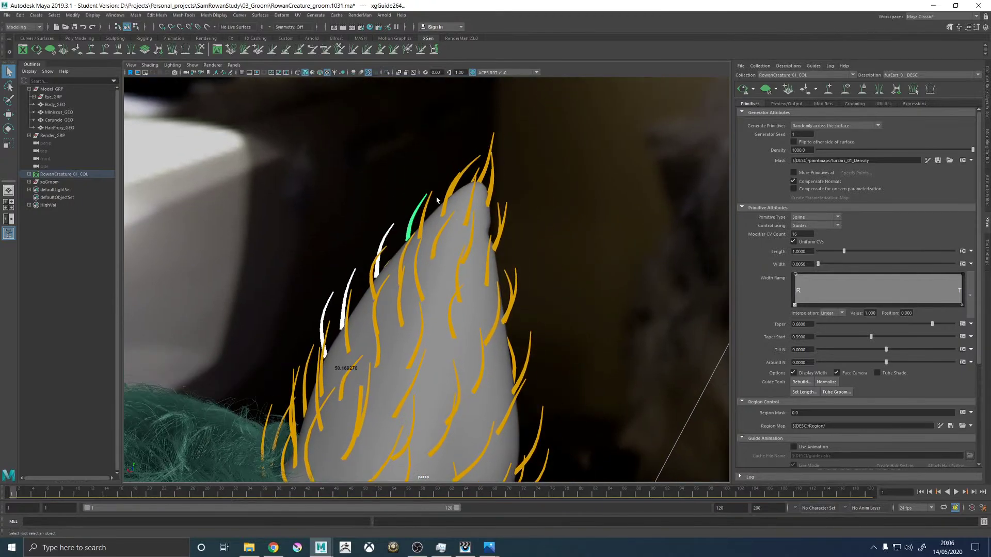
Add the guides near the tip and down the upper outer edge of the right ear to the selection.
shift+click(473, 161)
alt+drag(519, 190, 507, 232)
shift+click(504, 240)
shift+click(516, 277)
mouse_move(516, 277)
alt+mouse_down()
mouse_move(533, 283)
mouse_move(514, 281)
alt+mouse_up()
alt+middle_drag(534, 299, 524, 226)
shift+click(501, 230)
shift+click(505, 256)
Extend the guide selection down the lower outer edge of the right ear and to the base of its inner edge.
alt+drag(505, 257, 393, 334)
shift+click(364, 305)
alt+middle_drag(366, 308, 232, 397)
alt+drag(351, 316, 421, 305)
shift+click(438, 272)
alt+drag(437, 271, 464, 284)
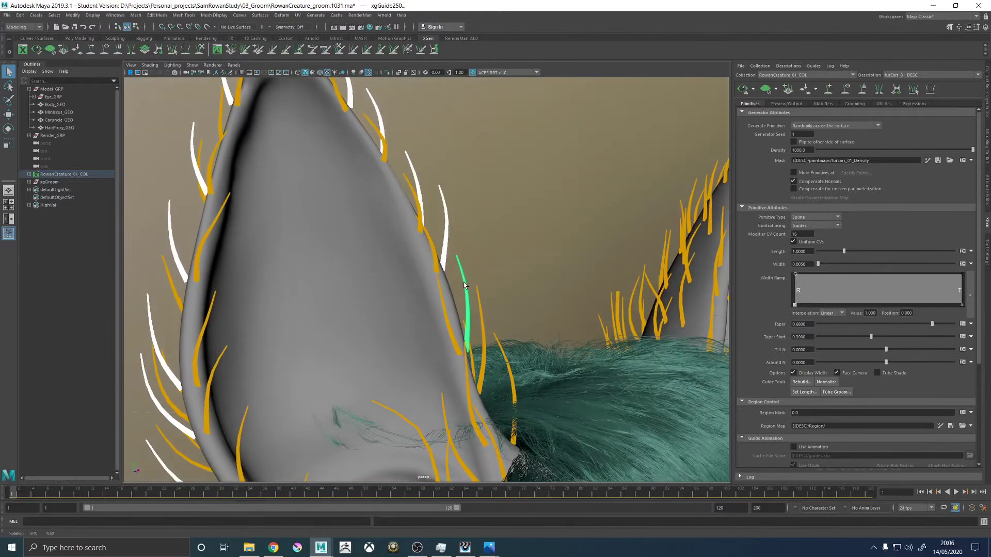
key(f)
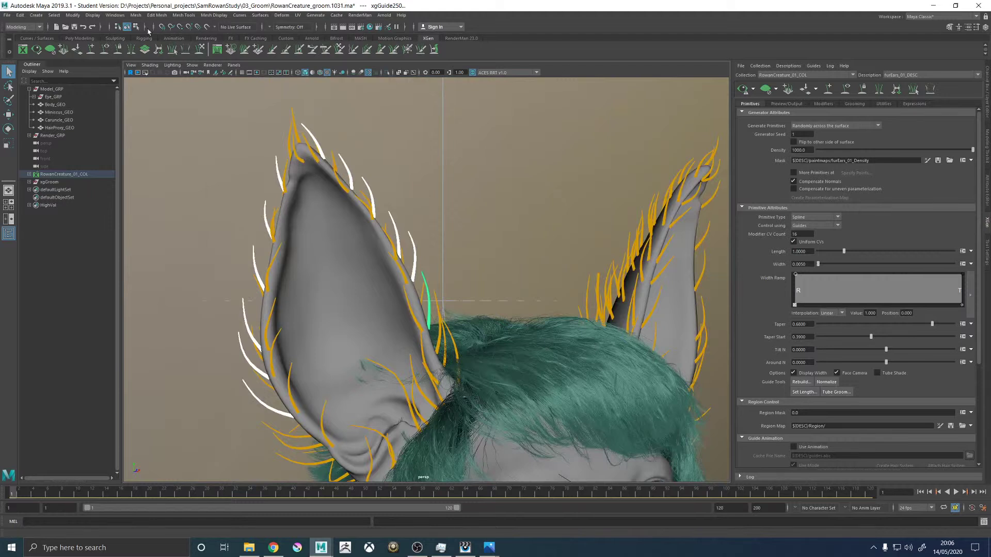
Add the guide beside the tip of the right ear to the selected edge guides.
click(200, 49)
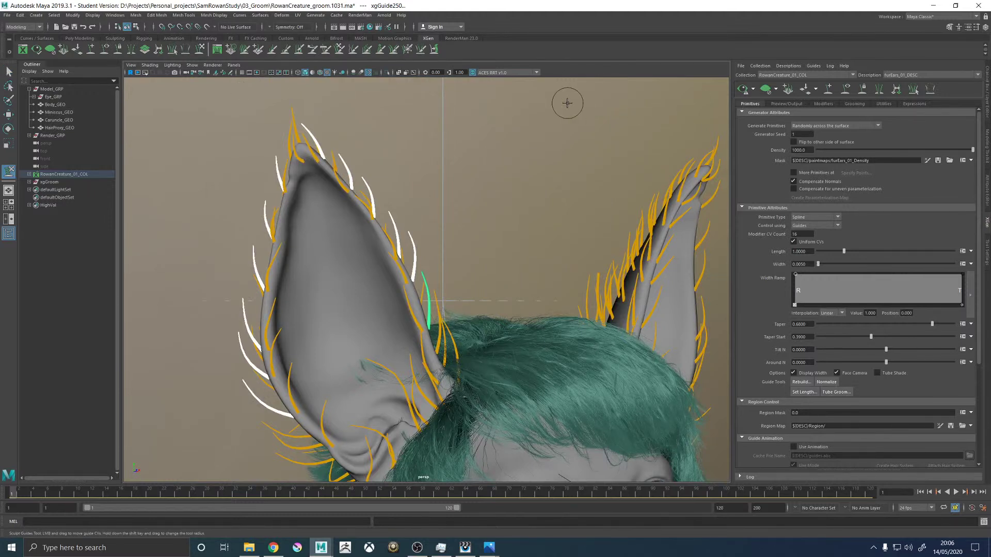
alt+drag(336, 190, 379, 181)
alt+drag(475, 176, 489, 197)
alt+middle_drag(489, 197, 562, 261)
alt+drag(478, 176, 485, 172)
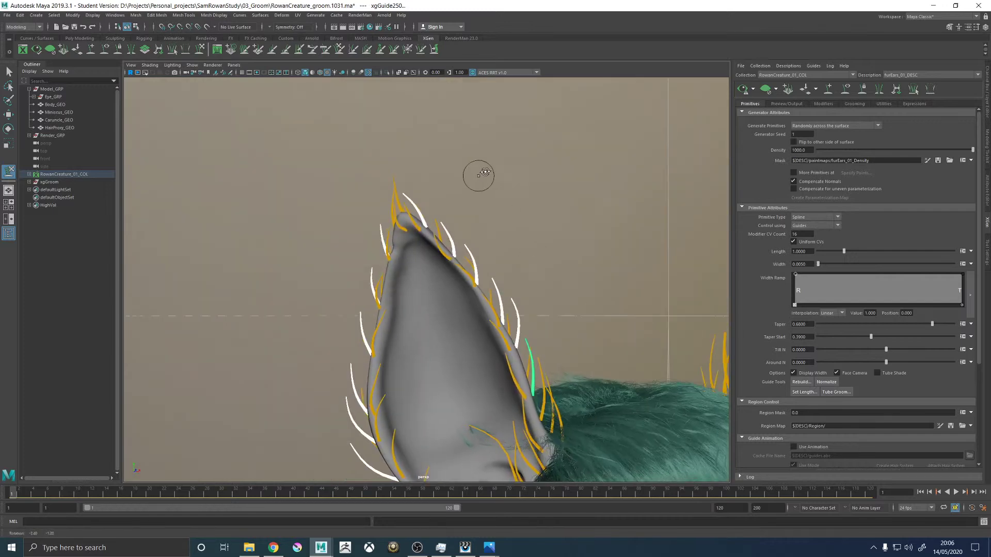
scroll(473, 195, up, 5)
key(w)
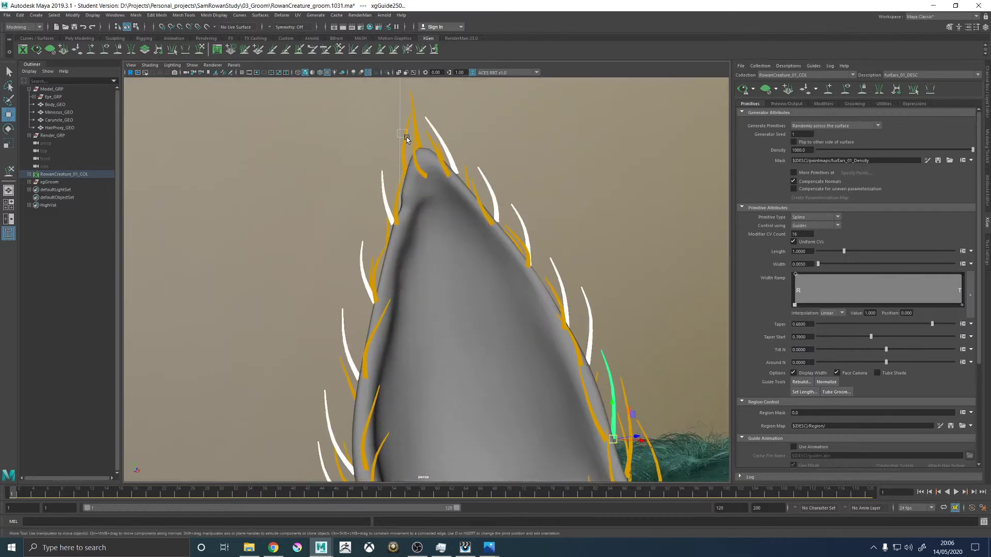
click(404, 145)
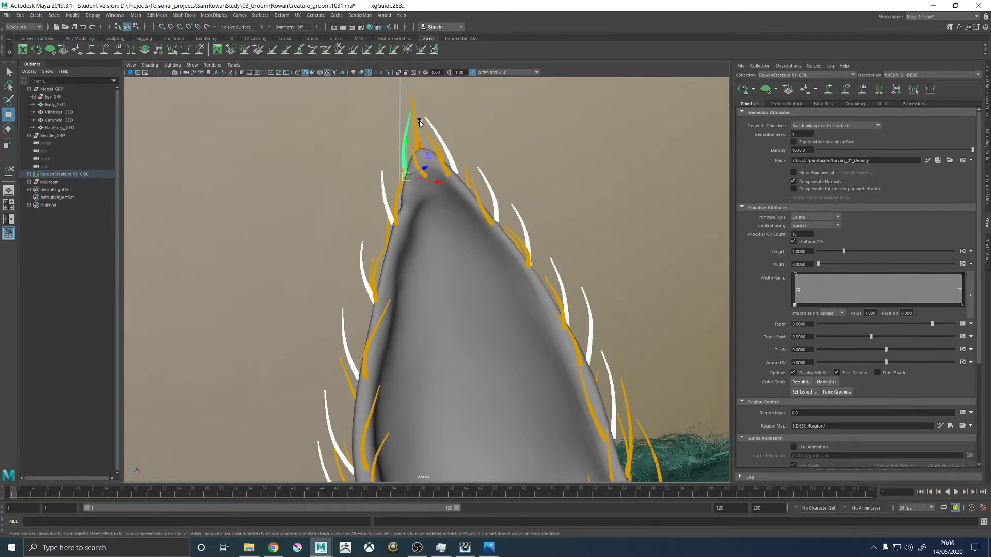
Sculpt the selected guides on the outer edge of the right ear closer to the surface and up toward the tip.
click(201, 49)
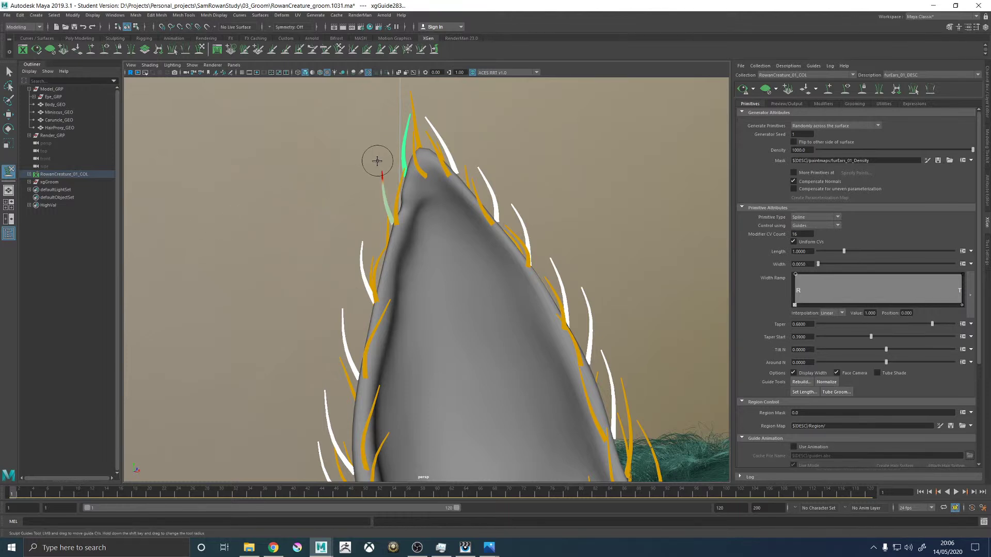
alt+drag(337, 205, 453, 212)
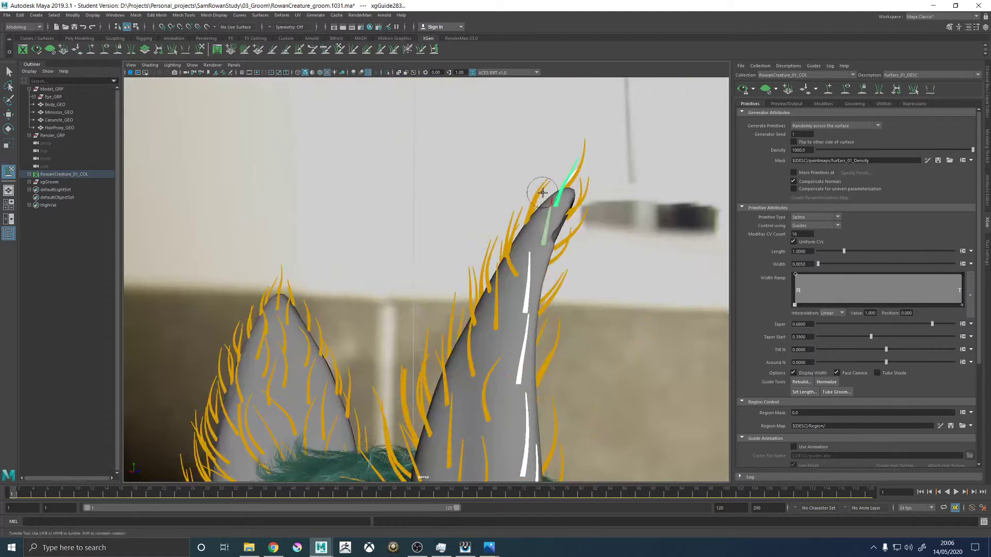
alt+drag(543, 232, 353, 245)
drag(382, 213, 424, 173)
alt+middle_drag(408, 265, 417, 228)
drag(390, 216, 418, 171)
alt+middle_drag(377, 269, 367, 259)
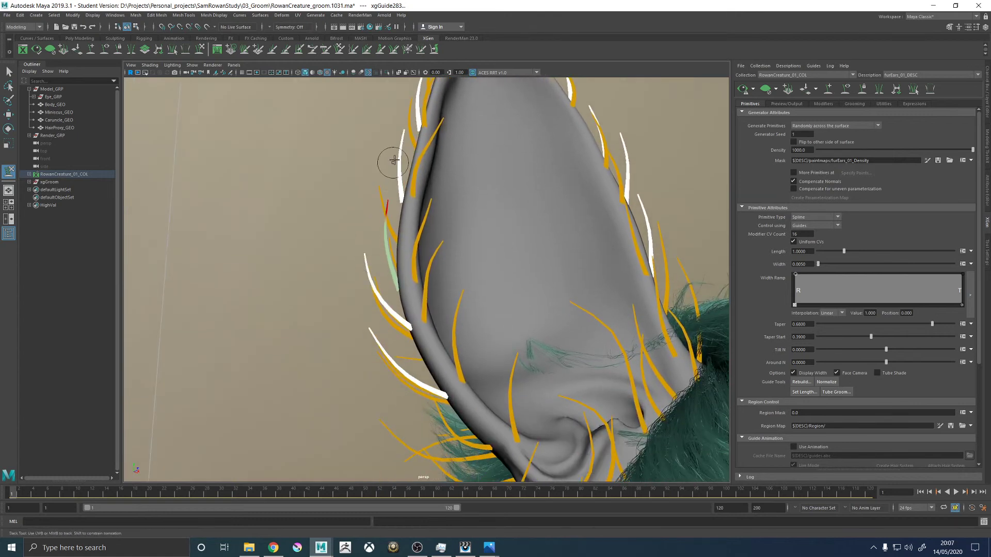
drag(366, 260, 377, 212)
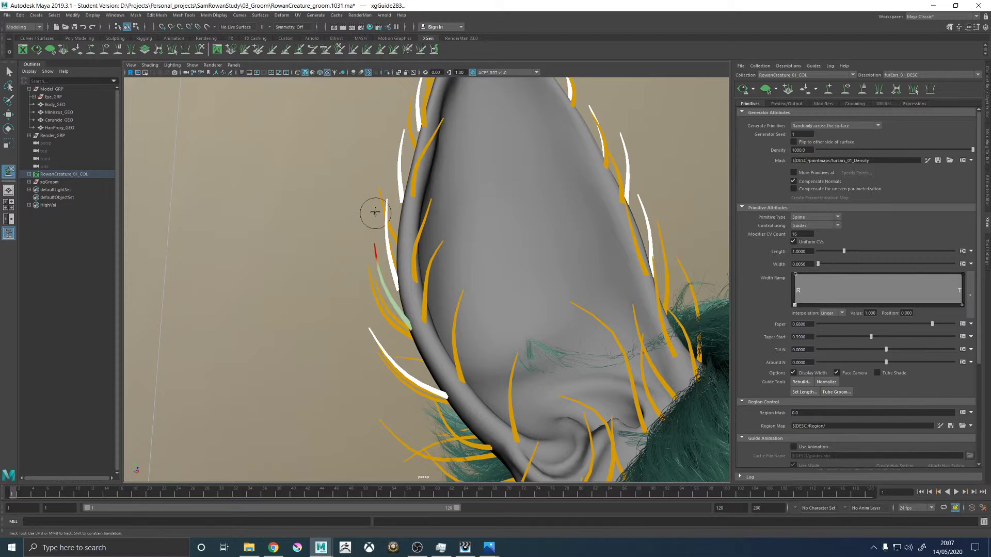
mouse_move(386, 260)
alt+mouse_down()
mouse_move(394, 265)
mouse_move(383, 264)
alt+mouse_up()
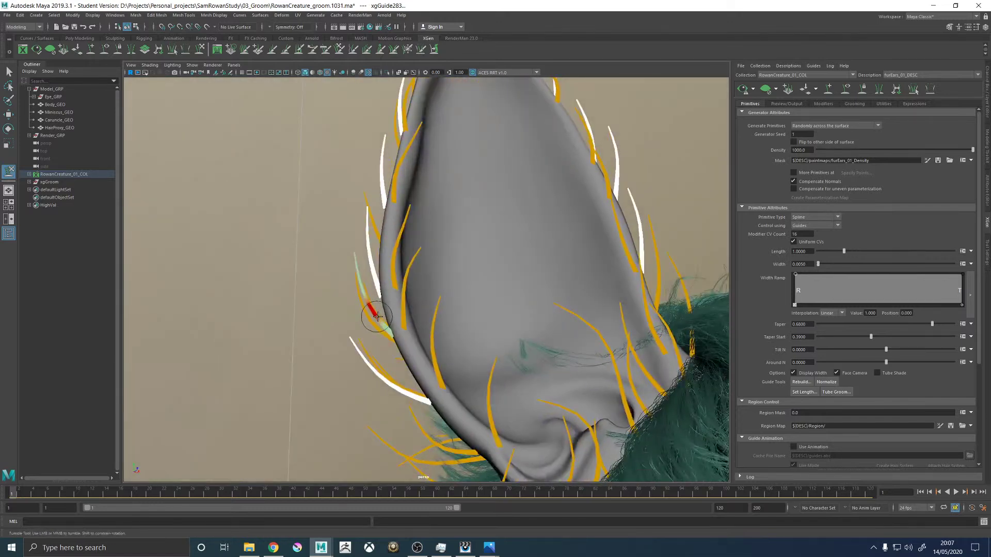
alt+middle_drag(379, 340, 374, 268)
mouse_move(376, 302)
alt+mouse_down()
mouse_move(356, 294)
mouse_move(356, 264)
alt+mouse_up()
Use Sculpt Guides to comb the selected inner-edge guides of the right ear upward along its contour.
mouse_move(466, 248)
alt+middle_down()
mouse_move(360, 317)
mouse_move(438, 316)
mouse_move(413, 325)
alt+middle_up()
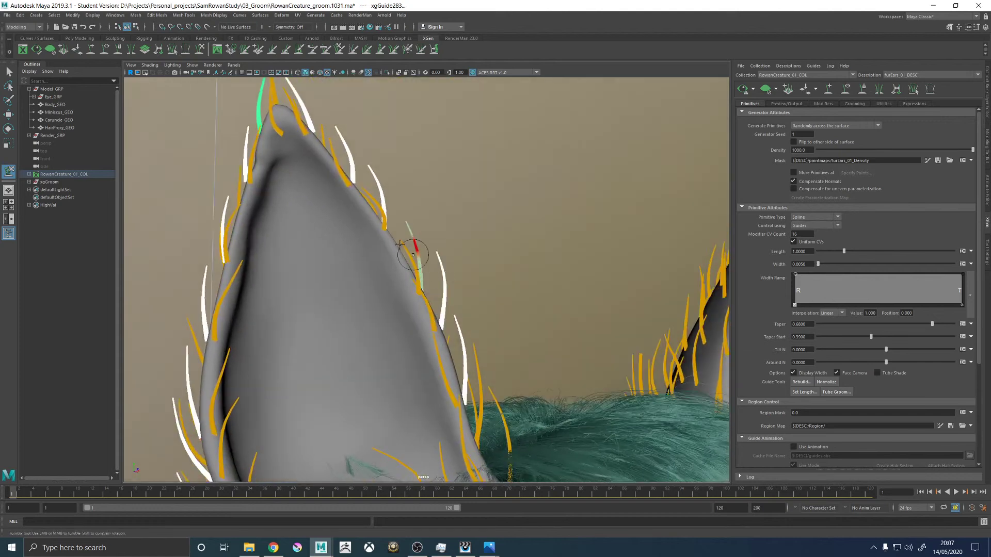
alt+middle_drag(356, 180, 387, 262)
alt+drag(387, 263, 349, 227)
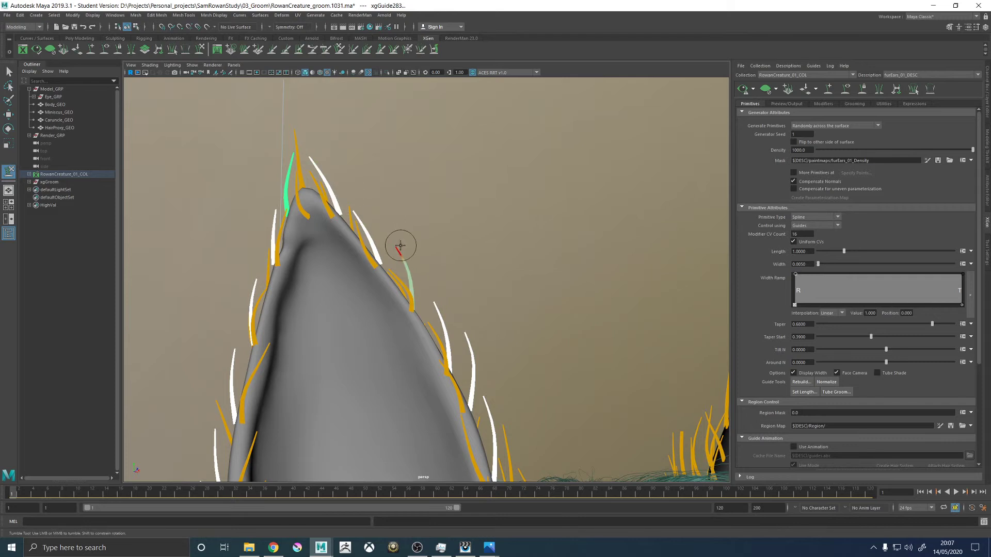
alt+middle_drag(370, 221, 439, 241)
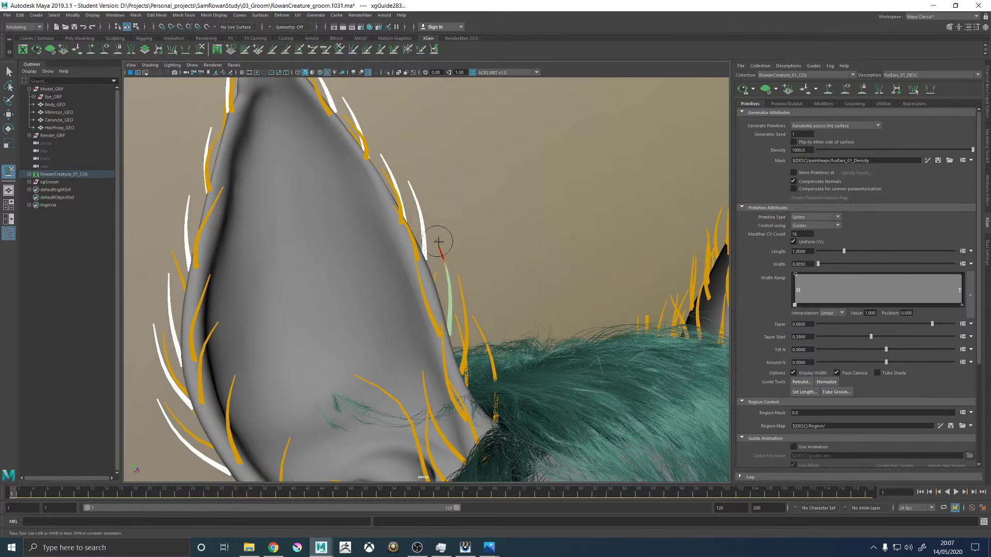
alt+drag(430, 224, 417, 245)
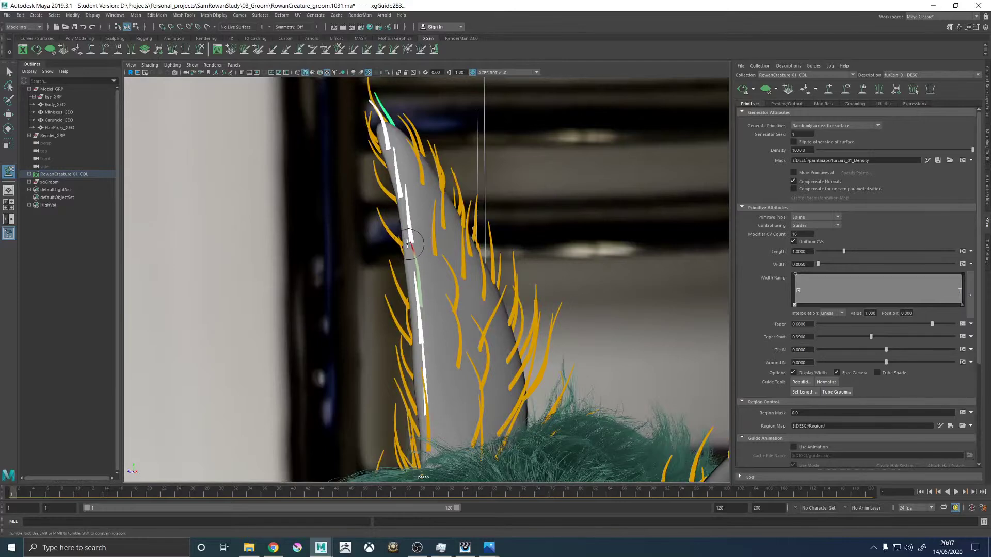
alt+middle_drag(423, 234, 412, 261)
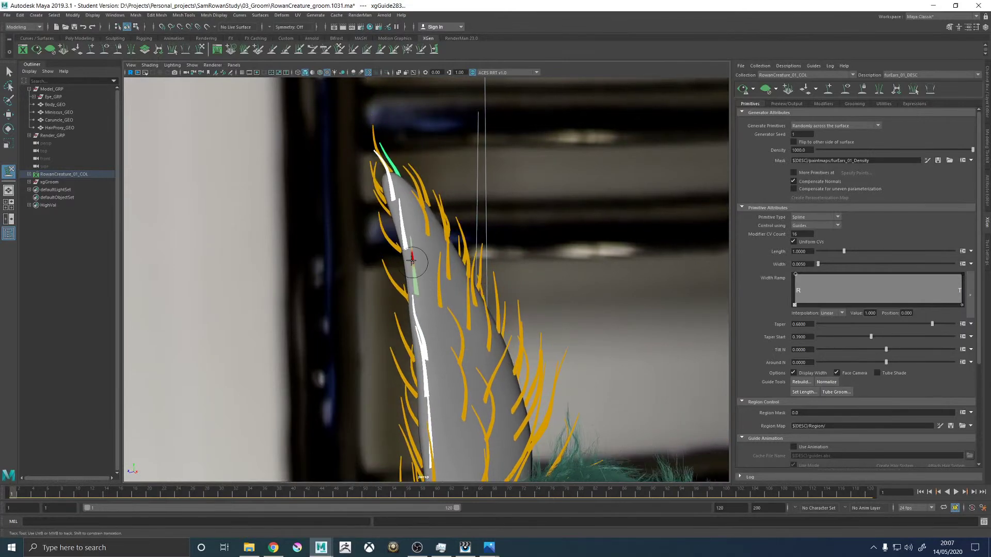
alt+drag(408, 234, 402, 273)
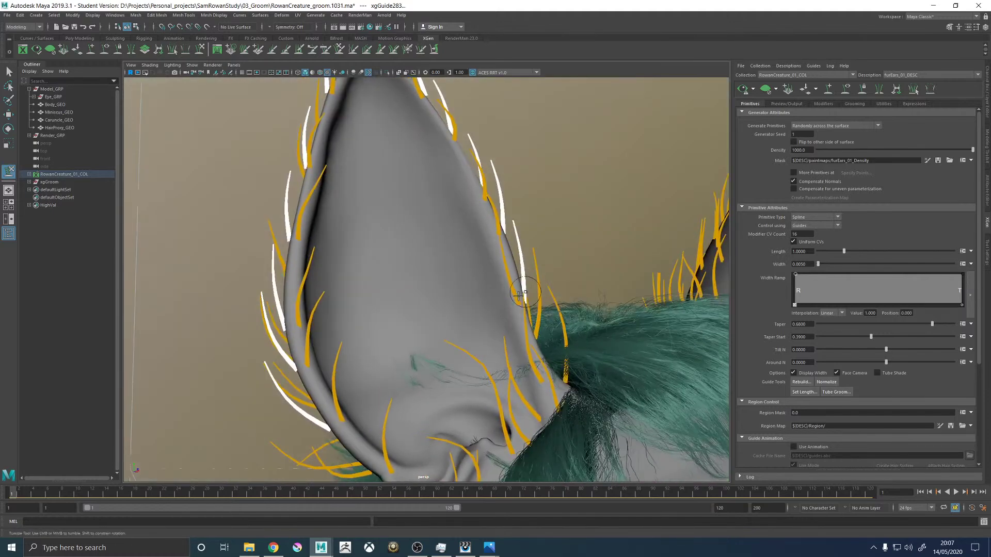
alt+right_drag(403, 273, 391, 270)
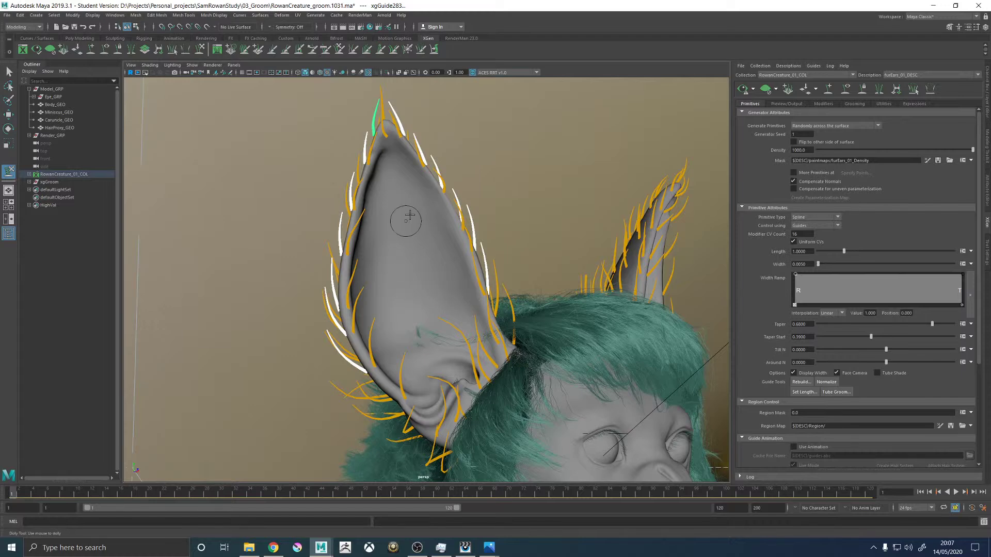
Select another row of guides behind the inner edge of the right ear, from the tip down toward the hair.
alt+drag(361, 287, 448, 255)
key(w)
click(435, 214)
alt+drag(435, 213, 331, 333)
click(387, 263)
key(q)
click(356, 293)
alt+drag(388, 305, 355, 311)
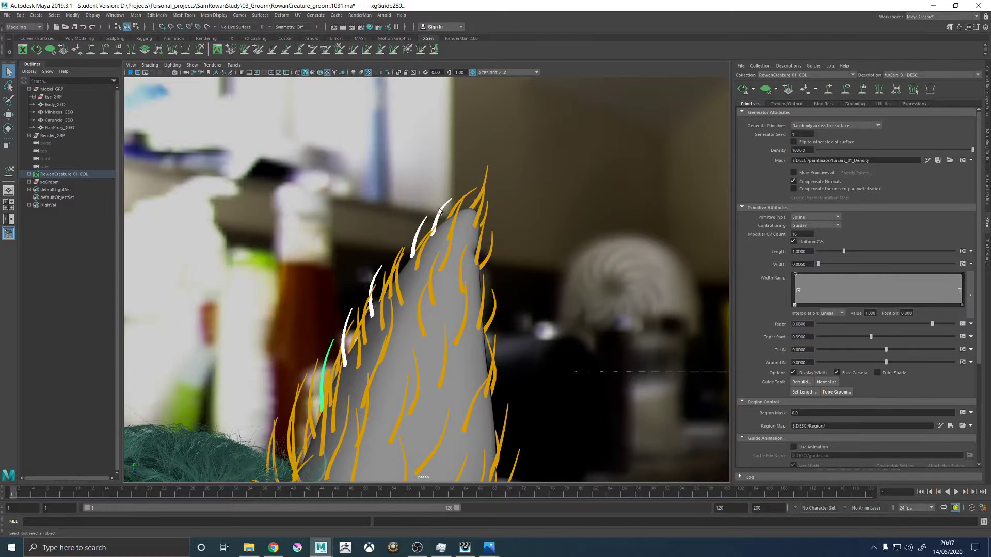
Sculpt the newly selected guides behind the right ear's inner edge so they lie flatter and point toward the tip.
key(y)
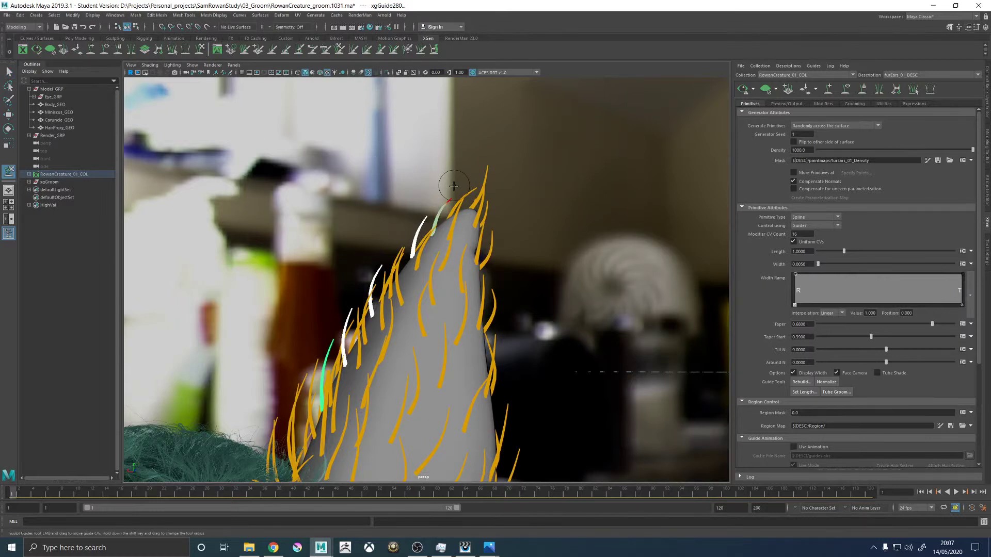
drag(414, 216, 453, 186)
drag(400, 244, 413, 238)
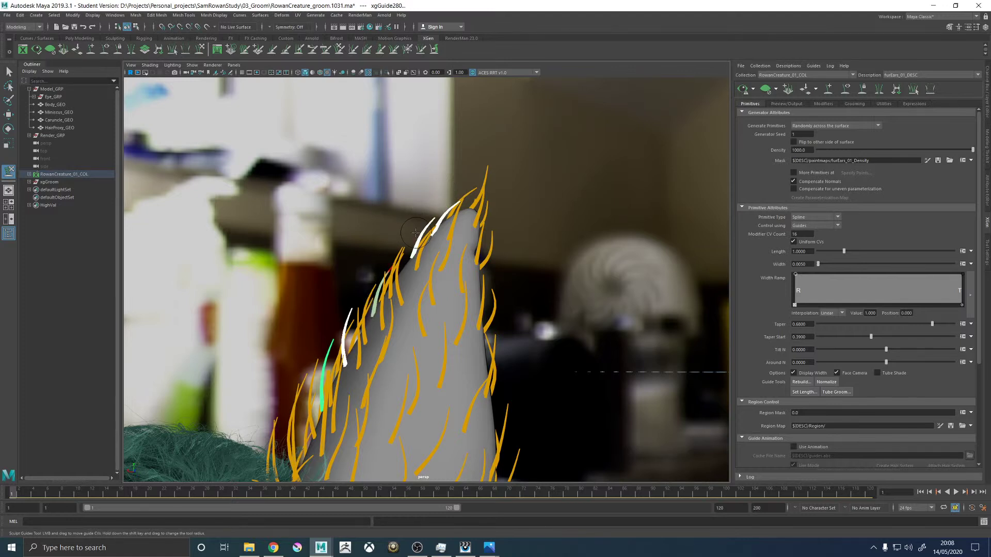
drag(364, 290, 388, 270)
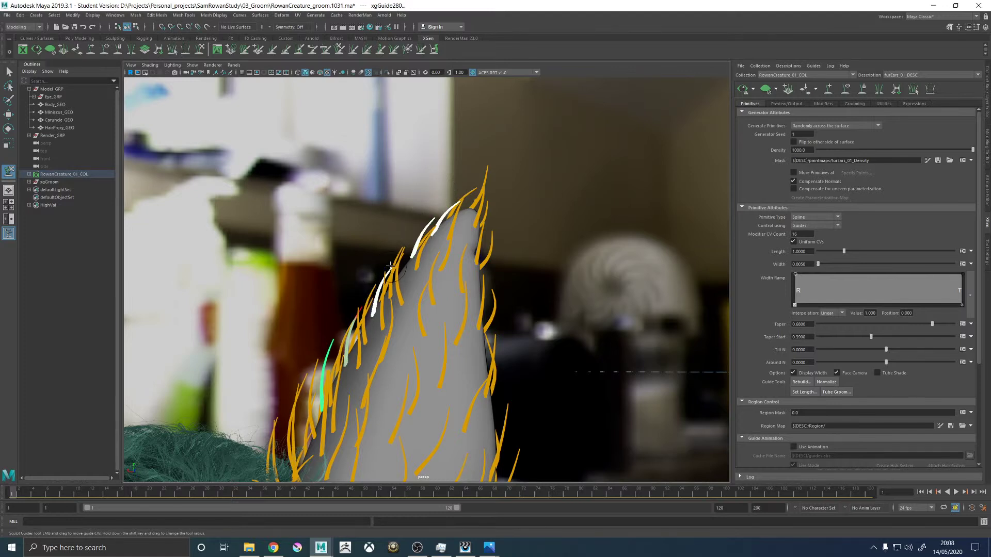
alt+drag(363, 302, 442, 343)
alt+middle_drag(442, 342, 415, 304)
mouse_move(415, 304)
mouse_down()
mouse_move(407, 283)
mouse_move(441, 272)
mouse_up()
Update the ear fur preview and examine both ears from the front and the back, toggling the guide display.
key(w)
alt+drag(405, 240, 646, 167)
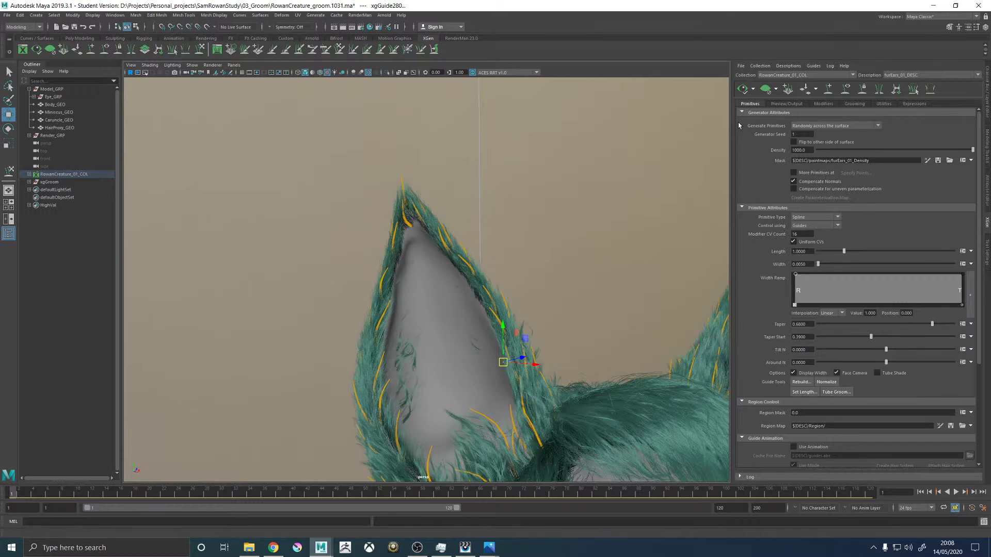
alt+drag(560, 231, 464, 202)
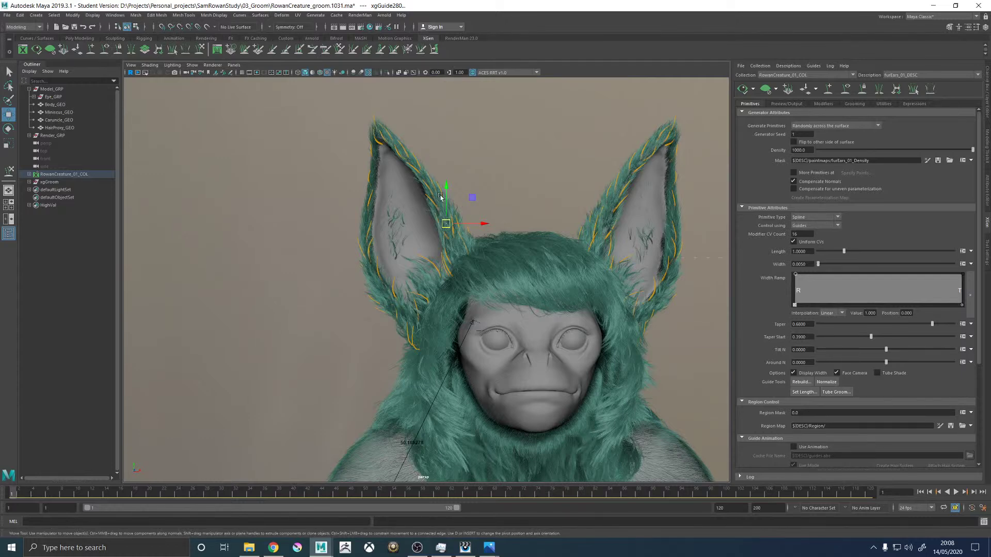
alt+drag(430, 210, 539, 210)
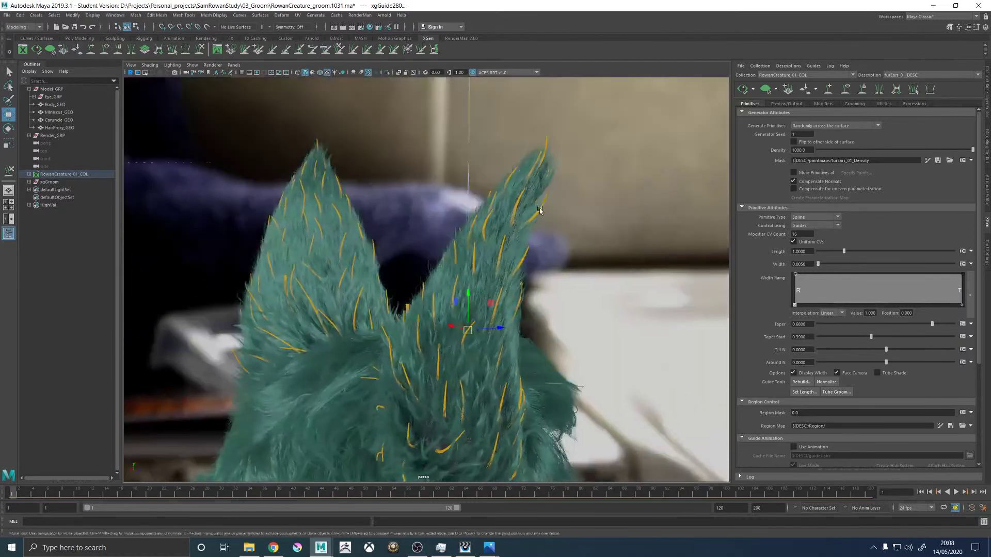
click(847, 92)
click(847, 92)
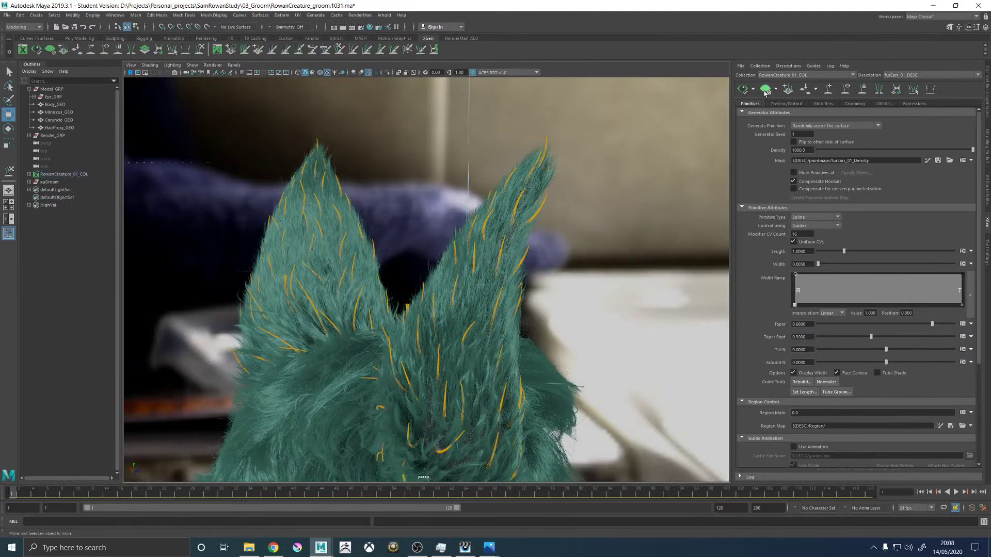
Clear the ear fur preview and select the guides along the front silhouette of the right ear in side view.
click(765, 90)
alt+drag(590, 173, 502, 250)
click(507, 162)
alt+drag(507, 162, 528, 160)
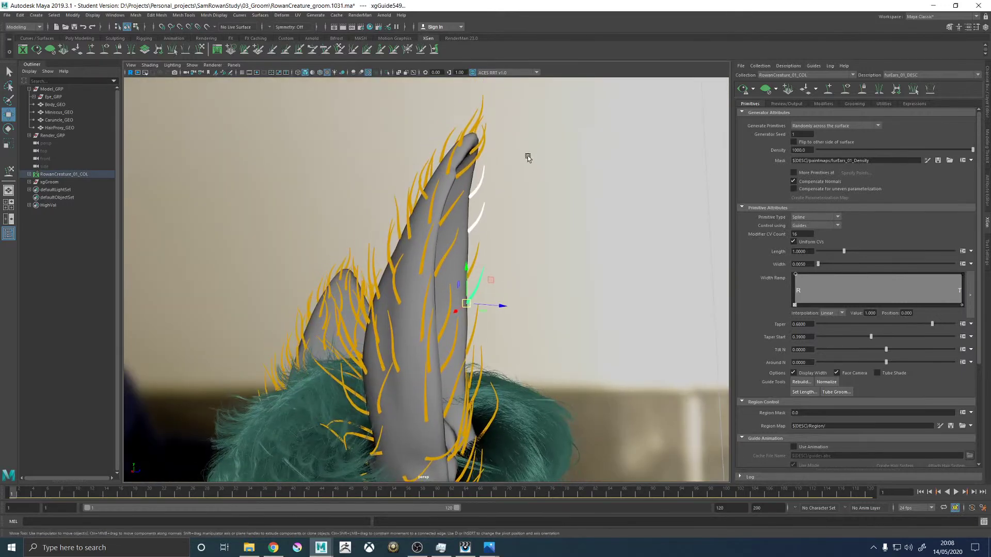
click(483, 265)
alt+drag(502, 246, 480, 240)
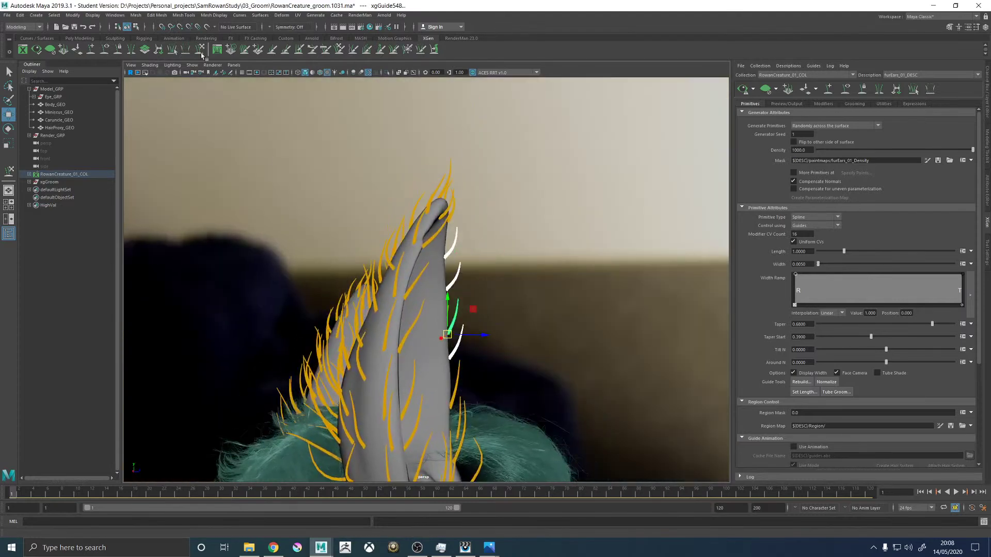
Sculpt the selected guides along the right ear's front silhouette so they lie closer to the surface and point toward the tip.
click(199, 46)
mouse_move(361, 177)
alt+mouse_down()
mouse_move(481, 254)
mouse_move(462, 194)
alt+mouse_up()
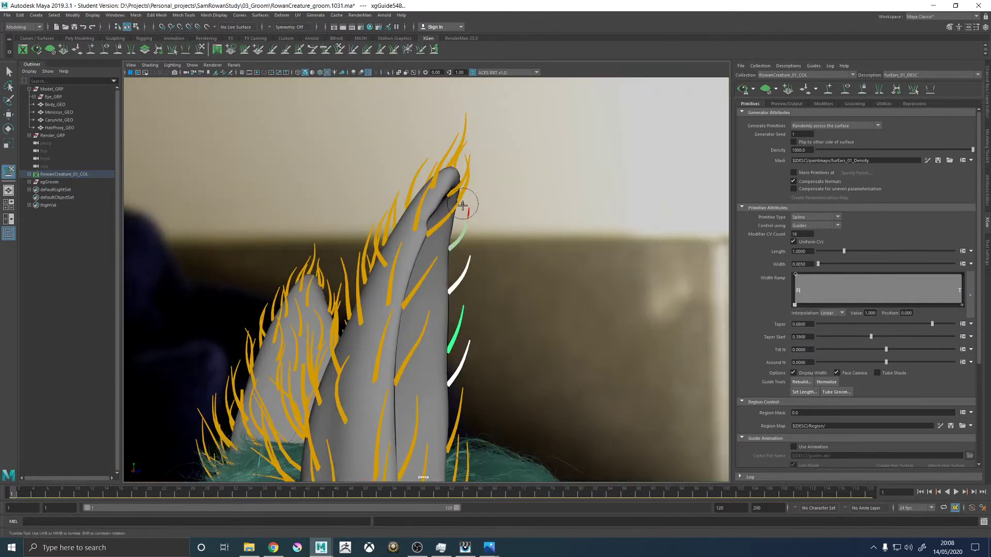
drag(462, 236, 463, 219)
drag(467, 247, 460, 225)
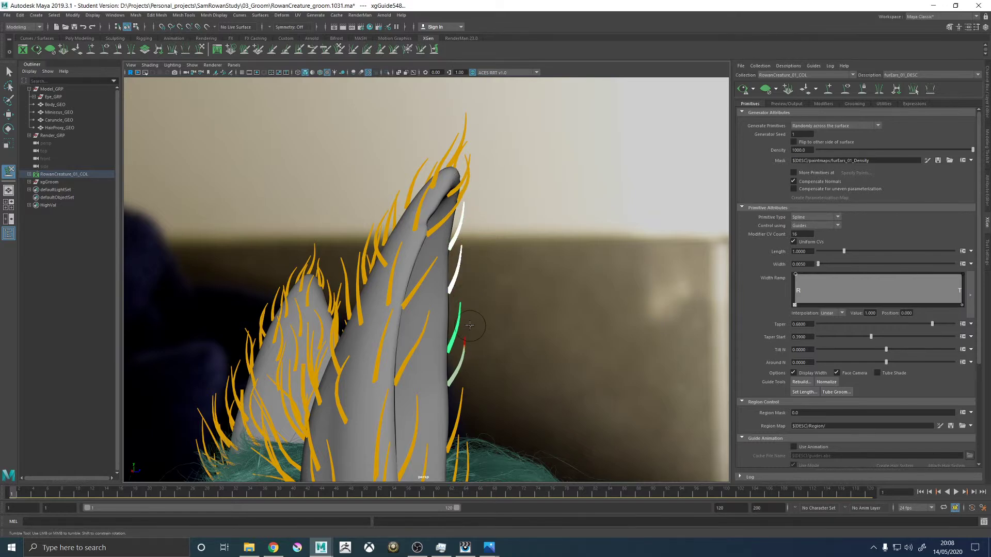
mouse_move(469, 314)
alt+mouse_down()
mouse_move(495, 343)
mouse_move(411, 349)
mouse_move(444, 348)
alt+mouse_up()
Select the neighbouring row of guides along the front edge of the right ear, from near the tip down toward the hair.
mouse_move(480, 299)
alt+mouse_down()
mouse_move(410, 281)
mouse_move(483, 258)
mouse_move(564, 258)
mouse_move(443, 219)
mouse_move(449, 246)
alt+mouse_up()
key(w)
shift+click(429, 332)
shift+click(426, 338)
alt+middle_drag(462, 449, 482, 297)
alt+drag(481, 297, 459, 269)
shift+click(444, 287)
alt+middle_drag(472, 276, 472, 346)
Sculpt the newly selected row of guides against the right ear's edge, working from the side and the front.
click(199, 50)
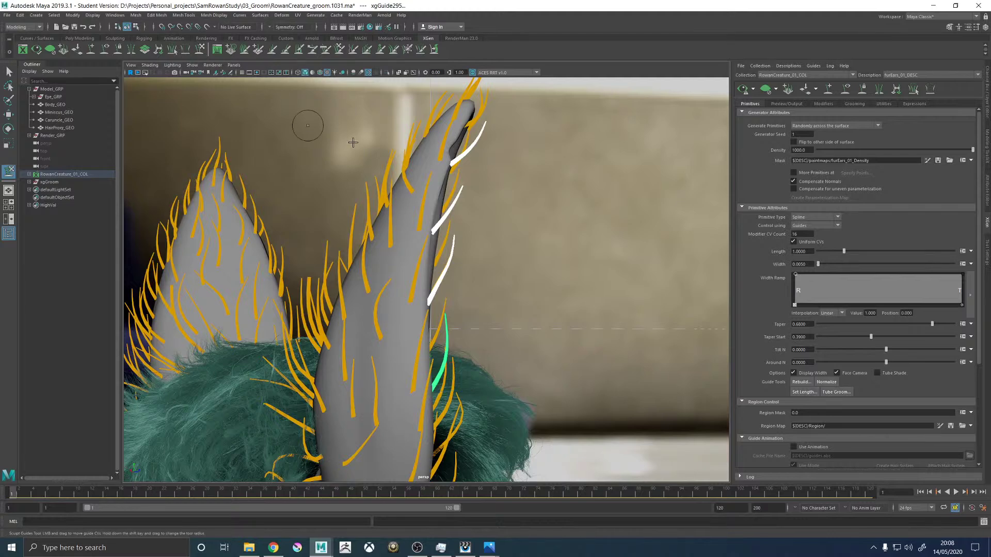
mouse_move(452, 198)
alt+mouse_down()
mouse_move(498, 227)
mouse_move(494, 212)
alt+mouse_up()
mouse_move(475, 167)
mouse_down()
mouse_move(465, 127)
mouse_move(458, 198)
mouse_move(480, 233)
mouse_move(467, 248)
mouse_move(450, 211)
mouse_up()
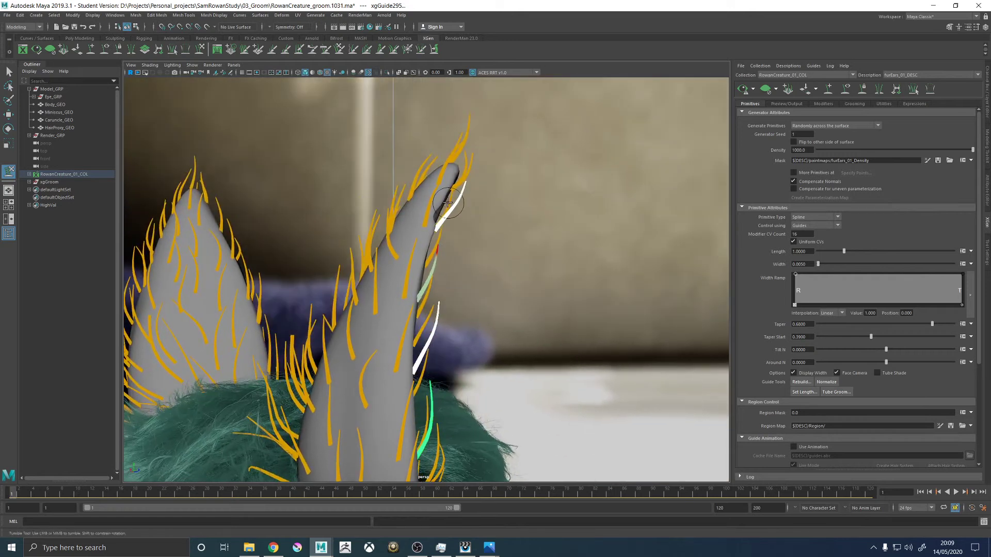
alt+middle_drag(448, 202, 442, 170)
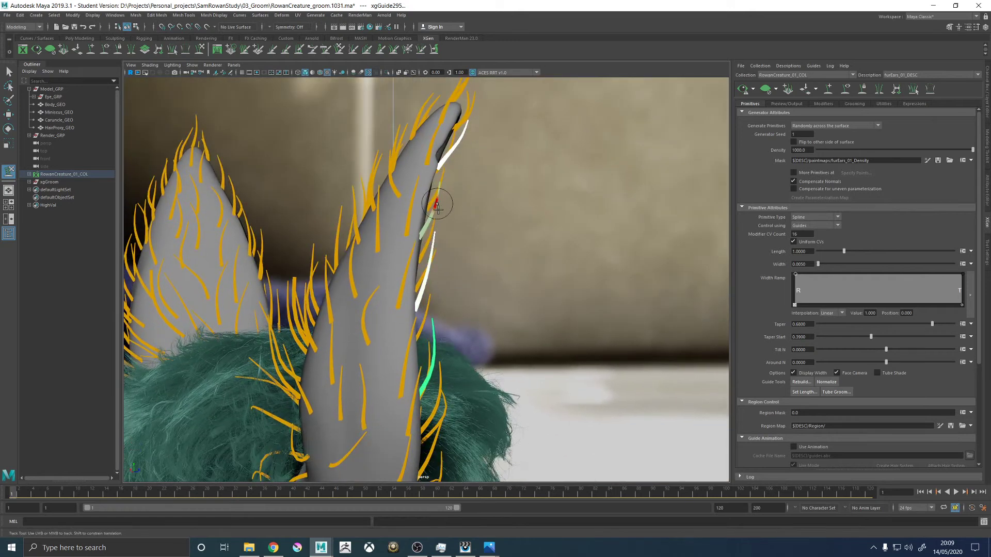
mouse_move(453, 307)
alt+mouse_down()
mouse_move(398, 312)
mouse_move(442, 343)
mouse_move(439, 357)
mouse_move(457, 279)
alt+mouse_up()
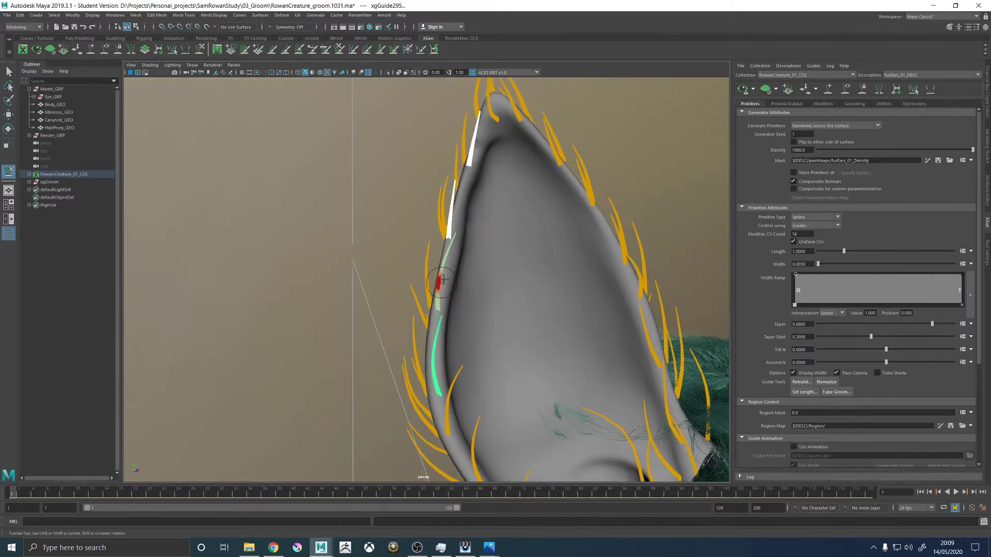
alt+middle_drag(452, 178, 472, 223)
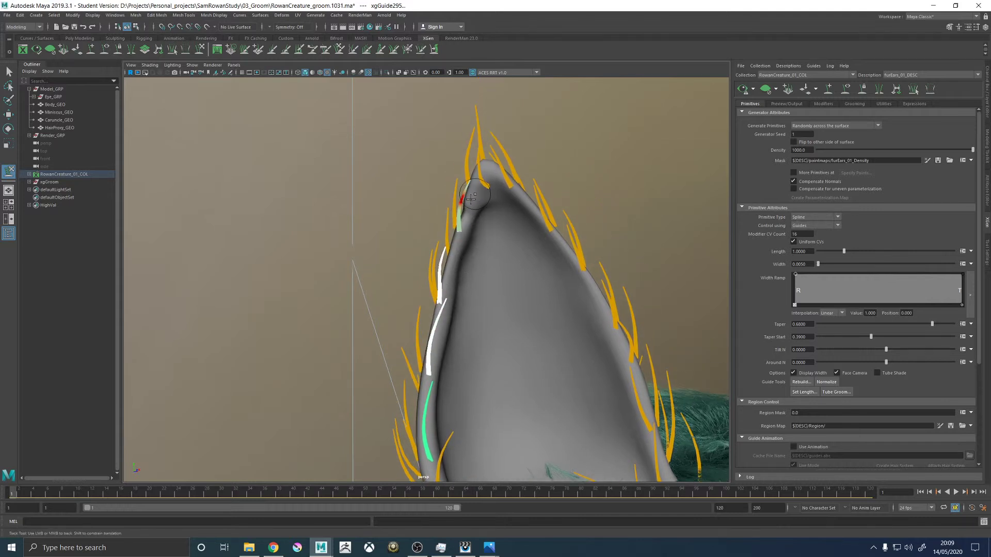
Refine the same row of guides from the side and back so they follow the ear's contour toward the tip.
alt+drag(457, 234, 436, 268)
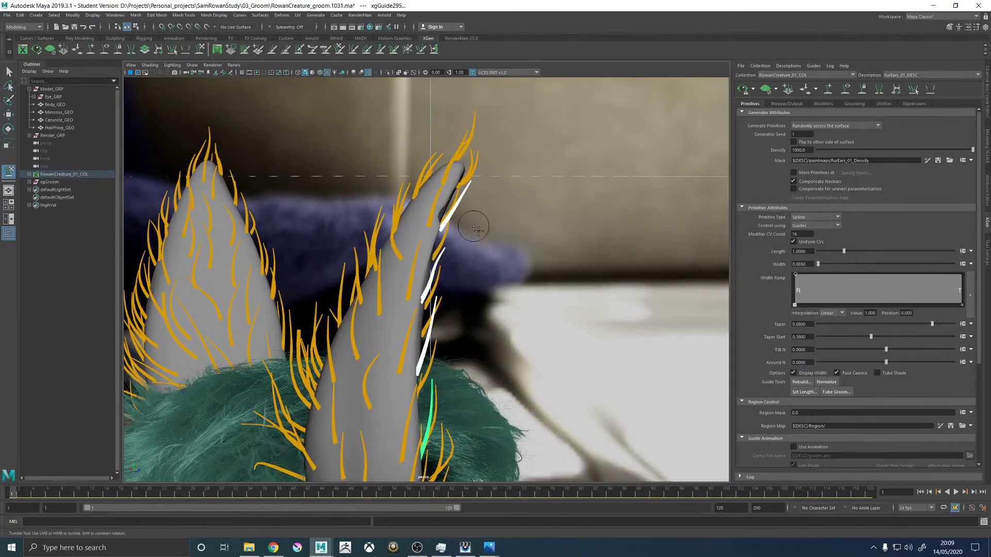
alt+drag(503, 253, 486, 277)
alt+middle_drag(487, 277, 482, 299)
alt+drag(478, 299, 432, 248)
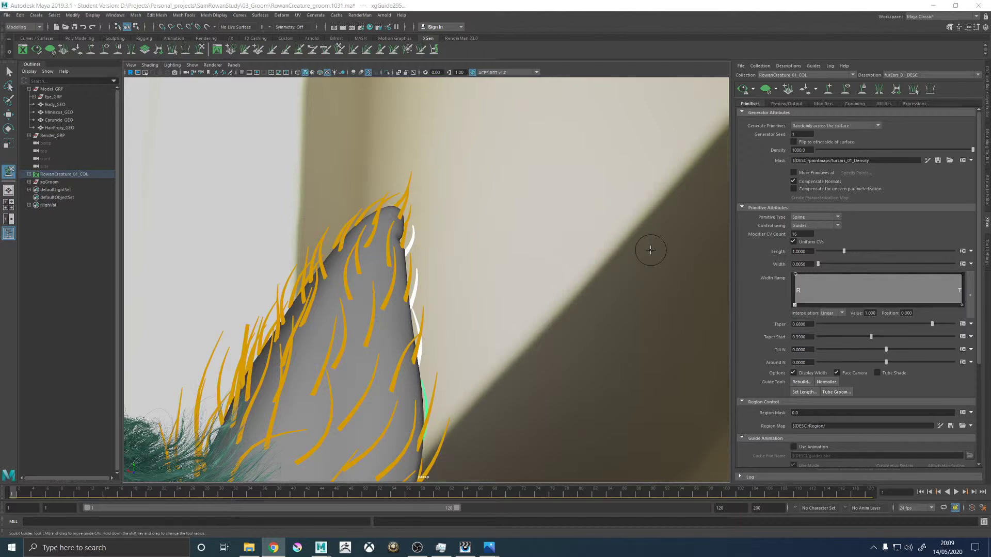
Clear the guide selection and sculpt individual guides along the right ear's rear silhouette so they lean toward the tip.
alt+drag(404, 217, 393, 184)
key(w)
click(392, 183)
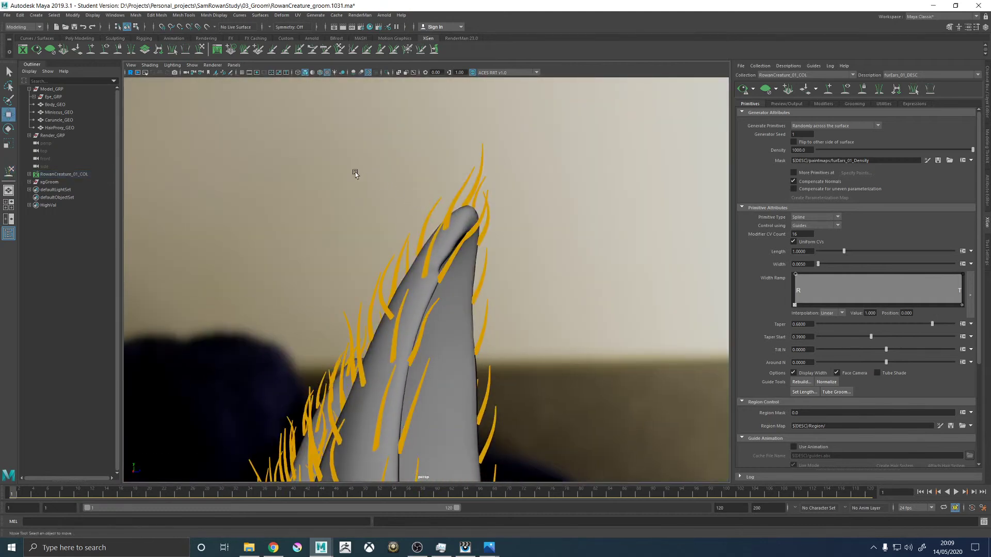
key(y)
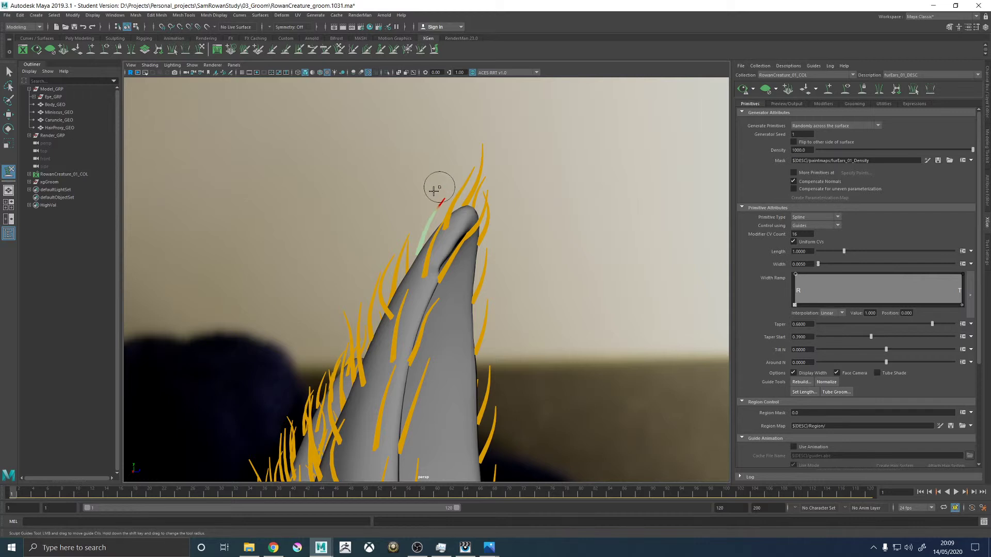
alt+drag(425, 195, 397, 206)
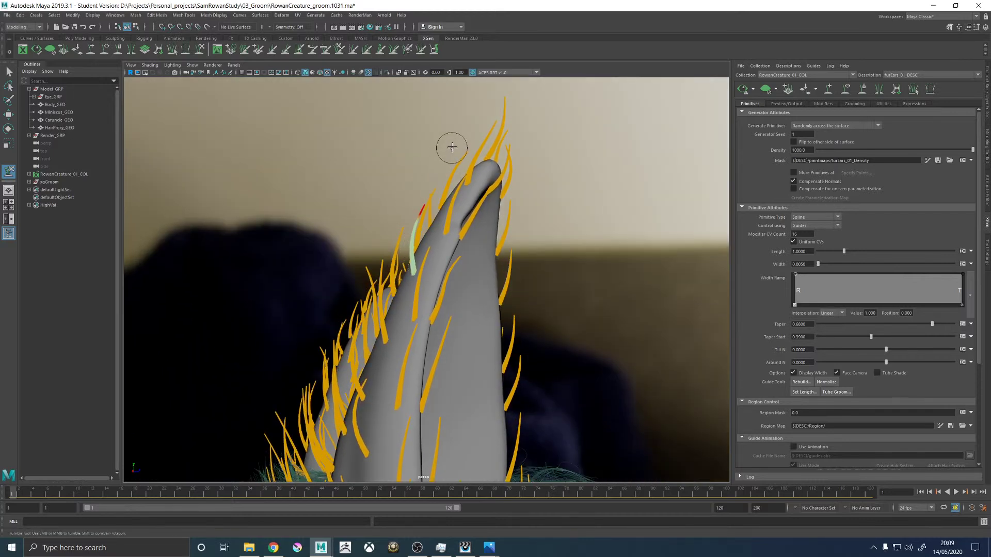
alt+drag(466, 126, 403, 202)
alt+drag(453, 184, 408, 220)
alt+drag(448, 164, 412, 192)
Sculpt the unselected guides along the sides and back of the right ear, bending outward-pointing ones toward the tip.
alt+drag(398, 243, 421, 285)
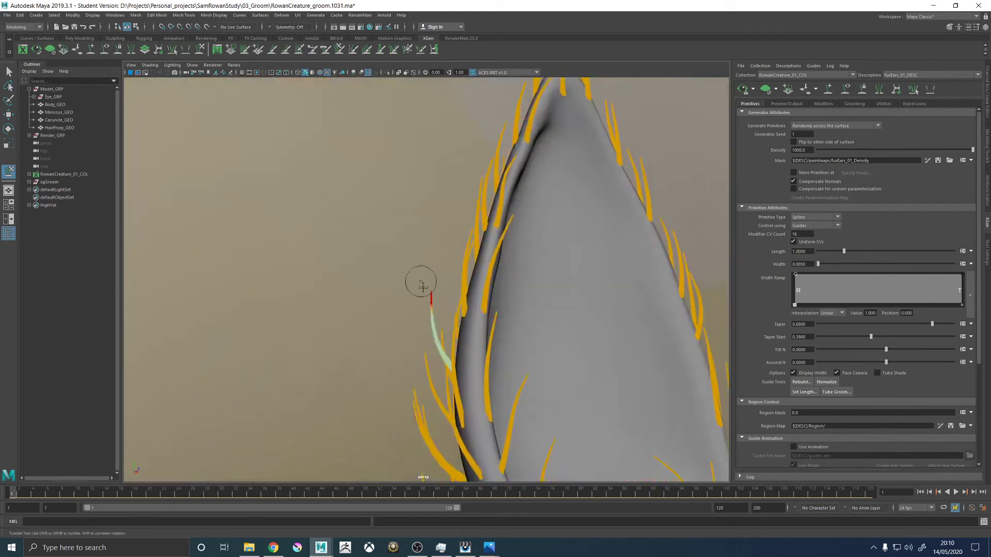
alt+drag(459, 221, 433, 325)
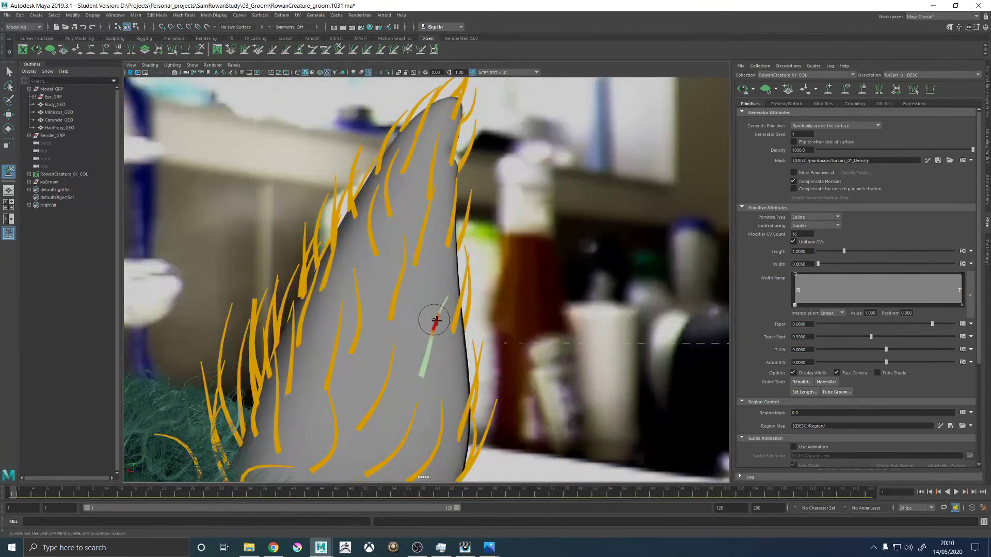
alt+drag(445, 290, 422, 281)
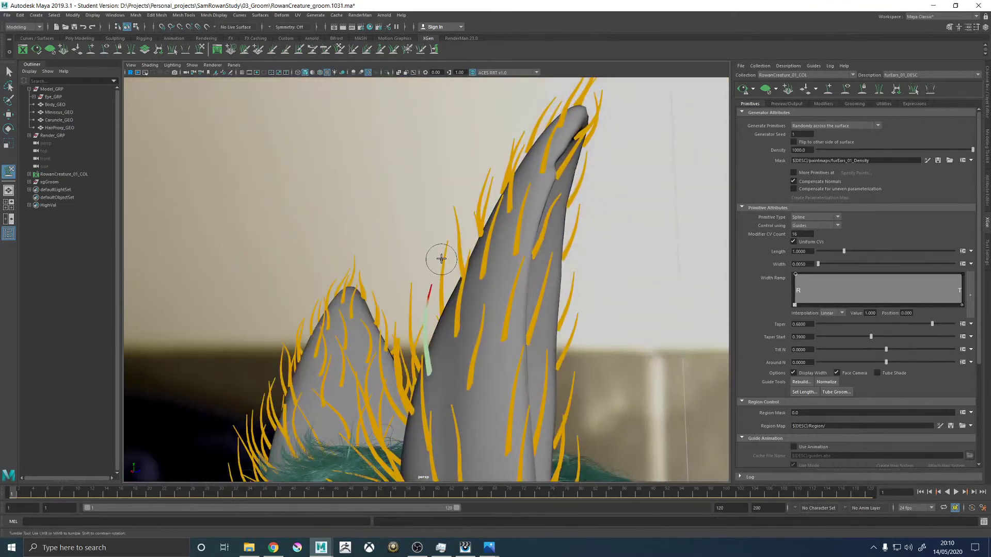
alt+drag(416, 280, 457, 315)
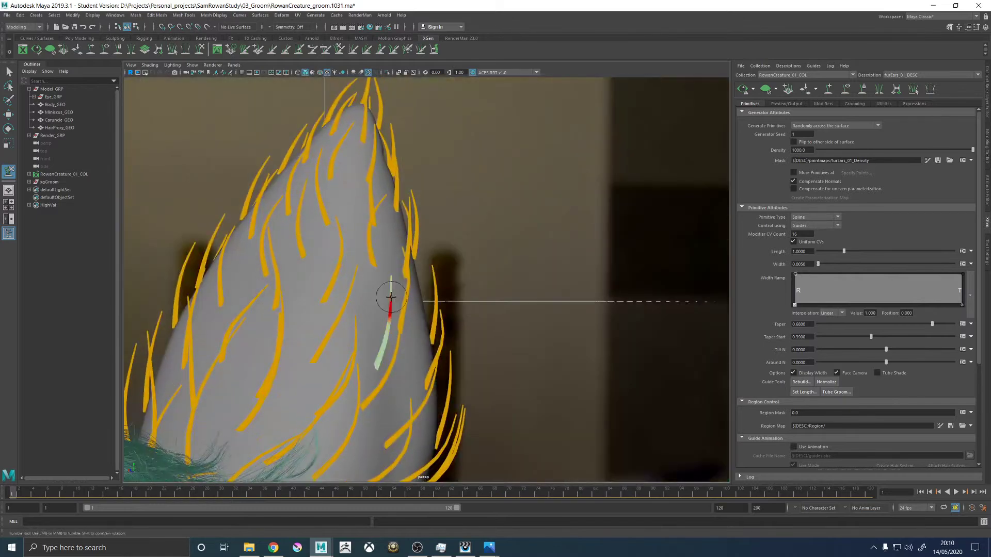
alt+drag(393, 305, 446, 273)
alt+drag(477, 237, 466, 294)
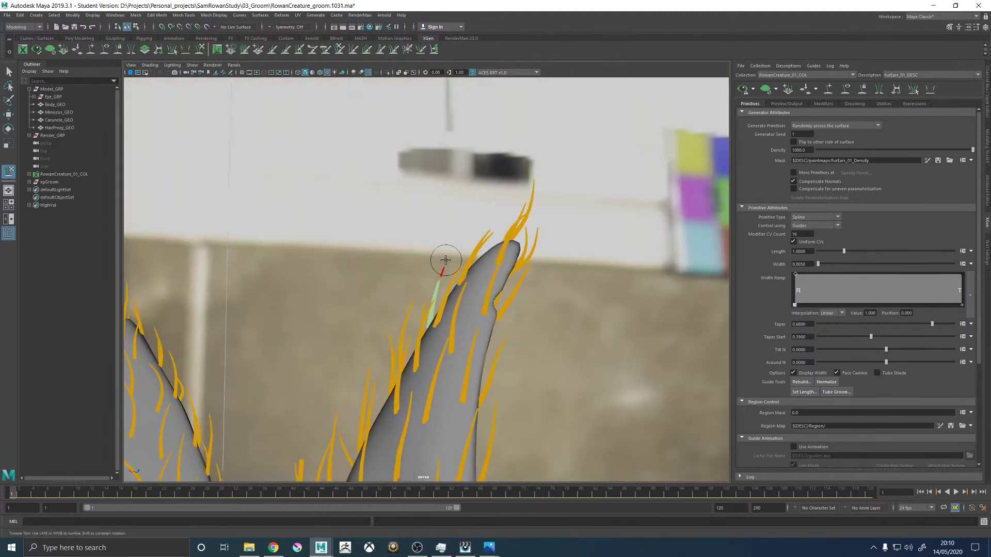
Comb the guides on the upper and middle back of the right ear upward with the sculpt brush.
alt+drag(437, 252, 502, 272)
alt+middle_drag(502, 272, 573, 297)
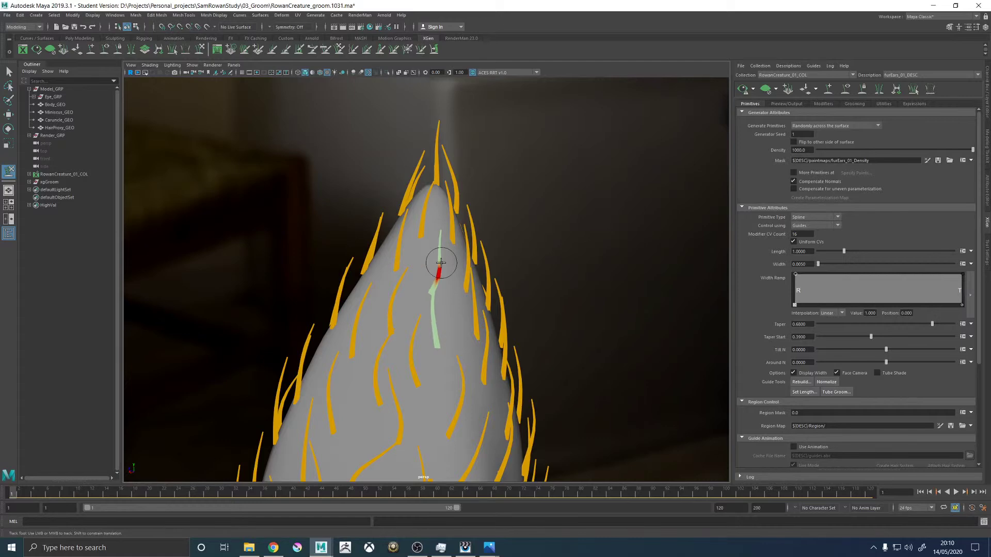
alt+drag(550, 243, 593, 272)
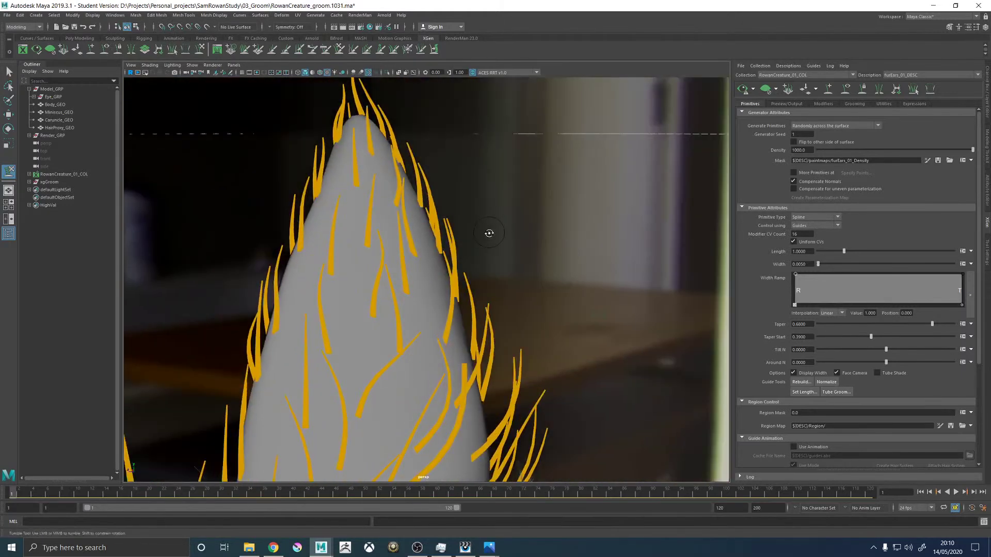
alt+drag(489, 233, 443, 215)
alt+drag(539, 265, 511, 290)
Sculpt the guides on the lower back of the right ear, near the head hair, so they flow upward.
alt+drag(468, 234, 330, 270)
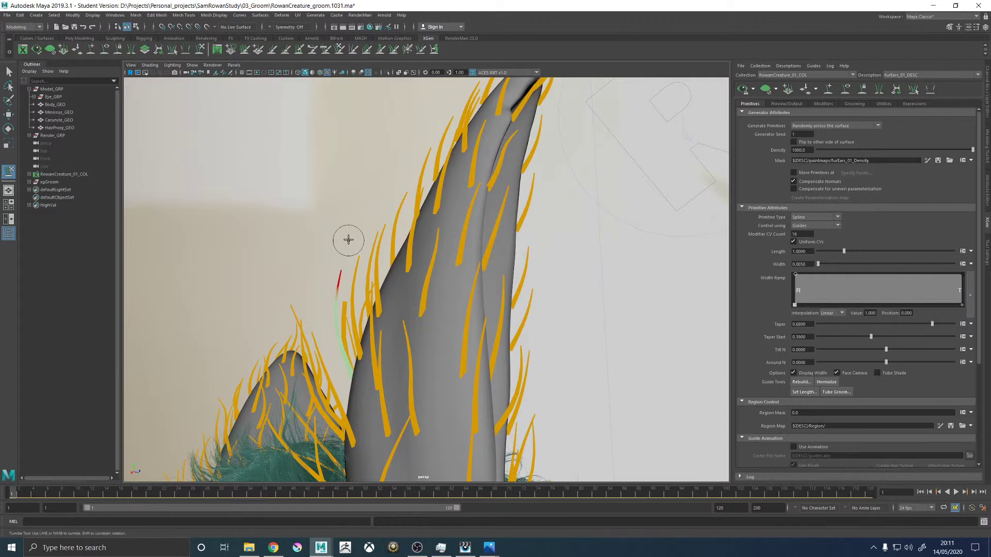
alt+drag(355, 222, 430, 282)
alt+middle_drag(430, 282, 433, 266)
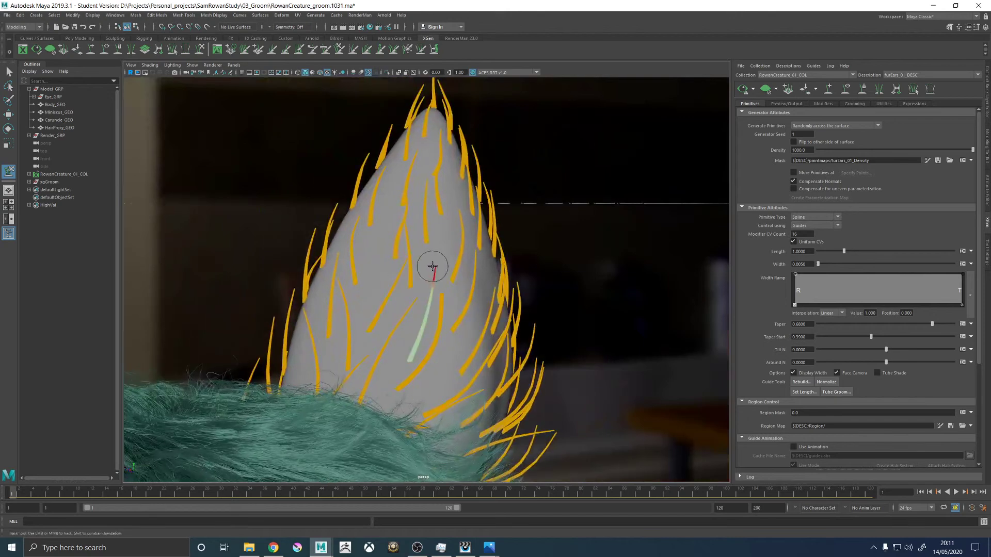
alt+drag(377, 286, 471, 280)
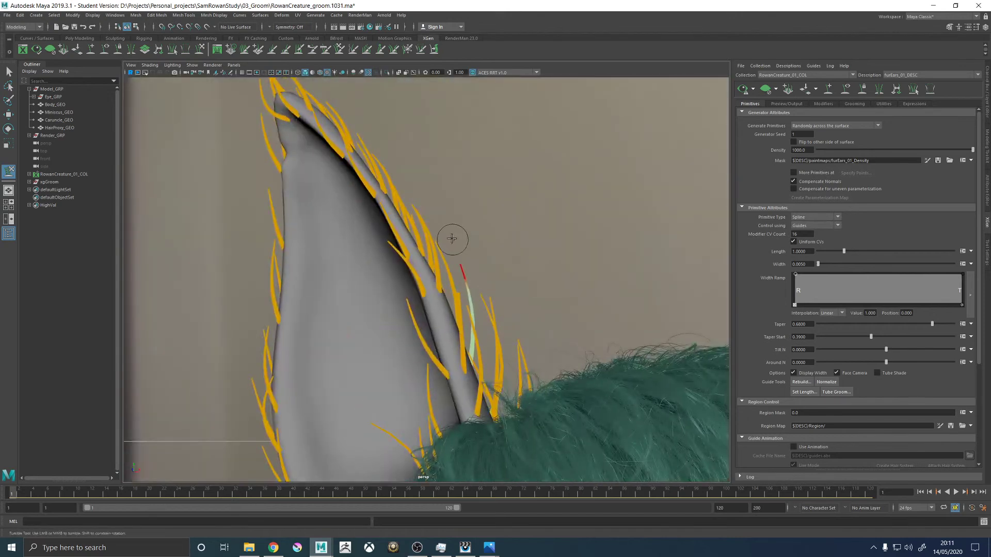
Sculpt the guides along the right ear's front rim so they hug the edge and point toward the tip.
mouse_move(444, 237)
alt+mouse_down()
mouse_move(473, 283)
mouse_move(436, 243)
alt+mouse_up()
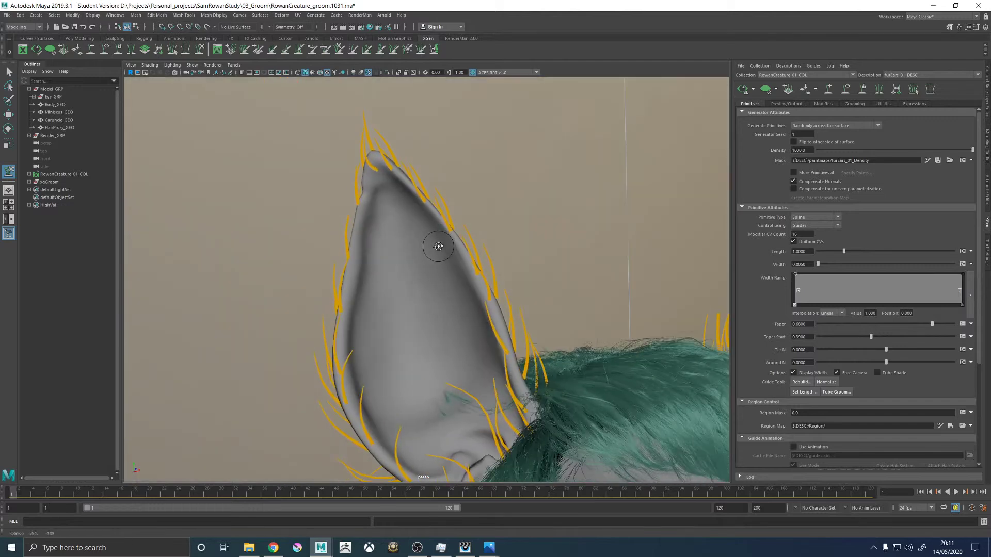
alt+middle_drag(435, 243, 415, 286)
scroll(414, 286, up, 3)
alt+drag(415, 286, 372, 265)
alt+middle_drag(372, 265, 384, 243)
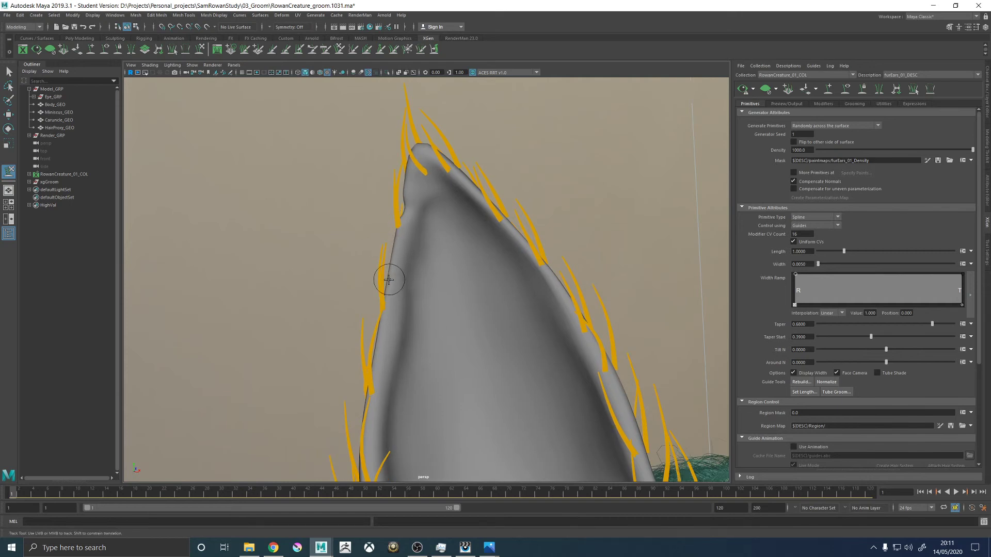
alt+drag(379, 282, 368, 257)
alt+drag(337, 223, 417, 230)
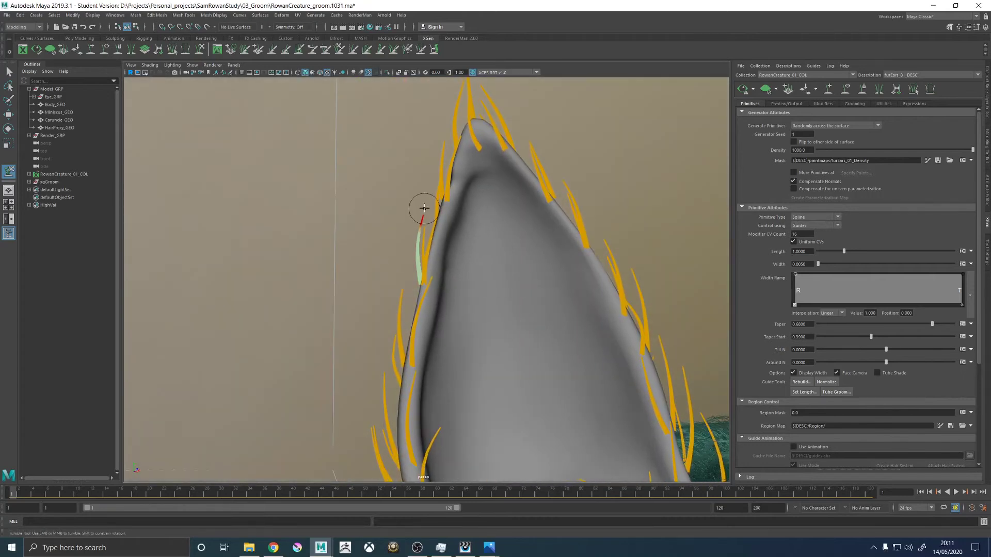
alt+drag(387, 283, 384, 238)
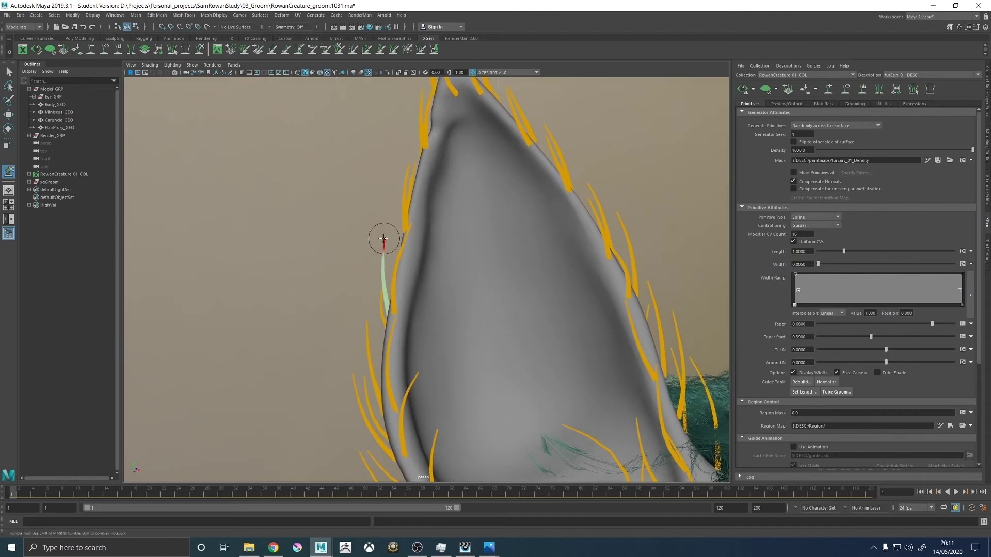
alt+middle_drag(398, 214, 371, 260)
Update the ear fur preview and examine the fur from the back and the front of the head.
alt+drag(382, 240, 533, 230)
alt+middle_drag(535, 237, 465, 226)
alt+drag(466, 225, 404, 243)
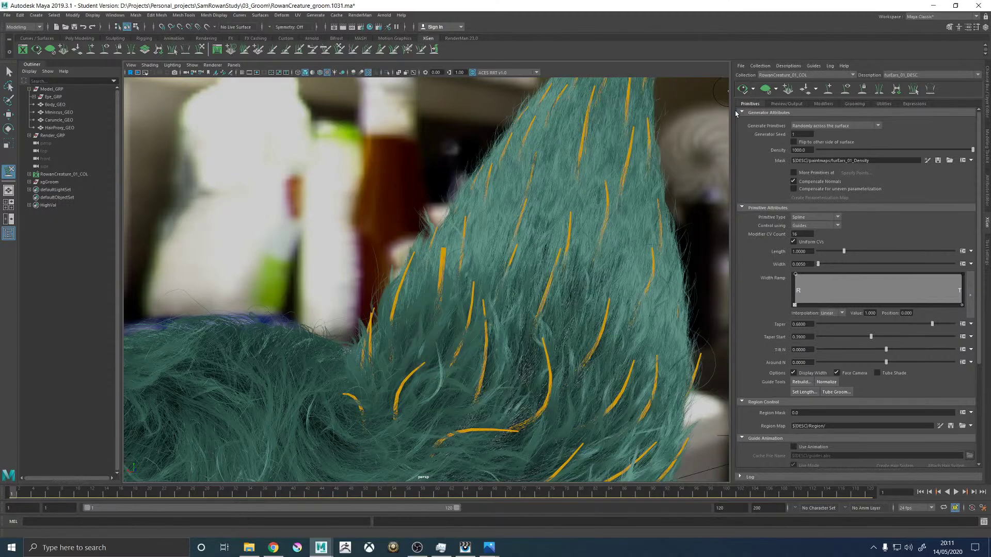
alt+right_drag(561, 323, 463, 200)
alt+drag(463, 199, 519, 194)
alt+right_drag(519, 194, 337, 216)
alt+drag(337, 217, 435, 207)
alt+right_drag(390, 183, 491, 222)
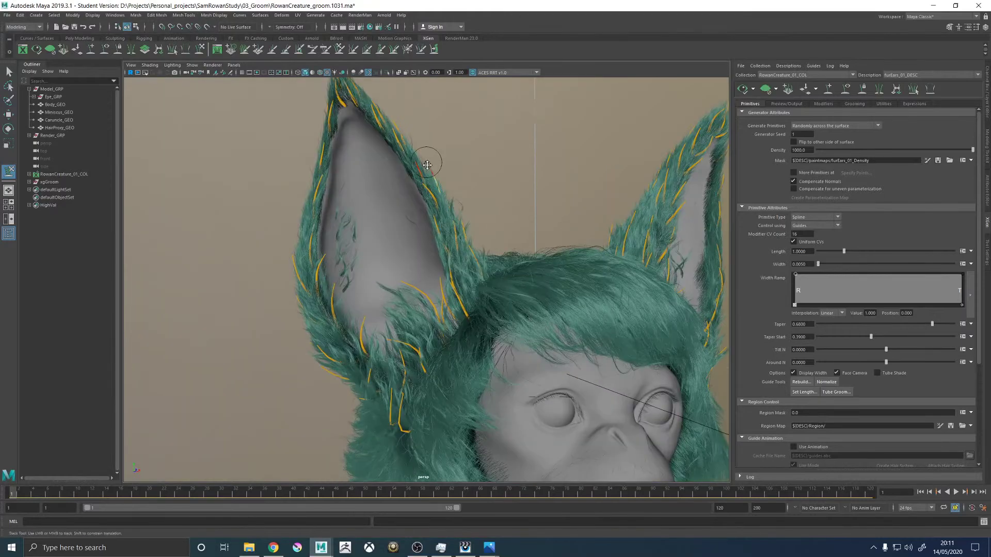
alt+middle_drag(428, 164, 458, 193)
Hide the guides and inspect the ear fur from behind, both at a distance and close up.
key(w)
click(845, 92)
alt+right_drag(528, 201, 486, 222)
alt+drag(486, 222, 438, 211)
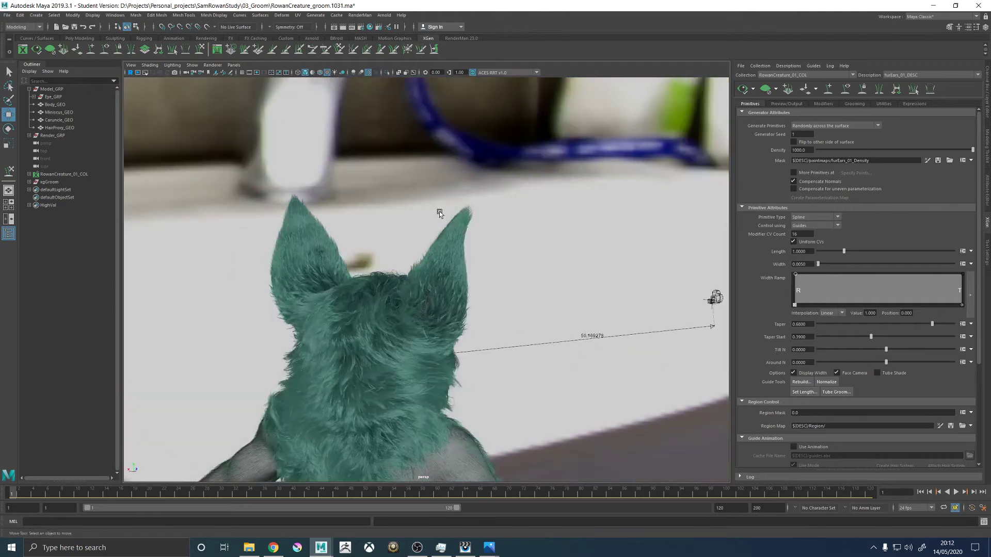
alt+right_drag(439, 211, 531, 199)
alt+drag(531, 199, 511, 242)
alt+right_drag(511, 243, 456, 260)
alt+drag(456, 259, 464, 309)
Open the Clumping2 modifier of the ear fur description and expand its Noise Effect settings.
click(854, 104)
click(825, 104)
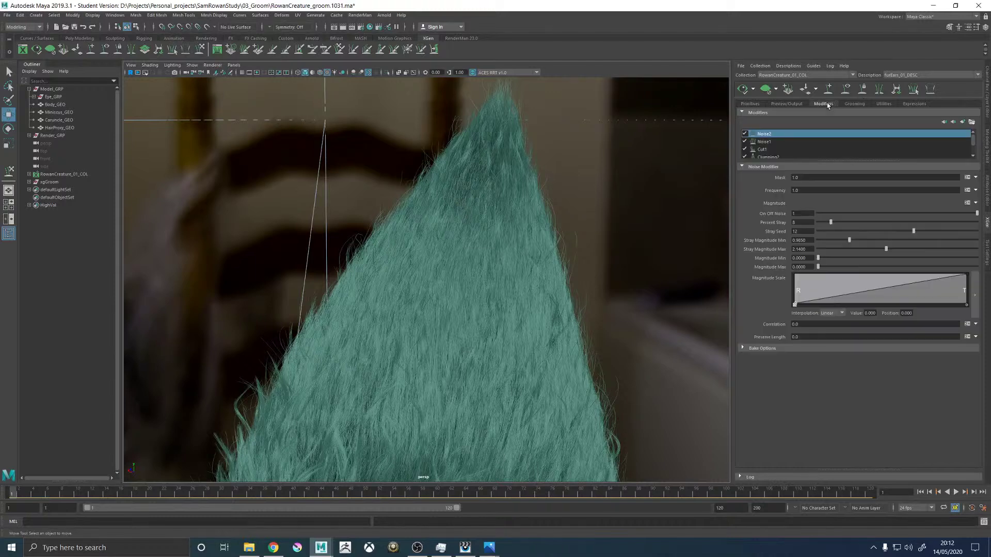
scroll(768, 144, down, 2)
click(769, 142)
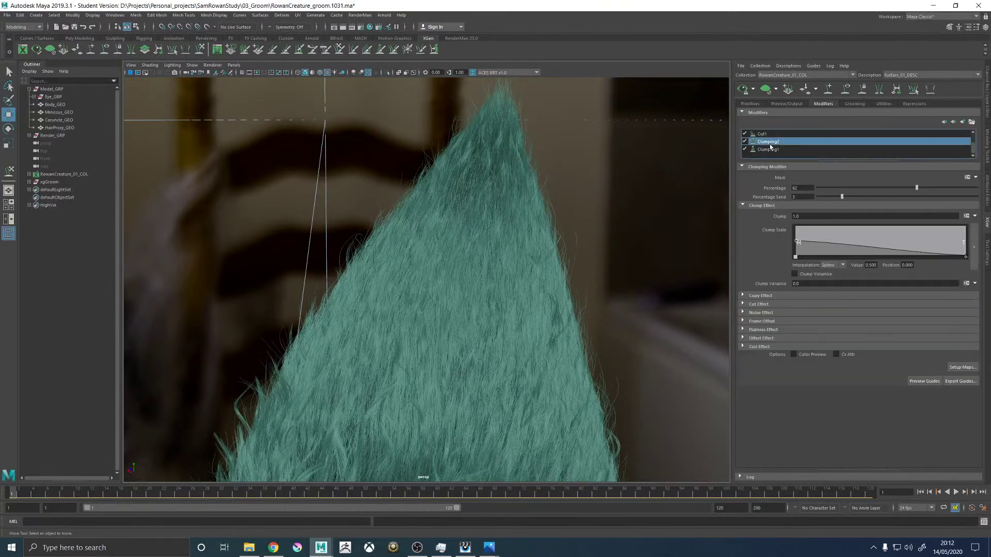
click(757, 312)
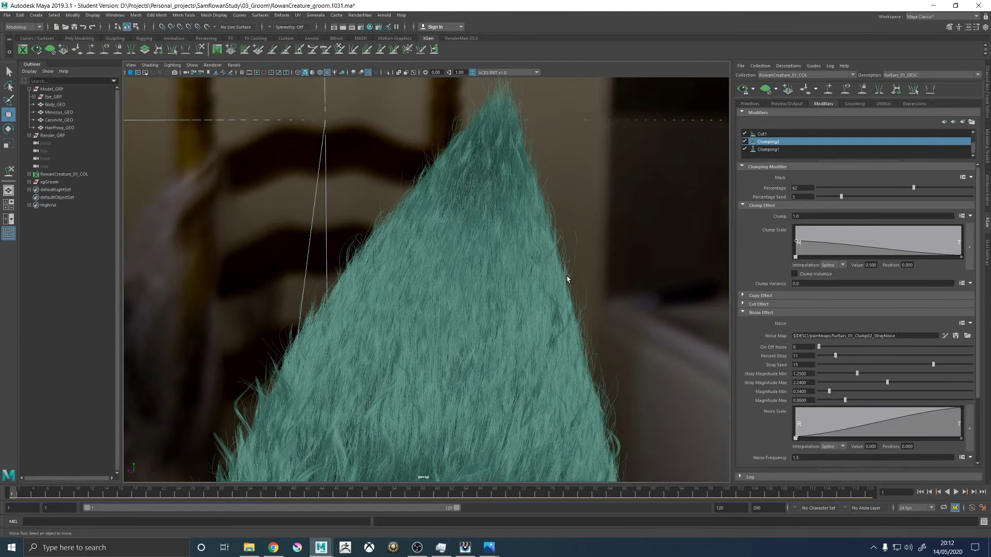
Toggle automatic preview updating and bring the front of the right ear into view.
click(750, 91)
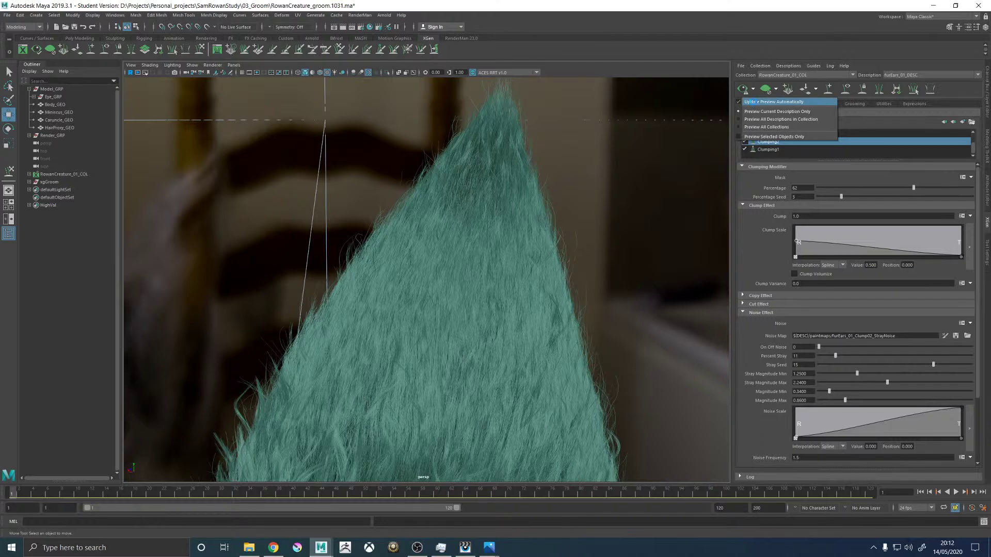
click(756, 103)
alt+drag(658, 253, 489, 225)
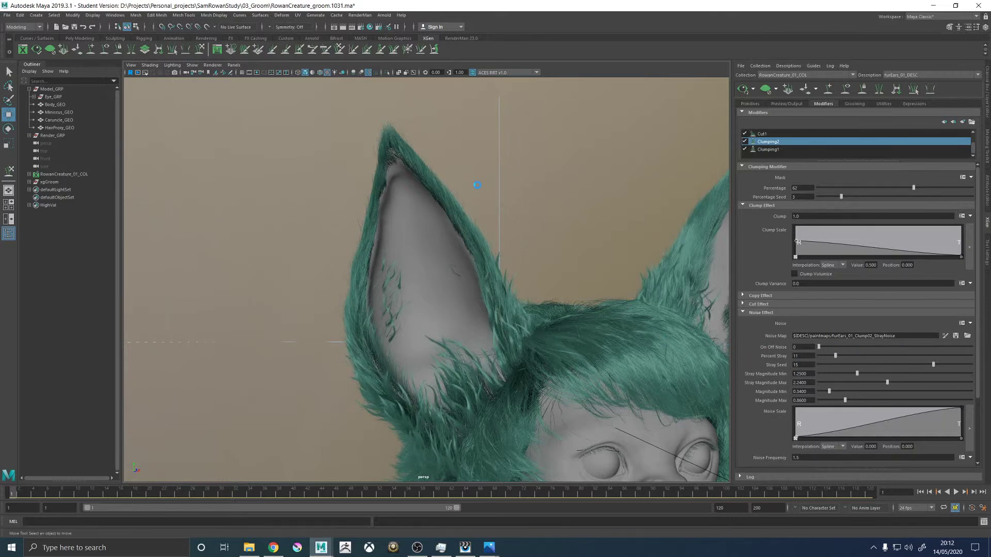
alt+middle_drag(548, 174, 560, 213)
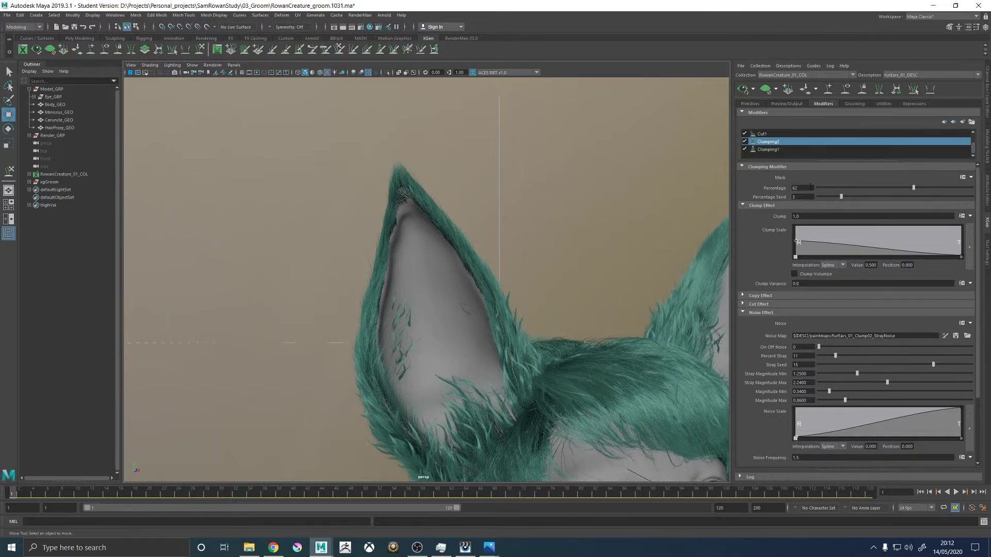
Try a Percentage of 100 for the Clumping2 modifier and examine the right ear's fur from behind and the front.
text(100)
key(Return)
alt+drag(527, 228, 665, 200)
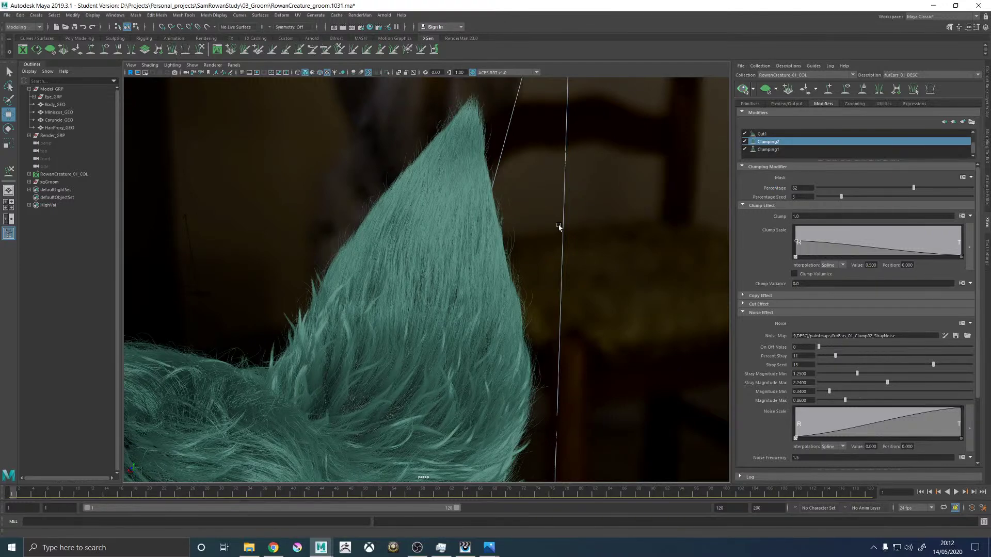
alt+drag(614, 243, 715, 231)
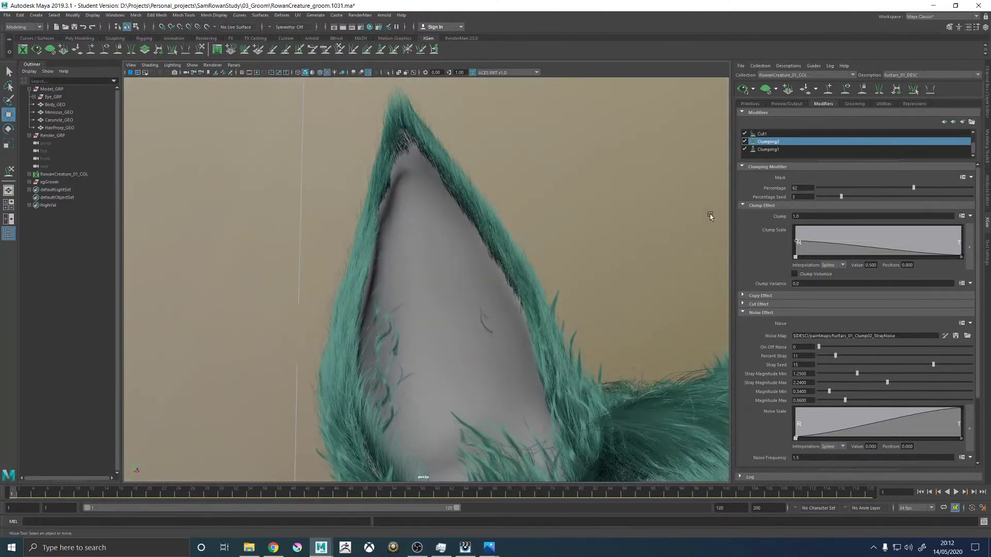
mouse_move(623, 236)
alt+mouse_down()
mouse_move(734, 256)
mouse_move(627, 229)
alt+mouse_up()
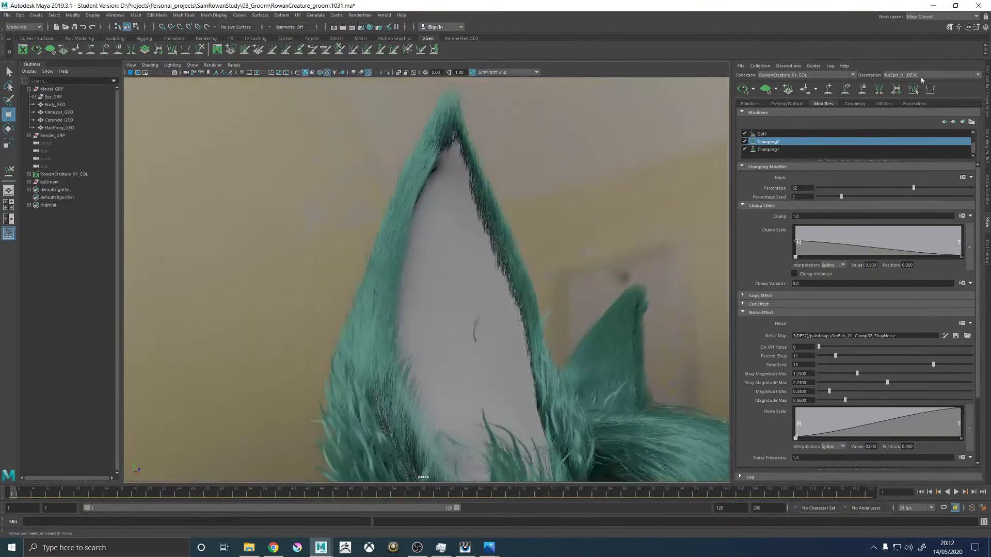
Clear the ear fur preview and show the guides around the right ear.
click(841, 93)
click(765, 91)
alt+drag(531, 225, 391, 167)
click(343, 131)
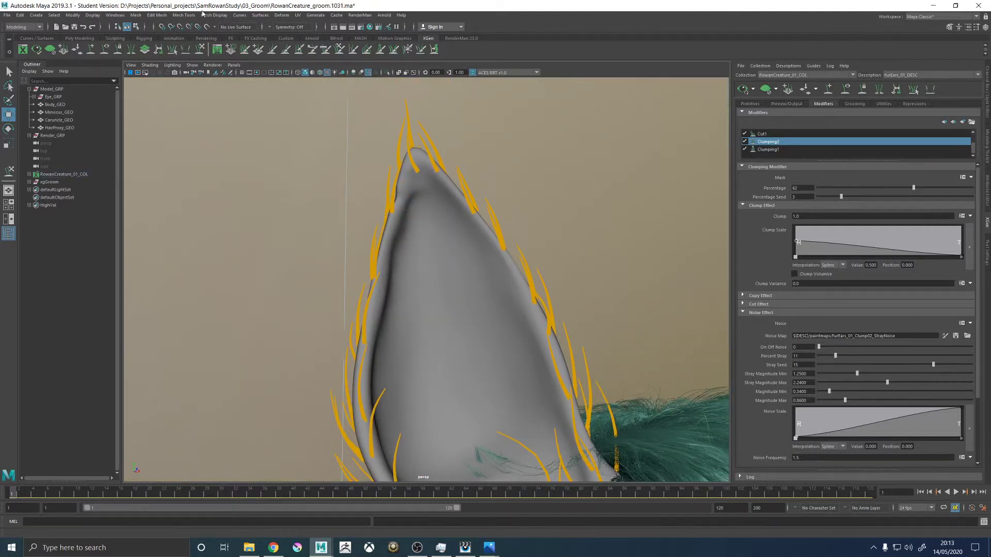
Rotate the guides at the right ear's tip and select a guide on the upper back edge.
click(391, 169)
alt+drag(395, 177, 473, 201)
key(e)
click(568, 239)
alt+drag(568, 239, 507, 262)
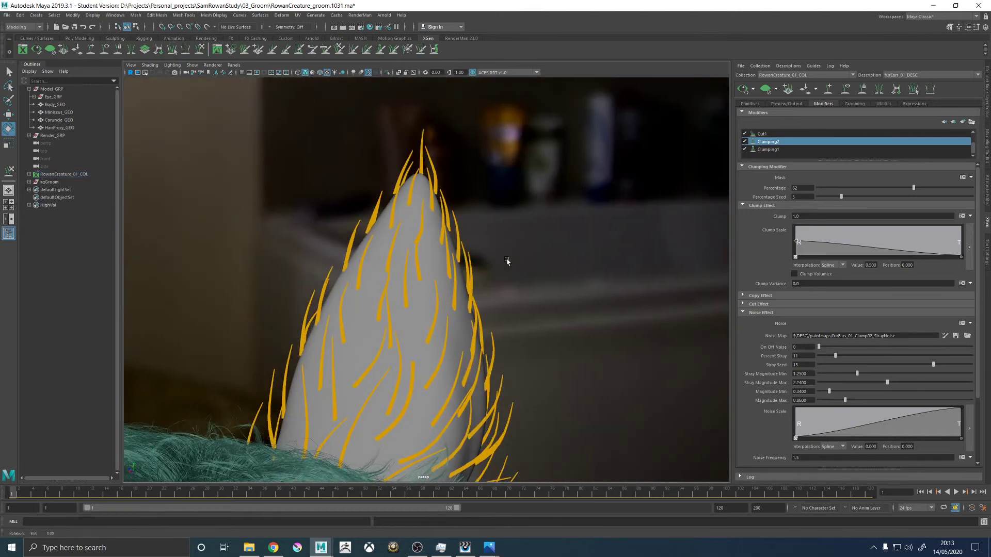
click(457, 226)
alt+drag(457, 227, 407, 181)
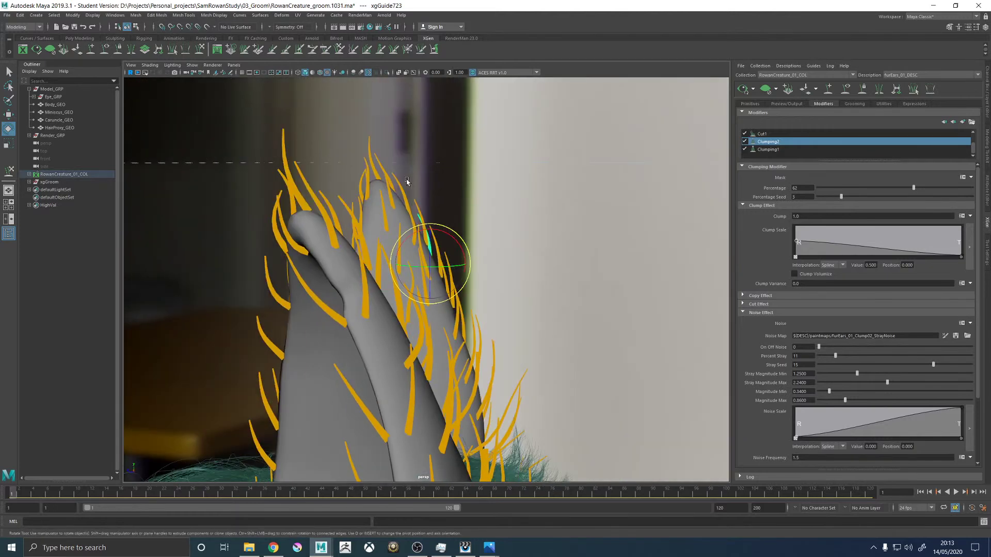
Rotate the guides along the upper rim of the right ear so they lie closer to its edge.
click(420, 203)
alt+drag(466, 210, 487, 190)
click(387, 175)
click(494, 179)
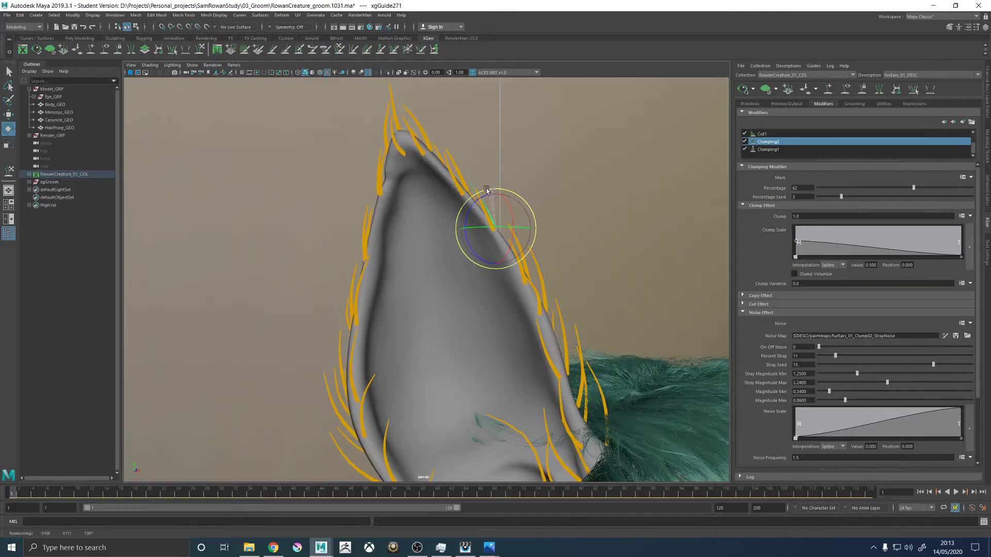
click(457, 163)
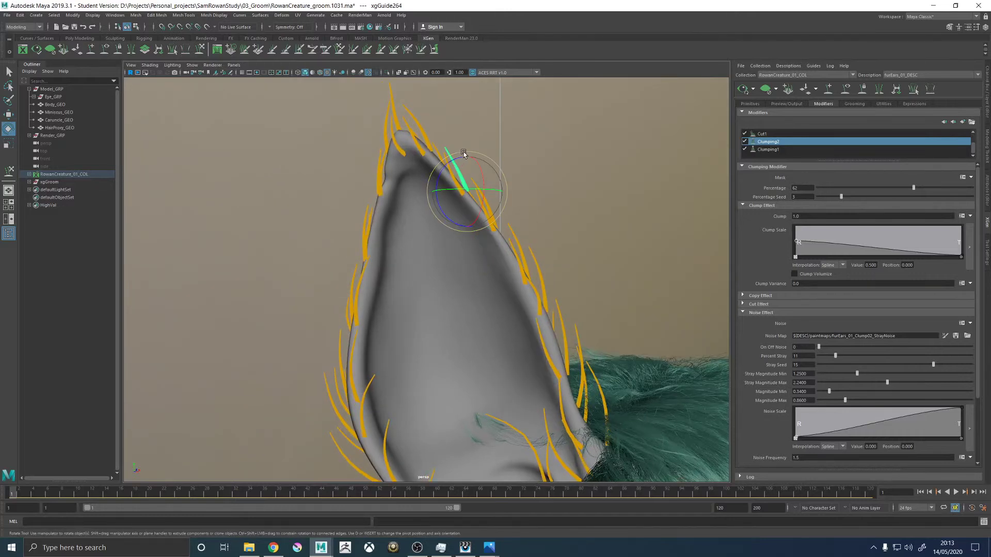
alt+drag(479, 173, 487, 158)
click(488, 170)
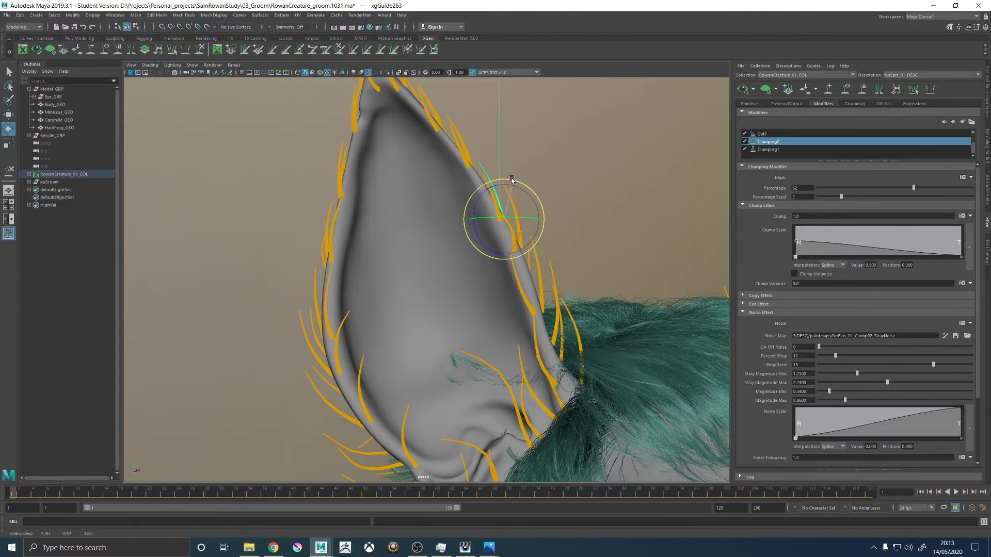
click(522, 228)
click(511, 205)
drag(535, 217, 530, 212)
alt+right_drag(533, 182, 594, 222)
alt+middle_drag(549, 177, 530, 221)
Adjust more guides along the right ear's rim with the Sculpt Guides and Rotate tools.
click(200, 49)
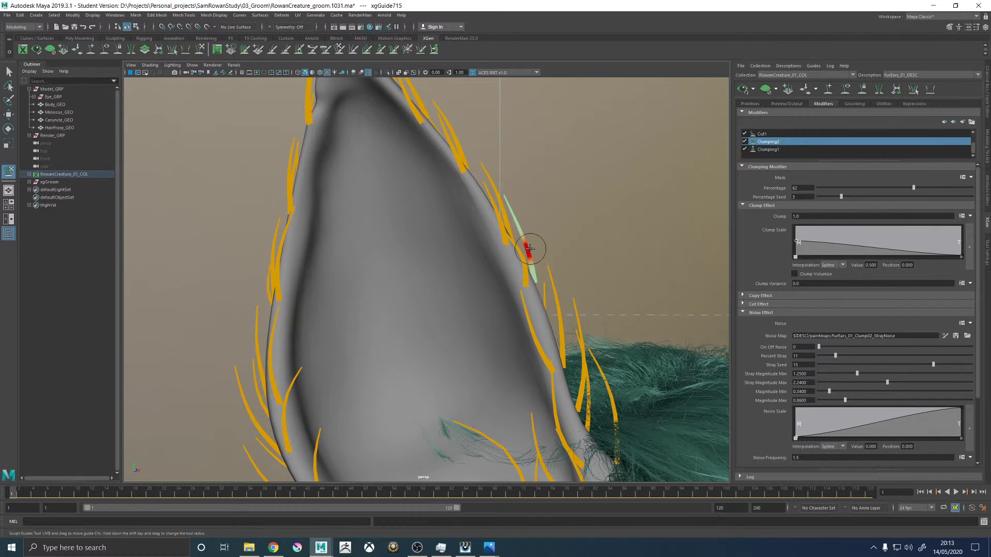
mouse_move(524, 236)
alt+mouse_down()
mouse_move(568, 247)
mouse_move(404, 248)
mouse_move(491, 237)
mouse_move(465, 228)
mouse_move(413, 281)
mouse_move(419, 198)
alt+mouse_up()
key(w)
click(426, 208)
key(r)
key(e)
mouse_move(429, 212)
mouse_down()
mouse_move(457, 199)
mouse_move(435, 195)
mouse_up()
click(439, 197)
click(428, 190)
mouse_move(435, 194)
alt+mouse_down()
mouse_move(471, 199)
mouse_move(432, 199)
alt+mouse_up()
Update the ear fur preview, hide the guides and view both ears from the front.
click(607, 202)
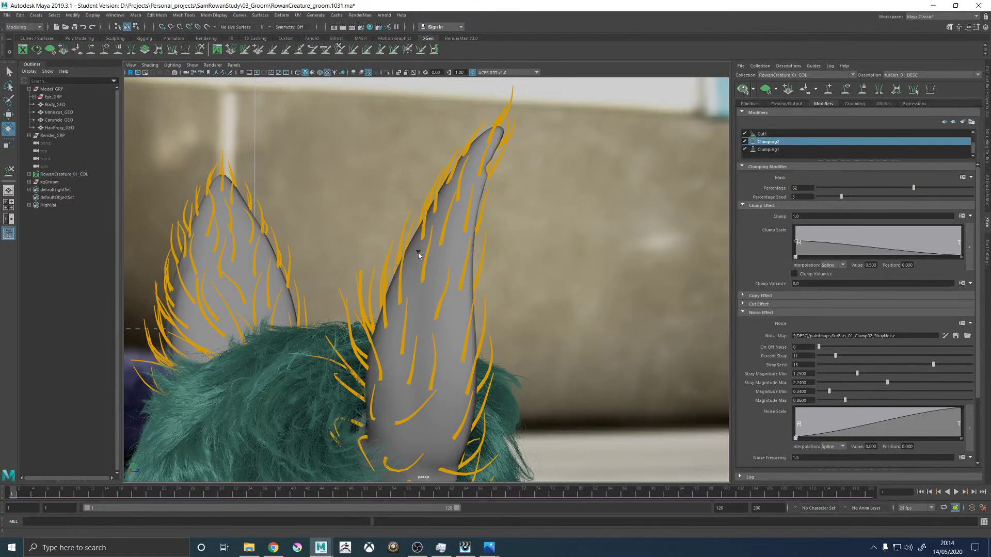
alt+drag(248, 257, 467, 267)
click(845, 91)
alt+drag(522, 233, 359, 240)
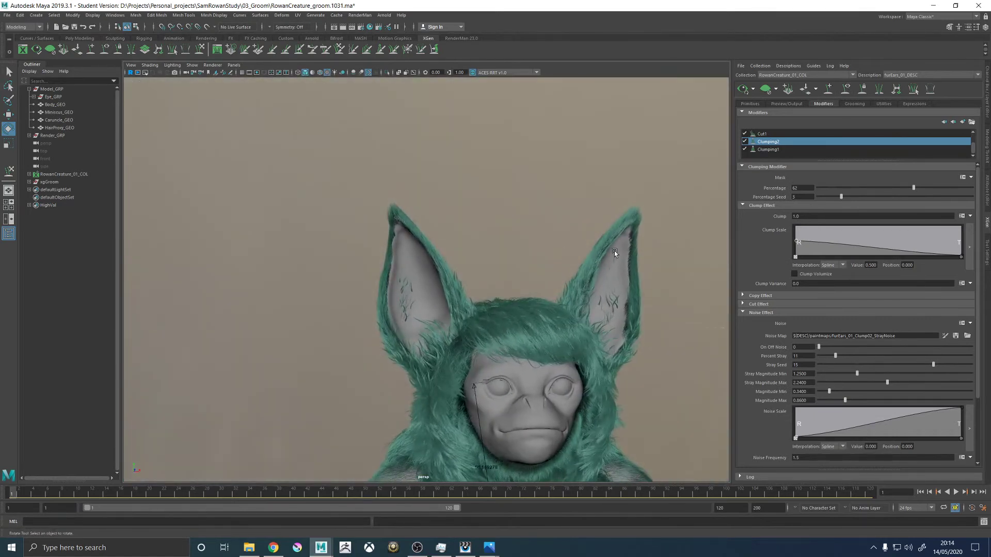
Set On Off Noise of the Clumping2 modifier to 1 and inspect the ear fur up close and from a distance.
alt+right_drag(525, 248, 609, 303)
alt+drag(609, 303, 475, 279)
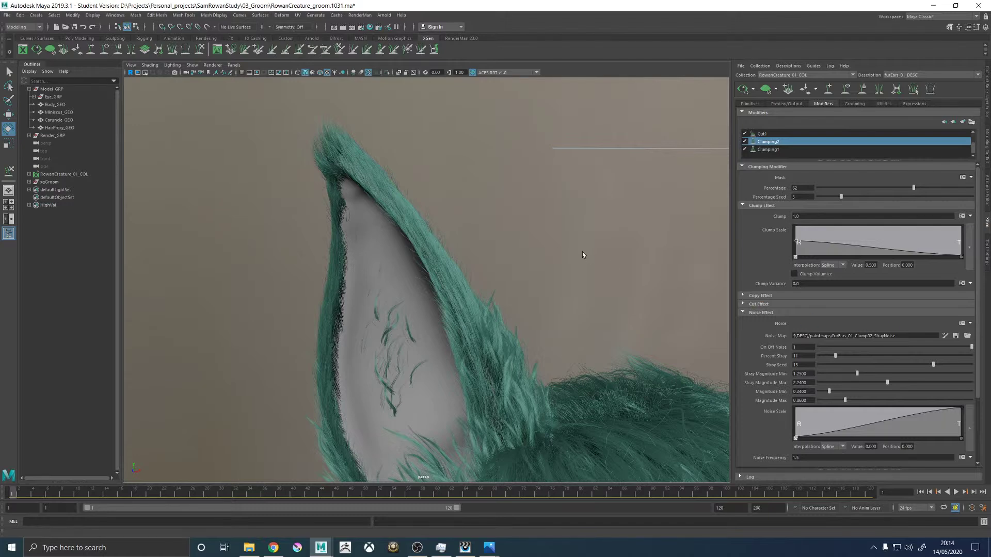
alt+right_drag(553, 247, 444, 185)
alt+drag(444, 185, 518, 230)
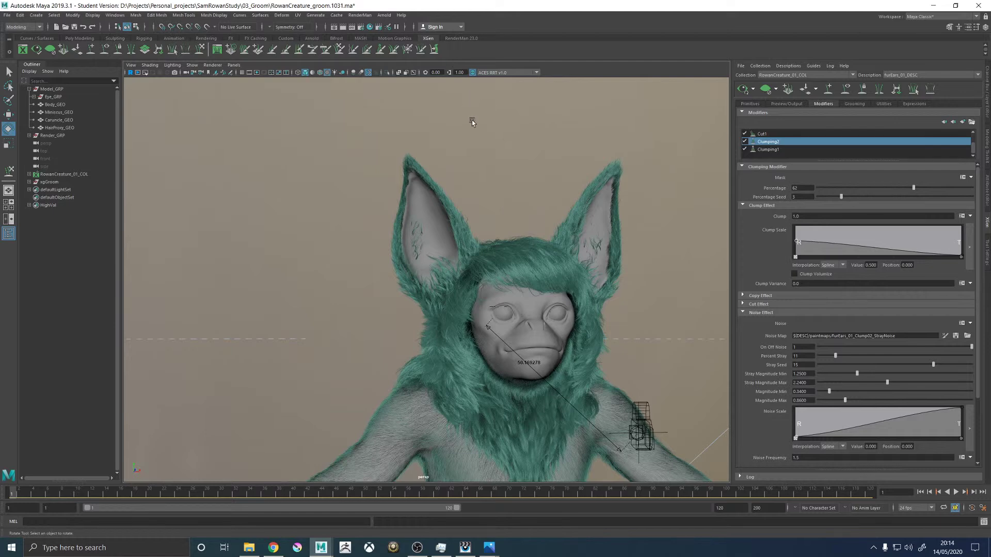
Clear the ear fur preview and show the guides at the tip of the right ear.
alt+middle_drag(472, 122, 429, 221)
alt+right_drag(429, 221, 549, 221)
alt+drag(549, 220, 513, 160)
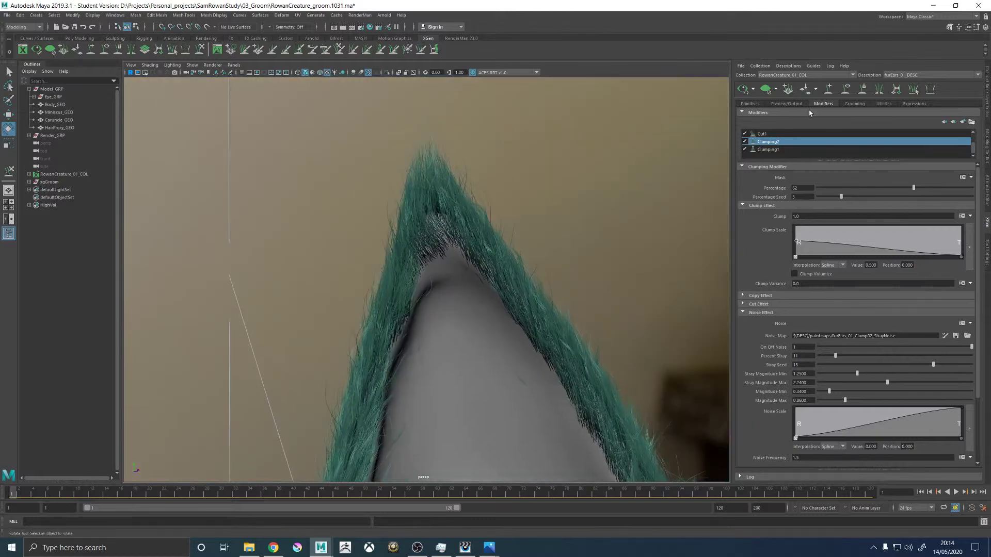
click(847, 88)
click(765, 89)
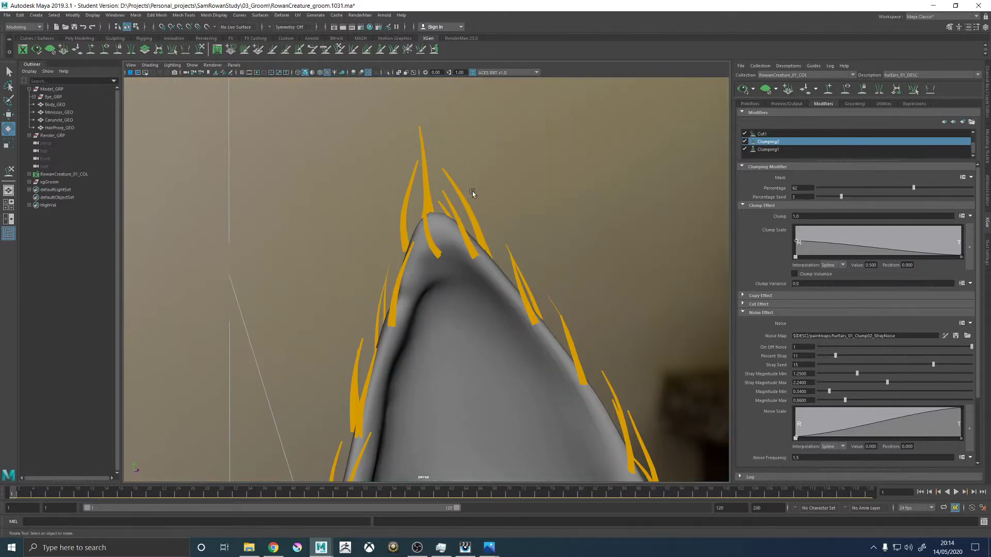
Reorient the guides at the right ear's tip to follow its point and refresh the fur preview.
key(w)
click(456, 170)
alt+drag(442, 184, 444, 223)
key(e)
click(413, 192)
click(509, 200)
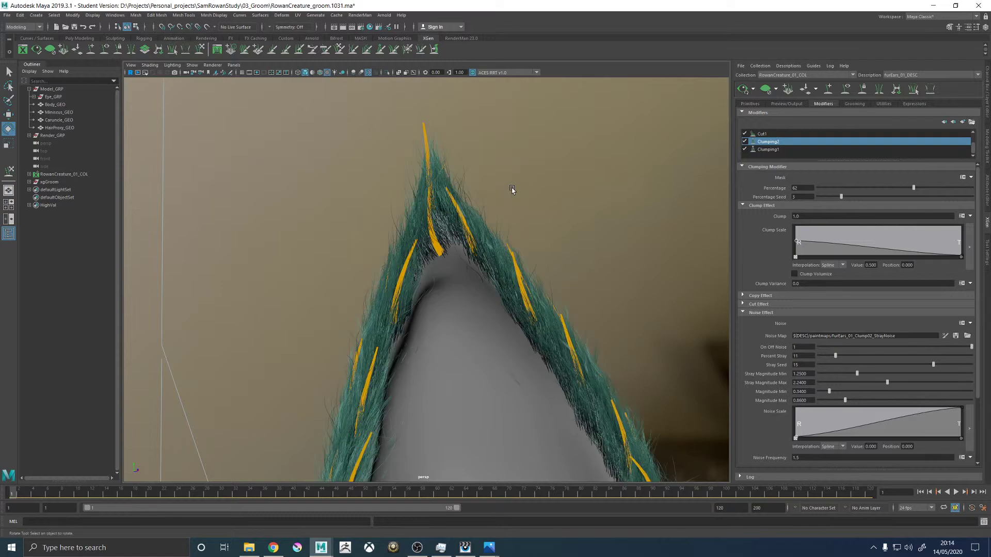
Hide the guides and inspect the fur at the right ear's tip, both at a distance and close up.
alt+drag(323, 179, 479, 247)
click(846, 90)
alt+right_drag(569, 236, 354, 310)
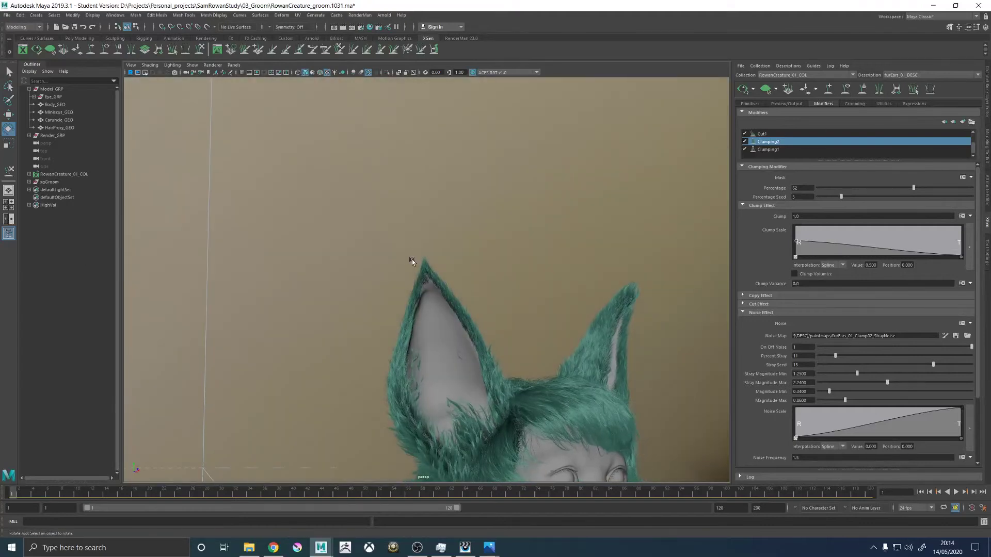
alt+right_drag(412, 259, 654, 303)
alt+right_drag(403, 270, 423, 269)
alt+drag(424, 268, 512, 236)
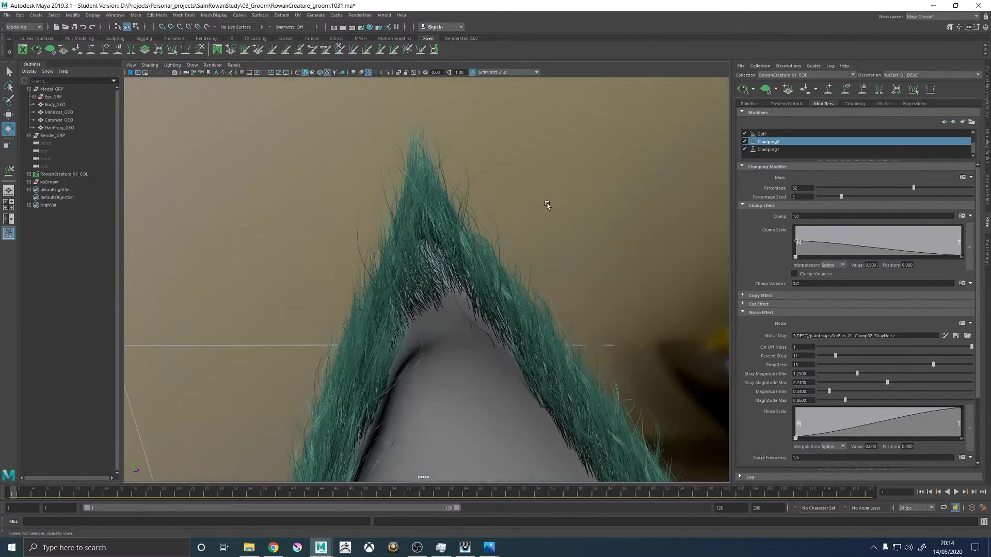
alt+right_drag(547, 205, 484, 234)
alt+drag(484, 234, 704, 111)
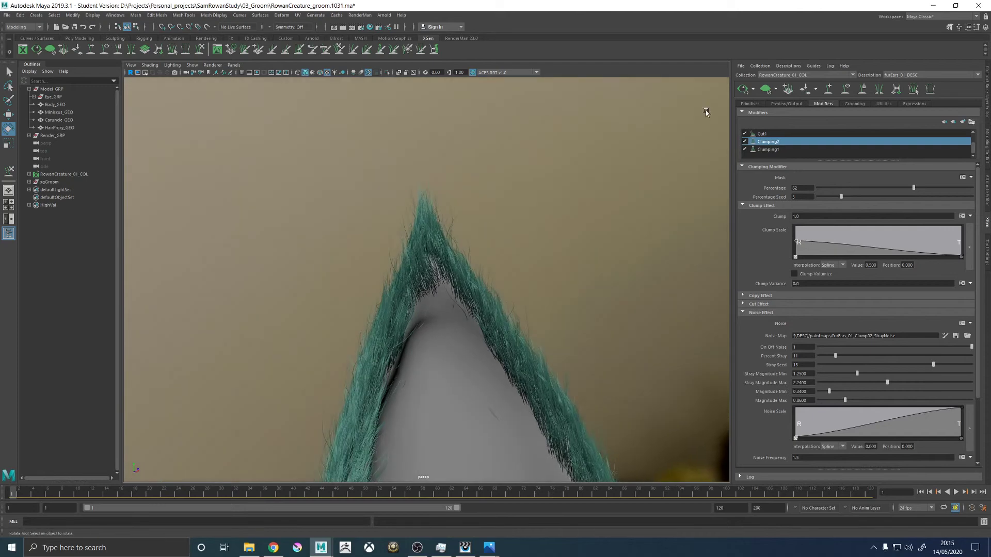
Show the guides without the ear fur preview and select the differently shaded guide beside the right ear's tip.
click(843, 93)
click(766, 90)
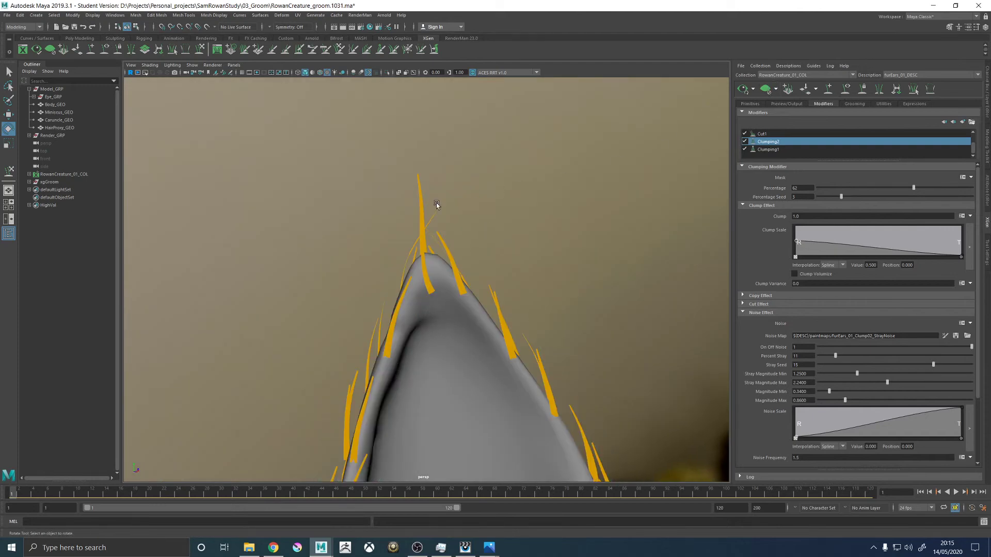
click(436, 215)
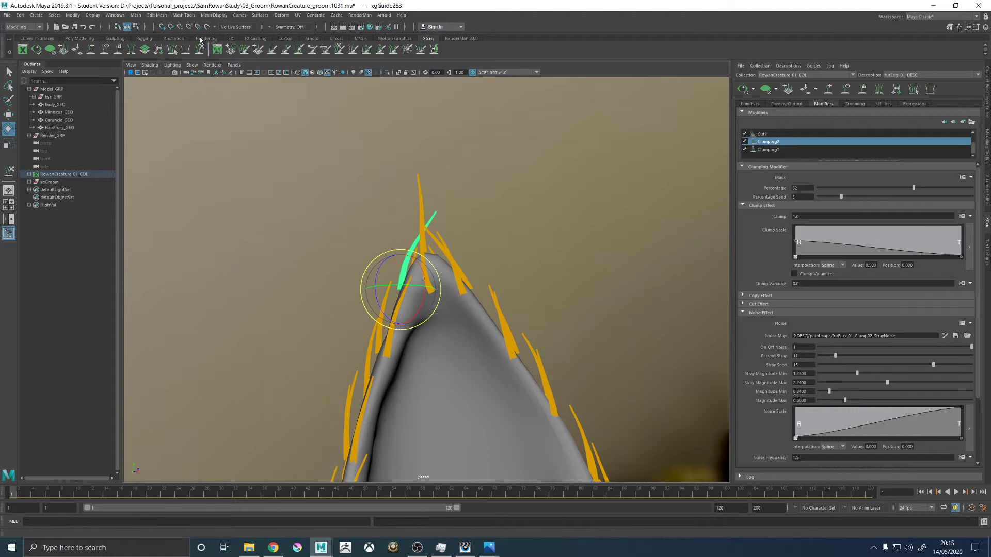
Inspect the selected guide's shape attributes and return to the XGen modifier settings.
click(206, 38)
key(ctrl+a)
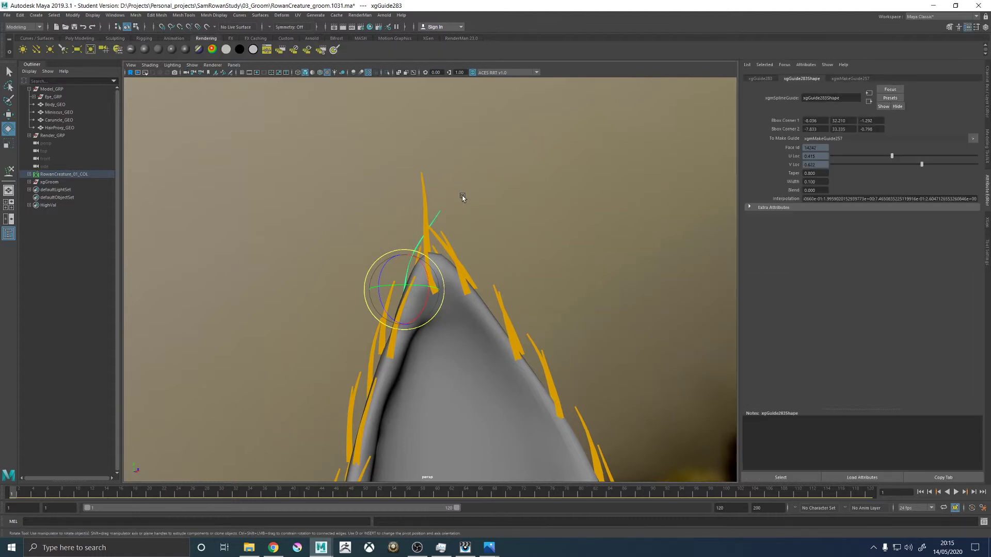
click(986, 225)
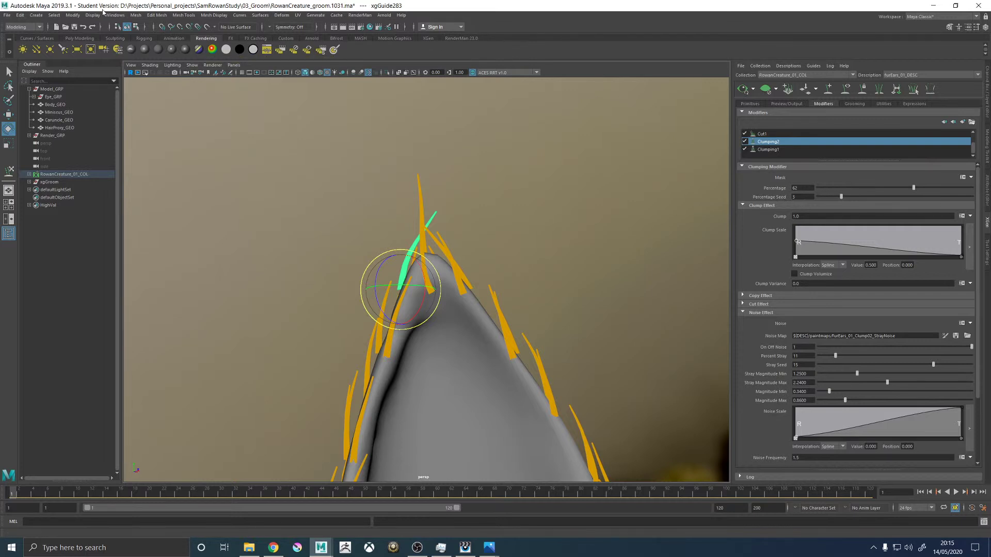
Open the Node Editor and graph the input and output connections of the selected guide.
click(115, 15)
mouse_move(132, 83)
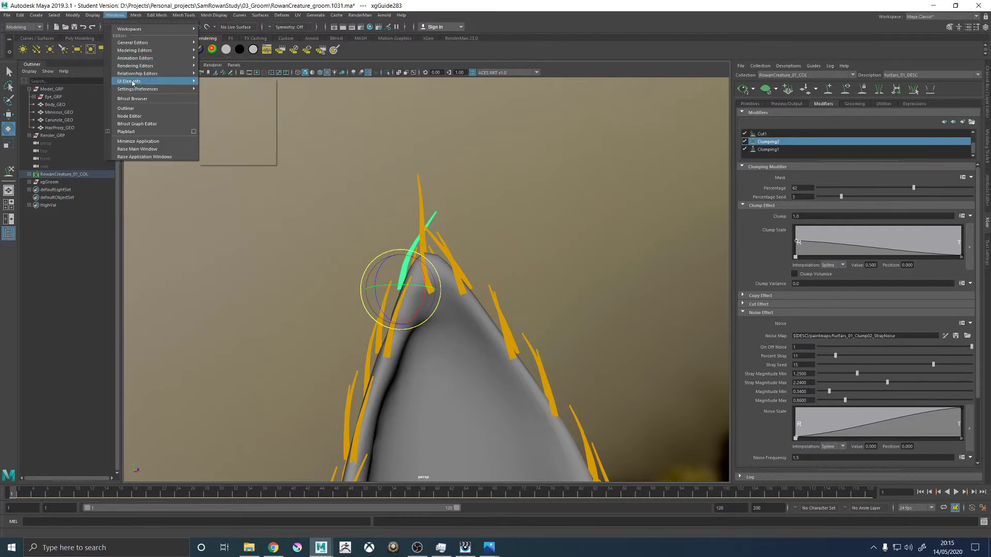
click(129, 116)
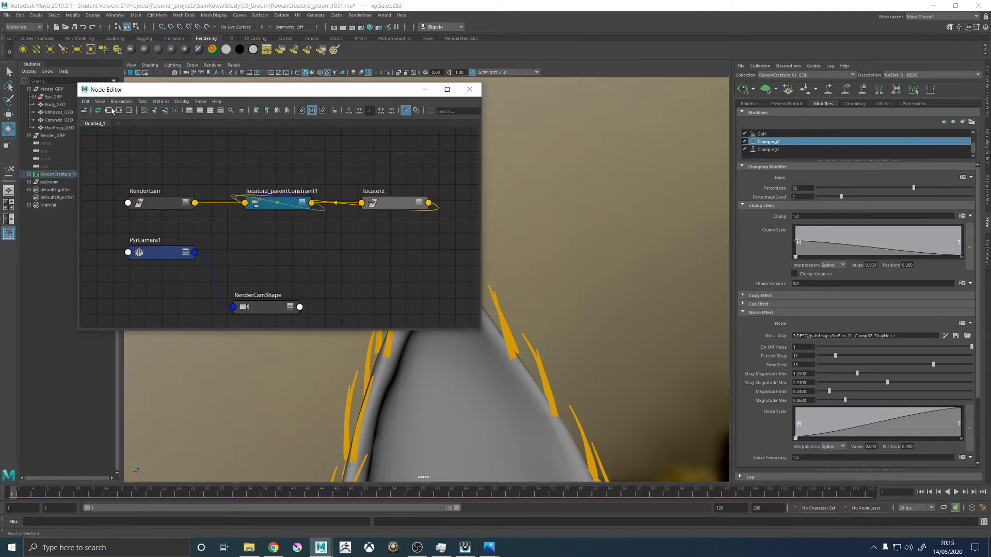
click(113, 111)
drag(429, 201, 439, 191)
Add the neighbouring guide xgGuide545 and its connections to the node graph for comparison.
alt+middle_drag(568, 218, 688, 205)
click(569, 229)
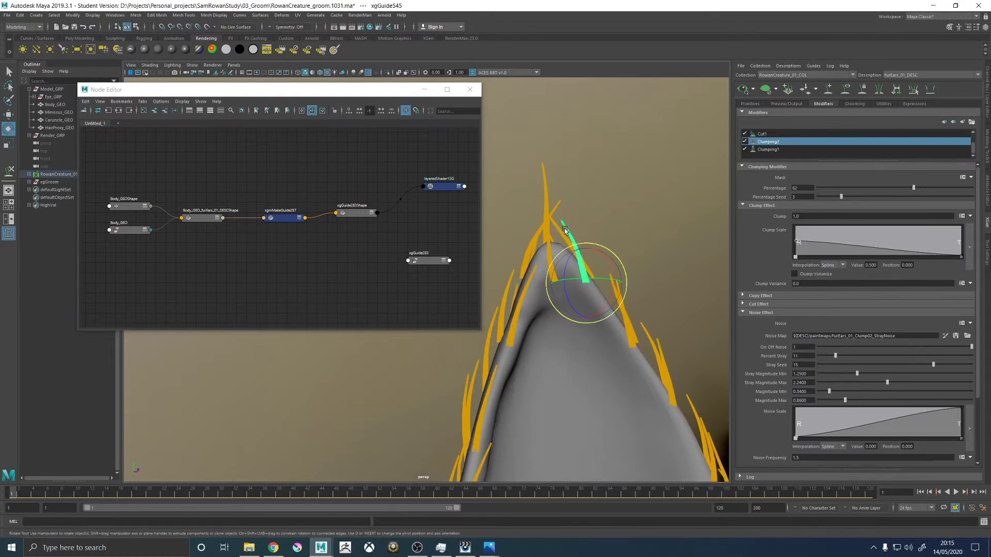
click(120, 112)
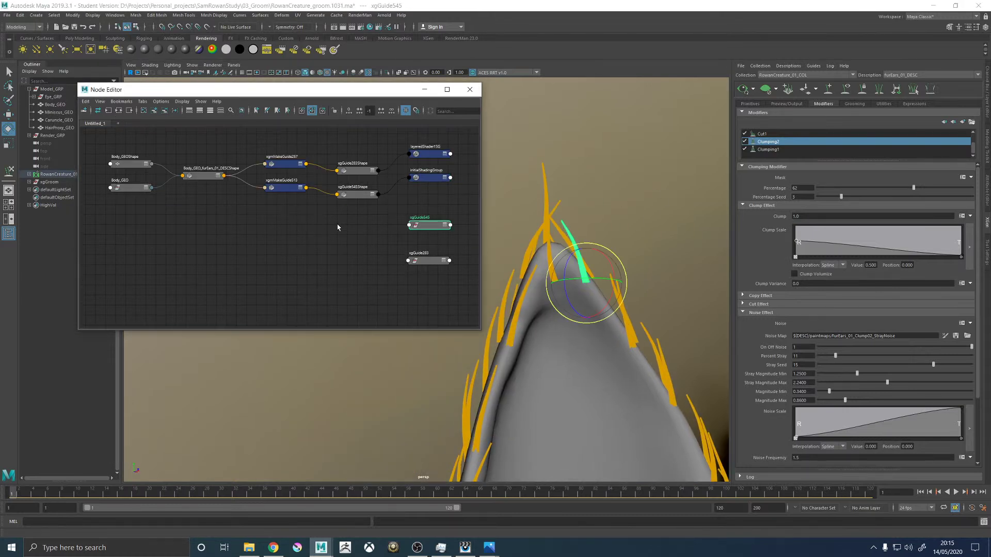
scroll(416, 209, up, 5)
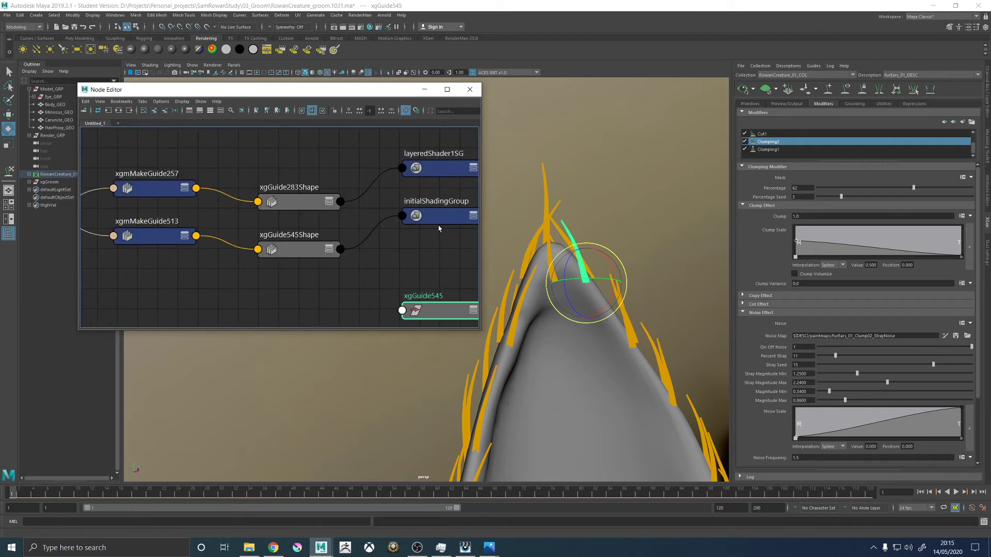
Expand the attributes of both shading group nodes and both guide shape nodes to compare their connections.
click(471, 219)
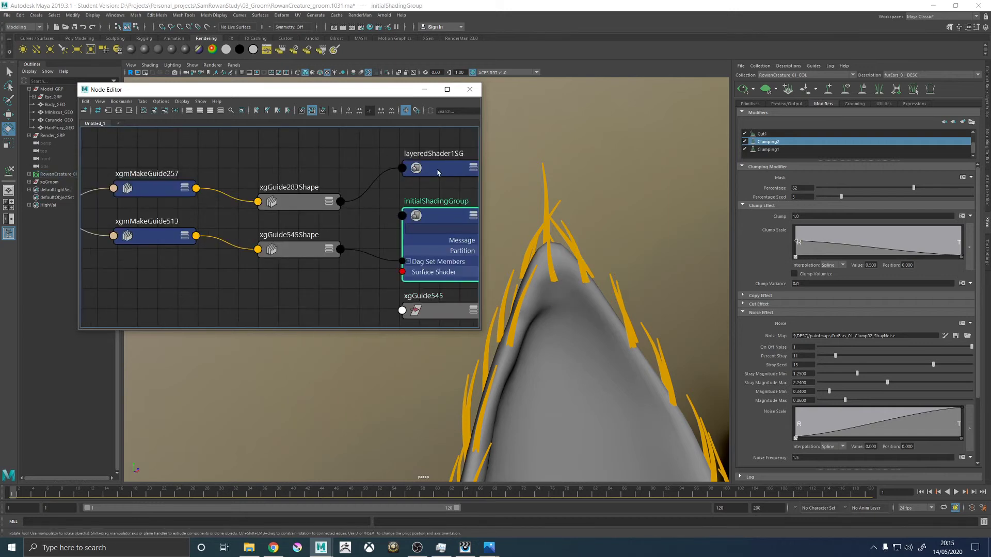
click(471, 170)
drag(445, 172, 438, 87)
alt+middle_drag(364, 207, 309, 228)
click(275, 255)
click(275, 255)
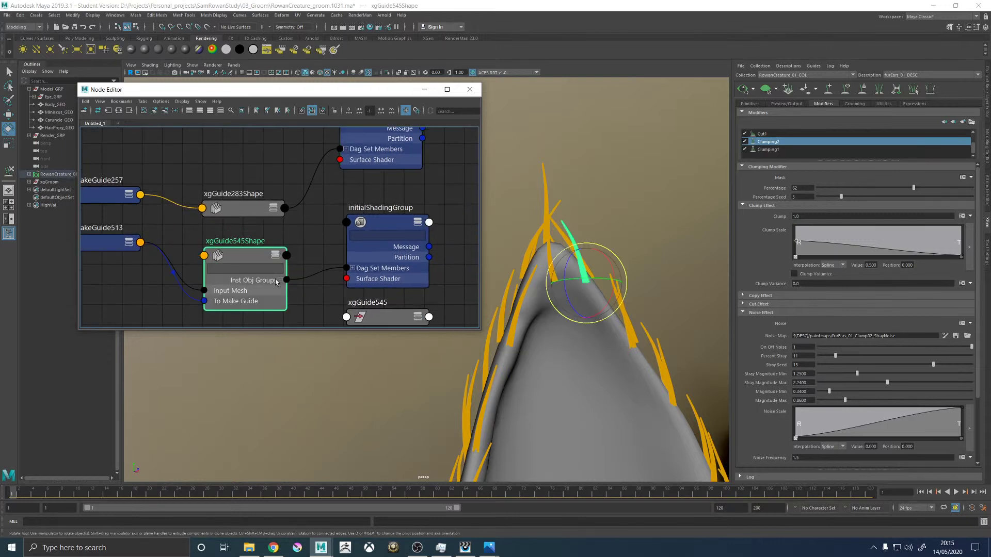
click(277, 209)
click(277, 209)
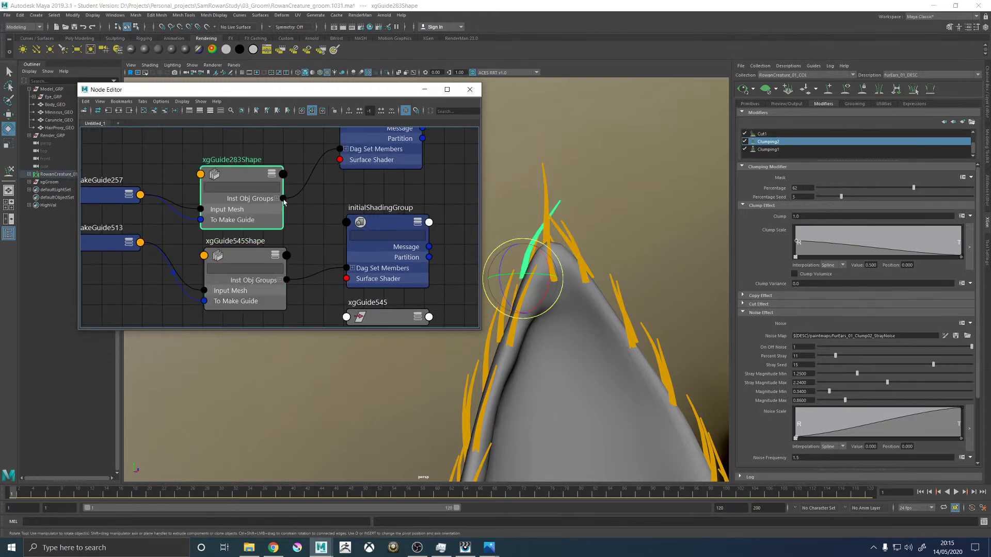
Expand the Dag Set Members of initialShadingGroup and move the long node beside the guide shape nodes.
drag(290, 217, 399, 151)
scroll(370, 208, down, 5)
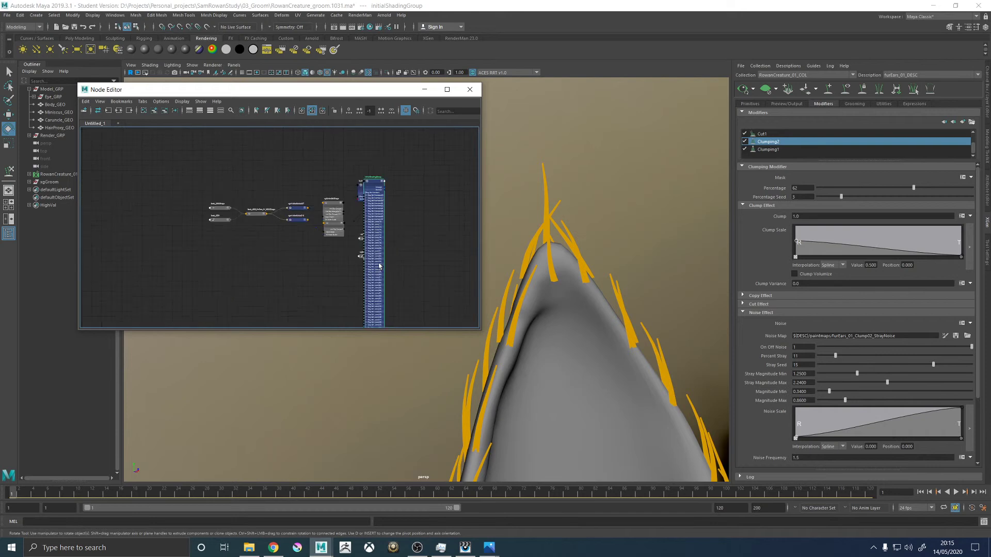
drag(372, 248, 465, 129)
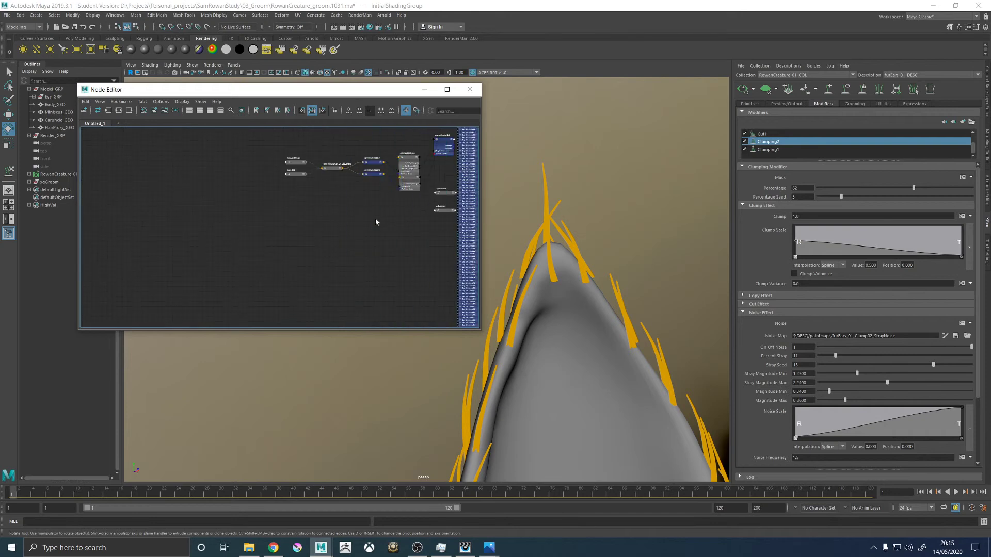
alt+middle_drag(358, 238, 248, 287)
drag(362, 285, 371, 137)
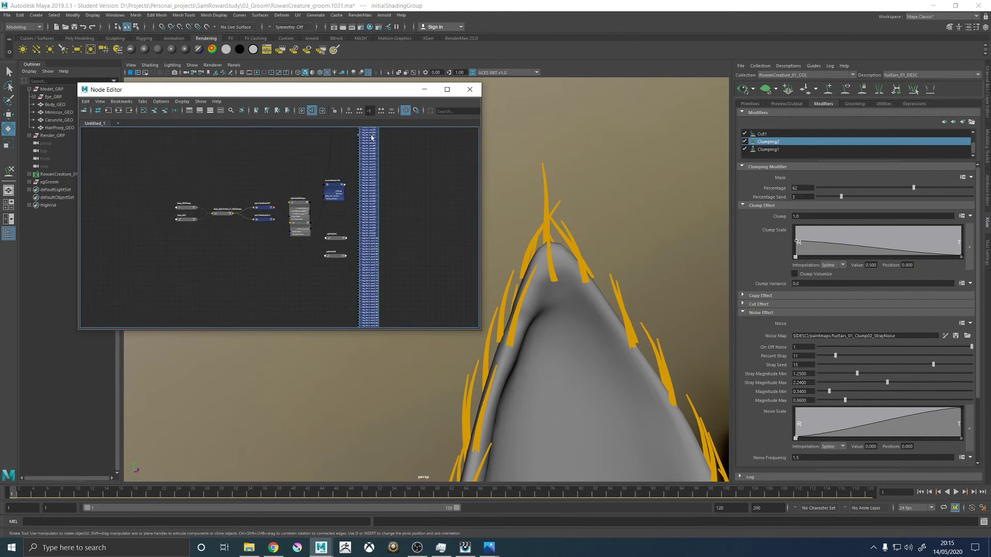
drag(368, 255, 381, 146)
drag(383, 221, 358, 224)
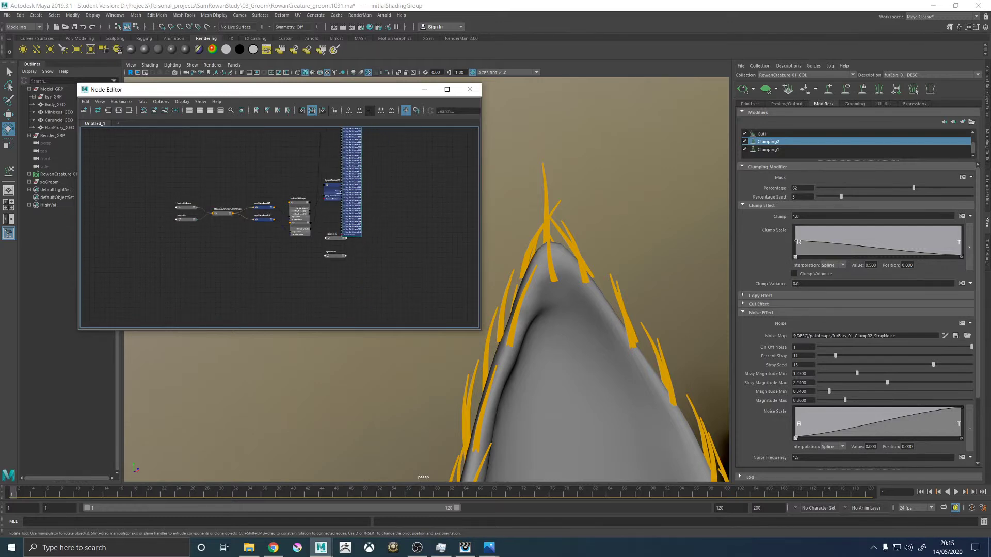
Try to connect an Inst Obj Groups output of xgGuide283Shape to the last Dag Set Members entry of initialShadingGroup.
scroll(309, 227, up, 9)
scroll(369, 220, down, 3)
alt+middle_drag(394, 215, 297, 273)
drag(244, 216, 381, 304)
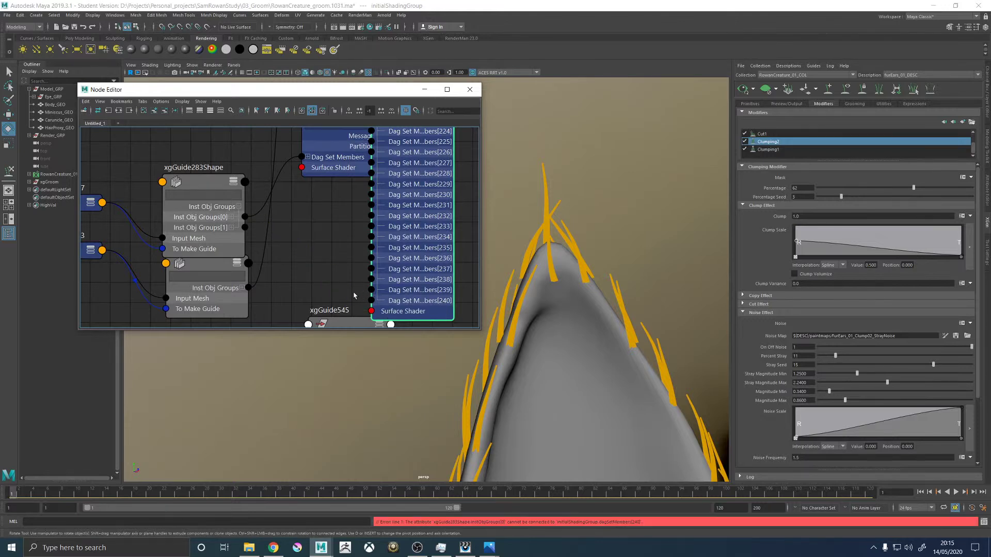
Graph the input and output connections of initialShadingGroup and examine how both guide shapes connect to their shading groups.
scroll(354, 294, down, 5)
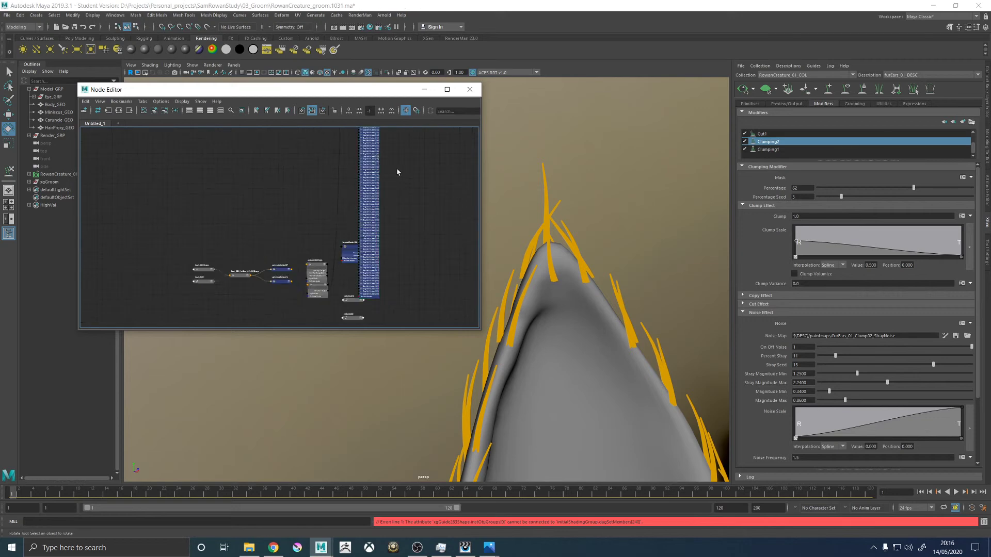
alt+middle_drag(397, 172, 415, 376)
scroll(429, 179, down, 6)
alt+middle_drag(428, 179, 414, 223)
scroll(413, 209, up, 4)
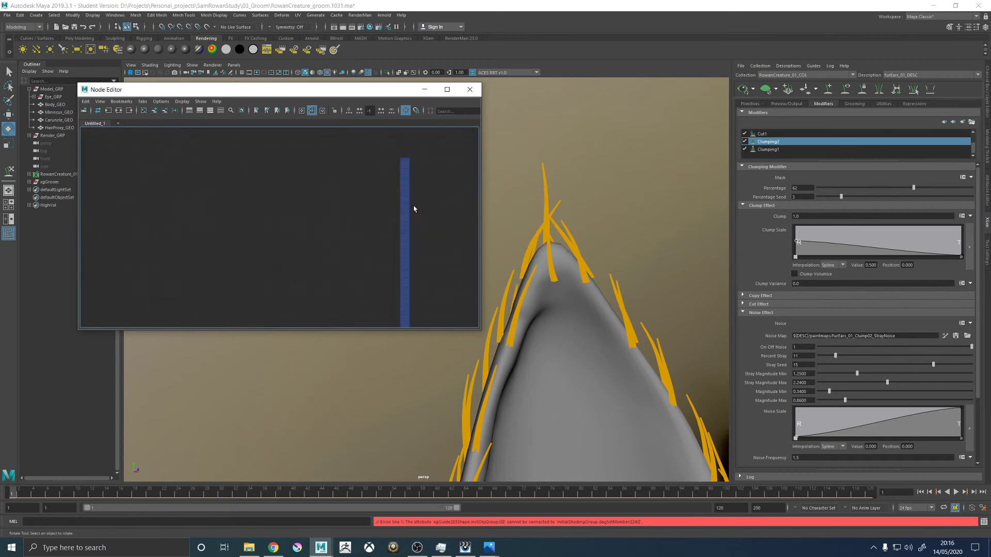
scroll(413, 209, up, 5)
click(362, 146)
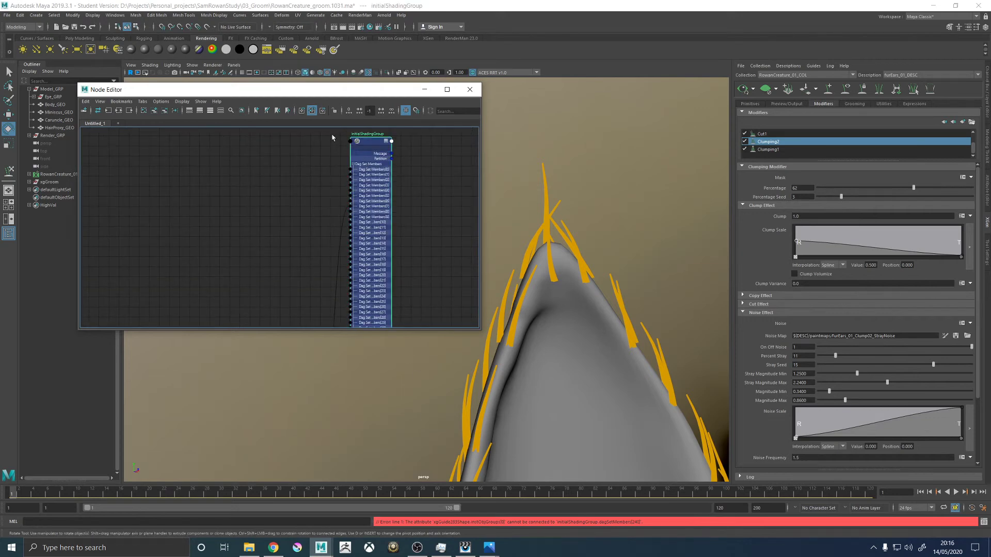
click(118, 110)
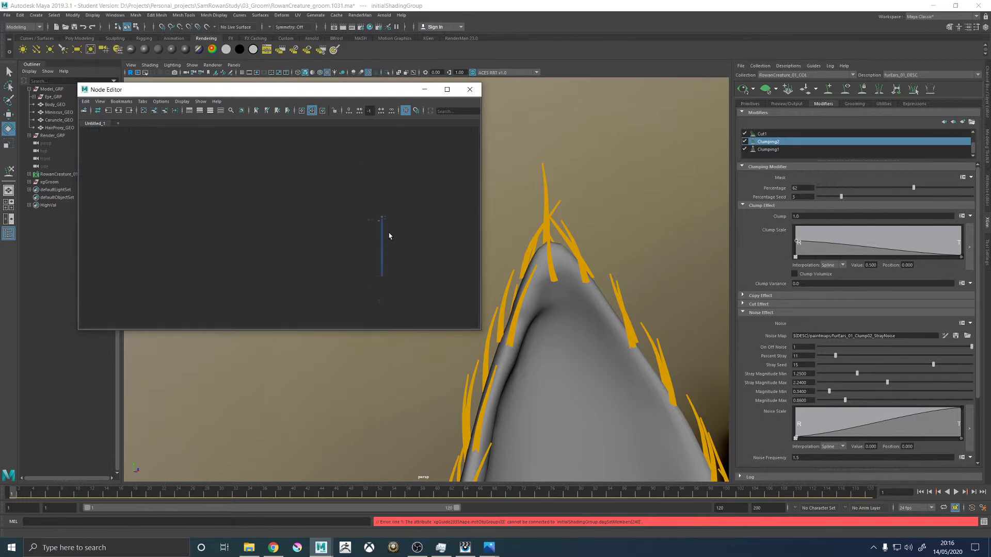
scroll(390, 231, up, 6)
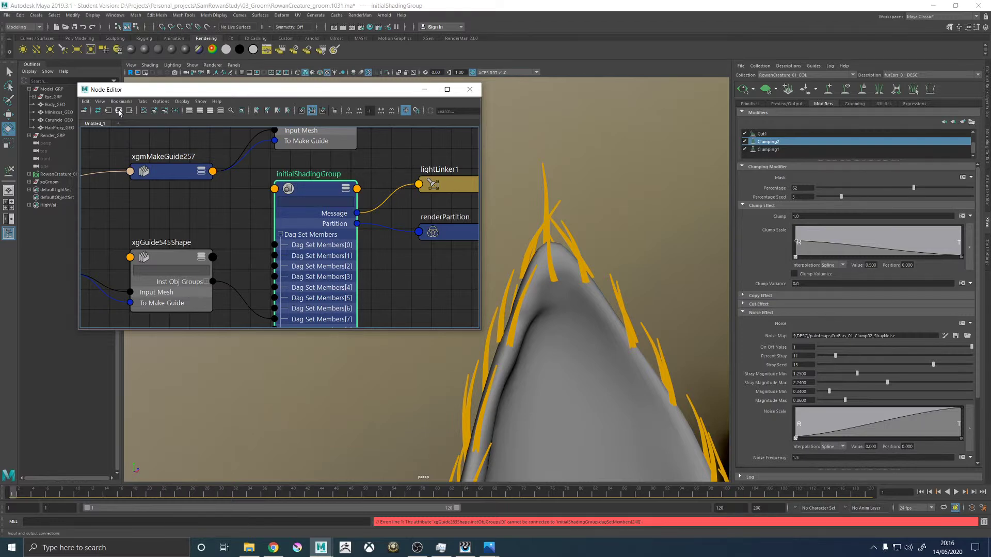
scroll(393, 269, down, 5)
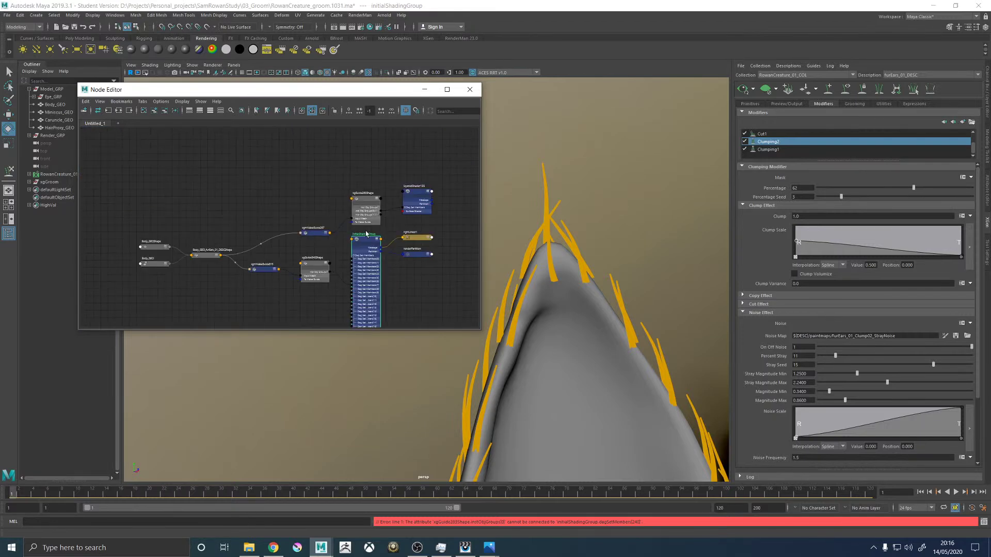
scroll(366, 234, up, 5)
middle_drag(366, 234, 327, 207)
drag(296, 235, 308, 234)
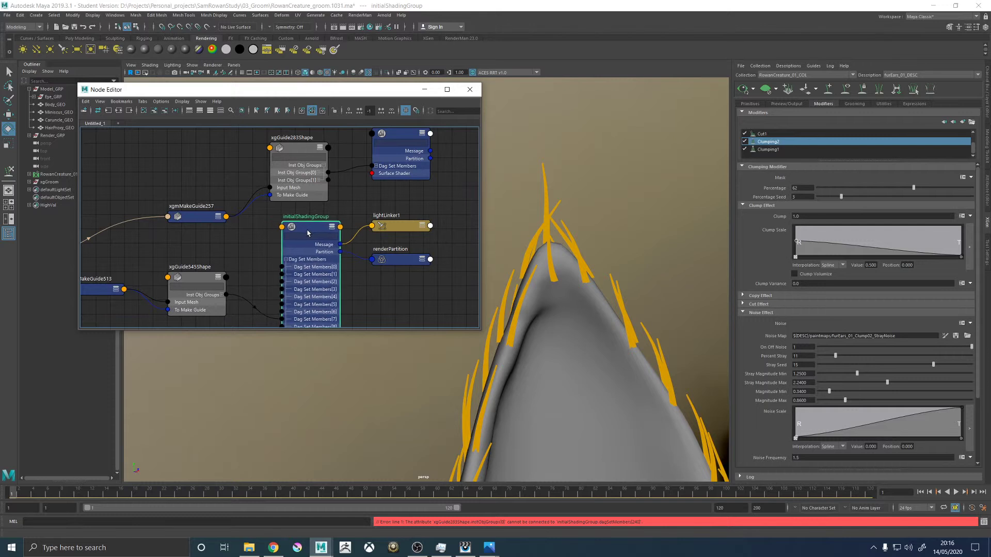
Delete the separate shading group node fed by xgGuide283Shape, reselect guide xgGuide283 and close the Node Editor.
click(536, 237)
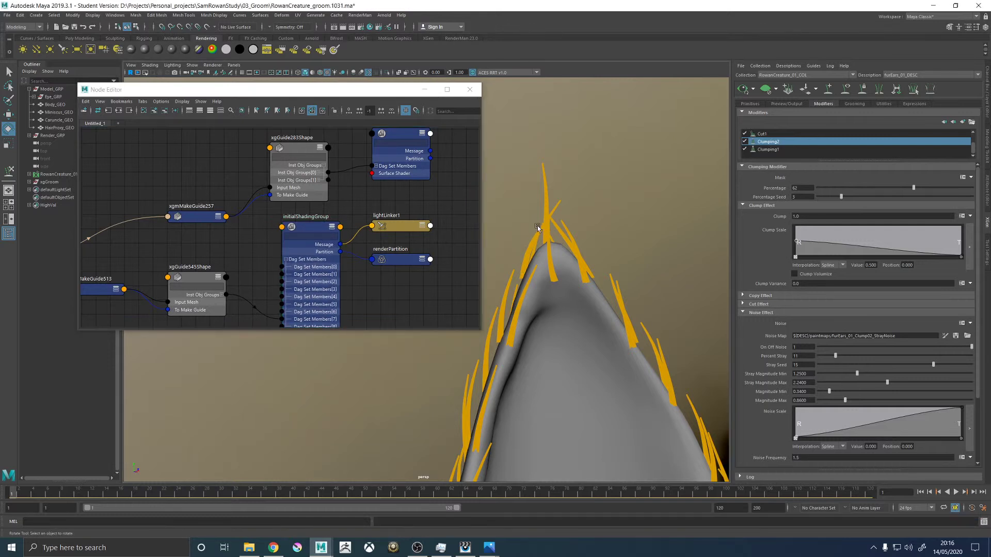
click(557, 205)
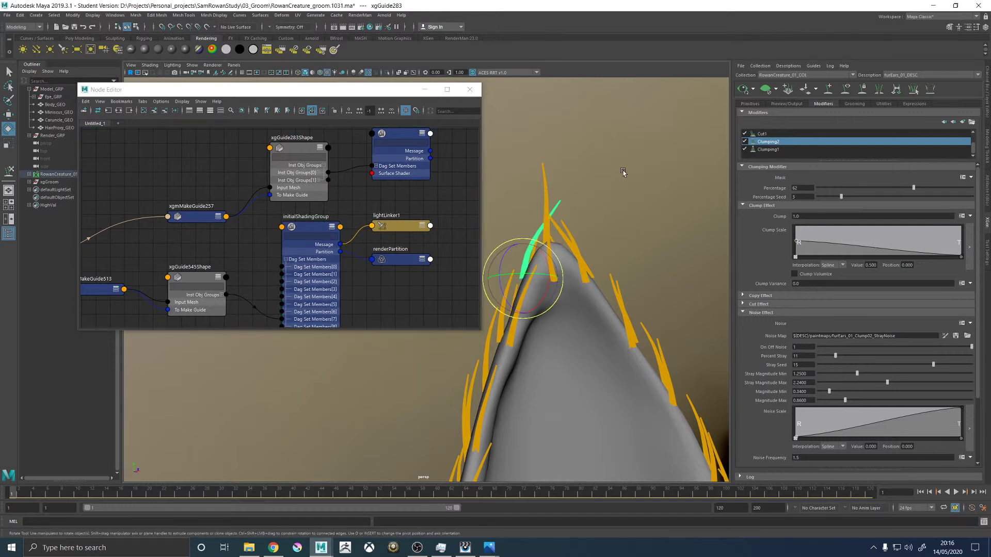
right_drag(624, 175, 679, 478)
click(610, 189)
click(397, 140)
click(398, 135)
key(Delete)
click(556, 201)
click(470, 89)
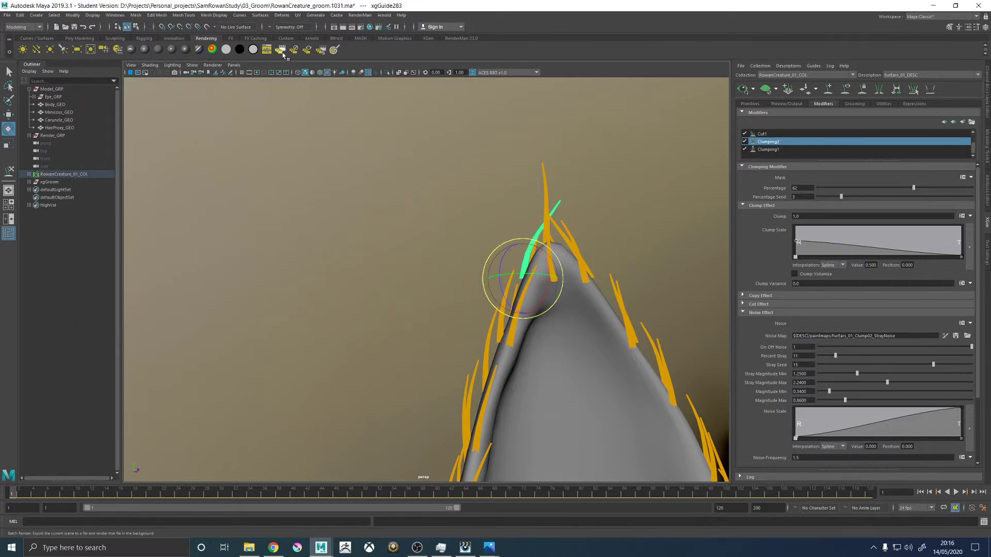
Sculpt guides xgGuide283 and xgGuide284 on either side of the ear tip with the Sculpt Guides tool.
click(426, 39)
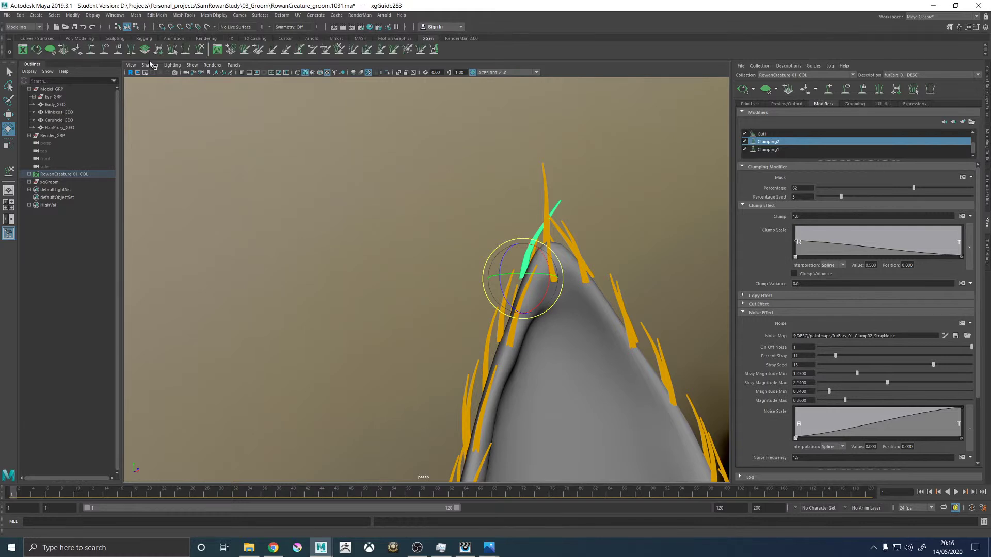
mouse_move(567, 193)
mouse_down()
mouse_move(542, 170)
mouse_move(542, 179)
mouse_up()
alt+drag(588, 224, 287, 227)
key(w)
click(298, 231)
key(y)
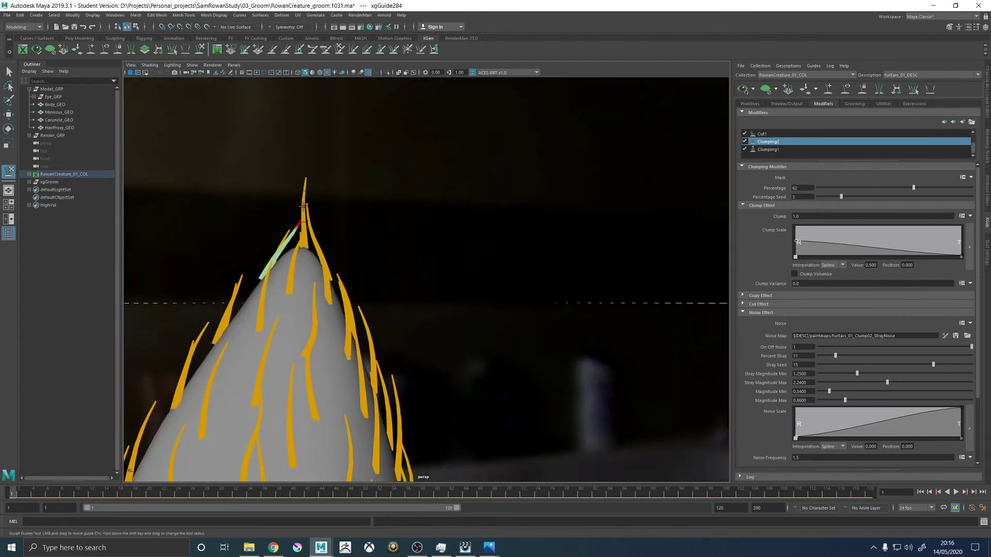
alt+drag(298, 203, 504, 224)
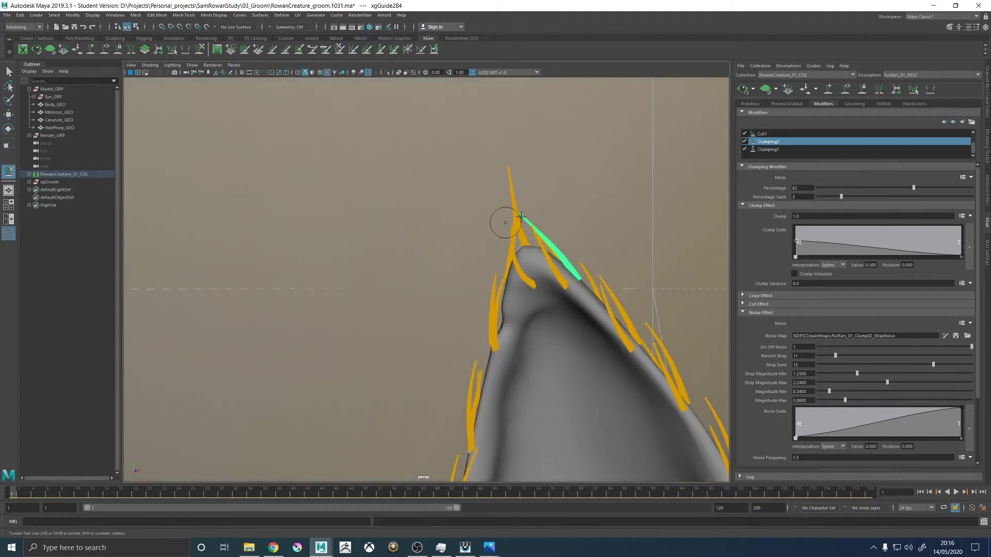
Sculpt guide xgGuide545 beside the inner ear tip so it follows its neighbours, and deselect it.
key(w)
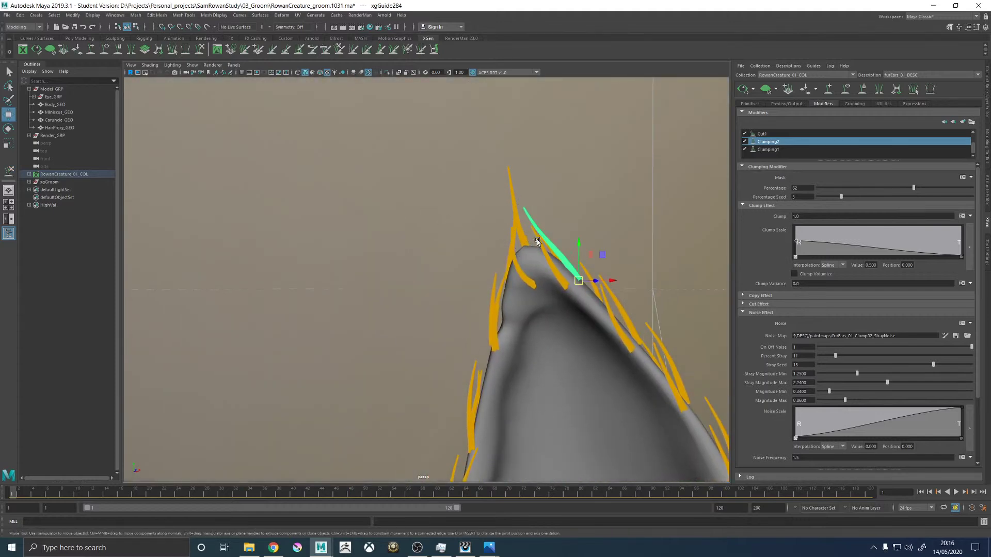
click(540, 242)
key(y)
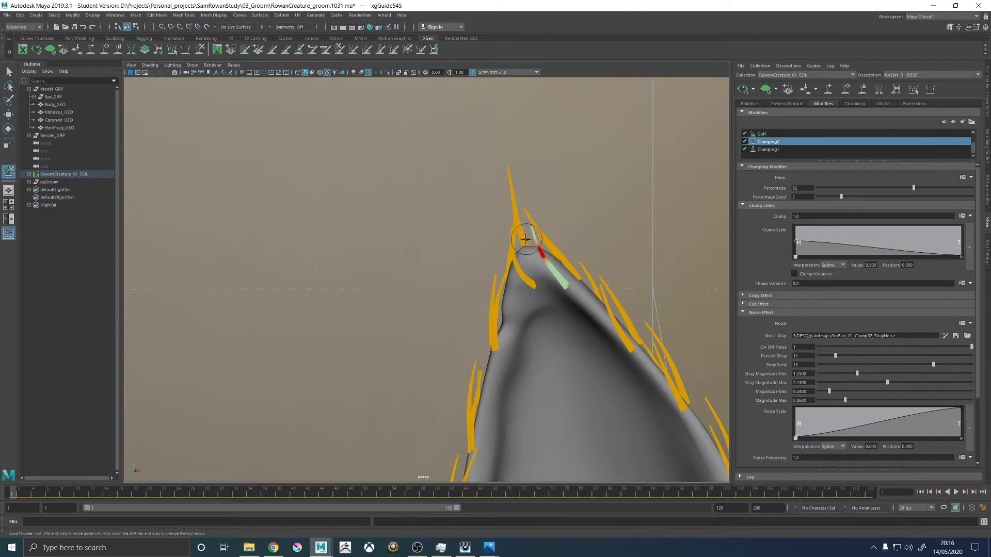
drag(536, 261, 534, 227)
alt+drag(582, 255, 499, 302)
key(w)
click(568, 313)
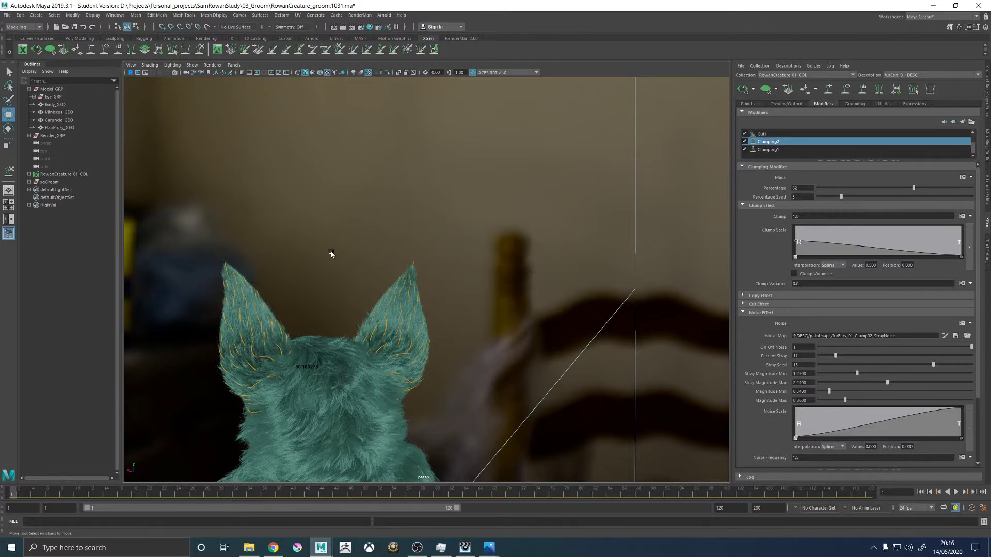
Inspect the previewed fur around the ear tip with the guides toggled off and on, and clear the preview.
alt+drag(369, 275, 497, 253)
alt+right_drag(496, 253, 651, 388)
alt+middle_drag(575, 257, 534, 267)
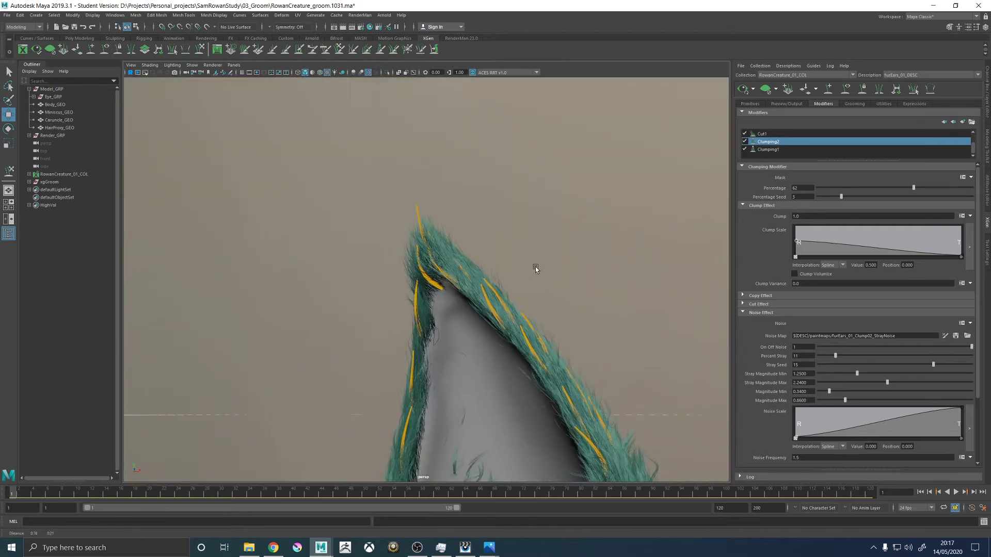
alt+right_drag(398, 294, 561, 319)
click(846, 90)
mouse_move(518, 209)
alt+mouse_down()
mouse_move(533, 228)
mouse_move(520, 223)
alt+mouse_up()
click(845, 90)
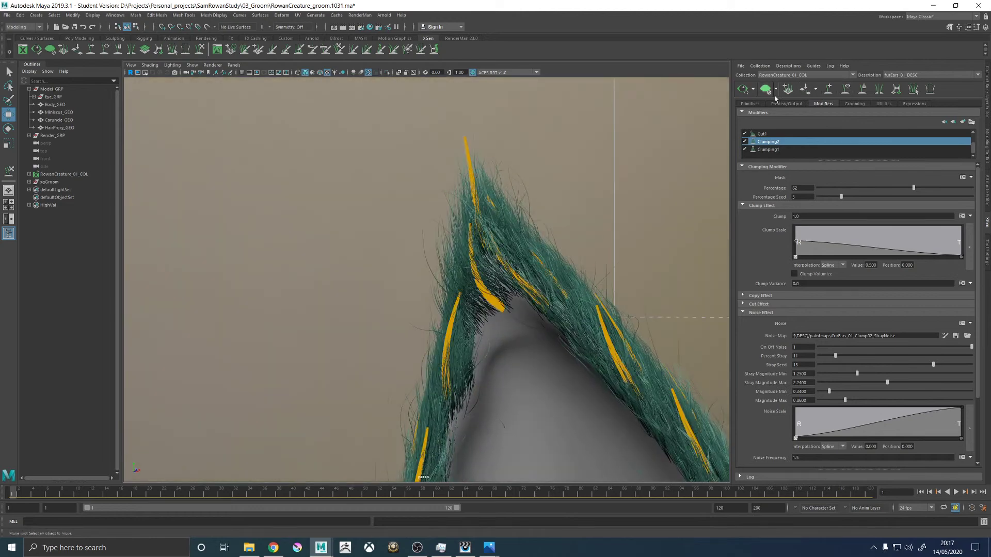
click(767, 90)
alt+drag(567, 198, 559, 204)
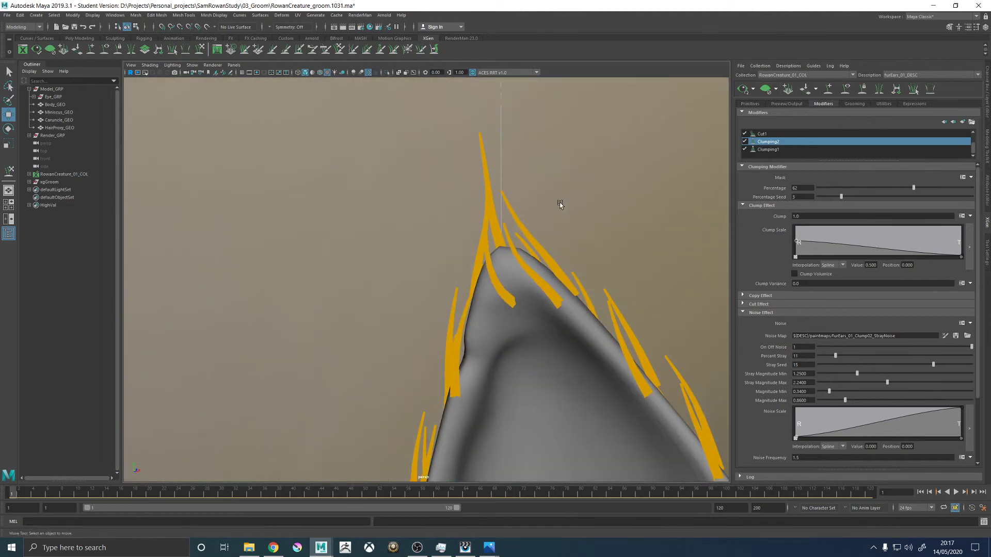
Sculpt the tip of guide xgGuide542 at the front of the ear tip.
click(490, 255)
click(202, 50)
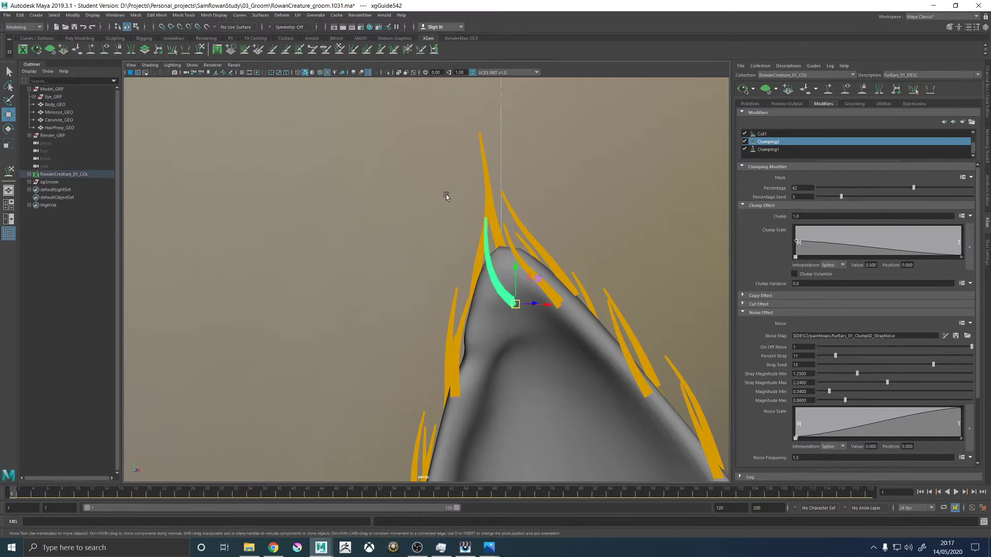
mouse_move(486, 223)
mouse_down()
mouse_move(511, 192)
mouse_move(498, 198)
mouse_move(598, 215)
mouse_up()
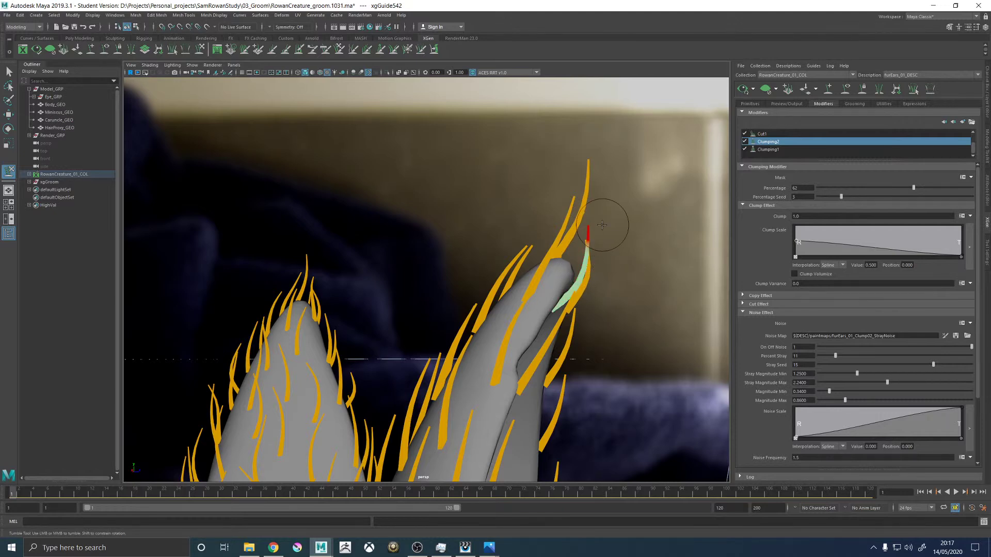
alt+drag(658, 268, 577, 264)
Reshape the middle and tip of guide xgGuide284 so it follows the curve of the ear tip.
key(w)
click(594, 286)
mouse_move(680, 266)
alt+mouse_down()
mouse_move(604, 268)
mouse_move(540, 288)
mouse_move(555, 284)
mouse_move(368, 265)
alt+mouse_up()
alt+drag(446, 271, 423, 275)
key(y)
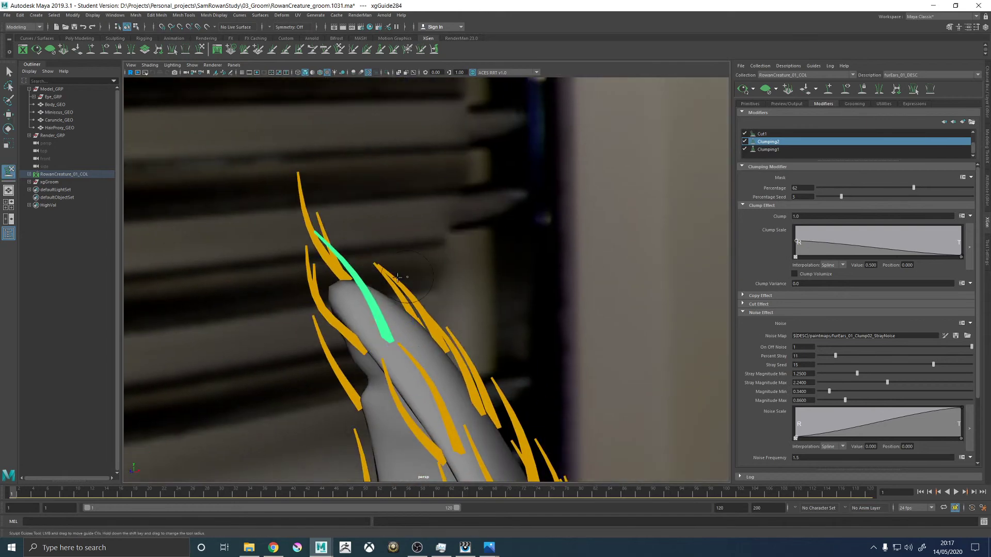
alt+middle_drag(406, 276, 483, 275)
alt+drag(483, 275, 424, 279)
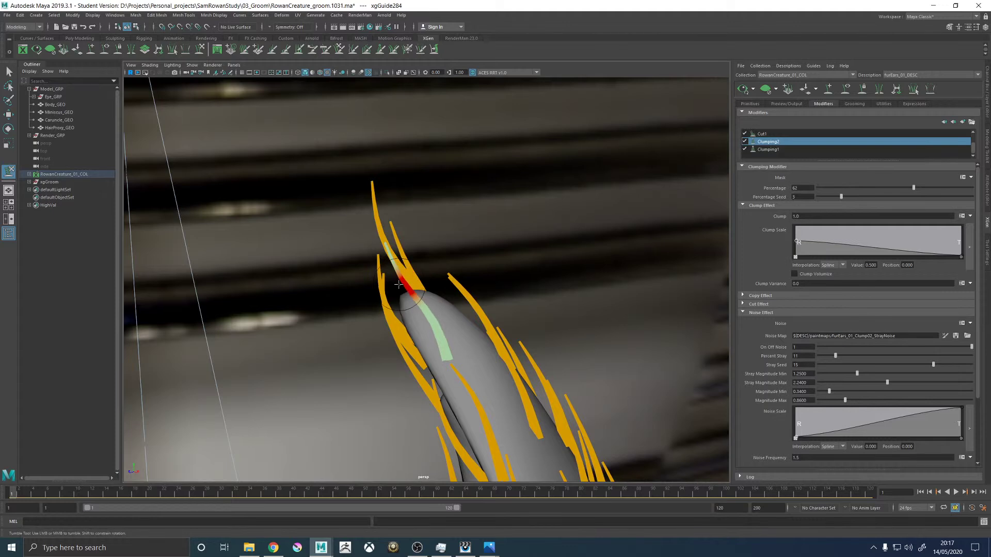
alt+drag(393, 242, 537, 193)
Sculpt the tip of guide xgGuide283 upward along the ear tip.
key(w)
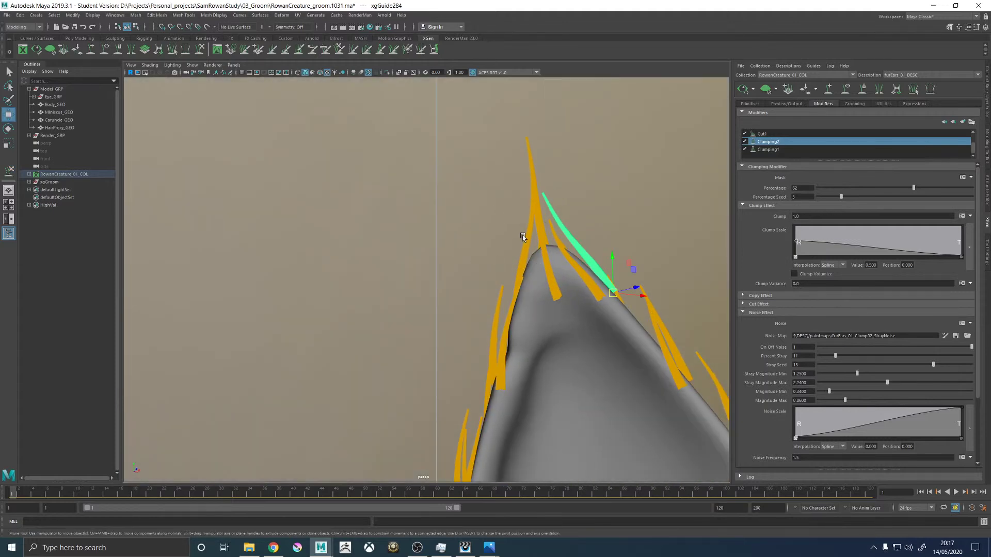
click(526, 237)
key(y)
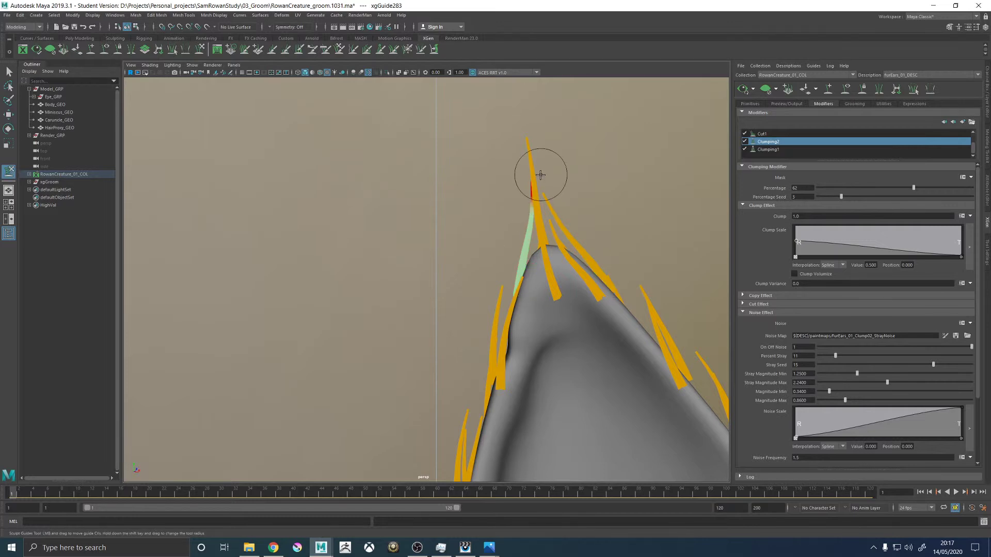
alt+drag(535, 178, 550, 289)
Select guide xgGuide542 again and sculpt its base and tip to follow the ear's front edge.
key(w)
click(456, 330)
alt+drag(550, 325, 572, 234)
click(489, 234)
key(y)
mouse_move(496, 198)
alt+mouse_down()
mouse_move(498, 220)
mouse_move(354, 239)
mouse_move(308, 256)
mouse_move(398, 277)
alt+mouse_up()
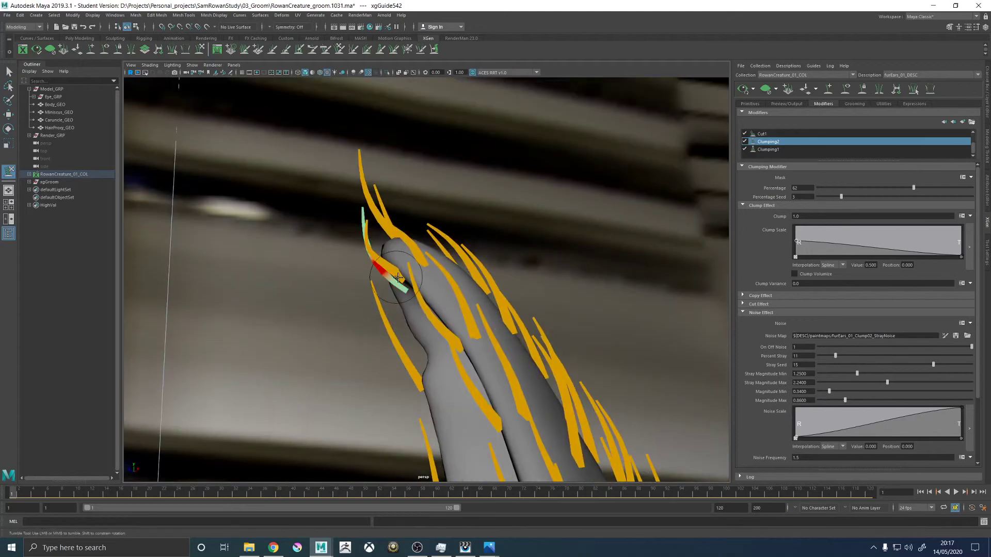
alt+drag(320, 255, 413, 261)
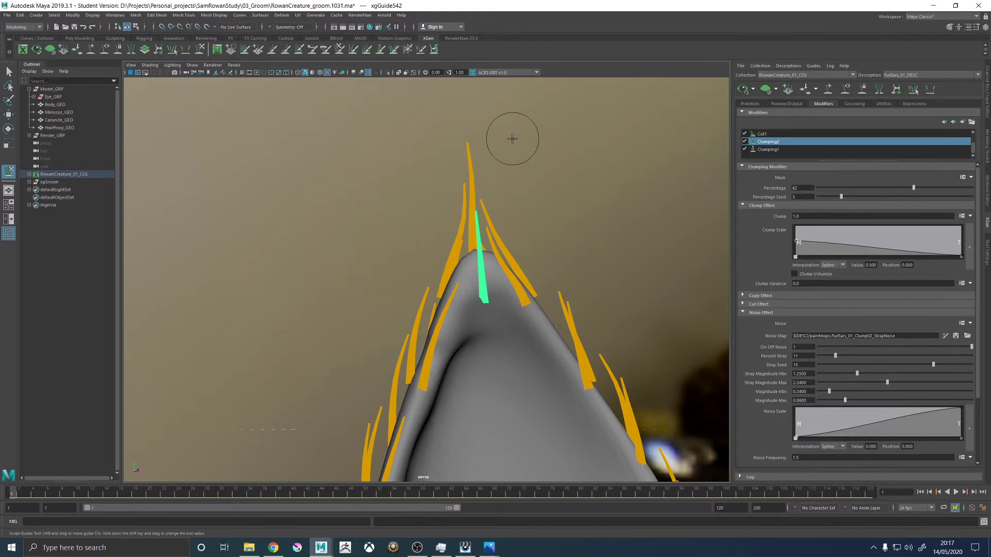
Deselect the guide, regenerate the fur preview to check the ear tip with guides toggled, and clear the preview.
alt+drag(513, 137, 568, 142)
key(w)
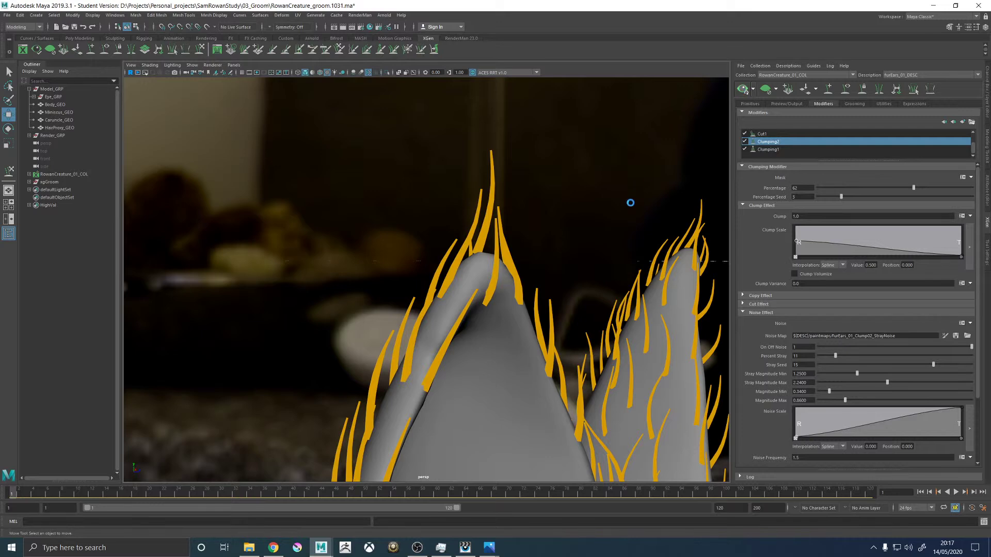
alt+drag(562, 205, 604, 195)
click(847, 88)
alt+right_drag(571, 183, 553, 258)
click(845, 90)
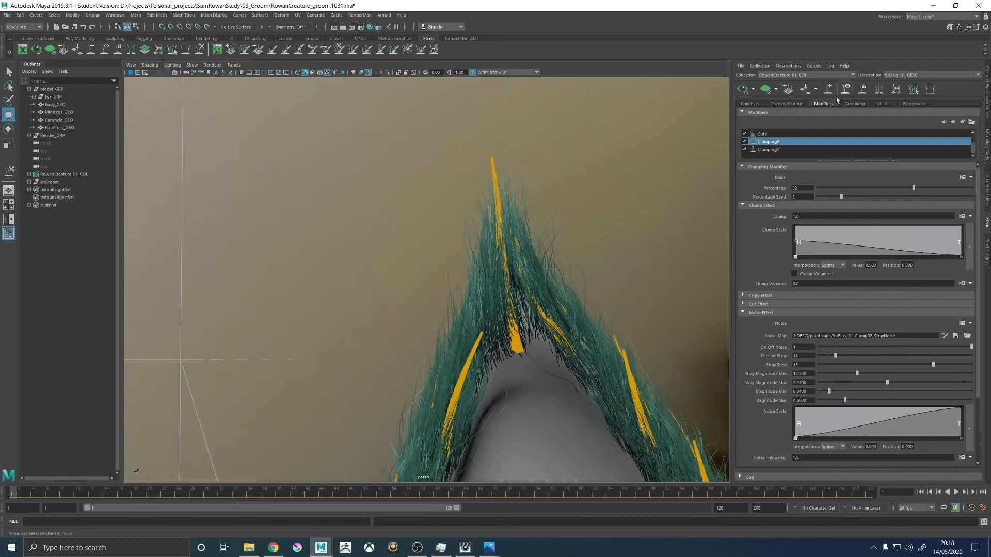
click(765, 90)
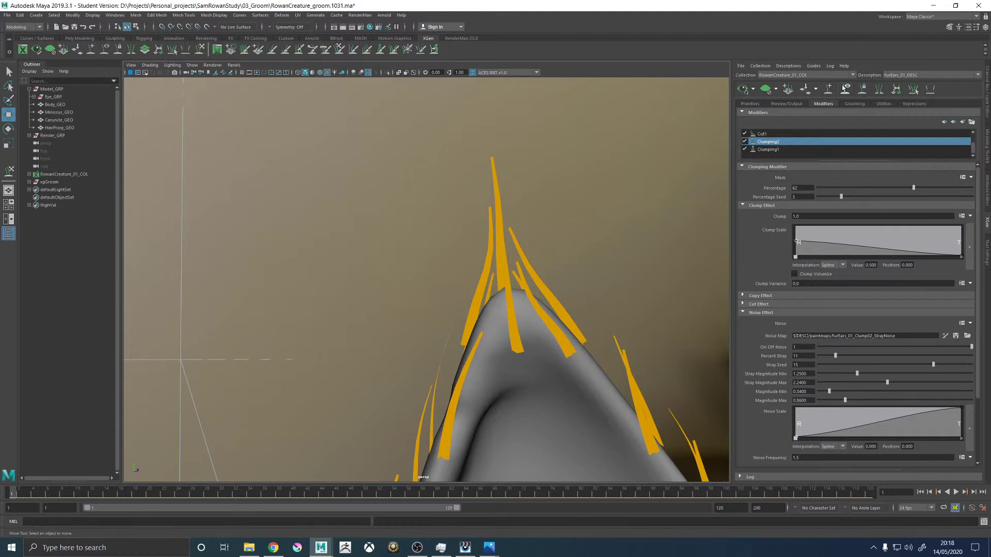
Add a new guide just below the ear tip and sculpt it to follow the neighbouring tip guides.
key(y)
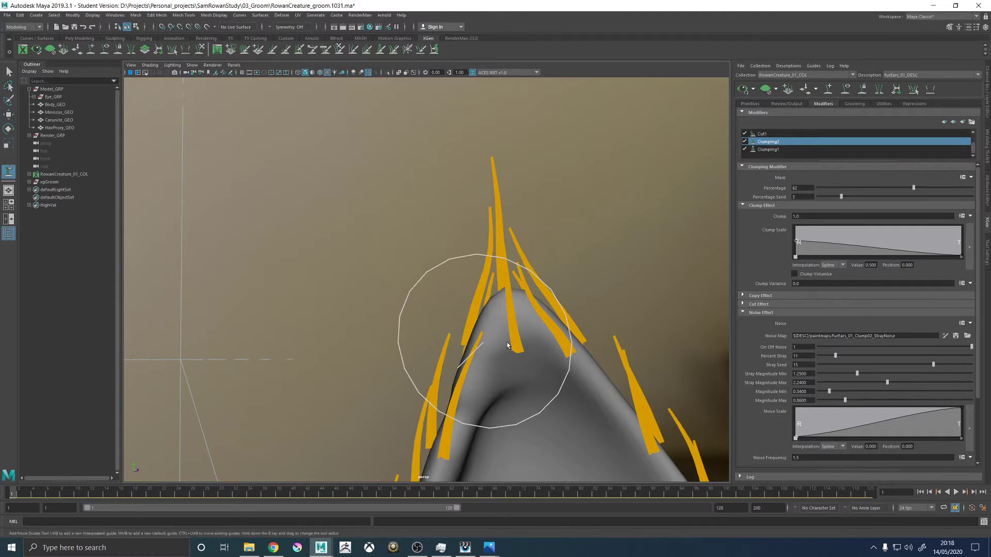
click(484, 341)
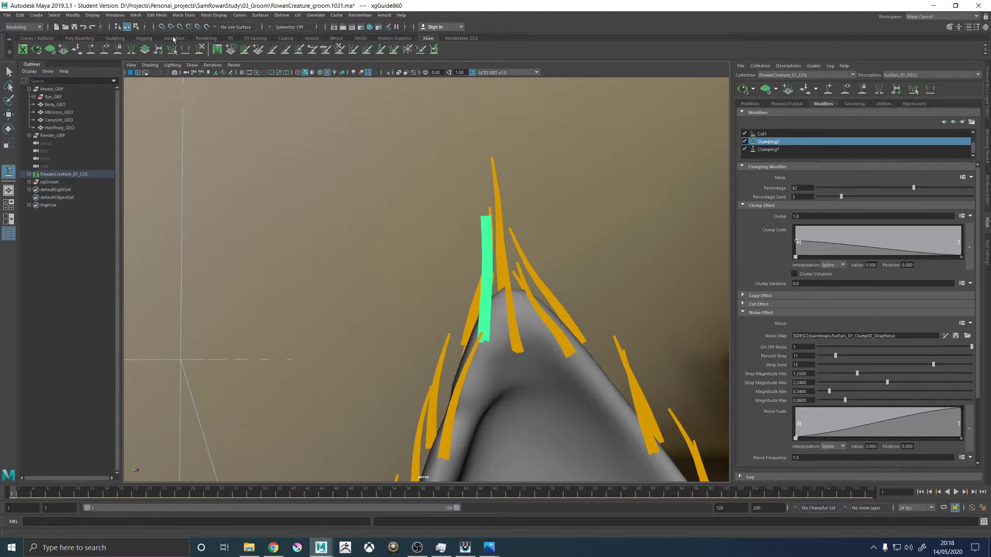
alt+drag(516, 155, 491, 210)
mouse_move(427, 232)
mouse_down()
mouse_move(512, 221)
mouse_move(469, 234)
mouse_move(405, 195)
mouse_up()
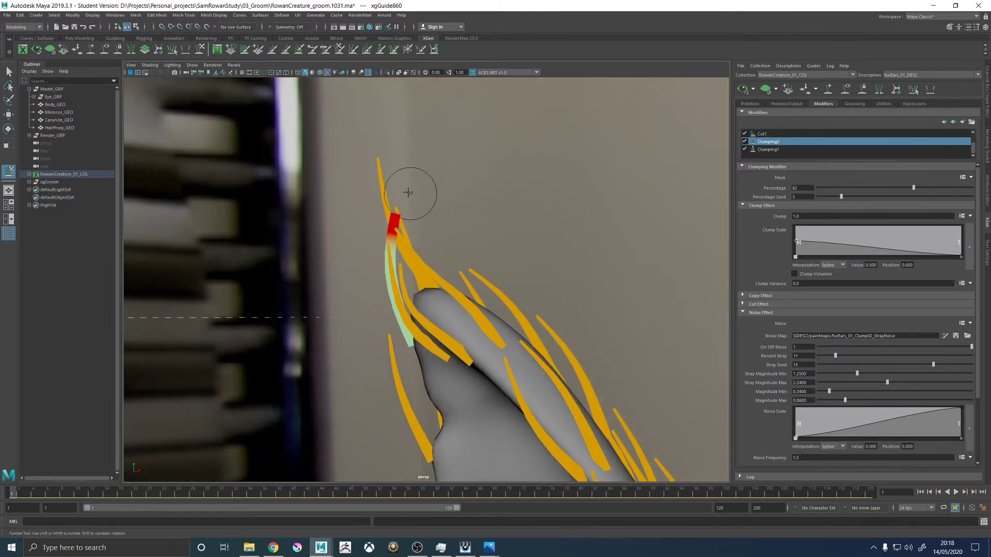
mouse_move(407, 284)
mouse_down()
mouse_move(406, 229)
mouse_move(400, 260)
mouse_move(442, 243)
mouse_move(511, 254)
mouse_move(519, 200)
mouse_move(489, 237)
mouse_move(449, 250)
mouse_move(569, 237)
mouse_move(548, 288)
mouse_up()
key(w)
click(596, 249)
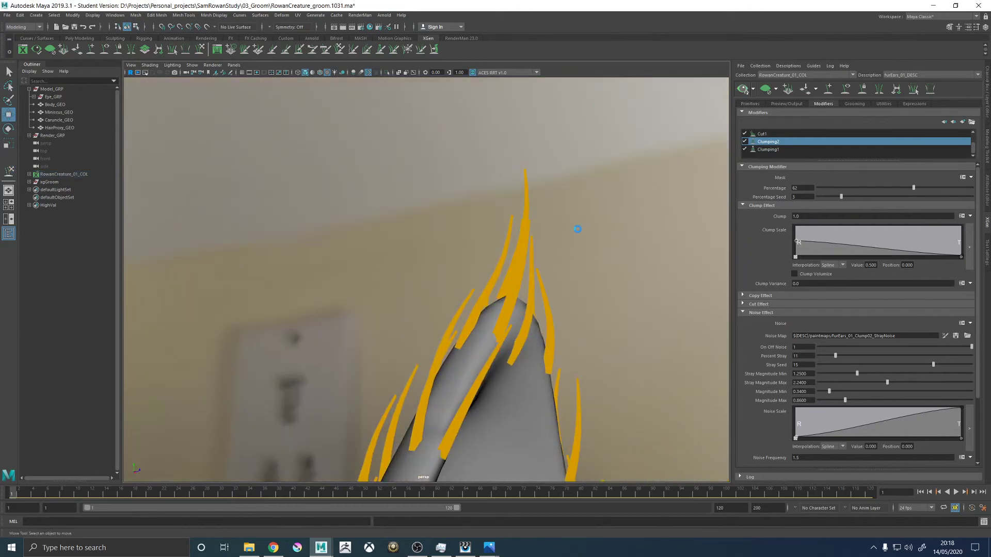
Examine the regenerated fur preview on both ears with the guides hidden, show the guides again, and clear the preview.
mouse_move(592, 262)
alt+mouse_down()
mouse_move(623, 263)
mouse_move(384, 287)
alt+mouse_up()
click(847, 93)
alt+right_drag(459, 250, 309, 264)
alt+right_drag(473, 289, 263, 277)
alt+middle_drag(479, 315, 456, 272)
alt+drag(583, 283, 497, 293)
alt+right_drag(496, 292, 660, 356)
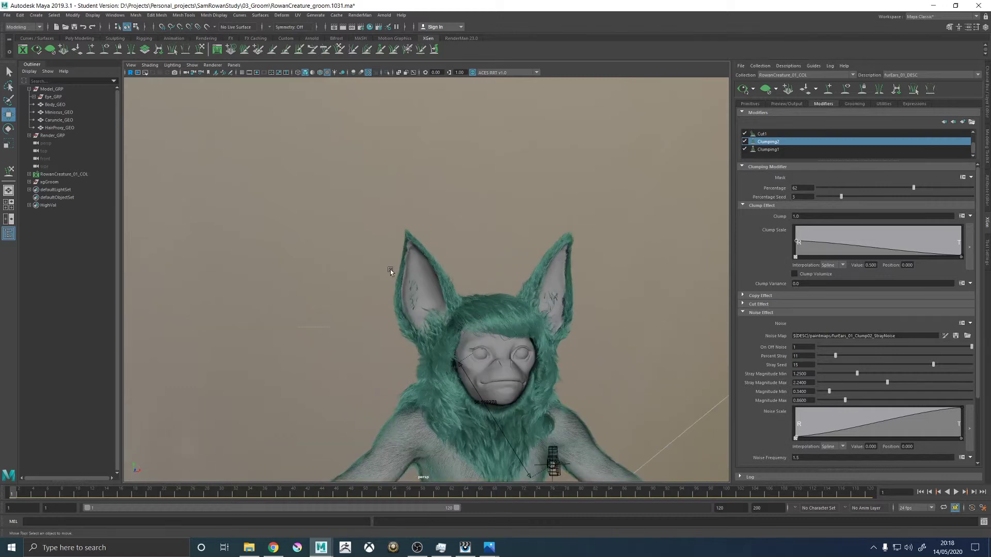
alt+right_drag(390, 270, 513, 304)
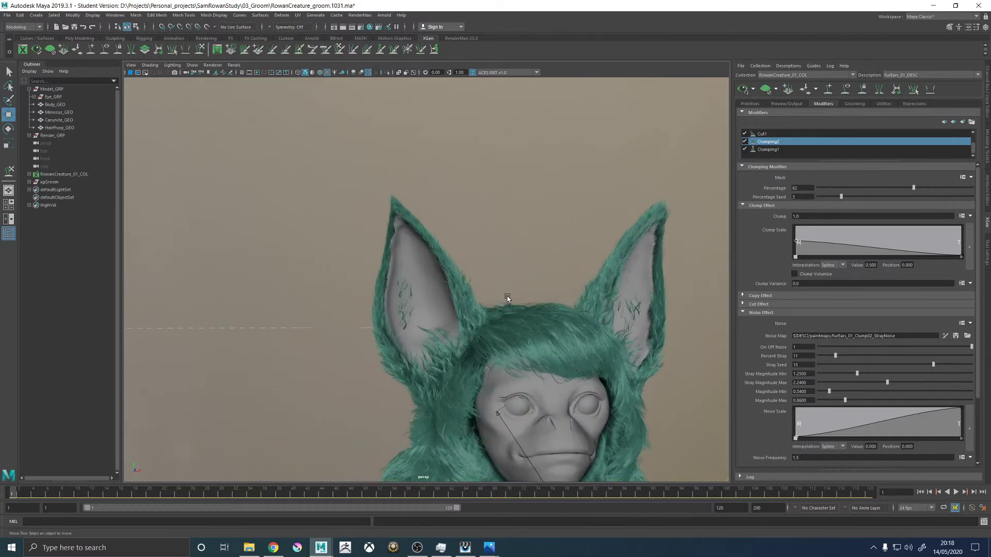
scroll(467, 277, up, 6)
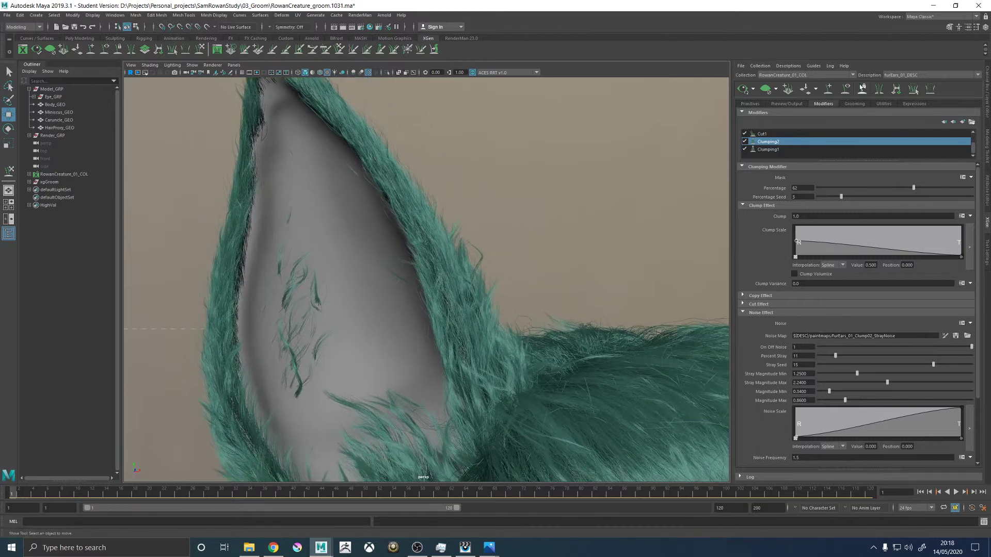
click(845, 93)
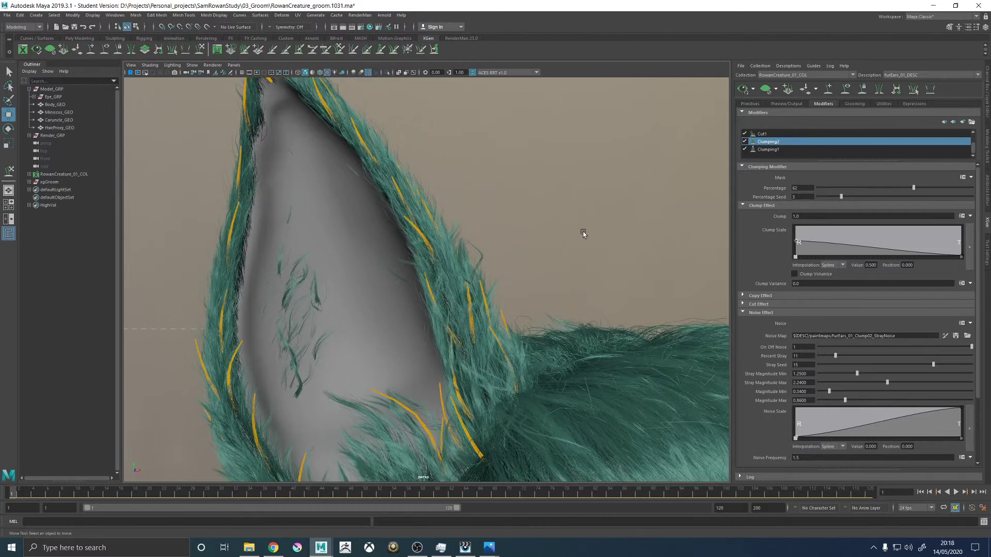
click(768, 92)
Select guide xgGuide250 on the inner edge near the ear base and sculpt it to lie along the ear.
alt+drag(466, 286, 465, 263)
key(f)
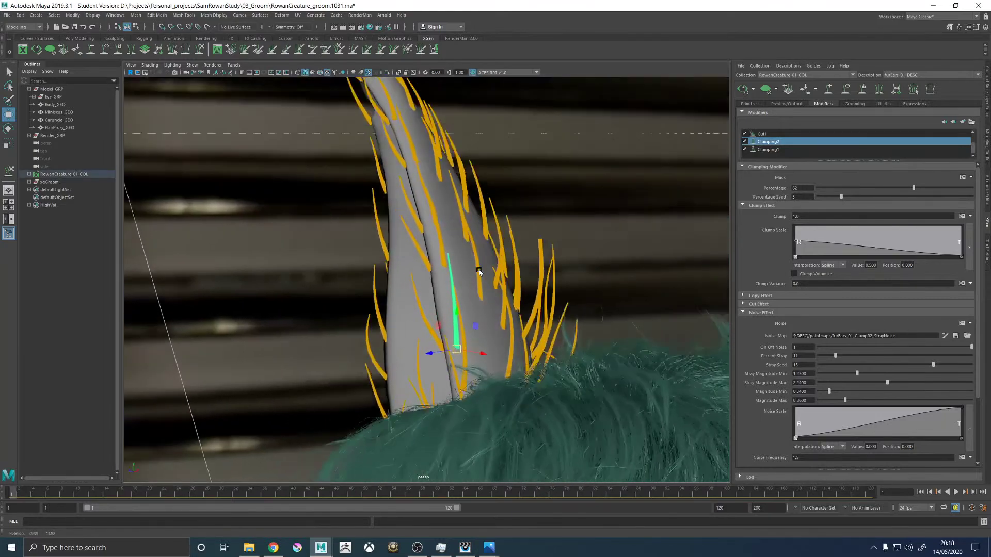
click(199, 50)
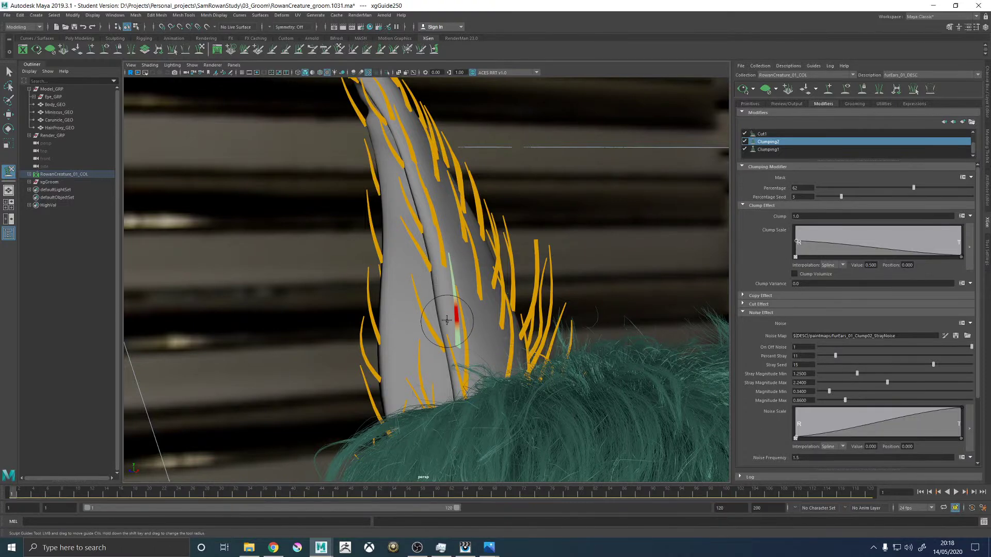
mouse_move(448, 293)
alt+mouse_down()
mouse_move(506, 276)
mouse_move(466, 304)
mouse_move(504, 287)
mouse_move(432, 299)
mouse_move(424, 270)
mouse_move(537, 289)
alt+mouse_up()
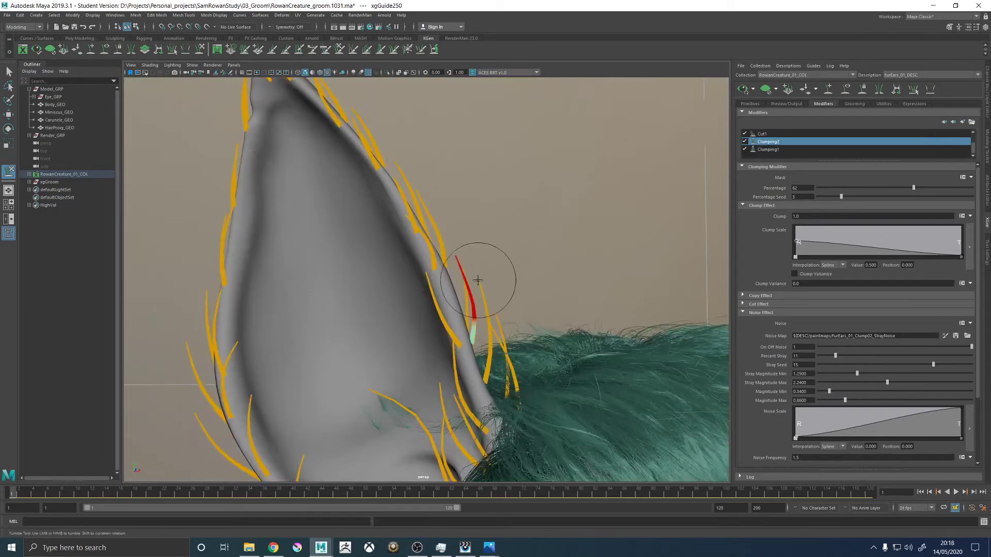
mouse_move(464, 258)
alt+mouse_down()
mouse_move(504, 283)
mouse_move(426, 283)
mouse_move(513, 287)
mouse_move(486, 298)
mouse_move(575, 287)
mouse_move(490, 288)
mouse_move(454, 320)
alt+mouse_up()
mouse_move(526, 300)
alt+mouse_down()
mouse_move(440, 276)
mouse_move(484, 265)
mouse_move(453, 259)
mouse_move(407, 284)
alt+mouse_up()
key(w)
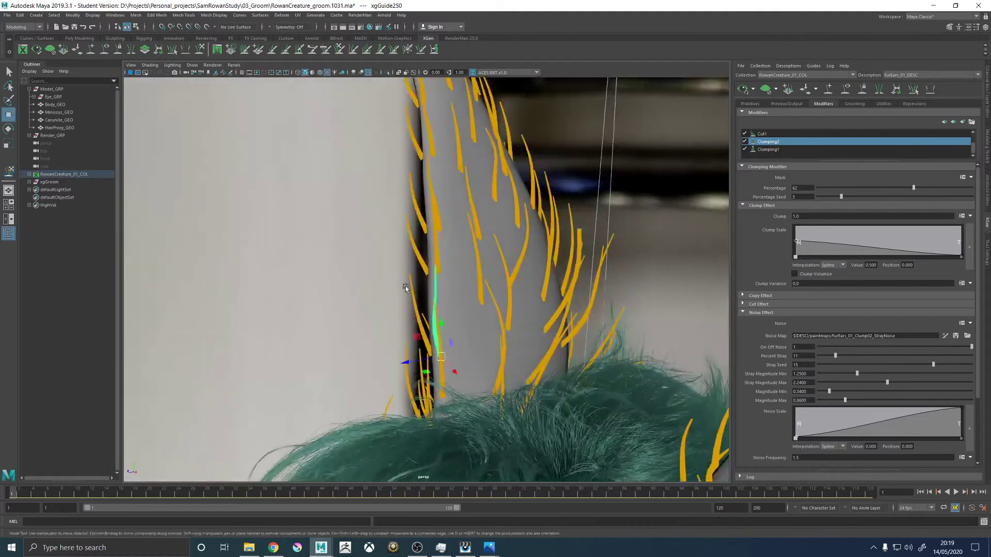
Select guide xgGuide548 on the ear's rim and sculpt its tip closer to the surface.
click(426, 287)
alt+drag(422, 243, 401, 243)
click(412, 253)
key(y)
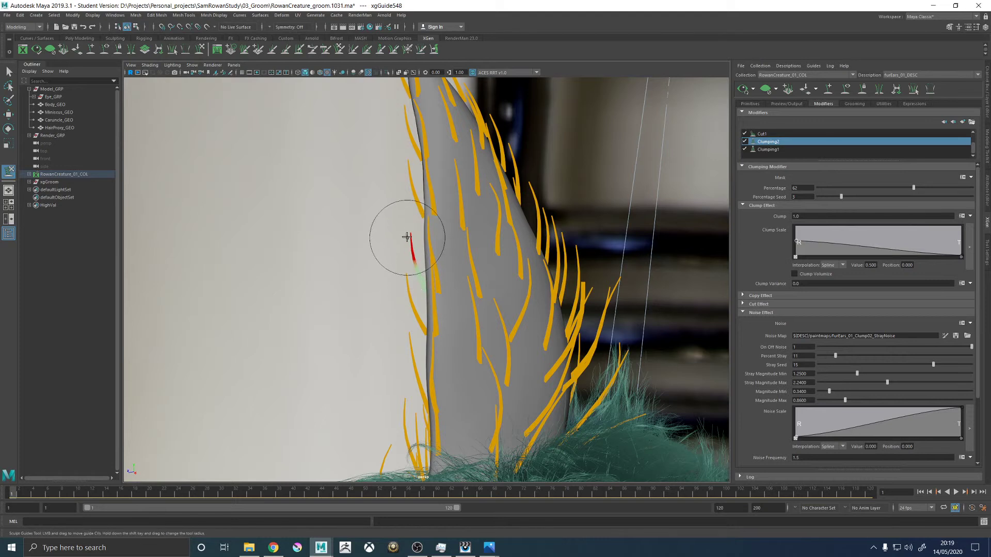
key(w)
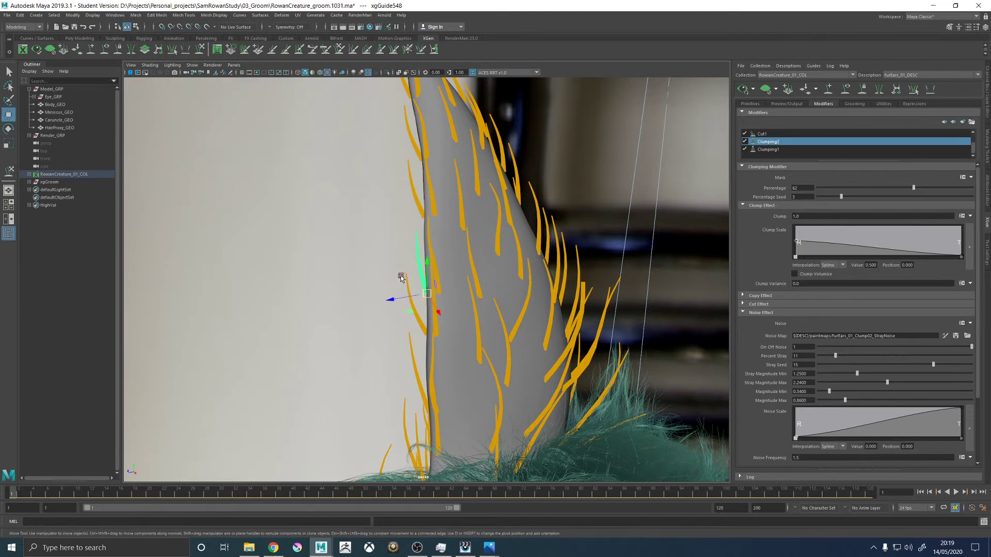
Sculpt guide xgGuide549 on the rim just below to match its neighbours, and deselect it.
click(411, 295)
key(y)
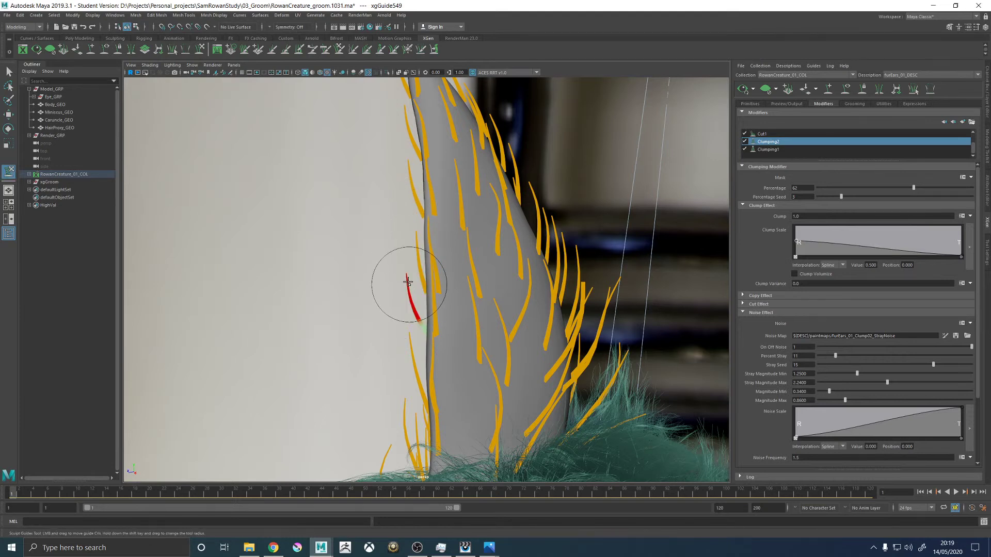
mouse_move(393, 284)
alt+mouse_down()
mouse_move(495, 274)
mouse_move(458, 348)
mouse_move(438, 316)
mouse_move(442, 288)
mouse_move(518, 288)
mouse_move(530, 281)
mouse_move(516, 259)
mouse_move(546, 245)
mouse_move(482, 266)
mouse_move(557, 258)
alt+mouse_up()
key(w)
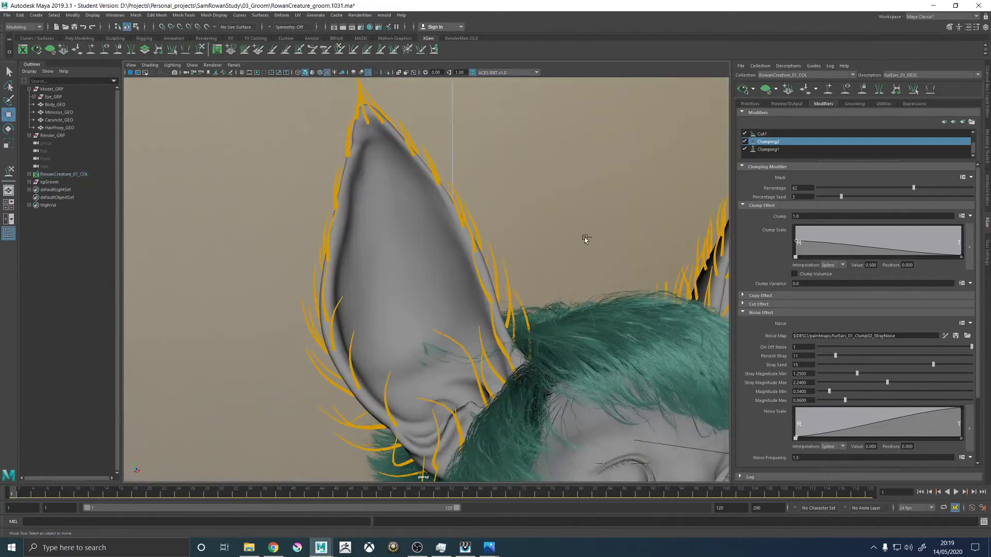
Save the scene as a new incremental version, RowanCreature_groom.1032.ma, and switch to the browser.
key(ctrl+s)
click(479, 279)
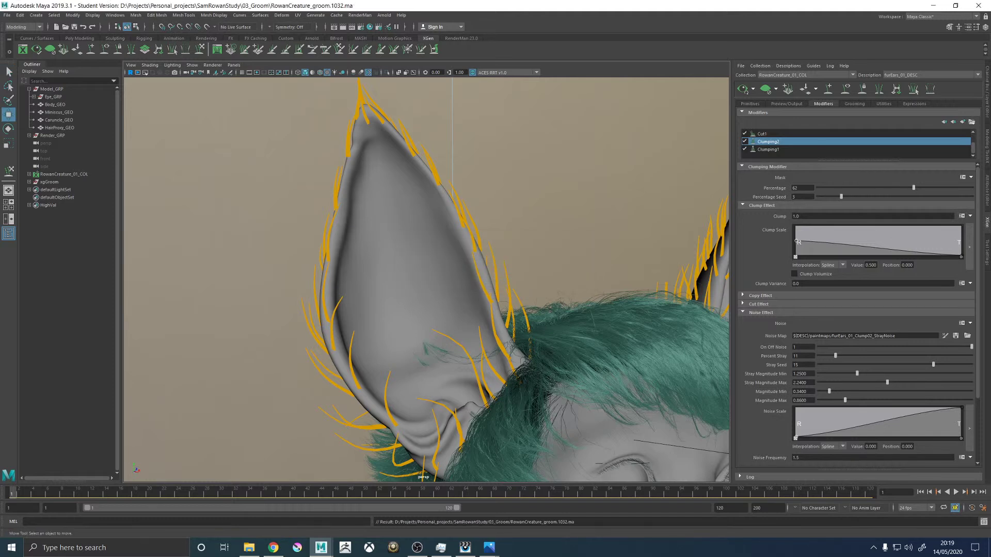
click(273, 547)
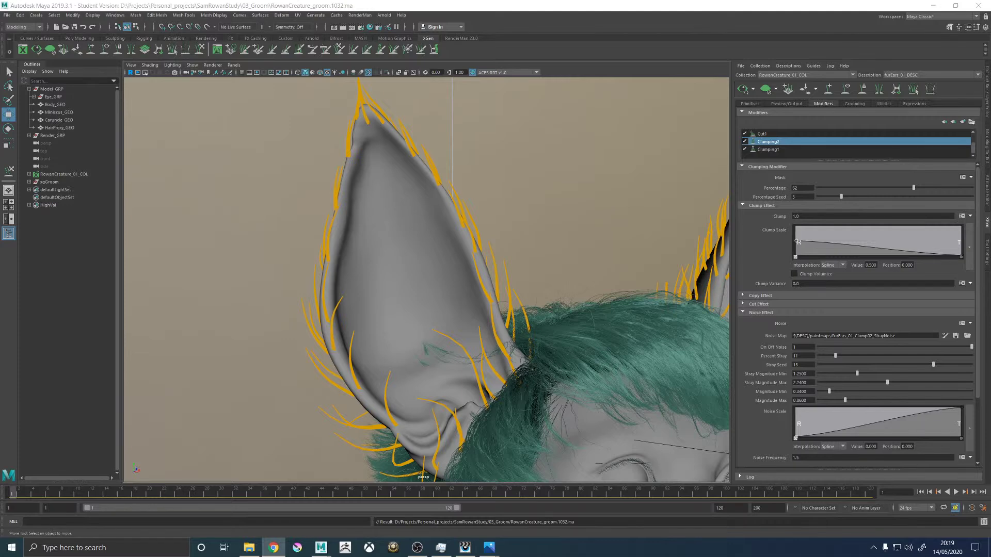
Return to the groom and sculpt guide xgGuide296 at the inner ear base upward along the ear's edge.
alt+drag(619, 179, 602, 228)
alt+right_drag(602, 227, 695, 263)
alt+drag(526, 274, 620, 181)
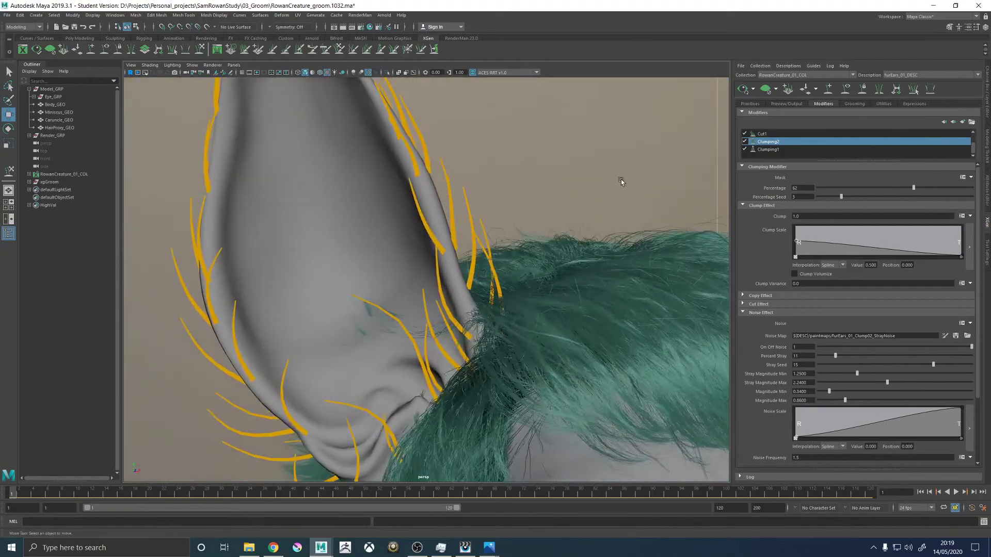
mouse_move(455, 272)
alt+mouse_down()
mouse_move(446, 240)
mouse_move(463, 246)
mouse_move(454, 266)
mouse_move(464, 268)
alt+mouse_up()
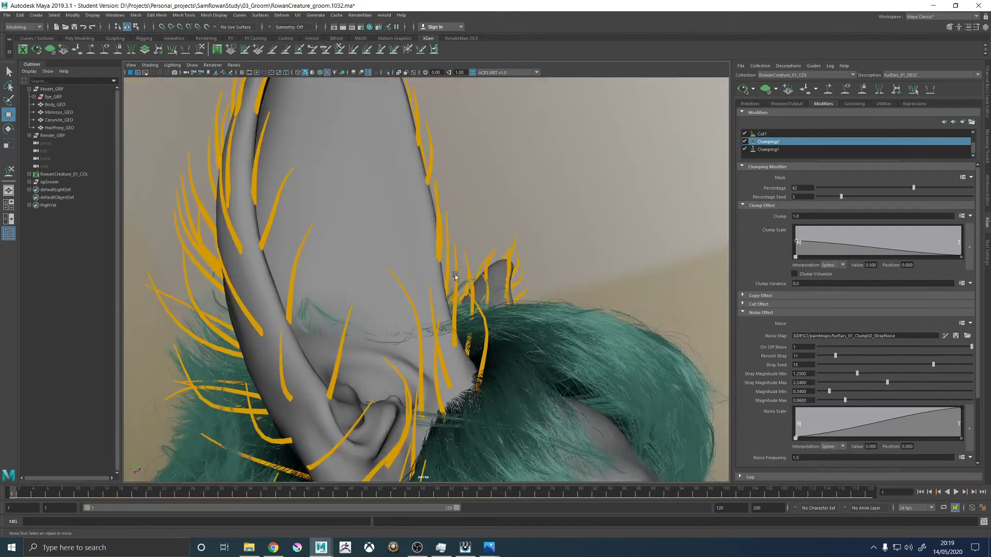
click(458, 267)
key(f)
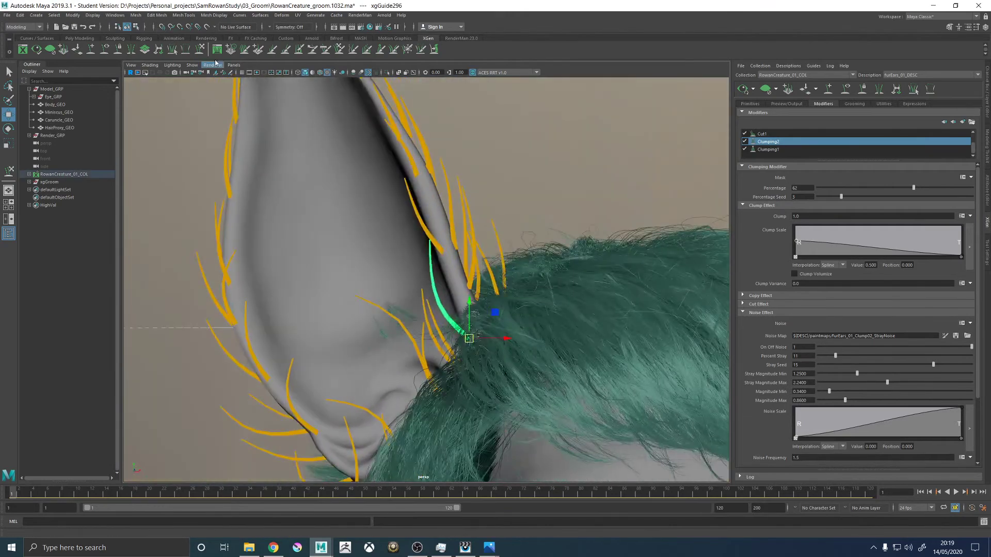
key(y)
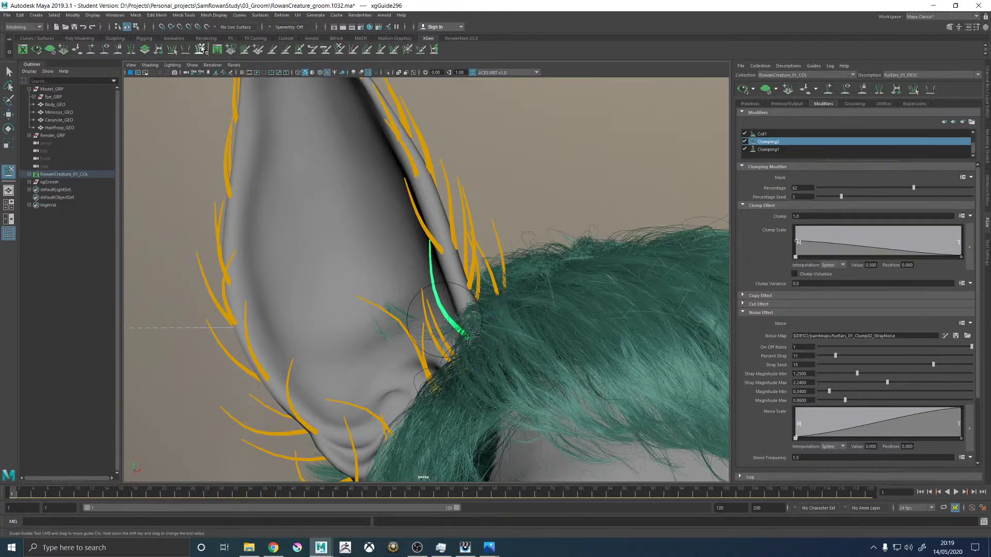
mouse_move(452, 292)
alt+mouse_down()
mouse_move(457, 264)
mouse_move(462, 284)
alt+mouse_up()
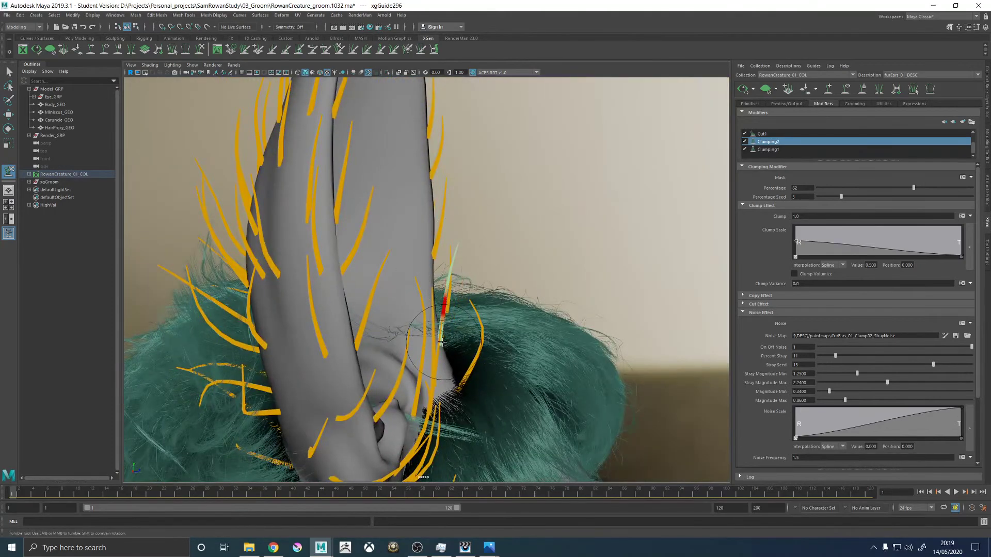
mouse_move(483, 329)
alt+mouse_down()
mouse_move(479, 316)
mouse_move(487, 328)
mouse_move(454, 318)
mouse_move(374, 417)
mouse_move(474, 333)
mouse_move(457, 360)
mouse_move(457, 333)
mouse_move(471, 320)
alt+mouse_up()
Select guide xgGuide243 at the ear base beside the hairline and sculpt its middle to follow the ear.
key(w)
key(y)
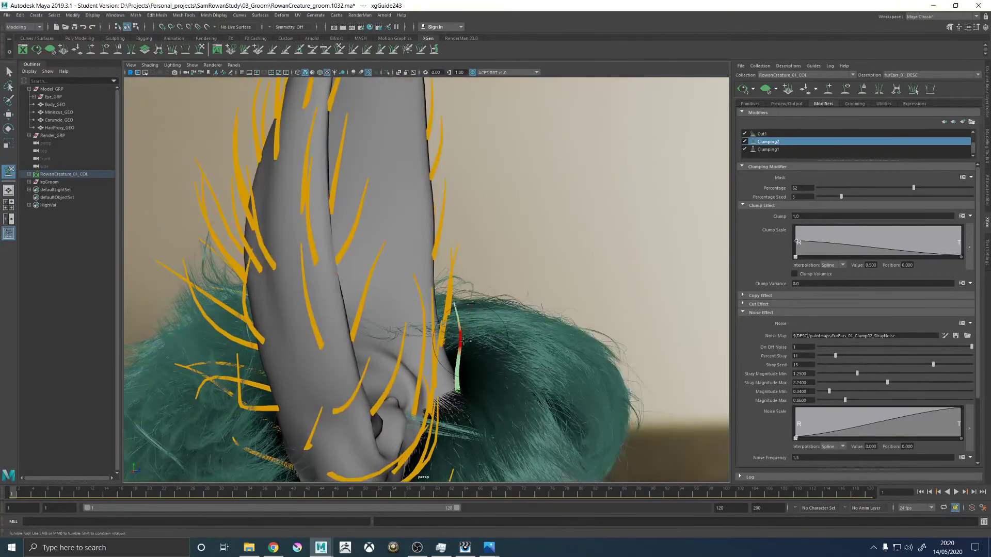
alt+drag(494, 364, 452, 340)
Sculpt guides xgGuide244 and xgGuide245 at the ear base upward in line with the surrounding guides.
key(w)
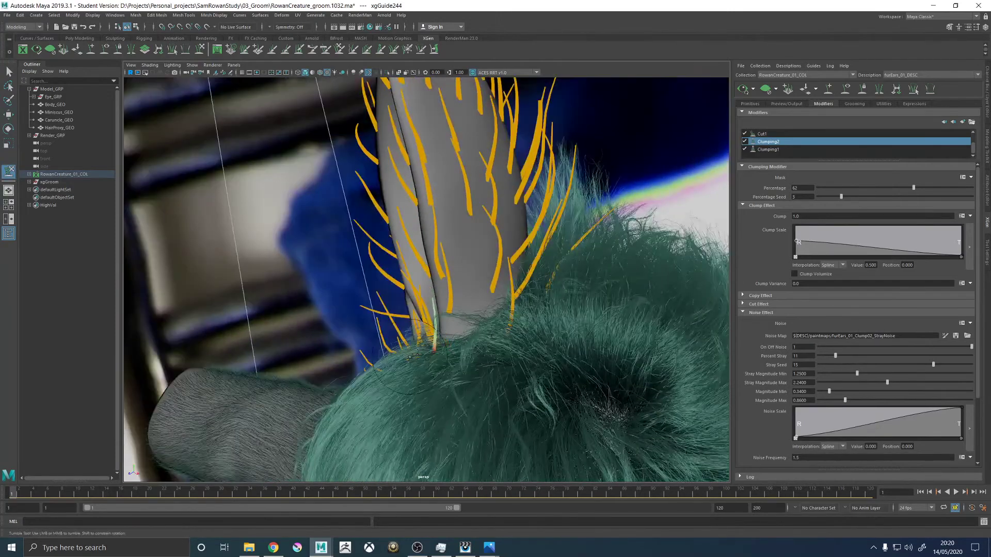
alt+drag(438, 330, 442, 292)
key(w)
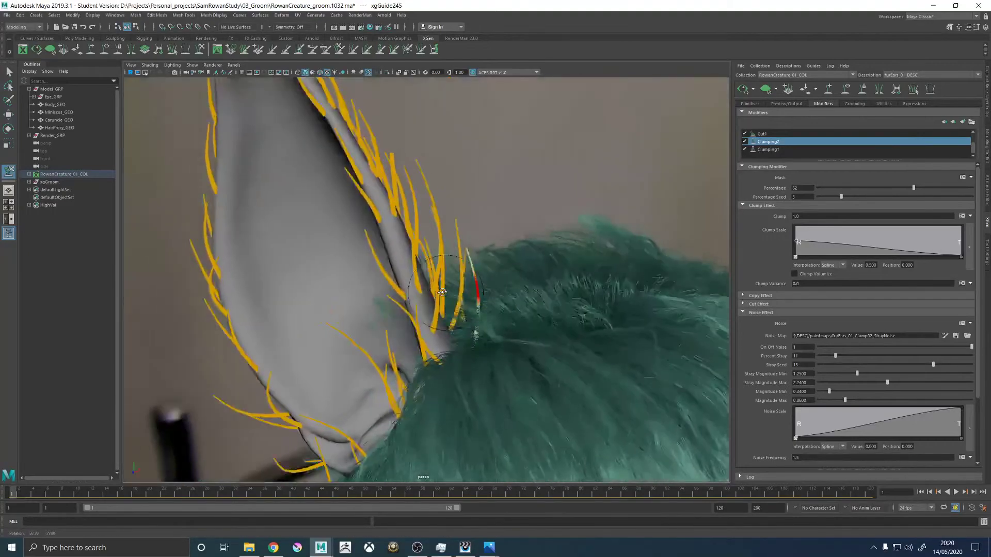
alt+drag(504, 272, 482, 224)
Deselect the guide and regenerate the fur preview to check the ear base with the guides shown.
key(w)
scroll(567, 191, up, 2)
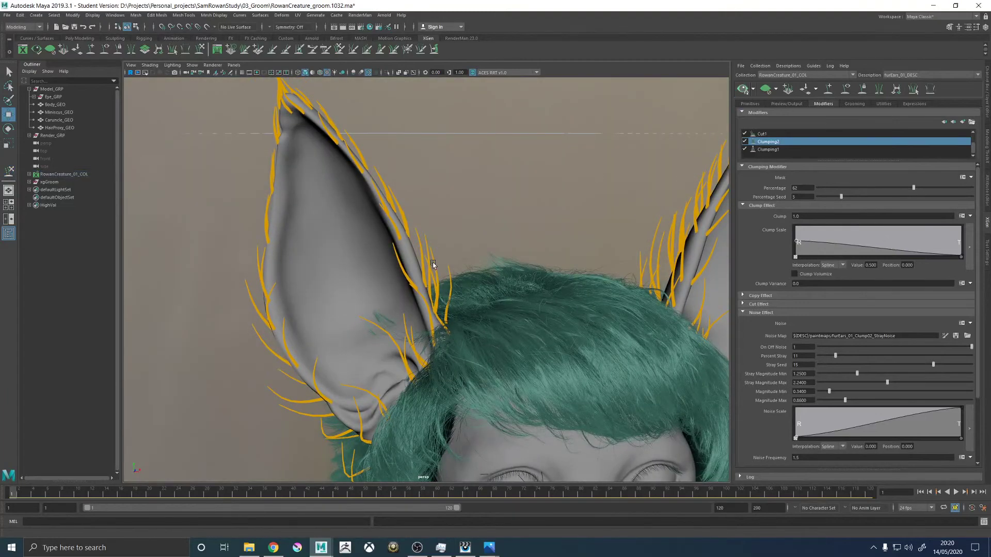
alt+drag(487, 247, 681, 169)
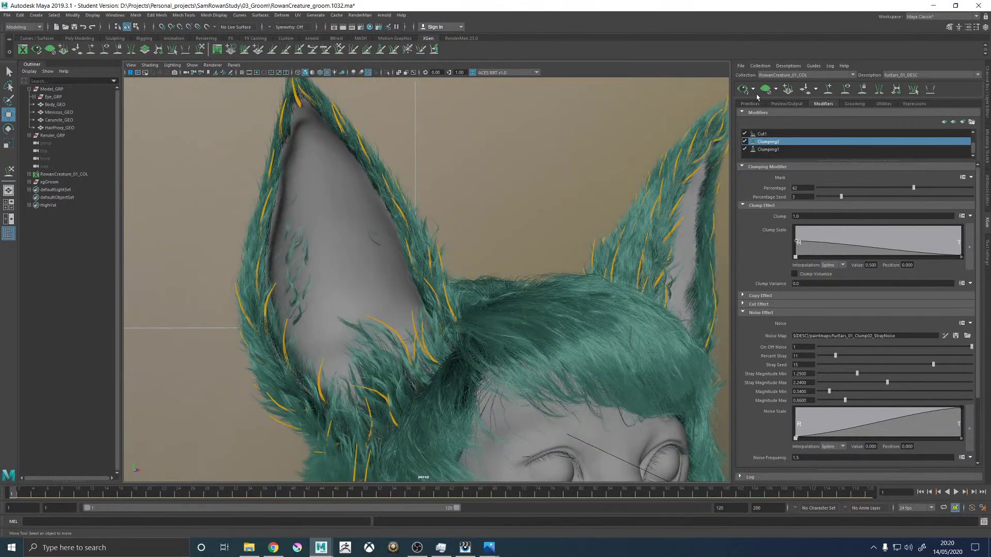
Select guide xgGuide549 on the ear's rim again and sculpt its tip to follow the edge.
alt+drag(449, 222, 491, 168)
click(447, 232)
key(w)
key(Left)
key(y)
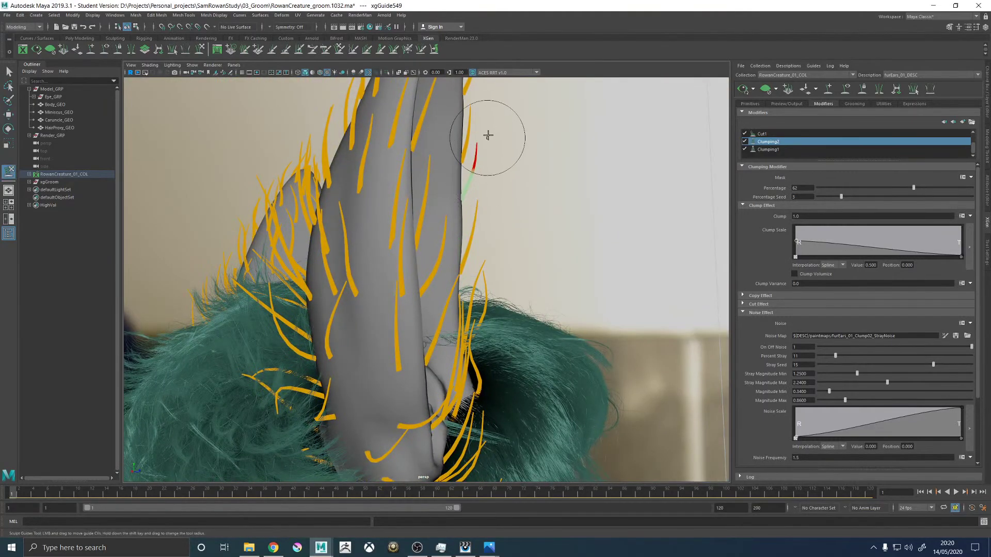
mouse_move(486, 115)
alt+mouse_down()
mouse_move(498, 176)
mouse_move(387, 186)
mouse_move(542, 177)
mouse_move(361, 196)
alt+mouse_up()
Sculpt a lower rim guide and guide xgGuide539 above it to lie along the ear's edge.
key(w)
click(346, 224)
key(y)
key(w)
click(351, 156)
key(y)
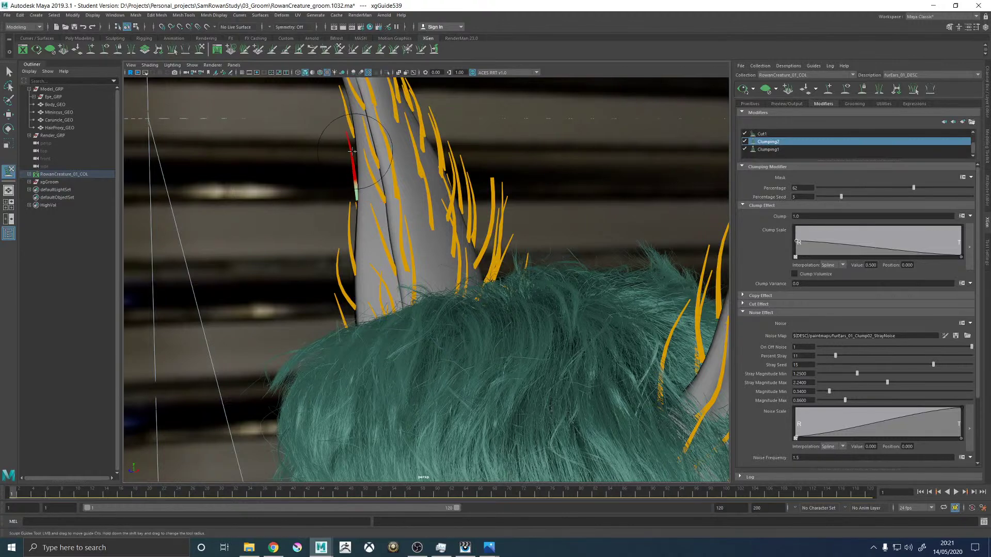
alt+drag(361, 191, 360, 248)
Select guide xgGuide544 at the lower rim above the hairline and sculpt its tip to follow the ear.
click(360, 248)
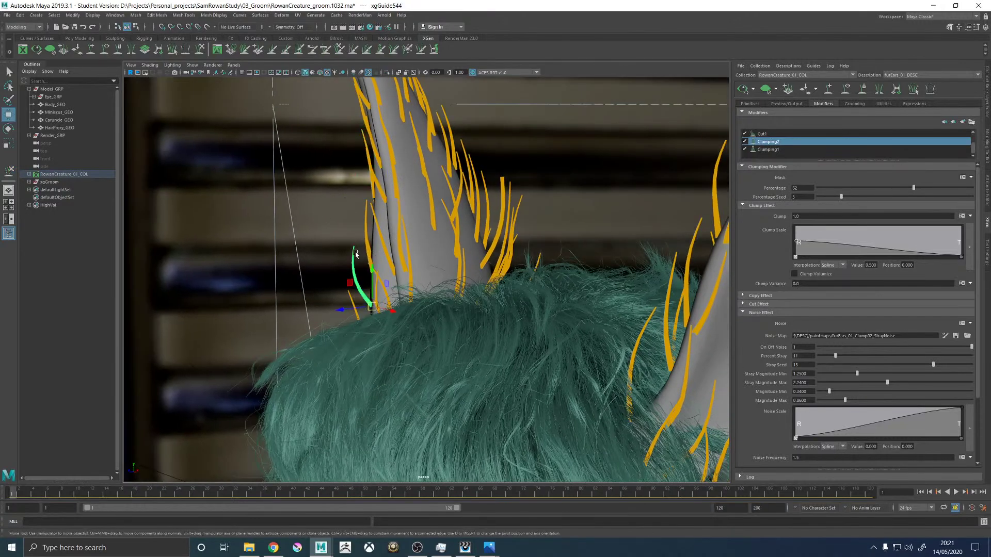
alt+right_drag(360, 248, 473, 247)
alt+middle_drag(473, 248, 480, 246)
mouse_move(315, 265)
mouse_down()
mouse_move(297, 263)
mouse_move(305, 238)
mouse_up()
scroll(394, 254, down, 6)
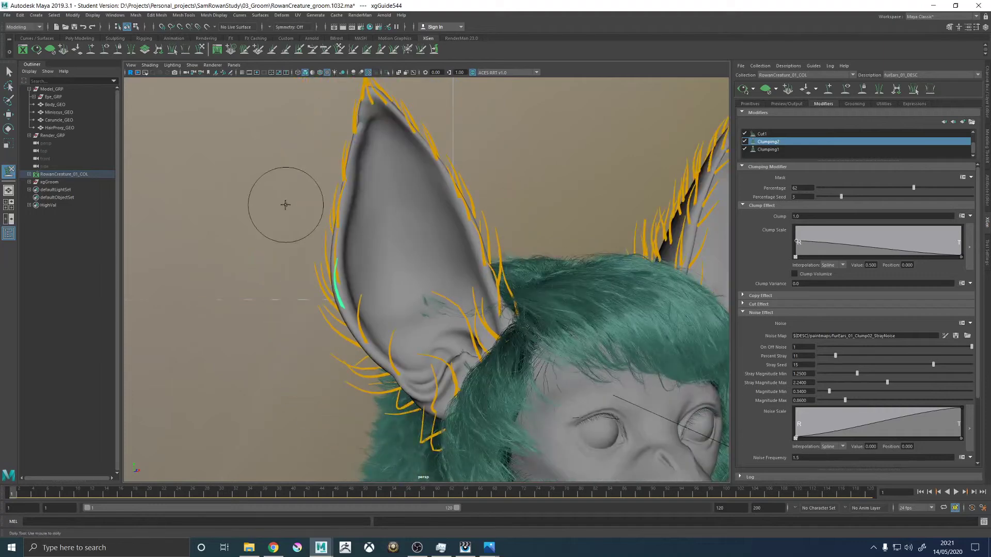
alt+middle_drag(409, 203, 515, 166)
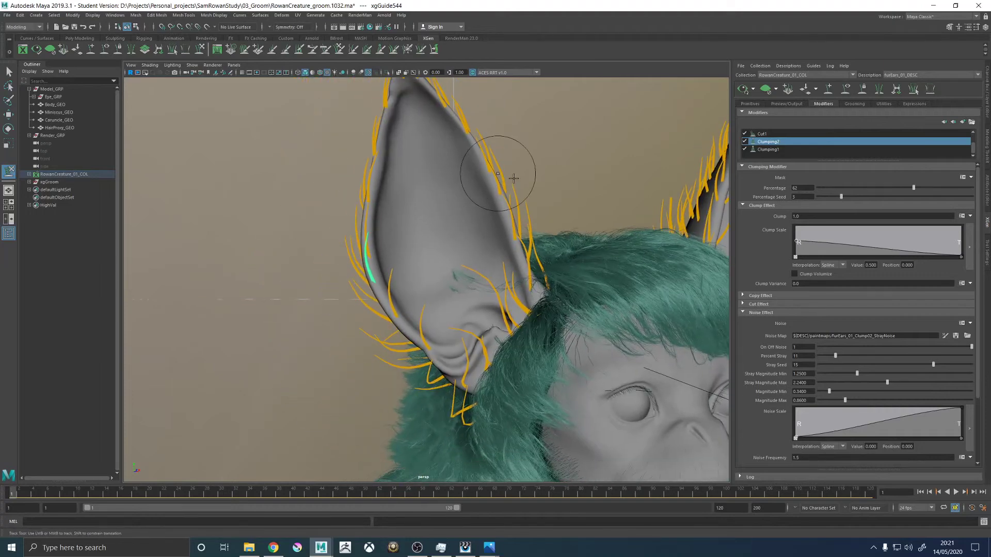
Save the scene and deselect the guide.
key(q)
alt+drag(563, 188, 511, 250)
key(ctrl+s)
key(Return)
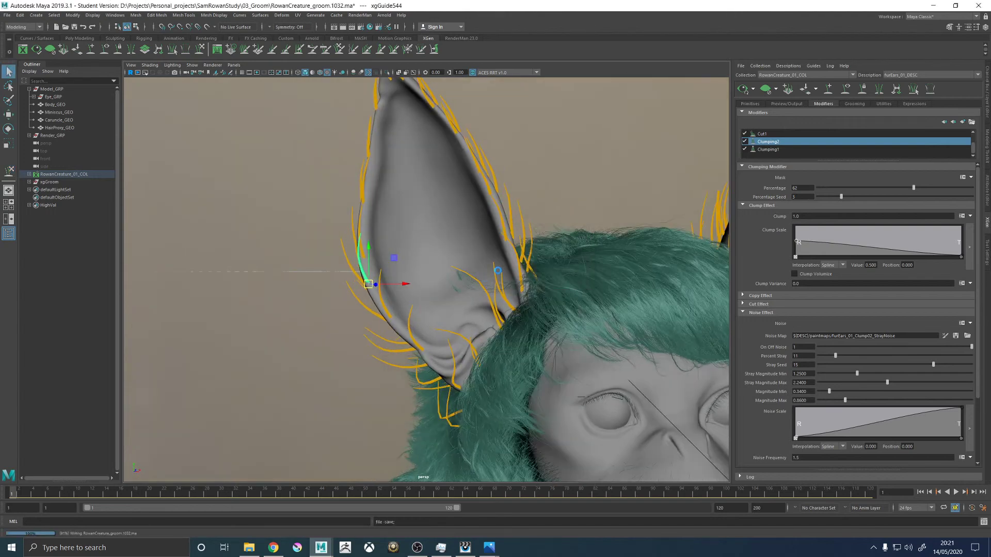
key(w)
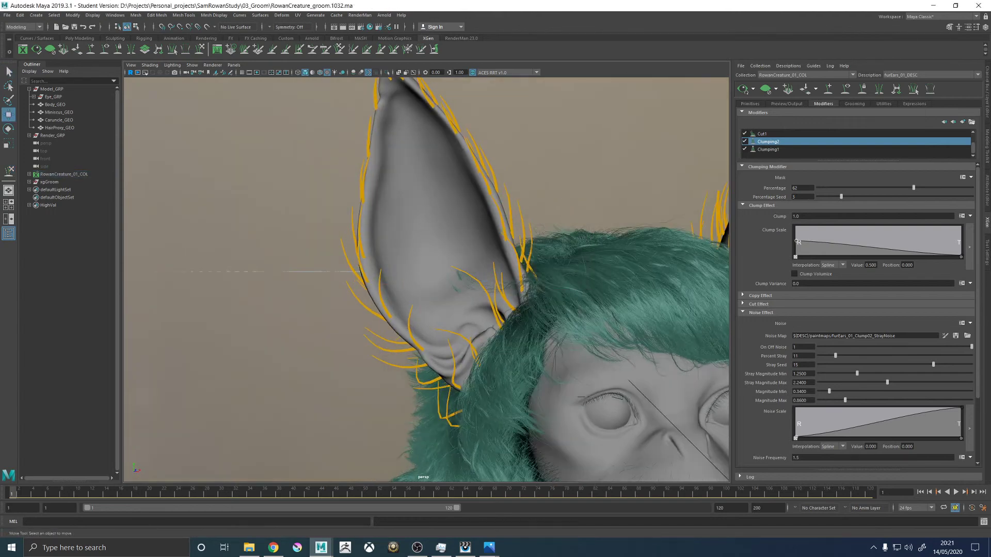
Bring up OriginalConcept.jpg in Photos for reference, move its window to the other monitor and return to Maya.
click(489, 547)
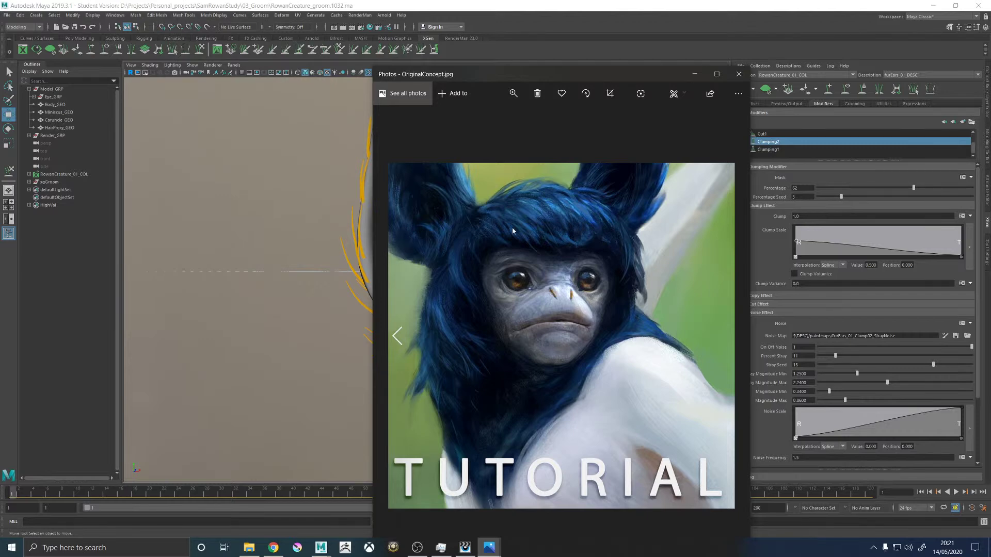
drag(559, 76, 990, 72)
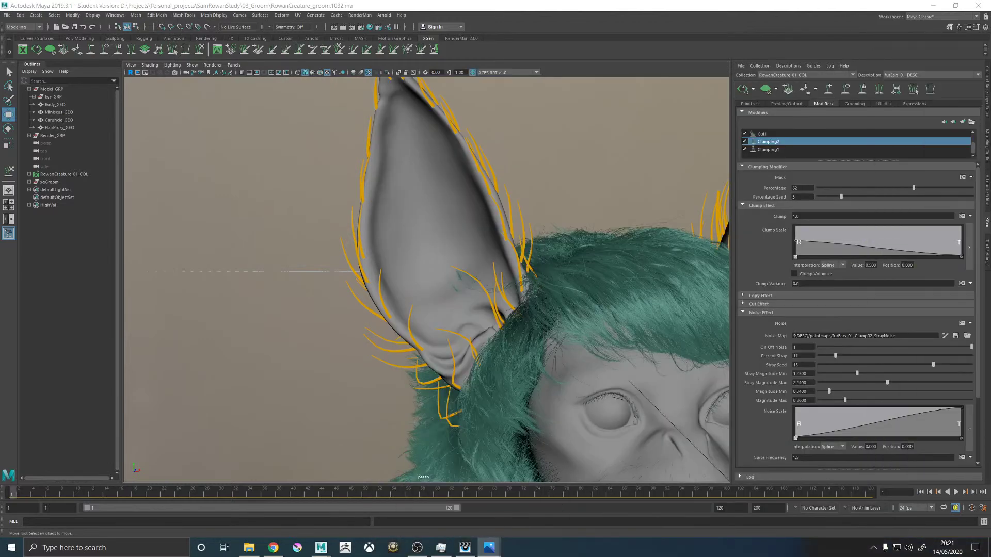
key(alt+Tab)
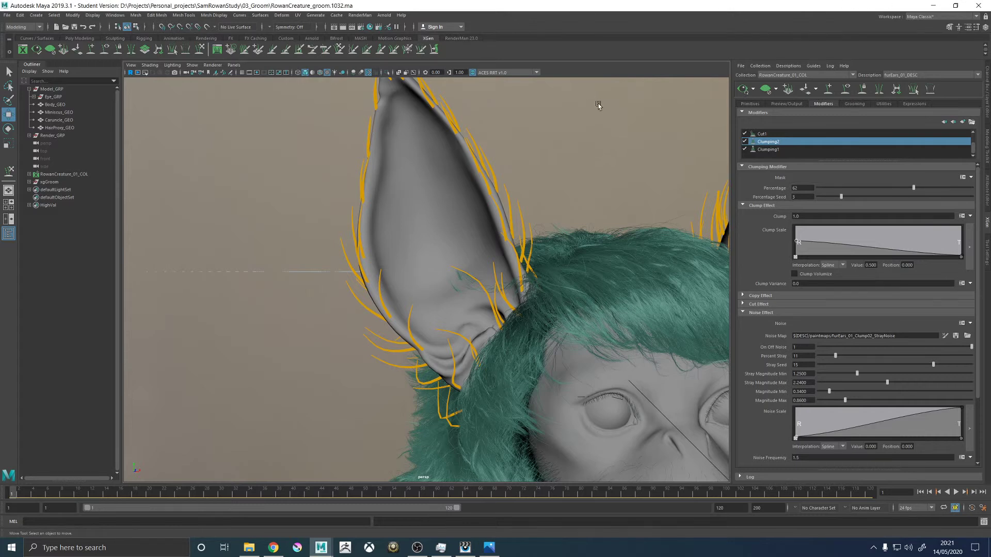
Minimise Maya to launch PureRef from the desktop, restore Maya and bring the reference board over its viewport.
click(932, 5)
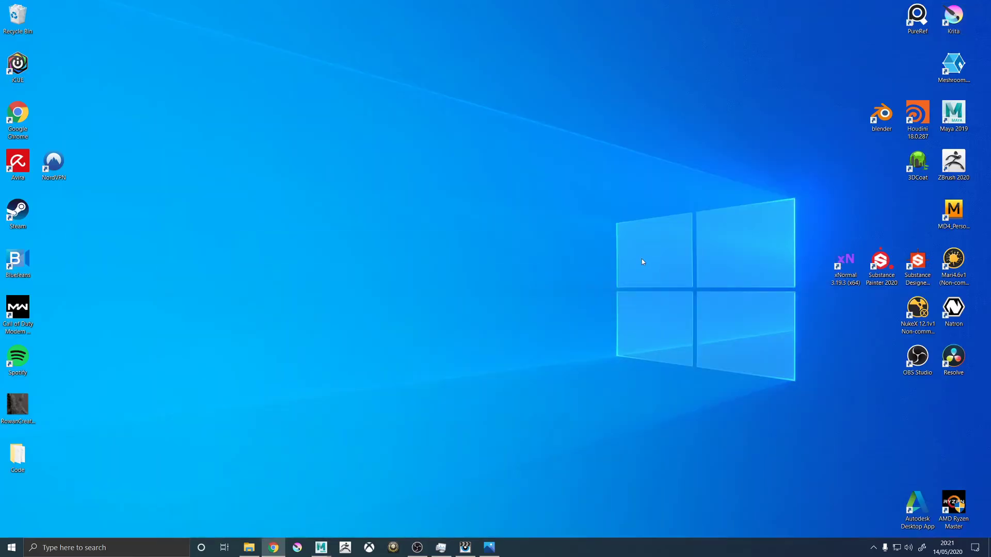
click(918, 19)
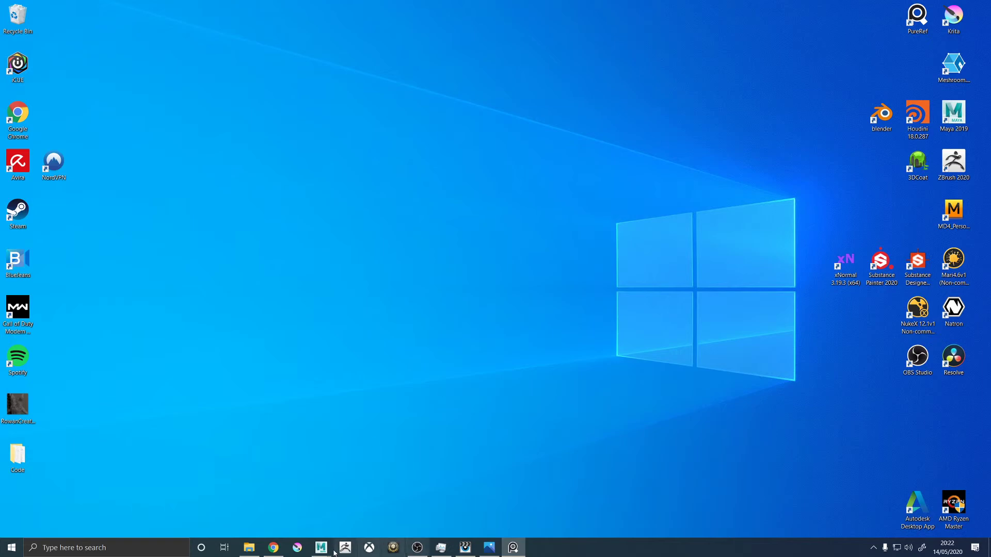
click(370, 508)
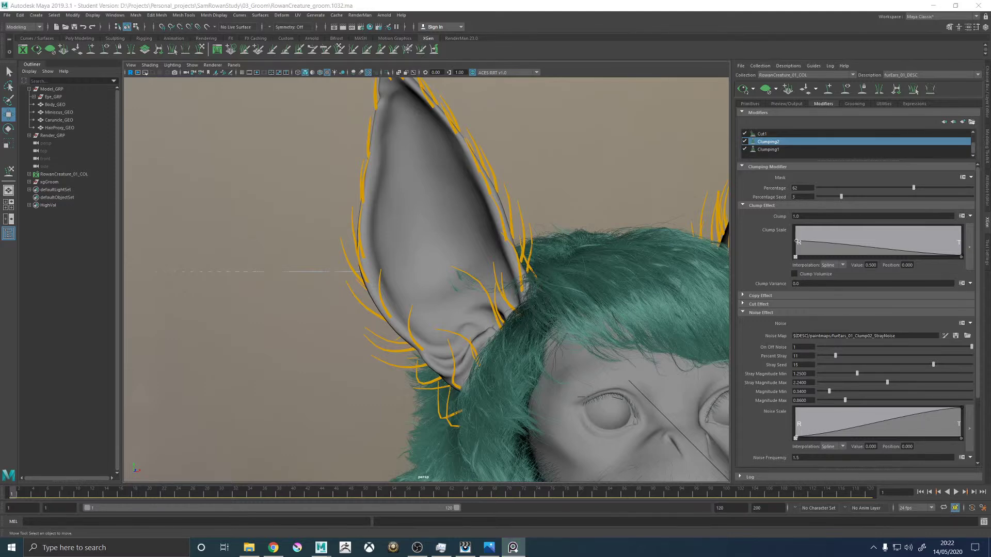
right_drag(0, 196, 580, 221)
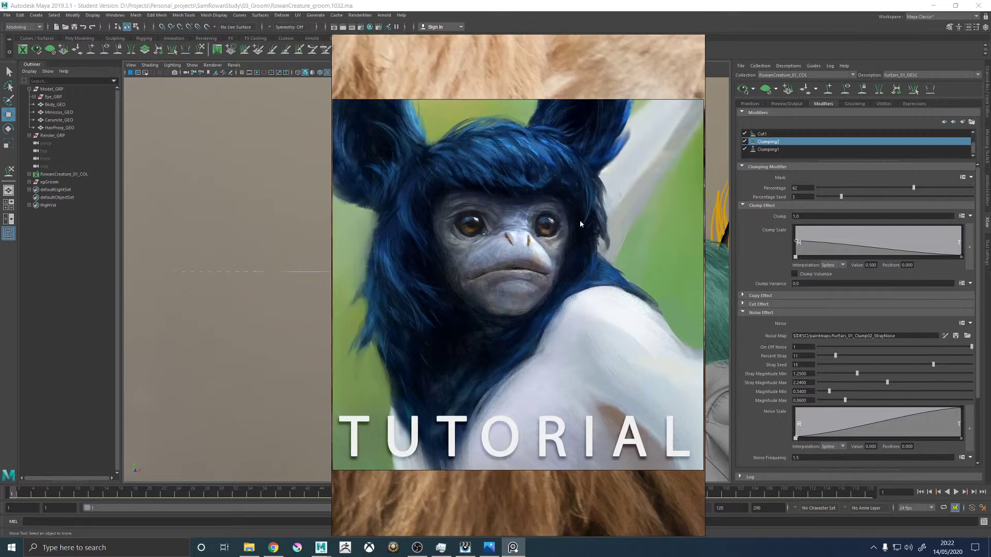
Examine fur clumping and strays in the reference board's lion and horse photos and the blue creature concept, and return to Maya.
key(Right)
key(Right)
key(Right)
key(Right)
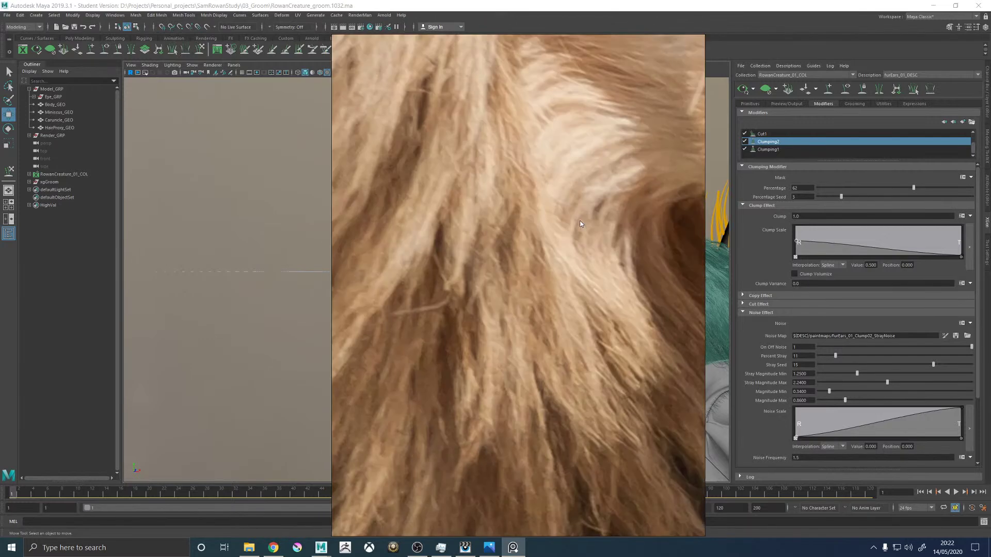
key(Right)
scroll(580, 221, up, 5)
scroll(578, 223, down, 10)
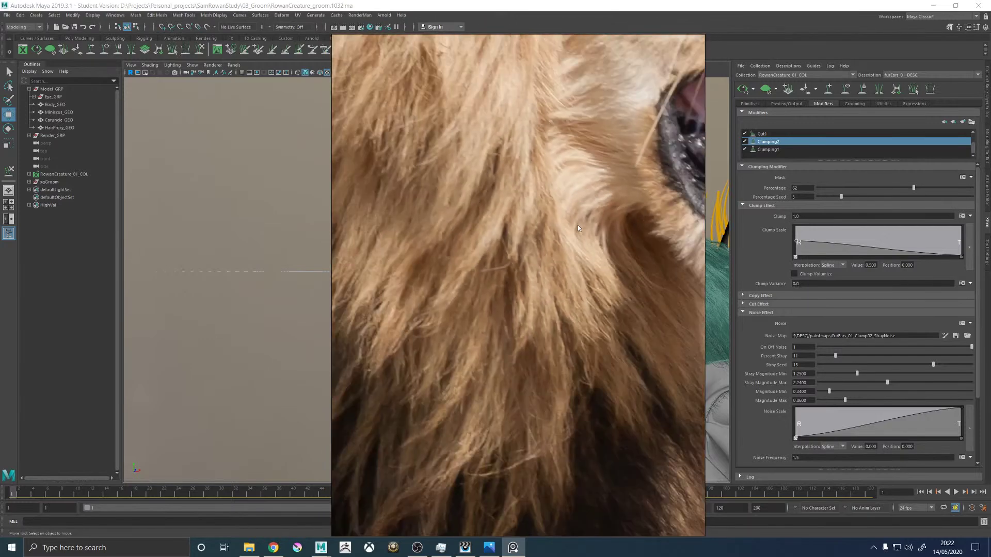
scroll(590, 178, up, 5)
key(Right)
key(Right)
key(Right)
key(Right)
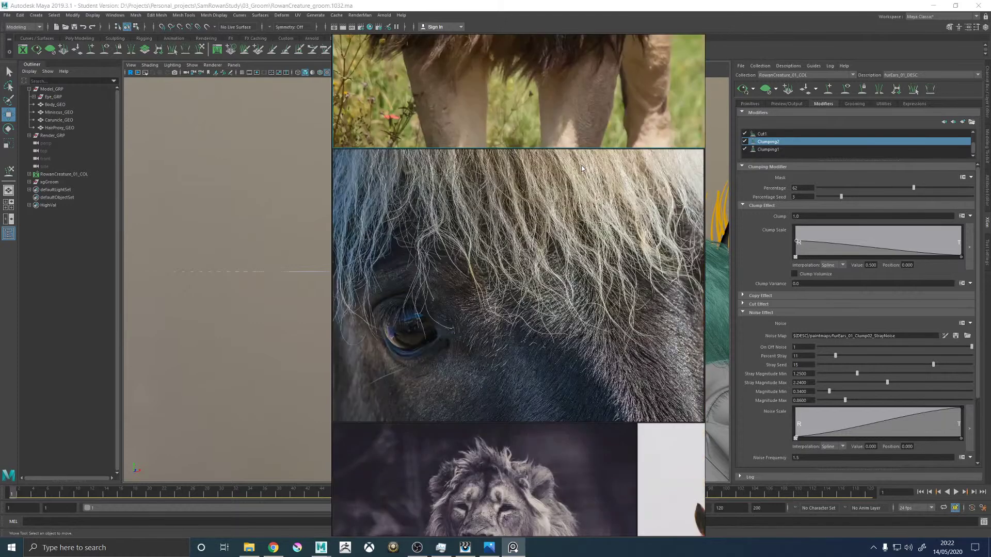
key(Right)
key(Right)
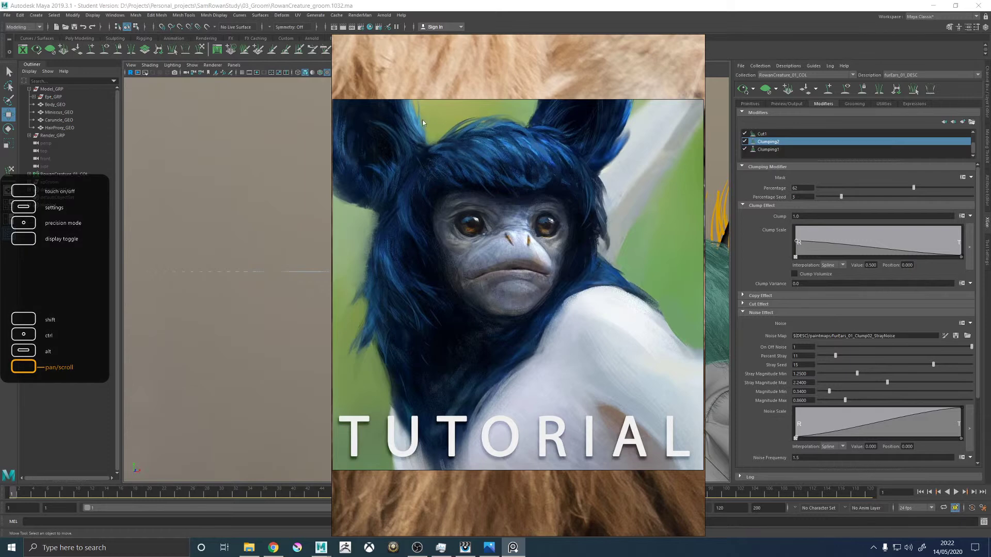
right_drag(420, 123, 990, 123)
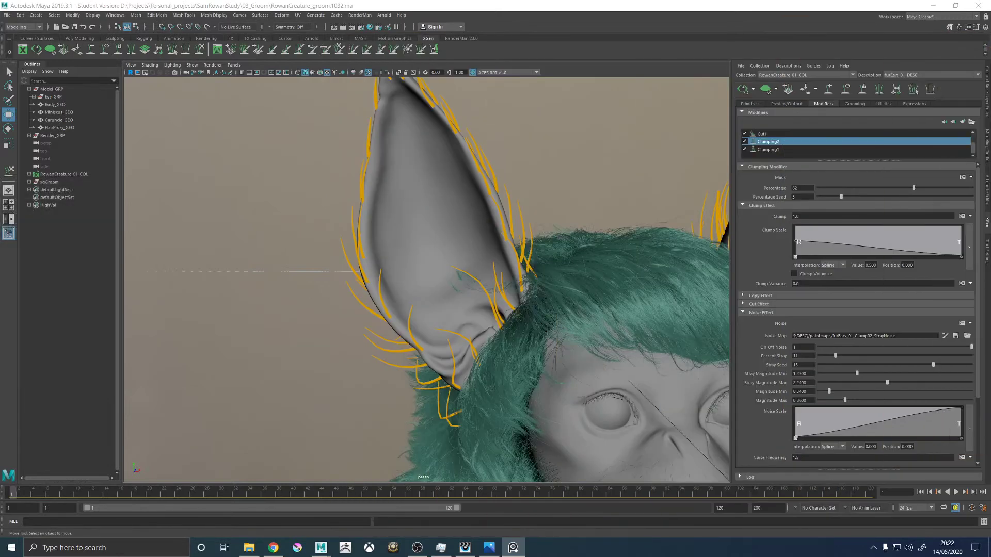
key(alt+Tab)
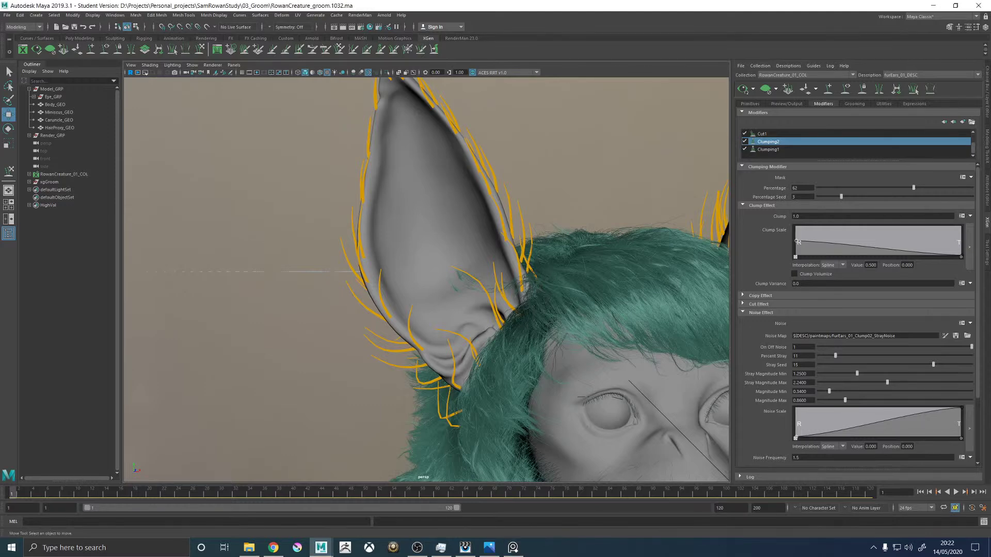
Examine the ear guides and head fur silhouette on the creature from front and three-quarter views.
alt+drag(684, 181, 621, 190)
alt+right_drag(621, 190, 478, 206)
mouse_move(478, 206)
alt+mouse_down()
mouse_move(471, 239)
mouse_move(466, 194)
alt+mouse_up()
alt+right_drag(465, 194, 531, 230)
mouse_move(531, 230)
alt+mouse_down()
mouse_move(527, 210)
mouse_move(566, 215)
mouse_move(547, 219)
alt+mouse_up()
alt+right_drag(547, 219, 396, 193)
alt+drag(396, 193, 399, 192)
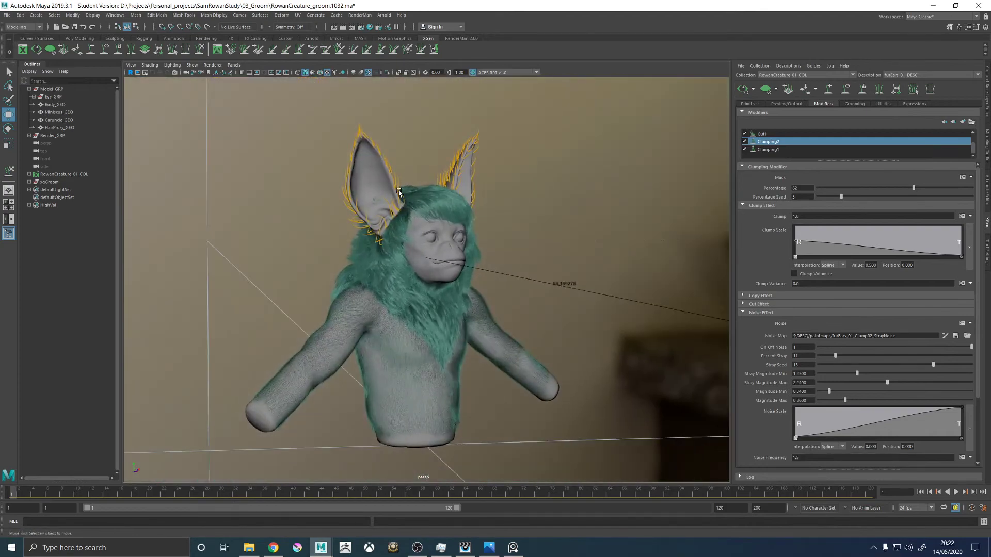
alt+drag(434, 222, 425, 231)
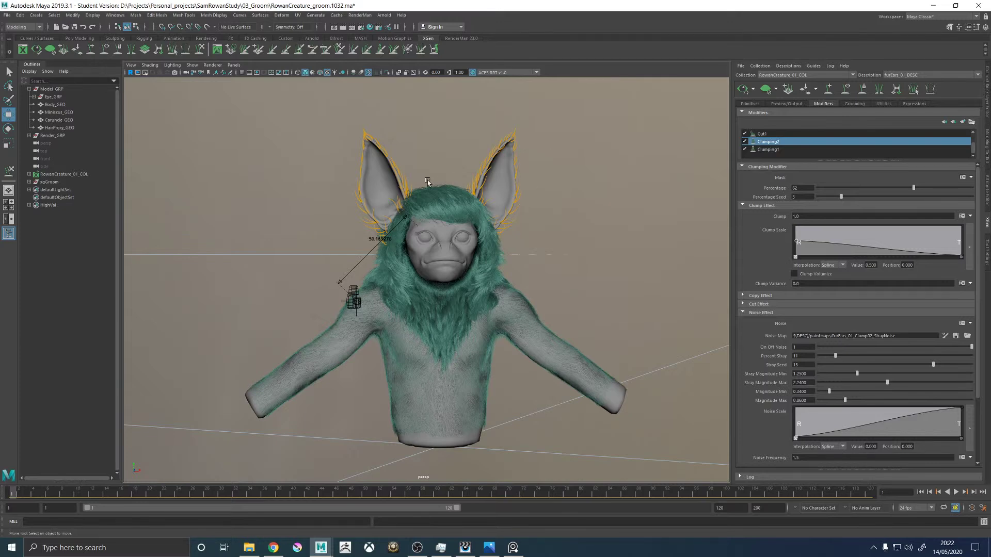
alt+right_drag(372, 181, 527, 221)
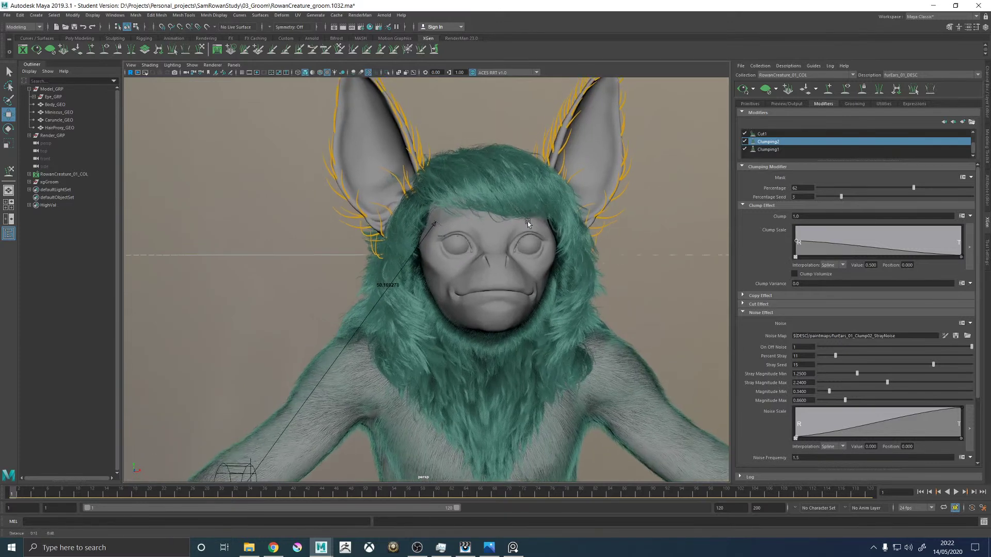
alt+middle_drag(450, 217, 431, 236)
alt+drag(398, 157, 425, 195)
alt+right_drag(425, 195, 436, 269)
alt+drag(436, 270, 424, 236)
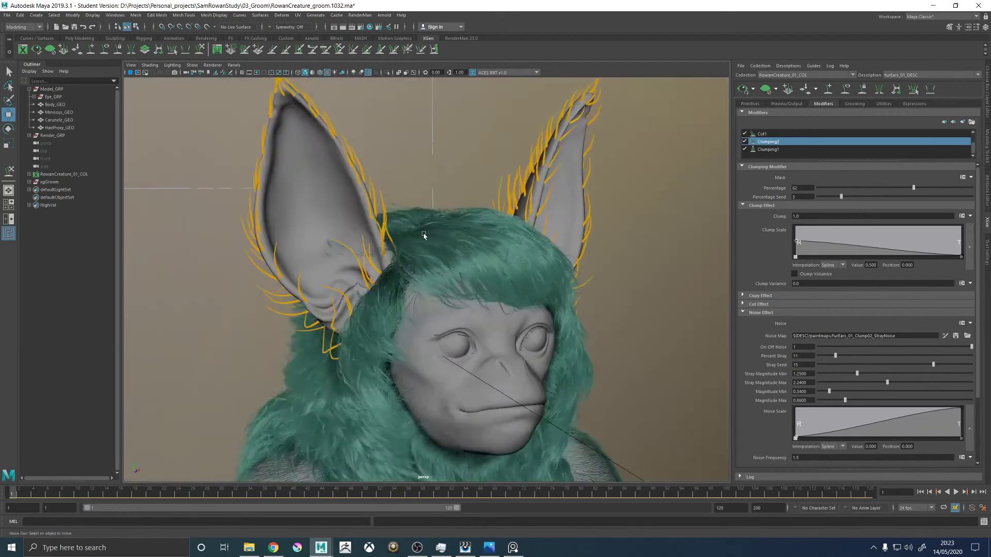
alt+right_drag(424, 235, 472, 253)
Update the ear fur preview and toggle the guide display to check how the fur fills the ear base.
click(846, 91)
alt+middle_drag(435, 146, 446, 184)
click(845, 90)
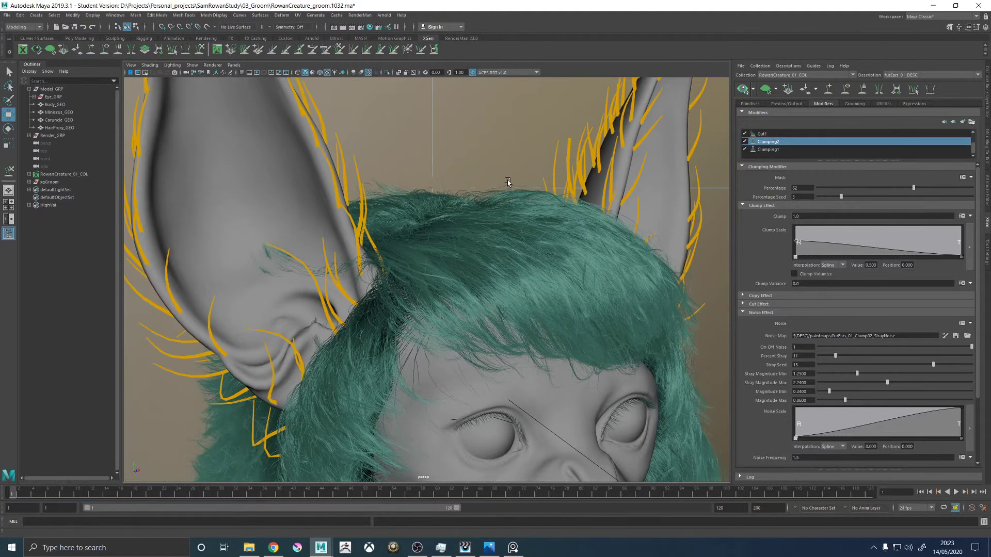
alt+right_drag(508, 181, 477, 192)
alt+drag(450, 224, 350, 222)
alt+middle_drag(336, 245, 408, 235)
alt+right_drag(408, 235, 419, 227)
mouse_move(419, 227)
alt+mouse_down()
mouse_move(447, 243)
mouse_move(407, 285)
mouse_move(435, 229)
alt+mouse_up()
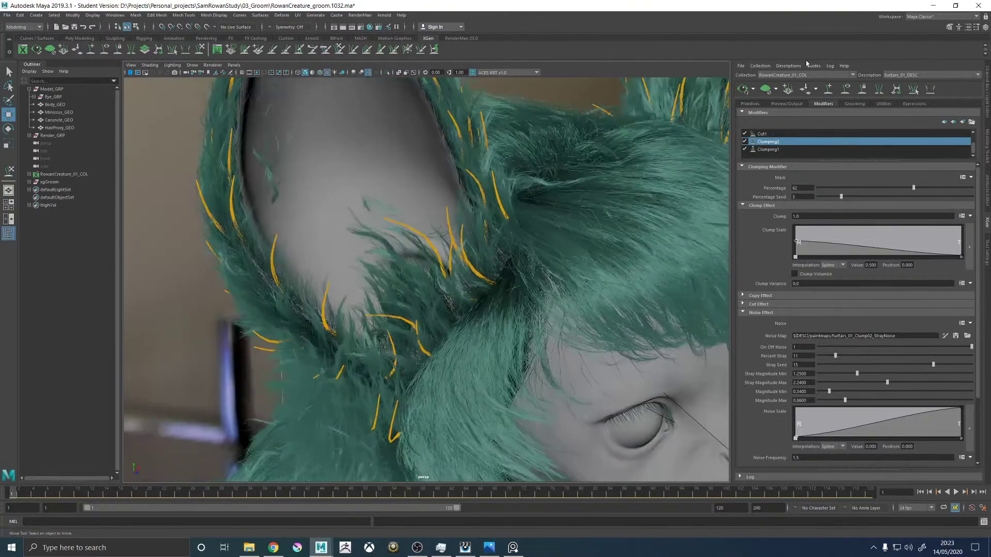
click(846, 92)
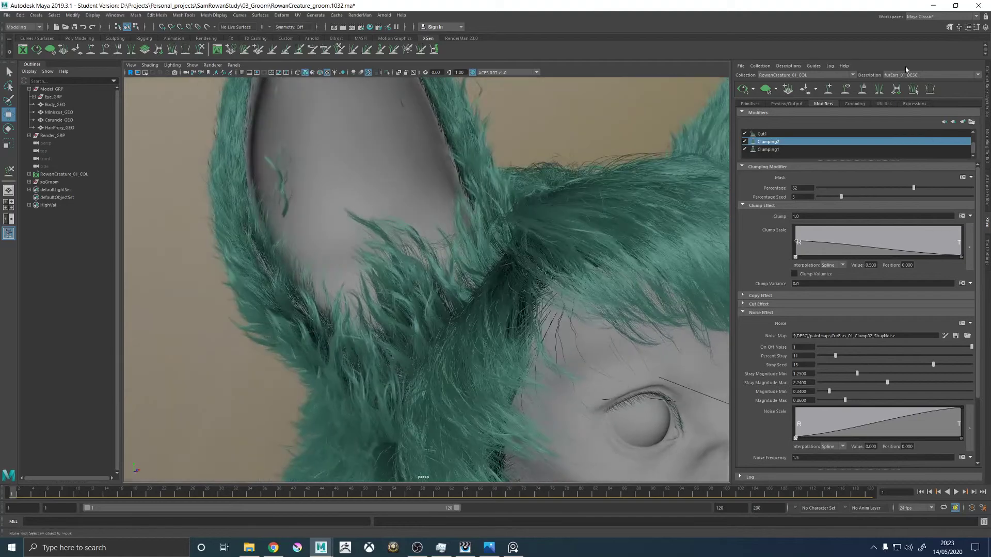
click(851, 91)
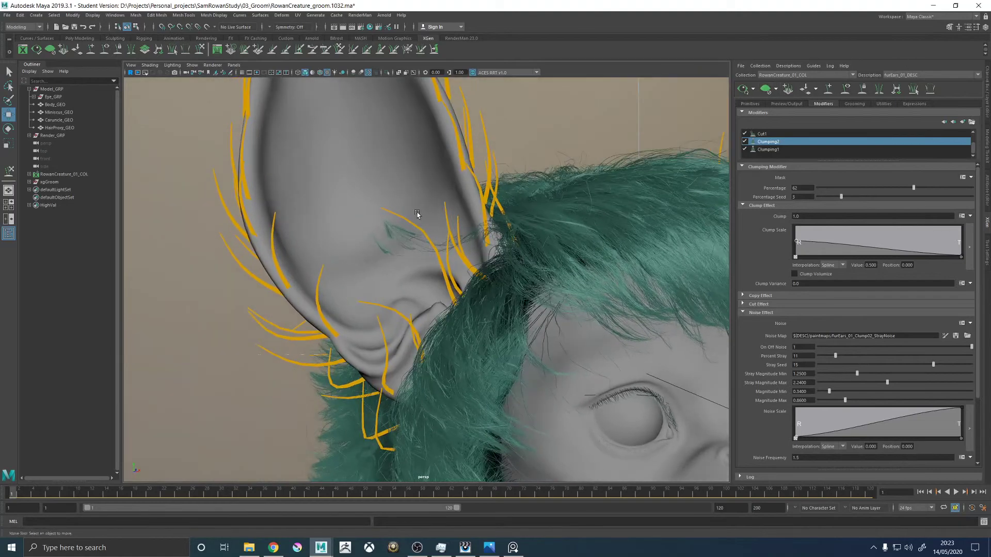
Select guide xgGuide287 at the inner ear base and sculpt its tip upward along the ear.
click(411, 221)
mouse_move(410, 220)
alt+mouse_down()
mouse_move(537, 212)
mouse_move(522, 221)
mouse_move(391, 219)
alt+mouse_up()
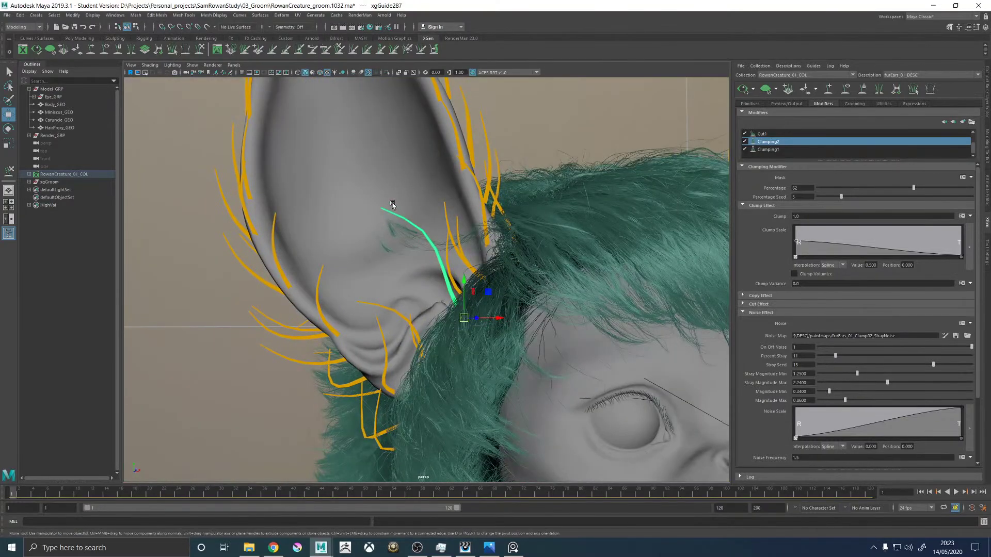
key(y)
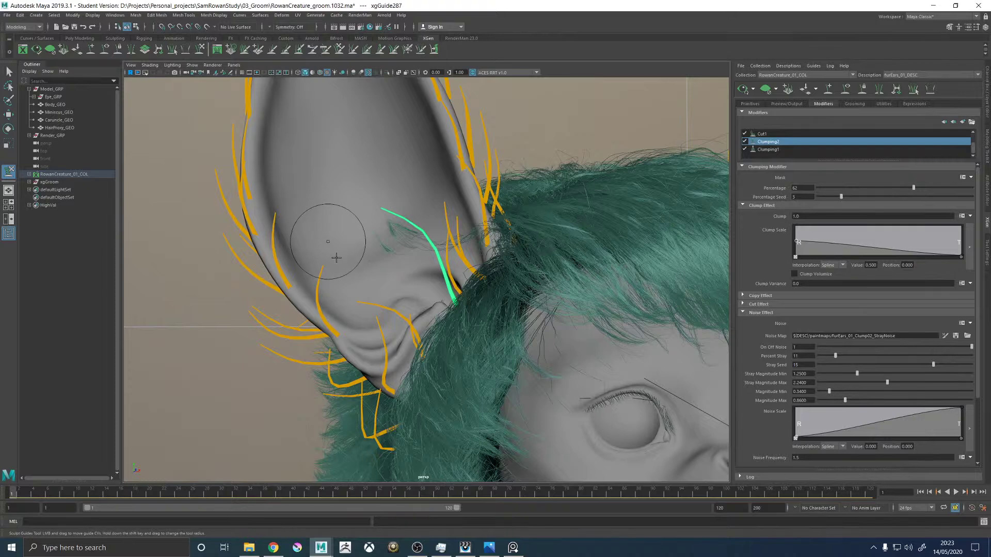
mouse_move(427, 227)
mouse_down()
mouse_move(405, 195)
mouse_move(450, 221)
mouse_up()
Select guide xgGuide286 beside it at the ear's inner base and sculpt its tip inward over the ear opening.
key(w)
mouse_move(461, 255)
alt+mouse_down()
mouse_move(504, 247)
mouse_move(454, 241)
mouse_move(475, 234)
mouse_move(478, 209)
mouse_move(504, 208)
mouse_move(436, 213)
mouse_move(432, 235)
mouse_move(405, 176)
alt+mouse_up()
click(461, 237)
key(y)
key(w)
click(451, 208)
click(445, 207)
key(y)
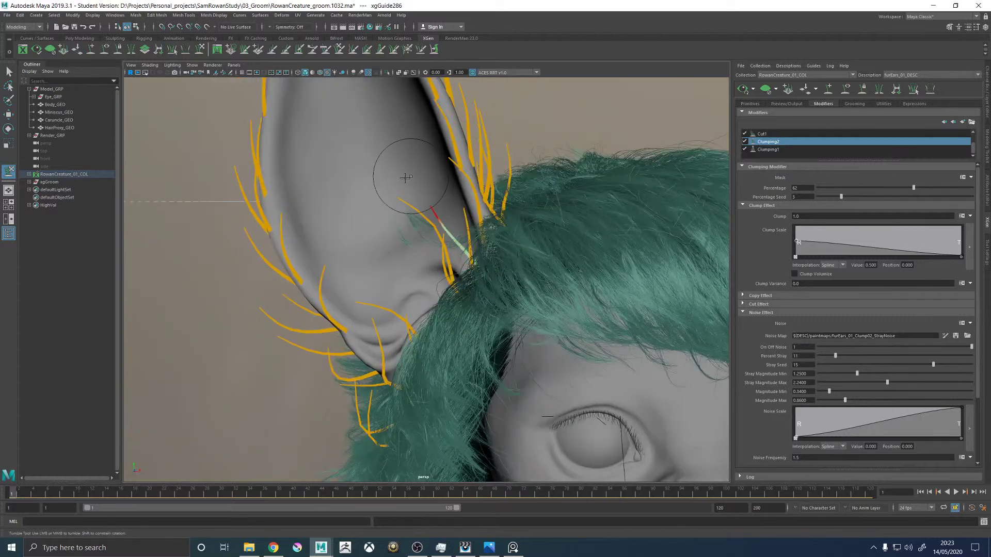
alt+drag(418, 259, 523, 249)
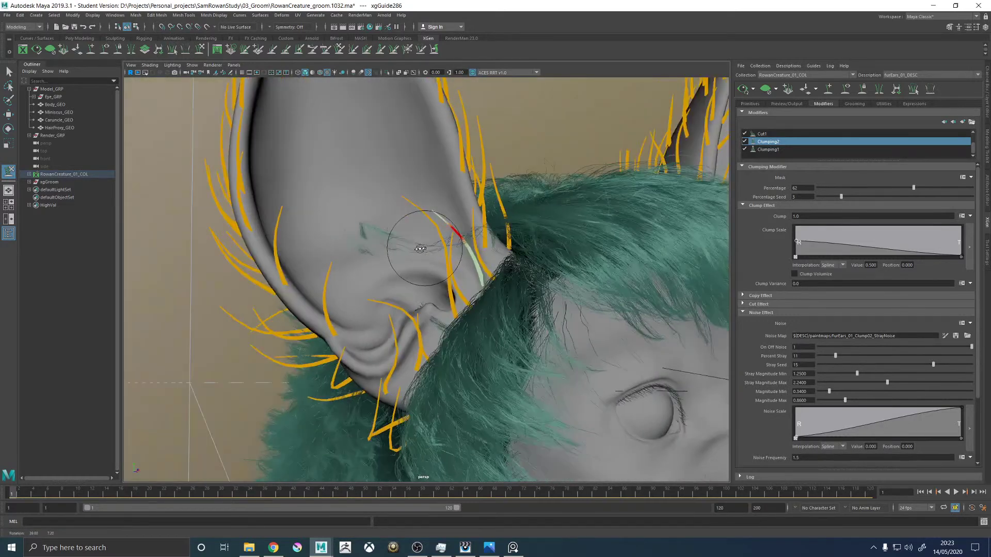
mouse_move(420, 249)
alt+mouse_down()
mouse_move(406, 261)
mouse_move(434, 240)
mouse_move(464, 250)
alt+mouse_up()
Select the short guide xgGuide242 at the inner ear base by the hairline and sculpt its tip to match its neighbours.
key(w)
click(450, 241)
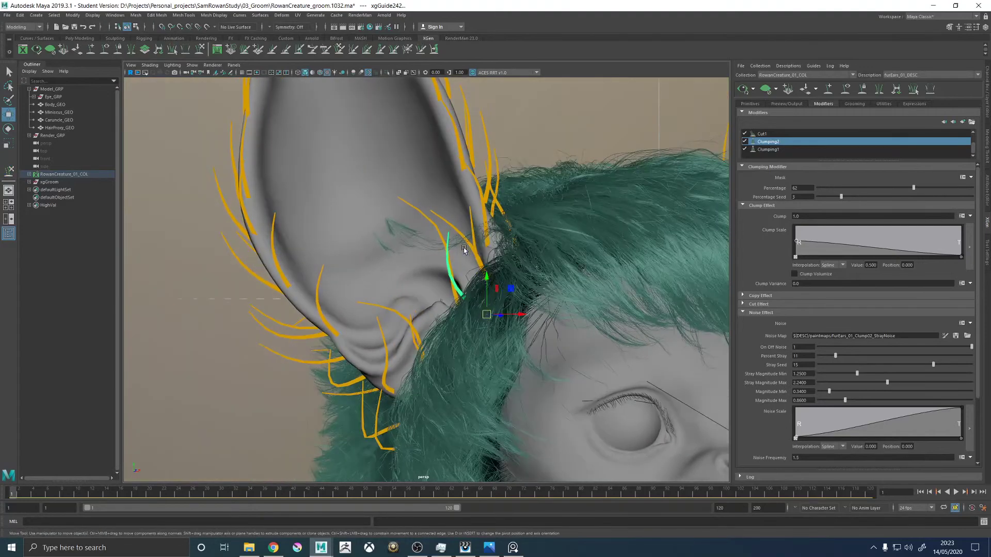
key(y)
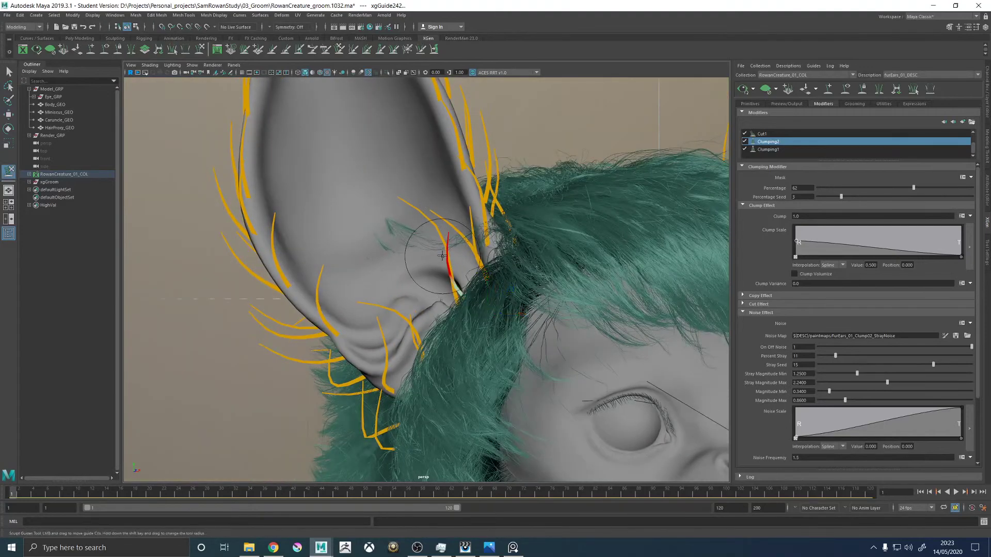
mouse_move(460, 228)
mouse_down()
mouse_move(449, 229)
mouse_move(550, 254)
mouse_move(566, 271)
mouse_up()
alt+drag(485, 227, 540, 228)
Select guide xgGuide721 behind the ear base and sculpt it to bend over toward the head hair.
key(w)
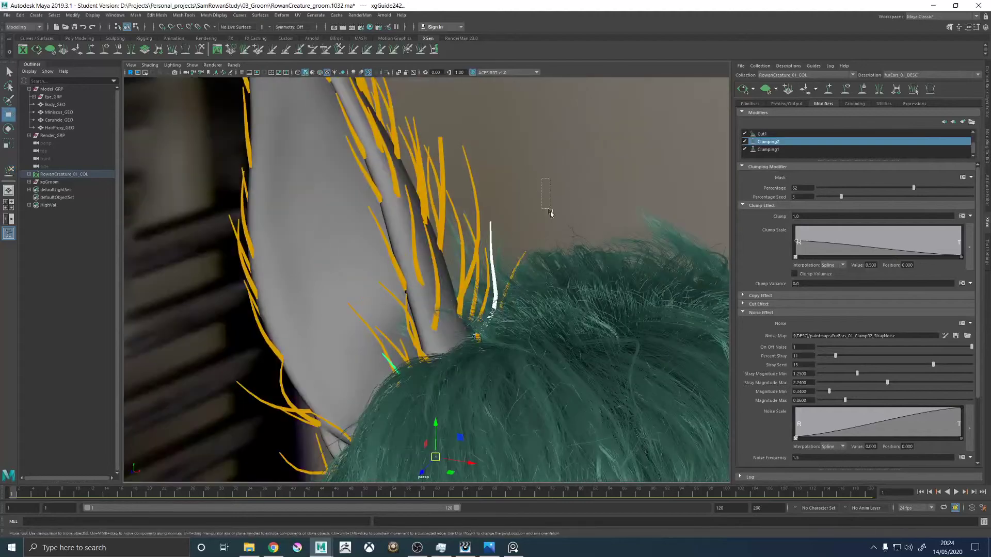
click(489, 223)
key(y)
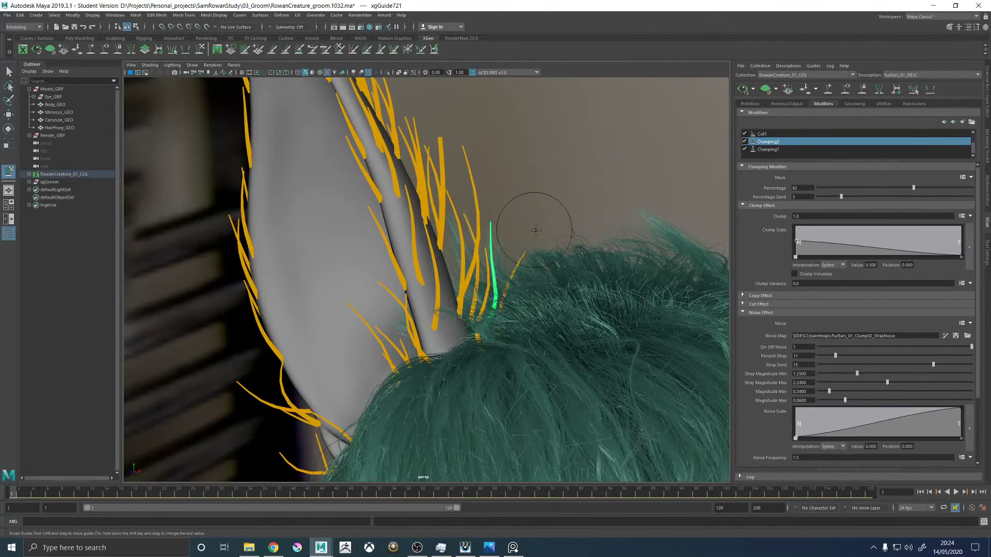
alt+right_drag(531, 221, 499, 214)
alt+right_drag(507, 252, 514, 212)
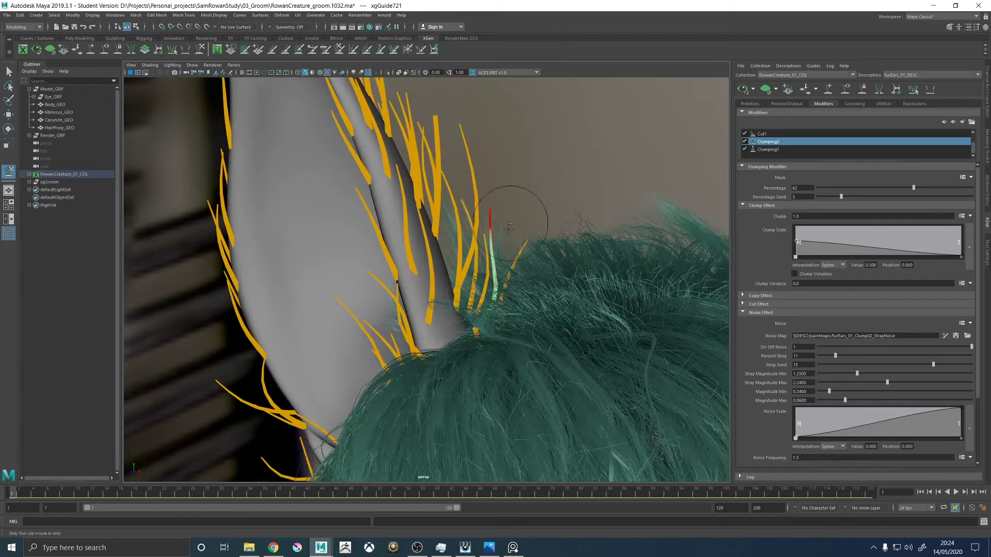
alt+middle_drag(515, 212, 498, 217)
alt+drag(536, 226, 496, 303)
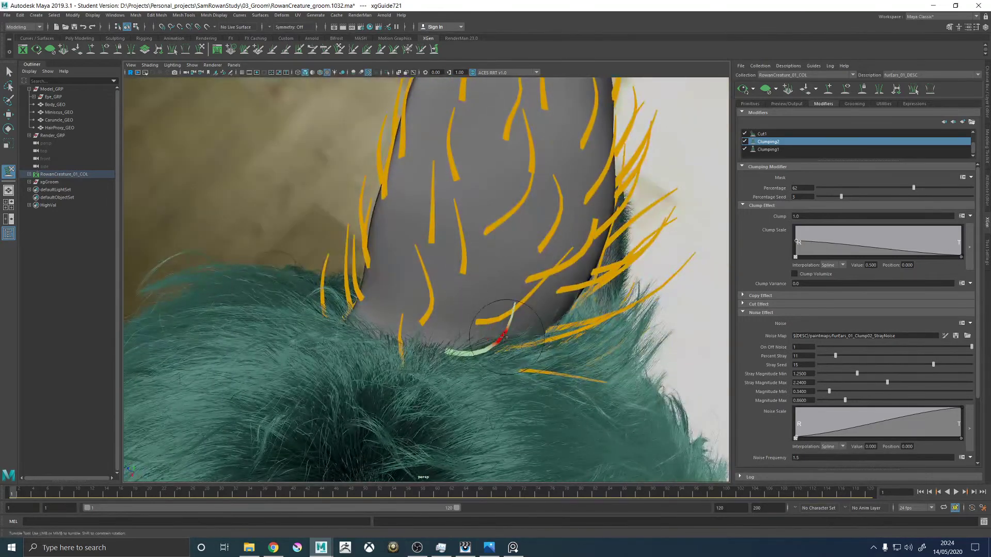
alt+drag(545, 327, 472, 310)
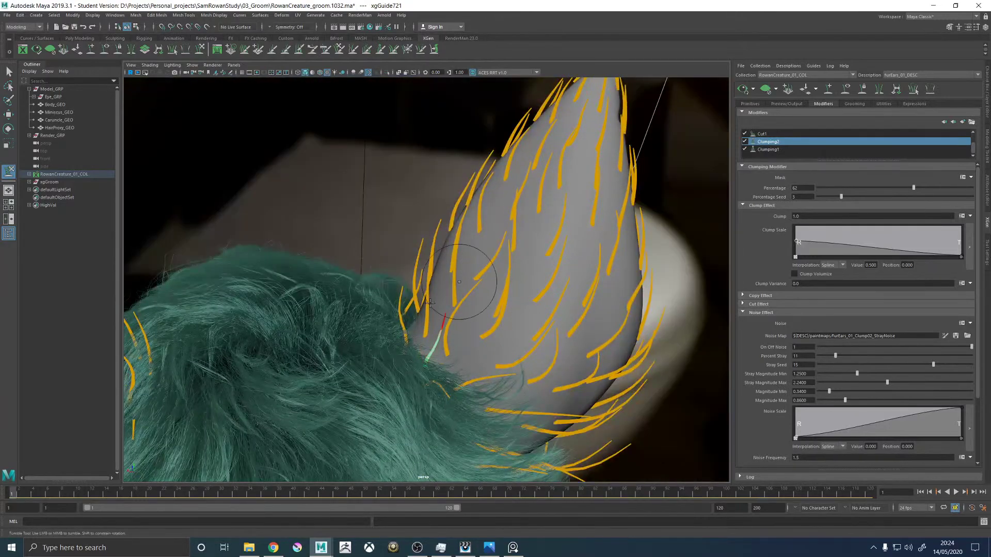
alt+drag(491, 305, 473, 265)
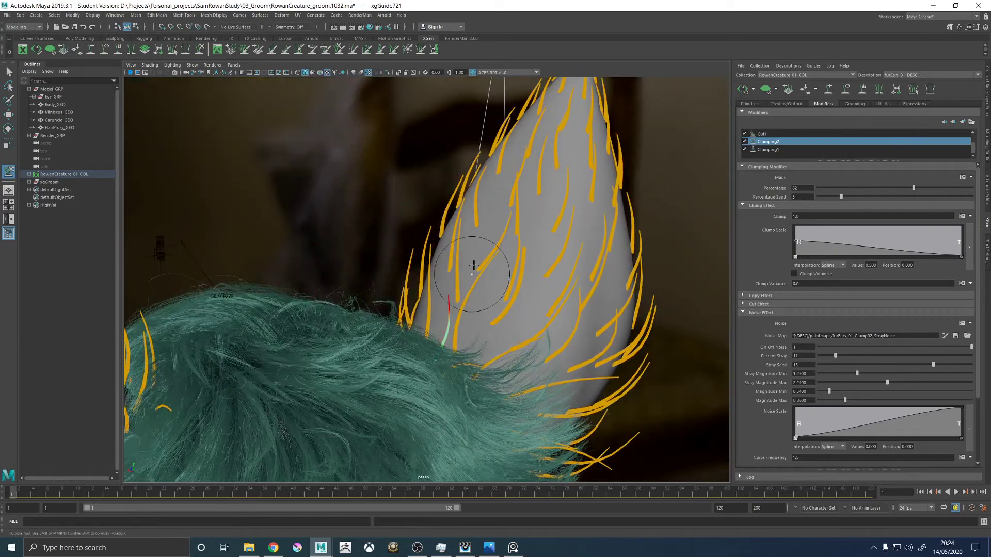
alt+drag(456, 326, 501, 324)
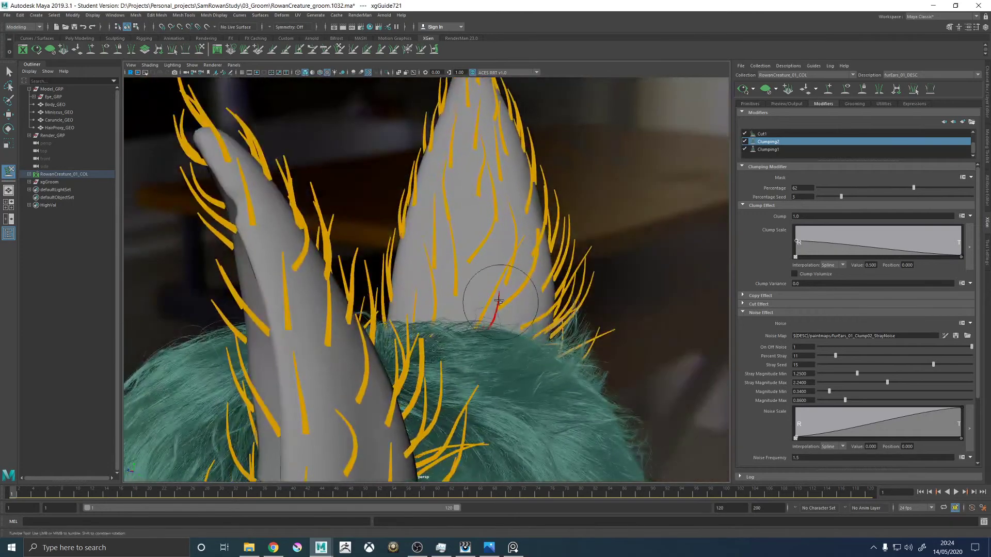
alt+drag(498, 285, 475, 260)
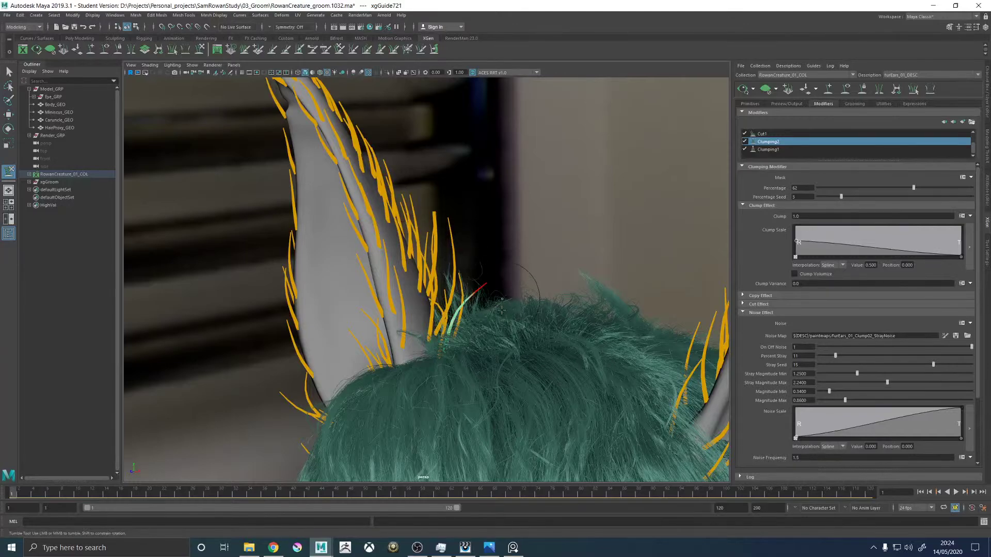
Deselect the sculpted guide behind the ear and add a new guide at the inner ear base, just below the ear opening.
alt+drag(501, 310, 505, 296)
alt+drag(428, 254, 501, 291)
mouse_move(432, 222)
alt+mouse_down()
mouse_move(445, 297)
mouse_move(509, 276)
alt+mouse_up()
key(w)
click(521, 222)
alt+drag(521, 223, 504, 189)
alt+right_drag(504, 189, 484, 267)
alt+drag(485, 280, 444, 365)
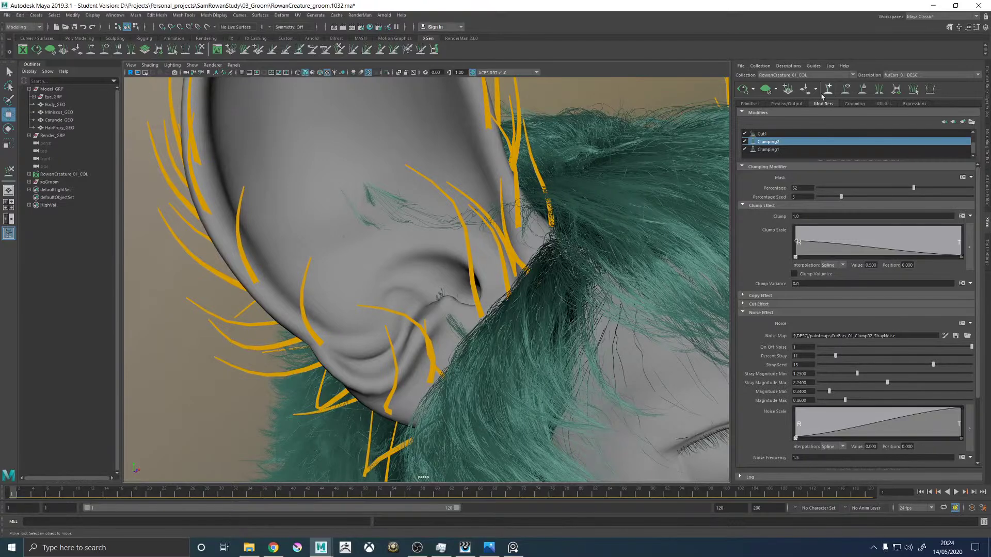
alt+drag(433, 310, 442, 320)
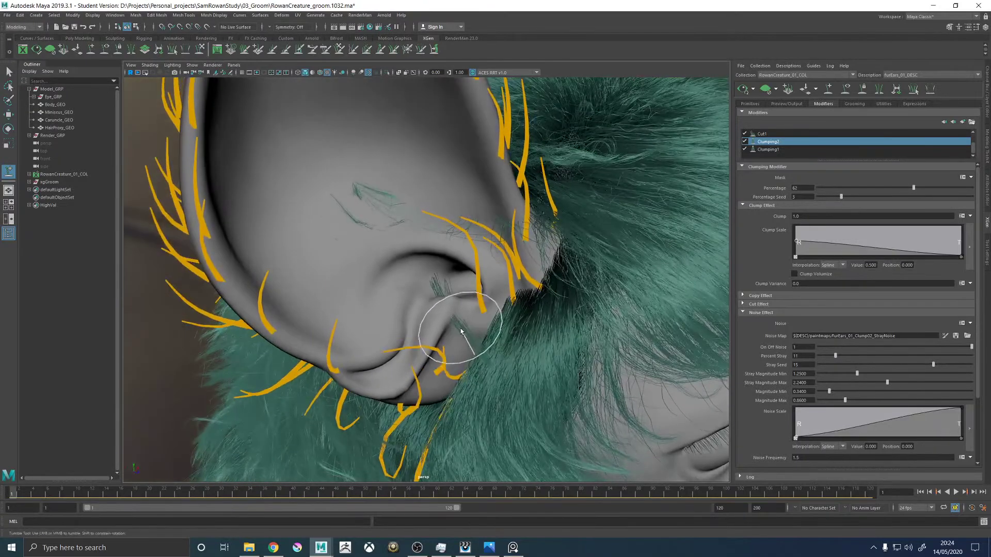
click(485, 342)
alt+drag(485, 342, 387, 243)
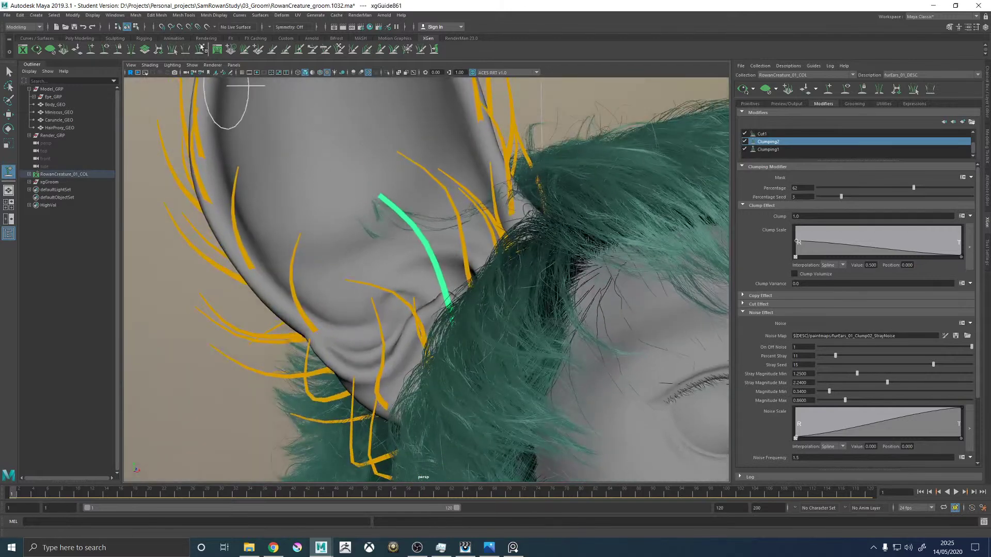
Sculpt the new guide's tip upward over the ear opening to run alongside its neighbours, and deselect it.
mouse_move(398, 199)
mouse_down()
mouse_move(473, 219)
mouse_move(458, 229)
mouse_move(528, 227)
mouse_move(467, 236)
mouse_move(450, 219)
mouse_move(445, 268)
mouse_up()
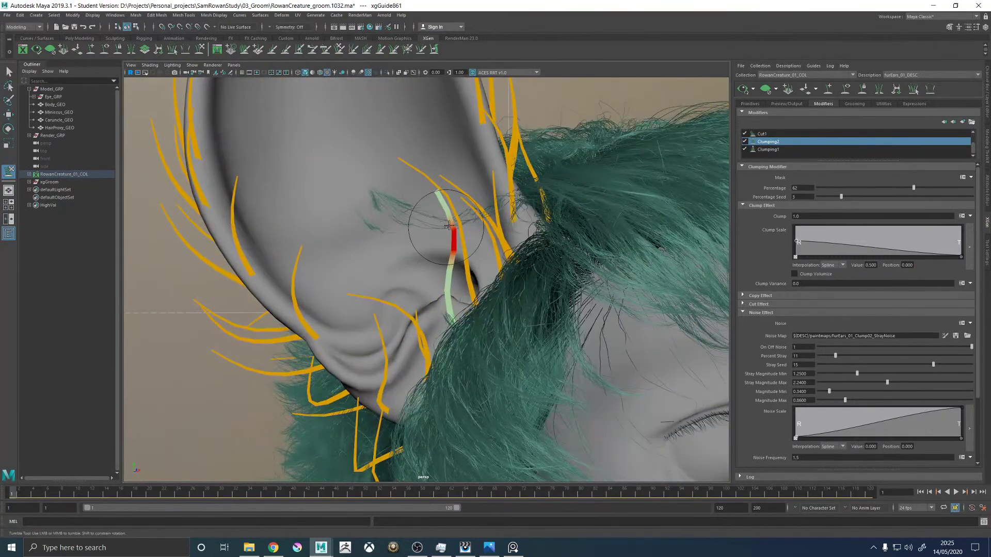
mouse_move(457, 228)
alt+mouse_down()
mouse_move(442, 230)
mouse_move(456, 238)
alt+mouse_up()
alt+right_drag(482, 253, 445, 261)
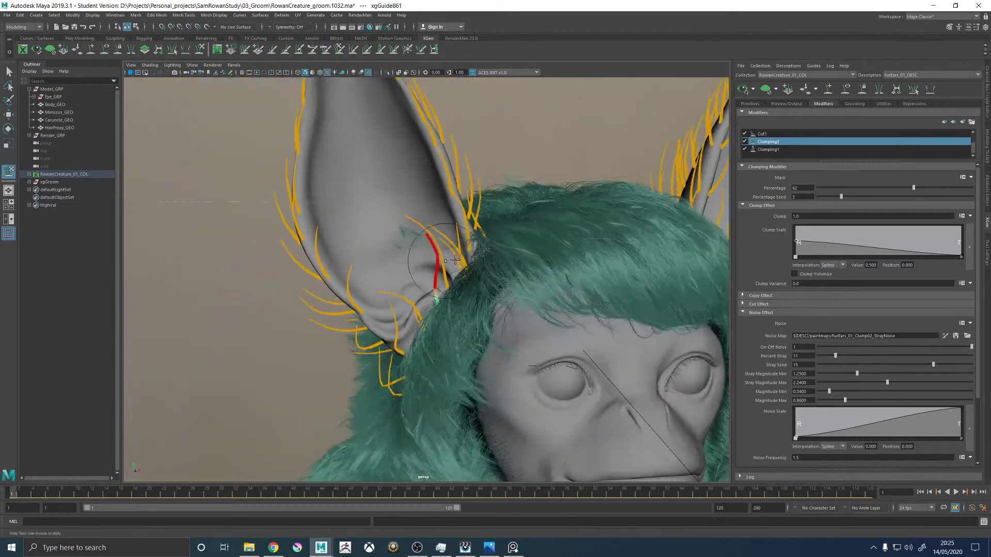
alt+drag(455, 259, 493, 227)
key(w)
click(531, 156)
Examine the inner ear base guides from the front and side, comparing them with the blue creature painting.
mouse_move(531, 156)
alt+mouse_down()
mouse_move(504, 184)
mouse_move(508, 227)
alt+mouse_up()
alt+right_drag(516, 238, 566, 259)
alt+drag(567, 259, 426, 378)
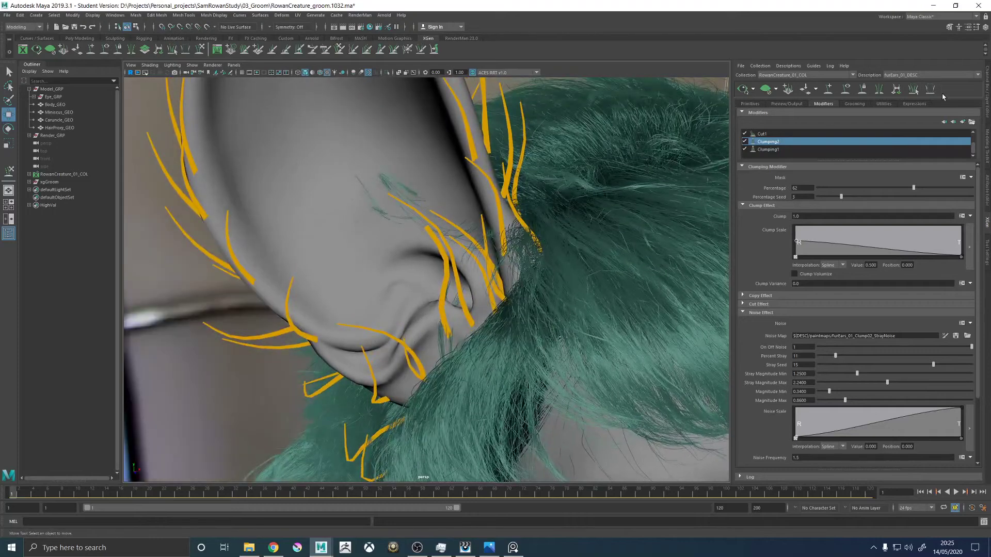
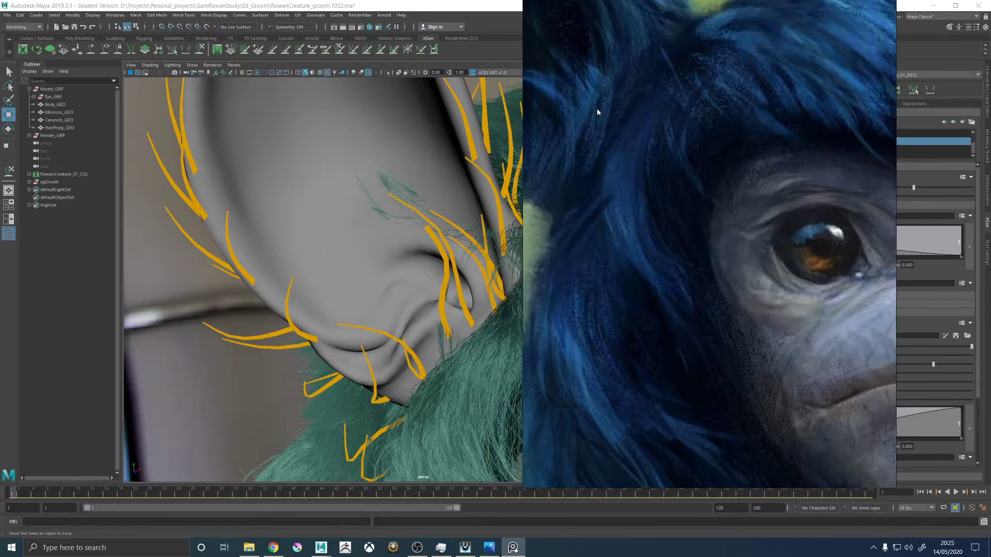
scroll(369, 225, down, 5)
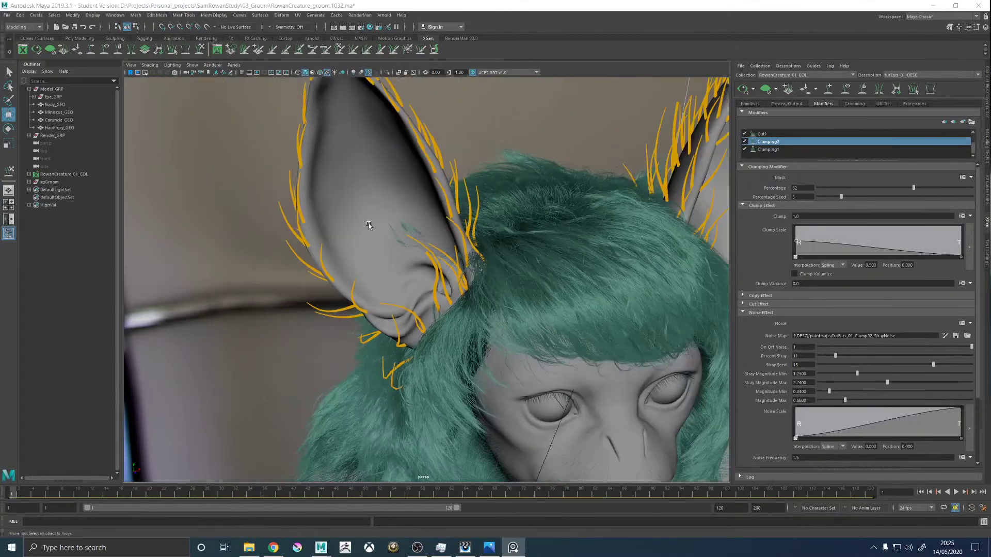
alt+drag(369, 281, 459, 307)
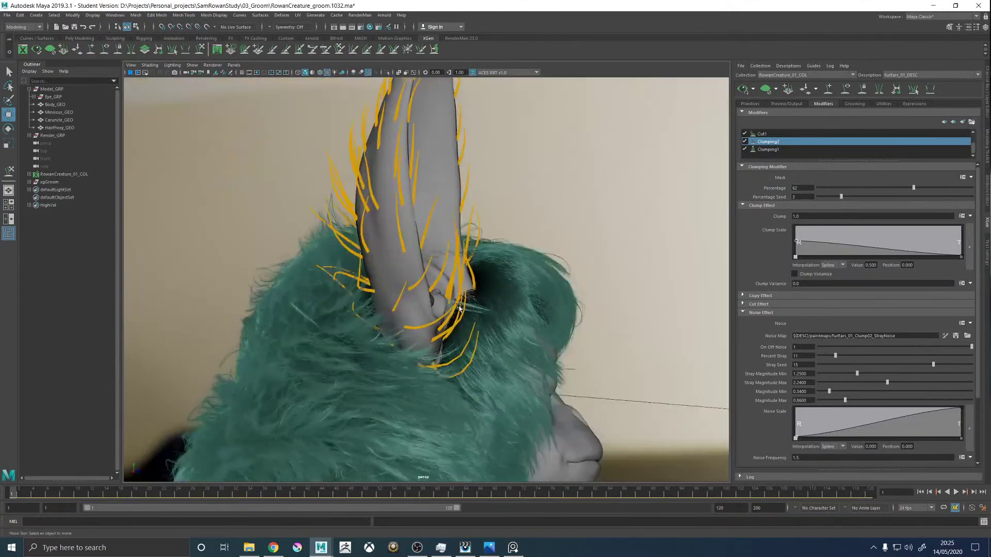
scroll(468, 243, up, 5)
alt+drag(467, 243, 427, 287)
scroll(539, 286, down, 6)
scroll(427, 288, up, 4)
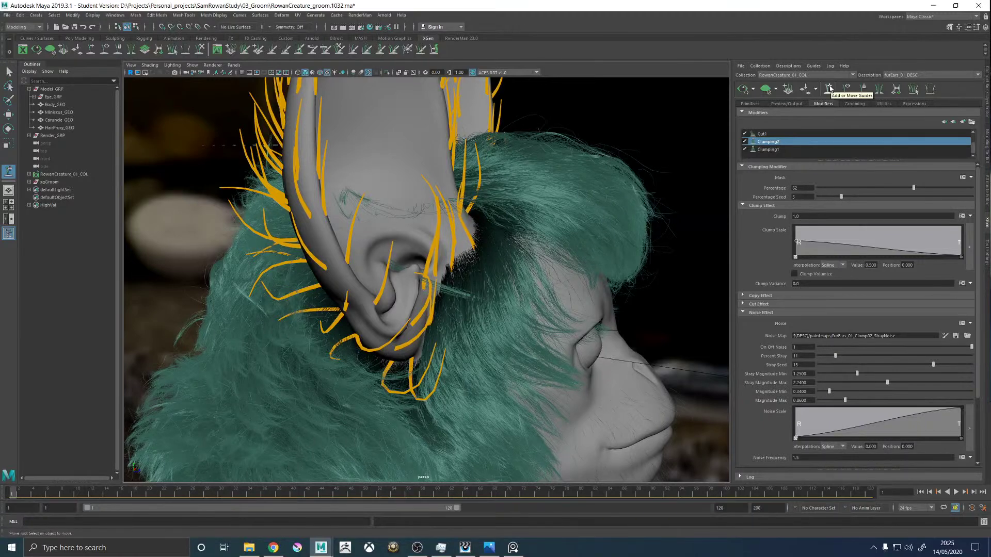
Select the short guide xgGuide241 at the lower inner ear base by the hairline and sculpt it along the ear.
mouse_move(455, 261)
alt+mouse_down()
mouse_move(482, 247)
mouse_move(431, 287)
mouse_move(436, 333)
mouse_move(457, 304)
mouse_move(436, 289)
mouse_move(439, 310)
mouse_move(433, 295)
mouse_move(453, 307)
mouse_move(432, 289)
mouse_move(489, 308)
mouse_move(449, 295)
mouse_move(438, 302)
mouse_move(446, 304)
mouse_move(432, 269)
mouse_move(437, 300)
mouse_move(467, 291)
alt+mouse_up()
click(437, 303)
key(y)
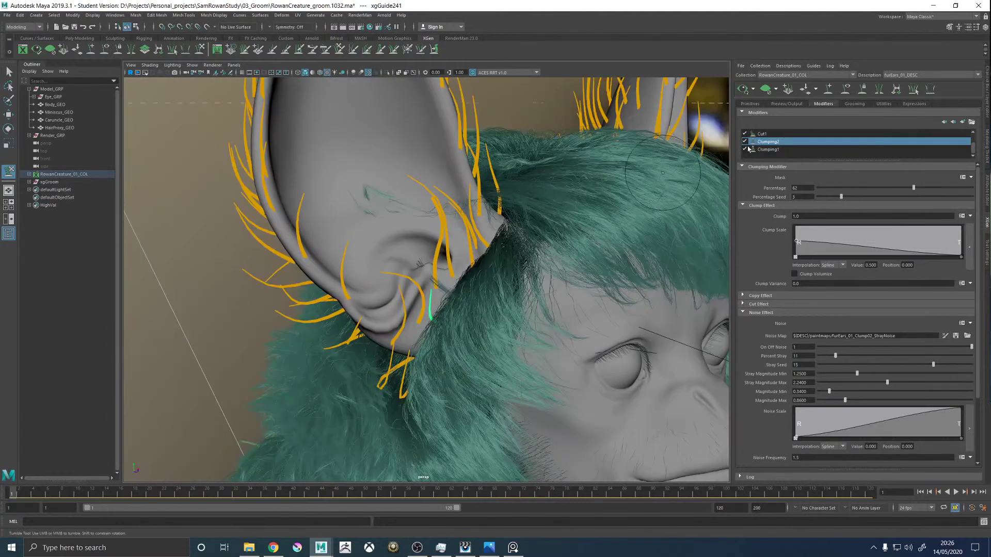
mouse_move(585, 210)
alt+mouse_down()
mouse_move(404, 309)
mouse_move(420, 292)
mouse_move(423, 330)
mouse_move(444, 333)
alt+mouse_up()
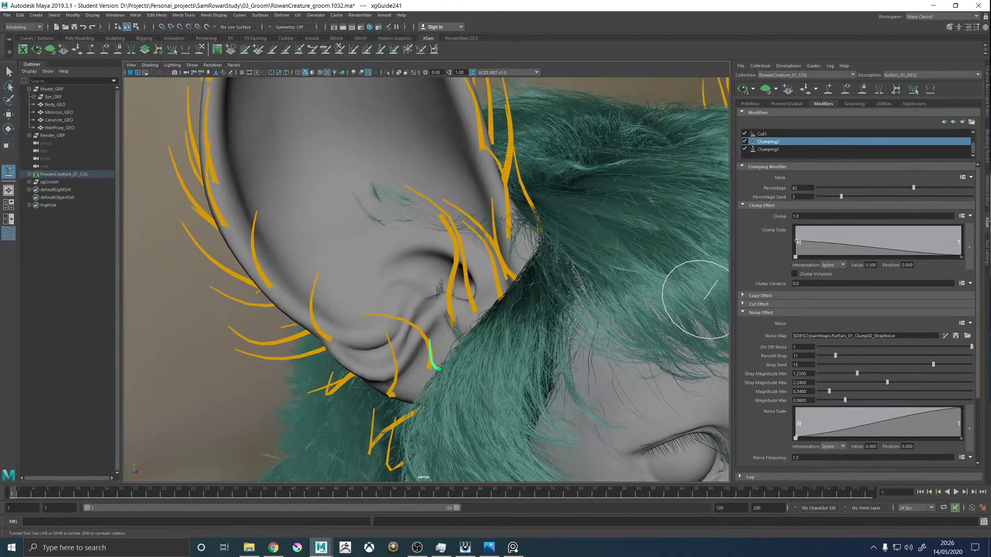
Add a new guide just above xgGuide241 at the inner ear base and scale it, checking the blue creature painting for fur length.
key(alt+Tab)
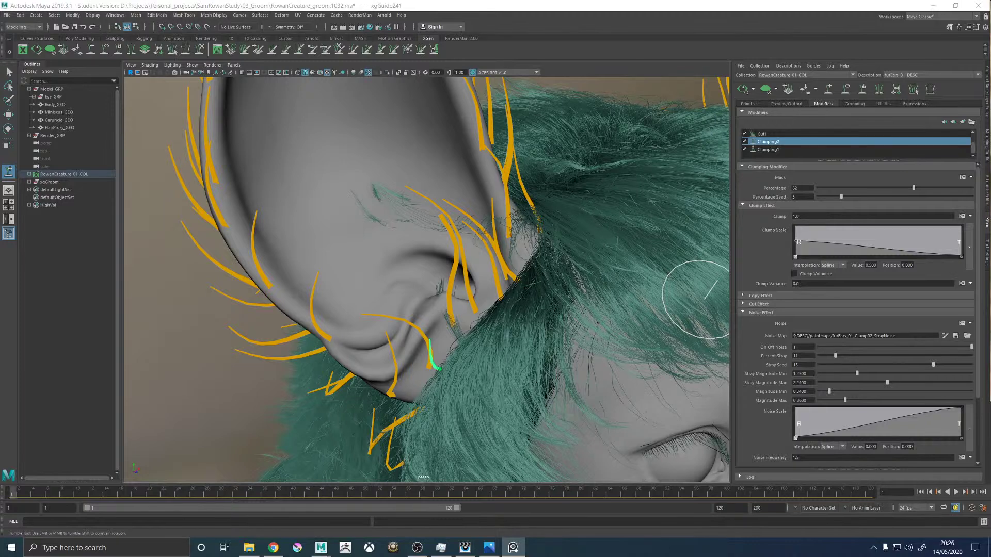
mouse_move(438, 289)
alt+mouse_down()
mouse_move(446, 330)
mouse_move(393, 268)
mouse_move(321, 221)
alt+mouse_up()
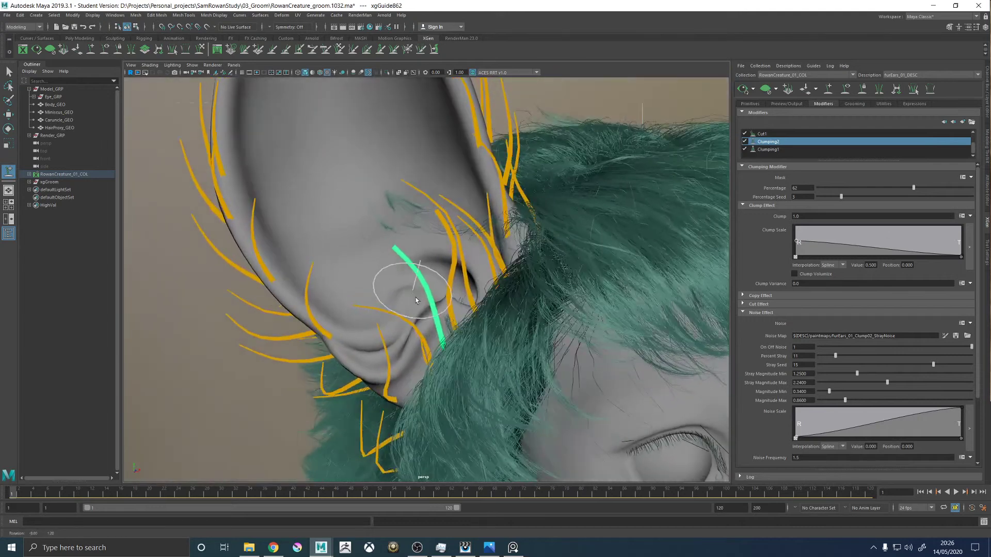
key(r)
mouse_move(429, 315)
alt+mouse_down()
mouse_move(450, 321)
mouse_move(437, 347)
mouse_move(398, 356)
alt+mouse_up()
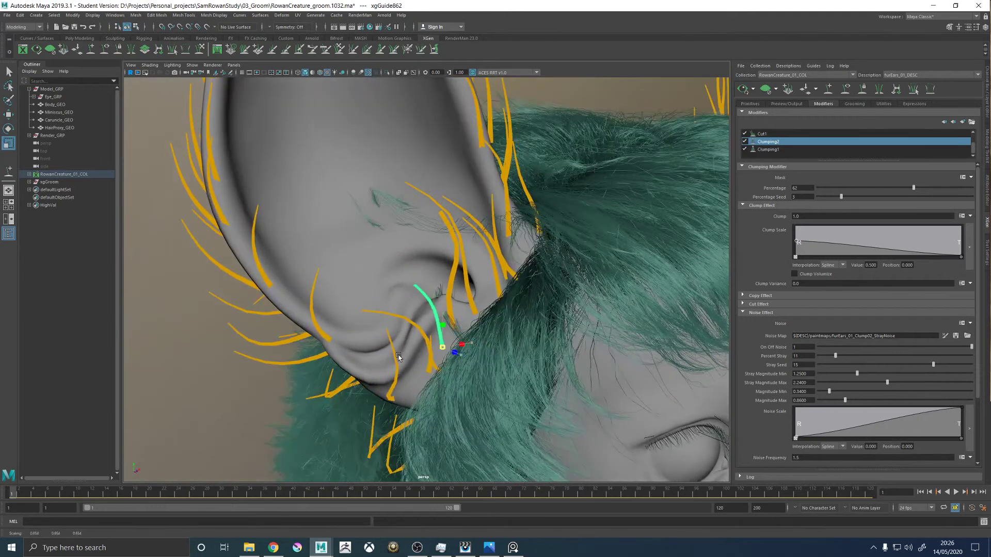
alt+drag(472, 301, 420, 290)
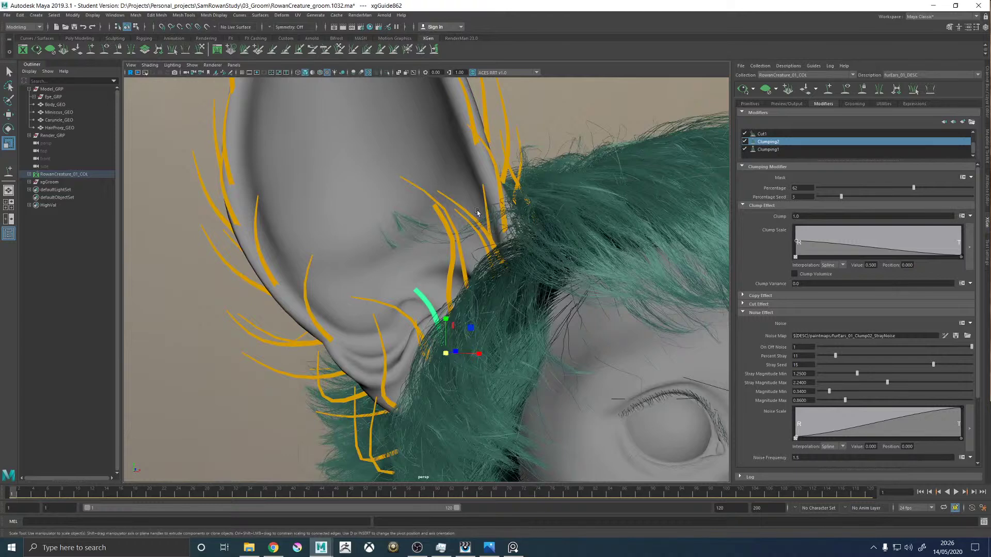
right_drag(990, 99, 830, 244)
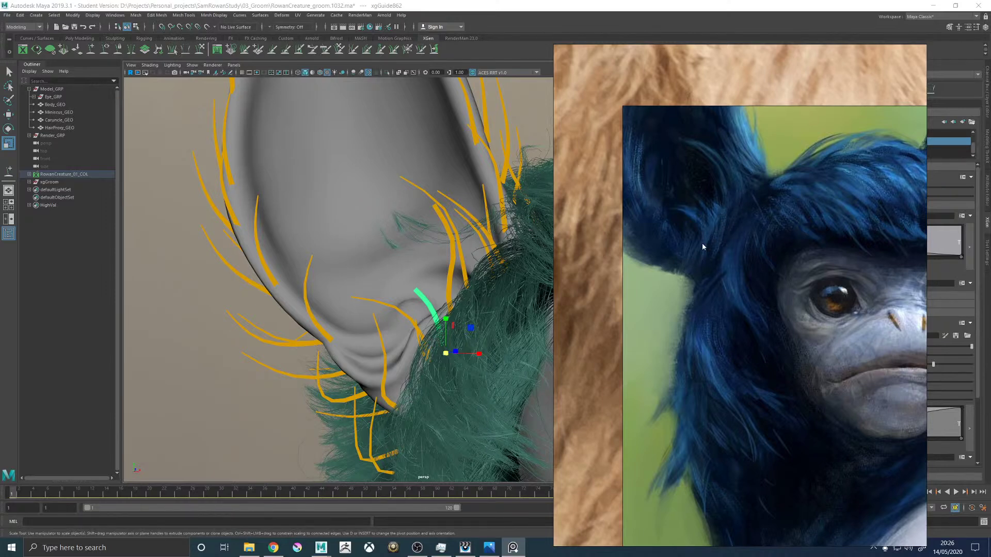
right_drag(714, 185, 990, 189)
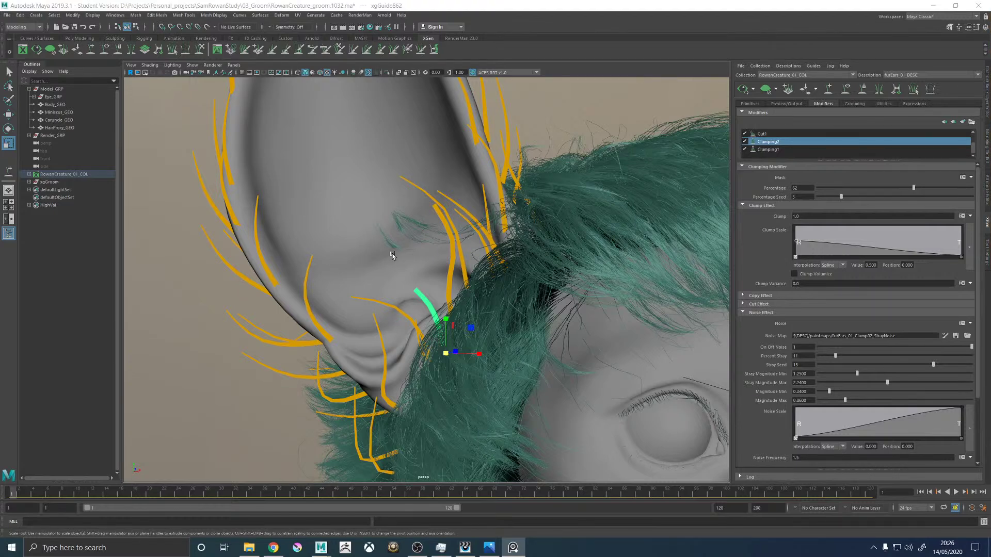
drag(444, 355, 491, 354)
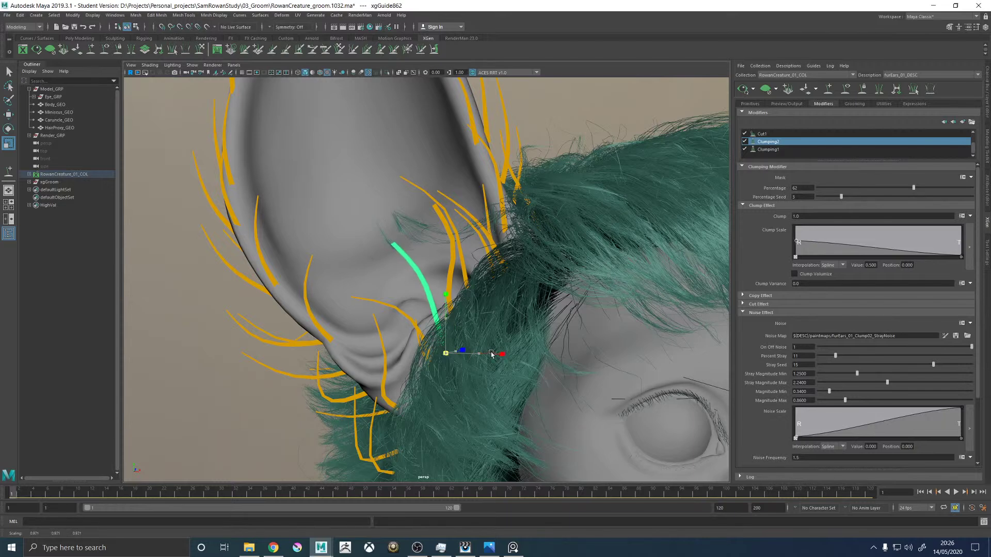
Sculpt the new guide above xgGuide241 so it leaves the hairline cleanly and its tip leans into the ear.
click(199, 50)
alt+drag(410, 330, 439, 316)
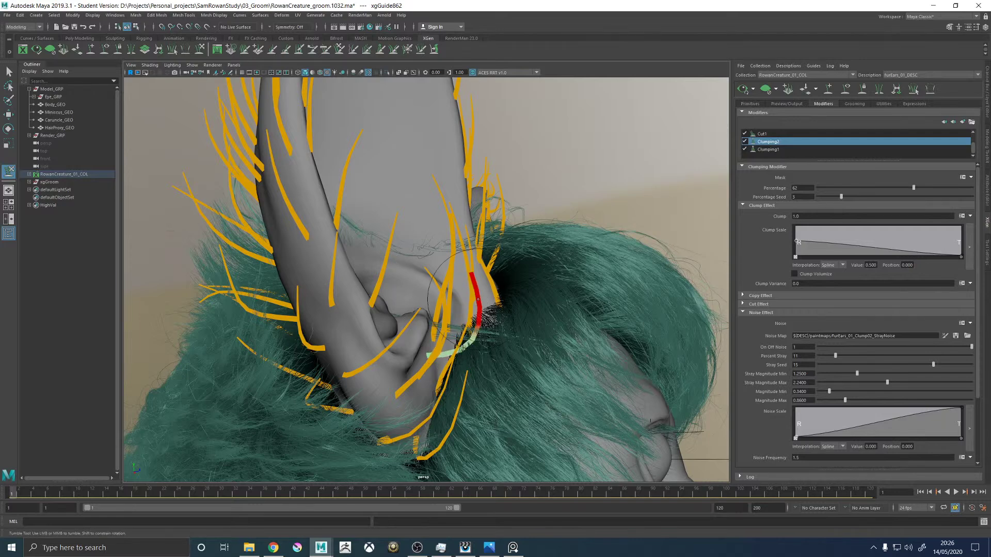
mouse_move(443, 291)
alt+mouse_down()
mouse_move(403, 339)
mouse_move(431, 343)
mouse_move(421, 330)
alt+mouse_up()
alt+drag(421, 381, 439, 368)
drag(433, 333, 447, 321)
alt+drag(450, 361, 439, 395)
mouse_move(438, 335)
mouse_down()
mouse_move(457, 322)
mouse_move(430, 329)
mouse_move(424, 291)
mouse_move(475, 288)
mouse_move(516, 310)
mouse_up()
alt+drag(501, 371, 484, 344)
mouse_move(501, 309)
alt+mouse_down()
mouse_move(557, 294)
mouse_move(479, 305)
alt+mouse_up()
drag(405, 274, 410, 252)
Scale the sculpted guide above xgGuide241 down to a shorter length and check it against the surrounding guides.
key(r)
alt+drag(443, 343, 408, 358)
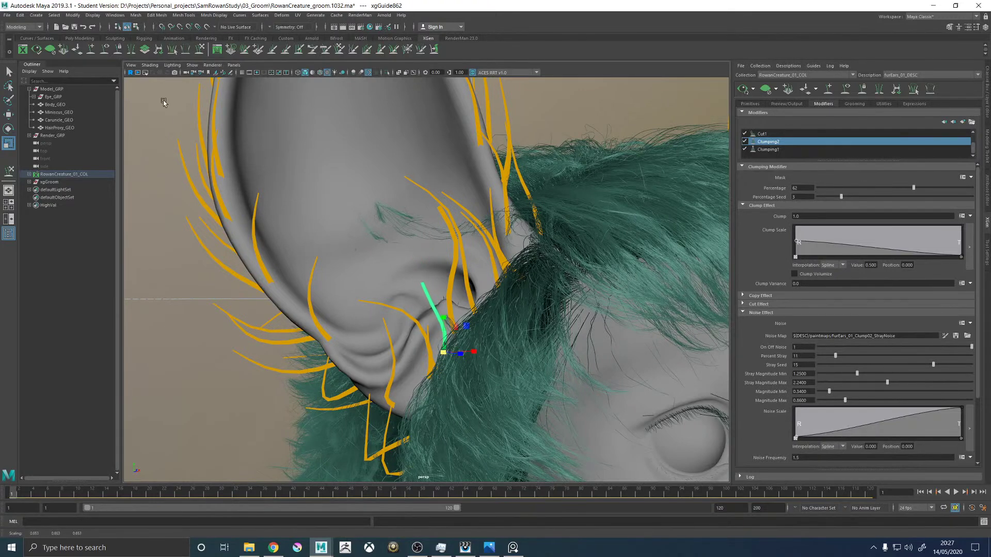
alt+drag(464, 222, 480, 228)
alt+drag(403, 230, 460, 280)
alt+right_drag(460, 281, 696, 120)
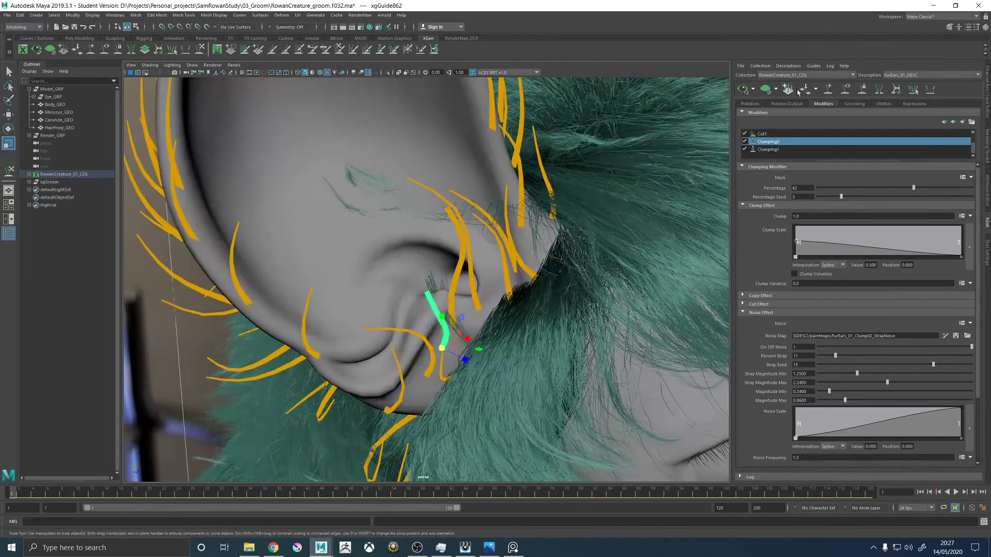
alt+drag(427, 255, 400, 145)
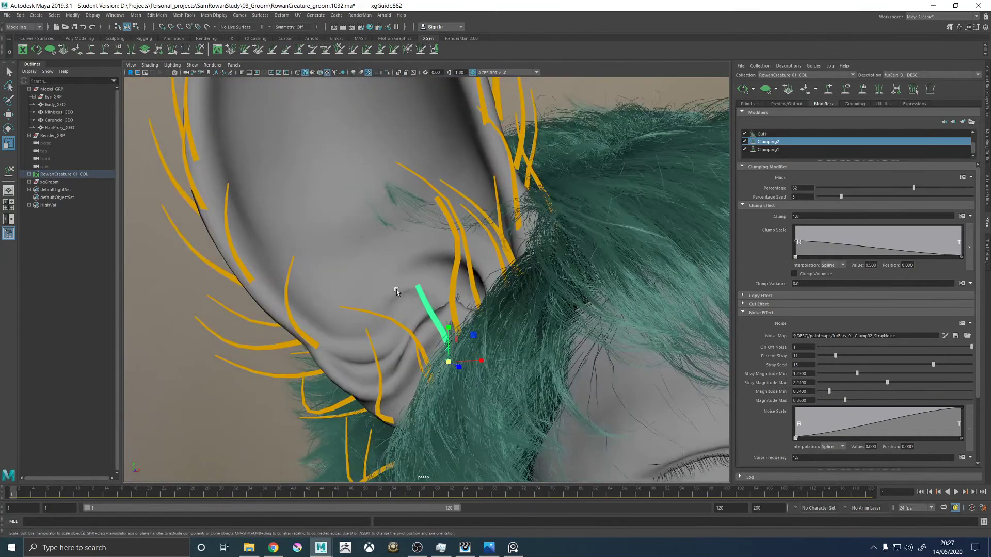
alt+drag(450, 285, 403, 227)
alt+right_drag(402, 227, 753, 119)
Add another guide at the inner ear base by the hairline and sculpt neighbouring guide xgGuide861 up along the ear.
click(828, 88)
mouse_move(681, 150)
alt+mouse_down()
mouse_move(453, 284)
mouse_move(481, 325)
mouse_move(210, 61)
alt+mouse_up()
click(495, 338)
click(456, 227)
alt+drag(457, 227, 436, 223)
mouse_move(488, 266)
mouse_down()
mouse_move(474, 216)
mouse_move(456, 302)
mouse_move(443, 288)
mouse_move(478, 313)
mouse_move(457, 304)
mouse_up()
key(w)
key(y)
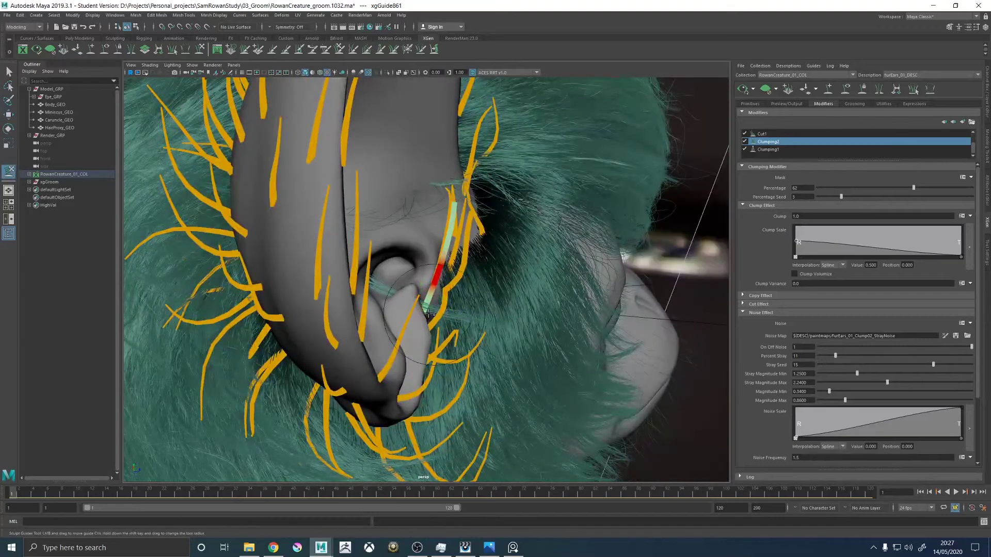
Add a guide in the gap between the inner ear base guides, scale it down and sculpt its tip inward.
mouse_move(476, 315)
alt+mouse_down()
mouse_move(609, 217)
mouse_move(504, 321)
mouse_move(431, 268)
alt+mouse_up()
key(r)
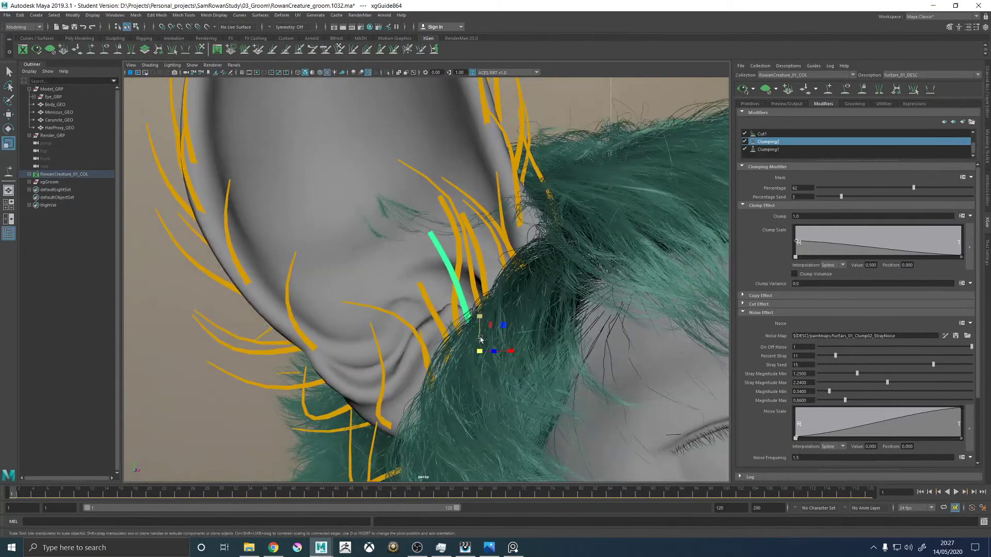
drag(480, 354, 466, 357)
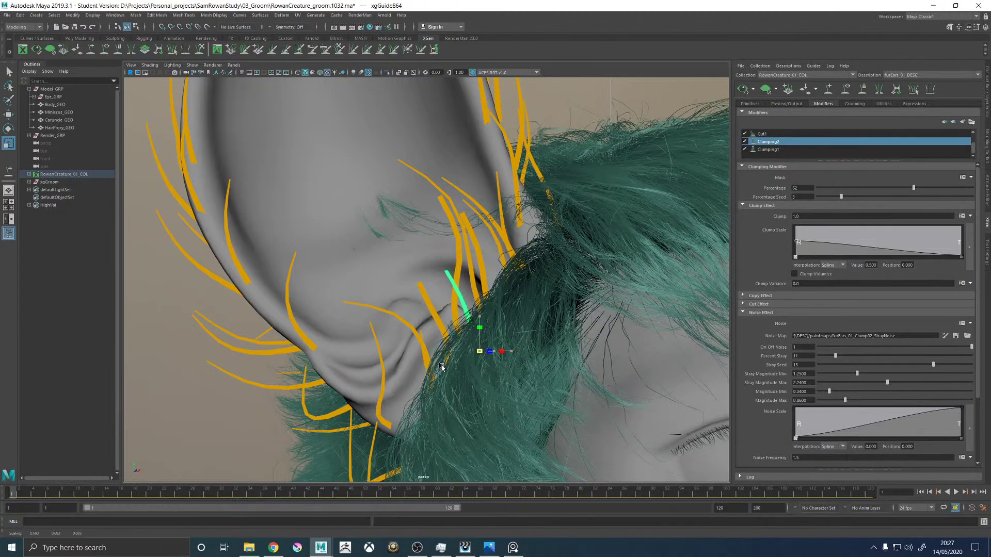
click(199, 49)
alt+drag(446, 295, 354, 272)
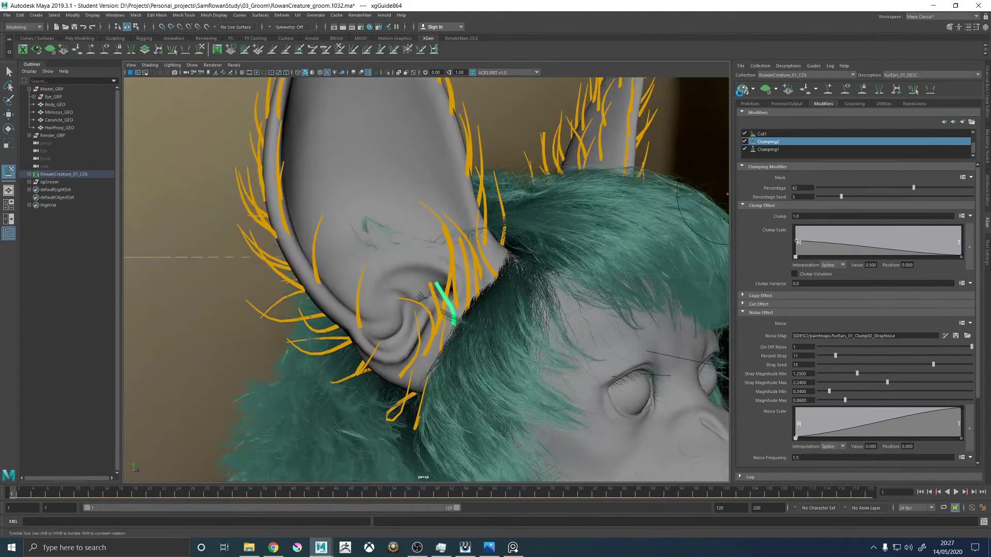
Update the XGen fur preview on the ears and hide the guides.
click(742, 89)
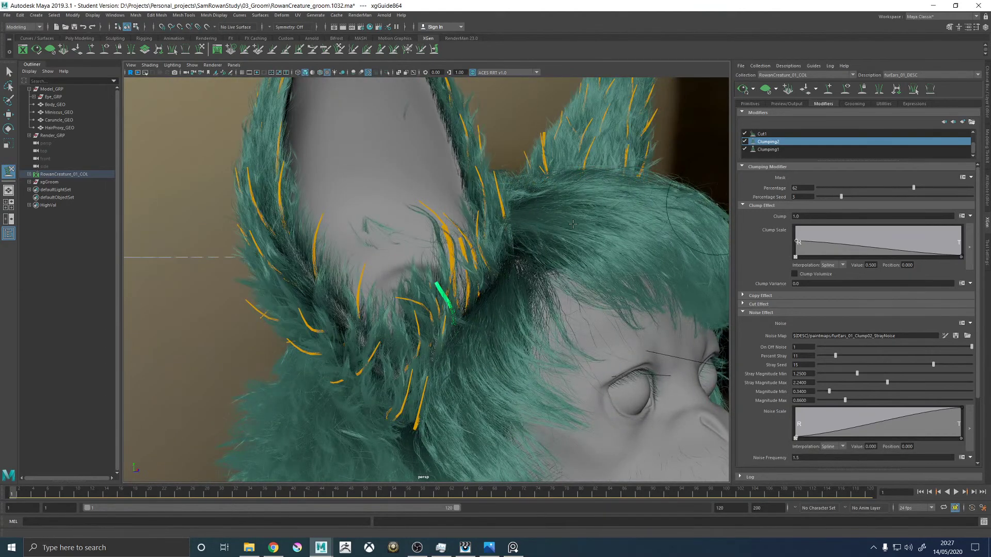
alt+middle_drag(436, 282, 457, 258)
alt+right_drag(457, 258, 360, 289)
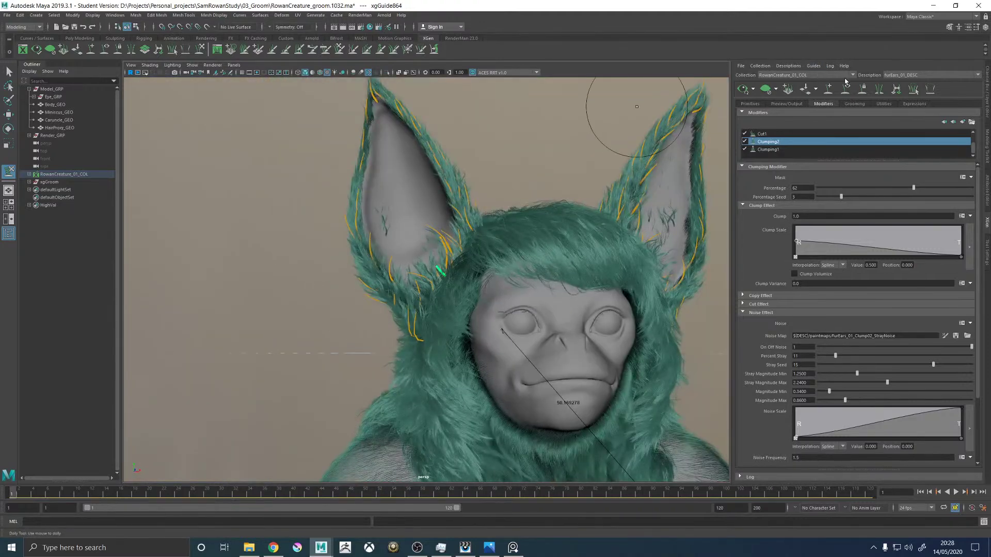
key(w)
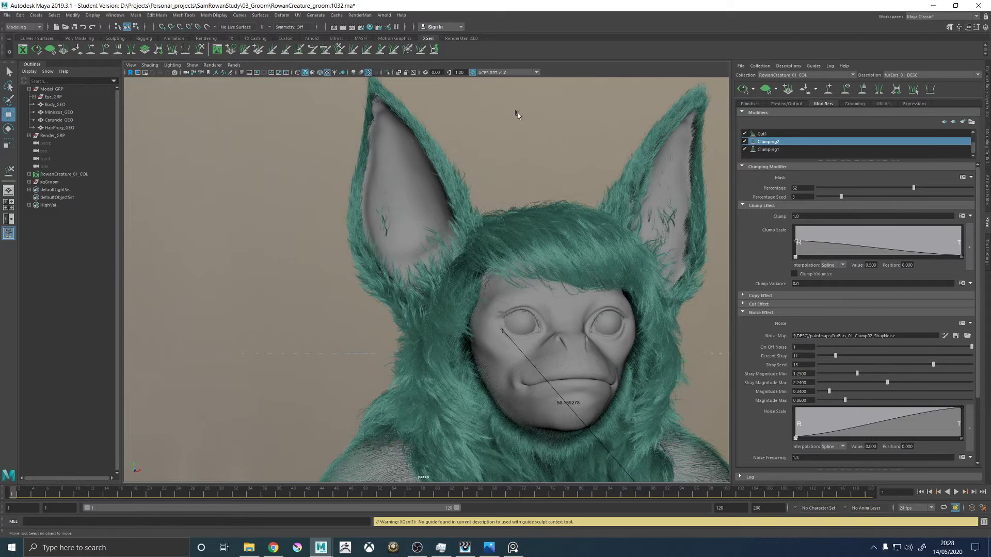
Examine the previewed ear fur from the front and three-quarter views, focusing on the inner ear base.
scroll(517, 114, down, 3)
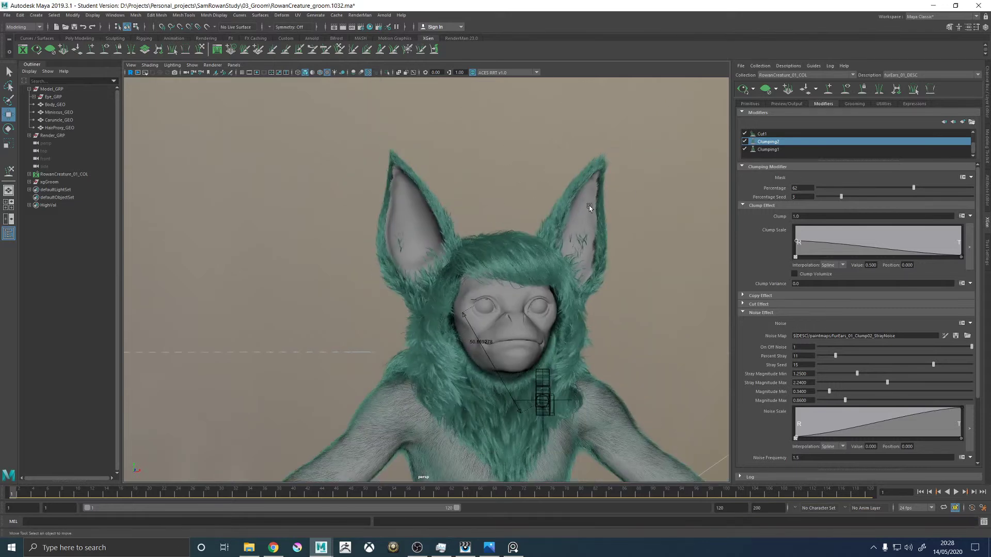
mouse_move(507, 224)
alt+mouse_down()
mouse_move(532, 225)
mouse_move(488, 221)
mouse_move(525, 223)
mouse_move(507, 228)
mouse_move(513, 206)
mouse_move(513, 221)
alt+mouse_up()
scroll(513, 221, up, 2)
right_drag(990, 165, 990, 201)
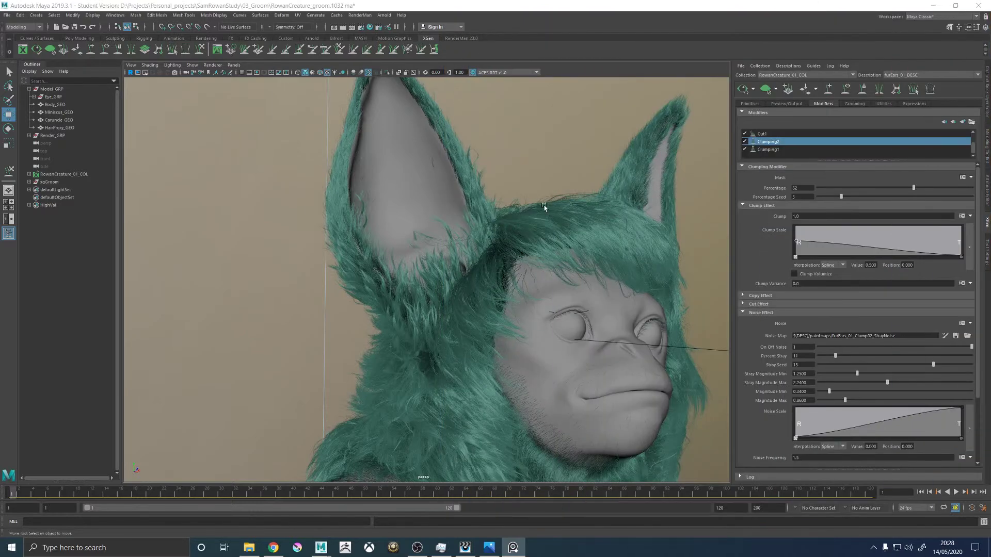
scroll(493, 253, up, 6)
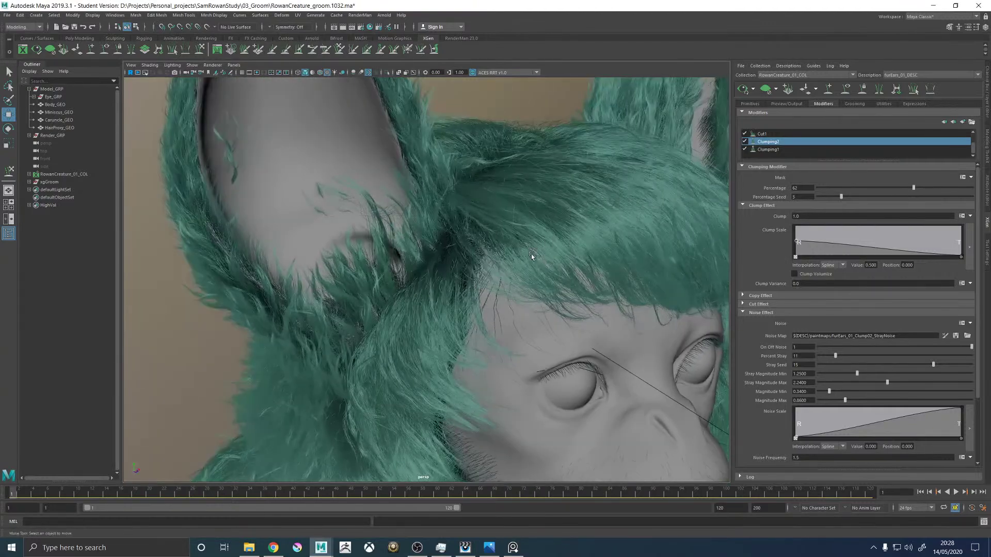
alt+drag(531, 253, 500, 252)
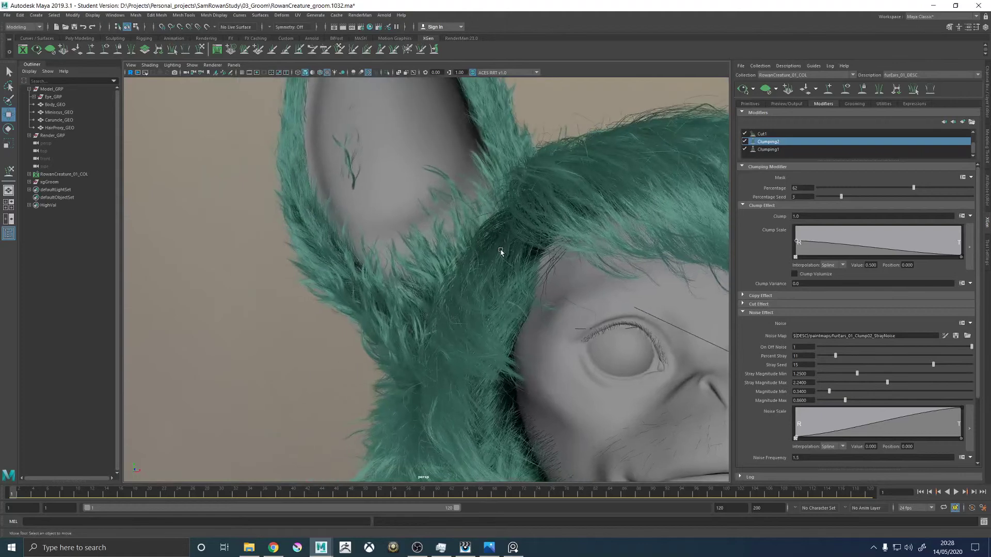
Show the ear guides, clear the fur preview on the ears, and prepare to add guides at the inner ear base.
click(846, 89)
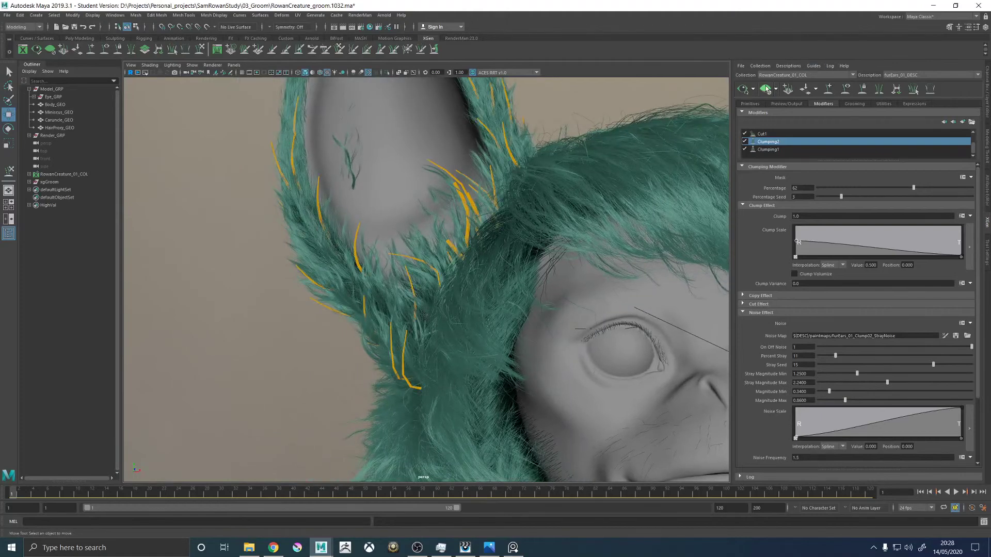
click(765, 89)
alt+drag(435, 221, 495, 237)
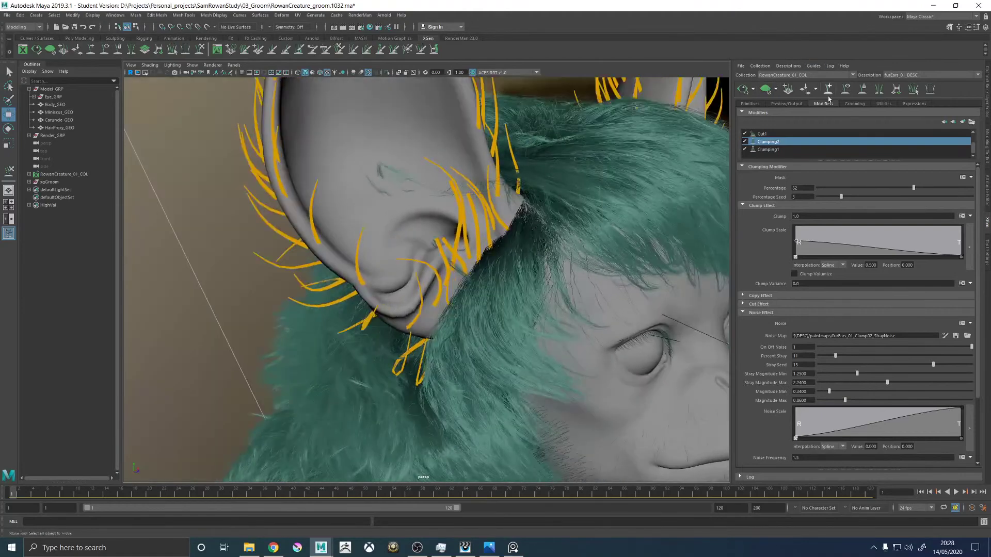
click(847, 90)
alt+drag(467, 288, 397, 299)
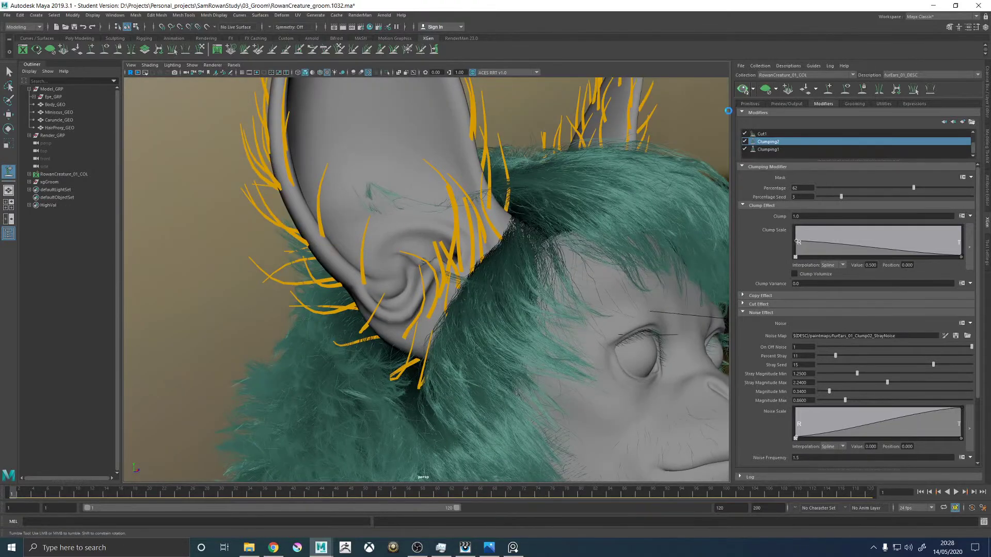
Update the ear fur preview and examine the fur coverage at the inner ear base with the guides hidden.
alt+drag(365, 195, 408, 242)
alt+right_drag(408, 243, 676, 79)
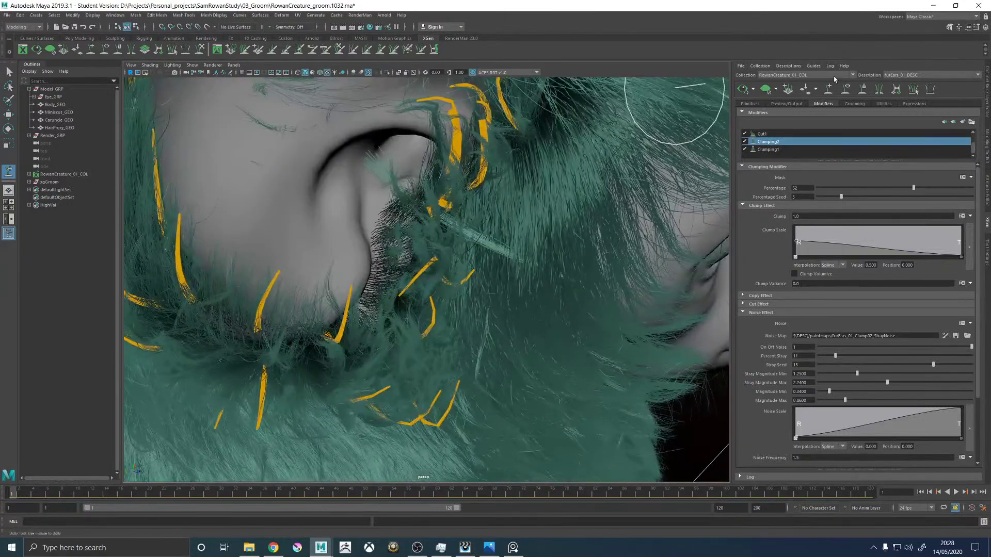
click(846, 91)
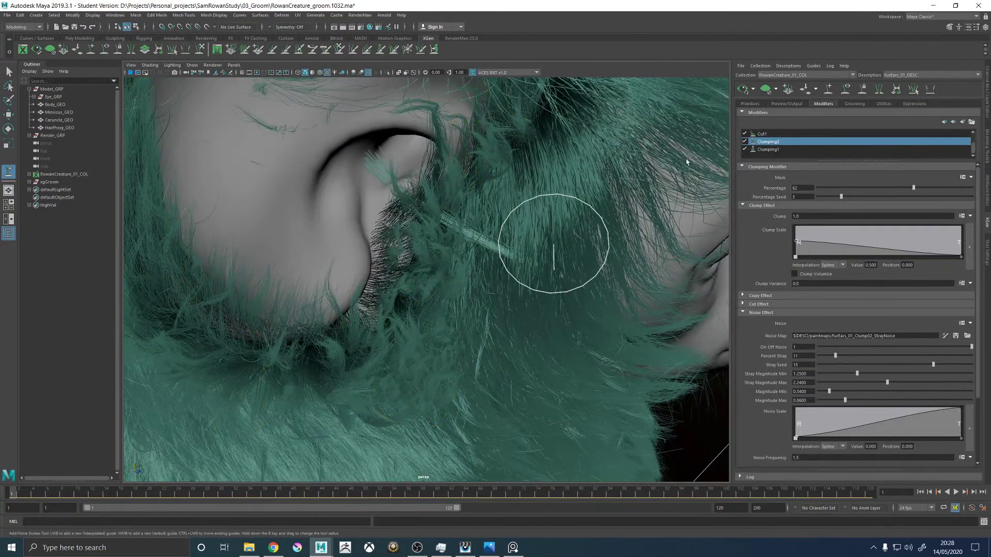
click(843, 90)
Clear the ear fur preview and add three guides along the inner ear base, from the outer rim towards the hairline.
click(768, 90)
alt+drag(516, 215, 405, 276)
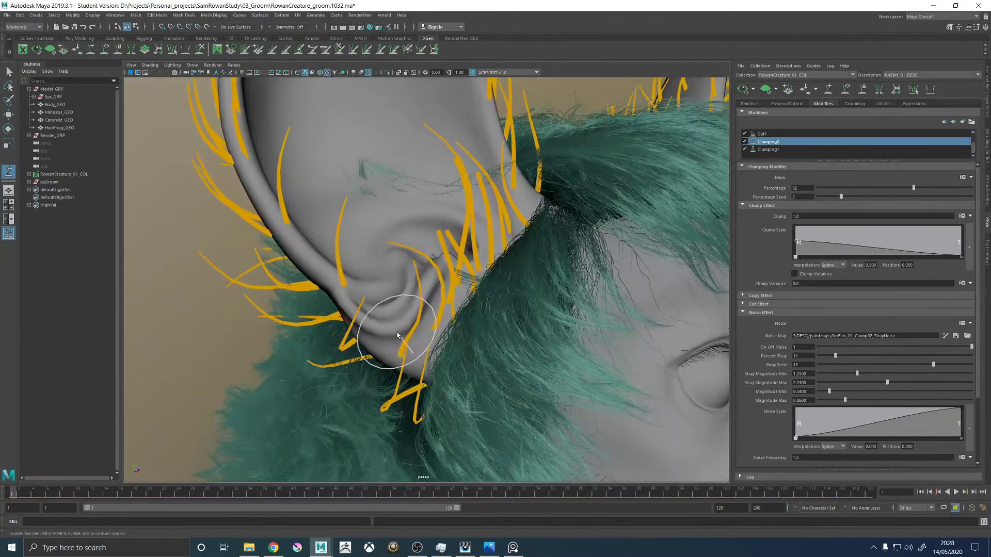
alt+drag(402, 327, 375, 325)
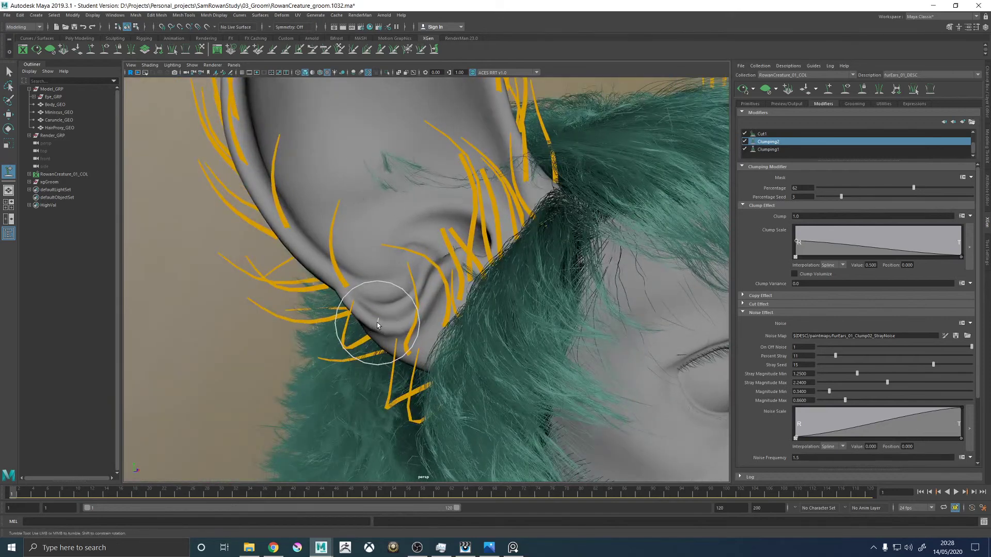
click(356, 303)
mouse_move(362, 305)
alt+mouse_down()
mouse_move(410, 314)
mouse_move(413, 325)
mouse_move(430, 305)
alt+mouse_up()
click(424, 294)
click(441, 258)
Clear the guide selection and save the scene, accepting the student version notice.
alt+right_drag(443, 260, 246, 314)
key(w)
click(268, 330)
key(ctrl+s)
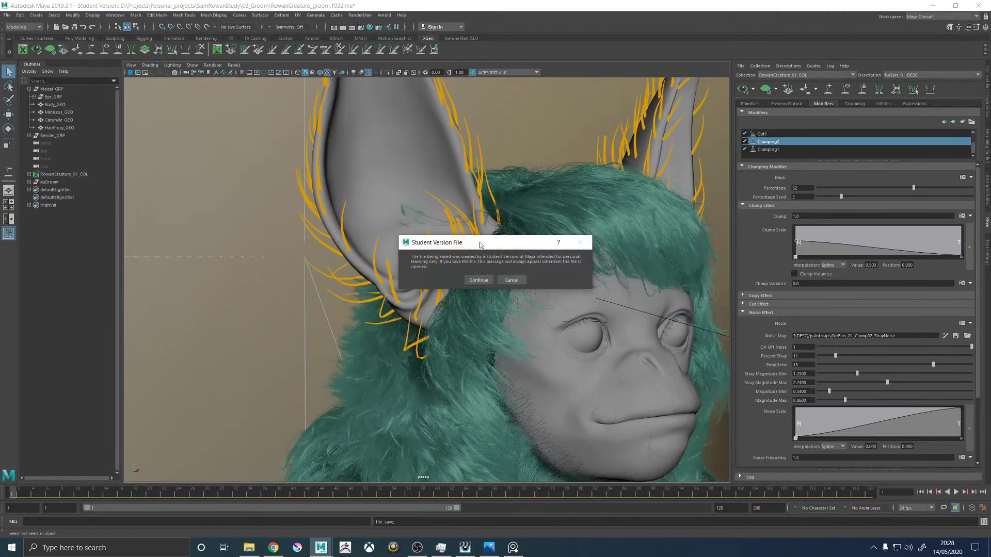
click(473, 275)
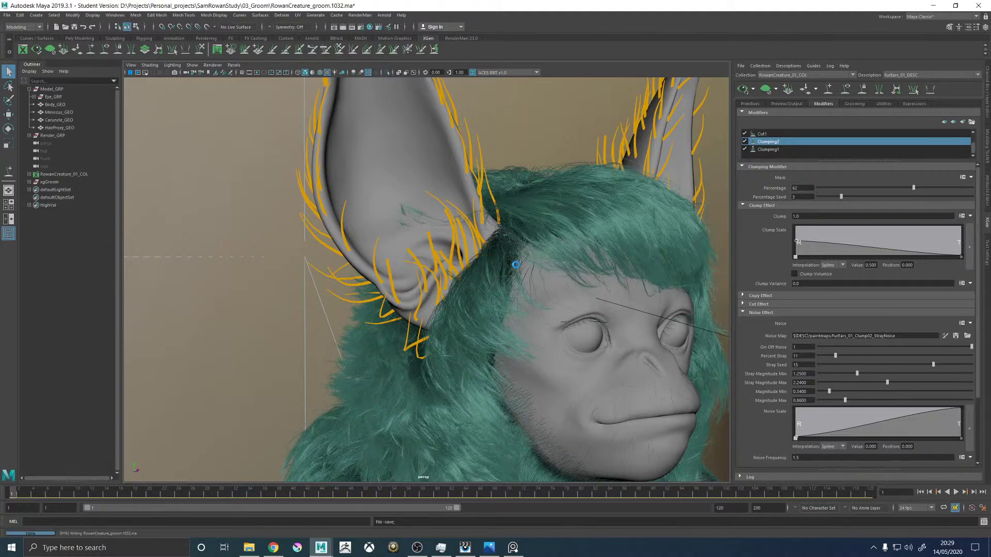
Start 3D painting the furEars_01_Density mask with a solid brush and stylus pressure turned off.
click(751, 104)
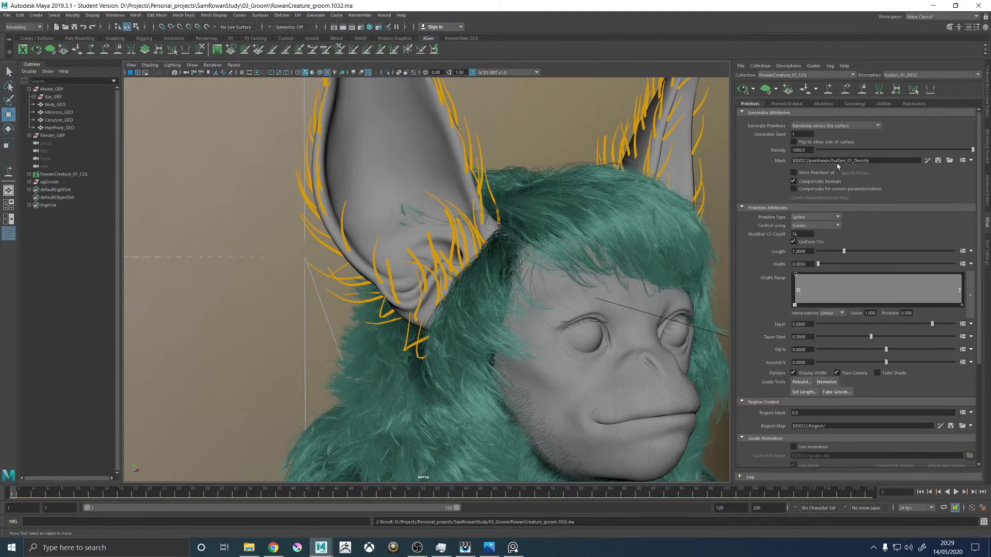
click(926, 160)
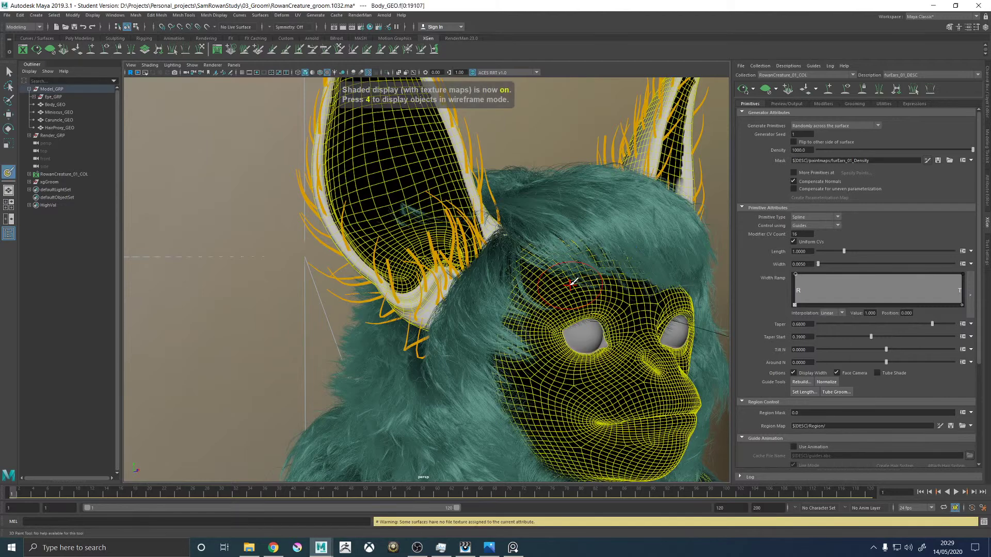
scroll(462, 266, up, 5)
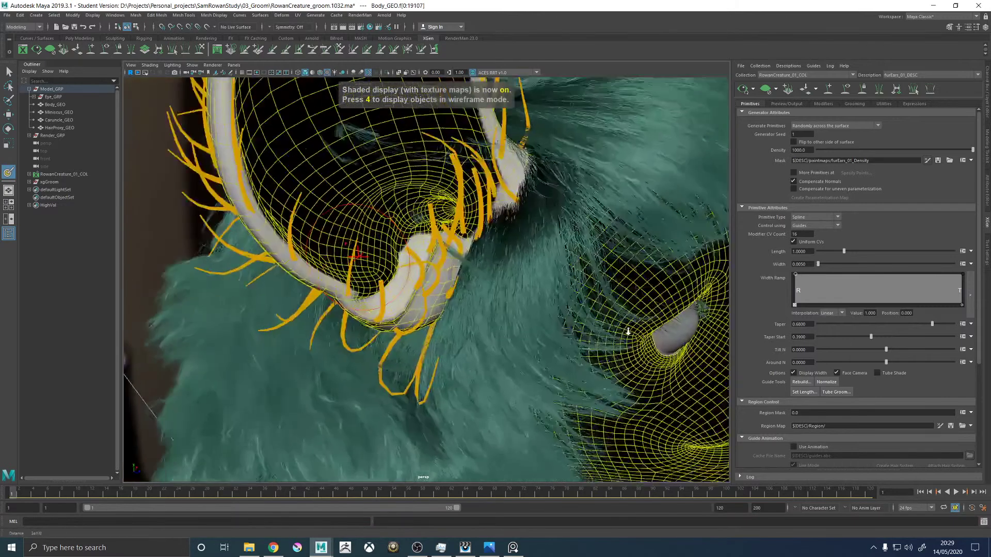
click(986, 250)
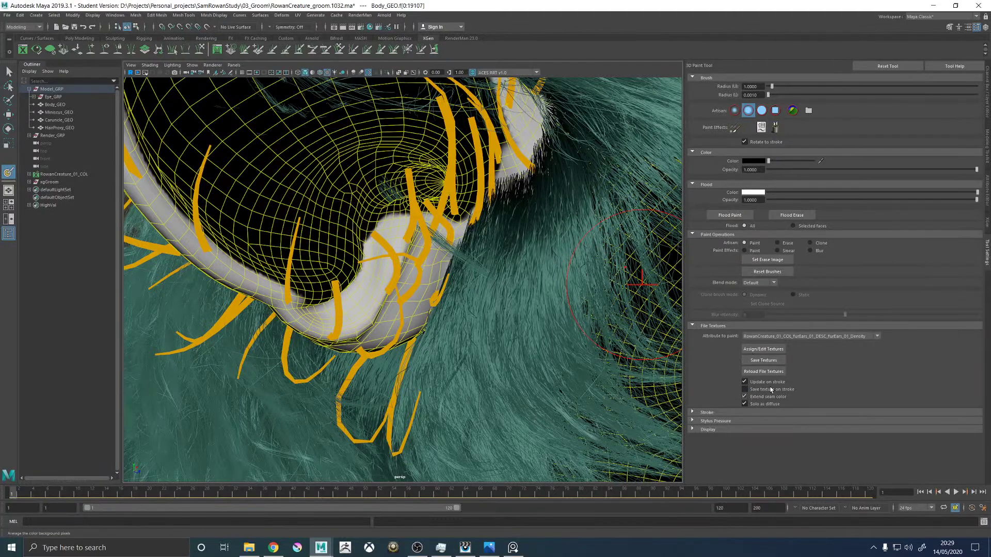
click(715, 421)
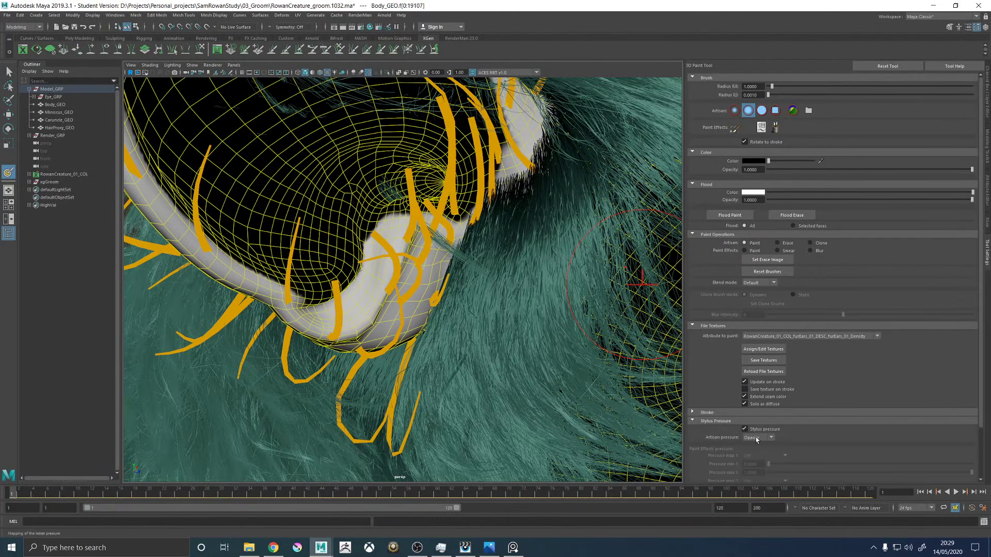
click(760, 431)
click(761, 111)
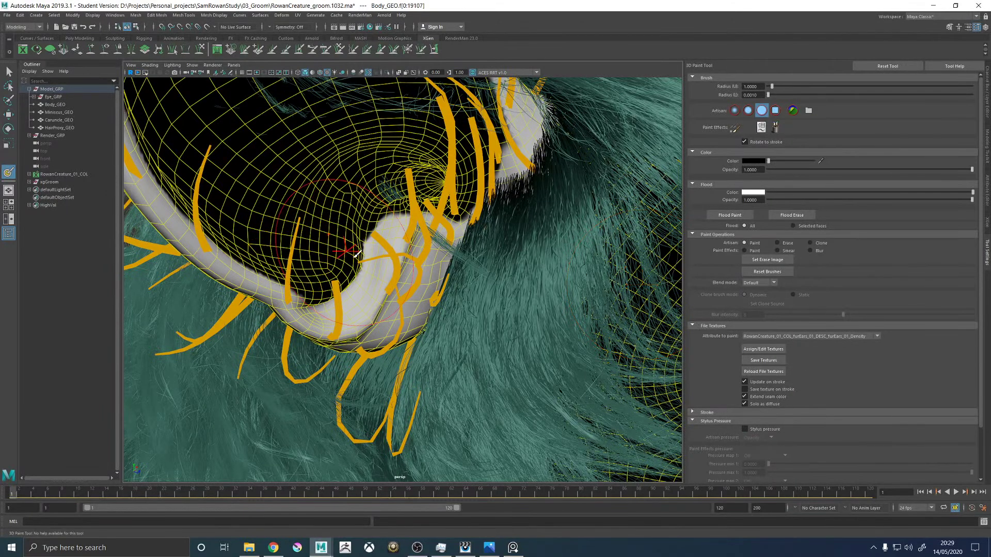
Reduce the brush radius to 0.1819 and paint black along the mask edge at the inner ear base.
drag(341, 252, 322, 255)
mouse_move(391, 240)
mouse_down()
mouse_move(401, 219)
mouse_move(365, 294)
mouse_move(368, 251)
mouse_move(360, 283)
mouse_up()
mouse_move(369, 284)
alt+mouse_down()
mouse_move(340, 276)
mouse_move(358, 308)
mouse_move(379, 315)
mouse_move(396, 293)
mouse_move(359, 295)
mouse_move(395, 325)
mouse_move(412, 278)
alt+mouse_up()
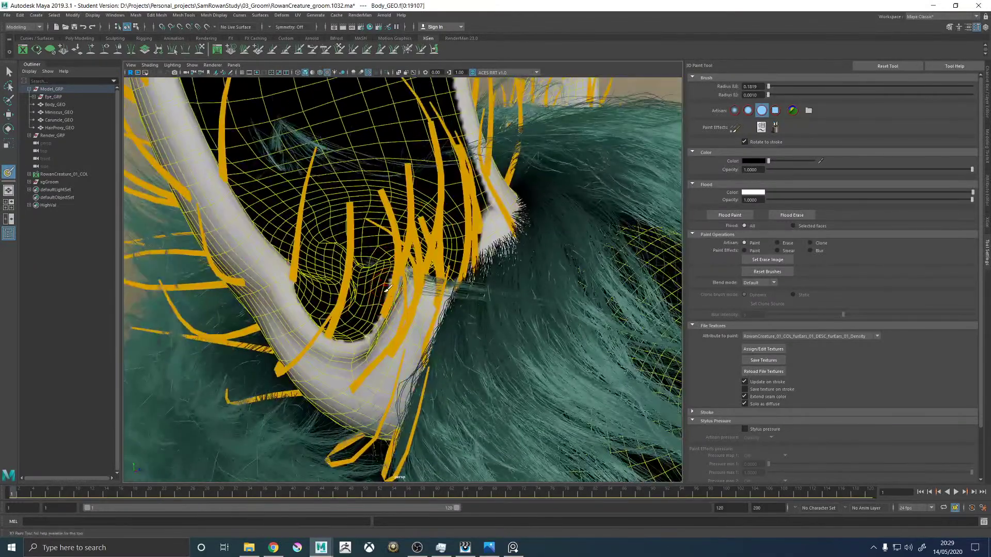
mouse_move(388, 311)
alt+mouse_down()
mouse_move(361, 318)
mouse_move(344, 299)
alt+mouse_up()
mouse_move(401, 222)
alt+mouse_down()
mouse_move(425, 228)
mouse_move(379, 204)
mouse_move(398, 253)
alt+mouse_up()
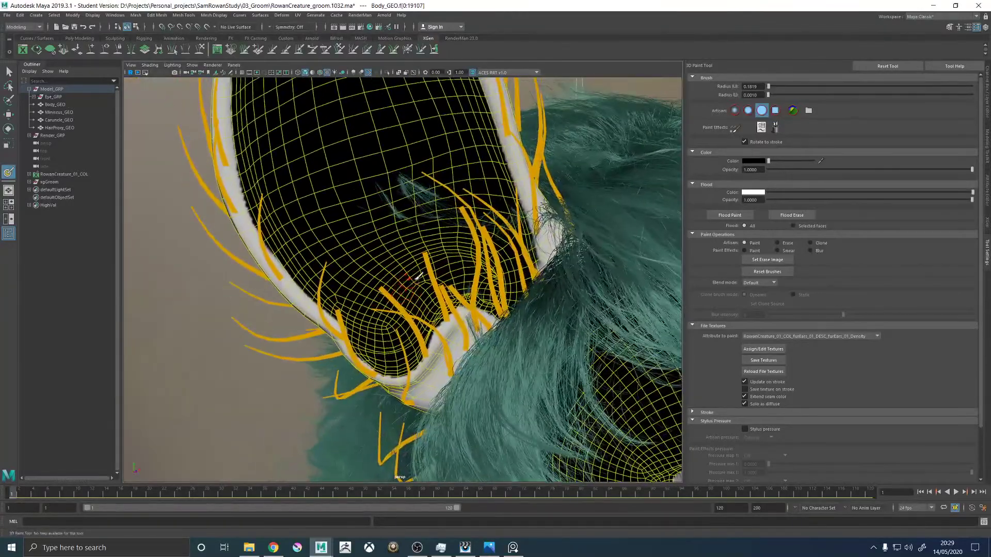
Paint white along the inner rim at the opposite ear's base on the density mask, using a 0.1073 brush radius.
alt+drag(394, 293, 488, 274)
alt+middle_drag(494, 274, 371, 260)
alt+right_drag(471, 292, 356, 260)
alt+drag(439, 257, 320, 266)
alt+middle_drag(389, 268, 235, 267)
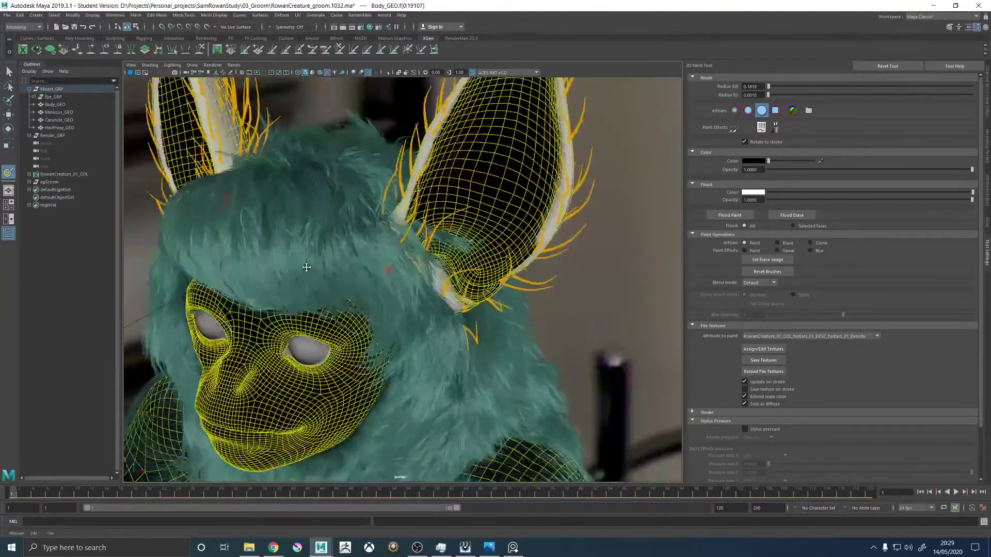
alt+right_drag(361, 278, 443, 289)
mouse_move(526, 357)
alt+mouse_down()
mouse_move(426, 252)
mouse_move(453, 248)
mouse_move(462, 261)
alt+mouse_up()
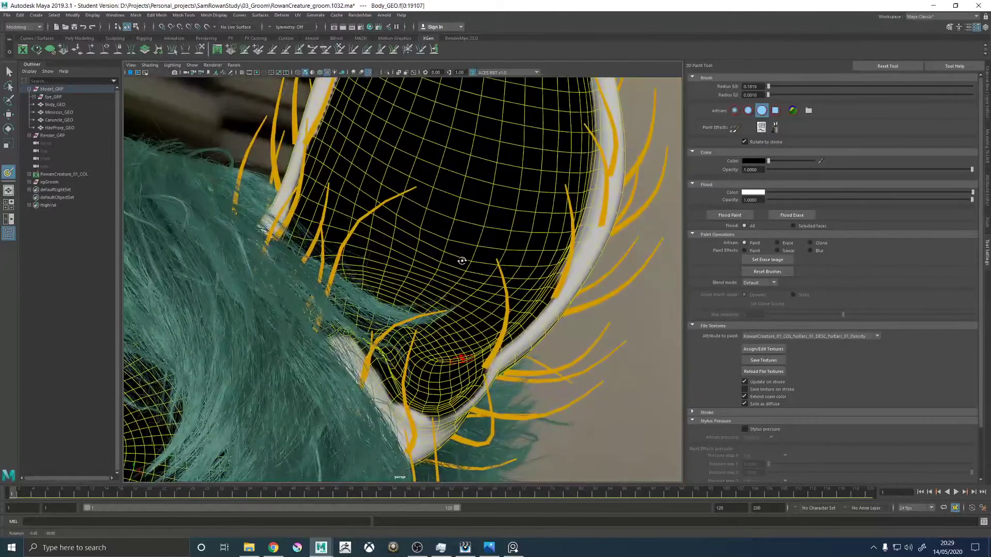
drag(786, 162, 817, 164)
alt+middle_drag(418, 402, 424, 320)
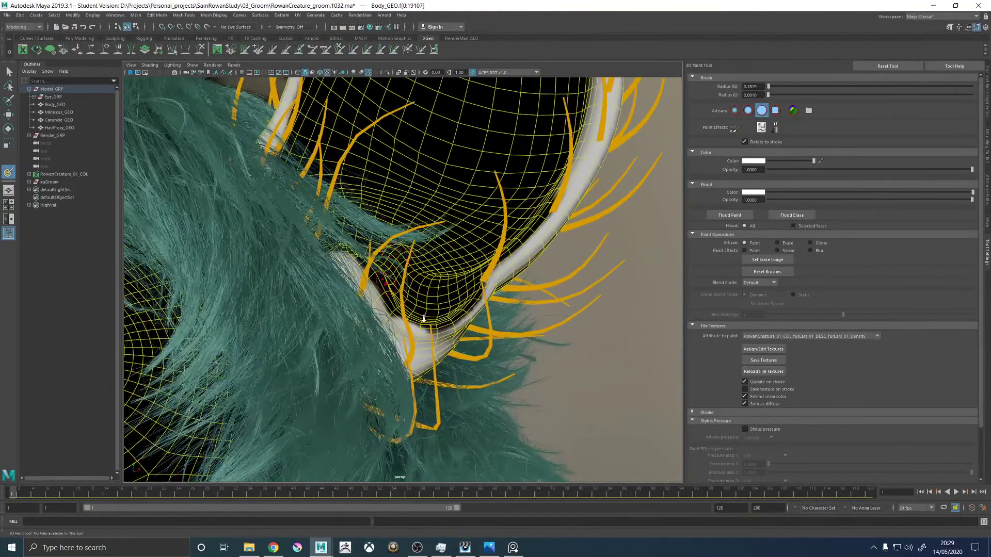
alt+right_drag(314, 243, 363, 253)
alt+drag(363, 268, 359, 290)
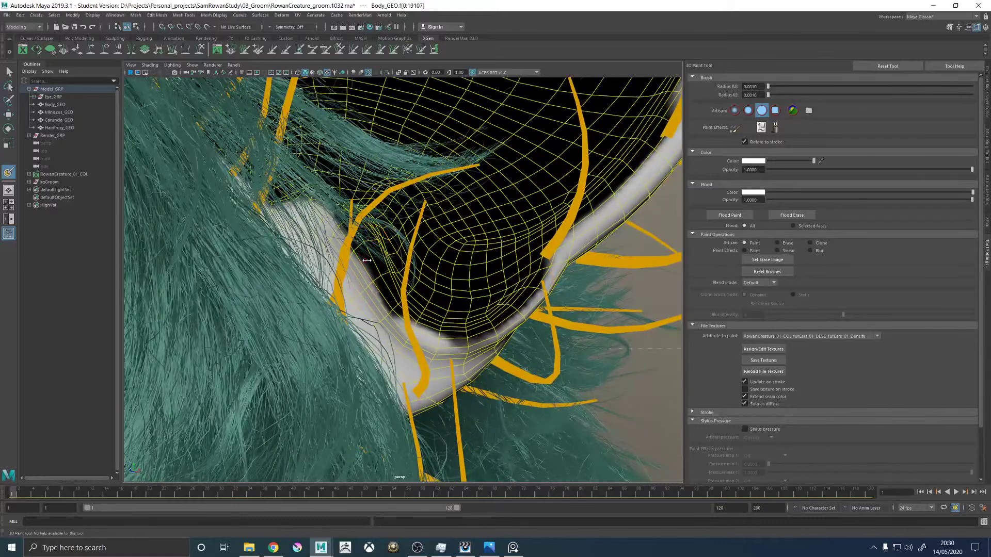
mouse_move(362, 247)
mouse_down()
mouse_move(394, 308)
mouse_move(341, 216)
mouse_up()
mouse_move(445, 354)
mouse_down()
mouse_move(503, 334)
mouse_move(493, 317)
mouse_up()
mouse_move(540, 364)
mouse_down()
mouse_move(588, 291)
mouse_move(582, 326)
mouse_up()
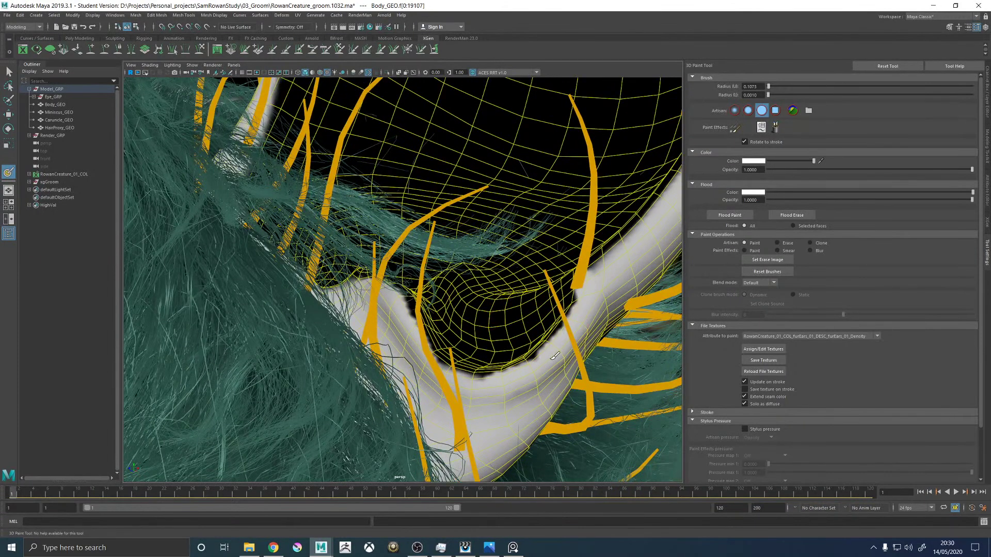
alt+right_drag(519, 367, 373, 313)
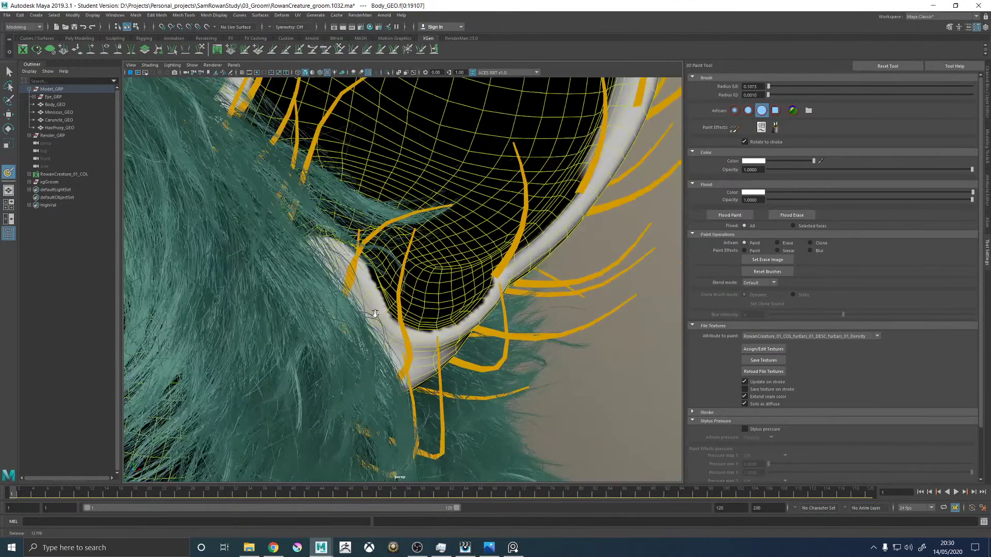
alt+drag(373, 313, 459, 285)
alt+right_drag(556, 235, 457, 259)
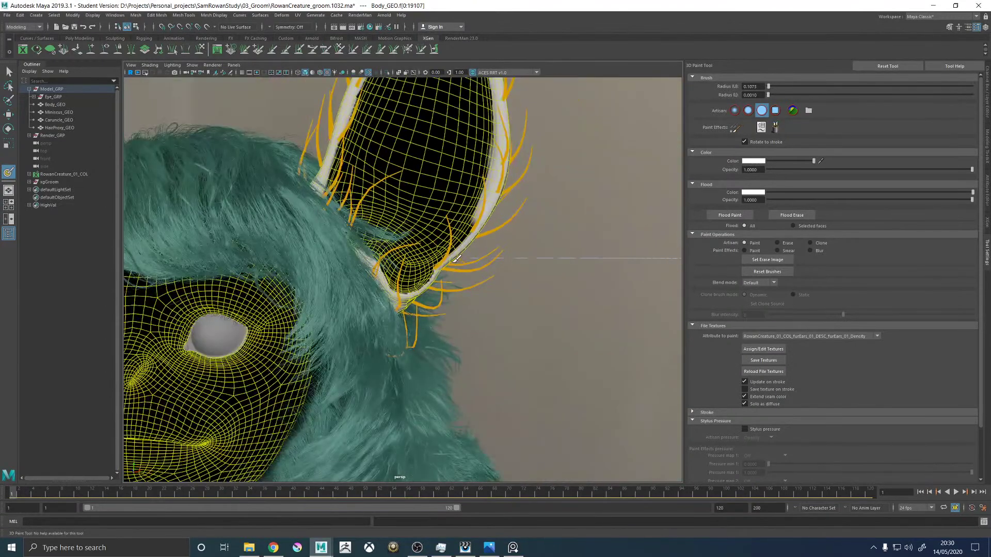
Save the painted ear density texture, refresh the XGen fur preview on the ears, and leave the paint tool.
click(763, 360)
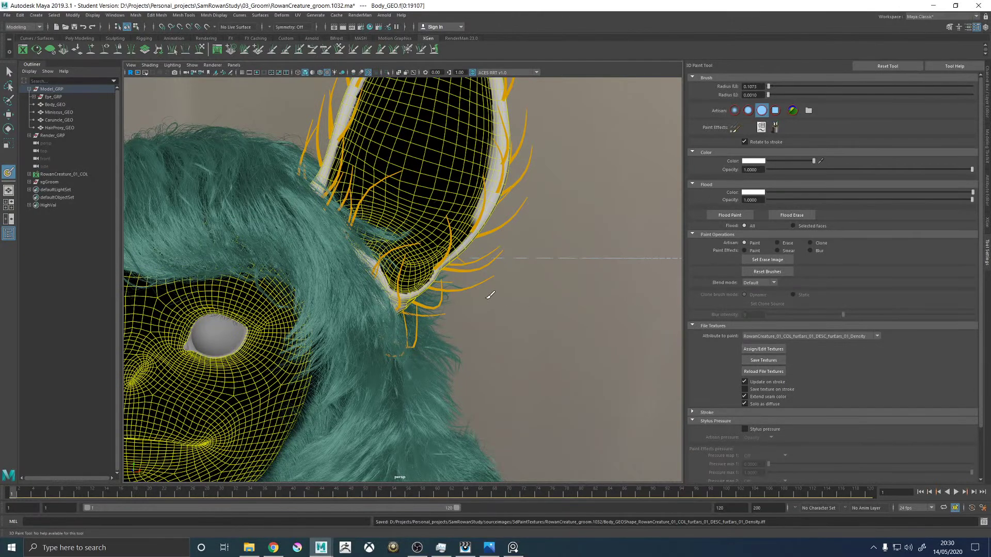
alt+middle_drag(490, 295, 591, 306)
alt+right_drag(590, 306, 457, 289)
alt+drag(362, 281, 413, 282)
alt+middle_drag(217, 264, 397, 292)
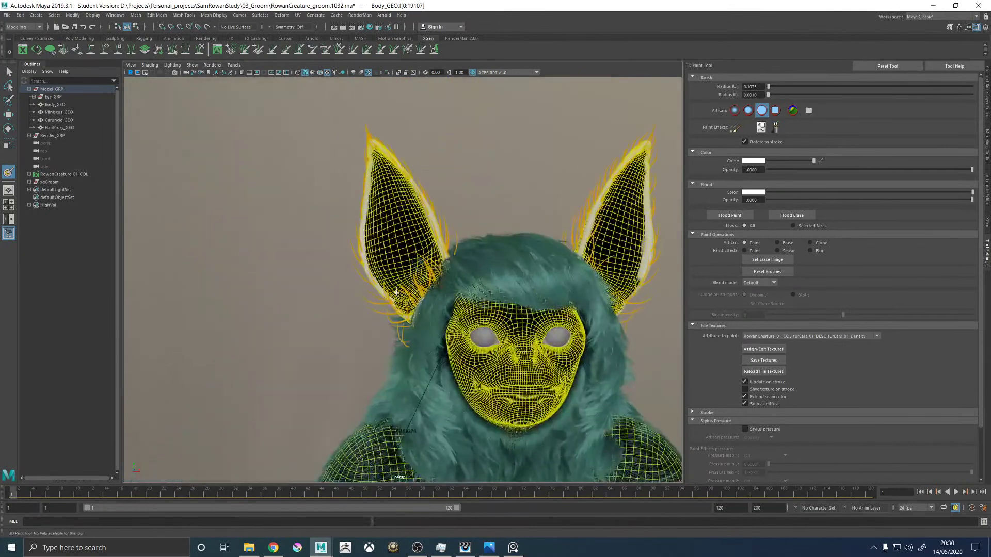
alt+right_drag(396, 291, 458, 273)
click(987, 232)
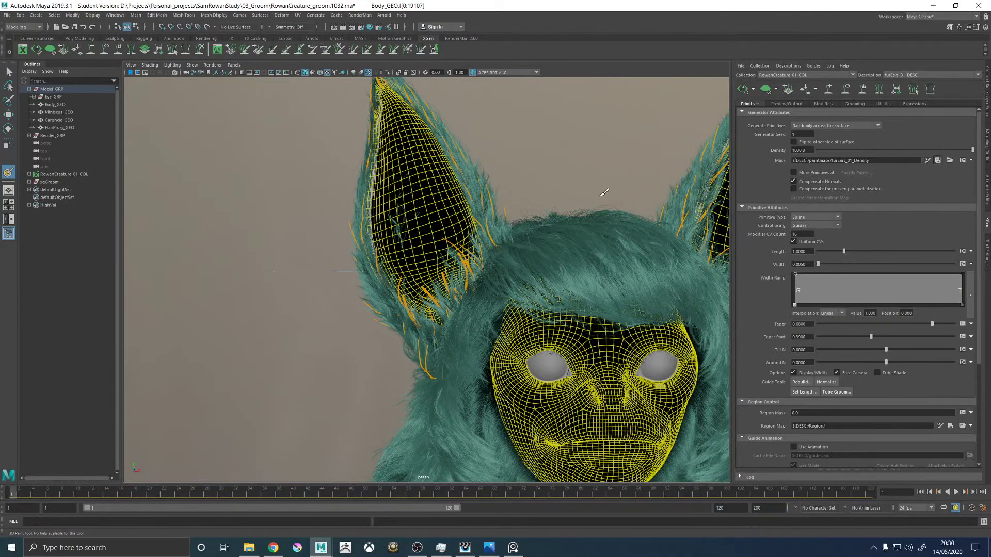
mouse_move(561, 185)
alt+mouse_down()
mouse_move(580, 182)
mouse_move(533, 212)
mouse_move(522, 206)
alt+mouse_up()
key(w)
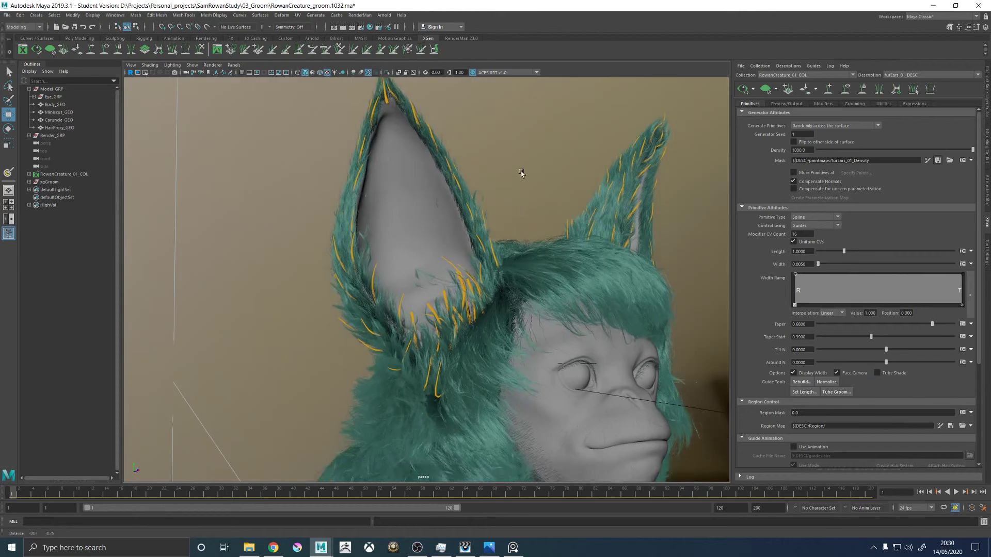
Clear the ear preview, select guide xgGuide866 at the inner ear base, and sculpt its tip towards the outer ear rim.
scroll(521, 168, up, 5)
scroll(501, 268, up, 6)
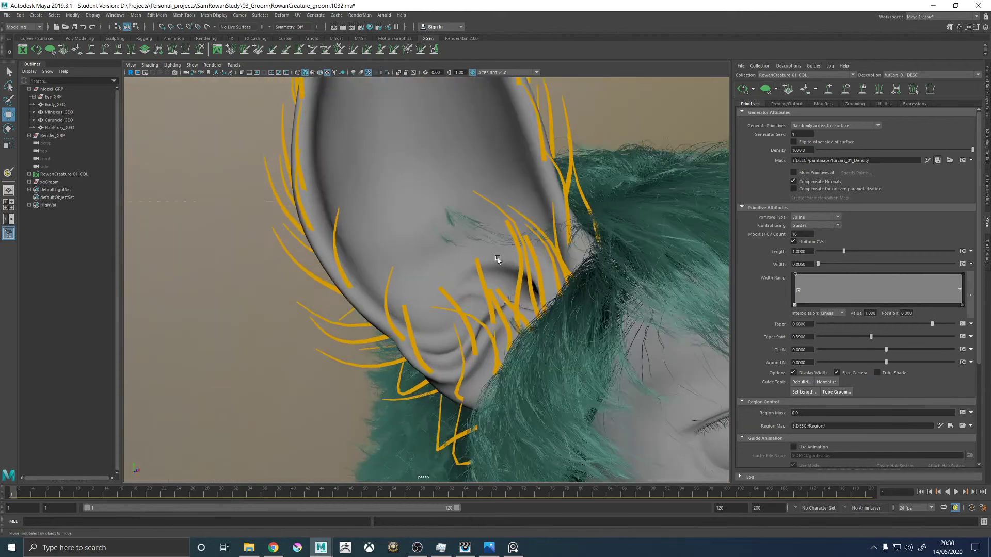
alt+drag(485, 273, 471, 277)
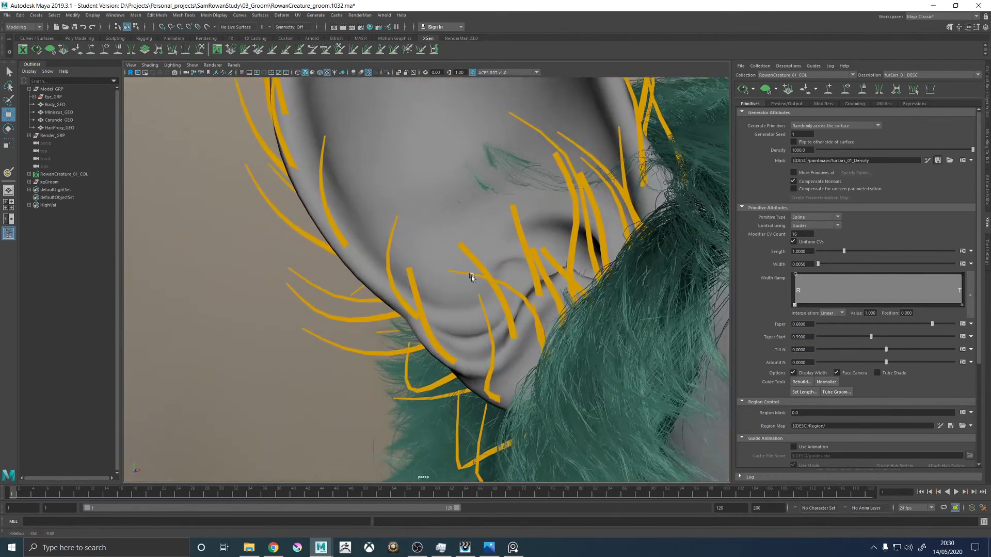
alt+drag(398, 292, 418, 292)
click(413, 296)
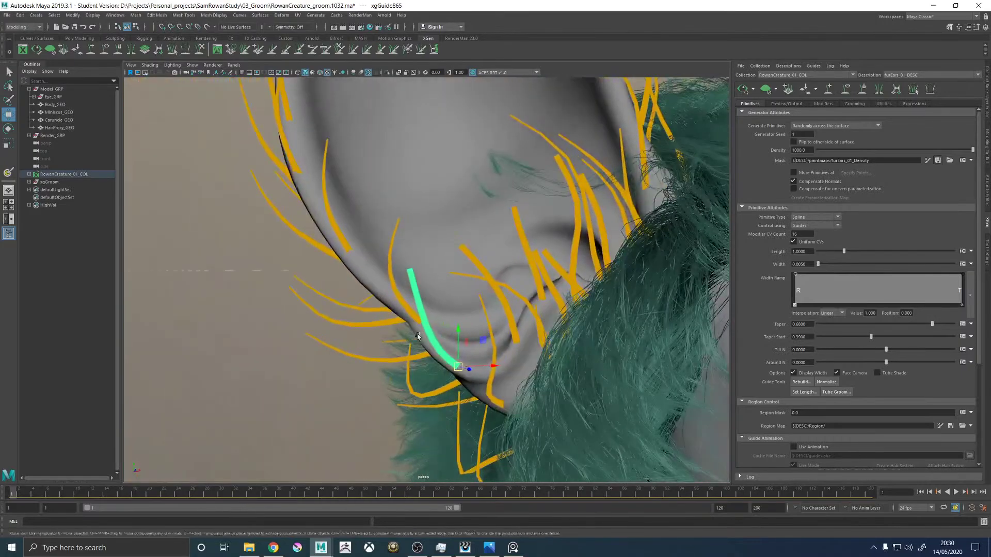
alt+drag(481, 261, 552, 268)
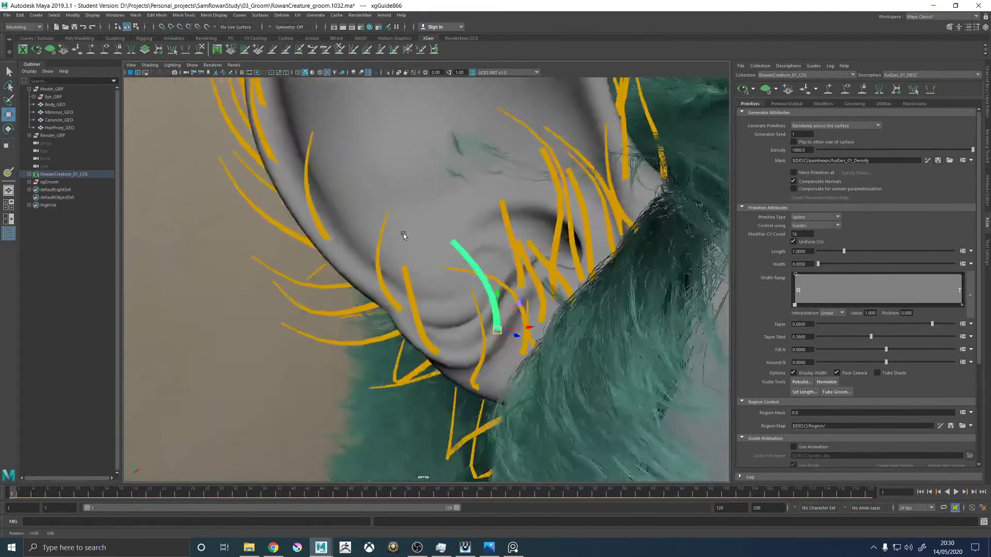
click(199, 49)
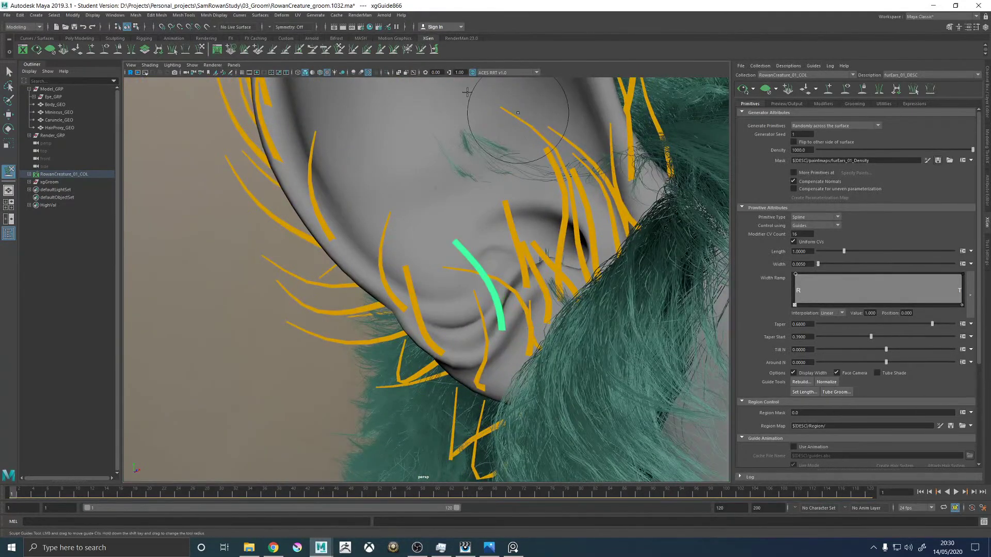
mouse_move(436, 242)
alt+mouse_down()
mouse_move(449, 266)
mouse_move(432, 264)
mouse_move(430, 330)
mouse_move(402, 314)
mouse_move(420, 239)
alt+mouse_up()
Select neighbouring guide xgGuide867 and sculpt its tip towards the hairline.
key(w)
click(522, 239)
mouse_move(522, 240)
alt+mouse_down()
mouse_move(521, 264)
mouse_move(566, 242)
mouse_move(582, 192)
alt+mouse_up()
key(y)
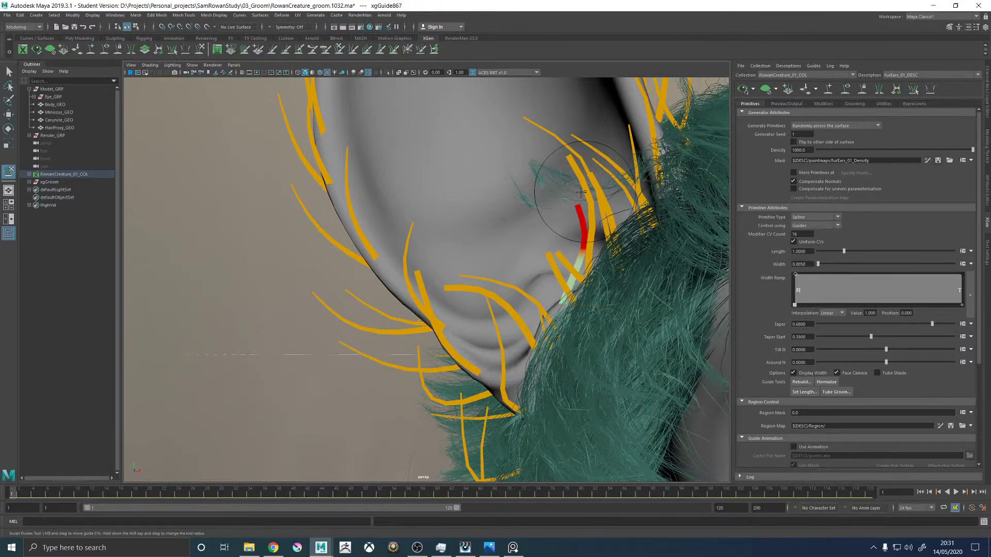
alt+drag(559, 270, 560, 286)
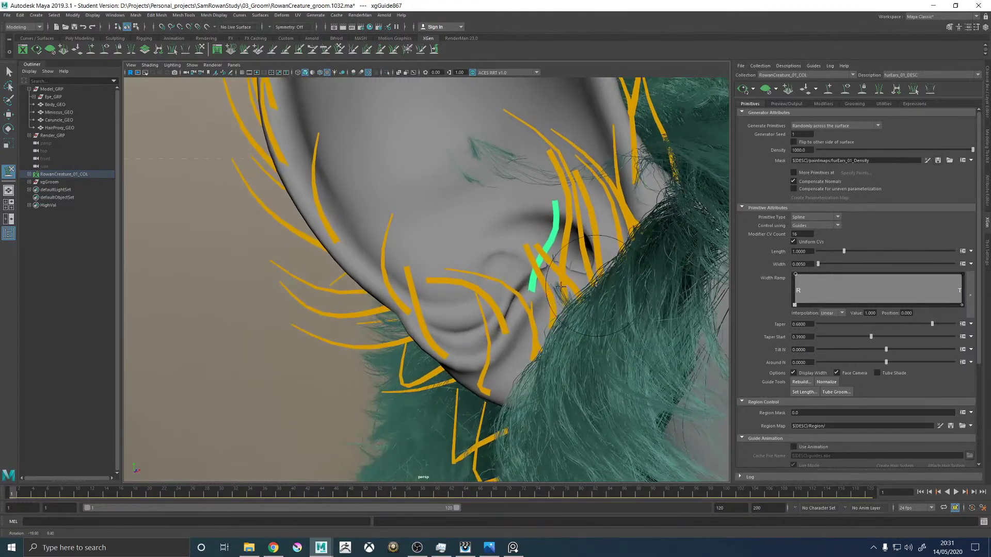
Sculpt guide xgGuide867 from several angles so it arcs across the inner ear base towards the outer rim.
mouse_move(526, 232)
alt+mouse_down()
mouse_move(545, 232)
mouse_move(457, 243)
alt+mouse_up()
alt+drag(509, 268, 495, 260)
mouse_move(495, 260)
alt+right_down()
mouse_move(417, 242)
mouse_move(476, 263)
alt+right_up()
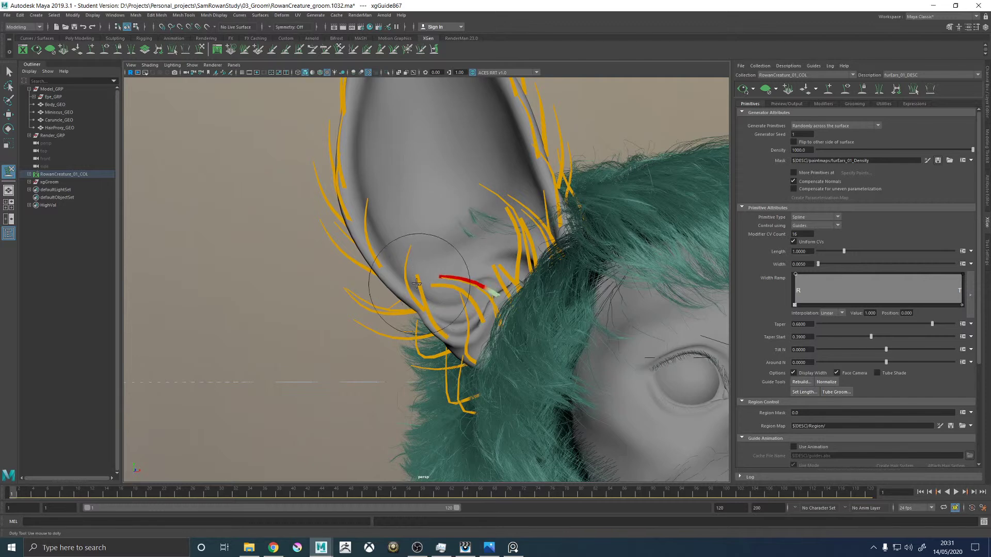
alt+drag(440, 292, 487, 292)
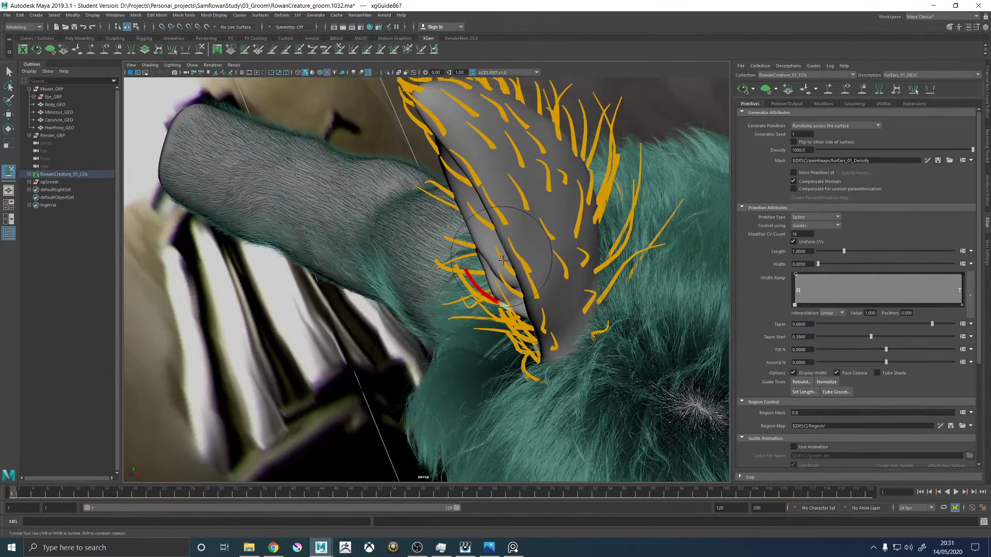
alt+drag(496, 262, 478, 278)
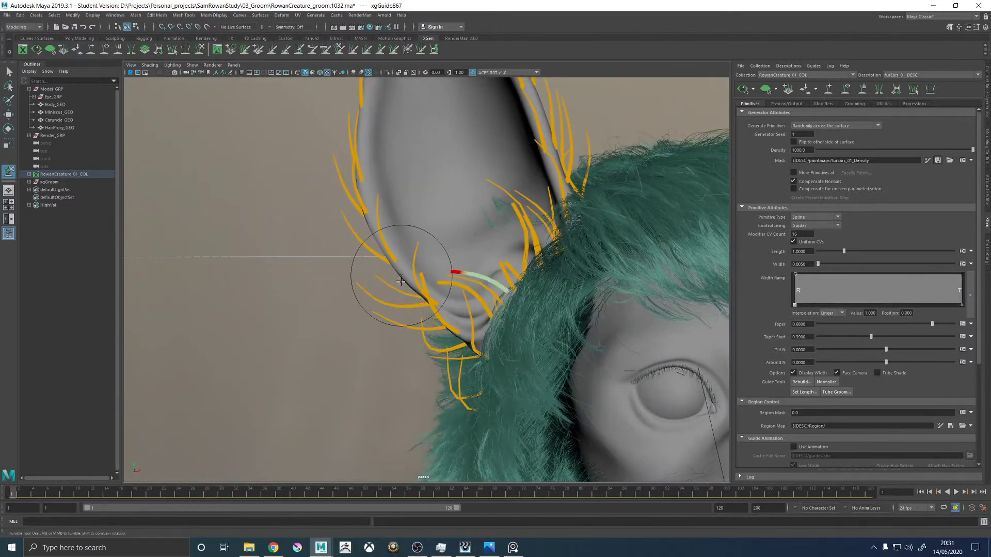
alt+drag(408, 293, 518, 311)
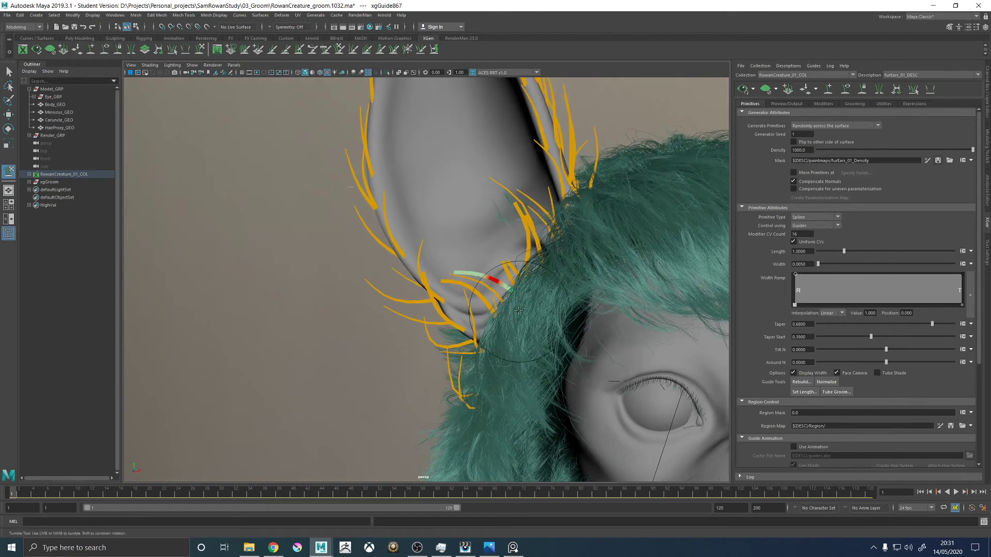
Select guide xgGuide865 at the lower inner ear rim and sculpt it into an upward curve over the ear folds.
mouse_move(492, 322)
alt+right_down()
mouse_move(454, 266)
mouse_move(387, 301)
mouse_move(424, 311)
mouse_move(439, 296)
alt+right_up()
alt+middle_drag(459, 280, 447, 290)
mouse_move(445, 295)
alt+mouse_down()
mouse_move(422, 280)
mouse_move(428, 274)
alt+mouse_up()
key(w)
click(429, 278)
key(y)
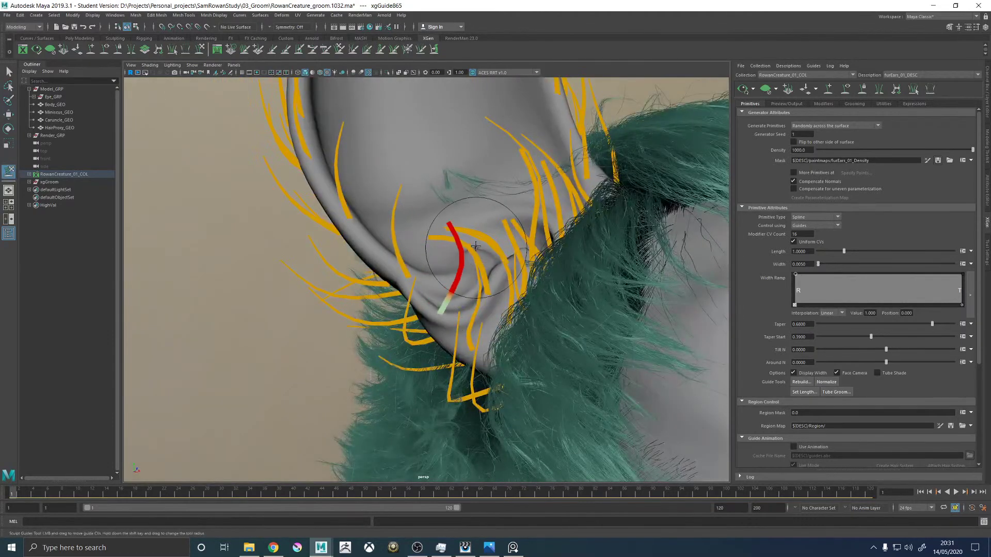
alt+drag(488, 294, 389, 269)
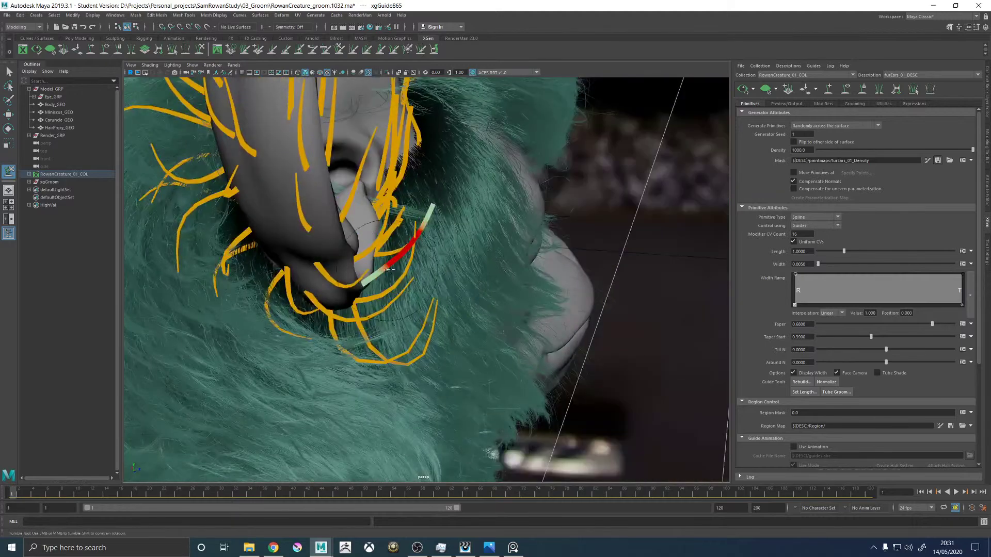
mouse_move(475, 250)
alt+mouse_down()
mouse_move(459, 242)
mouse_move(442, 261)
alt+mouse_up()
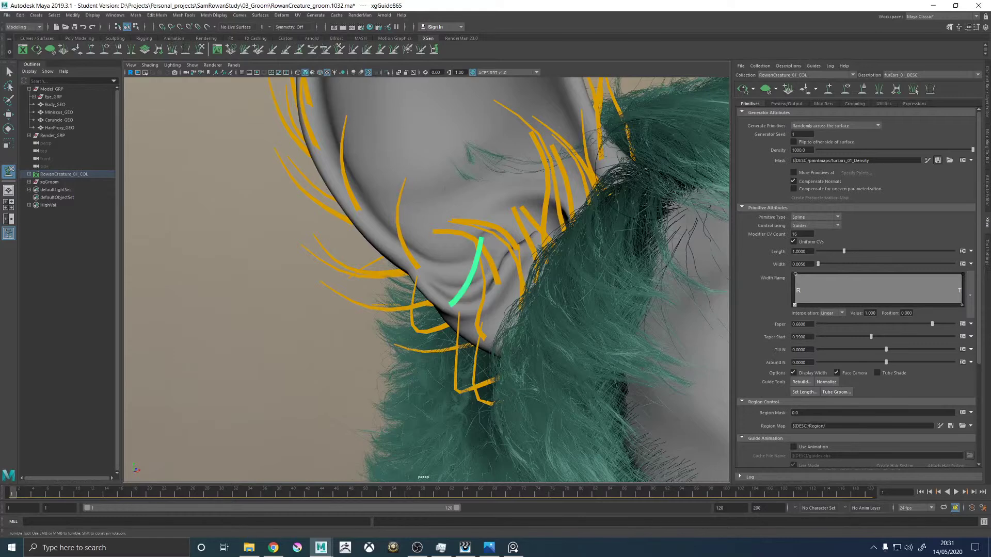
Switch to the reference viewer and examine the inner ear fur in the blue creature painting.
key(alt+Tab)
scroll(578, 174, up, 3)
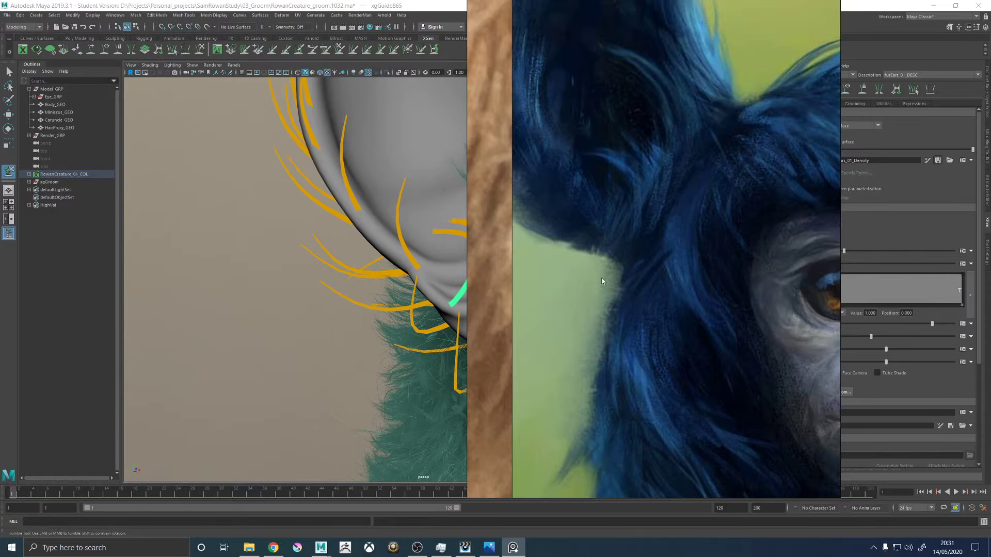
scroll(616, 163, up, 2)
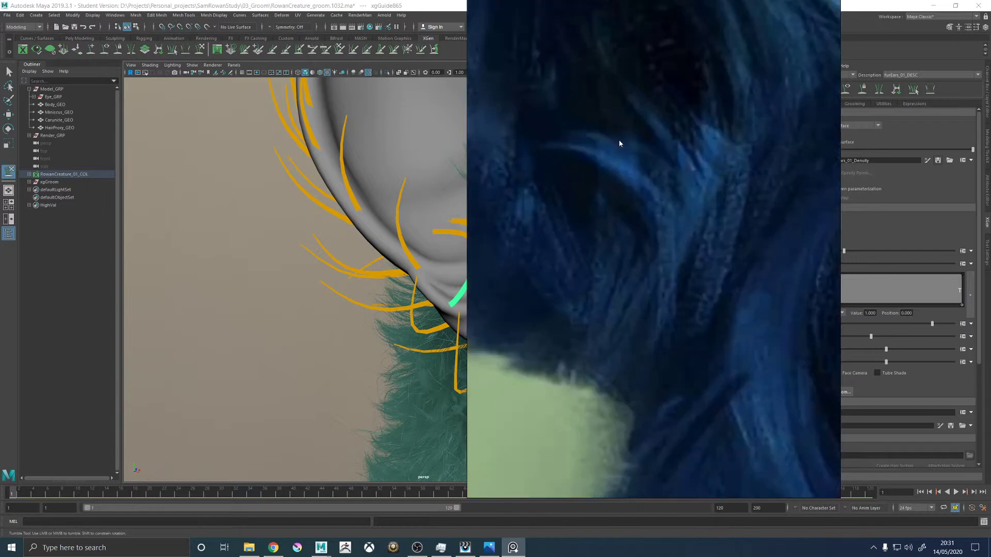
scroll(607, 237, down, 3)
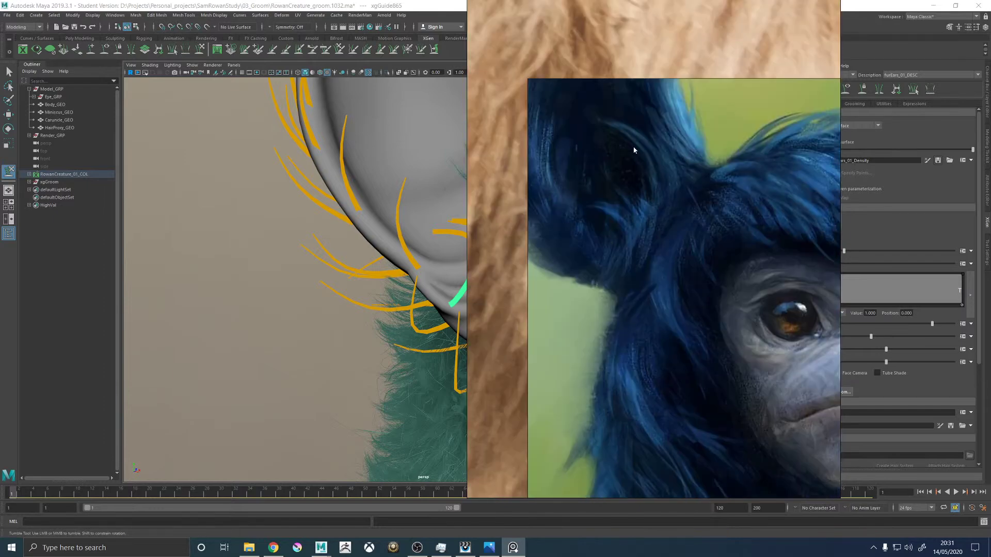
key(alt+Tab)
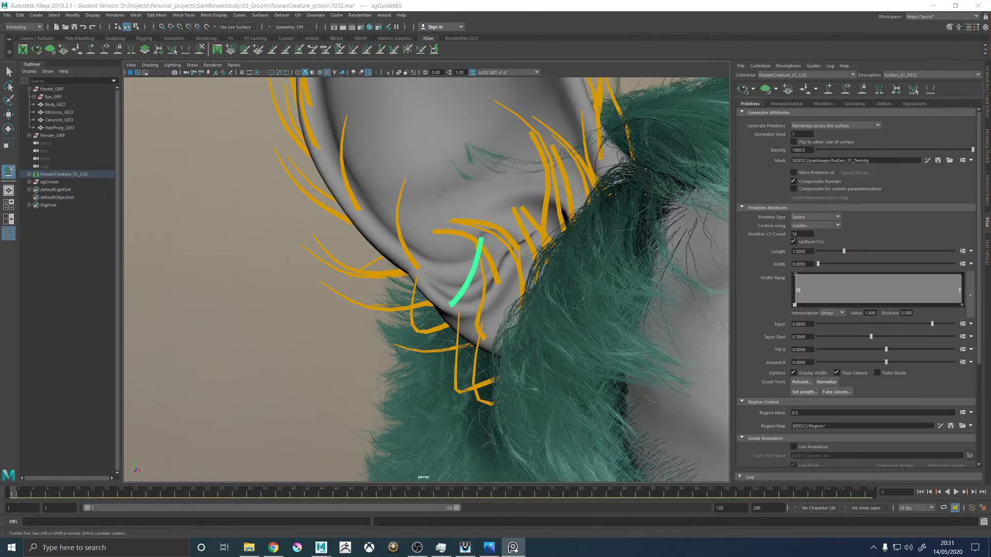
Refine the shape and scale of guide xgGuide865 at the inner ear base, and deselect it.
alt+drag(445, 275, 415, 269)
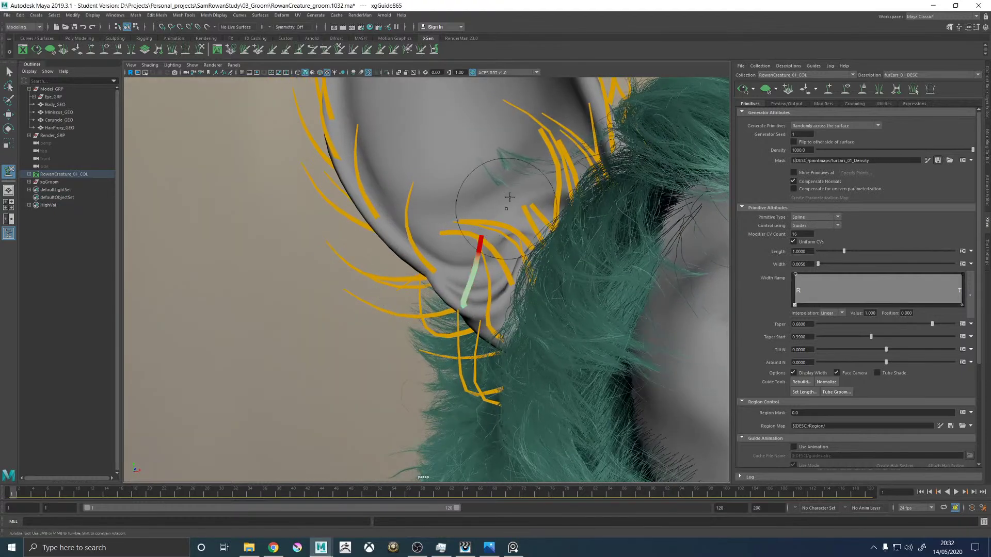
alt+right_drag(478, 241, 356, 243)
alt+drag(356, 243, 442, 264)
alt+drag(442, 228, 338, 235)
key(r)
drag(426, 292, 411, 292)
alt+drag(547, 321, 372, 330)
alt+right_drag(454, 330, 389, 332)
key(w)
click(389, 332)
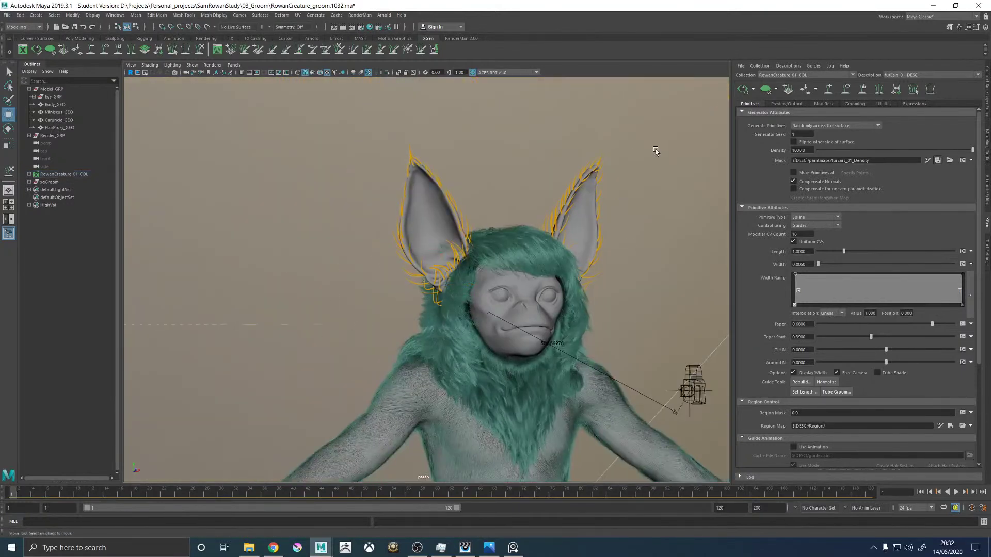
Refresh the XGen fur preview and examine the fur at the inner ear base with the guides hidden.
alt+drag(655, 150, 605, 161)
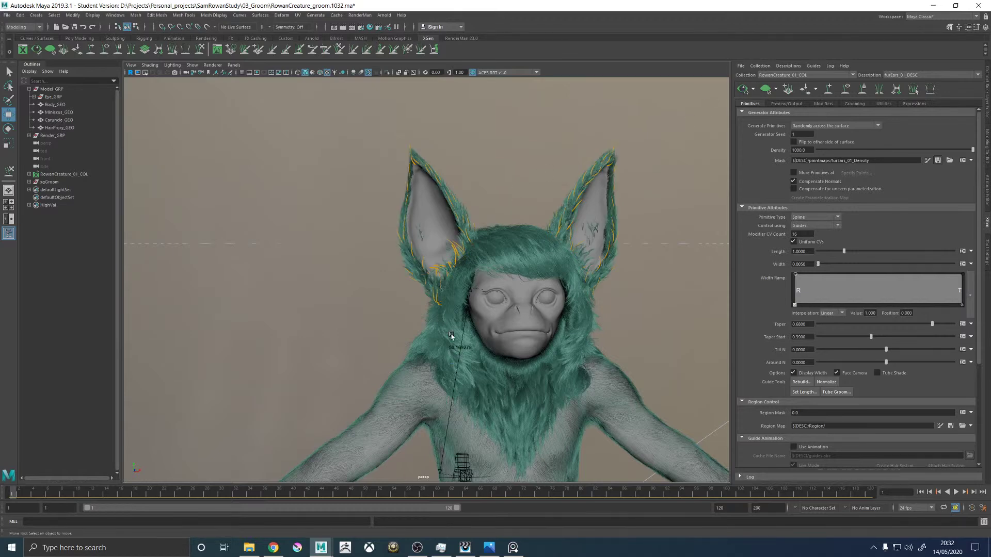
alt+drag(451, 321, 442, 279)
alt+right_drag(443, 278, 585, 250)
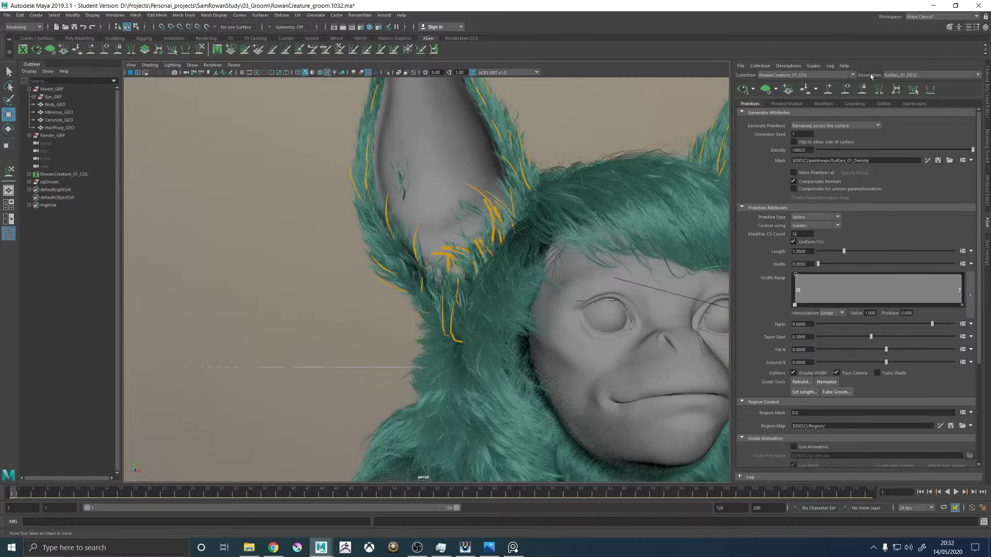
alt+right_drag(565, 213, 371, 306)
mouse_move(371, 306)
alt+mouse_down()
mouse_move(377, 345)
mouse_move(384, 303)
alt+mouse_up()
alt+right_drag(385, 303, 466, 255)
mouse_move(467, 255)
alt+mouse_down()
mouse_move(458, 270)
mouse_move(468, 262)
alt+mouse_up()
click(844, 88)
alt+drag(444, 195, 404, 207)
Clear the ear preview, then scale up guide xgGuide863 beside the hairline and sculpt its tip inwards over the ear.
click(765, 89)
alt+drag(498, 198, 488, 235)
click(474, 244)
key(r)
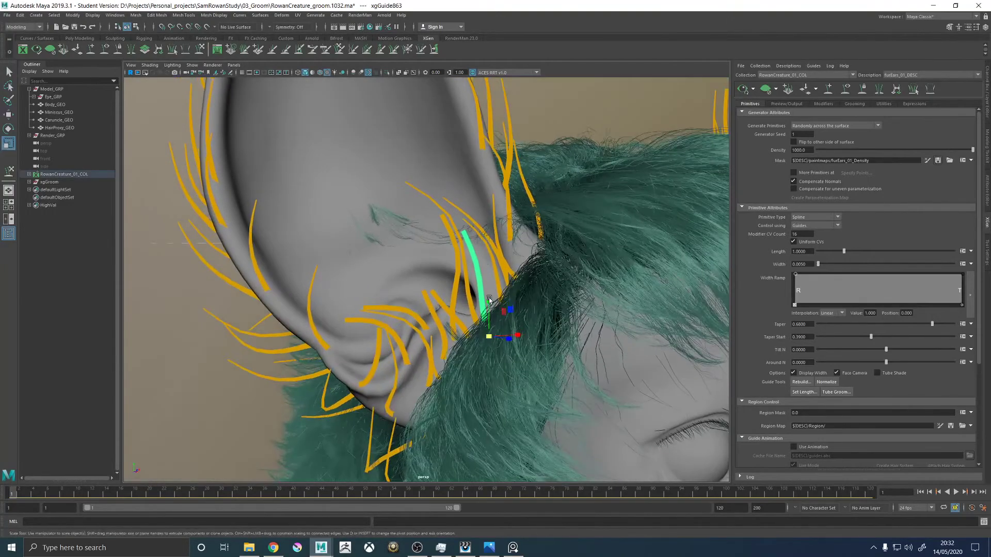
drag(489, 336, 501, 338)
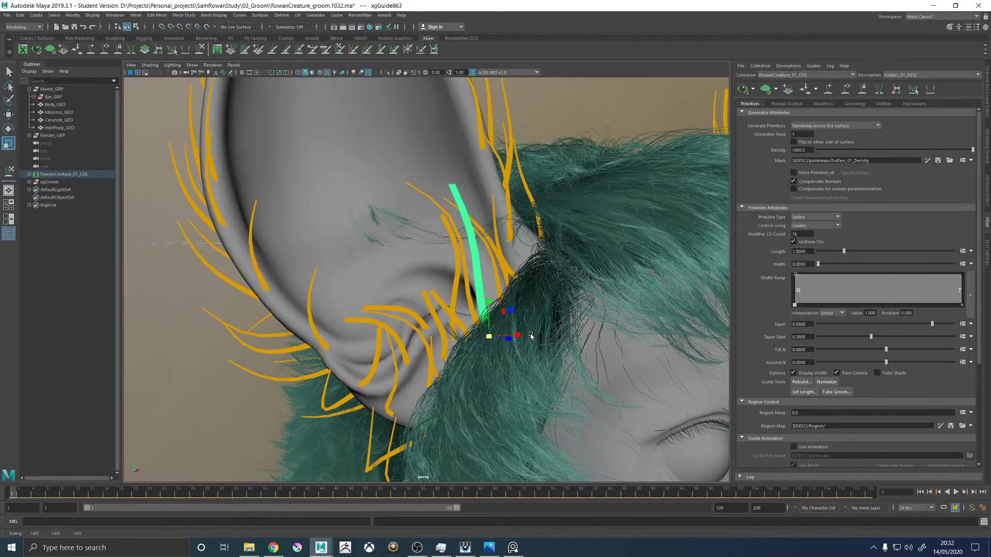
click(203, 52)
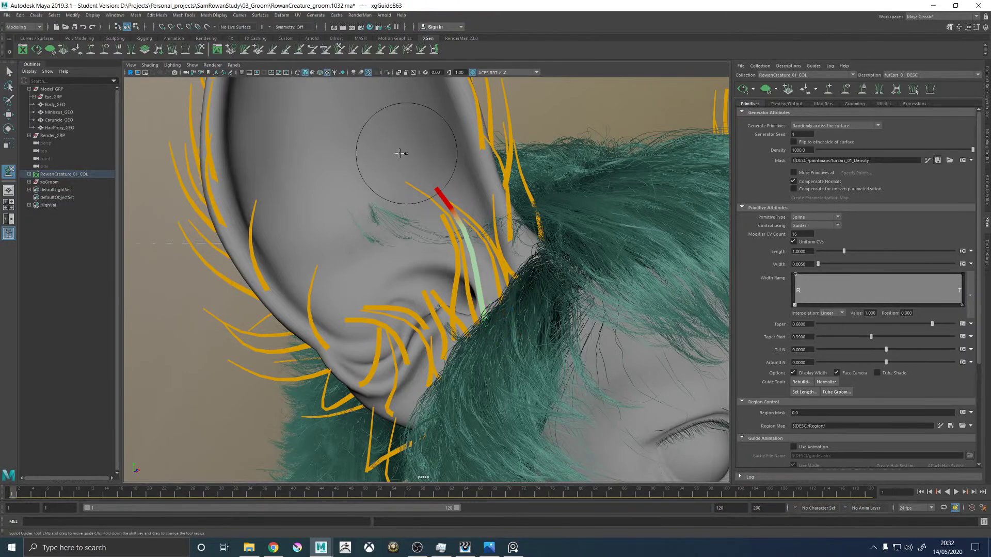
mouse_move(387, 177)
alt+mouse_down()
mouse_move(465, 179)
mouse_move(413, 178)
mouse_move(354, 209)
alt+mouse_up()
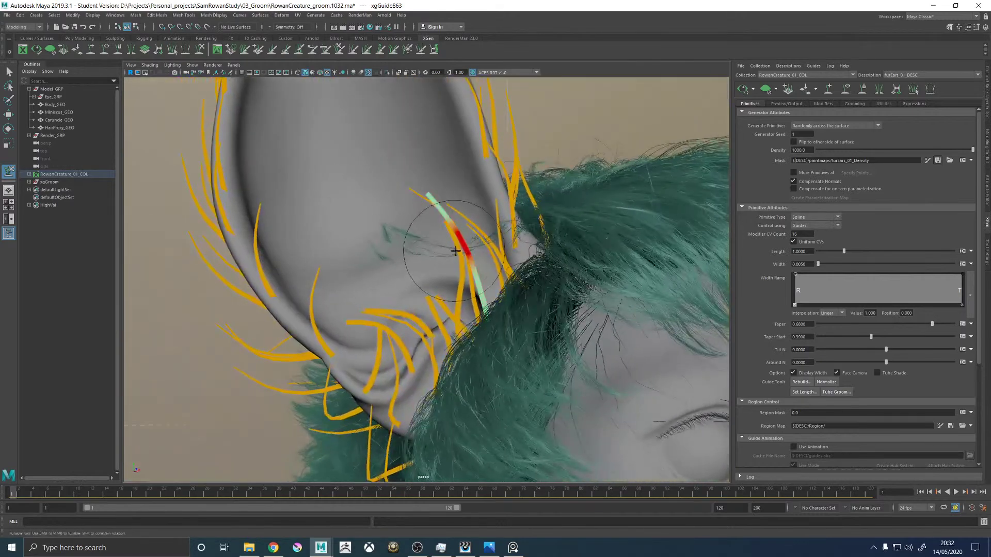
alt+drag(431, 221, 493, 293)
mouse_move(473, 235)
alt+mouse_down()
mouse_move(422, 166)
mouse_move(405, 199)
mouse_move(471, 224)
mouse_move(459, 237)
mouse_move(532, 284)
alt+mouse_up()
Select guide xgGuide286 at the ear's hairline edge and sculpt its tip towards the ear's interior.
key(w)
click(470, 229)
click(465, 222)
key(r)
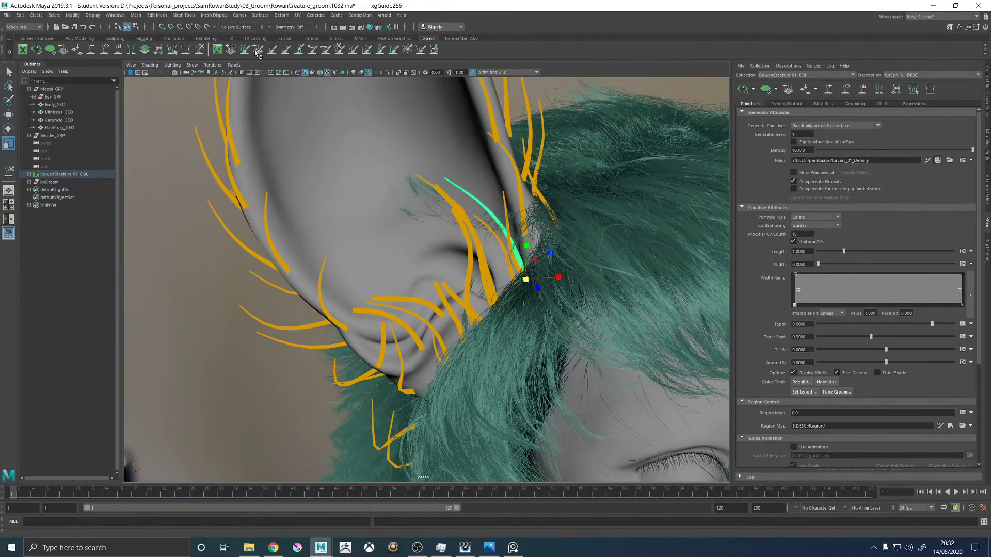
click(201, 48)
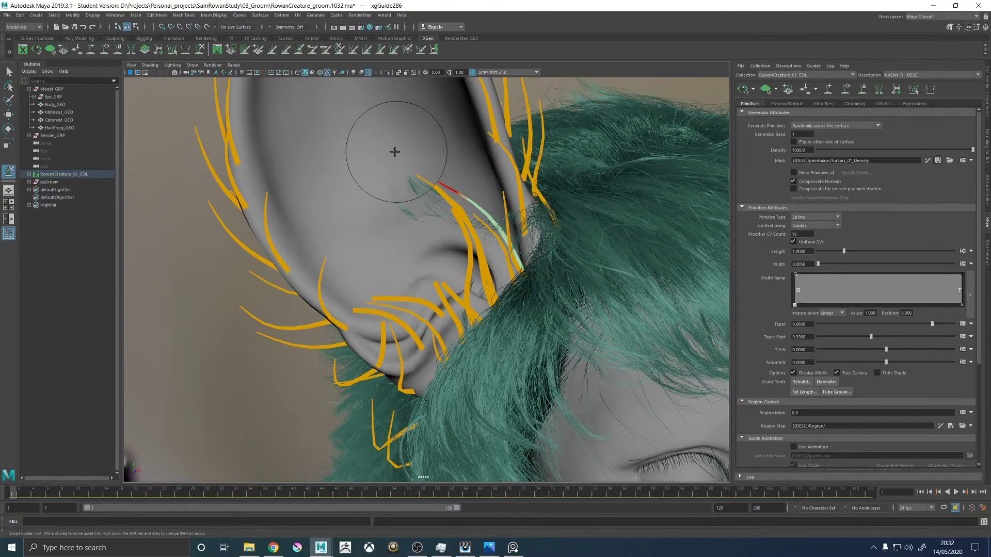
mouse_move(422, 175)
alt+mouse_down()
mouse_move(427, 151)
mouse_move(454, 212)
mouse_move(497, 251)
mouse_move(480, 249)
mouse_move(486, 241)
mouse_move(461, 245)
alt+mouse_up()
Select guide xgGuide242 at the ear's hairline edge, scale it, and start sculpting it over the inner ear.
key(w)
click(481, 239)
click(488, 238)
click(503, 255)
key(r)
click(523, 313)
click(197, 52)
mouse_move(456, 185)
alt+mouse_down()
mouse_move(398, 170)
mouse_move(417, 179)
alt+mouse_up()
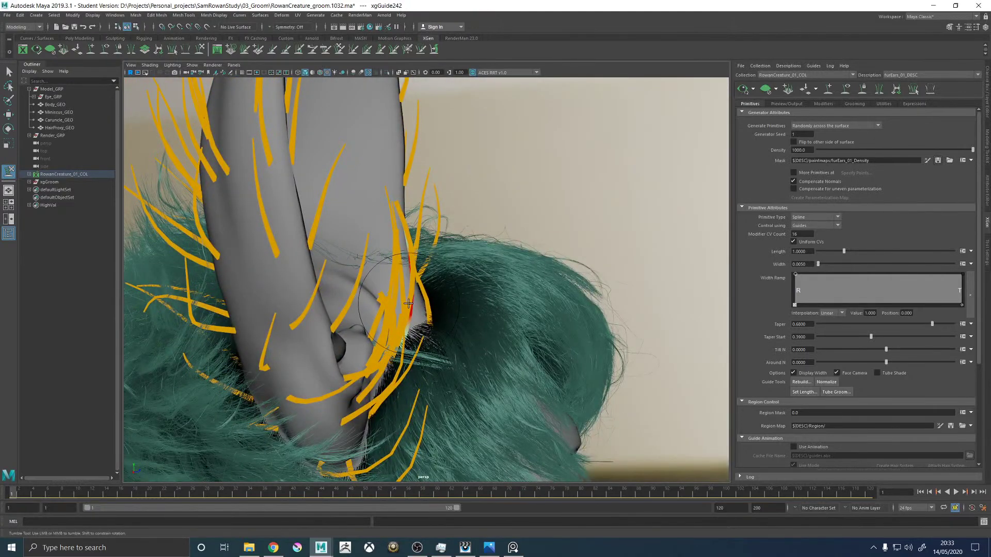
Refine guide xgGuide242 from the side and front so it follows the curve of its neighbouring guides.
alt+drag(478, 278, 403, 265)
mouse_move(414, 213)
alt+mouse_down()
mouse_move(387, 204)
mouse_move(398, 188)
alt+mouse_up()
key(r)
alt+drag(471, 263, 544, 302)
alt+drag(496, 289, 483, 264)
key(y)
mouse_move(404, 234)
alt+mouse_down()
mouse_move(420, 199)
mouse_move(538, 251)
mouse_move(584, 239)
alt+mouse_up()
mouse_move(434, 227)
alt+mouse_down()
mouse_move(375, 244)
mouse_move(453, 214)
alt+mouse_up()
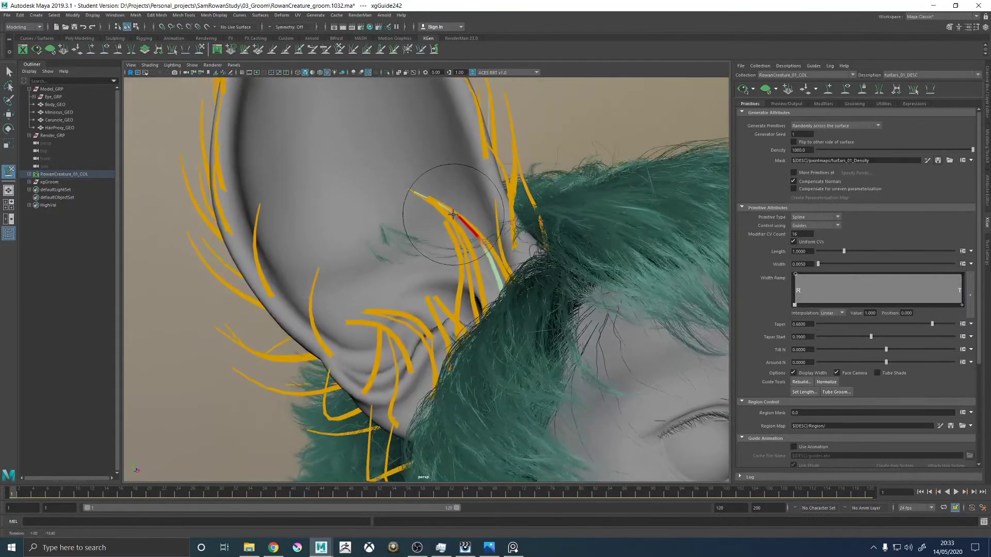
Deselect the guide, hide the ear guides, and refresh the XGen fur preview.
alt+right_drag(452, 215, 159, 222)
key(w)
click(281, 267)
alt+drag(281, 267, 304, 265)
alt+right_drag(303, 265, 731, 95)
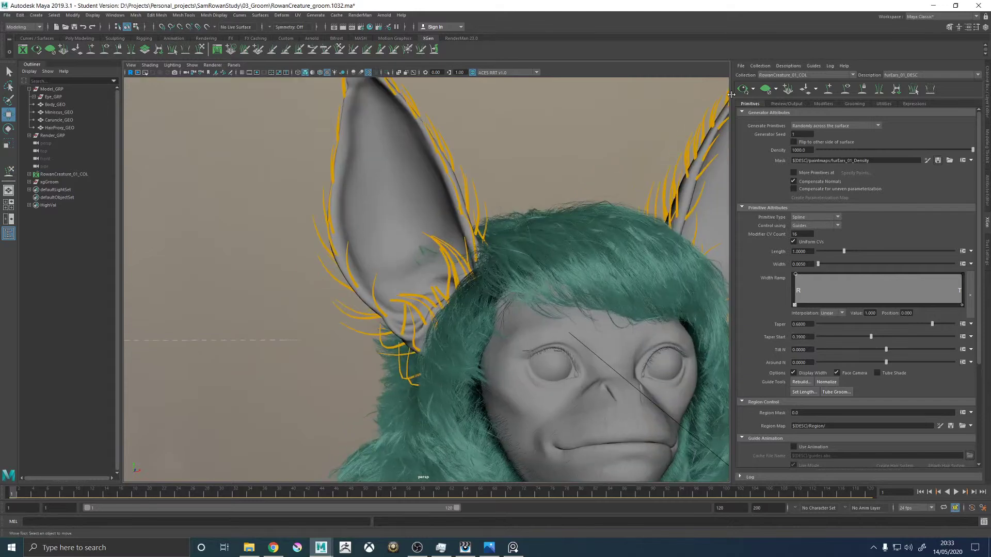
click(845, 90)
alt+drag(536, 220, 500, 226)
alt+right_drag(499, 225, 314, 219)
Disable the Clumping2 modifier and regenerate Clumping1's clumping maps with point density 12 and mask 0.8.
click(824, 105)
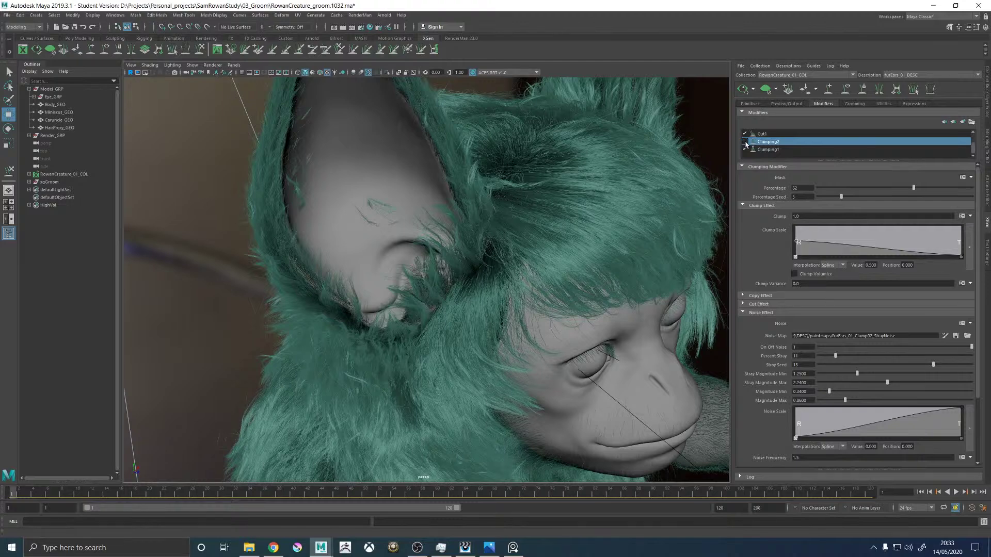
alt+drag(597, 226, 566, 220)
click(766, 150)
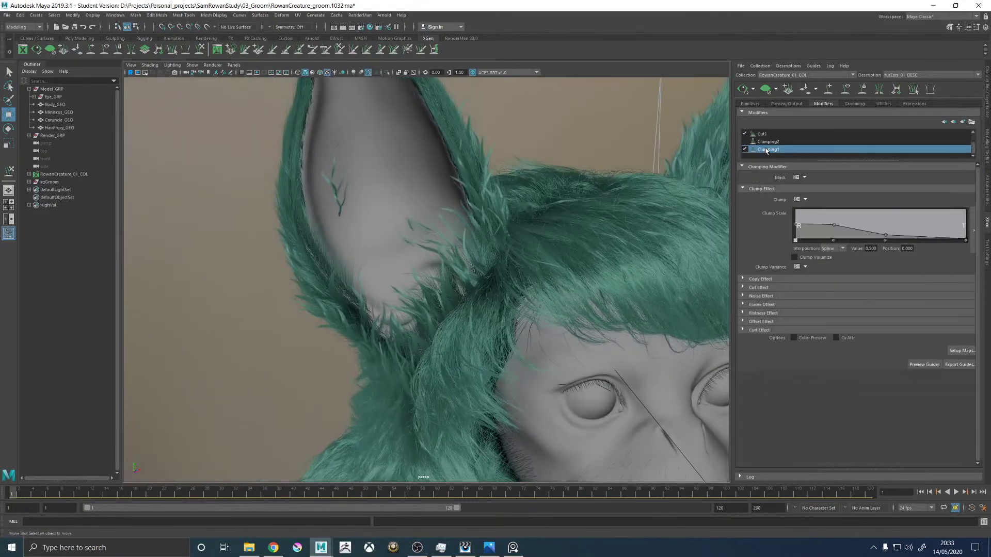
click(959, 372)
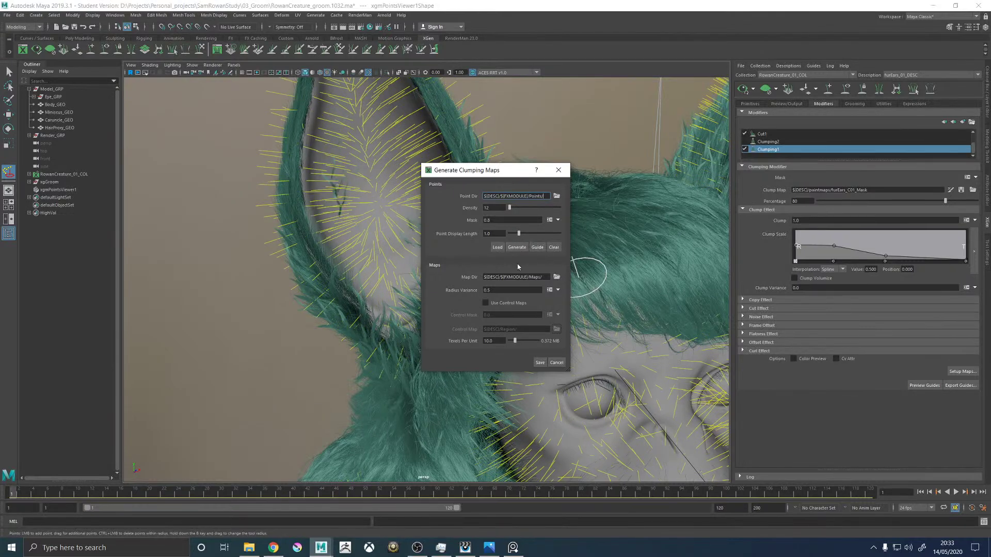
click(539, 363)
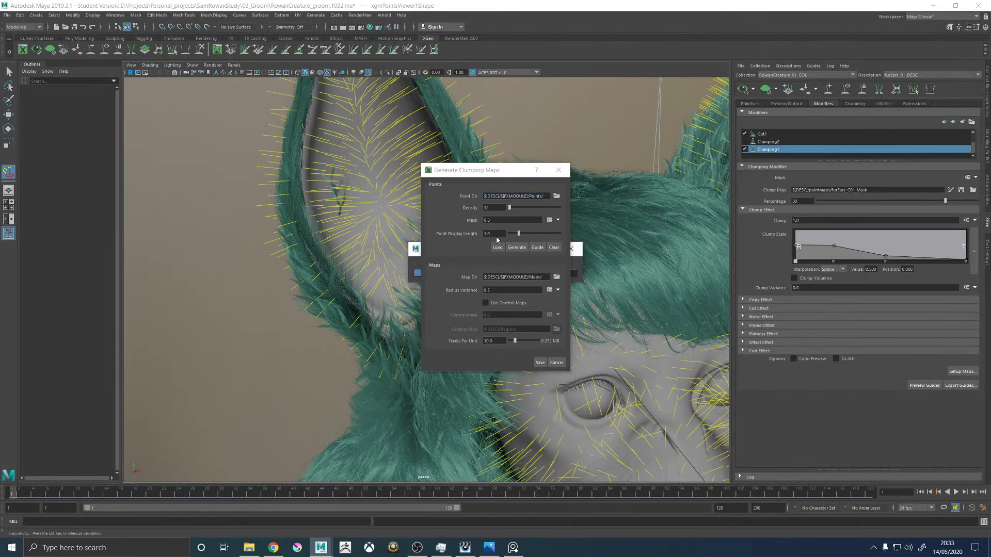
alt+drag(498, 236, 508, 273)
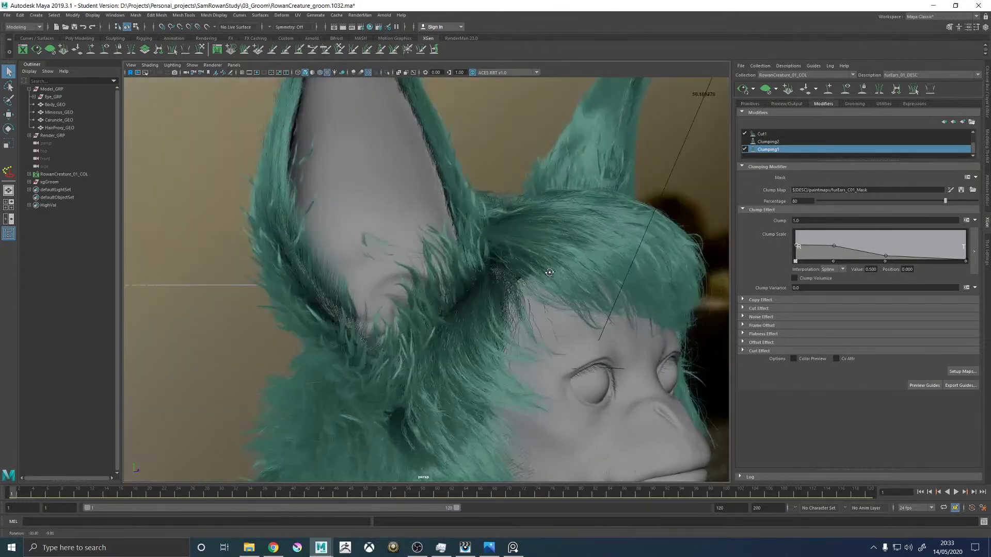
Regenerate the clumping maps of the Clumping2 modifier and enable the modifier again.
click(769, 141)
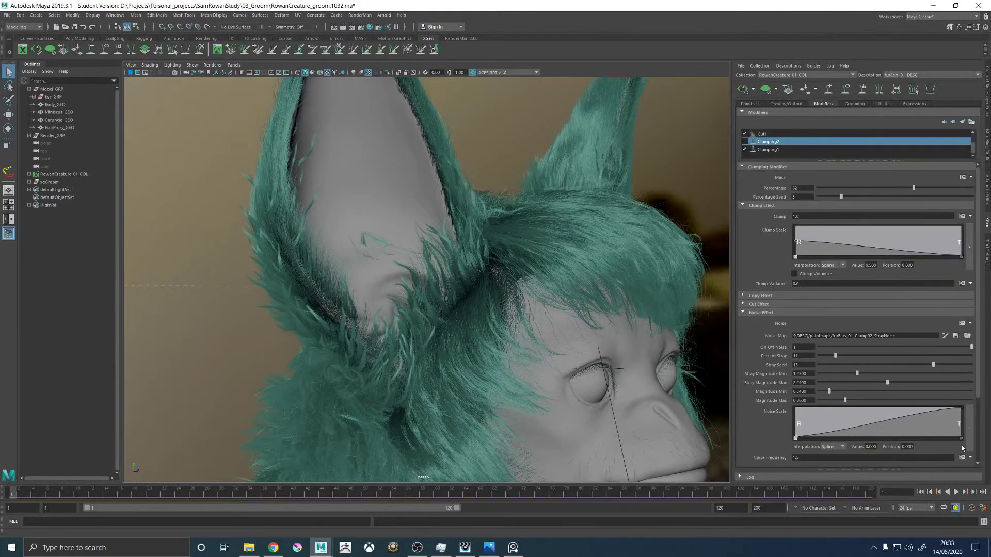
scroll(908, 309, down, 3)
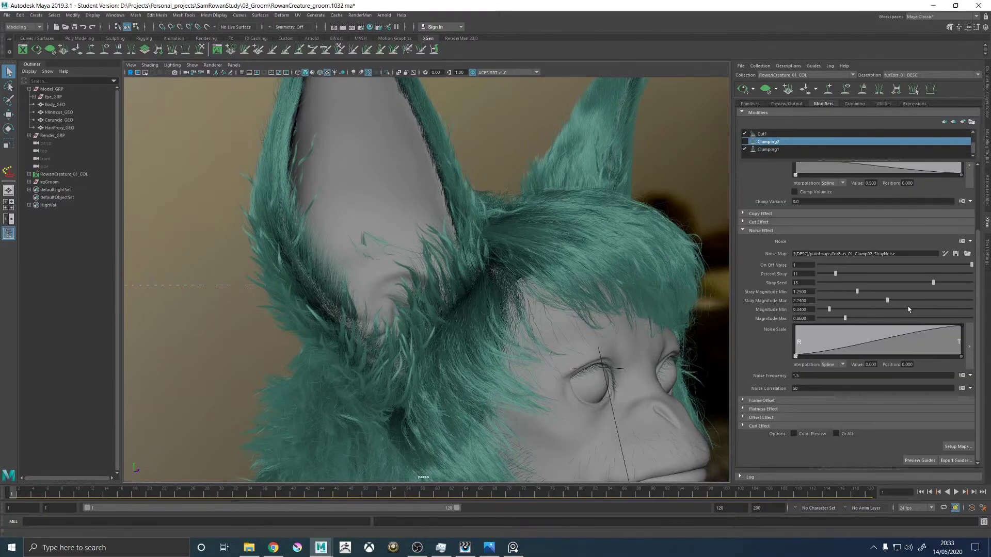
click(953, 446)
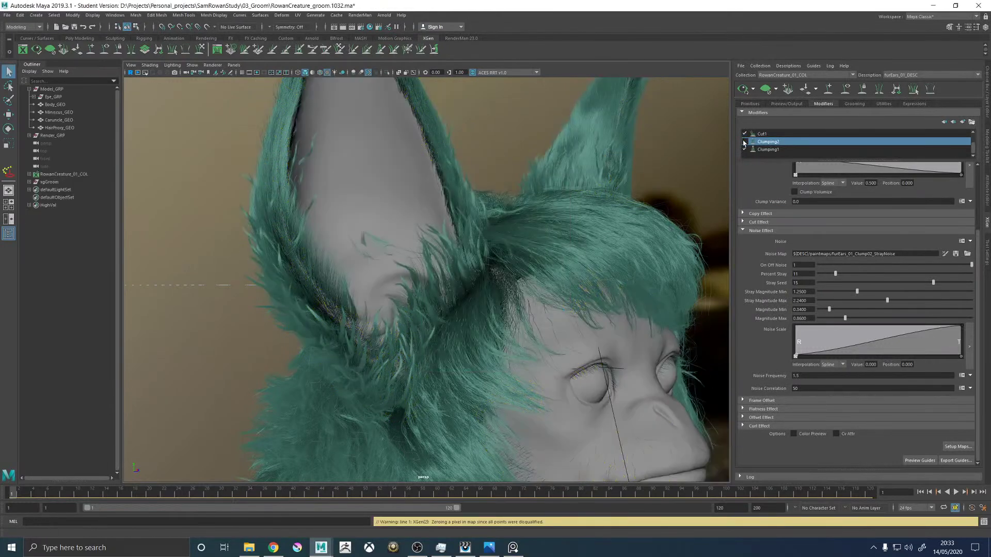
Examine the clumped ear fur from the front and side, and show the Noise2 modifier's settings.
alt+drag(645, 196, 421, 232)
scroll(421, 231, down, 5)
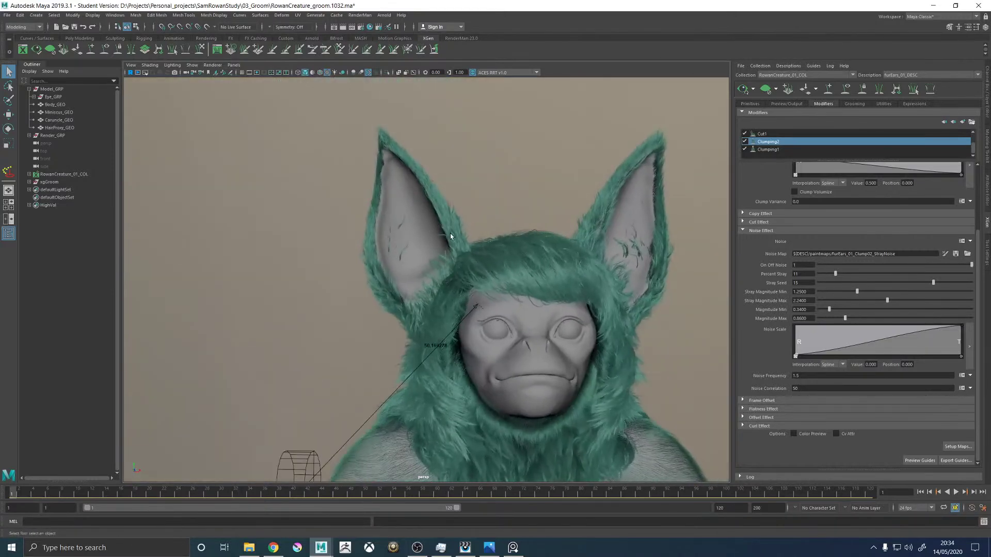
scroll(444, 285, up, 5)
alt+drag(444, 285, 568, 280)
scroll(479, 371, up, 8)
scroll(480, 371, down, 5)
scroll(394, 347, up, 4)
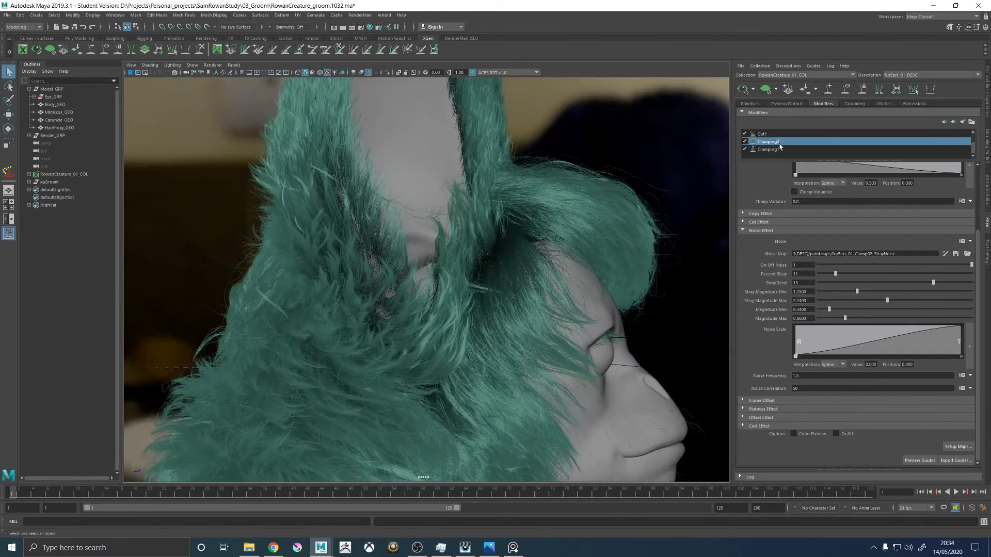
scroll(779, 148, up, 2)
click(764, 133)
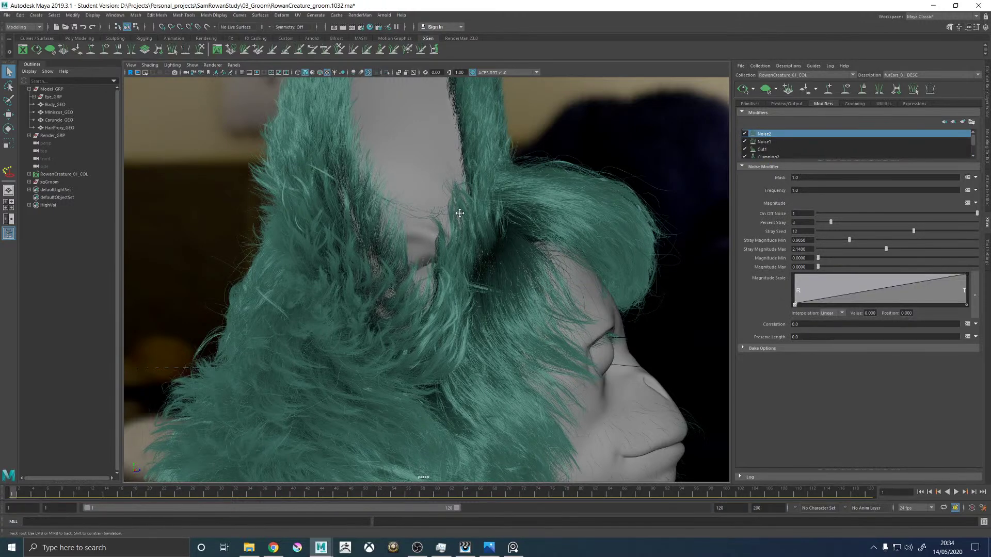
Add a new Noise modifier to the ear fur description's modifier stack.
scroll(405, 244, up, 3)
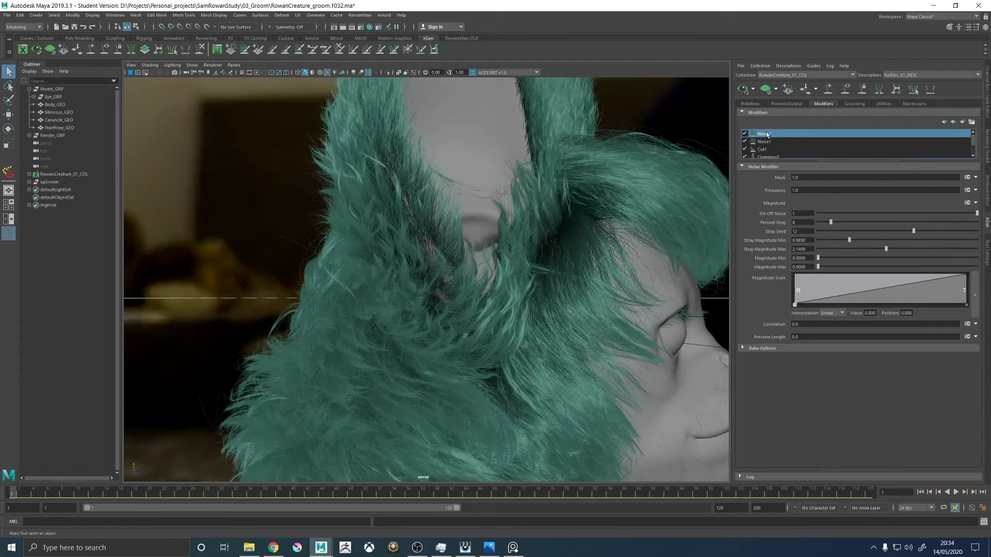
right_click(767, 135)
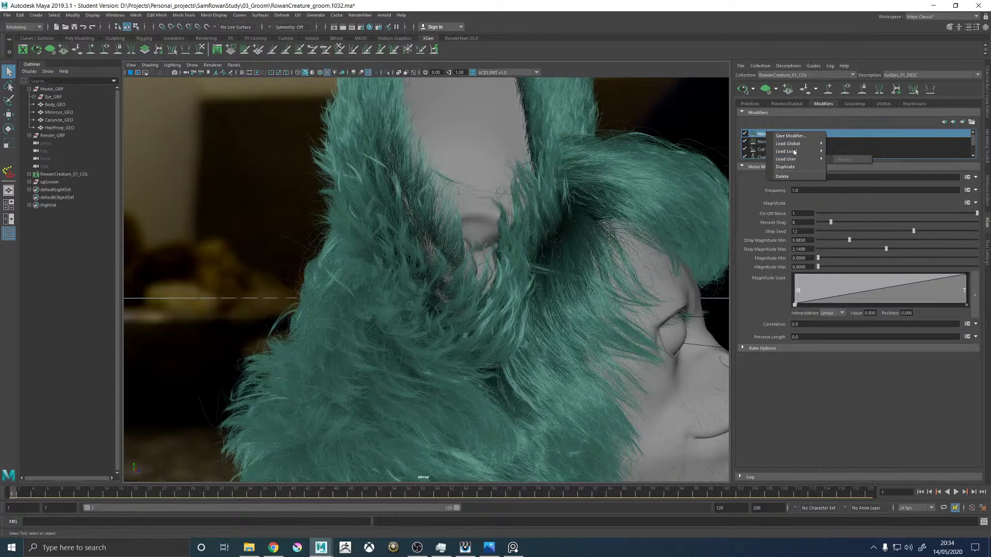
click(899, 136)
click(962, 123)
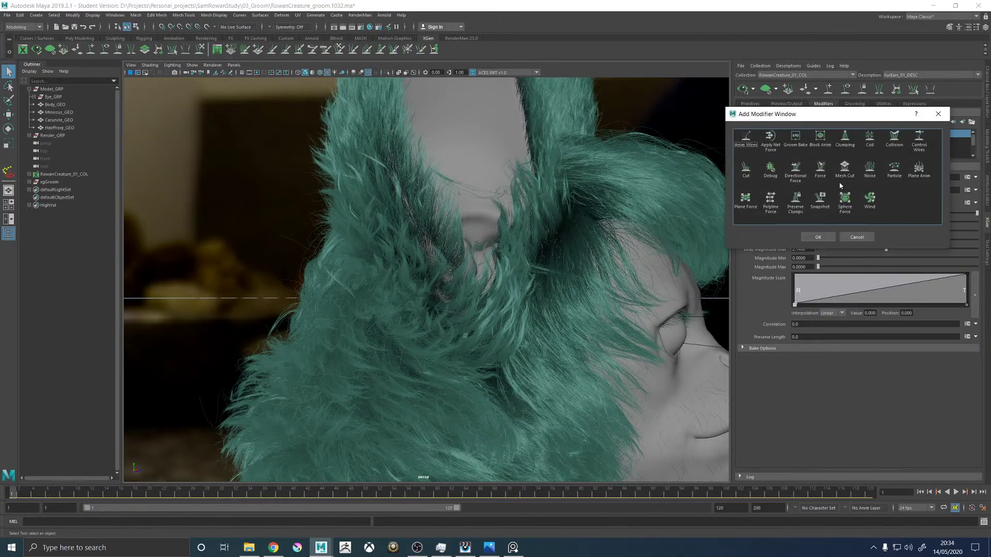
click(869, 167)
click(807, 237)
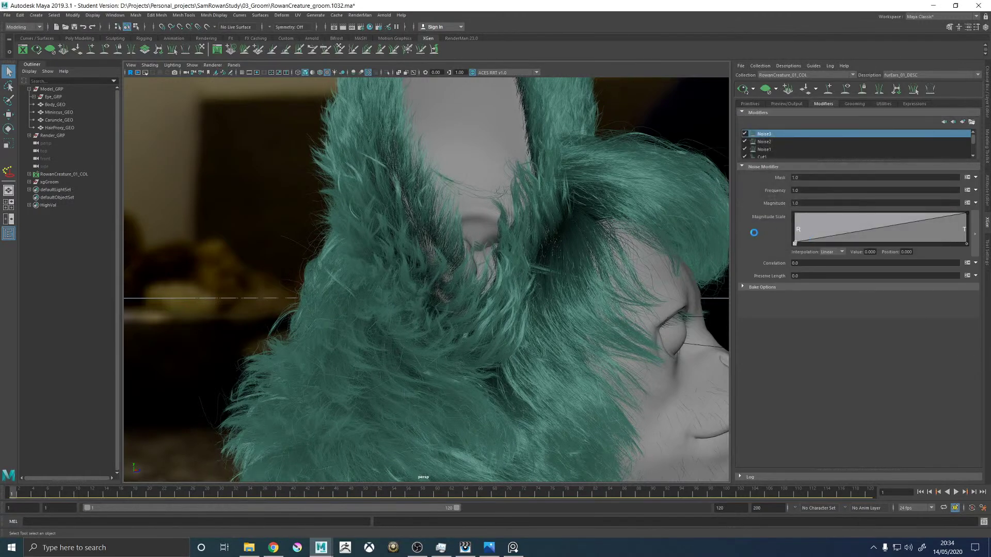
Set the new noise modifier's magnitude to the expression rand(0.5,1.5).
alt+drag(646, 232, 624, 226)
drag(804, 203, 738, 207)
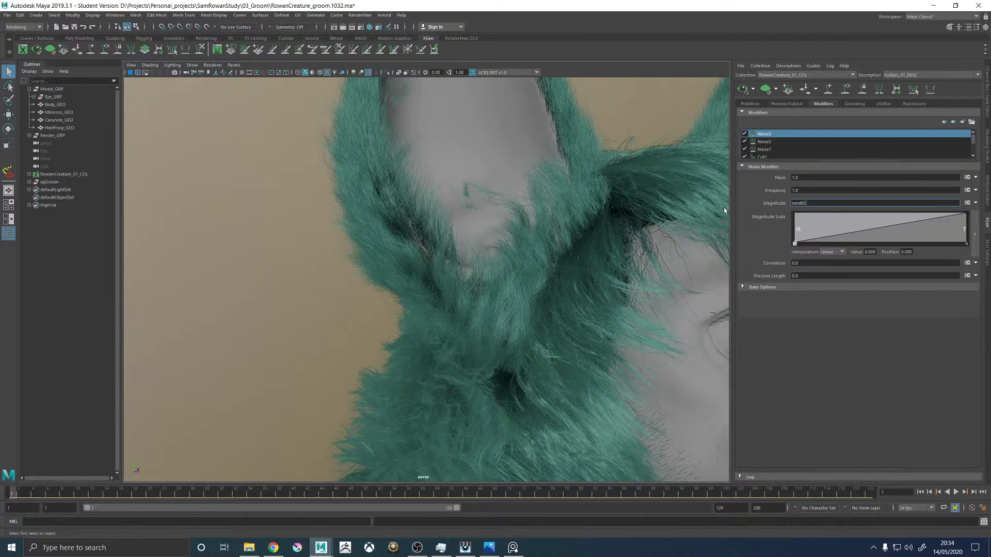
text(rand(0.5,1.5))
key(Return)
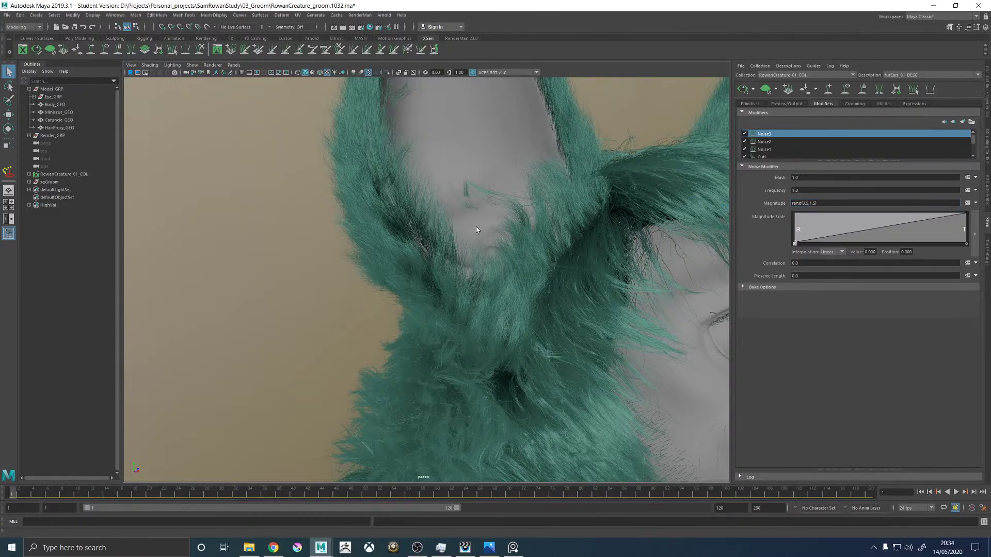
Examine the ear fur from the front and side, and display the ear guides around the ear base.
alt+drag(486, 227, 648, 200)
alt+drag(553, 241, 491, 237)
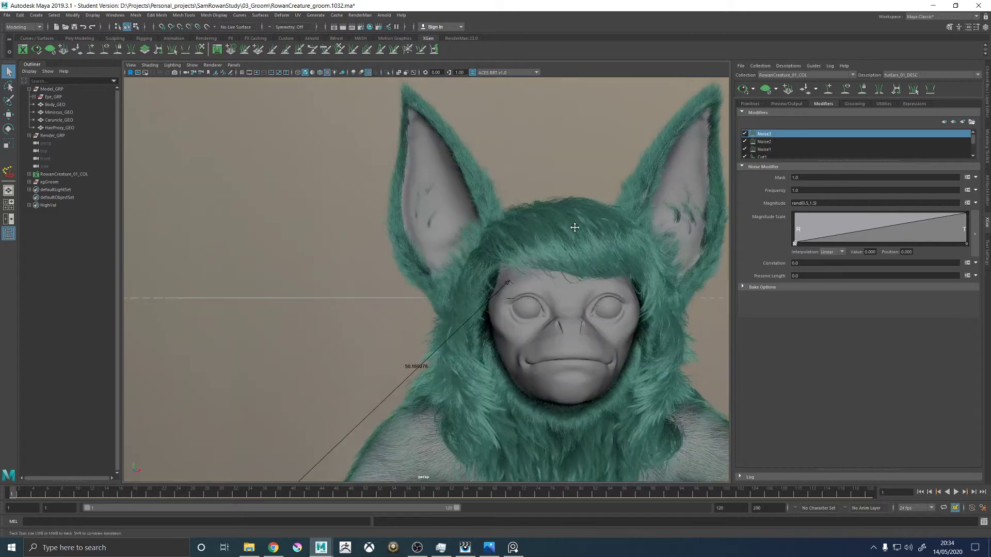
alt+middle_drag(571, 227, 361, 283)
alt+drag(323, 301, 469, 374)
scroll(427, 266, up, 3)
click(847, 90)
scroll(534, 282, up, 3)
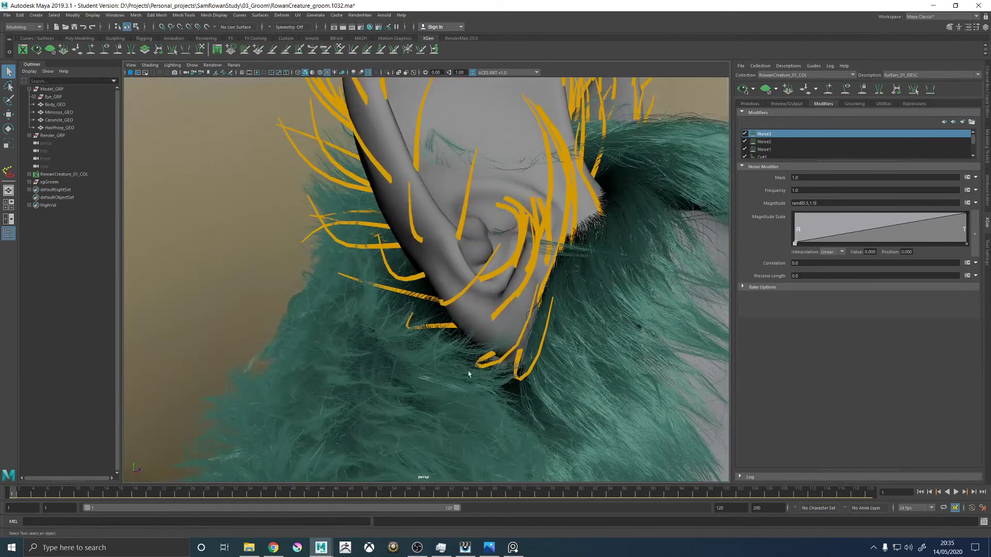
alt+right_drag(649, 194, 551, 248)
alt+drag(550, 248, 525, 265)
alt+drag(481, 349, 503, 301)
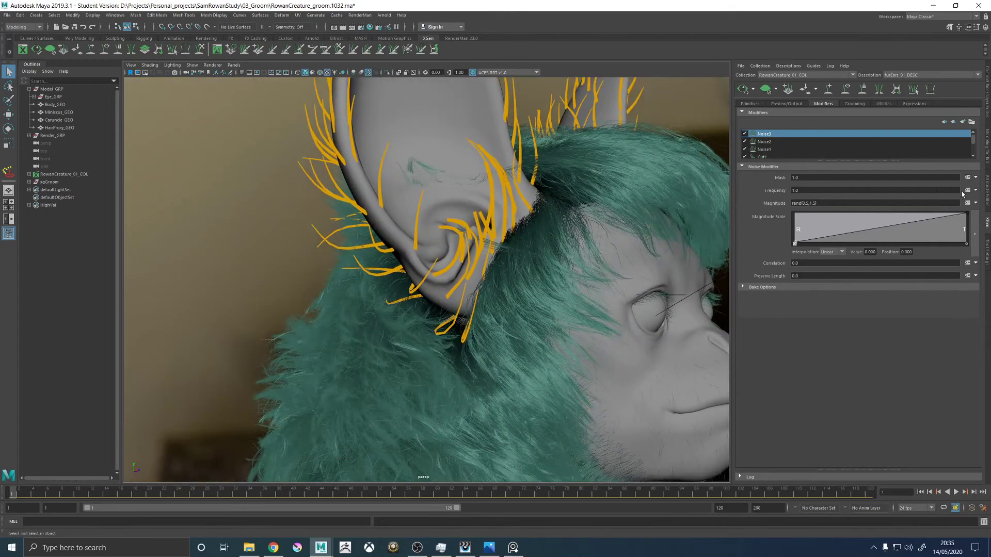
Create a black mask map named furEars_01_Fuzz_MASK with map resolution 1 for the Noise3 modifier.
click(976, 179)
click(947, 191)
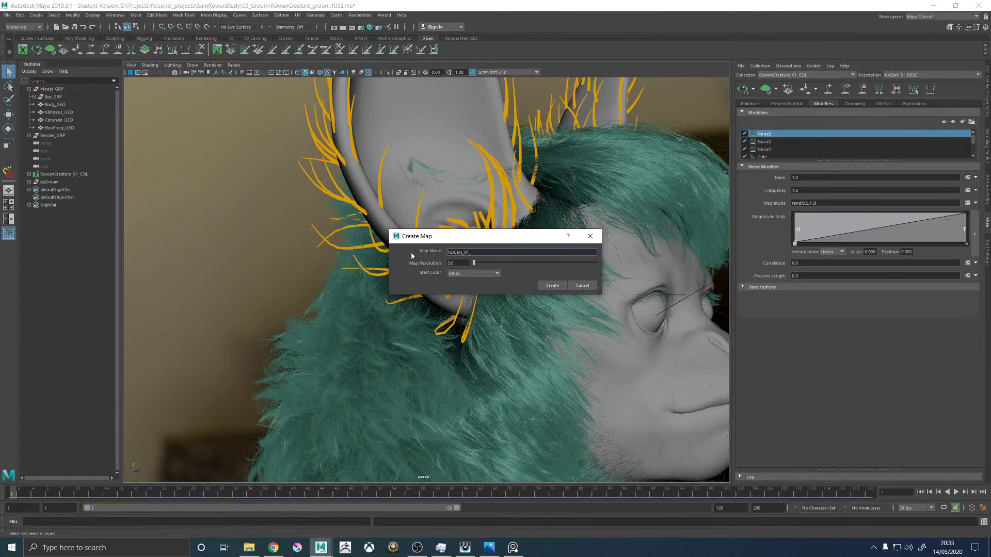
text(_MASK)
click(473, 274)
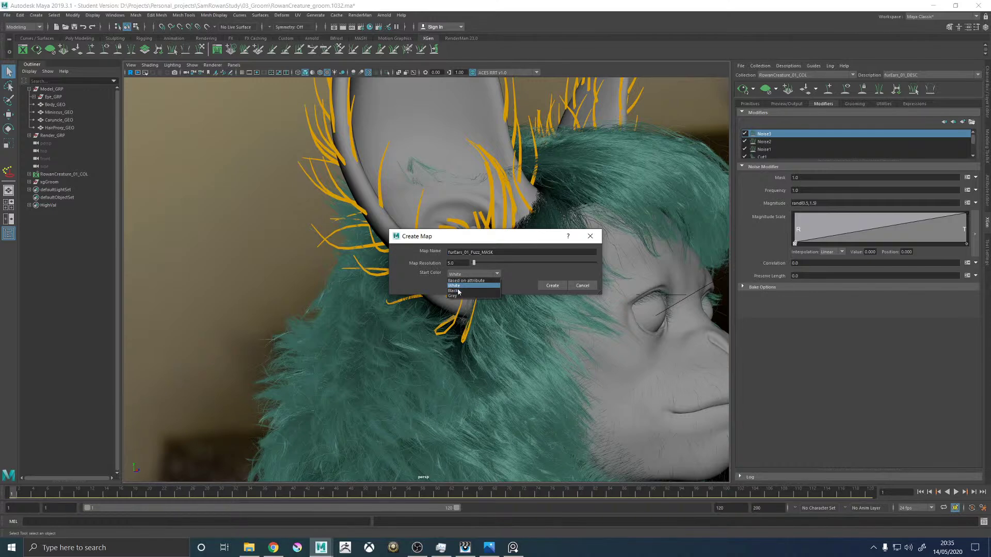
click(464, 284)
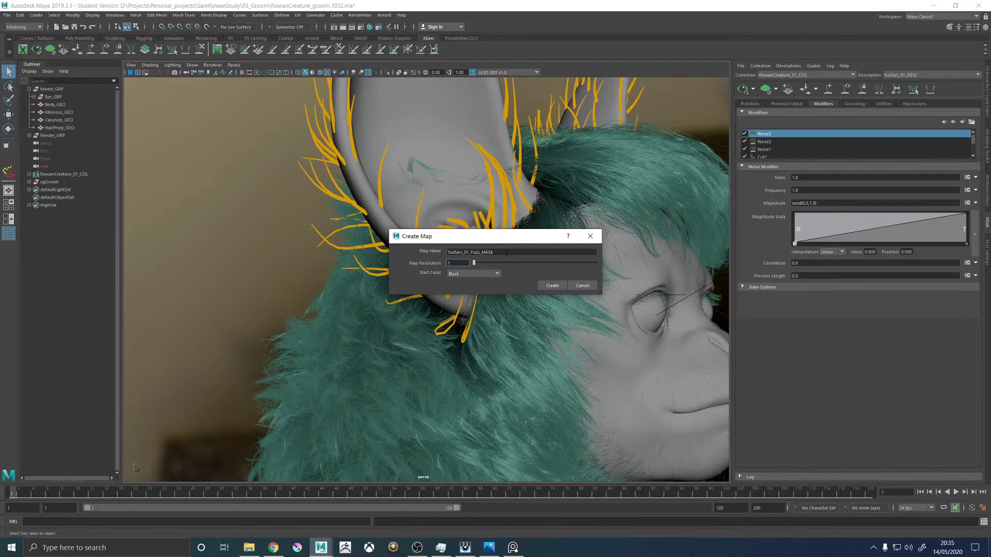
click(552, 285)
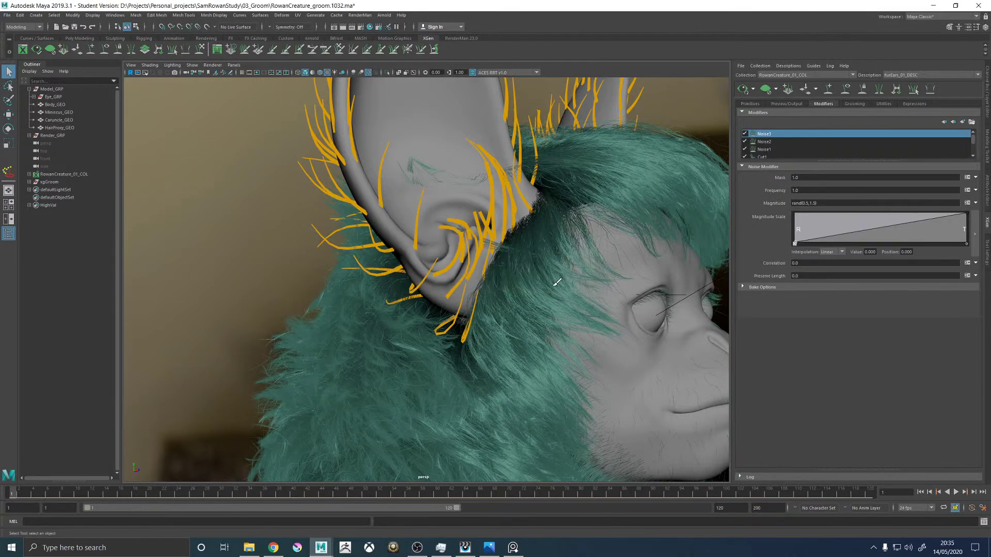
Paint the lower ear base white on the Fuzz mask, using textured display with the ear fur preview cleared.
key(6)
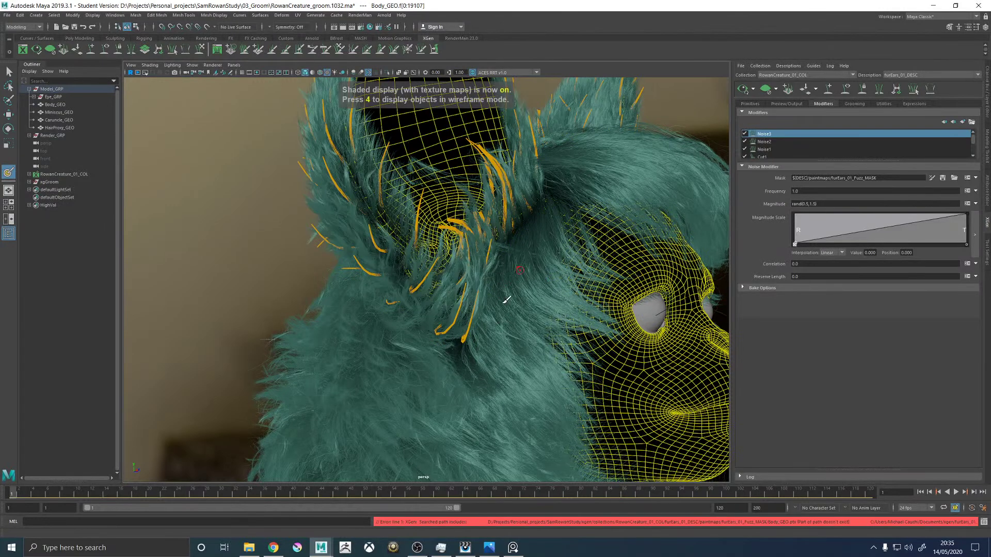
click(986, 242)
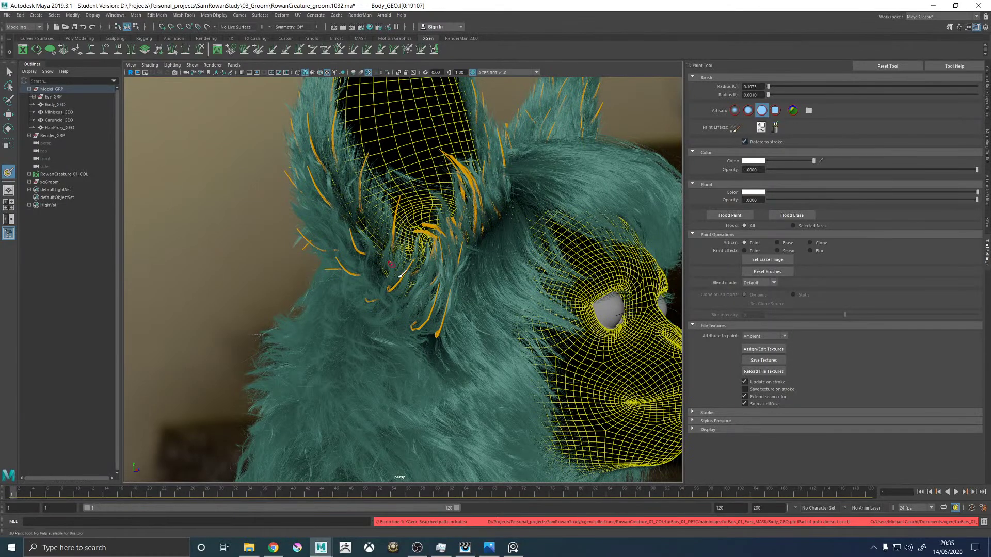
scroll(416, 302, up, 4)
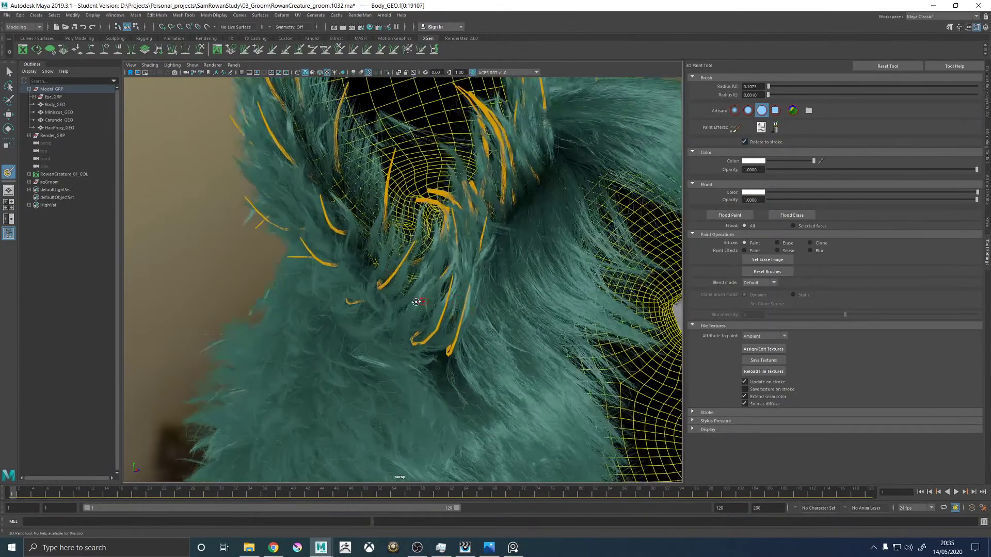
alt+drag(416, 302, 436, 316)
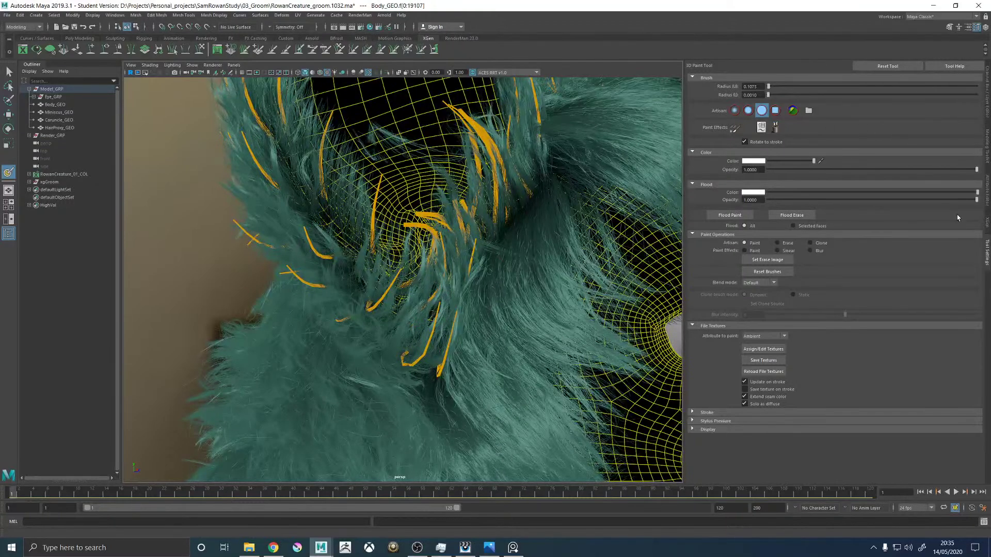
click(986, 225)
scroll(607, 270, up, 3)
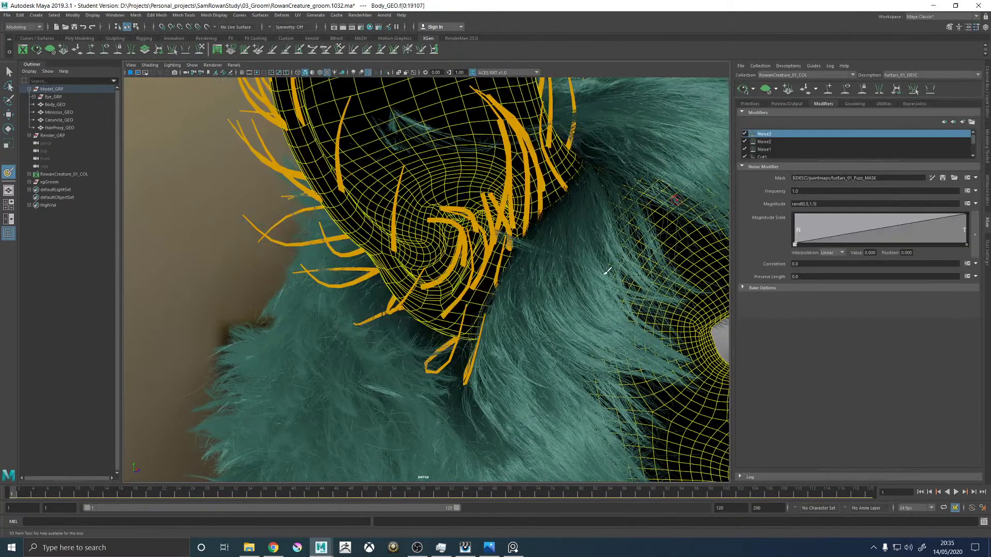
click(986, 251)
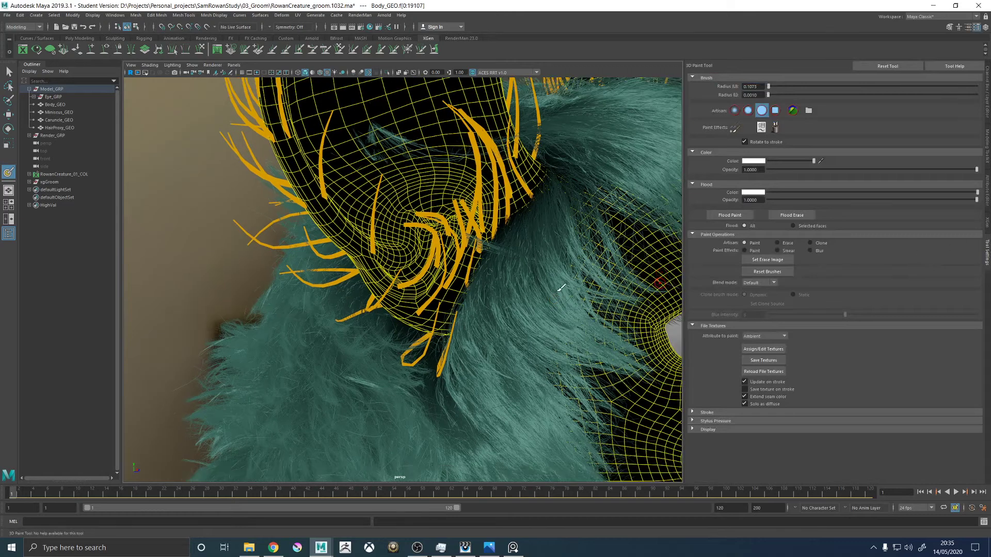
mouse_move(411, 269)
alt+mouse_down()
mouse_move(449, 228)
mouse_move(484, 271)
mouse_move(442, 247)
mouse_move(496, 256)
mouse_move(456, 251)
mouse_move(497, 287)
mouse_move(504, 282)
mouse_move(495, 276)
mouse_move(485, 295)
mouse_move(408, 199)
mouse_move(401, 210)
mouse_move(427, 169)
alt+mouse_up()
key(ctrl+z)
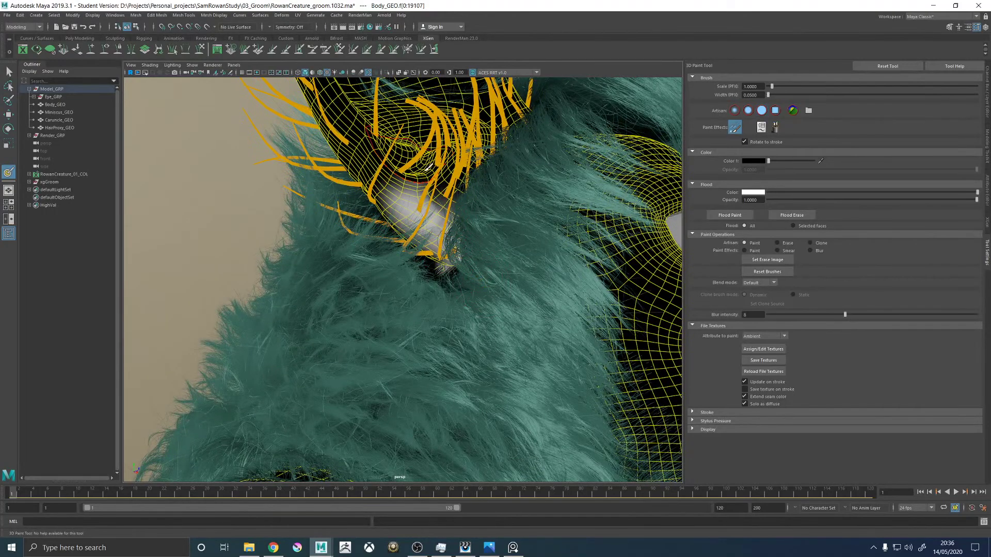
Save the painted Fuzz mask texture and refresh the ear fur preview.
alt+middle_drag(449, 201, 422, 299)
alt+right_drag(521, 274, 481, 259)
mouse_move(477, 258)
alt+mouse_down()
mouse_move(457, 259)
mouse_move(501, 269)
alt+mouse_up()
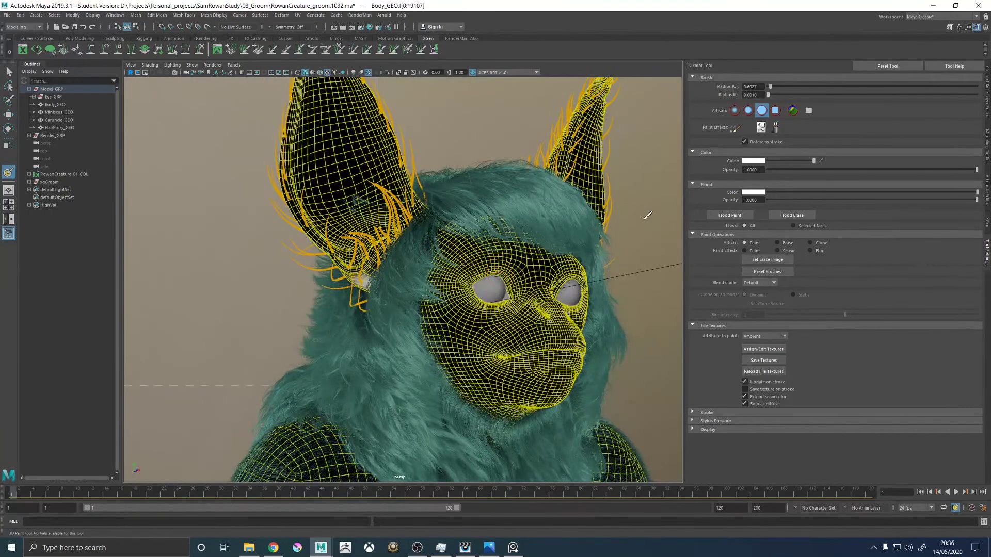
click(762, 360)
click(986, 223)
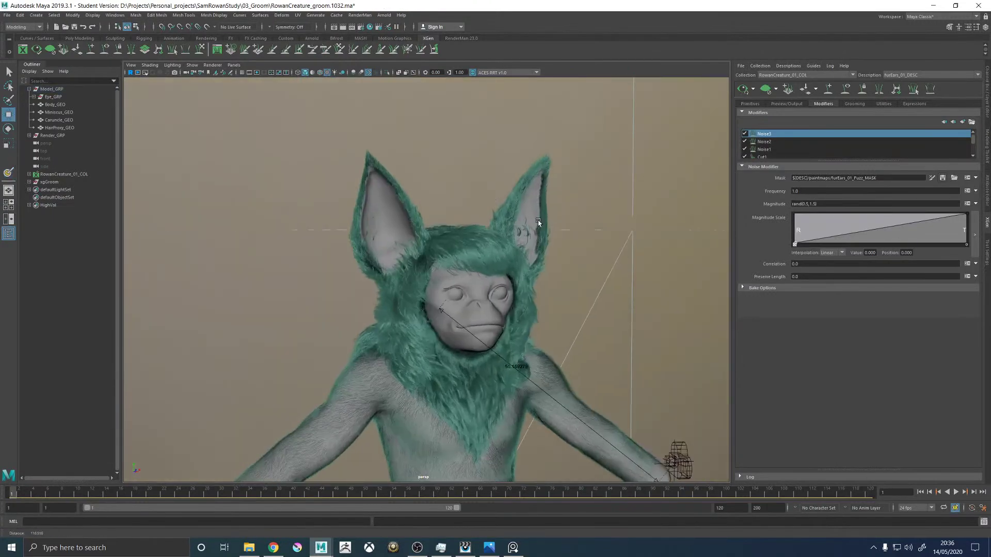
Toggle the Noise3 modifier to compare its effect, and examine the ear base fur from the front and side.
scroll(538, 221, up, 5)
alt+drag(454, 256, 366, 287)
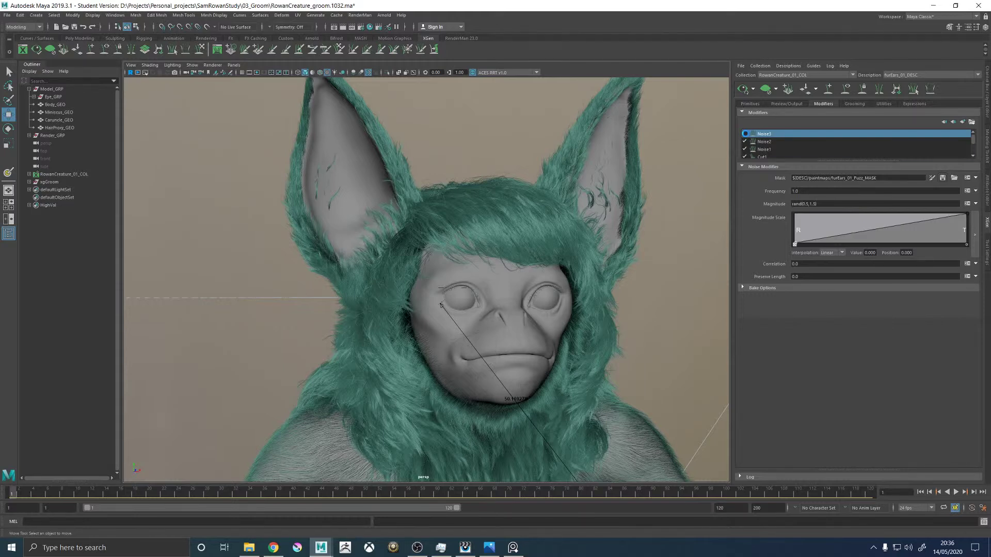
click(744, 134)
alt+drag(359, 264, 388, 293)
alt+right_drag(388, 293, 497, 294)
alt+middle_drag(497, 294, 443, 319)
alt+drag(596, 248, 442, 277)
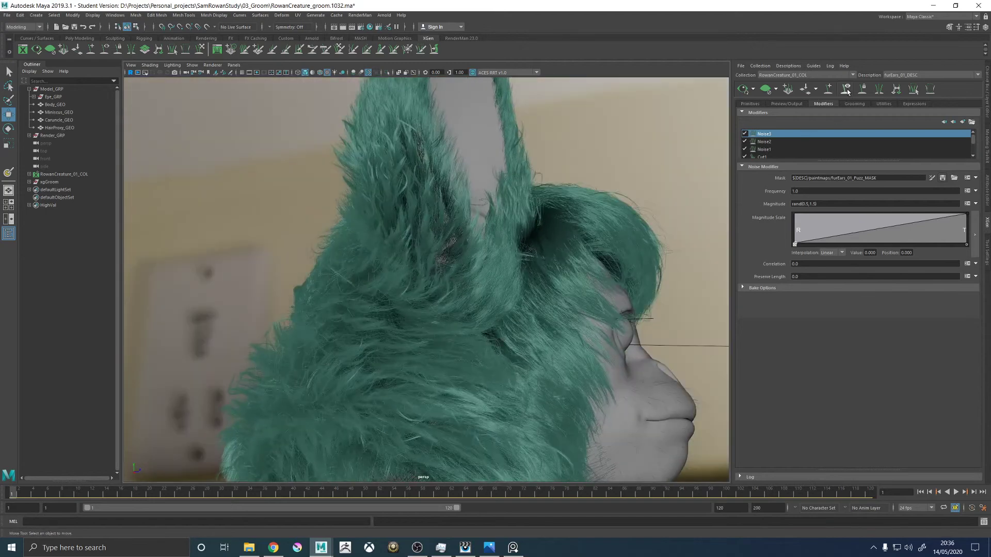
Clear the ear fur preview, extend the white area on the back of the ear base in the Fuzz mask, and save the texture.
click(767, 92)
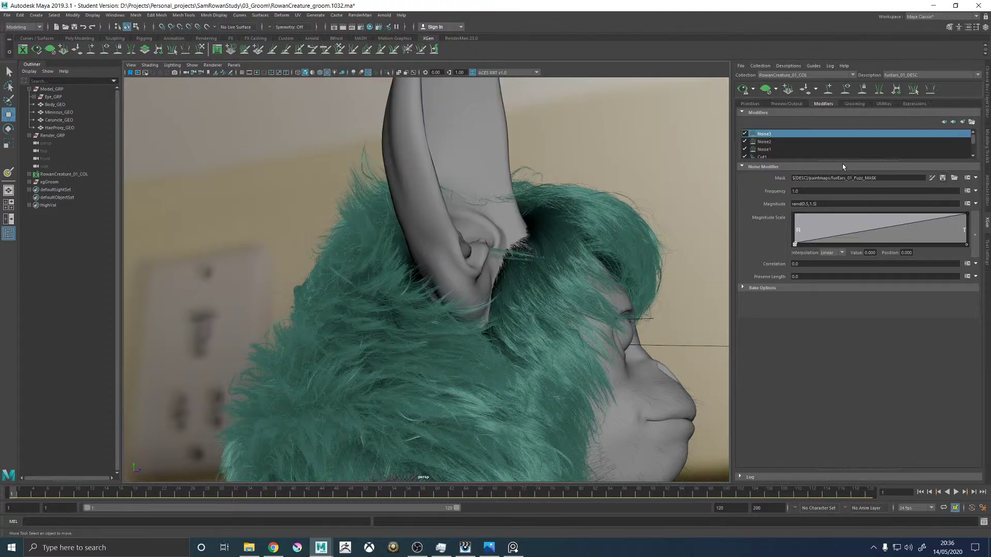
click(844, 89)
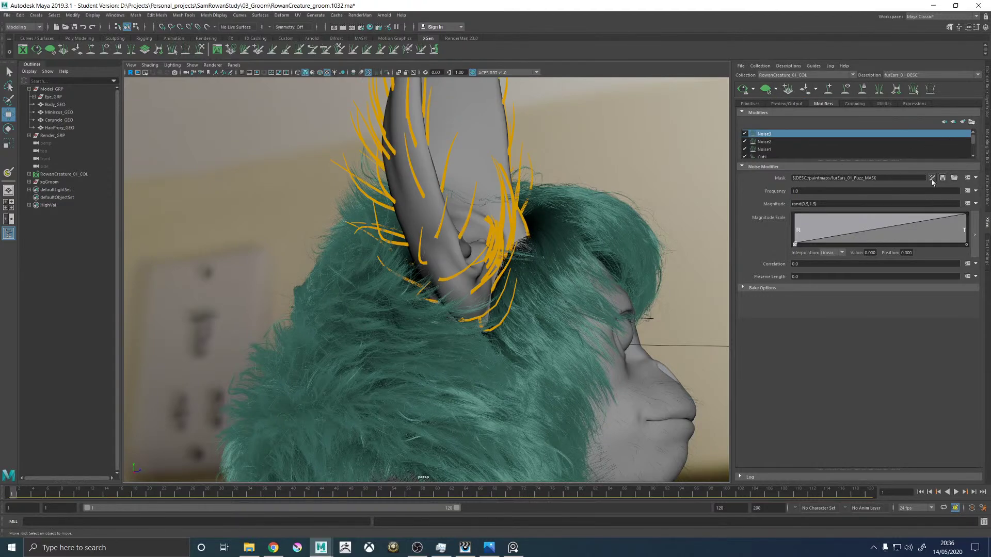
click(931, 178)
mouse_move(450, 276)
mouse_down()
mouse_move(444, 260)
mouse_move(411, 290)
mouse_move(428, 286)
mouse_move(405, 251)
mouse_move(439, 254)
mouse_move(443, 266)
mouse_move(441, 229)
mouse_move(411, 244)
mouse_move(450, 247)
mouse_move(426, 252)
mouse_up()
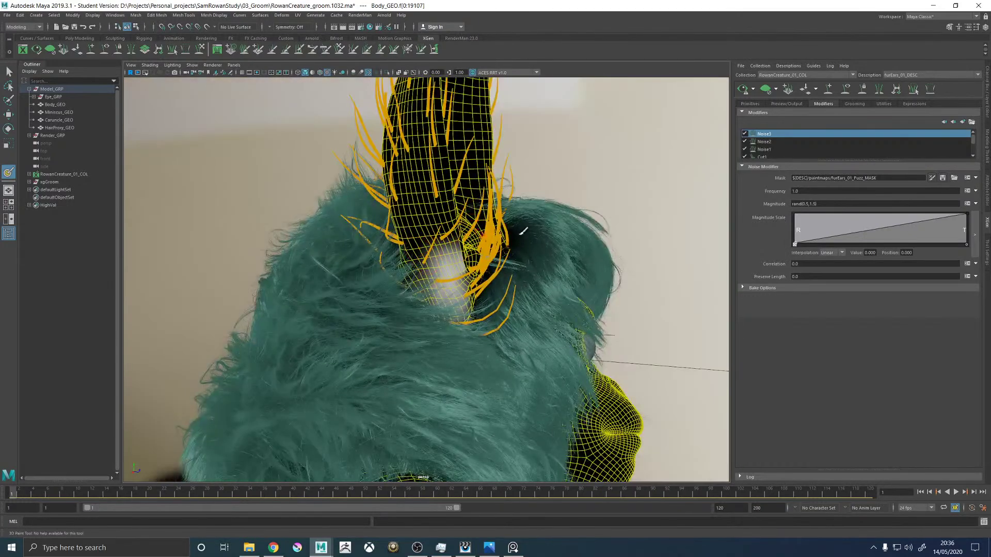
click(986, 263)
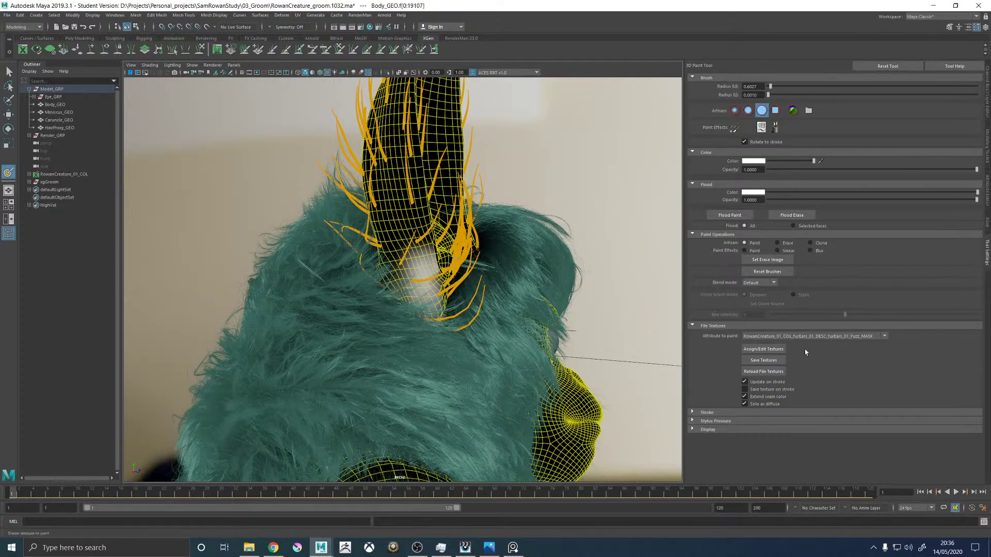
click(763, 360)
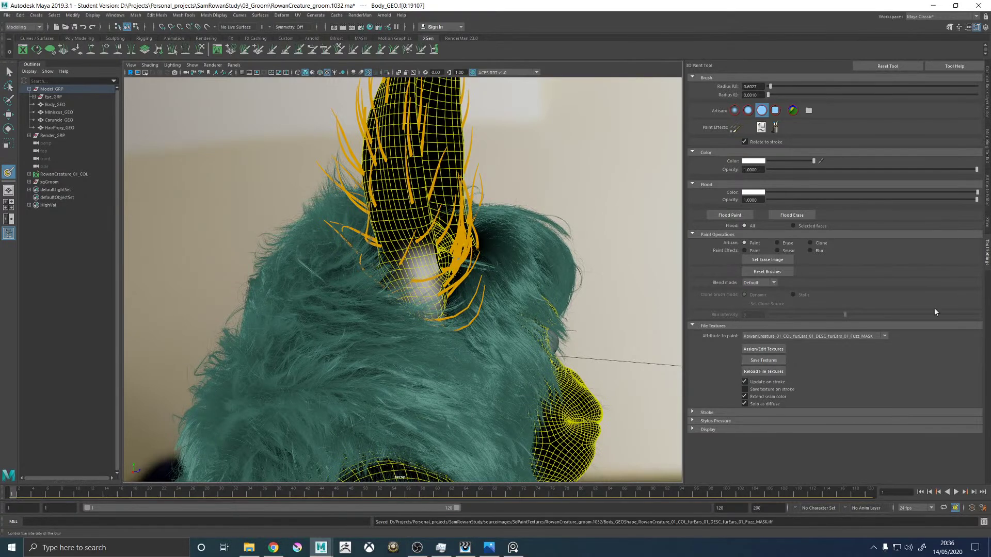
Return from mask painting to the furEars_01_DESC modifiers, deselect the body mesh, refresh the fur preview and hide the guides.
click(987, 219)
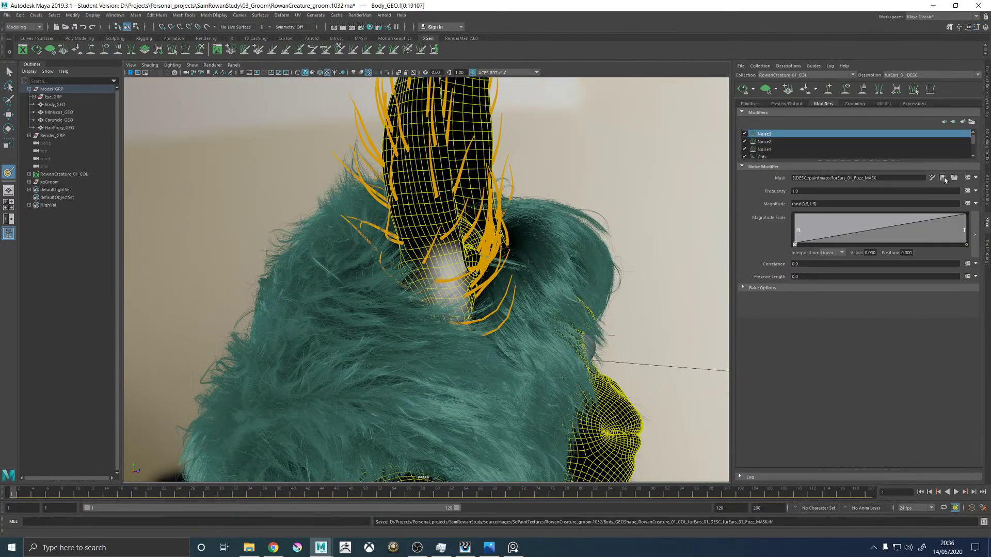
alt+drag(621, 192, 580, 177)
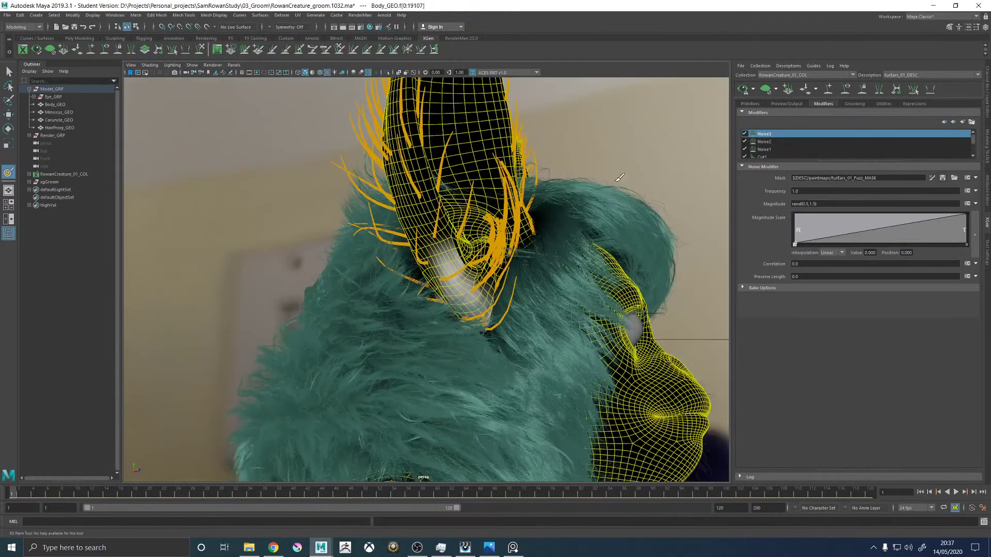
key(w)
click(617, 170)
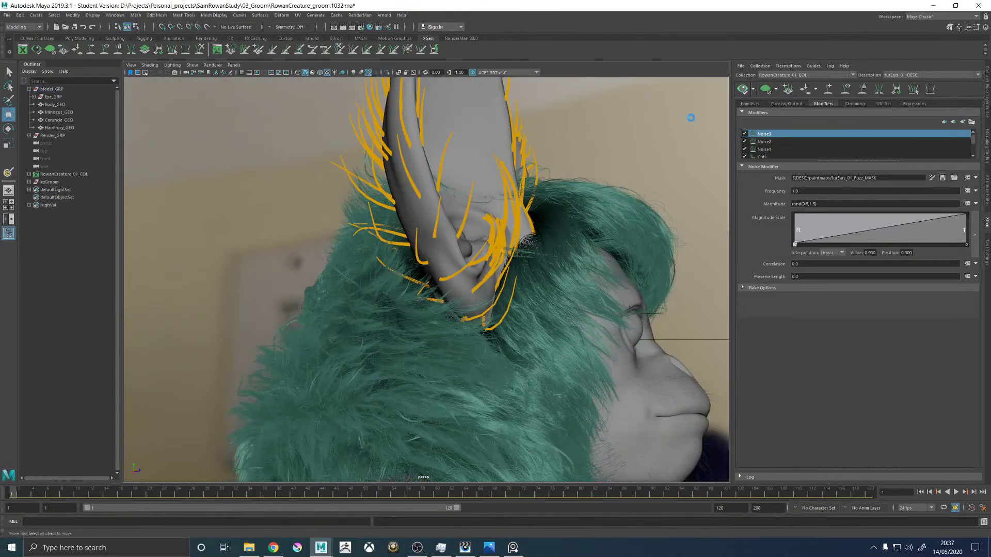
alt+drag(609, 157, 691, 163)
click(845, 89)
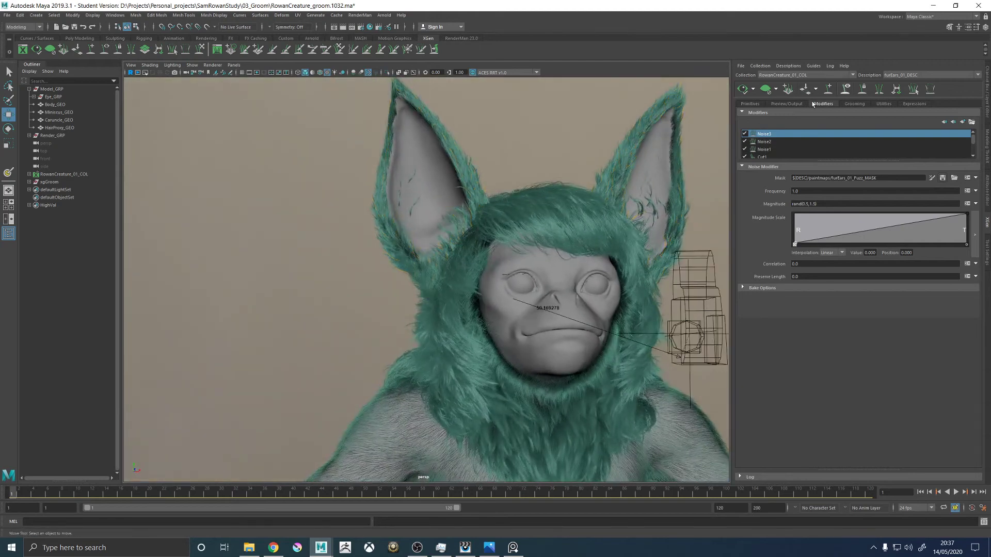
Examine the previewed fur on both ears from the front, especially the coverage around the inner rim.
scroll(363, 212, down, 5)
alt+drag(365, 212, 395, 221)
alt+right_drag(395, 221, 451, 214)
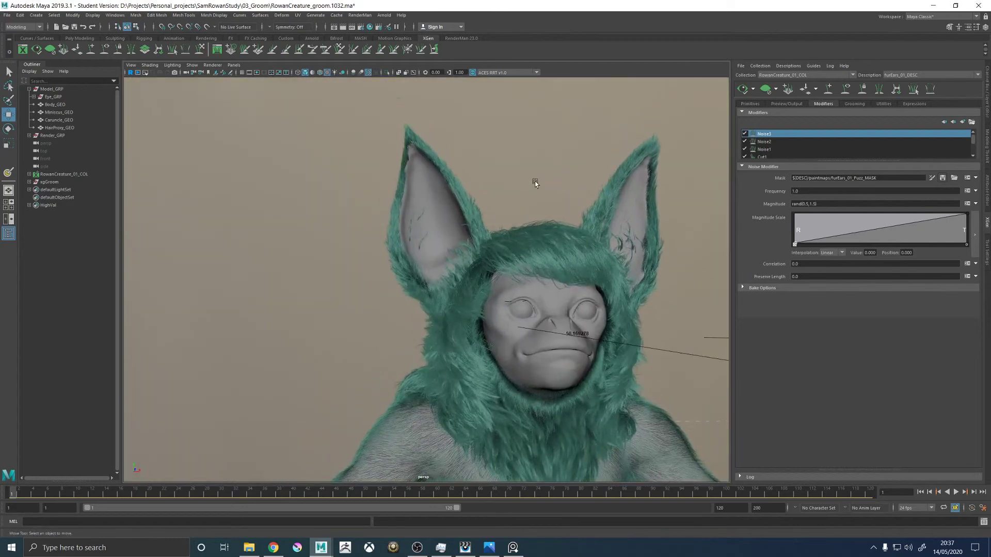
scroll(433, 191, up, 5)
alt+drag(439, 136, 490, 236)
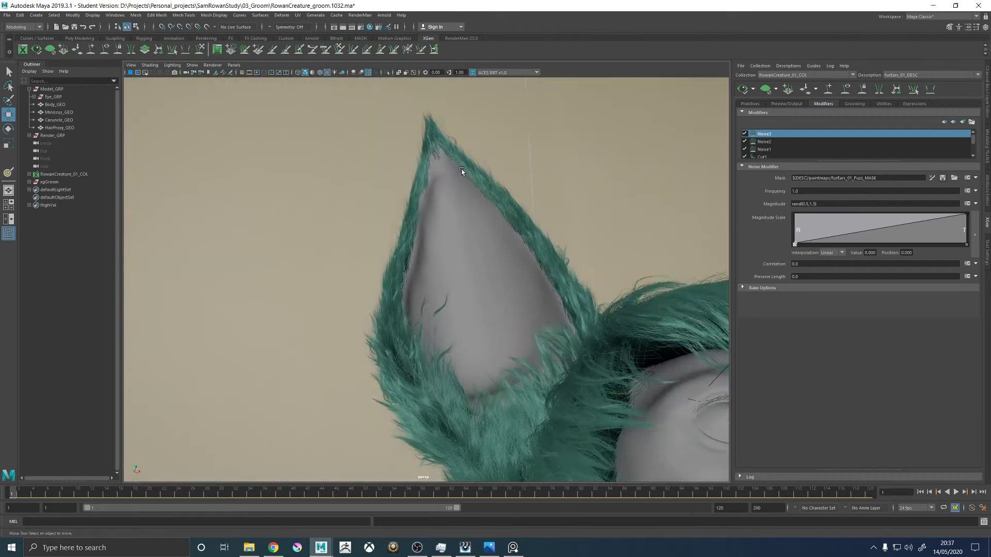
alt+drag(464, 212, 498, 240)
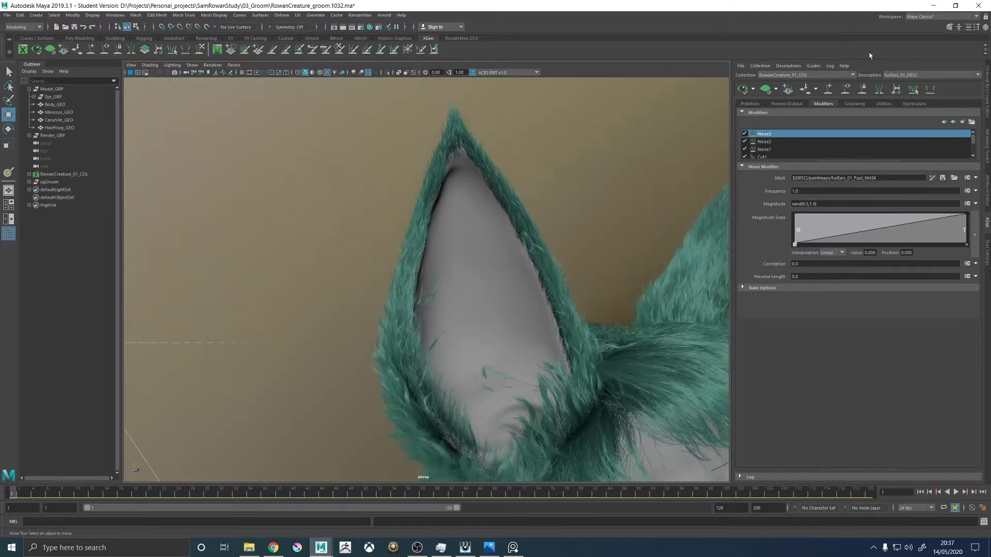
Show the ear guides without their fur preview and add three guides inside the lower outer rim of the ear.
click(846, 89)
click(766, 89)
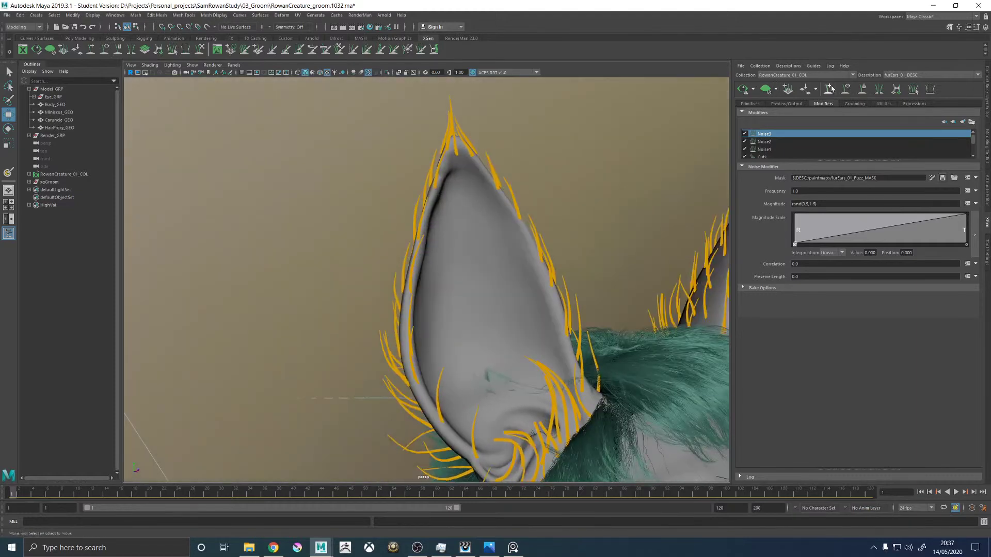
click(829, 88)
mouse_move(494, 316)
alt+right_down()
mouse_move(436, 303)
mouse_move(509, 285)
alt+right_up()
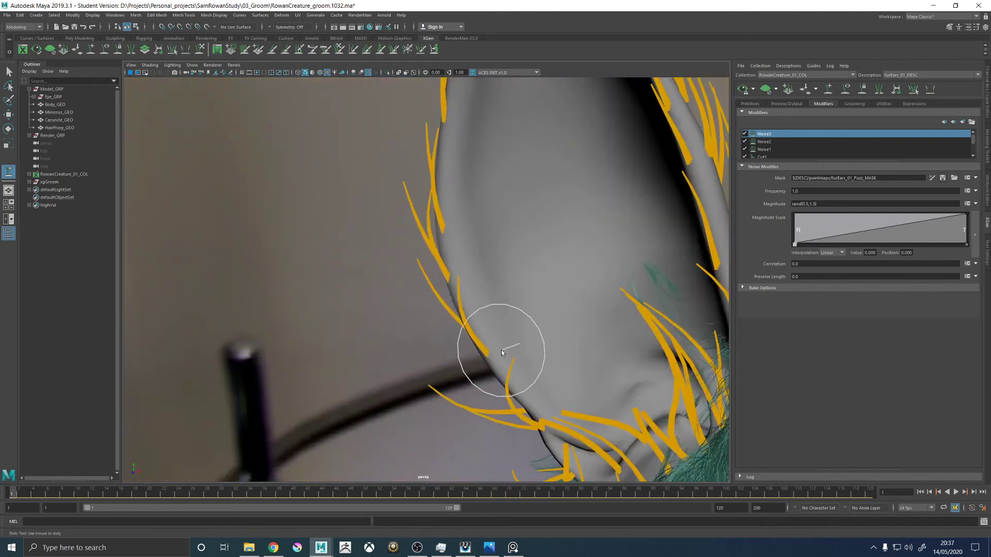
alt+drag(500, 350, 520, 359)
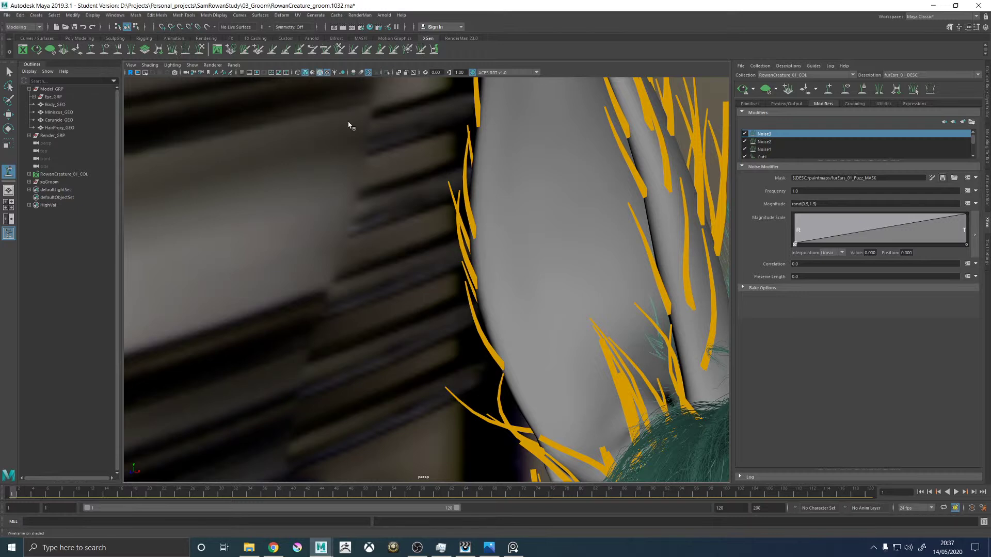
click(519, 352)
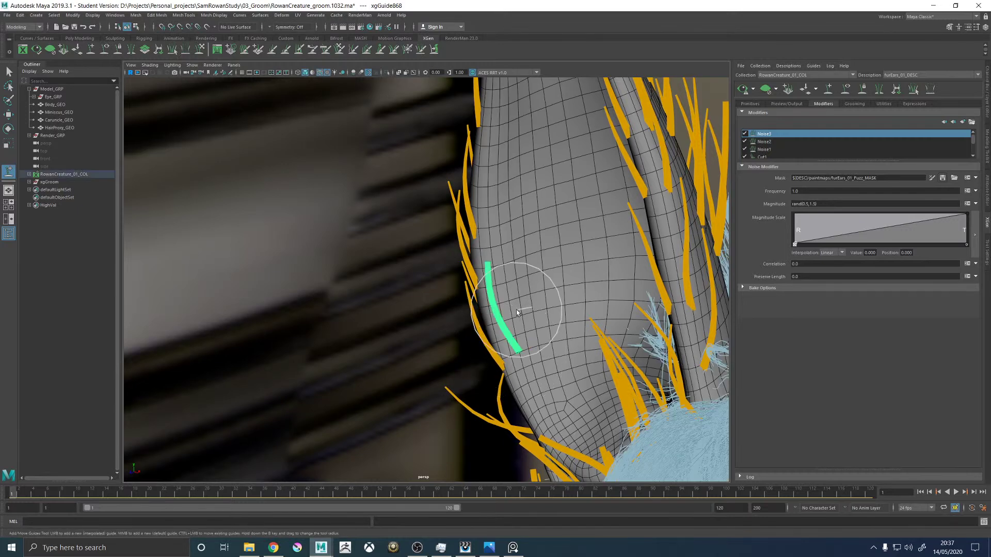
click(506, 278)
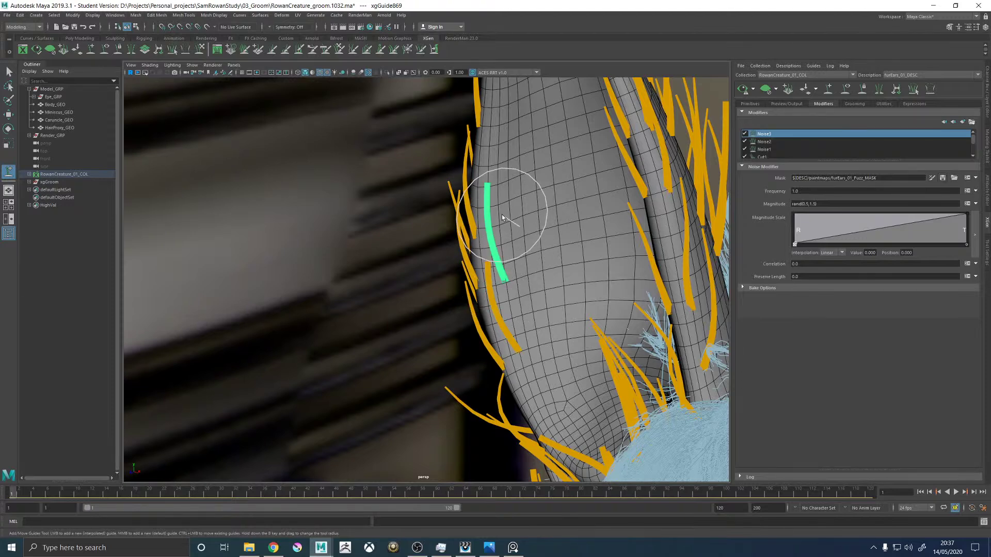
click(499, 227)
Add three more guides up the inside of the ear's outer rim towards the tip.
alt+middle_drag(503, 172, 495, 205)
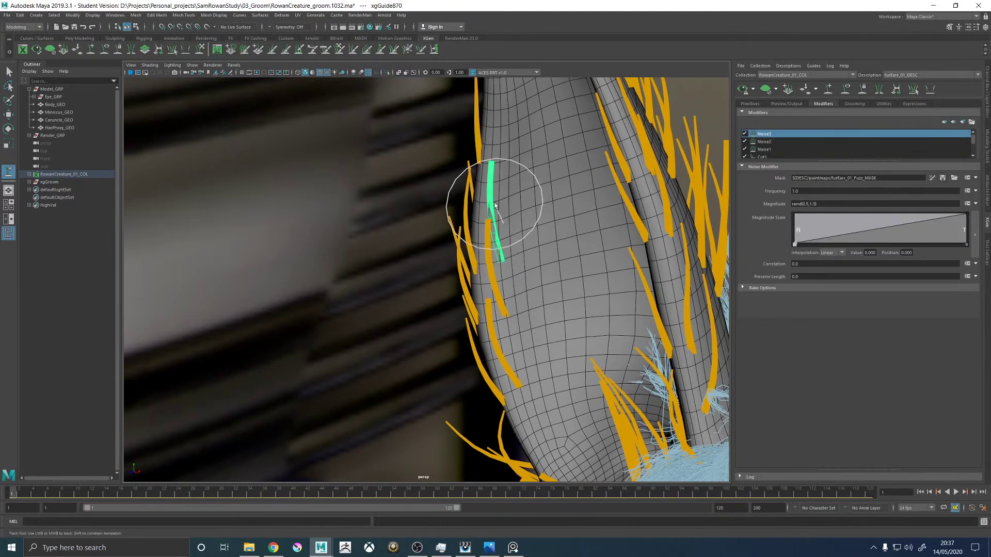
click(498, 156)
mouse_move(500, 198)
alt+mouse_down()
mouse_move(488, 269)
mouse_move(491, 217)
mouse_move(482, 221)
mouse_move(475, 170)
mouse_move(499, 178)
mouse_move(533, 141)
alt+mouse_up()
click(507, 207)
click(475, 170)
alt+middle_drag(532, 141, 529, 174)
Add three guides inside the lower part of the ear's rim nearest the head.
alt+drag(560, 190, 468, 267)
mouse_move(468, 267)
alt+middle_down()
mouse_move(506, 284)
mouse_move(442, 294)
alt+middle_up()
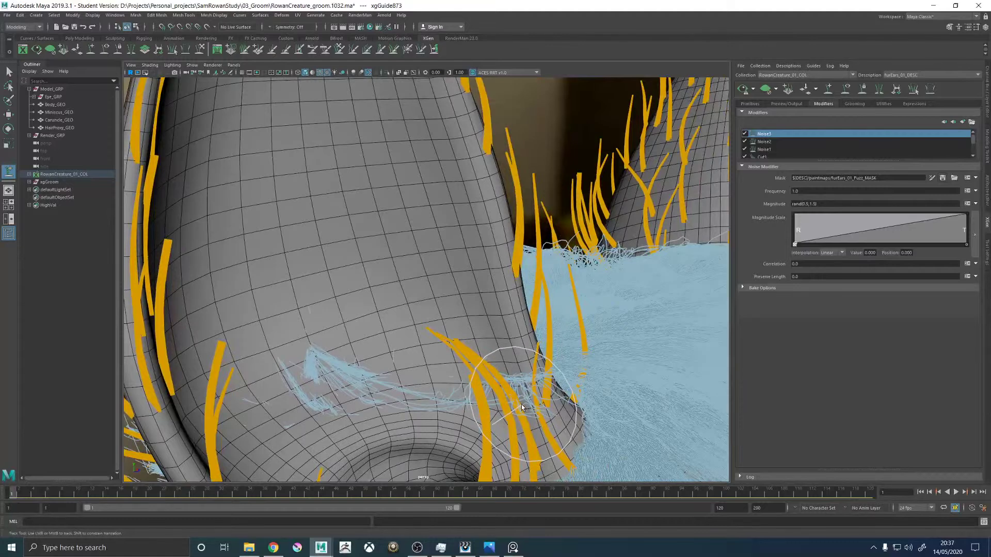
click(516, 317)
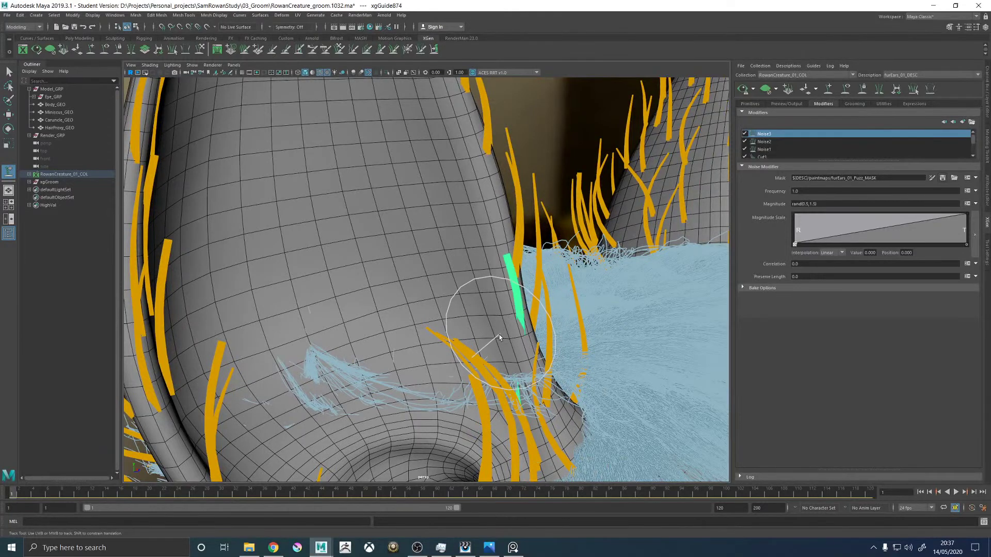
click(499, 246)
click(479, 278)
Continue the row of guides up the head-side inner rim towards the ear tip.
alt+middle_drag(479, 276, 454, 191)
click(467, 198)
alt+middle_drag(514, 261, 470, 223)
click(477, 220)
click(498, 237)
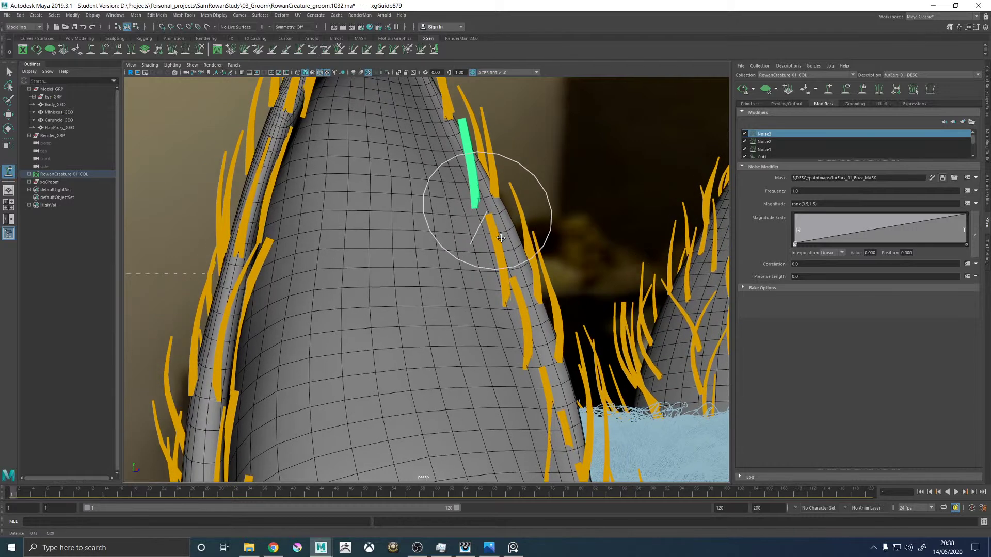
alt+middle_drag(444, 135, 442, 170)
click(485, 241)
click(436, 173)
Select the three new upper guides inside the ear's outer rim.
alt+right_drag(396, 197, 382, 209)
alt+drag(407, 232, 501, 271)
key(w)
alt+middle_drag(504, 312, 485, 209)
click(439, 230)
alt+drag(439, 230, 406, 234)
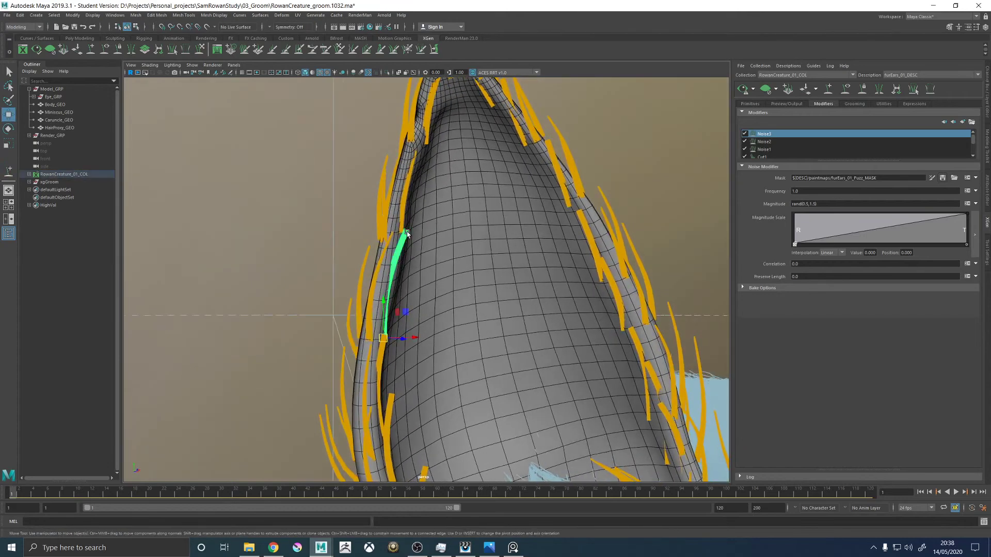
click(406, 185)
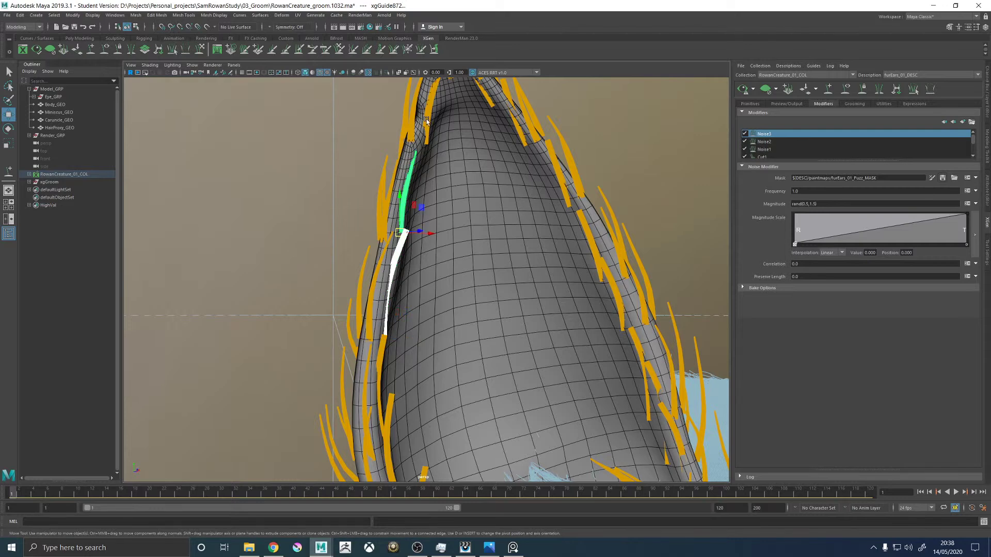
click(427, 116)
alt+drag(523, 127, 527, 210)
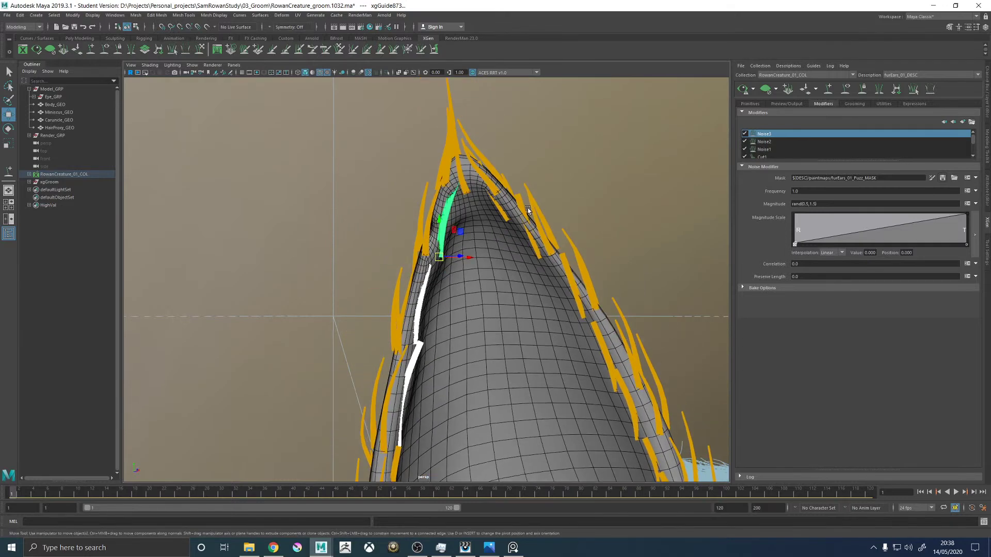
Extend the selection with the new guides along the head-side inner rim, leaving out the older neighbouring guides.
click(522, 211)
click(569, 277)
alt+drag(569, 276, 570, 249)
click(577, 264)
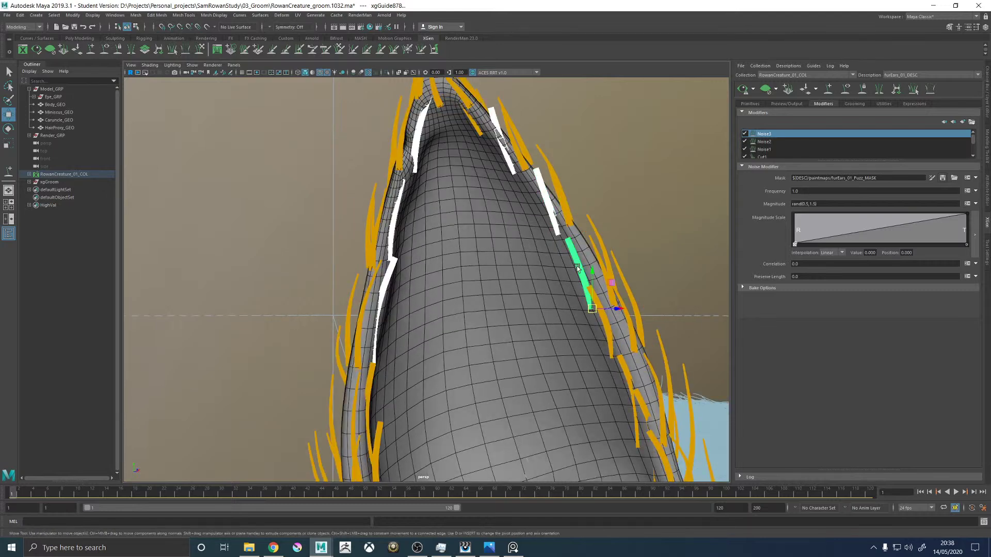
click(608, 325)
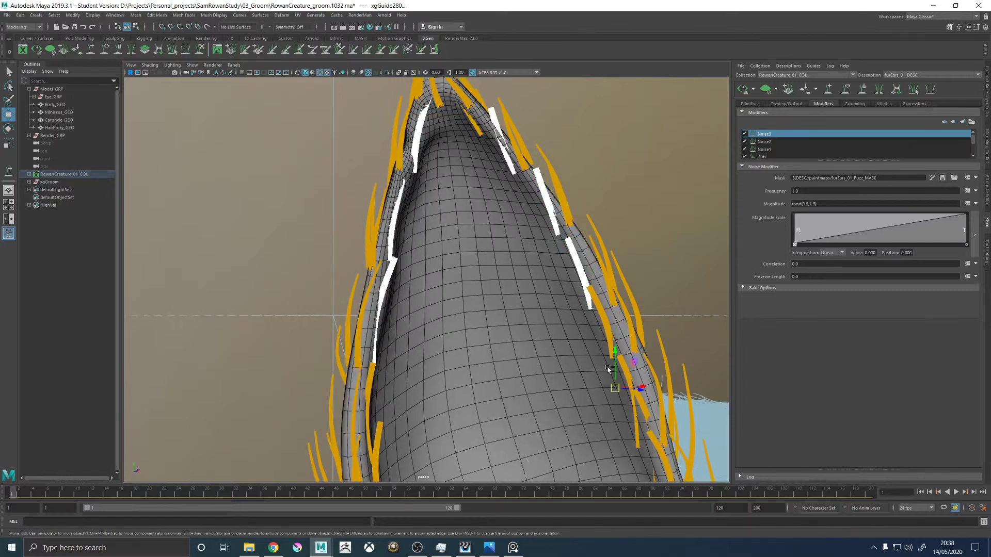
click(607, 318)
click(605, 321)
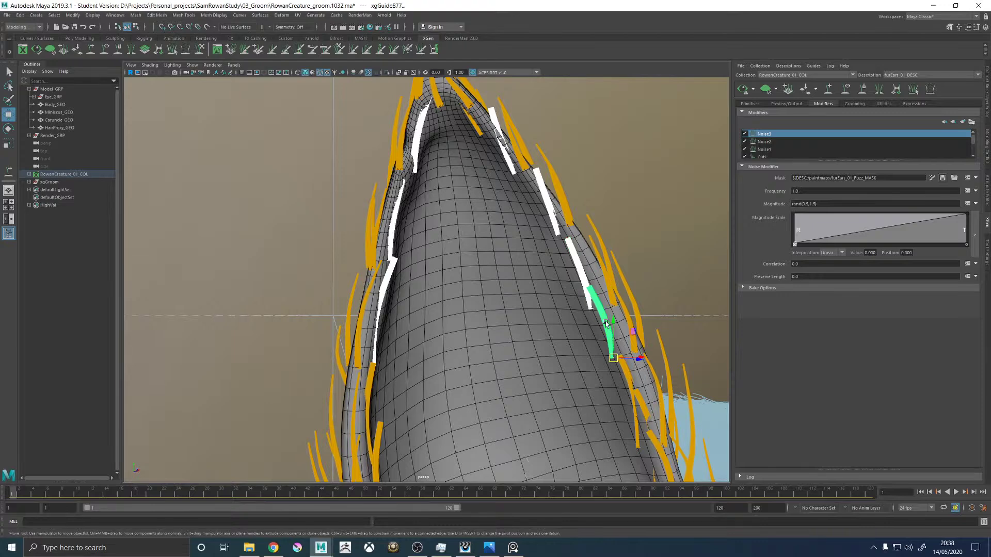
alt+middle_drag(595, 308, 572, 280)
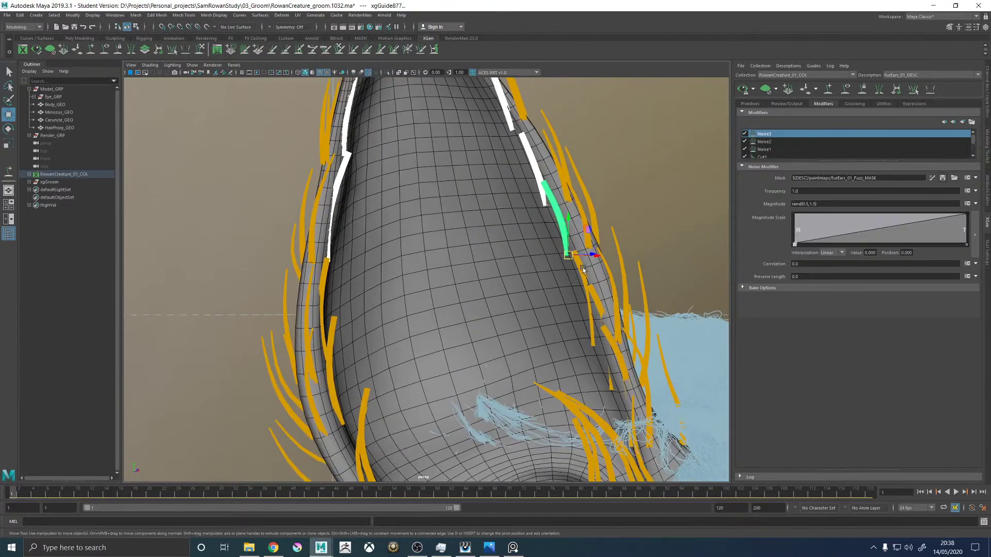
click(582, 268)
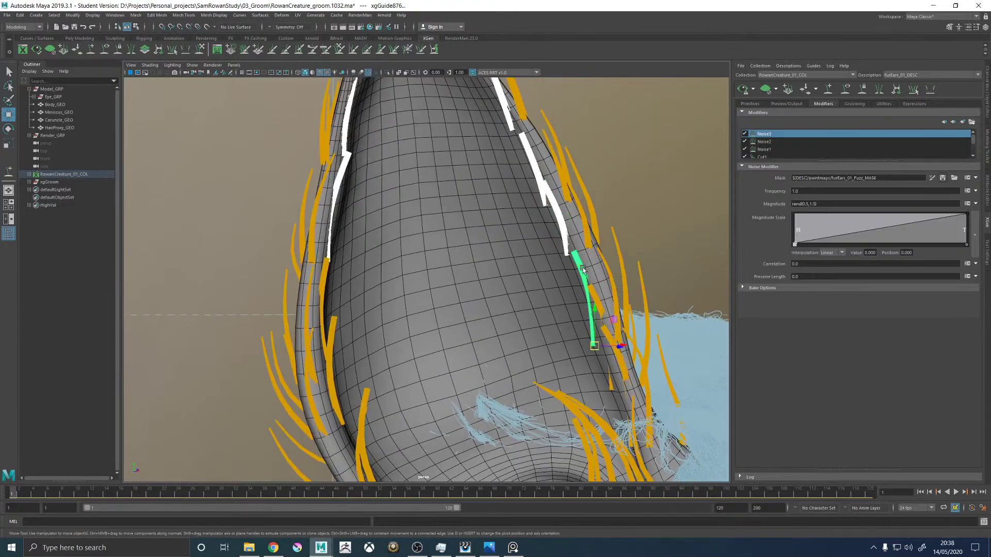
click(602, 314)
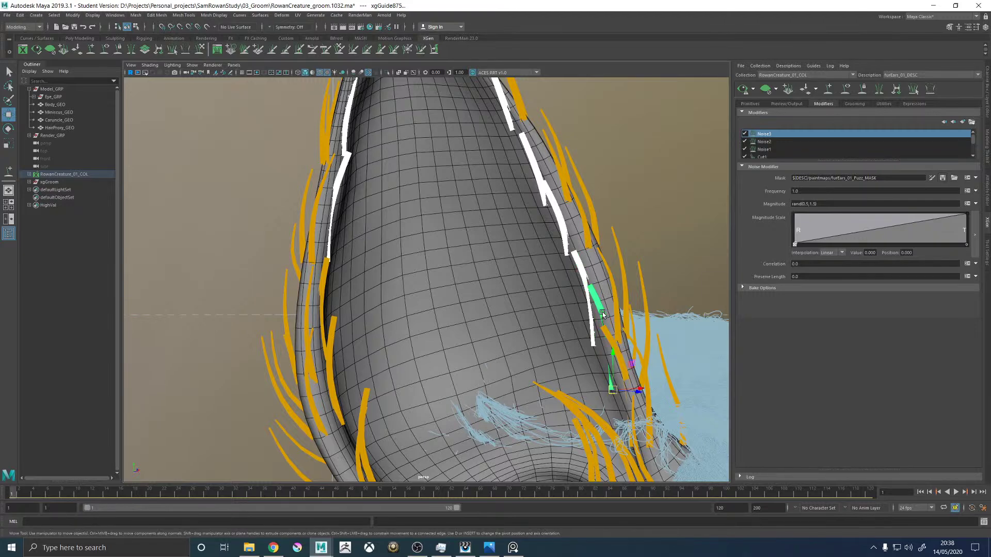
Include the three new lower guides inside the ear's outer rim in the selection.
alt+drag(561, 312, 397, 265)
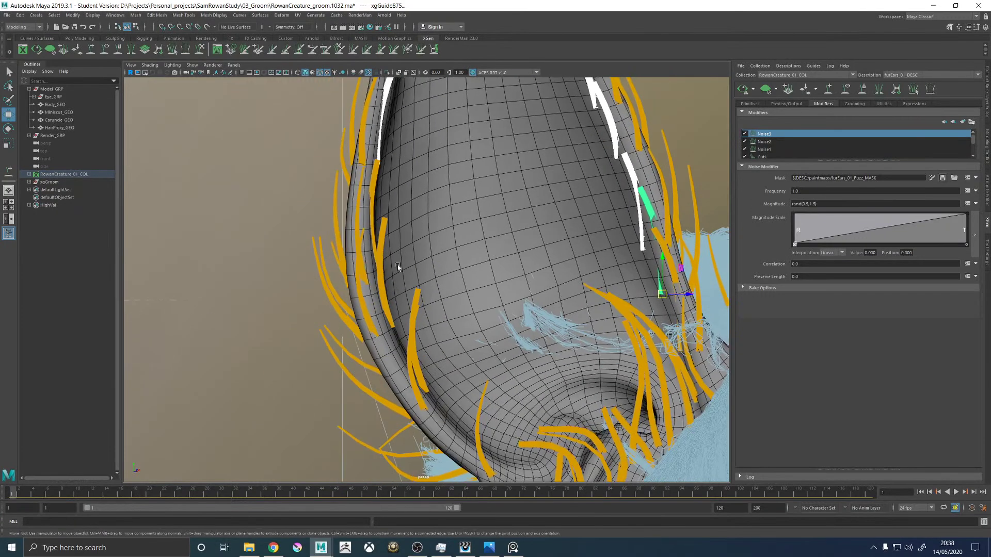
click(372, 180)
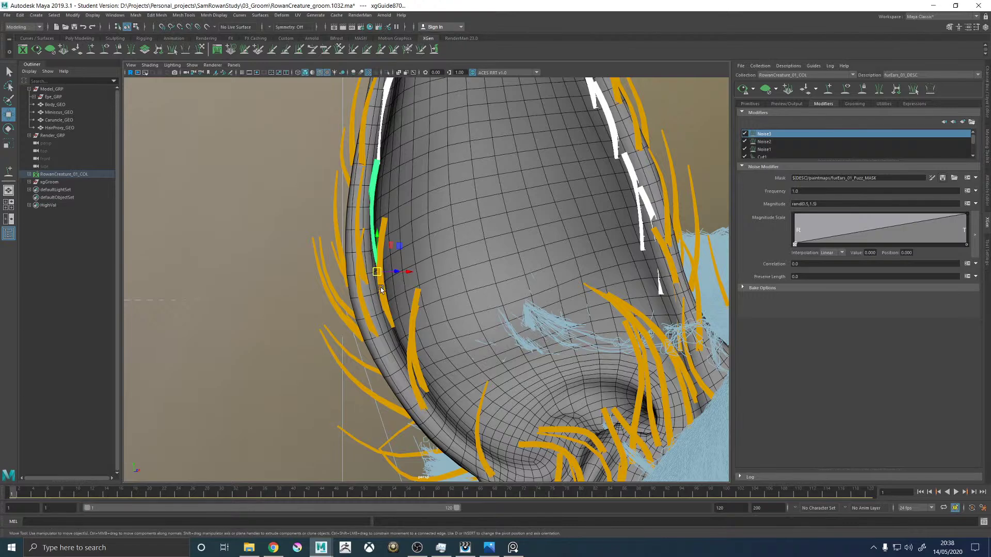
alt+drag(498, 342, 451, 331)
shift+click(490, 333)
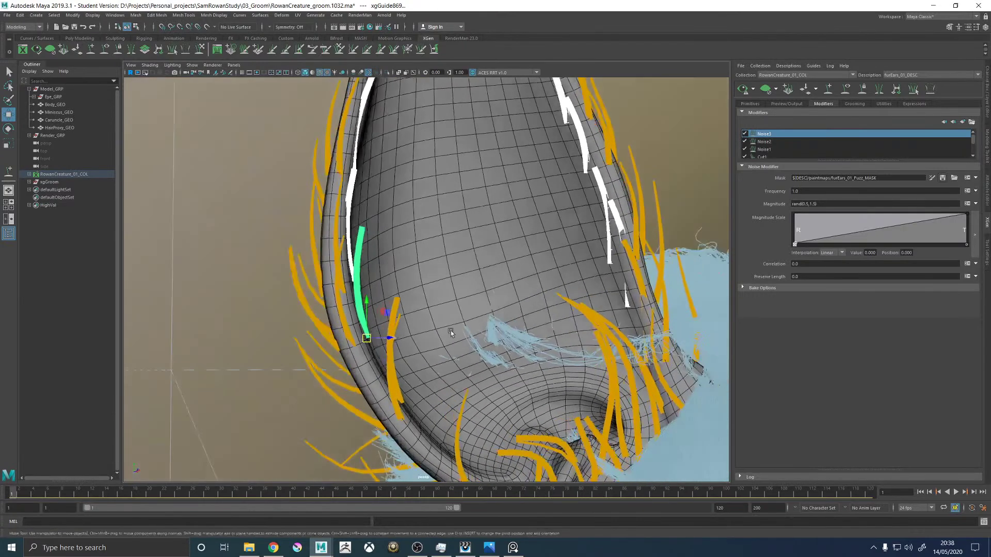
click(396, 305)
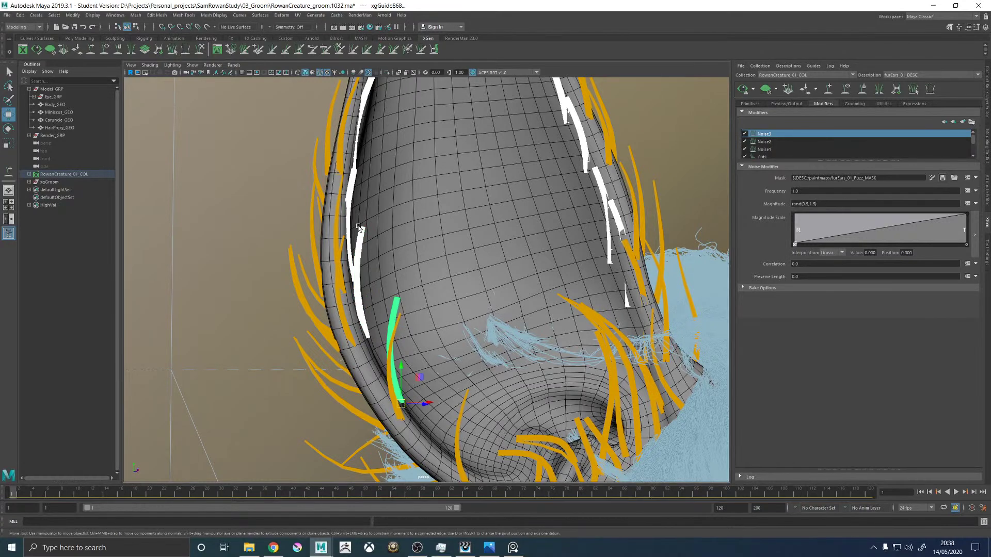
Sculpt the selected lower outer-rim guides with the Sculpt Guides tool, pulling them inward over the ear opening.
click(257, 51)
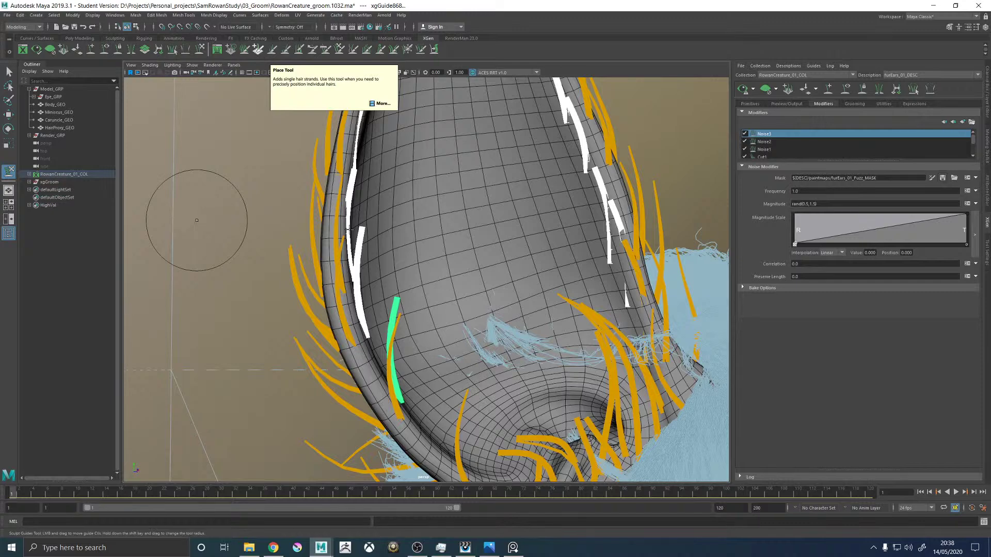
drag(344, 278, 381, 284)
mouse_move(427, 312)
alt+mouse_down()
mouse_move(402, 289)
mouse_move(350, 279)
mouse_move(357, 270)
alt+mouse_up()
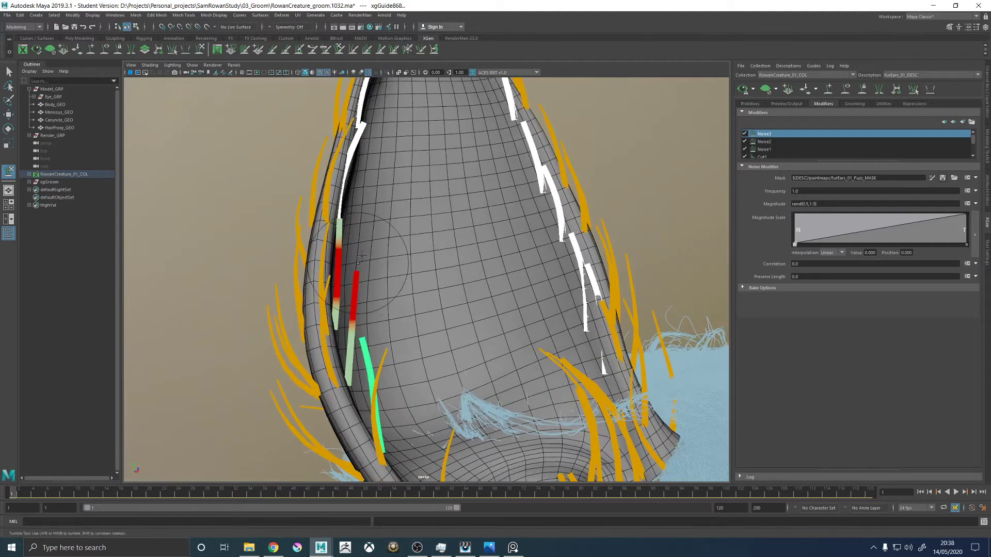
alt+middle_drag(362, 255, 374, 331)
mouse_move(363, 292)
mouse_down()
mouse_move(376, 251)
mouse_move(377, 263)
mouse_up()
Sculpt the selected upper outer-rim guides so they follow the ear's curve towards the tip.
alt+middle_drag(388, 208, 399, 211)
drag(415, 201, 405, 188)
alt+middle_drag(405, 186, 414, 256)
mouse_move(404, 235)
mouse_down()
mouse_move(369, 232)
mouse_move(390, 229)
mouse_move(367, 210)
mouse_up()
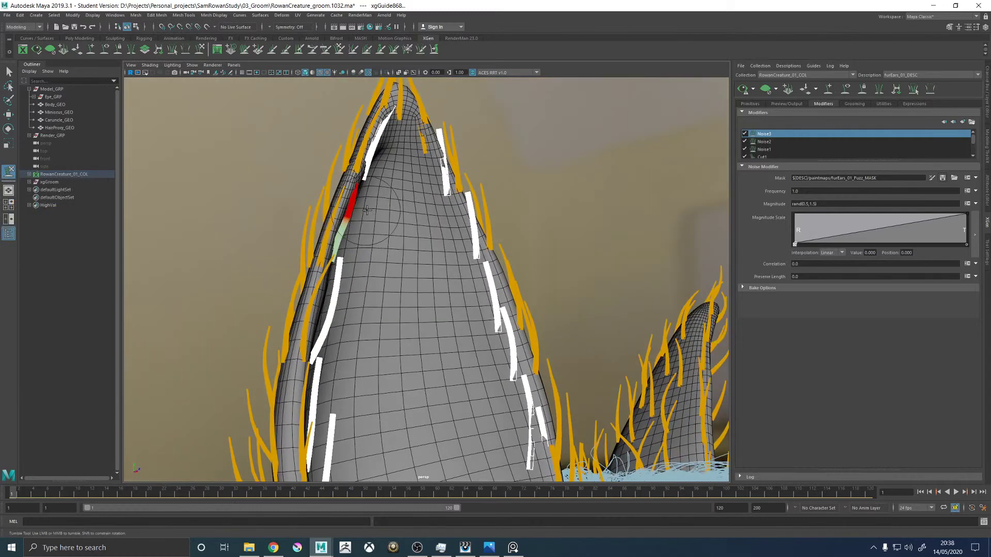
Sculpt the selected upper guides along the outer rim so they follow the inner edge of the ear towards the tip.
alt+drag(382, 172, 464, 243)
alt+middle_drag(415, 169, 464, 242)
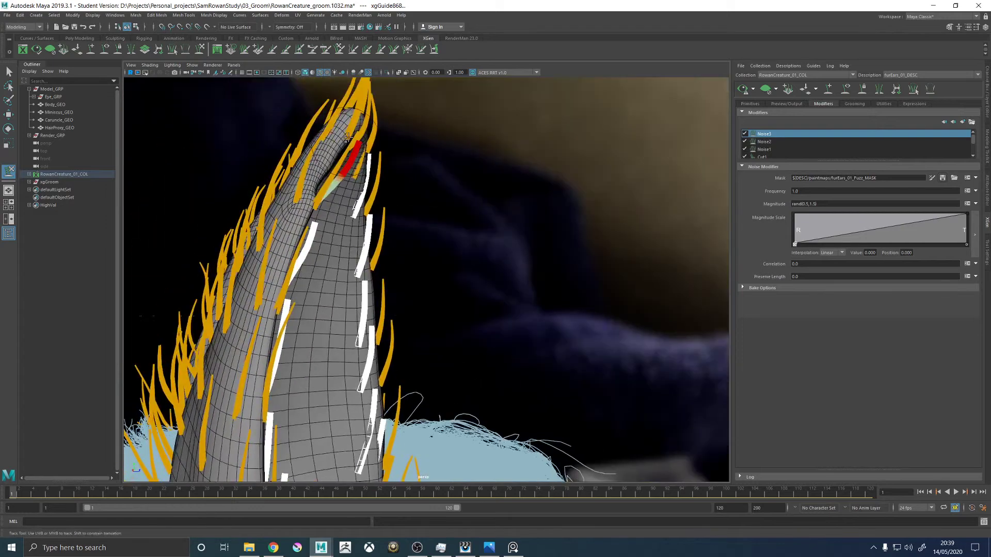
mouse_move(410, 175)
alt+mouse_down()
mouse_move(354, 177)
mouse_move(377, 206)
mouse_move(443, 228)
alt+mouse_up()
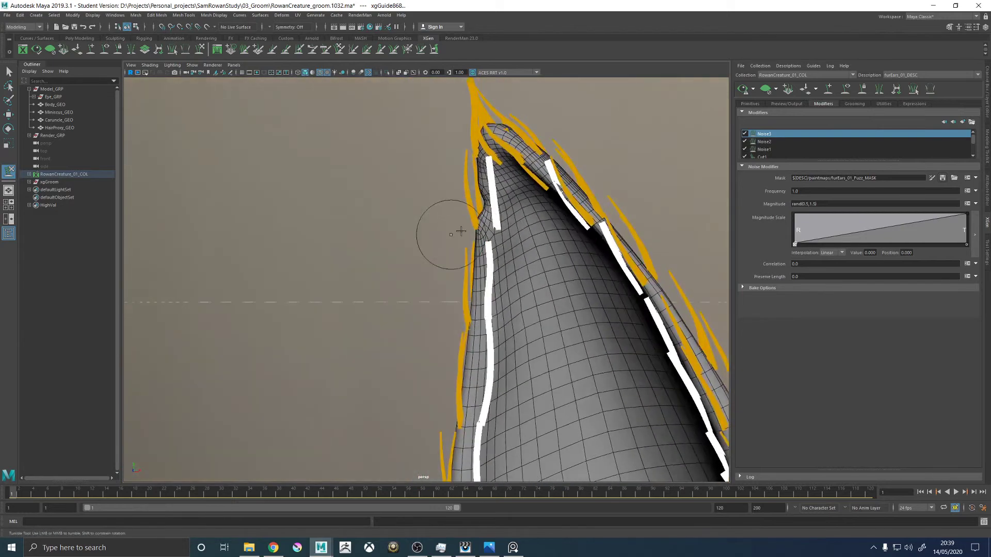
alt+middle_drag(550, 183, 530, 203)
alt+drag(530, 203, 364, 197)
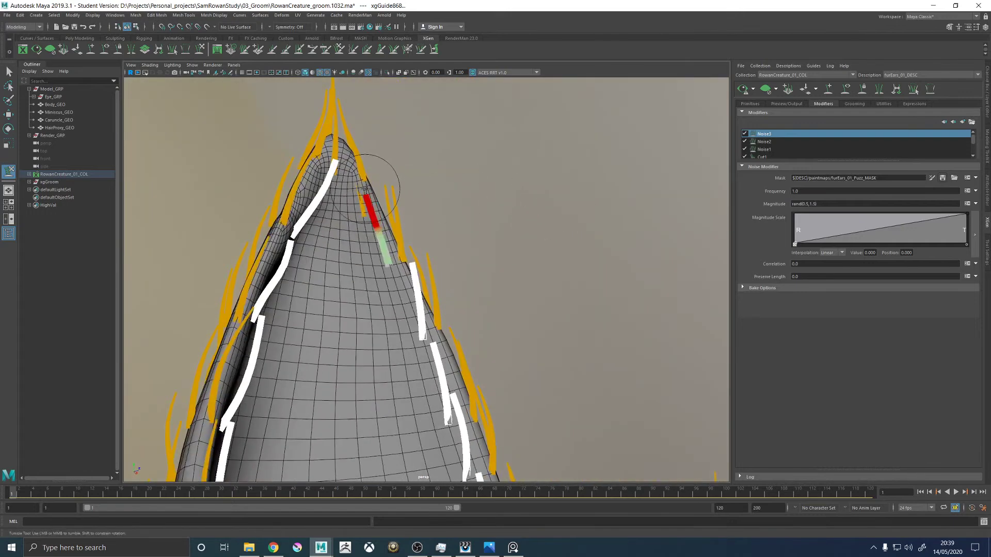
Sculpt the selected head-side rim guides so they line up along the inner edge from the tip to the ear base.
alt+middle_drag(438, 252, 456, 230)
mouse_move(432, 213)
alt+mouse_down()
mouse_move(462, 161)
mouse_move(456, 124)
mouse_move(519, 210)
mouse_move(466, 235)
mouse_move(486, 184)
mouse_move(521, 222)
alt+mouse_up()
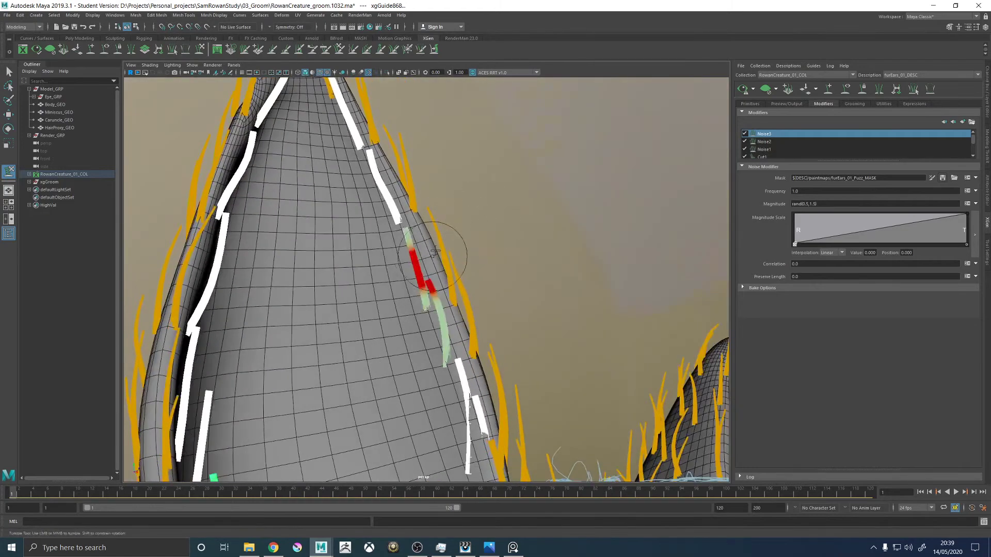
alt+middle_drag(434, 249, 416, 199)
mouse_move(489, 272)
alt+mouse_down()
mouse_move(514, 263)
mouse_move(491, 305)
mouse_move(482, 279)
mouse_move(557, 287)
mouse_move(474, 303)
alt+mouse_up()
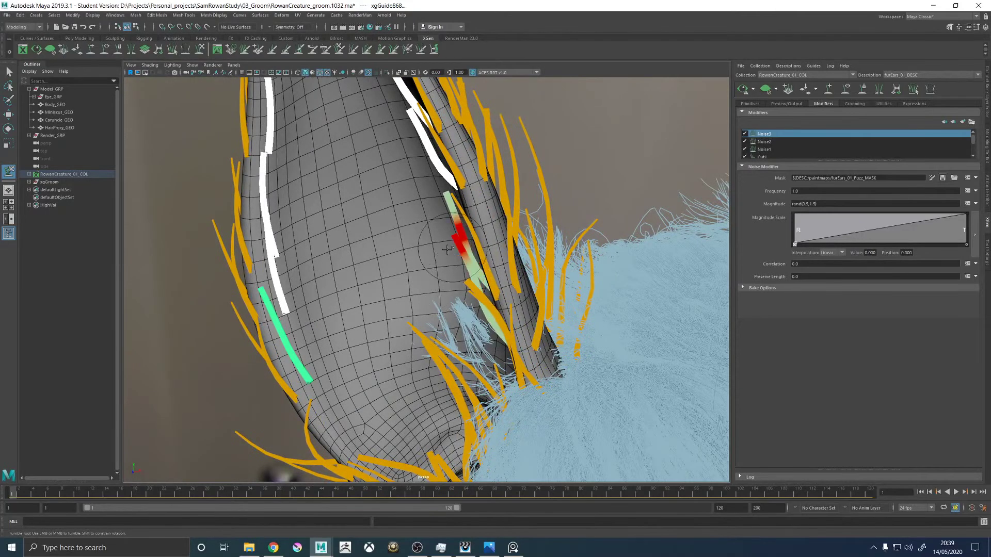
mouse_move(447, 286)
alt+mouse_down()
mouse_move(490, 255)
mouse_move(425, 281)
mouse_move(541, 243)
mouse_move(409, 265)
mouse_move(382, 284)
mouse_move(395, 278)
mouse_move(394, 262)
alt+mouse_up()
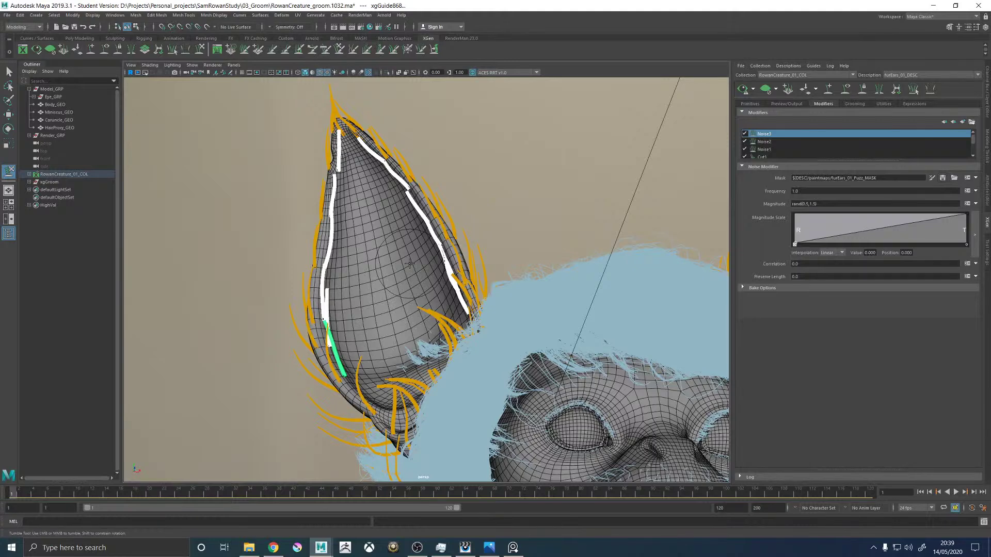
Scale the selected inner-rim guides to 0.75 and clear the selection.
key(r)
drag(336, 376, 333, 381)
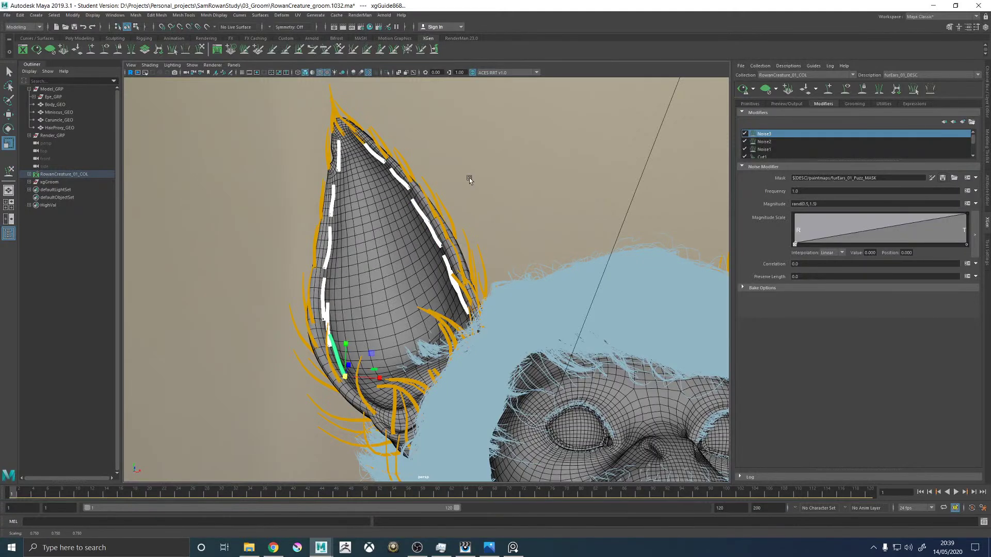
click(505, 160)
Select all the guides on the sculpted ear and turn off the wireframe overlay on the shaded models.
alt+drag(506, 160, 545, 168)
alt+right_drag(545, 168, 432, 196)
alt+drag(432, 195, 410, 200)
key(w)
drag(333, 156, 523, 423)
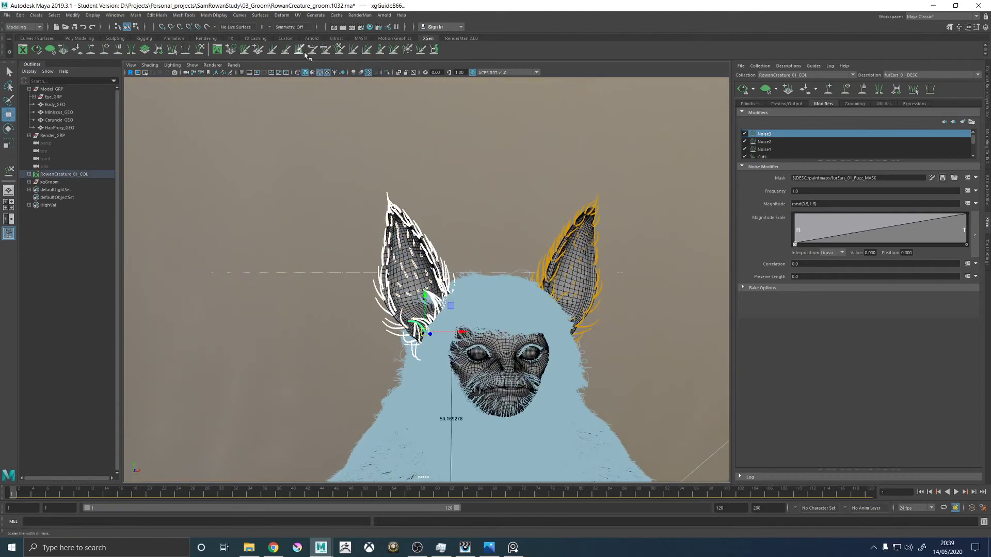
click(320, 75)
Edit the Taper attribute of all the selected ear guides and deselect them.
alt+drag(428, 181, 988, 205)
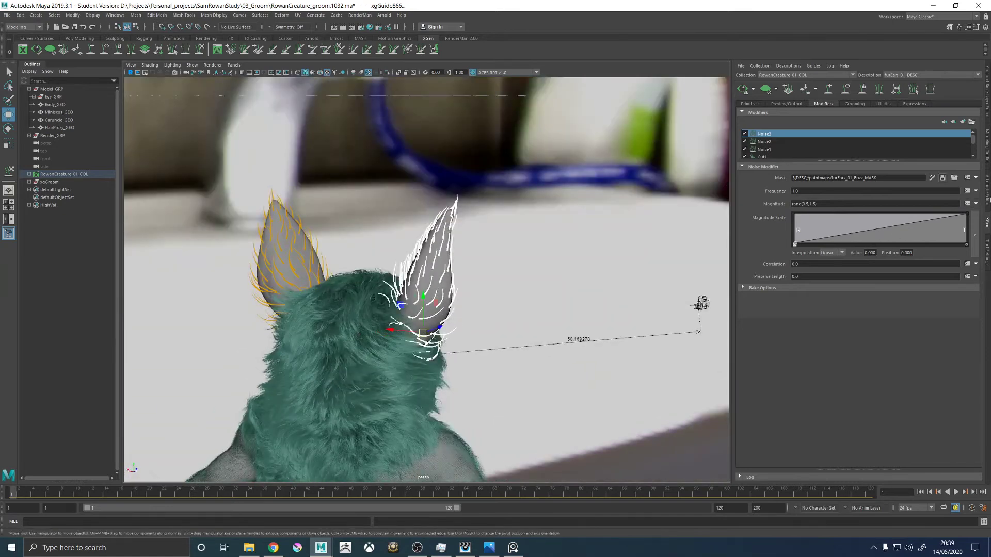
click(988, 199)
click(987, 117)
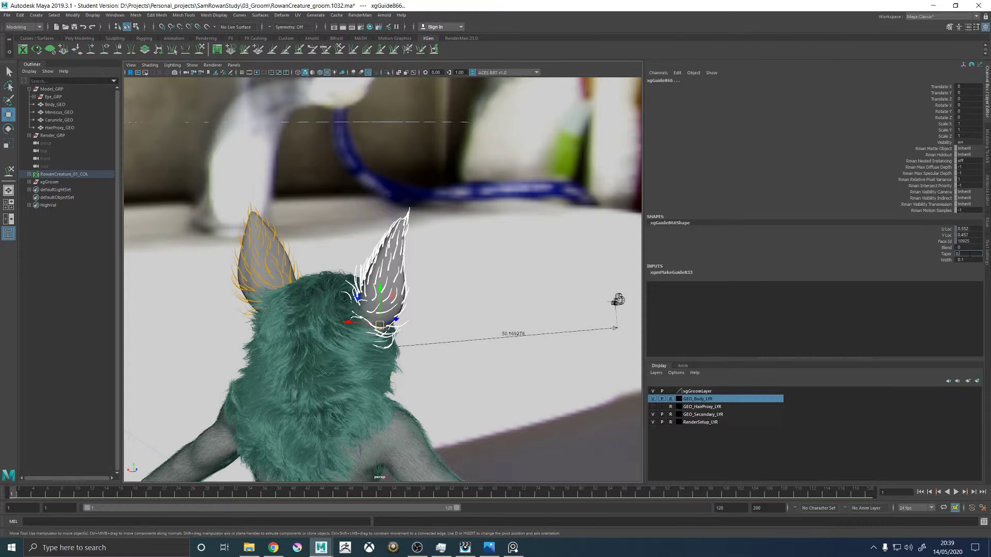
alt+drag(612, 295, 452, 194)
scroll(454, 193, up, 5)
click(455, 193)
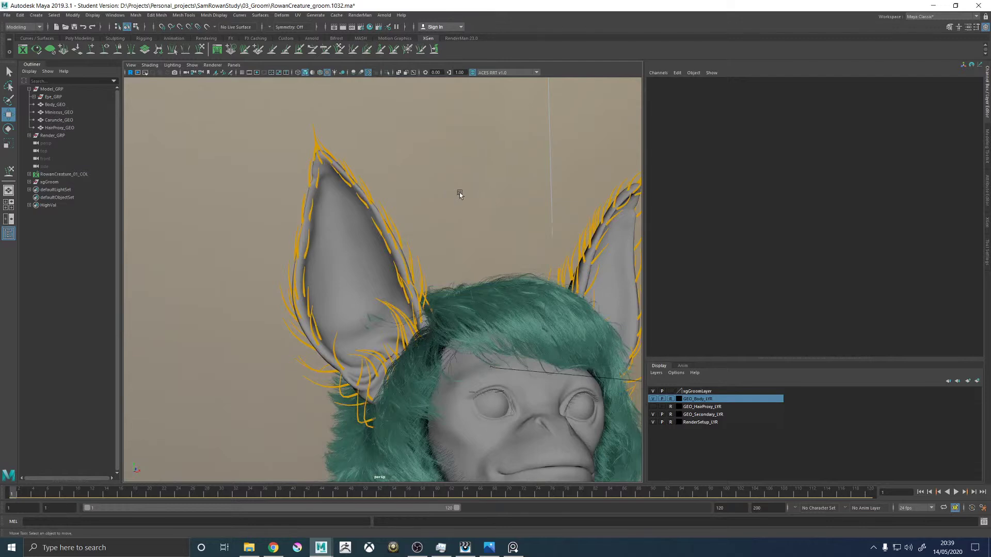
Open the furEars_01_Density mask of the ear fur description for 3D painting on the body mesh.
click(986, 223)
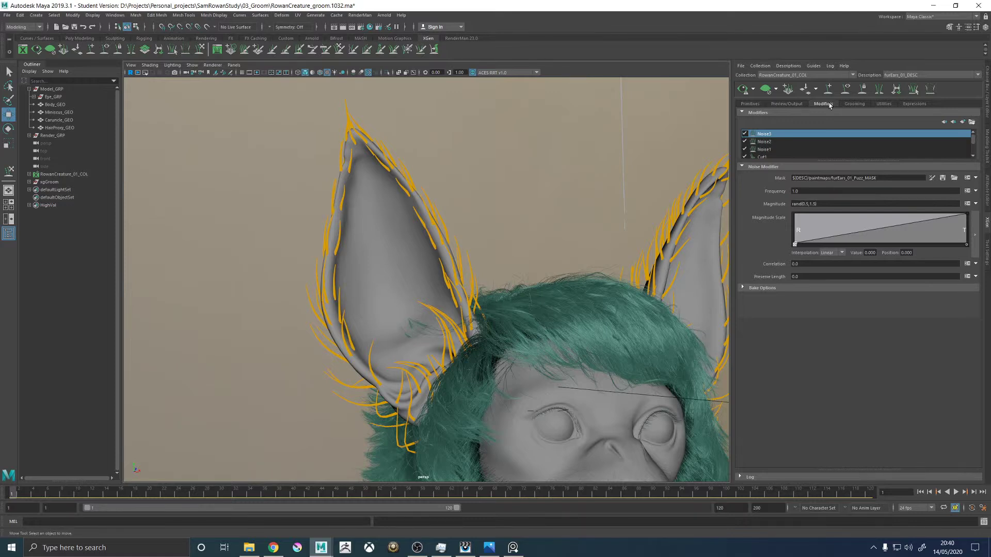
click(749, 105)
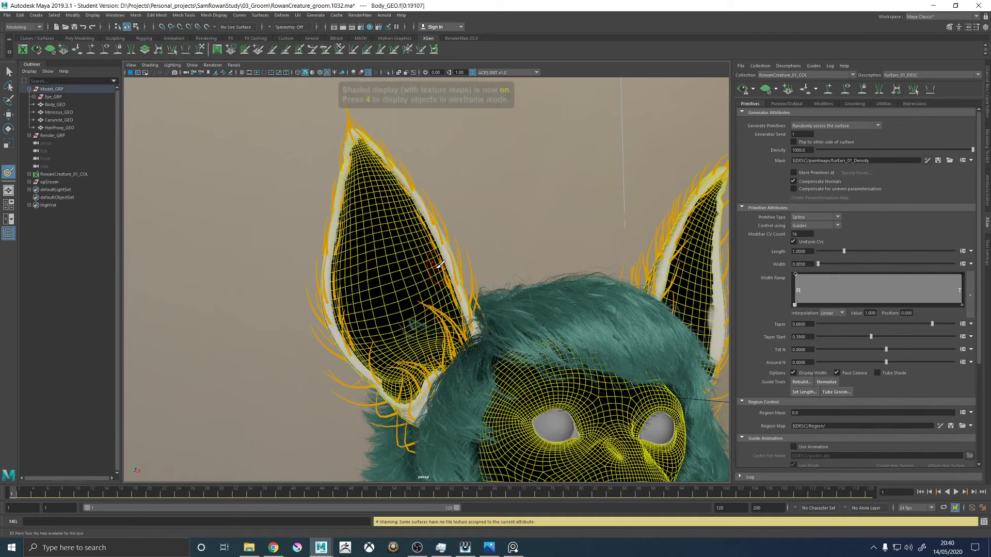
alt+drag(385, 258, 405, 273)
alt+right_drag(405, 273, 493, 332)
mouse_move(494, 329)
alt+mouse_down()
mouse_move(510, 309)
mouse_move(394, 175)
mouse_move(392, 280)
alt+mouse_up()
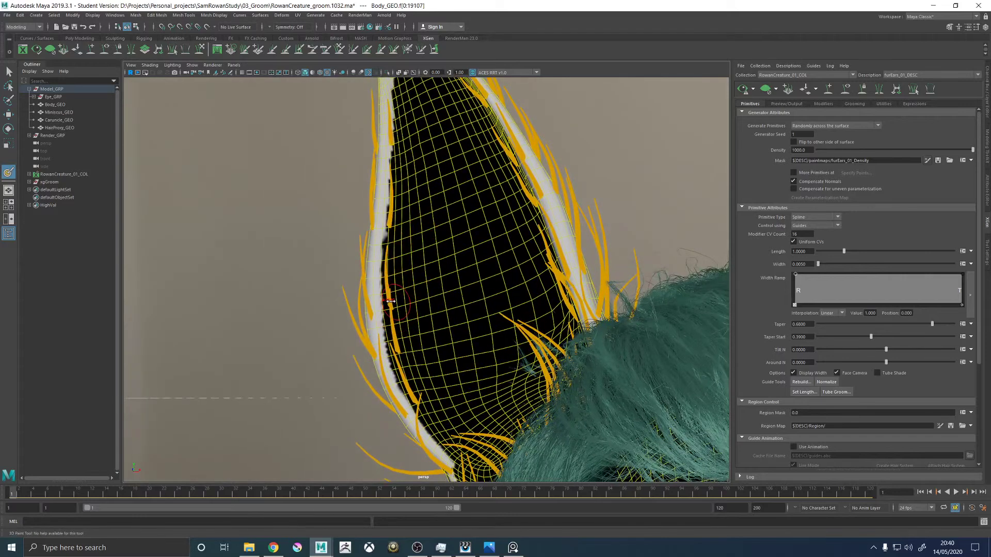
Paint the density mask white along the inner edge of the ear's outer rim, covering the new guides.
alt+drag(404, 320, 416, 319)
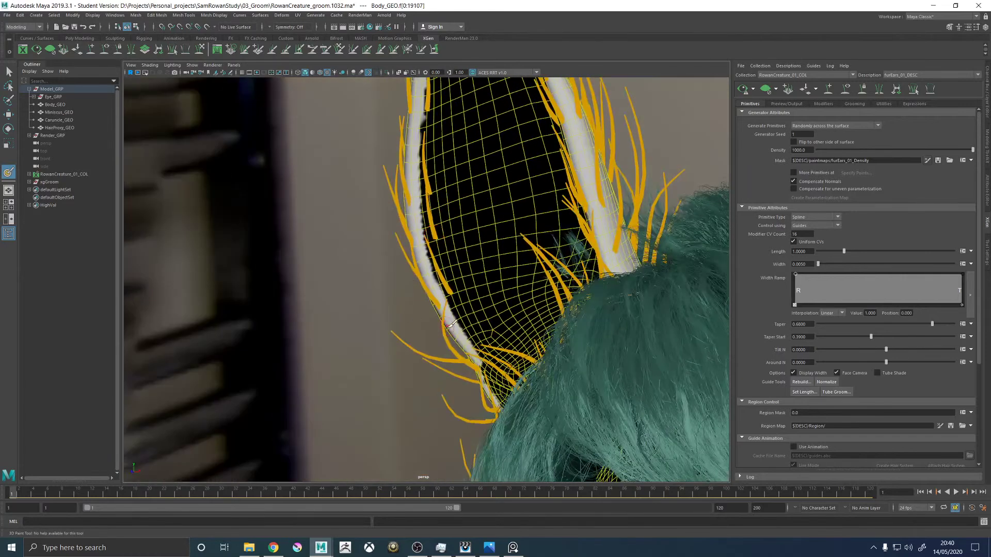
drag(441, 277, 431, 242)
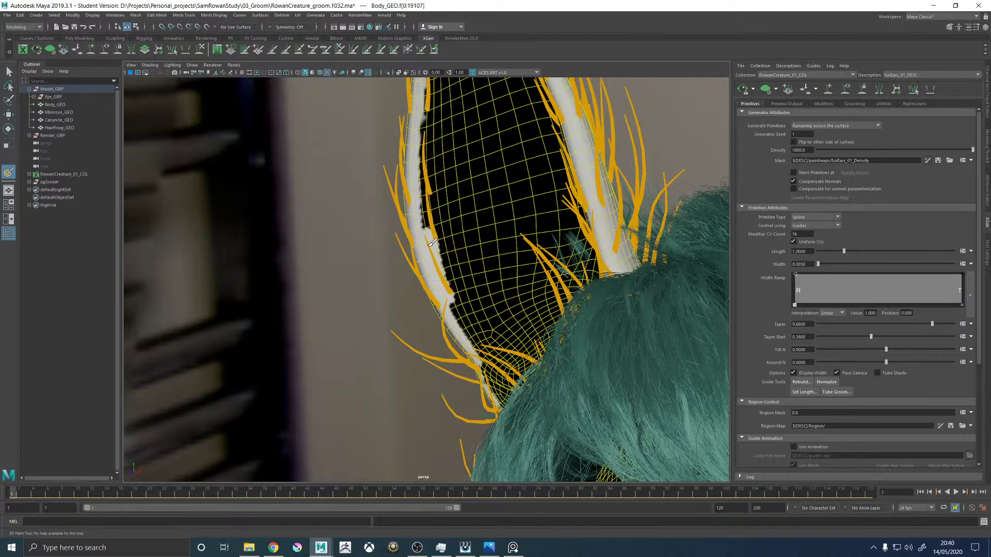
alt+drag(430, 191, 432, 316)
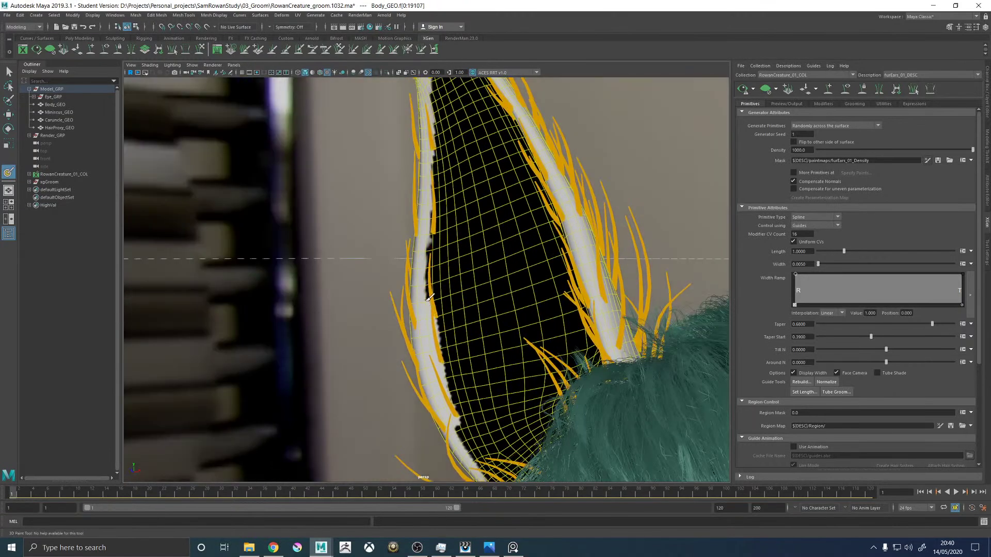
alt+drag(428, 225, 424, 229)
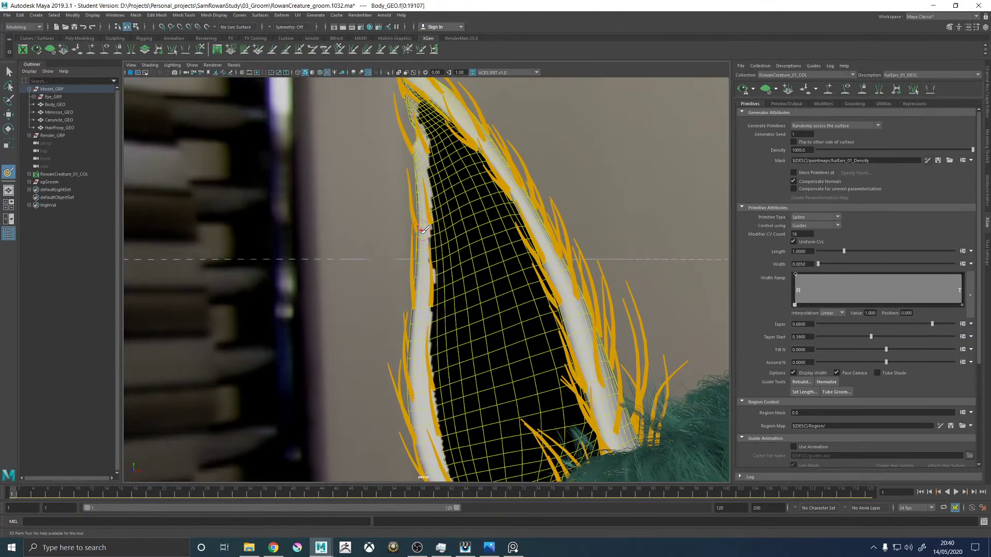
alt+drag(422, 153, 443, 207)
Paint the density mask white along the inner edge of the head-side rim, undoing stray strokes near the ear base.
drag(451, 395, 441, 297)
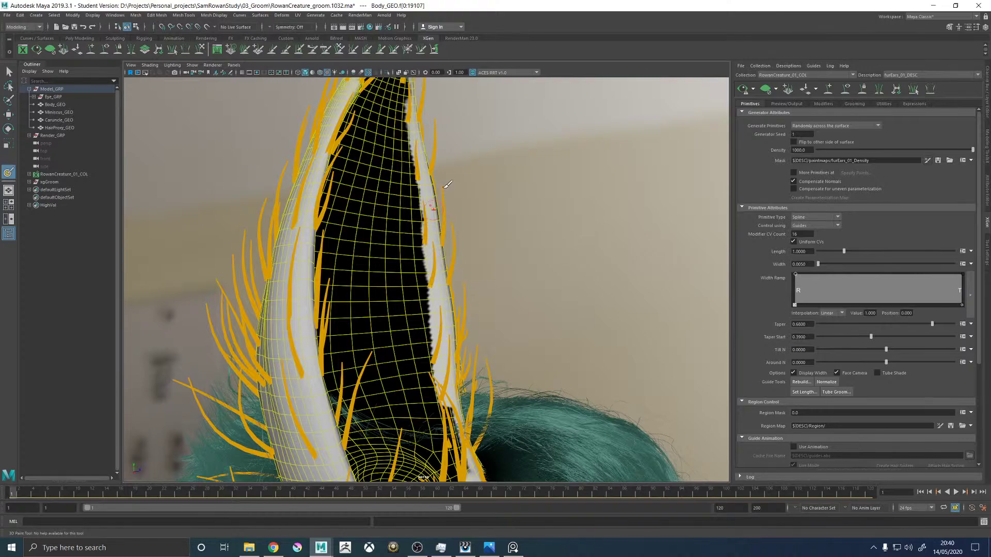
alt+drag(444, 187, 434, 231)
mouse_move(411, 132)
alt+mouse_down()
mouse_move(428, 129)
mouse_move(413, 126)
mouse_move(488, 255)
mouse_move(516, 278)
mouse_move(487, 323)
alt+mouse_up()
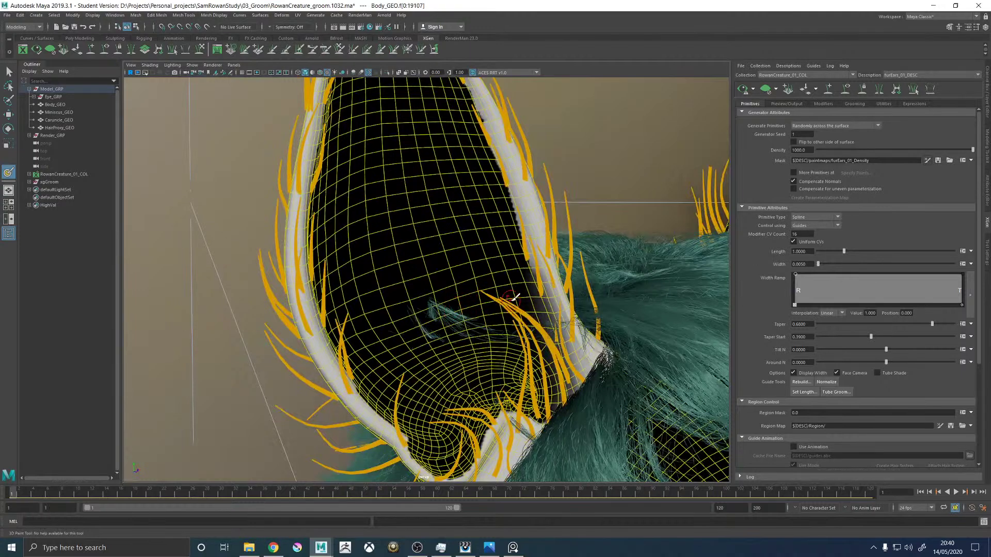
key(ctrl+z)
alt+drag(498, 320, 483, 287)
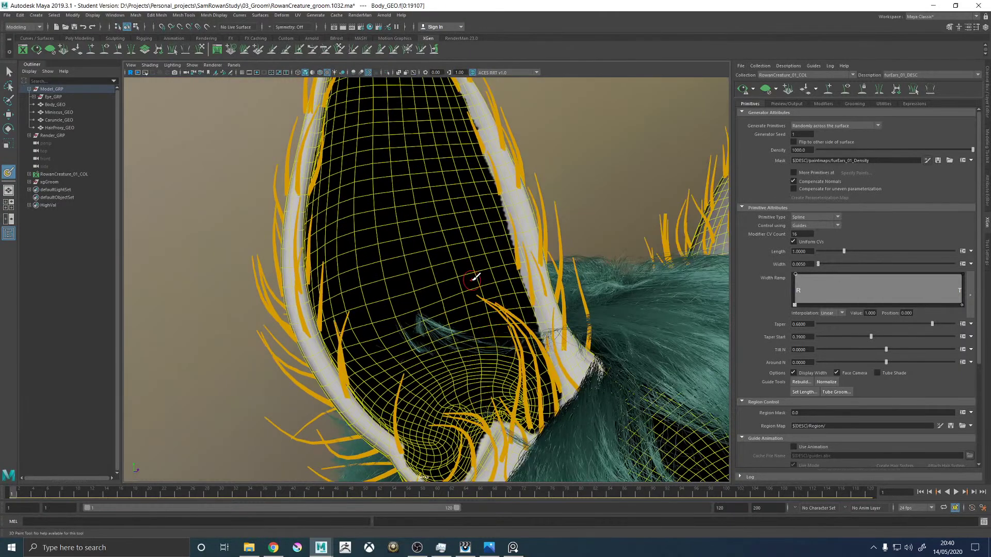
drag(473, 238, 482, 244)
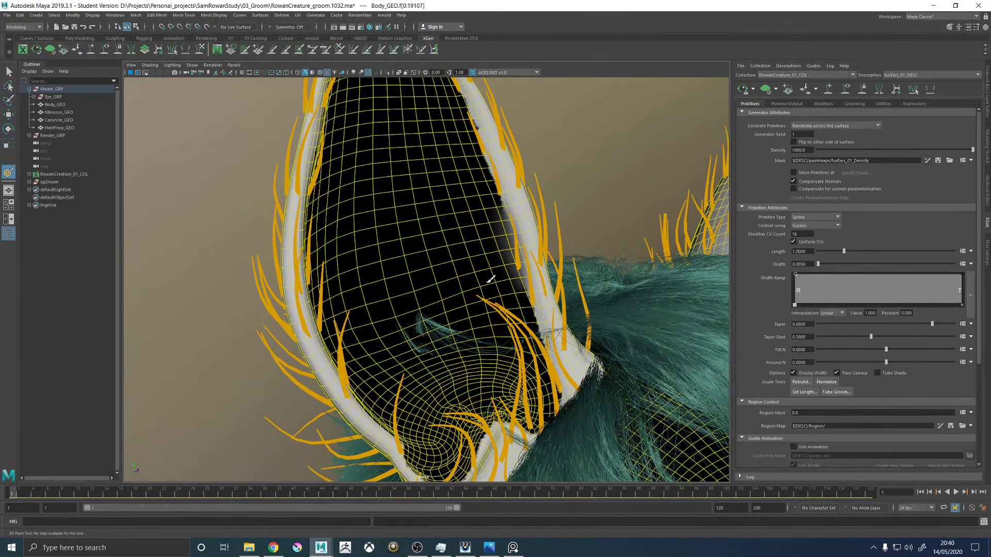
alt+drag(501, 277, 505, 270)
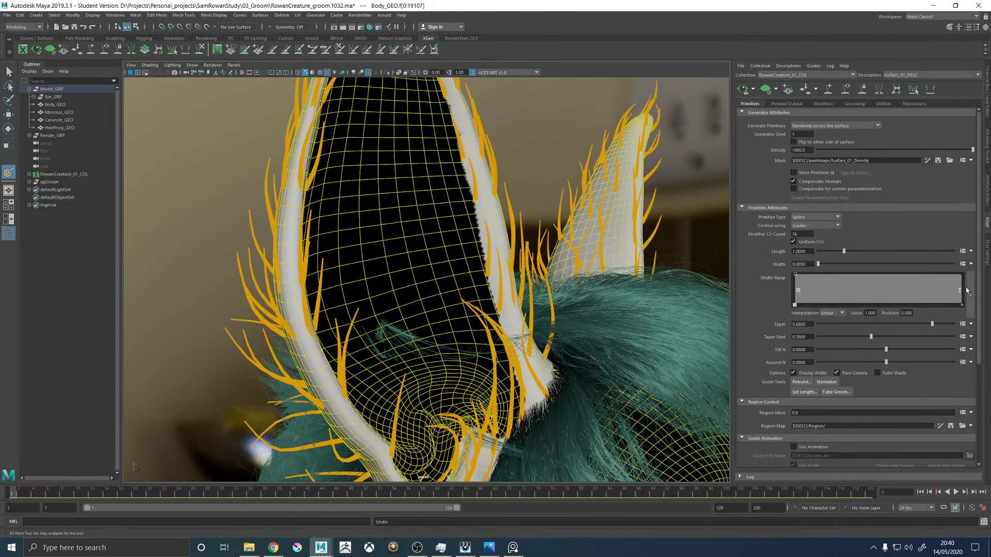
Switch the 3D Paint Tool to the Paint Effects Blur operation and set the brush scale to 0.3721.
click(987, 253)
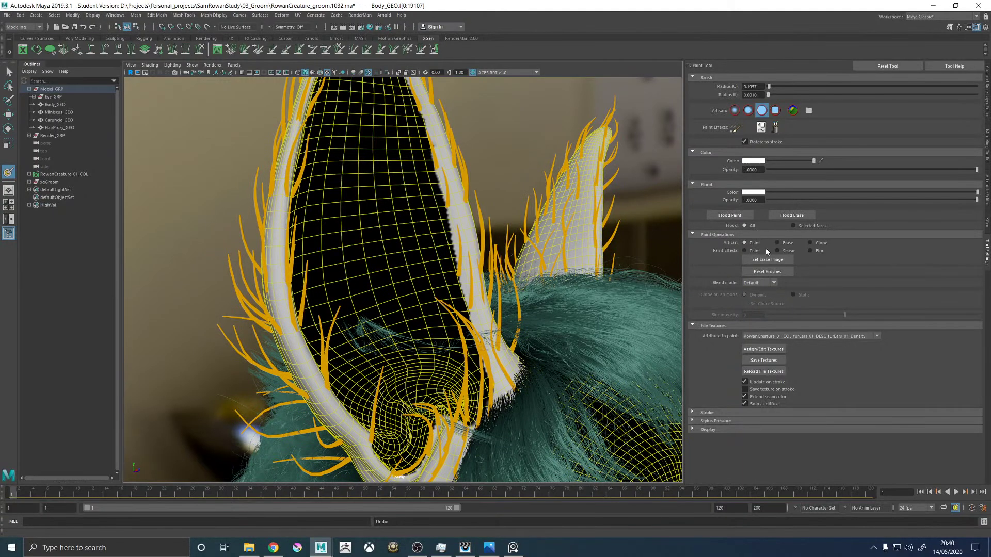
click(811, 251)
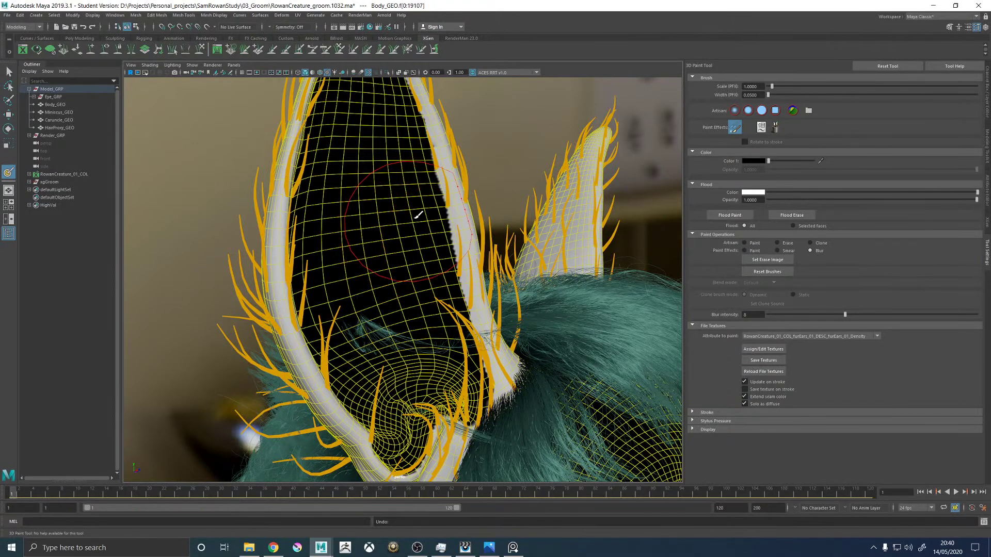
alt+drag(454, 185, 456, 167)
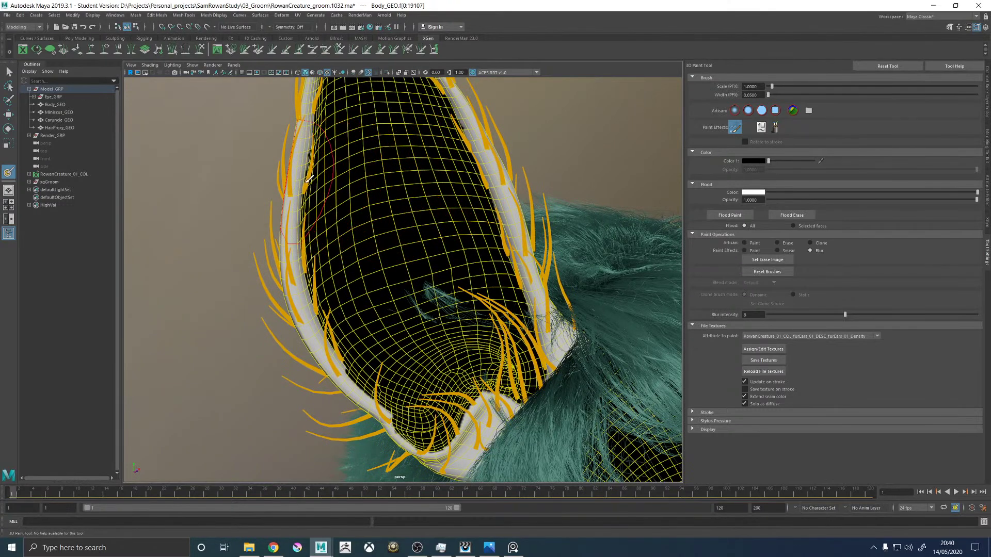
alt+drag(404, 168, 369, 261)
mouse_move(396, 330)
mouse_down()
mouse_move(389, 338)
mouse_move(397, 324)
mouse_up()
Blur the density mask's hard edge along the inside of the ear's outer rim.
mouse_move(411, 357)
mouse_down()
mouse_move(379, 289)
mouse_move(367, 200)
mouse_up()
alt+drag(384, 243, 396, 337)
alt+drag(397, 275, 420, 243)
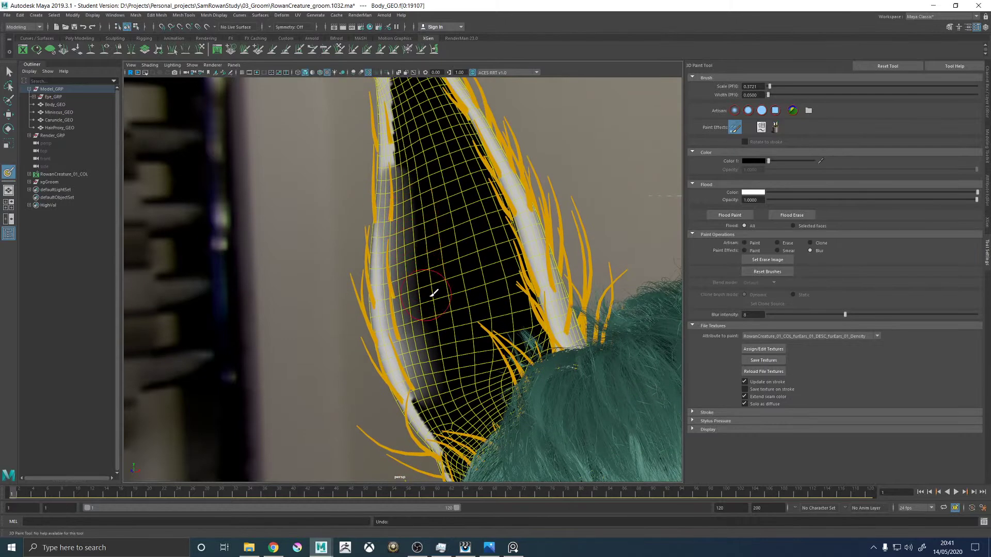
alt+drag(433, 293, 425, 299)
Blur the density mask's edge around the ear tip and down the inside of the head-side rim.
mouse_move(436, 152)
alt+mouse_down()
mouse_move(430, 212)
mouse_move(398, 199)
mouse_move(392, 217)
alt+mouse_up()
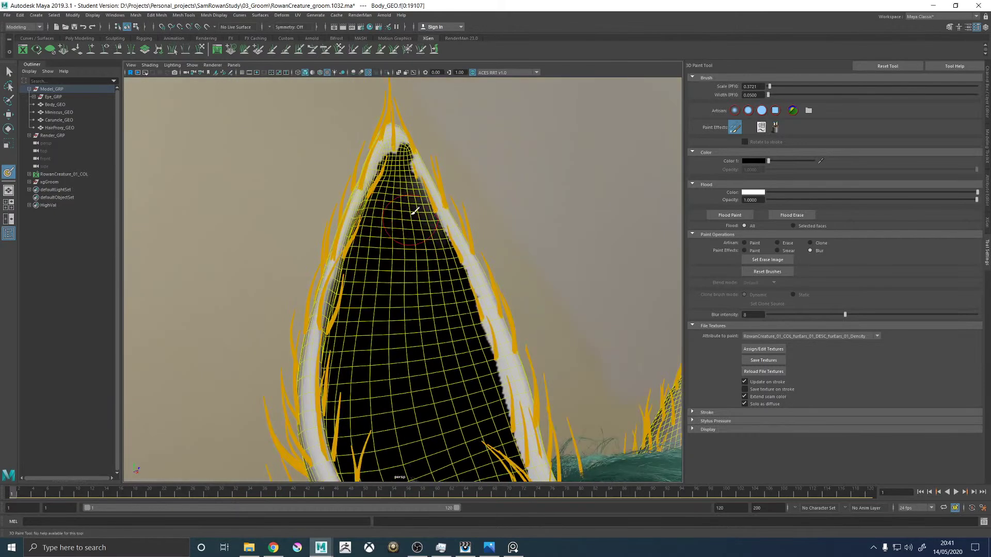
mouse_move(441, 252)
mouse_down()
mouse_move(467, 335)
mouse_move(449, 217)
mouse_move(495, 356)
mouse_move(518, 392)
mouse_move(521, 278)
mouse_move(433, 214)
mouse_up()
mouse_move(466, 304)
mouse_down()
mouse_move(472, 351)
mouse_move(415, 111)
mouse_move(448, 119)
mouse_up()
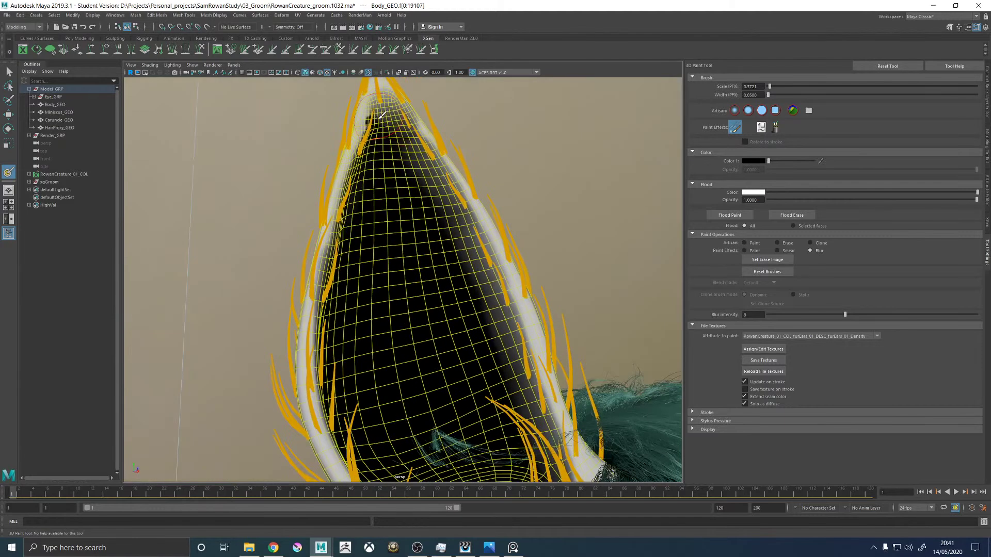
alt+drag(389, 184, 367, 150)
scroll(369, 233, up, 3)
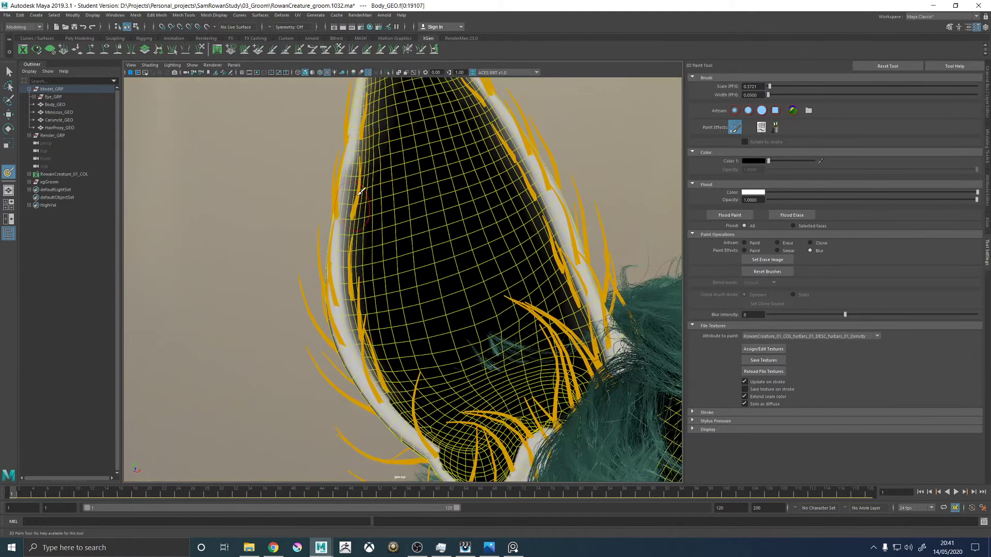
Return to the solid Artisan paint brush and paint white with a small radius along the upper outer rim.
click(762, 110)
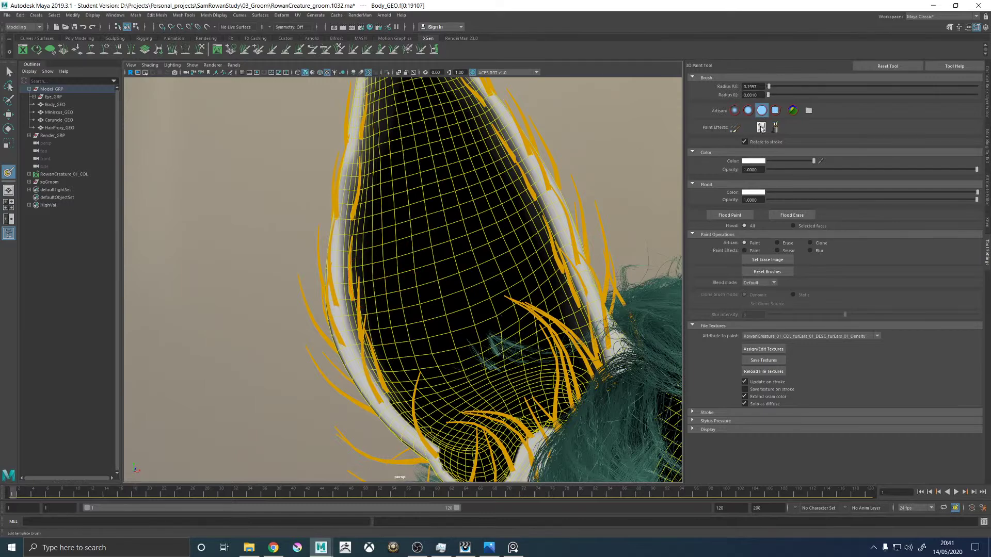
alt+drag(617, 296, 369, 258)
scroll(361, 274, up, 5)
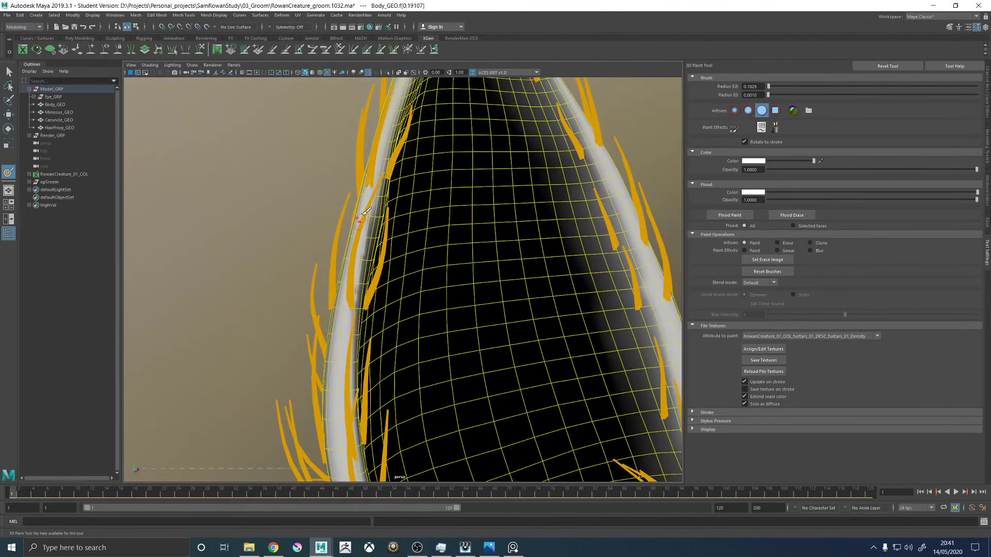
Paint black on the density mask inside the ear along the outer rim, using a 0.5453 brush radius.
mouse_move(398, 255)
alt+mouse_down()
mouse_move(446, 243)
mouse_move(411, 281)
alt+mouse_up()
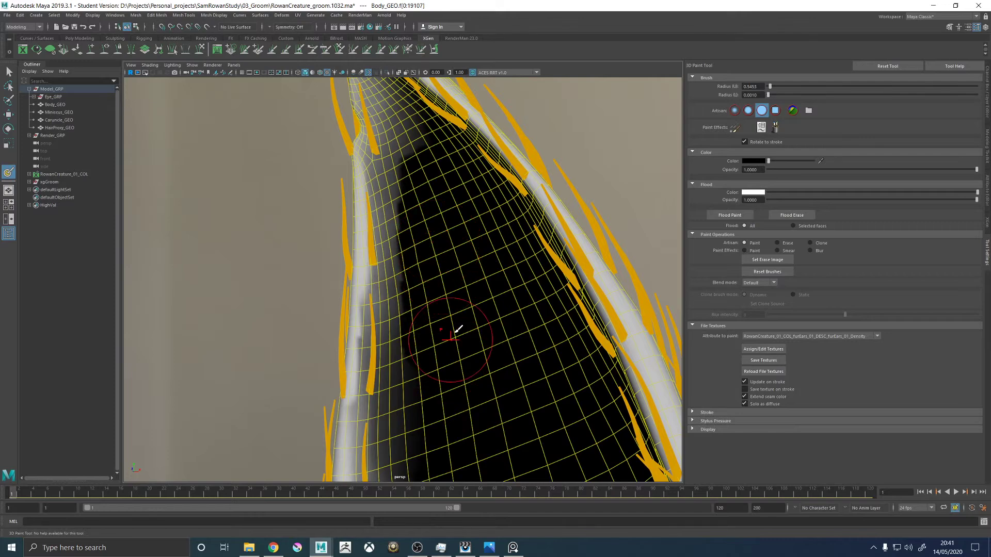
scroll(361, 237, down, 5)
mouse_move(423, 220)
alt+mouse_down()
mouse_move(409, 279)
mouse_move(392, 232)
mouse_move(442, 269)
mouse_move(430, 295)
alt+mouse_up()
drag(438, 353, 414, 157)
alt+drag(528, 208, 484, 211)
Save the painted density textures and update the XGen preview of the ear fur.
click(768, 361)
click(987, 223)
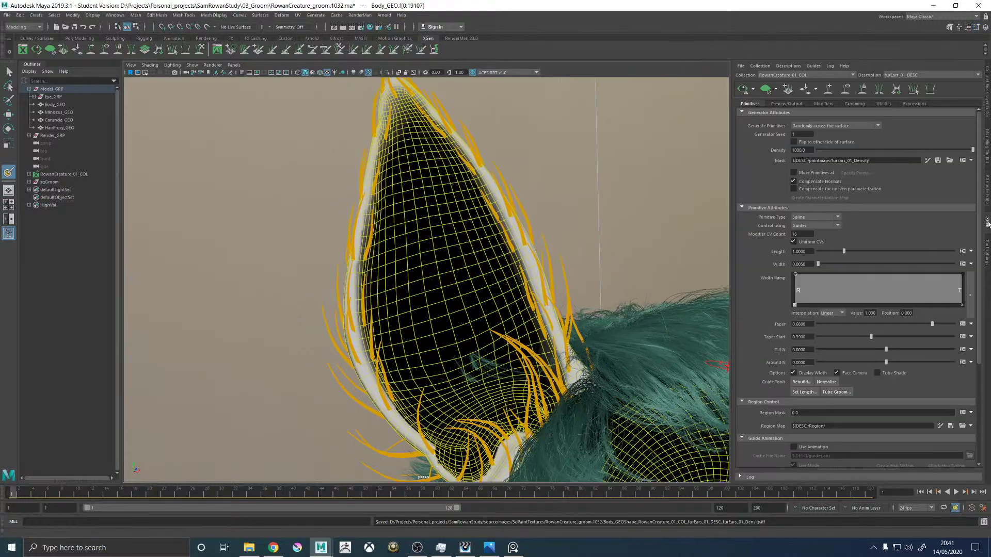
click(743, 89)
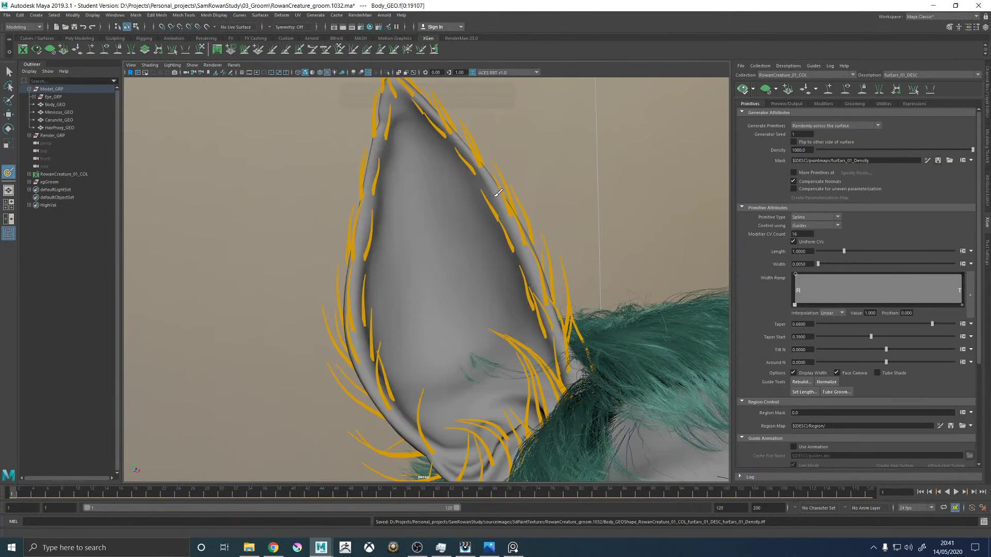
Hide the guides and inspect the ear fur from a distance and up close around the rims.
key(6)
click(847, 91)
alt+drag(601, 186, 578, 190)
alt+right_drag(577, 190, 260, 188)
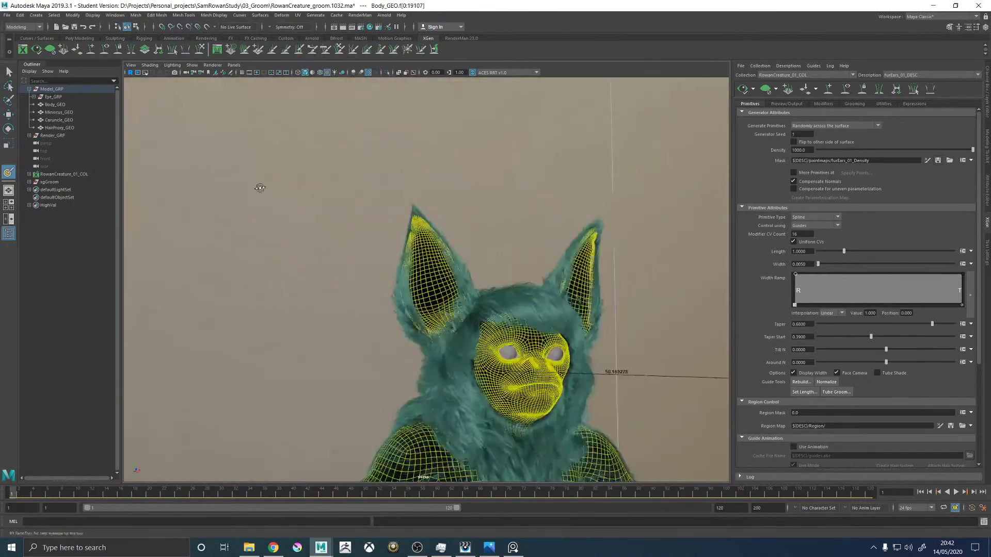
alt+drag(260, 188, 259, 187)
alt+right_drag(259, 187, 484, 247)
alt+drag(485, 247, 454, 211)
alt+middle_drag(454, 211, 450, 242)
key(e)
click(544, 175)
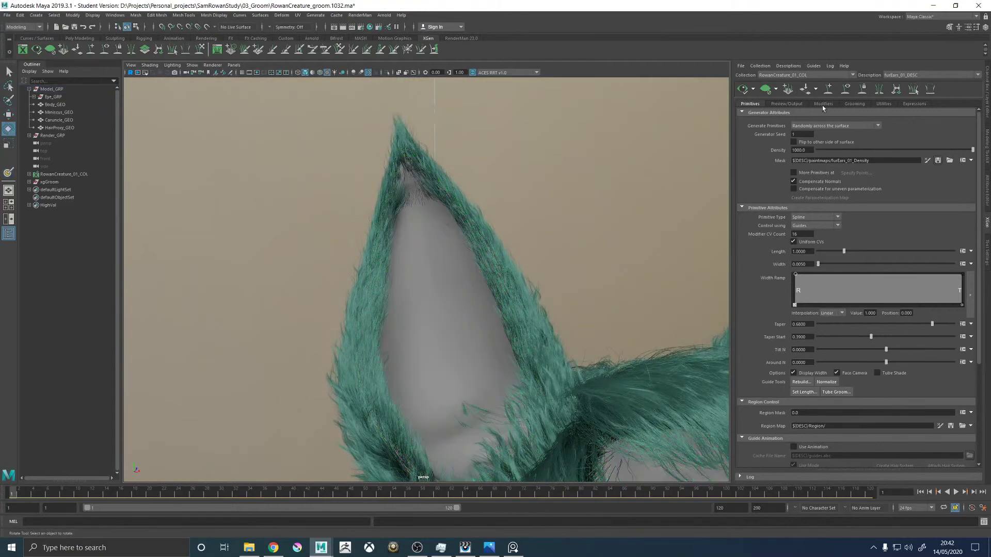
Show the guides, clear the fur preview, and scale down the head-side inner-rim guide just below the ear tip.
click(847, 91)
alt+drag(527, 190, 484, 207)
alt+middle_drag(483, 207, 491, 267)
alt+right_drag(490, 268, 527, 220)
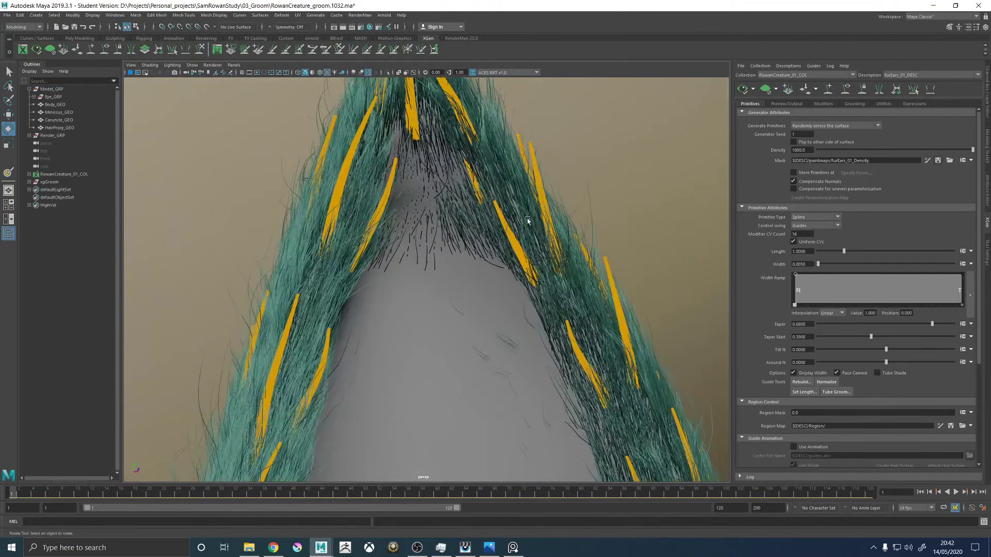
click(765, 90)
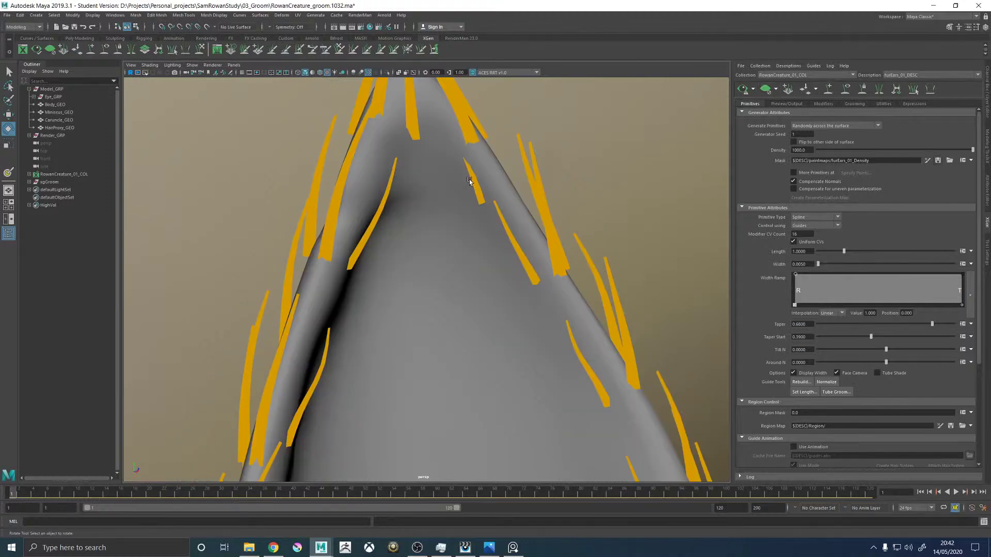
alt+drag(521, 182, 428, 189)
click(478, 179)
key(r)
drag(488, 199, 454, 201)
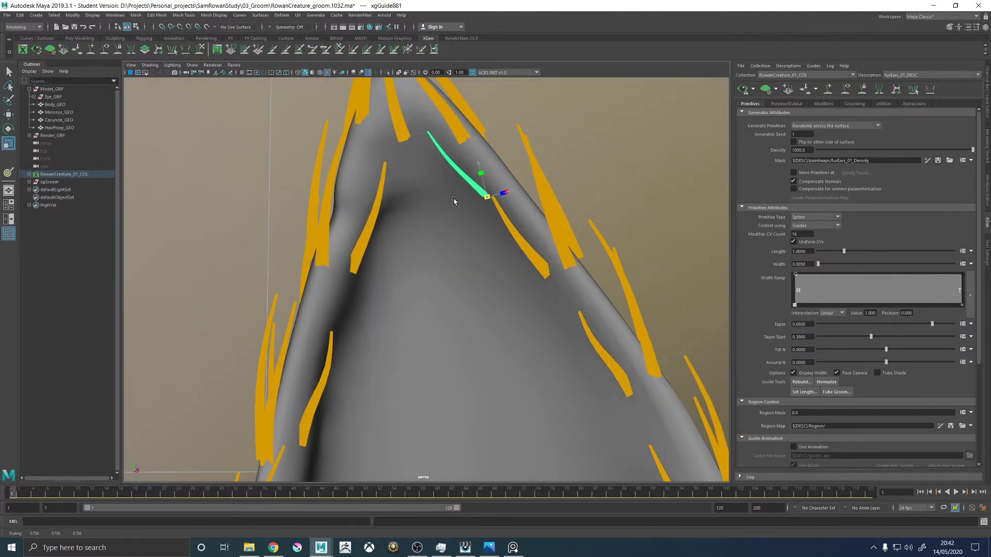
Add a guide in the middle of the inner ear just below the tip and rotate it to align with its neighbours.
scroll(562, 208, down, 5)
mouse_move(561, 208)
alt+mouse_down()
mouse_move(491, 207)
mouse_move(546, 200)
alt+mouse_up()
scroll(545, 199, up, 3)
click(816, 90)
click(828, 101)
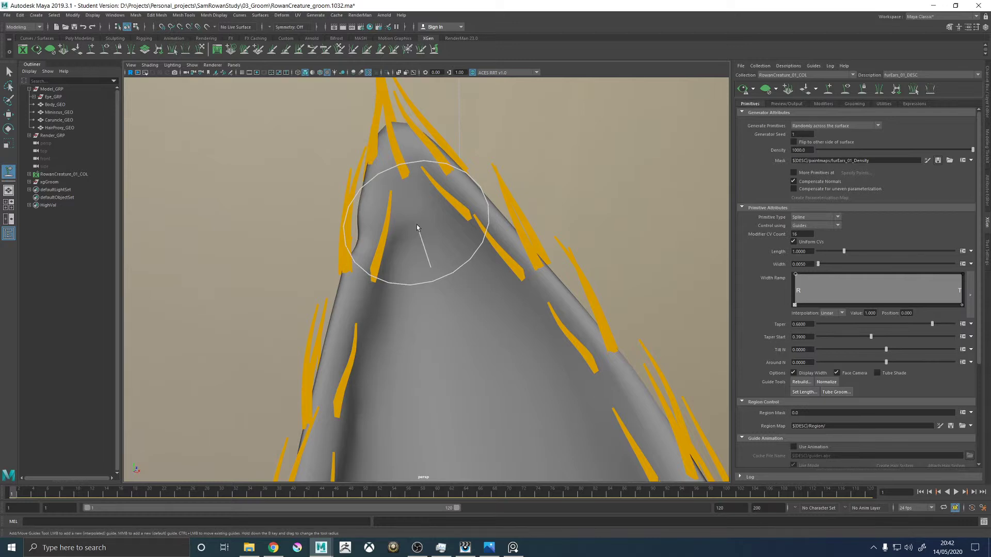
click(431, 231)
mouse_move(419, 231)
alt+mouse_down()
mouse_move(449, 233)
mouse_move(454, 197)
mouse_move(442, 190)
mouse_move(451, 210)
mouse_move(539, 225)
alt+mouse_up()
key(e)
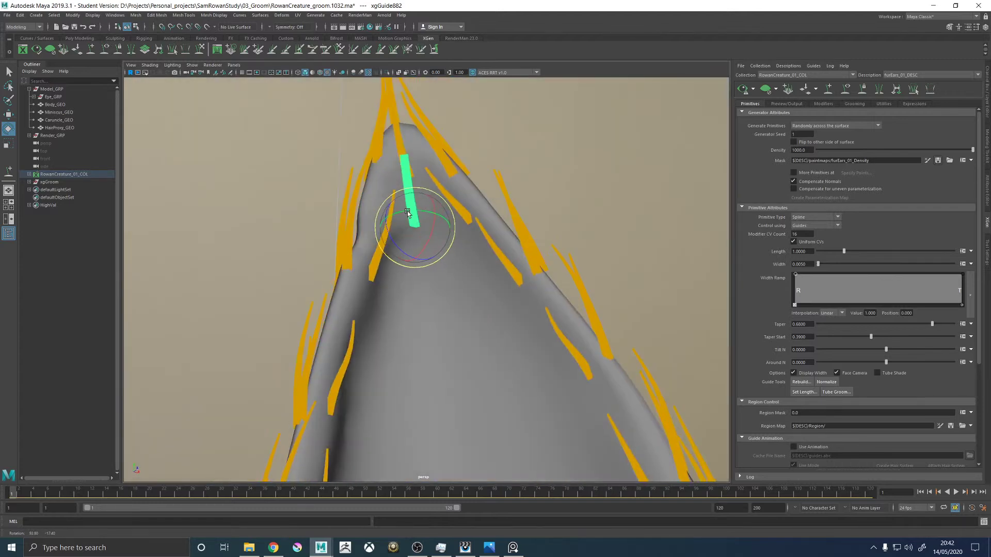
alt+right_drag(618, 162, 568, 171)
key(w)
click(568, 172)
Save the scene, accepting the student version notice.
alt+right_drag(591, 266, 580, 283)
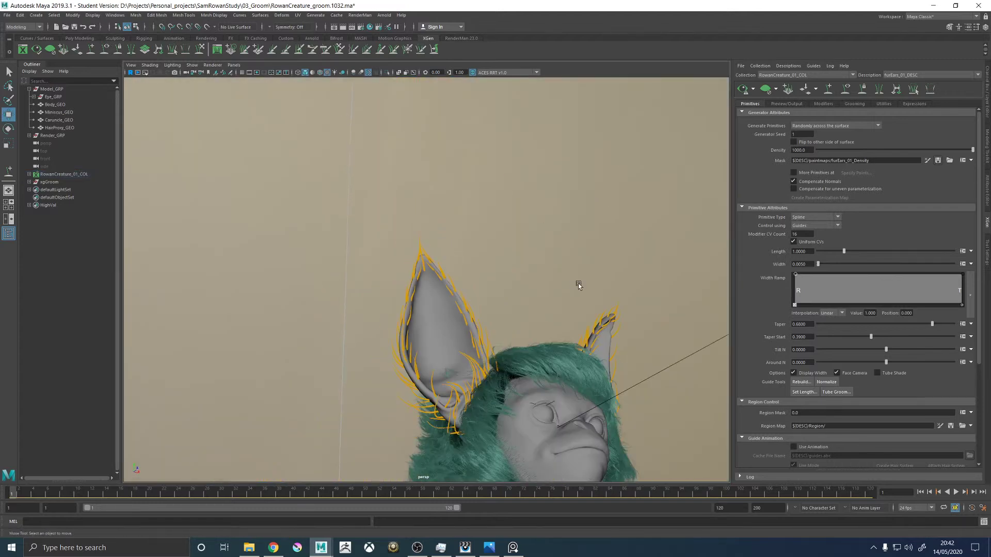
alt+middle_drag(579, 284, 576, 230)
alt+drag(576, 230, 562, 224)
key(q)
key(ctrl+s)
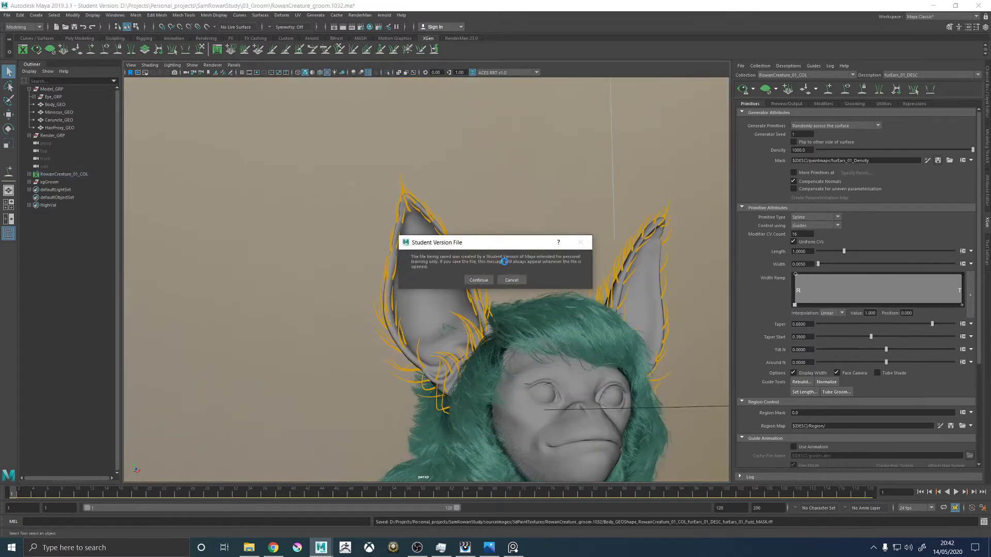
click(474, 280)
key(w)
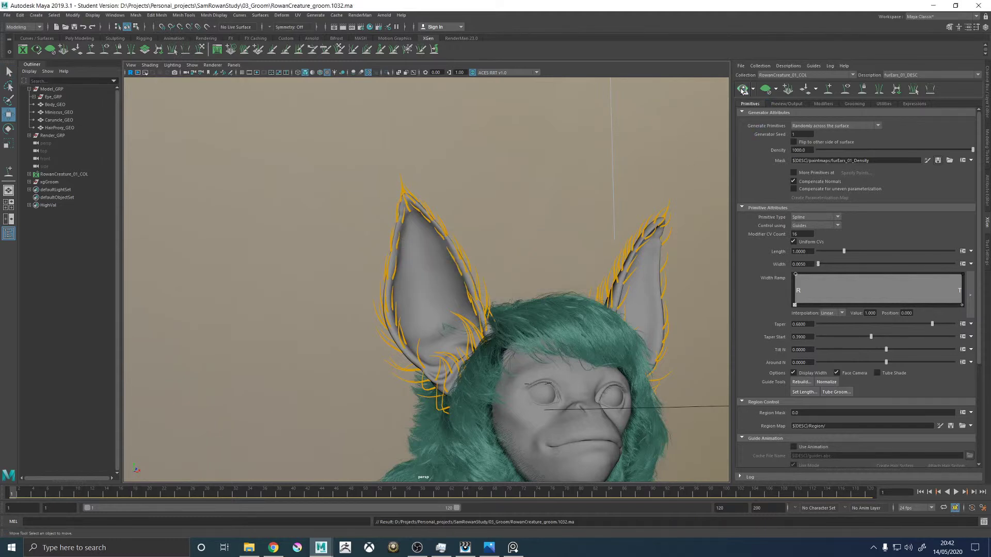
Update the XGen fur preview, hide the guides, and inspect the ear's inner edges and tip from several angles.
click(742, 90)
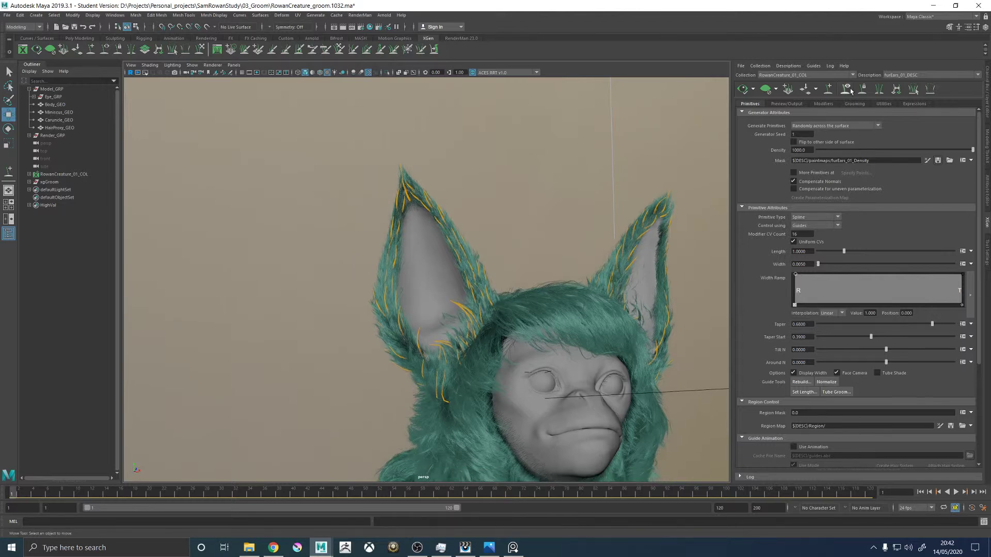
mouse_move(584, 185)
alt+mouse_down()
mouse_move(546, 194)
mouse_move(603, 187)
mouse_move(576, 177)
mouse_move(542, 190)
mouse_move(575, 190)
alt+mouse_up()
alt+right_drag(575, 191, 639, 315)
alt+drag(578, 299, 639, 257)
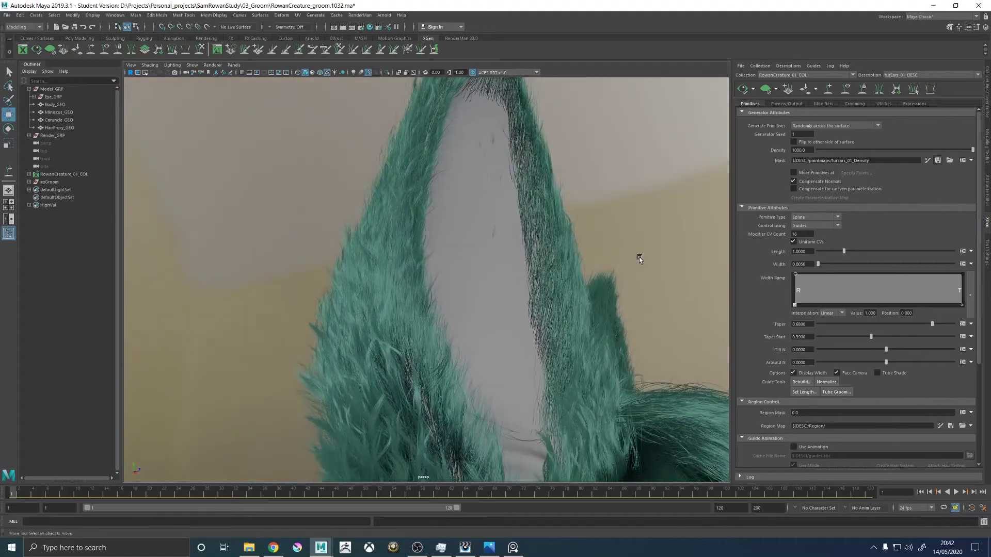
alt+right_drag(639, 257, 464, 228)
alt+middle_drag(464, 229, 422, 265)
alt+right_drag(422, 265, 529, 287)
alt+drag(528, 287, 656, 276)
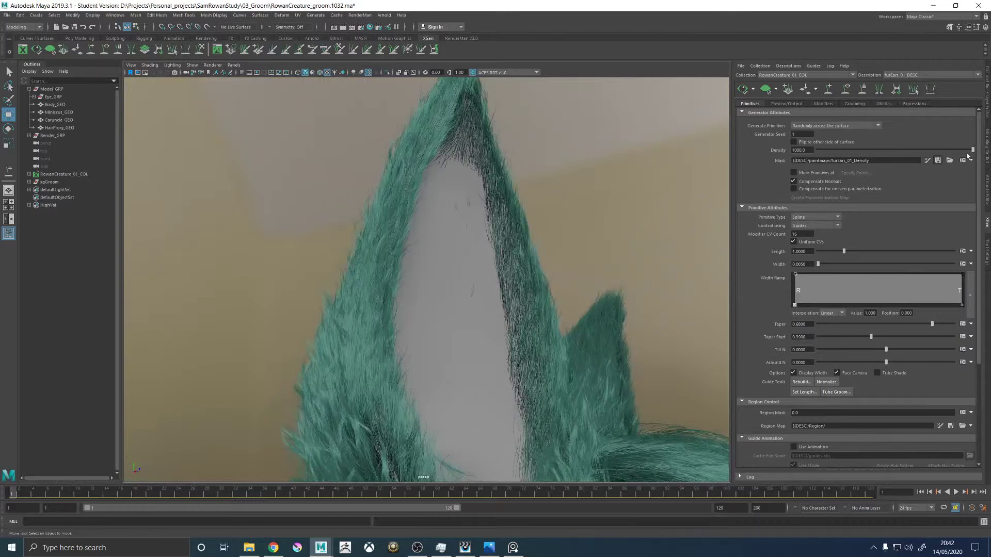
Clear the fur preview and paint black on the density mask along the ear's inner rims.
click(768, 92)
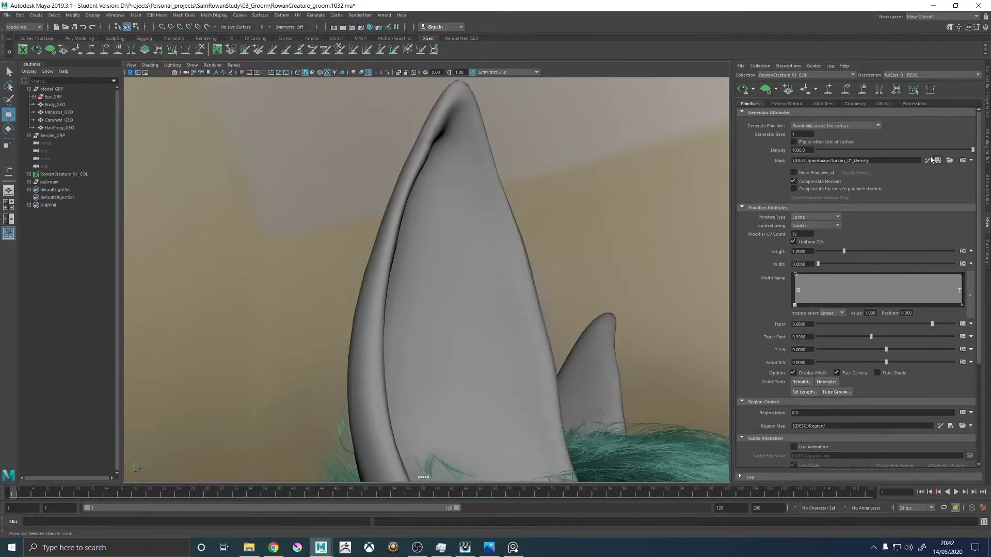
click(927, 160)
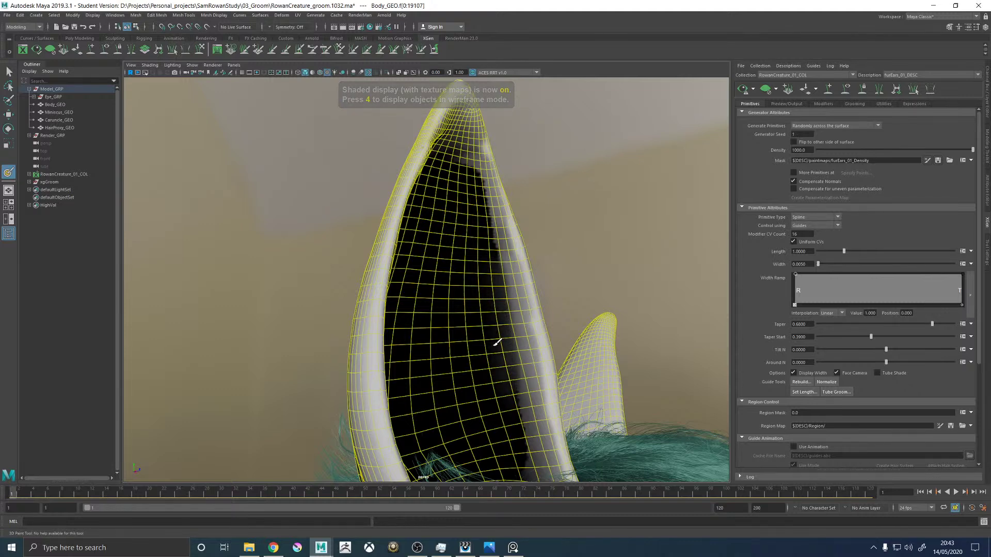
alt+drag(483, 210, 387, 215)
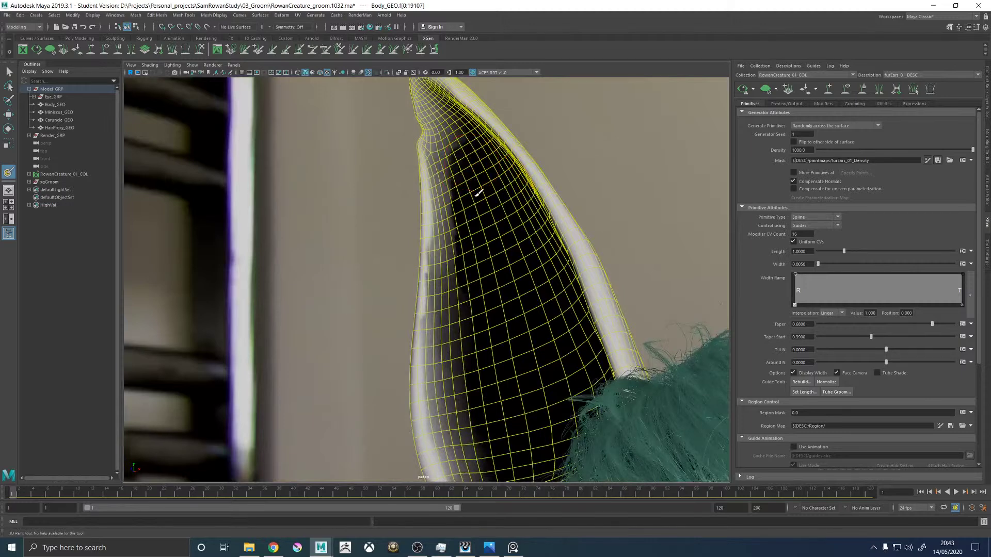
alt+drag(475, 156, 470, 182)
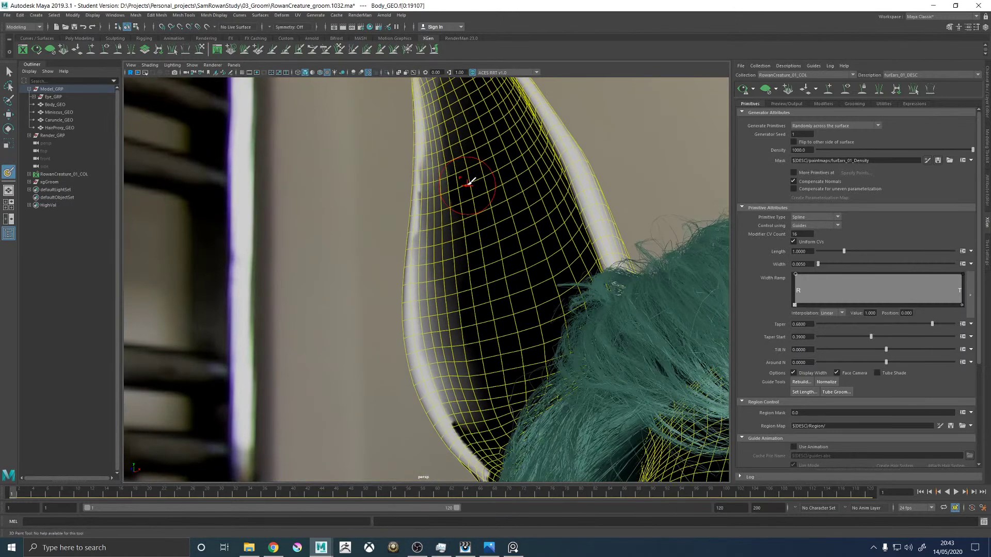
mouse_move(488, 356)
alt+mouse_down()
mouse_move(470, 354)
mouse_move(569, 341)
alt+mouse_up()
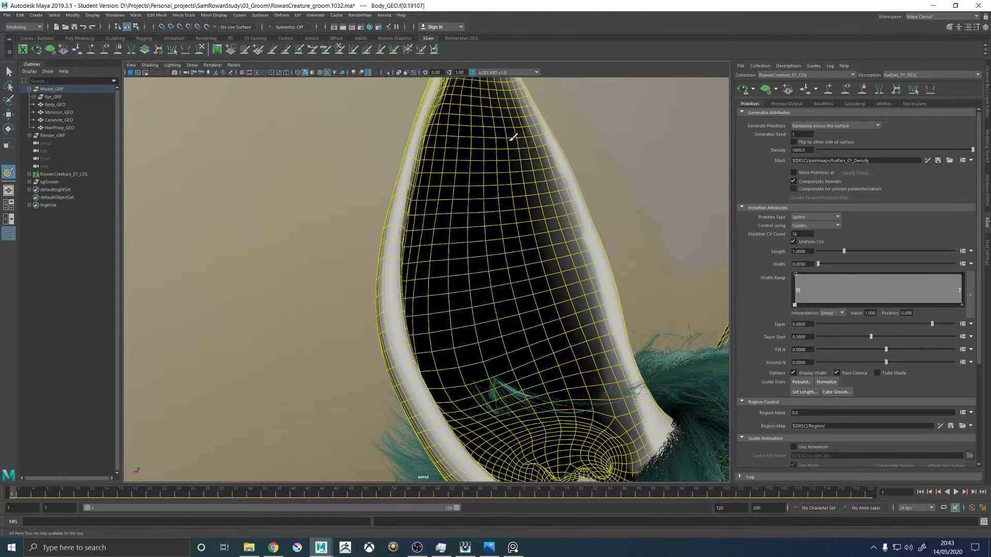
alt+drag(489, 132, 467, 187)
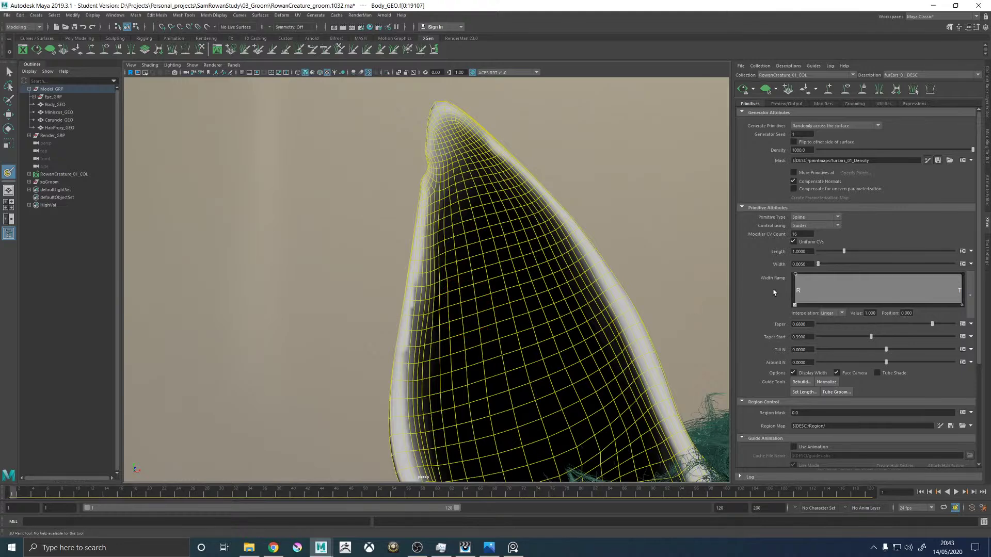
Save the painted density textures and leave the 3D Paint tool.
click(986, 260)
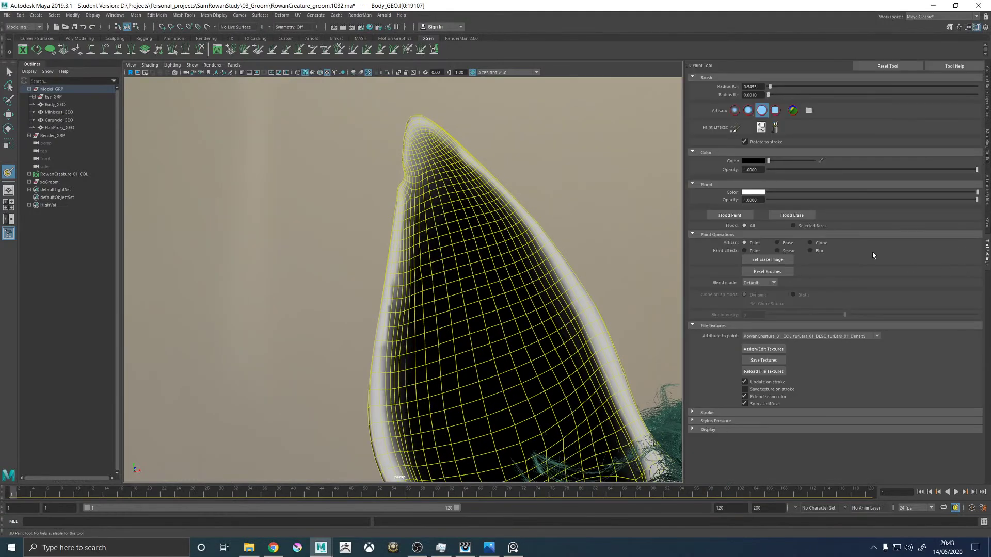
click(762, 361)
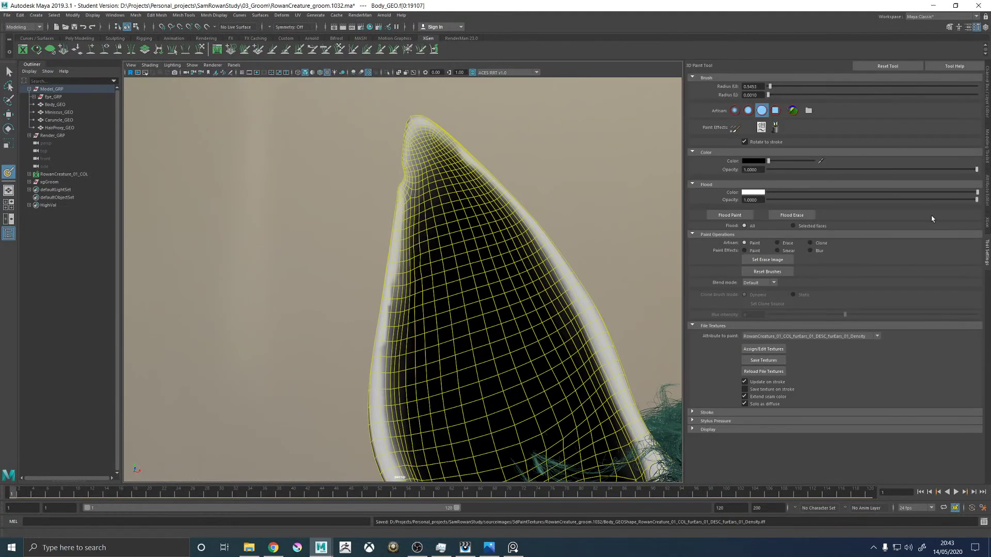
click(985, 225)
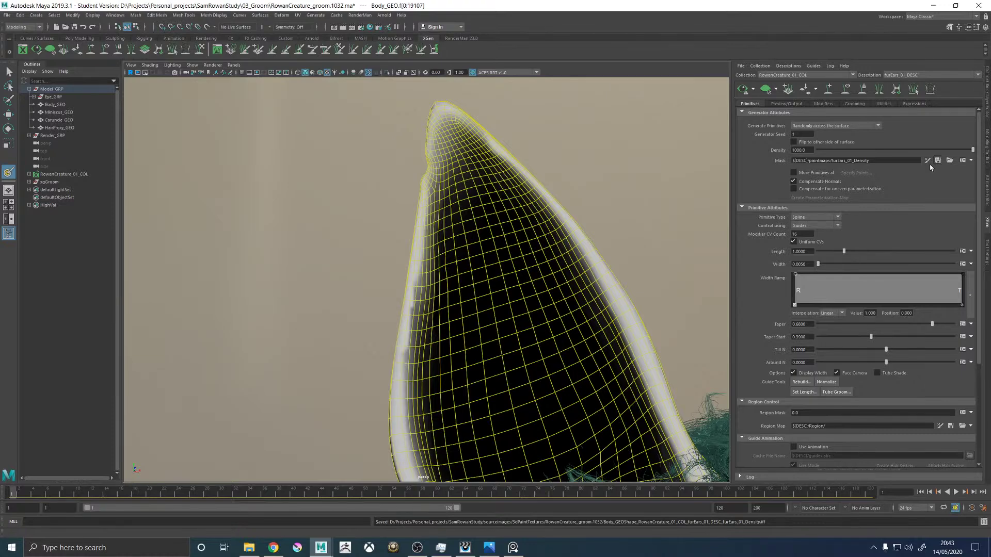
alt+drag(604, 177, 632, 176)
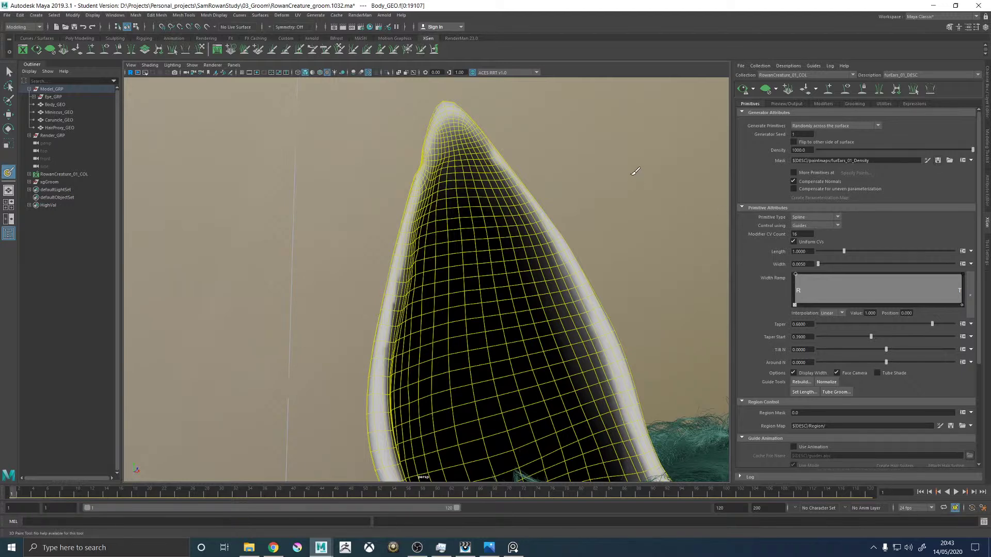
key(w)
Examine the ear fur with the revised density mask, from close-up and full-head views.
alt+drag(612, 170, 373, 228)
alt+right_drag(387, 230, 622, 325)
alt+middle_drag(516, 260, 502, 193)
alt+drag(501, 192, 513, 258)
alt+right_drag(480, 237, 227, 242)
alt+drag(432, 259, 371, 263)
alt+right_drag(371, 263, 485, 256)
mouse_move(484, 256)
alt+mouse_down()
mouse_move(537, 287)
mouse_move(478, 274)
alt+mouse_up()
alt+drag(461, 196, 484, 236)
alt+right_drag(485, 237, 418, 258)
alt+drag(418, 258, 514, 189)
Save the scene again with the updated density mask, accepting the student version notice.
key(ctrl+s)
click(475, 280)
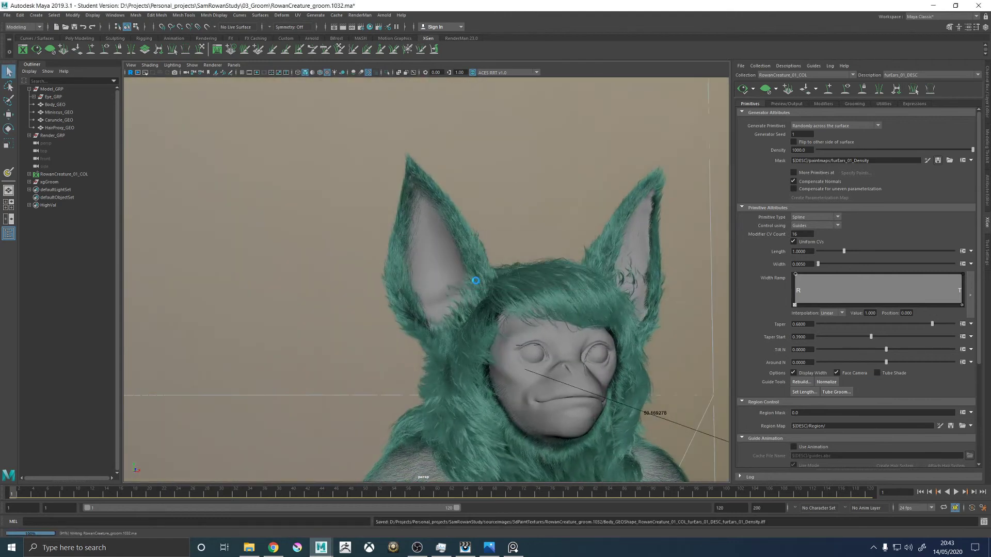
key(w)
Show the guides, reopen the density mask for painting, and set the brush colour's value to 0.1.
alt+right_drag(376, 215, 546, 254)
alt+drag(483, 201, 502, 245)
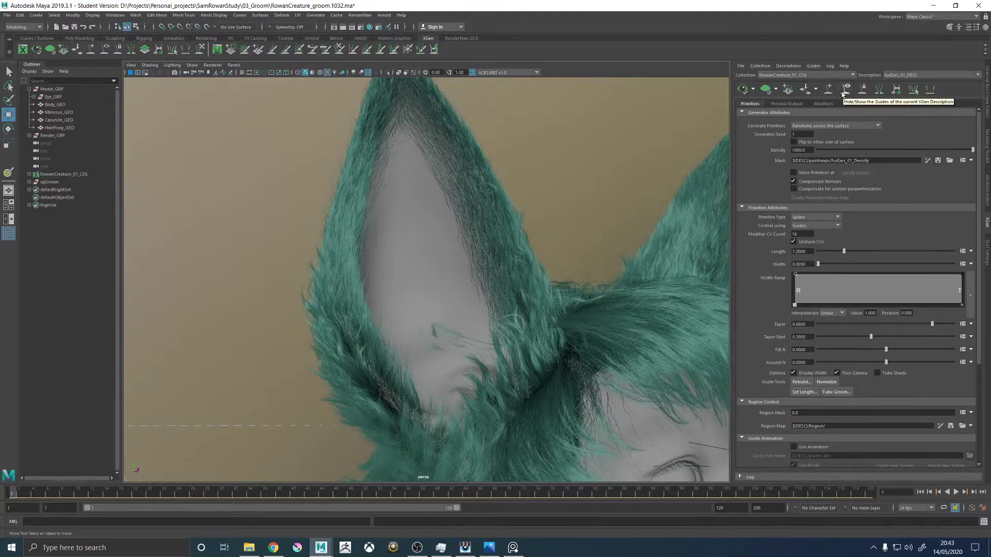
click(843, 92)
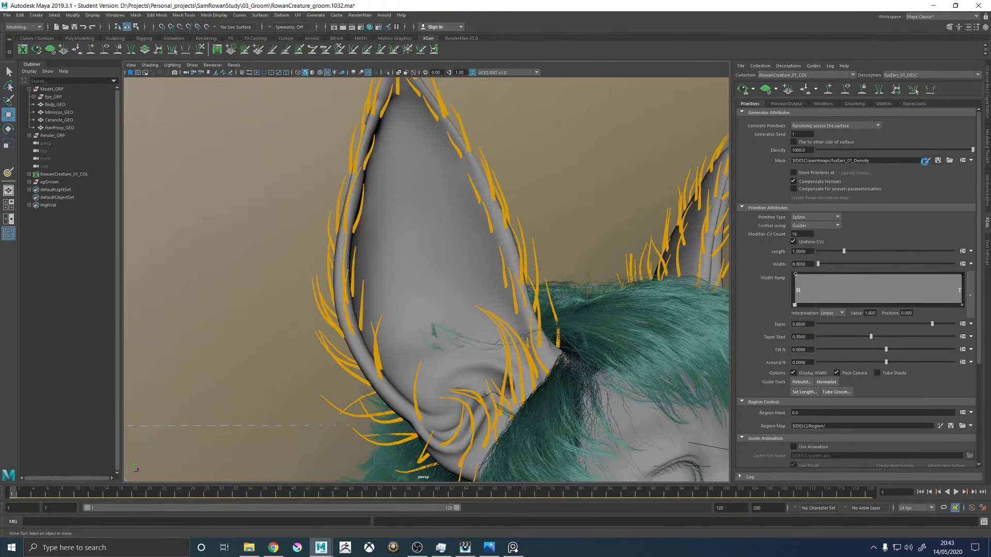
click(925, 161)
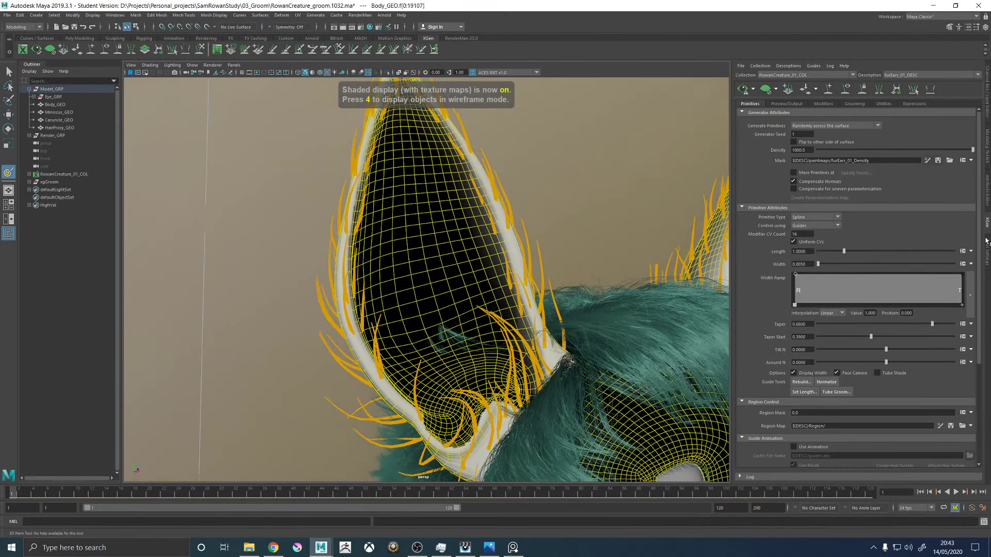
click(986, 241)
click(748, 161)
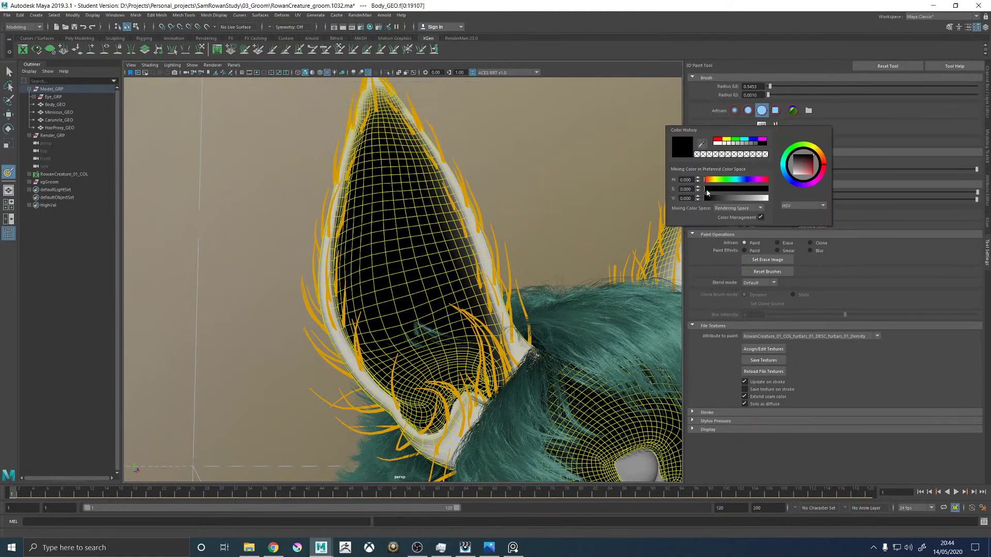
text(0.1)
key(Return)
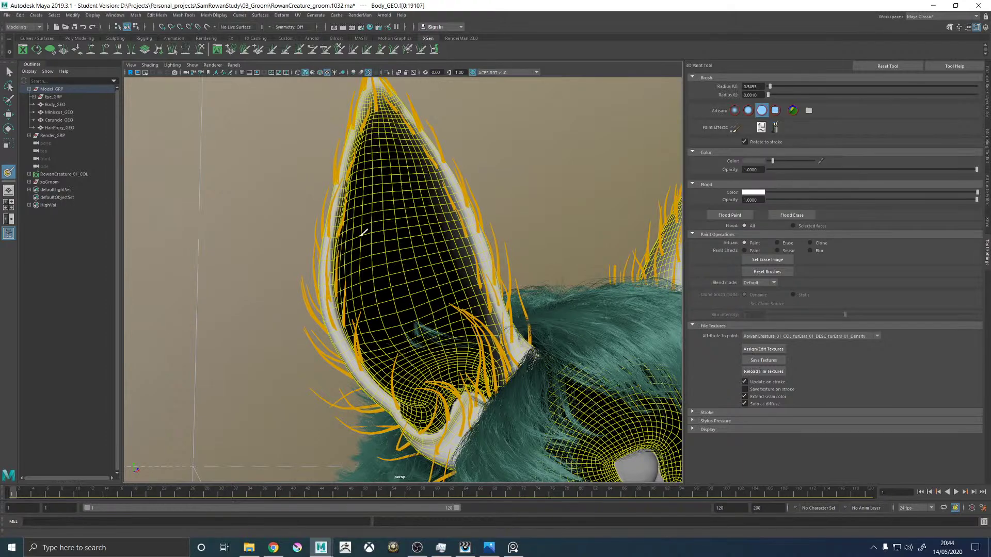
Raise the viewport gamma to 2.00 and paint dark grey over the black inner-ear area of the density mask.
alt+drag(409, 259, 409, 270)
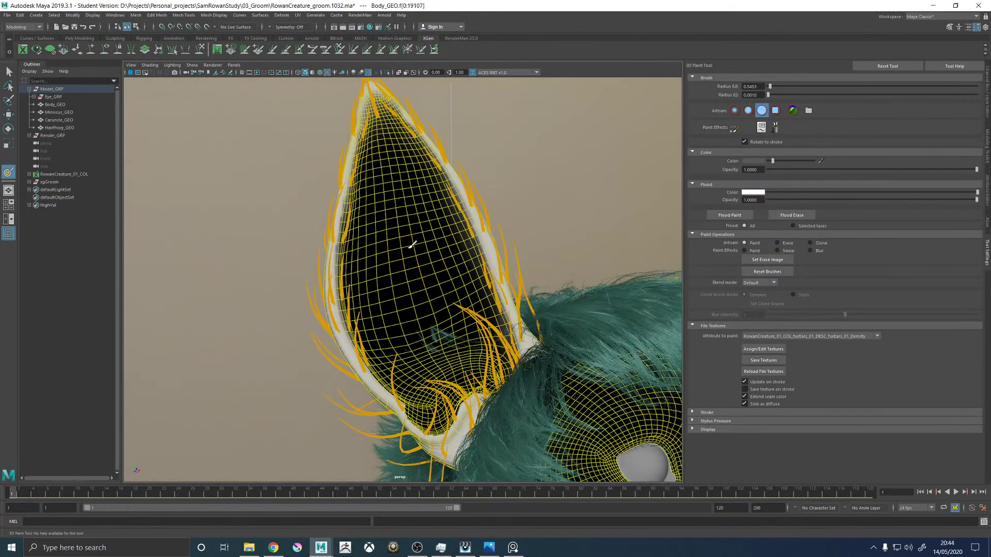
scroll(397, 236, up, 6)
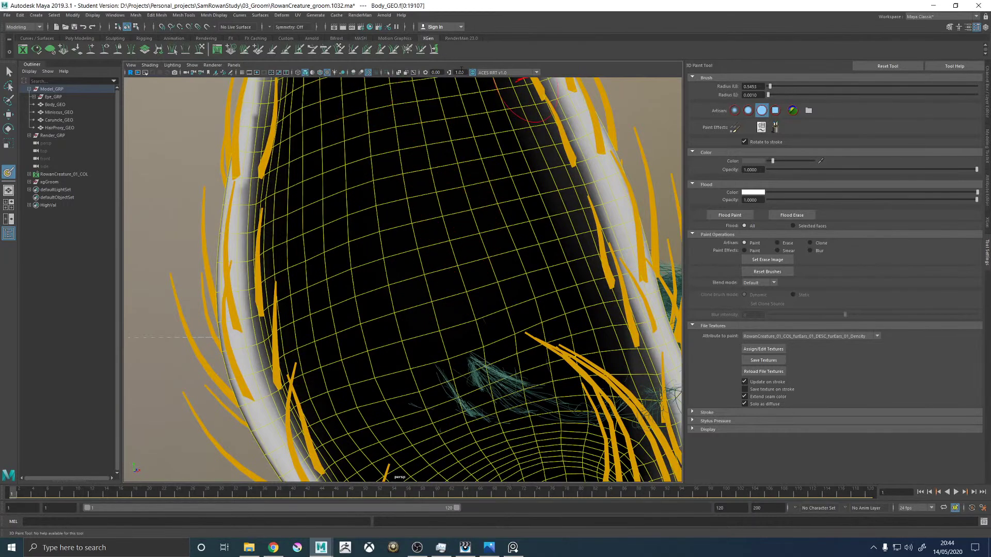
ctrl+drag(458, 72, 609, 46)
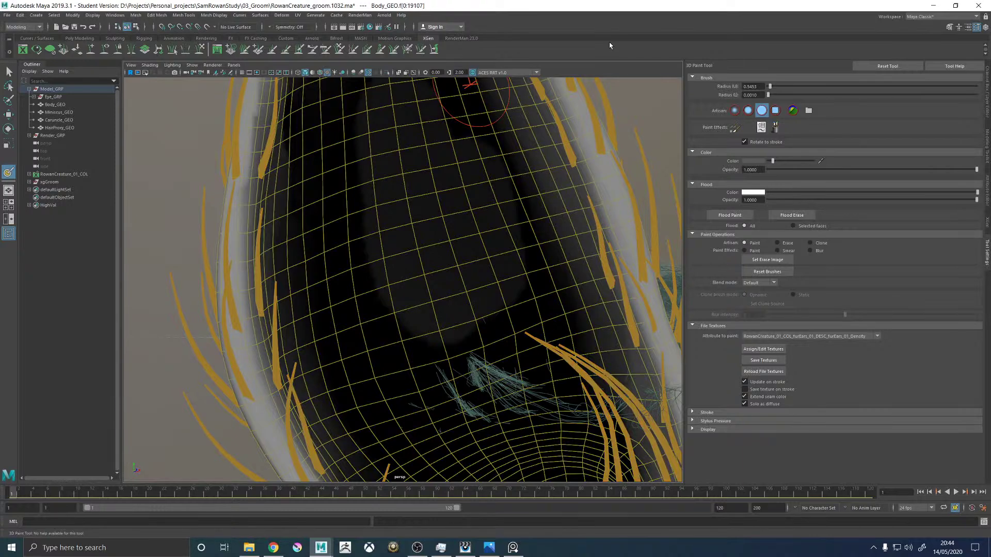
scroll(453, 339, down, 5)
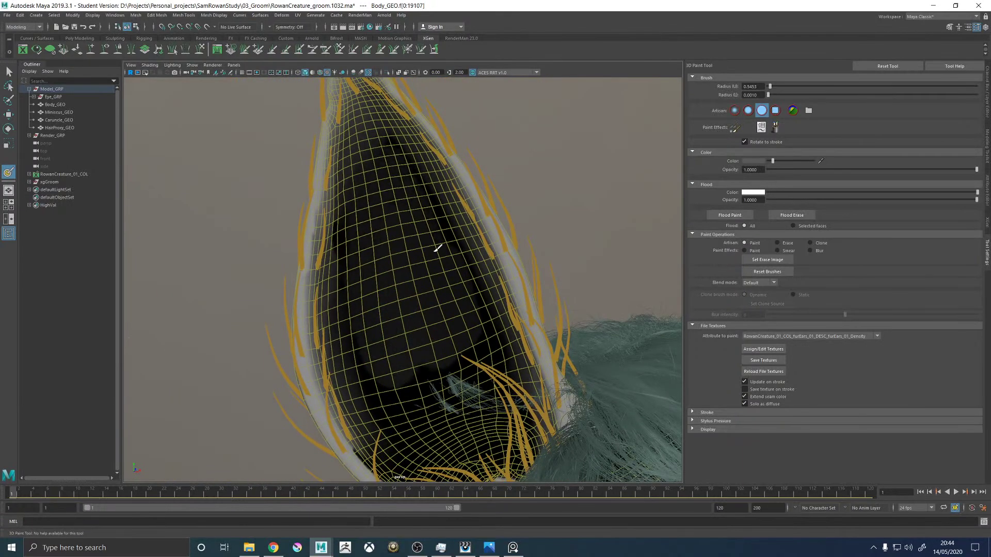
alt+drag(426, 265, 367, 270)
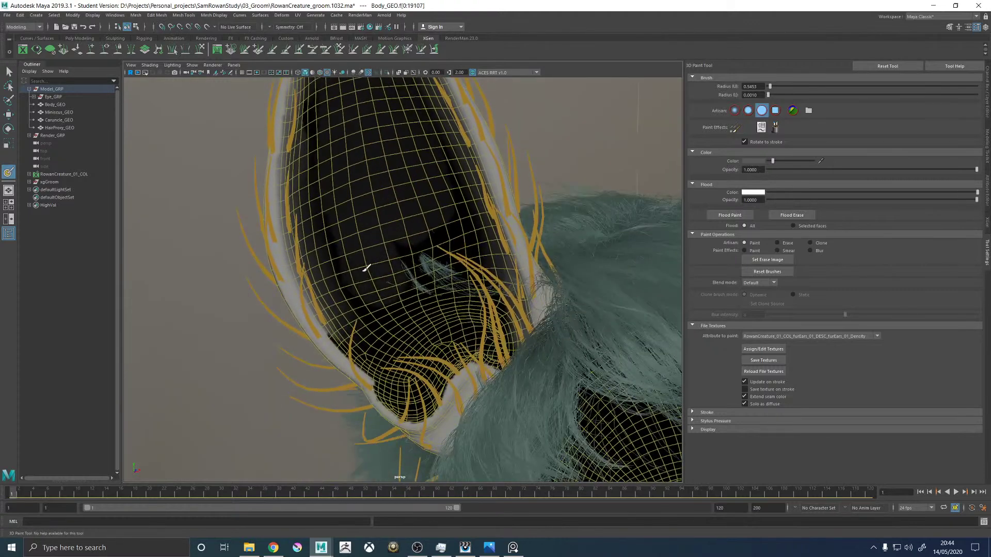
mouse_move(442, 238)
alt+mouse_down()
mouse_move(445, 258)
mouse_move(391, 270)
mouse_move(385, 160)
alt+mouse_up()
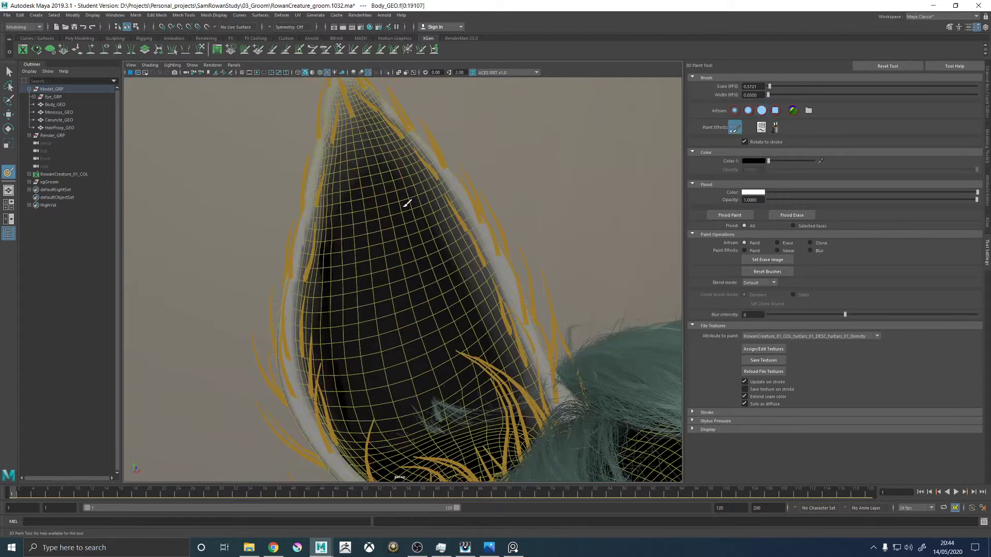
Smooth the dark grey paint across the inner-ear area of the density mask and save the painted textures.
alt+drag(458, 327, 395, 364)
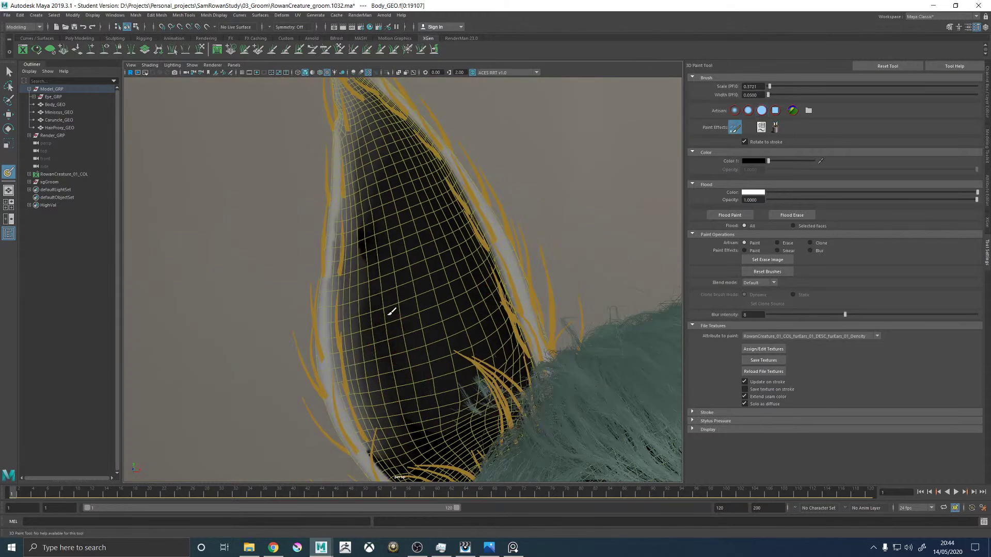
alt+drag(383, 169, 401, 259)
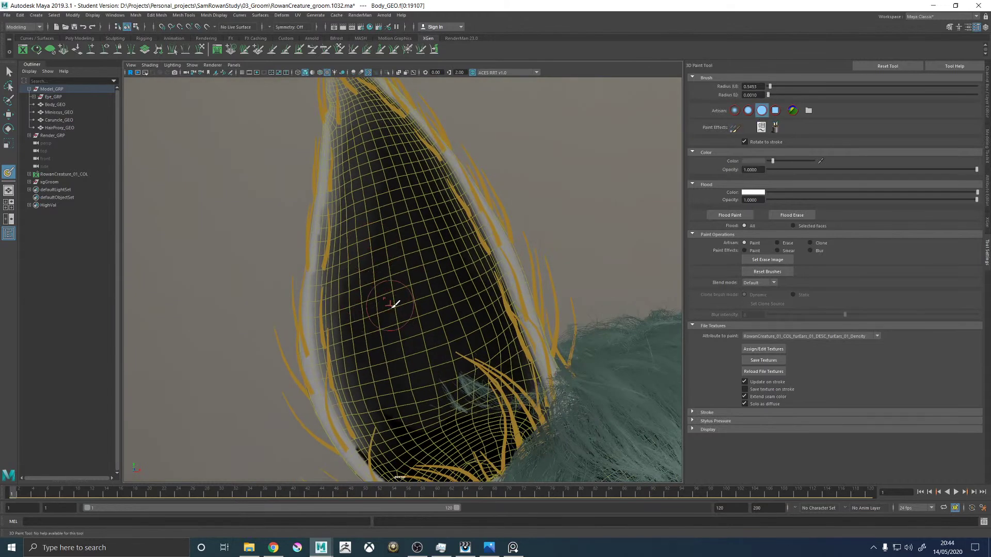
alt+drag(394, 301, 364, 238)
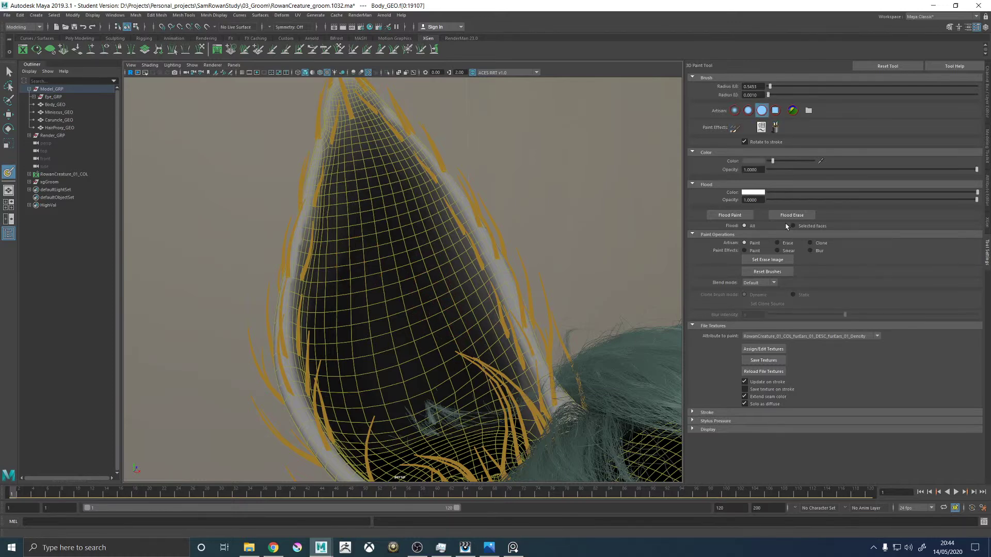
click(763, 360)
click(987, 224)
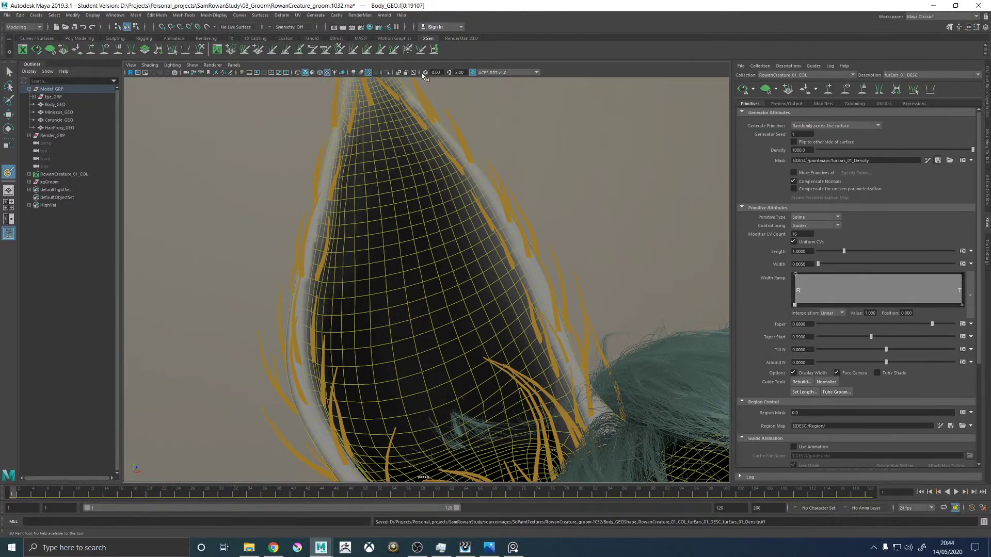
Reset the viewport gamma to 1.00 and regenerate the fur preview to examine the ear with the updated density mask.
key(w)
click(438, 81)
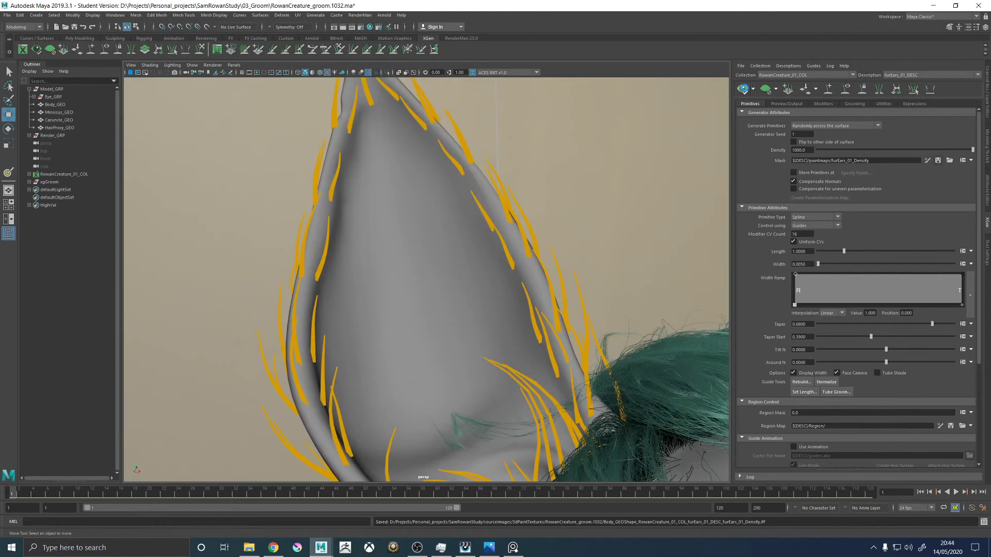
alt+right_drag(575, 192, 410, 202)
mouse_move(410, 201)
alt+mouse_down()
mouse_move(464, 214)
mouse_move(410, 220)
alt+mouse_up()
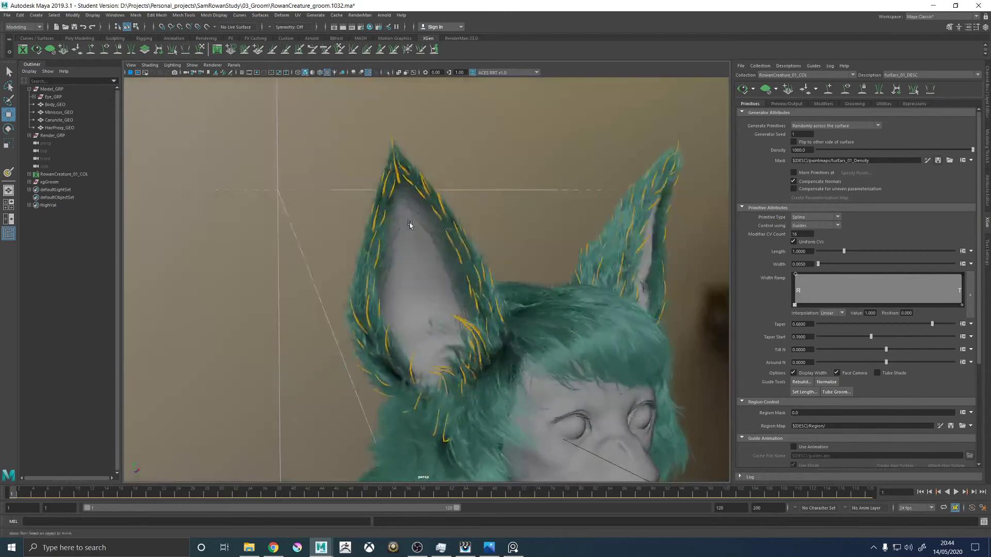
Add five guides in a column down the middle of the inner ear, from near the tip to the base.
alt+right_drag(409, 221, 839, 89)
click(828, 89)
mouse_move(343, 222)
alt+mouse_down()
mouse_move(531, 240)
mouse_move(570, 125)
alt+mouse_up()
click(397, 230)
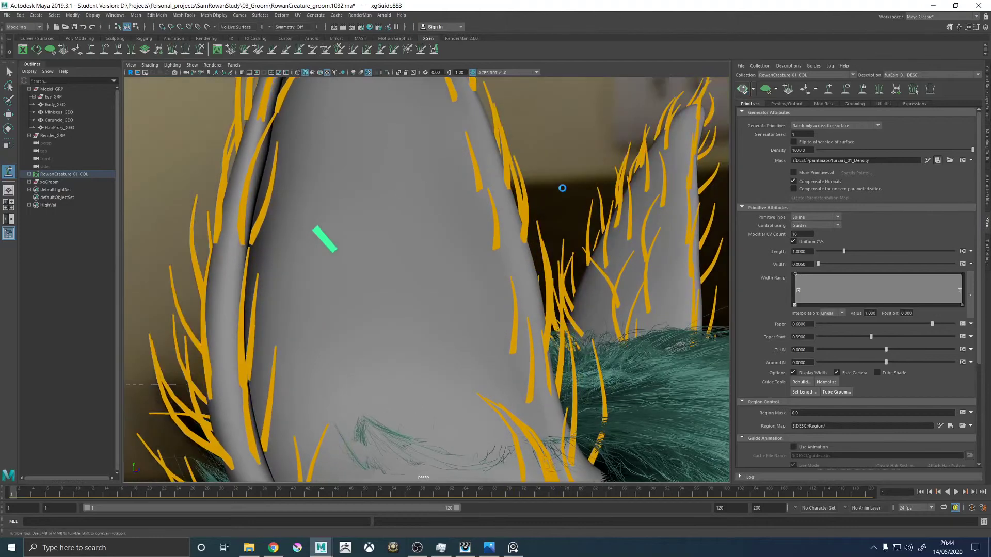
mouse_move(562, 192)
alt+mouse_down()
mouse_move(537, 191)
mouse_move(505, 218)
alt+mouse_up()
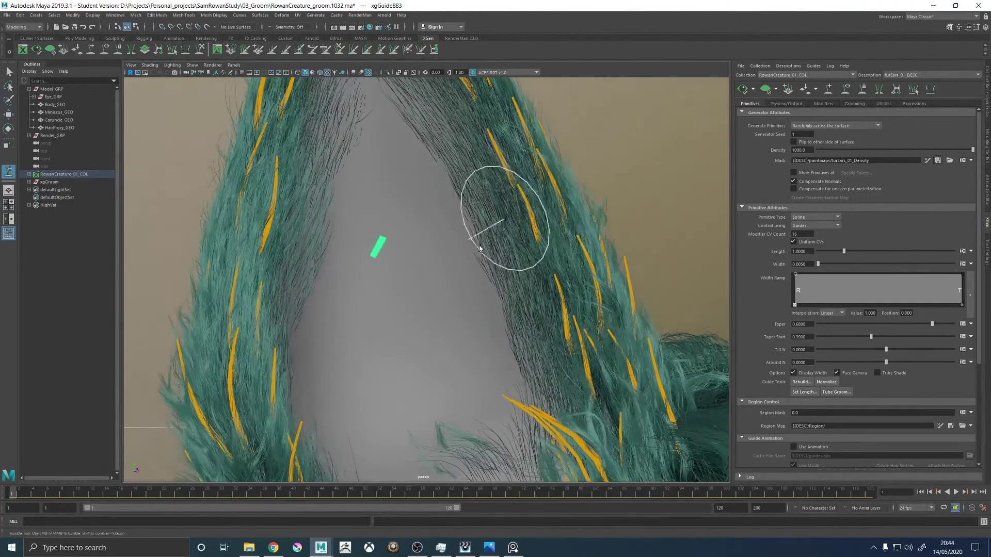
click(399, 344)
alt+middle_drag(413, 213, 395, 225)
click(380, 224)
click(370, 141)
scroll(451, 187, down, 4)
click(415, 333)
mouse_move(449, 287)
alt+mouse_down()
mouse_move(403, 287)
mouse_move(477, 303)
mouse_move(427, 332)
alt+mouse_up()
Select the five new inner-ear guides and sculpt them in wireframe view so they slant down towards the ear base.
key(w)
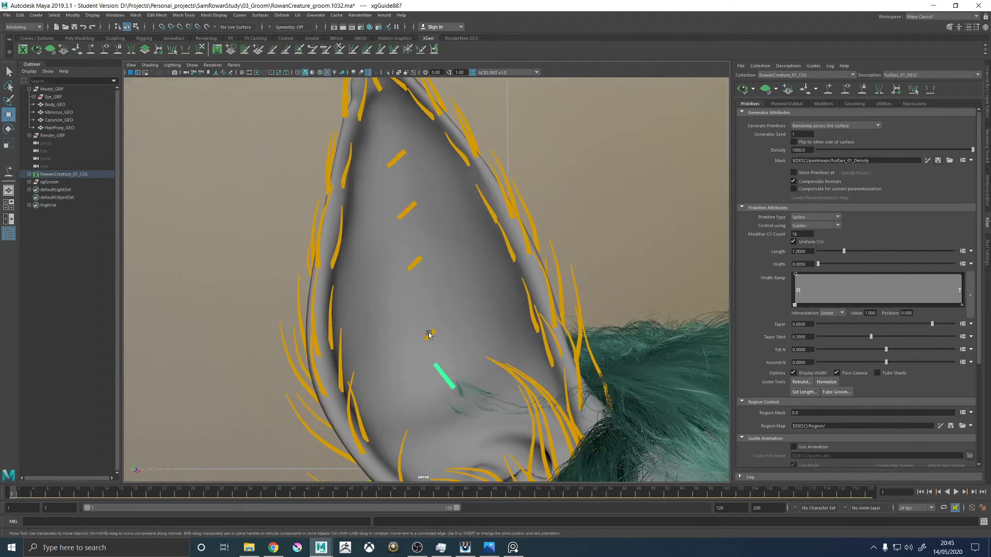
click(436, 346)
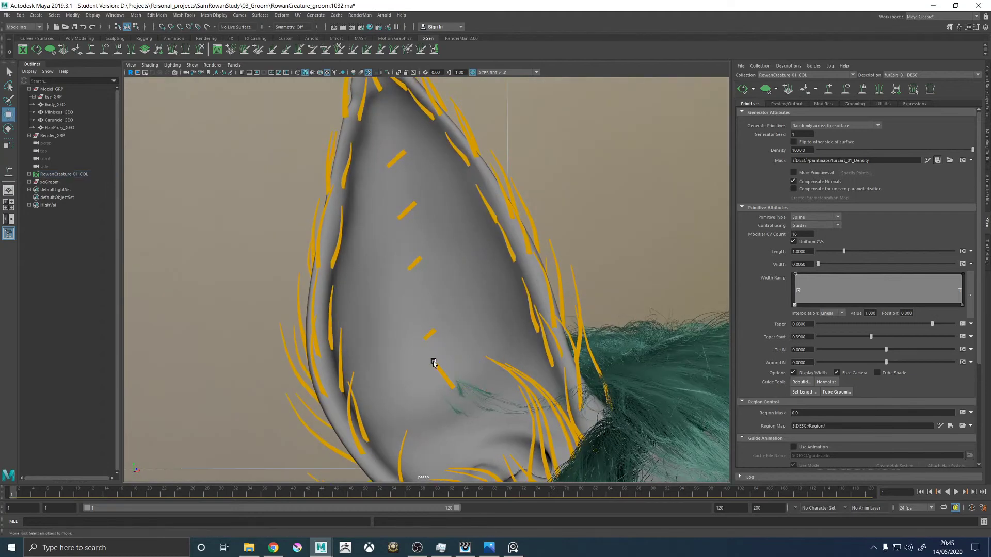
key(4)
click(412, 361)
middle_drag(415, 359, 385, 189)
shift+drag(391, 189, 287, 208)
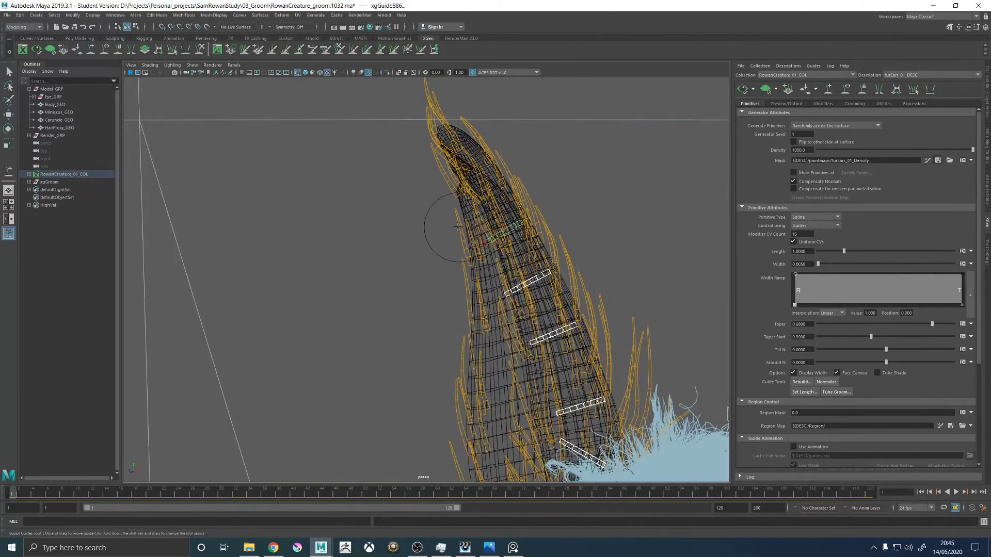
alt+drag(436, 224, 438, 243)
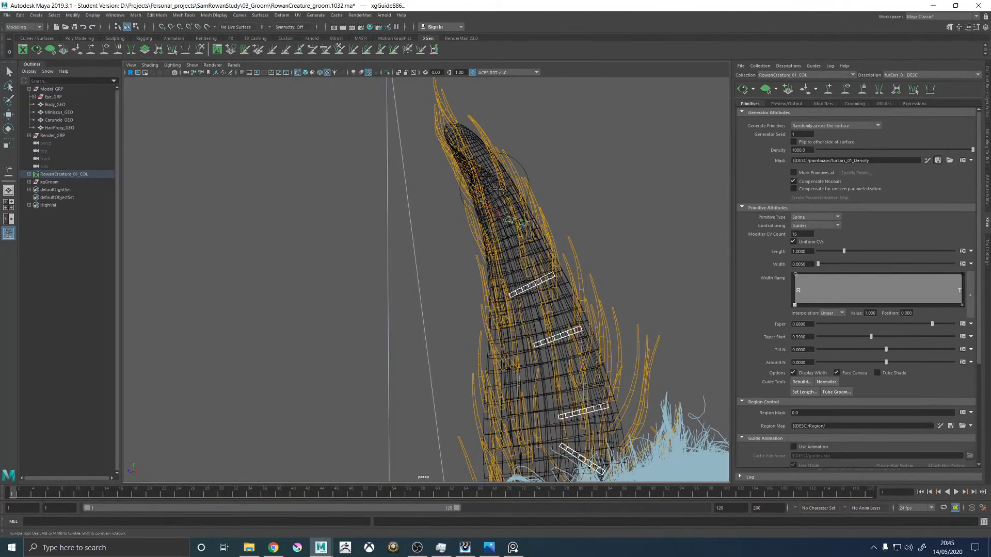
key(5)
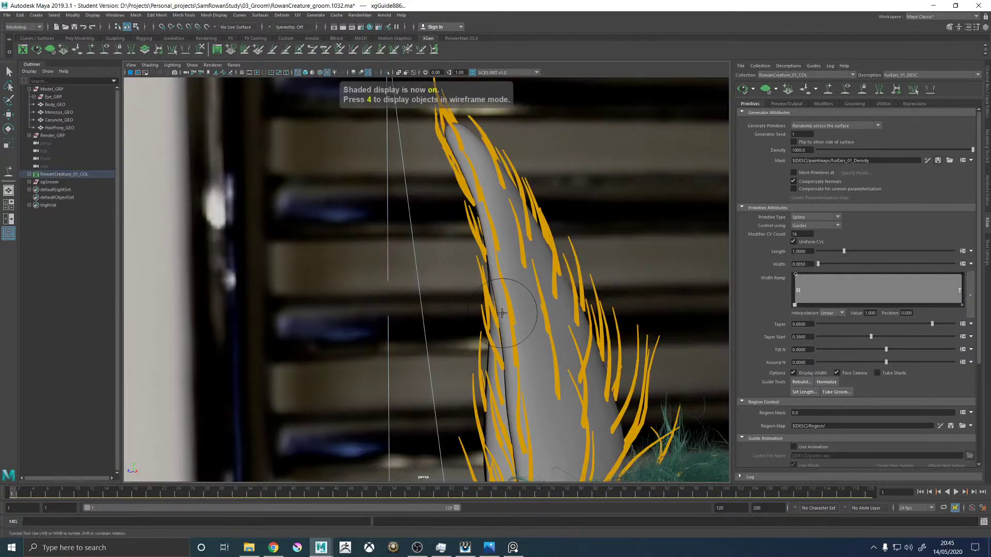
key(4)
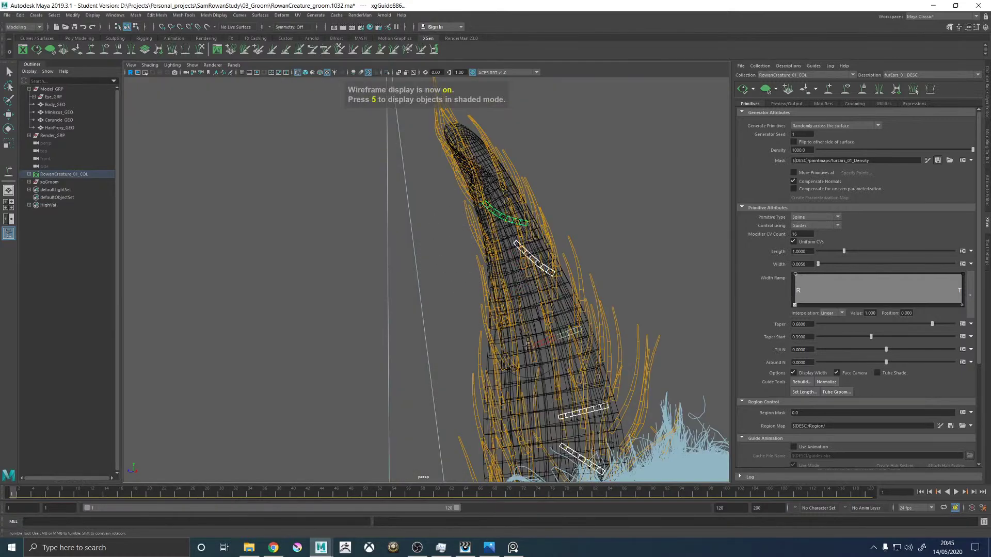
alt+middle_drag(527, 344, 510, 260)
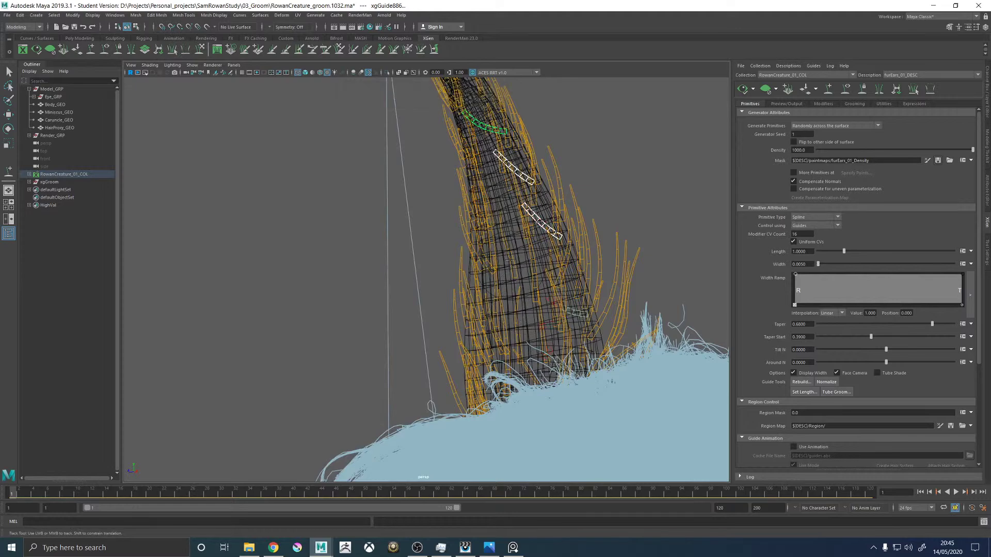
alt+drag(510, 260, 537, 248)
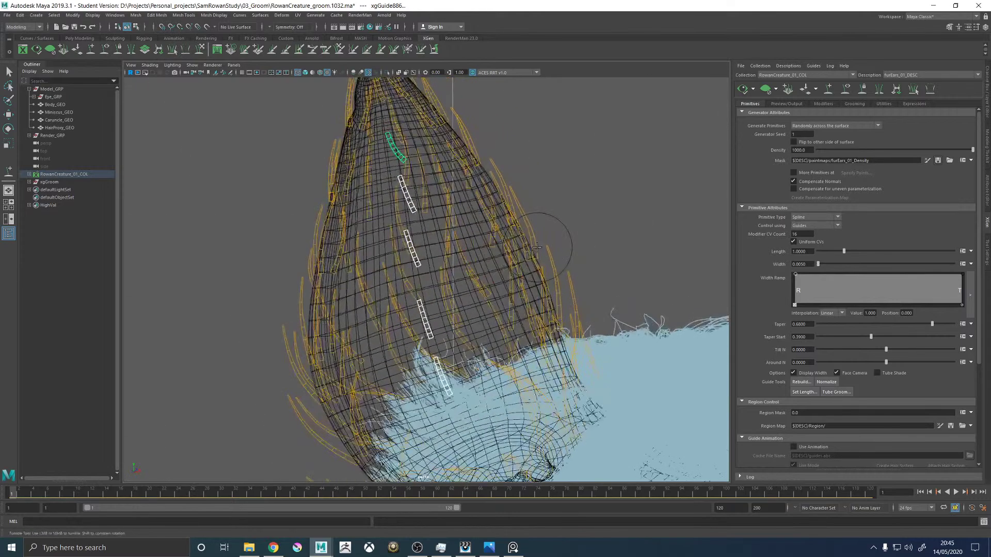
Sculpt the middle of each of the five inner-ear guides in shaded view into a gentle arch.
key(5)
alt+drag(440, 294, 500, 299)
alt+middle_drag(447, 308, 482, 240)
mouse_move(401, 300)
alt+right_down()
mouse_move(460, 341)
mouse_move(475, 335)
alt+right_up()
alt+drag(506, 290, 497, 331)
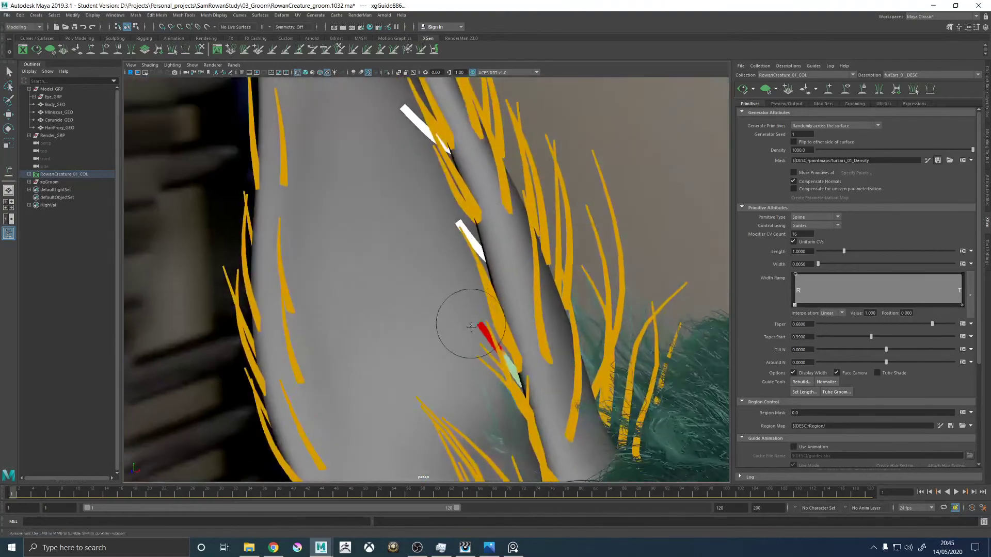
alt+drag(460, 303, 453, 270)
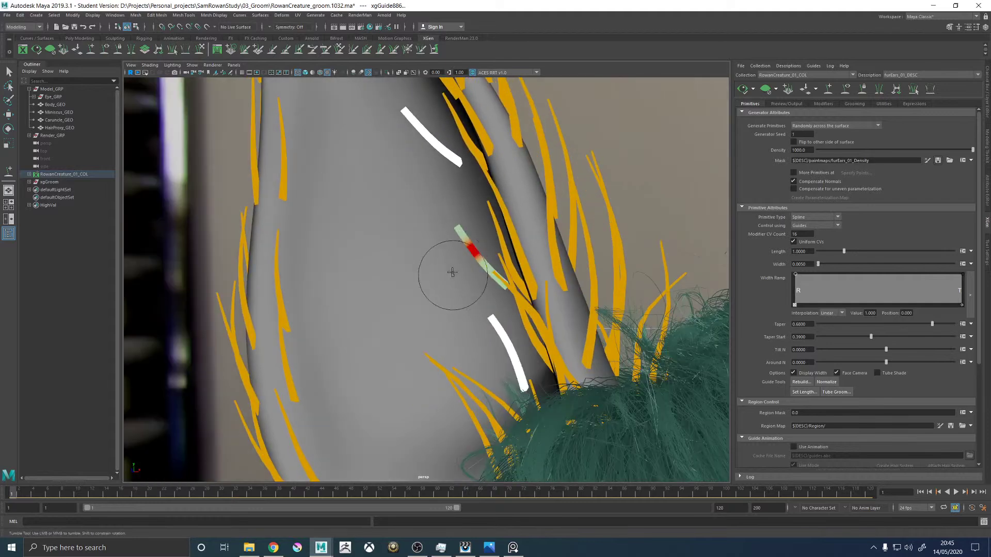
alt+middle_drag(432, 206, 426, 302)
drag(398, 215, 430, 200)
alt+middle_drag(391, 204, 396, 298)
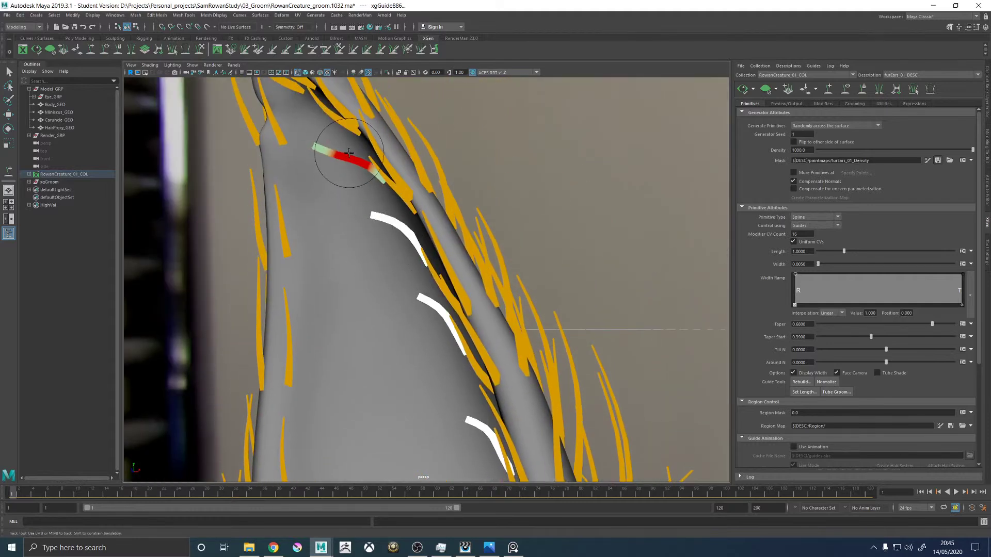
drag(328, 156, 330, 145)
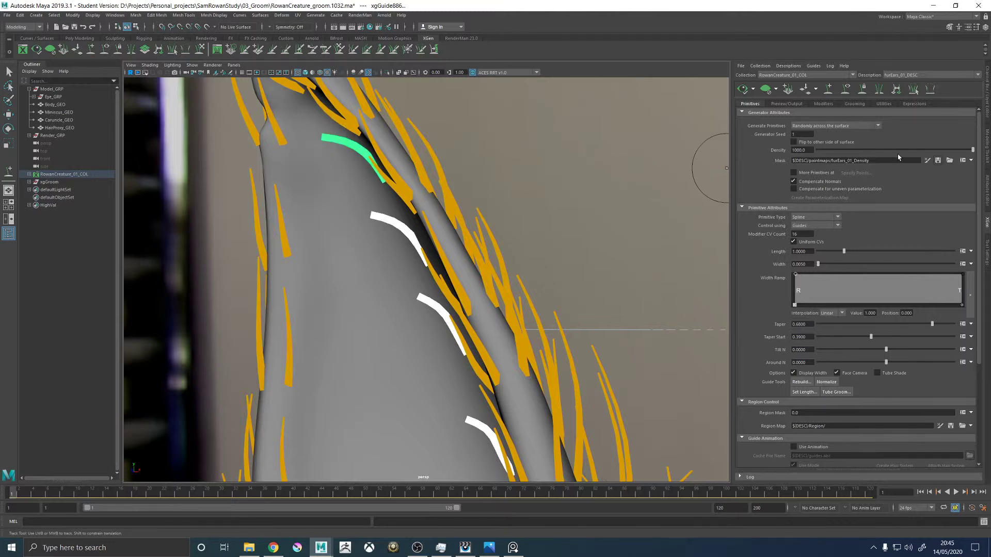
Reopen the density mask for painting, turn off the colour picker's colour management, and set the brush colour's value to 0.2.
click(927, 160)
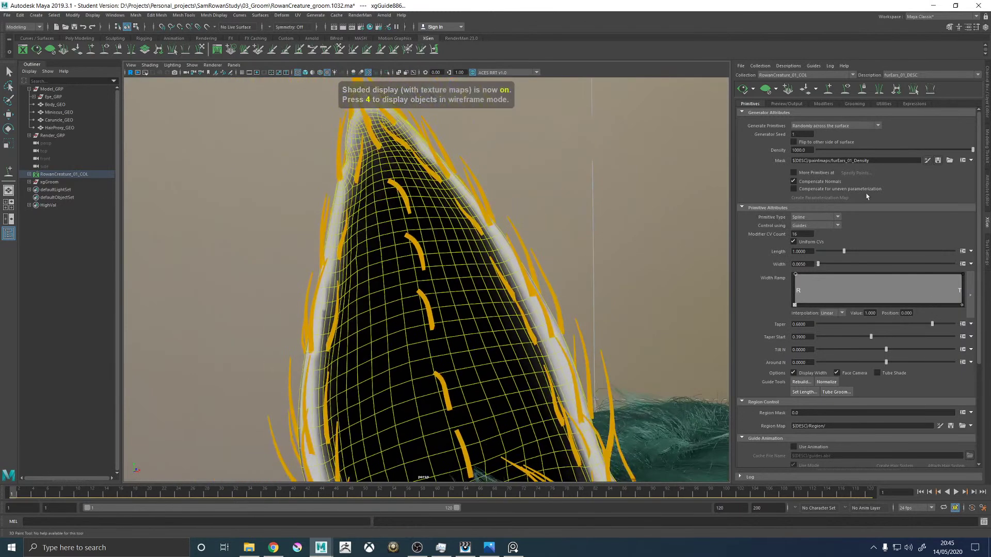
click(987, 244)
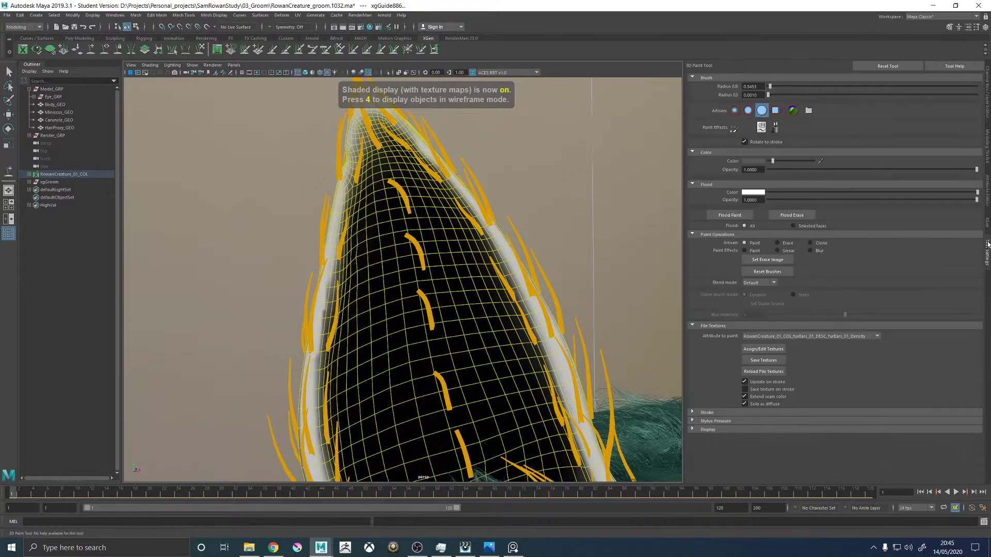
click(756, 161)
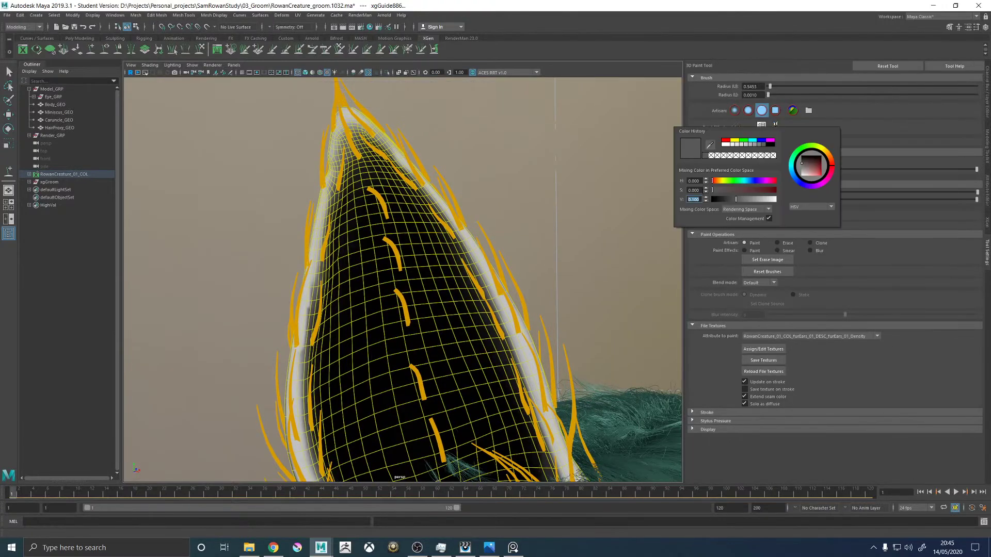
click(768, 219)
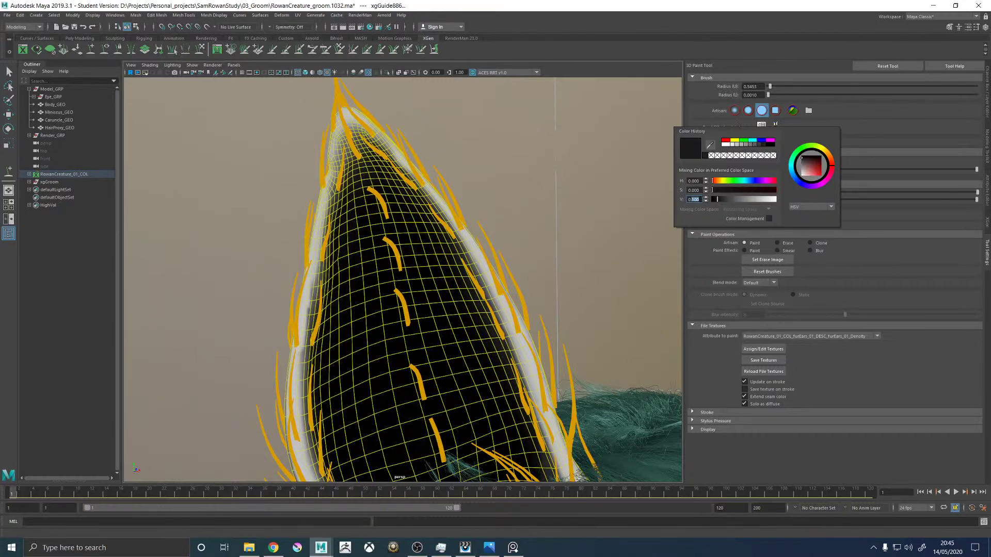
text(2)
key(Return)
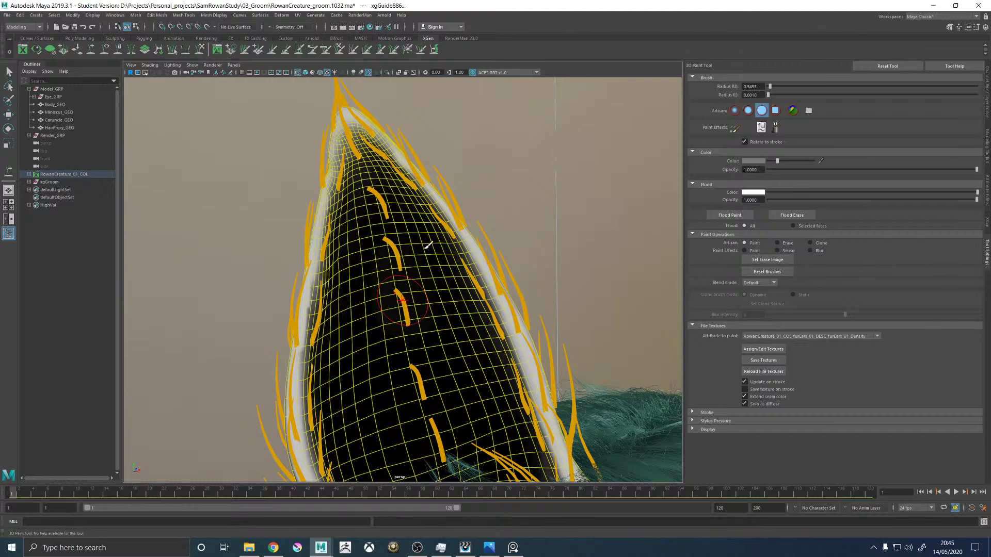
Raise the viewport gamma to 2.00 and paint and blend the lighter grey over the inner-ear area of the density mask.
double_click(466, 72)
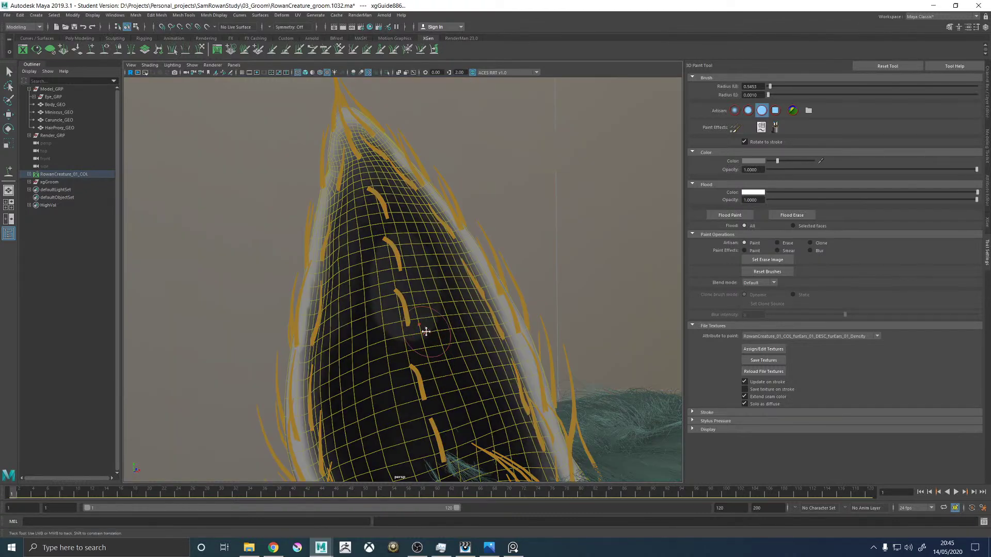
alt+middle_drag(417, 317, 425, 281)
mouse_move(420, 295)
mouse_down()
mouse_move(390, 184)
mouse_move(448, 281)
mouse_move(377, 279)
mouse_move(376, 372)
mouse_move(361, 370)
mouse_up()
alt+middle_drag(361, 370, 390, 285)
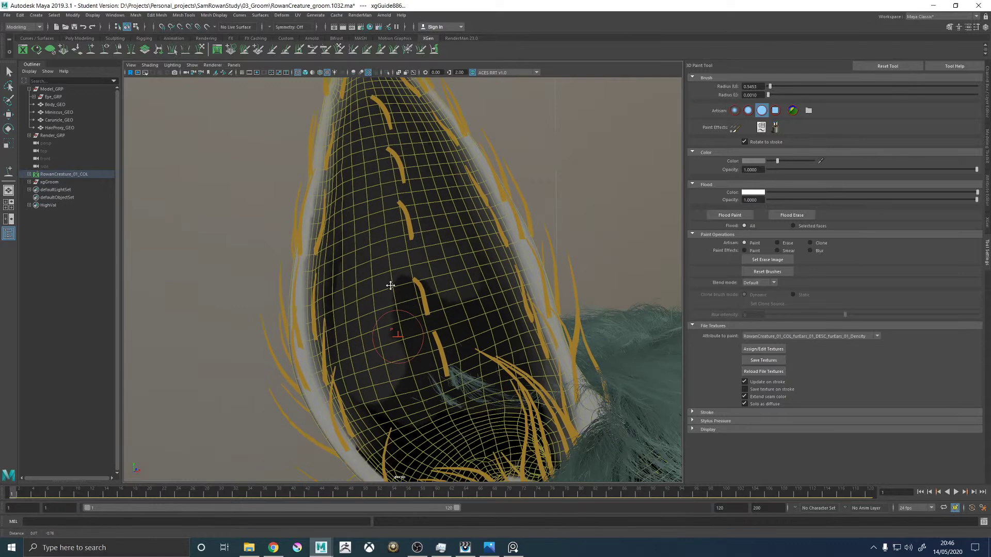
mouse_move(418, 327)
mouse_down()
mouse_move(420, 310)
mouse_move(482, 287)
mouse_move(457, 202)
mouse_move(439, 310)
mouse_move(393, 193)
mouse_move(446, 179)
mouse_move(468, 256)
mouse_up()
key(shift)
key(shift)
alt+drag(415, 206, 377, 242)
key(shift)
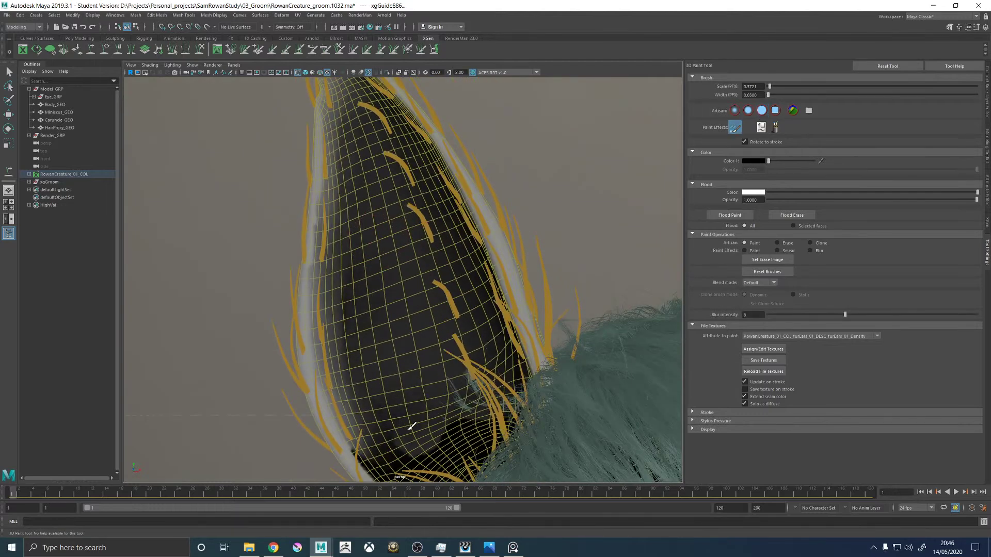
alt+drag(386, 389, 461, 323)
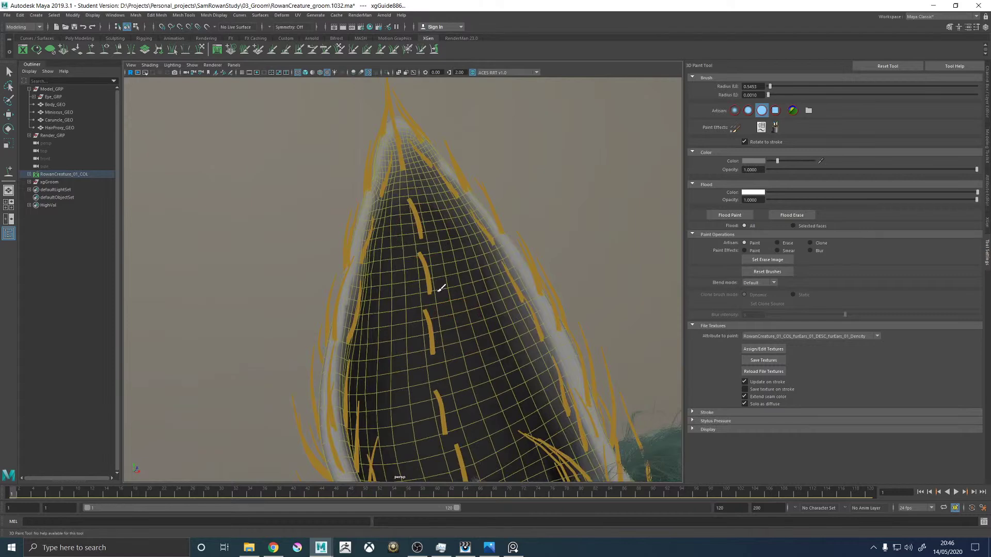
Save the repainted density mask and regenerate the ear fur preview with the guides hidden.
click(763, 360)
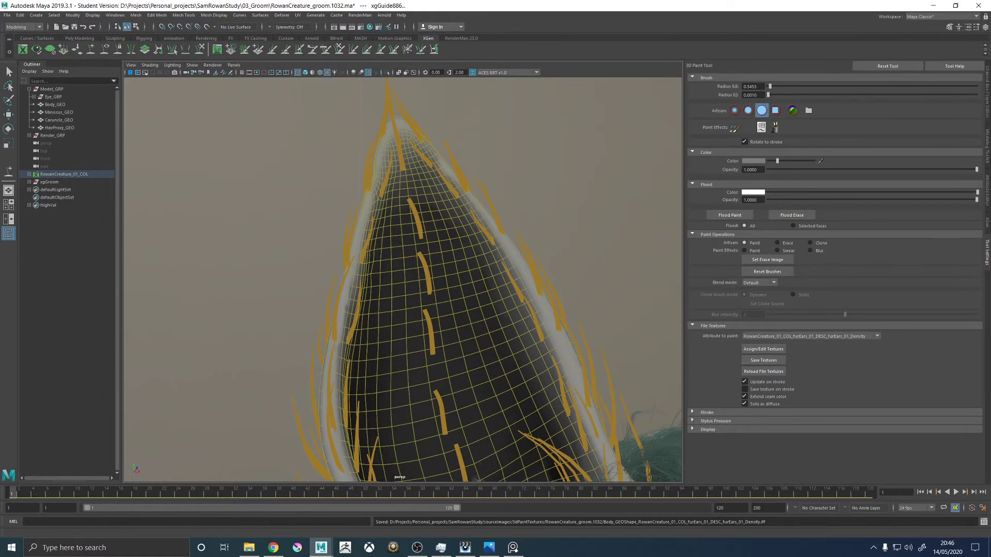
click(986, 226)
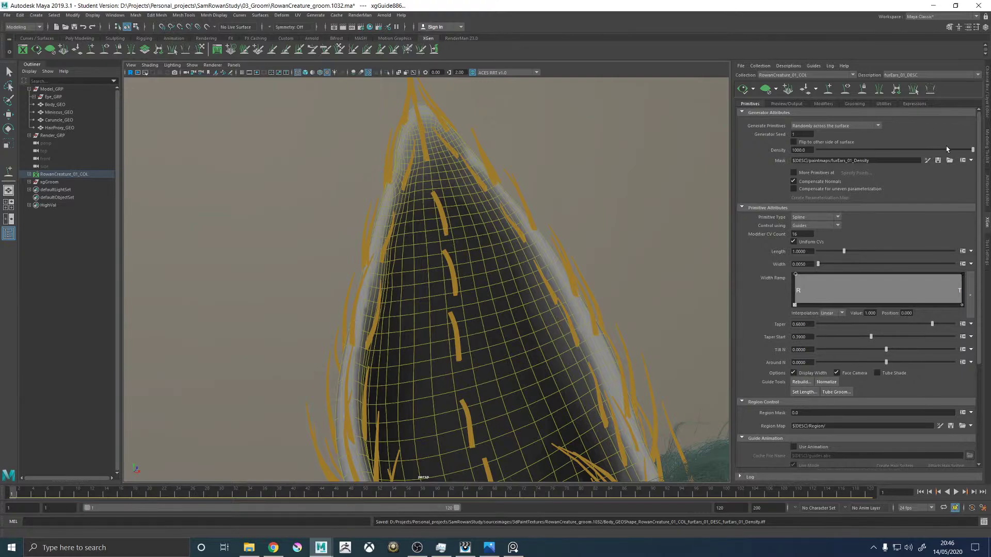
key(w)
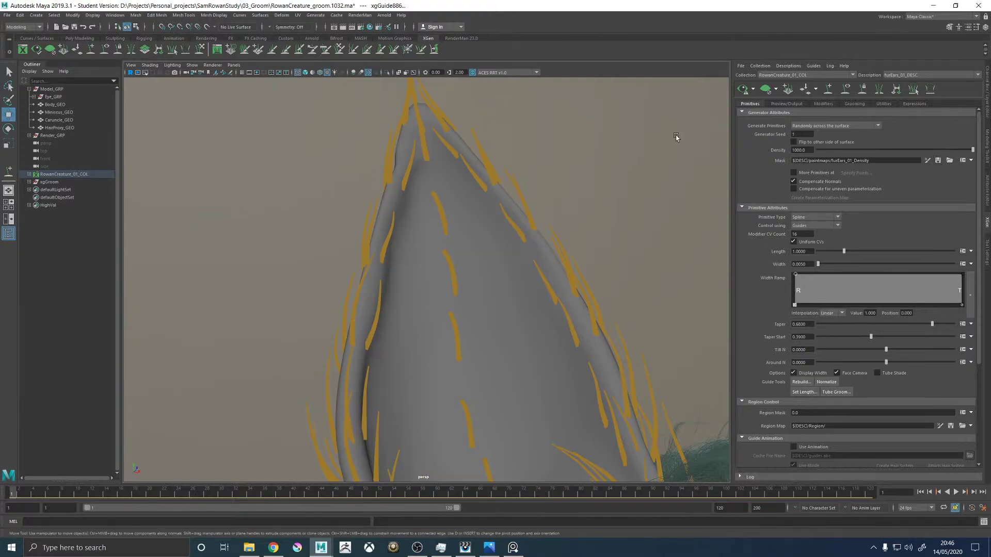
click(594, 216)
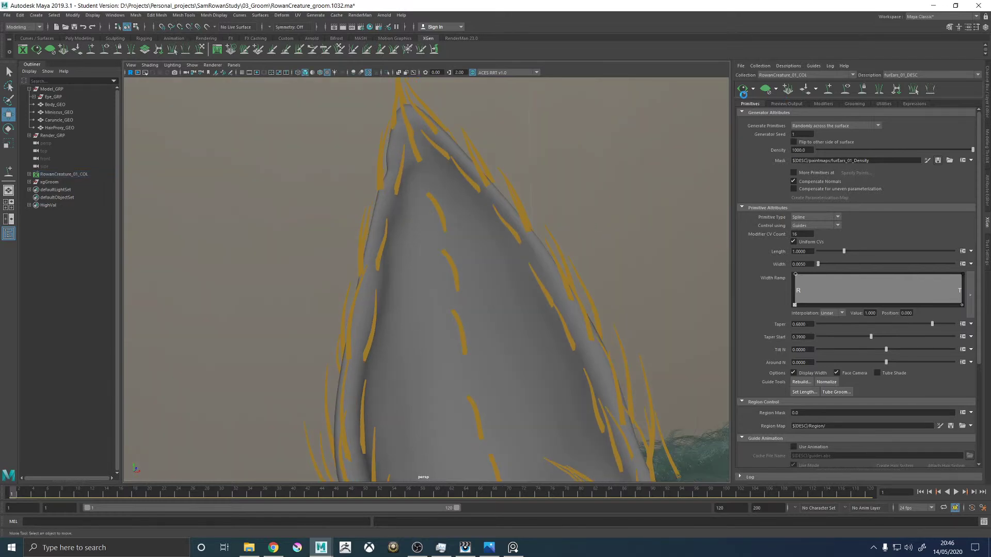
alt+right_drag(644, 168, 531, 233)
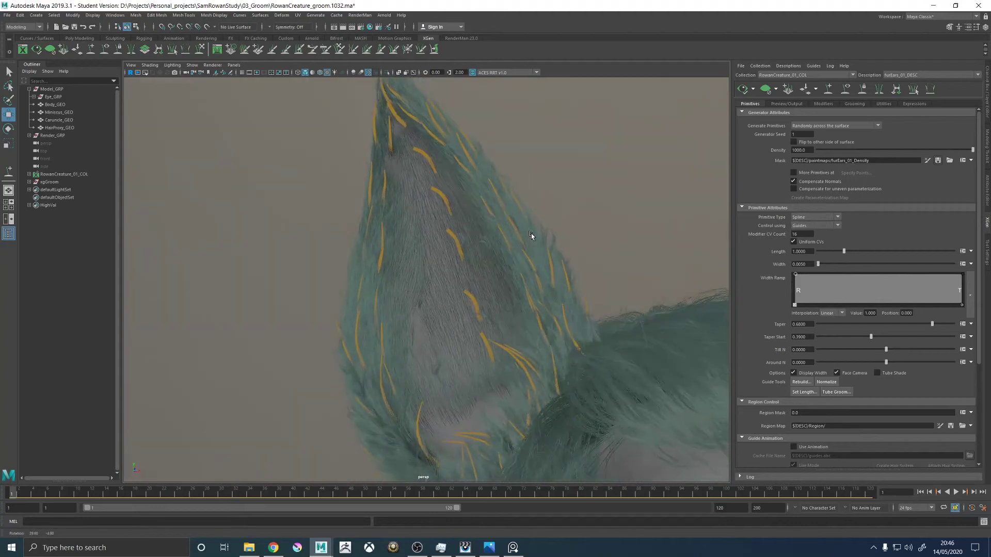
click(845, 89)
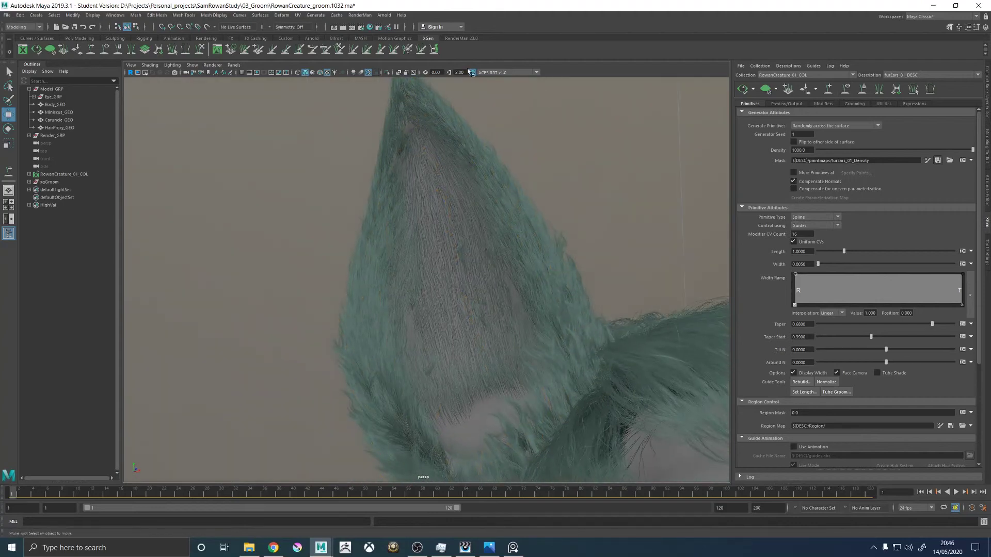
Set the viewport gamma back to 1 and examine the inner-ear fur preview up close.
text(1)
key(Return)
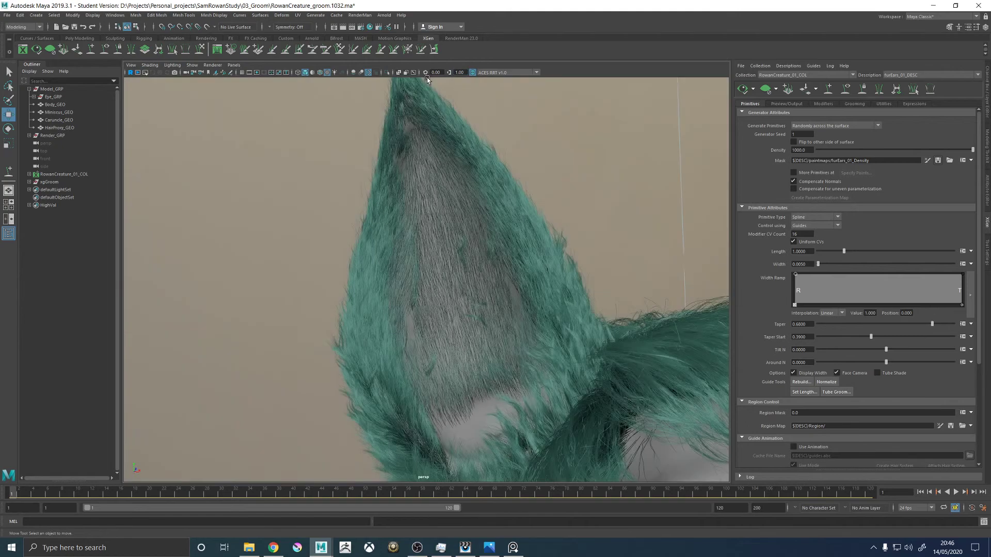
mouse_move(497, 207)
alt+mouse_down()
mouse_move(457, 219)
mouse_move(537, 221)
mouse_move(475, 218)
alt+mouse_up()
alt+right_drag(475, 217, 498, 209)
alt+middle_drag(491, 208, 458, 276)
mouse_move(458, 276)
alt+mouse_down()
mouse_move(448, 260)
mouse_move(460, 223)
mouse_move(463, 262)
alt+mouse_up()
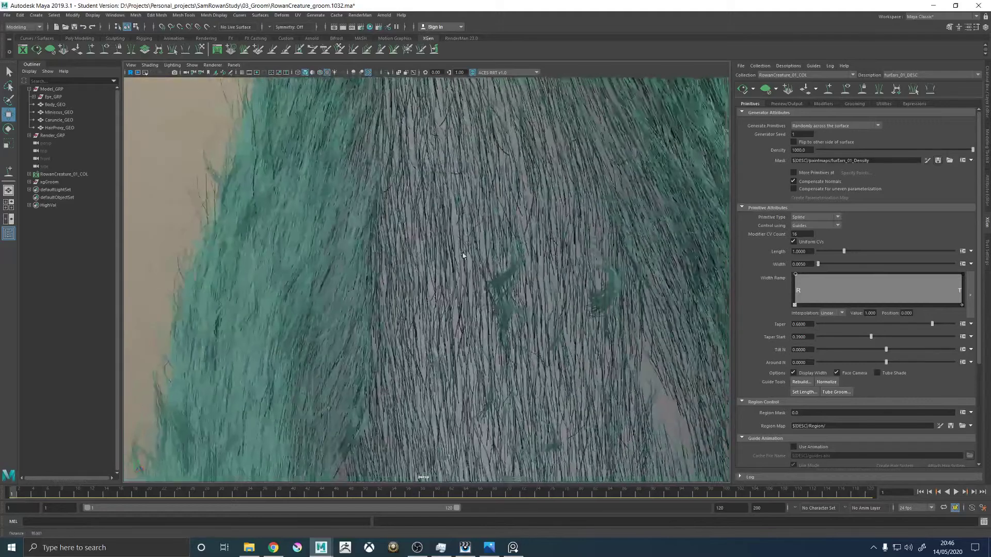
alt+right_drag(463, 262, 406, 266)
alt+drag(410, 298, 385, 301)
alt+right_drag(385, 301, 371, 345)
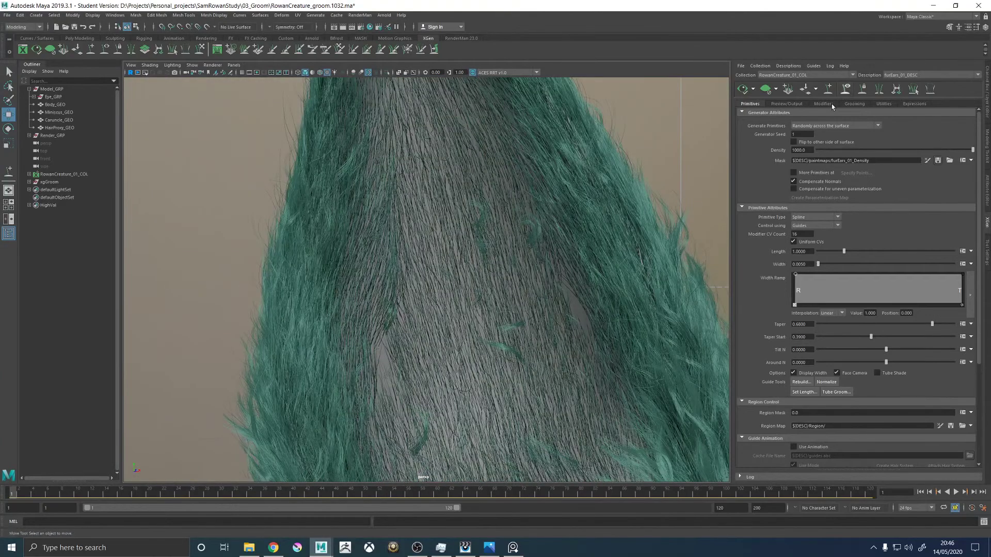
Try to save the scene, acknowledge the dialogs, and send the Maya error report.
key(ctrl+s)
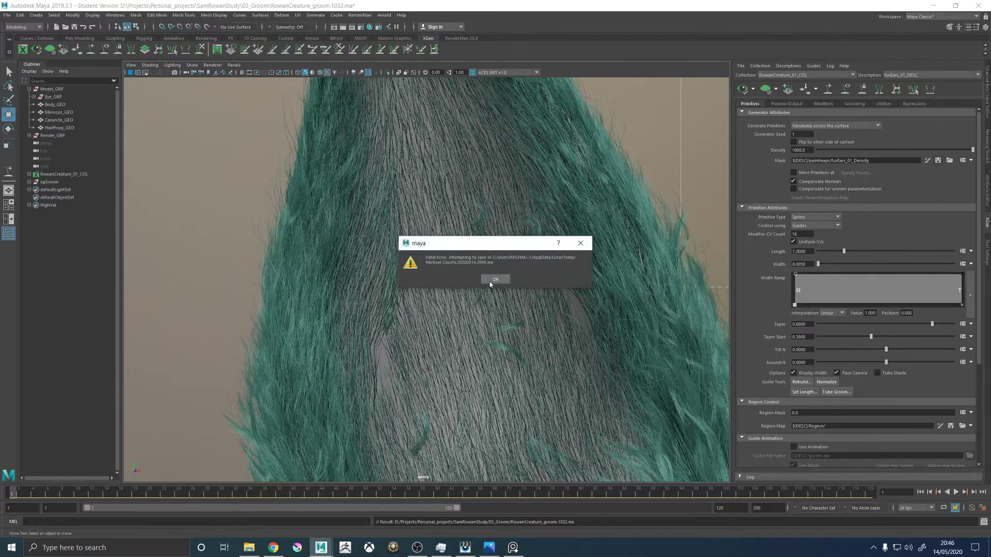
click(494, 279)
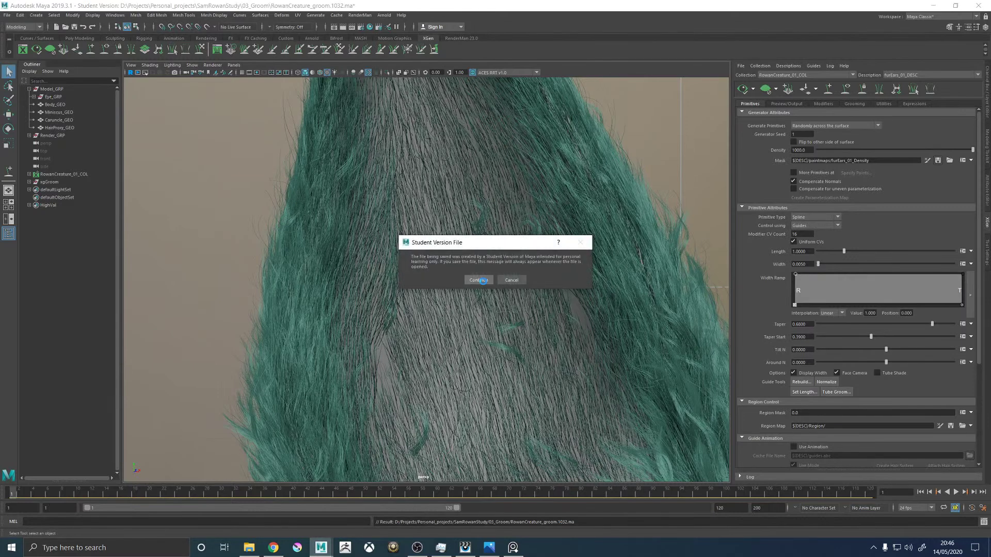
click(480, 280)
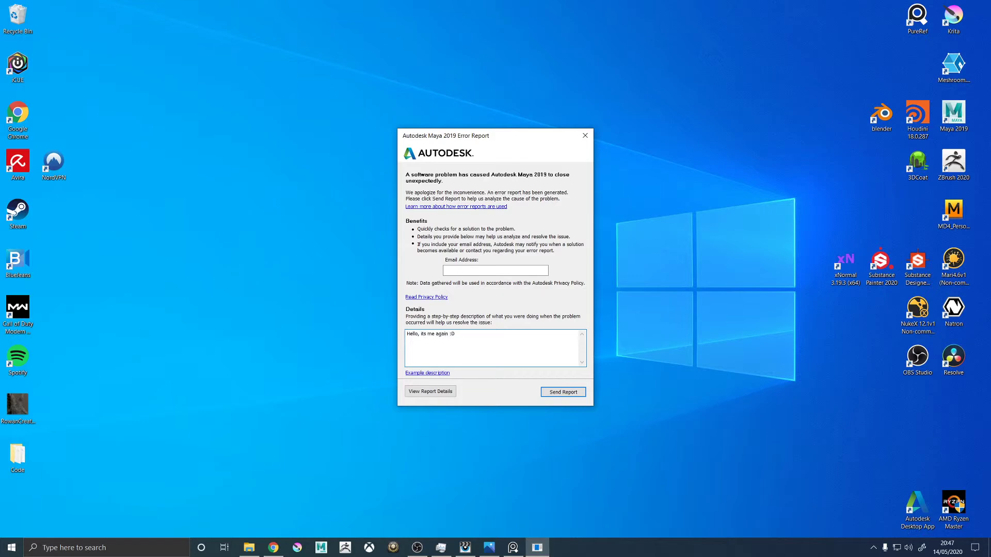
click(563, 392)
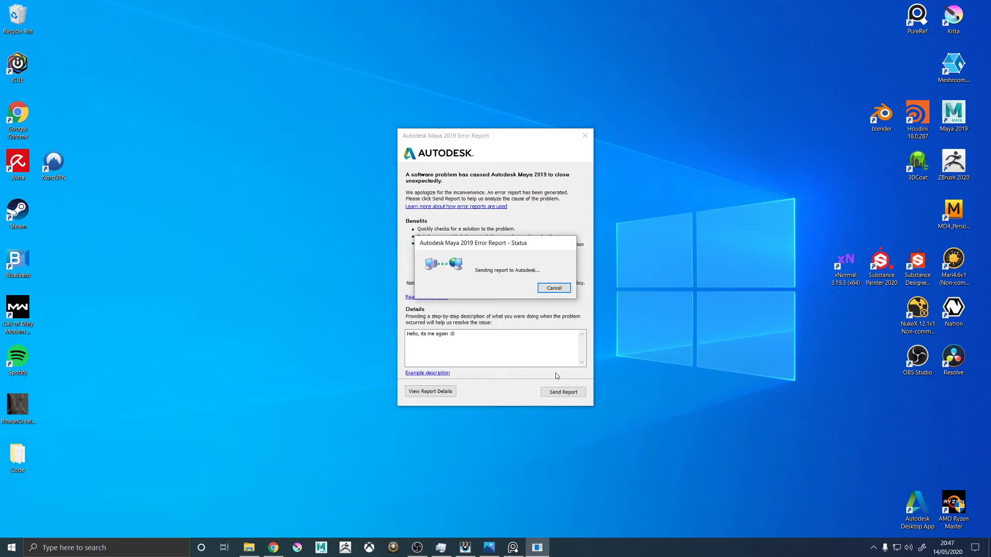
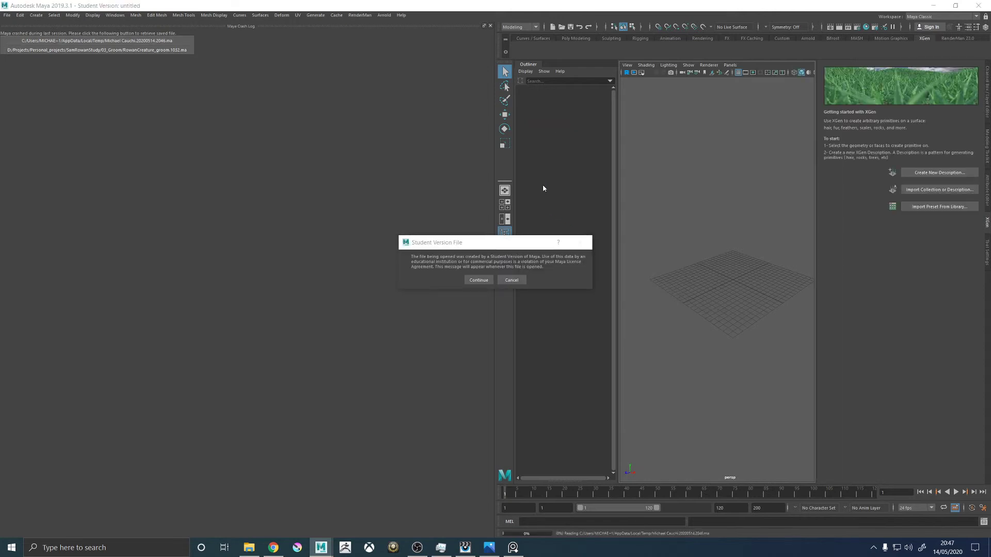
Finish loading the recovered temporary scene file and open Task Manager.
click(477, 280)
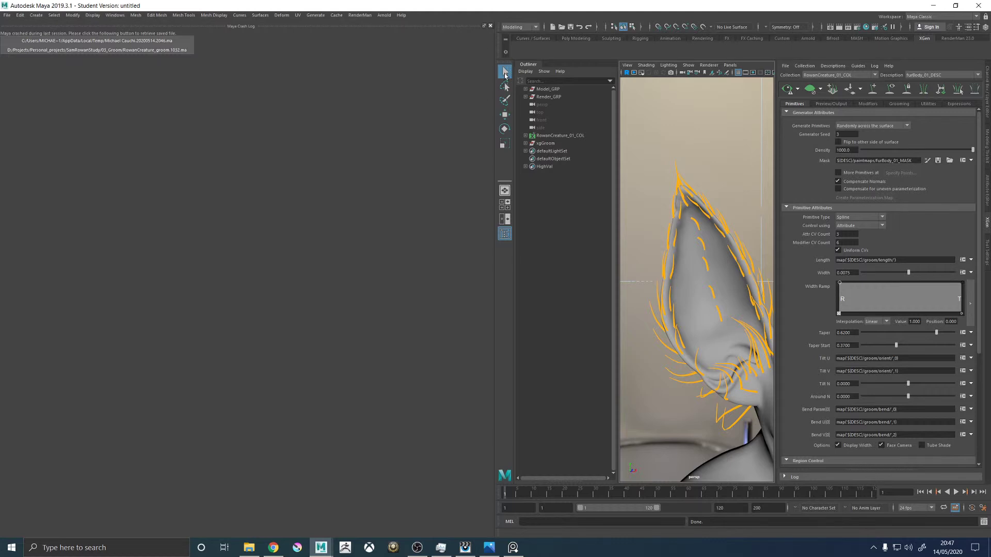
right_click(555, 550)
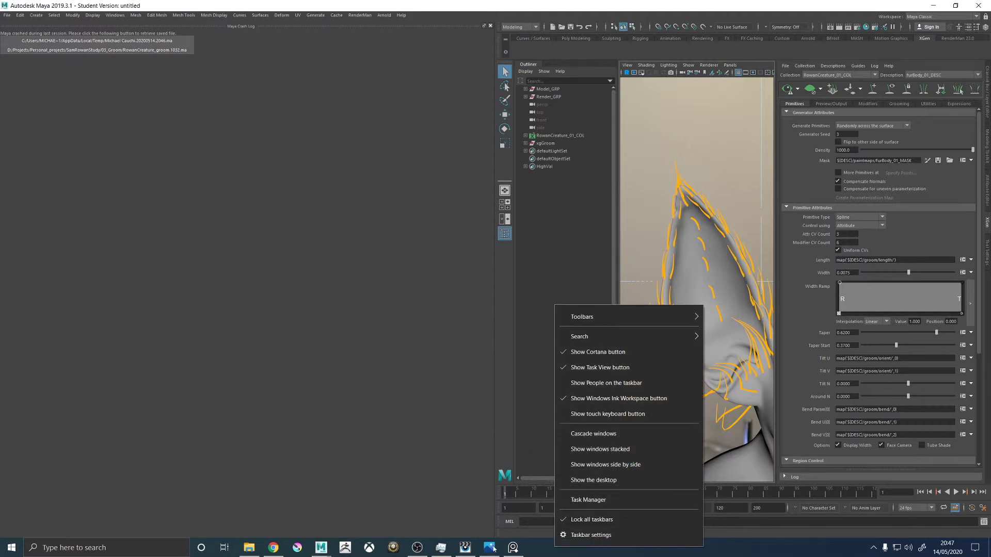
click(588, 500)
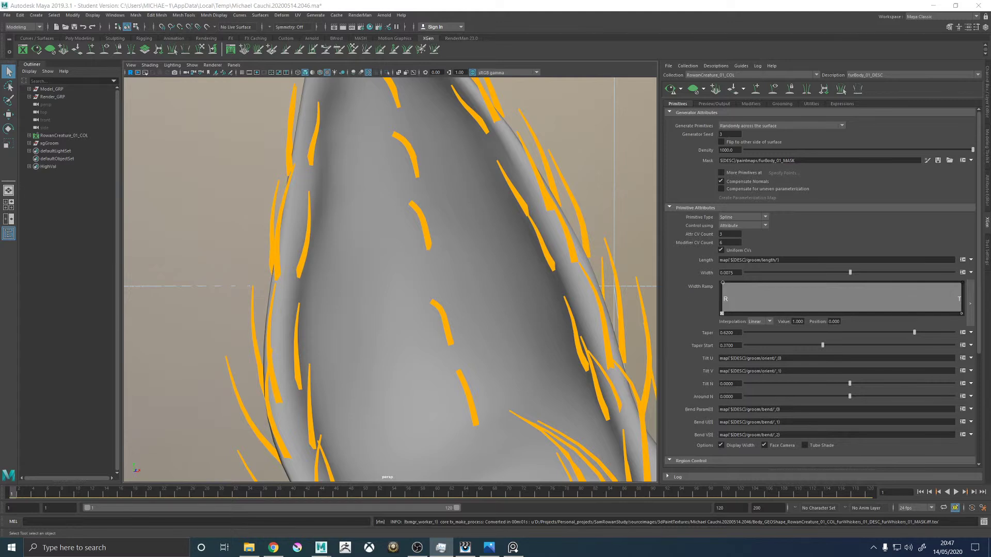
Set the viewport's view transform to ACES RRT v1.0 and make furEars_01_DESC the active XGen description.
click(495, 72)
click(492, 84)
scroll(510, 162, down, 3)
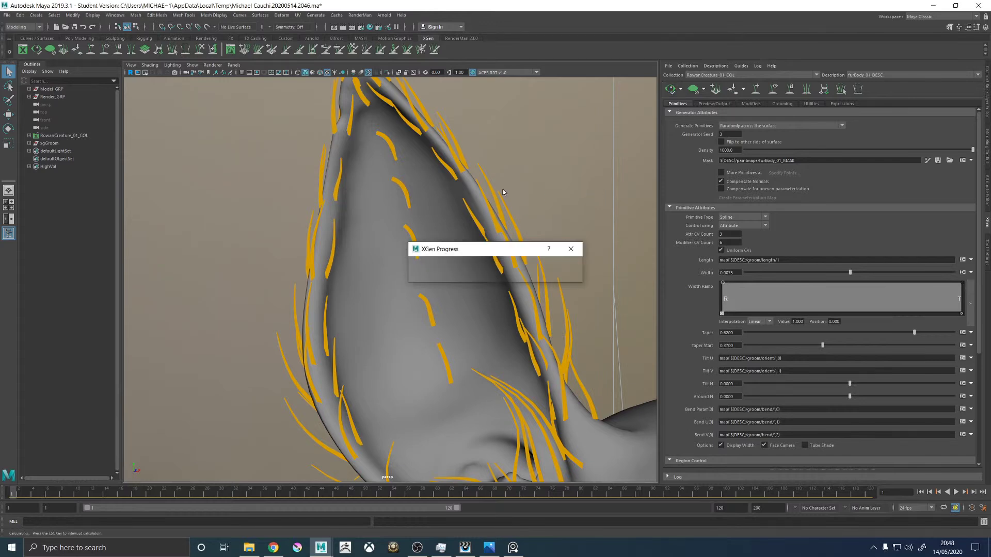
scroll(531, 228, down, 10)
scroll(611, 229, up, 10)
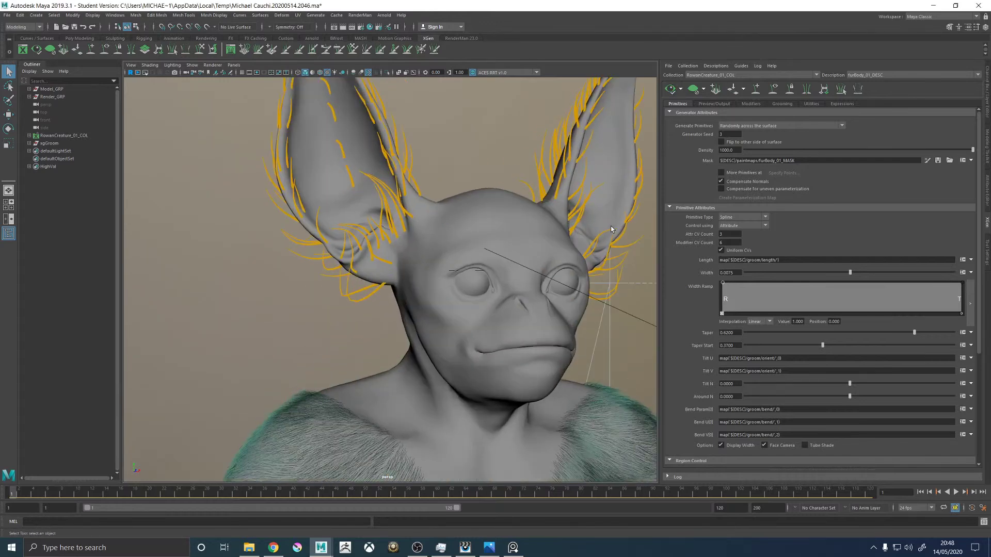
click(867, 76)
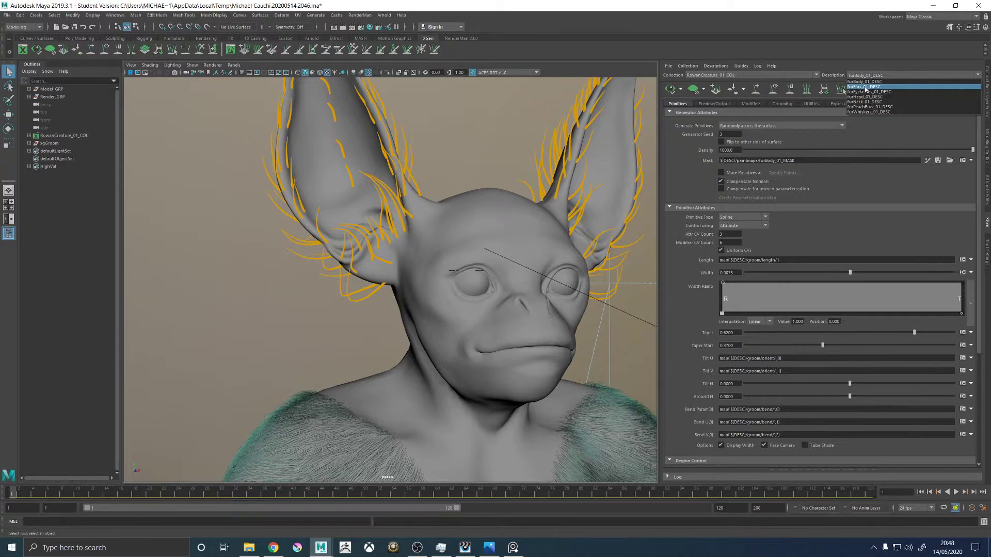
click(865, 87)
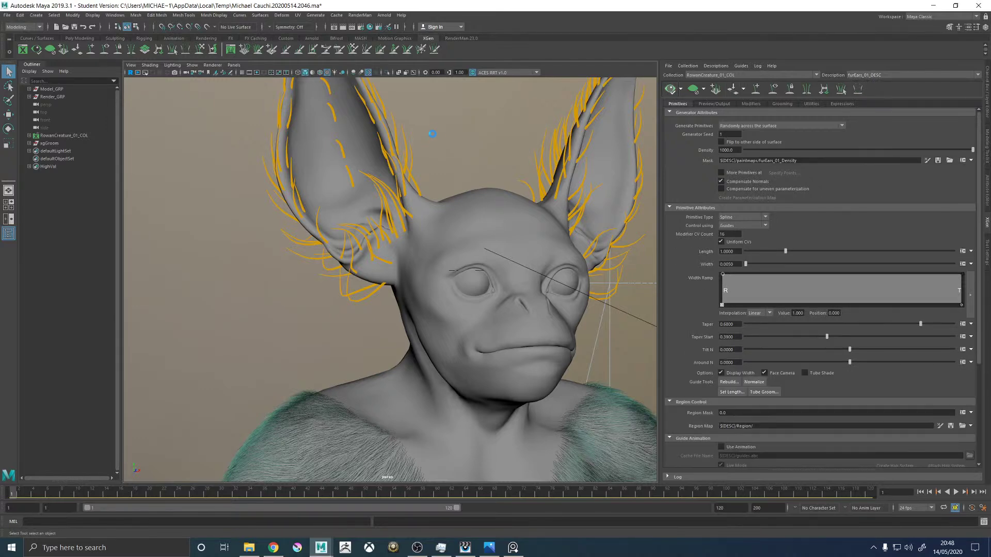
Inspect the inner ear with the ear fur preview generated, then clear the preview.
scroll(426, 113, up, 6)
alt+drag(465, 207, 434, 234)
click(756, 89)
alt+drag(480, 171, 512, 162)
click(772, 89)
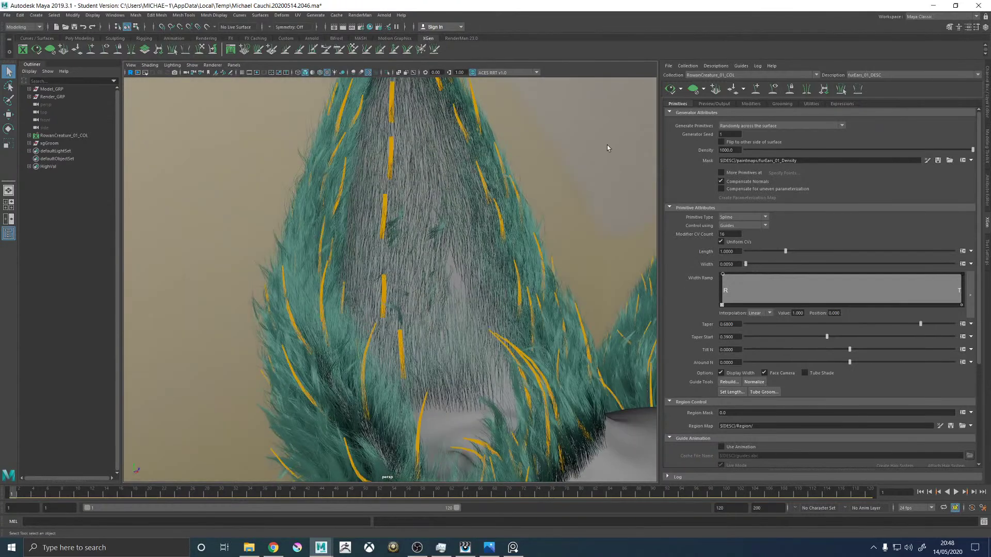
alt+drag(593, 154, 629, 132)
click(693, 90)
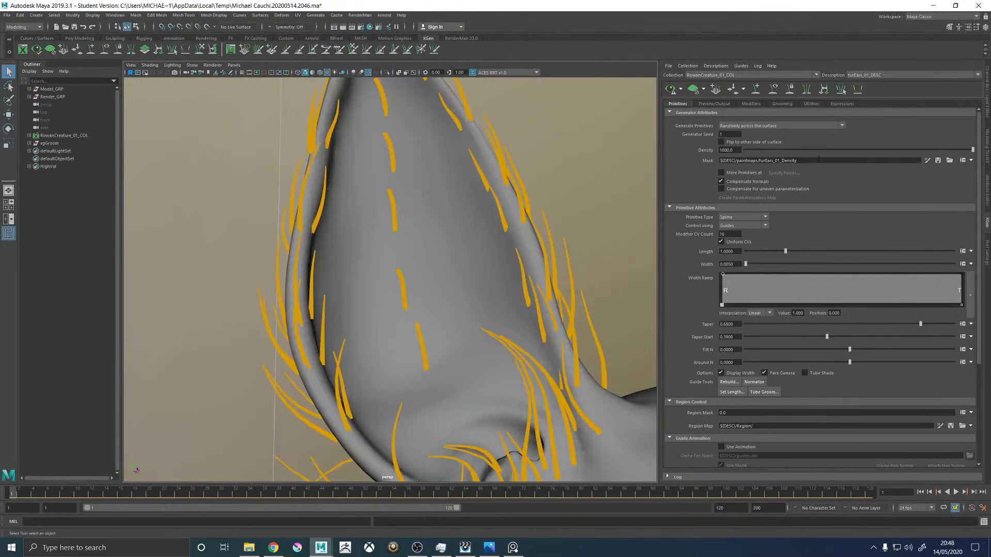
Add a row of new guides along the outer side of the central inner-ear guides, starting near the ear's base.
mouse_move(592, 205)
alt+mouse_down()
mouse_move(568, 210)
mouse_move(580, 192)
alt+mouse_up()
click(756, 93)
click(444, 384)
alt+drag(455, 368, 404, 360)
click(361, 266)
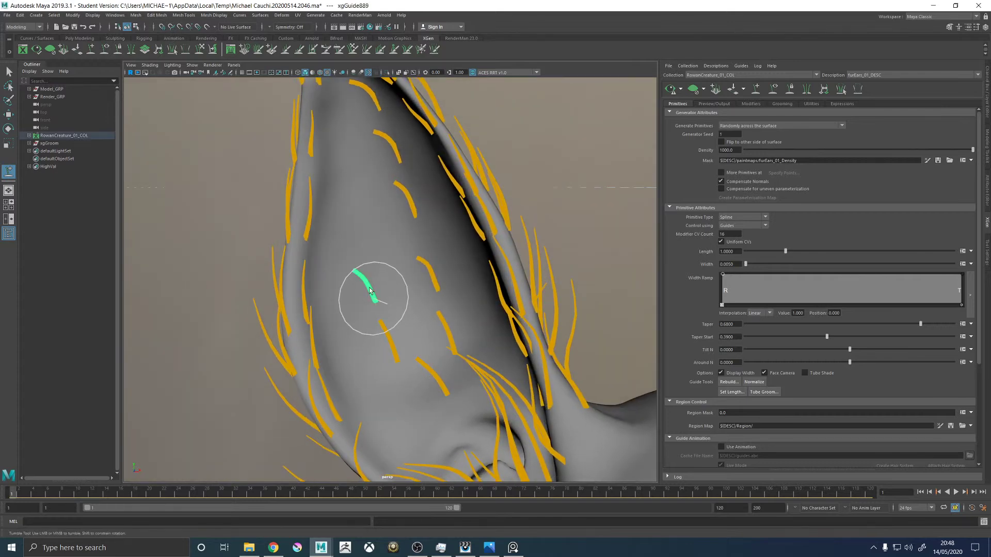
click(355, 175)
click(354, 124)
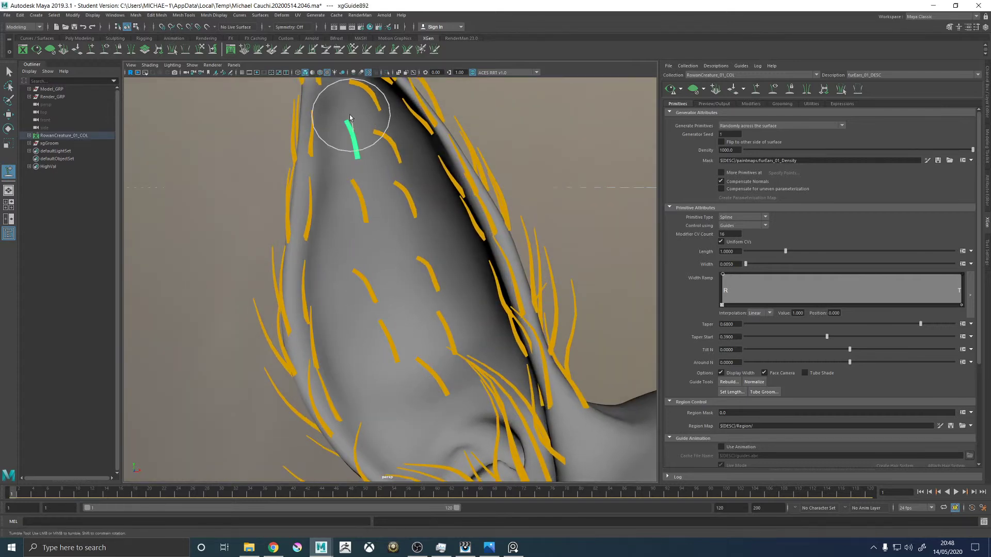
Add a matching row of guides on the head side of the inner ear and one more near the ear's base.
mouse_move(354, 108)
alt+mouse_down()
mouse_move(387, 166)
mouse_move(398, 287)
alt+mouse_up()
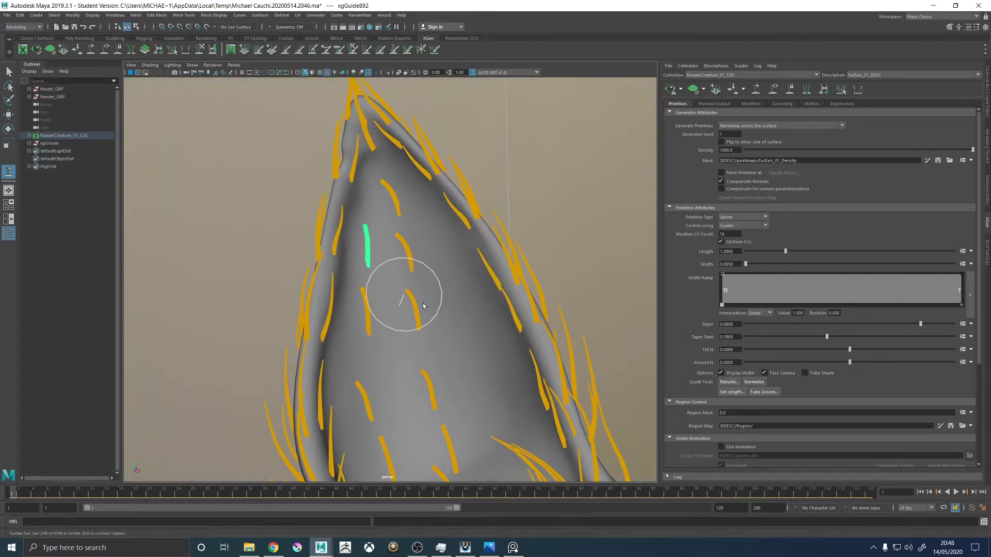
alt+drag(454, 270, 446, 268)
click(447, 260)
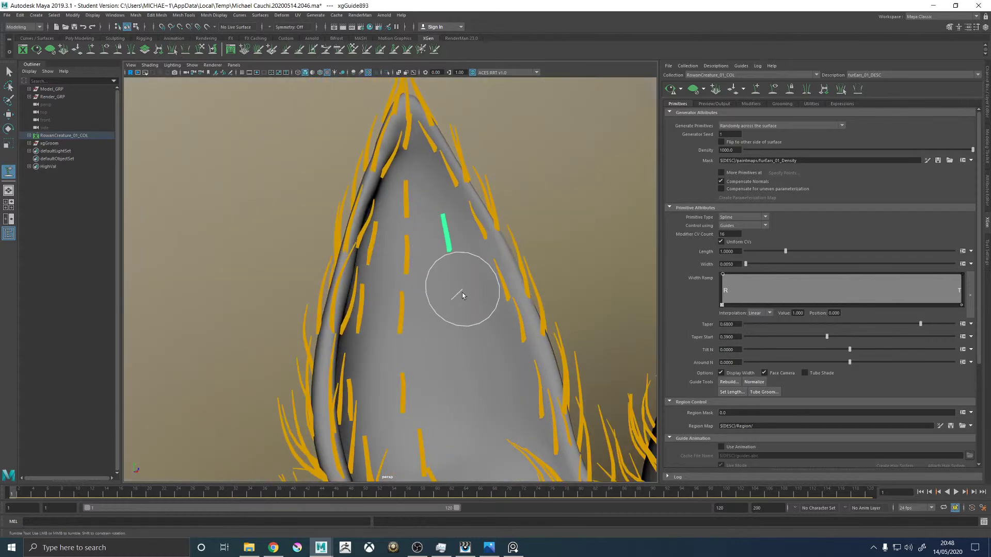
mouse_move(458, 314)
alt+middle_down()
mouse_move(464, 310)
mouse_move(455, 325)
alt+middle_up()
click(450, 319)
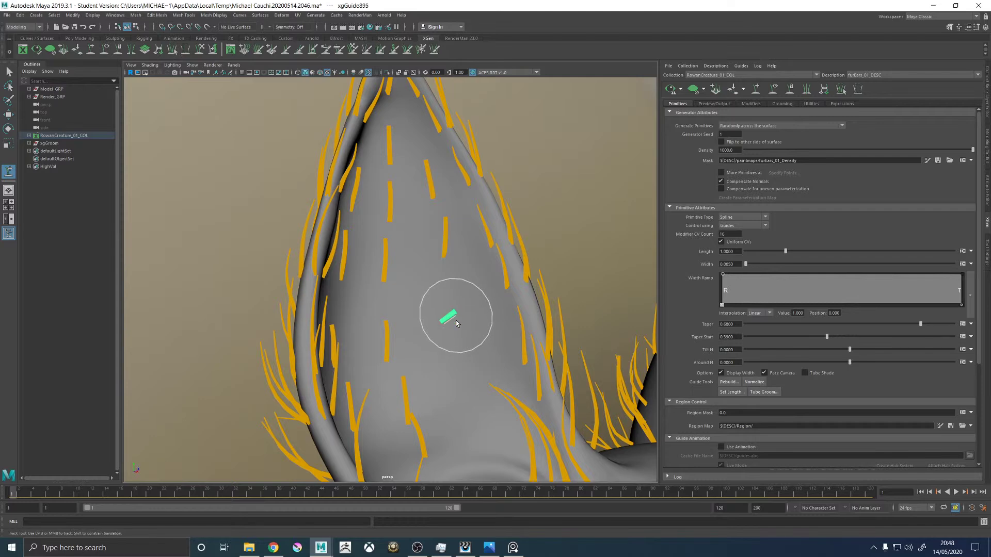
click(469, 380)
mouse_move(483, 383)
alt+mouse_down()
mouse_move(450, 350)
mouse_move(459, 368)
mouse_move(444, 390)
mouse_move(377, 405)
alt+mouse_up()
click(462, 370)
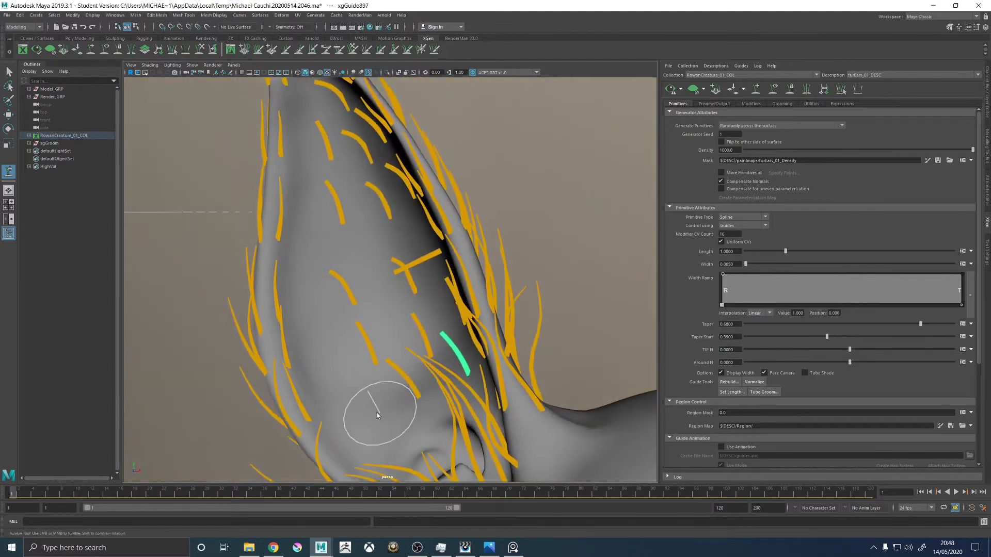
click(362, 410)
Select the new lower inner-ear guides and sculpt the sideways one so it lies along the ear surface.
mouse_move(439, 385)
alt+mouse_down()
mouse_move(438, 373)
mouse_move(486, 376)
mouse_move(361, 392)
mouse_move(345, 384)
alt+mouse_up()
key(w)
click(403, 372)
alt+drag(403, 372, 458, 360)
click(465, 339)
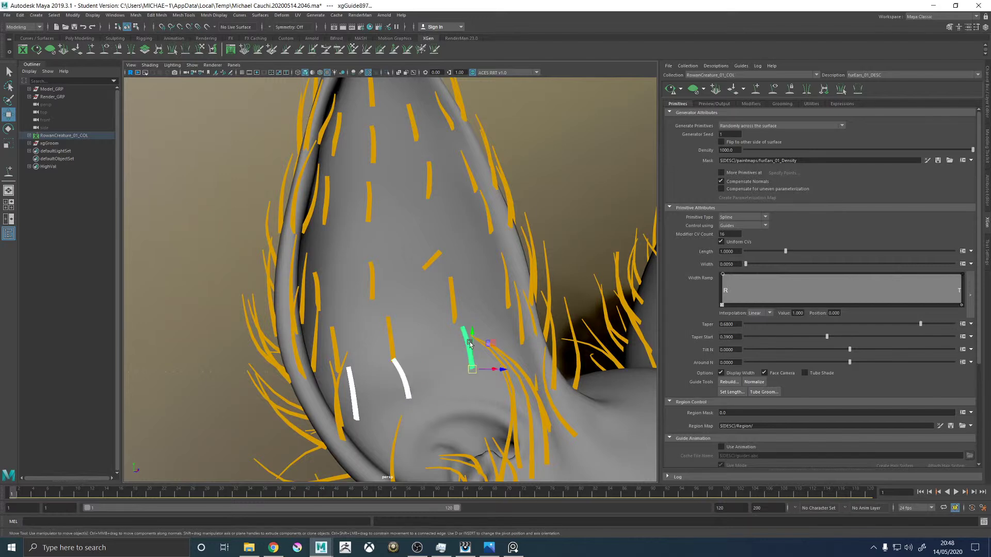
click(427, 258)
alt+drag(427, 258, 310, 243)
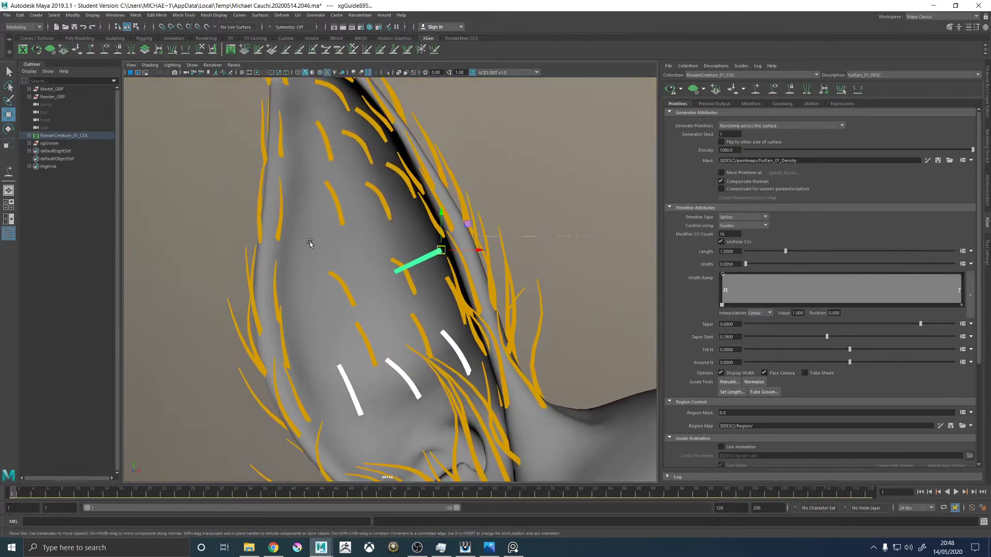
click(201, 50)
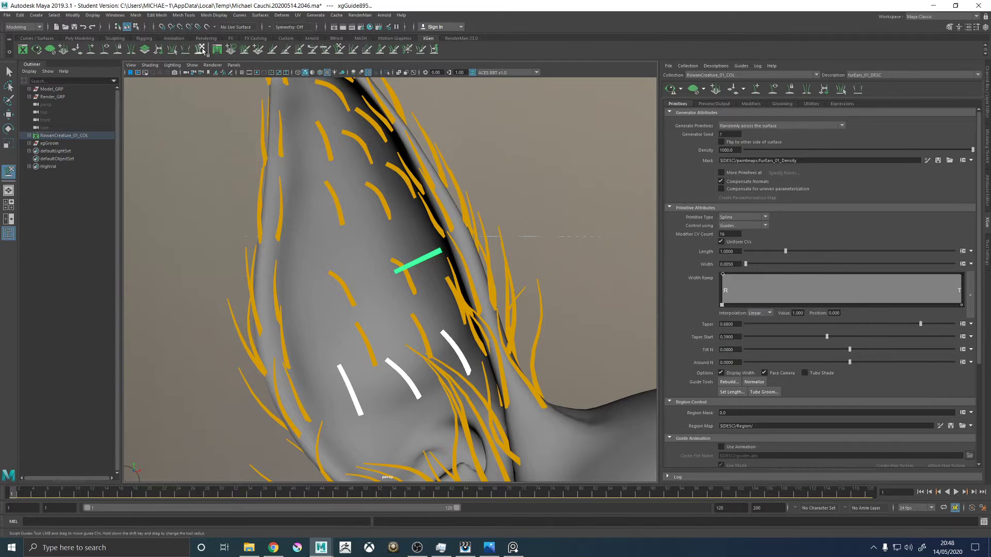
alt+middle_drag(433, 289, 444, 249)
alt+drag(445, 250, 430, 252)
alt+middle_drag(430, 251, 447, 308)
mouse_move(400, 285)
mouse_down()
mouse_move(383, 177)
mouse_move(409, 248)
mouse_up()
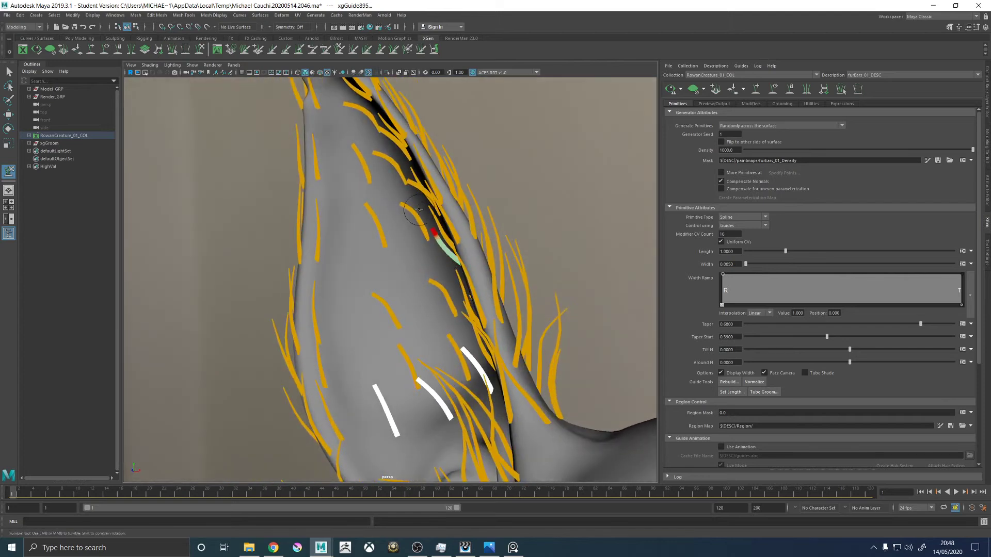
Sculpt the selected guides near the ear's base to follow the inner-ear surface.
mouse_move(404, 288)
alt+mouse_down()
mouse_move(404, 327)
mouse_move(469, 304)
mouse_move(405, 329)
mouse_move(338, 274)
alt+mouse_up()
drag(392, 319, 337, 272)
alt+drag(391, 289, 436, 305)
mouse_move(401, 324)
mouse_down()
mouse_move(389, 314)
mouse_move(410, 304)
mouse_move(364, 340)
mouse_move(464, 321)
mouse_move(442, 310)
mouse_up()
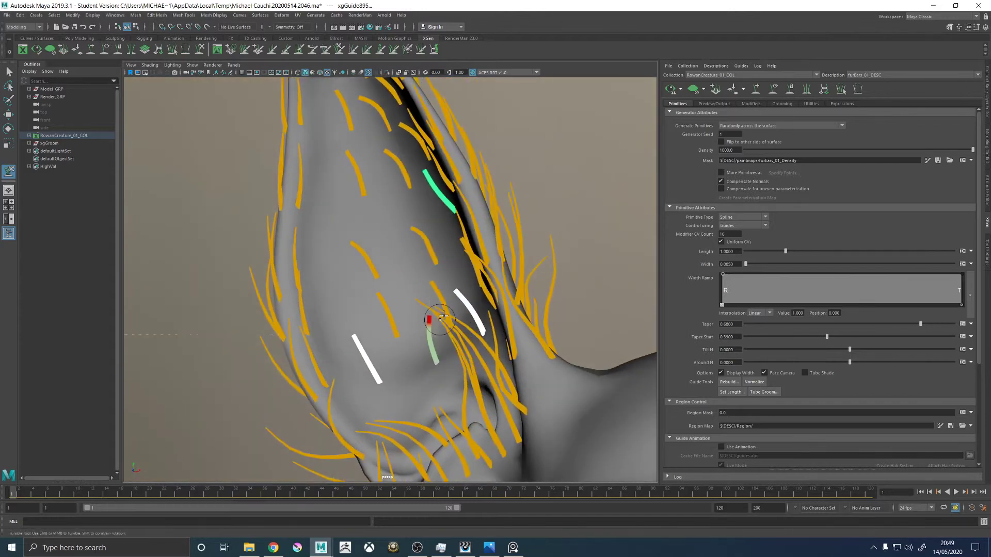
alt+drag(360, 318, 354, 283)
Deselect all guides and sculpt the outer row of inner-ear guides into gentle curves.
key(w)
click(179, 177)
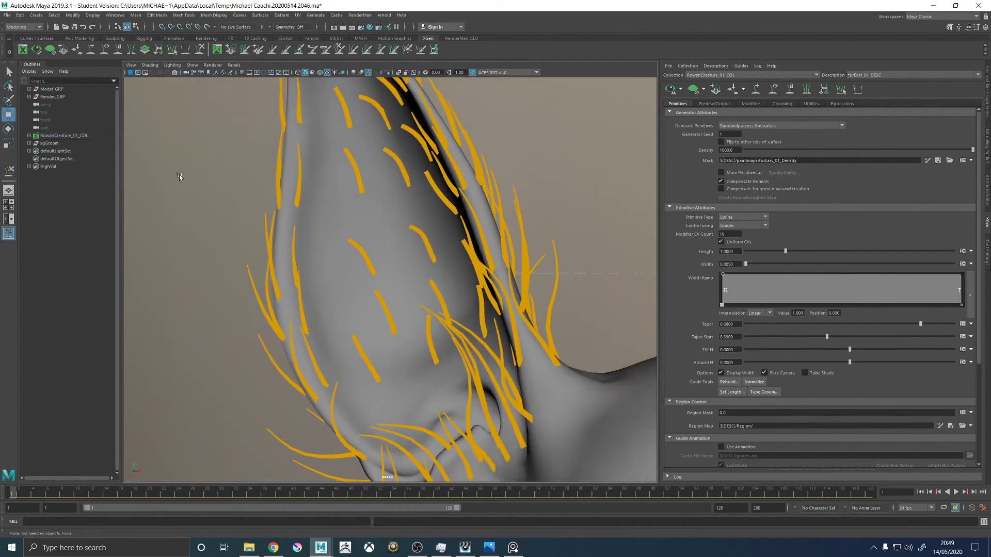
click(201, 49)
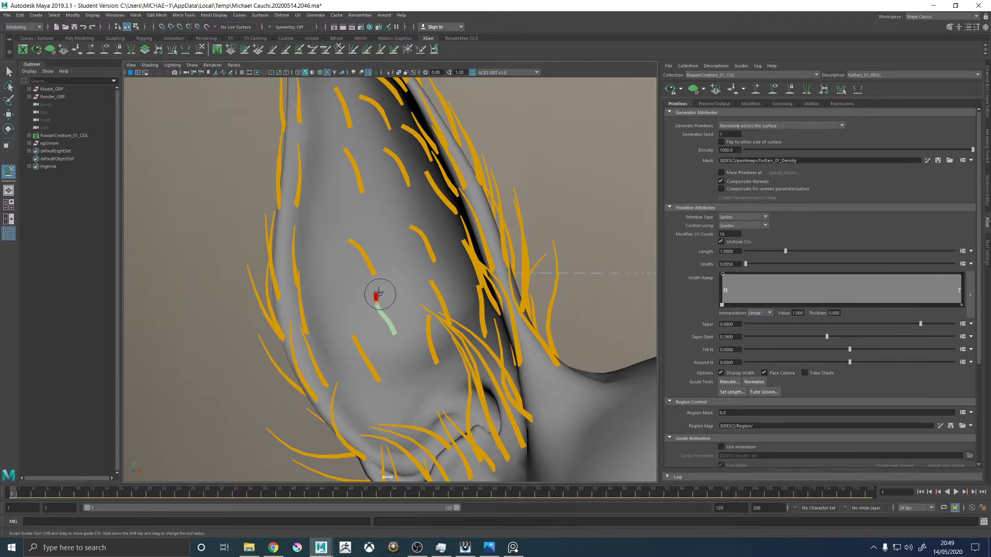
alt+middle_drag(347, 166, 347, 228)
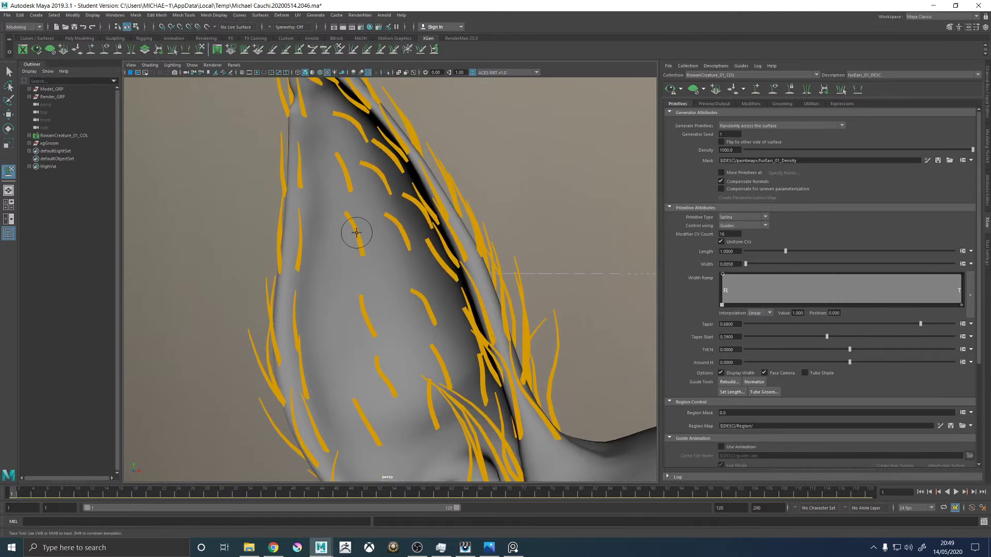
alt+right_drag(351, 225, 299, 187)
alt+drag(311, 227, 366, 247)
key(w)
alt+drag(509, 214, 514, 248)
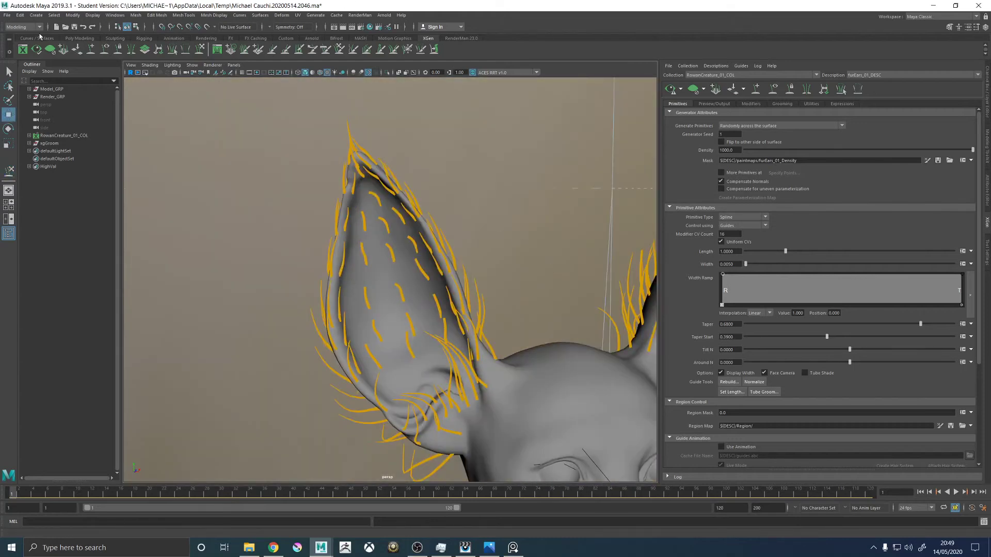
Save the scene as a new version named RowanCreature_groom.1033.ma in the 03_Groom folder.
click(6, 14)
click(33, 55)
double_click(449, 260)
scroll(484, 320, down, 5)
click(483, 381)
click(454, 398)
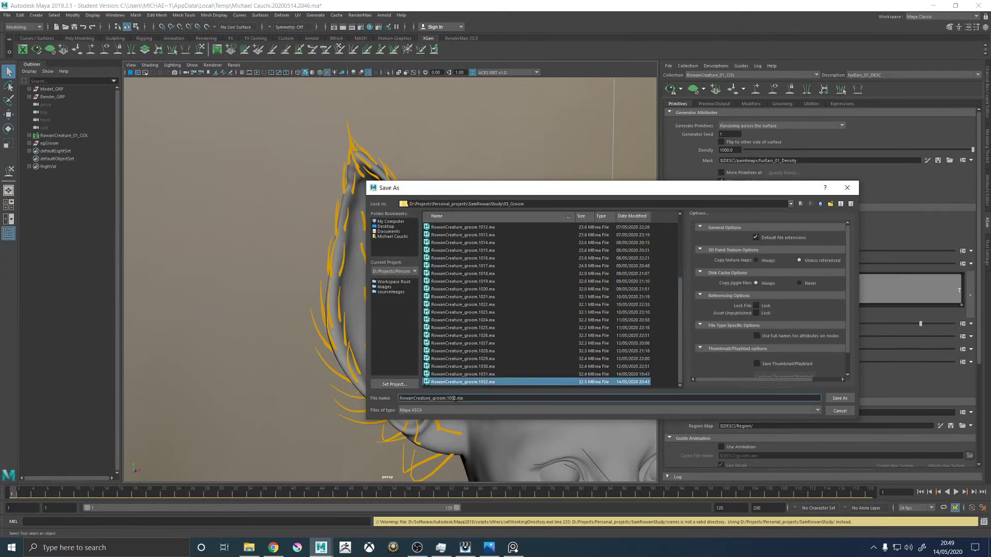
key(Delete)
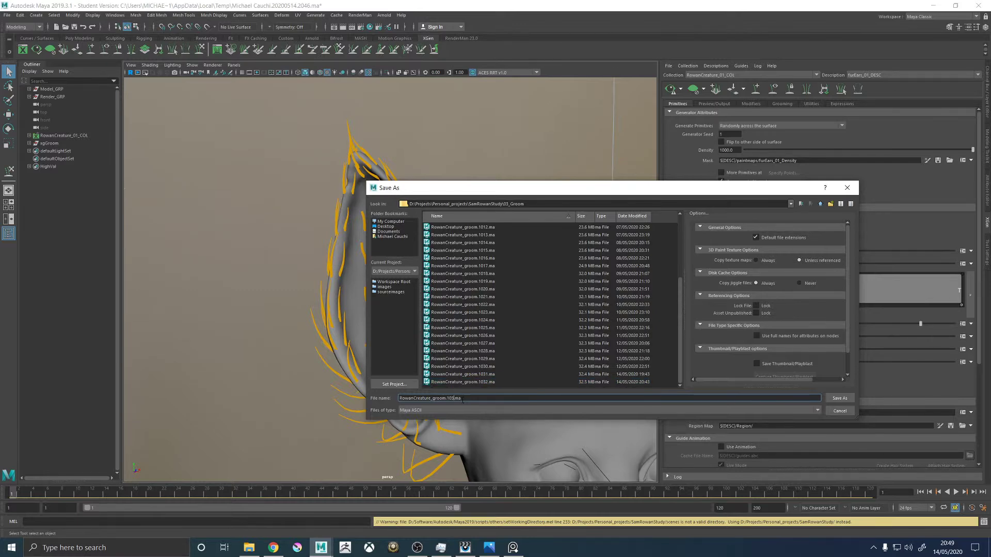
key(Return)
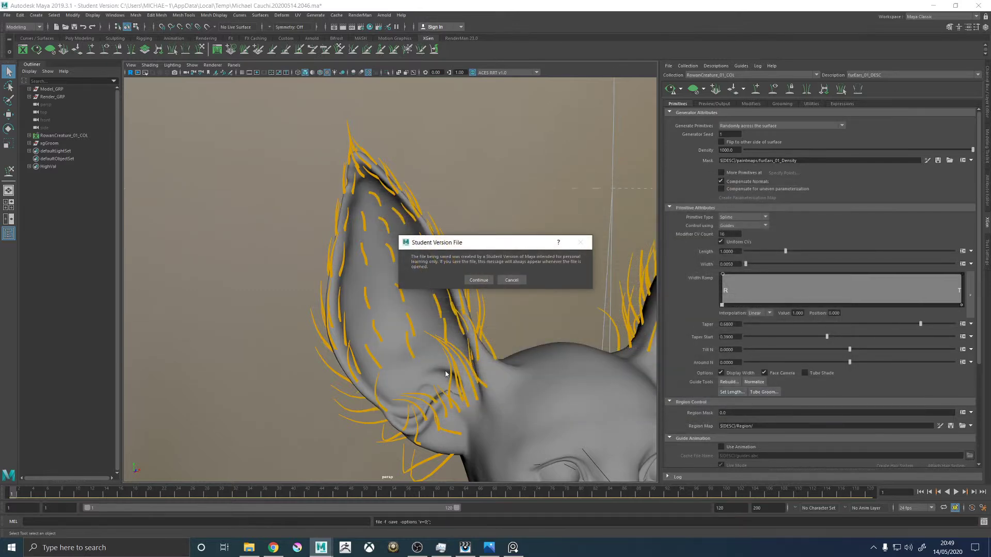
click(478, 280)
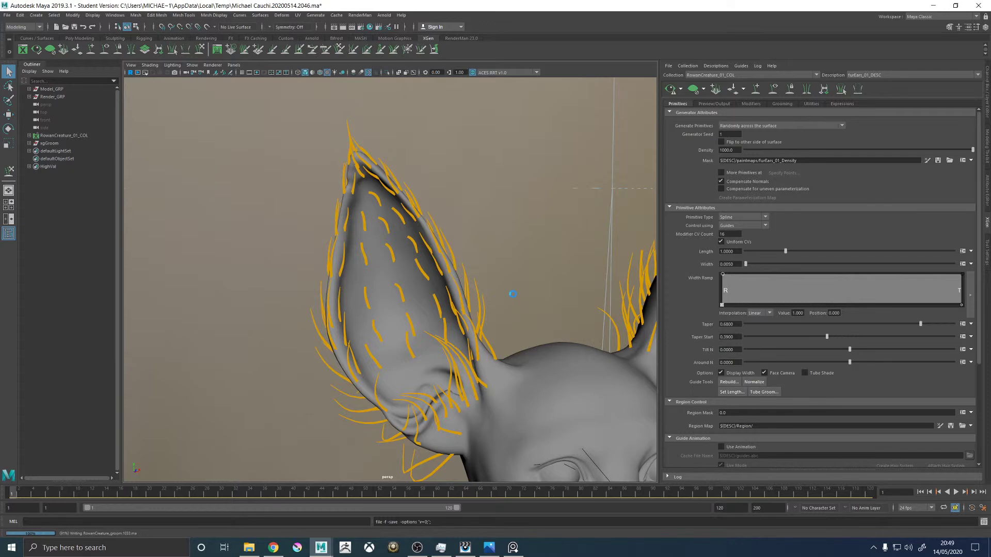
Add a guide low in the inner ear and sculpt it to lean along the ear's outer rim.
key(w)
alt+middle_drag(523, 305, 444, 296)
alt+drag(444, 296, 420, 312)
alt+middle_drag(420, 312, 479, 272)
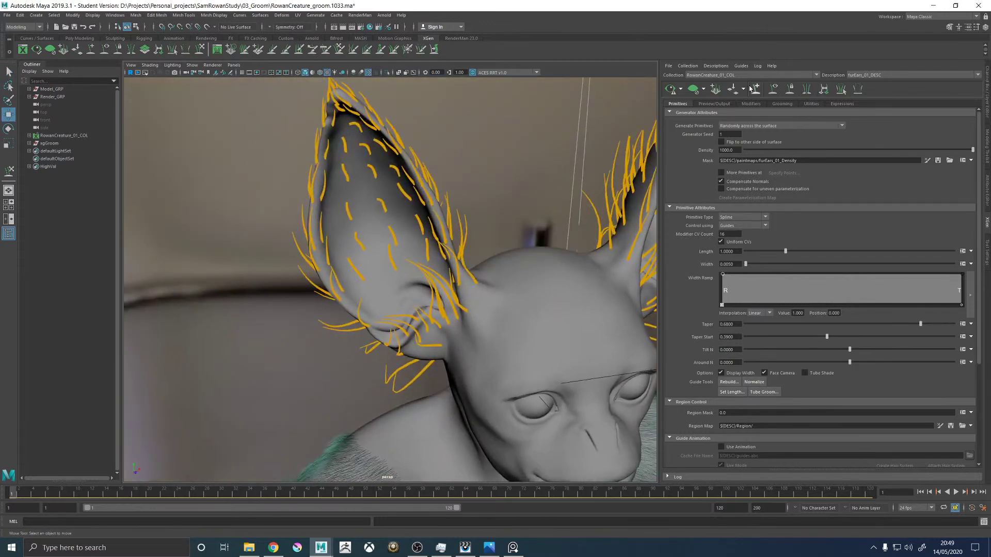
click(751, 89)
scroll(385, 276, up, 5)
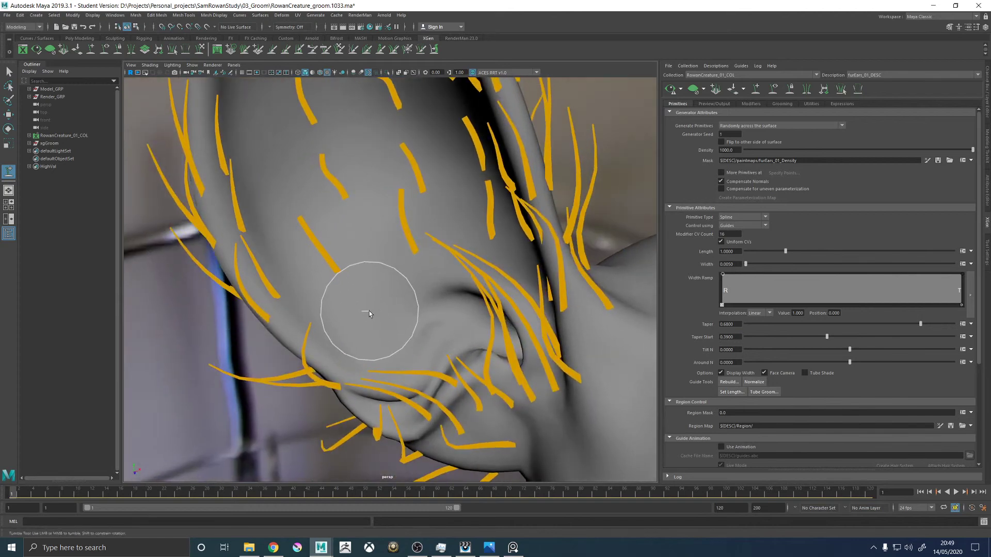
click(367, 308)
alt+drag(389, 322, 257, 105)
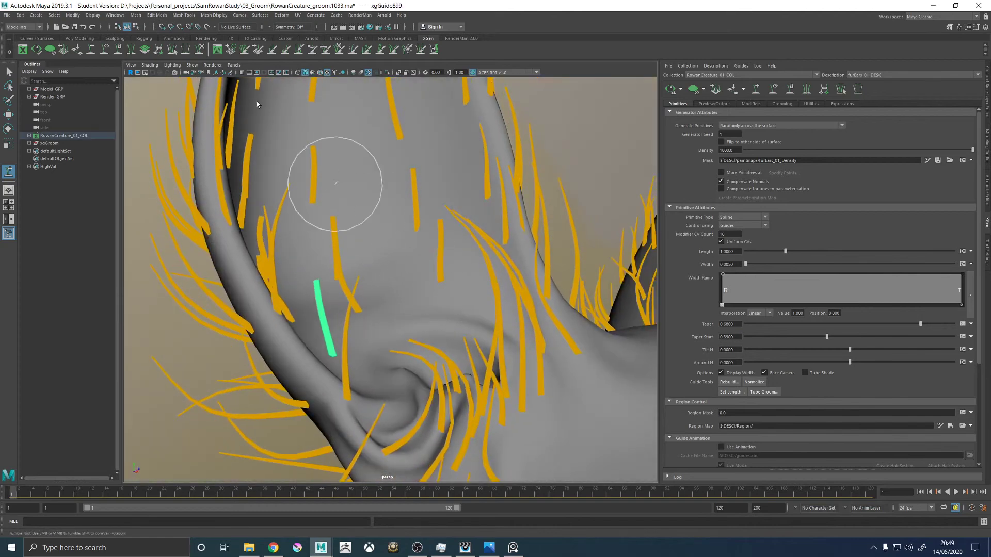
click(199, 49)
mouse_move(324, 306)
mouse_down()
mouse_move(256, 290)
mouse_move(285, 286)
mouse_up()
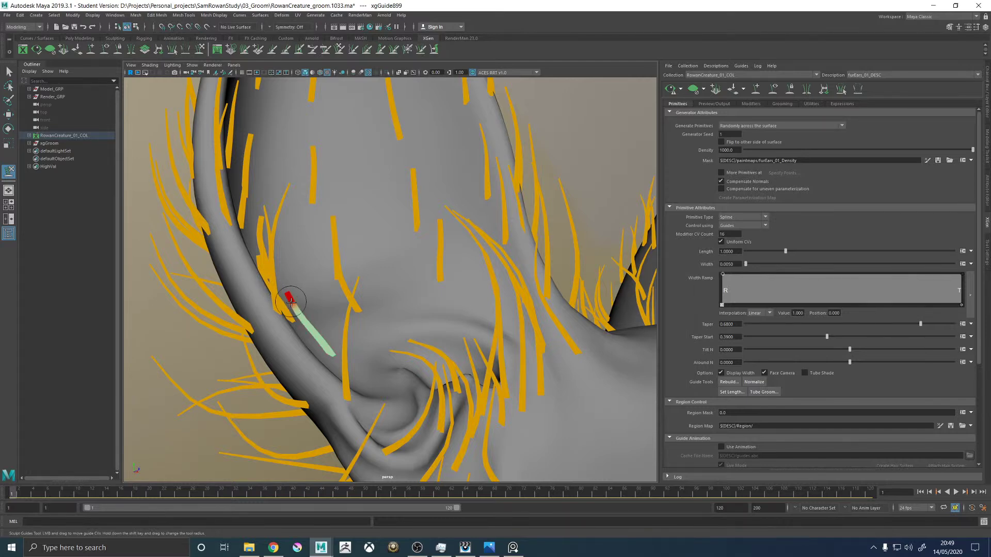
alt+drag(433, 309, 290, 305)
key(w)
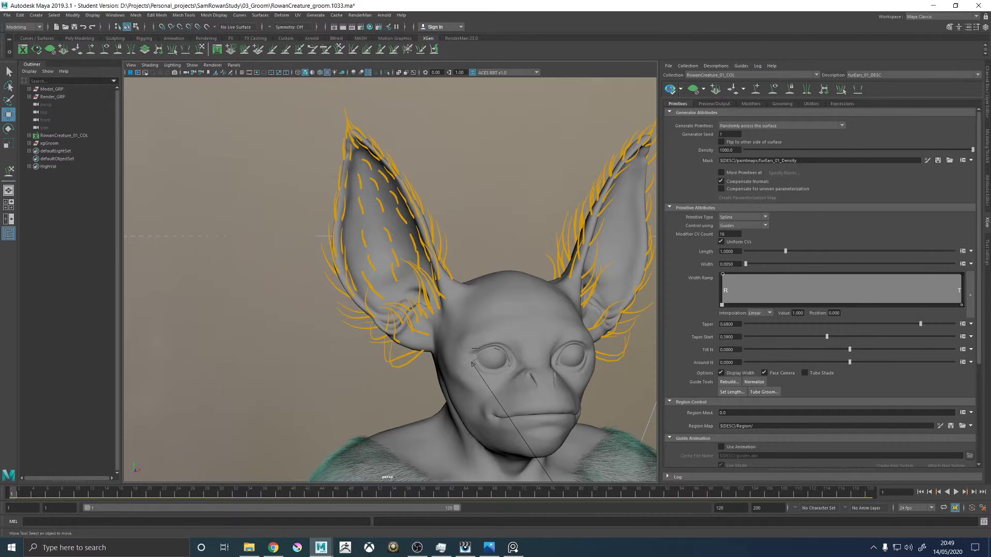
Update the ear fur preview and inspect the newly sculpted guides at the bottom of the inner ear.
click(669, 90)
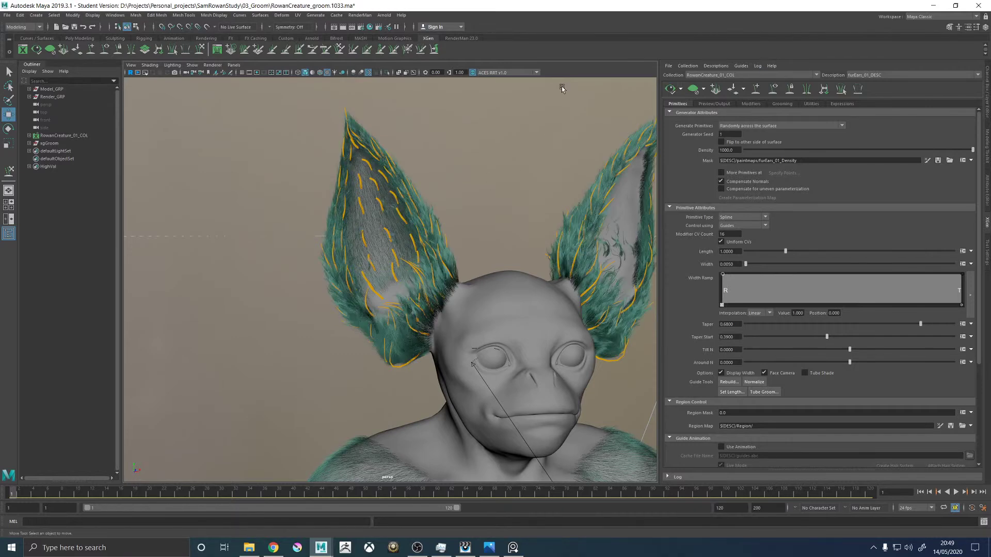
alt+right_drag(484, 274, 648, 344)
alt+drag(648, 344, 361, 273)
click(281, 227)
key(r)
key(e)
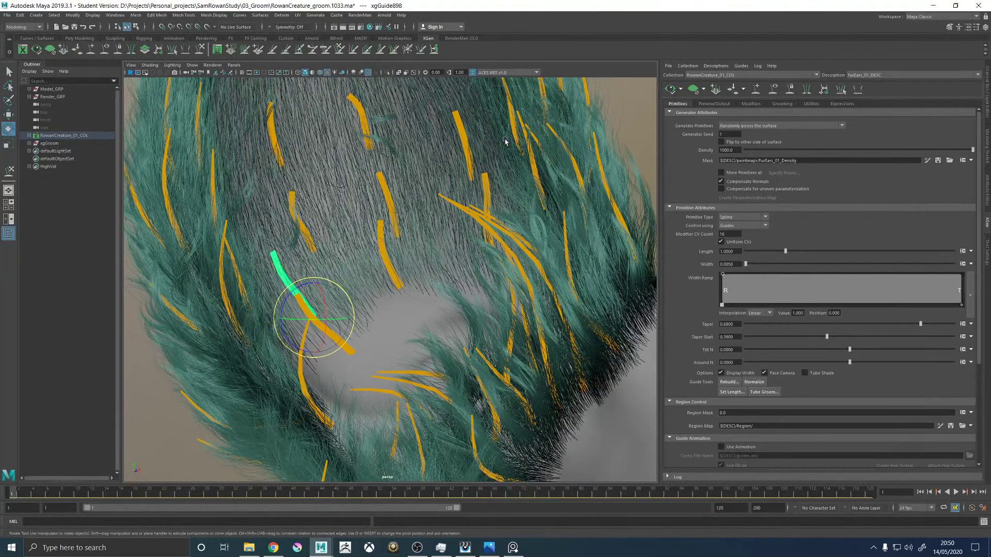
alt+drag(504, 139, 524, 193)
alt+right_drag(524, 192, 221, 186)
key(w)
click(491, 162)
Hide the guides and examine the inner-ear fur from several angles.
click(774, 88)
alt+drag(376, 196, 400, 192)
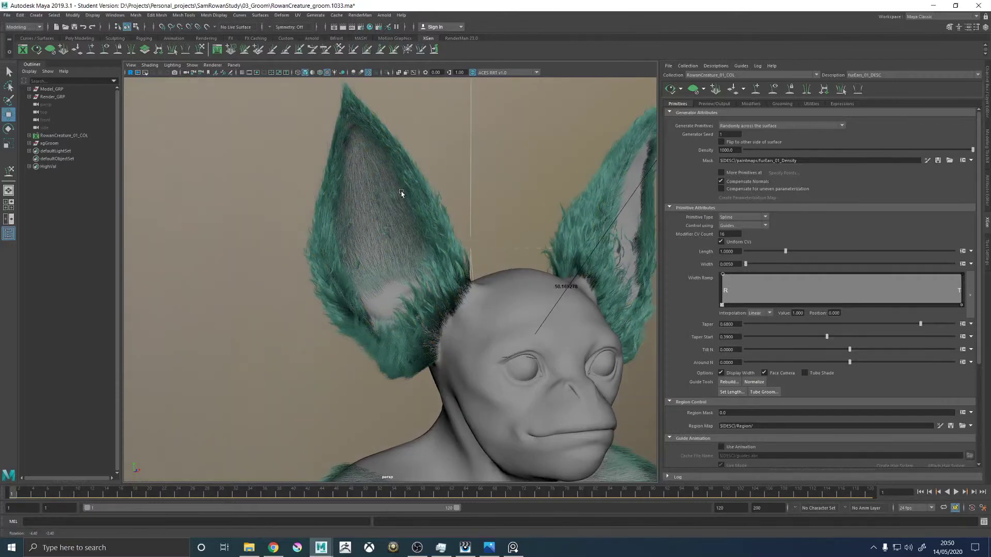
alt+right_drag(400, 192, 265, 190)
alt+drag(372, 197, 318, 206)
alt+right_drag(318, 206, 554, 272)
alt+drag(553, 273, 414, 206)
alt+right_drag(413, 206, 441, 241)
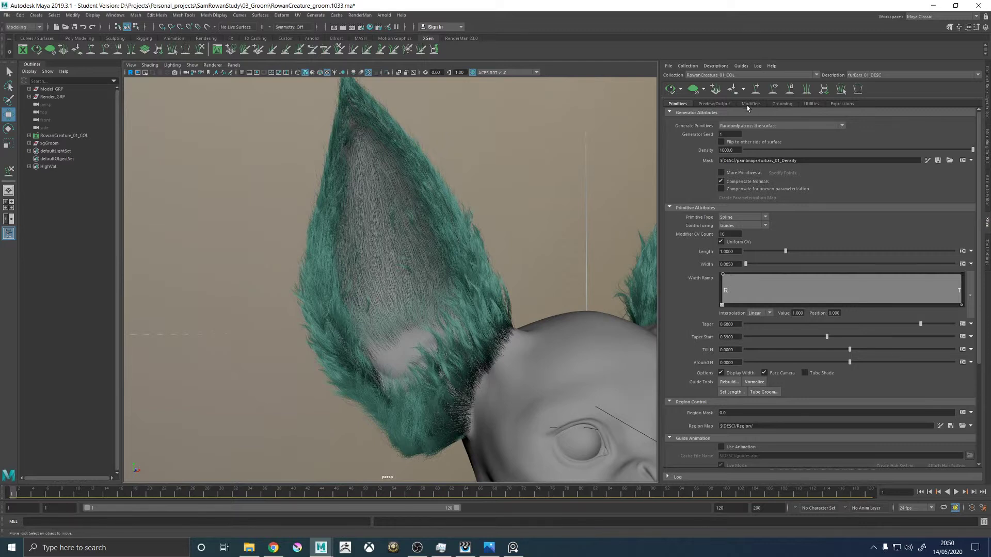
Review the mask expression of the Clumping2 modifier.
click(750, 103)
scroll(708, 145, down, 1)
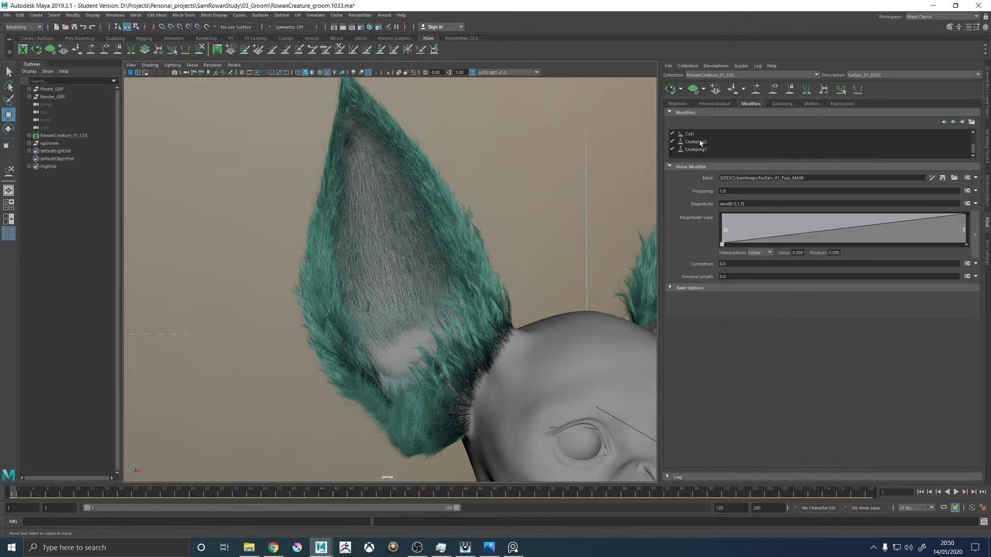
click(696, 141)
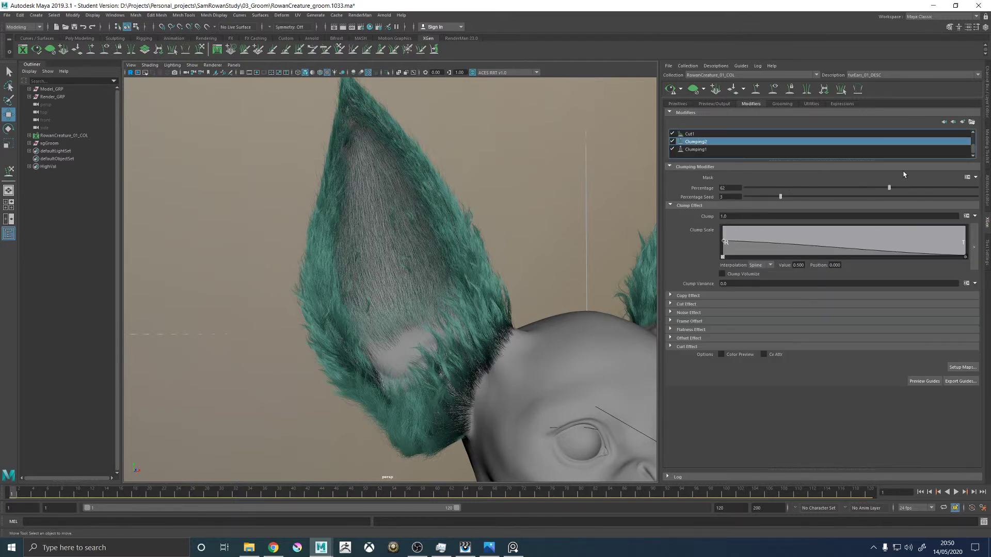
click(967, 177)
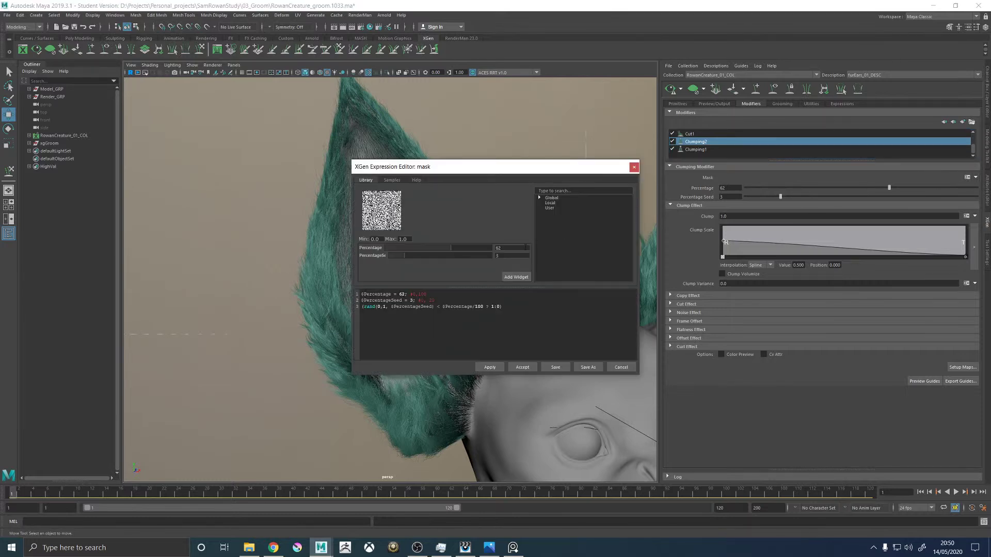
drag(550, 315, 349, 284)
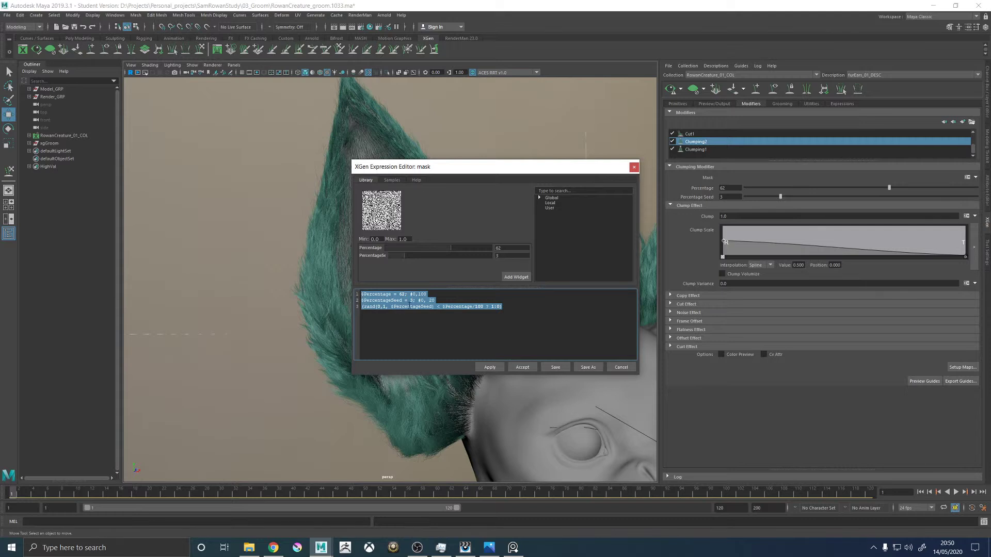
click(517, 366)
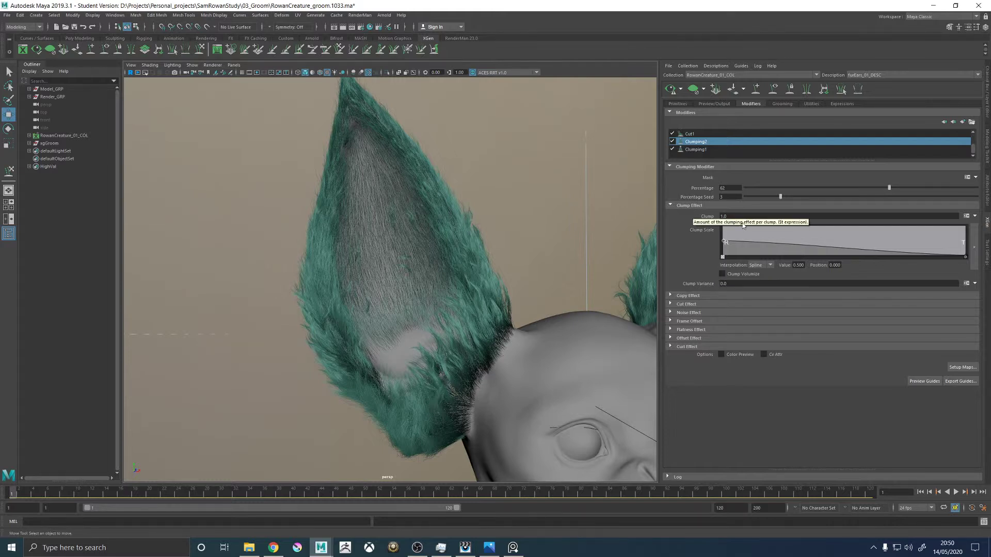
Start a new mask map for the Clumping2 modifier and name it furEars_01_C02_MASK.
click(975, 177)
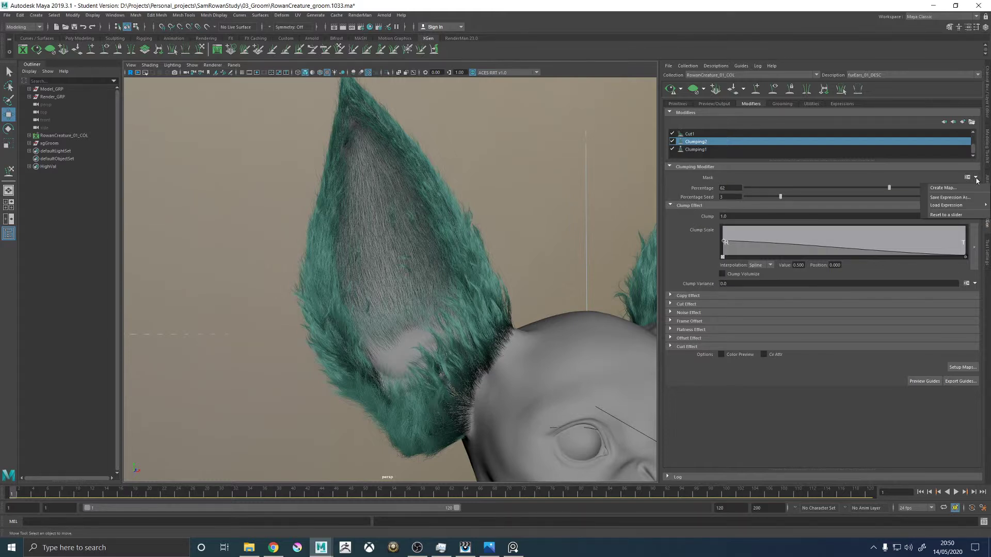
click(940, 187)
text(furEars_01_Clu)
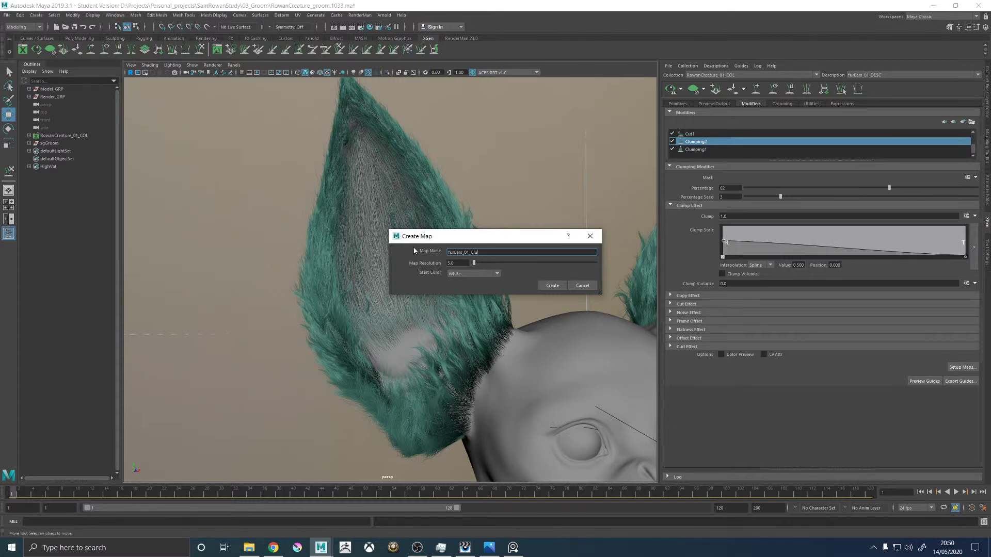
key(BackSpace)
key(BackSpace)
key(BackSpace)
text(_MASK)
Create the mask map with a white start color and a map resolution of 1.0.
click(454, 276)
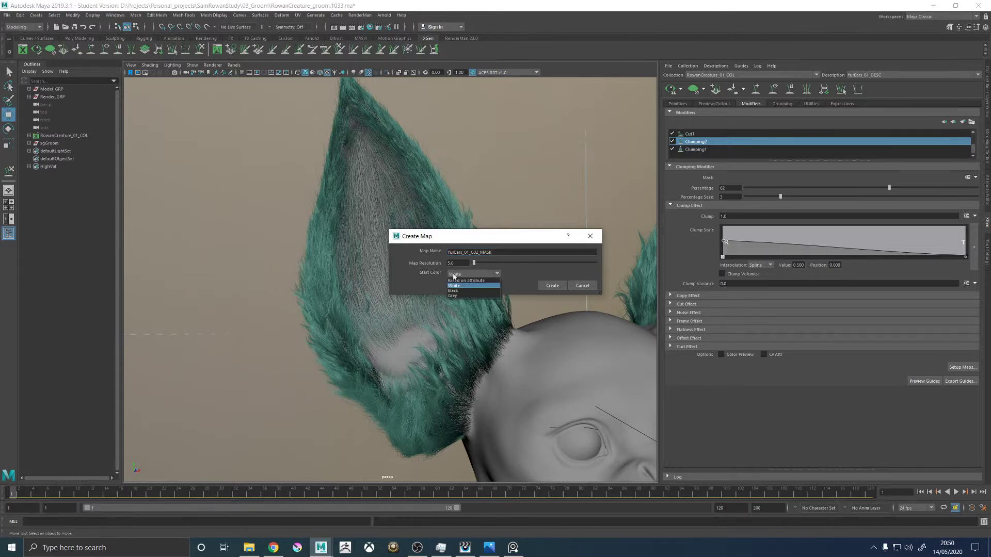
click(453, 286)
drag(461, 263, 438, 267)
text(1)
key(Tab)
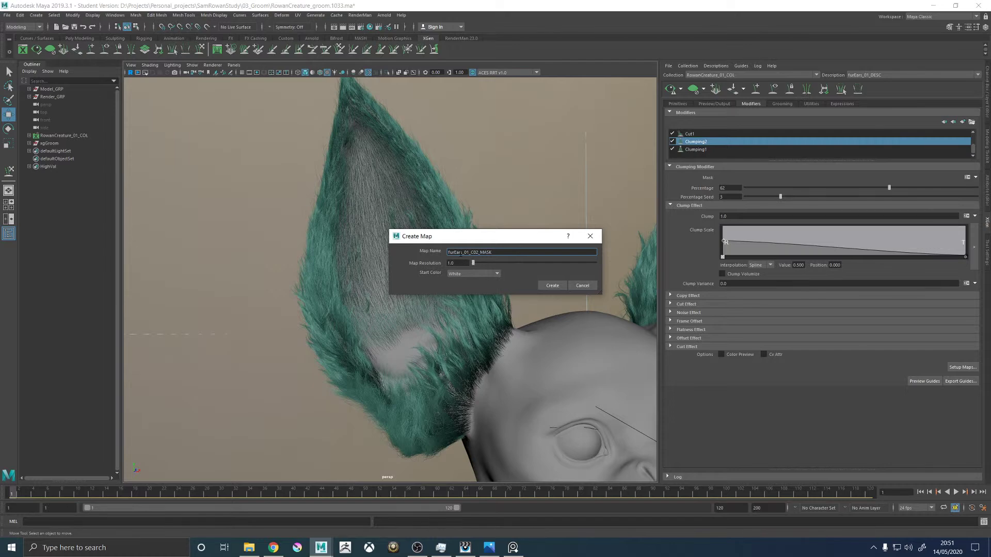
click(550, 286)
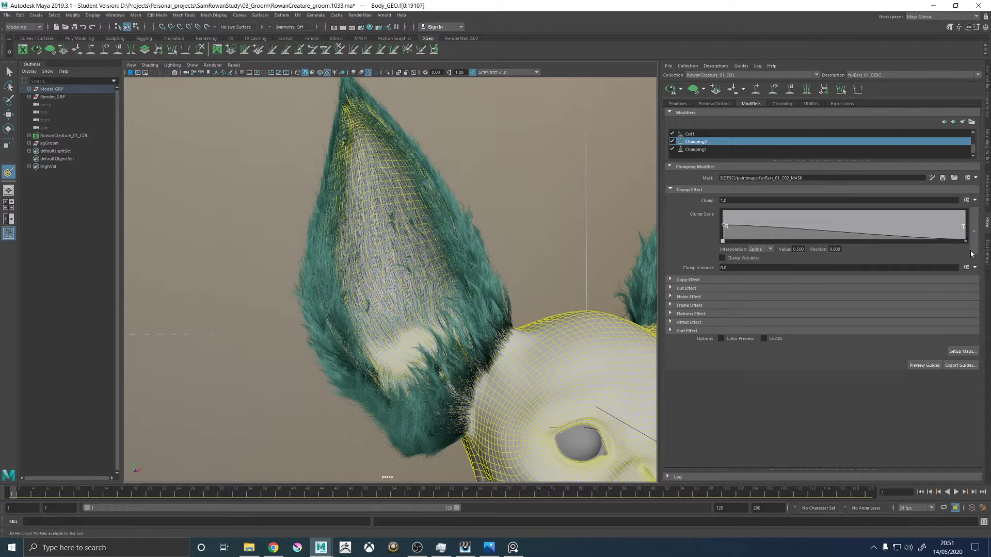
Paint the inner-ear surface black on the clumping mask with the solid round brush.
click(987, 252)
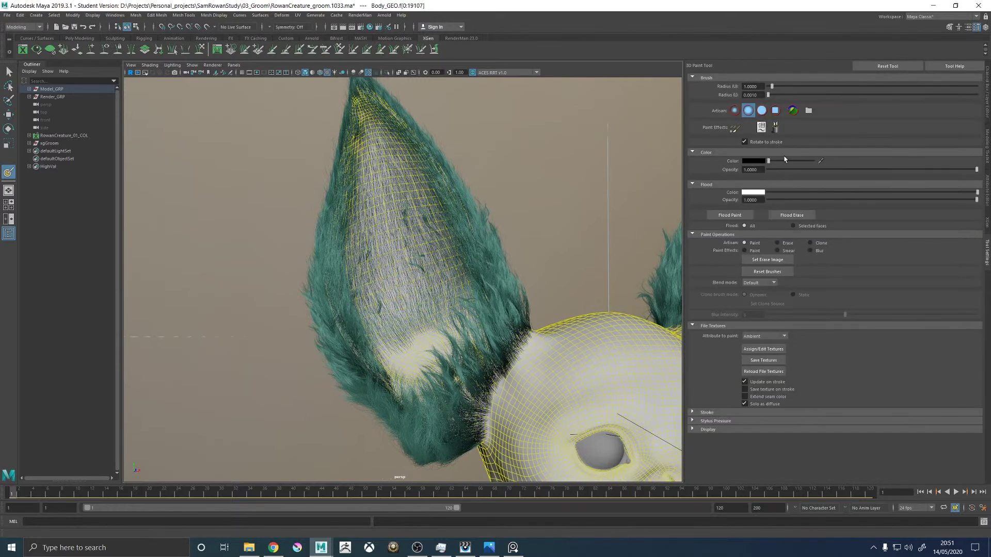
click(763, 111)
mouse_move(427, 297)
mouse_down()
mouse_move(395, 199)
mouse_move(401, 192)
mouse_move(407, 230)
mouse_move(433, 237)
mouse_move(433, 309)
mouse_move(395, 299)
mouse_move(401, 254)
mouse_up()
mouse_move(393, 337)
mouse_down()
mouse_move(369, 173)
mouse_move(368, 289)
mouse_move(395, 357)
mouse_move(362, 177)
mouse_move(374, 135)
mouse_move(380, 160)
mouse_move(400, 163)
mouse_move(390, 151)
mouse_move(407, 166)
mouse_move(450, 255)
mouse_move(453, 324)
mouse_move(412, 369)
mouse_up()
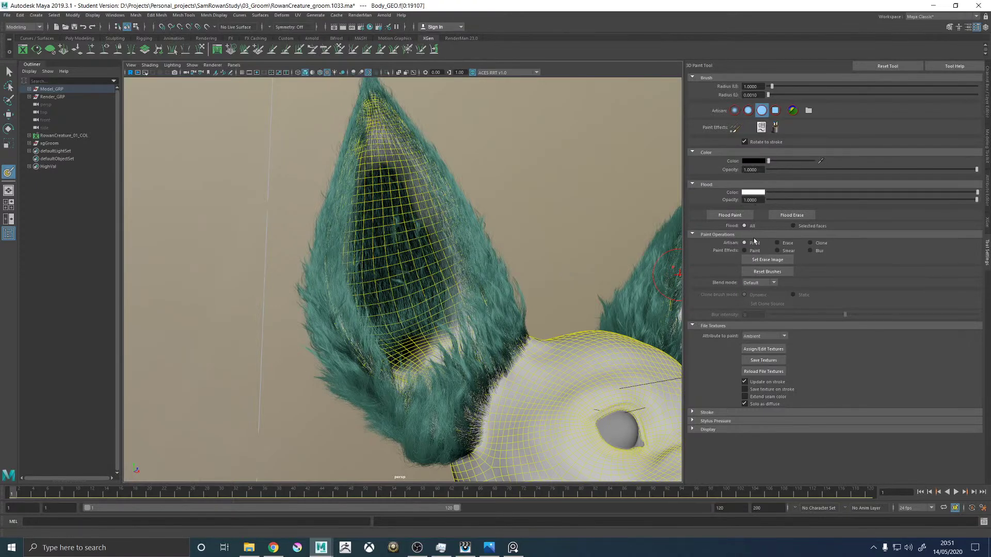
Blur the edges of the black inner-ear area on the clumping mask with a larger brush.
click(809, 250)
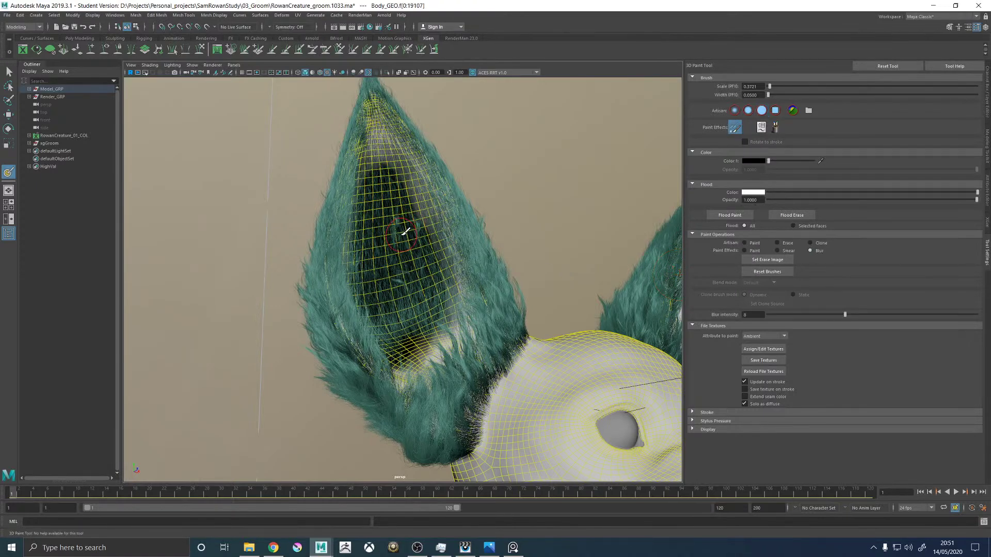
drag(405, 239, 403, 239)
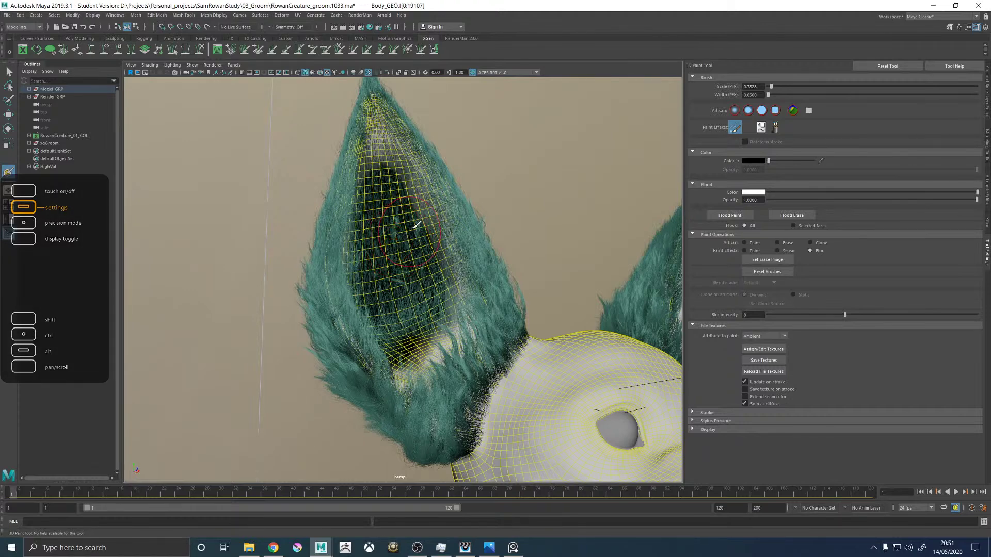
mouse_move(394, 163)
mouse_down()
mouse_move(385, 173)
mouse_move(416, 165)
mouse_move(456, 281)
mouse_move(428, 288)
mouse_move(392, 273)
mouse_up()
drag(407, 238, 403, 201)
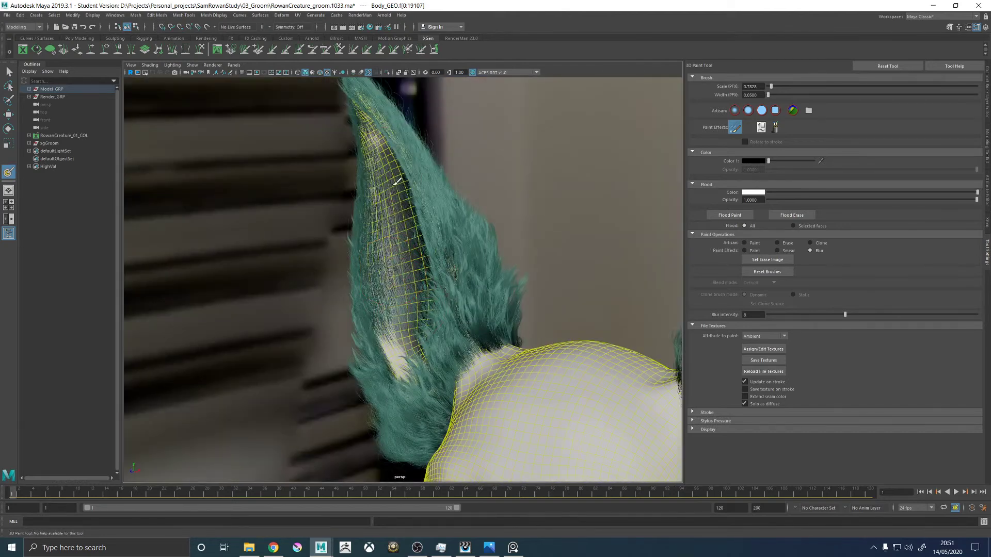
key(bracketleft)
key(bracketleft)
key(bracketleft)
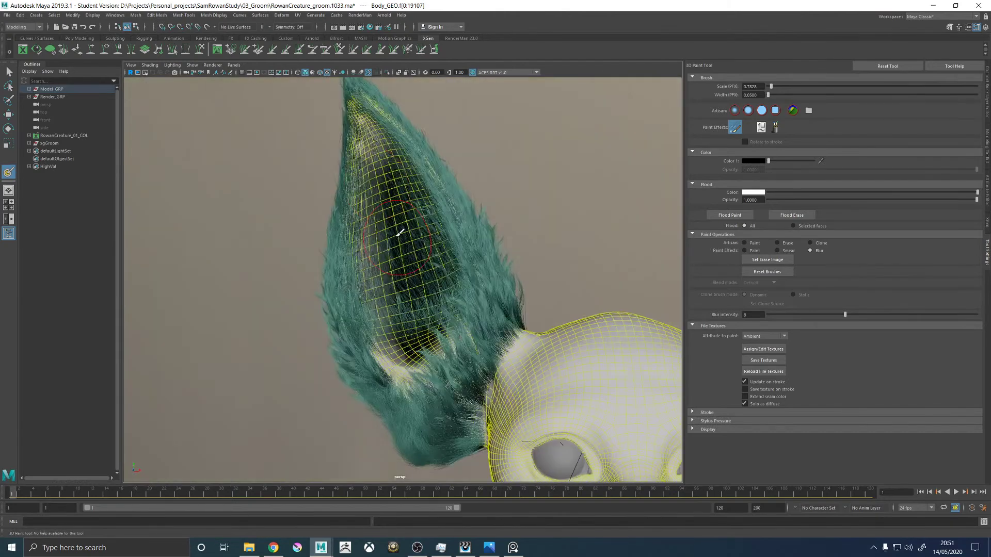
key(bracketleft)
key(bracketleft)
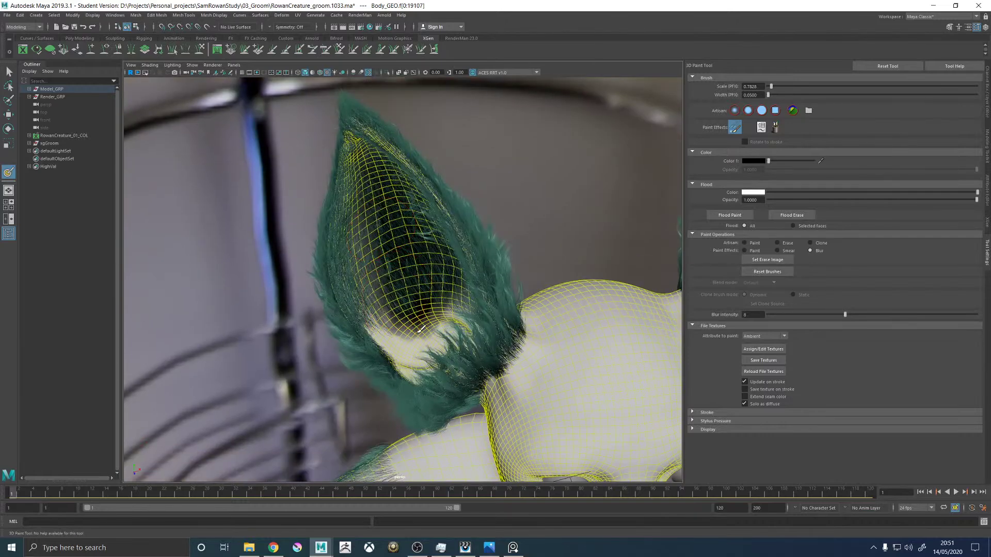
key(bracketleft)
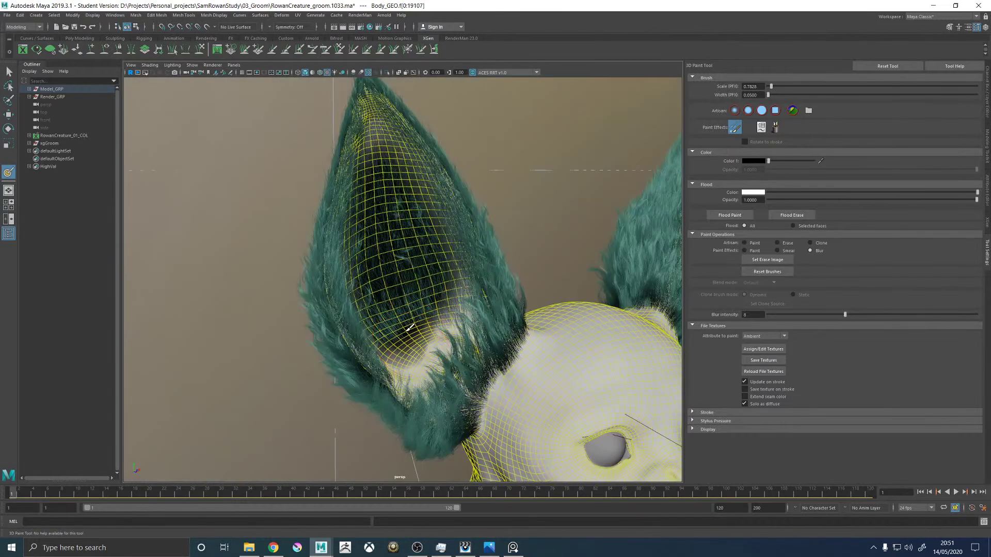
key(bracketleft)
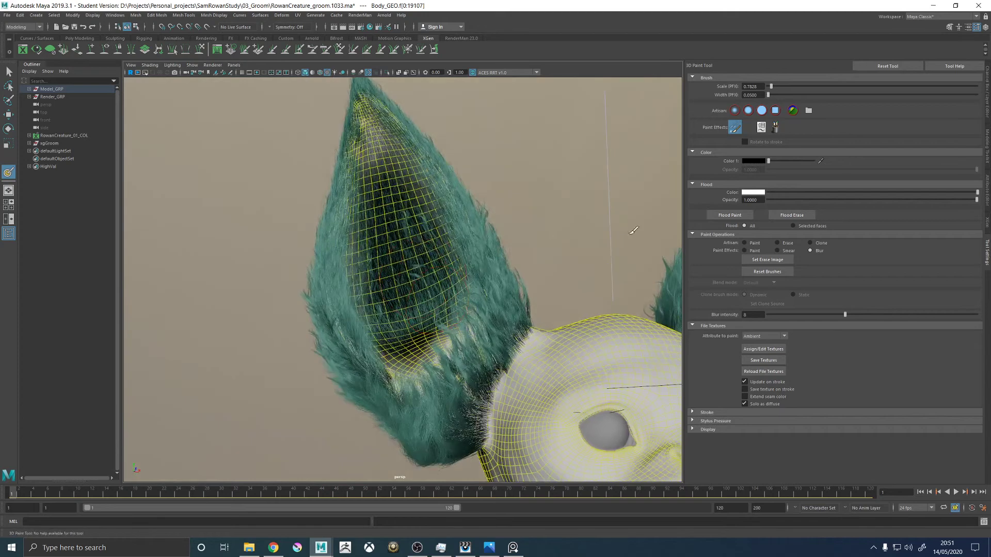
Save the painted mask textures and return to the Clumping2 settings to store the map.
click(763, 360)
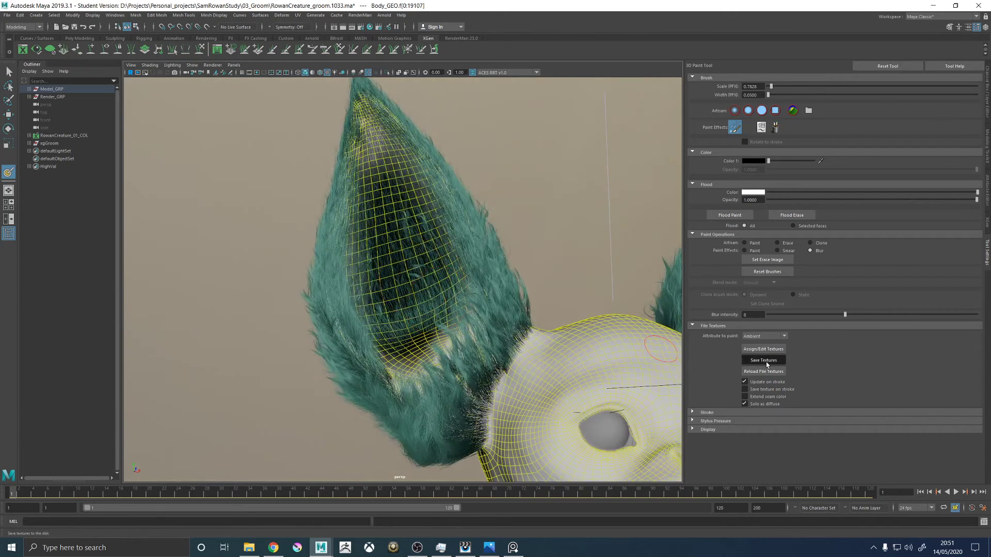
click(984, 224)
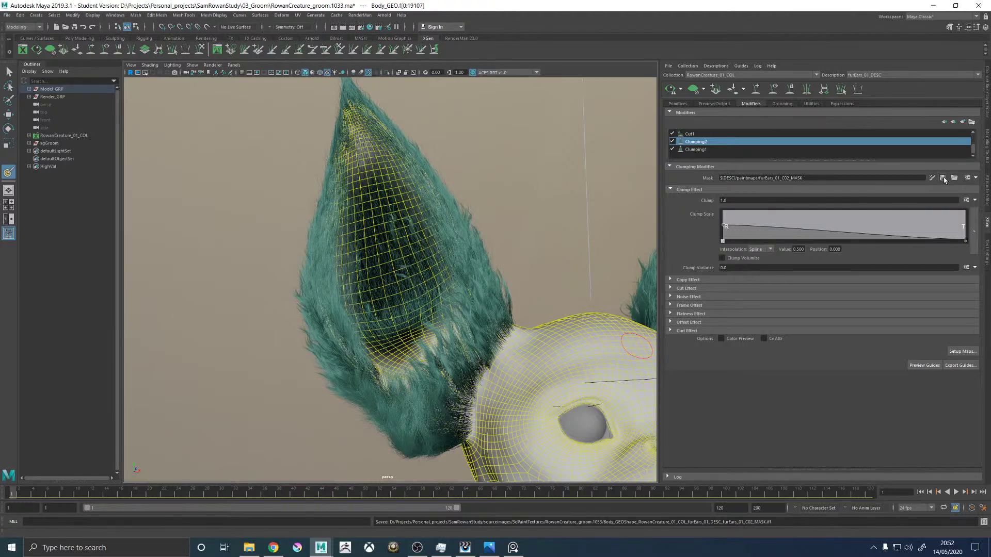
alt+middle_drag(460, 162, 472, 186)
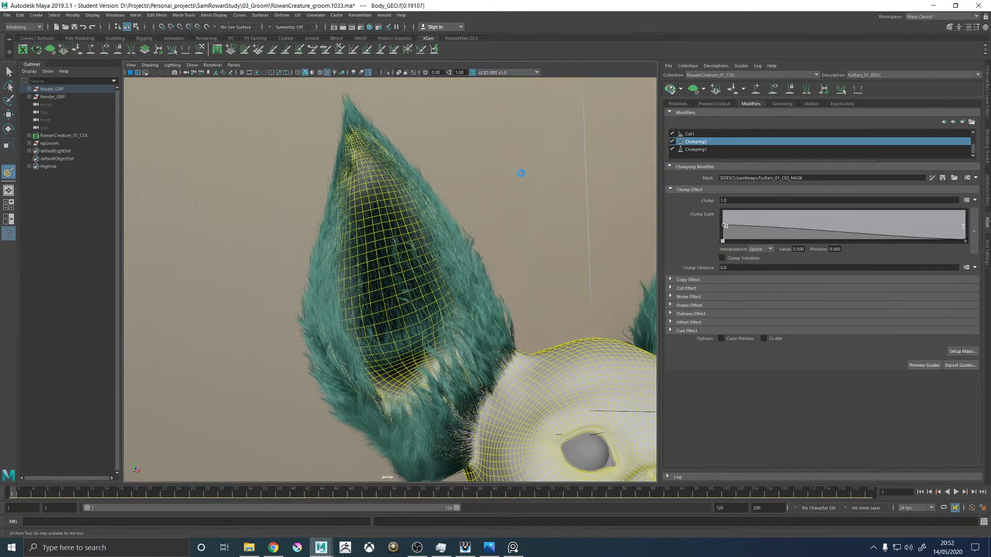
Rewrite the Clumping2 mask expression with $ClumpMask as the map variable, Percentage 62, PercentageSeed 3, and the random result multiplied by $ClumpMask.
mouse_move(502, 177)
alt+mouse_down()
mouse_move(457, 179)
mouse_move(485, 185)
mouse_move(477, 247)
alt+mouse_up()
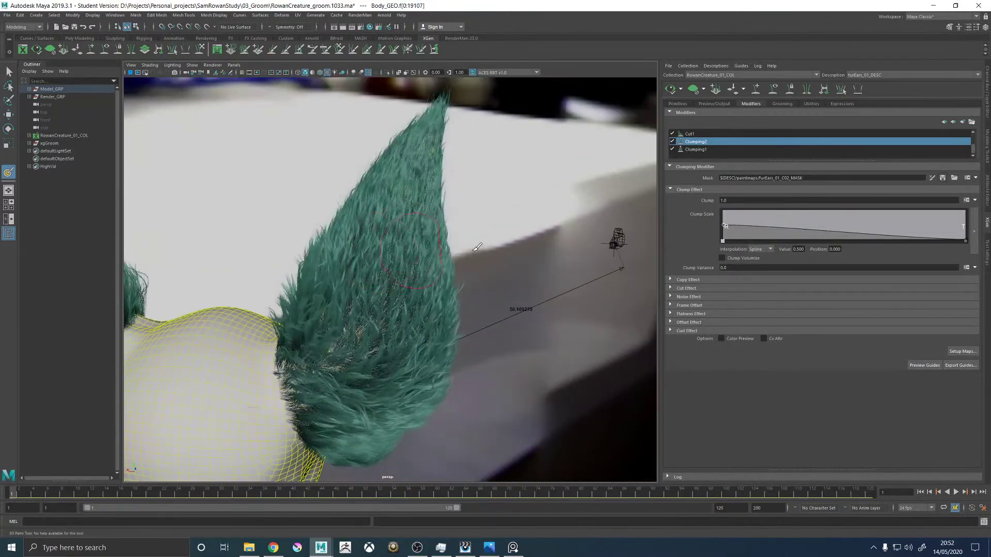
click(966, 178)
drag(425, 317, 361, 294)
click(380, 301)
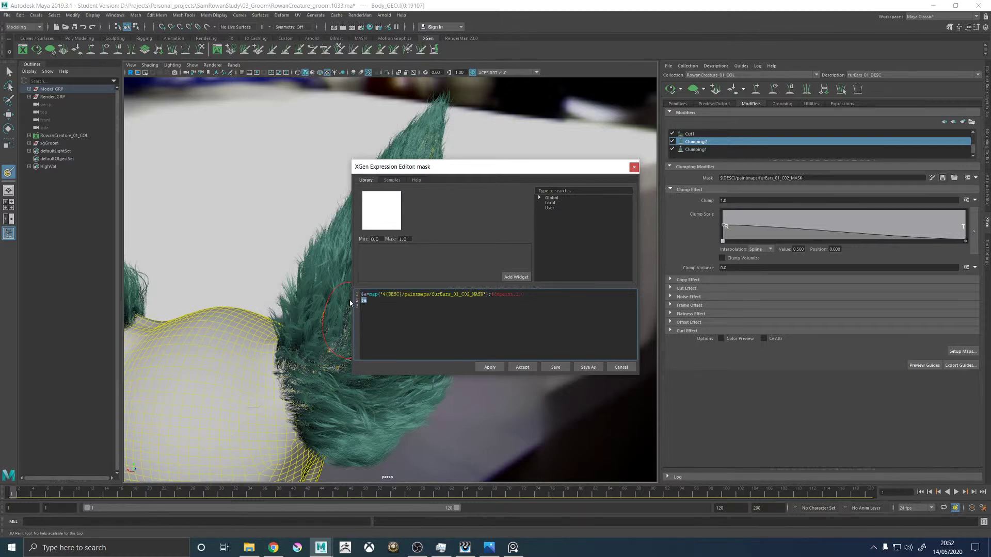
text($Percentage = 62; #0,100 $PercentageSeed = 3; #0, 20 (rand(0,1, $PercentageSeed) < $Percentage/100 ? 1:0))
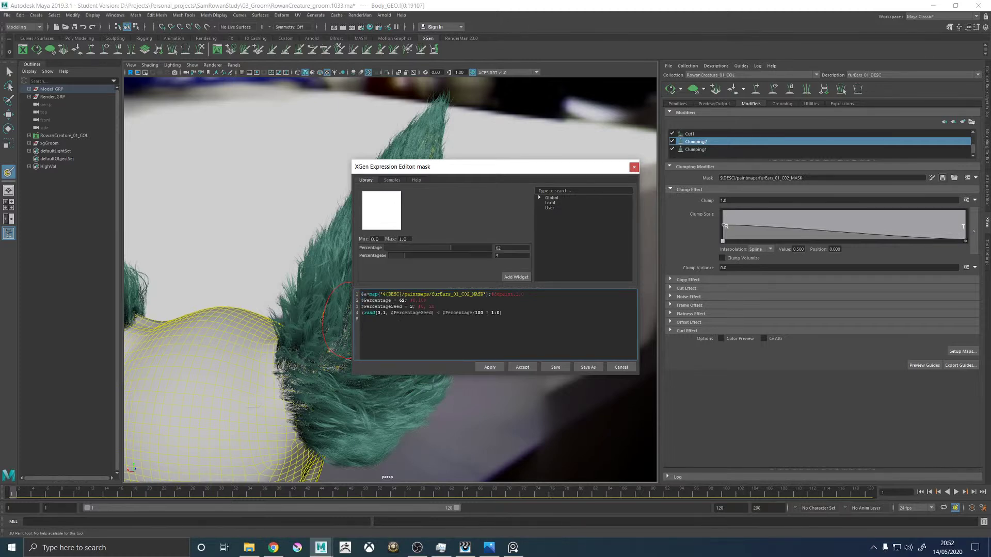
text(ClumpMask =)
text($ClumpMask)
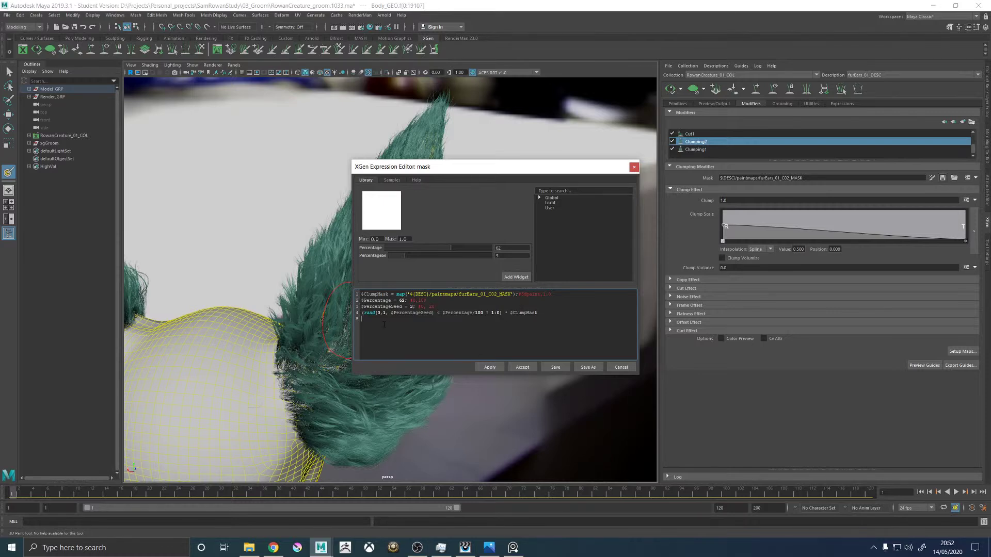
Separate the variables from the formula with a blank line, then apply and accept the mask expression.
key(BackSpace)
click(442, 305)
key(Return)
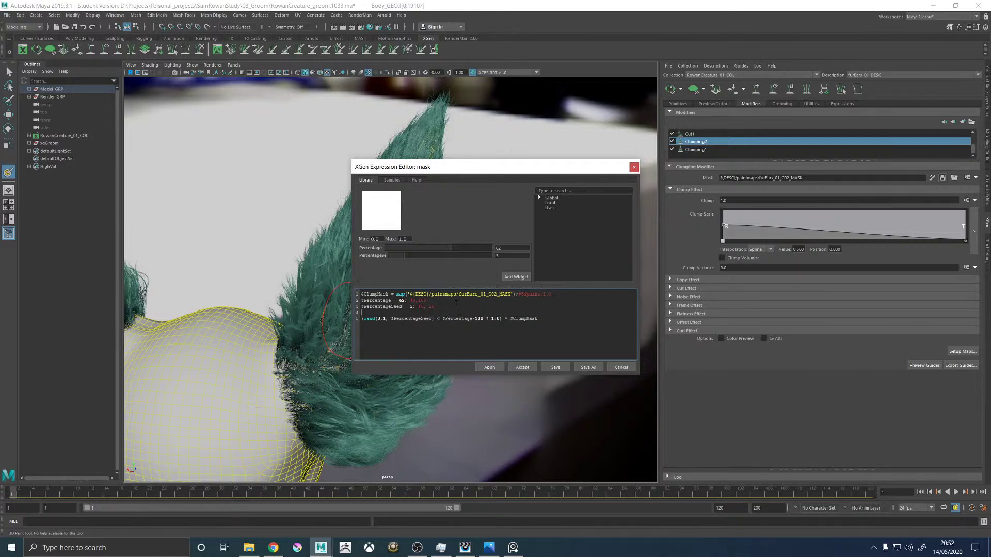
drag(456, 303, 391, 292)
click(440, 301)
click(488, 367)
click(522, 367)
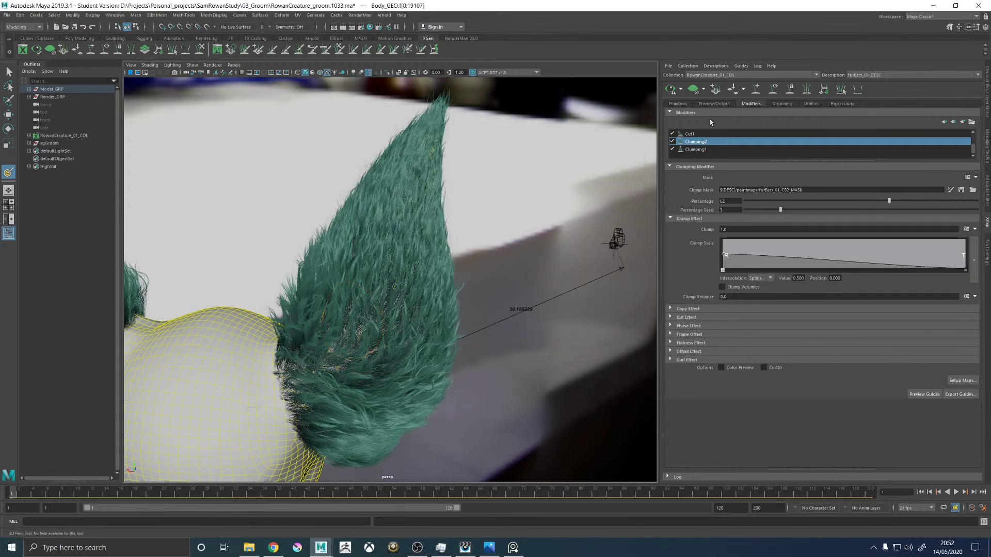
Update the ear fur preview with the new clumping mask and leave the paint tool.
click(665, 91)
alt+drag(472, 218, 511, 227)
click(773, 90)
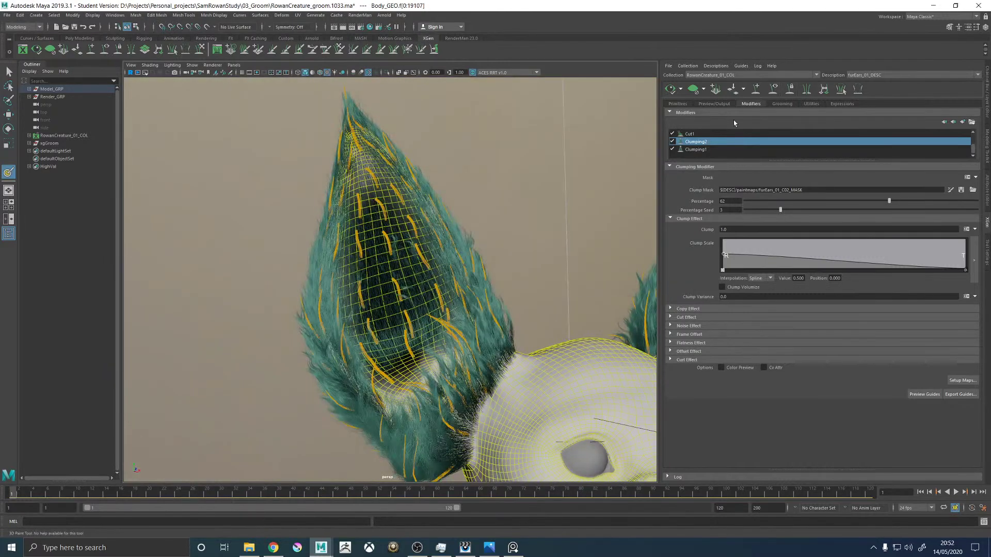
key(F8)
click(525, 194)
alt+drag(524, 195, 560, 198)
scroll(555, 199, up, 6)
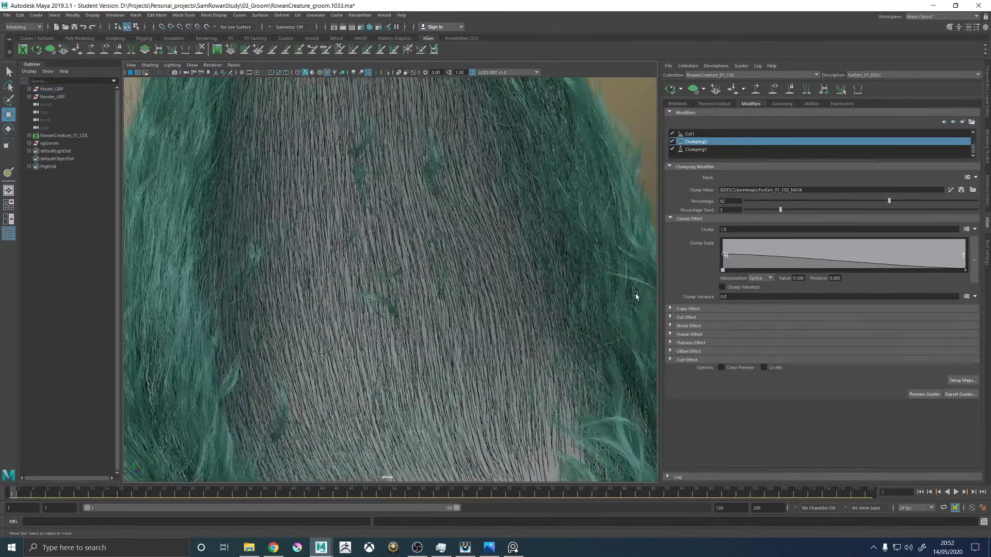
Examine the fur inside the ear close up and compare both ears from several angles.
alt+drag(392, 213, 454, 199)
alt+right_drag(351, 184, 344, 269)
alt+drag(345, 268, 466, 278)
alt+drag(353, 291, 367, 327)
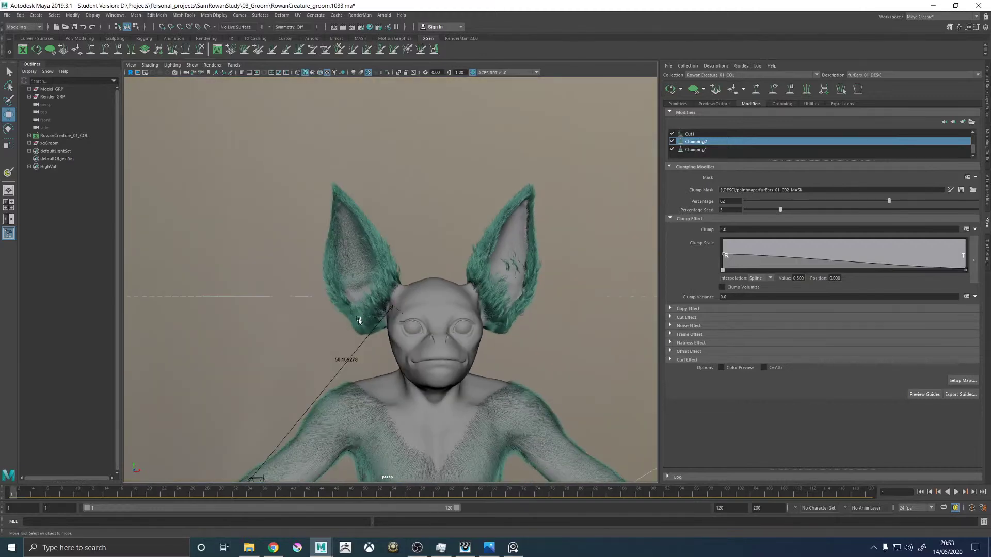
alt+drag(343, 287, 408, 249)
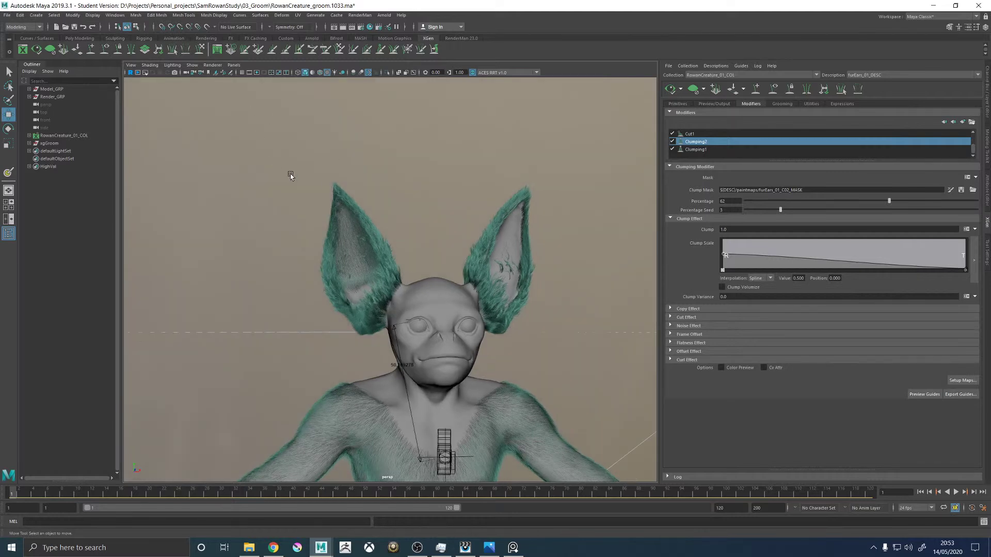
alt+drag(360, 329, 380, 329)
alt+right_drag(332, 309, 579, 372)
alt+middle_drag(307, 397, 407, 268)
mouse_move(407, 268)
alt+mouse_down()
mouse_move(459, 261)
mouse_move(397, 281)
mouse_move(423, 284)
mouse_move(409, 277)
alt+mouse_up()
alt+right_drag(409, 277, 342, 234)
alt+drag(343, 234, 398, 229)
alt+right_drag(320, 235, 359, 264)
alt+drag(359, 265, 379, 278)
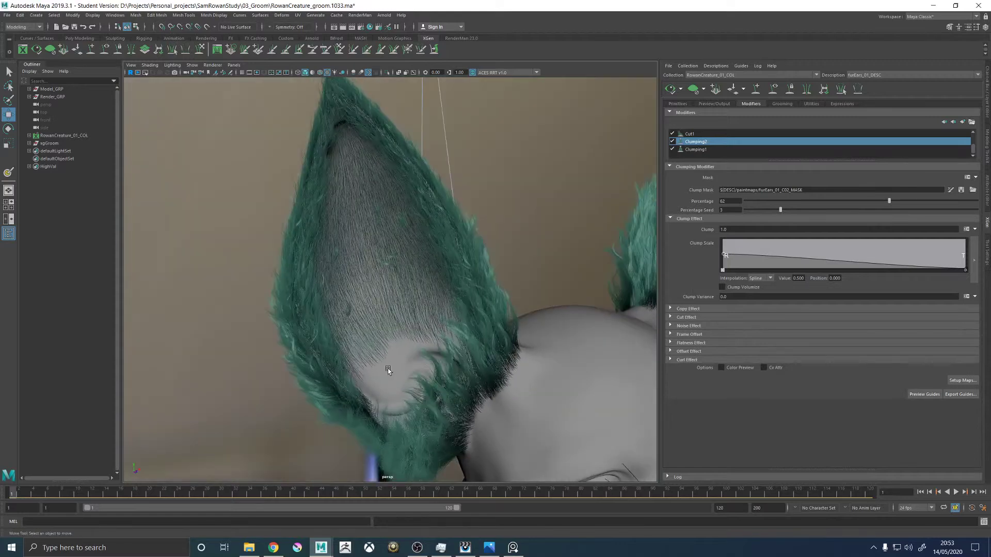
Open the furEars_01 density mask for painting and save its textures.
click(677, 104)
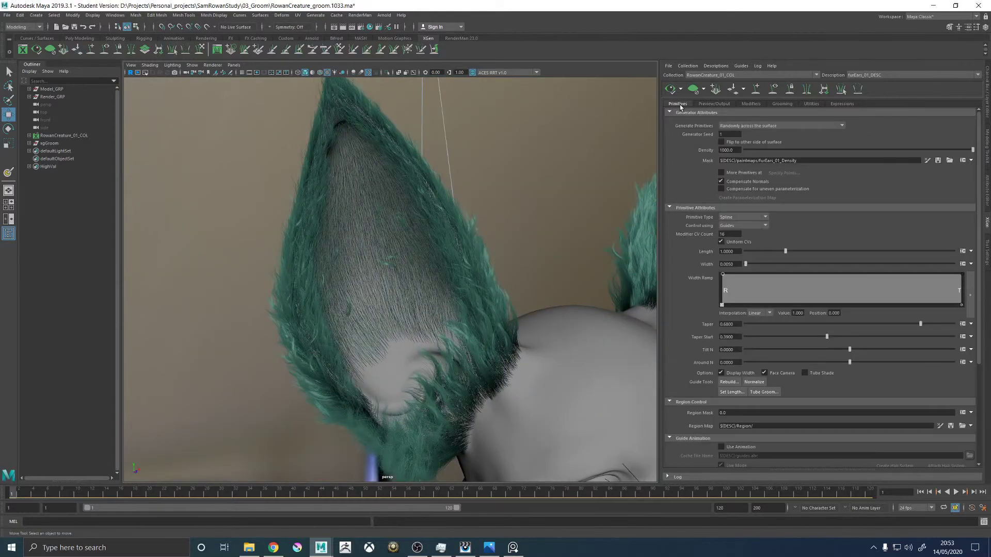
click(927, 160)
scroll(442, 343, up, 5)
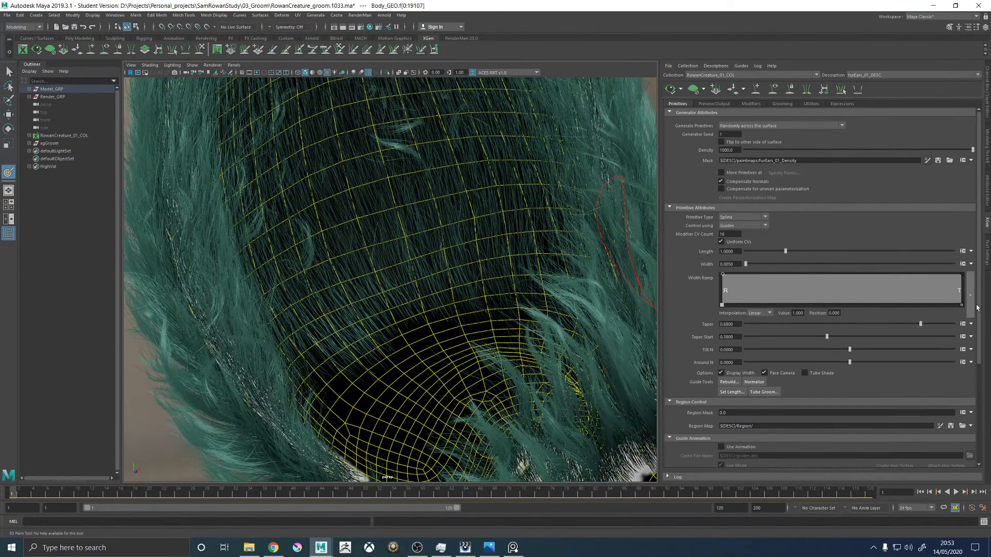
click(987, 252)
click(760, 361)
click(987, 223)
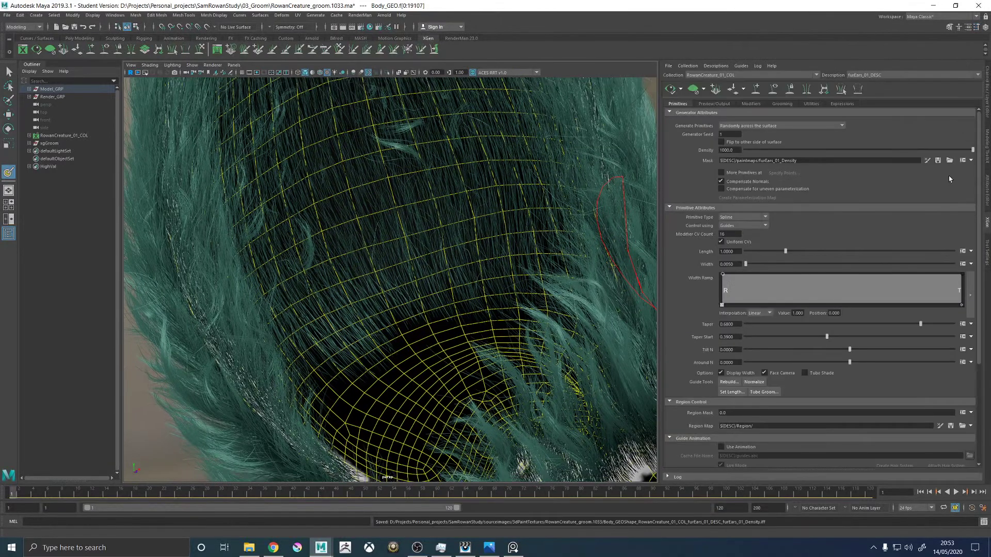
Exit the paint tool and refresh the fur preview to check the ears.
alt+right_drag(423, 218, 218, 254)
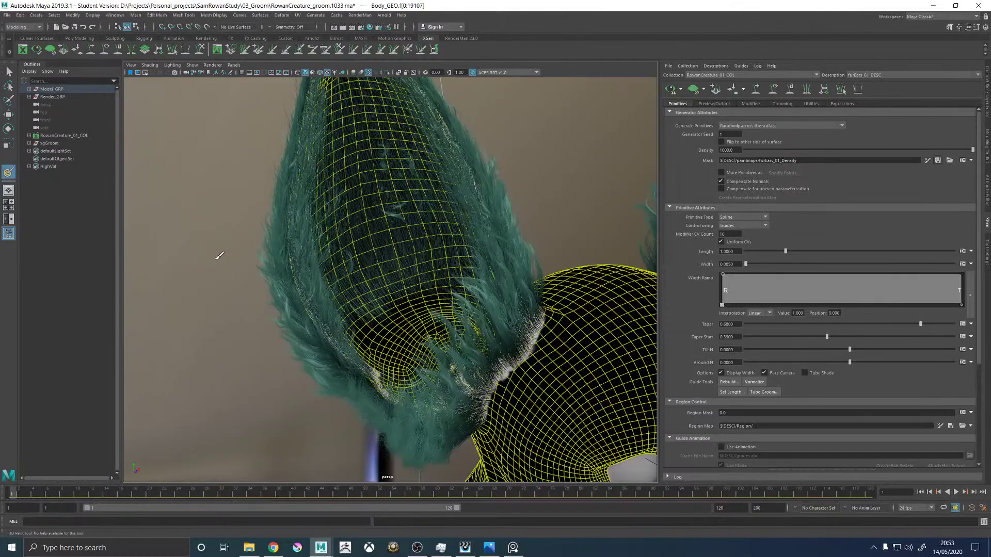
key(w)
click(188, 210)
click(670, 90)
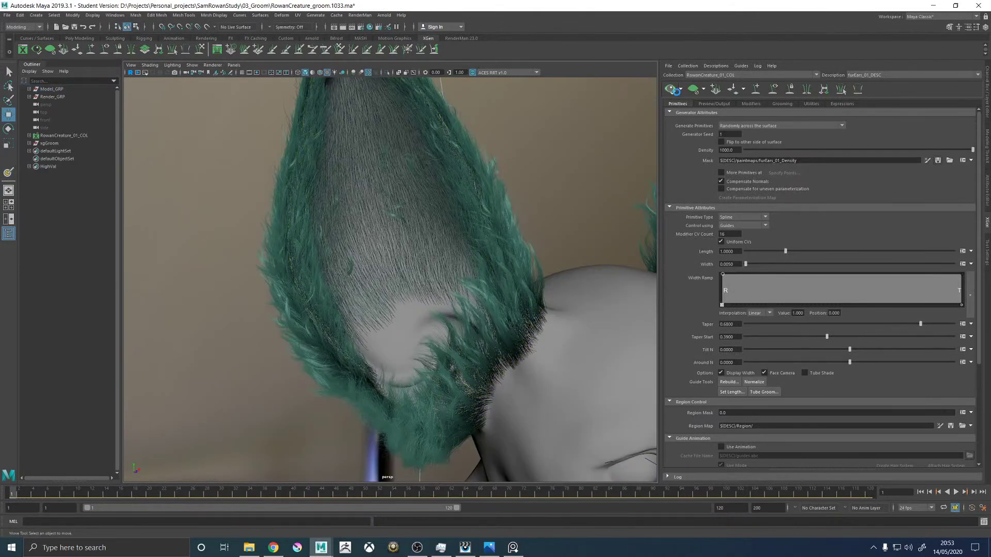
alt+drag(371, 320, 397, 316)
alt+right_drag(397, 316, 365, 290)
alt+drag(370, 295, 340, 282)
alt+right_drag(371, 291, 455, 304)
alt+drag(535, 168, 450, 172)
Save the scene with the ear guides displayed and clear the ear fur preview.
click(773, 89)
key(ctrl+s)
click(476, 277)
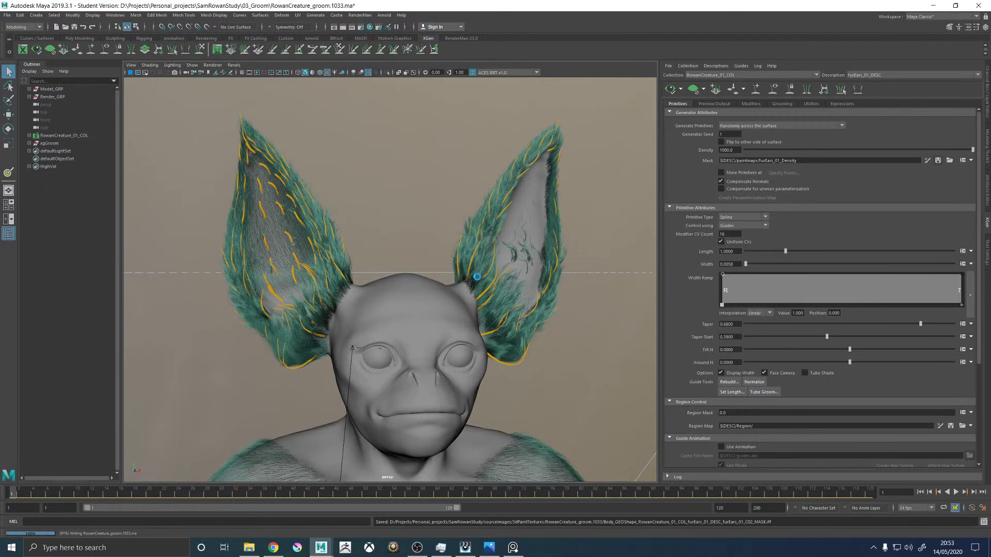
key(w)
click(700, 91)
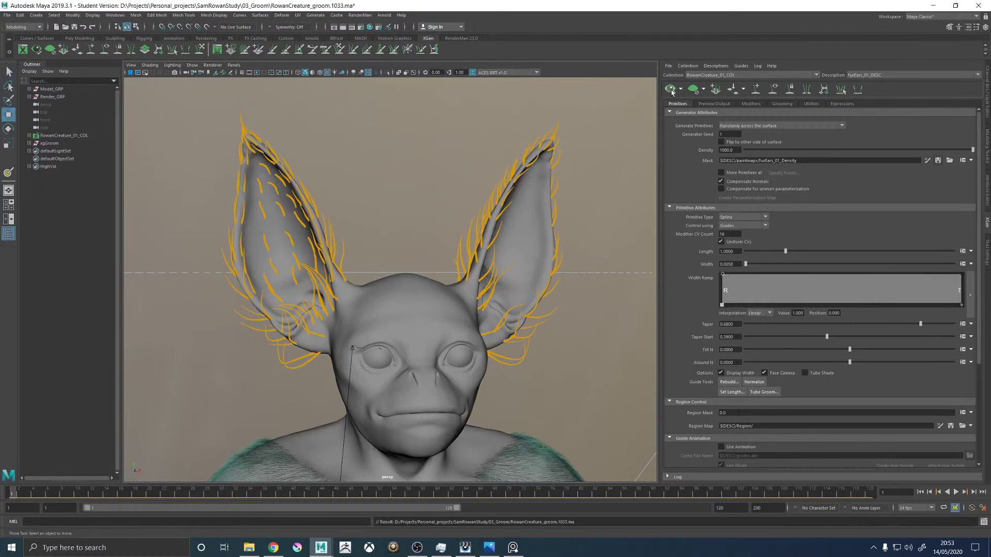
click(680, 90)
Delete the guides on the creature's left ear and mirror the right ear's guides onto it.
click(468, 103)
drag(411, 97, 599, 402)
key(Delete)
scroll(320, 291, down, 3)
drag(216, 159, 395, 383)
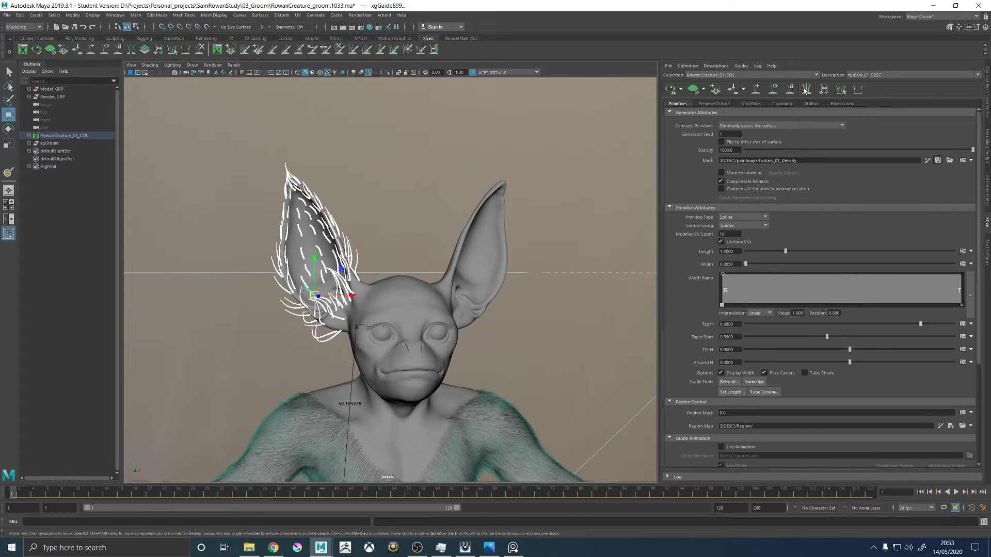
click(457, 264)
Set the taper of all guides on both ears to 0.8 and return to the XGen settings.
alt+drag(397, 245, 371, 243)
drag(210, 140, 578, 395)
click(987, 205)
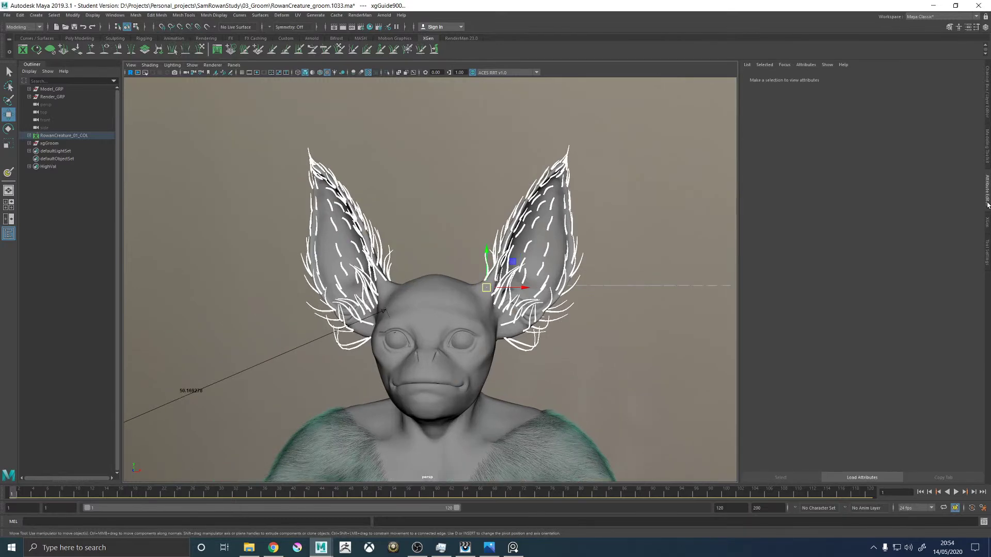
click(983, 111)
click(968, 253)
key(Return)
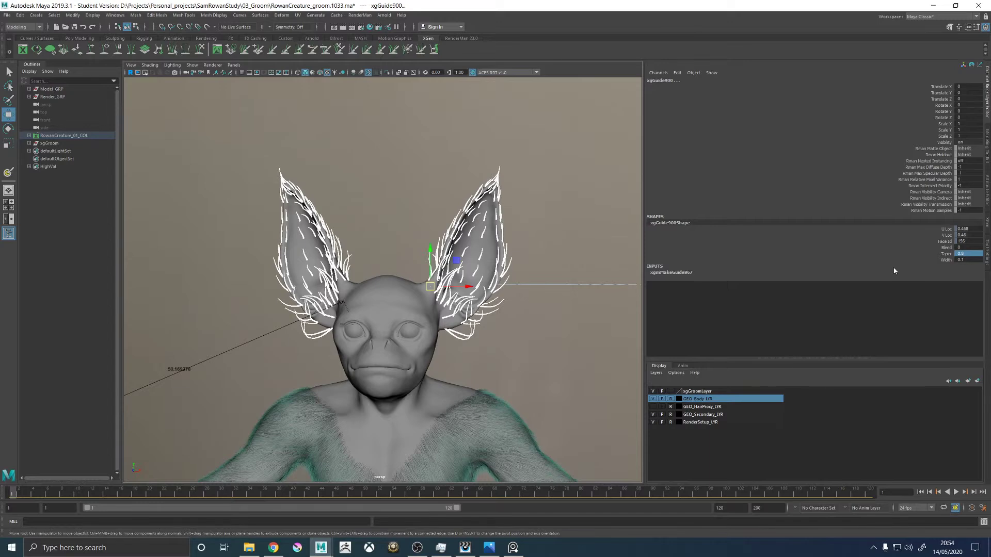
click(579, 253)
mouse_move(508, 289)
alt+mouse_down()
mouse_move(485, 297)
mouse_move(513, 293)
alt+mouse_up()
click(987, 227)
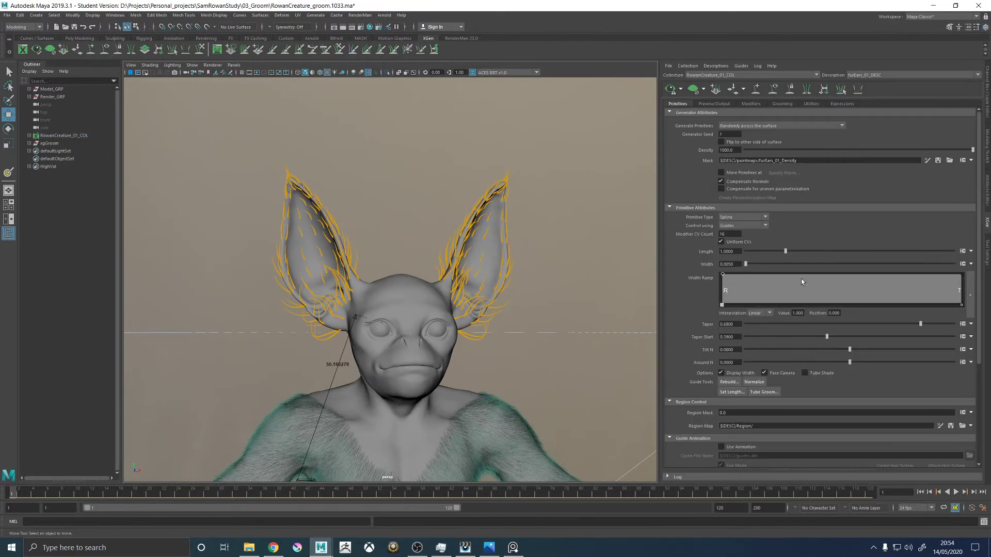
Open the furEars_01 density mask for painting with textures displayed and set the viewport gamma to 2.
click(927, 161)
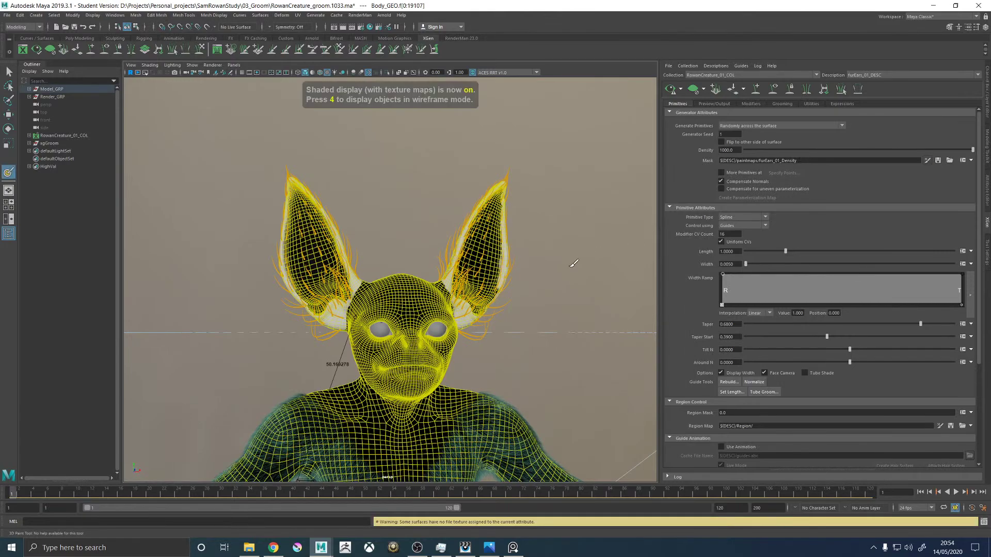
scroll(531, 259, up, 5)
alt+drag(531, 260, 485, 256)
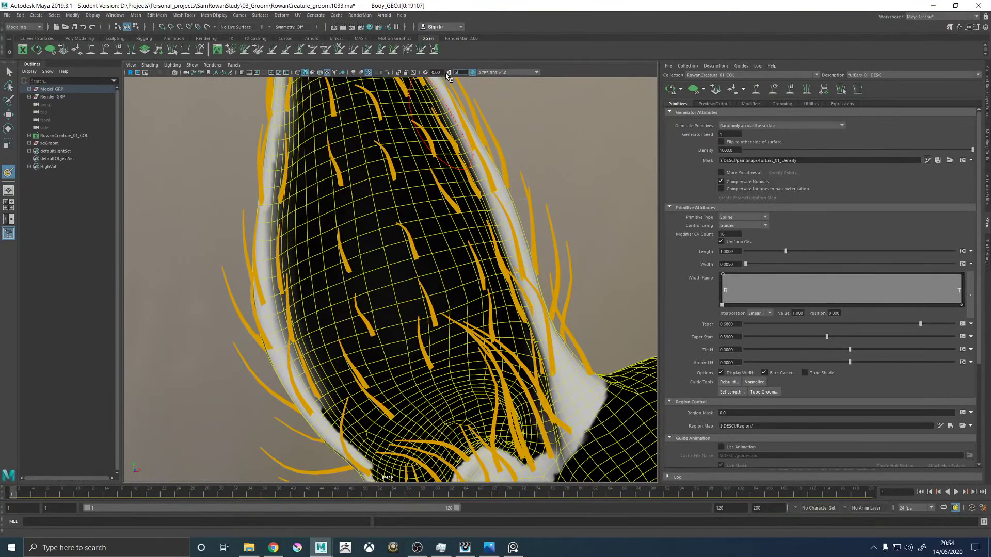
text(2)
key(Return)
scroll(495, 182, down, 5)
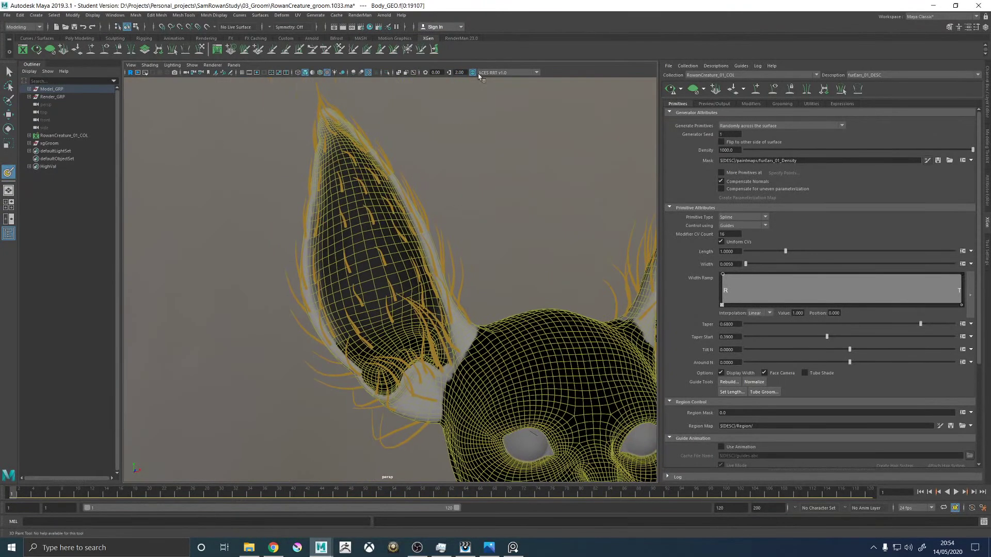
Set the viewport's view transform to sRGB gamma and its gamma value to 1.
click(485, 73)
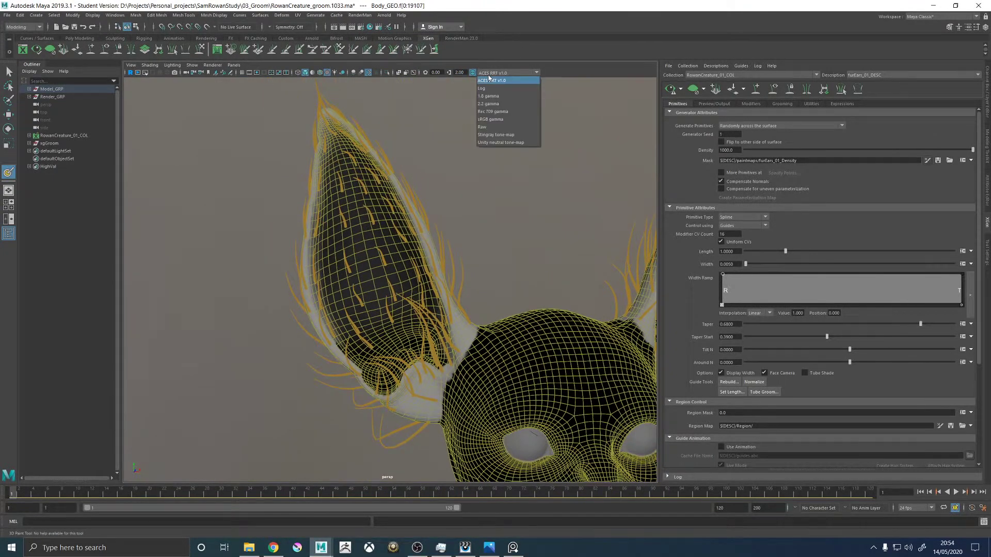
click(489, 119)
alt+drag(479, 200, 539, 246)
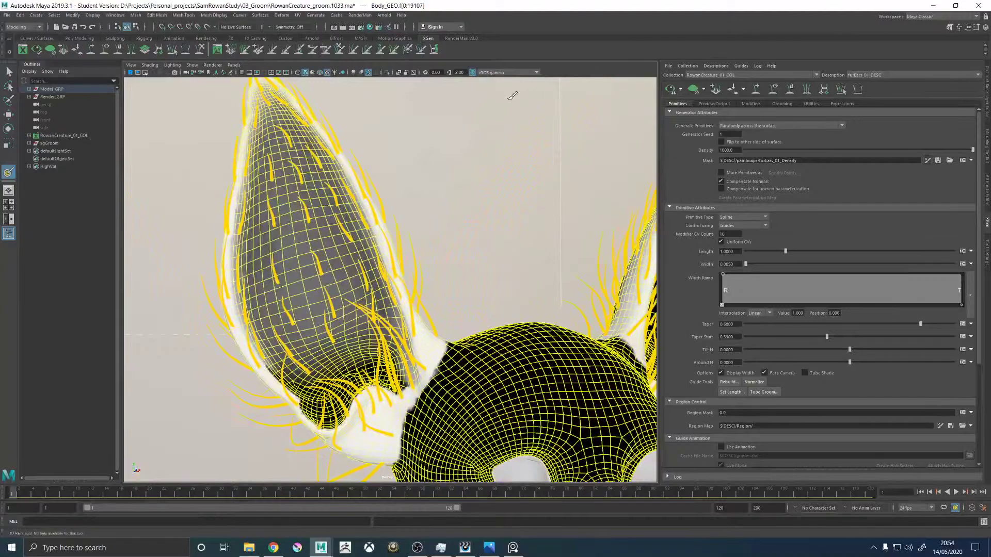
double_click(459, 72)
text(1)
key(Return)
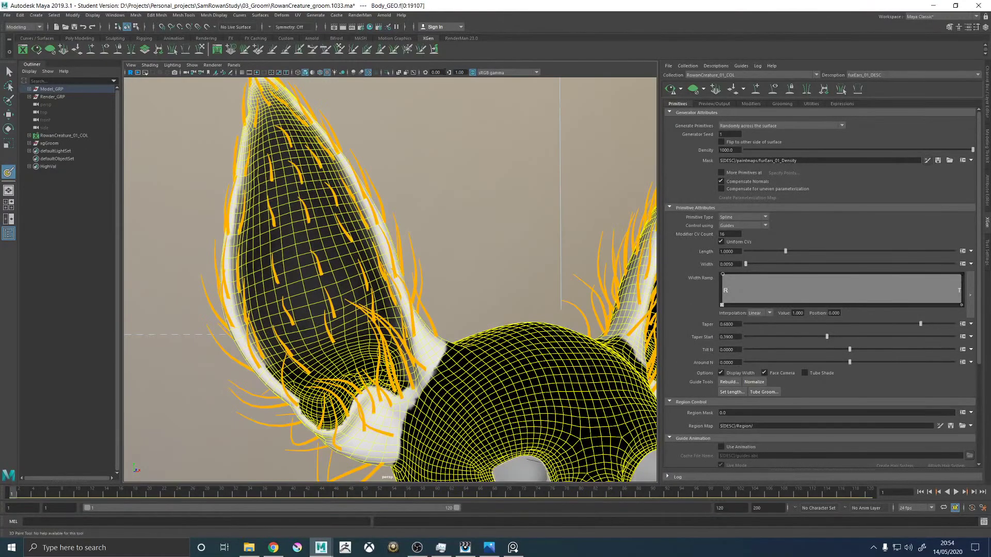
alt+drag(467, 267, 465, 232)
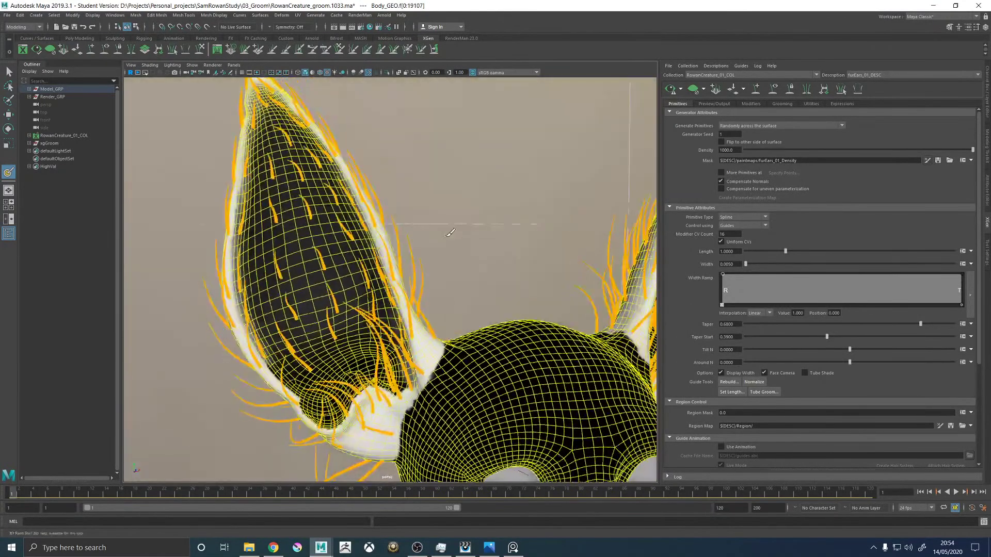
Choose the solid round brush for the density mask and set its paint color value to 0.2.
click(986, 254)
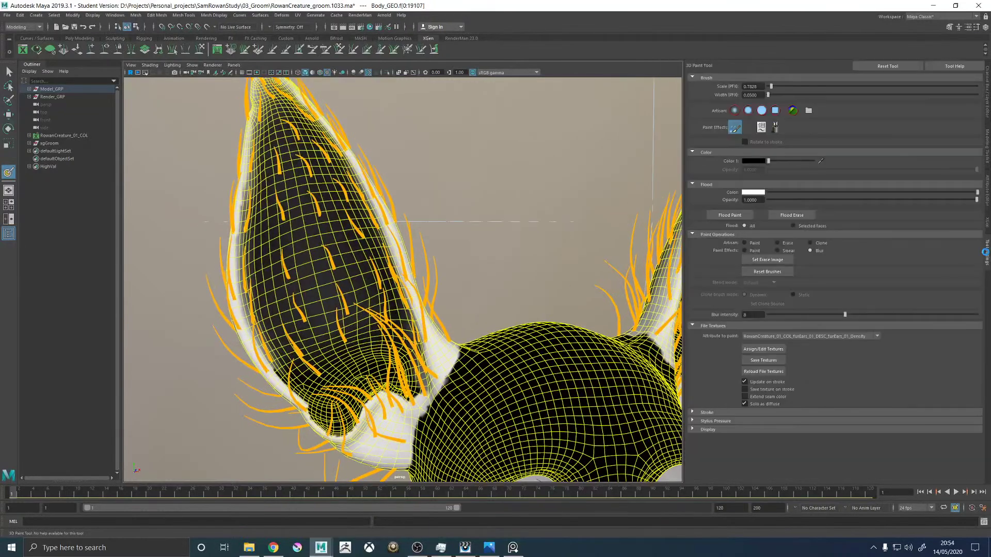
click(760, 111)
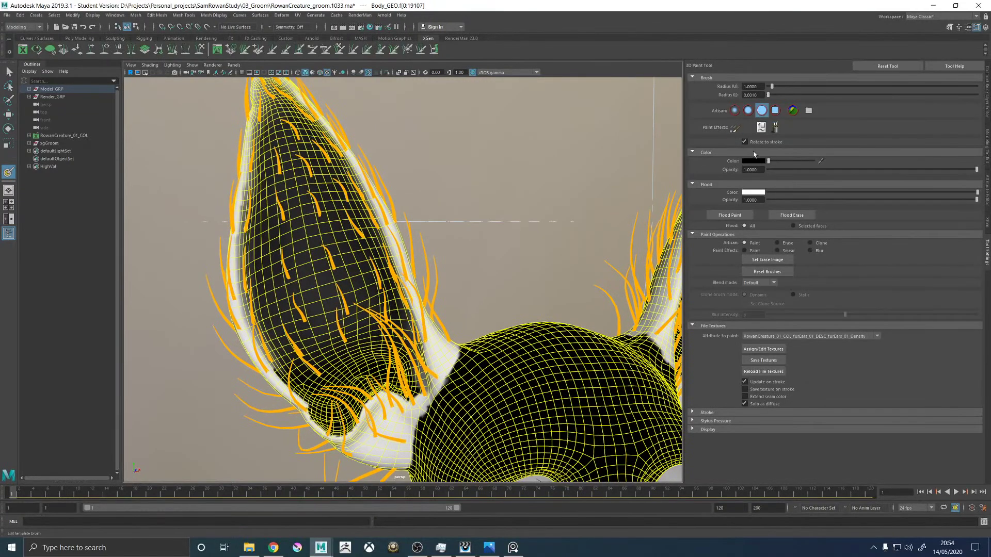
click(750, 161)
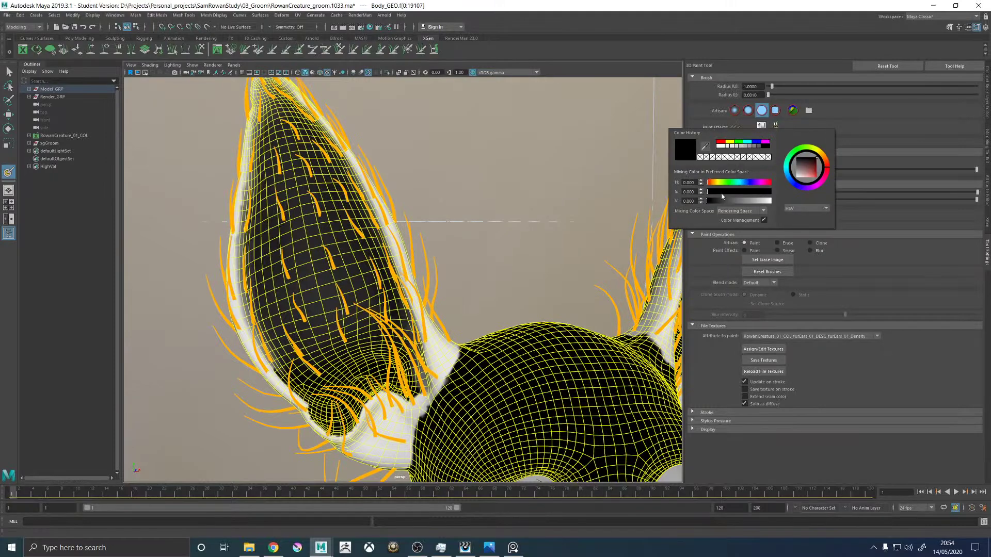
text(0.2)
key(Return)
Paint the density mask dark grey across the inside of the creature's left ear, reducing the brush size as needed.
alt+drag(567, 227, 456, 235)
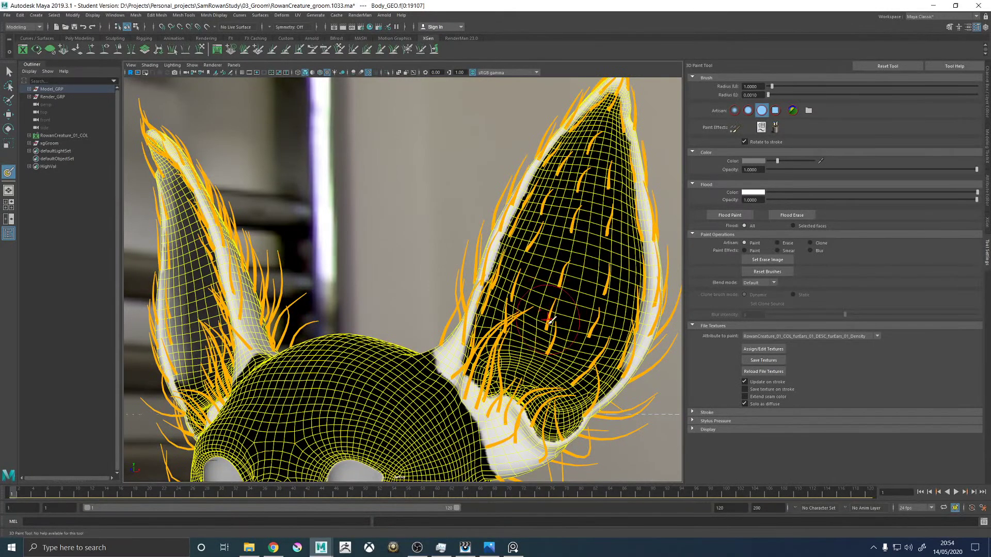
alt+drag(568, 320, 485, 249)
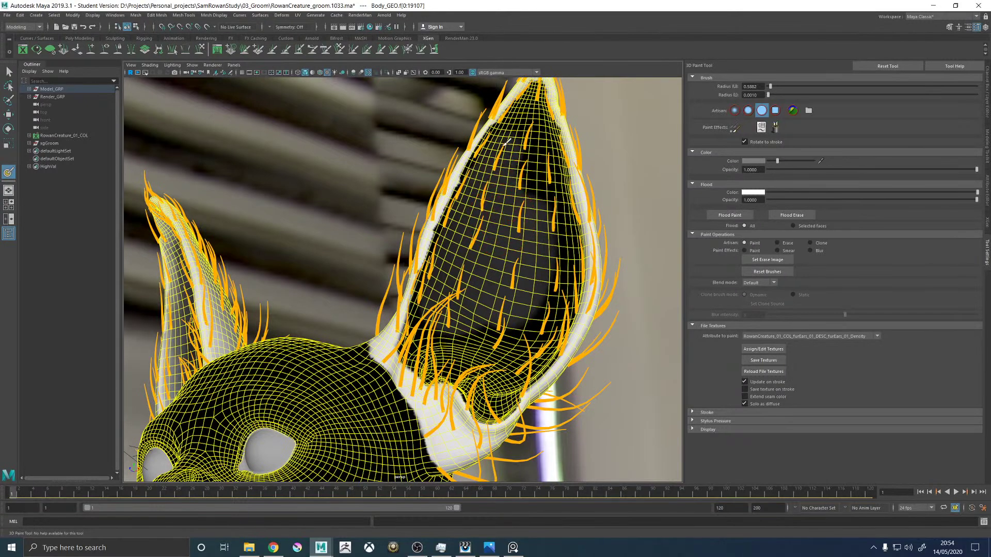
alt+middle_drag(511, 150, 472, 278)
alt+drag(472, 279, 497, 242)
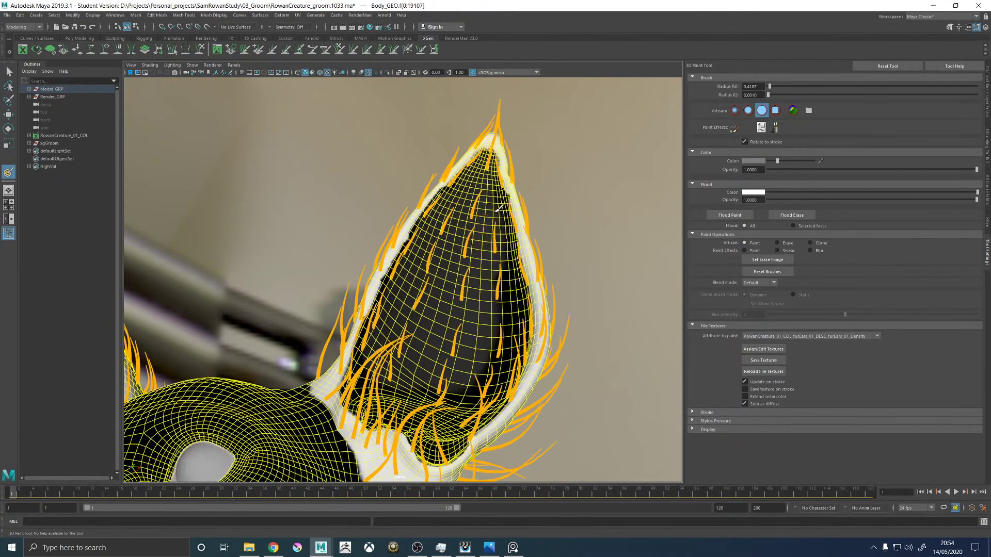
alt+drag(507, 279, 508, 289)
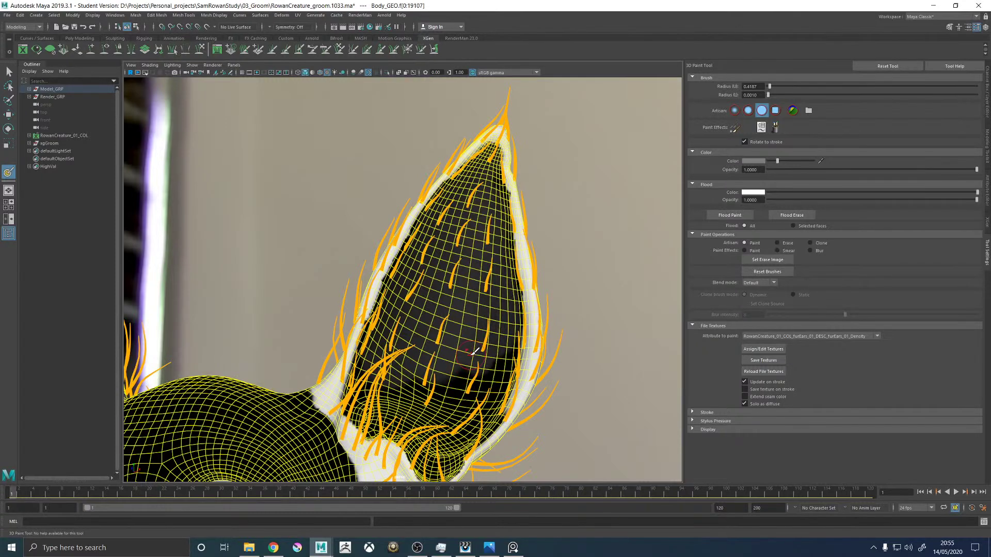
alt+drag(474, 351, 461, 359)
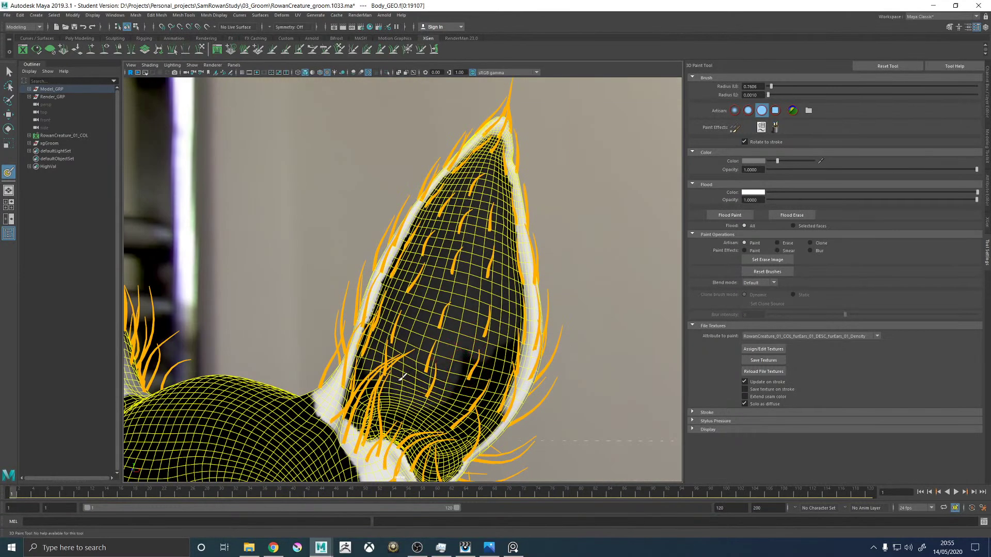
alt+drag(402, 377, 419, 363)
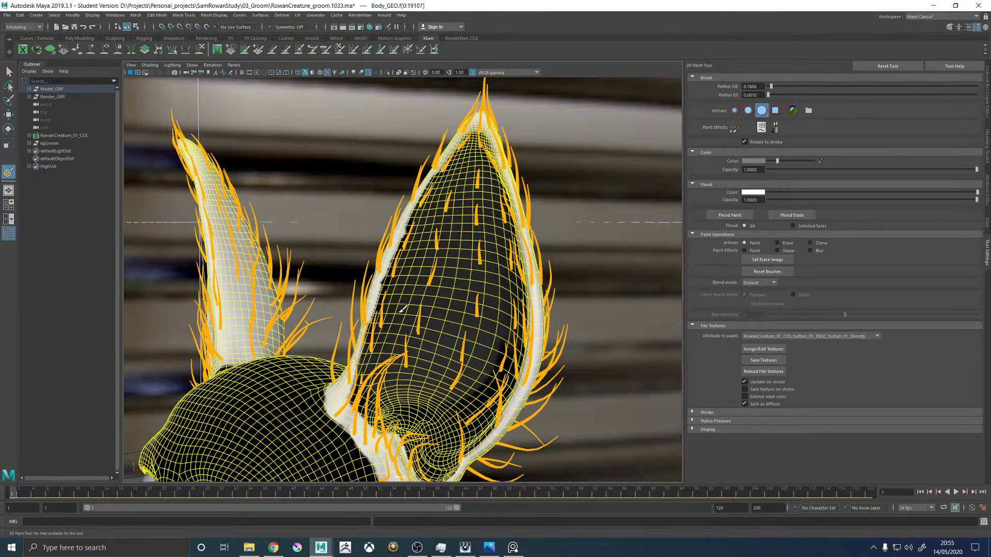
alt+drag(431, 320, 456, 356)
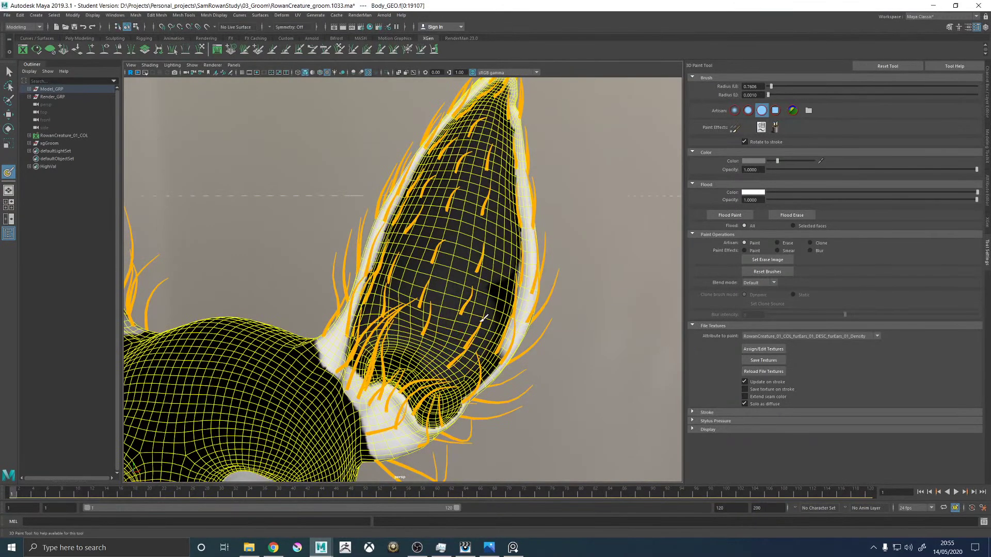
Cover the remaining black patches along the left inner ear's outer edge and lower area with dark grey.
alt+middle_drag(480, 254, 464, 320)
alt+drag(465, 319, 407, 304)
key(shift)
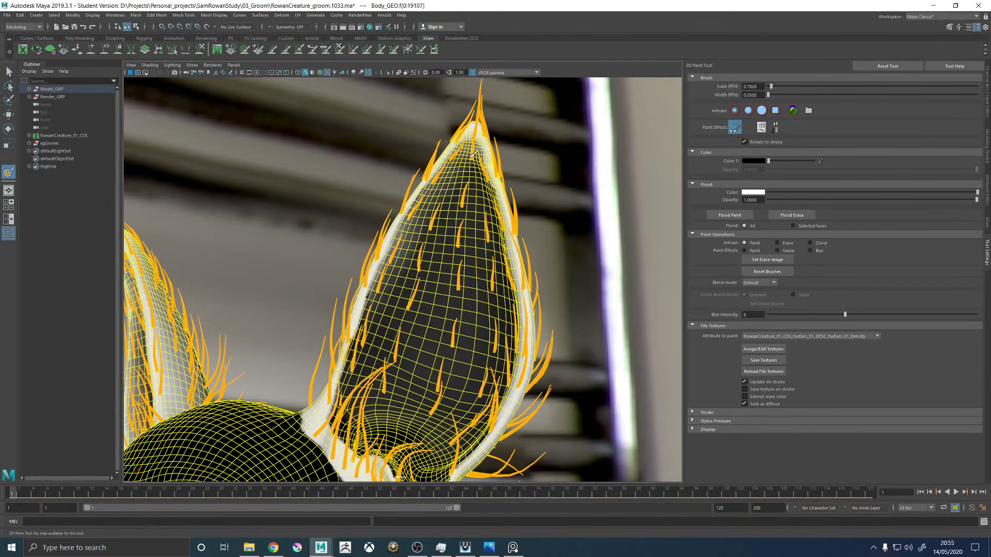
mouse_move(463, 174)
alt+mouse_down()
mouse_move(494, 202)
mouse_move(489, 194)
mouse_move(490, 261)
mouse_move(508, 324)
mouse_move(494, 407)
mouse_move(466, 375)
mouse_move(364, 343)
mouse_move(391, 267)
alt+mouse_up()
mouse_move(389, 304)
shift+mouse_down()
mouse_move(421, 261)
mouse_move(421, 241)
mouse_move(395, 288)
mouse_move(444, 270)
mouse_move(468, 297)
mouse_move(454, 309)
mouse_move(473, 335)
shift+mouse_up()
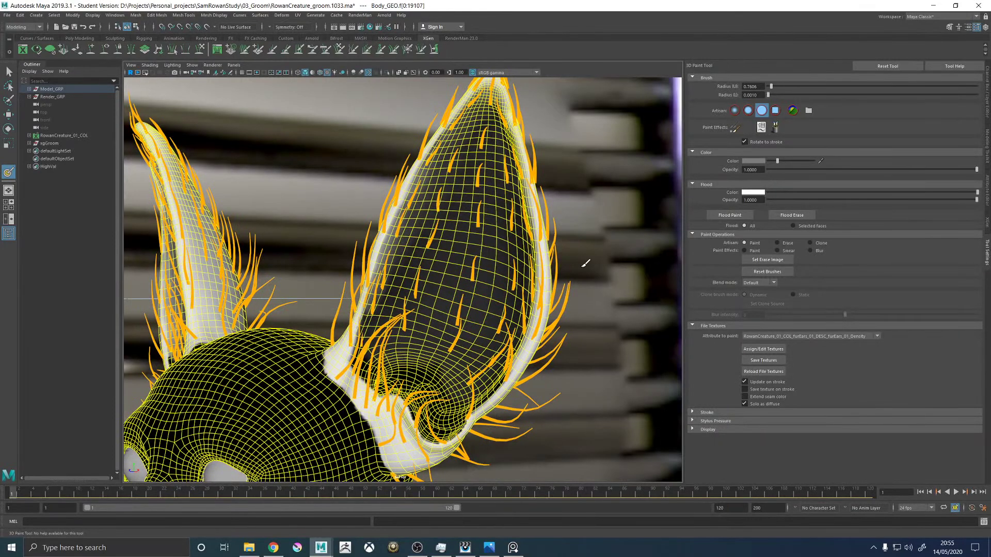
Save the painted density texture, bake the furEars_01 density mask to disk and update the fur preview.
click(763, 361)
alt+drag(614, 242, 655, 213)
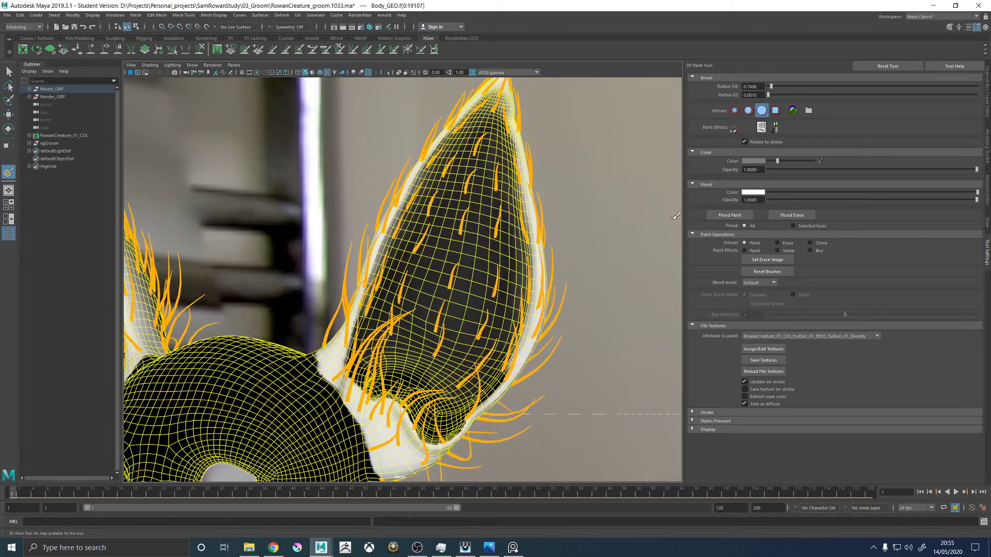
click(987, 228)
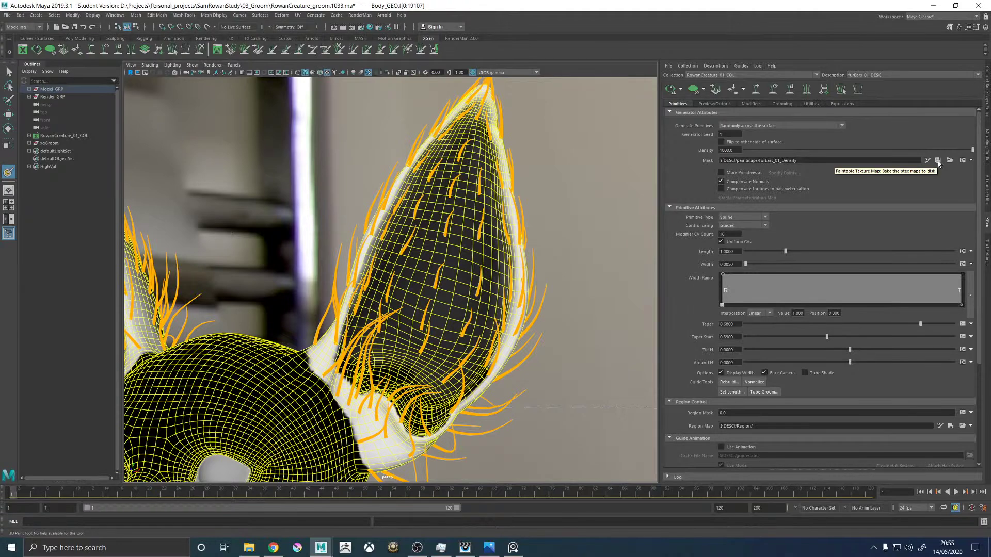
click(671, 89)
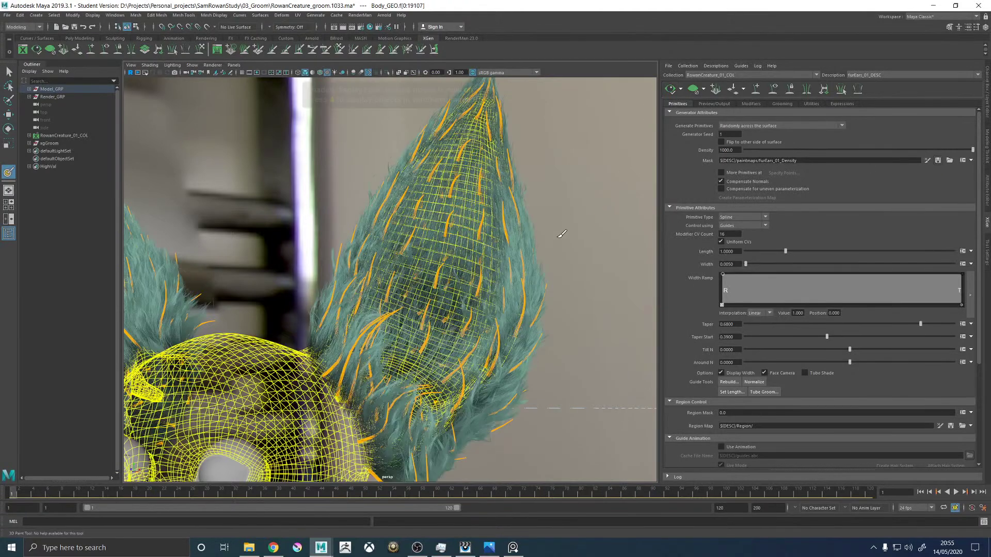
Deselect the body mesh and examine the inner-ear fur density on both ears from several angles.
key(6)
alt+drag(559, 234, 552, 243)
scroll(552, 243, down, 8)
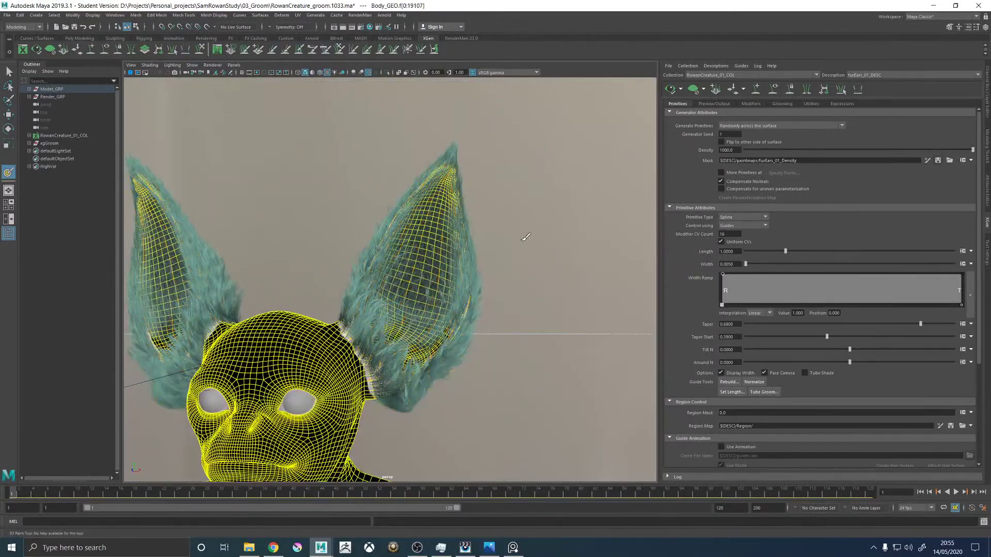
key(w)
click(525, 225)
mouse_move(532, 294)
alt+mouse_down()
mouse_move(474, 290)
mouse_move(547, 289)
alt+mouse_up()
alt+middle_drag(266, 282, 236, 277)
alt+drag(236, 277, 418, 278)
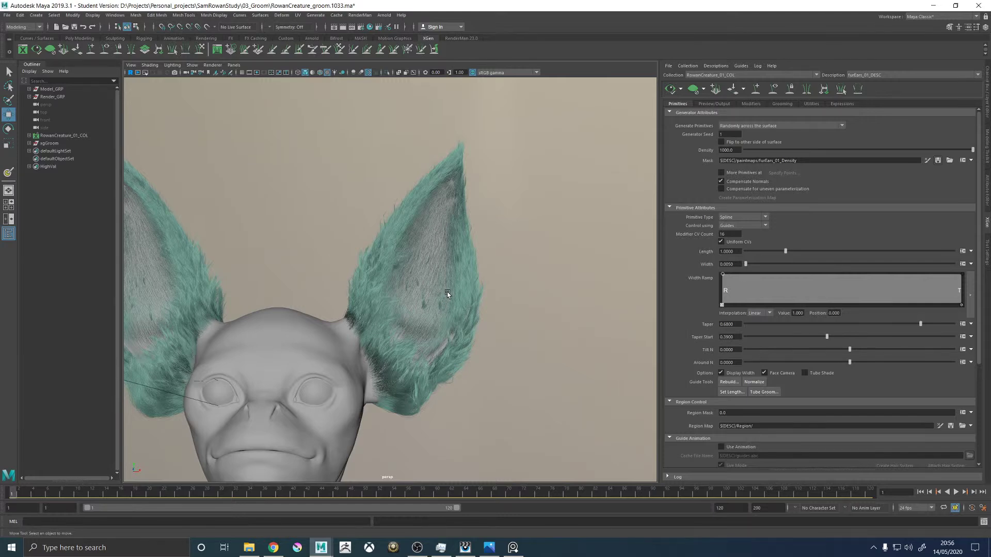
alt+drag(450, 289, 479, 300)
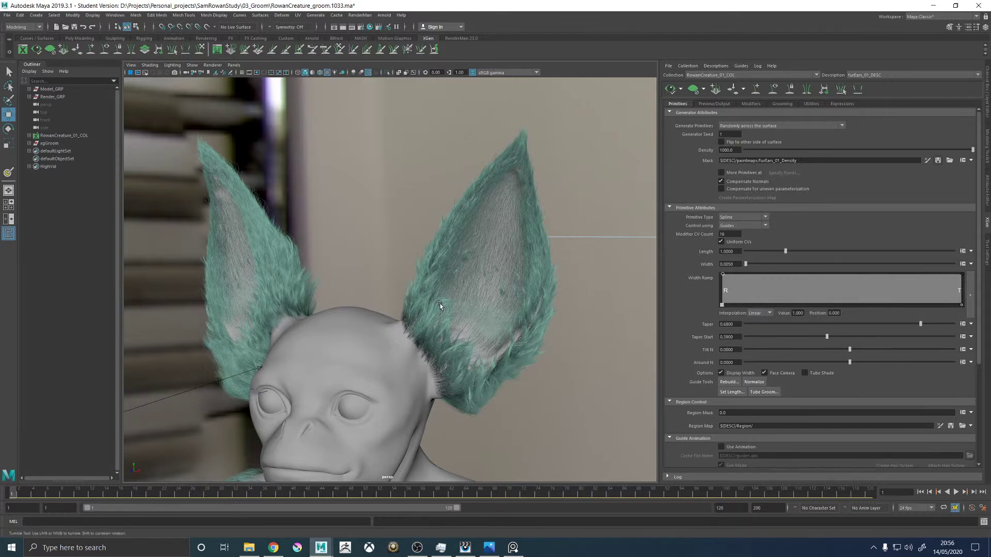
alt+drag(439, 303, 531, 303)
alt+drag(608, 250, 570, 255)
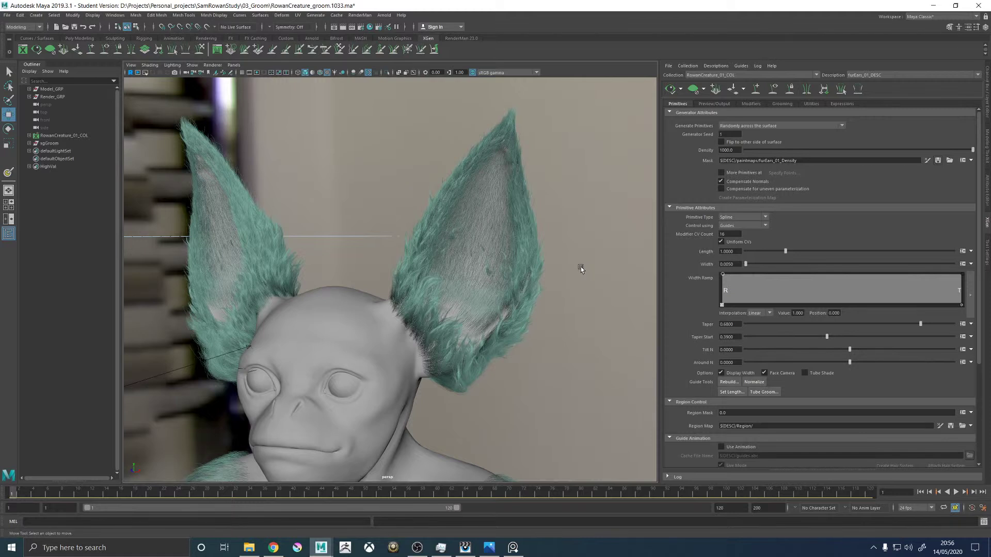
Save the groom scene, accepting the student version notice.
key(ctrl+s)
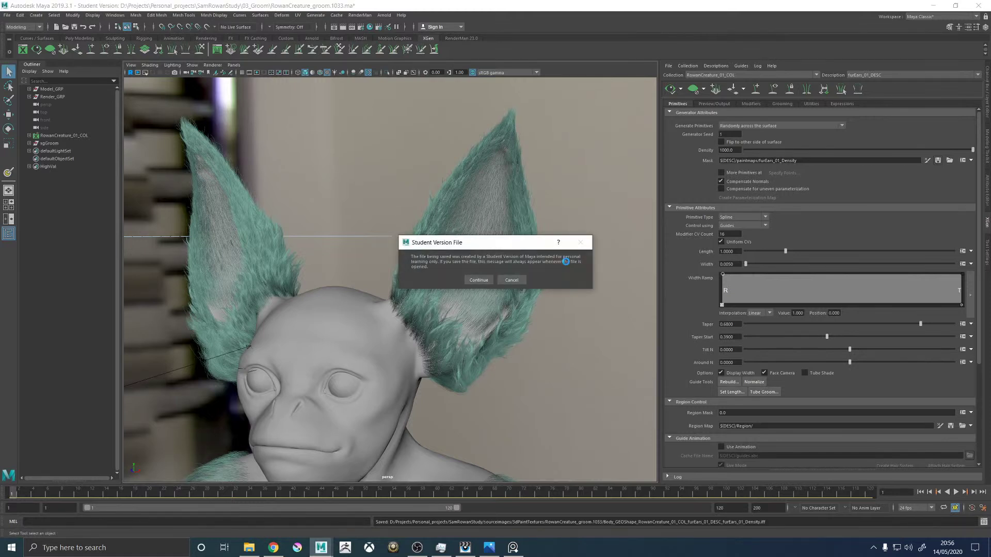
click(479, 277)
key(w)
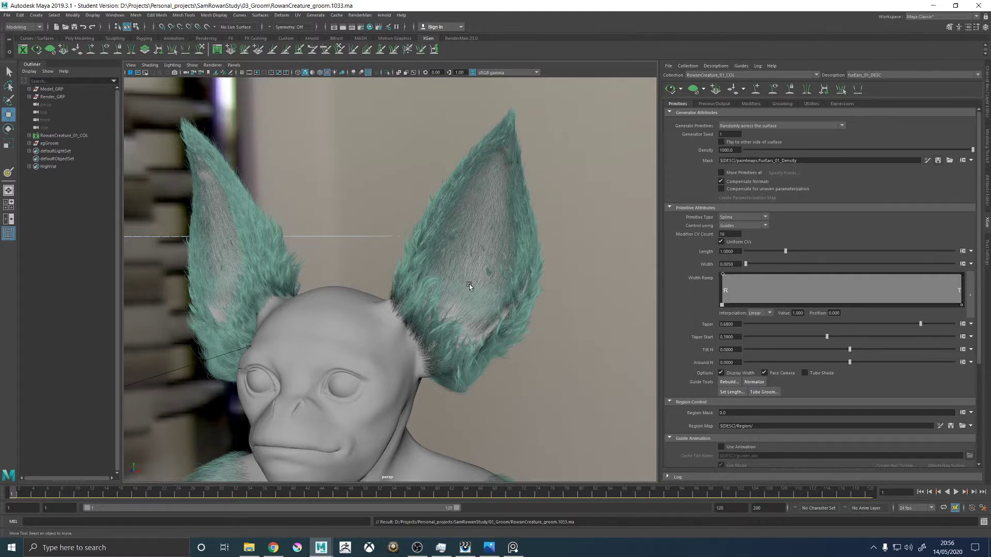
Reopen the furEars_01 density mask for painting and brush over the inner base of the creature's right ear.
alt+drag(524, 234, 505, 459)
alt+drag(335, 355, 477, 343)
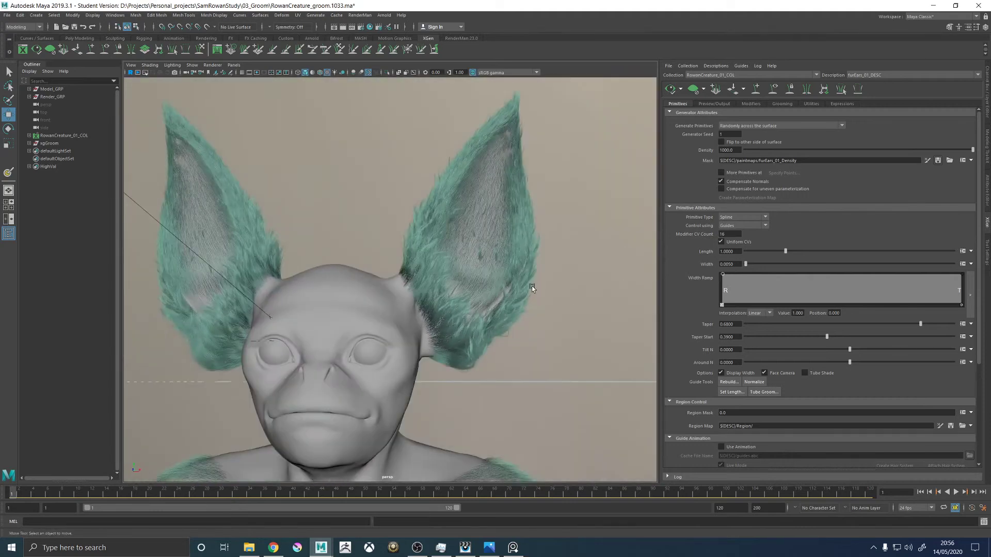
mouse_move(568, 277)
alt+mouse_down()
mouse_move(544, 283)
mouse_move(542, 294)
mouse_move(397, 268)
mouse_move(343, 349)
mouse_move(307, 314)
mouse_move(335, 307)
mouse_move(302, 316)
mouse_move(452, 280)
mouse_move(566, 278)
alt+mouse_up()
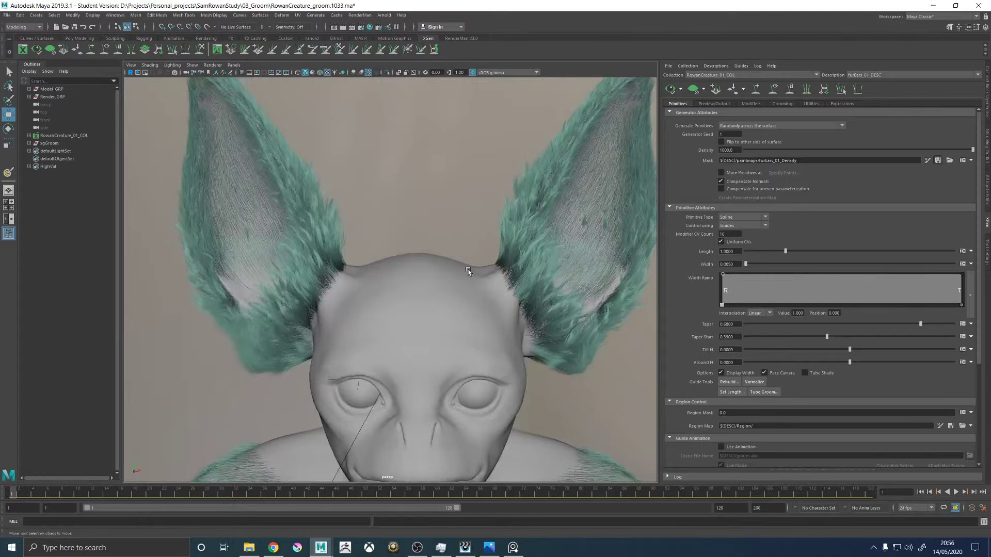
alt+drag(468, 270, 571, 266)
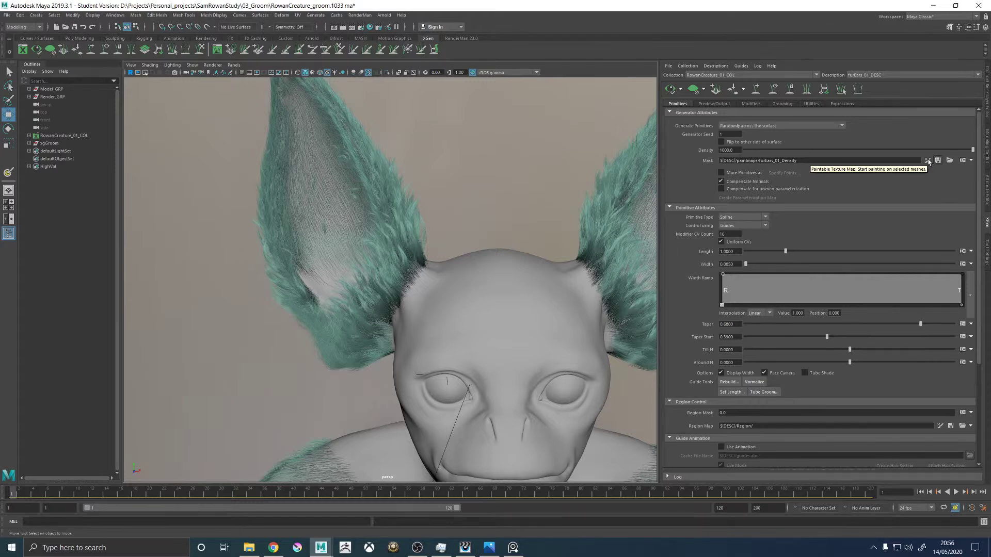
click(928, 161)
alt+middle_drag(361, 283, 446, 311)
alt+right_drag(445, 311, 507, 309)
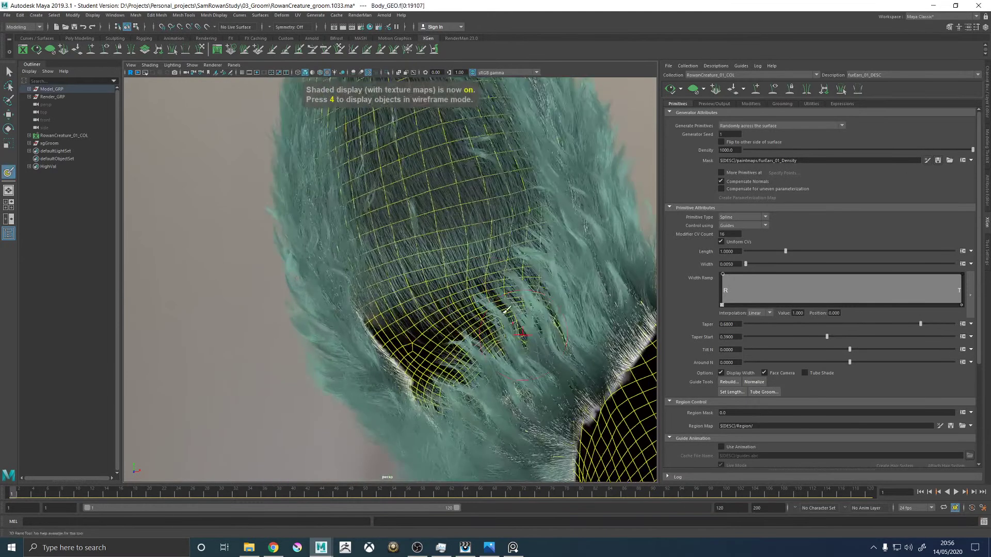
mouse_move(435, 308)
mouse_down()
mouse_move(445, 326)
mouse_move(416, 344)
mouse_move(397, 338)
mouse_move(413, 313)
mouse_move(453, 312)
mouse_up()
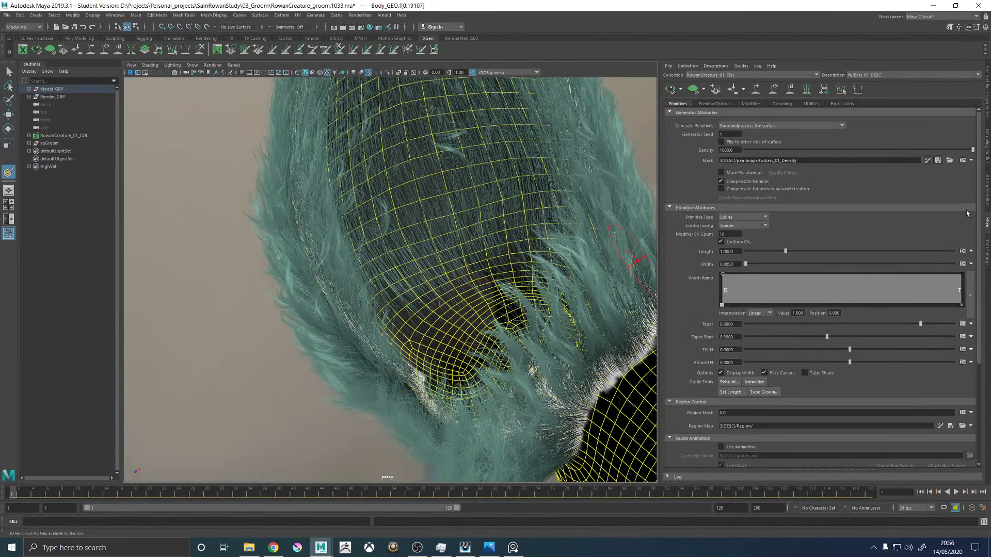
Set the paint color to black and paint out the density at the right ear's inner base with a smaller brush.
click(986, 253)
drag(777, 162, 767, 162)
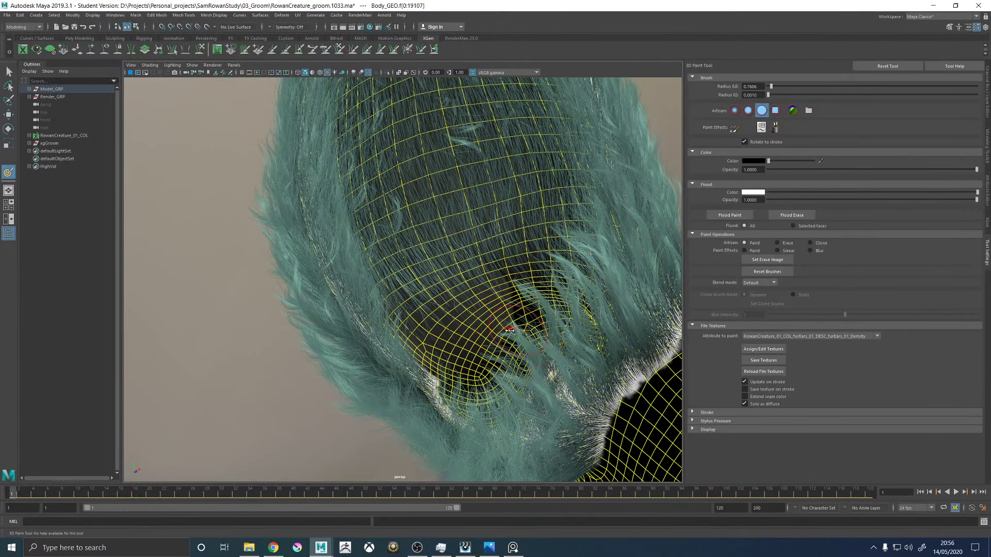
mouse_move(522, 324)
mouse_down()
mouse_move(474, 341)
mouse_move(520, 321)
mouse_move(530, 302)
mouse_move(487, 301)
mouse_up()
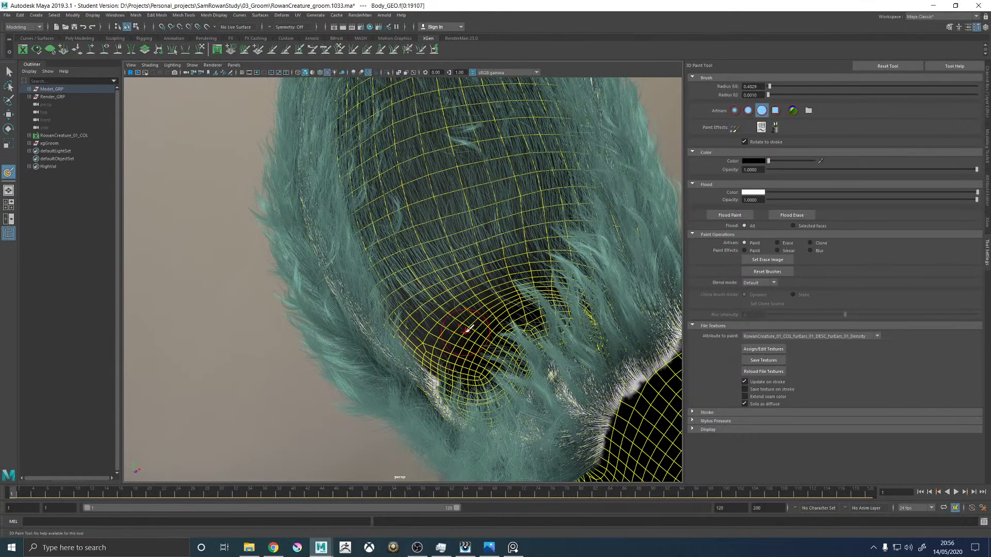
mouse_move(467, 328)
alt+mouse_down()
mouse_move(448, 324)
mouse_move(454, 317)
mouse_move(403, 327)
mouse_move(392, 350)
mouse_move(379, 343)
mouse_move(437, 320)
alt+mouse_up()
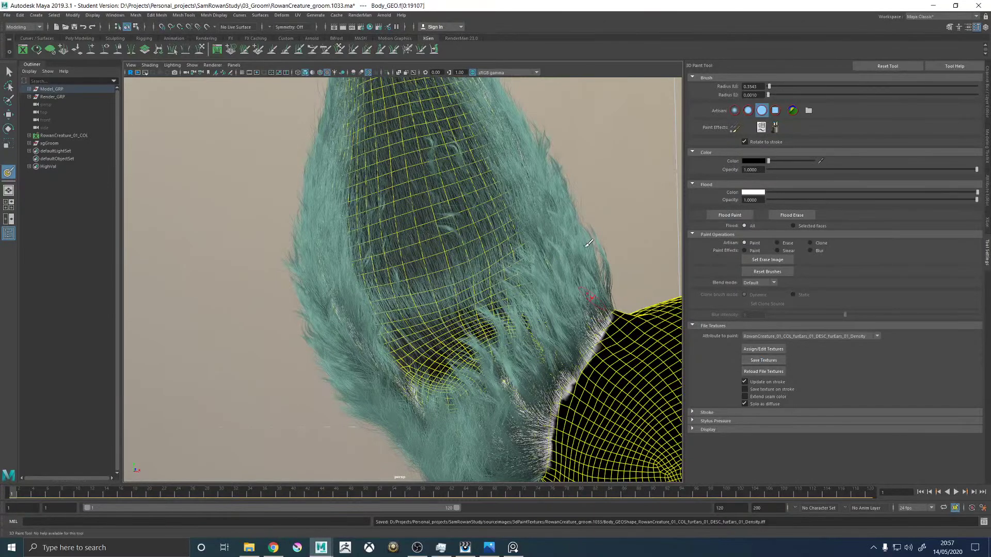
Update the fur preview with the saved mask and deselect the body mesh to check both ears.
scroll(440, 284, down, 6)
alt+drag(440, 283, 495, 249)
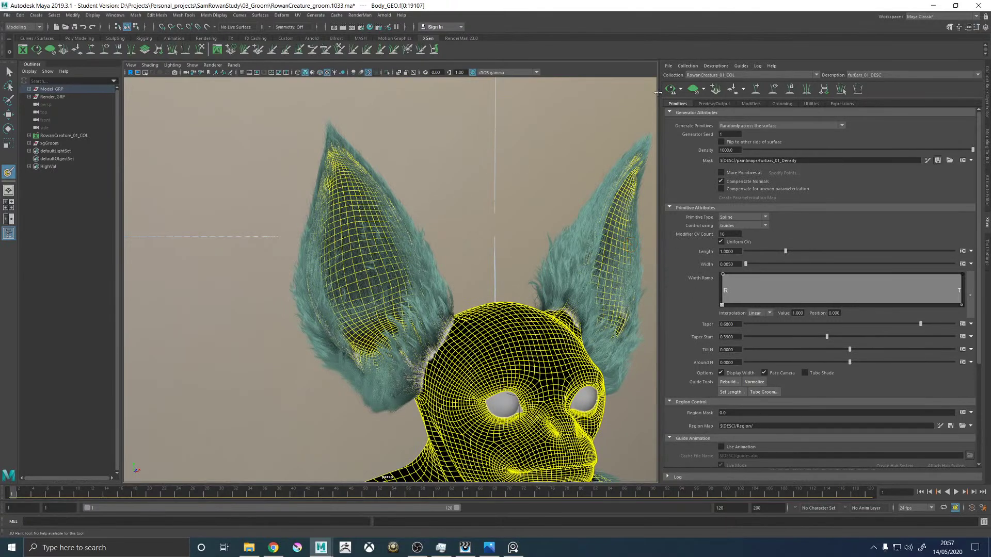
key(w)
click(513, 170)
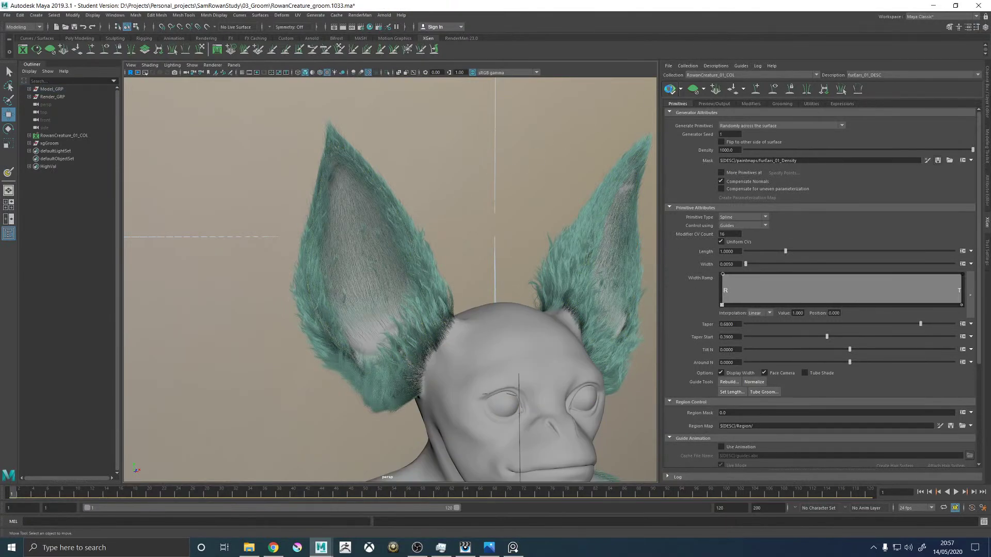
alt+drag(442, 126, 536, 216)
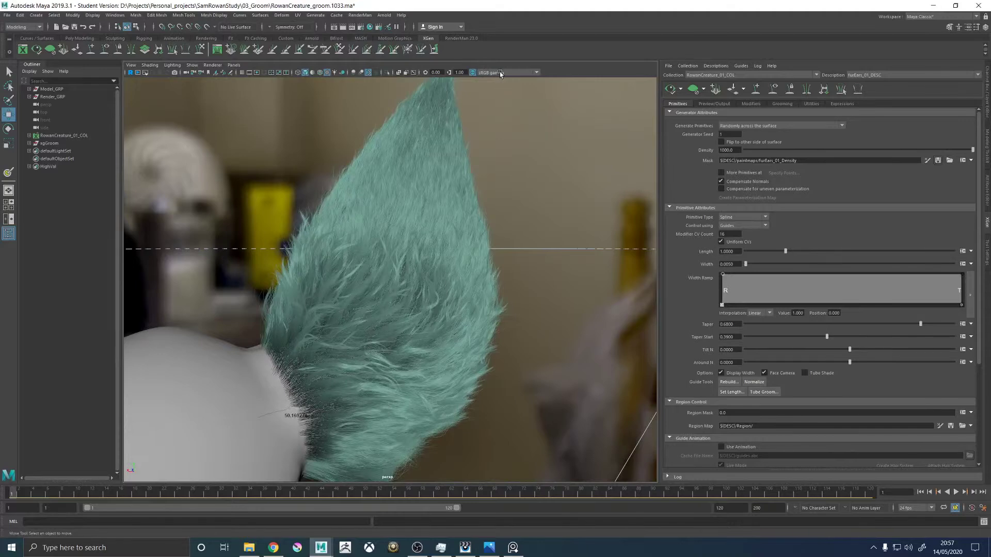
Set the viewport's view transform to ACES RRT v1.0.
click(500, 74)
click(497, 120)
alt+drag(496, 90, 364, 233)
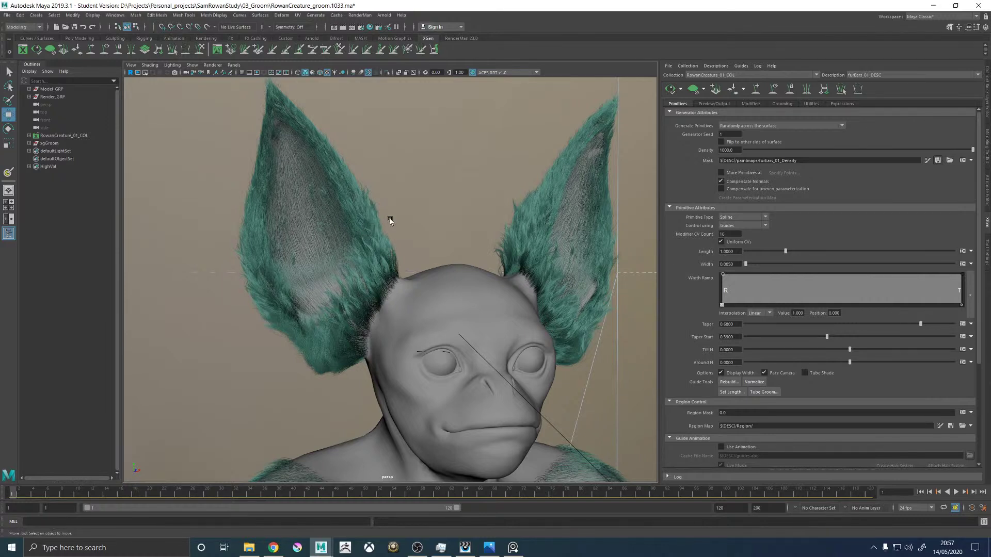
alt+drag(429, 175, 480, 186)
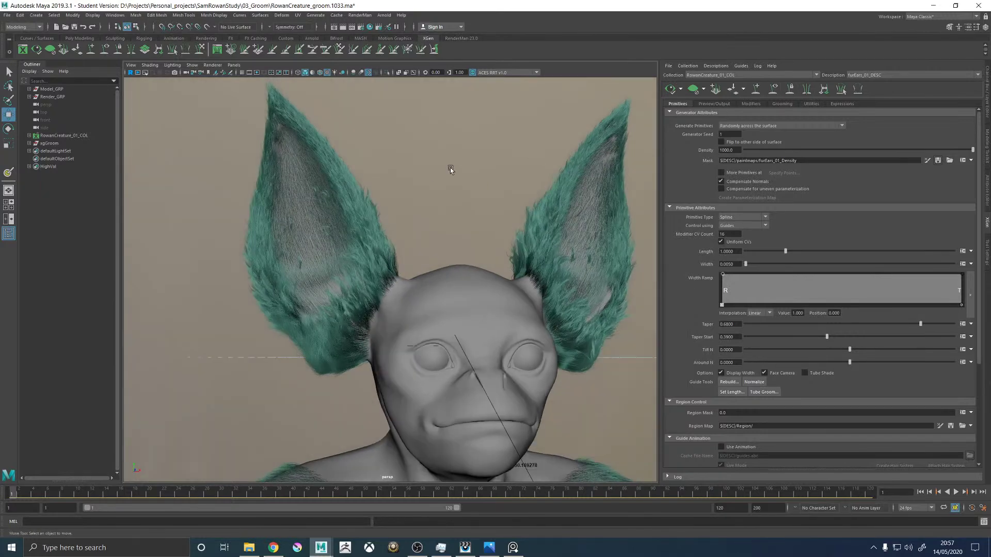
Save the groom scene again with the revised ear density mask, accepting the student version notice.
key(q)
key(ctrl+s)
click(478, 279)
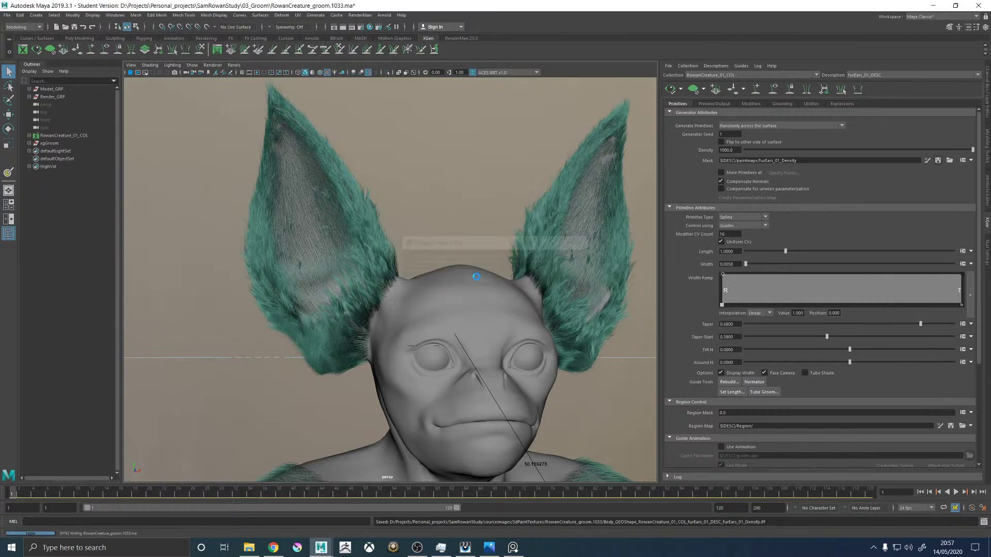
key(w)
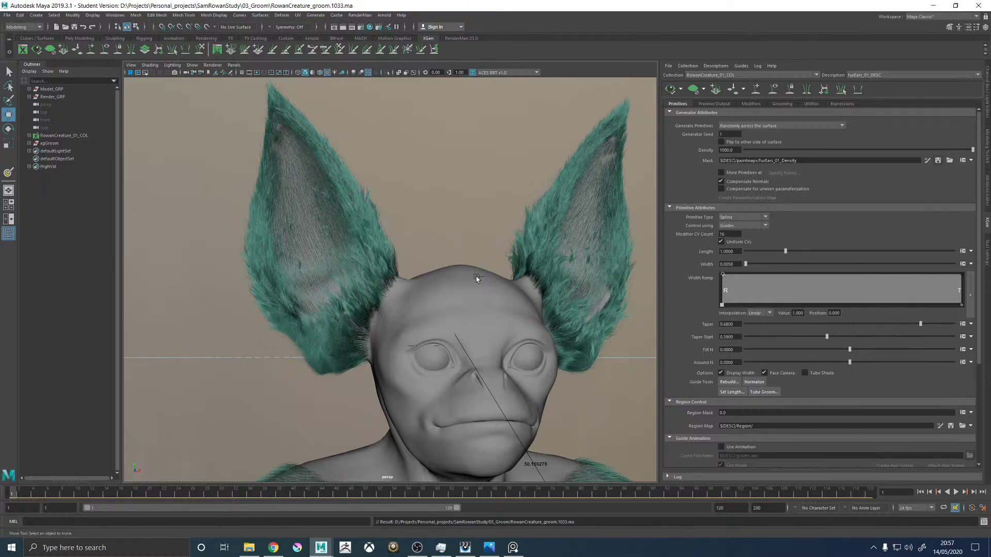
Inspect the fur at the ear bases up close, clear the fur preview and reopen the furEars_01 density mask for painting.
alt+right_drag(486, 212, 448, 248)
mouse_move(449, 248)
alt+mouse_down()
mouse_move(433, 317)
mouse_move(444, 264)
alt+mouse_up()
alt+right_drag(445, 263, 367, 251)
alt+drag(367, 250, 420, 261)
alt+right_drag(420, 261, 483, 153)
alt+drag(483, 153, 548, 259)
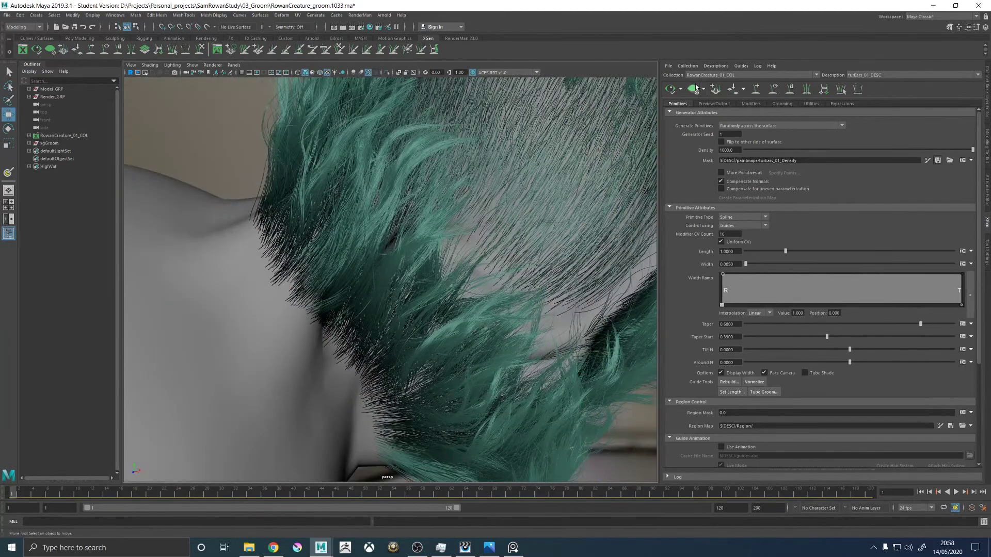
click(927, 161)
mouse_move(547, 203)
alt+mouse_down()
mouse_move(440, 200)
mouse_move(268, 160)
mouse_move(502, 179)
alt+mouse_up()
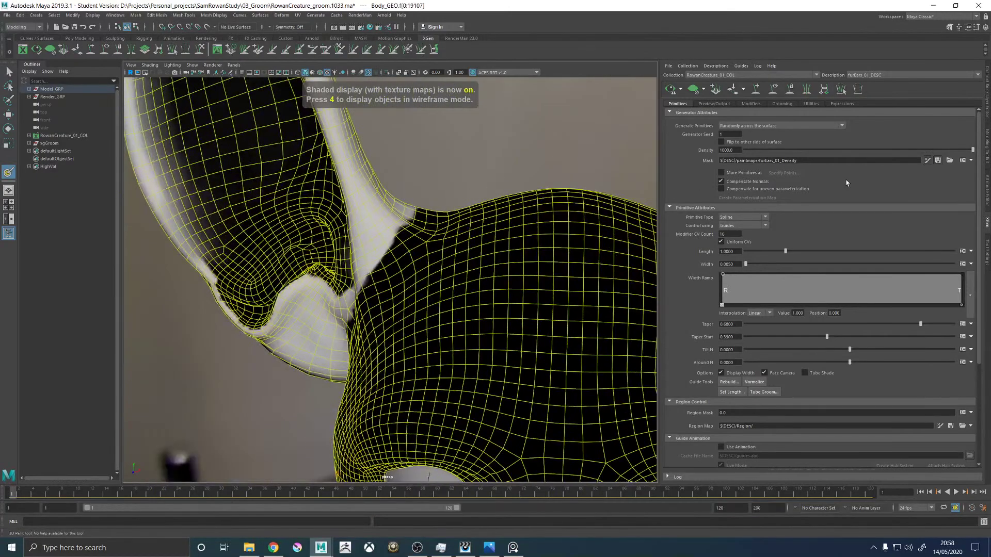
Set the paint color to white and fill the density mask's gap along the left ear's lower outer rim, blending the strokes.
click(987, 247)
alt+drag(628, 140, 503, 131)
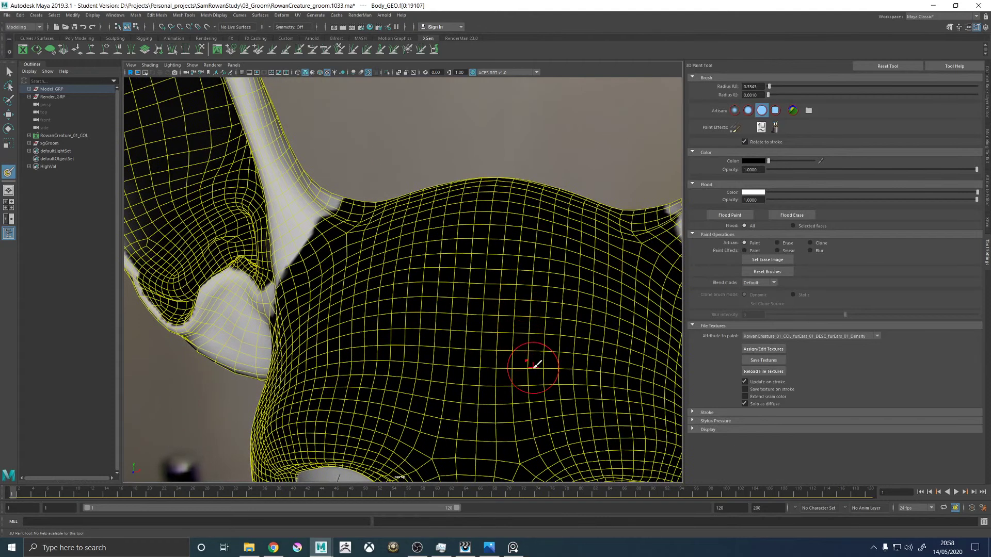
mouse_move(389, 296)
alt+mouse_down()
mouse_move(376, 252)
mouse_move(261, 341)
mouse_move(519, 284)
mouse_move(436, 243)
mouse_move(433, 258)
mouse_move(445, 243)
alt+mouse_up()
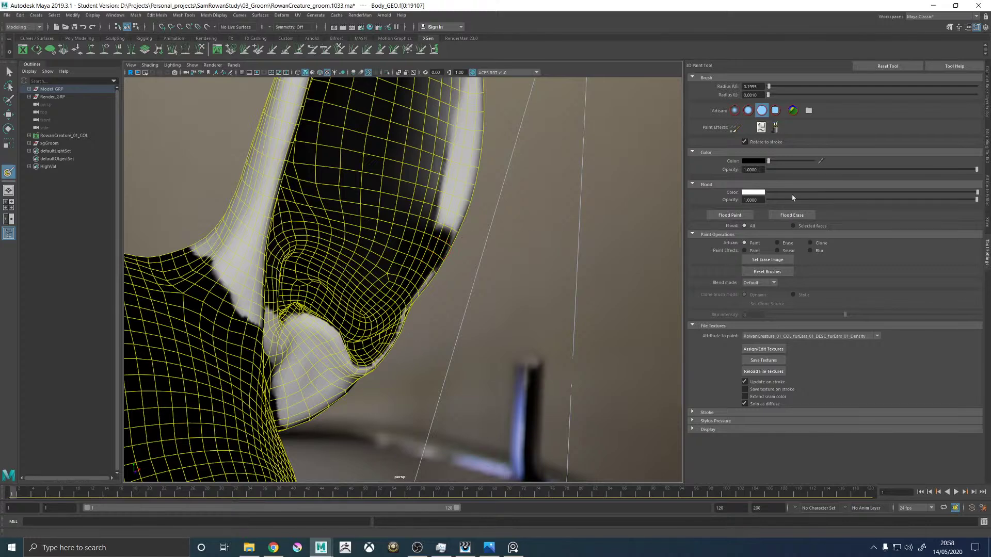
drag(768, 161, 816, 162)
drag(451, 224, 426, 274)
mouse_move(425, 264)
alt+mouse_down()
mouse_move(442, 253)
mouse_move(564, 287)
mouse_move(491, 281)
alt+mouse_up()
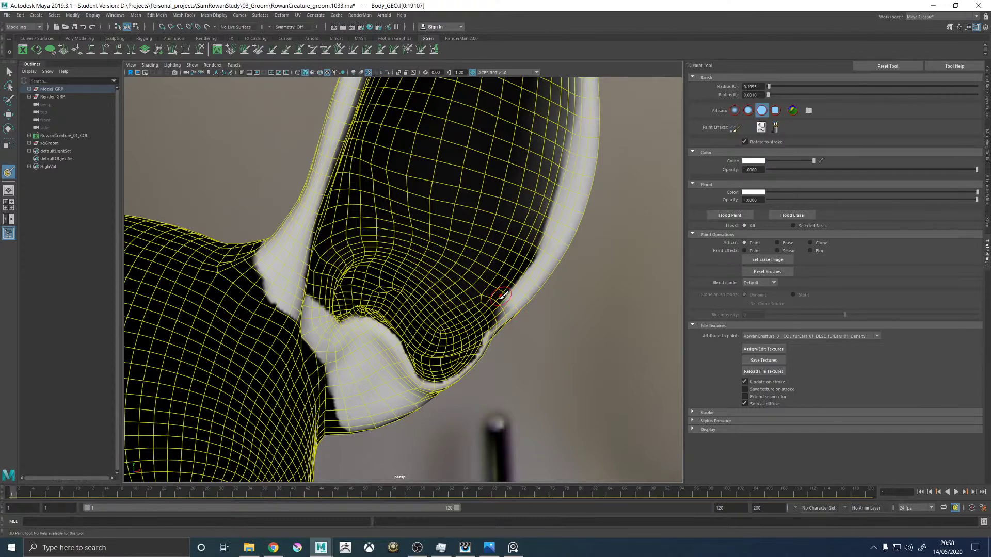
key(shift)
mouse_move(496, 287)
shift+mouse_down()
mouse_move(519, 265)
mouse_move(497, 289)
shift+mouse_up()
shift+drag(548, 210, 518, 249)
Check the painted rims on both ears, enable Extend seam color and save the density texture.
alt+right_drag(479, 237, 404, 214)
alt+middle_drag(341, 232, 604, 252)
alt+middle_drag(319, 263, 429, 253)
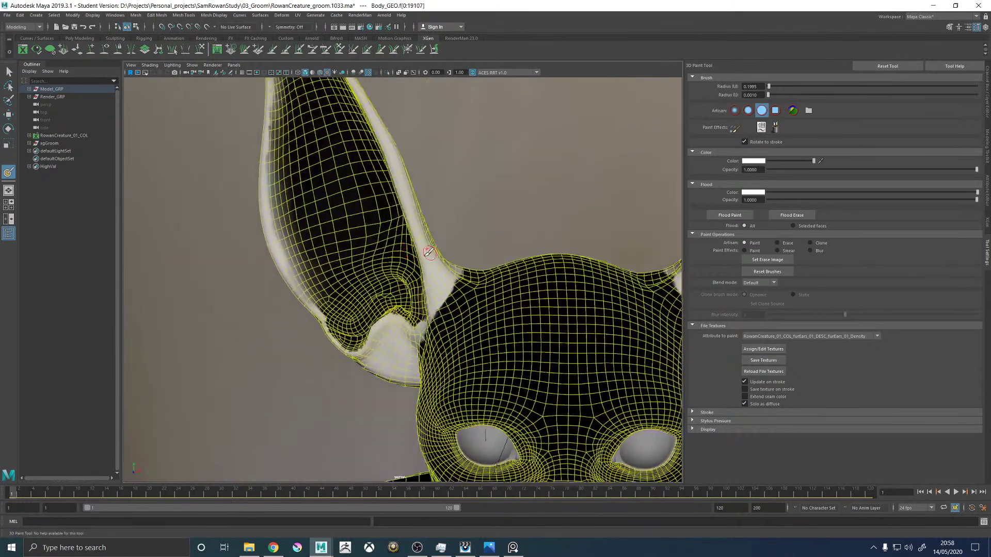
alt+drag(428, 252, 355, 274)
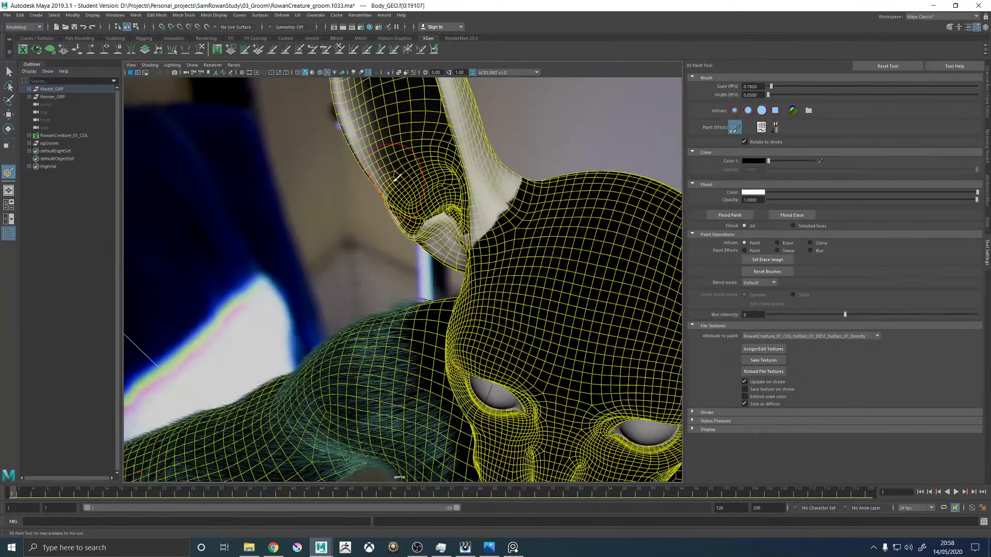
alt+drag(387, 204, 445, 168)
alt+right_drag(444, 168, 384, 171)
alt+middle_drag(531, 215, 505, 282)
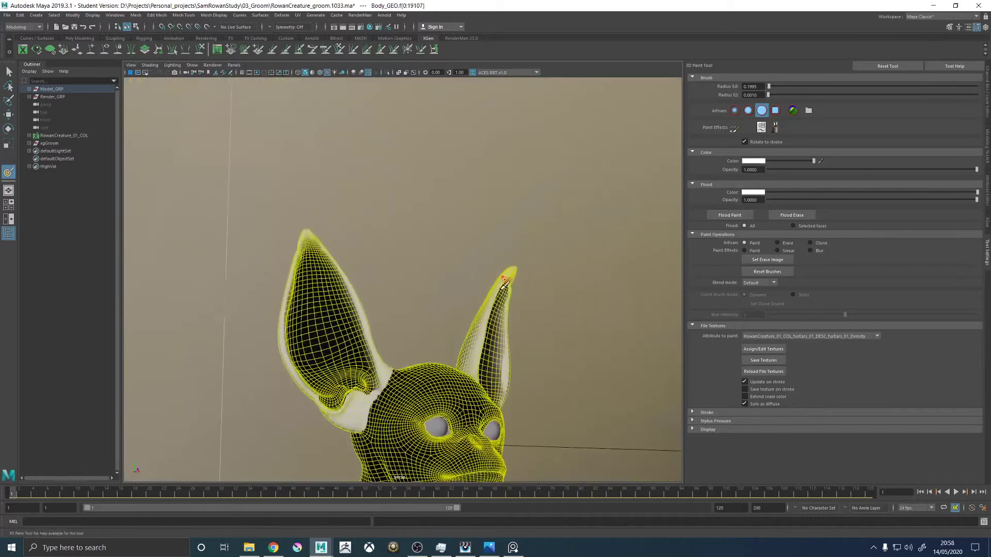
alt+drag(544, 268, 535, 291)
click(747, 397)
click(760, 361)
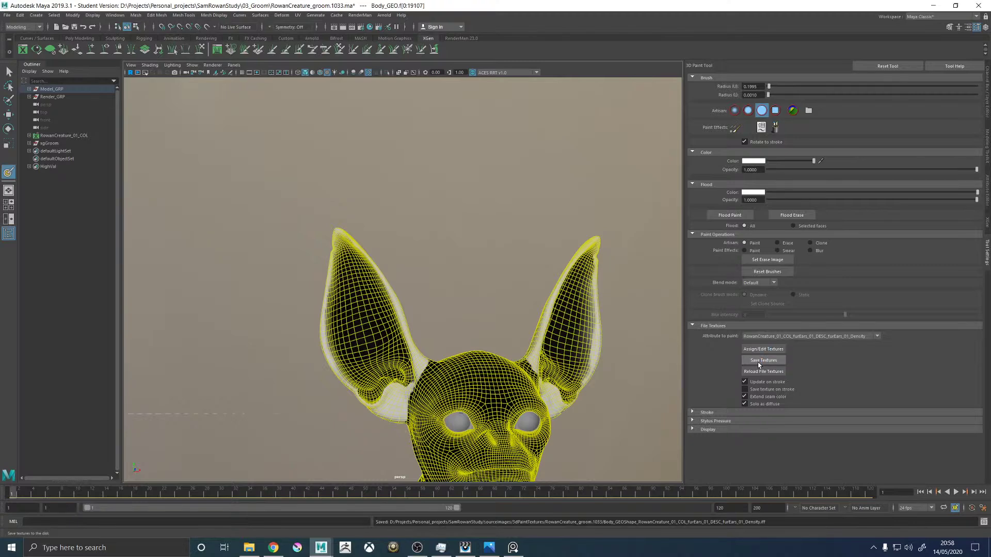
Return to the furEars_01 description, deselect the body mesh and update the fur preview.
click(986, 222)
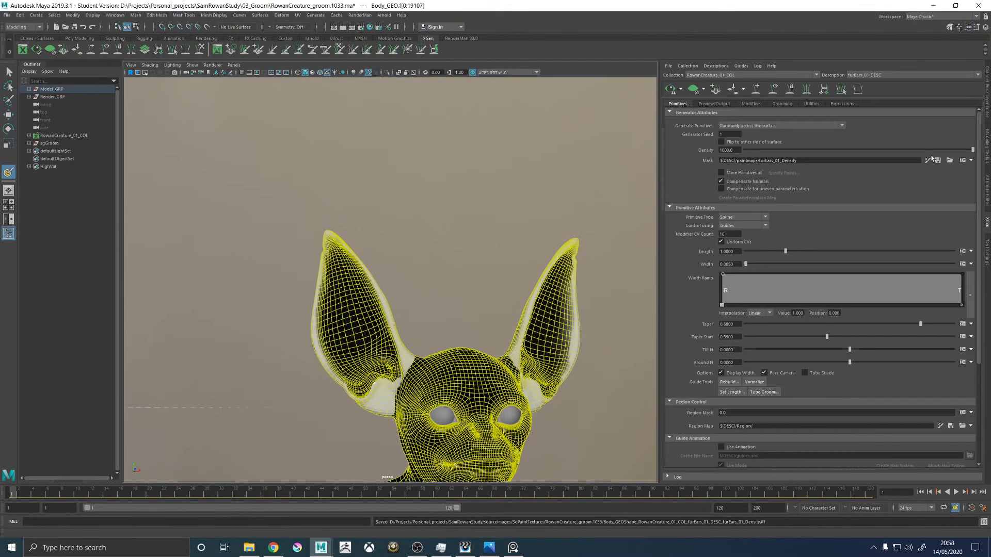
alt+middle_drag(431, 248, 365, 208)
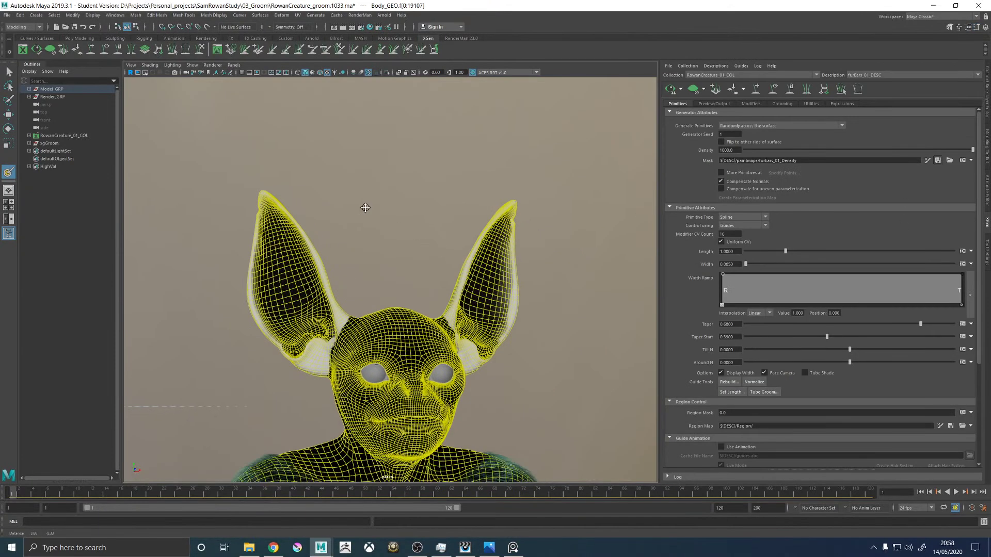
key(w)
click(389, 204)
click(670, 90)
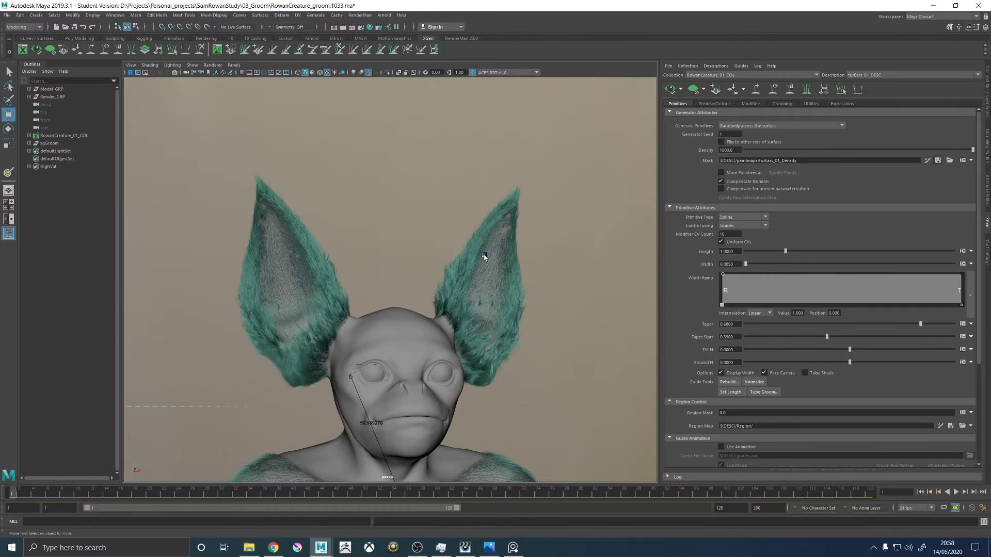
Examine the fur at the right ear's base up close and compare it with the blue creature reference painting.
alt+drag(488, 265, 399, 294)
alt+middle_drag(212, 305, 311, 292)
alt+right_drag(311, 292, 358, 296)
alt+drag(358, 296, 562, 290)
right_drag(990, 187, 534, 187)
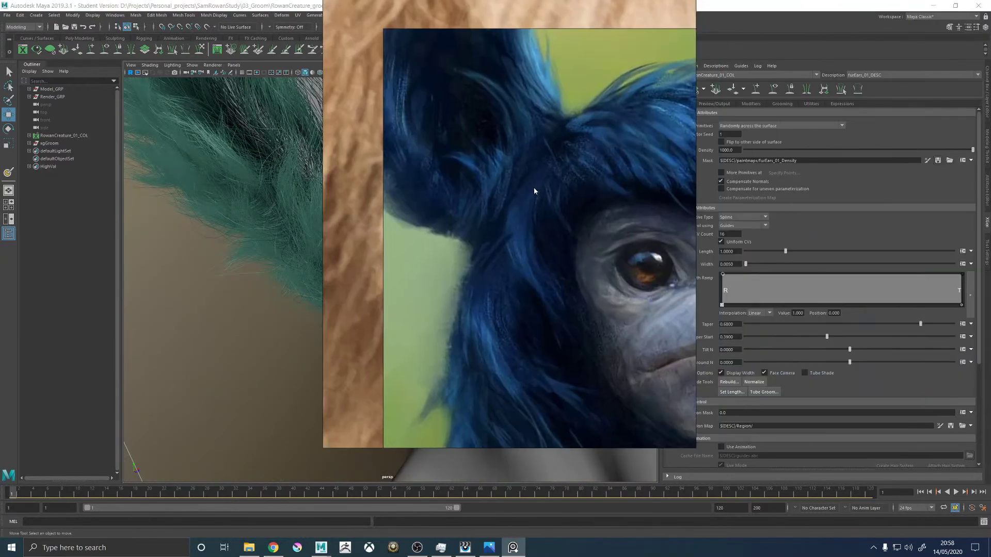
mouse_move(233, 252)
alt+mouse_down()
mouse_move(202, 240)
mouse_move(227, 244)
alt+mouse_up()
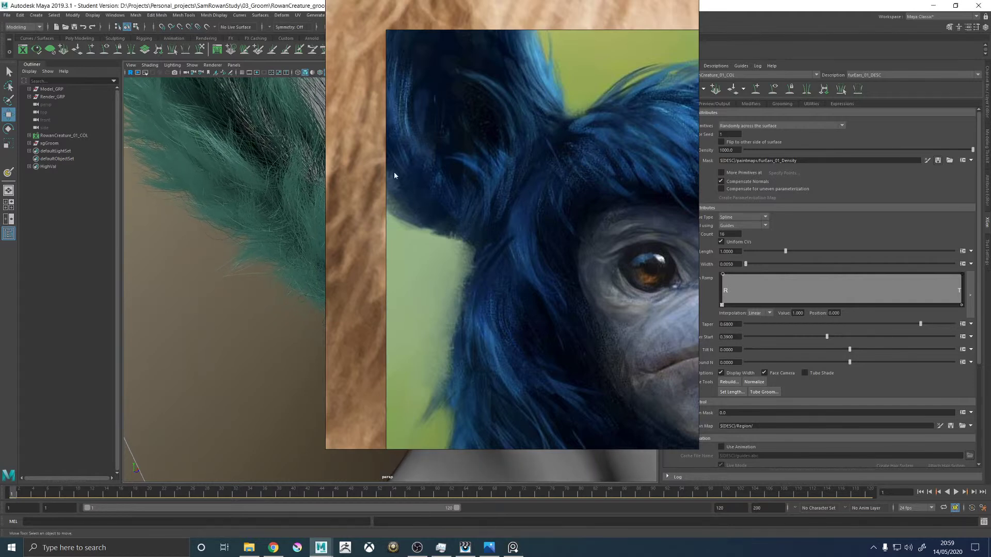
right_drag(468, 125, 990, 74)
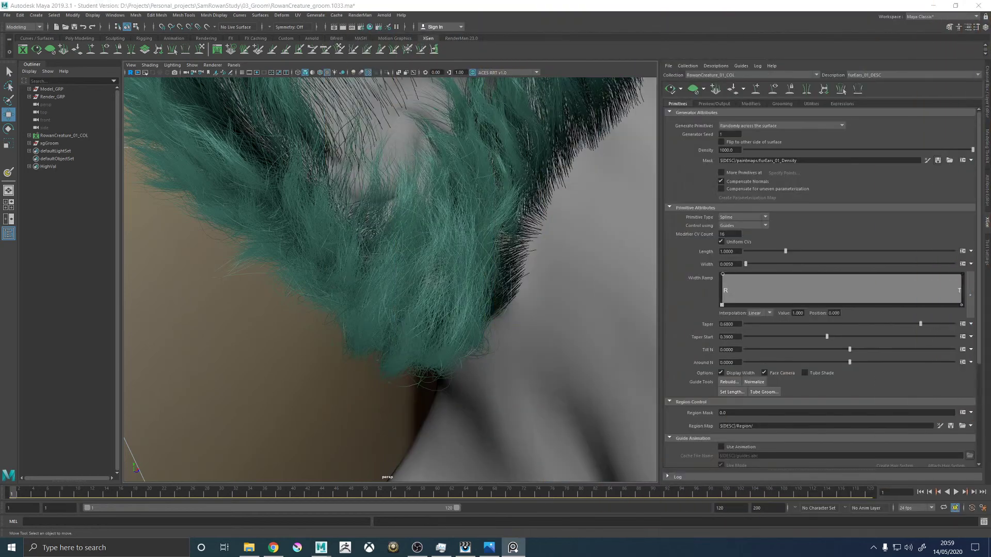
mouse_move(433, 254)
alt+mouse_down()
mouse_move(460, 244)
mouse_move(504, 249)
mouse_move(446, 256)
alt+mouse_up()
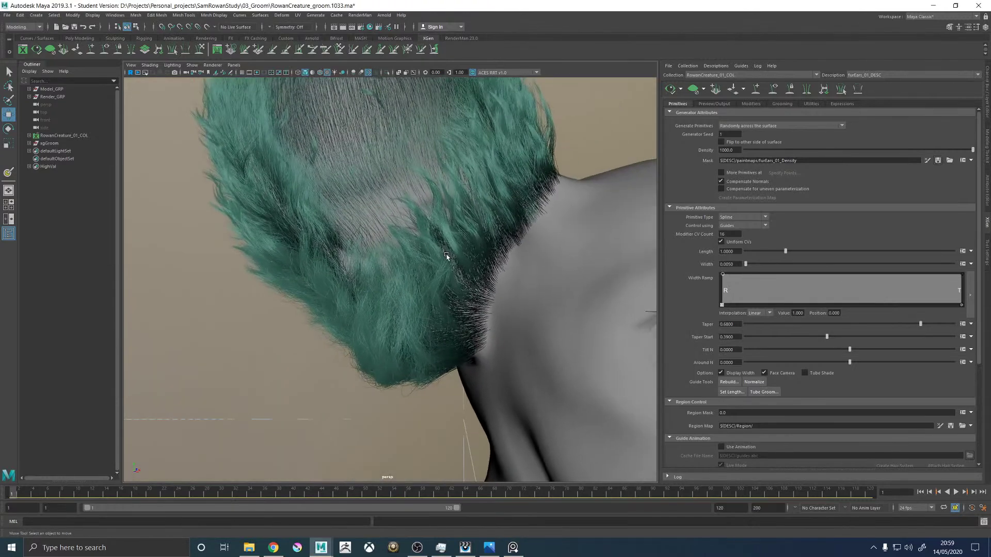
Inspect how the fur meets the head at the right ear's base and compare both ears from the front.
alt+right_drag(471, 228, 329, 244)
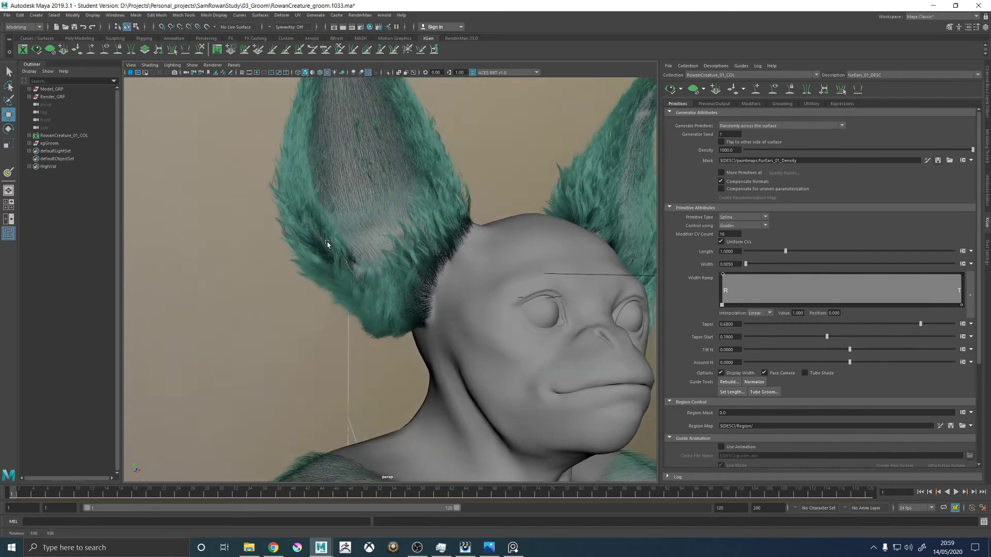
alt+drag(329, 244, 323, 241)
alt+middle_drag(323, 242, 416, 303)
alt+right_drag(416, 303, 565, 312)
alt+drag(565, 312, 420, 323)
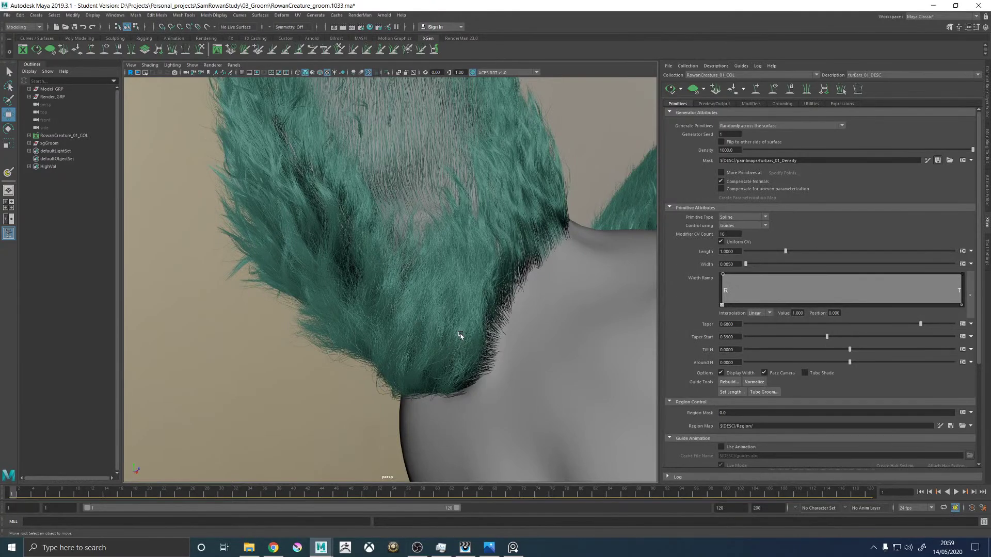
alt+drag(444, 252, 545, 318)
alt+middle_drag(546, 318, 432, 313)
alt+drag(486, 308, 473, 310)
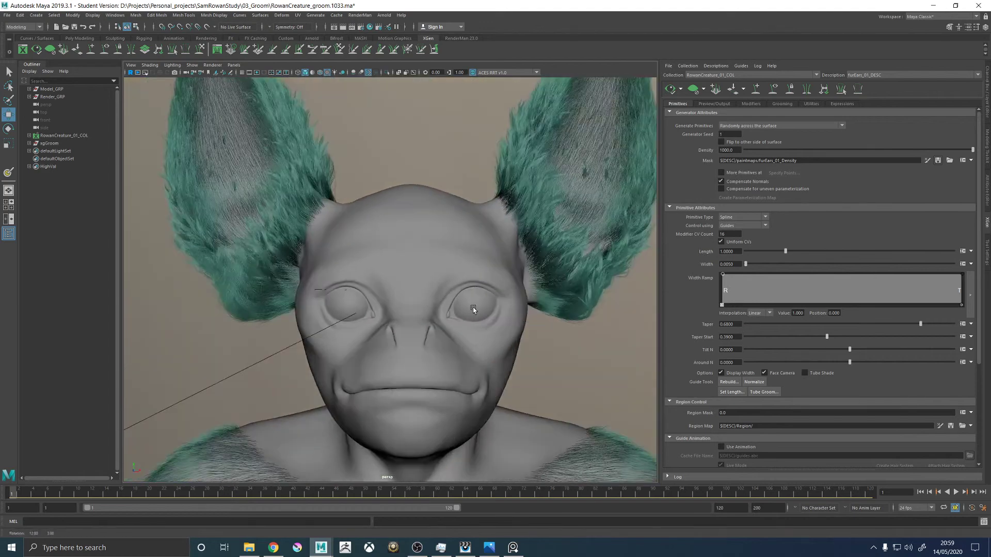
Select the Noise3 modifier of the ear fur and open its furEars_01_Fuzz_MASK map for painting.
click(782, 104)
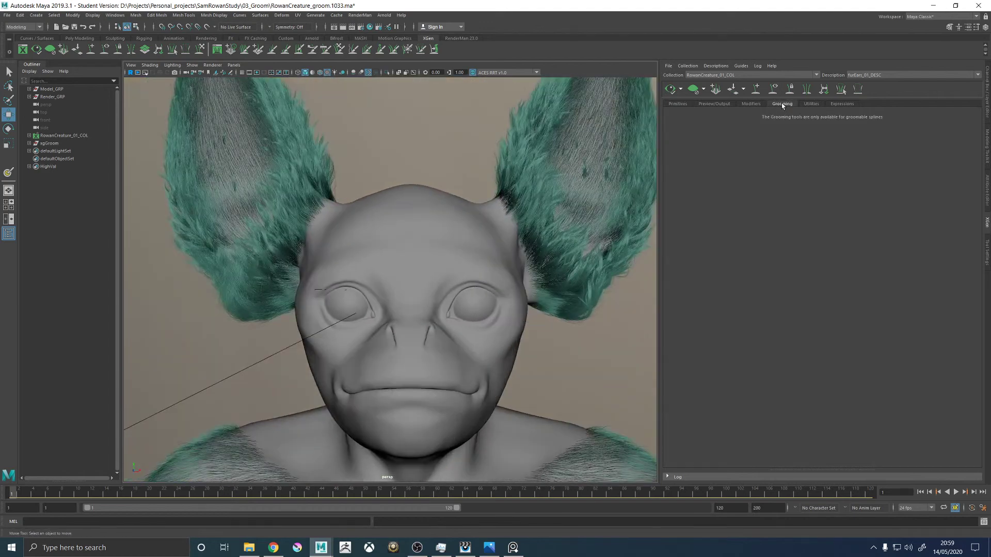
click(751, 104)
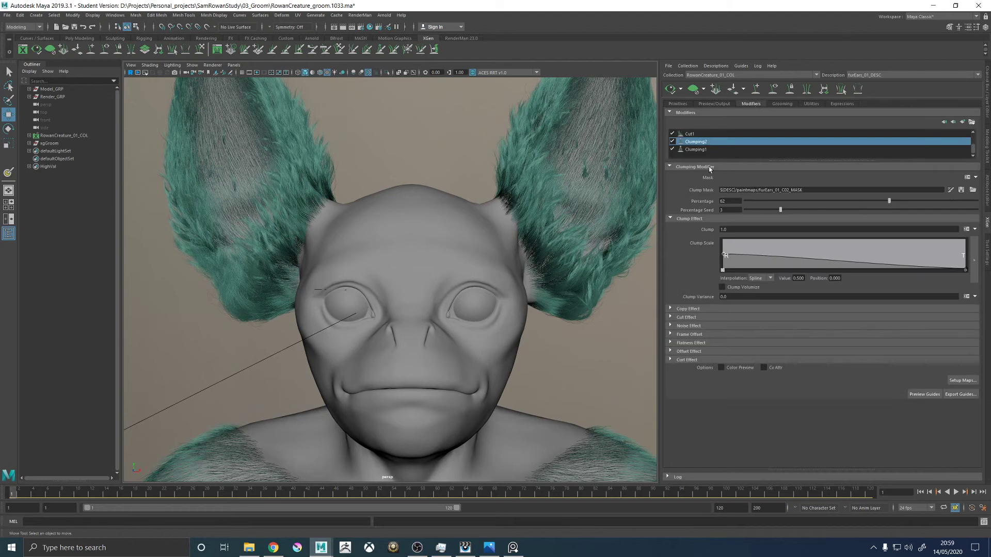
scroll(693, 147, up, 1)
click(699, 134)
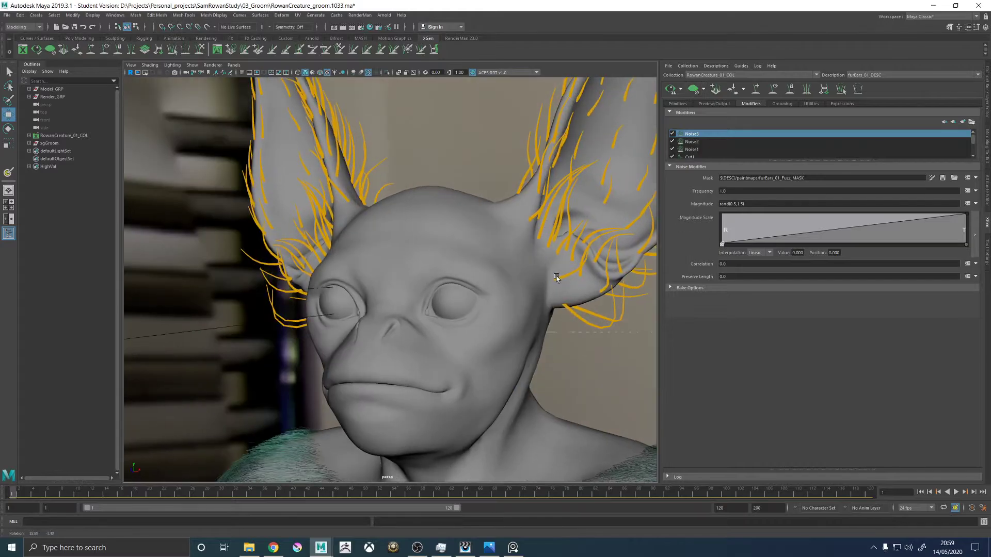
click(931, 179)
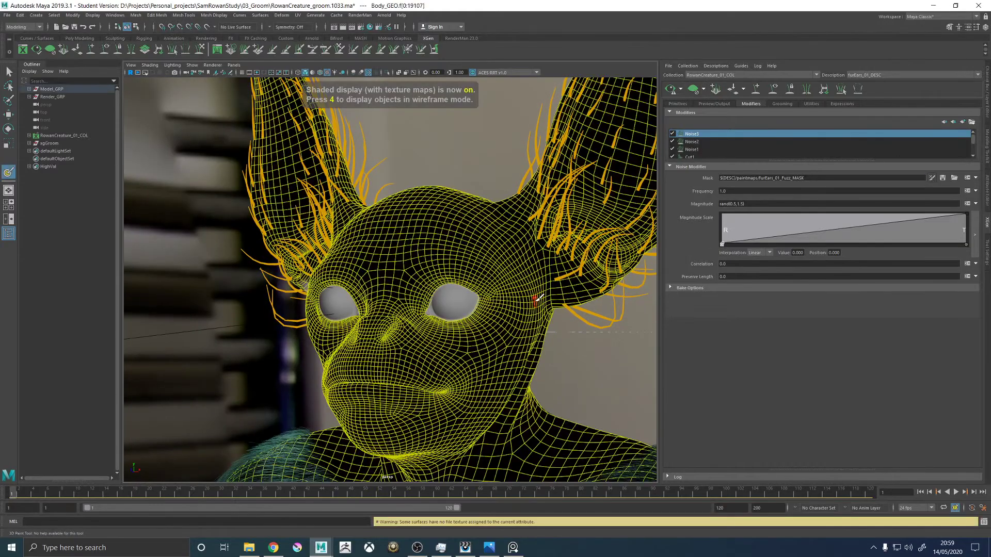
Paint the fuzz mask white across the base of the right ear, from its lower front edge around to the back.
alt+drag(338, 266, 438, 268)
alt+right_drag(314, 291, 361, 303)
alt+drag(315, 274, 354, 289)
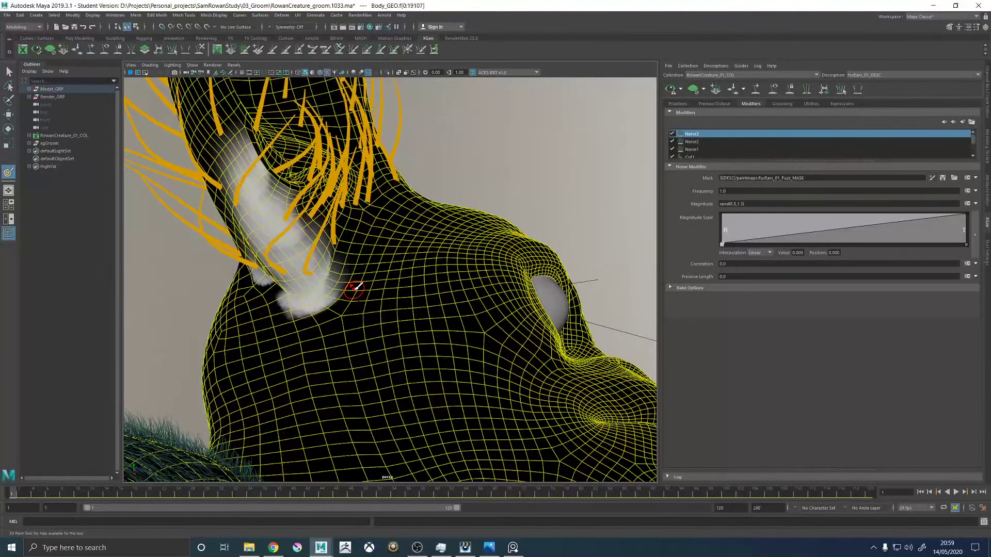
mouse_move(276, 259)
alt+mouse_down()
mouse_move(328, 244)
mouse_move(343, 290)
mouse_move(289, 278)
mouse_move(321, 245)
mouse_move(356, 353)
mouse_move(438, 330)
mouse_move(390, 328)
alt+mouse_up()
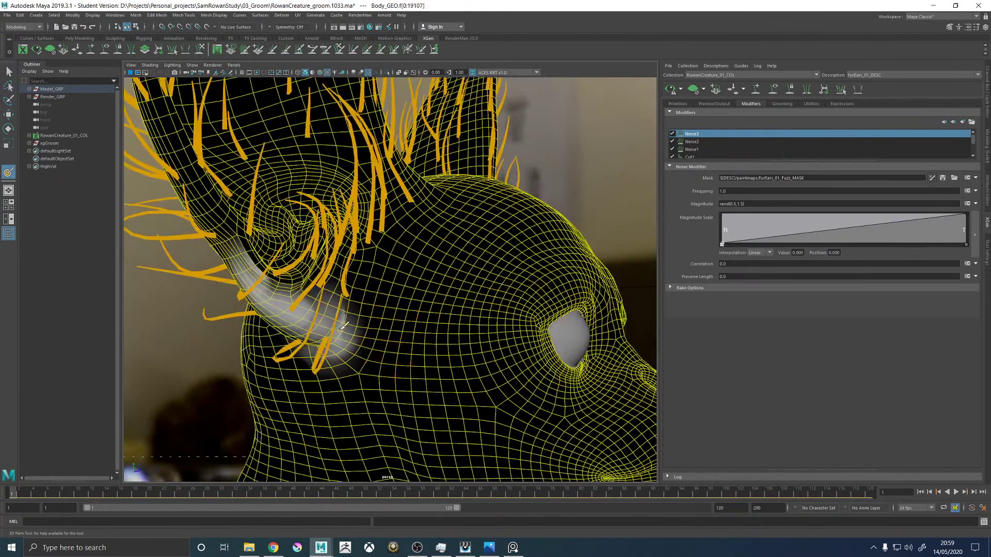
alt+drag(370, 307, 378, 287)
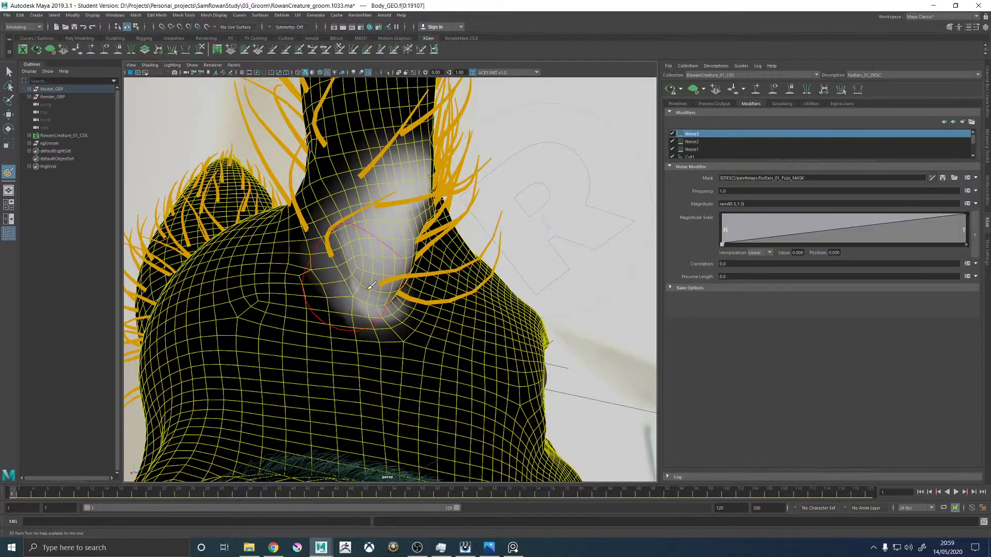
alt+drag(526, 279, 361, 273)
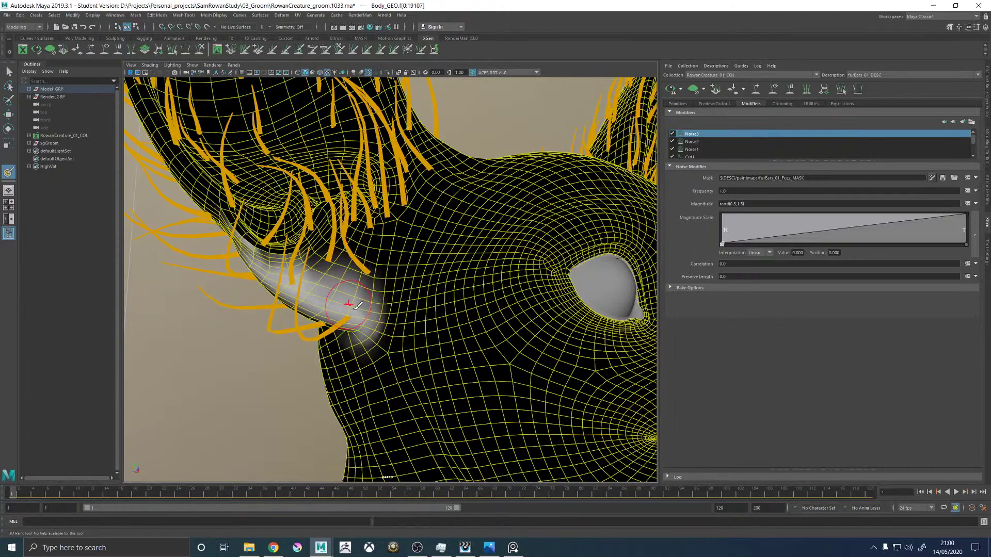
Refine the right ear's fuzz patch with soft-edged strokes following the lower rim beneath the ear opening.
alt+drag(479, 293, 521, 281)
alt+right_drag(522, 281, 444, 284)
alt+drag(444, 284, 496, 278)
alt+right_drag(361, 273, 444, 268)
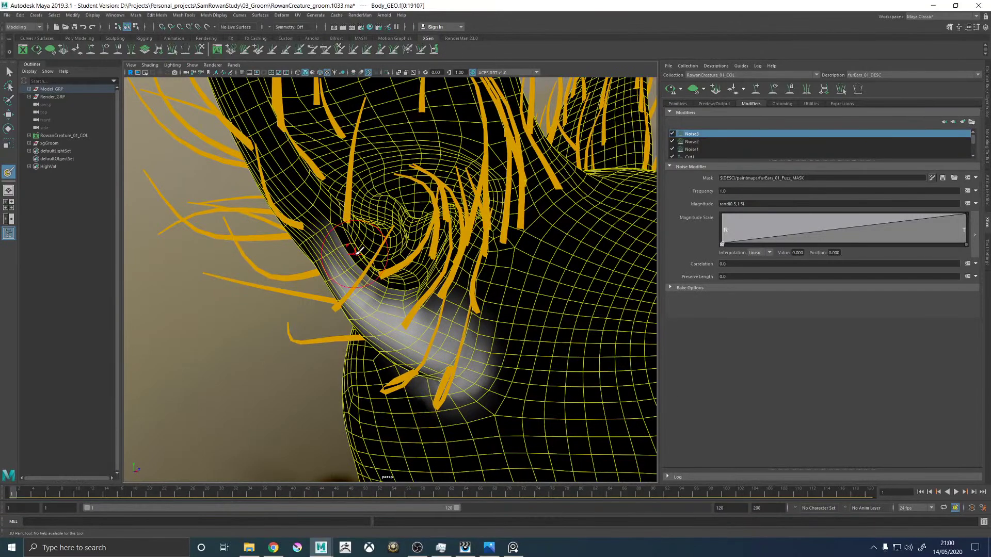
alt+drag(479, 317, 468, 210)
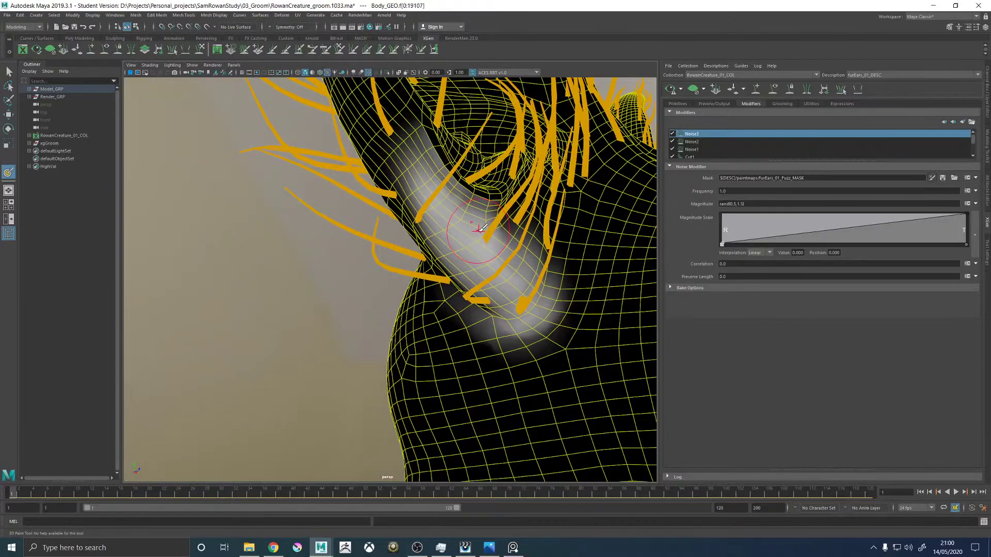
alt+middle_drag(468, 211, 423, 253)
Paint a matching white fuzz patch at the base of the left ear, covering its front and back.
alt+right_drag(423, 253, 387, 258)
alt+drag(387, 258, 516, 278)
alt+right_drag(413, 258, 335, 246)
alt+middle_drag(335, 246, 558, 255)
alt+drag(427, 261, 557, 261)
alt+middle_drag(459, 305, 469, 288)
alt+right_drag(448, 290, 510, 304)
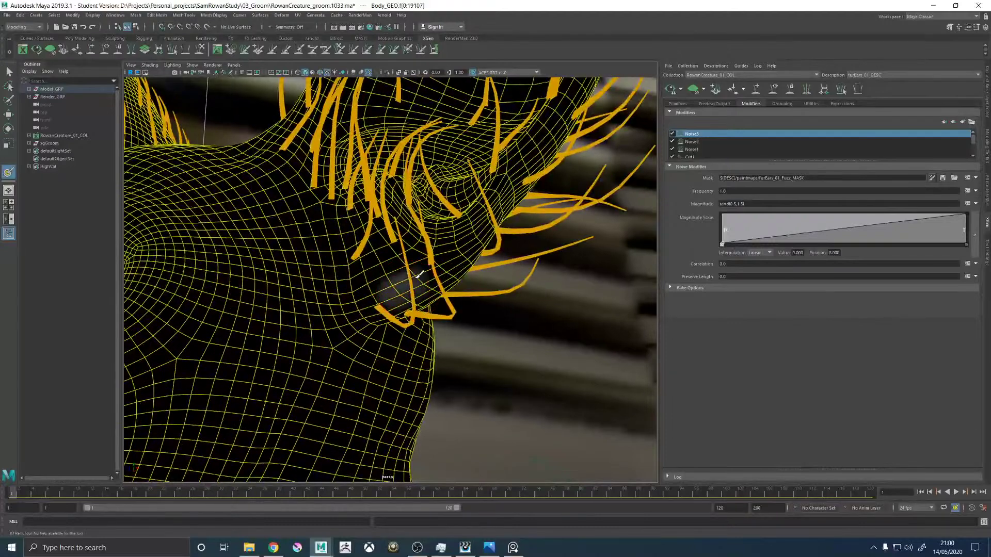
mouse_move(398, 284)
alt+mouse_down()
mouse_move(343, 273)
mouse_move(317, 253)
alt+mouse_up()
alt+drag(428, 278, 361, 335)
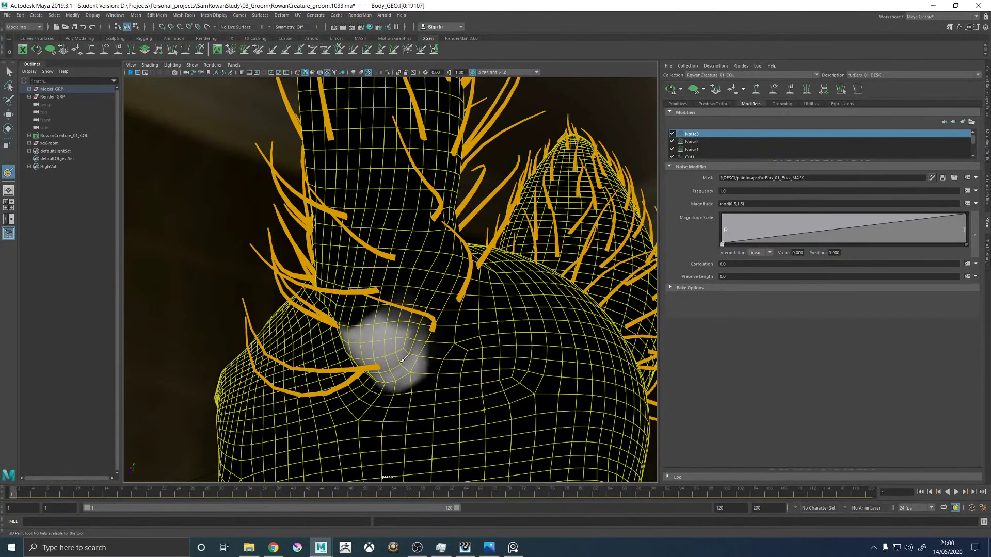
alt+drag(387, 384, 373, 361)
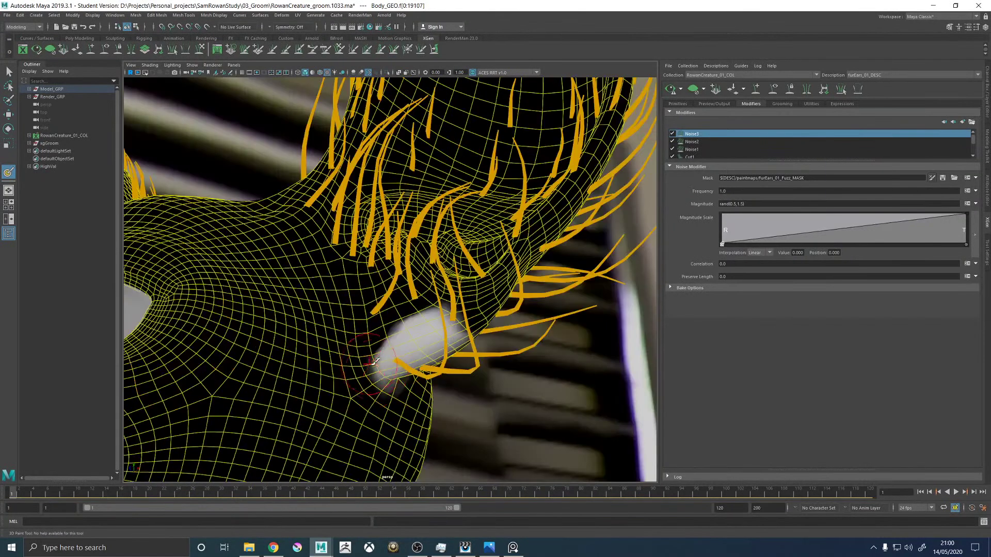
Compare the fuzz patches on both ears and extend the left one along the ear's lower rim.
alt+right_drag(467, 304, 306, 251)
alt+drag(306, 250, 403, 258)
alt+middle_drag(335, 275, 464, 274)
alt+right_drag(463, 274, 500, 299)
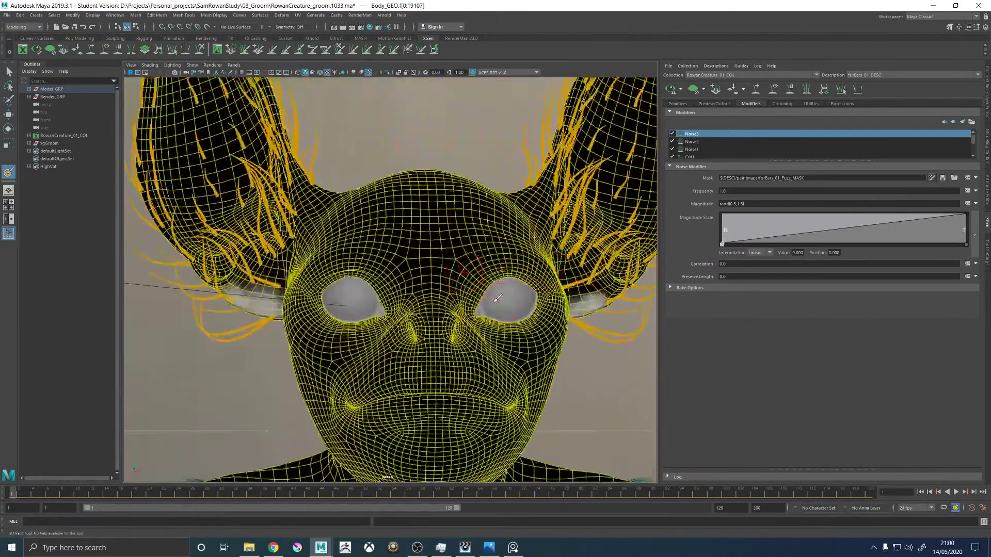
alt+middle_drag(570, 287, 376, 277)
alt+right_drag(376, 277, 454, 304)
drag(375, 325, 443, 313)
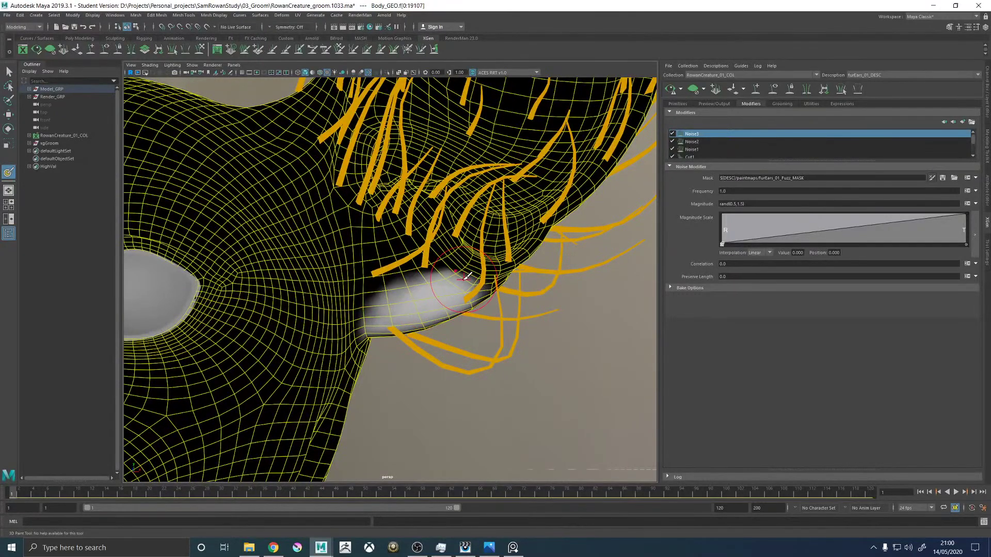
alt+drag(505, 315, 417, 306)
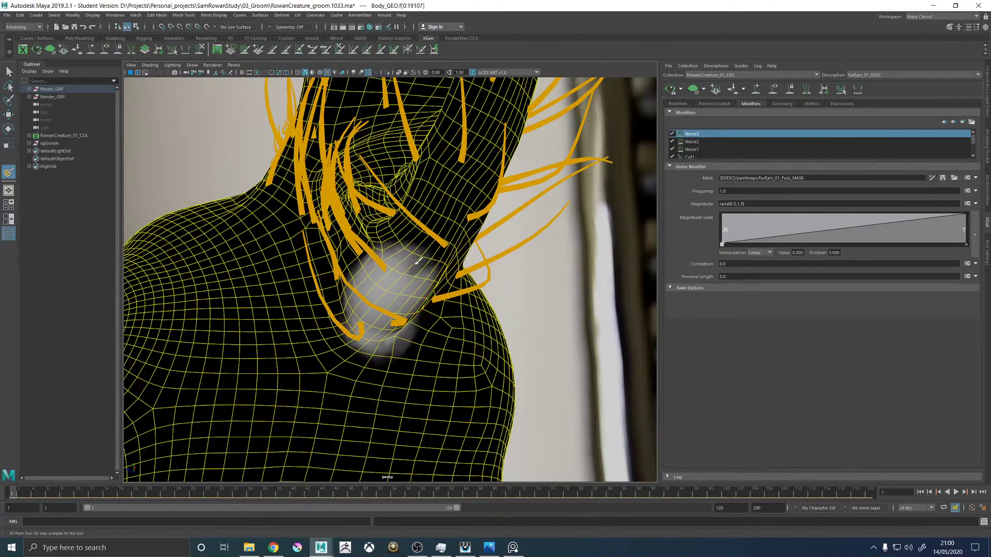
alt+drag(411, 243, 425, 259)
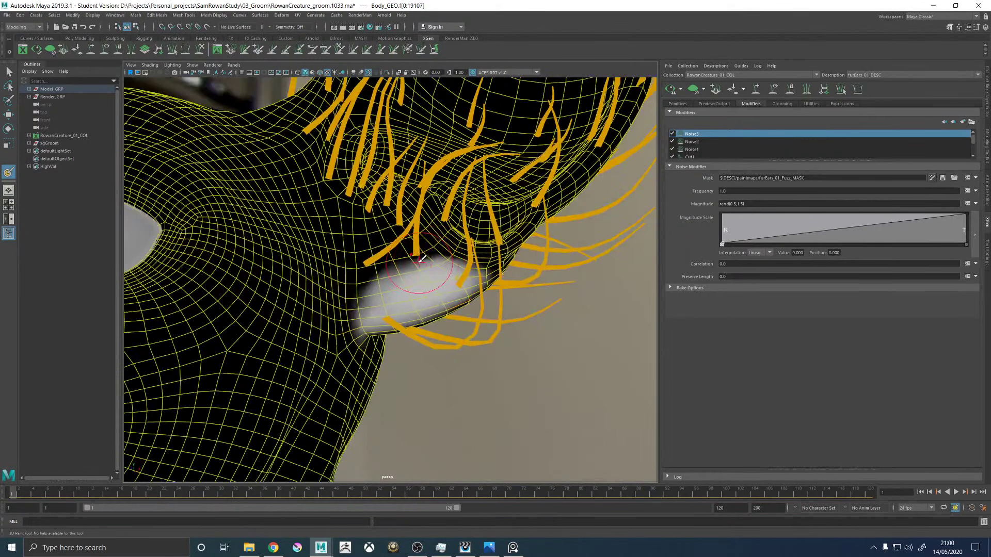
alt+drag(364, 266, 479, 250)
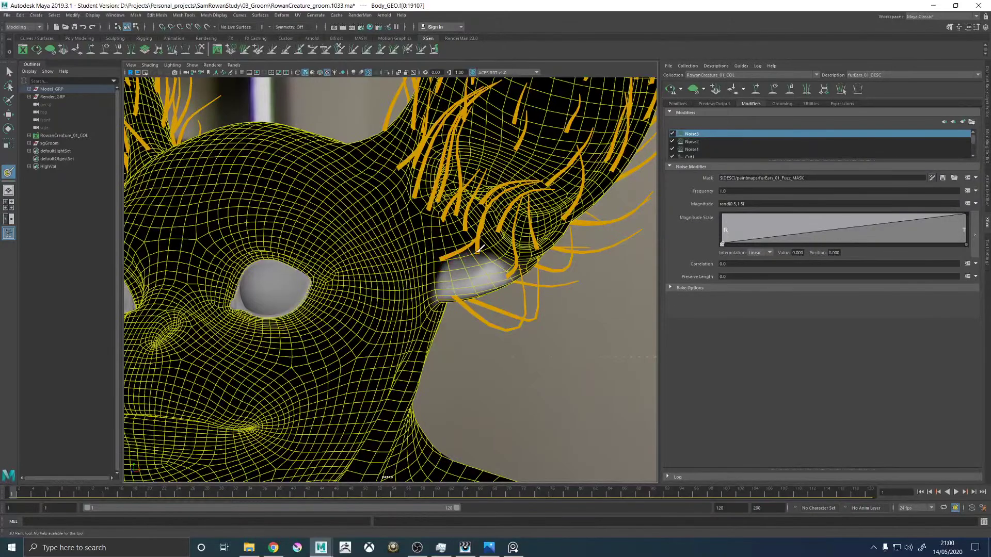
Save the painted fuzz mask texture, bake it to disk for the Noise3 modifier, and exit the paint tool.
alt+drag(442, 304, 472, 304)
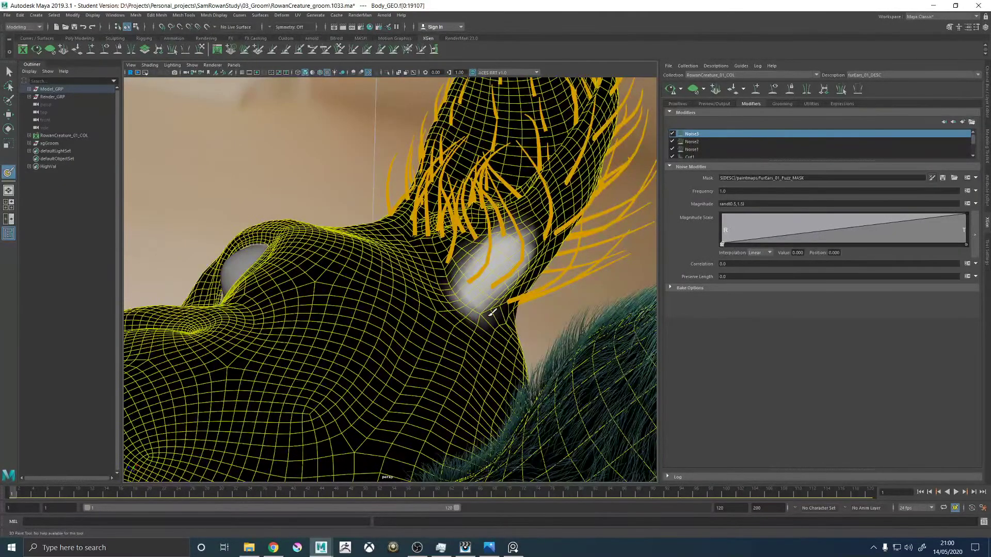
key(f)
alt+drag(311, 253, 308, 286)
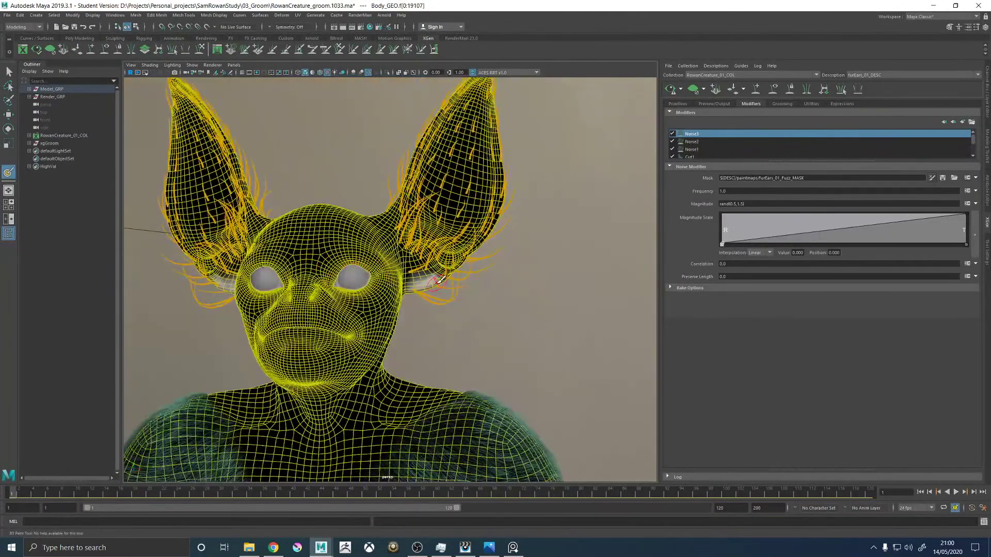
click(987, 245)
click(763, 361)
click(987, 226)
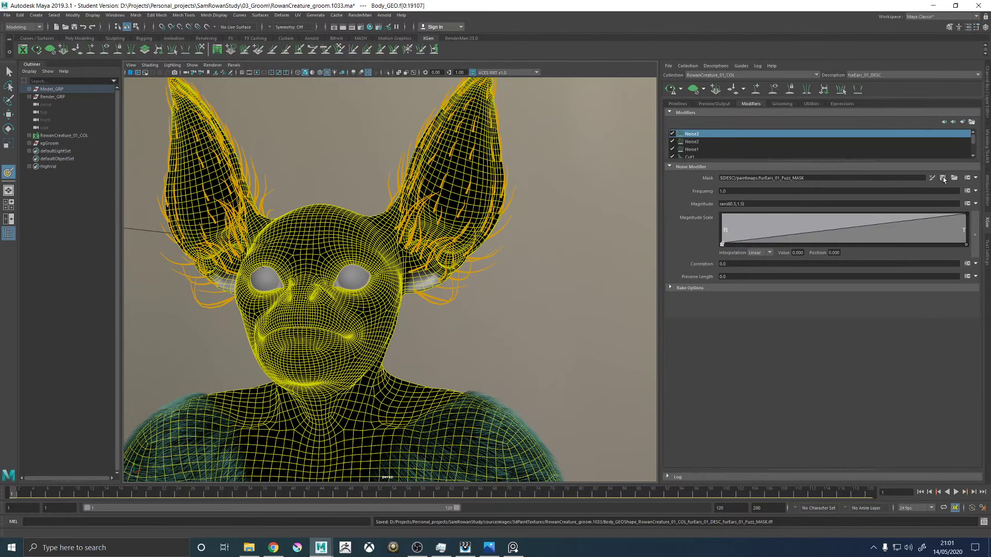
key(w)
click(614, 178)
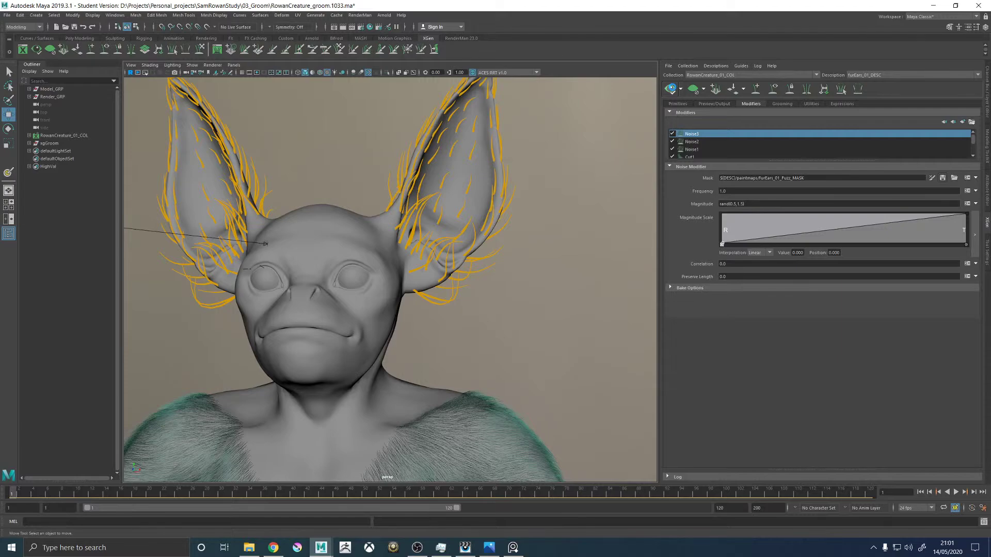
Examine the regenerated fur on both ears from several angles, including a close-up of the inner ear clumps.
alt+middle_drag(400, 218, 542, 256)
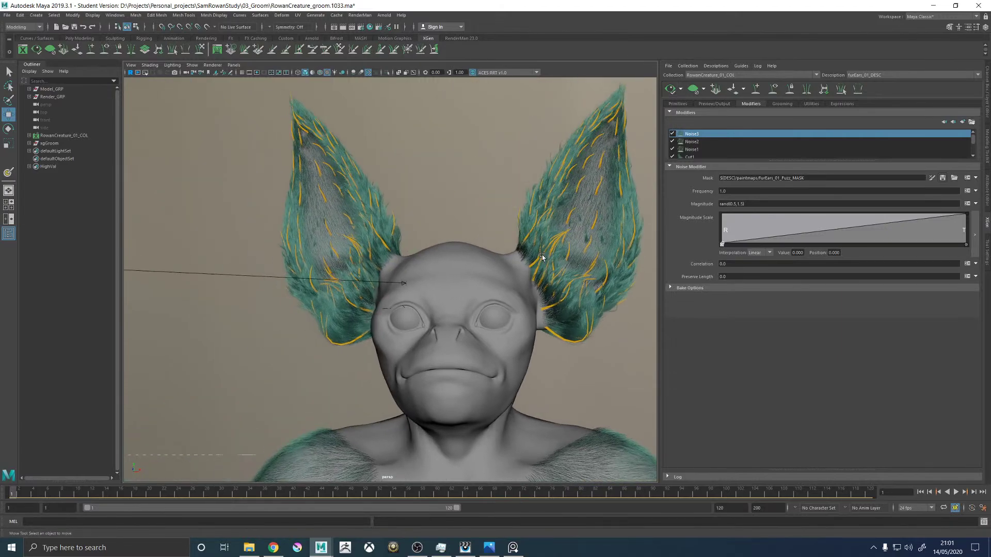
alt+drag(518, 250, 467, 263)
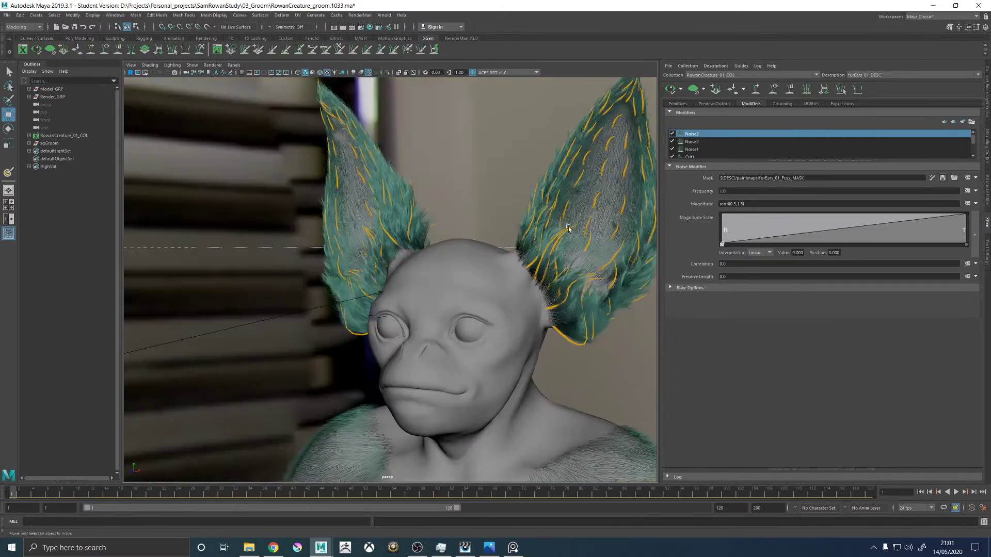
alt+right_drag(467, 263, 561, 344)
alt+middle_drag(343, 266, 702, 351)
mouse_move(538, 319)
alt+mouse_down()
mouse_move(551, 324)
mouse_move(534, 322)
alt+mouse_up()
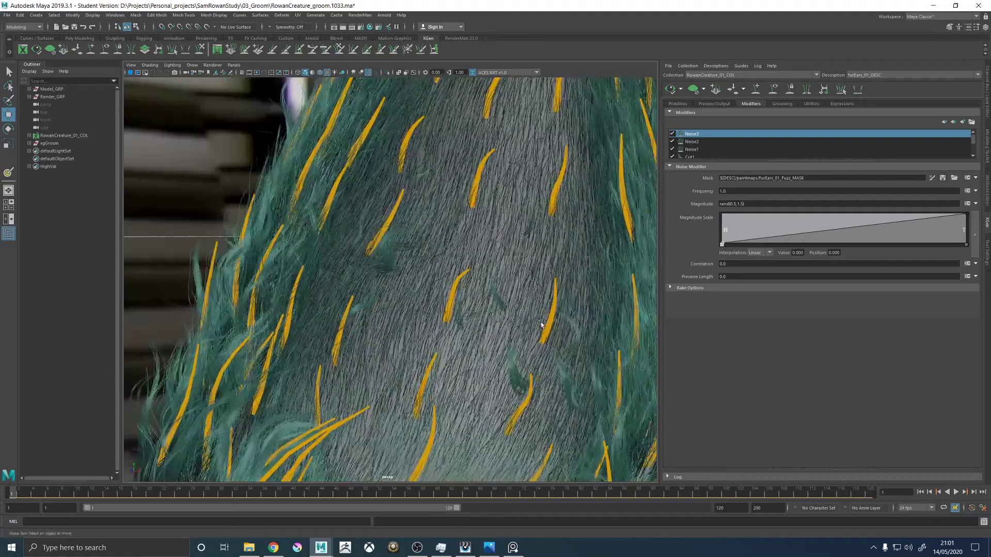
alt+right_drag(534, 322, 279, 246)
alt+middle_drag(278, 247, 463, 268)
alt+drag(462, 268, 539, 274)
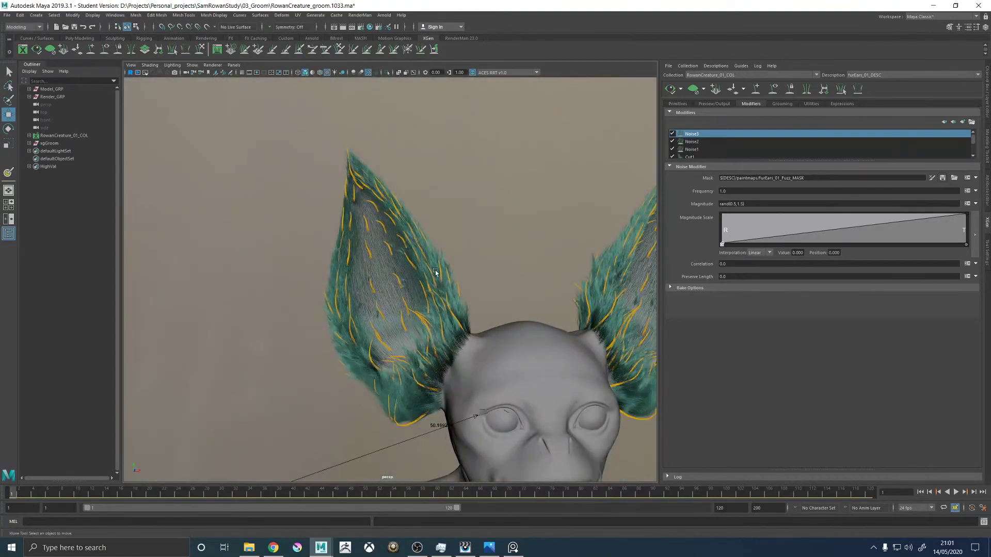
alt+drag(435, 272, 409, 261)
Open the Clumping2 modifier's clump mask for 3D painting and clear the ear fur preview.
scroll(691, 140, down, 1)
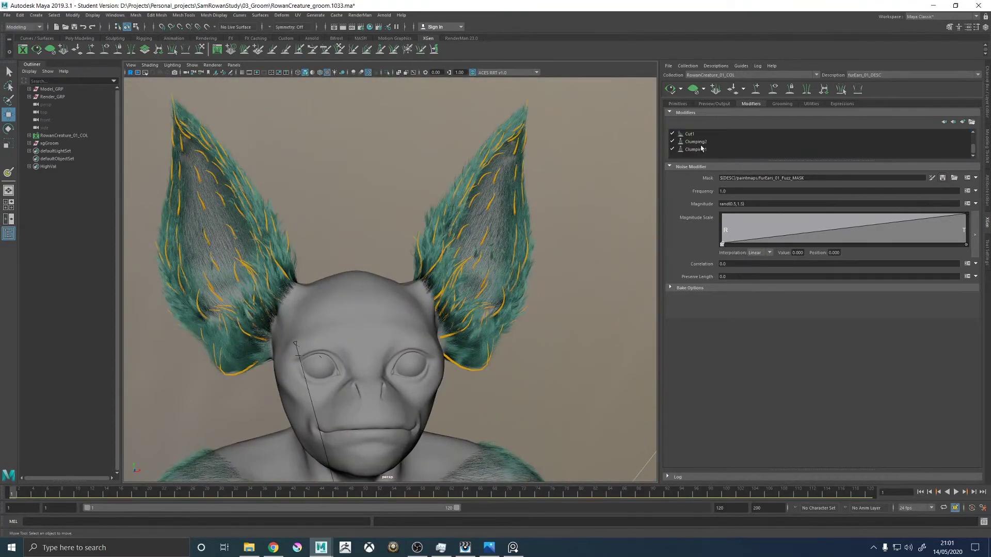
click(699, 143)
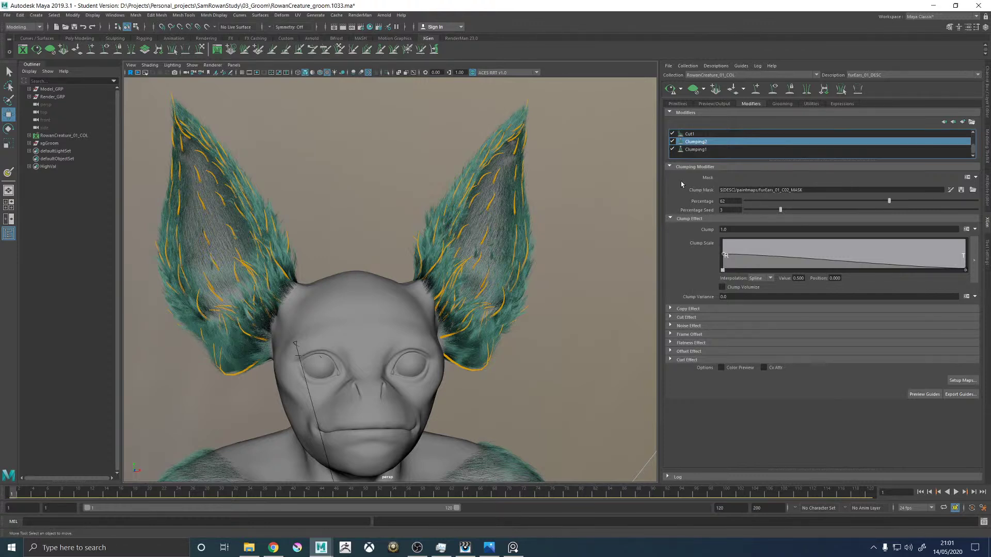
alt+drag(489, 271, 536, 245)
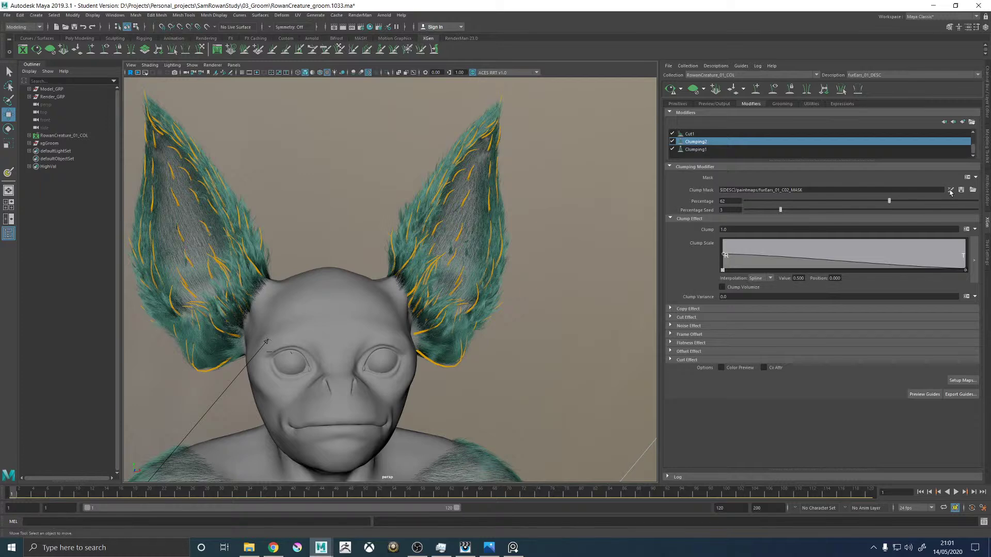
click(950, 190)
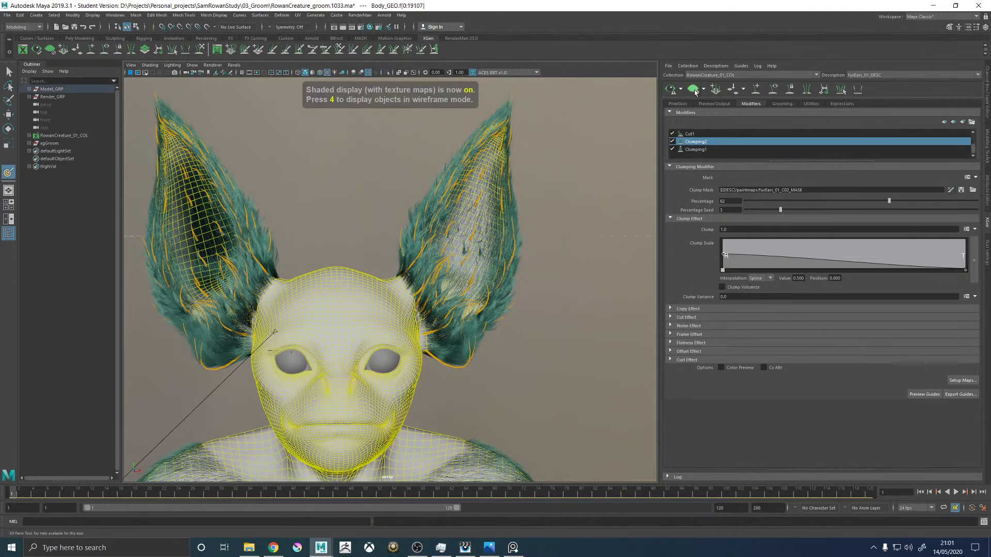
click(692, 89)
mouse_move(347, 237)
alt+mouse_down()
mouse_move(384, 310)
mouse_move(378, 331)
alt+mouse_up()
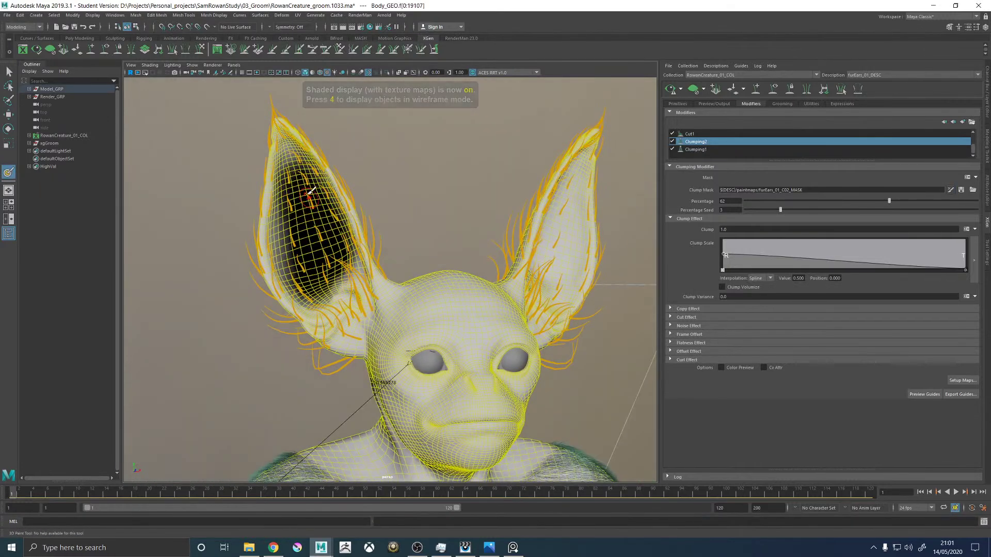
mouse_move(513, 215)
alt+mouse_down()
mouse_move(478, 214)
mouse_move(420, 254)
alt+mouse_up()
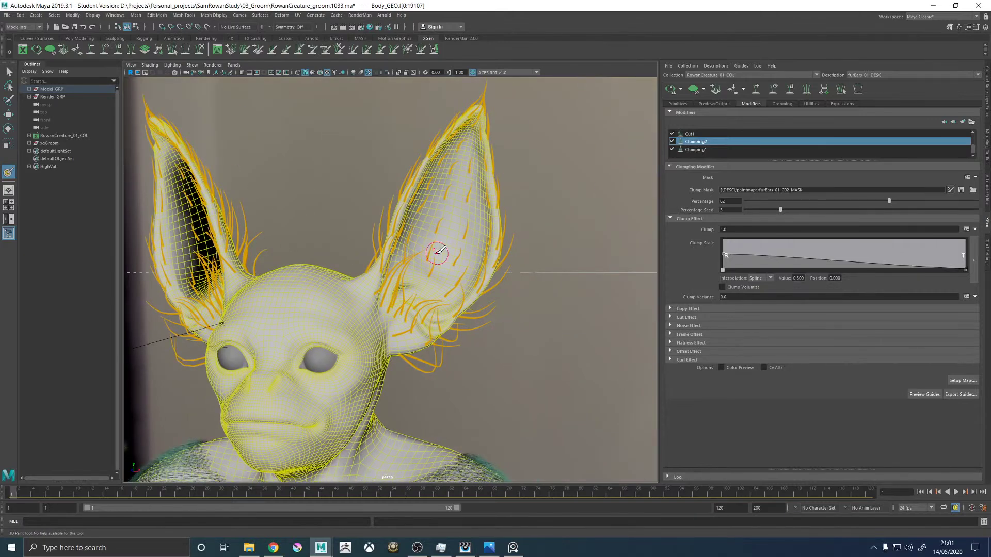
Set the paint colour to black and fill the still-white inner ear on the Clumping2 clump mask.
click(986, 253)
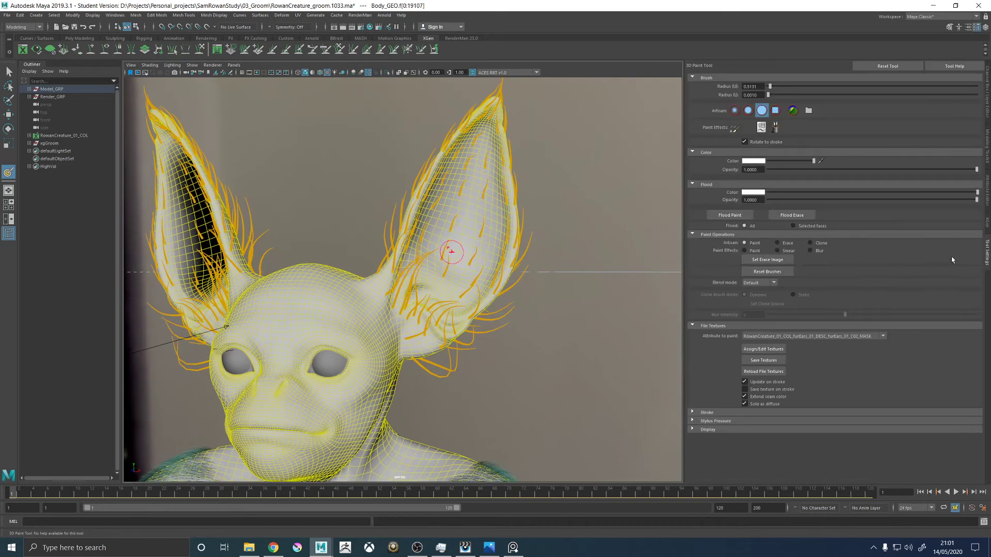
drag(789, 162, 767, 161)
alt+right_drag(487, 170, 535, 261)
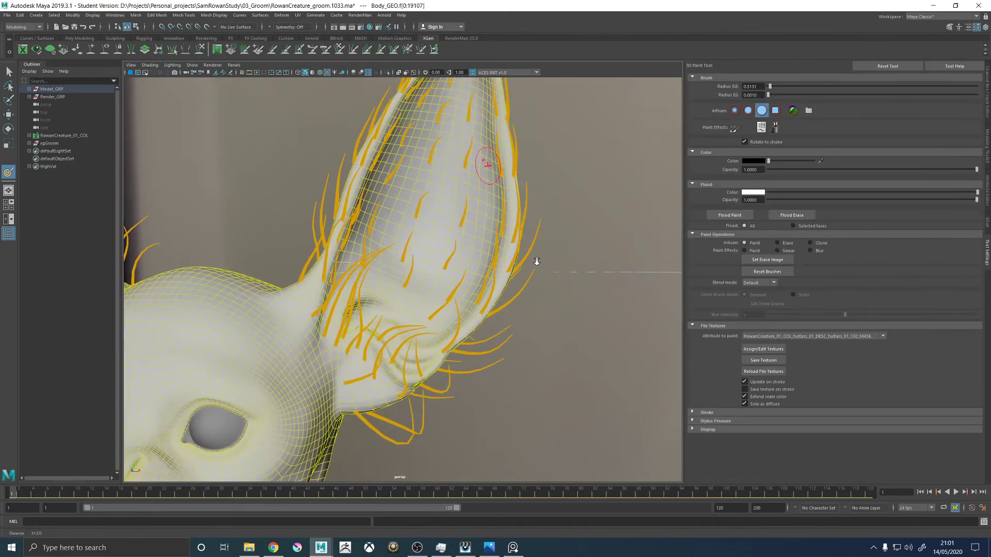
alt+middle_drag(439, 217, 407, 287)
mouse_move(390, 320)
alt+mouse_down()
mouse_move(376, 346)
mouse_move(387, 281)
mouse_move(413, 211)
mouse_move(433, 188)
mouse_move(442, 264)
mouse_move(420, 382)
mouse_move(400, 361)
mouse_move(420, 255)
mouse_move(373, 329)
mouse_move(379, 264)
mouse_move(403, 199)
mouse_move(452, 173)
mouse_move(460, 279)
mouse_move(454, 336)
mouse_move(428, 395)
mouse_move(363, 362)
alt+mouse_up()
mouse_move(424, 369)
mouse_down()
mouse_move(451, 222)
mouse_move(442, 197)
mouse_move(470, 240)
mouse_move(457, 344)
mouse_move(410, 390)
mouse_up()
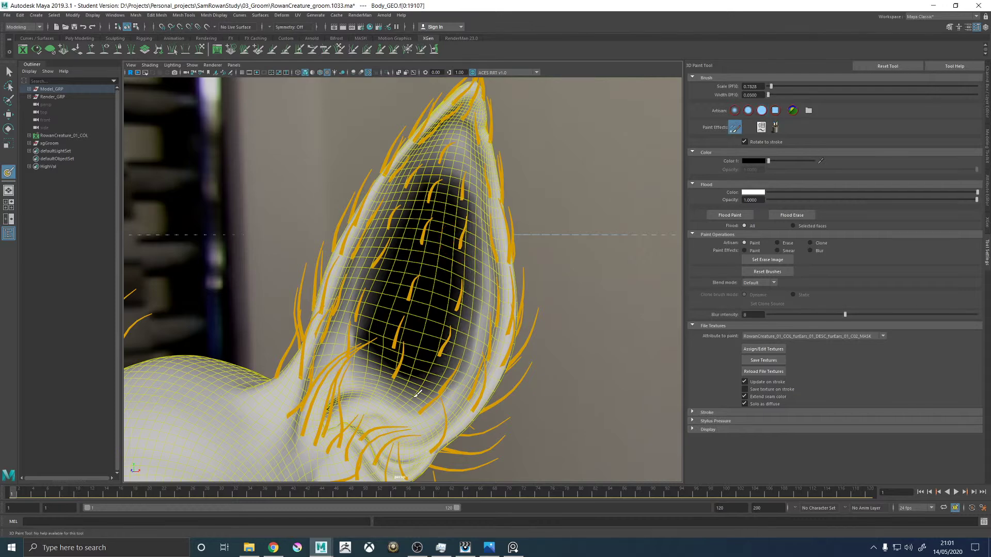
Extend the black clump mask area toward the ear tip and inner rim, and blur its edges.
mouse_move(451, 192)
mouse_down()
mouse_move(433, 170)
mouse_move(444, 219)
mouse_up()
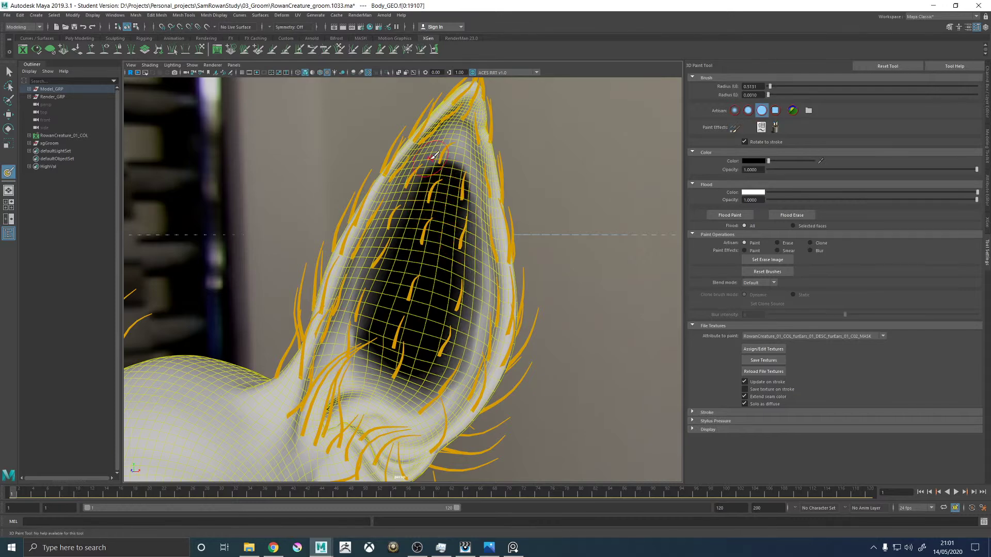
shift+drag(459, 164, 467, 175)
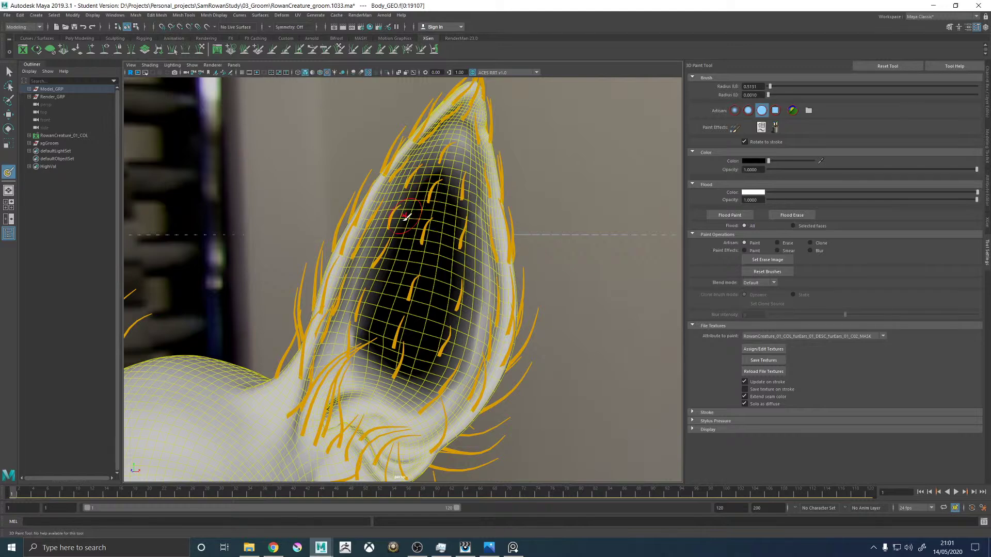
alt+drag(422, 273, 459, 276)
drag(436, 204, 412, 279)
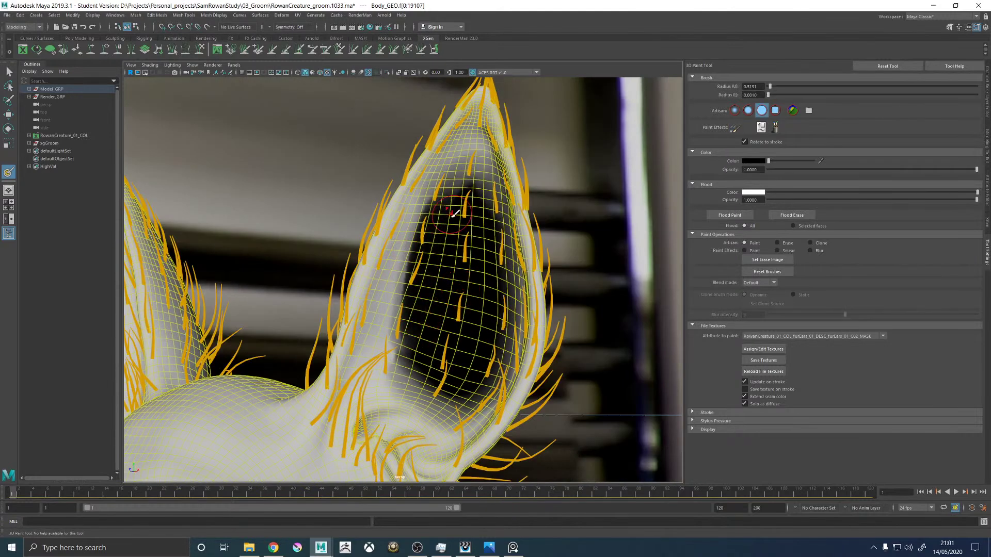
mouse_move(428, 202)
shift+mouse_down()
mouse_move(400, 278)
mouse_move(432, 186)
shift+mouse_up()
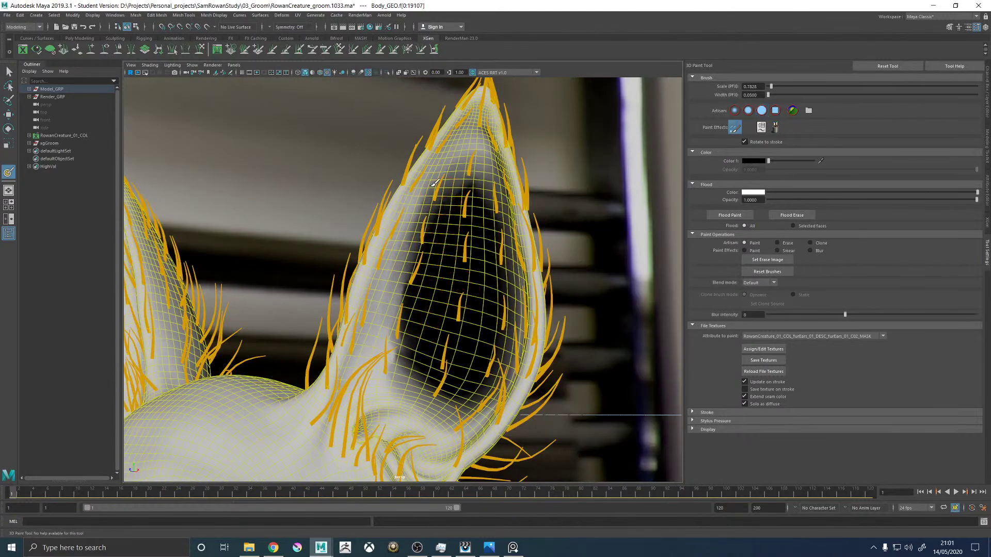
mouse_move(396, 321)
shift+mouse_down()
mouse_move(410, 274)
mouse_move(391, 361)
shift+mouse_up()
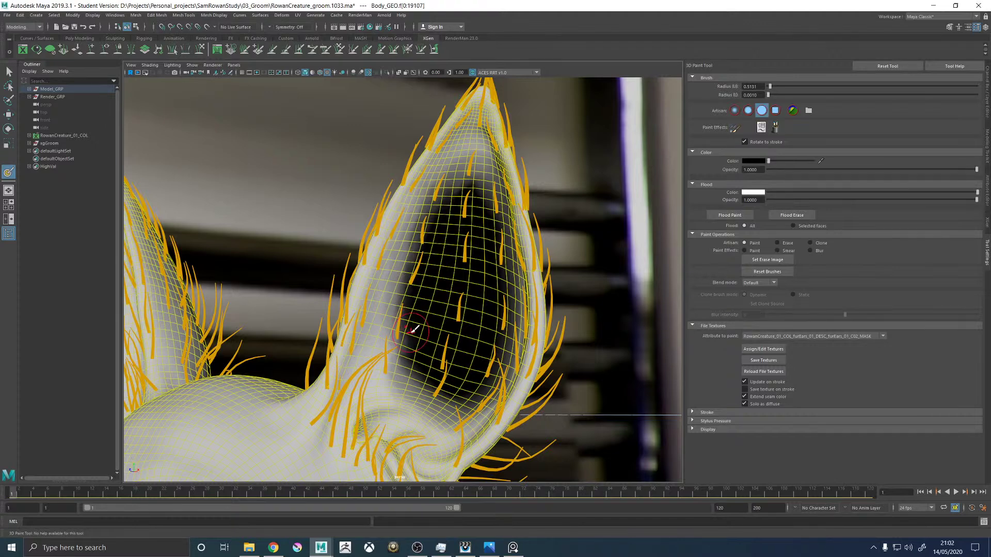
Blur the black-to-white transition along the ear's inner side, from its lower part up toward the tip.
alt+drag(451, 335, 440, 267)
alt+right_drag(440, 267, 432, 253)
alt+drag(431, 253, 508, 261)
alt+right_drag(498, 266, 567, 305)
alt+middle_drag(493, 265, 531, 305)
mouse_move(573, 300)
alt+mouse_down()
mouse_move(532, 278)
mouse_move(503, 282)
alt+mouse_up()
mouse_move(537, 381)
mouse_down()
mouse_move(528, 279)
mouse_move(509, 339)
mouse_move(514, 277)
mouse_move(504, 372)
mouse_move(506, 255)
mouse_up()
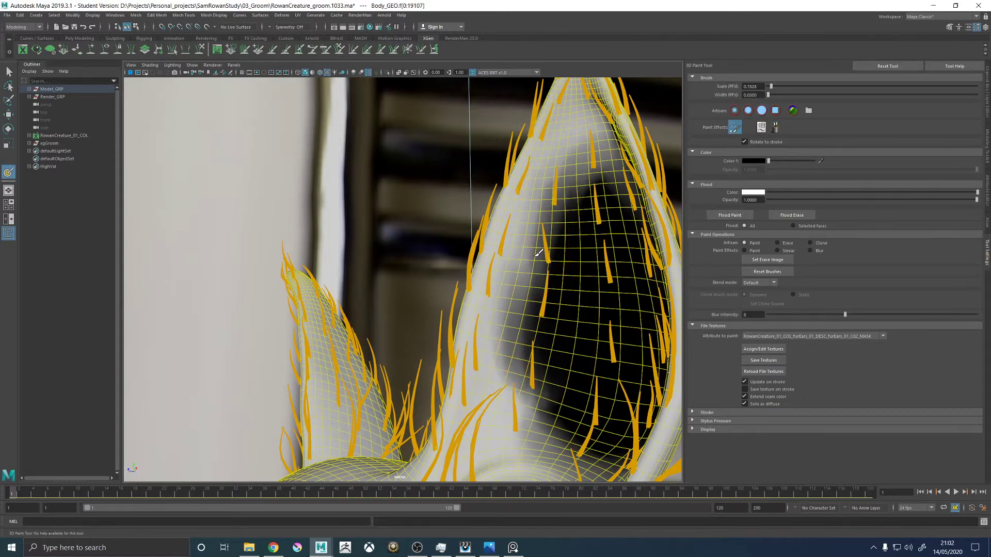
Compare the clump mask on both ears, save its texture, bake it to disk for Clumping2, and exit the paint tool.
alt+right_drag(592, 320, 392, 252)
alt+drag(439, 291, 511, 296)
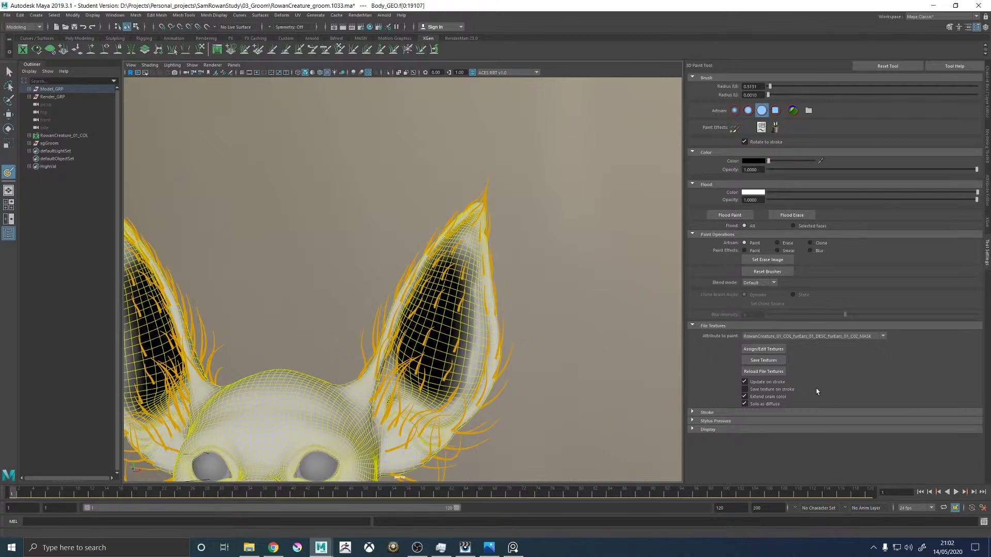
click(766, 360)
alt+right_drag(509, 328, 461, 245)
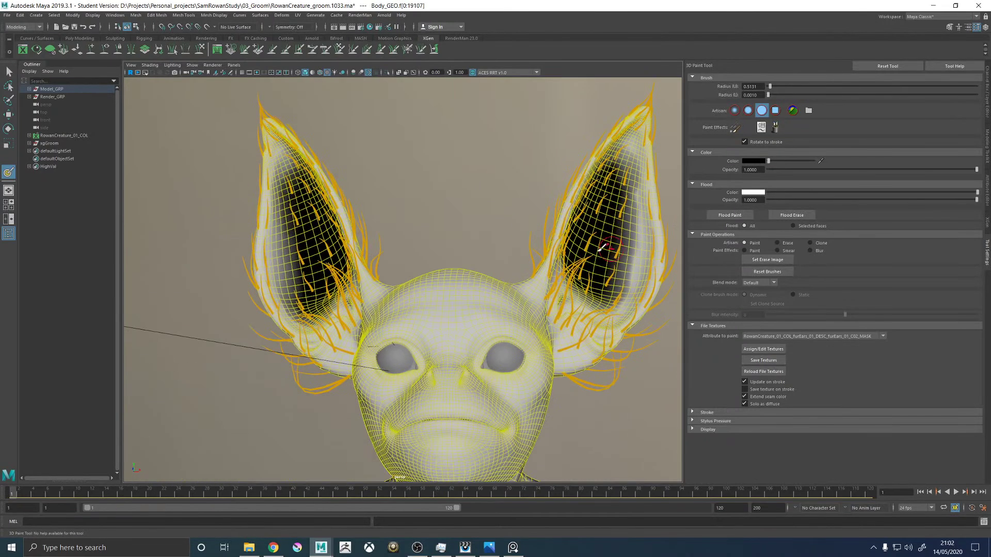
mouse_move(461, 245)
alt+mouse_down()
mouse_move(453, 248)
mouse_move(468, 252)
alt+mouse_up()
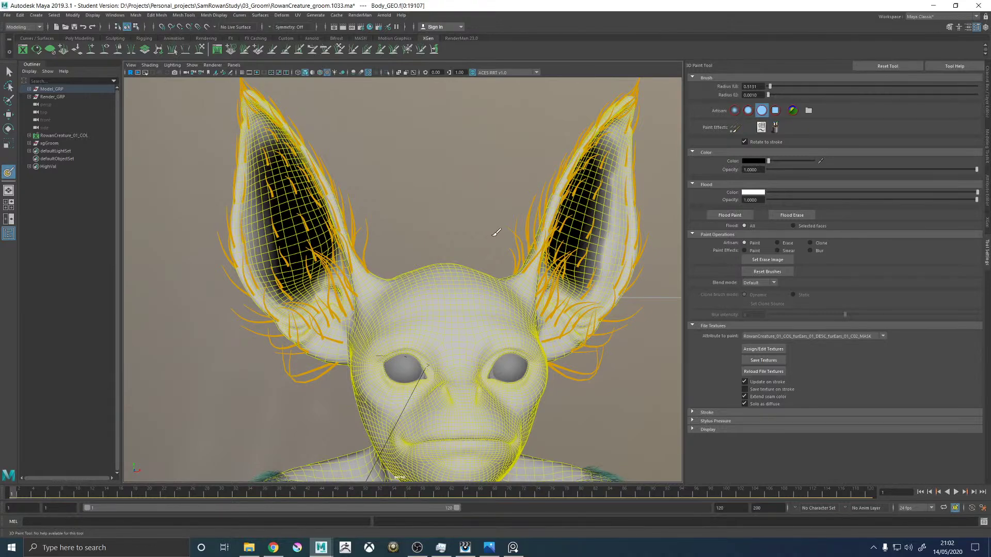
alt+middle_drag(497, 232, 462, 233)
click(763, 360)
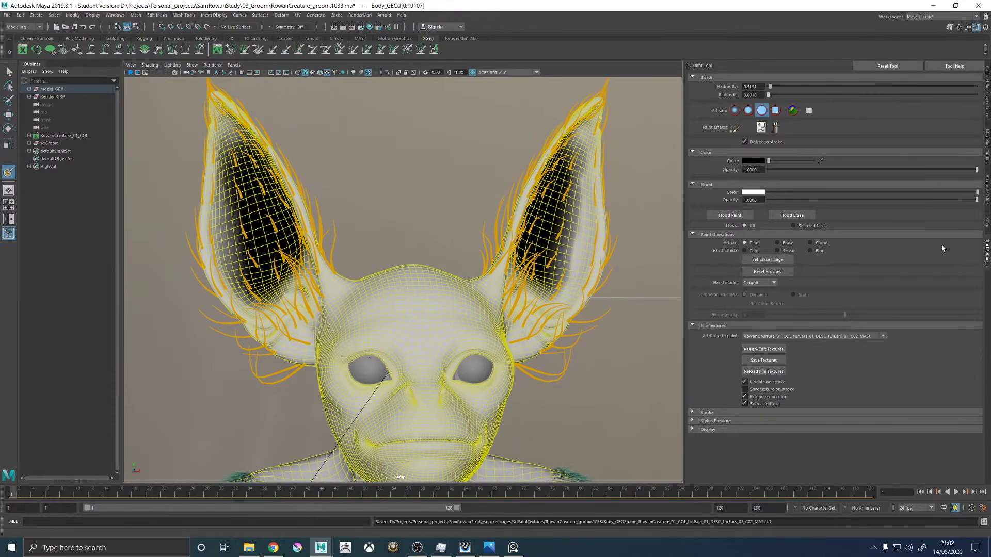
click(986, 226)
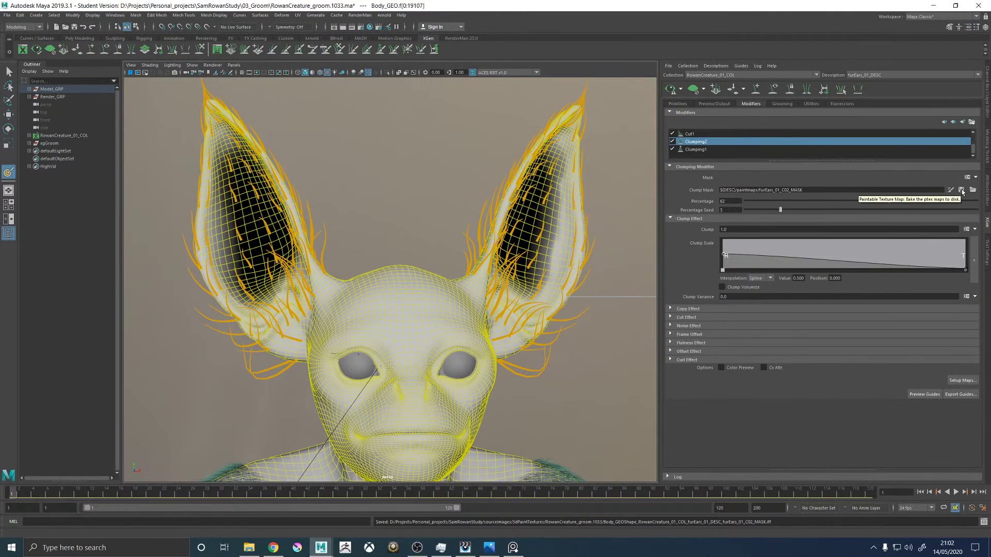
key(q)
click(420, 144)
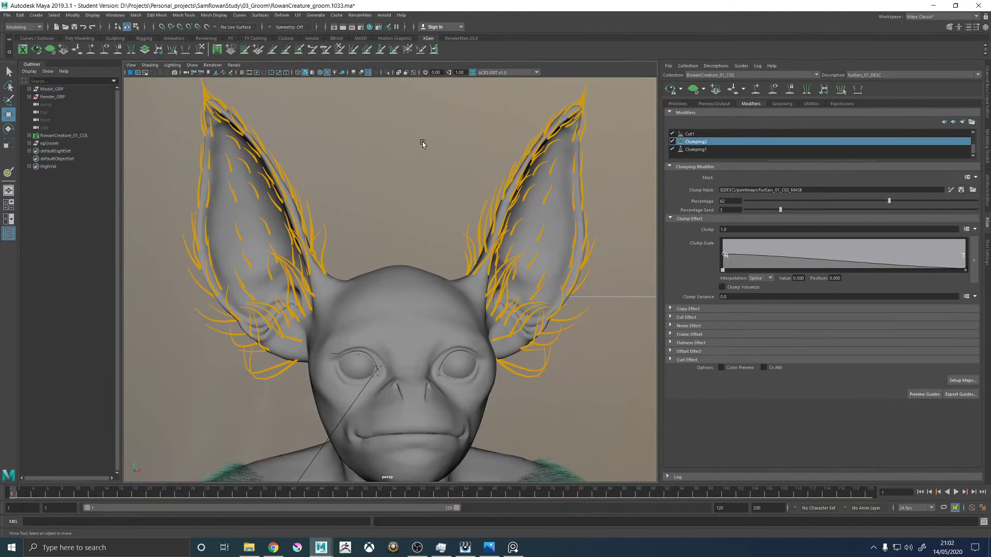
Save the groom scene, accepting the student version notice.
scroll(430, 208, down, 3)
key(ctrl+s)
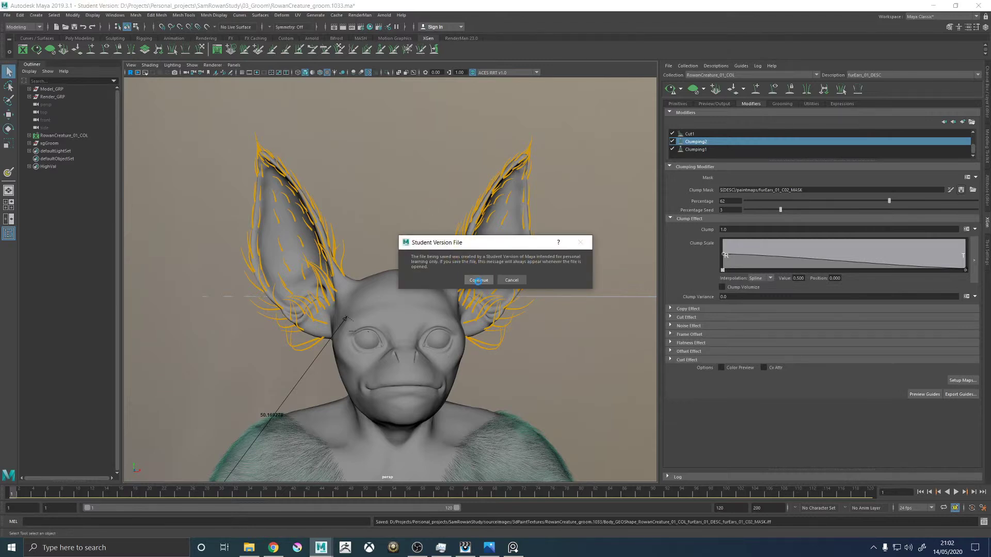
click(478, 280)
key(w)
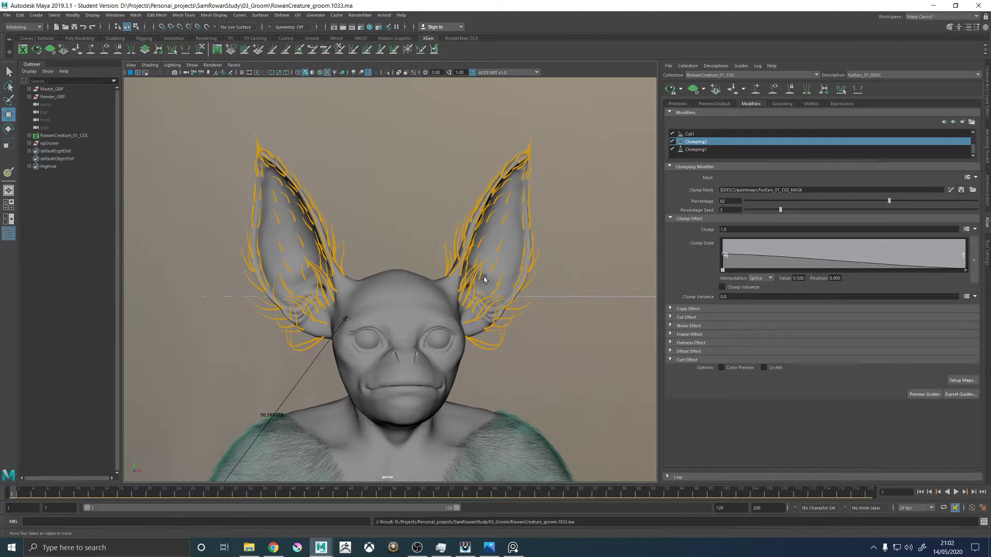
Check the ear guides from several angles, save the scene again, and regenerate the ear fur preview.
alt+drag(384, 276, 400, 302)
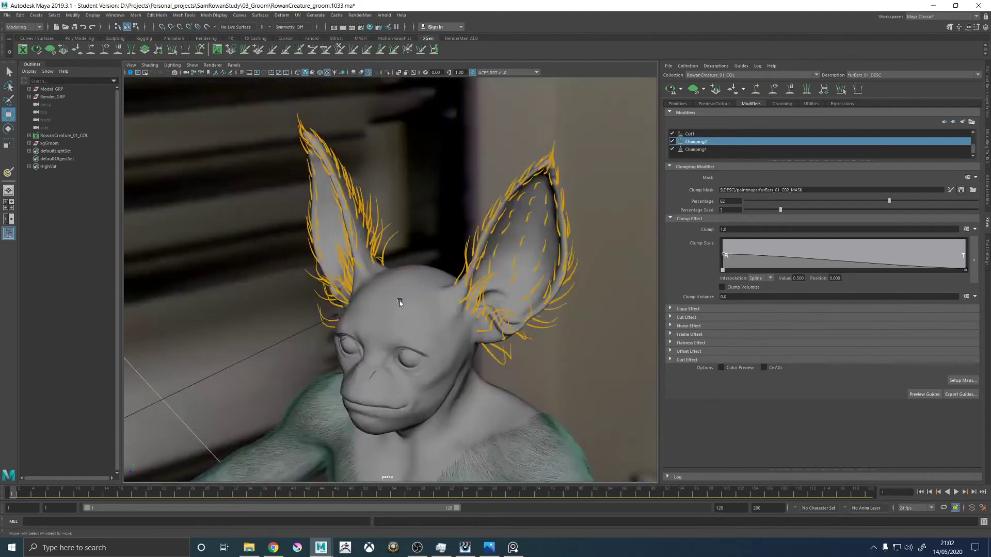
alt+right_drag(400, 302, 537, 263)
alt+middle_drag(443, 289, 390, 315)
alt+drag(389, 315, 420, 308)
alt+right_drag(420, 308, 386, 300)
alt+drag(386, 300, 419, 232)
key(q)
key(ctrl+s)
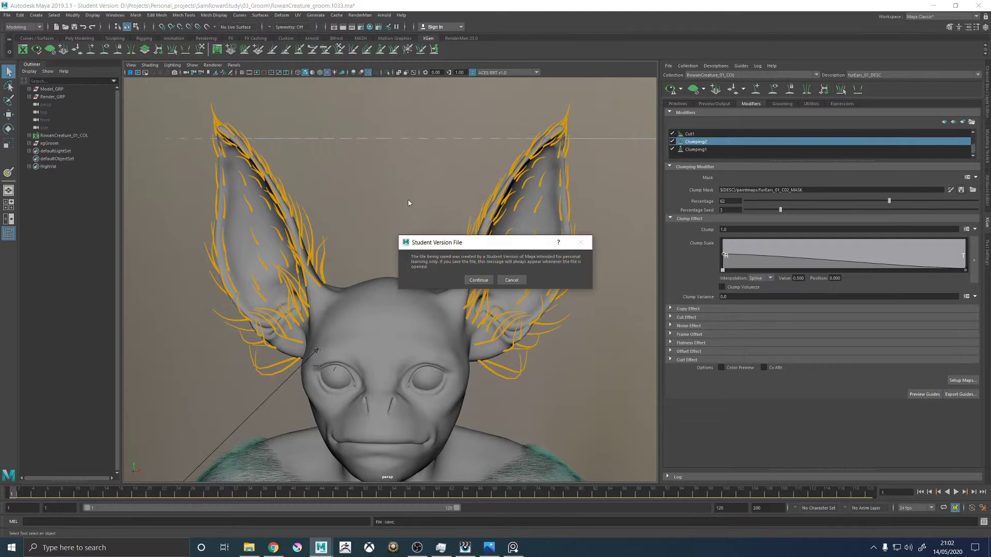
click(472, 278)
key(w)
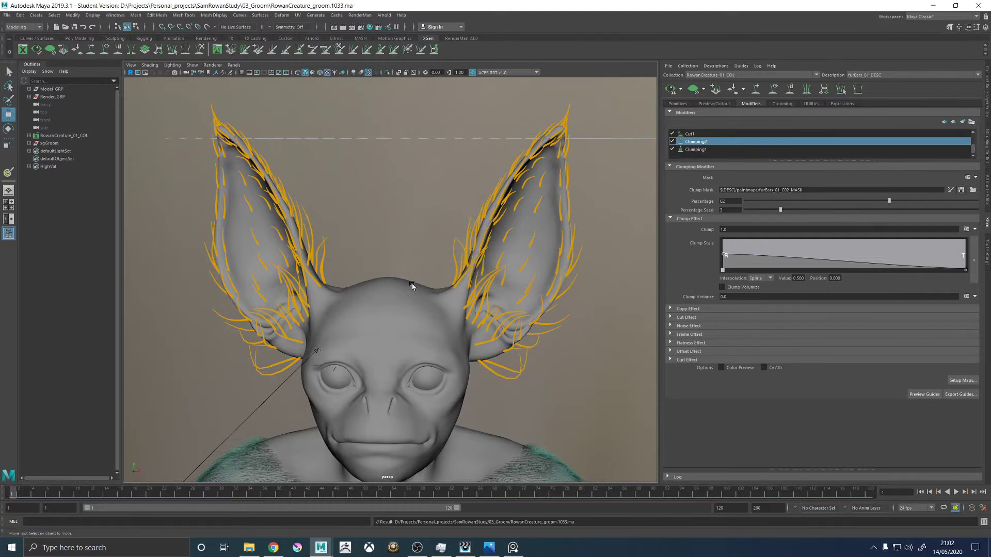
alt+drag(413, 280, 371, 248)
click(670, 89)
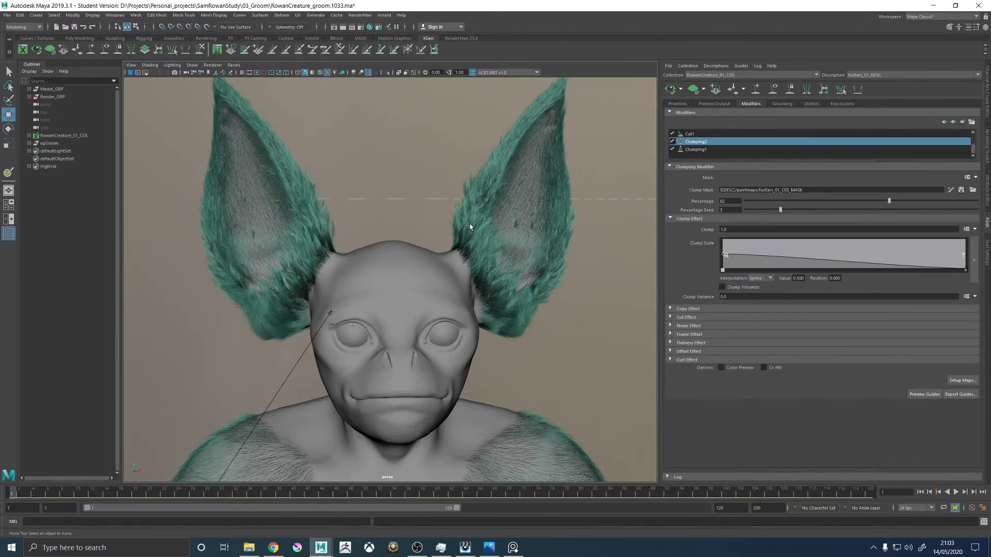
Inspect the ear fur from the front and save the groom scene, accepting the student version notice.
alt+drag(503, 249, 441, 213)
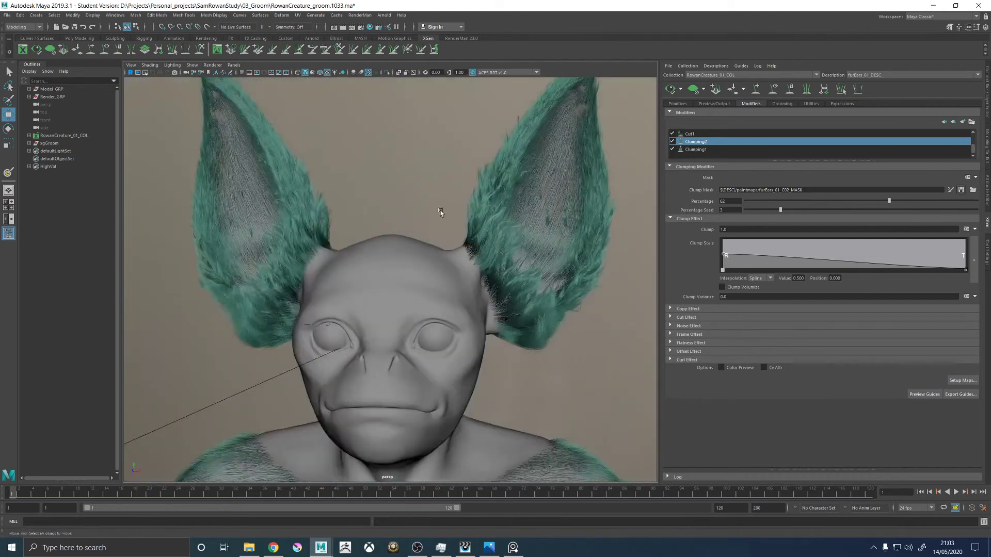
key(q)
key(ctrl+s)
click(471, 280)
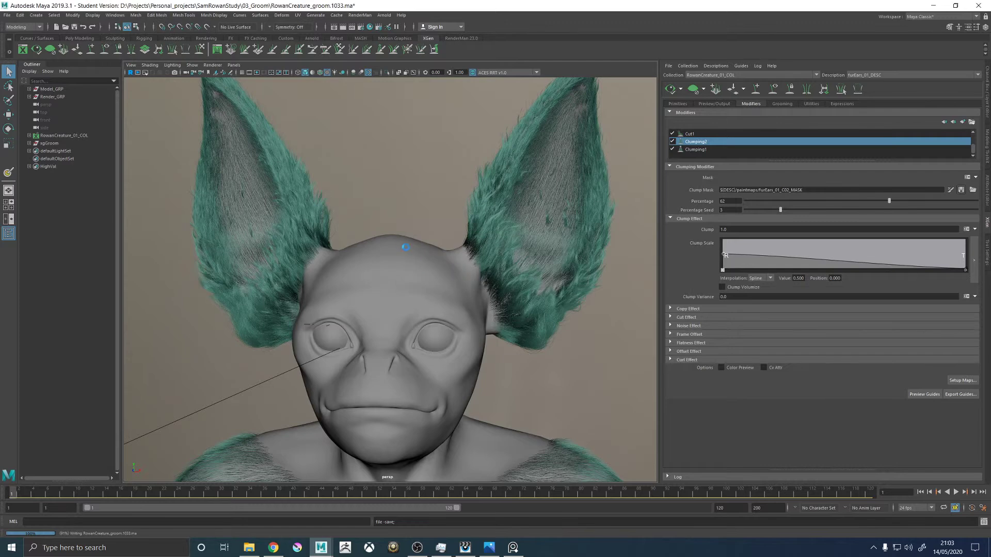
key(w)
Check both ears and the shoulders from wider three-quarter angles, and save the scene again.
alt+drag(404, 249, 447, 257)
scroll(448, 256, down, 3)
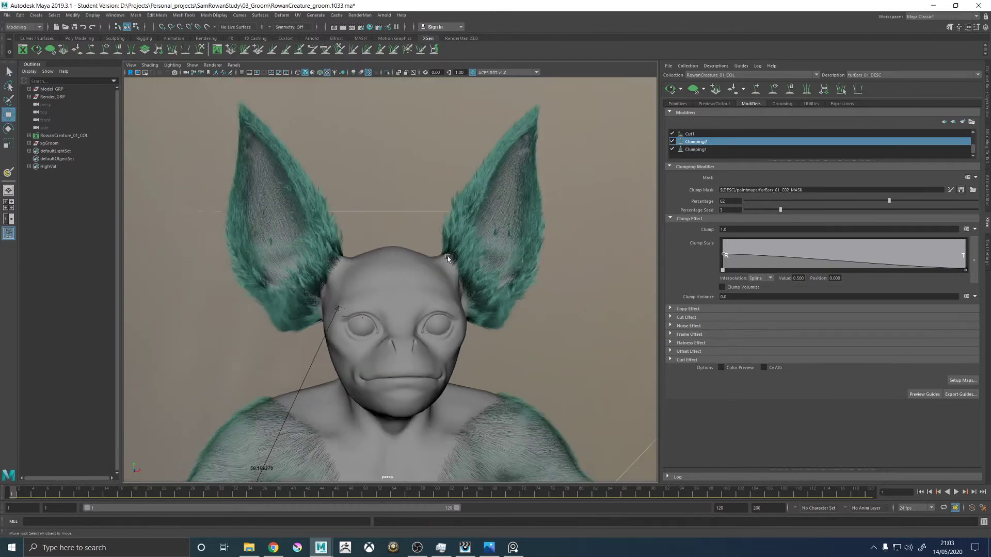
alt+middle_drag(447, 256, 449, 225)
alt+drag(430, 250, 442, 251)
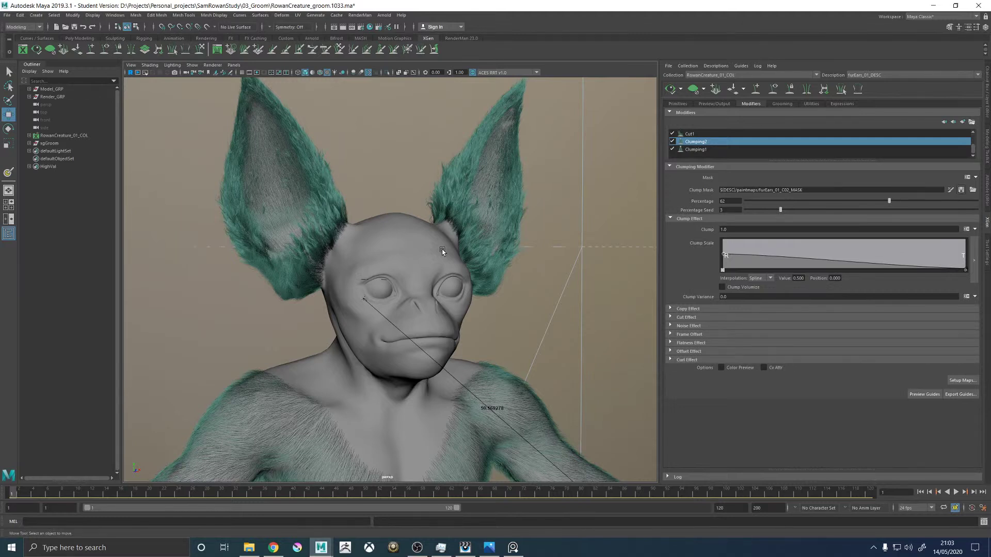
alt+drag(542, 214, 521, 264)
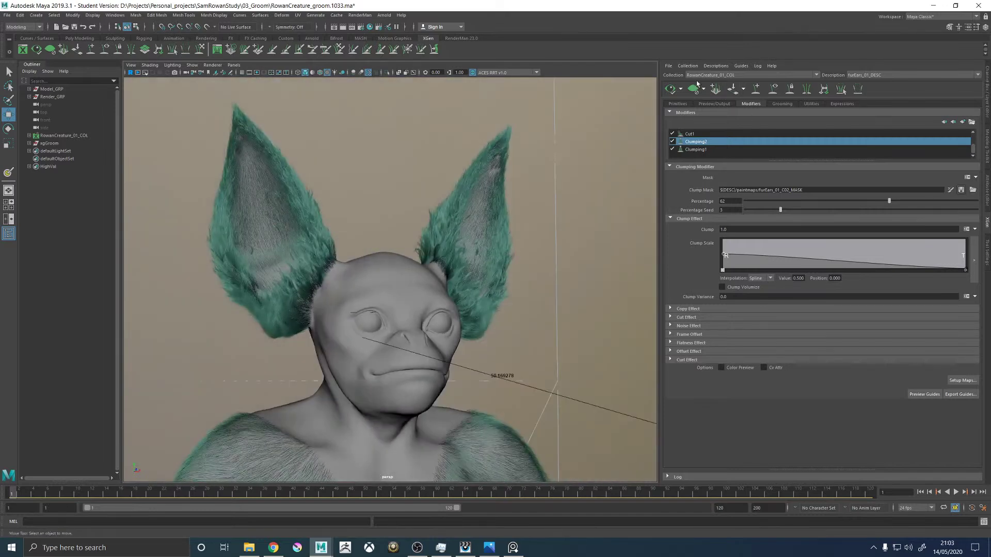
key(q)
key(ctrl+s)
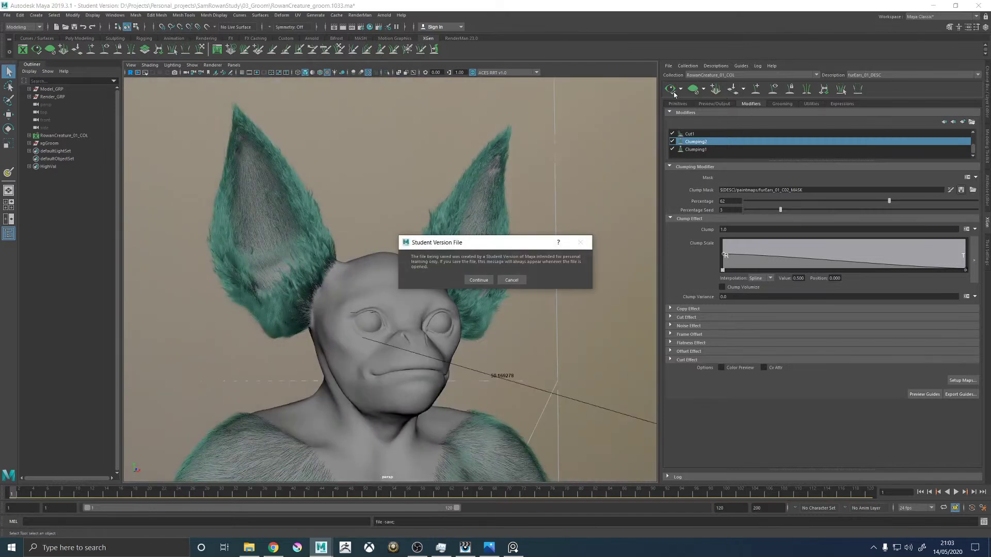
click(478, 279)
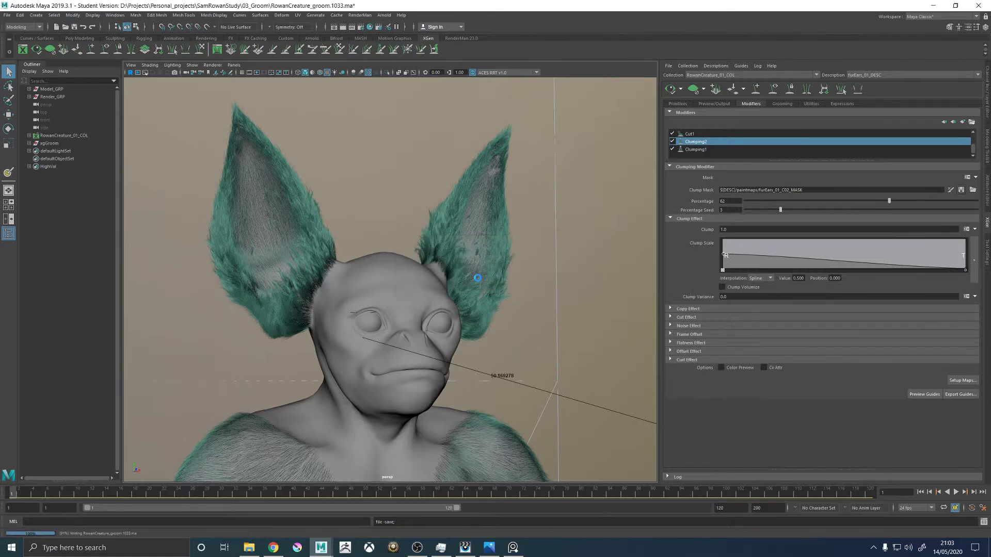
key(w)
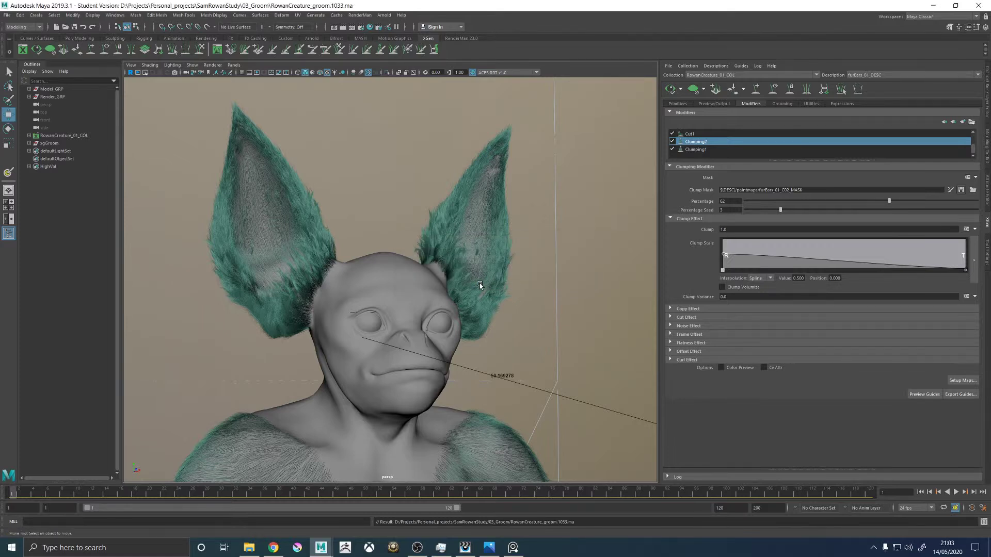
Review the head and ears from a frontal angle and save the current state of the groom scene.
alt+middle_drag(521, 269, 537, 256)
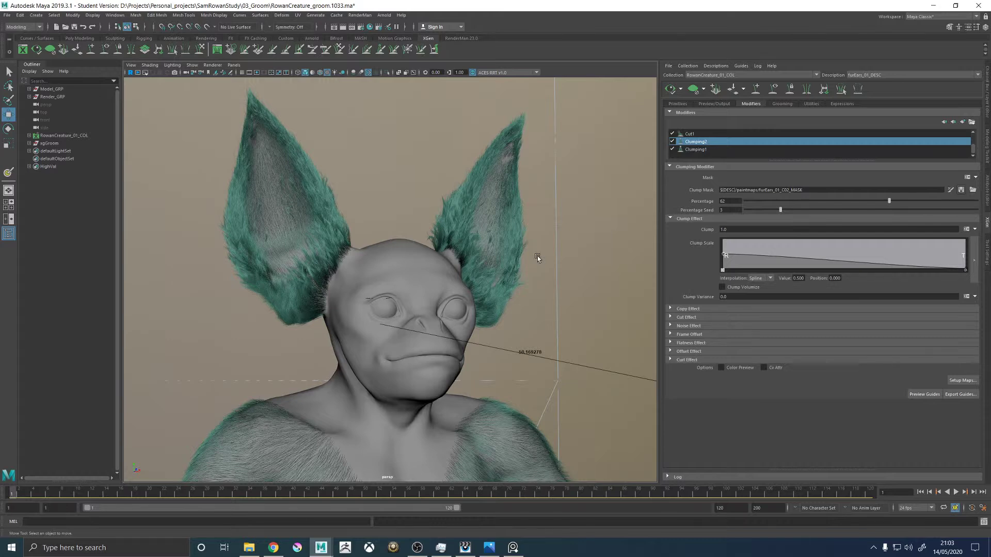
alt+drag(535, 219, 416, 184)
key(q)
key(ctrl+s)
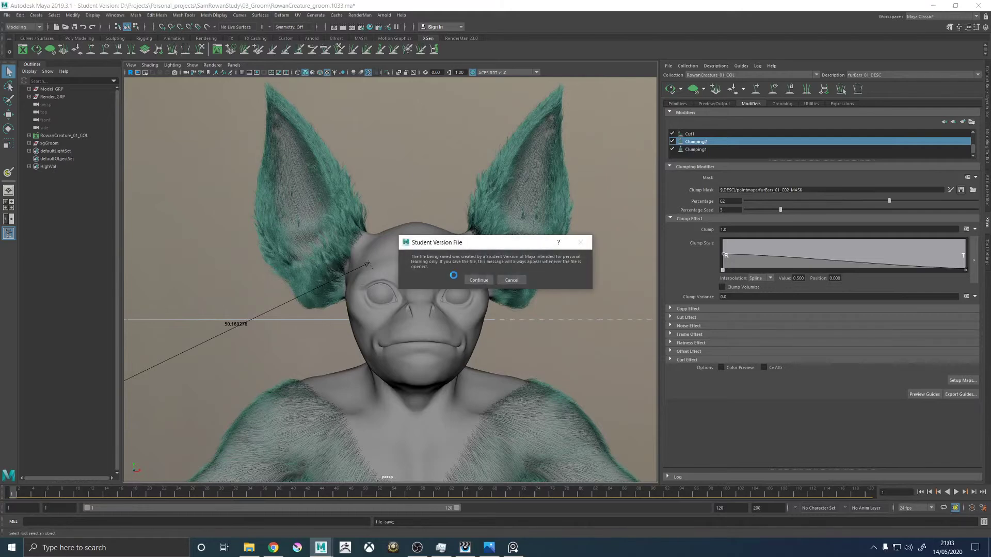
click(468, 281)
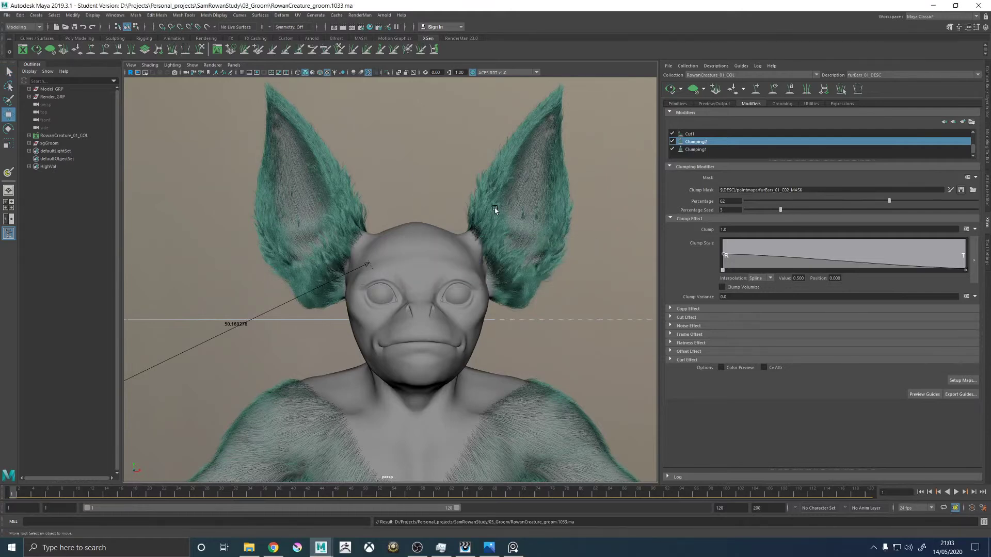
key(w)
alt+drag(436, 185, 453, 186)
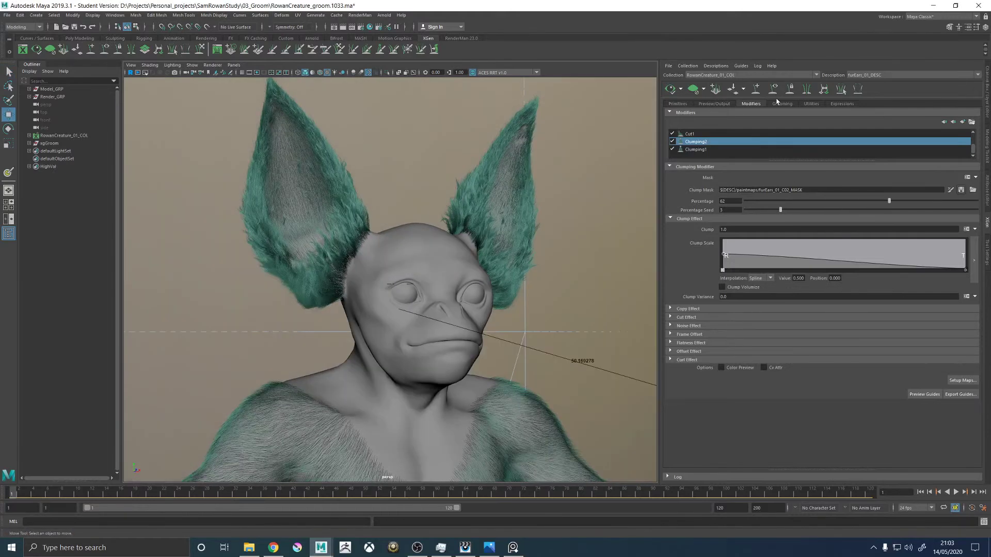
Look through the RenderCam camera in the viewport and save the scene with that view active.
click(233, 65)
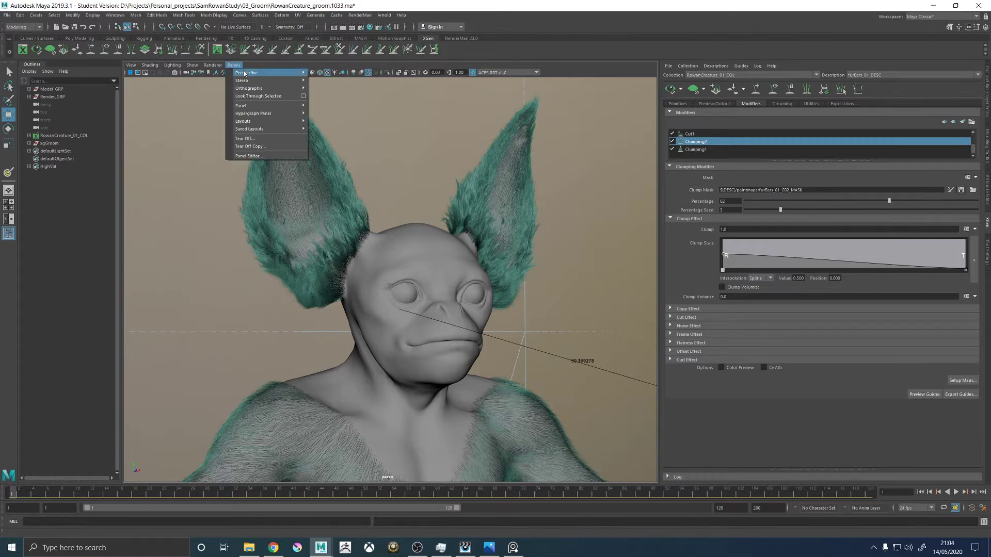
mouse_move(269, 72)
click(328, 73)
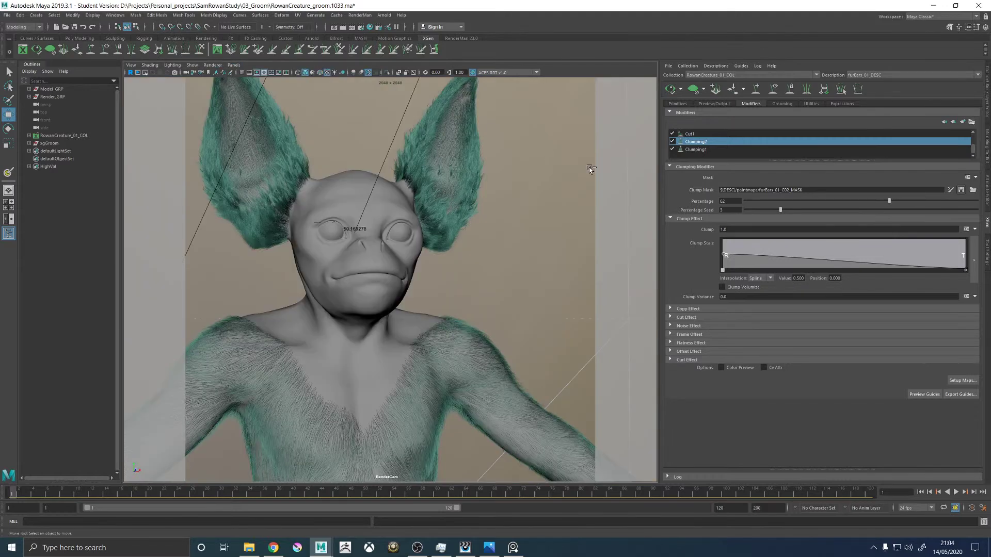
key(ctrl+s)
click(479, 281)
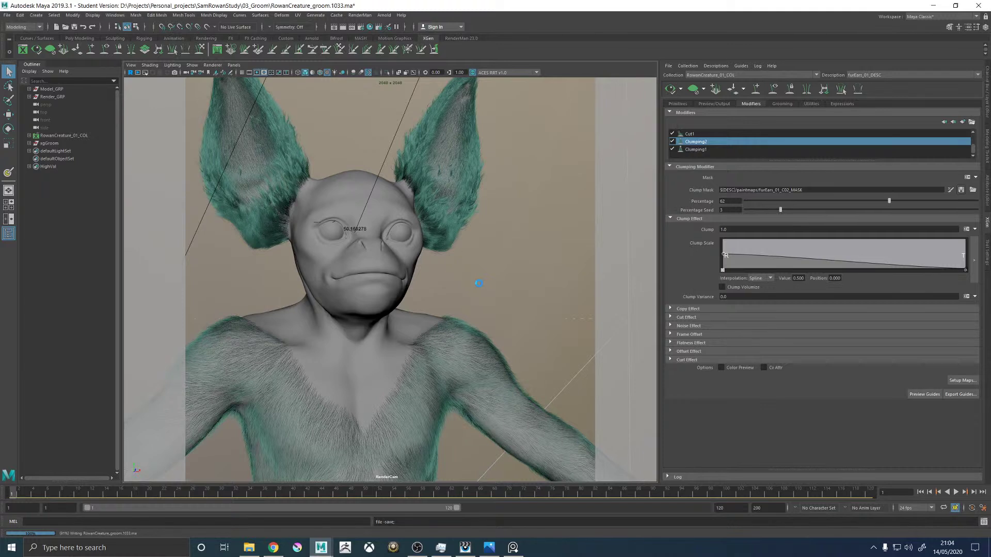
key(w)
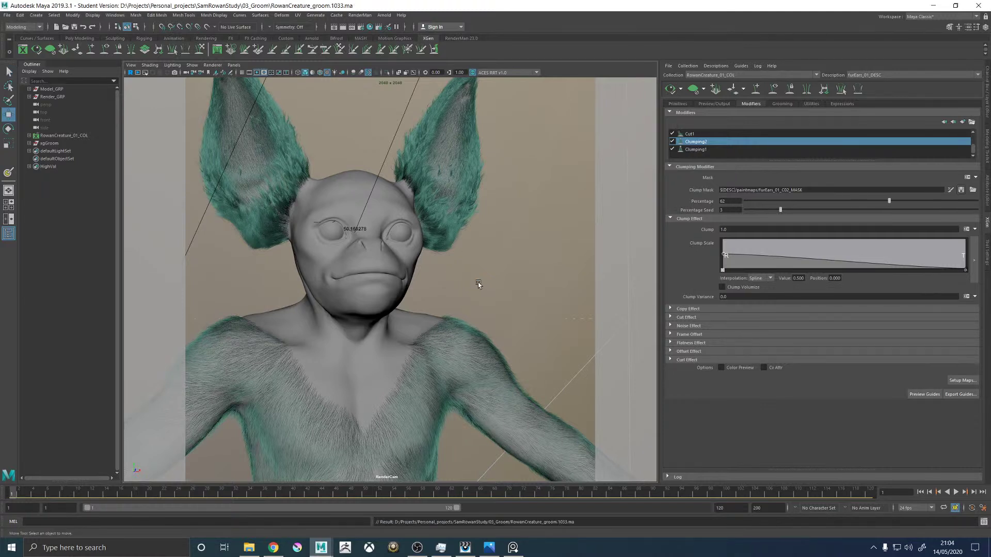
Start a RenderMan IPR render from RenderCam, switch to the render image viewer and frame the creature.
click(365, 16)
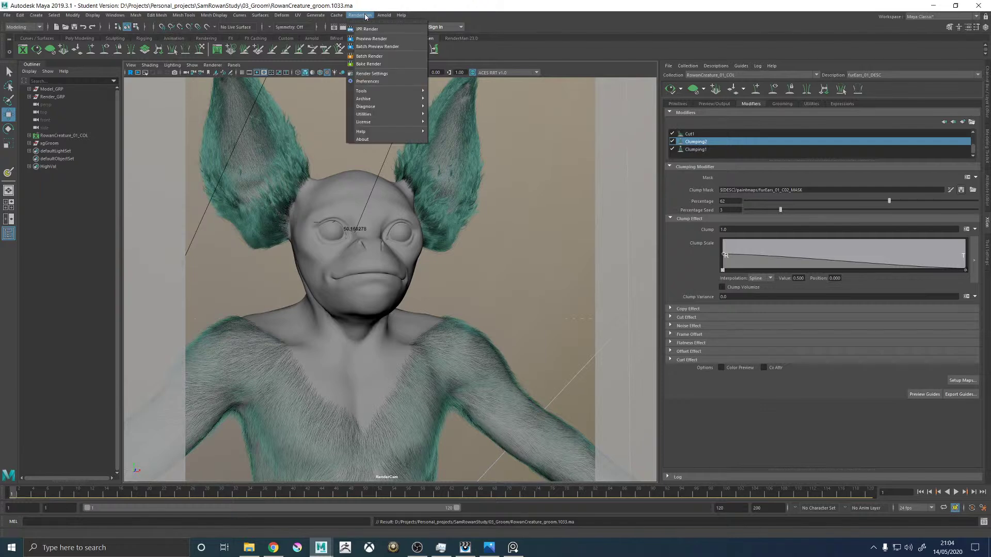
click(371, 29)
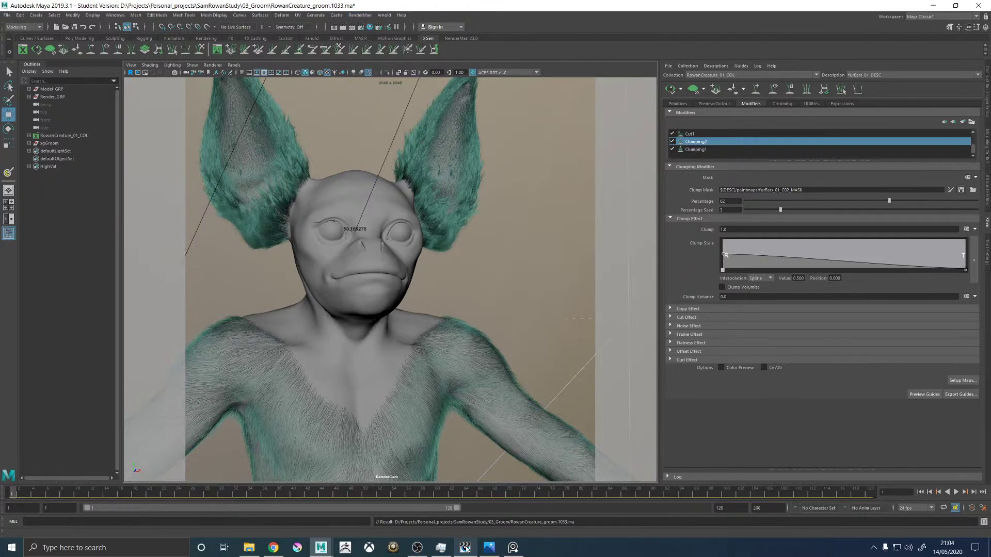
click(465, 547)
scroll(530, 380, down, 4)
scroll(565, 439, up, 3)
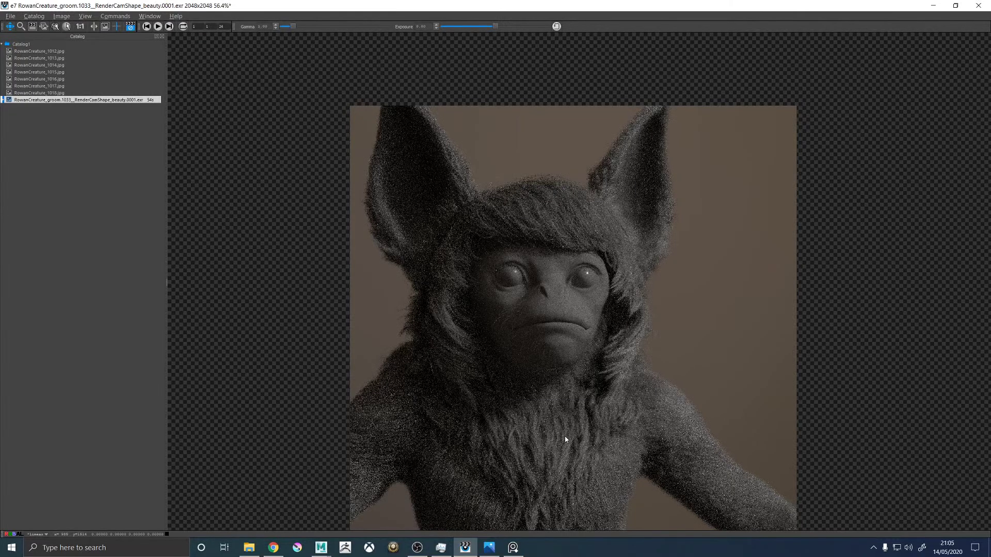
Compare the new groom render repeatedly with the earlier image RowanCreature_1018.jpg, covering the head, ears and chest.
key(Up)
key(Down)
key(Up)
key(Down)
key(Up)
key(Down)
key(Up)
key(Down)
key(Up)
key(Down)
key(Up)
key(Down)
scroll(440, 111, up, 3)
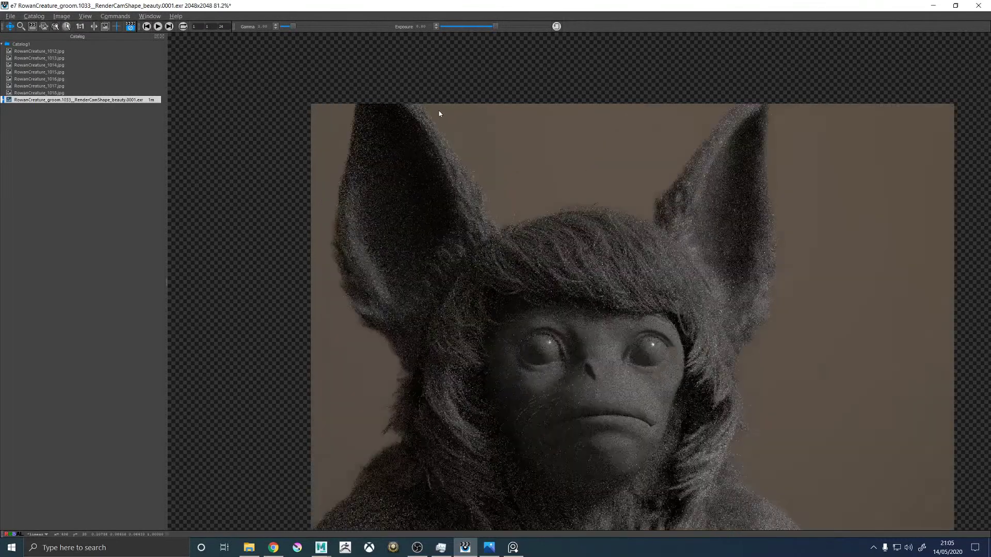
Compare the ear fur in the new render with the earlier images down to RowanCreature_1017.jpg.
key(Up)
key(Up)
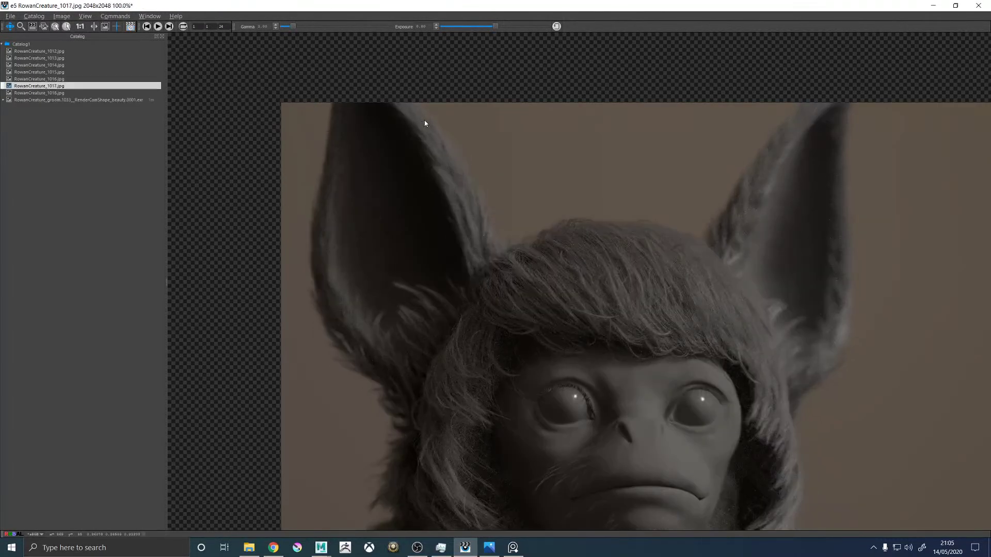
key(Down)
key(Down)
key(Up)
key(Up)
key(Down)
key(Down)
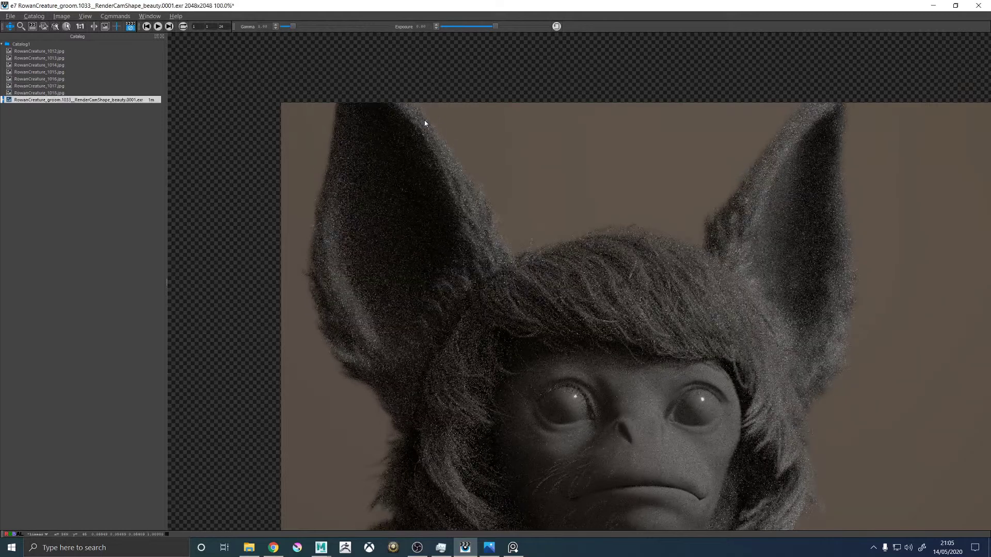
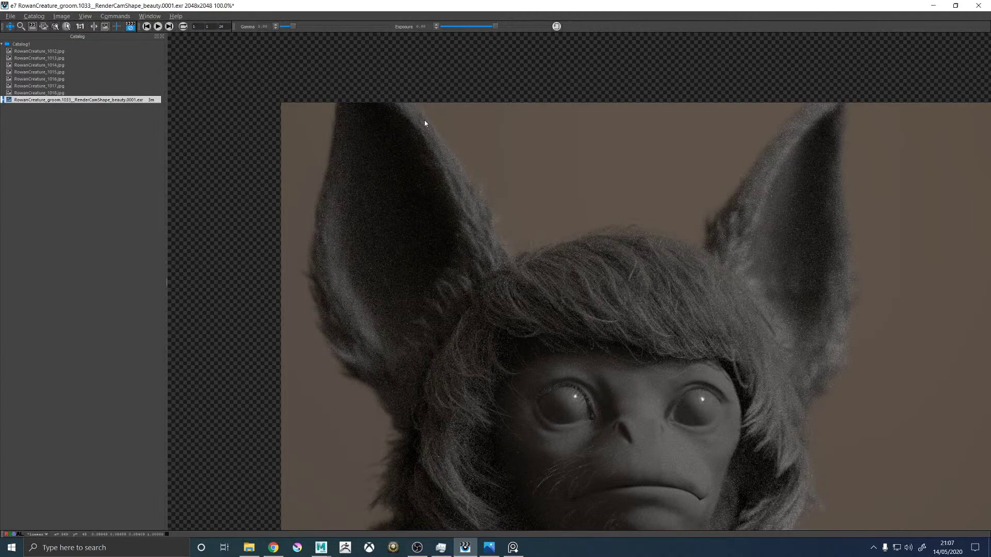
Examine the refined render's inner-ear fur closely against RowanCreature_1018.jpg at several magnifications.
scroll(482, 149, down, 4)
scroll(500, 195, up, 4)
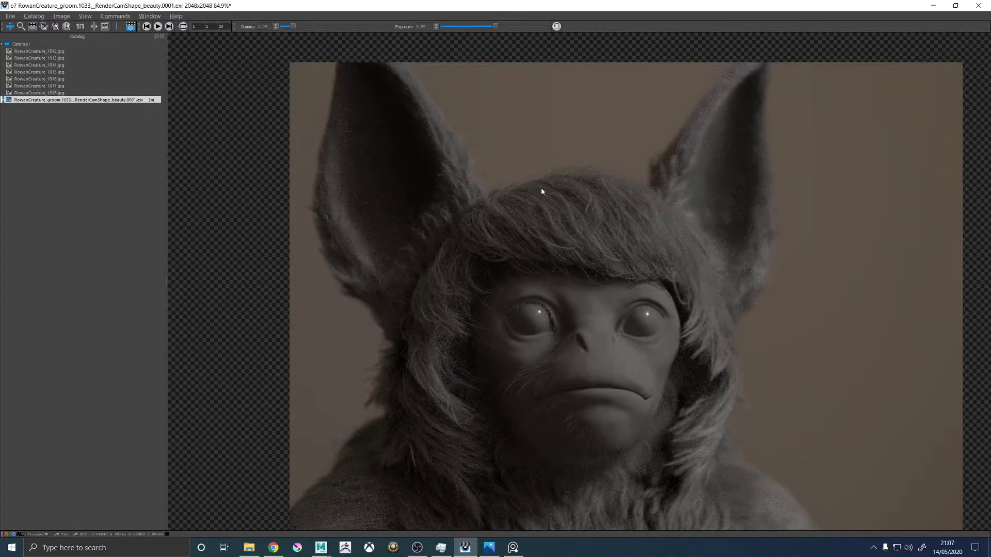
key(Up)
key(Down)
scroll(410, 226, up, 4)
key(Up)
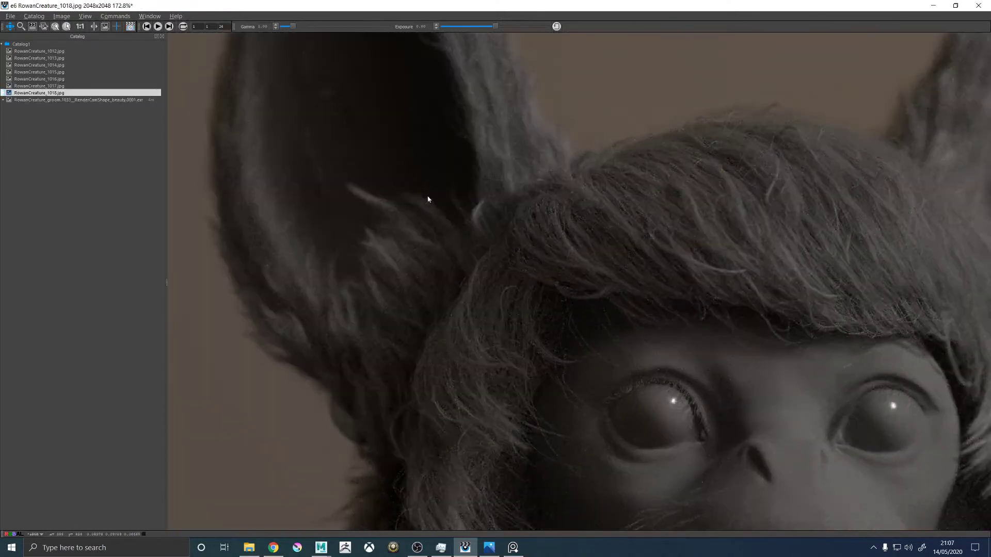
scroll(401, 201, down, 4)
key(Down)
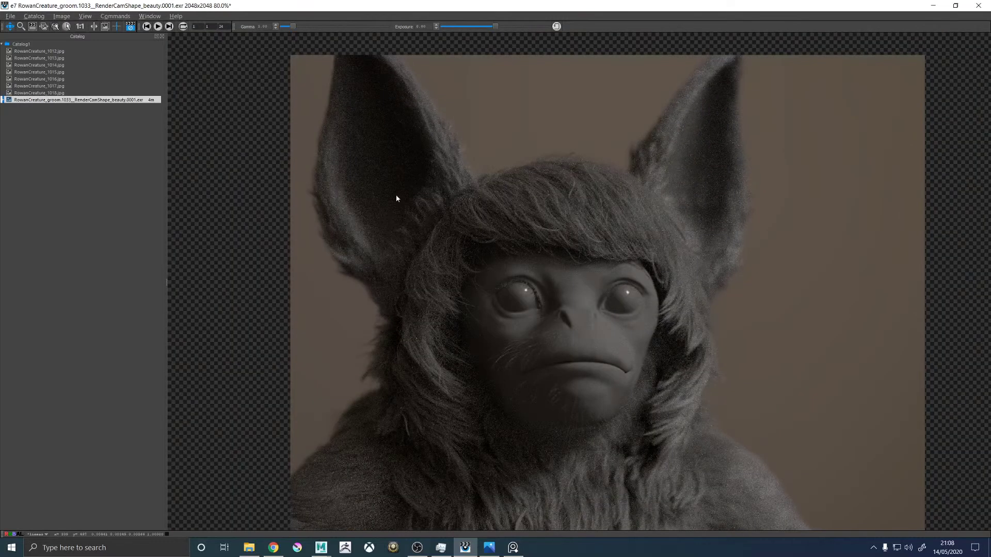
scroll(413, 199, up, 2)
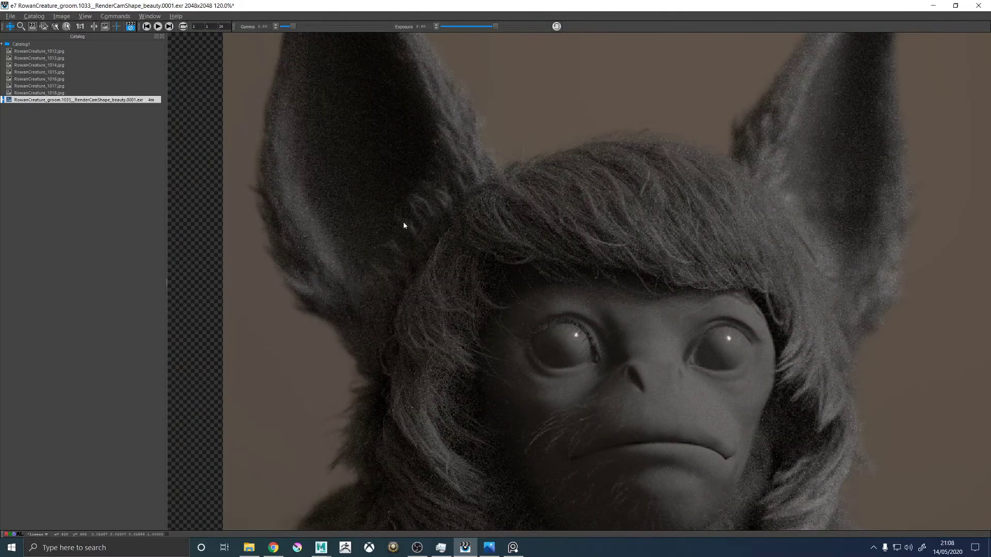
key(Up)
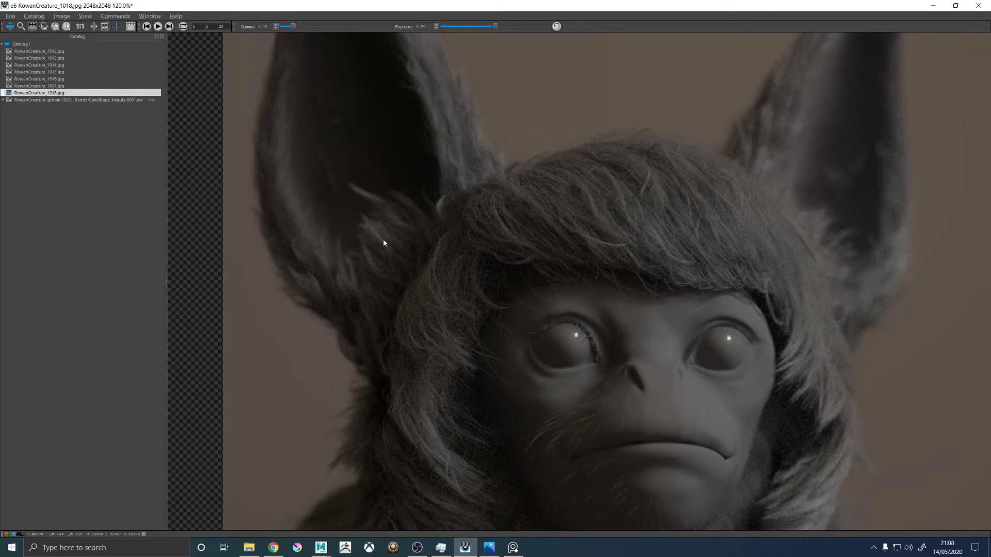
key(Down)
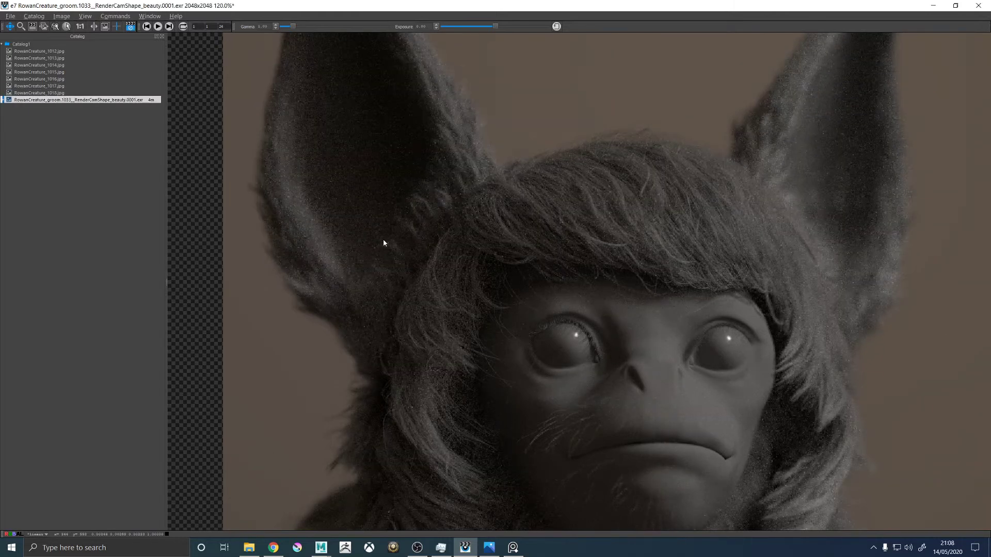
Crop the live render to a rectangle around the creature's right ear.
scroll(380, 225, down, 1)
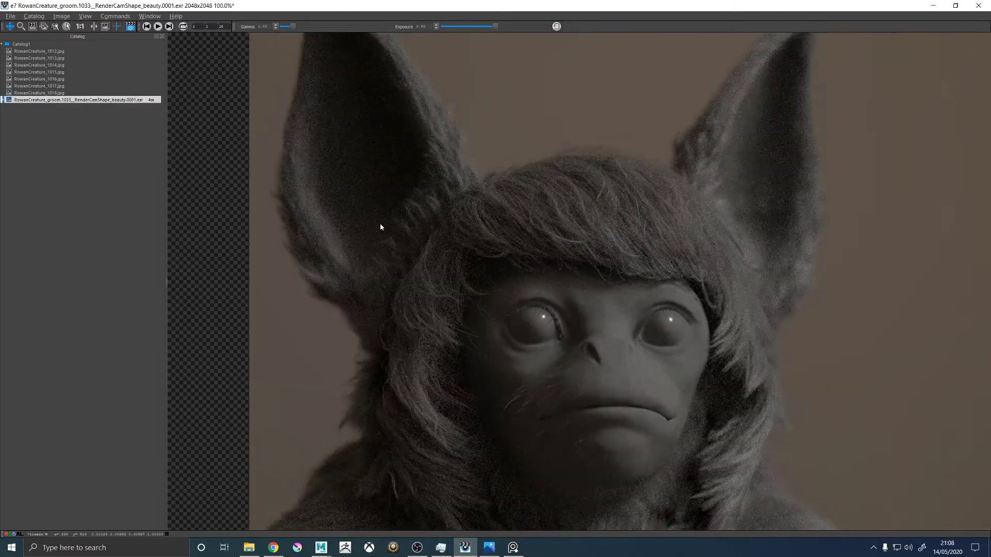
click(33, 28)
drag(280, 91, 454, 316)
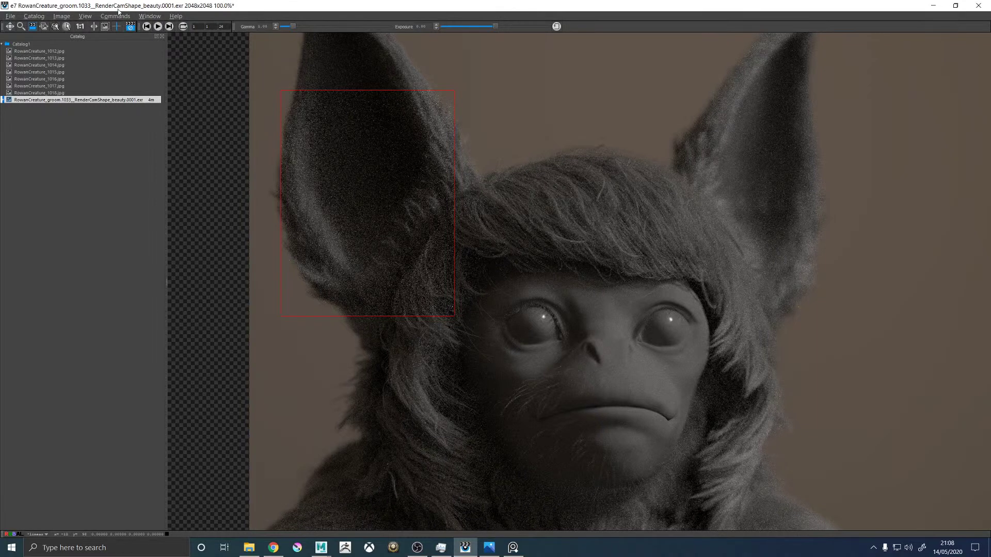
Return to Maya, switch the viewport back to the persp camera and orbit to face the head and ears.
click(933, 7)
click(233, 65)
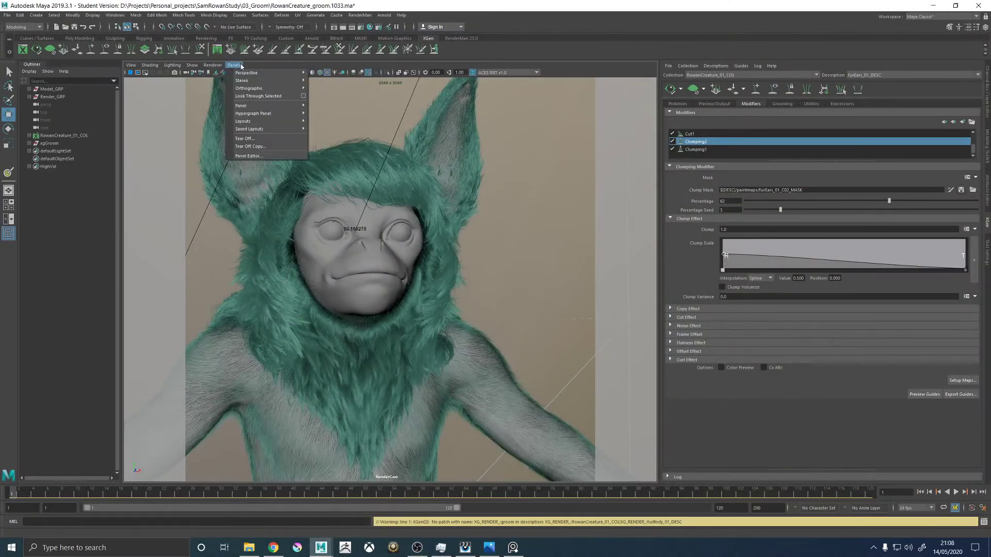
mouse_move(264, 74)
click(326, 73)
alt+drag(437, 206, 448, 231)
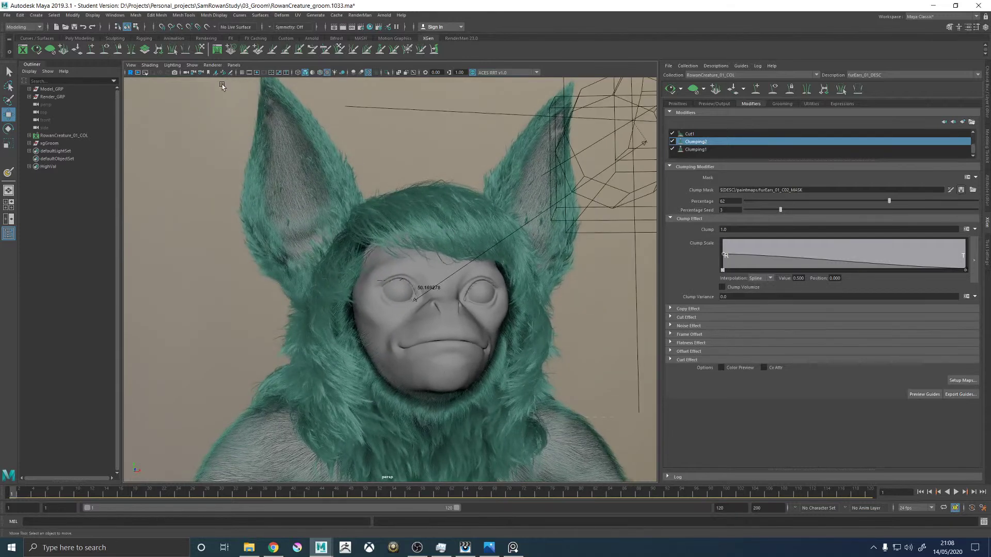
Show the resolution gate, frame the creature's head and ears, and start a RenderMan render from the perspective camera.
click(255, 72)
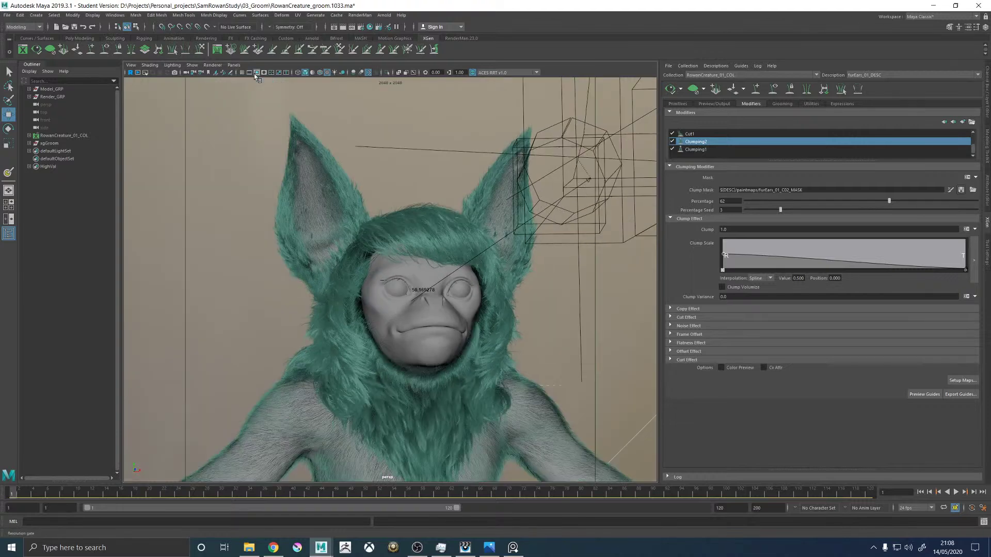
alt+drag(336, 115, 375, 146)
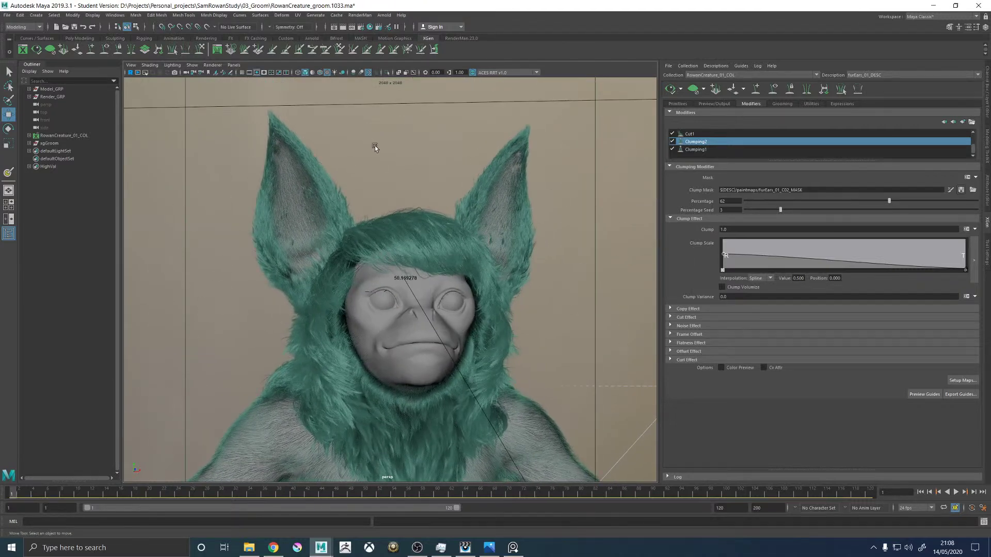
click(357, 15)
click(361, 30)
Switch to the RenderMan image viewer and remove the existing crop region so the whole creature renders.
click(469, 549)
scroll(379, 377, down, 2)
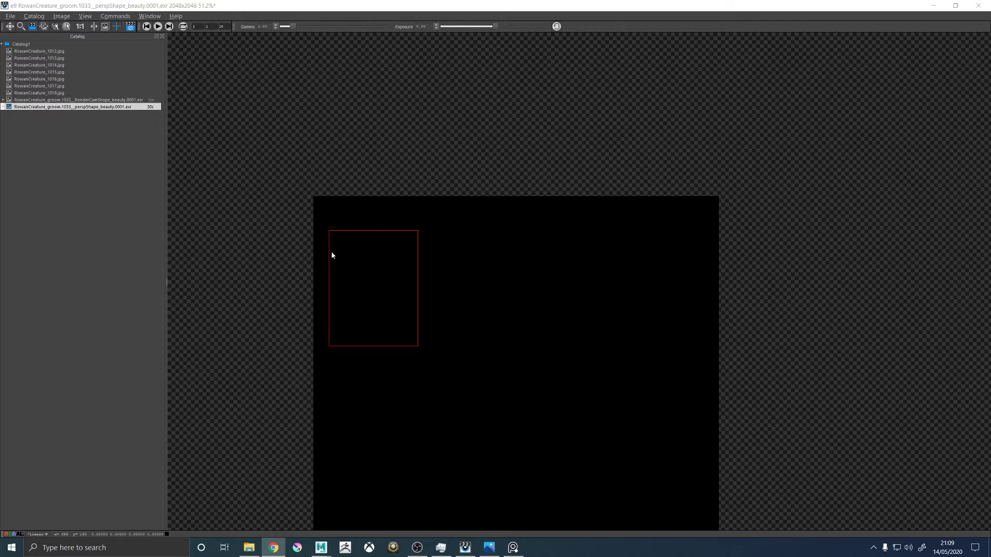
click(422, 229)
scroll(490, 292, down, 6)
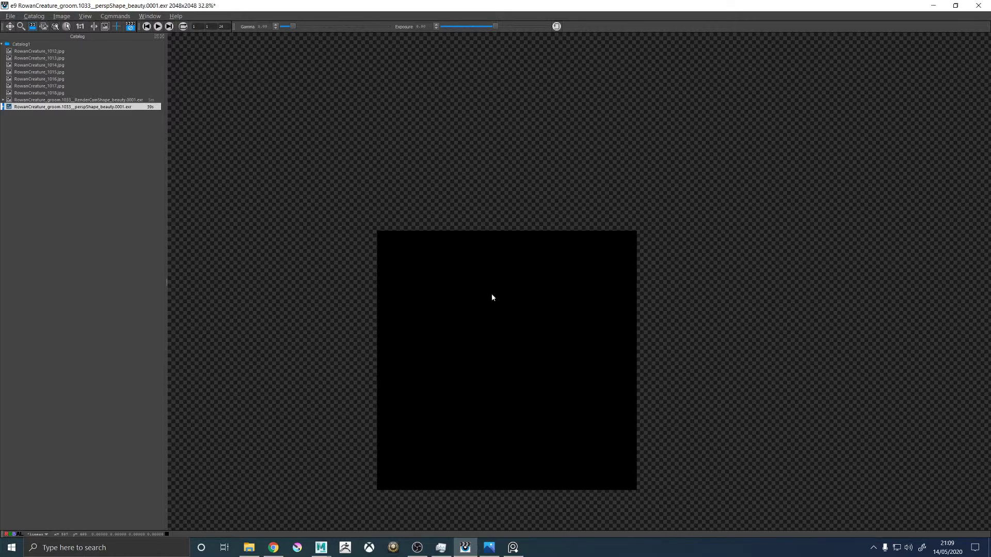
scroll(518, 304, up, 5)
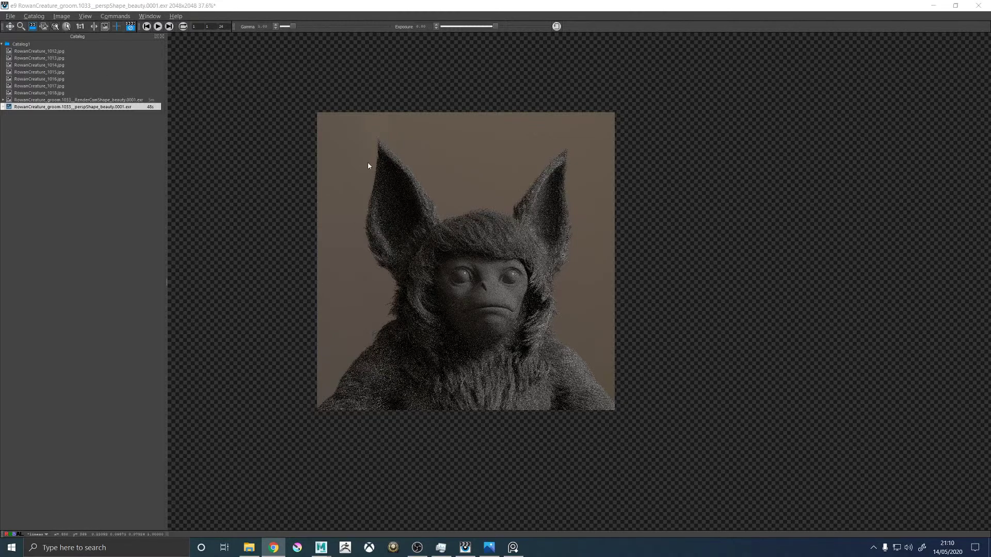
Limit the render to a crop region around the ear on the image's left side and inspect its fur up close.
drag(359, 133, 442, 282)
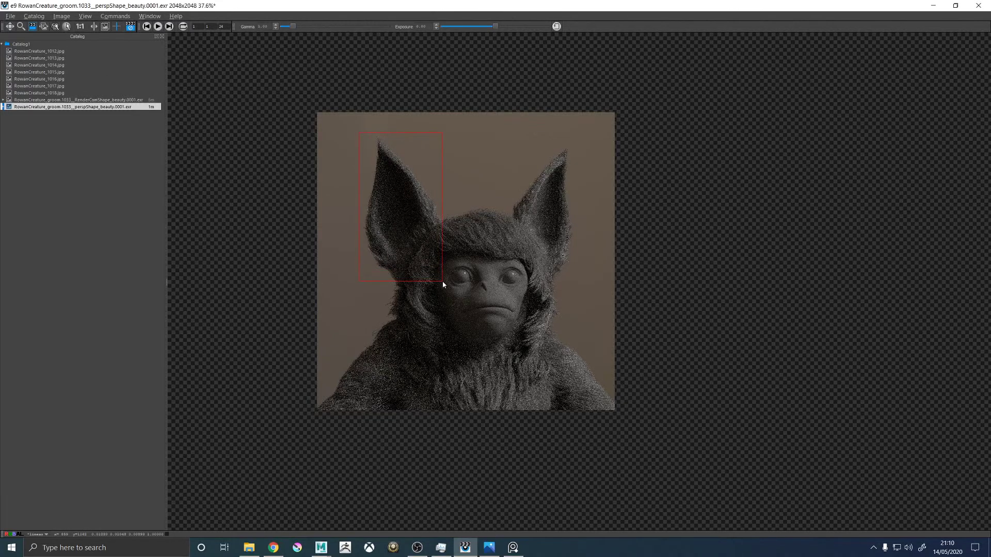
scroll(405, 208, up, 2)
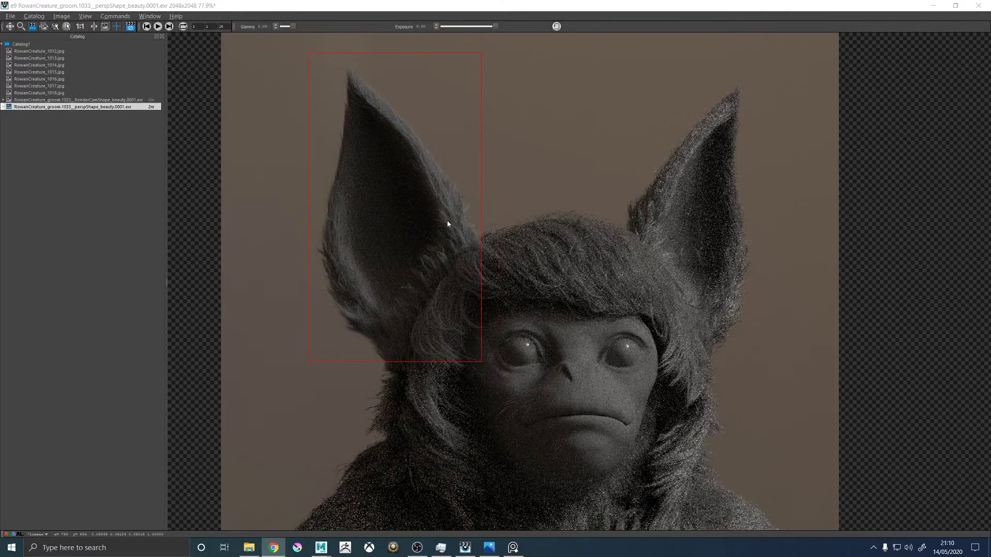
scroll(388, 196, up, 2)
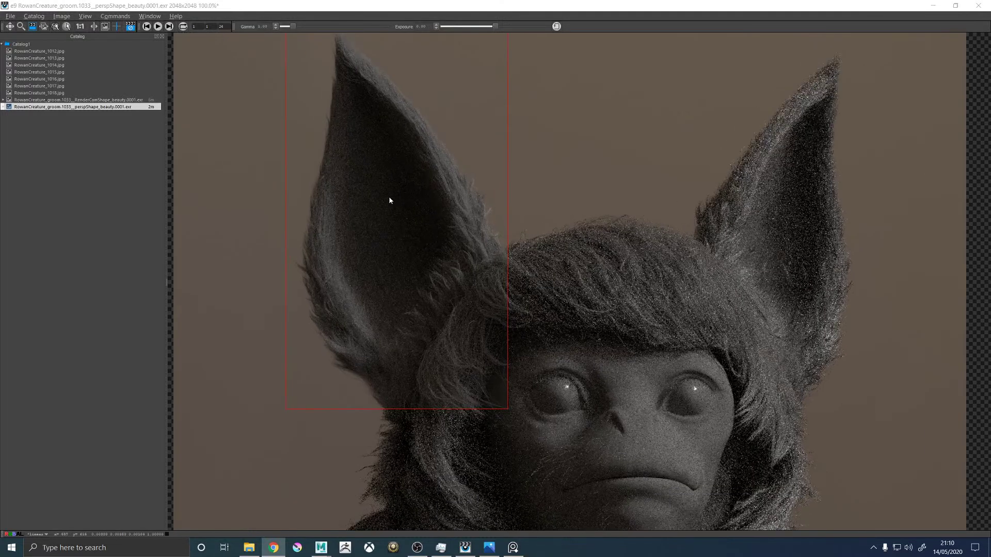
scroll(440, 207, down, 6)
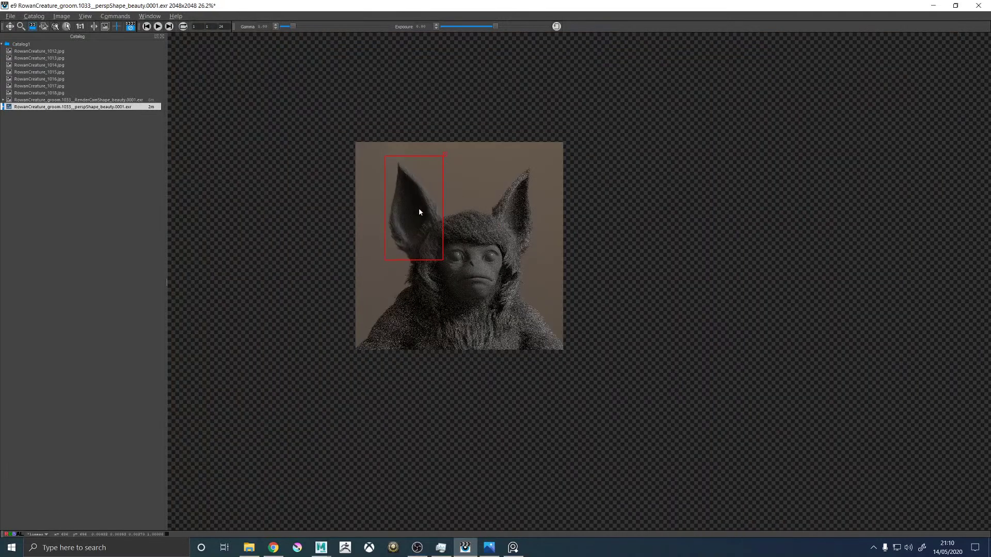
scroll(413, 206, up, 7)
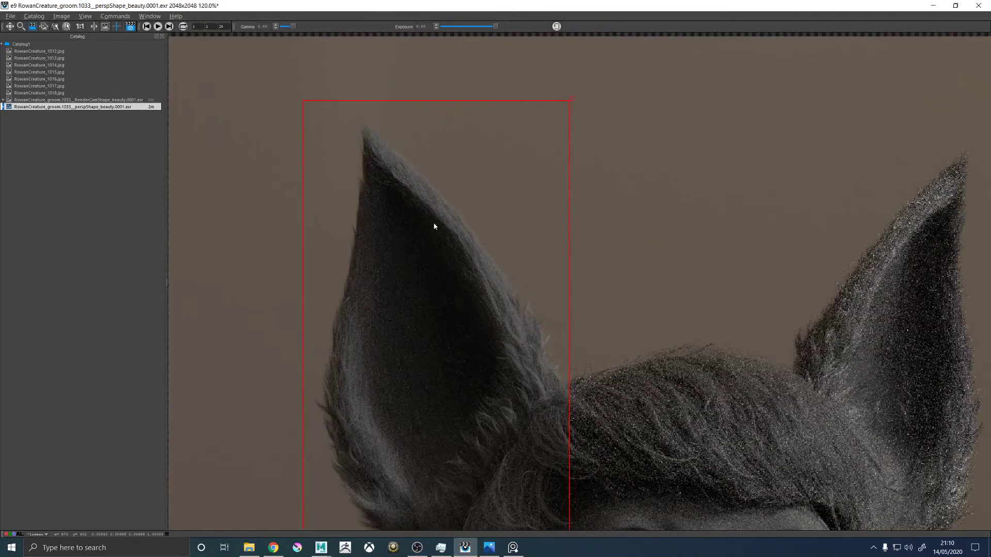
scroll(515, 429, down, 1)
scroll(511, 403, up, 1)
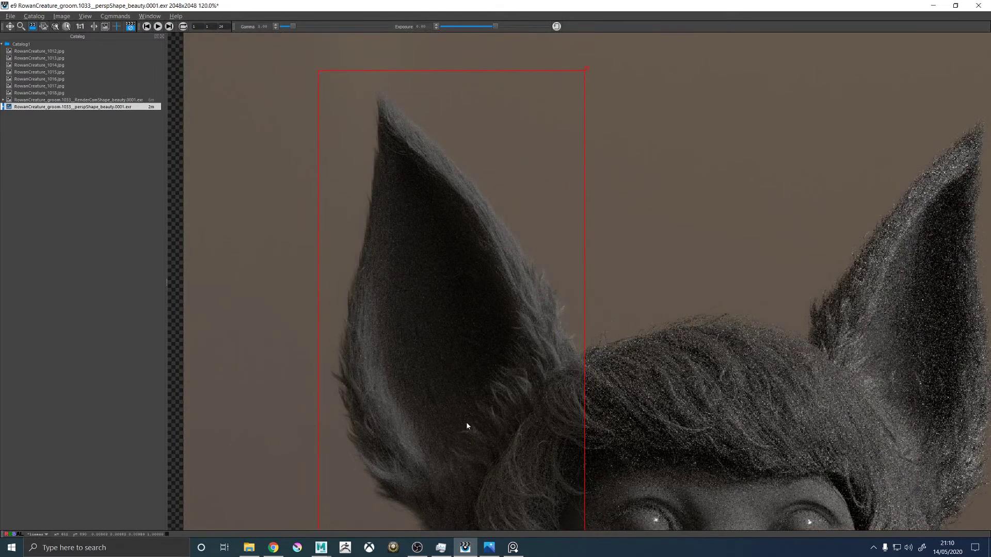
scroll(467, 425, down, 5)
scroll(427, 454, up, 6)
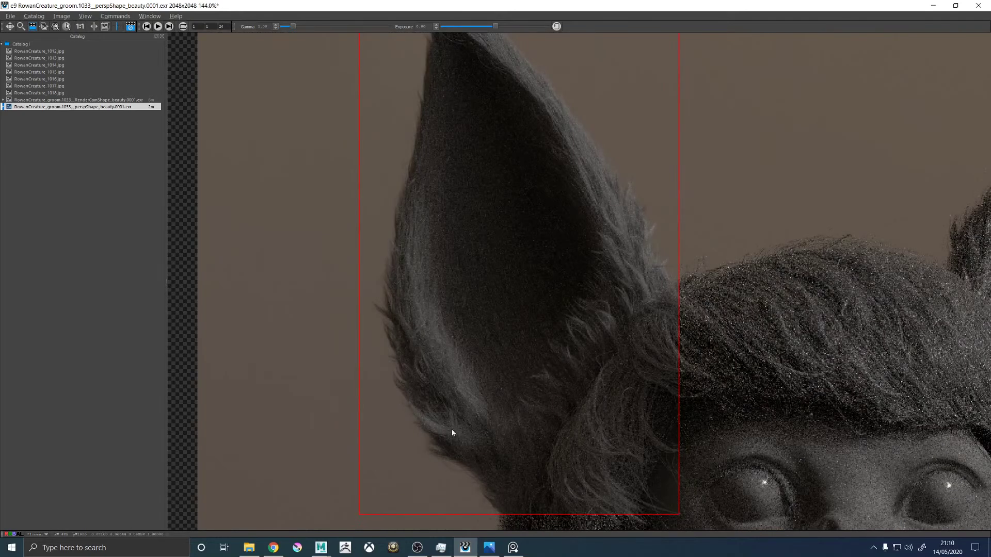
scroll(429, 410, down, 4)
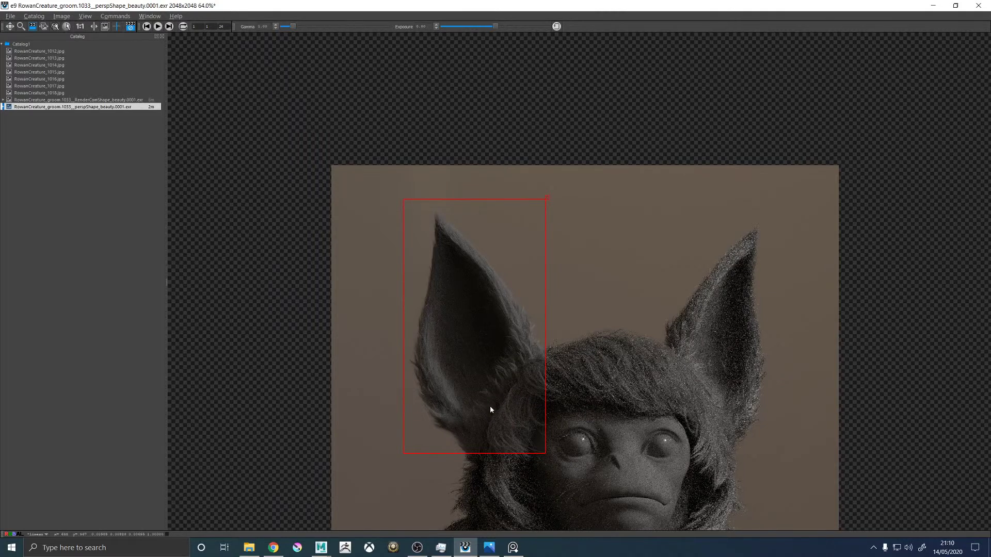
Move the crop region over the ear on the image's right side and inspect the fur as it refines.
drag(481, 321, 725, 335)
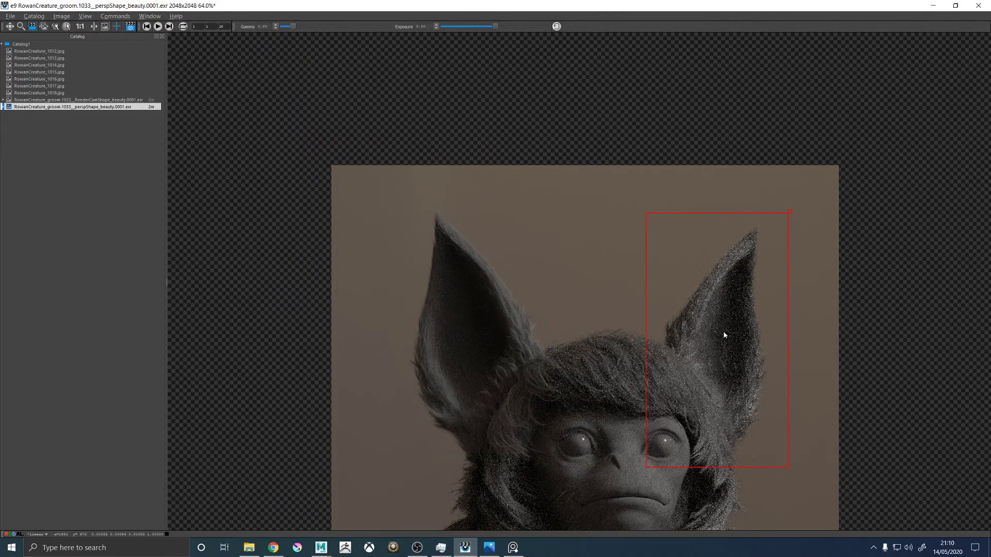
scroll(753, 347, up, 3)
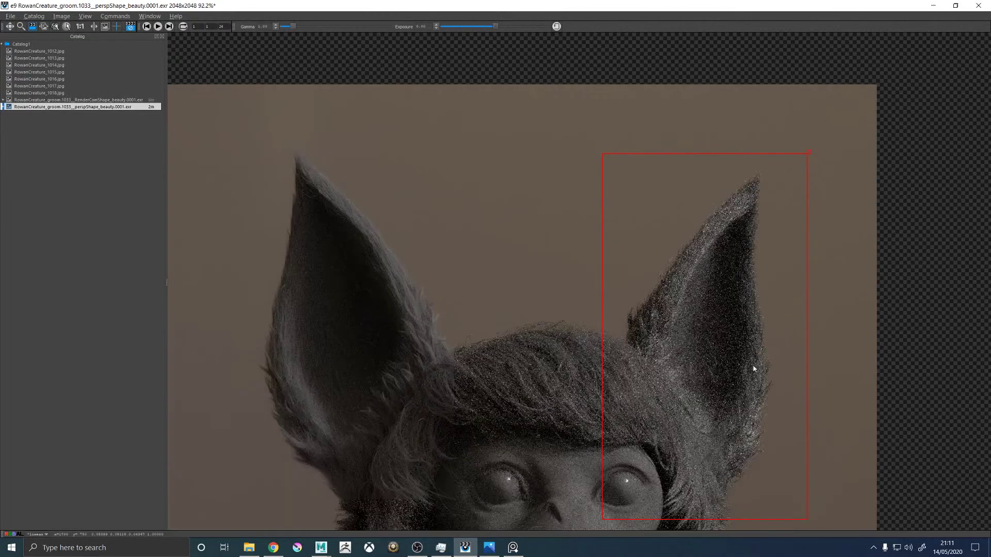
mouse_move(728, 210)
alt+right_down()
mouse_move(690, 212)
mouse_move(722, 216)
alt+right_up()
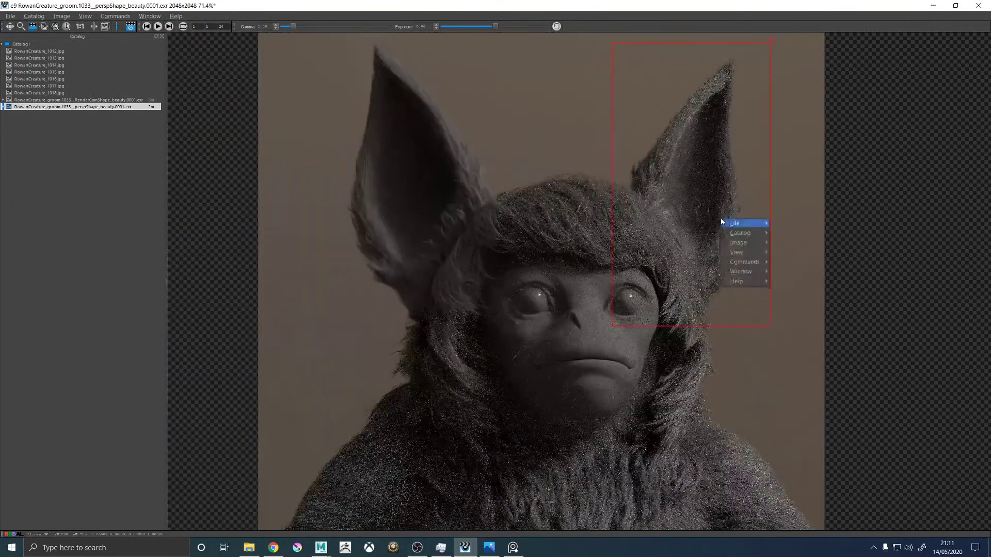
click(750, 130)
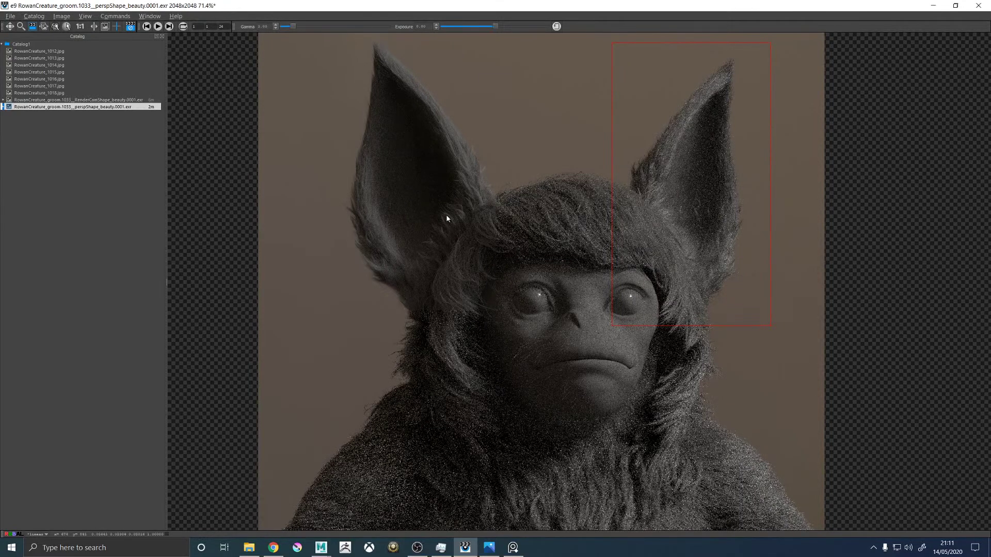
scroll(705, 373, down, 2)
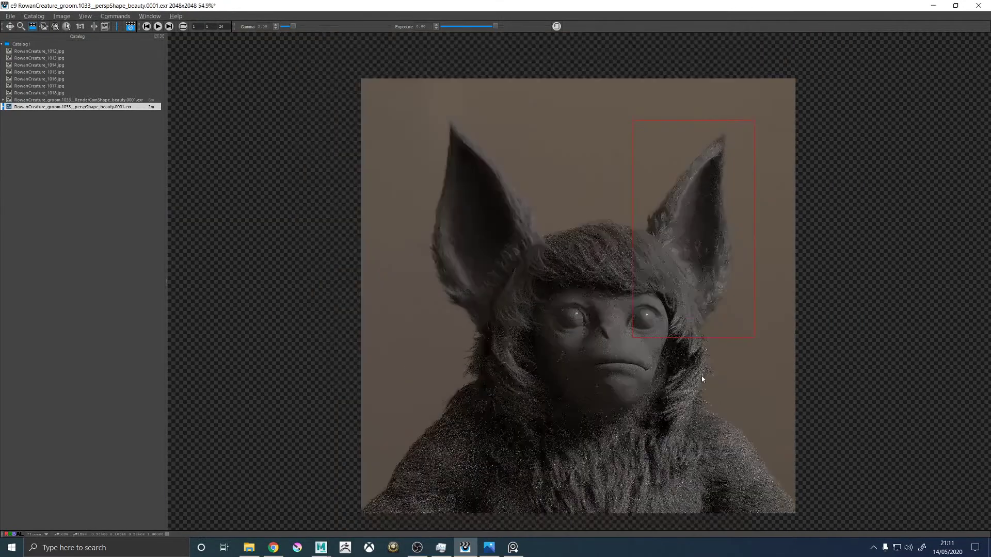
alt+middle_drag(704, 387, 685, 324)
alt+right_drag(569, 397, 595, 410)
scroll(601, 362, down, 2)
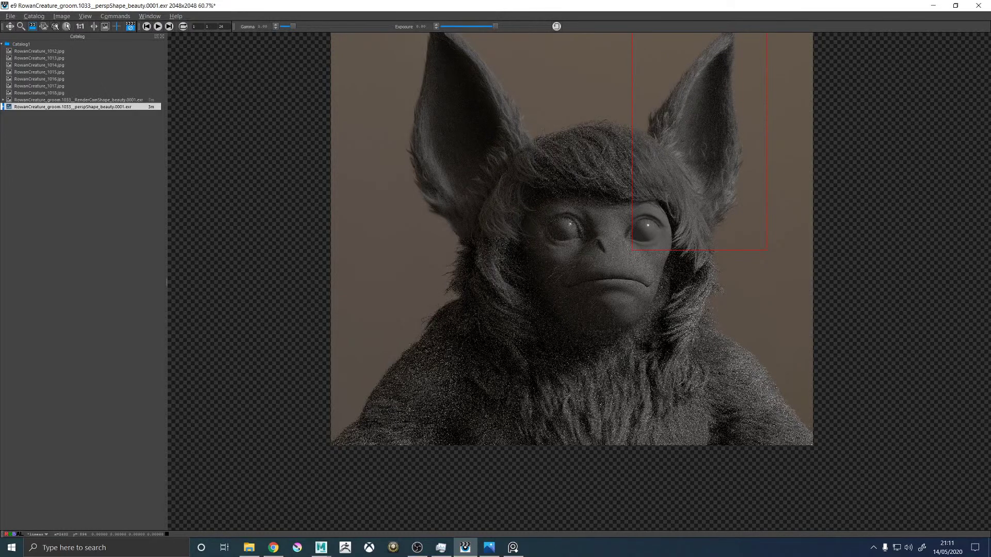
Stop the running render once the second ear has been refined.
click(273, 547)
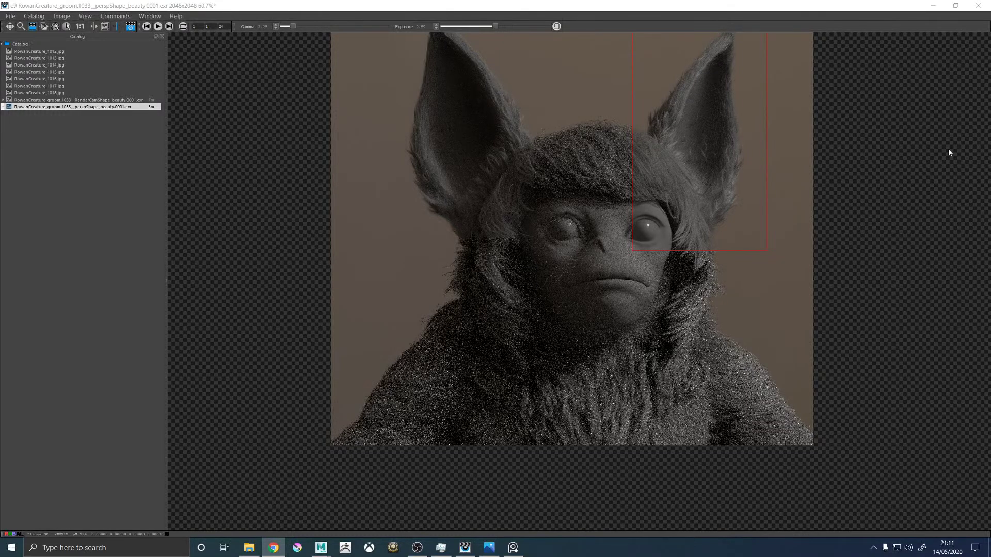
scroll(773, 135, up, 1)
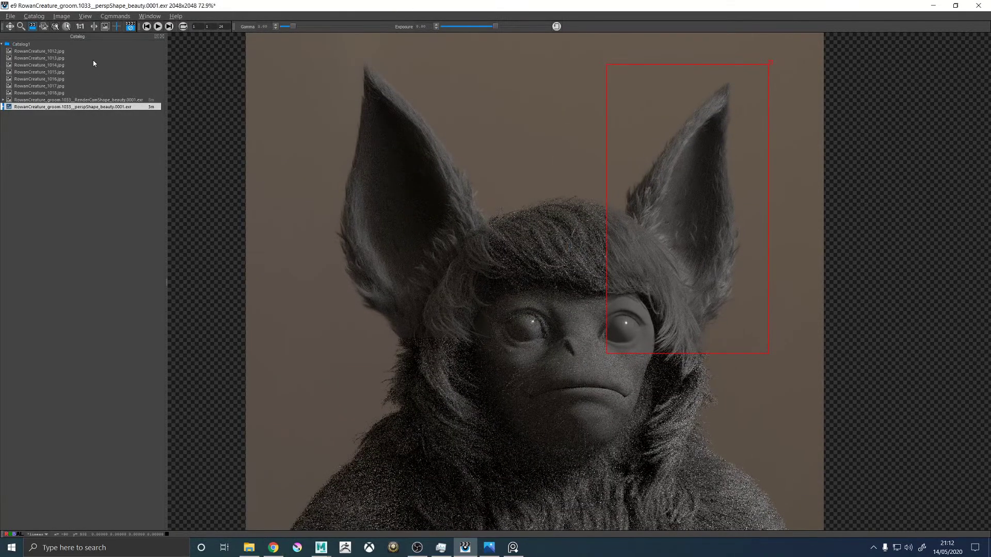
click(134, 29)
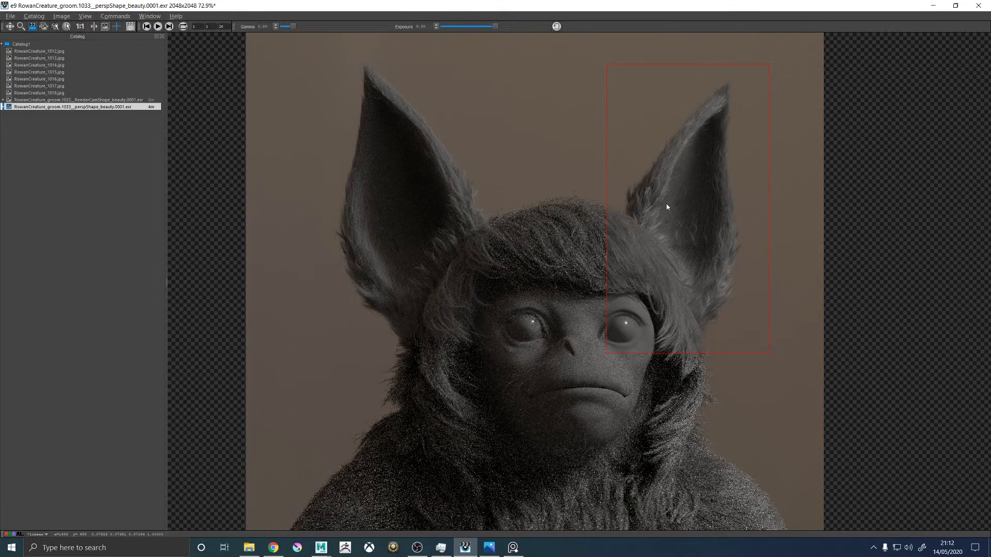
Examine the rendered fur on both ears, the fringe and around the face, with the crop region cleared.
scroll(678, 280, down, 1)
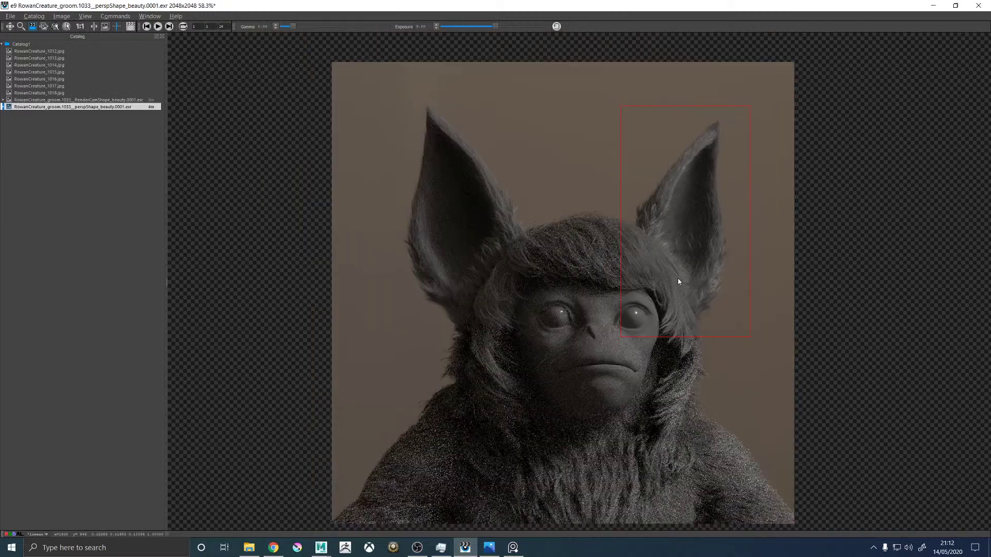
scroll(679, 266, up, 2)
scroll(687, 207, down, 2)
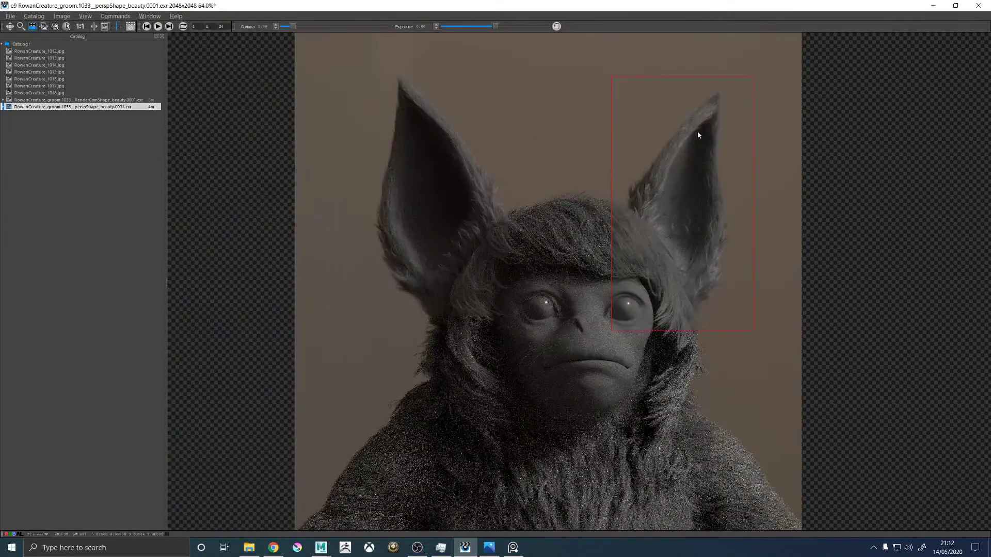
scroll(707, 162, up, 2)
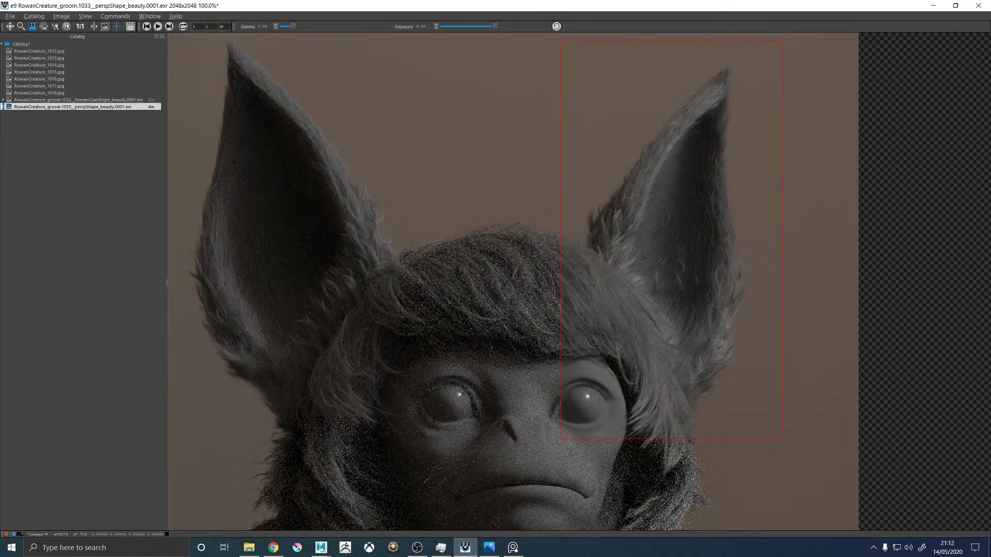
scroll(645, 290, down, 1)
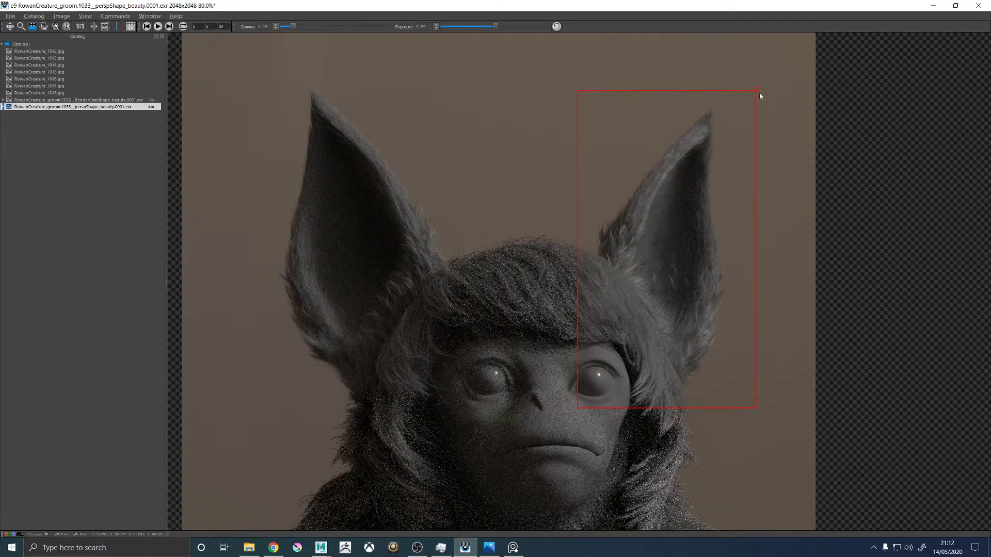
scroll(602, 321, down, 2)
scroll(596, 324, up, 2)
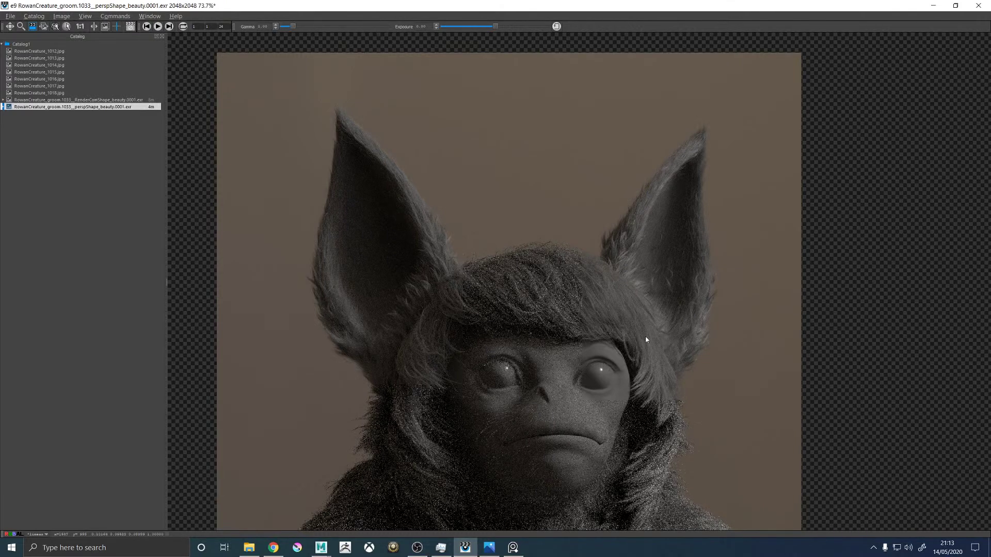
scroll(564, 302, down, 2)
scroll(610, 353, up, 3)
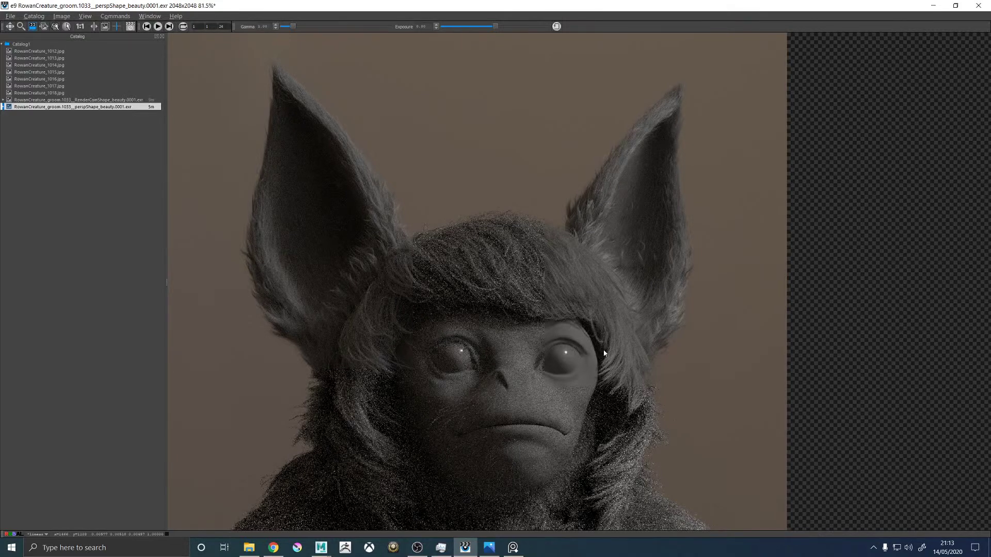
scroll(573, 340, down, 5)
scroll(565, 336, up, 4)
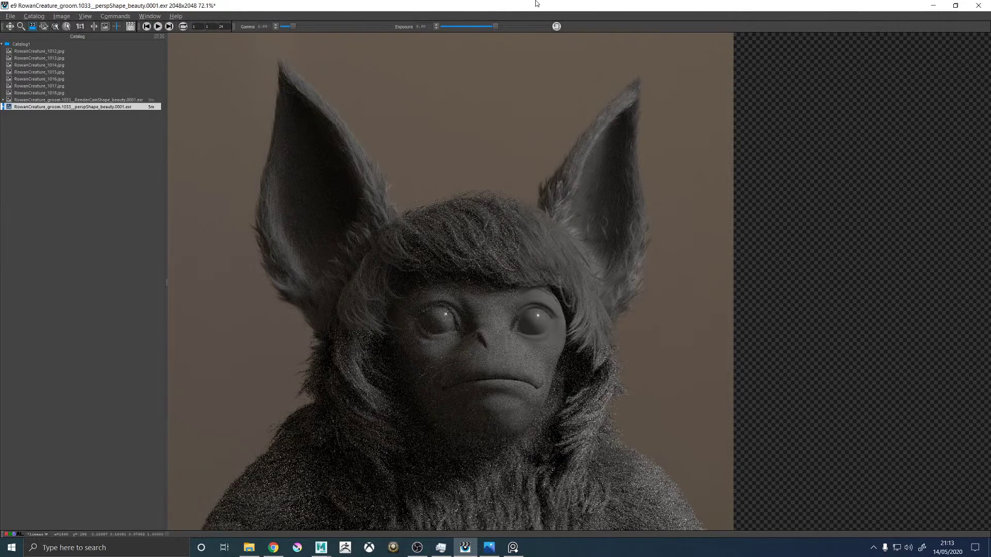
Return to Maya, review the groom from the side and front, and save the scene.
click(933, 5)
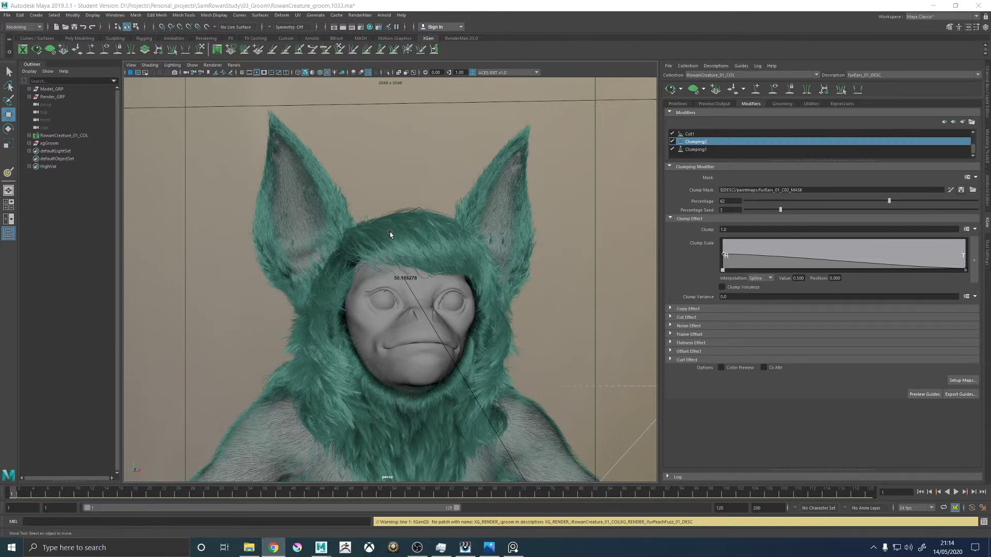
alt+drag(412, 224, 434, 242)
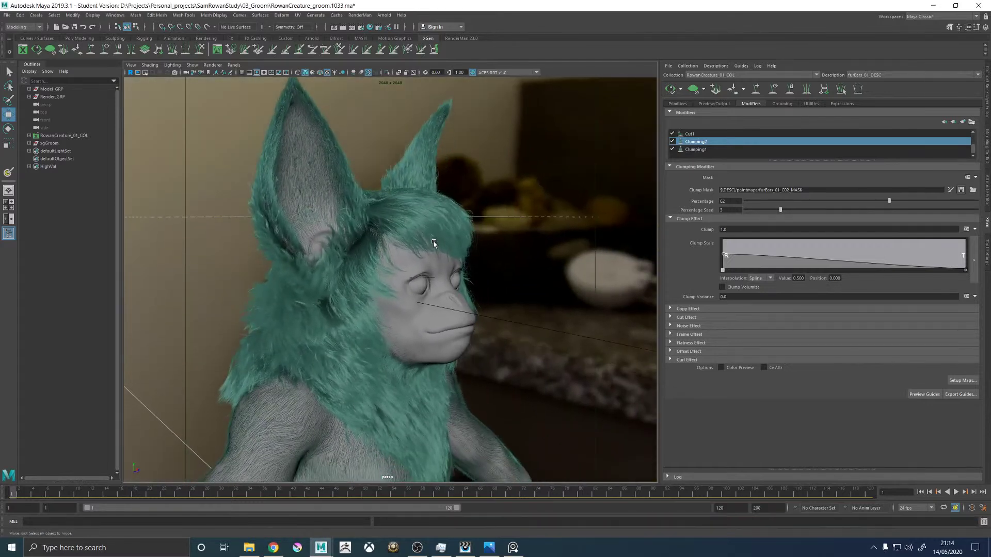
key(bracketleft)
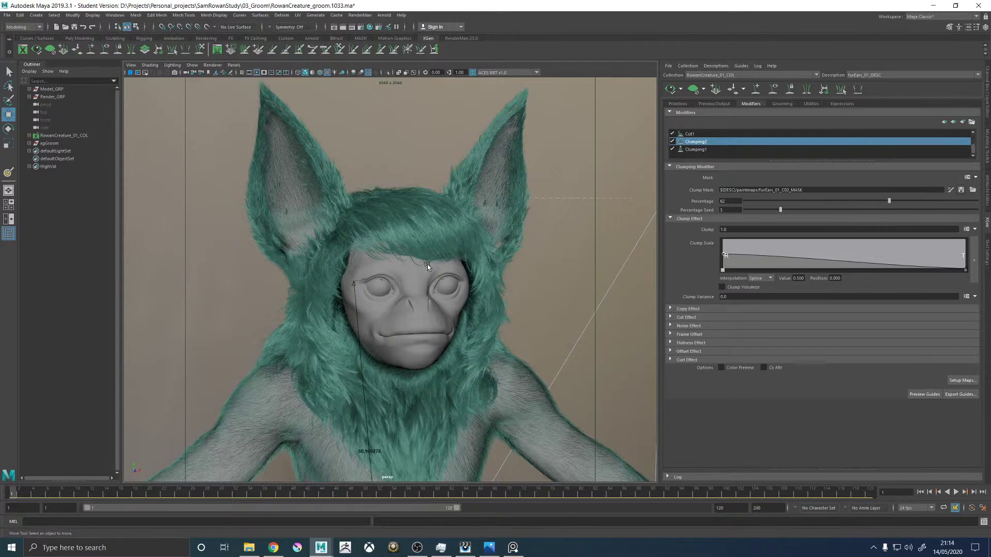
alt+drag(436, 268, 559, 294)
scroll(559, 294, down, 3)
key(q)
key(ctrl+s)
click(478, 279)
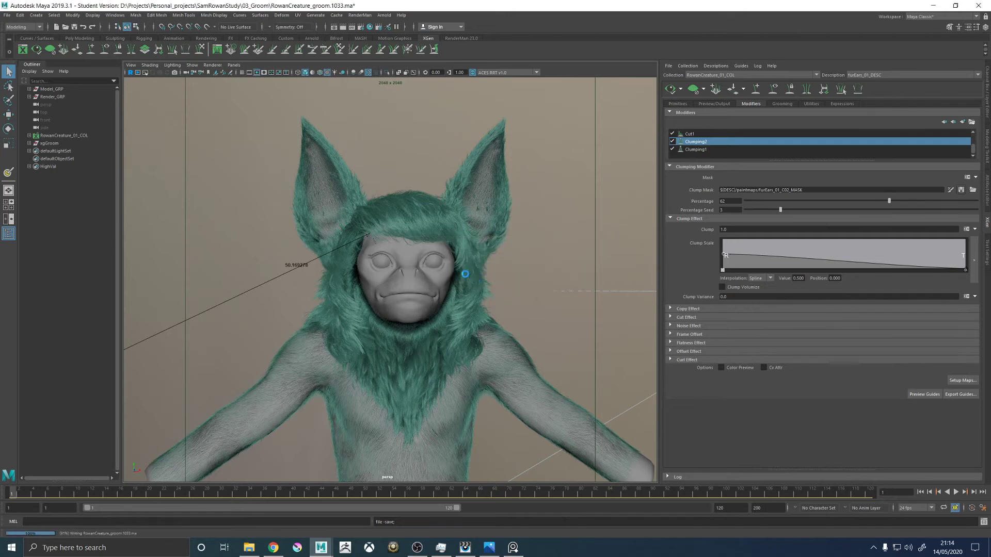
key(w)
scroll(449, 211, up, 5)
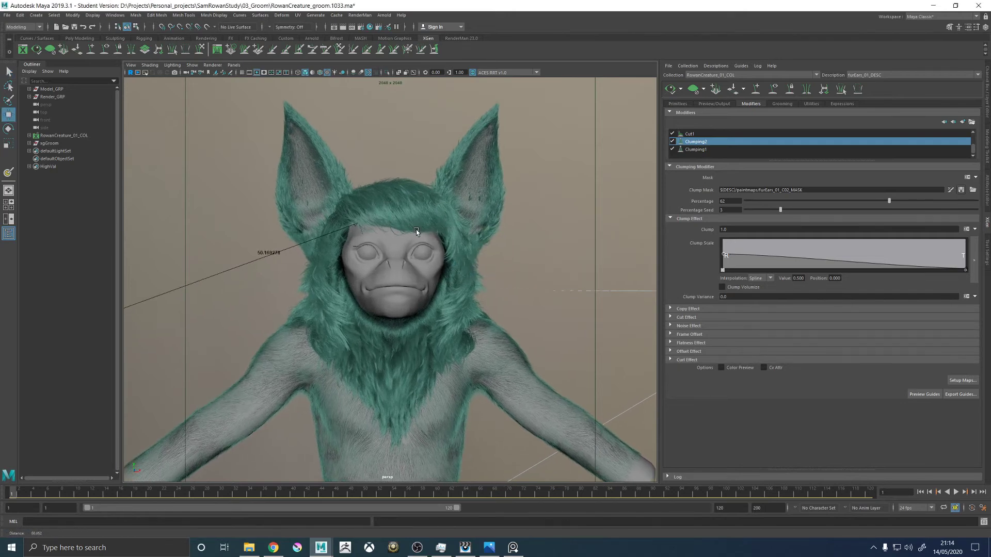
alt+drag(424, 268, 413, 242)
alt+middle_drag(412, 242, 397, 231)
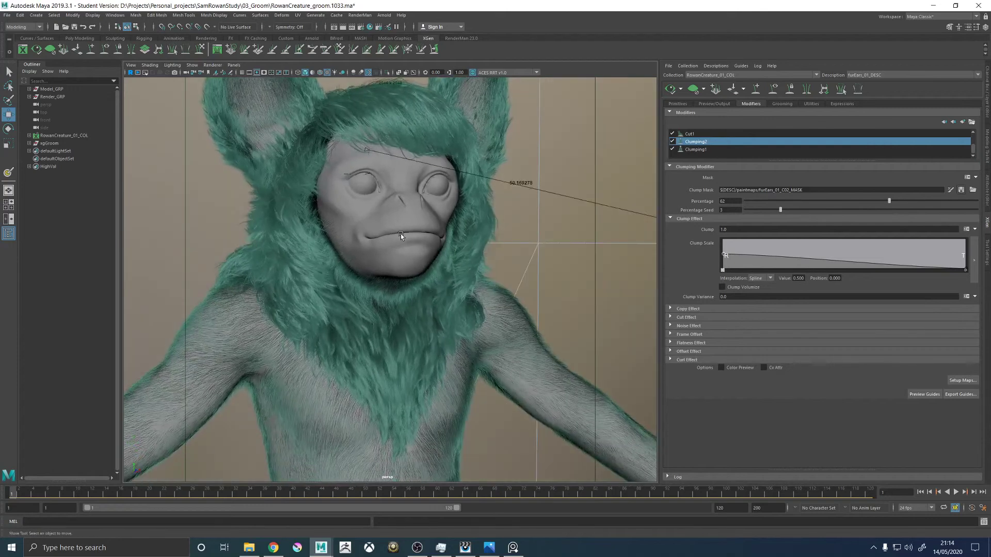
Review the fur around the creature's face and neck from the front and save the scene.
alt+drag(401, 234, 458, 259)
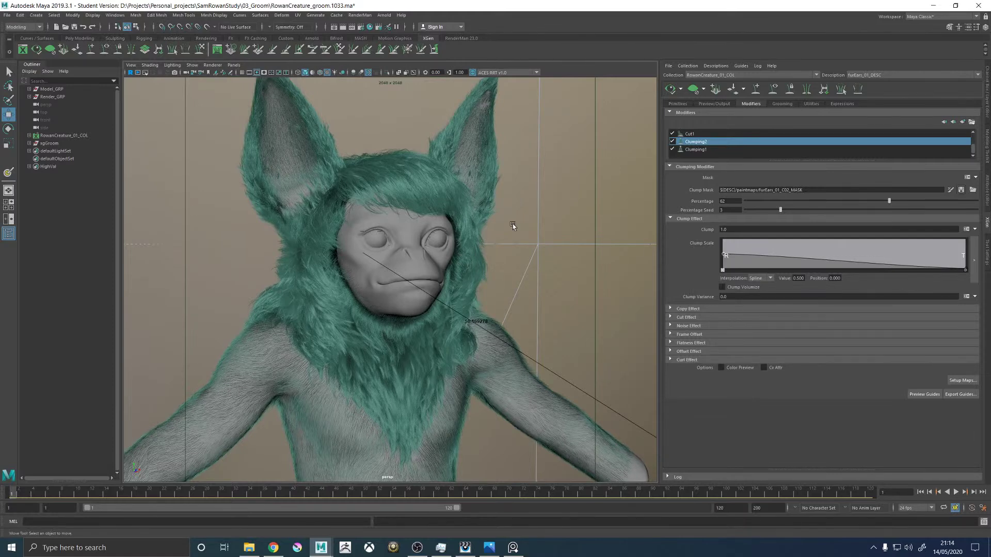
alt+drag(457, 255, 505, 299)
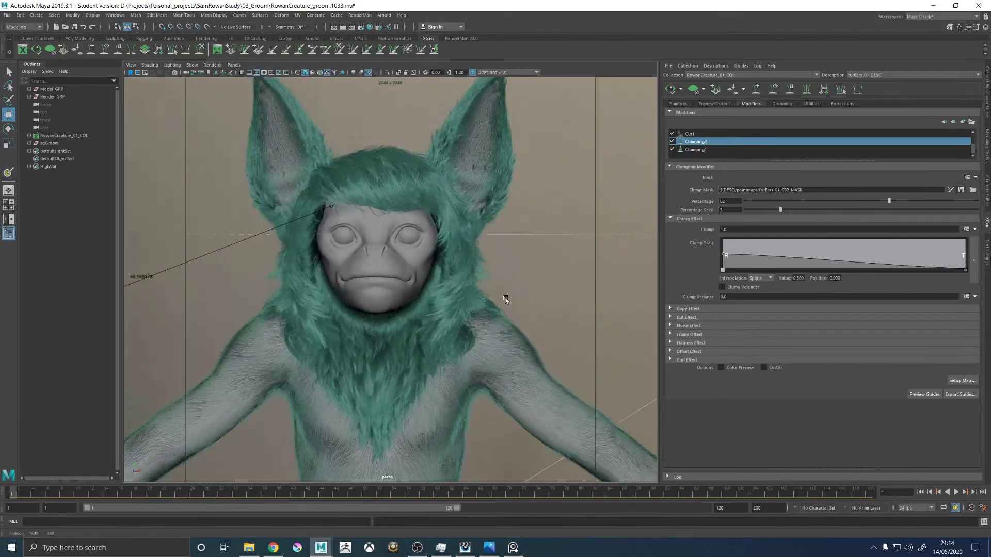
scroll(542, 310, up, 5)
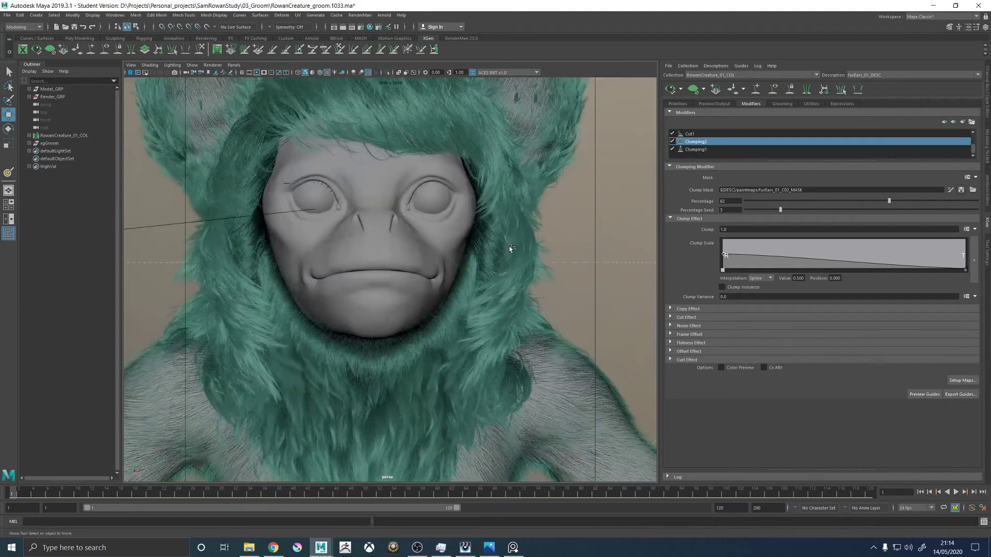
key(ctrl+s)
click(483, 277)
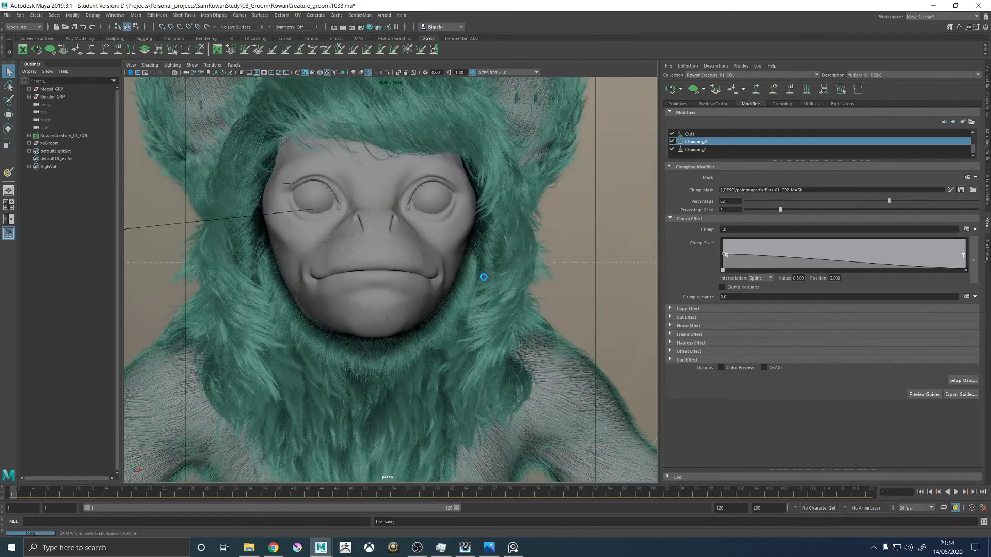
key(w)
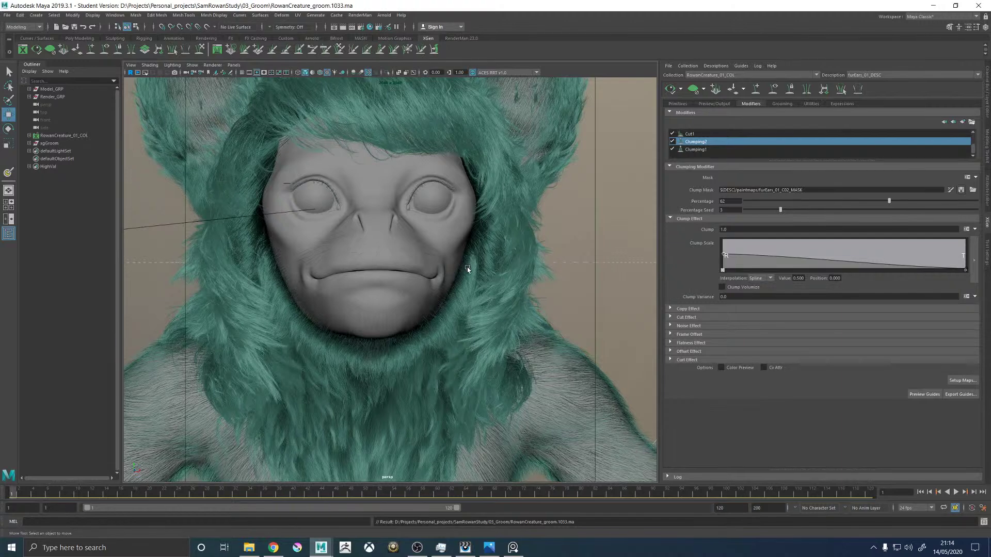
Make furHead_01_DESC the active XGen description and clear its fur preview to expose the head guides.
alt+drag(506, 256, 466, 288)
scroll(466, 288, up, 4)
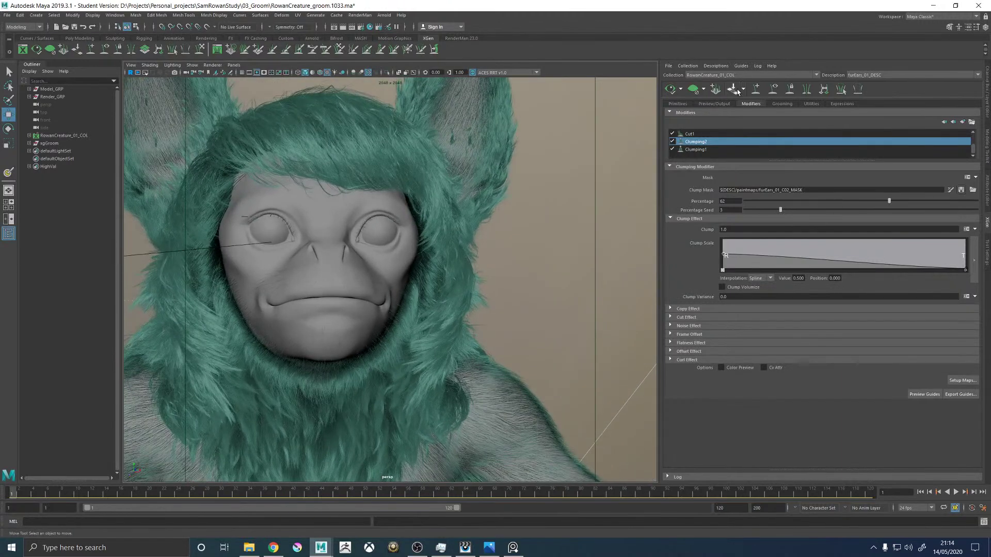
click(880, 76)
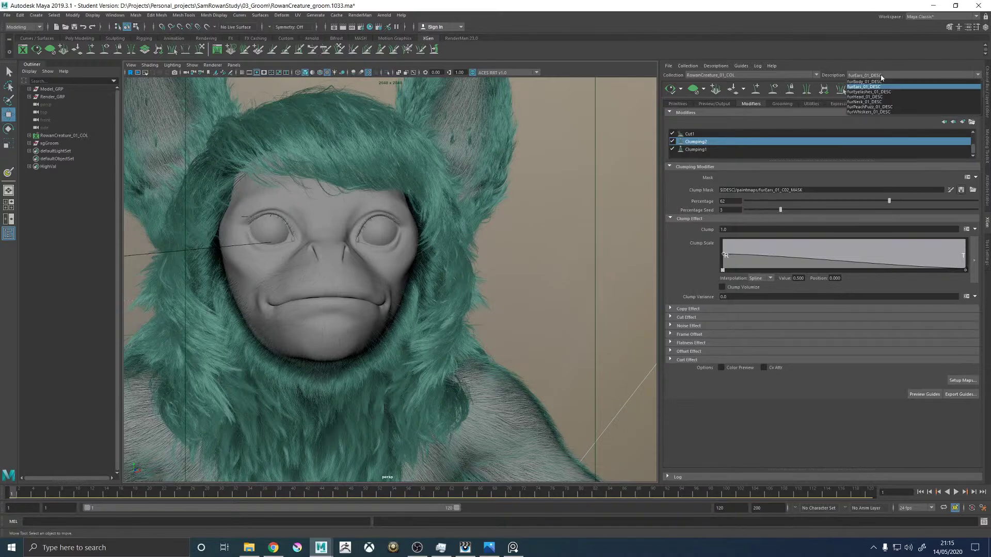
click(864, 96)
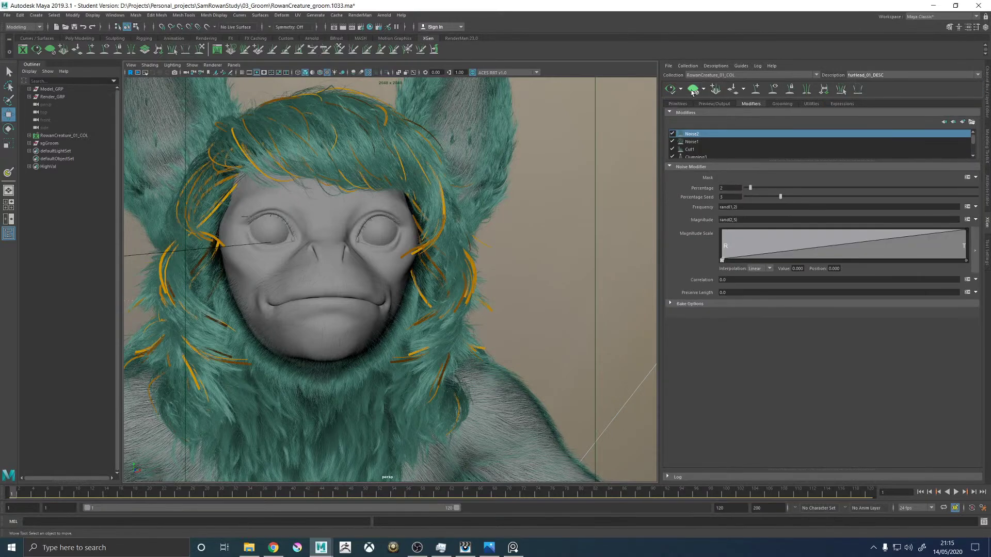
alt+right_drag(562, 221, 446, 264)
drag(419, 283, 415, 288)
alt+drag(477, 273, 419, 276)
Bring the reference board over the viewport and study the fringe, side fur and neck fur in the blue-furred creature concept.
right_drag(990, 168, 615, 166)
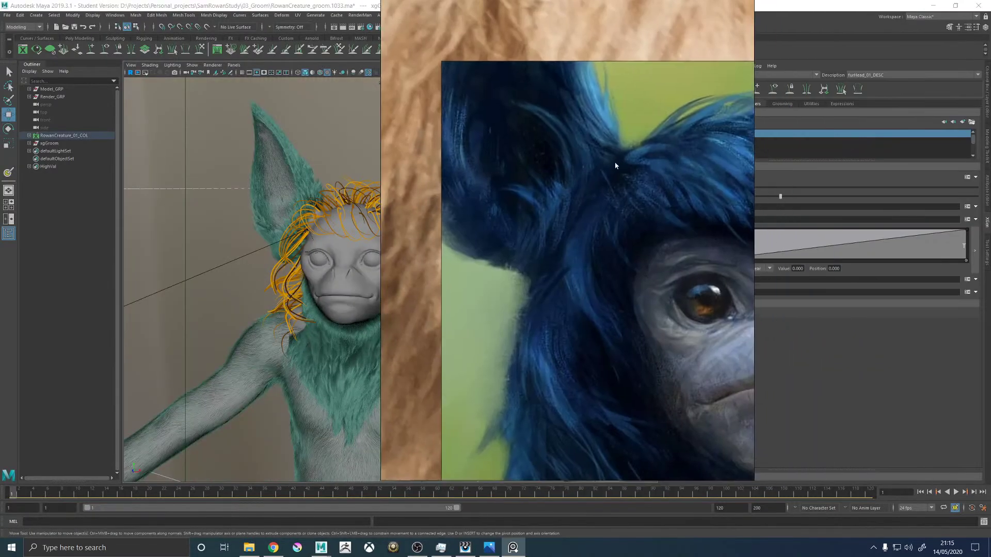
scroll(652, 234, down, 6)
scroll(569, 256, up, 6)
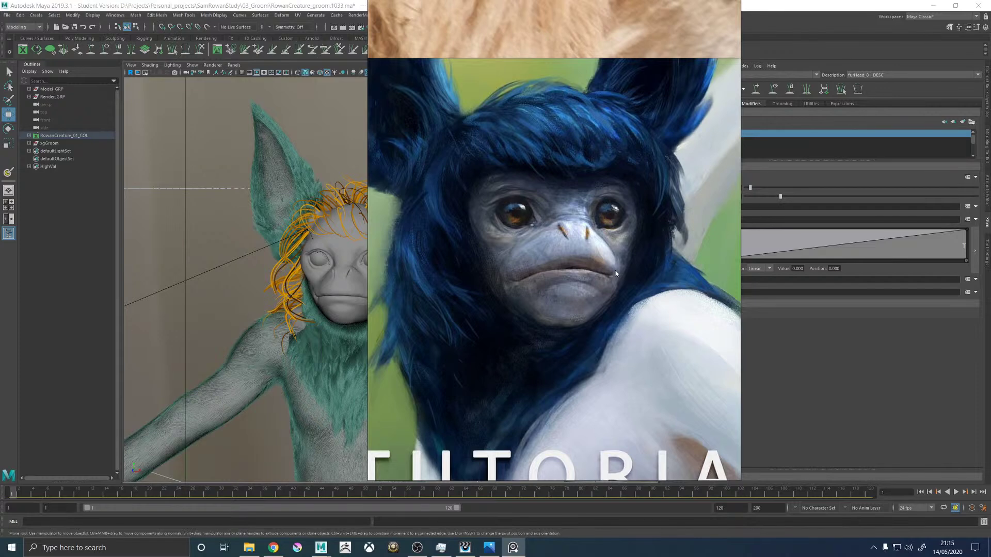
scroll(615, 272, down, 4)
scroll(583, 378, up, 2)
scroll(642, 357, down, 1)
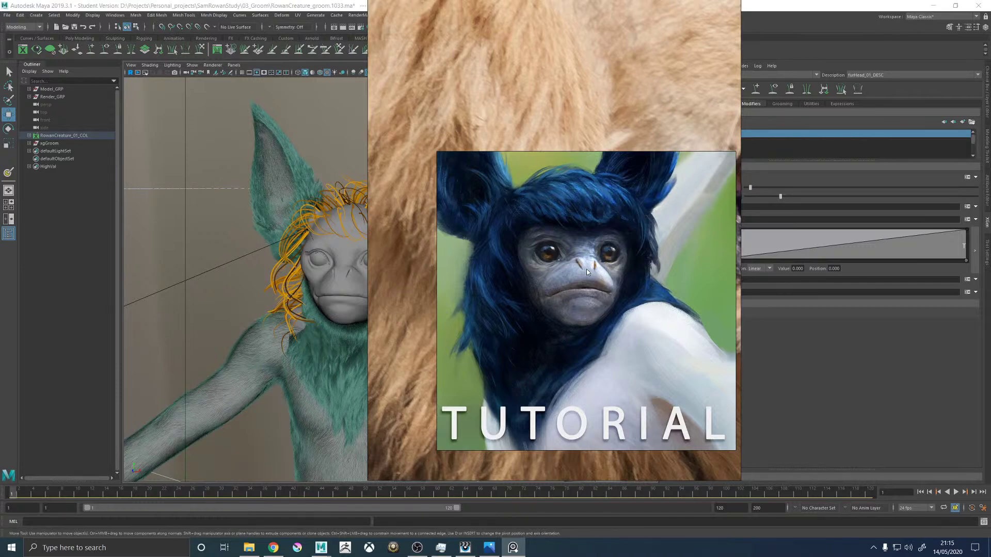
scroll(608, 301, down, 1)
scroll(622, 300, up, 1)
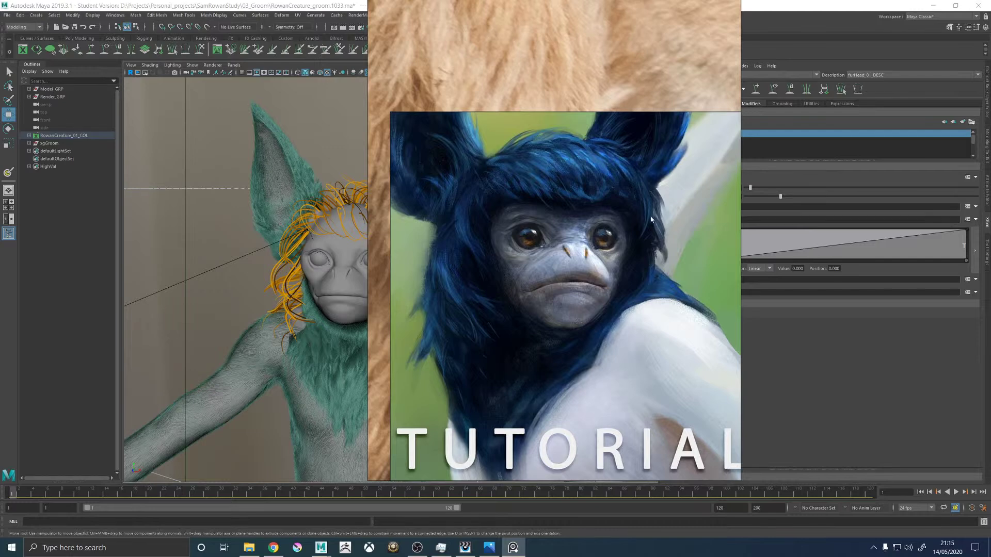
Compare the concept art side by side with the deselected head guides and move the reference board off screen.
right_drag(592, 283, 810, 272)
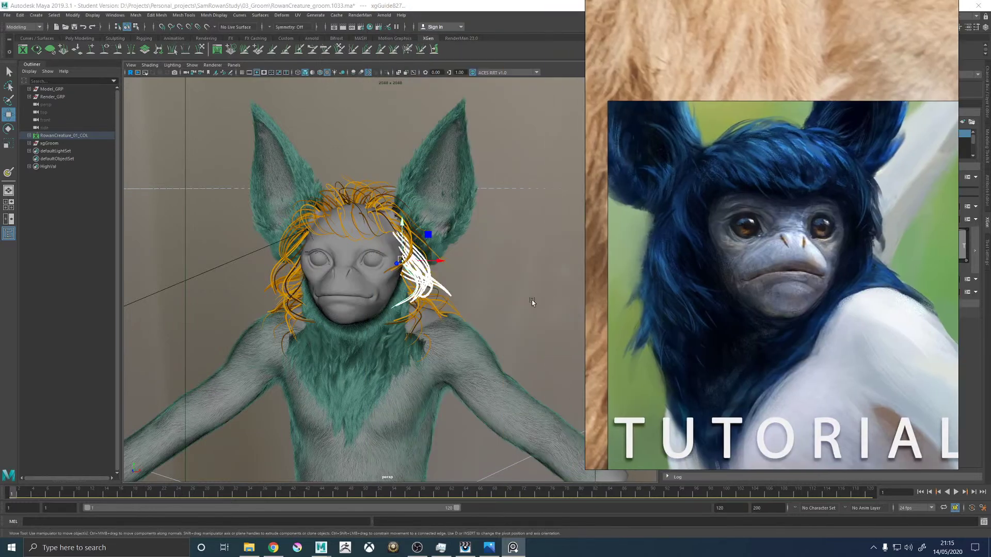
click(552, 277)
alt+drag(523, 311, 488, 308)
alt+middle_drag(288, 155, 346, 152)
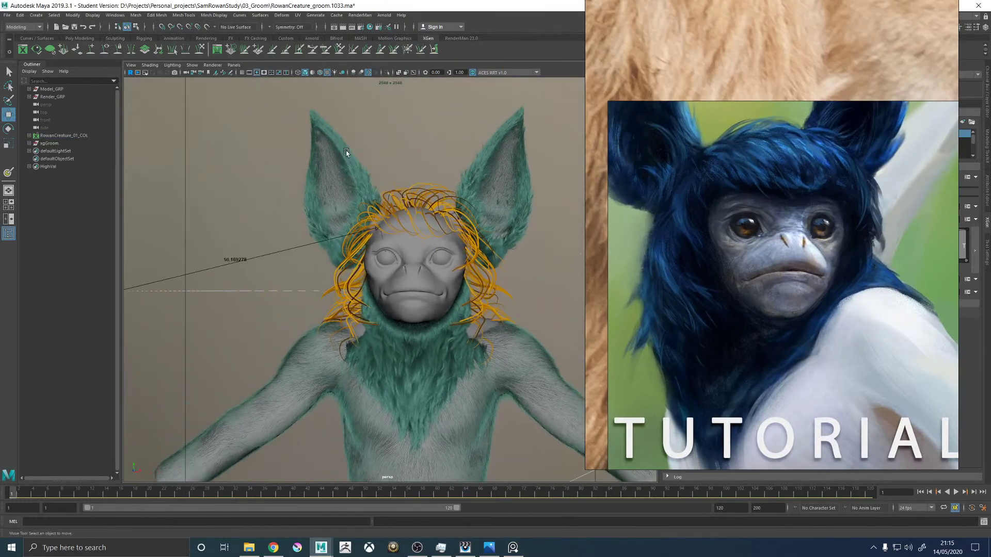
right_drag(758, 67, 990, 67)
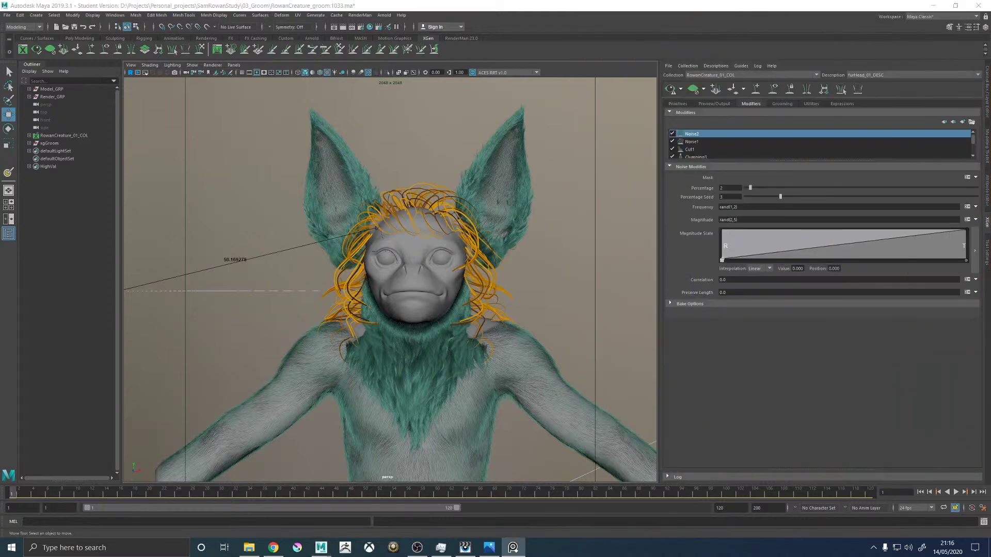
Regenerate the head fur preview and check it with all lights before returning to default shaded display.
click(671, 88)
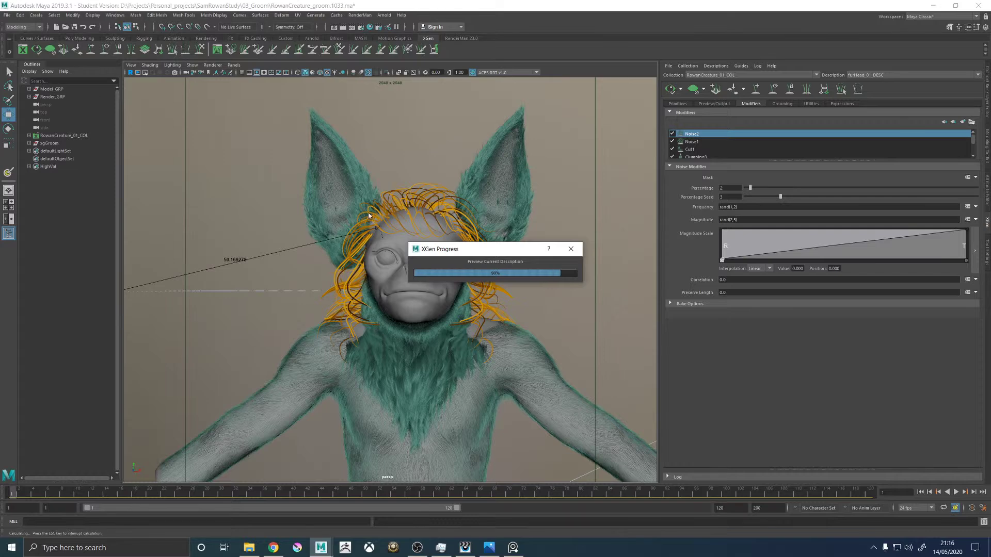
alt+drag(399, 160, 410, 154)
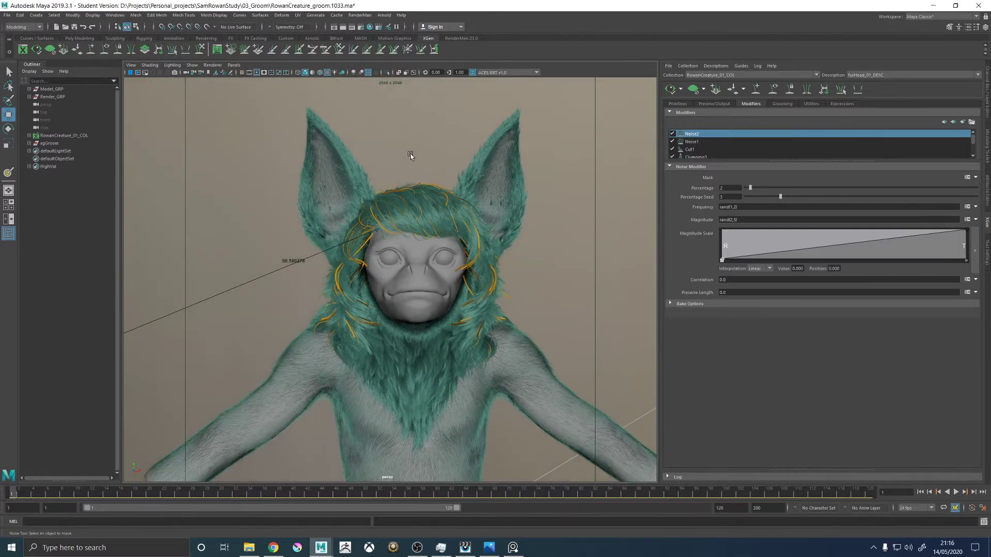
key(7)
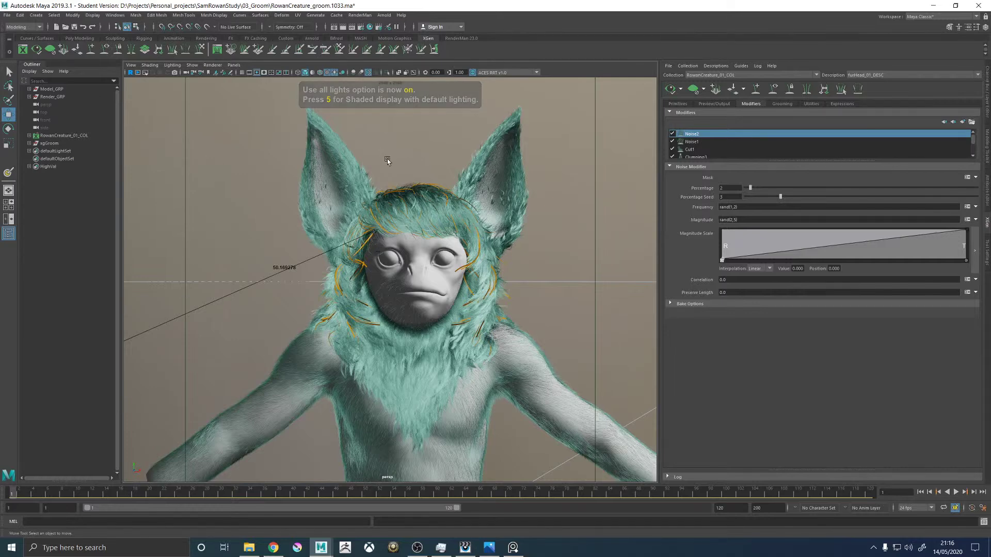
key(5)
key(5)
alt+drag(430, 178, 427, 166)
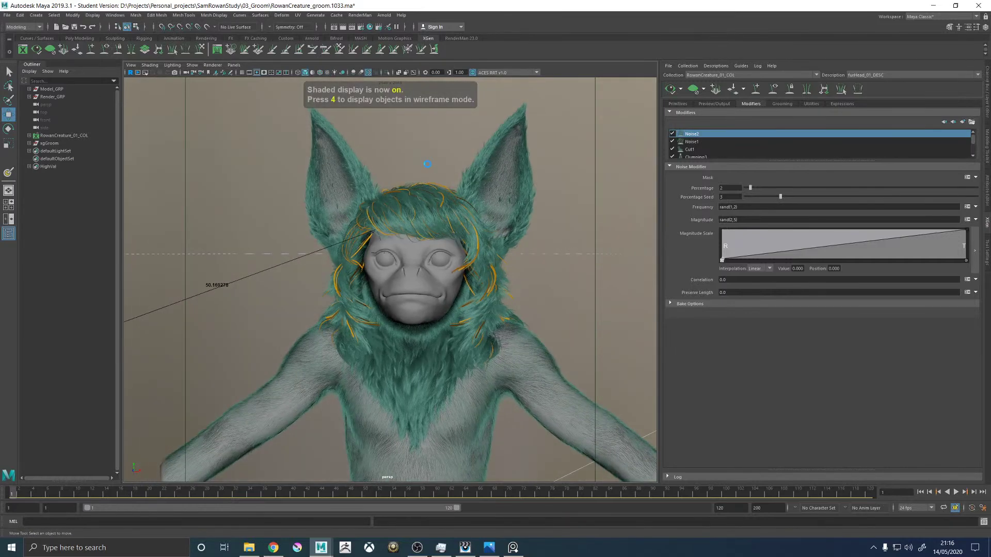
Save the groom scene with the regenerated head fur preview.
key(ctrl+s)
click(475, 280)
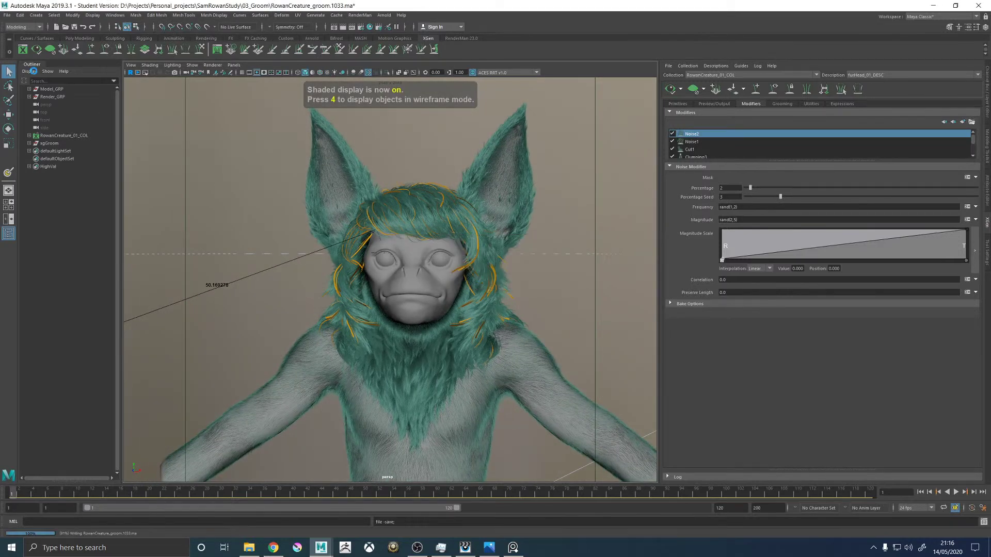
key(w)
Hide the Light_GRP group, display the viewport with all scene lights for a black silhouette, and hide the head guides.
click(29, 96)
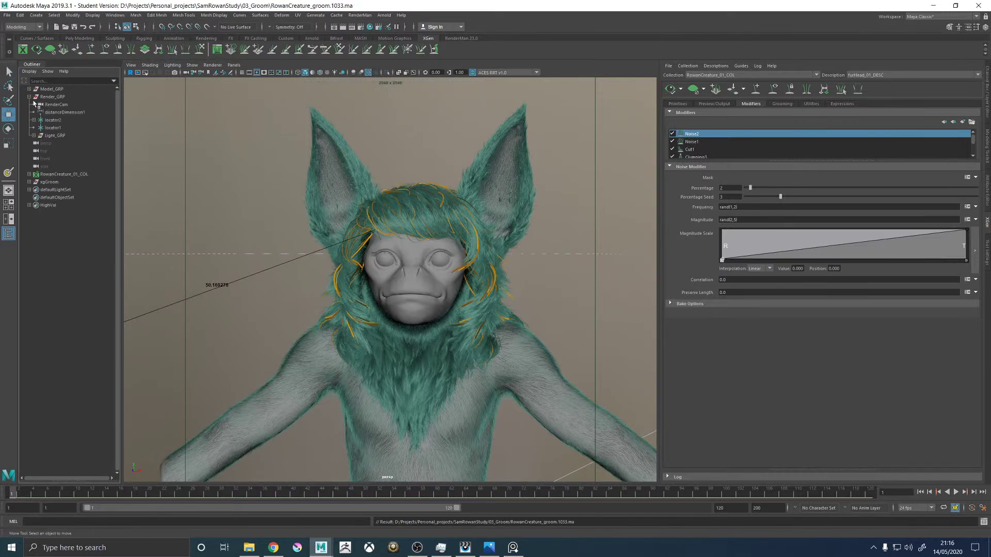
click(58, 135)
key(ctrl+h)
click(396, 160)
key(7)
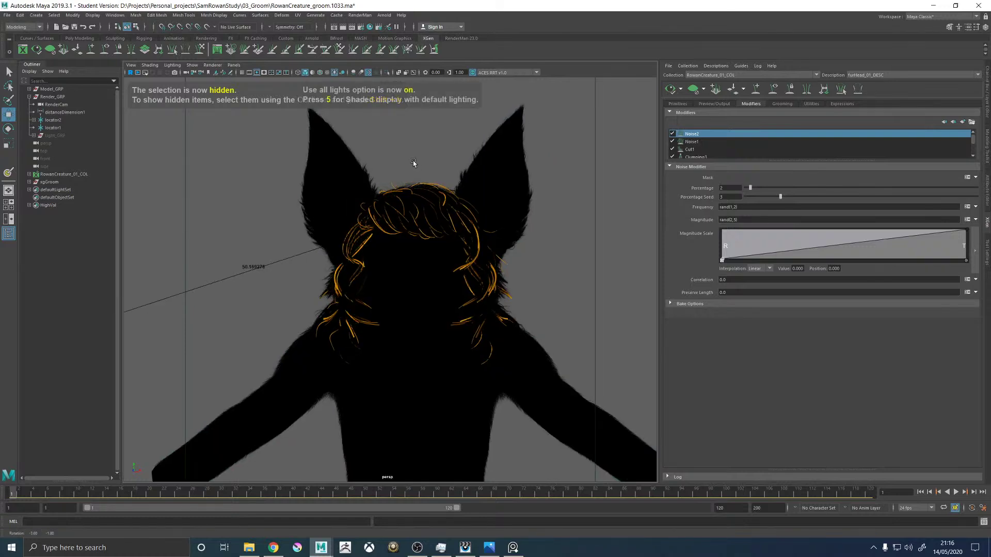
click(773, 90)
Examine the groom's silhouette around the head, ears and neck from the side and back, and return to textured shaded display.
alt+right_drag(609, 238, 494, 252)
alt+drag(552, 257, 513, 255)
alt+right_drag(358, 265, 435, 246)
alt+drag(436, 245, 376, 226)
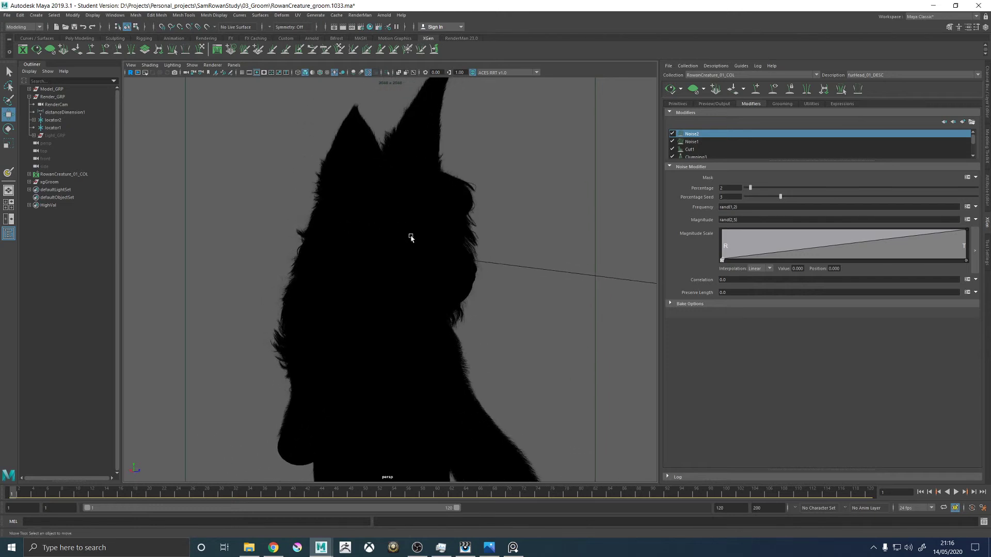
alt+drag(465, 237, 352, 237)
alt+middle_drag(437, 250, 426, 263)
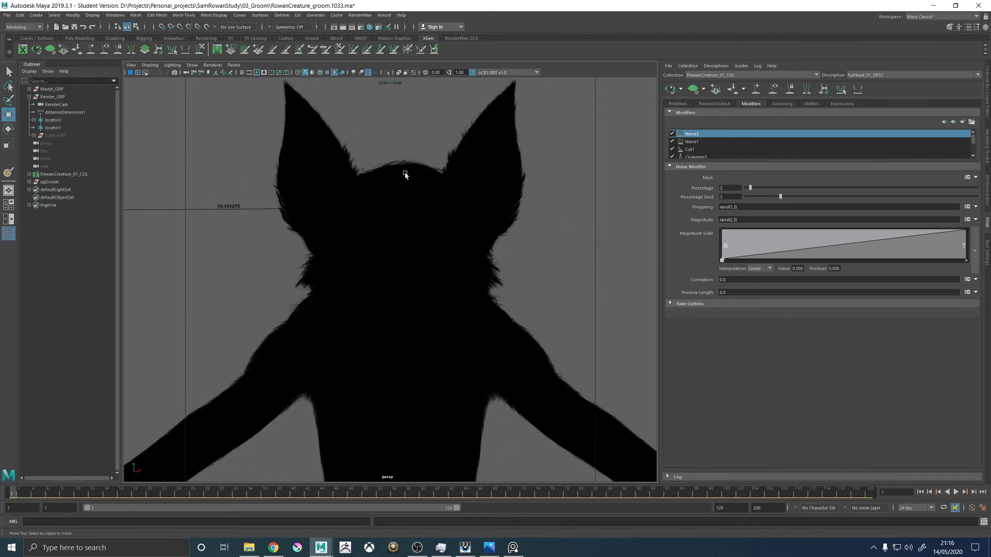
alt+middle_drag(470, 119, 468, 127)
alt+middle_drag(444, 192, 419, 237)
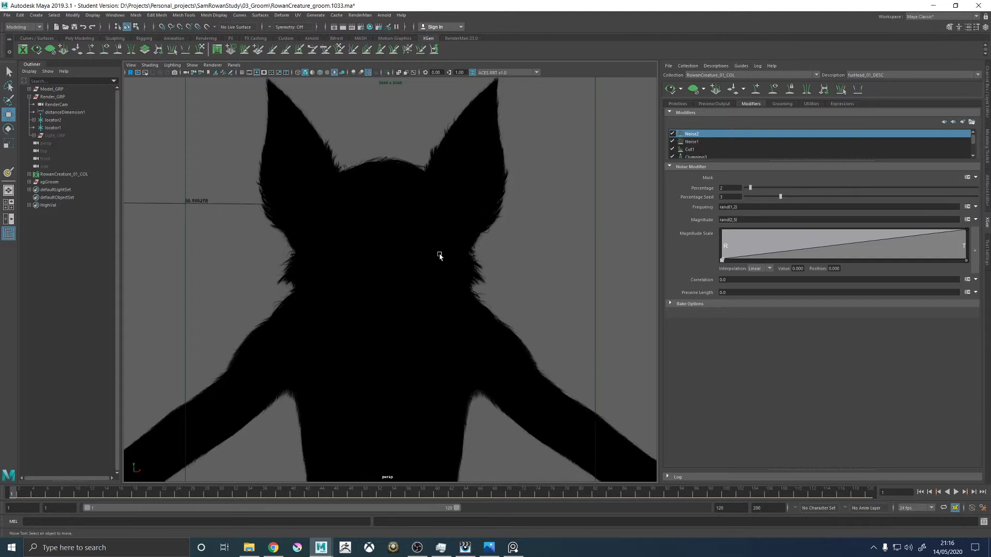
alt+drag(478, 286, 475, 307)
alt+right_drag(475, 308, 389, 300)
alt+drag(389, 300, 382, 305)
scroll(381, 305, up, 3)
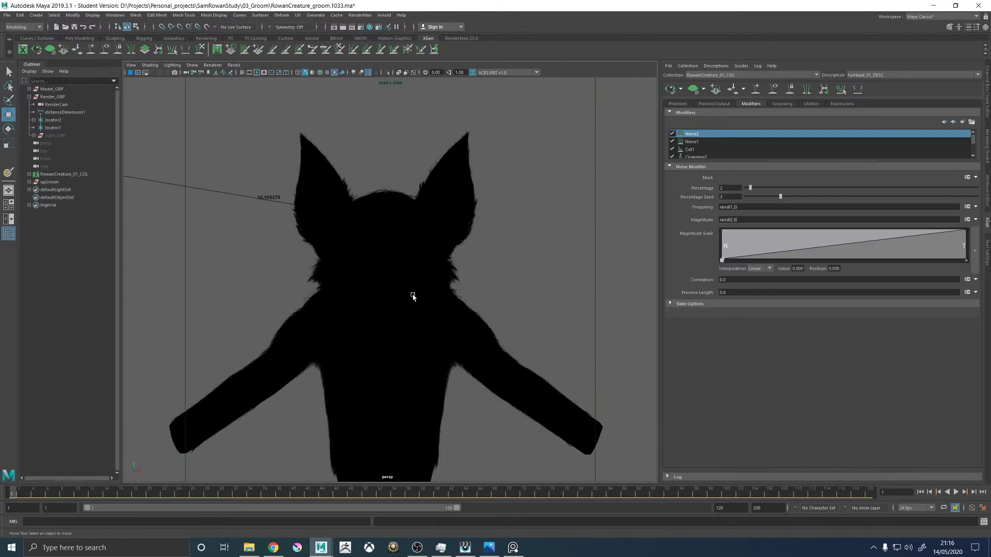
alt+drag(373, 277, 403, 272)
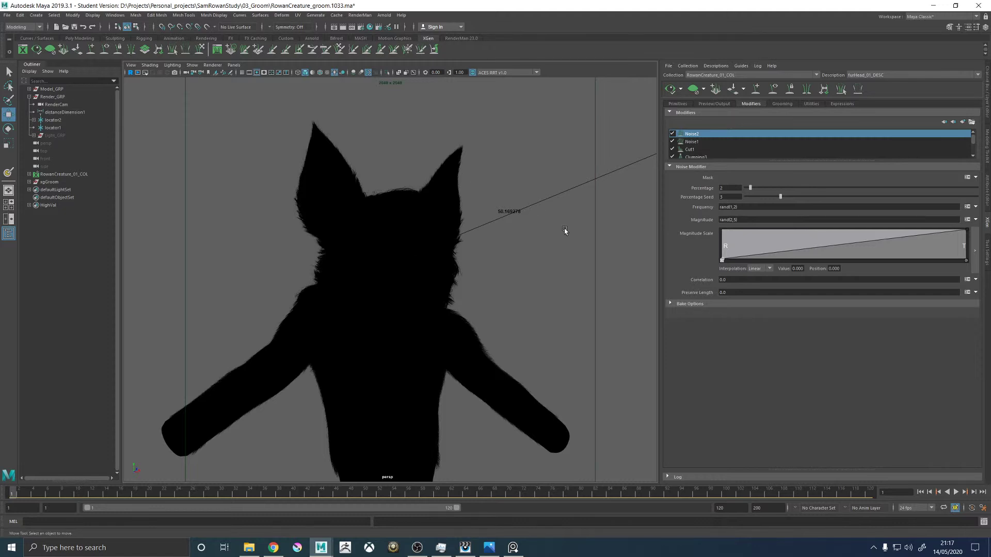
alt+drag(616, 173, 795, 75)
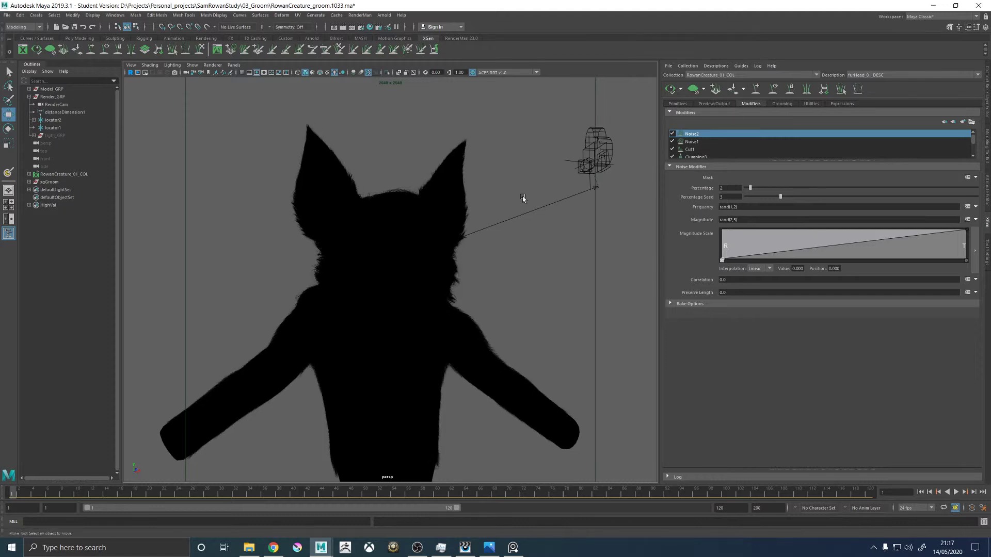
key(6)
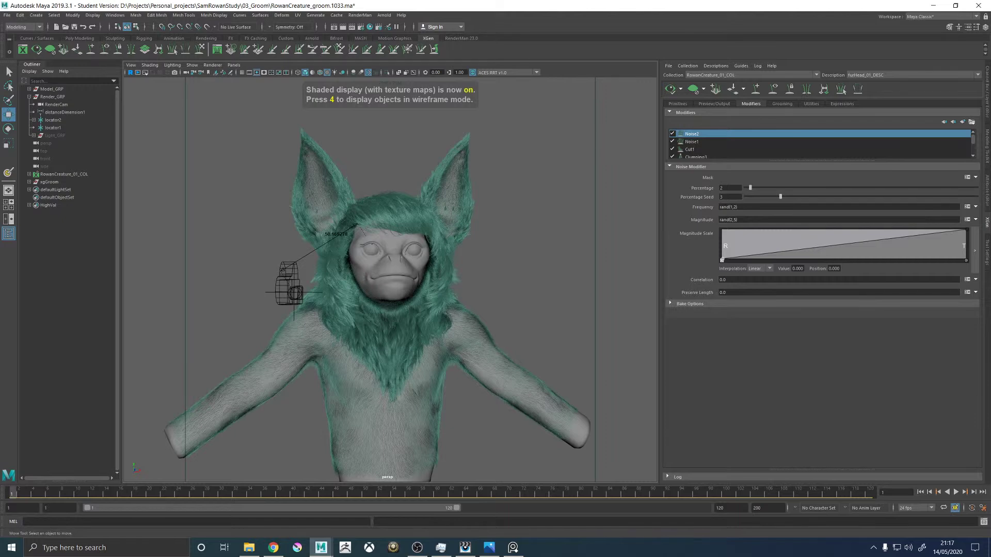
Switch to Chrome, search Google for sharktacos and open the Light Collab Help Documents site.
click(273, 547)
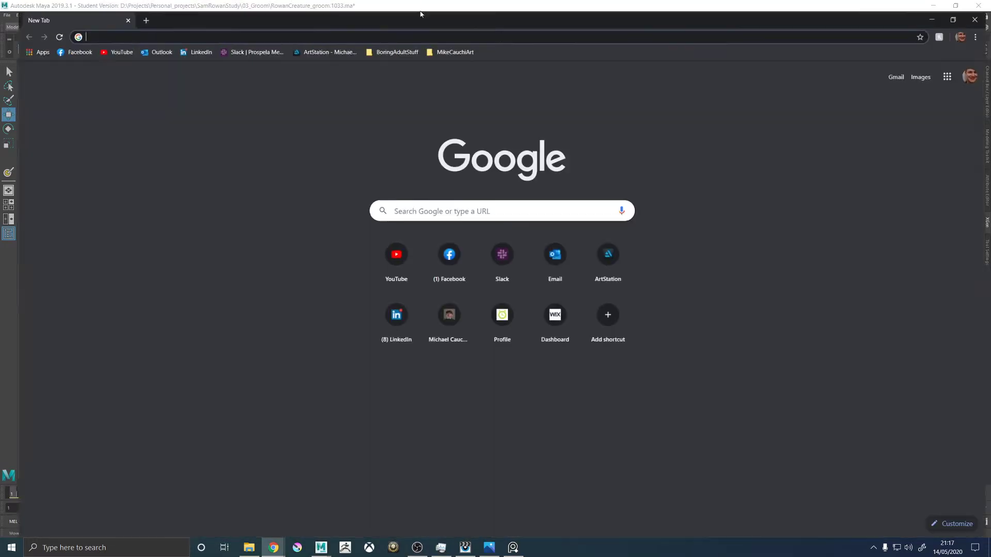
click(281, 26)
text(sharktacos)
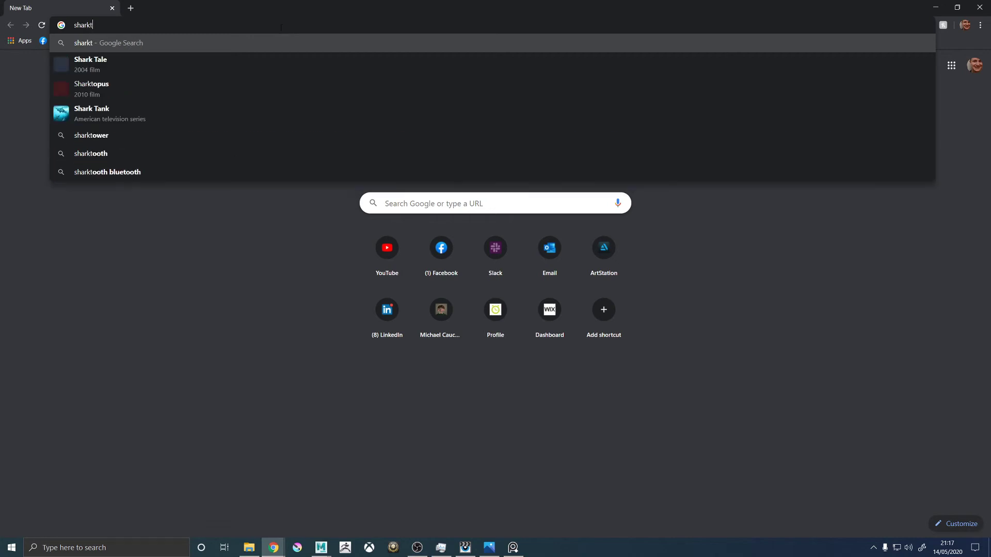
key(Return)
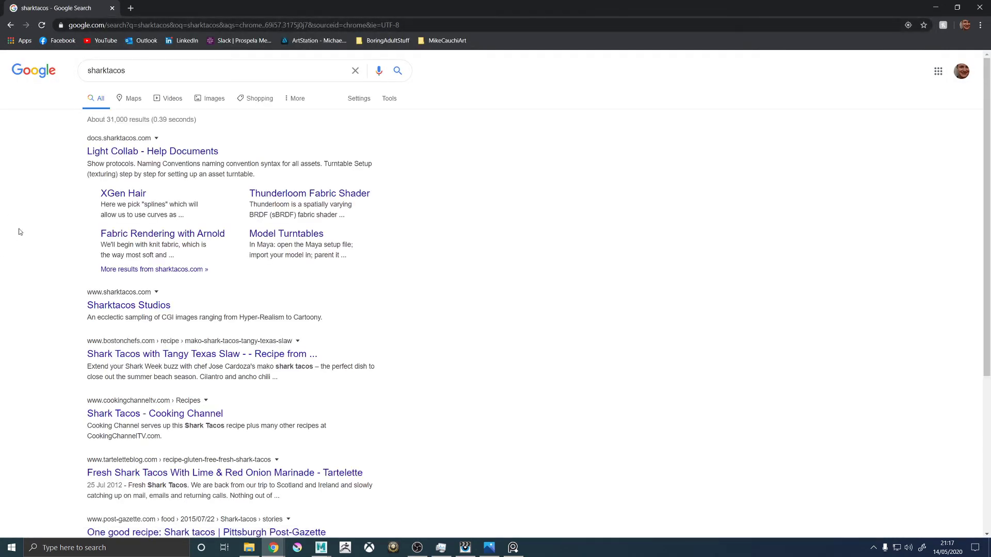
click(111, 152)
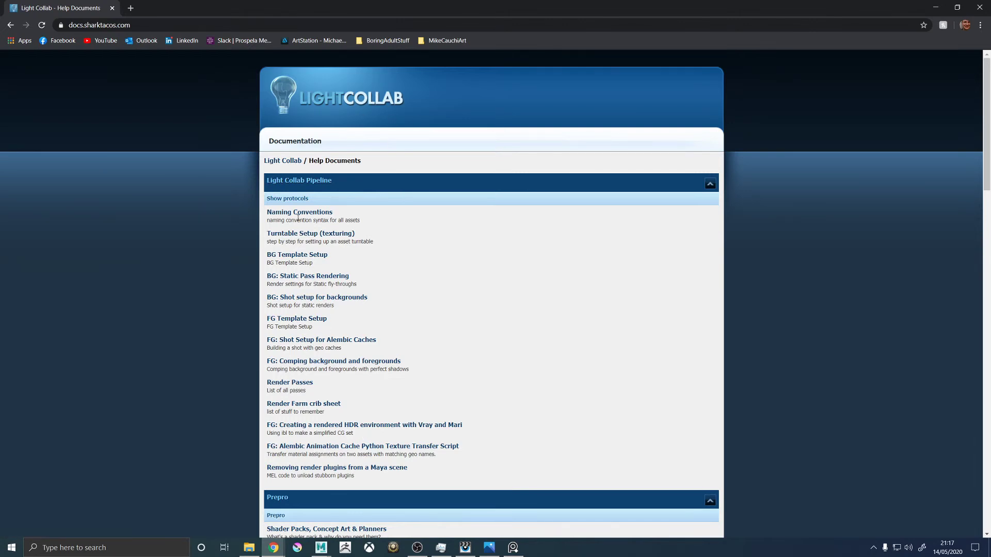
Browse the Help Documents list and open its XGen documentation page.
scroll(330, 420, down, 1)
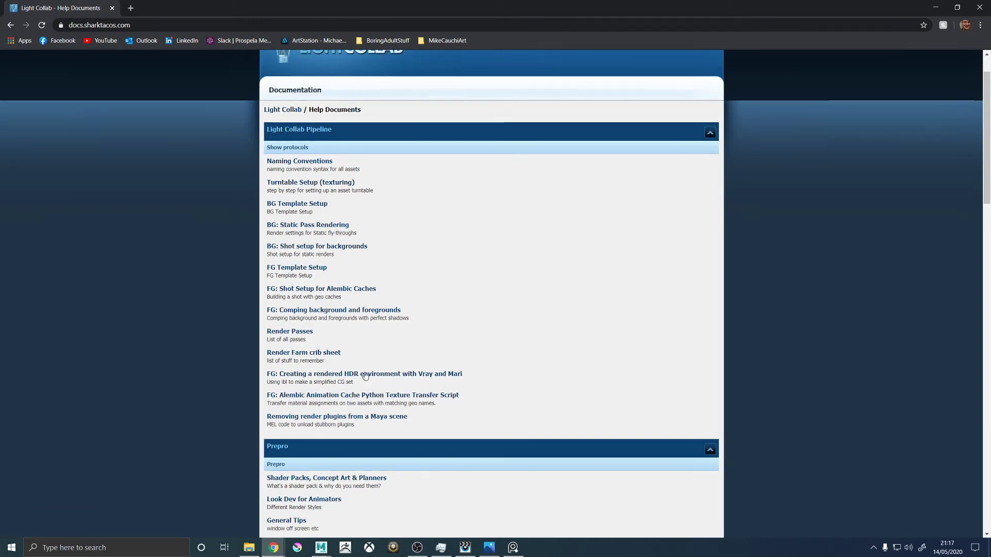
scroll(364, 372, down, 3)
scroll(356, 346, up, 4)
scroll(351, 346, down, 10)
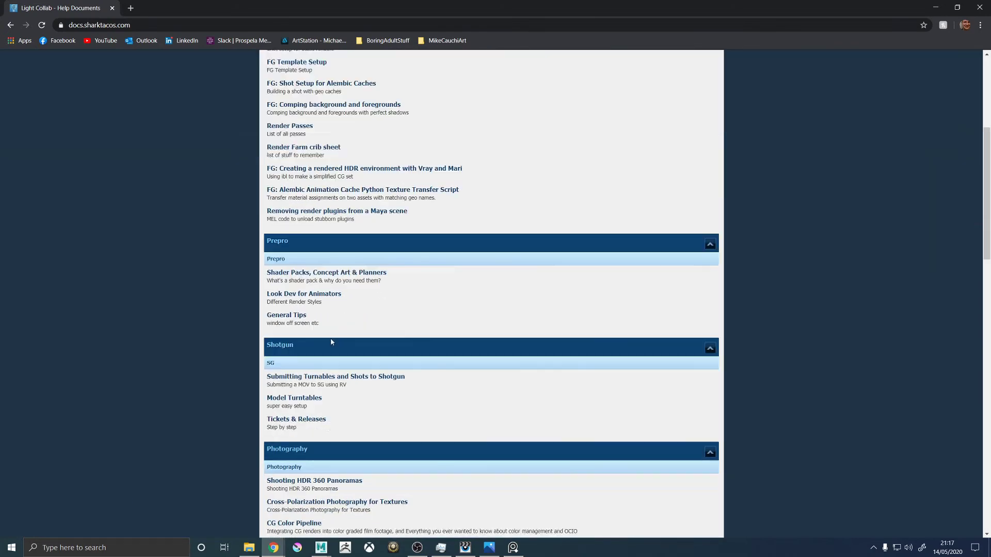
click(283, 380)
Skim the XGen page from the spline methods through the Alembic Cache Pipeline section and select the page's web address.
scroll(348, 355, down, 20)
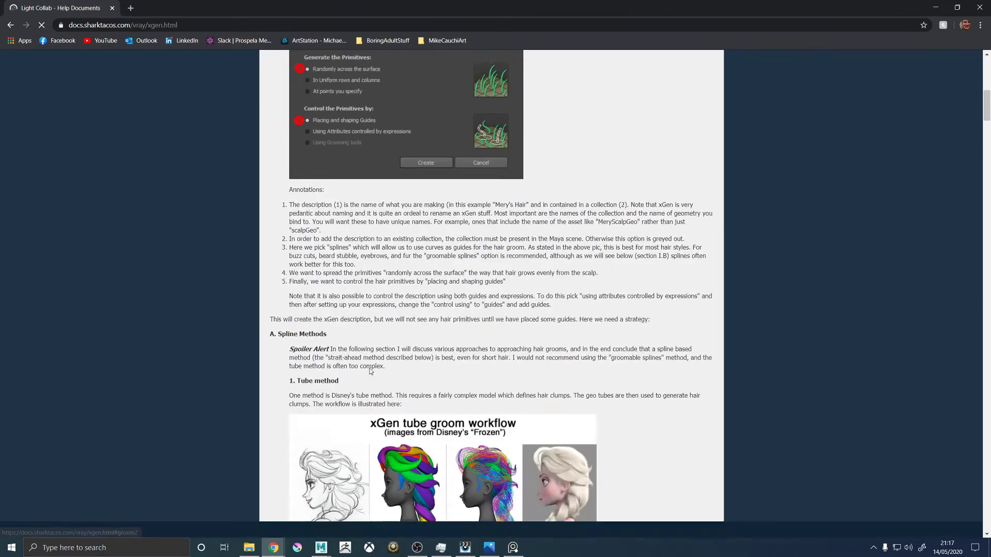
scroll(440, 383, up, 8)
scroll(374, 330, down, 20)
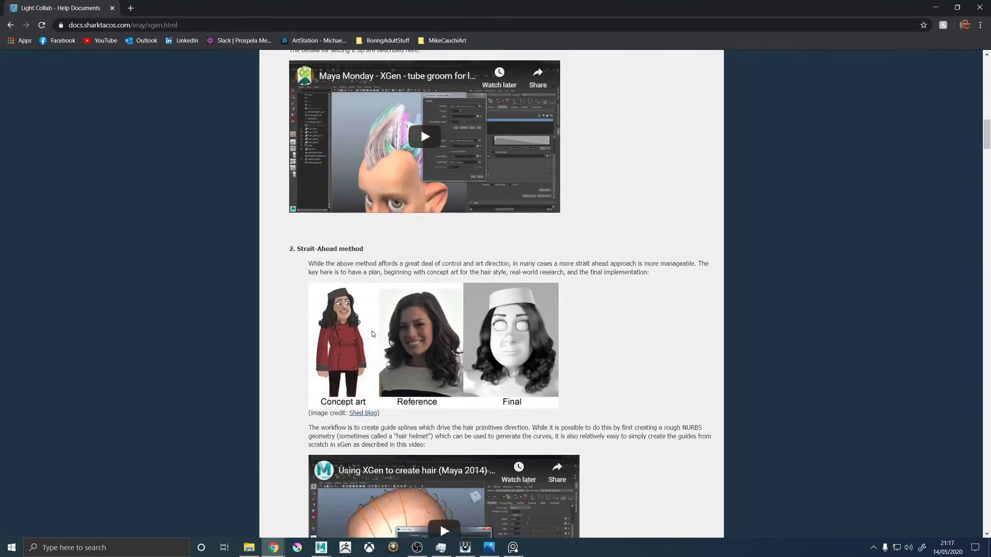
scroll(367, 352, down, 20)
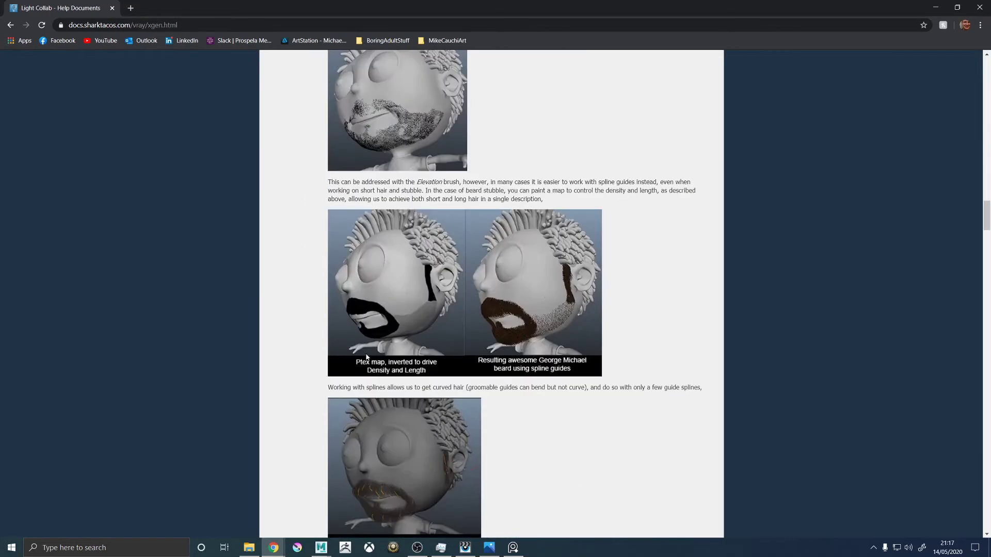
scroll(366, 356, down, 15)
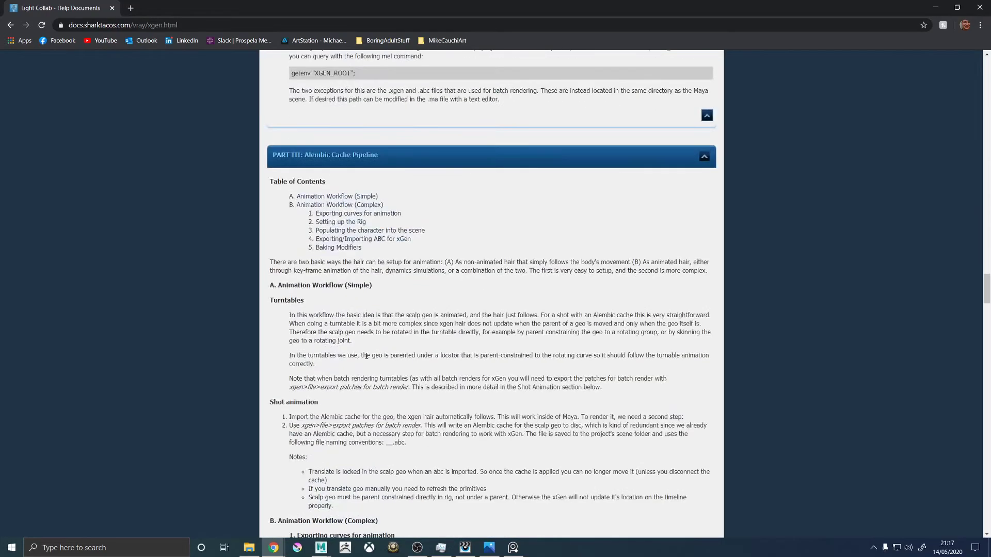
scroll(586, 218, up, 5)
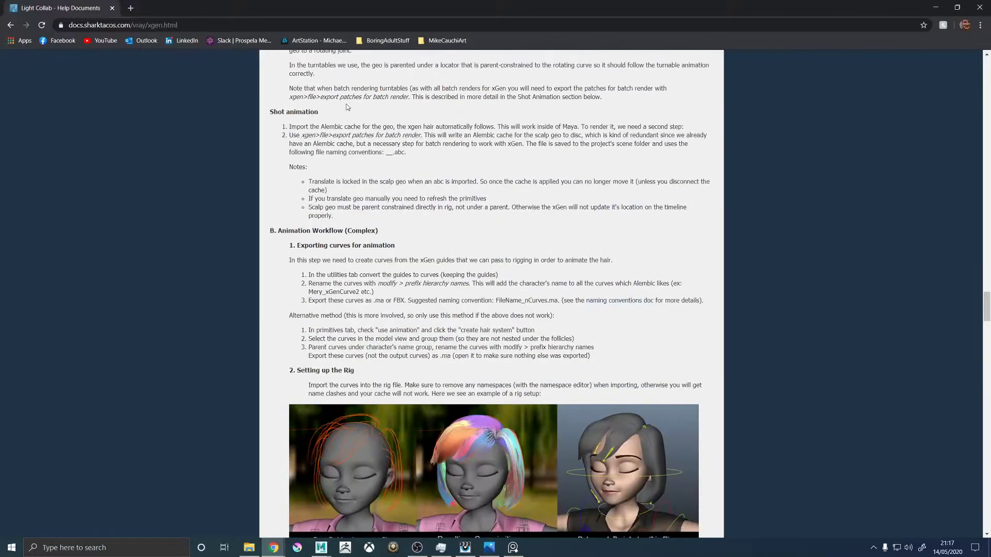
click(166, 26)
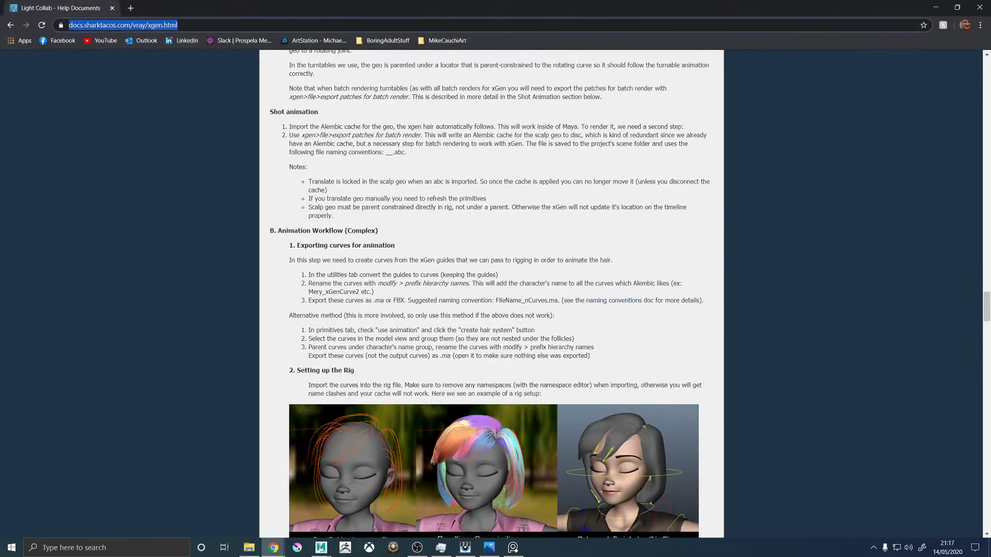
key(alt+Tab)
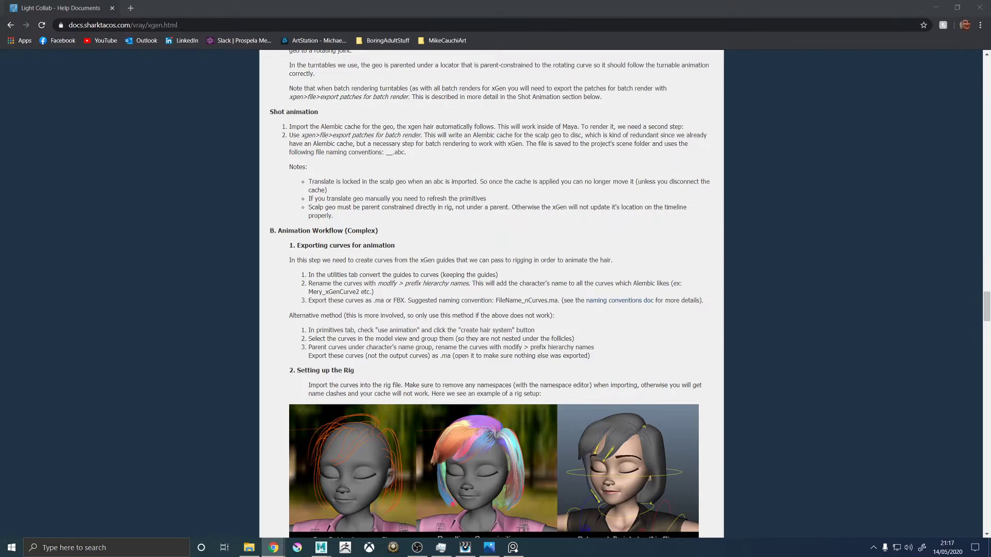
Read the complex animation workflow notes on exporting curves, setting up the rig and populating the character into the scene.
scroll(510, 270, down, 1)
scroll(470, 267, down, 2)
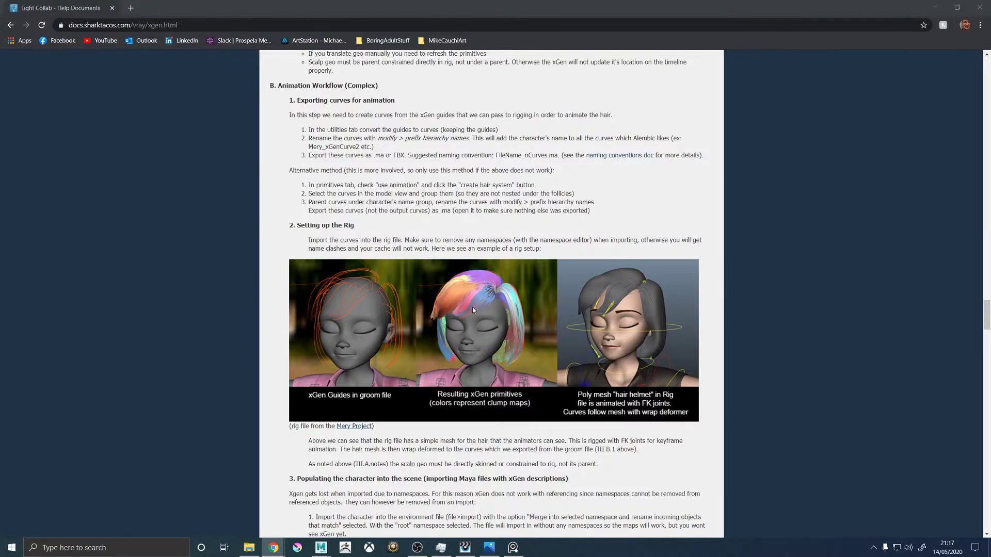
scroll(399, 254, down, 3)
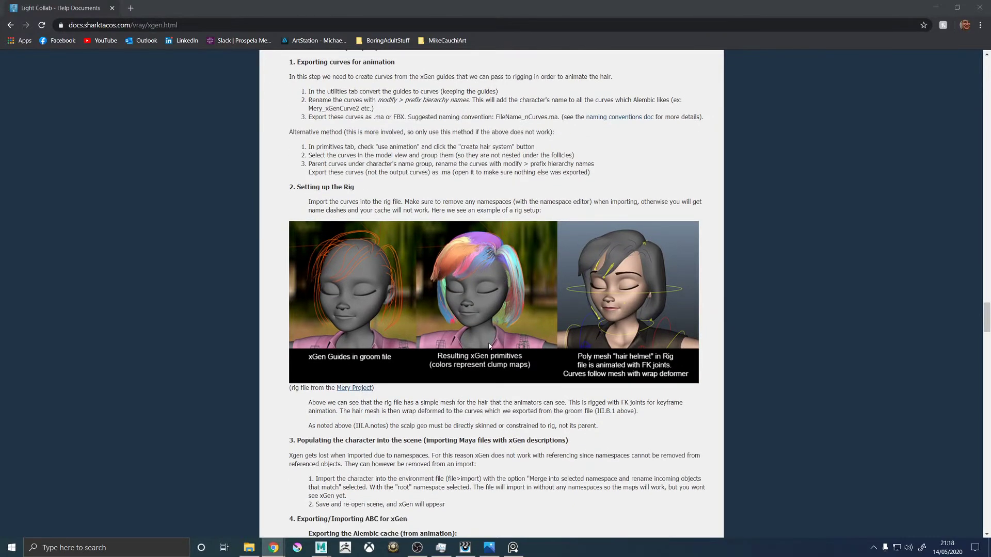
drag(316, 304, 505, 437)
click(547, 391)
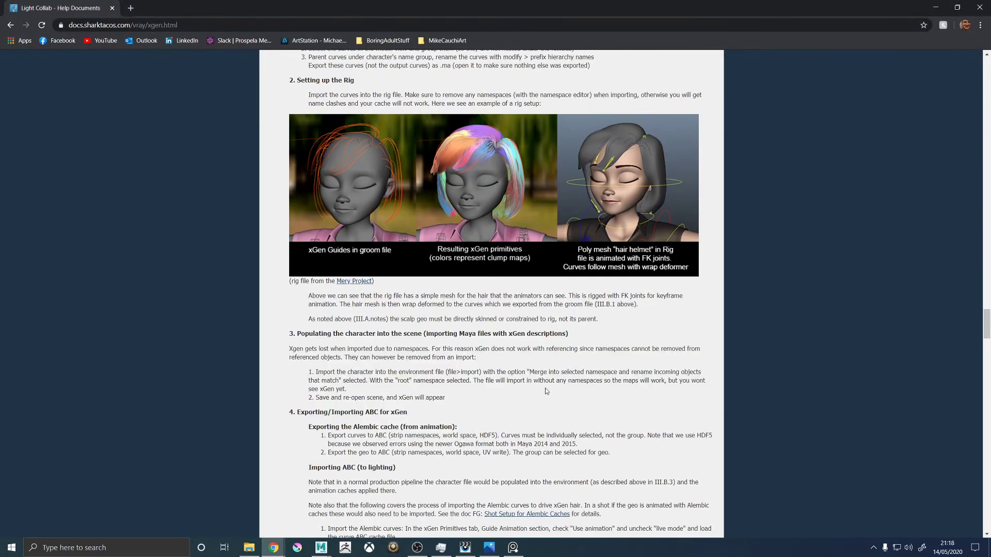
Look back through the export/import section and find the Beards and Stubble instructions on the XGen page.
scroll(451, 347, up, 13)
scroll(468, 346, up, 15)
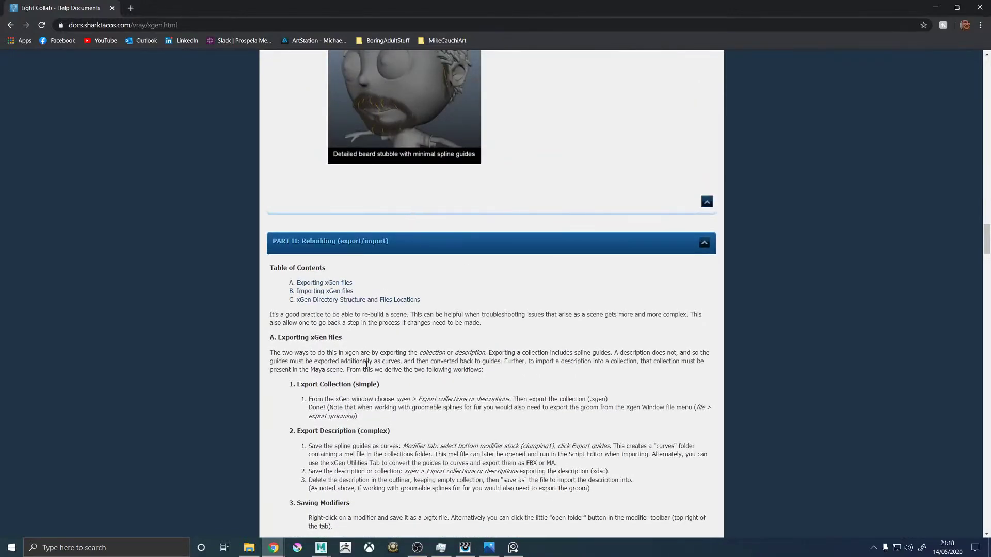
scroll(366, 363, down, 3)
scroll(355, 345, up, 10)
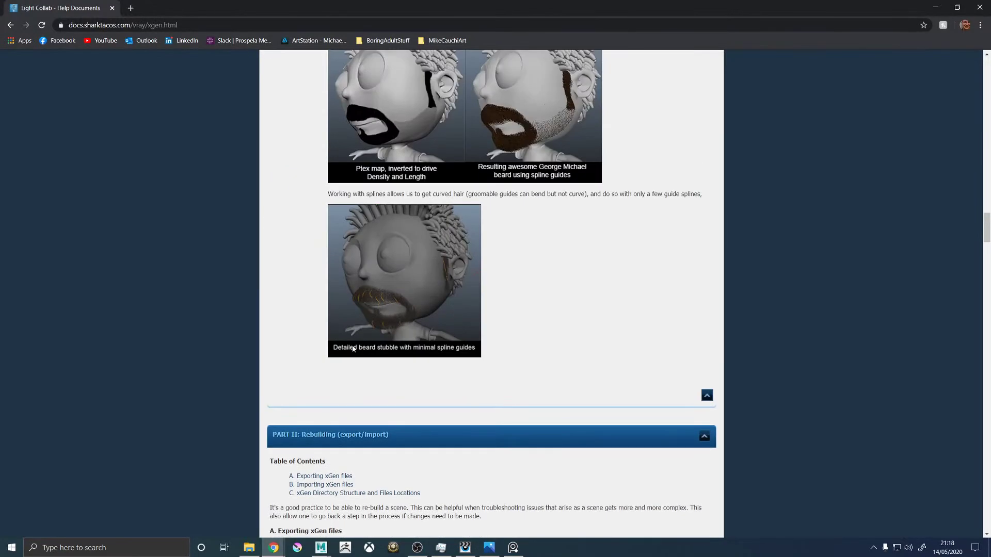
scroll(354, 350, up, 3)
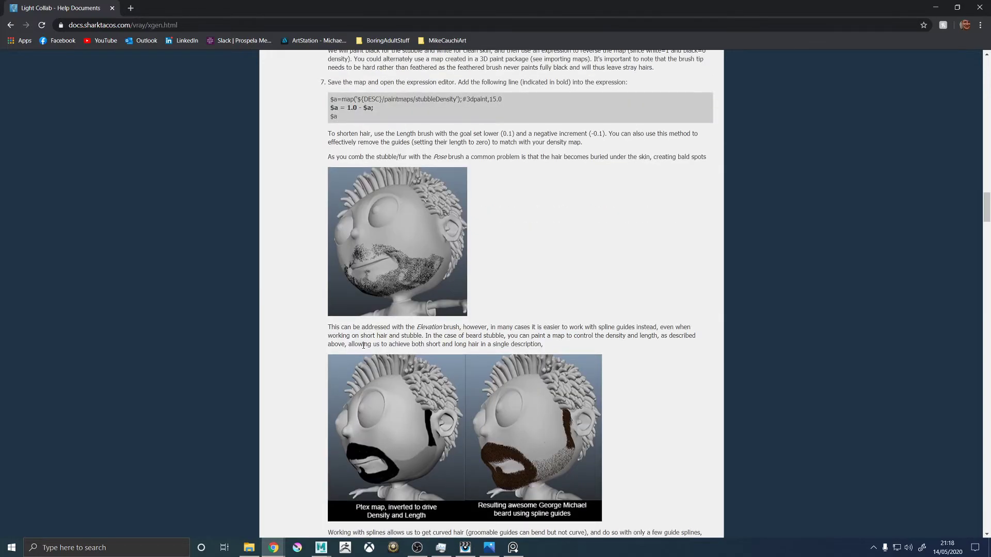
scroll(364, 345, up, 6)
scroll(365, 346, up, 3)
scroll(303, 357, down, 8)
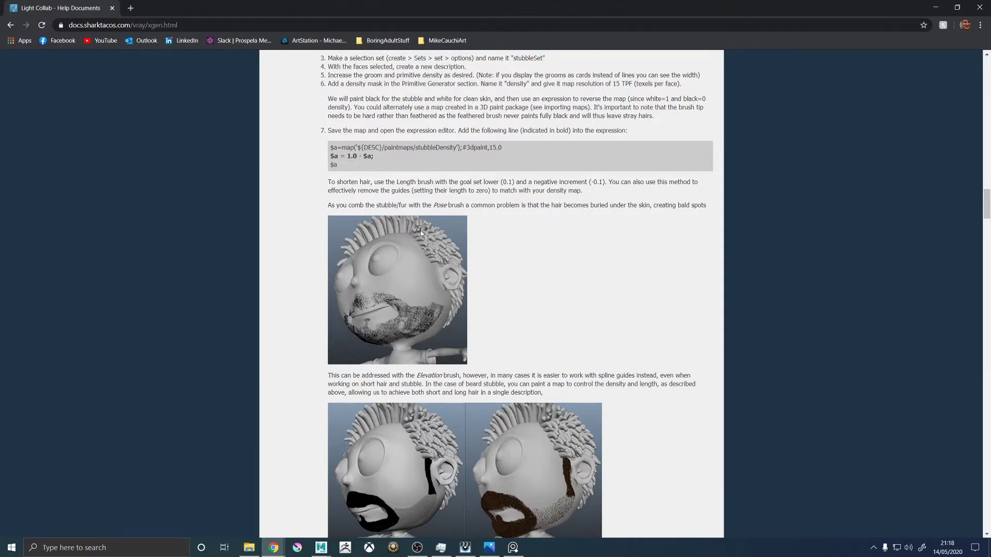
scroll(364, 205, up, 4)
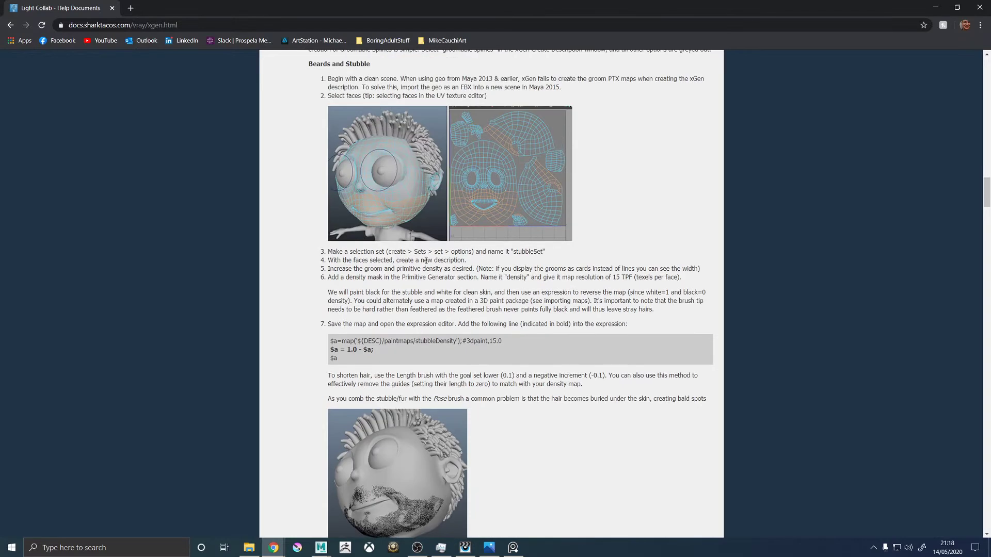
Examine the stubble density expression, the Length brush note for shortening hair, and the bald-spot example below them.
drag(374, 329, 509, 351)
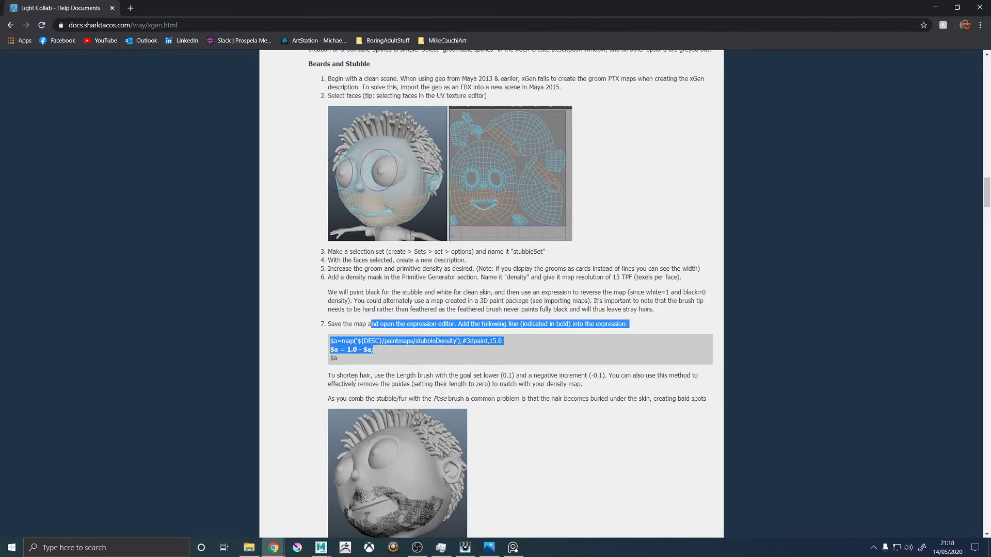
click(473, 378)
drag(600, 397, 329, 375)
click(356, 382)
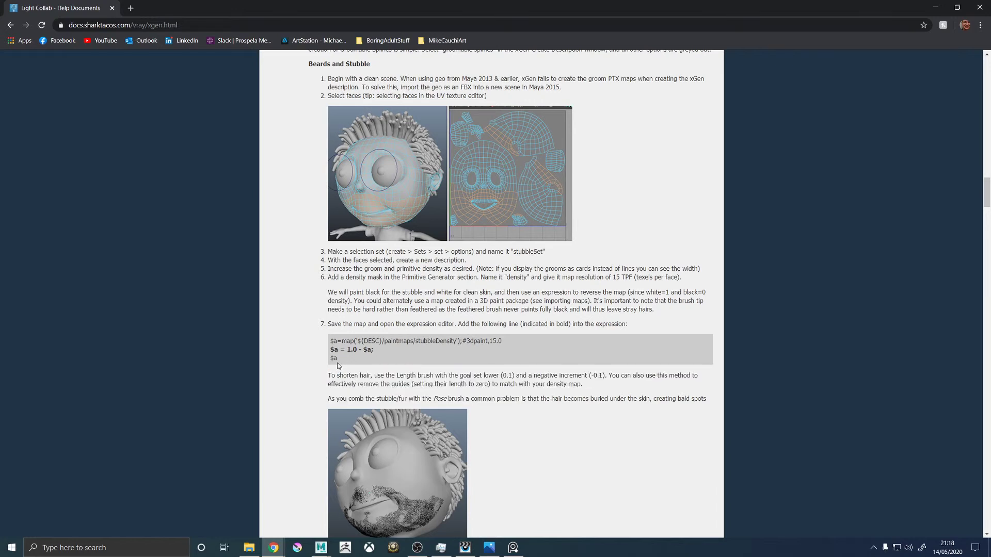
drag(327, 377, 466, 384)
click(503, 375)
scroll(393, 355, down, 6)
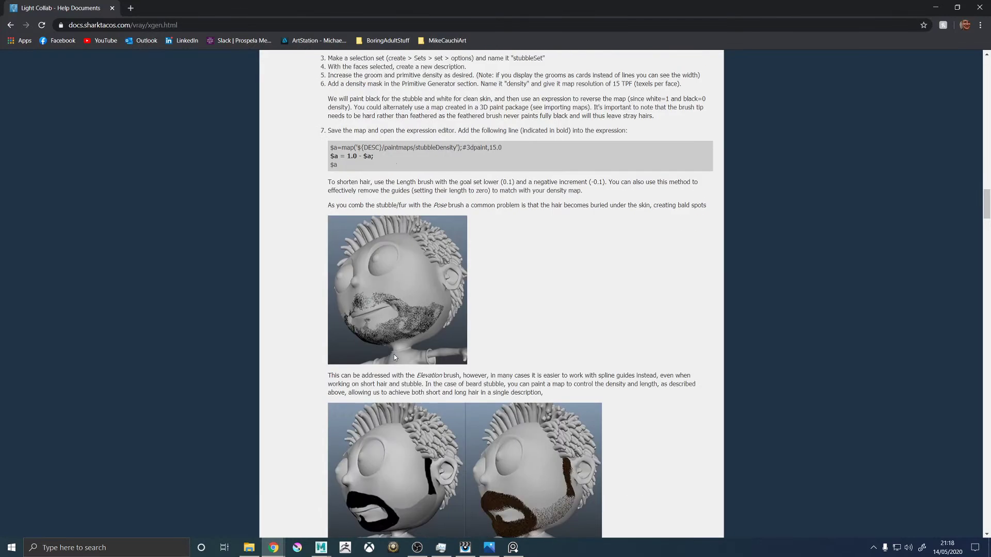
scroll(402, 350, up, 8)
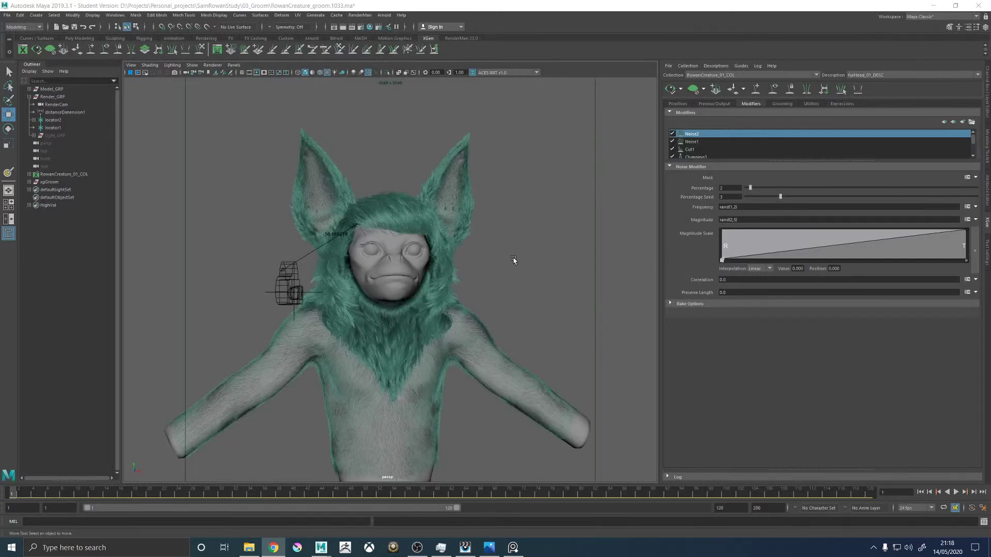
Switch to Maya and inspect the creature's head, neck and chest fur from the front and from below.
mouse_move(520, 250)
alt+mouse_down()
mouse_move(503, 252)
mouse_move(527, 248)
alt+mouse_up()
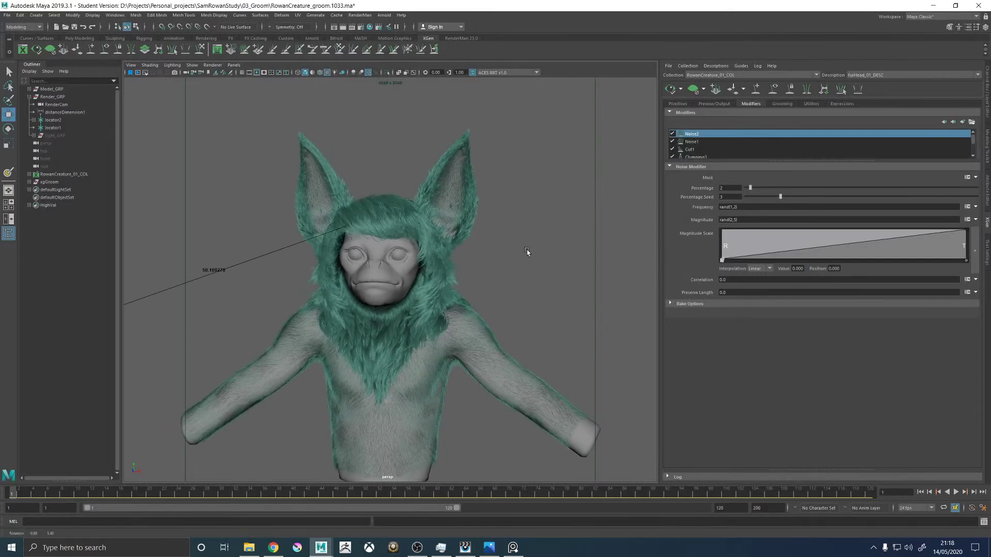
alt+middle_drag(485, 235, 501, 229)
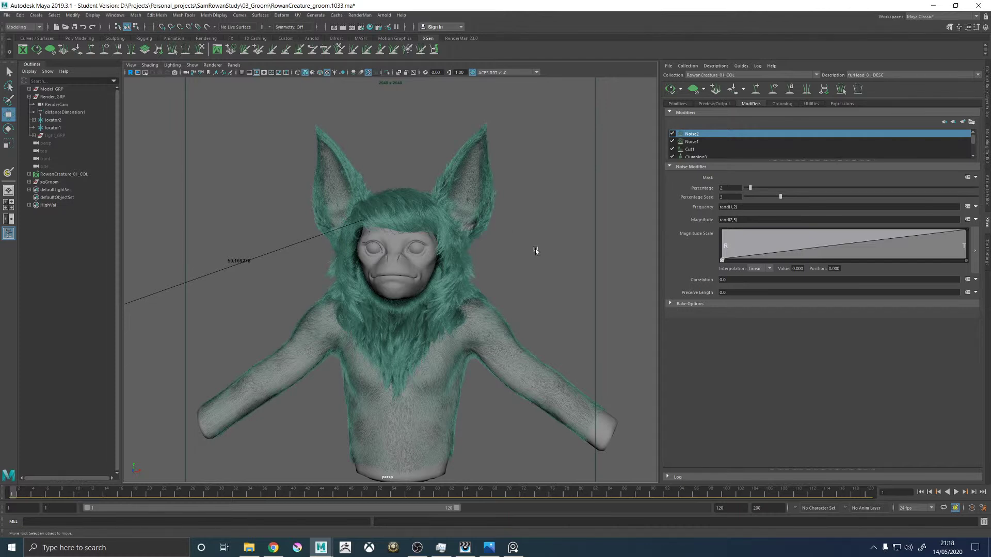
mouse_move(522, 247)
alt+mouse_down()
mouse_move(537, 248)
mouse_move(519, 239)
mouse_move(517, 262)
alt+mouse_up()
alt+right_drag(517, 262, 539, 279)
alt+drag(538, 279, 444, 259)
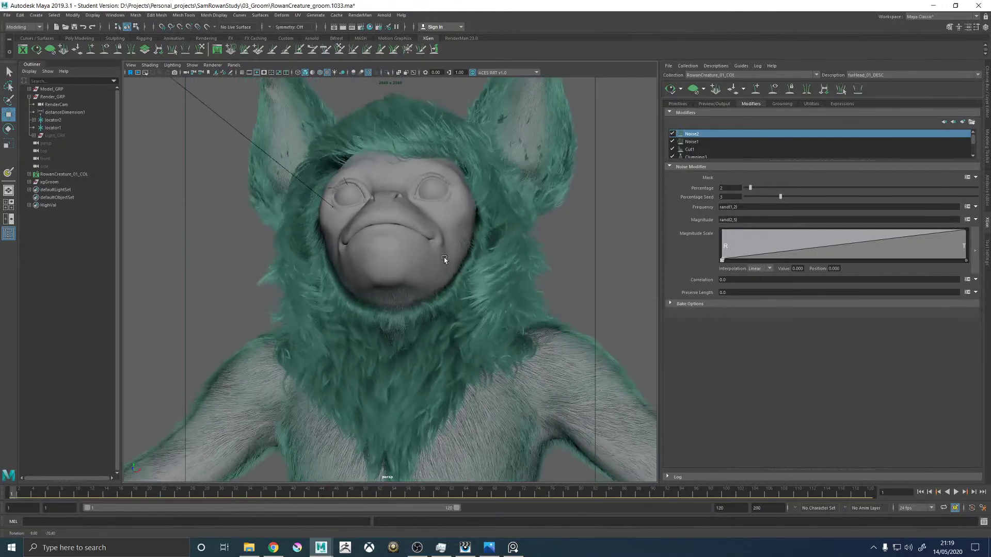
Check the groom's side profile as a black silhouette, and return to shaded display facing the creature's head.
alt+drag(449, 303, 342, 305)
scroll(405, 292, down, 5)
key(7)
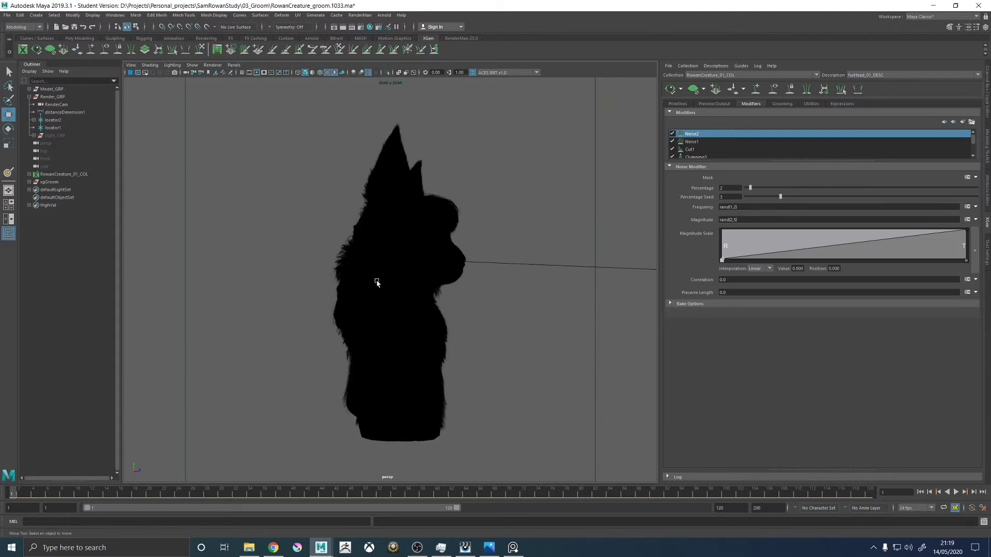
key(5)
alt+drag(522, 283, 443, 287)
alt+right_drag(442, 288, 572, 217)
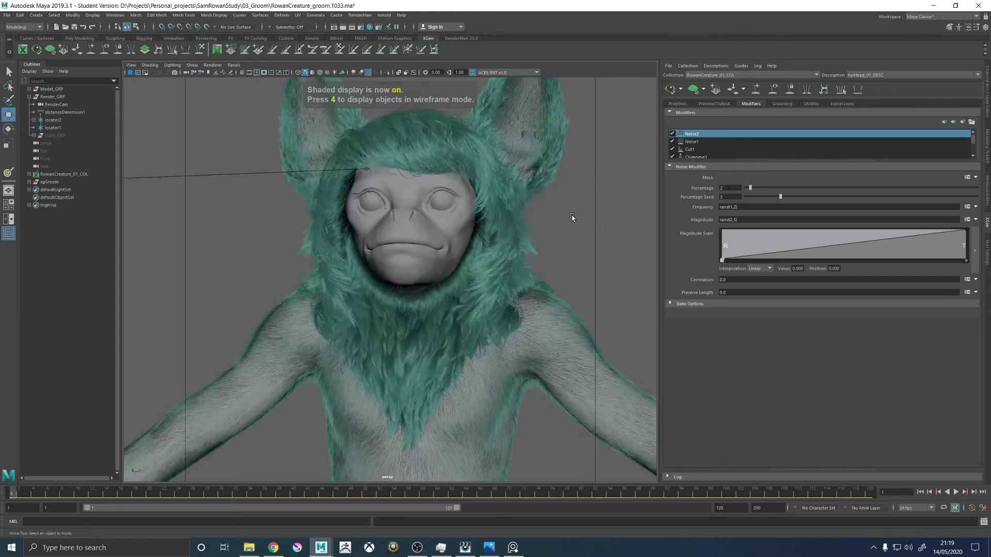
alt+drag(469, 255, 479, 277)
Regenerate the head fur preview and save the groom scene.
click(772, 91)
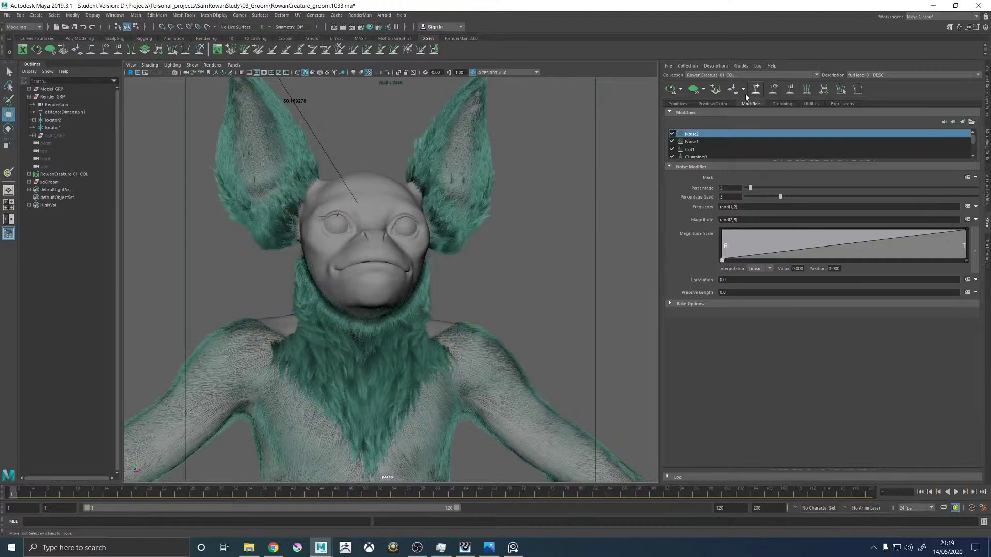
click(670, 89)
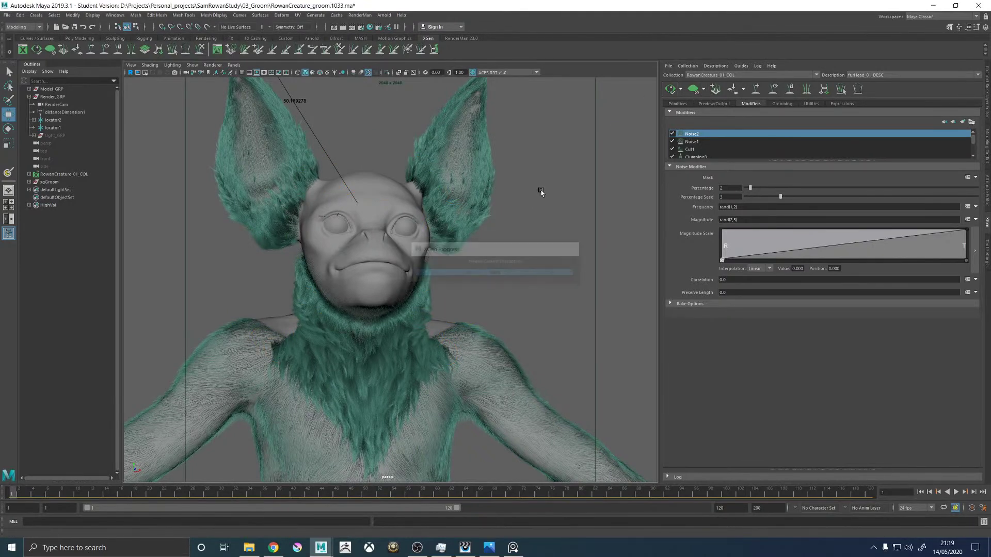
key(ctrl+s)
click(476, 279)
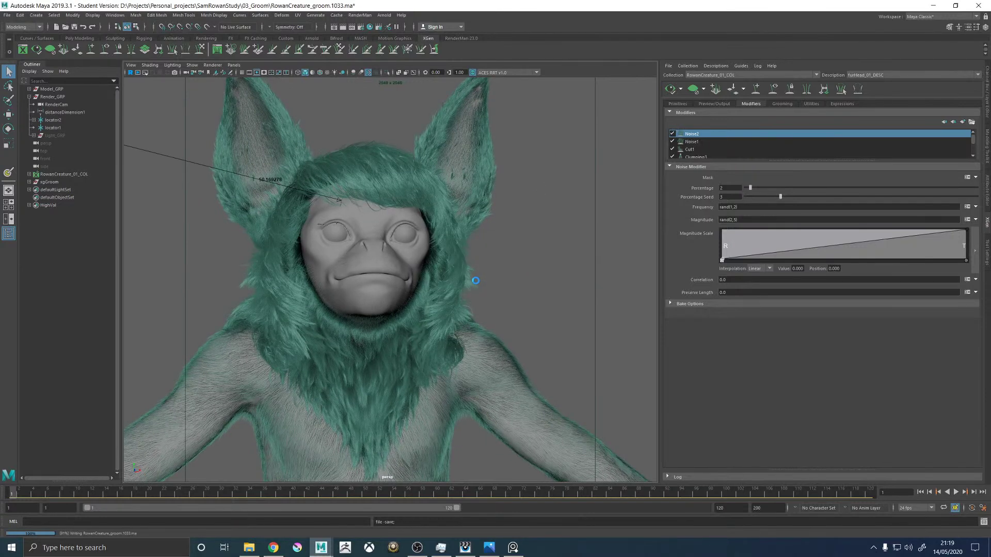
Frame the creature's head and shoulders and look through the RenderCam camera.
key(w)
alt+drag(431, 281, 441, 277)
click(232, 66)
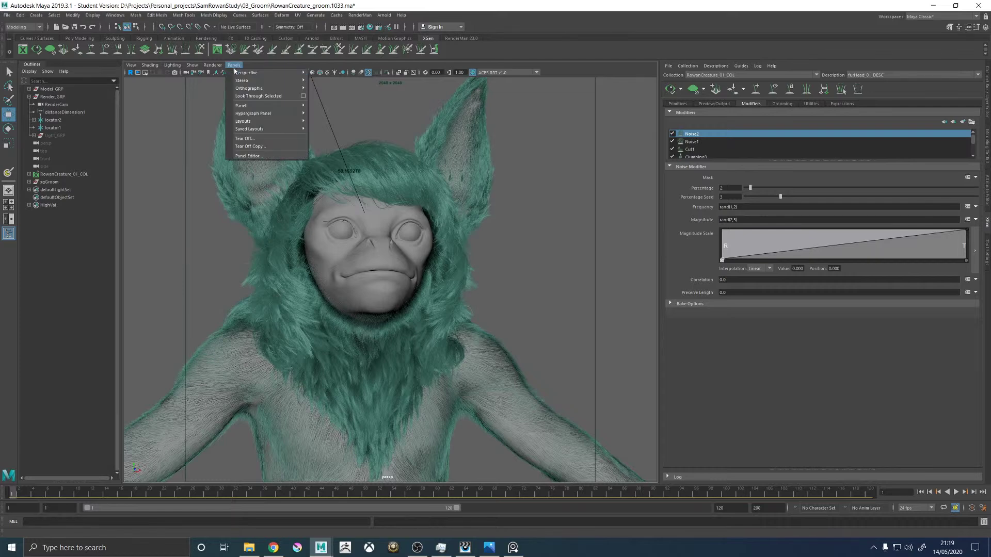
click(340, 80)
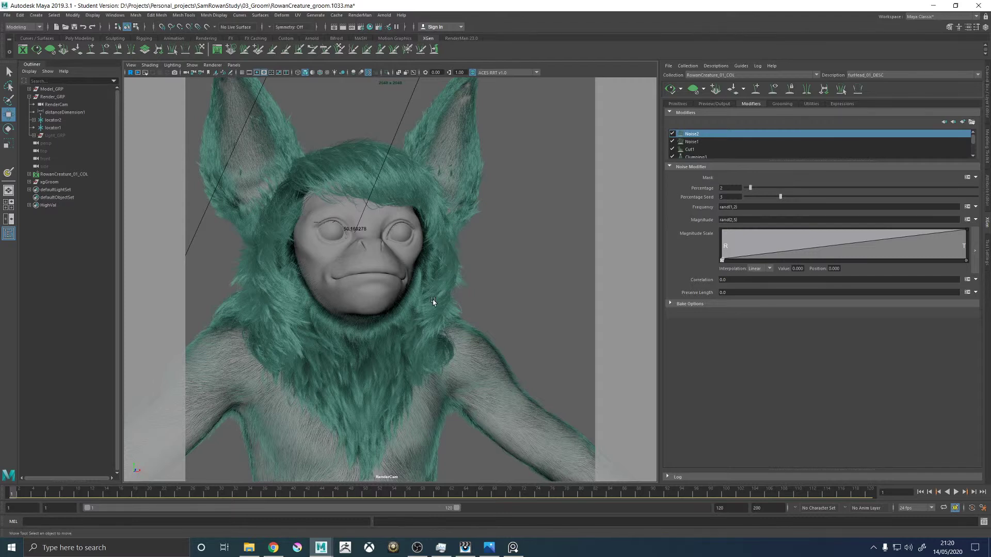
Add a Grease Pencil frame to the RenderCam view and hide the Light_GRP group.
click(235, 72)
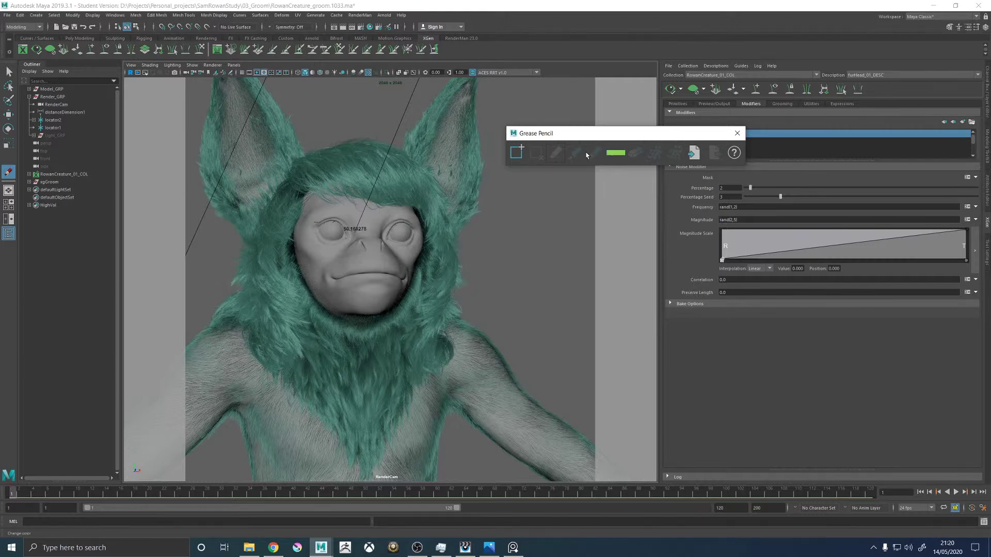
click(516, 152)
click(616, 153)
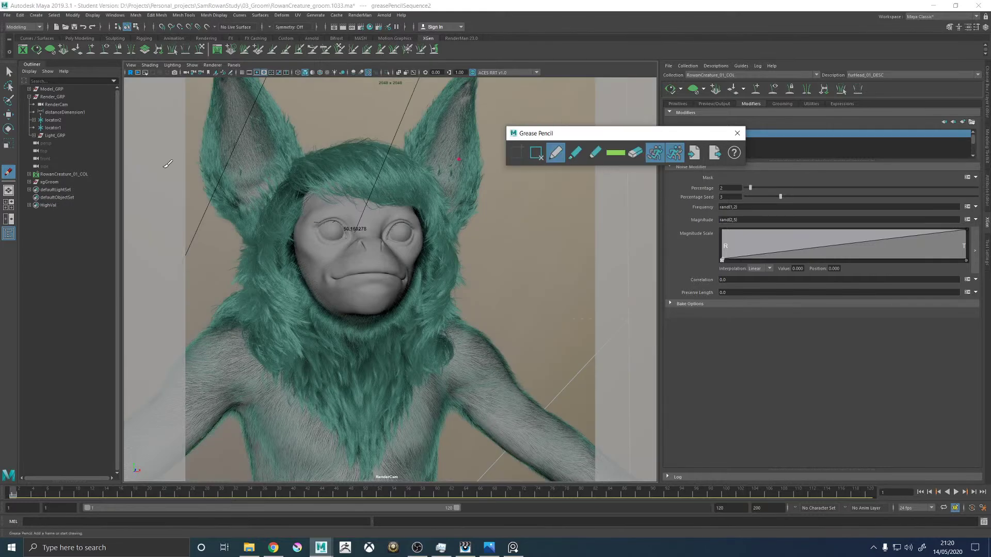
click(55, 135)
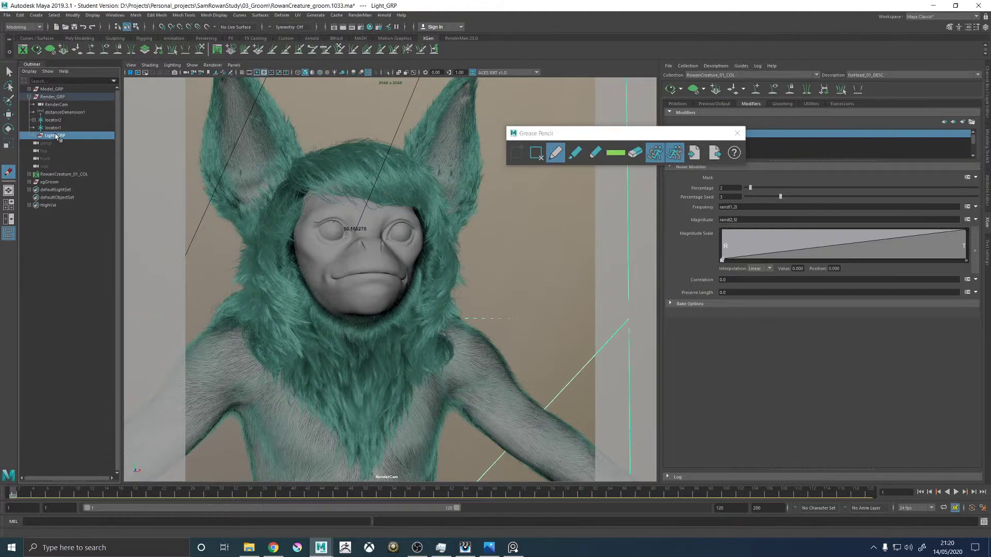
key(ctrl+h)
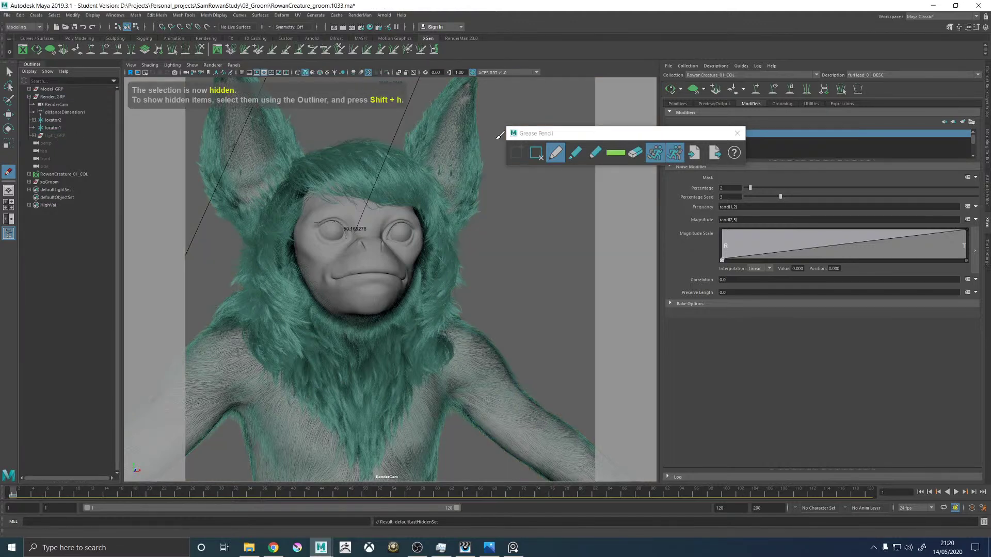
Set the Grease Pencil colour to grey and scribble a test stroke on the fur beside the creature's cheek.
click(616, 152)
click(573, 140)
click(531, 255)
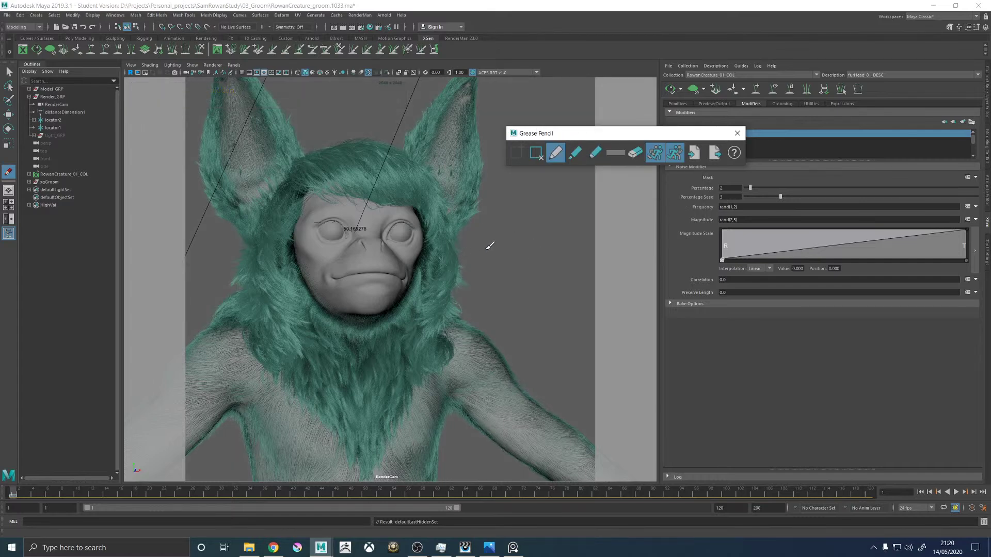
click(460, 247)
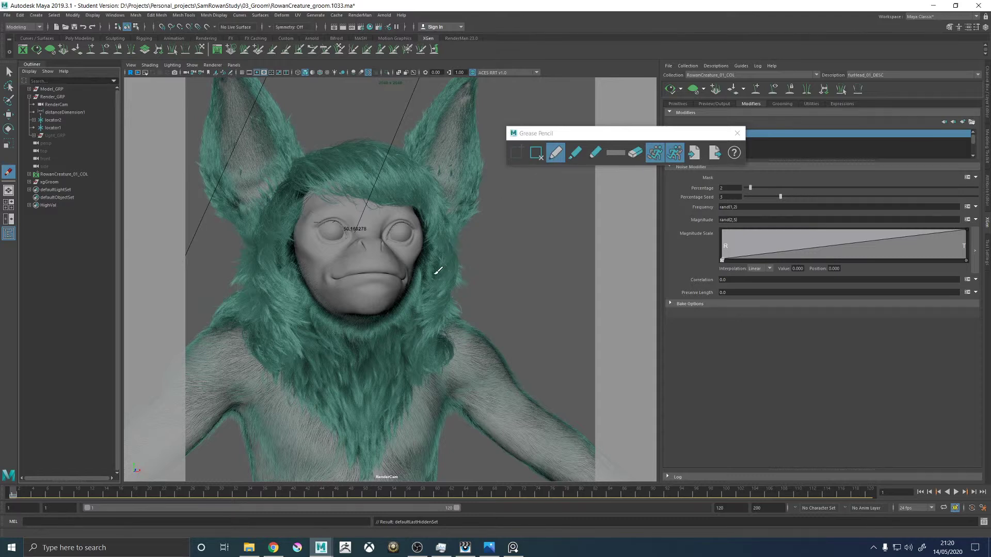
mouse_move(453, 248)
mouse_down()
mouse_move(447, 242)
mouse_move(456, 259)
mouse_up()
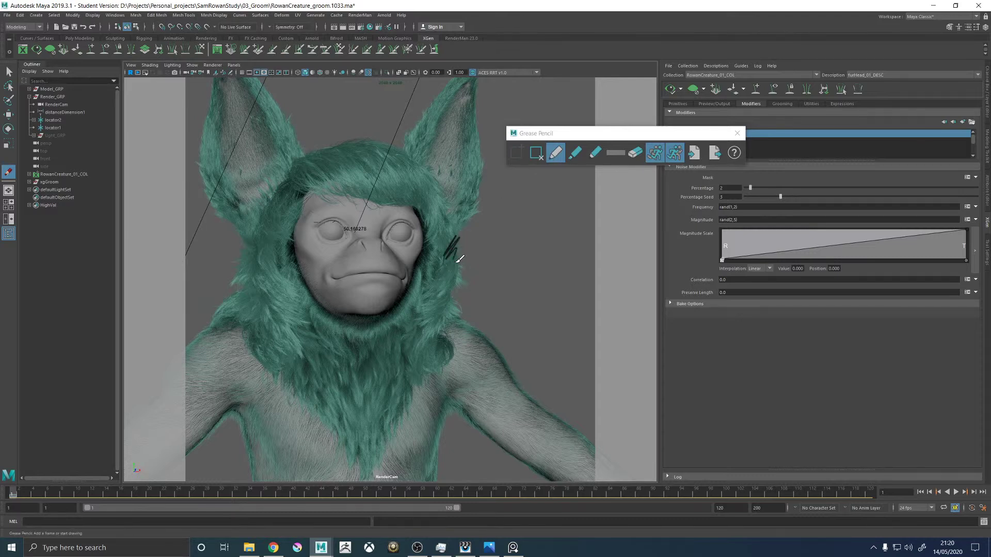
Check the Grease Pencil colour, set the viewport's view transform to Raw, and draw another test scribble beside the cheek.
click(615, 152)
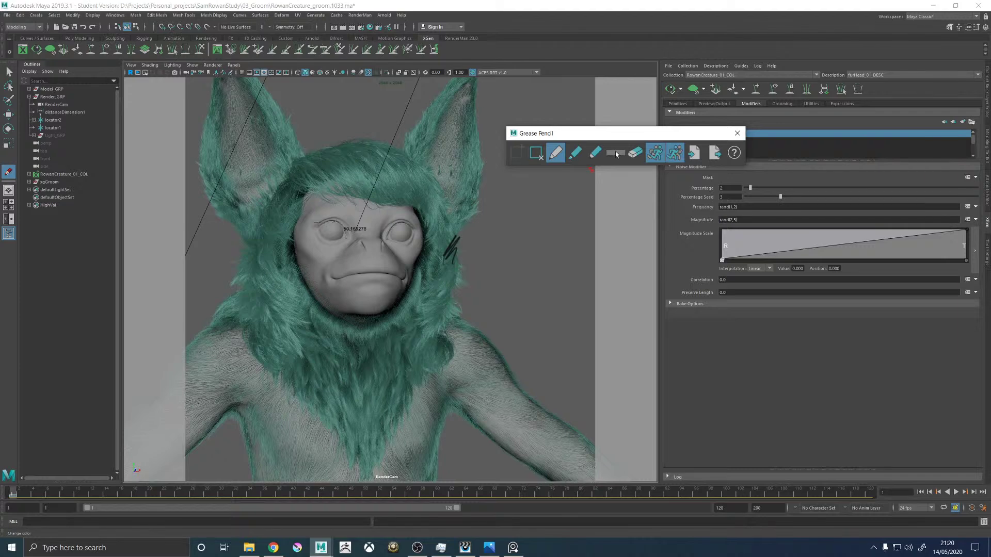
click(615, 153)
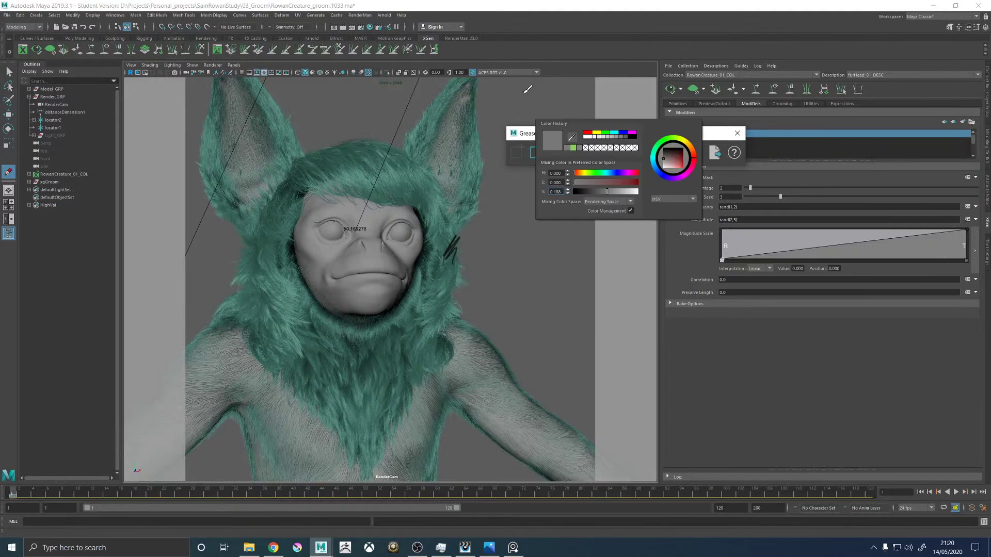
click(508, 73)
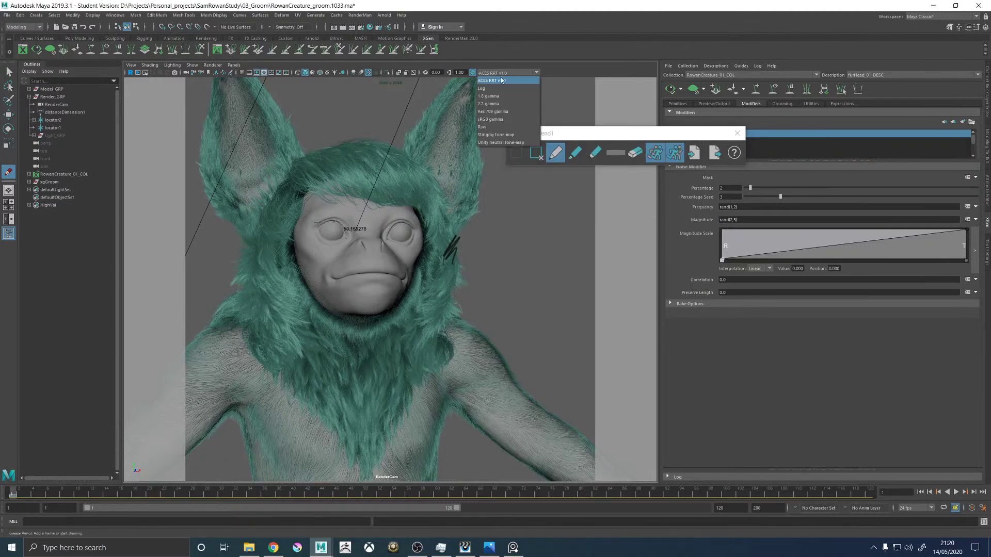
click(485, 127)
click(612, 155)
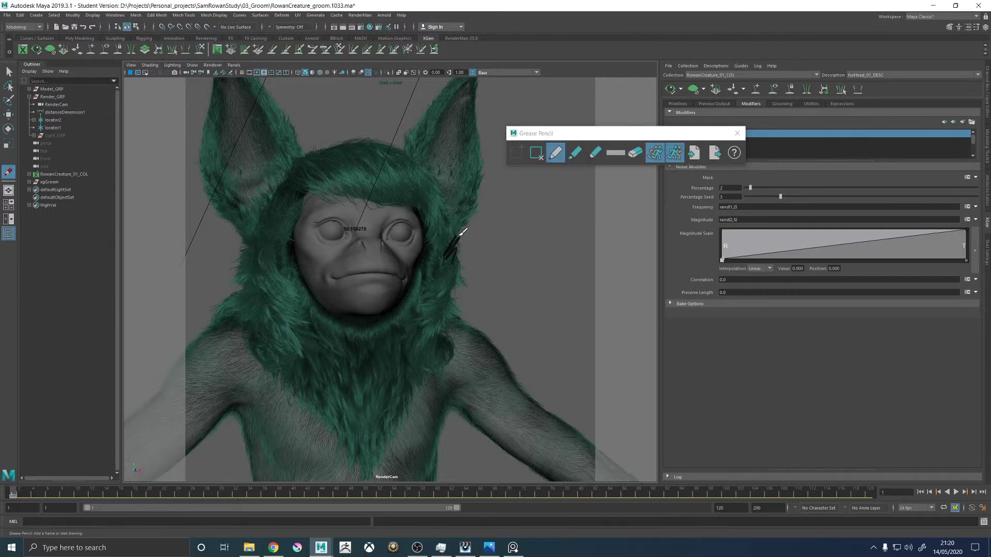
mouse_move(454, 240)
mouse_down()
mouse_move(458, 227)
mouse_move(464, 250)
mouse_up()
Set the view transform to sRGB gamma and sketch loose guide lines around the creature's head and chest fur.
click(487, 72)
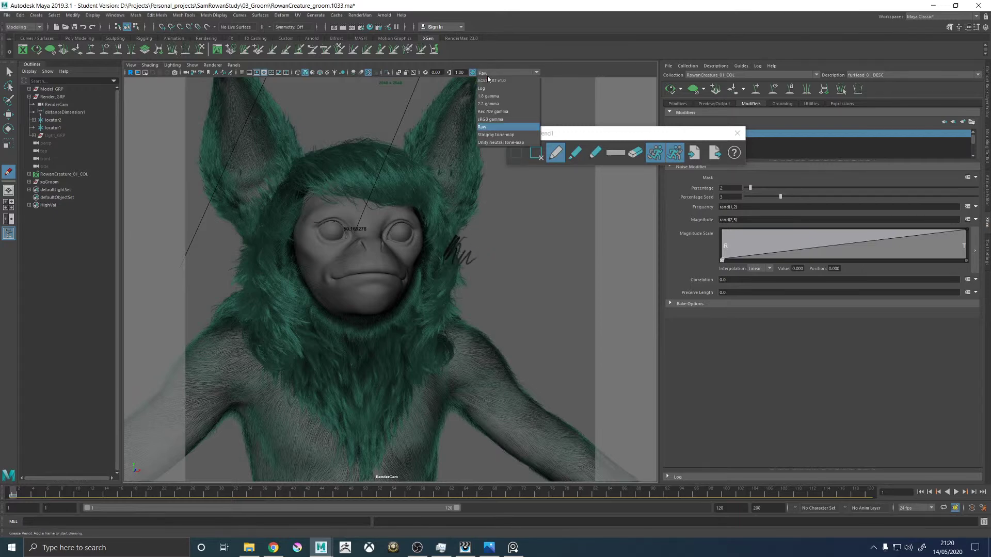
click(489, 119)
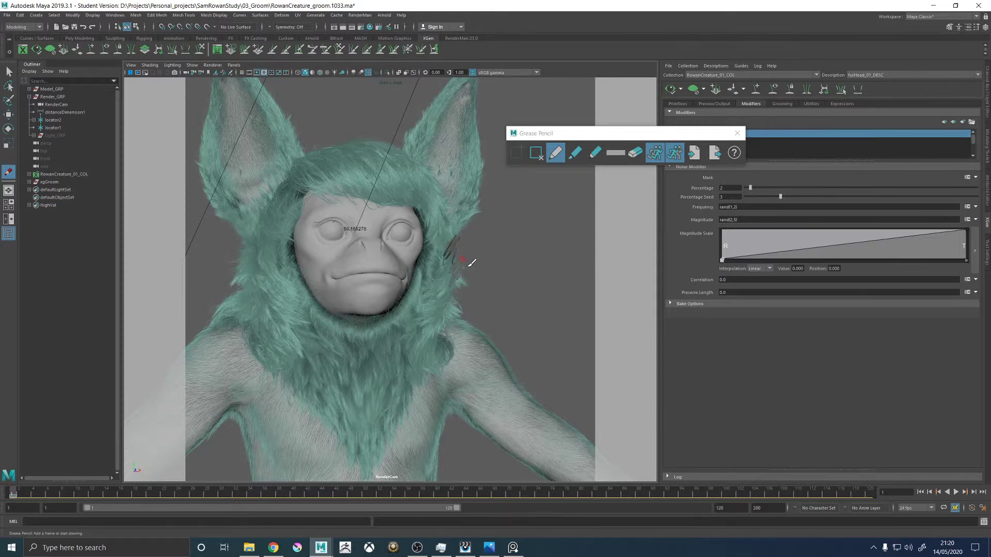
drag(450, 249, 447, 256)
mouse_move(322, 159)
mouse_down()
mouse_move(286, 345)
mouse_move(387, 407)
mouse_move(482, 178)
mouse_move(434, 301)
mouse_move(433, 429)
mouse_move(420, 436)
mouse_move(475, 216)
mouse_up()
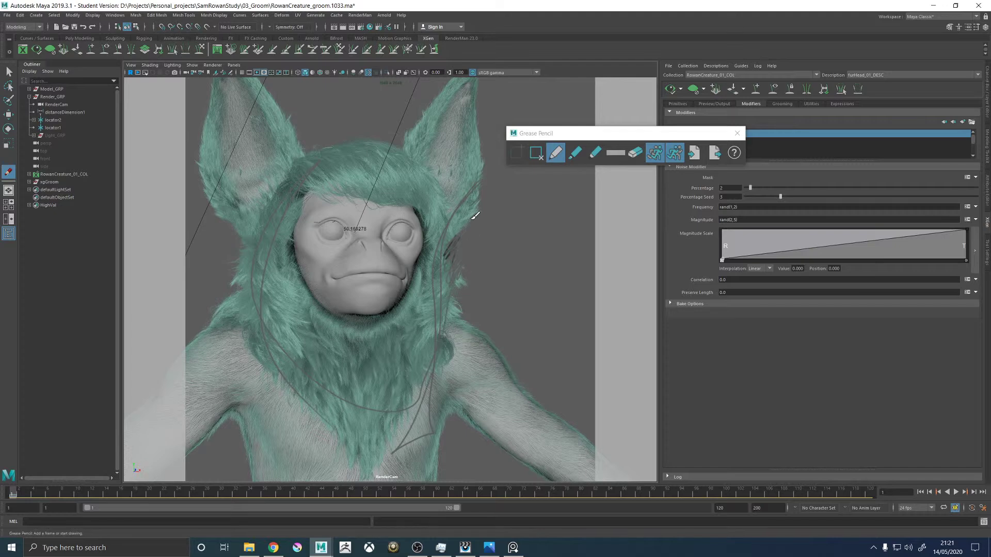
Delete the Grease Pencil frame with its sketches and try to save the groom scene.
click(536, 152)
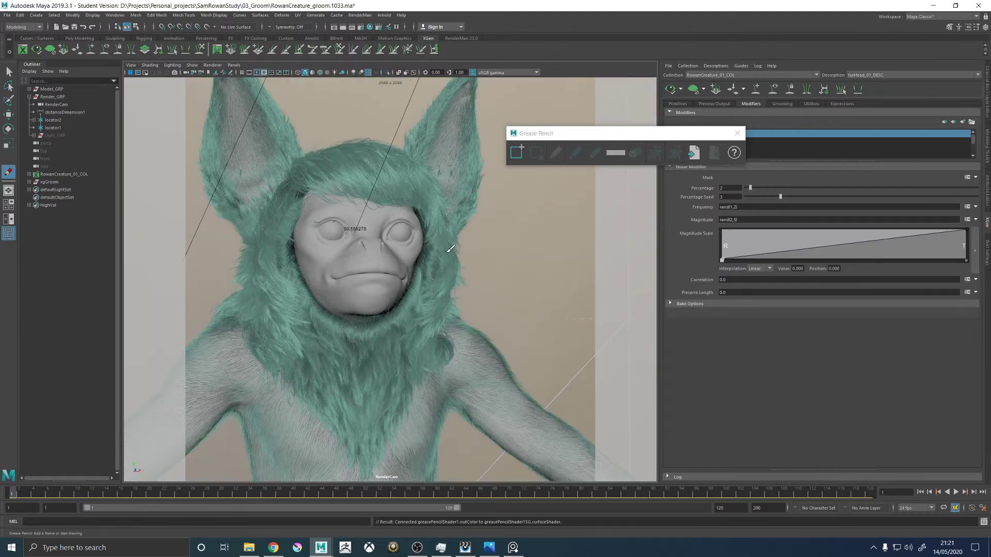
key(ctrl+s)
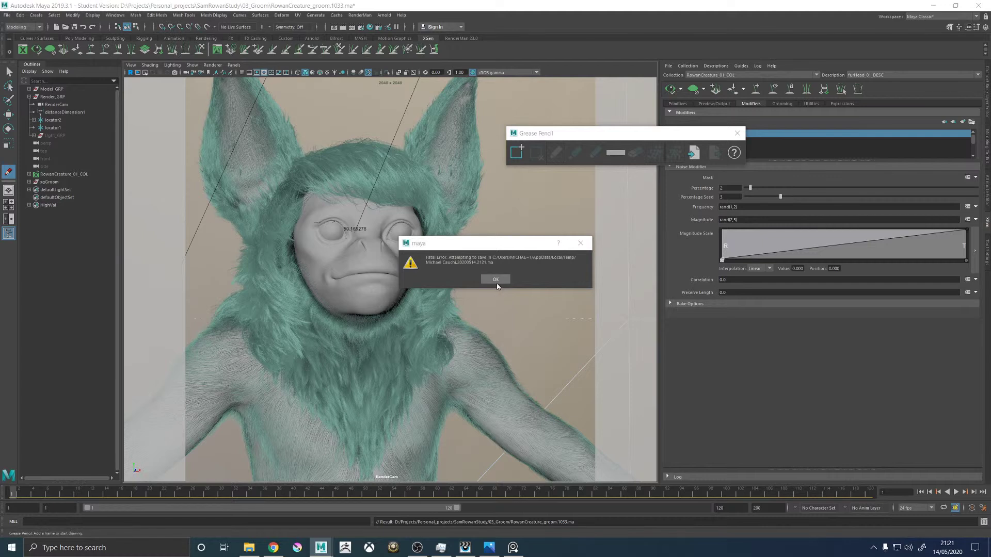
Dismiss the fatal error message and send the Autodesk error report with the details "Hey, me again".
click(495, 279)
click(484, 279)
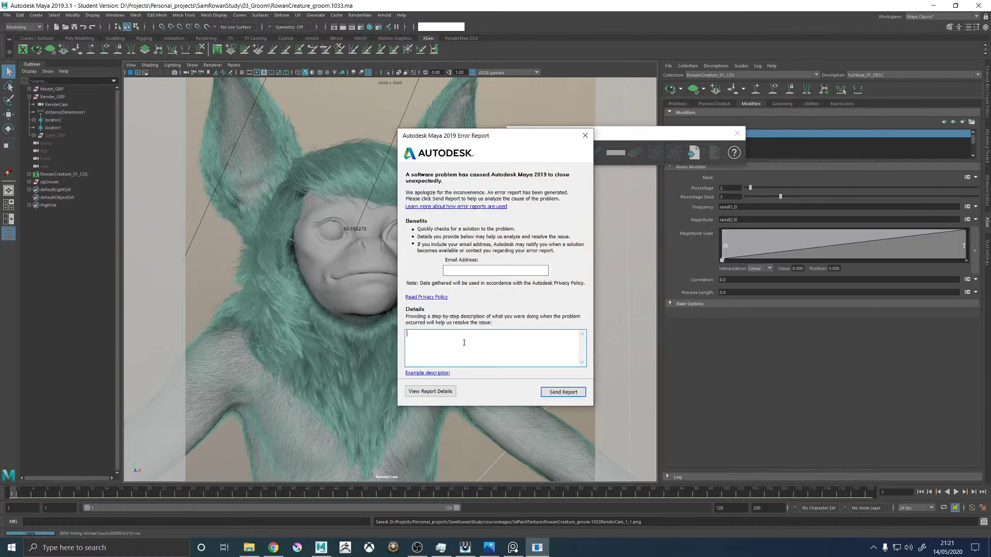
text(Hey, me again)
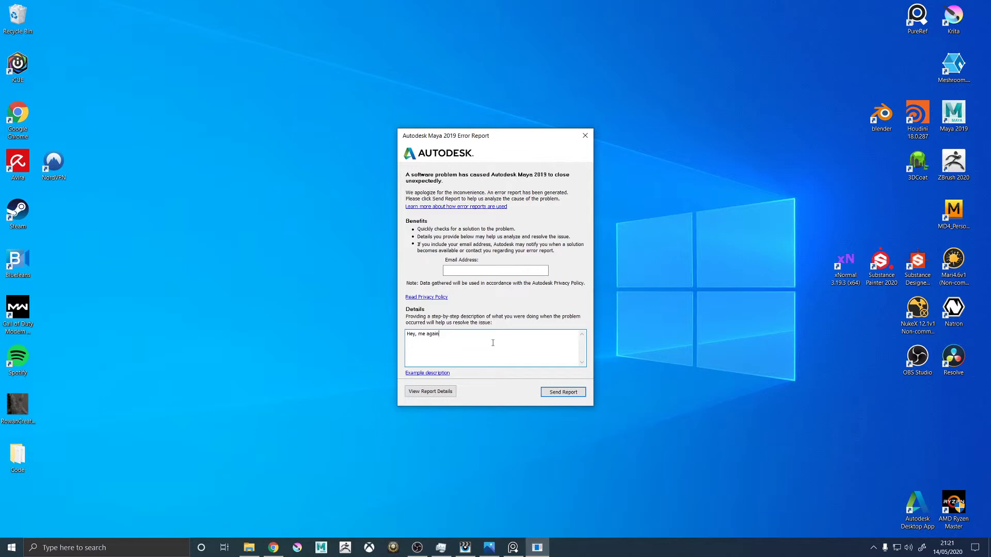
click(563, 392)
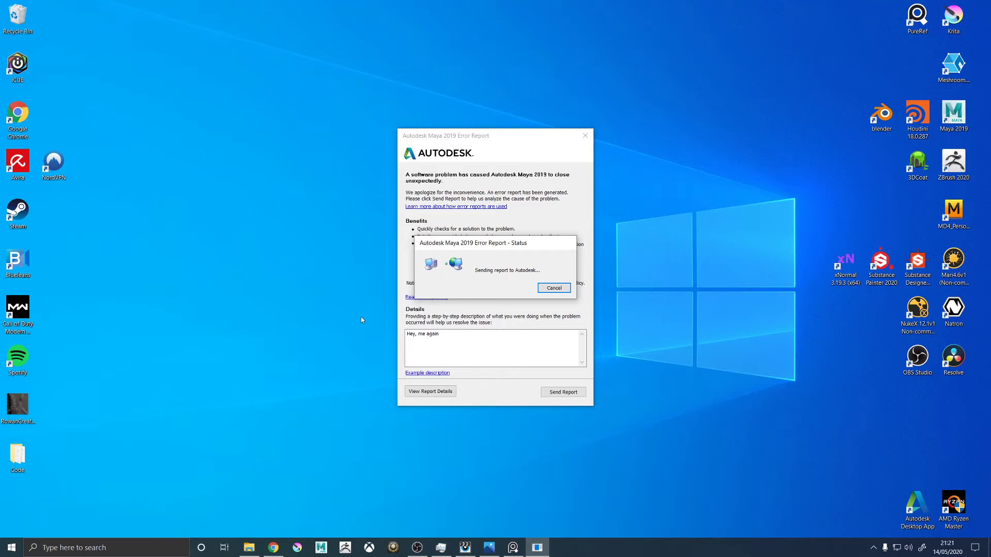
Relaunch Maya and open RowanCreature_groom.1033.ma from the 03_Groom folder, accepting the student version notice.
click(316, 551)
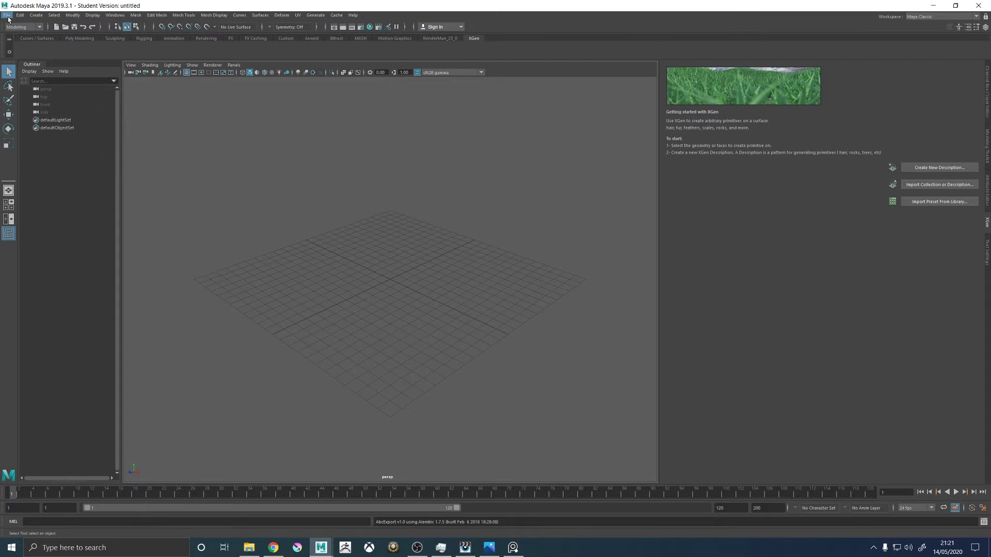
click(9, 15)
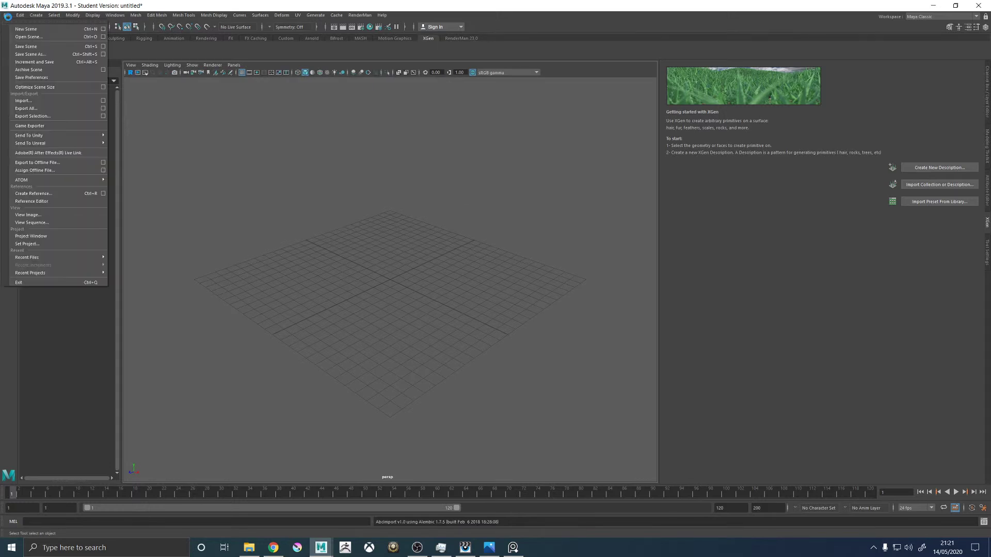
click(36, 40)
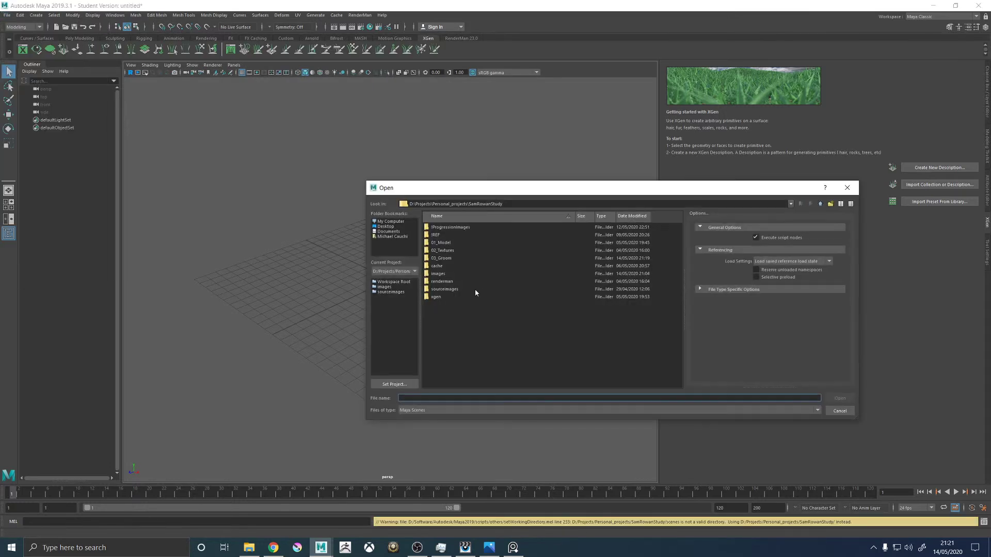
double_click(445, 258)
scroll(464, 298, down, 5)
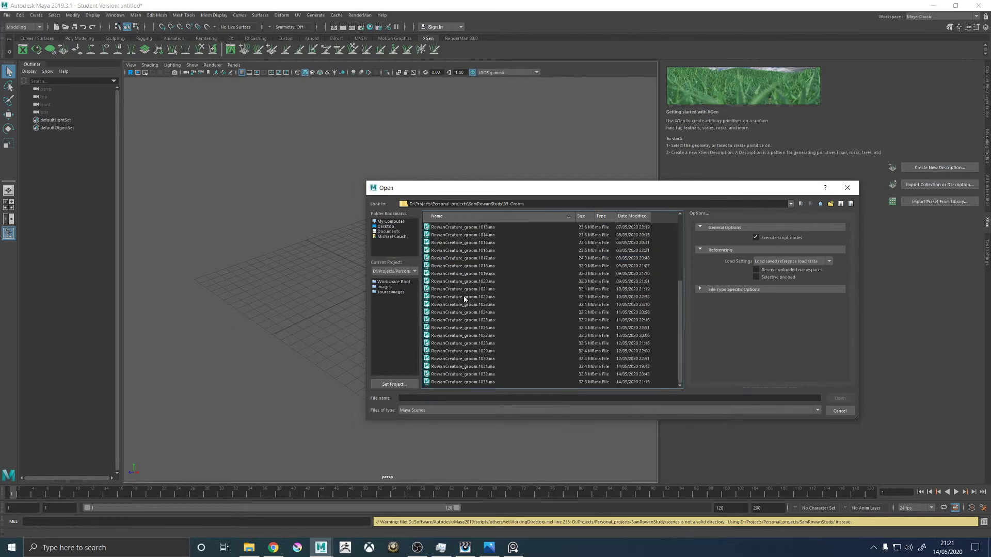
click(499, 382)
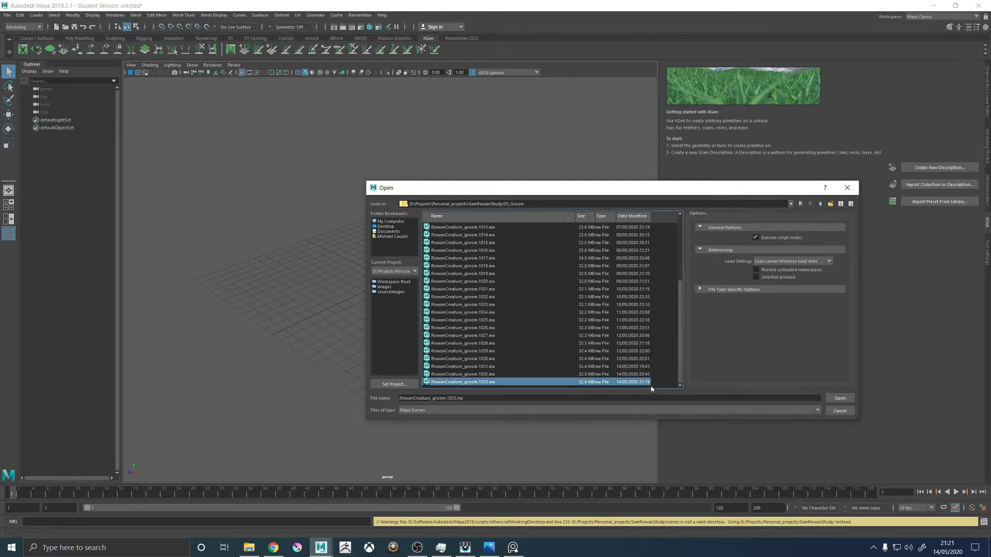
click(840, 397)
click(495, 275)
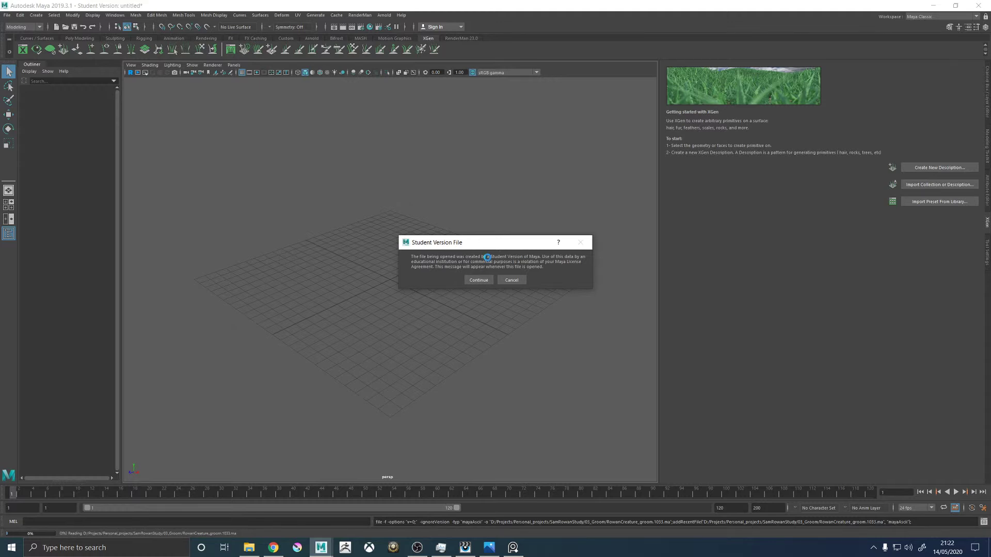
click(485, 279)
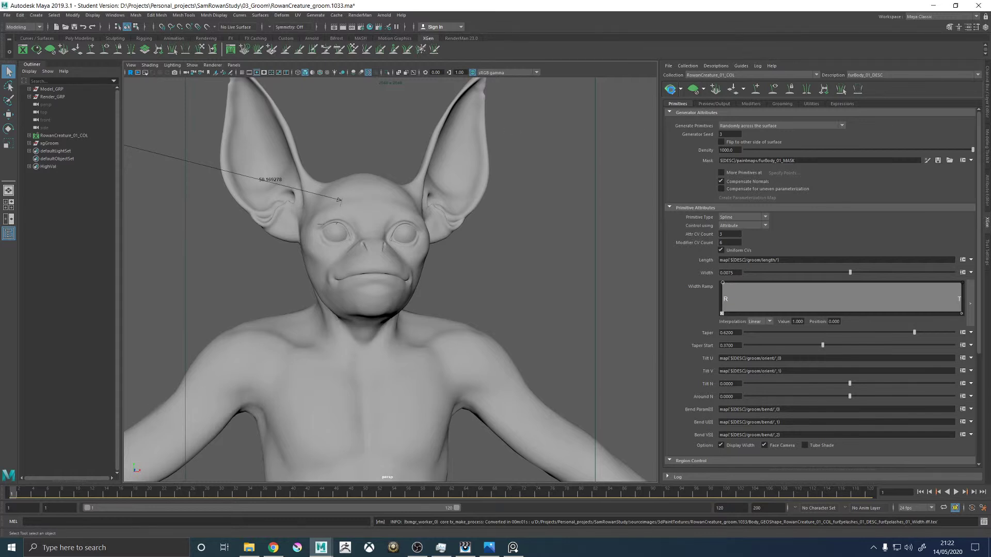
Generate the furBody_01_DESC fur preview and look through the persp camera.
click(670, 88)
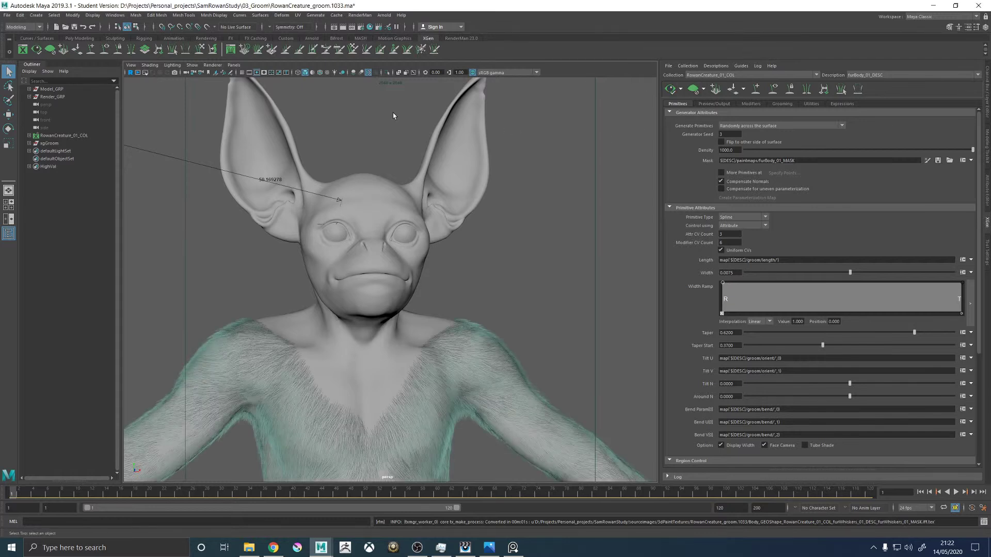
click(228, 65)
mouse_move(289, 72)
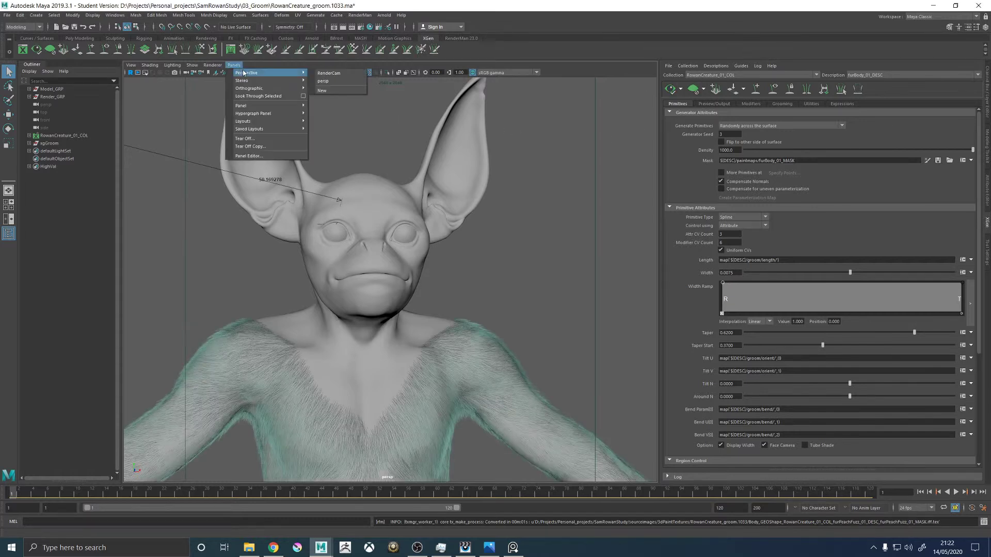
click(326, 81)
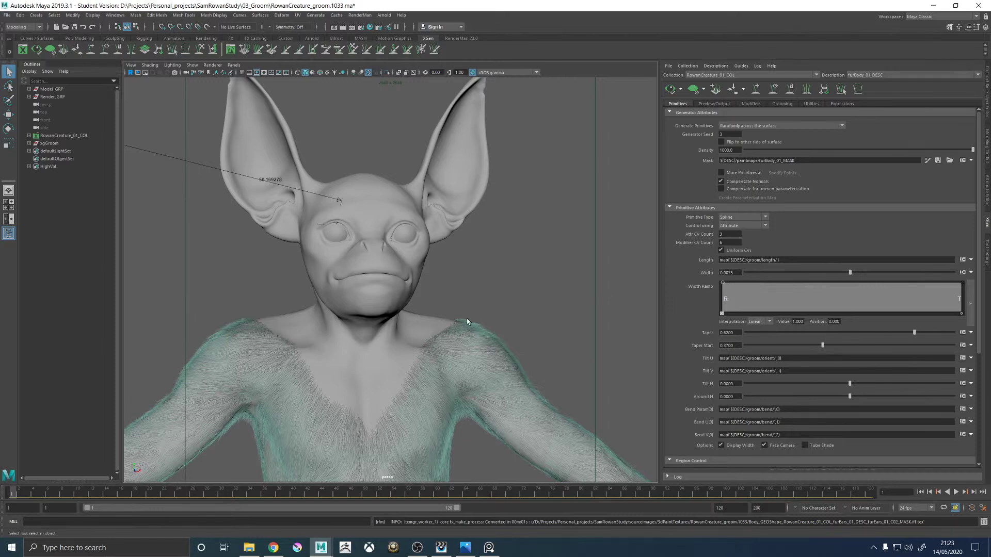
Generate the XGen fur previews for the furHead_01_DESC and furNeck_01_DESC descriptions.
click(872, 75)
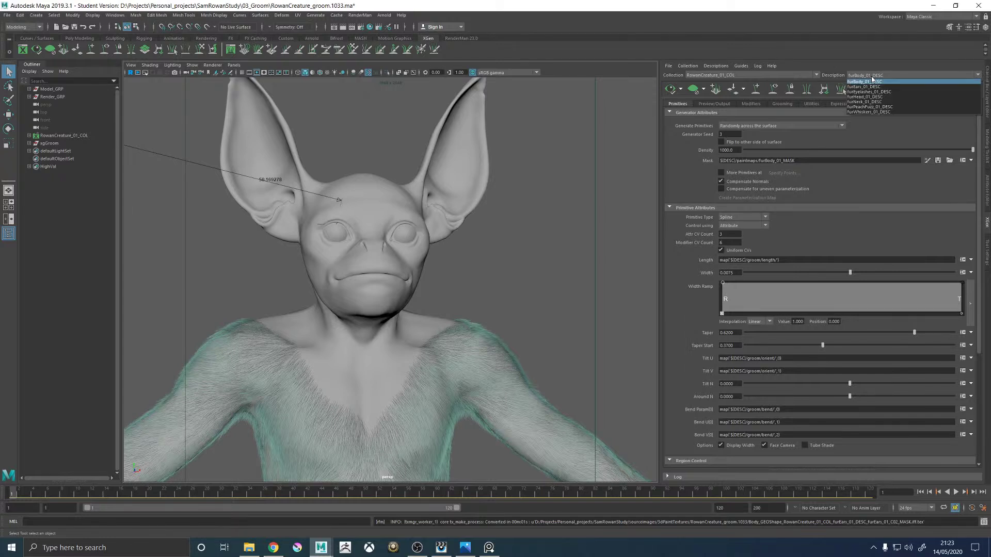
click(864, 96)
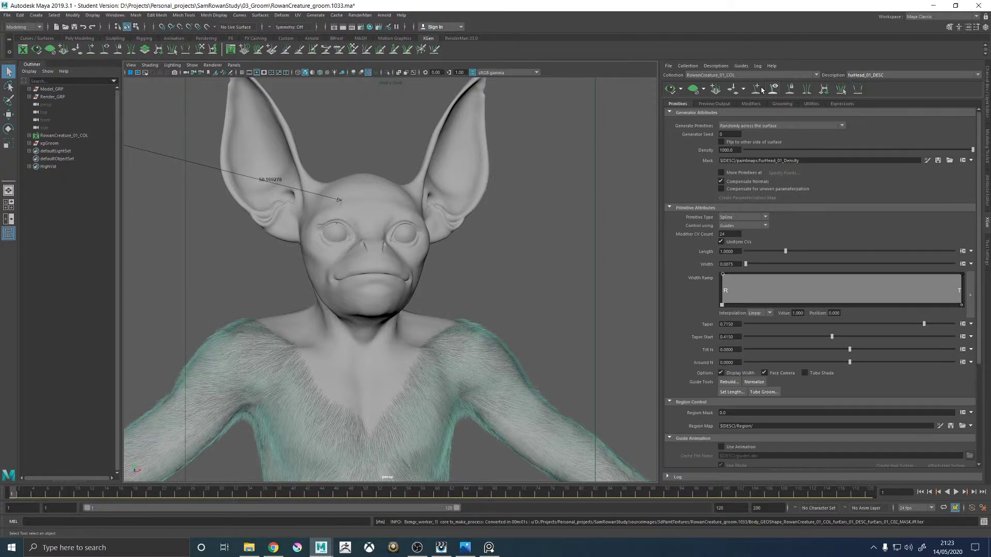
click(668, 90)
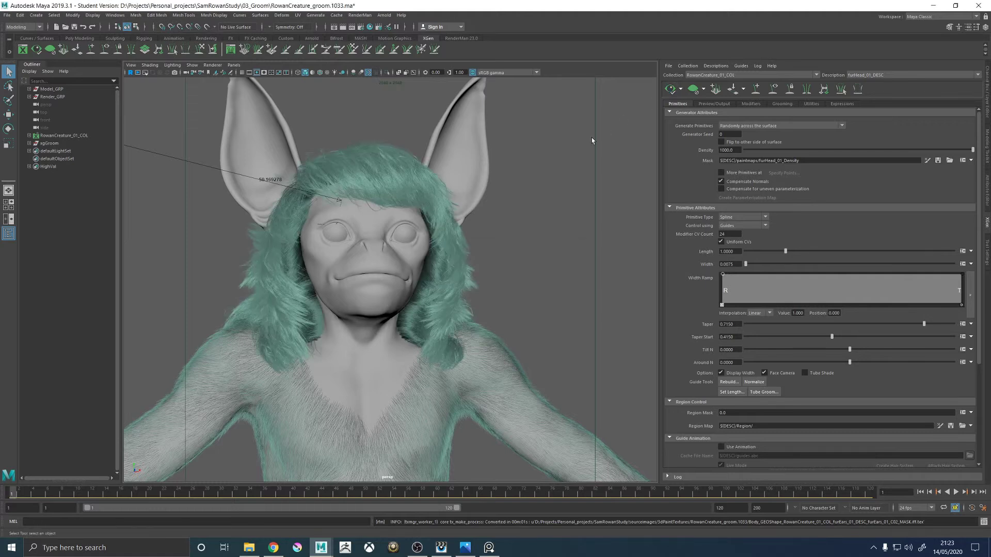
click(867, 75)
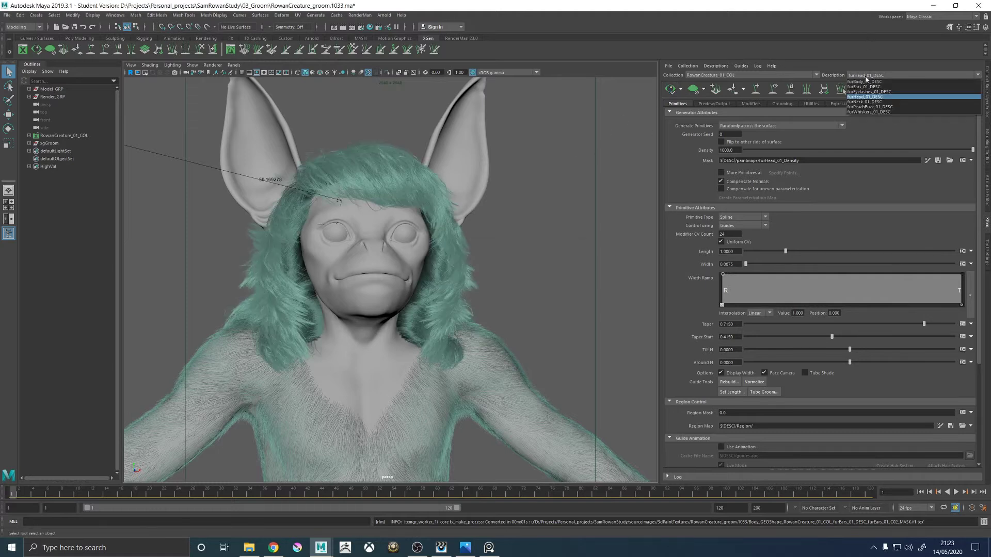
click(867, 106)
click(669, 90)
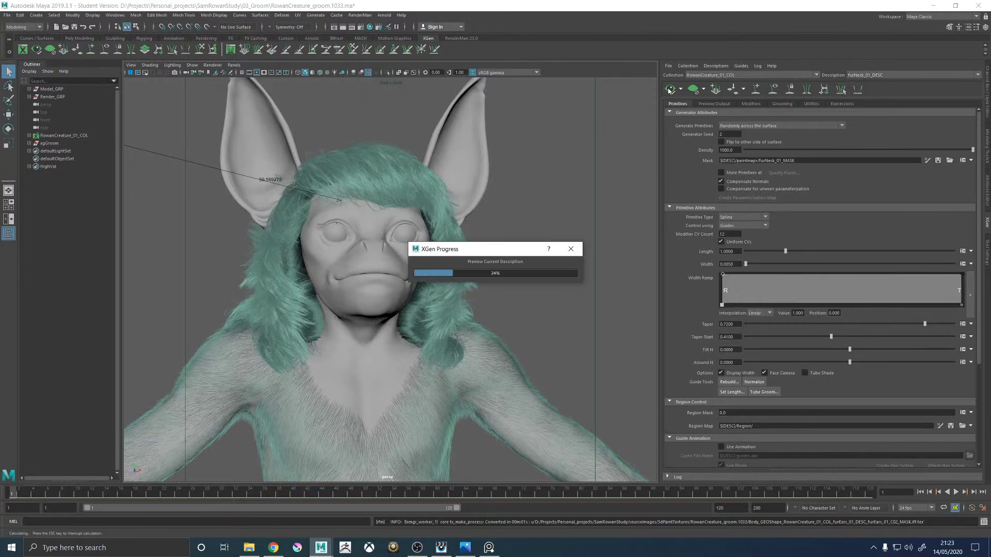
Set the view transform to ACES RRT v1.0 and check the head and neck fur from a slightly different angle.
click(497, 75)
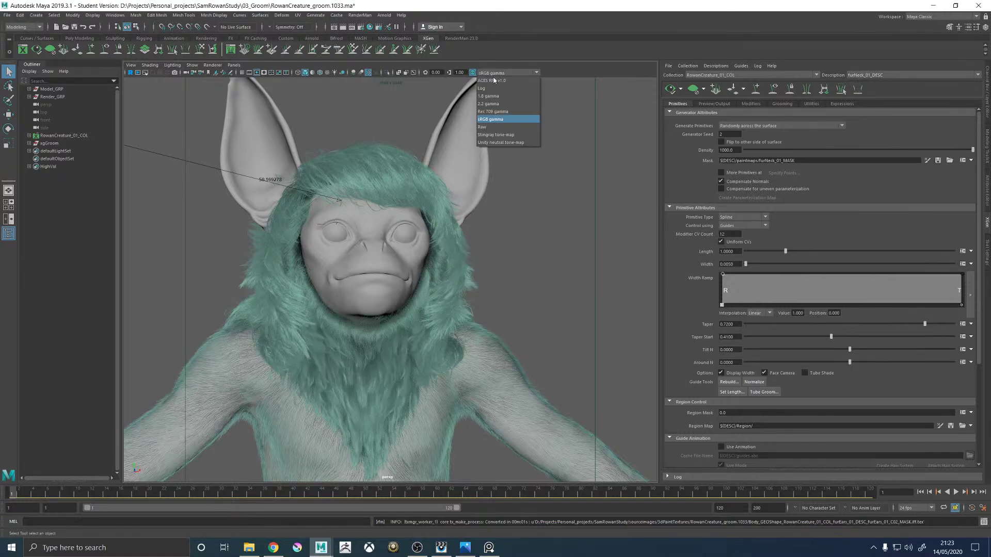
click(485, 83)
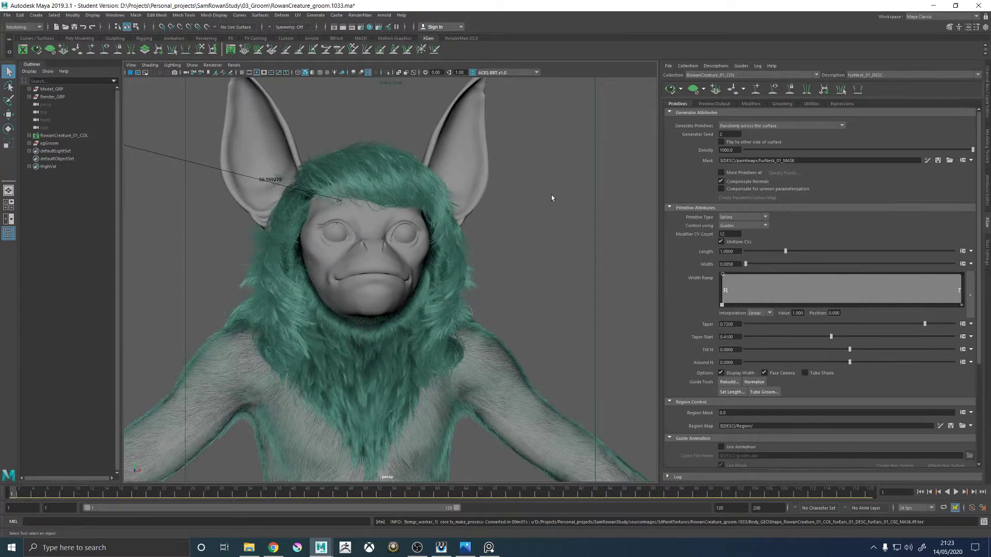
alt+drag(314, 142, 439, 213)
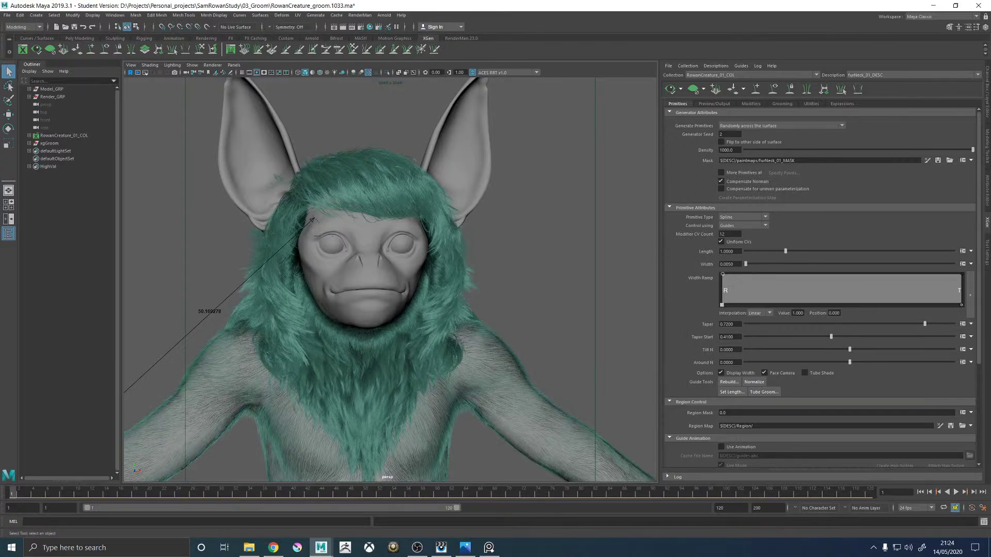
Switch to Chrome and search the web for Deadpool together with the character artist's full name.
click(273, 547)
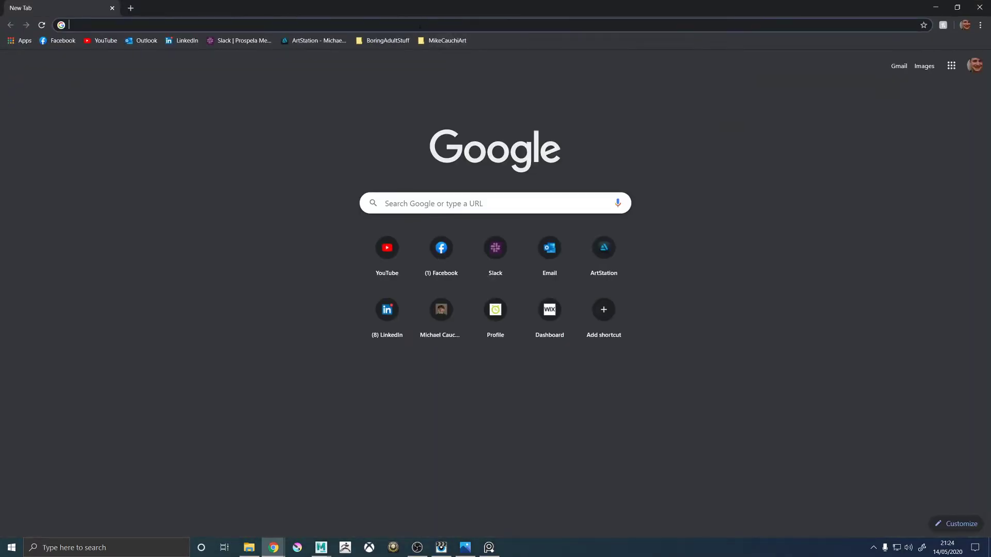
click(419, 25)
text(ade)
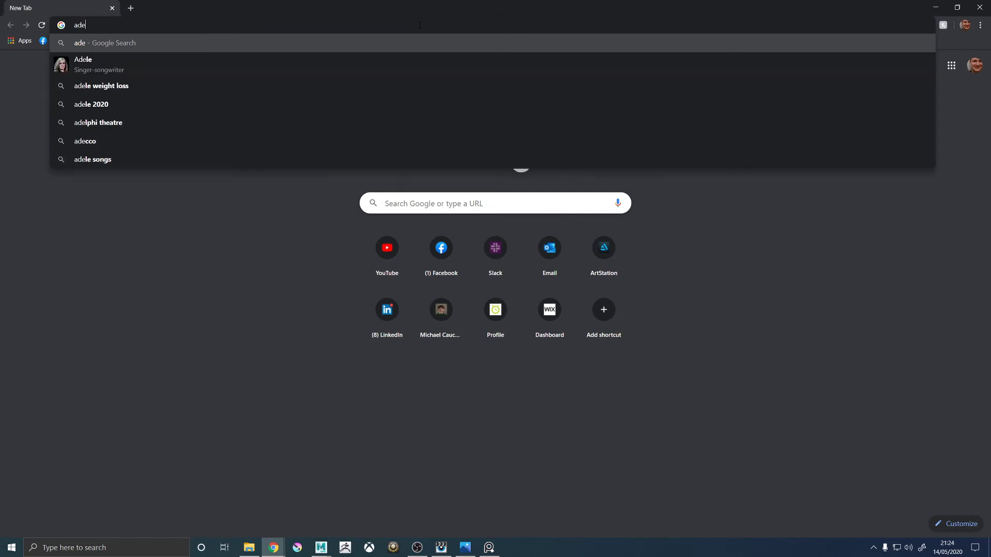
text(adbe)
key(BackSpace)
key(BackSpace)
key(BackSpace)
key(BackSpace)
key(BackSpace)
key(BackSpace)
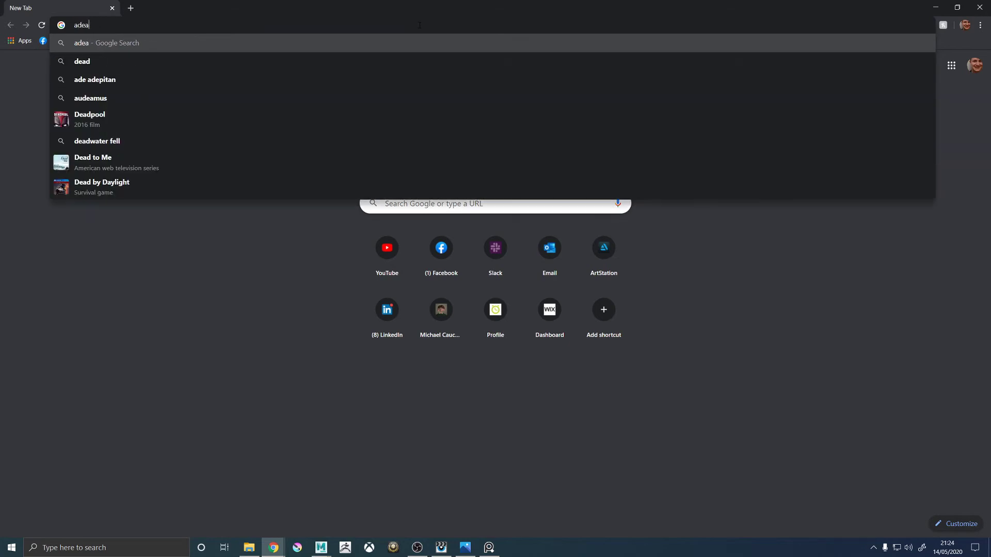
key(BackSpace)
text(deadp)
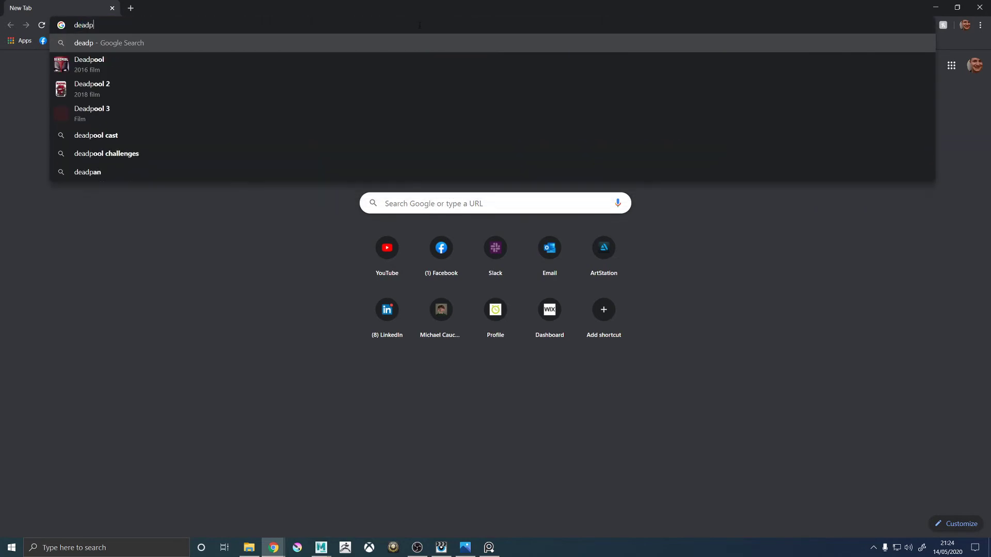
text(ool alesa)
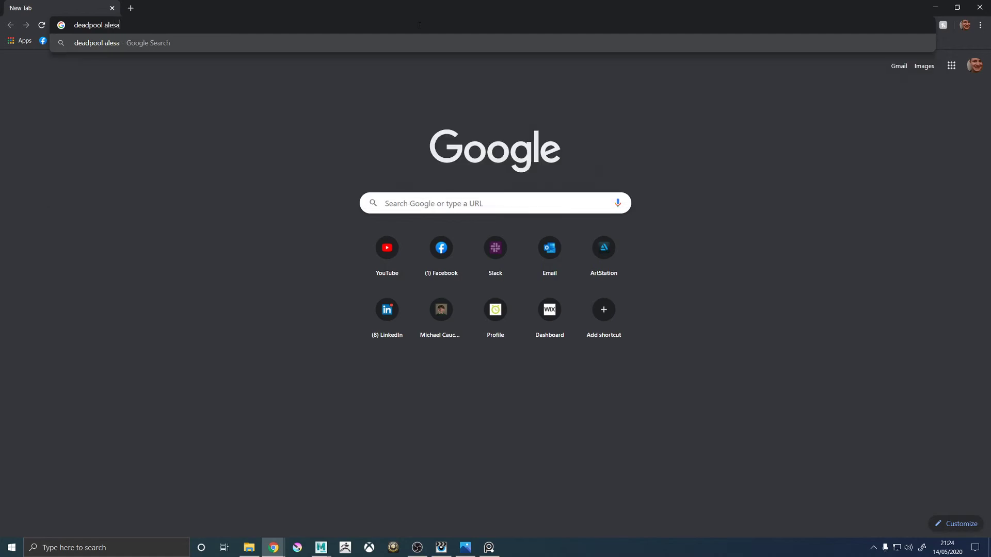
text(ndro )
text(baldesaroni)
key(Return)
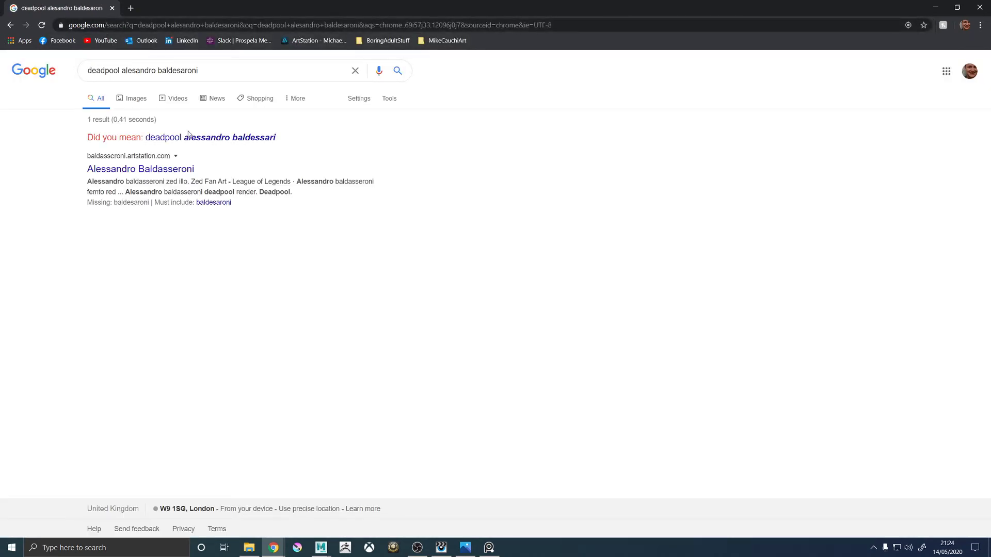
Accept the suggested spelling of the search, switch to the image results and open the Deadpool turnaround's ArtStation page.
click(188, 136)
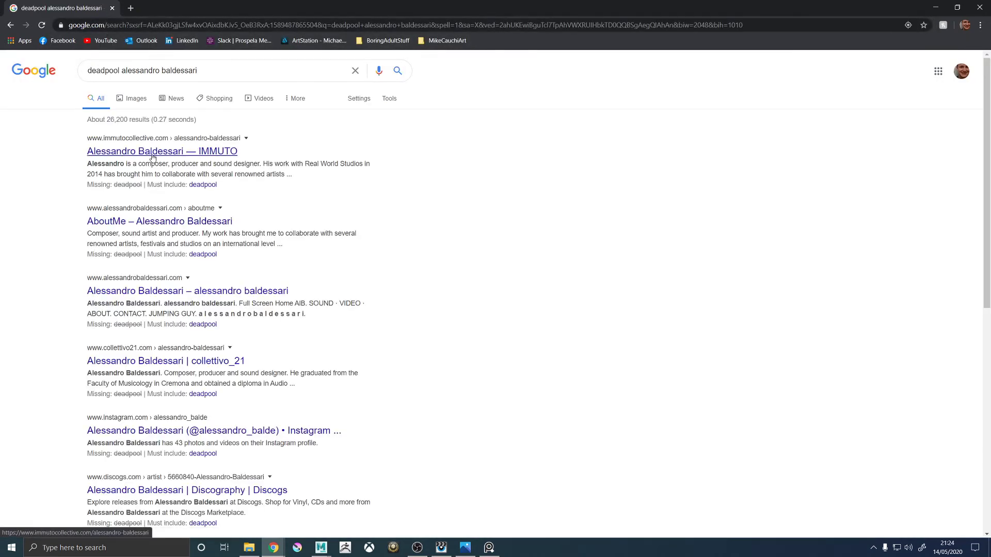
click(153, 156)
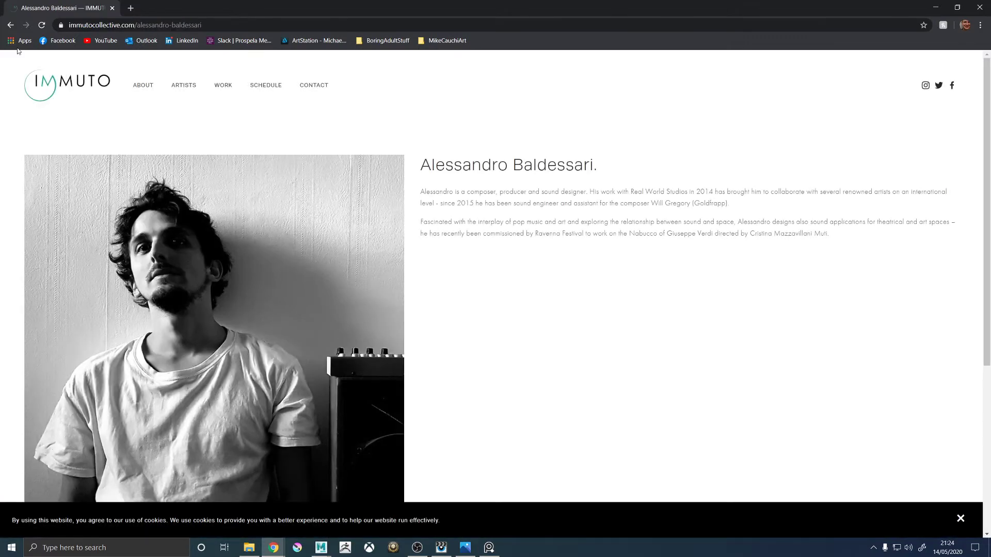
click(11, 25)
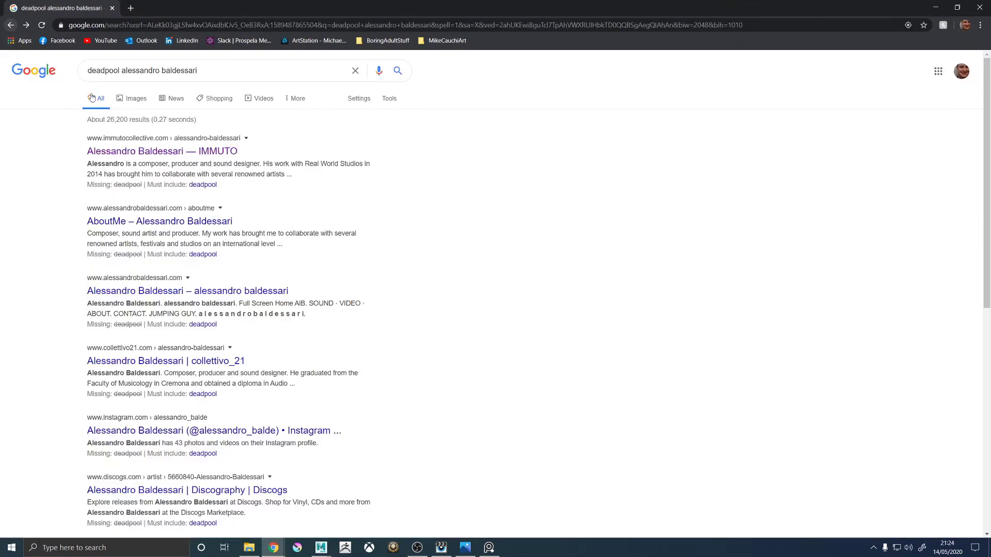
click(133, 98)
click(86, 201)
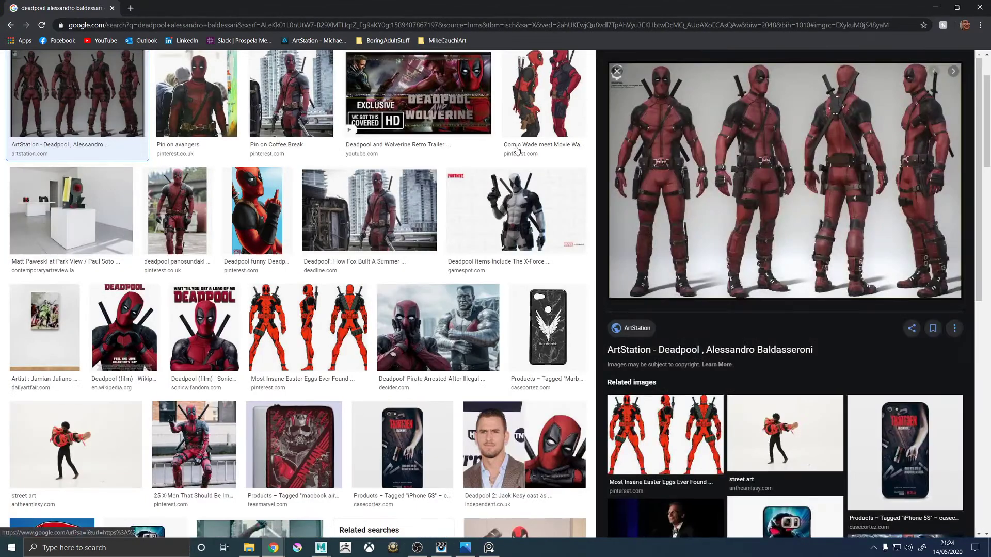
click(711, 351)
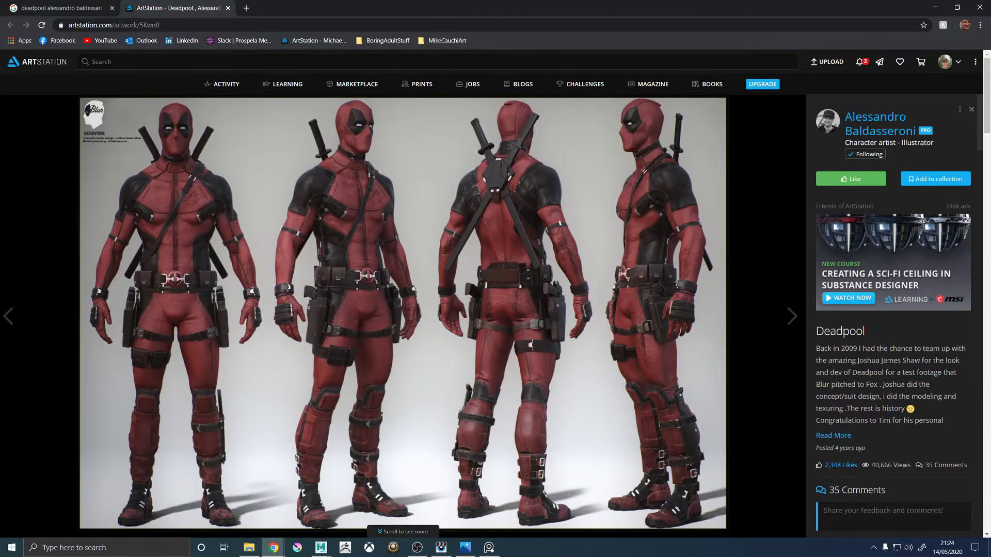
Examine the Deadpool model's textured renders, clay renders, wireframes and turntable video, and close the browser.
scroll(497, 310, down, 15)
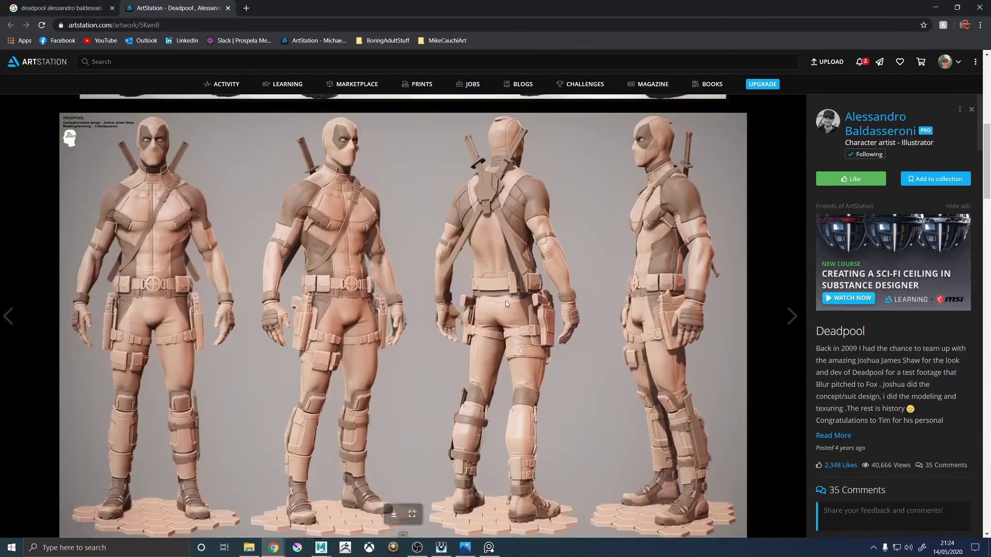
scroll(509, 308, down, 6)
scroll(509, 307, down, 10)
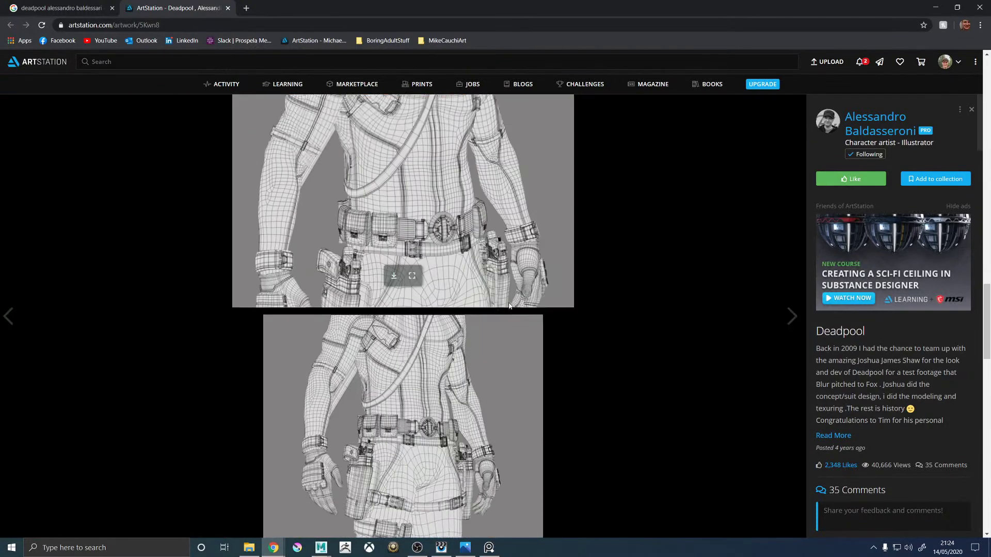
scroll(509, 305, down, 18)
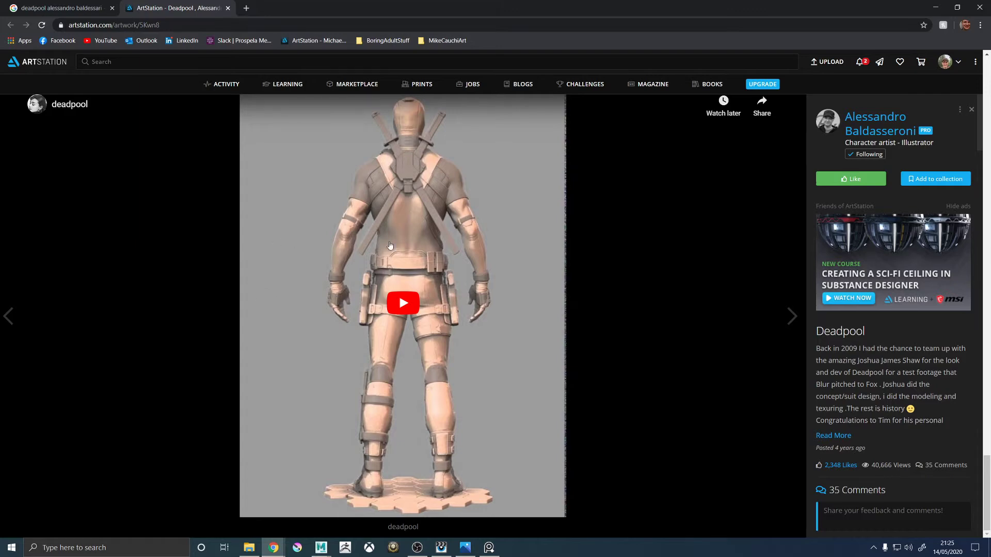
click(227, 8)
click(112, 8)
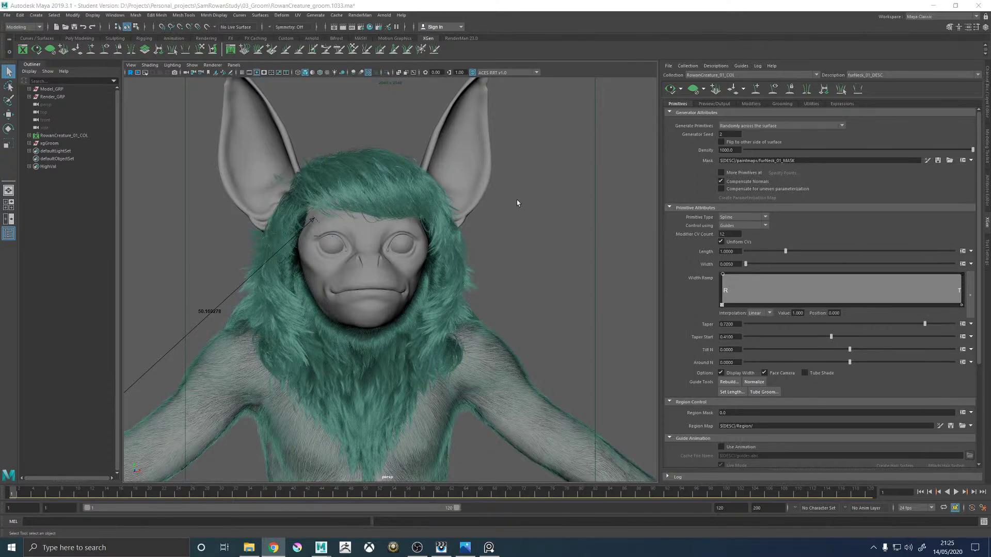
Make furEars_01_DESC the active XGen description and generate its fur preview.
alt+drag(503, 218, 518, 212)
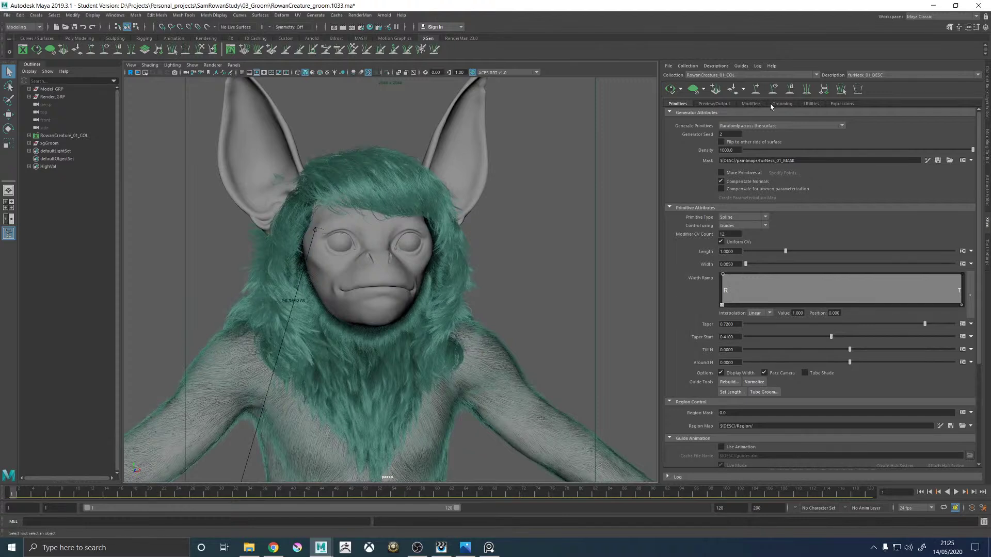
click(774, 89)
click(774, 89)
click(885, 75)
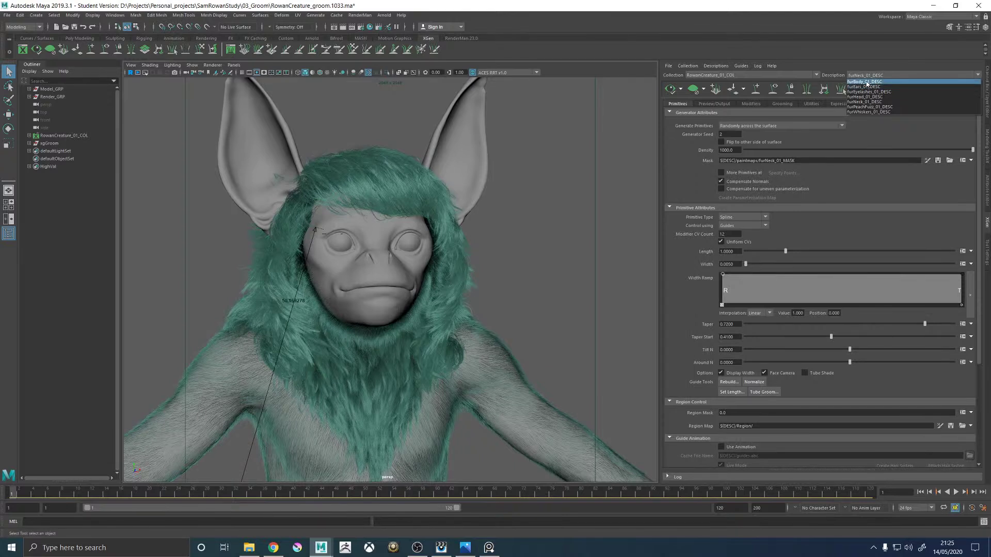
click(863, 87)
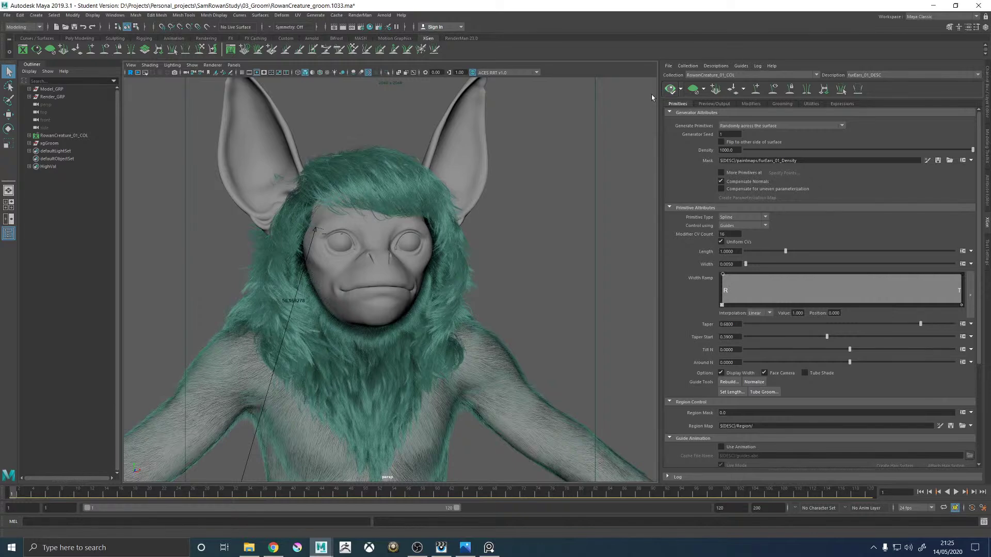
Make furHead_01_DESC the active description and check the ear, head and neck fur from several angles.
click(860, 76)
click(867, 99)
alt+drag(520, 258, 496, 271)
alt+right_drag(486, 258, 515, 274)
alt+drag(515, 274, 472, 270)
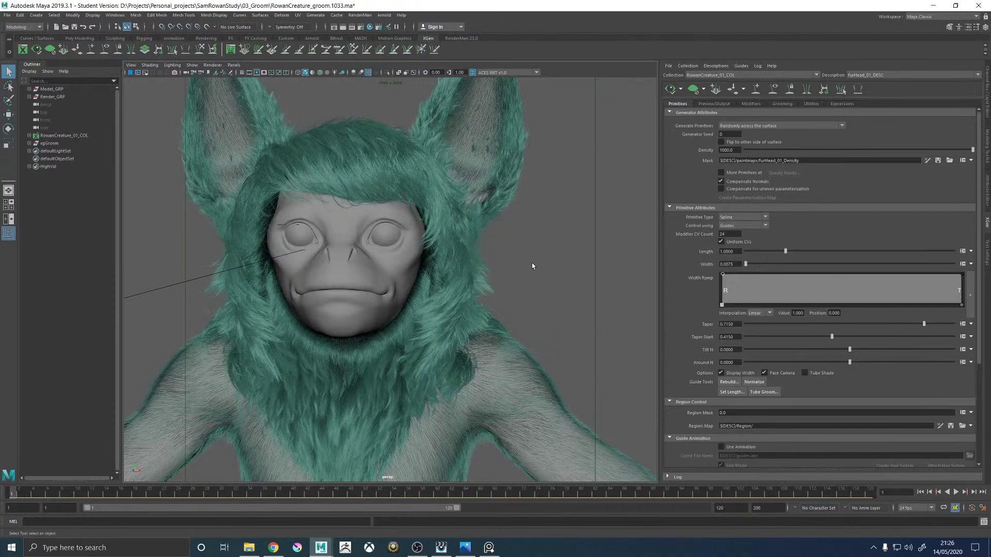
alt+drag(520, 256, 529, 259)
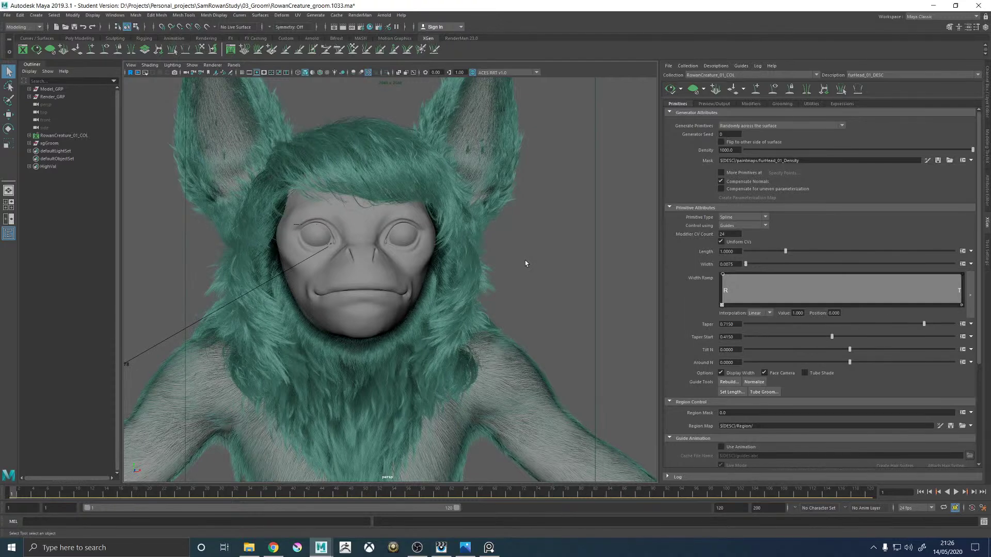
alt+drag(544, 261, 583, 256)
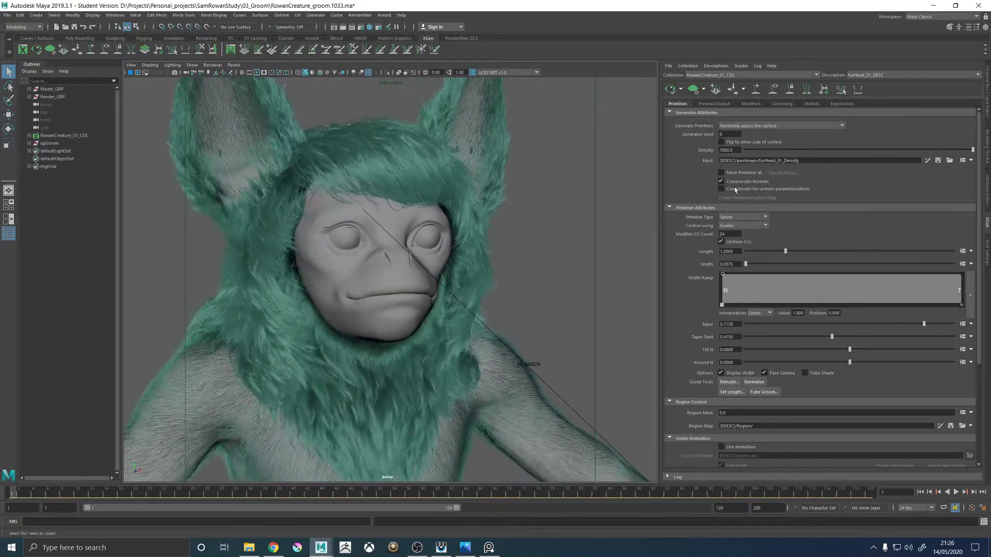
Show the furHead_01_DESC guides, clear its fur preview and select a few guides beside the creature's left cheek.
click(773, 89)
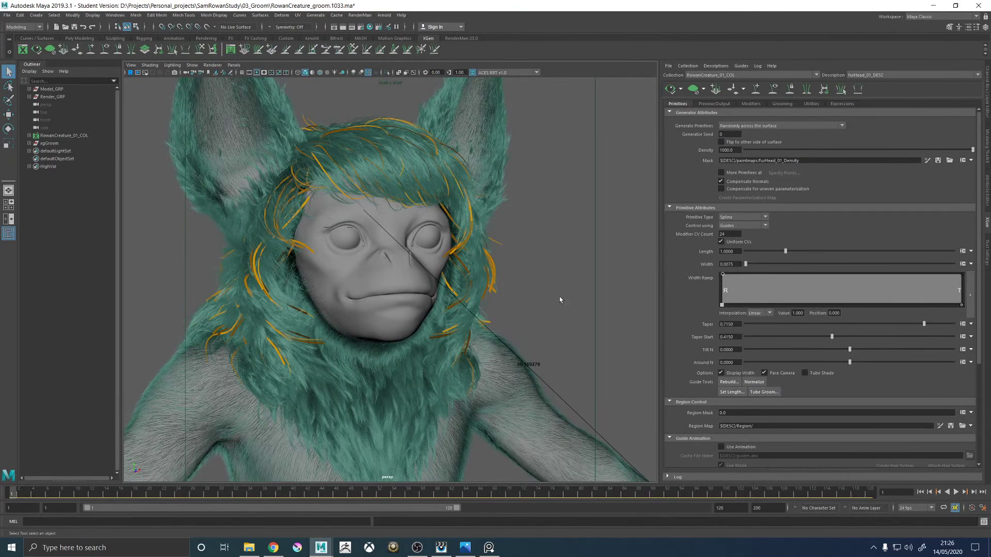
alt+drag(560, 296, 532, 297)
click(695, 91)
alt+drag(546, 244, 567, 239)
drag(483, 260, 545, 257)
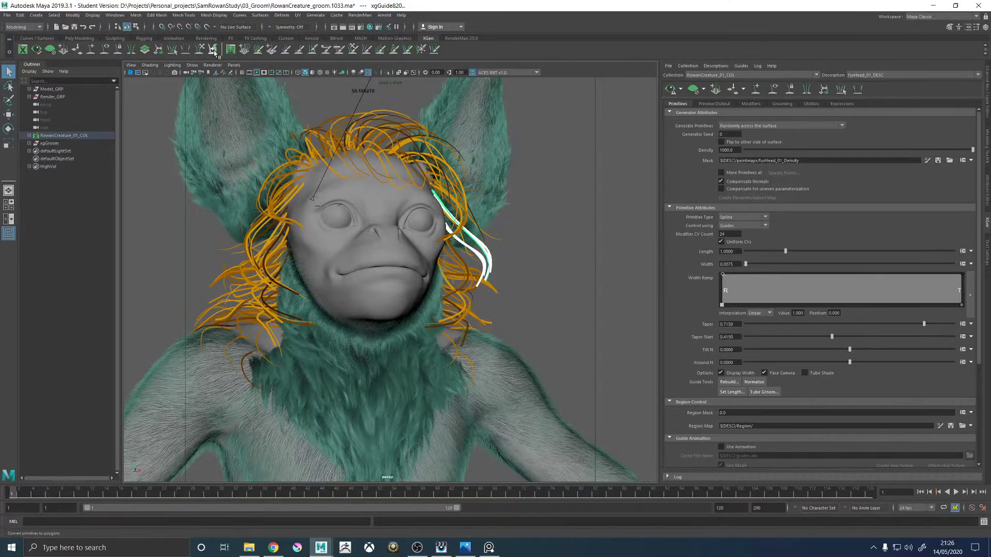
Sculpt the selected guides with the Sculpt Guides tool so they hang closer to the creature's left cheek.
click(200, 50)
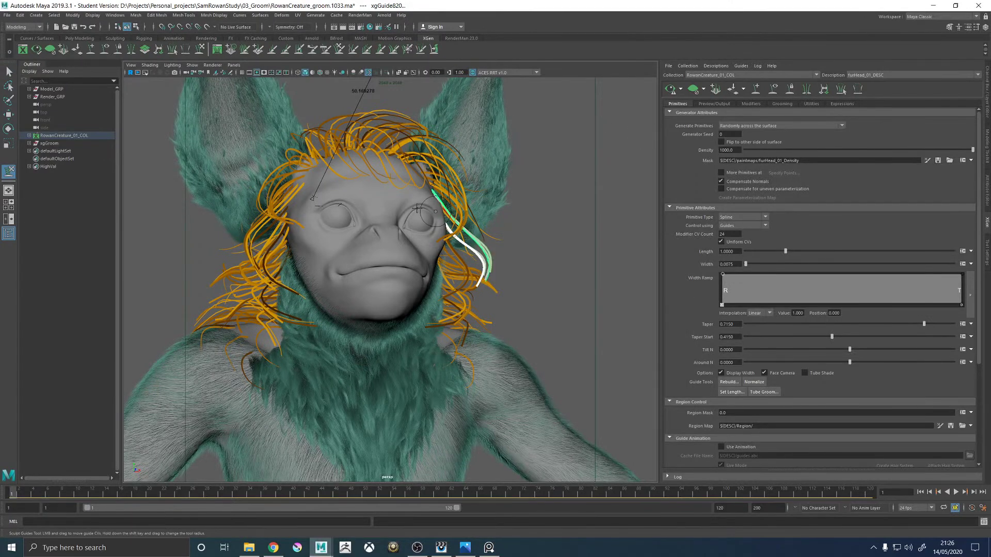
mouse_move(498, 279)
alt+mouse_down()
mouse_move(556, 276)
mouse_move(467, 298)
alt+mouse_up()
drag(461, 350, 475, 323)
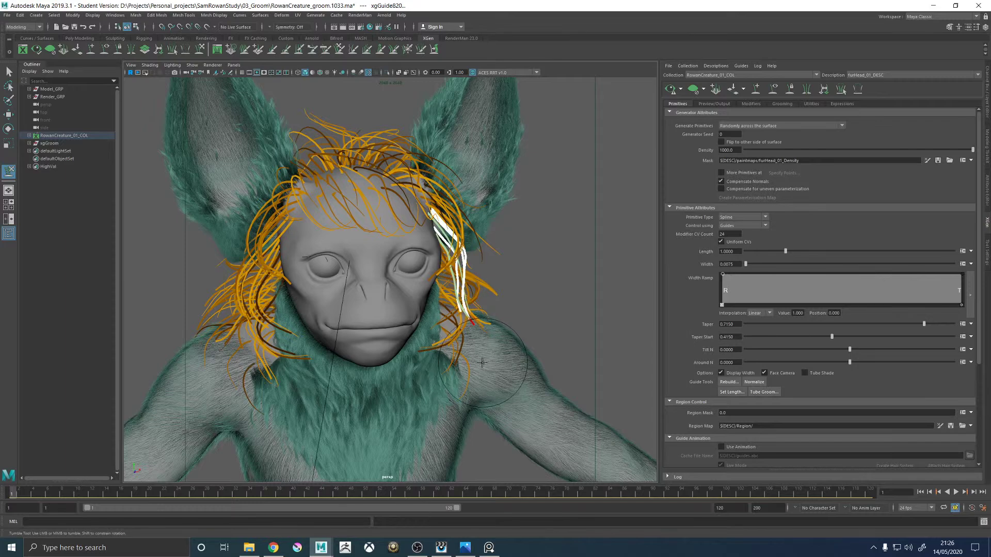
mouse_move(503, 356)
alt+mouse_down()
mouse_move(509, 340)
mouse_move(485, 268)
mouse_move(508, 189)
alt+mouse_up()
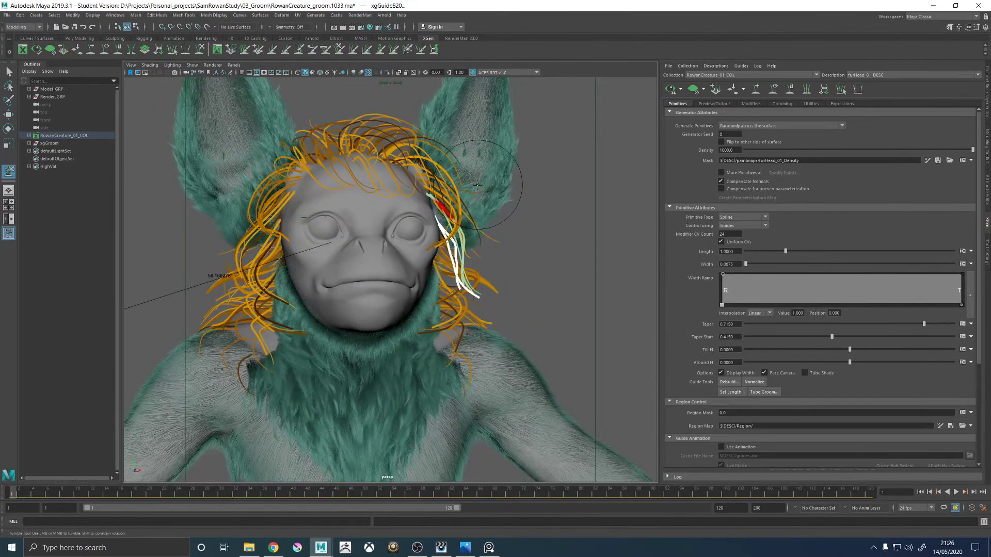
mouse_move(523, 207)
alt+mouse_down()
mouse_move(528, 226)
mouse_move(482, 245)
alt+mouse_up()
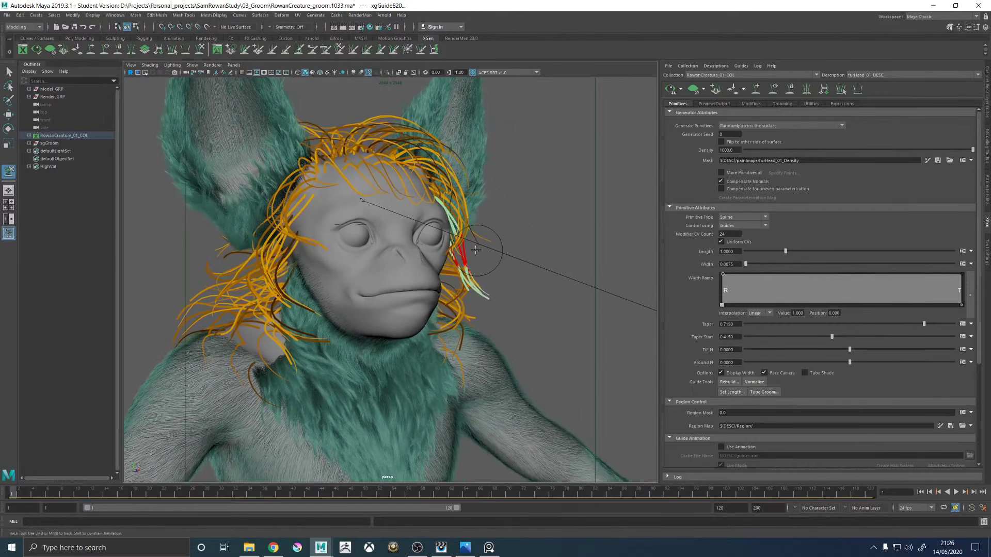
alt+right_drag(485, 244, 561, 281)
alt+drag(535, 213, 506, 209)
alt+middle_drag(504, 208, 473, 239)
drag(476, 247, 463, 247)
Bend the lower ends of the selected cheek guides inward toward the neck, adjusting the sculpt brush as needed.
mouse_move(541, 254)
alt+mouse_down()
mouse_move(519, 258)
mouse_move(531, 257)
mouse_move(540, 273)
alt+mouse_up()
drag(466, 300, 457, 303)
alt+middle_drag(477, 331, 477, 293)
drag(468, 303, 458, 294)
alt+right_drag(484, 305, 454, 283)
mouse_move(487, 264)
alt+mouse_down()
mouse_move(497, 261)
mouse_move(422, 269)
mouse_move(475, 278)
alt+mouse_up()
key(b)
alt+middle_drag(367, 276, 419, 279)
alt+right_drag(418, 280, 454, 303)
mouse_move(447, 302)
alt+mouse_down()
mouse_move(459, 329)
mouse_move(446, 361)
mouse_move(475, 356)
alt+mouse_up()
Select neighbouring guides beside the left cheek and sculpt their ends in toward the jaw and neck.
key(w)
alt+right_drag(475, 356, 420, 274)
key(y)
mouse_move(437, 281)
alt+mouse_down()
mouse_move(462, 305)
mouse_move(449, 295)
mouse_move(421, 309)
alt+mouse_up()
alt+drag(418, 306, 479, 301)
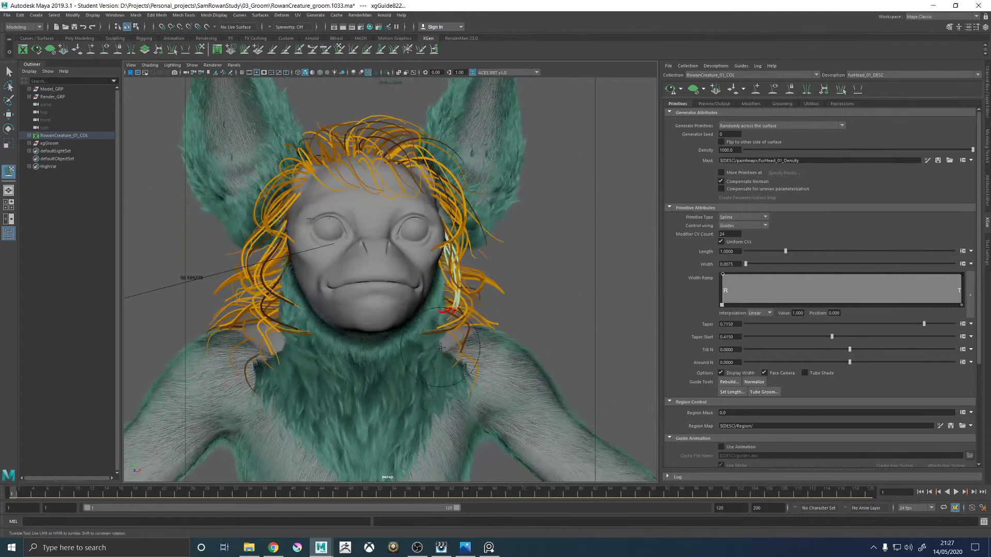
alt+drag(440, 347, 441, 354)
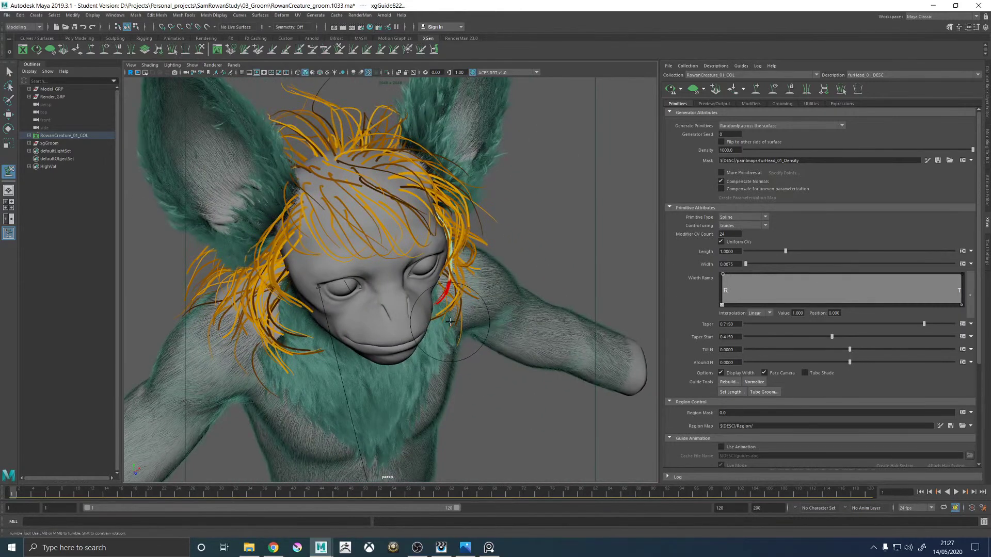
alt+right_drag(473, 268, 541, 304)
alt+drag(547, 351, 559, 318)
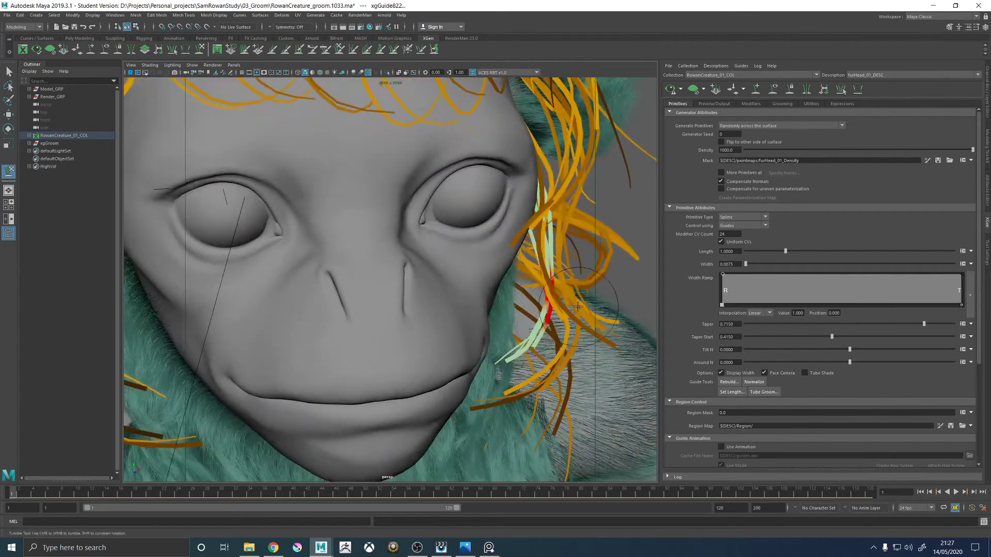
alt+right_drag(588, 260, 525, 282)
mouse_move(525, 282)
alt+mouse_down()
mouse_move(535, 263)
mouse_move(487, 266)
mouse_move(530, 265)
alt+mouse_up()
alt+middle_drag(454, 296, 434, 250)
alt+right_drag(432, 250, 503, 285)
mouse_move(503, 285)
alt+mouse_down()
mouse_move(537, 289)
mouse_move(495, 318)
mouse_move(486, 346)
mouse_move(508, 349)
mouse_move(490, 354)
mouse_move(495, 331)
mouse_move(480, 325)
mouse_move(425, 317)
mouse_move(453, 289)
mouse_move(472, 296)
mouse_move(436, 330)
alt+mouse_up()
Add another guide near the jaw to the selection, sculpt it in with the others and clear the selection.
key(w)
shift+click(418, 366)
mouse_move(412, 368)
alt+mouse_down()
mouse_move(449, 340)
mouse_move(444, 329)
mouse_move(457, 320)
mouse_move(470, 312)
mouse_move(483, 322)
mouse_move(464, 293)
alt+mouse_up()
key(y)
alt+right_drag(564, 287, 527, 228)
key(w)
click(547, 277)
alt+drag(547, 277, 564, 295)
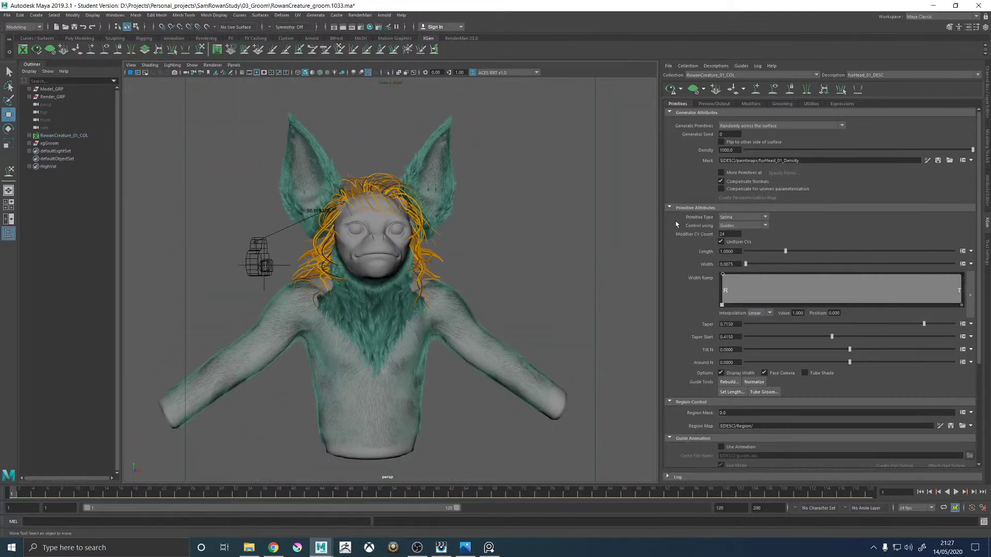
Hide the head guides, regenerate the furHead_01_DESC fur preview and check the reshaped fur around the face.
click(773, 90)
click(670, 89)
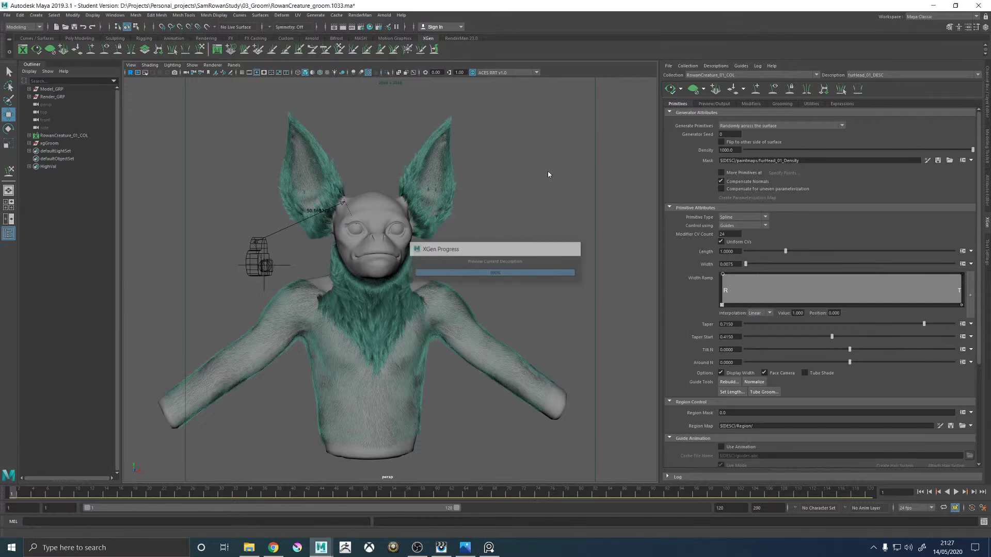
alt+drag(509, 171, 528, 171)
alt+right_drag(528, 172, 666, 294)
alt+drag(593, 263, 516, 208)
alt+middle_drag(515, 208, 488, 271)
alt+drag(488, 270, 601, 272)
alt+right_drag(601, 273, 307, 269)
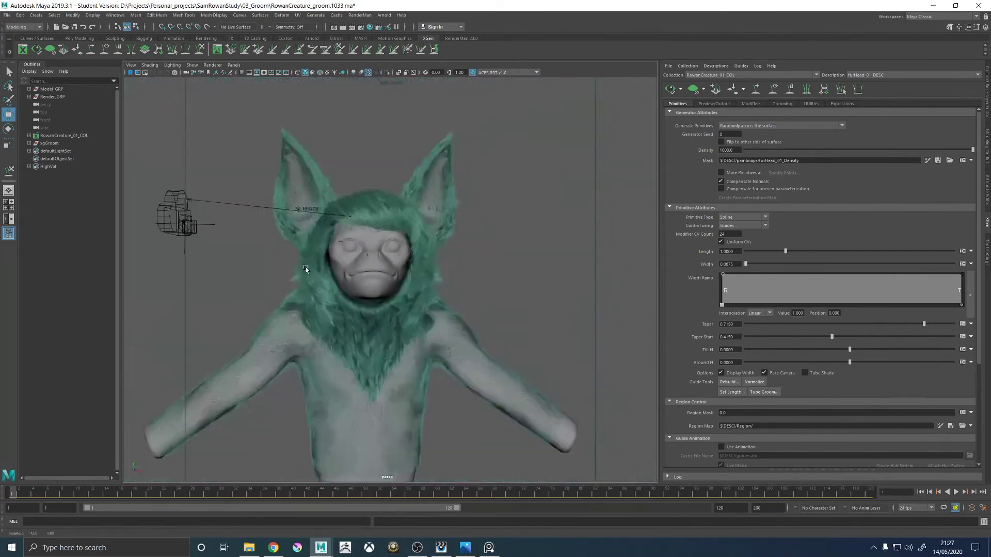
Look through RenderCam in the viewport and start a RenderMan IPR render of the creature.
click(233, 65)
mouse_move(268, 75)
click(342, 76)
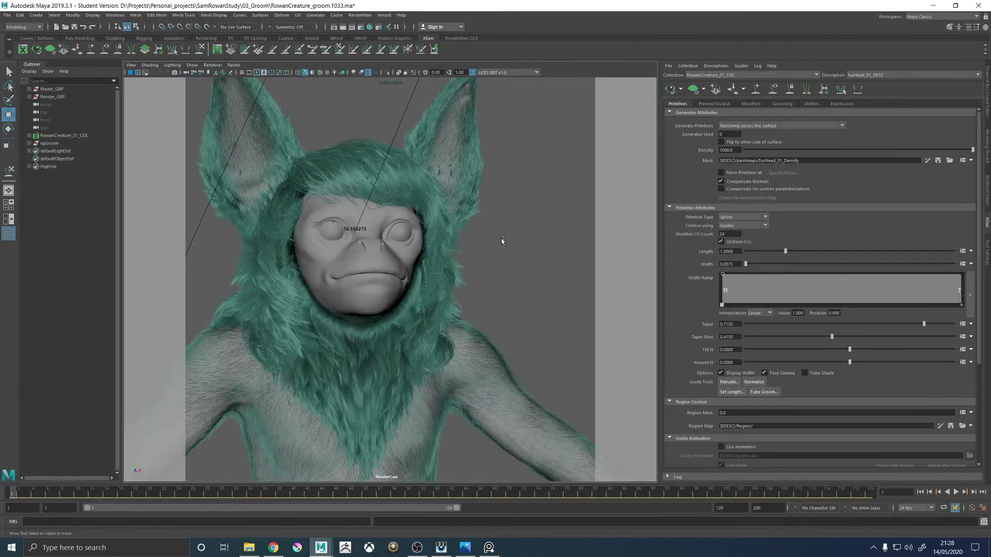
click(359, 15)
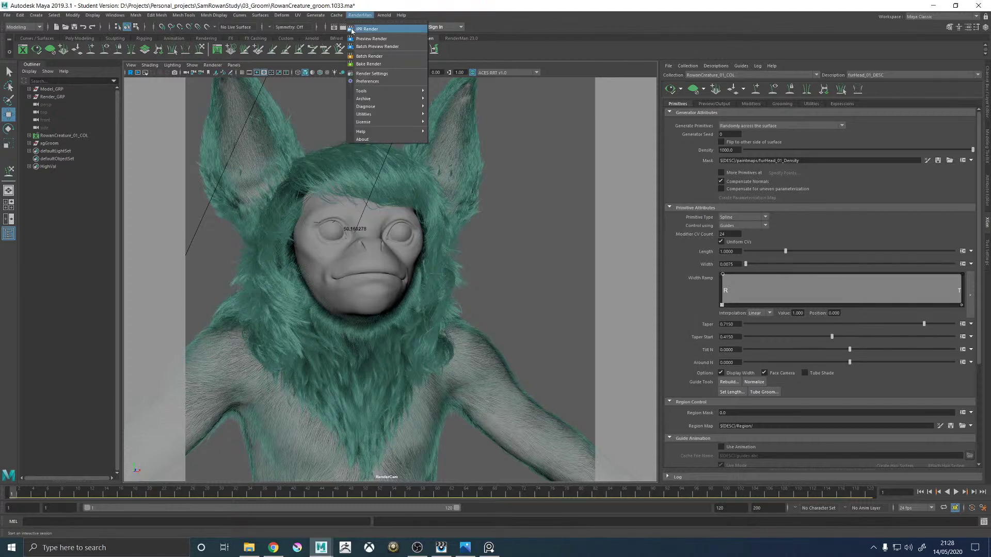
click(365, 31)
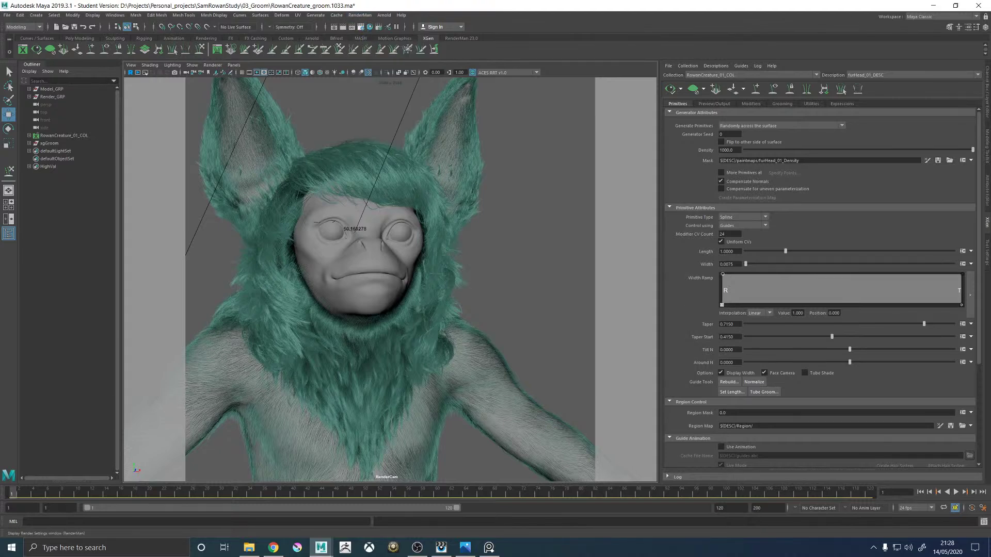
Switch to the RenderMan image viewer, check the RenderCam beauty render and minimise the viewer.
click(441, 548)
scroll(500, 349, down, 3)
scroll(548, 414, up, 3)
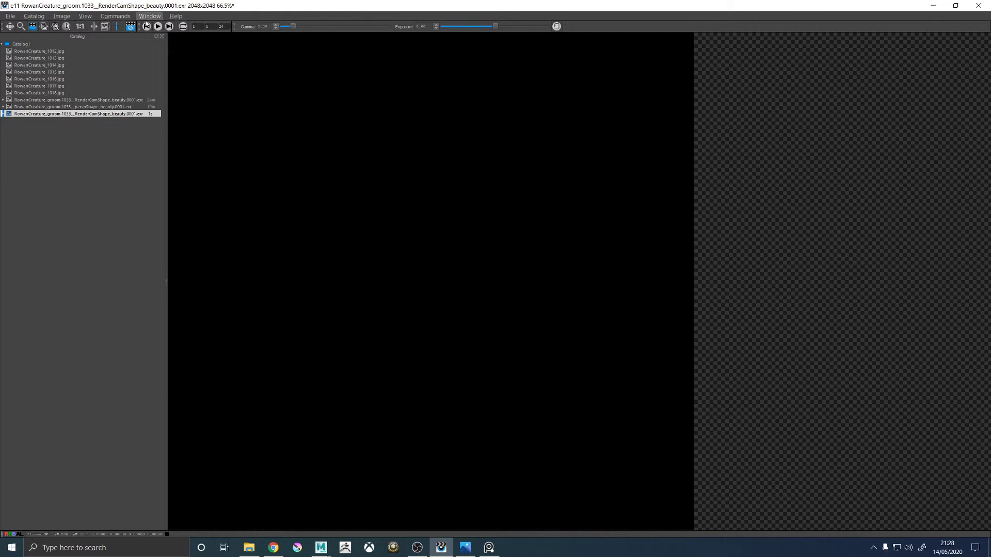
click(130, 28)
click(933, 5)
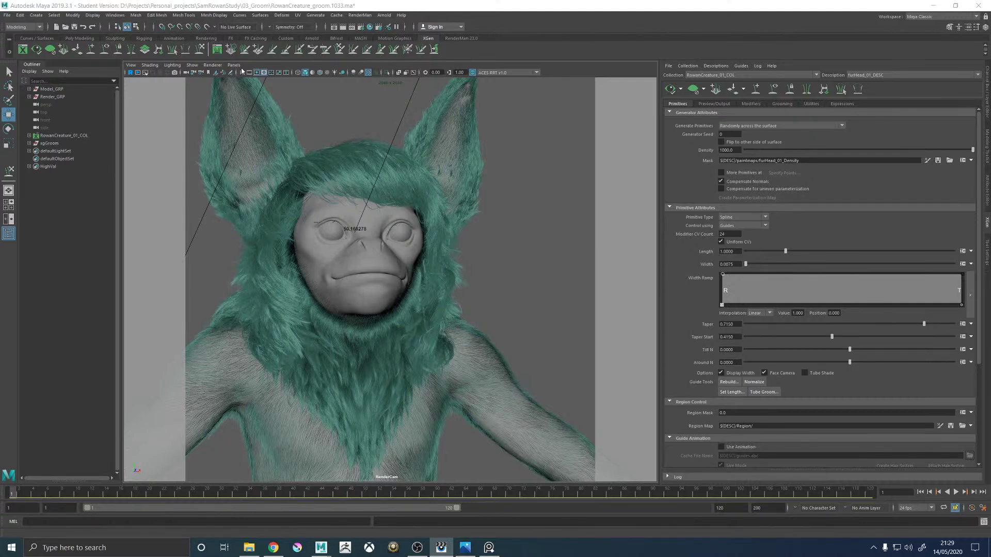
Return the viewport to the persp camera, frame the creature's head and chest, and save the scene.
click(235, 65)
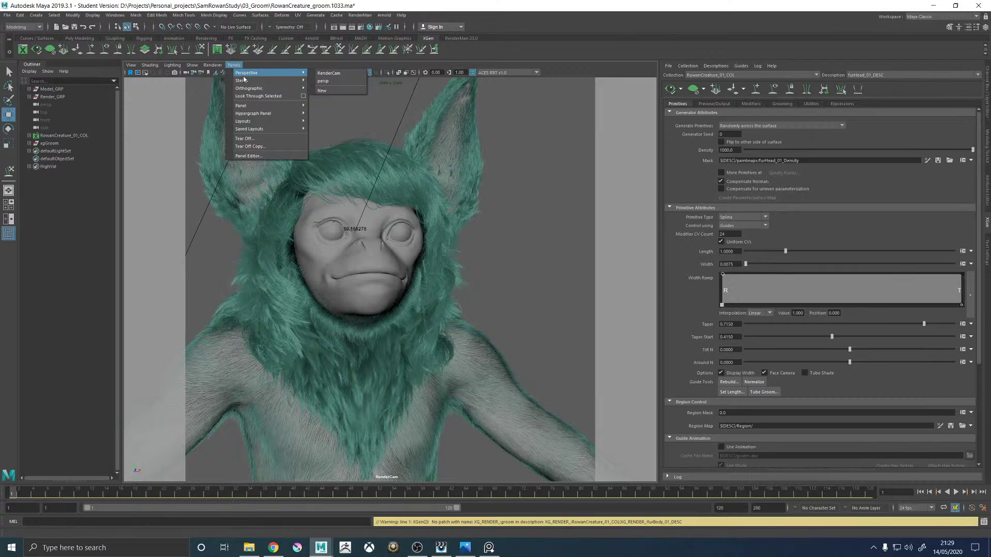
click(323, 81)
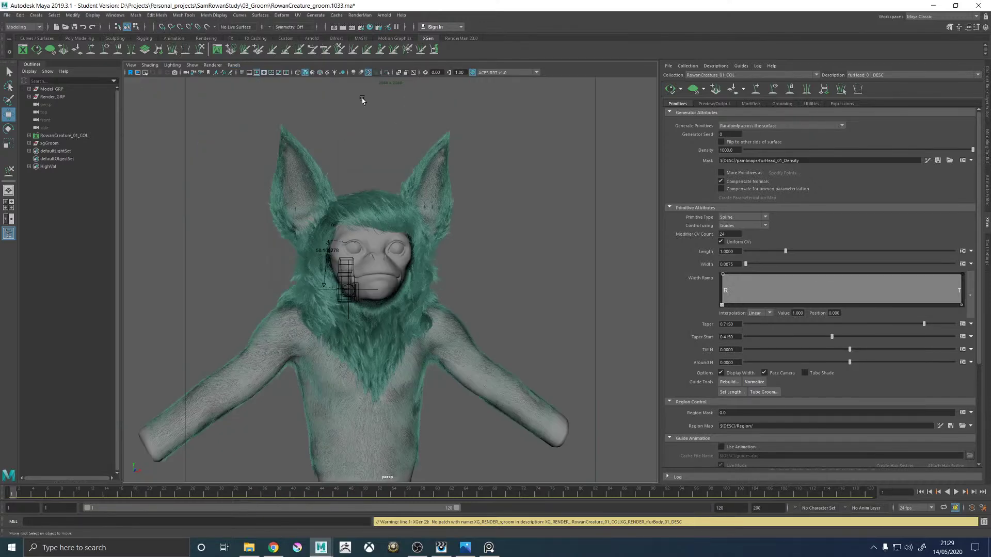
alt+drag(449, 203, 466, 219)
alt+right_drag(466, 218, 505, 229)
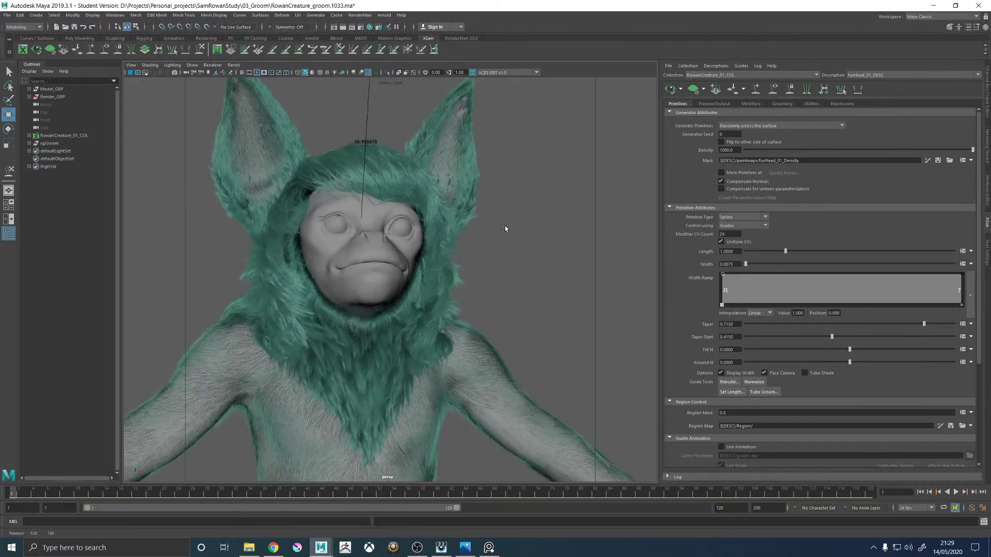
key(ctrl+s)
click(477, 281)
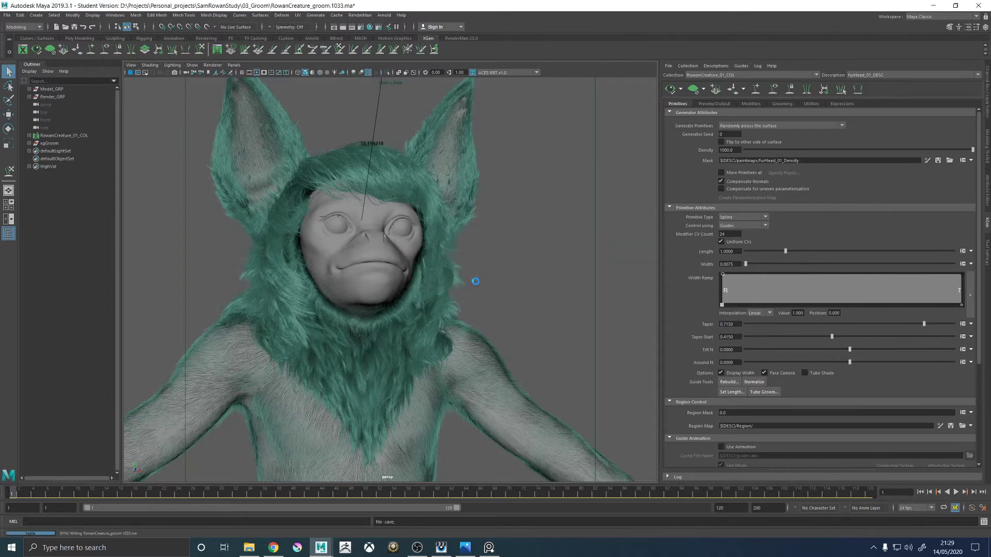
key(w)
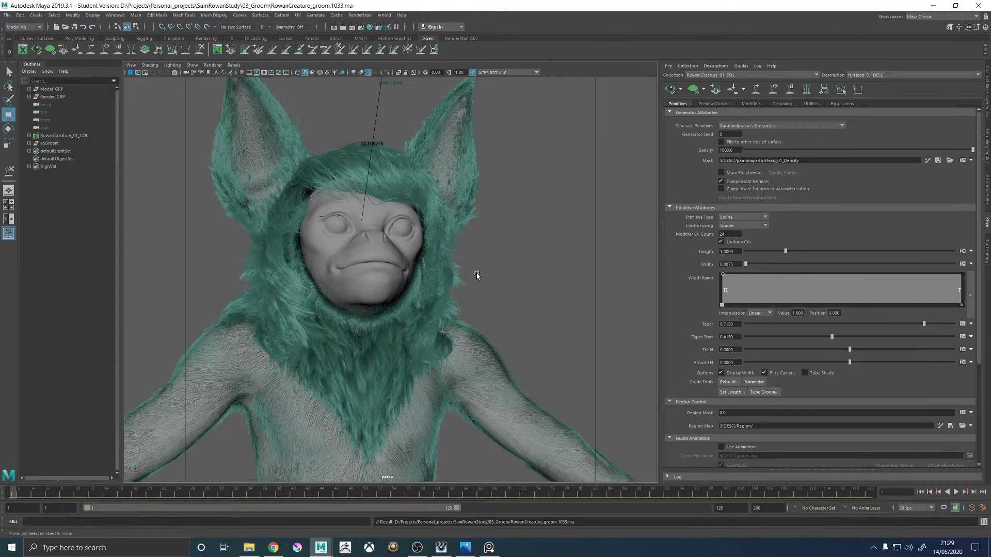
Reframe the creature's head and upper body in the persp view and start a RenderMan render.
alt+middle_drag(418, 220, 468, 249)
scroll(469, 249, down, 2)
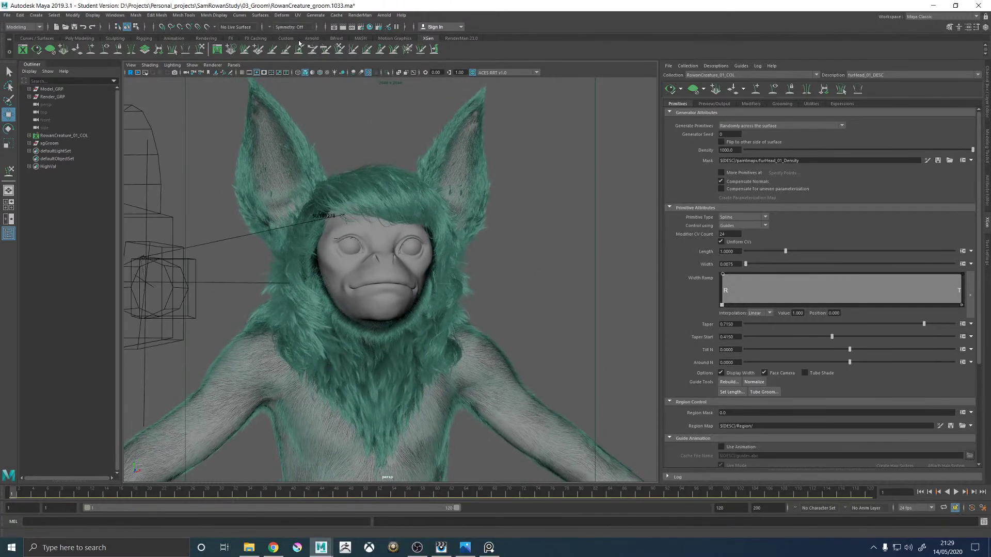
click(359, 15)
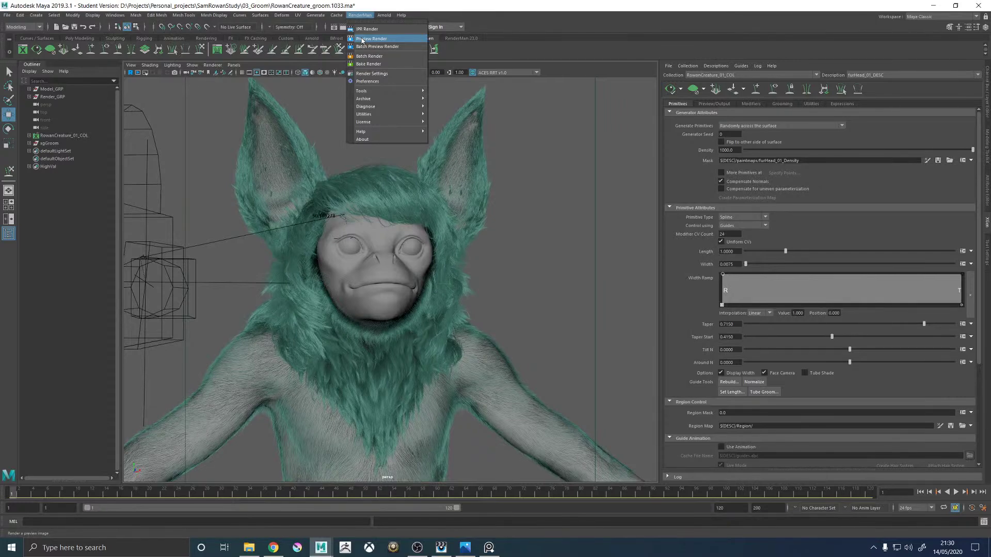
click(528, 241)
alt+drag(529, 241, 513, 242)
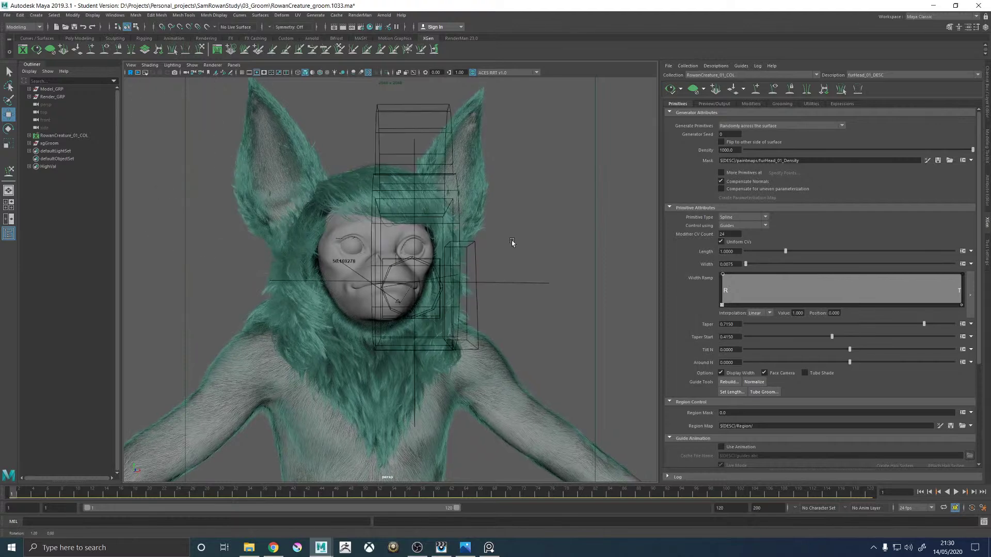
click(356, 16)
click(359, 16)
Switch to the RenderMan image viewer and fit the whole persp beauty image in view to inspect it.
click(442, 547)
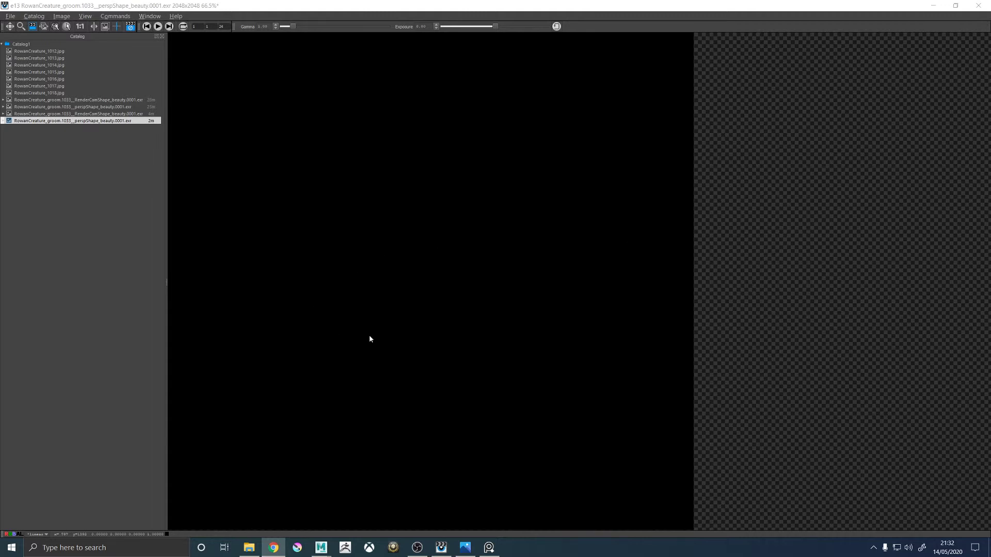
scroll(361, 331, down, 4)
scroll(304, 307, up, 3)
middle_drag(361, 342, 396, 351)
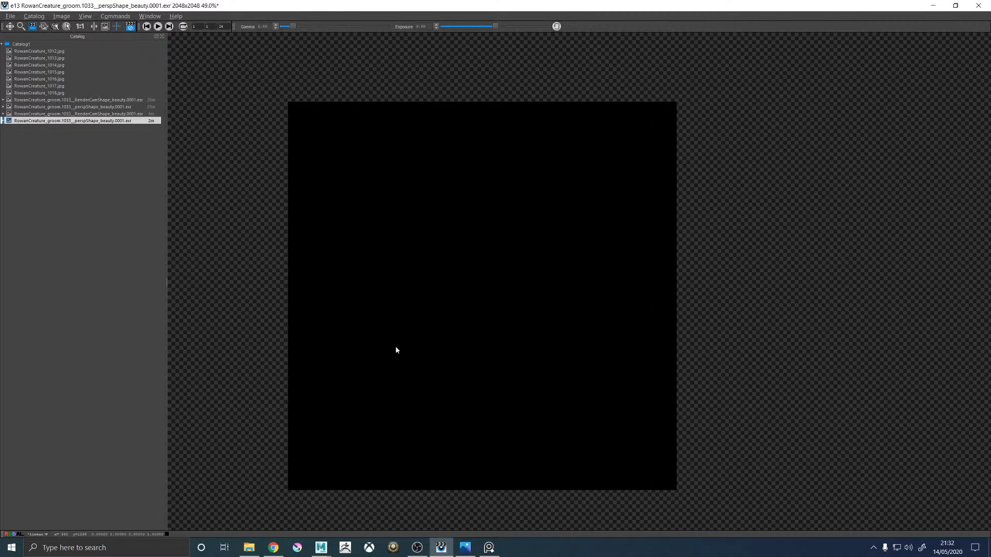
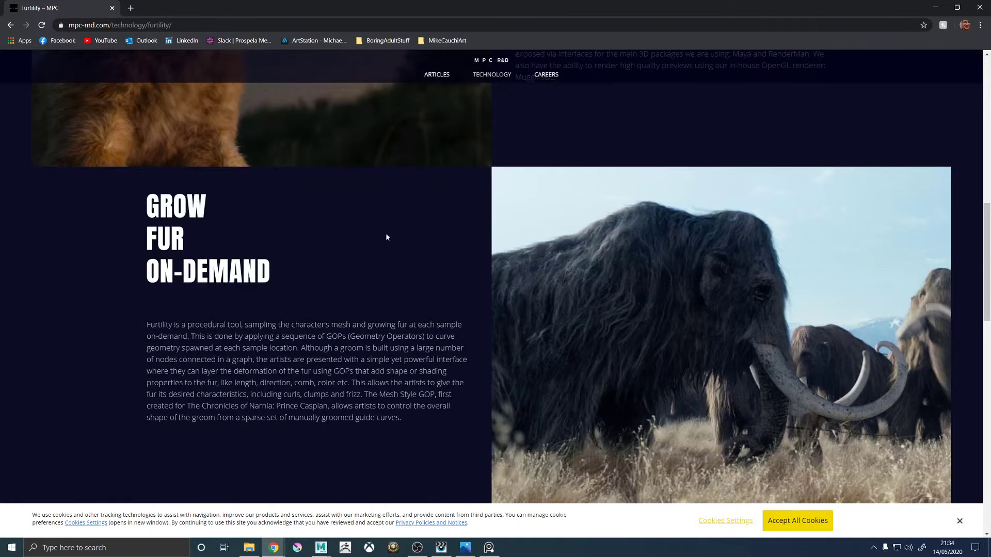
Read the Photorealistic Organic Fibres and Grow Fur On-Demand sections of MPC's Furtility page, highlighting the Geometry Operators and the Maya and RenderMan passages.
drag(219, 336, 416, 336)
click(342, 335)
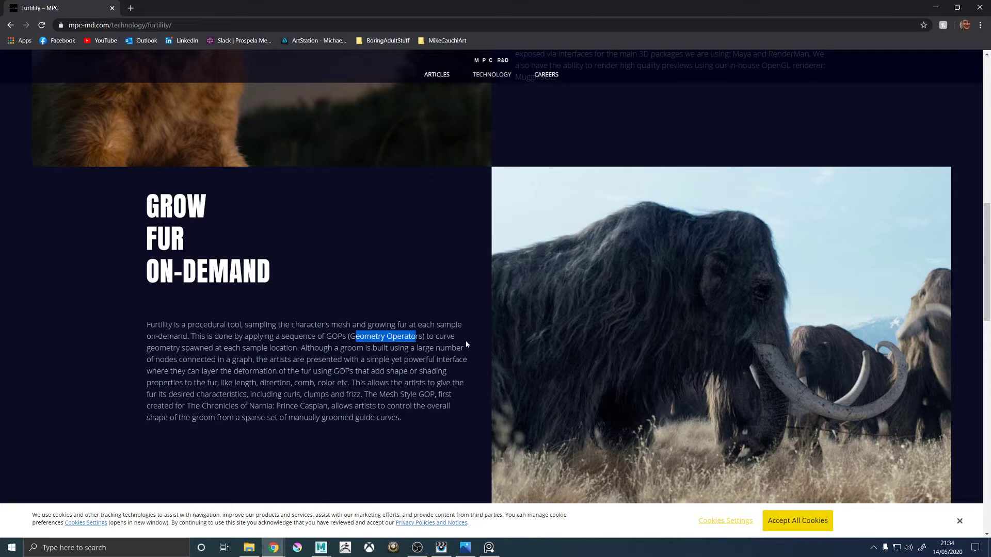
scroll(410, 307, up, 4)
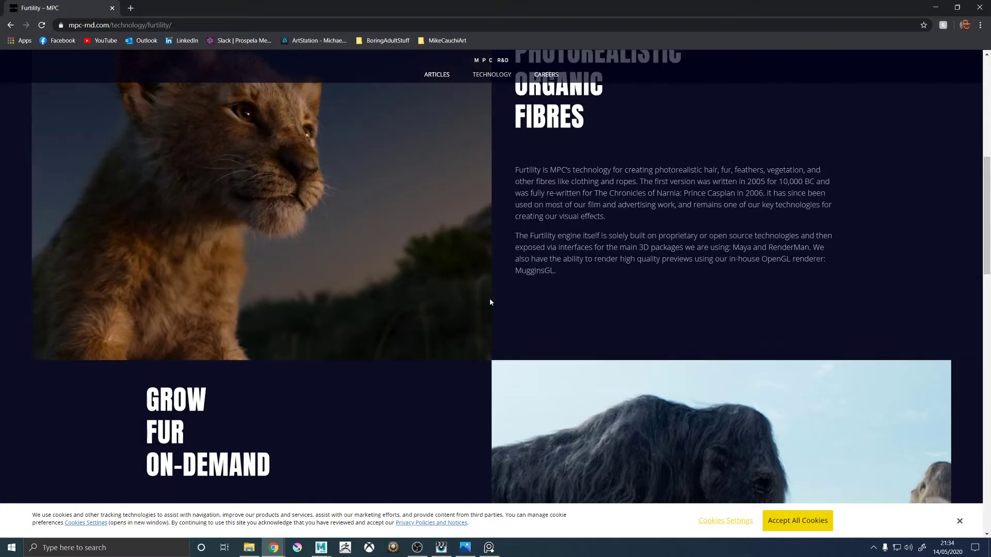
scroll(490, 302, up, 4)
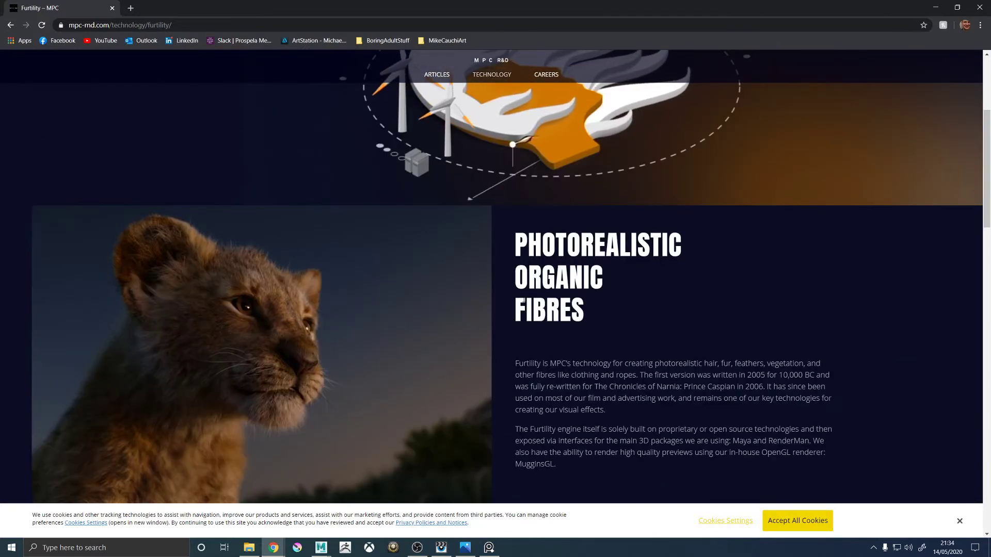
scroll(531, 307, down, 2)
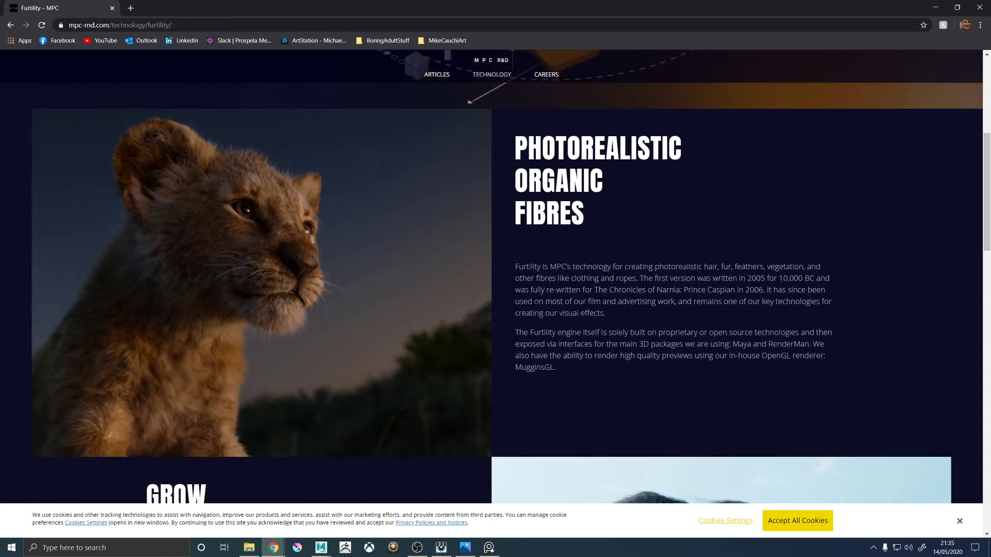
scroll(610, 349, down, 3)
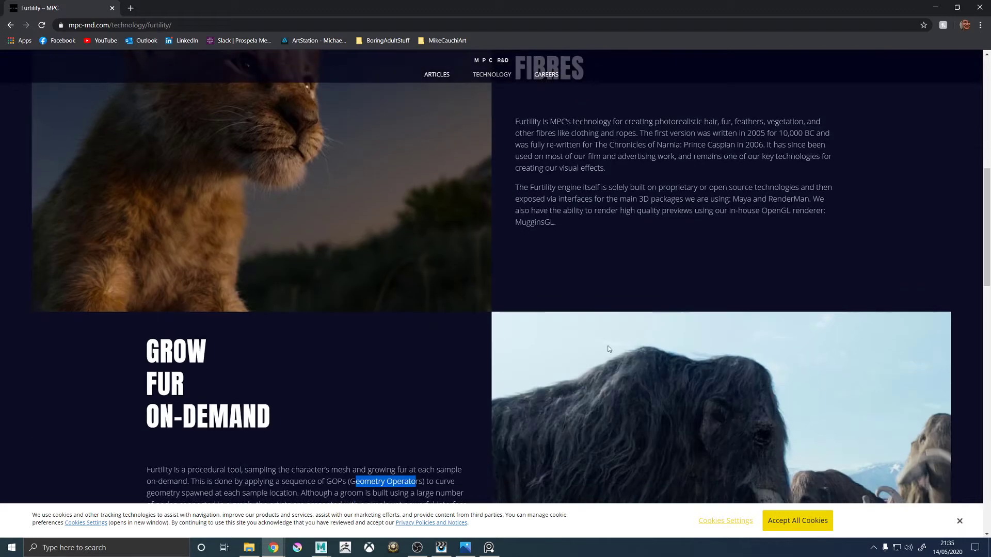
drag(836, 211, 731, 199)
click(705, 220)
scroll(704, 221, down, 3)
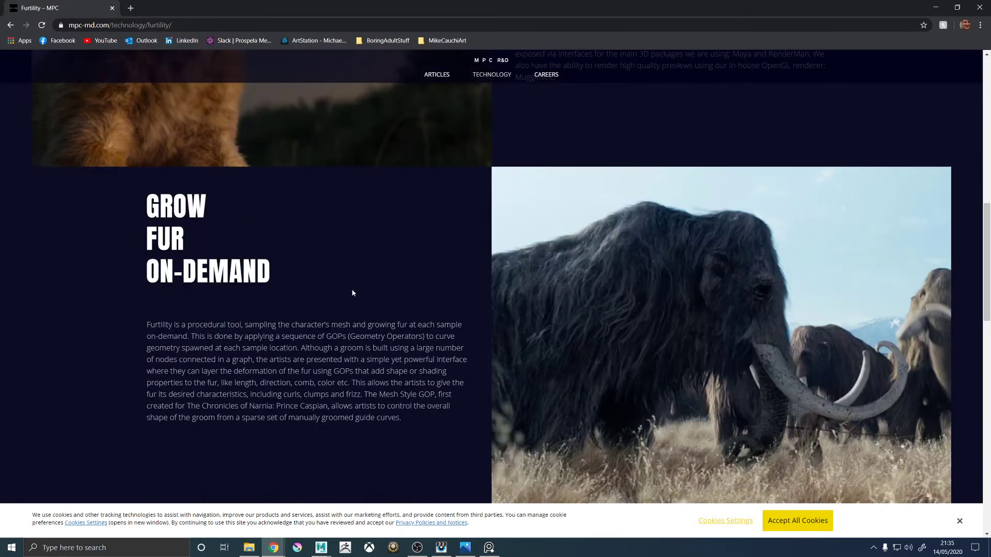
scroll(356, 293, down, 1)
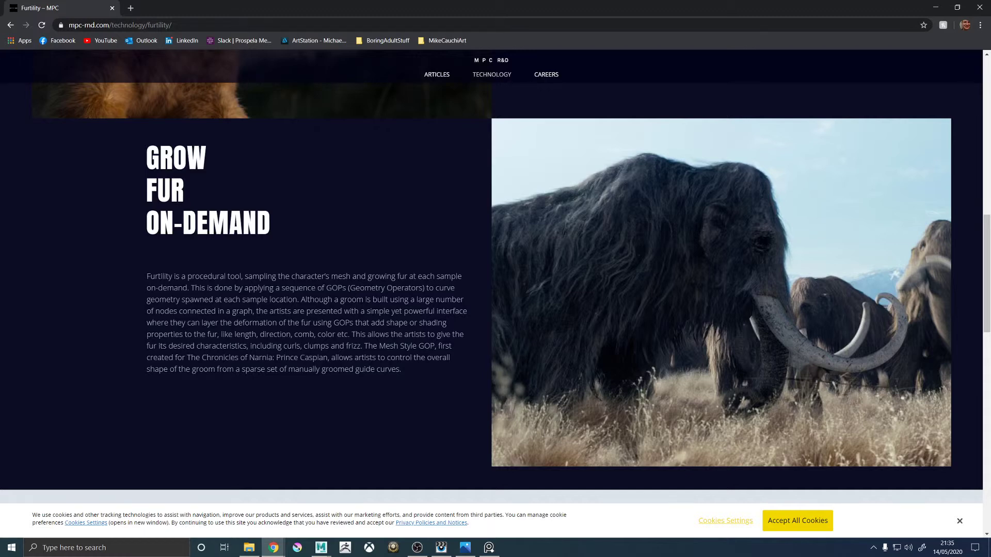
scroll(254, 360, down, 2)
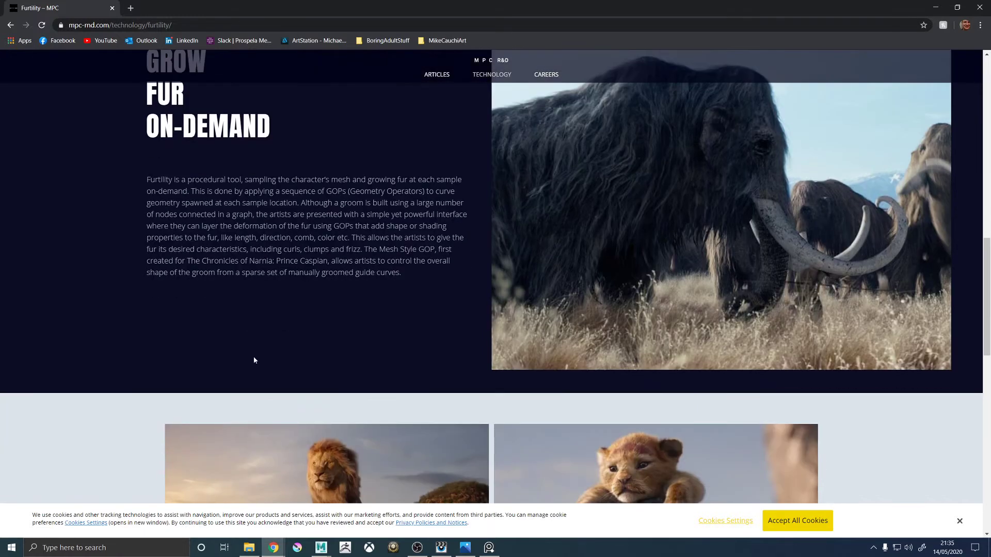
Examine the full-size hair and fur stills in the Furtility gallery, starting at Terminator Genisys and going backwards, and close the image viewer.
scroll(289, 310, down, 4)
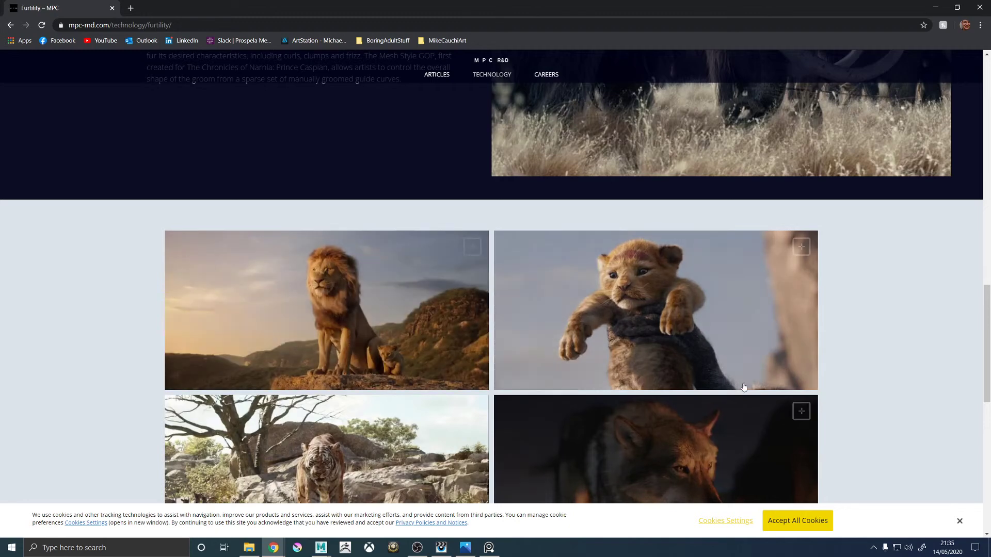
scroll(486, 351, down, 4)
scroll(464, 352, down, 6)
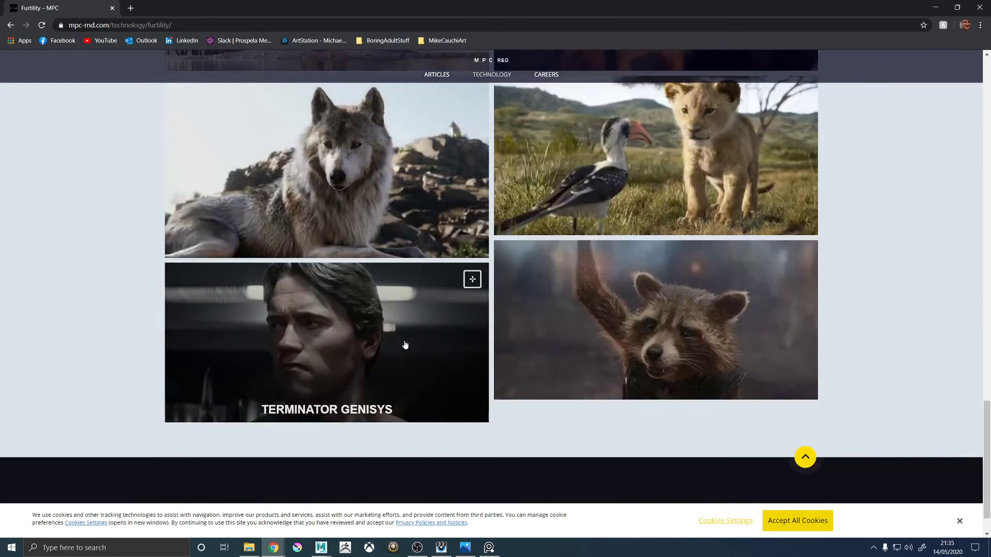
click(382, 334)
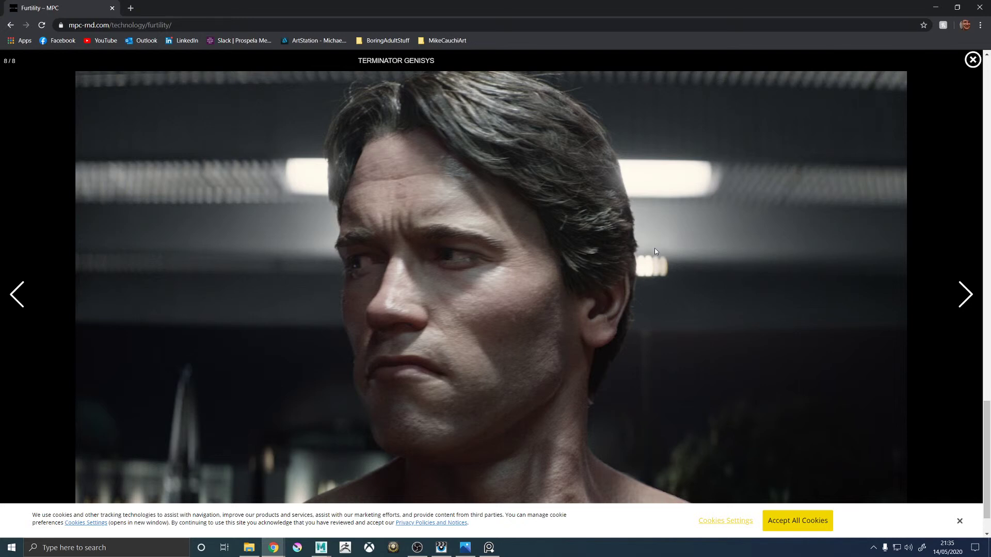
click(17, 301)
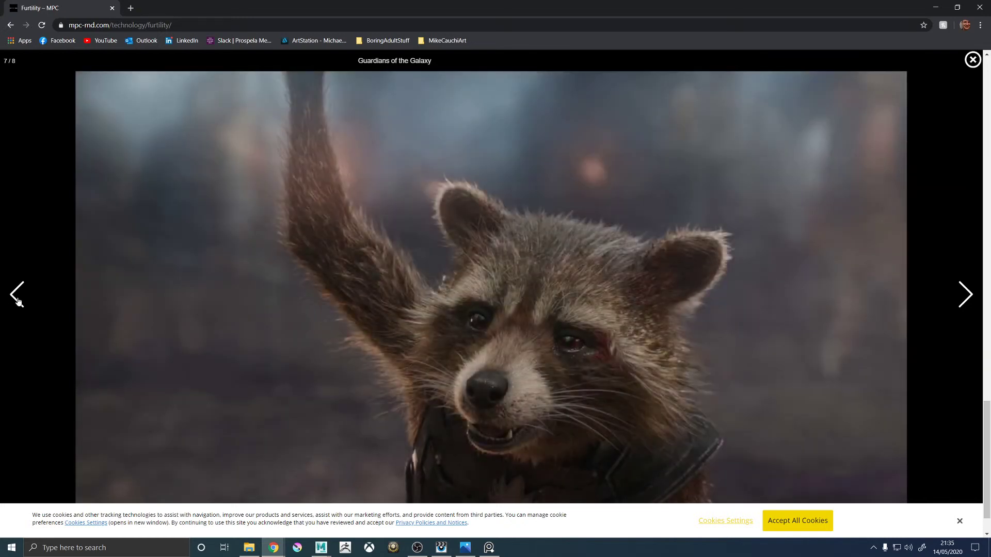
click(17, 300)
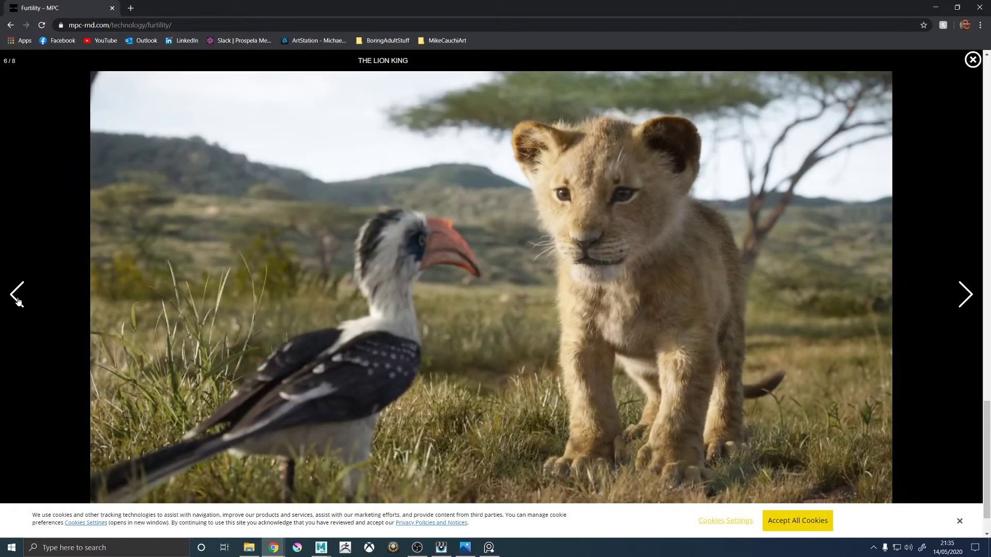
click(17, 301)
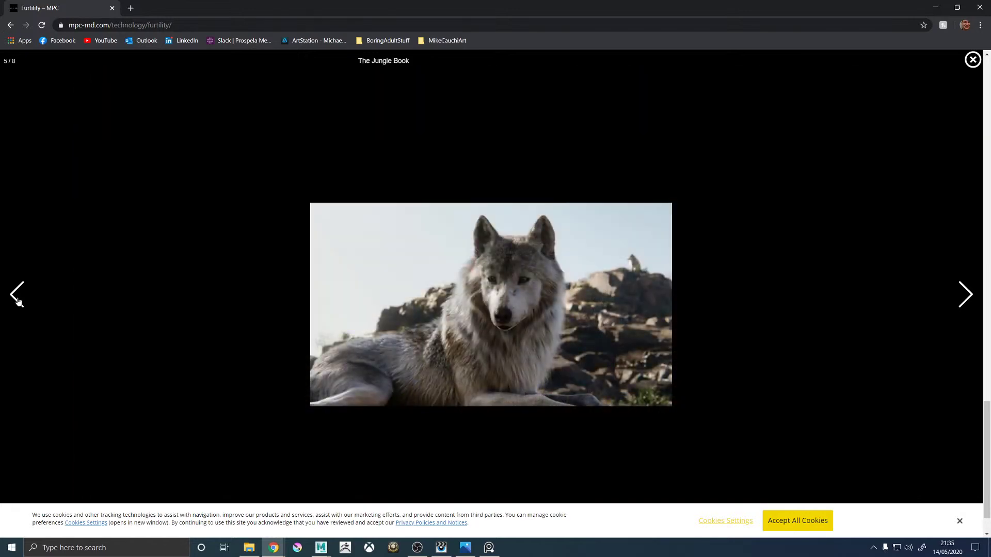
click(17, 300)
click(17, 300)
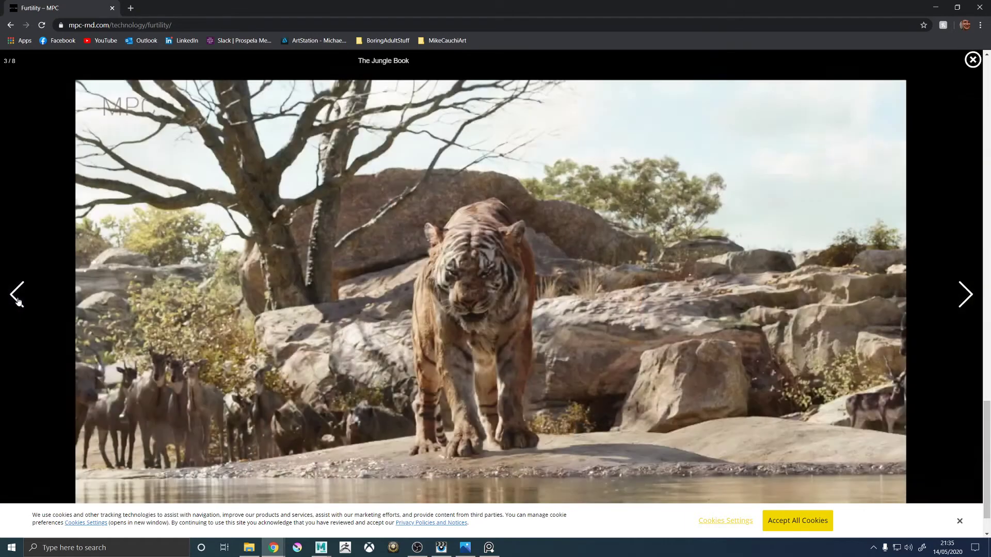
click(17, 301)
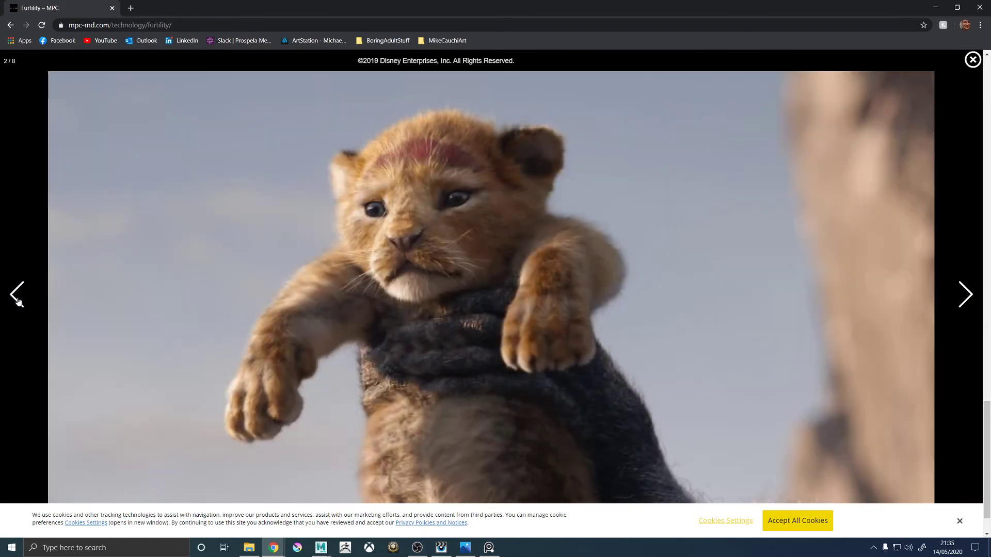
click(17, 300)
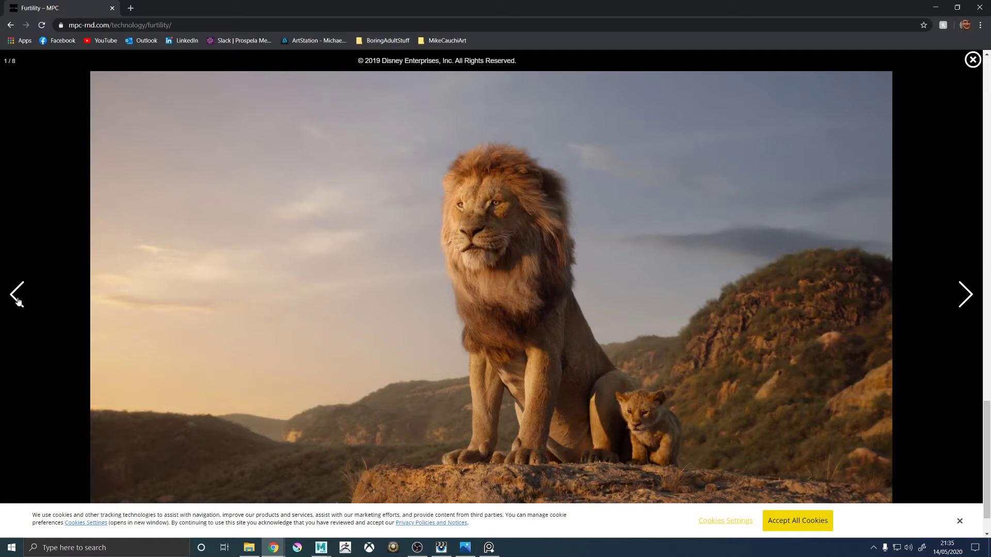
click(17, 300)
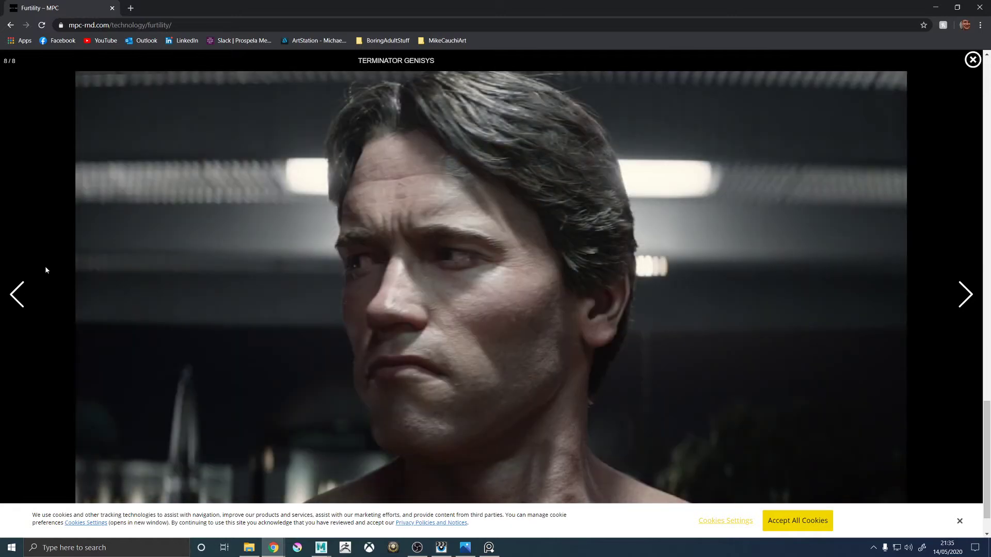
click(972, 60)
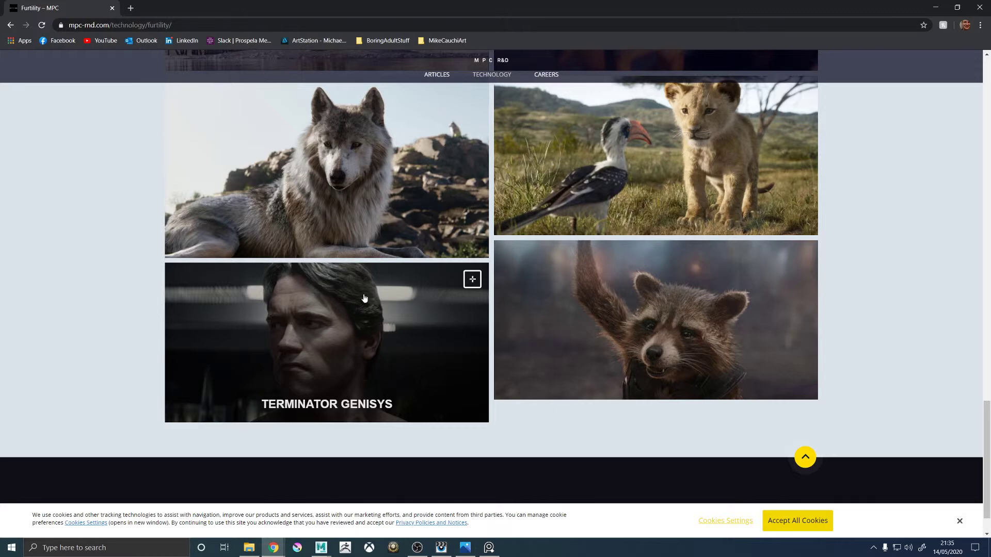
Switch to the image viewer and examine the persp id pass belonging to the latest RowanCreature_groom render.
scroll(364, 298, up, 15)
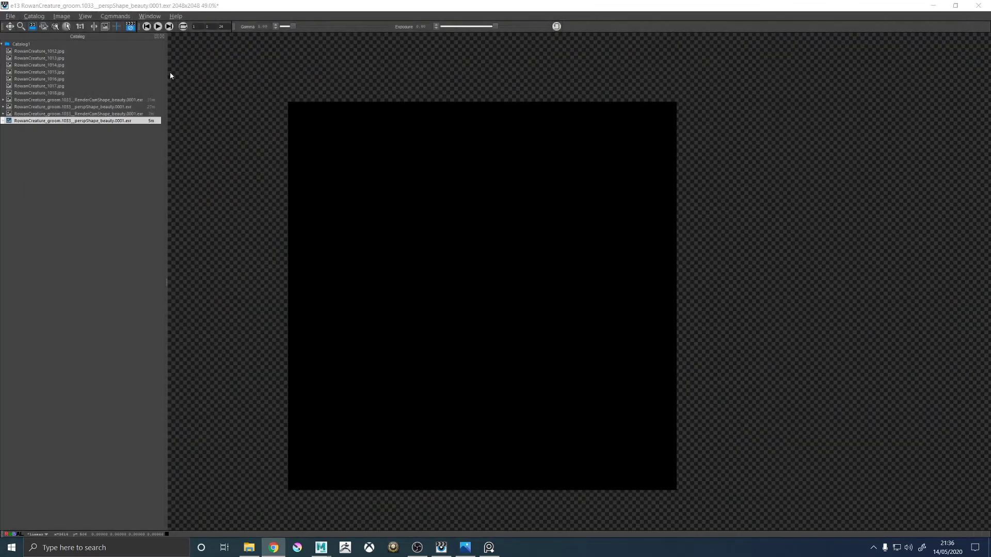
scroll(523, 294, down, 2)
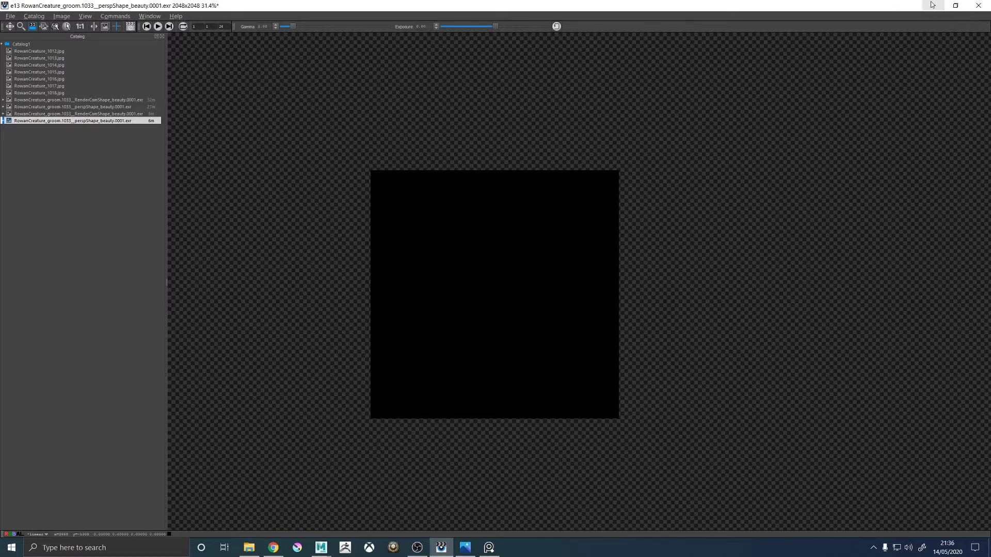
click(10, 123)
click(3, 121)
click(23, 128)
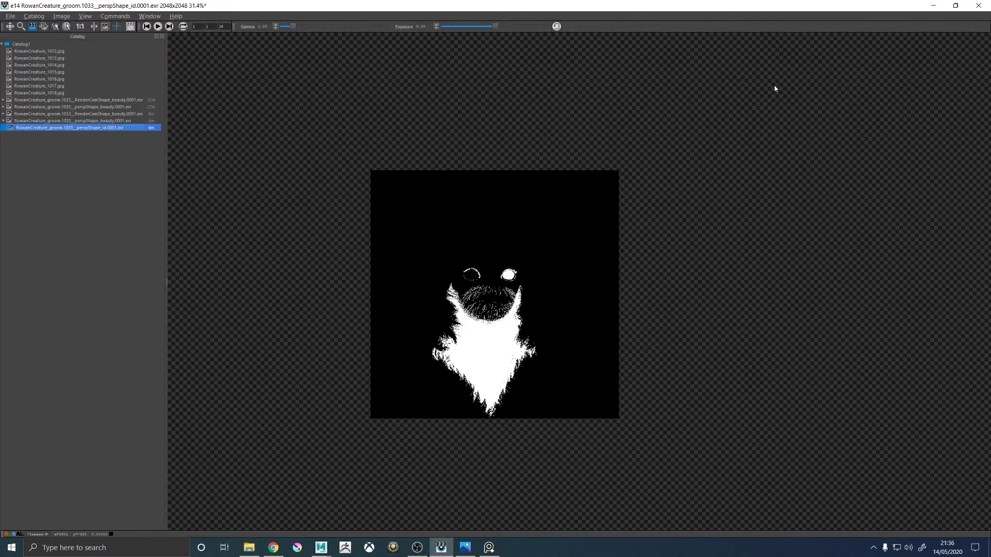
Return to Maya, unhide the Light_GRP group inside Render_GRP and save the scene.
click(932, 5)
click(29, 96)
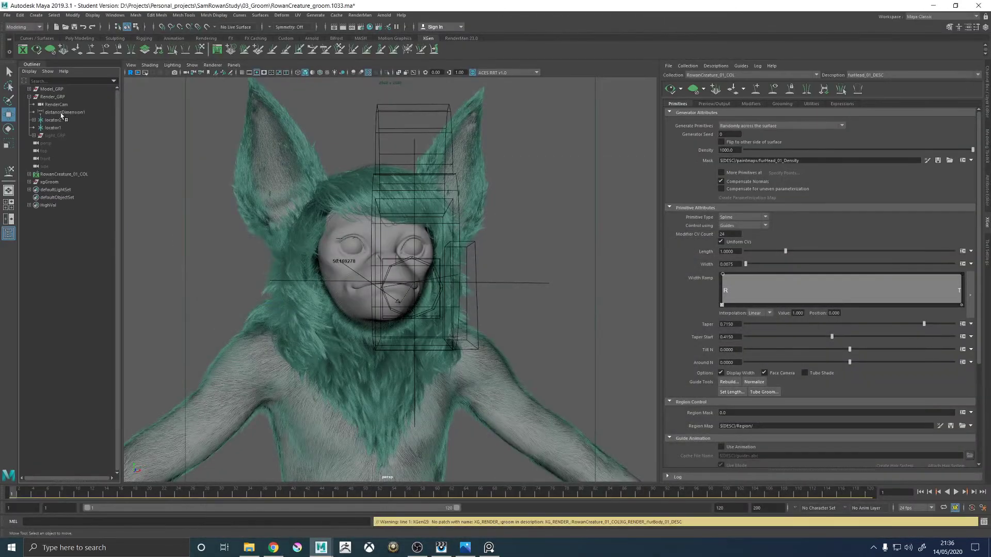
click(54, 135)
key(shift+h)
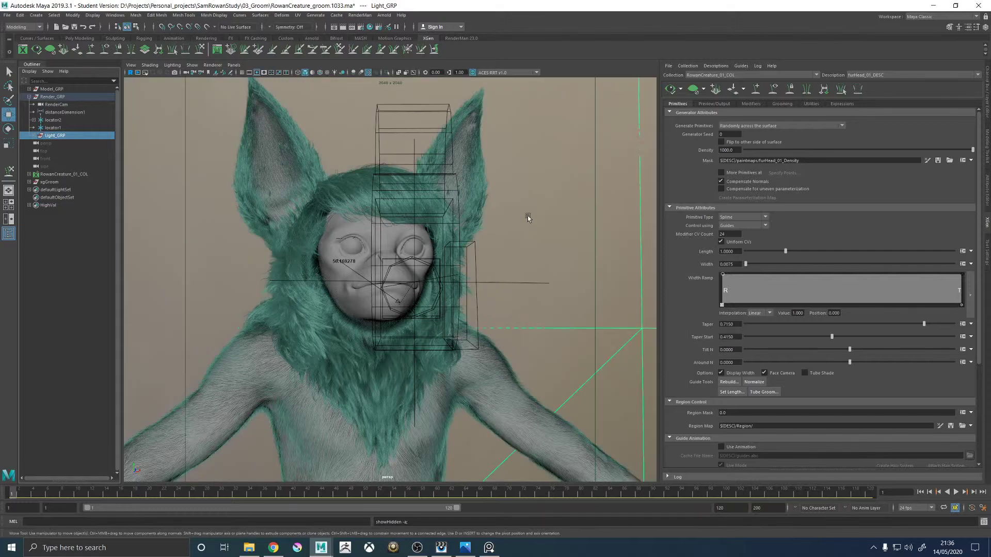
click(527, 214)
key(ctrl+s)
click(478, 280)
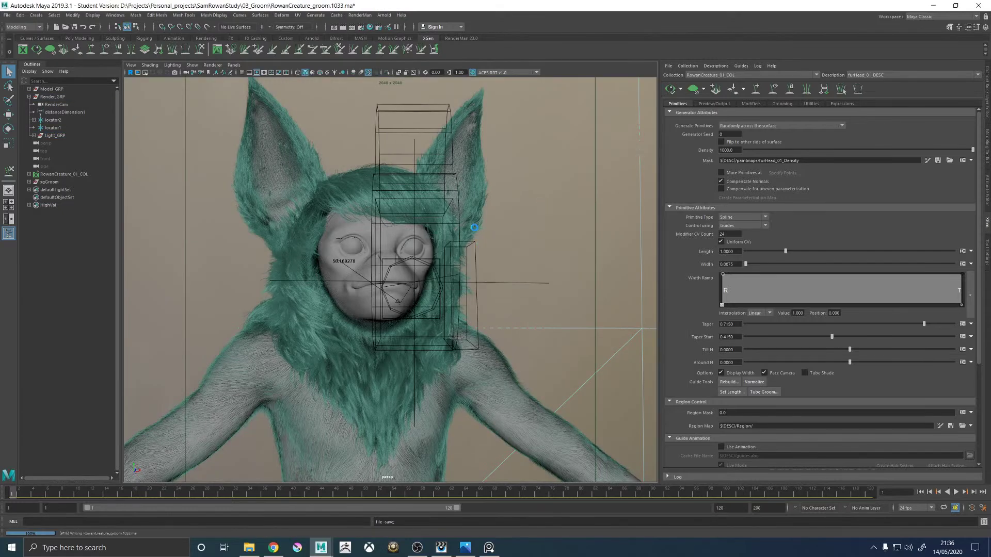
key(w)
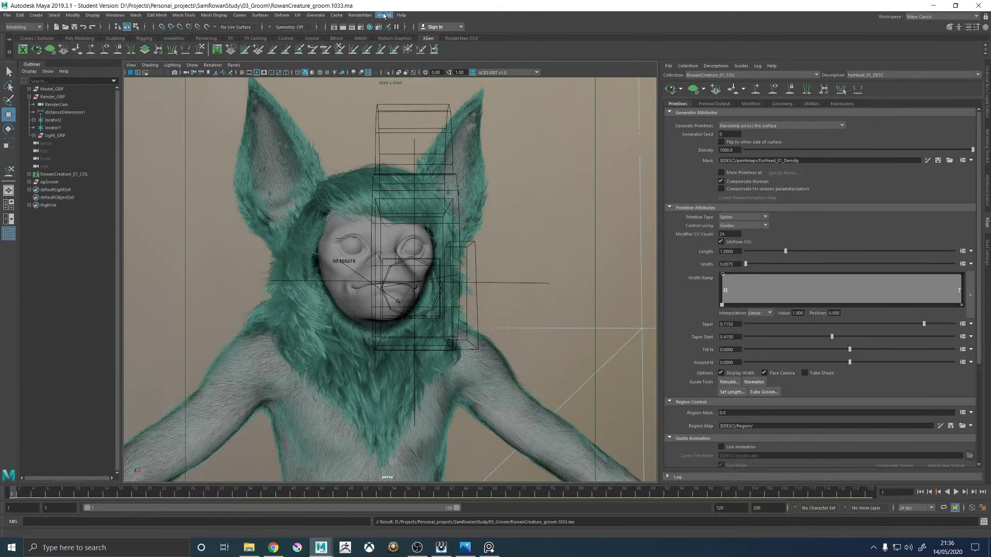
Start a RenderMan render of the persp view with the lights enabled and bring up the image viewer.
click(360, 16)
click(367, 28)
click(442, 550)
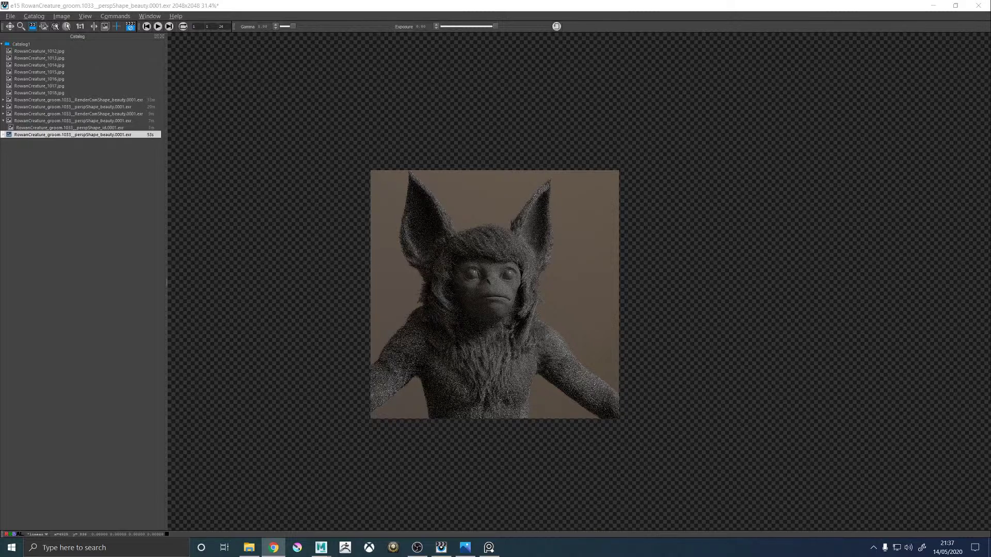
Examine the new persp beauty render up close, checking the fur around the creature's face, ears and chest.
scroll(551, 303, up, 4)
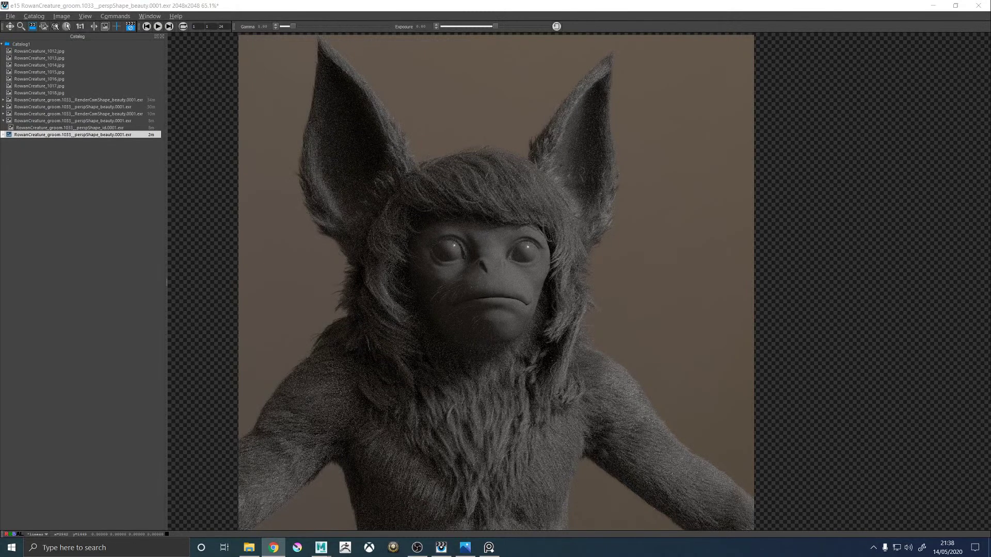
scroll(513, 280, up, 2)
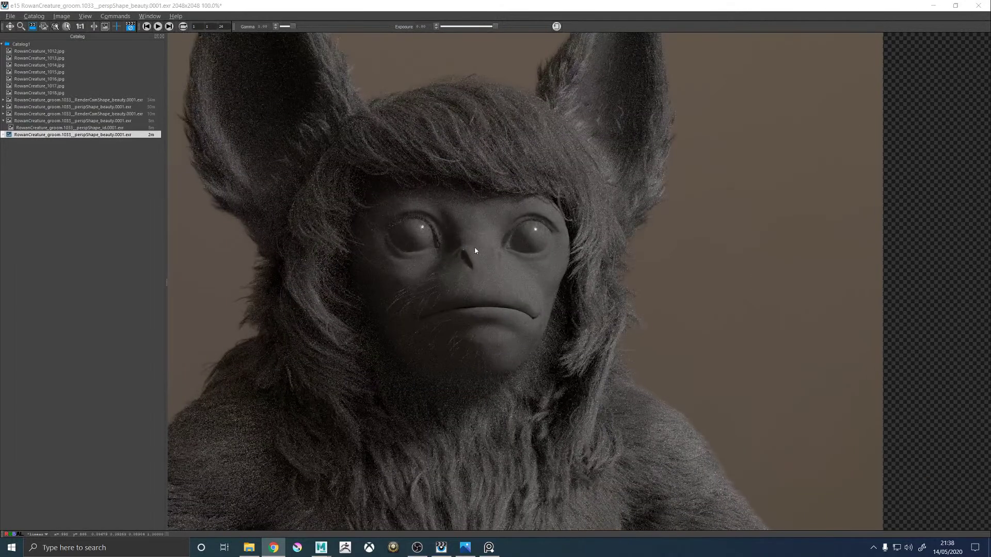
scroll(583, 270, down, 3)
scroll(583, 259, up, 3)
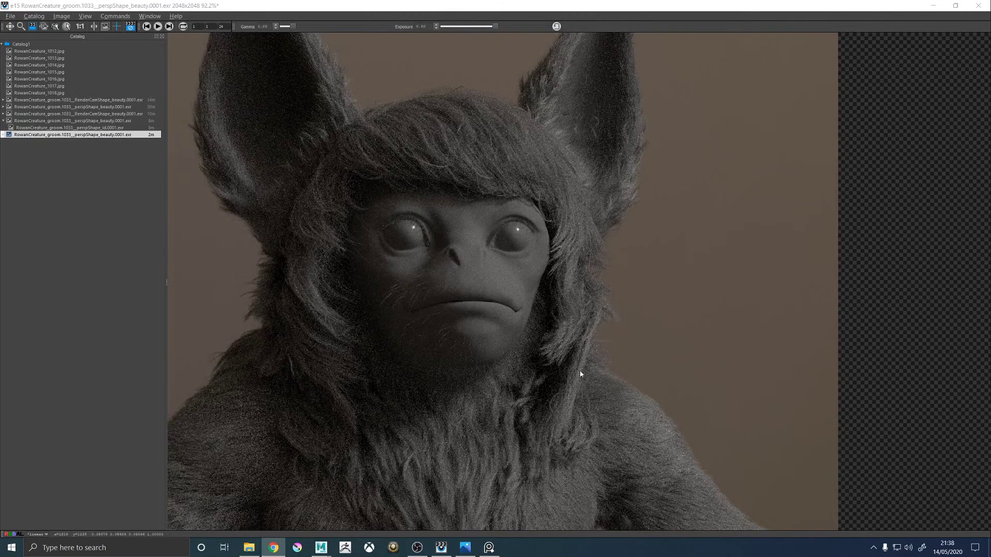
scroll(580, 373, up, 2)
scroll(586, 364, down, 3)
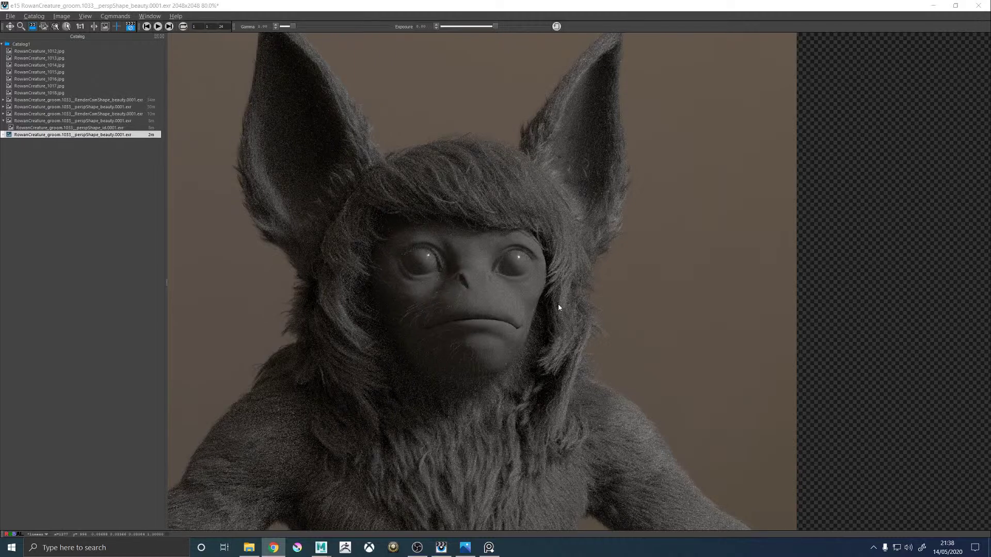
scroll(559, 306, up, 2)
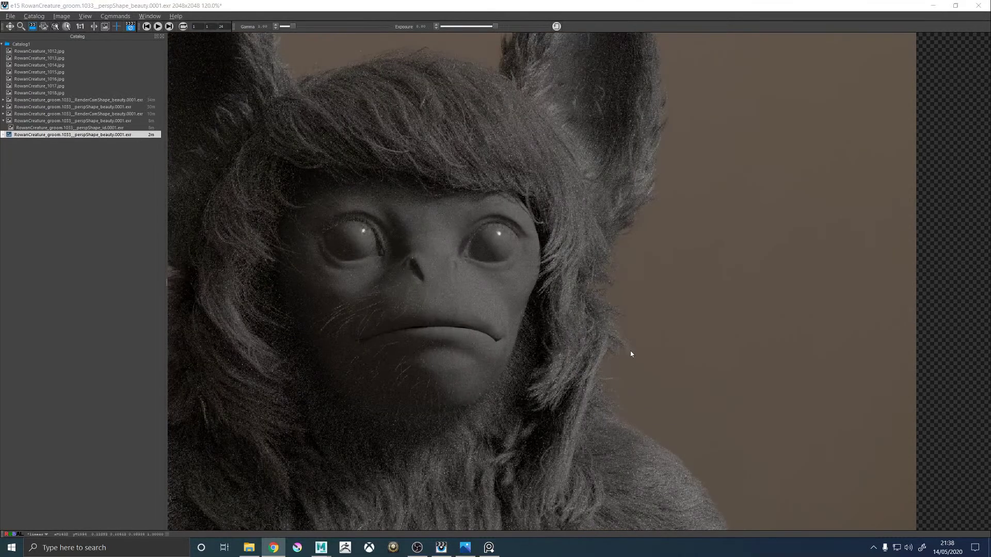
scroll(549, 368, down, 3)
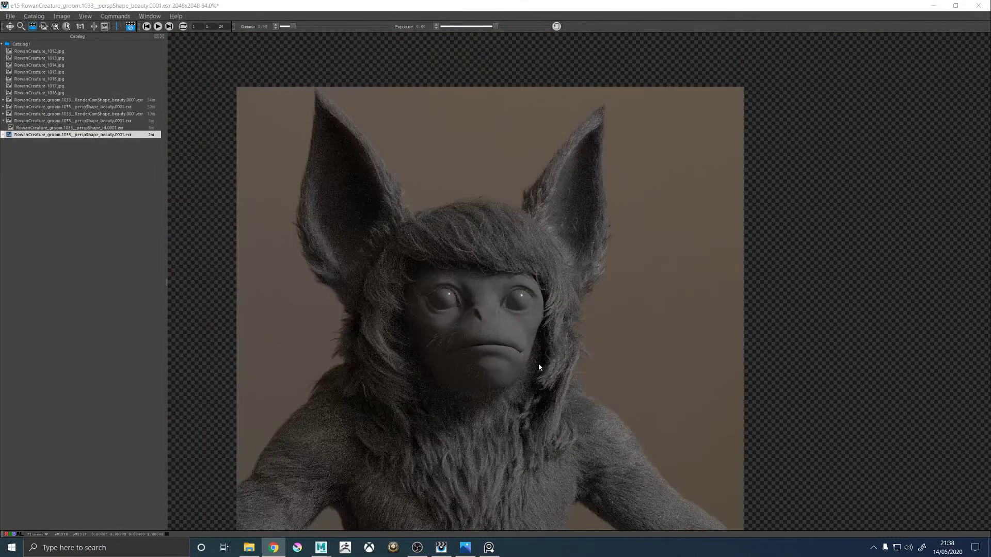
click(400, 290)
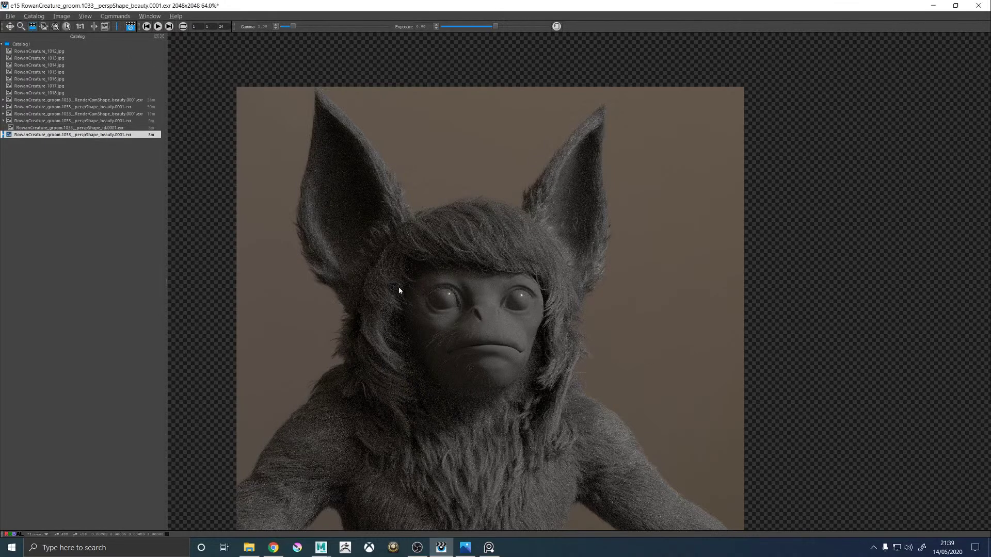
Set a crop region over the hair lock beside the creature's face, inspect the fur there and stop the render.
drag(512, 280, 604, 431)
scroll(593, 388, up, 3)
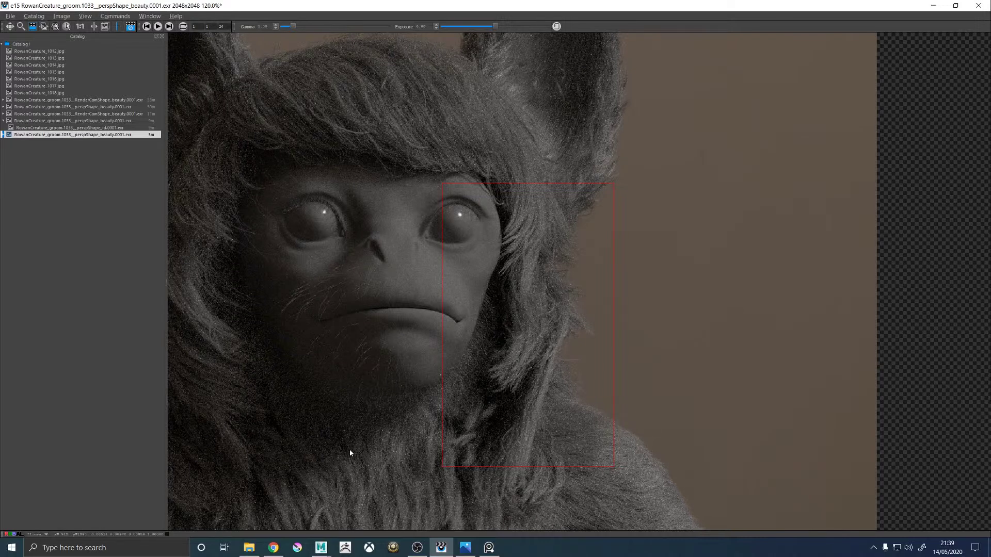
scroll(350, 451, down, 1)
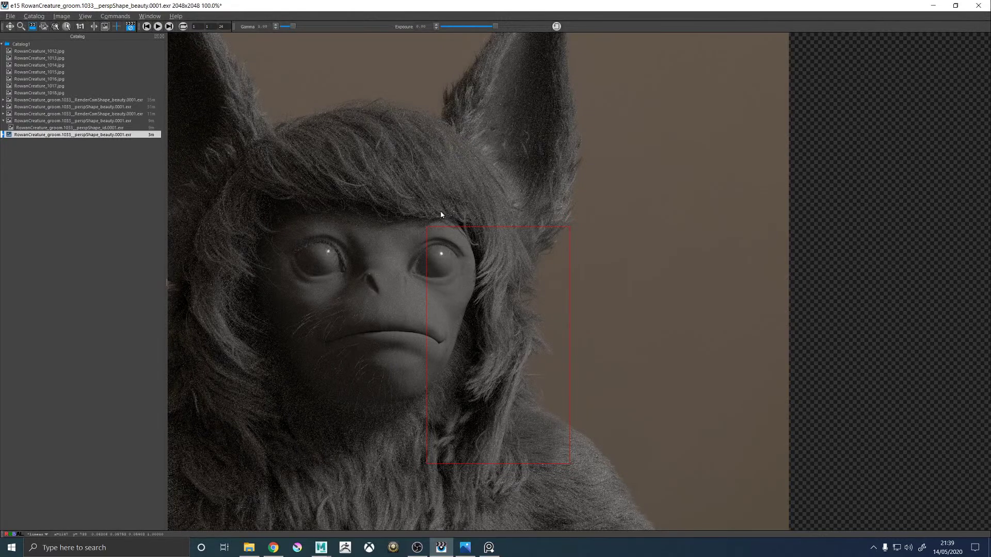
scroll(523, 332, down, 5)
scroll(520, 363, up, 6)
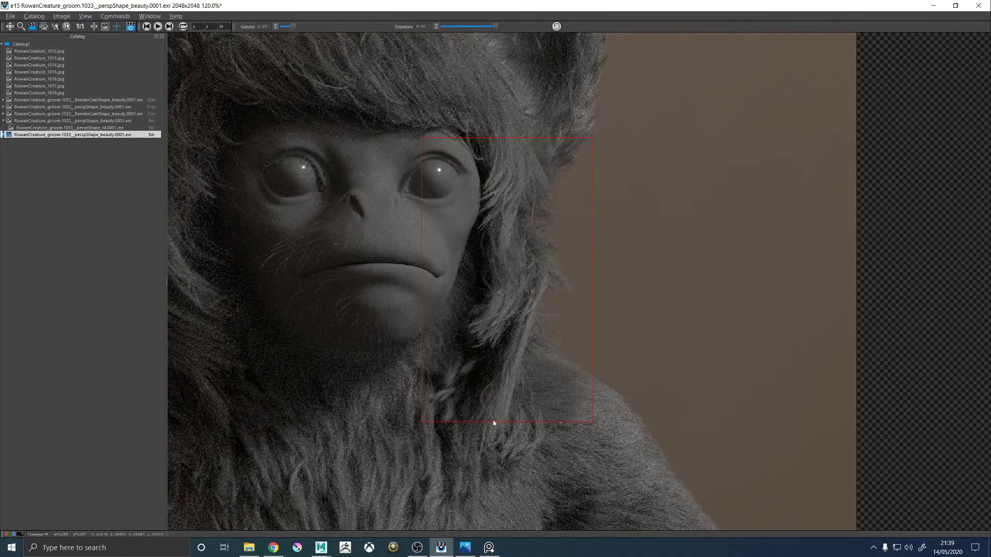
click(131, 27)
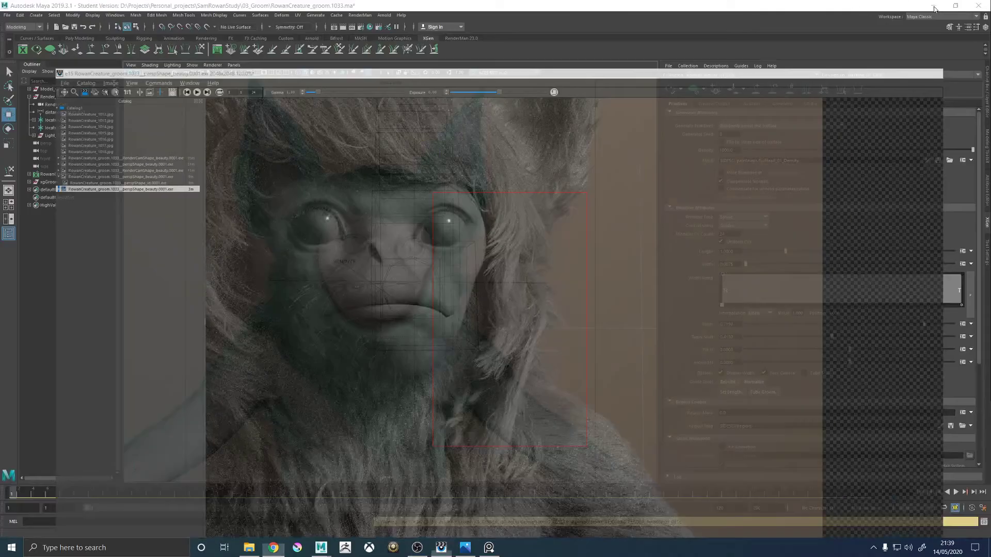
Return to Maya, display the furHead_01_DESC guides and clear its fur preview, viewing the side of the head and neck.
click(933, 6)
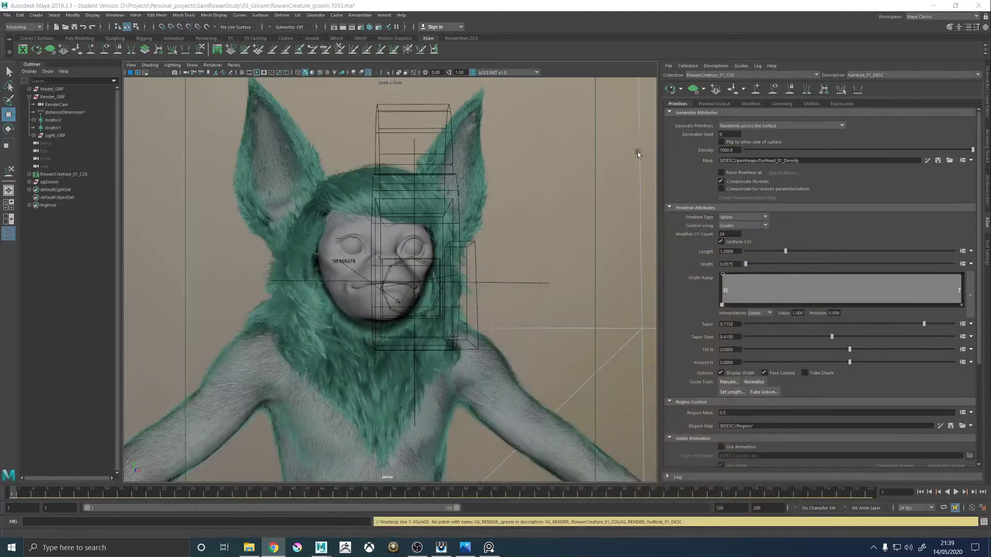
alt+drag(527, 261, 461, 263)
alt+right_drag(450, 221, 533, 289)
alt+drag(530, 265, 624, 227)
click(772, 88)
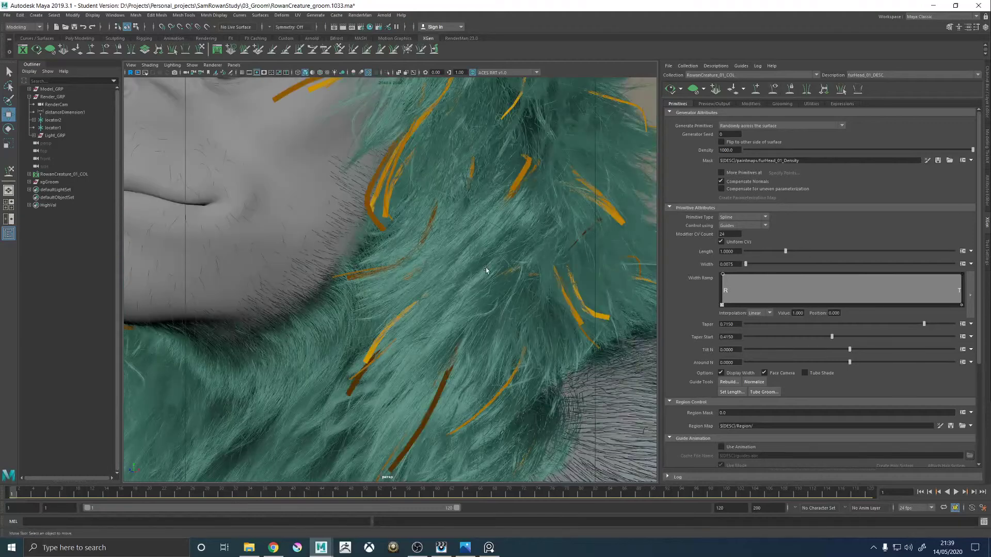
alt+right_drag(486, 267, 420, 272)
alt+drag(420, 272, 448, 275)
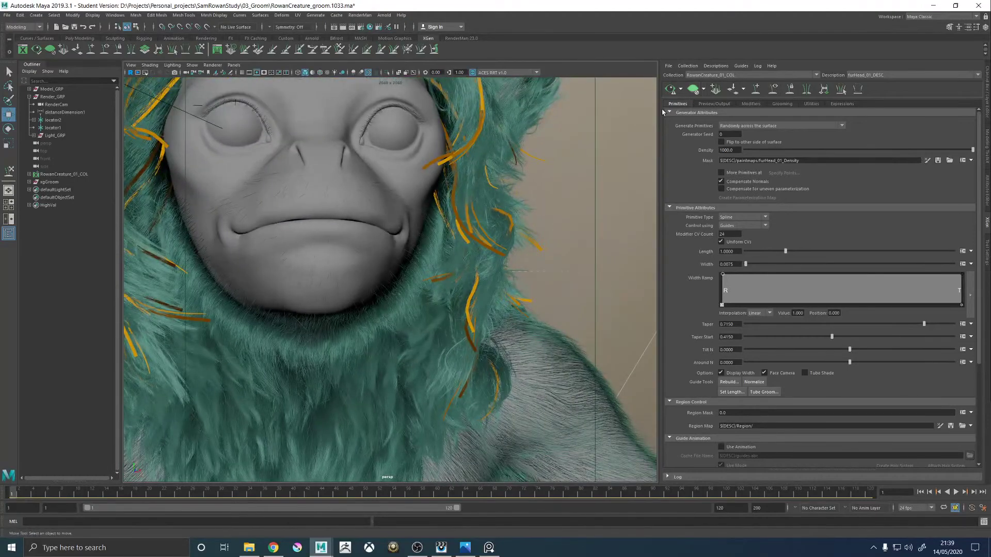
alt+drag(522, 237, 451, 242)
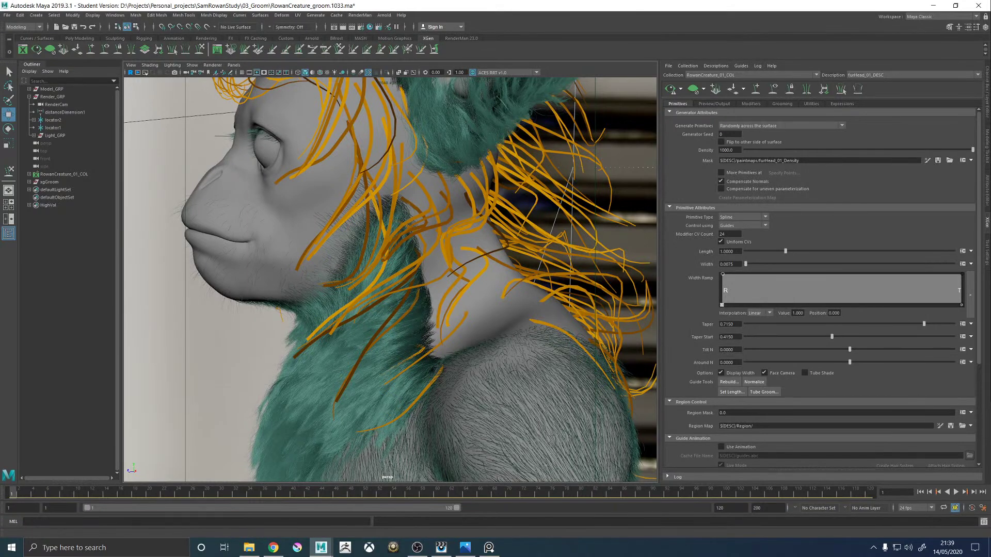
Open YouTube in a smaller Chrome window, search for the VFX artist by name and open the artist's channel.
click(273, 547)
drag(990, 207, 464, 13)
click(323, 45)
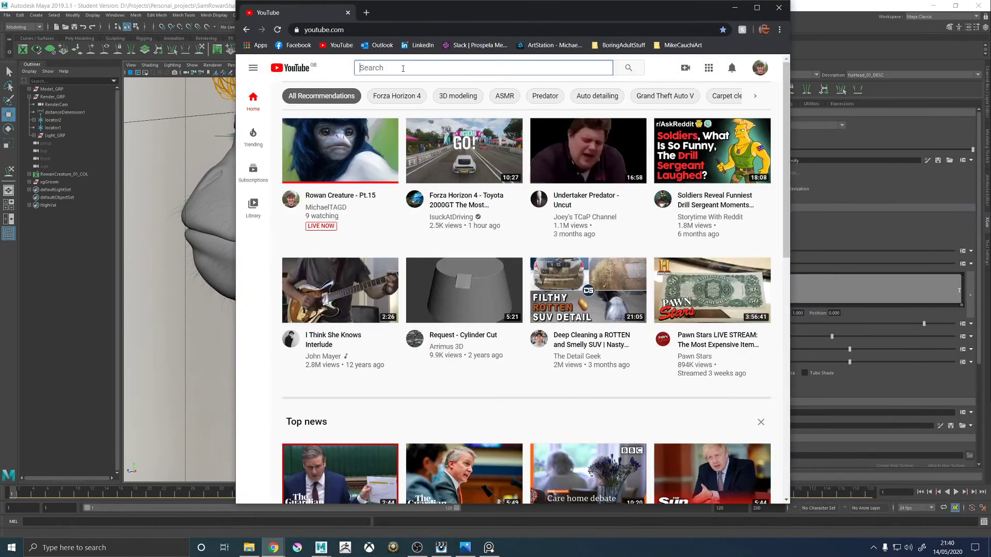
text(michael wilde)
key(Return)
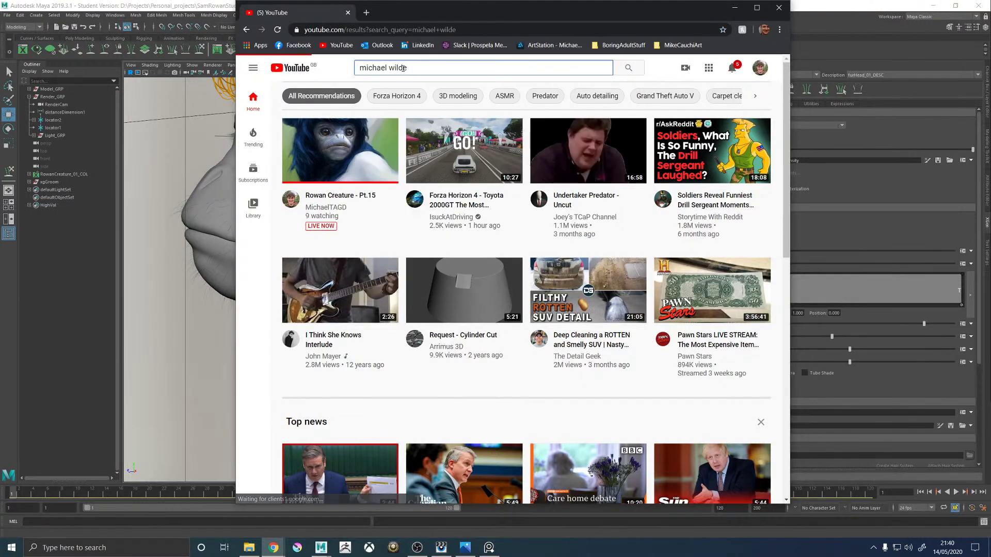
click(439, 128)
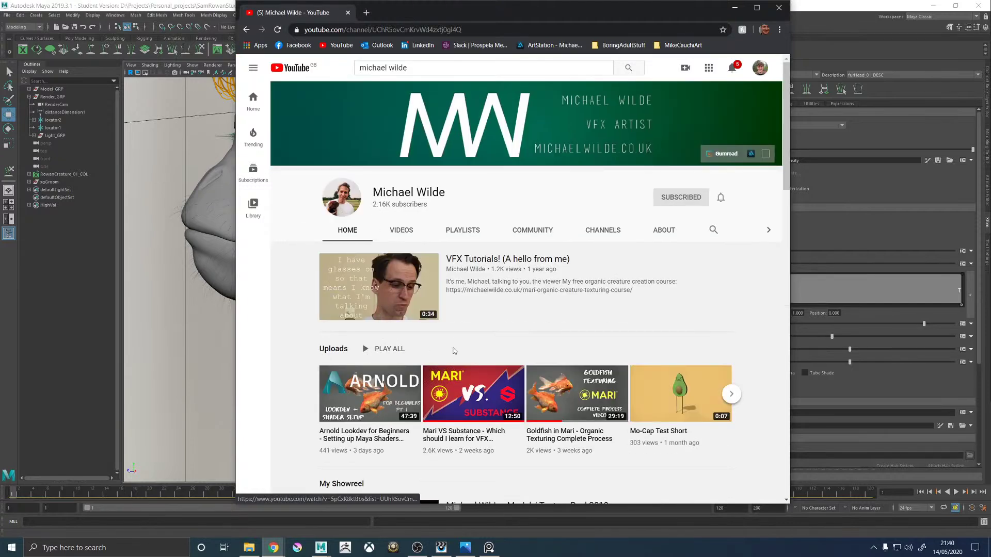
Open the video "Goldfish in Mari - Organic Texturing Complete Process", mute the sound and skip the ads.
click(552, 394)
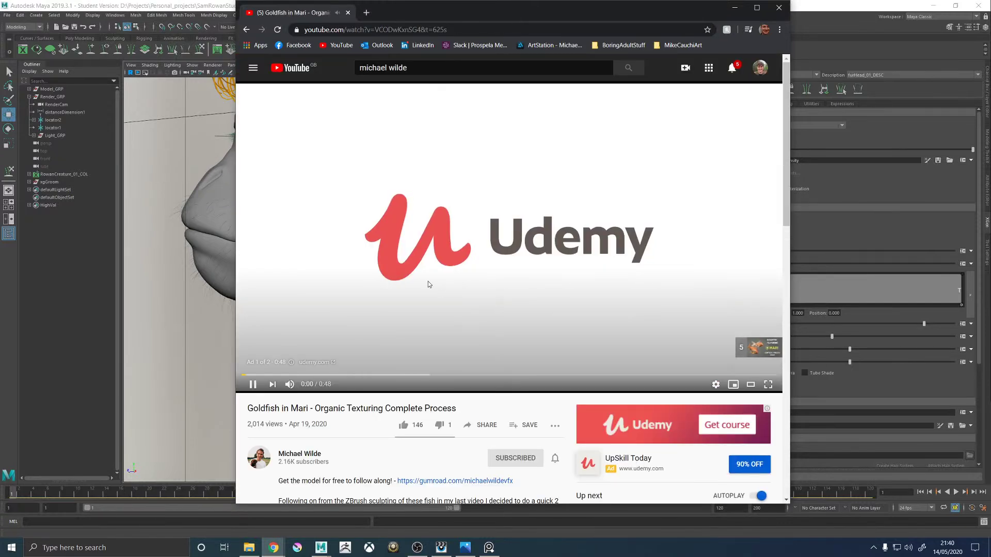
click(386, 323)
click(713, 348)
key(m)
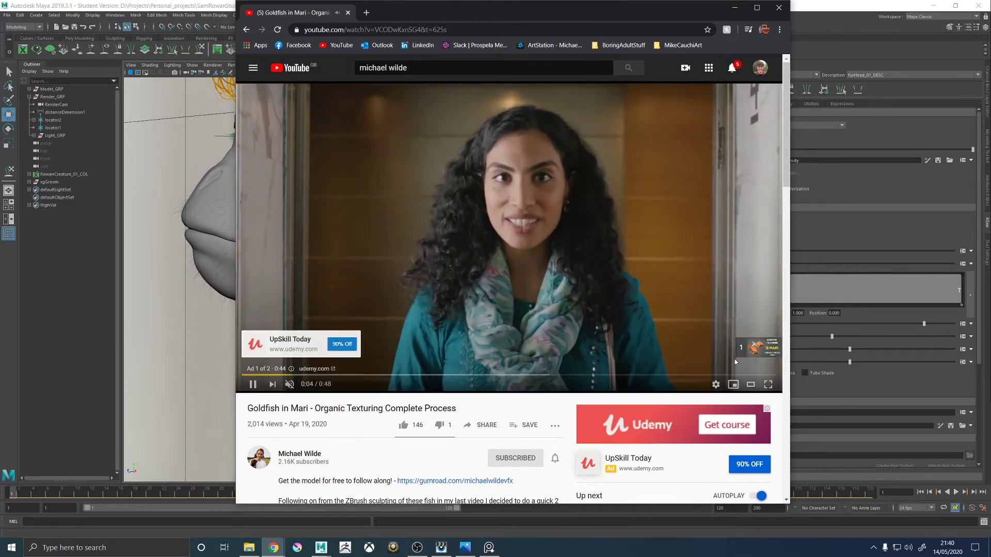
click(751, 348)
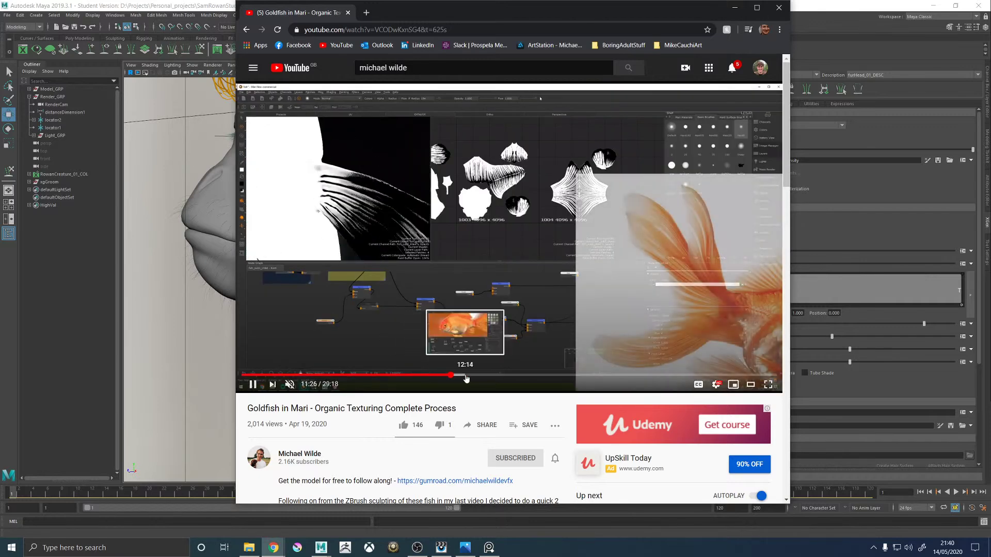
Skim the goldfish video for its scale texturing sections, pause it at 3:33 and close the browser.
click(451, 375)
click(374, 375)
click(316, 375)
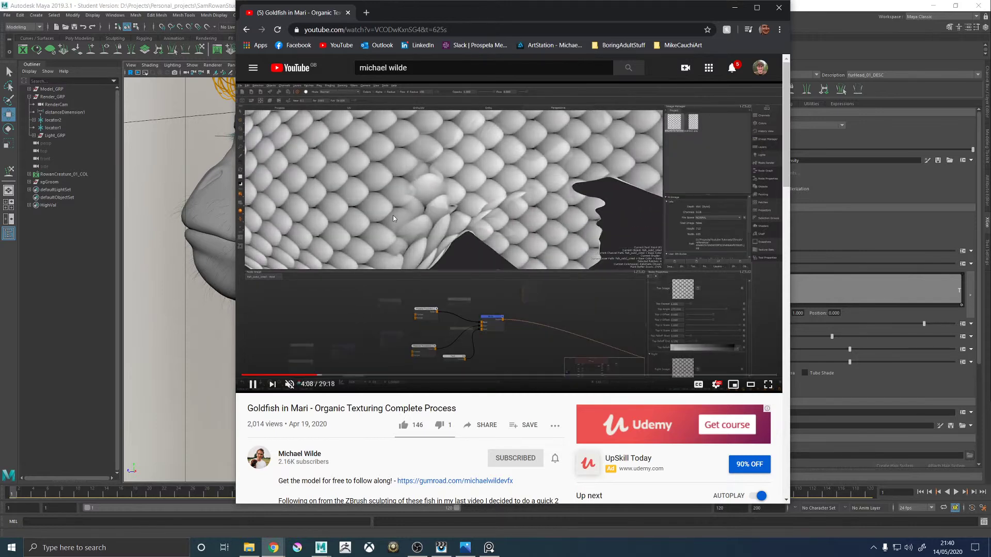
click(281, 373)
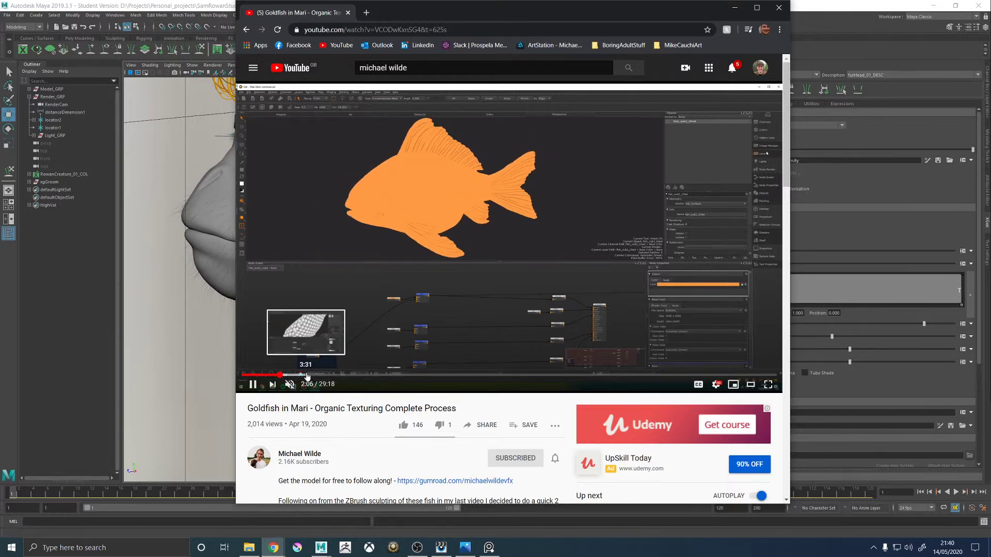
click(306, 374)
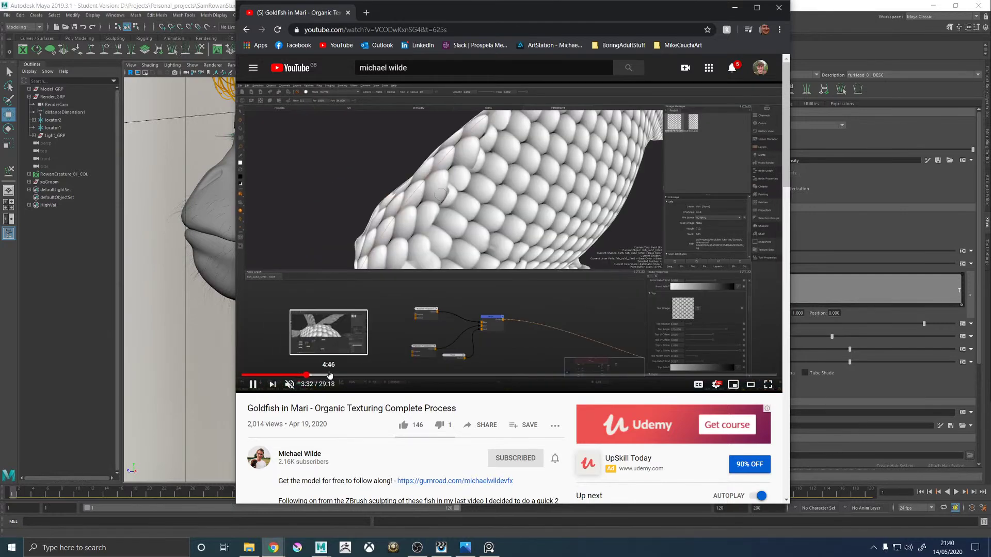
click(342, 337)
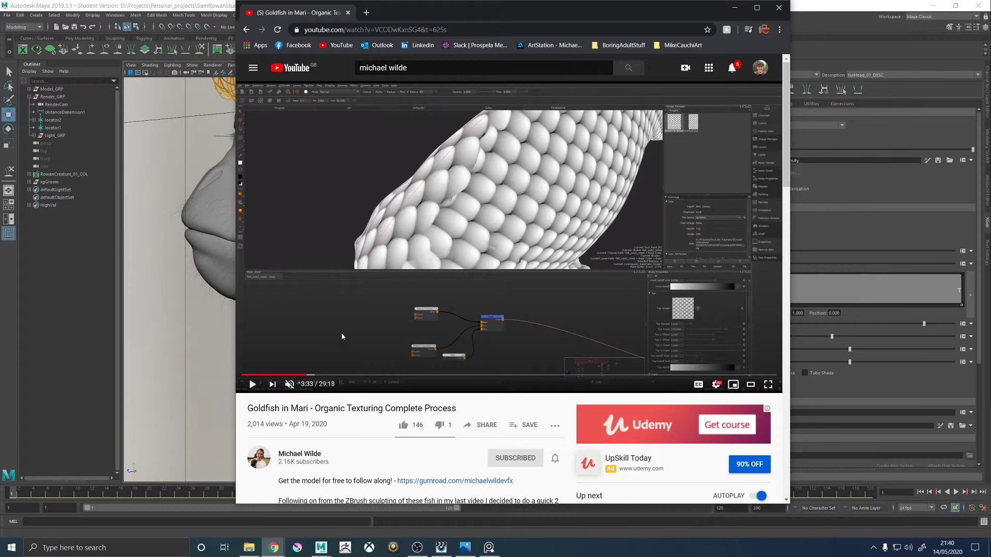
click(358, 30)
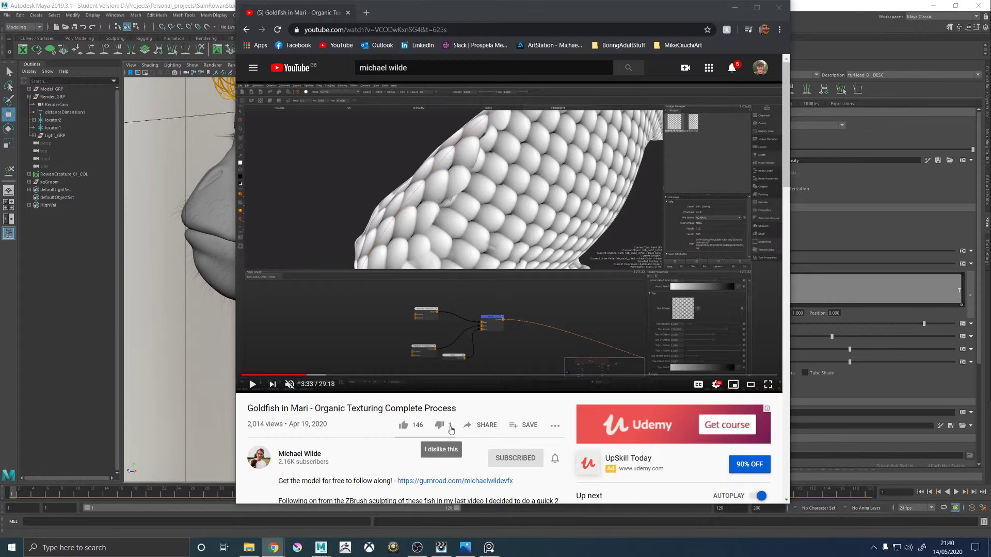
click(783, 9)
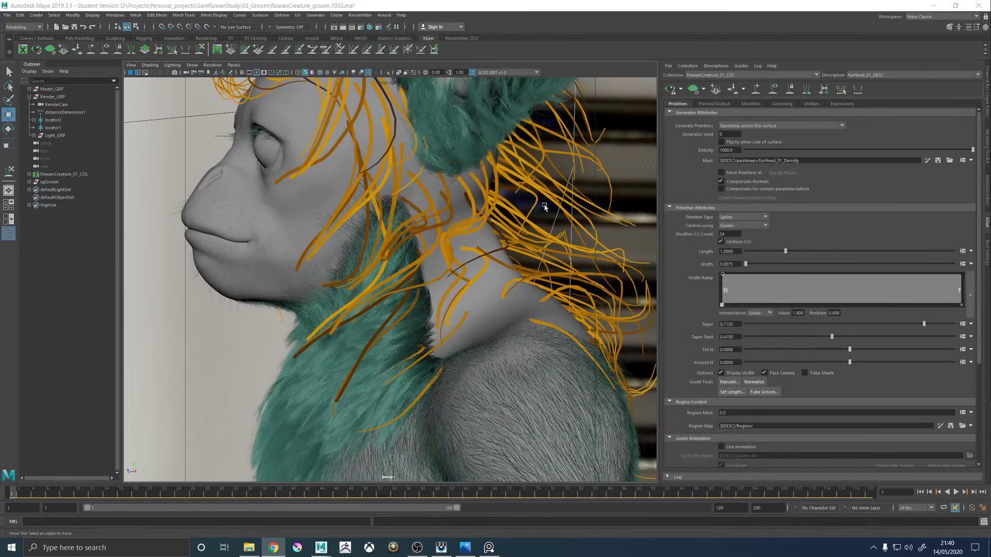
Reshape the selected group of furHead_01_DESC guides behind the jaw with the Sculpt Guides tool, checking them from the side and front.
alt+drag(515, 211, 498, 240)
mouse_move(585, 247)
alt+mouse_down()
mouse_move(527, 227)
mouse_move(475, 231)
mouse_move(523, 238)
alt+mouse_up()
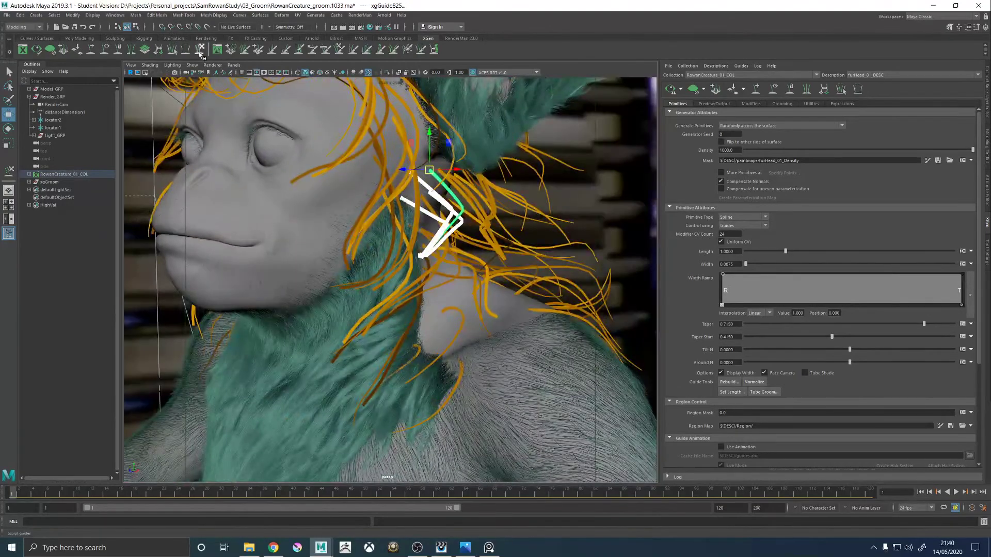
click(200, 49)
alt+drag(458, 197, 444, 196)
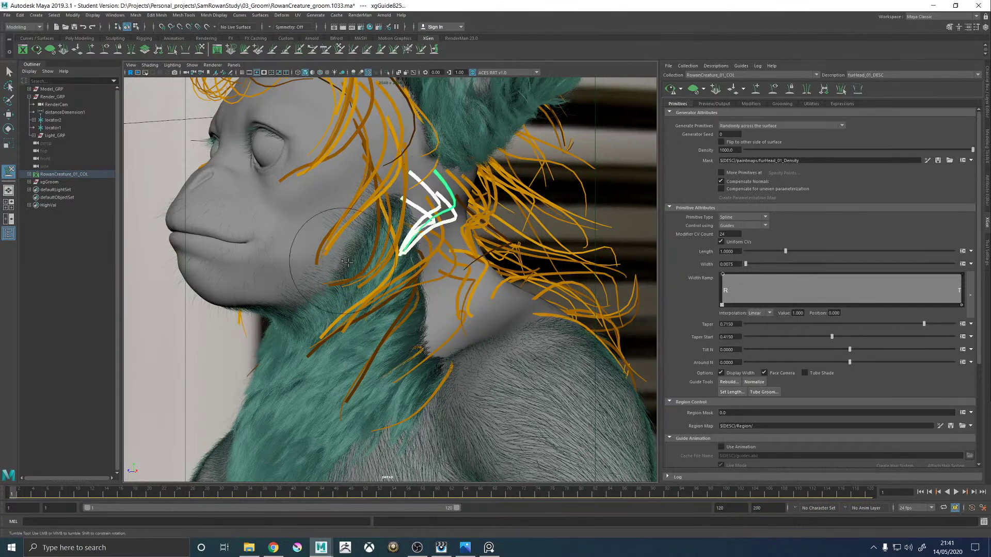
mouse_move(380, 274)
mouse_down()
mouse_move(341, 252)
mouse_move(402, 305)
mouse_move(394, 322)
mouse_up()
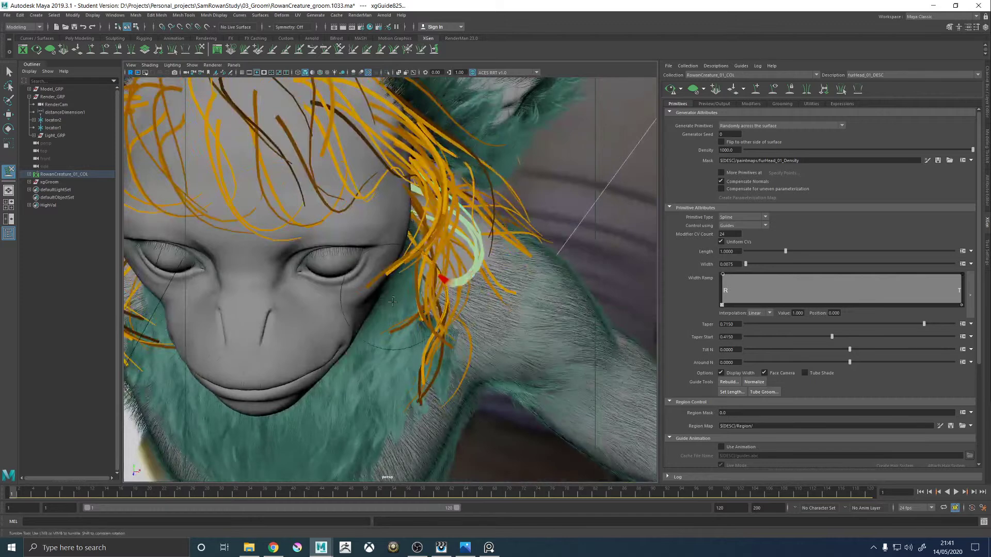
alt+drag(394, 323, 439, 298)
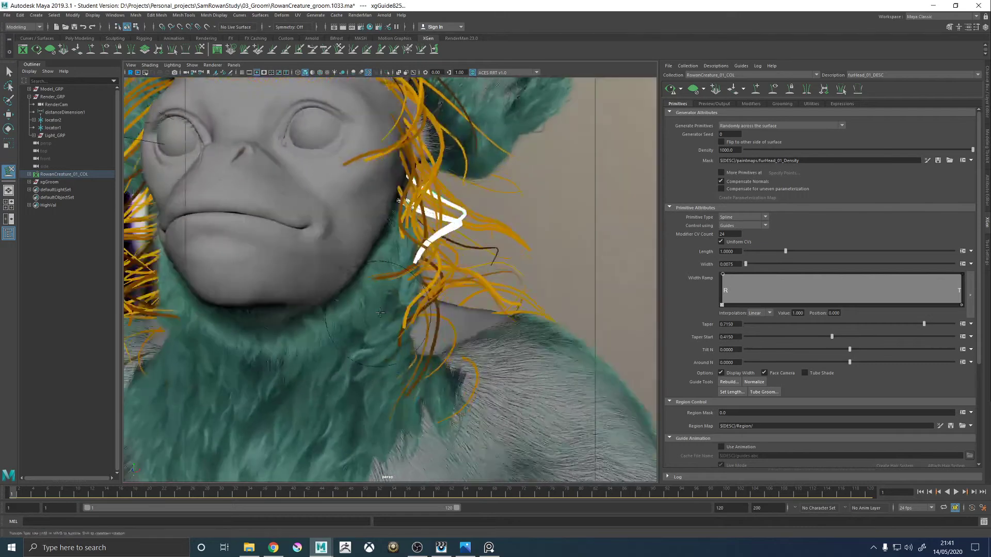
alt+right_drag(439, 296, 487, 265)
Select another guide on the side of the neck and sculpt it down along the neck fur.
key(w)
click(500, 247)
key(y)
alt+drag(502, 289, 498, 302)
mouse_move(510, 308)
mouse_down()
mouse_move(514, 264)
mouse_move(497, 374)
mouse_up()
alt+drag(526, 330, 312, 303)
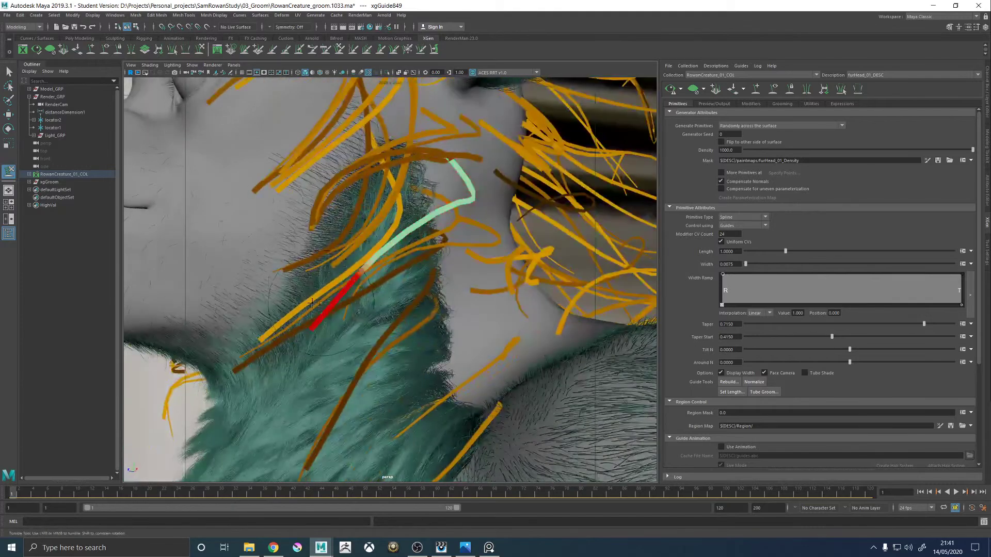
alt+drag(404, 320, 410, 396)
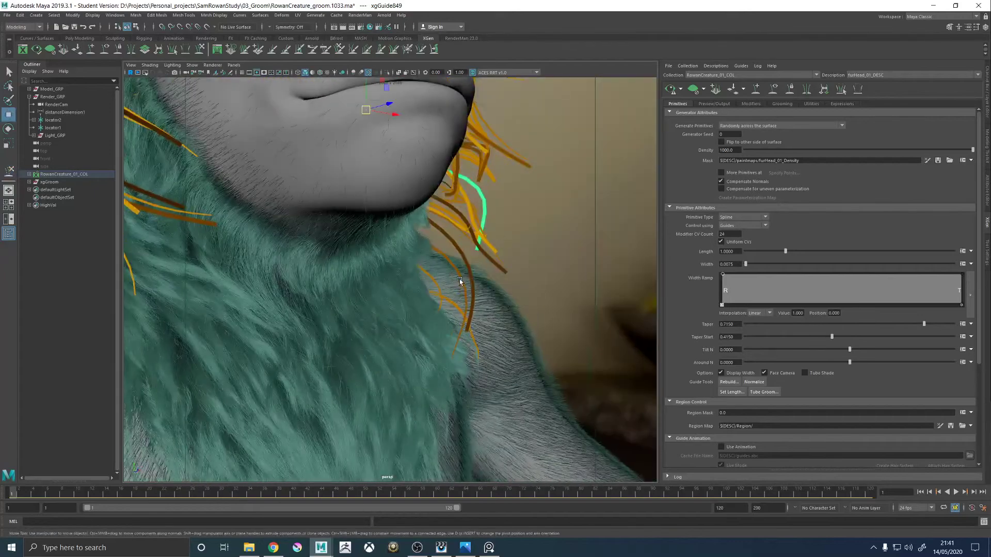
Select the two lower neck guides and sculpt them down over the chest fur, checking front and side views.
click(462, 289)
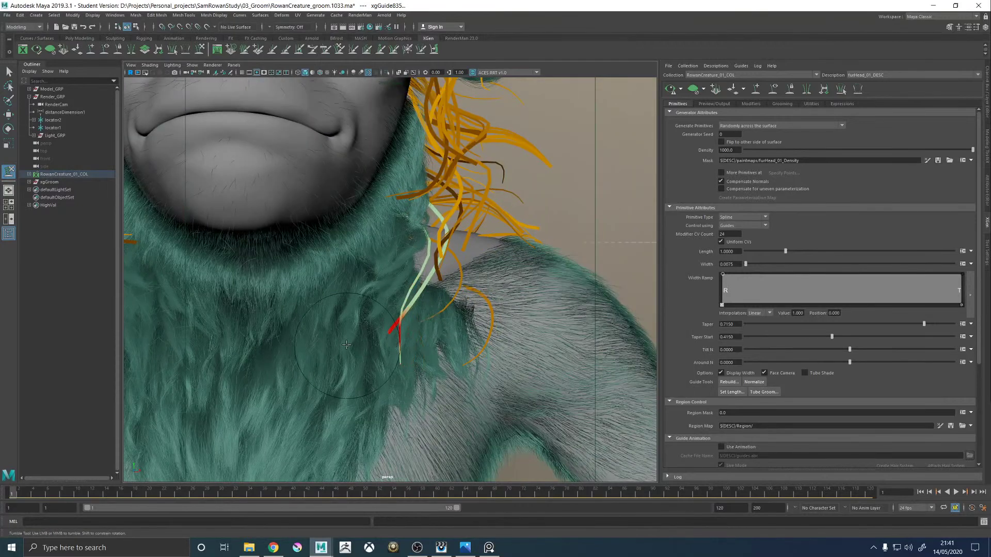
alt+drag(418, 355, 382, 357)
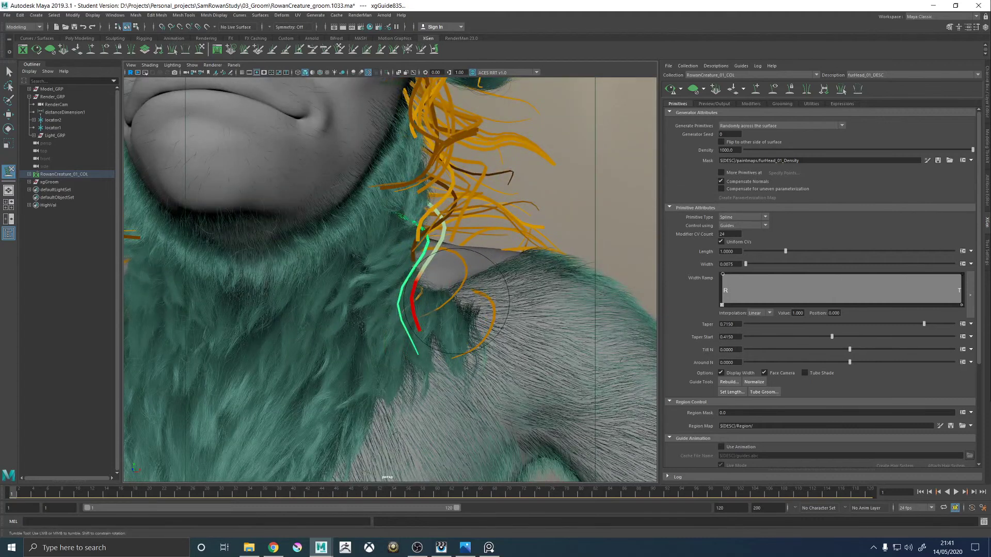
alt+drag(443, 304, 476, 388)
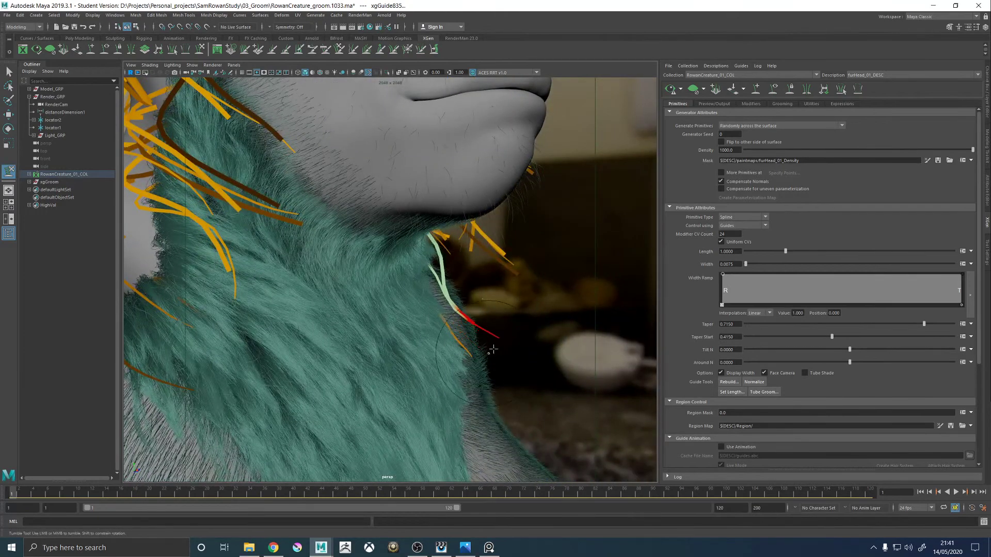
alt+drag(530, 340, 361, 310)
scroll(457, 316, down, 5)
scroll(387, 306, up, 5)
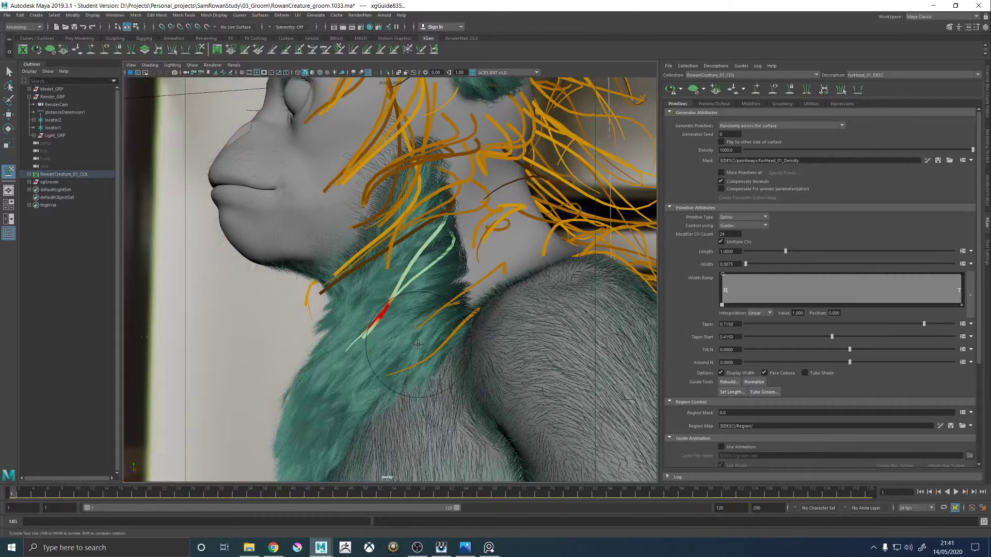
Sculpt the lower ends of the two selected neck guides outward toward the shoulder.
alt+drag(397, 344, 446, 392)
drag(483, 327, 382, 407)
alt+drag(423, 350, 408, 379)
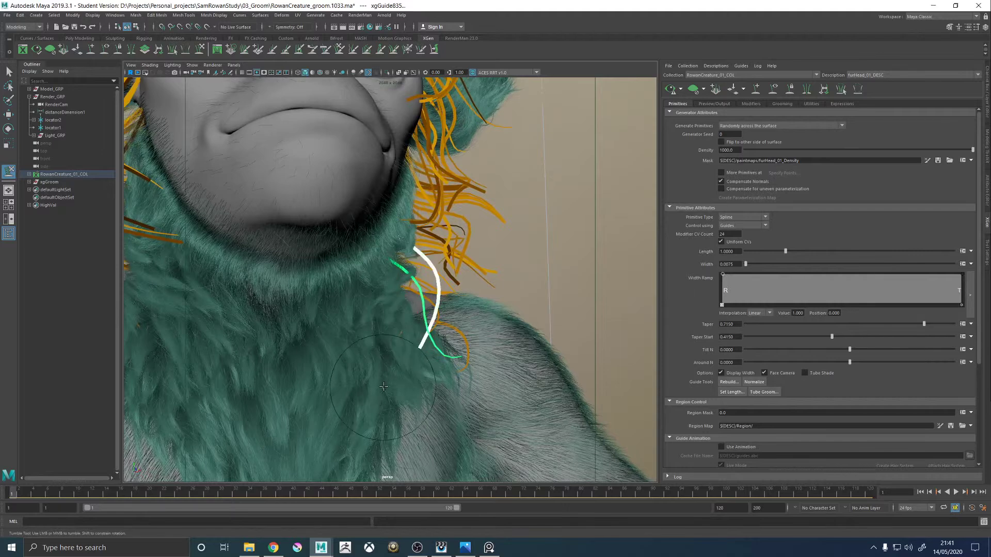
alt+drag(473, 356, 498, 300)
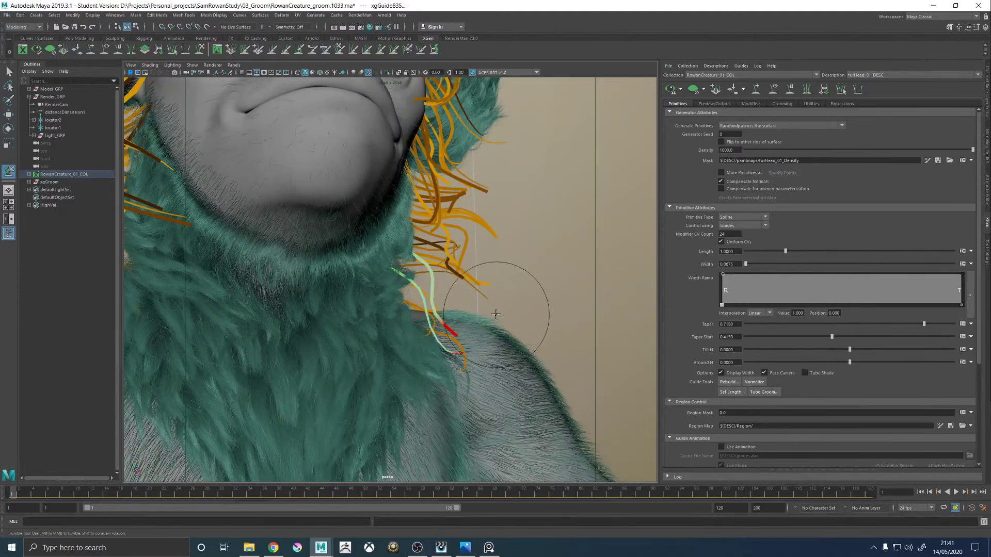
alt+drag(506, 329, 500, 350)
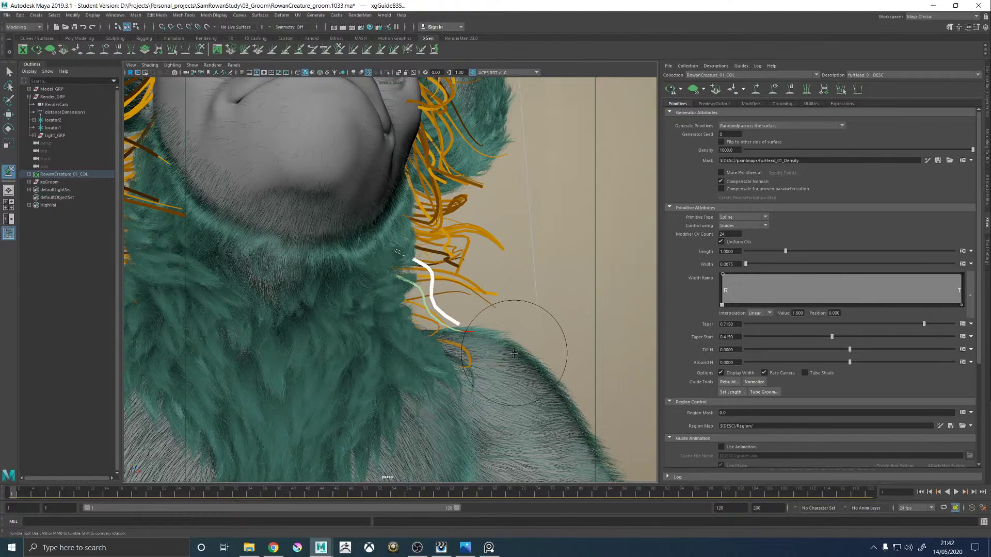
alt+drag(549, 343, 445, 325)
alt+right_drag(446, 325, 509, 362)
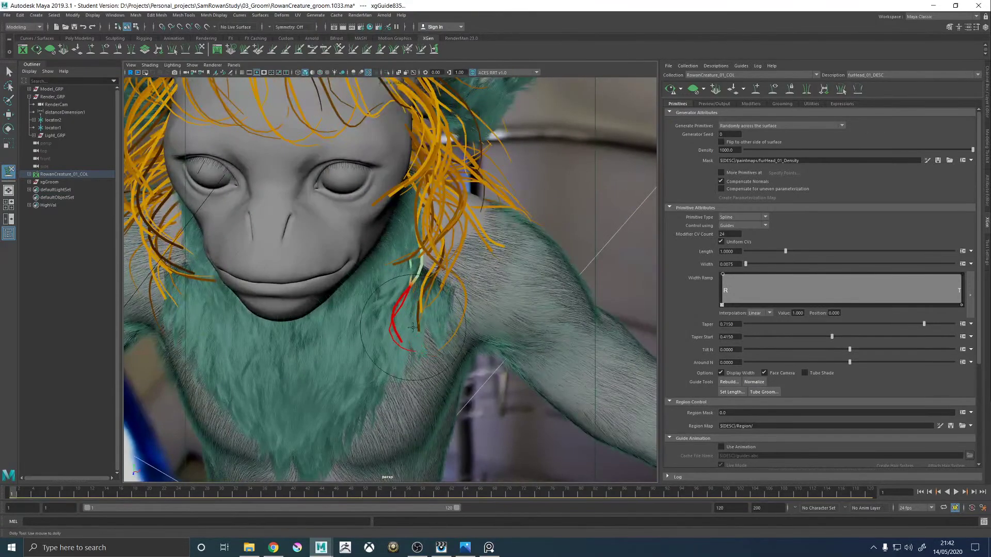
Bend the two neck guides back over the upper chest so they follow the chest's profile.
alt+drag(421, 333, 468, 312)
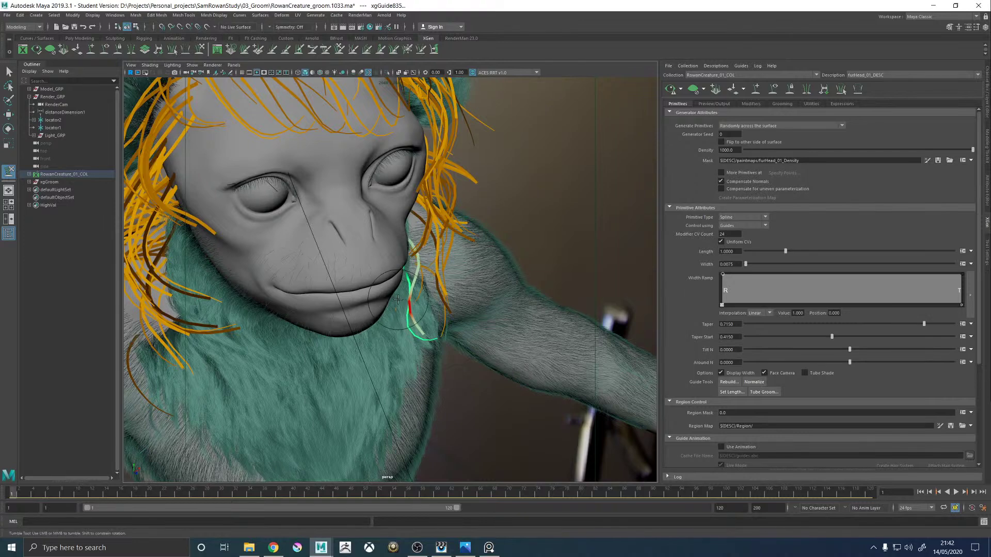
alt+drag(455, 315, 392, 329)
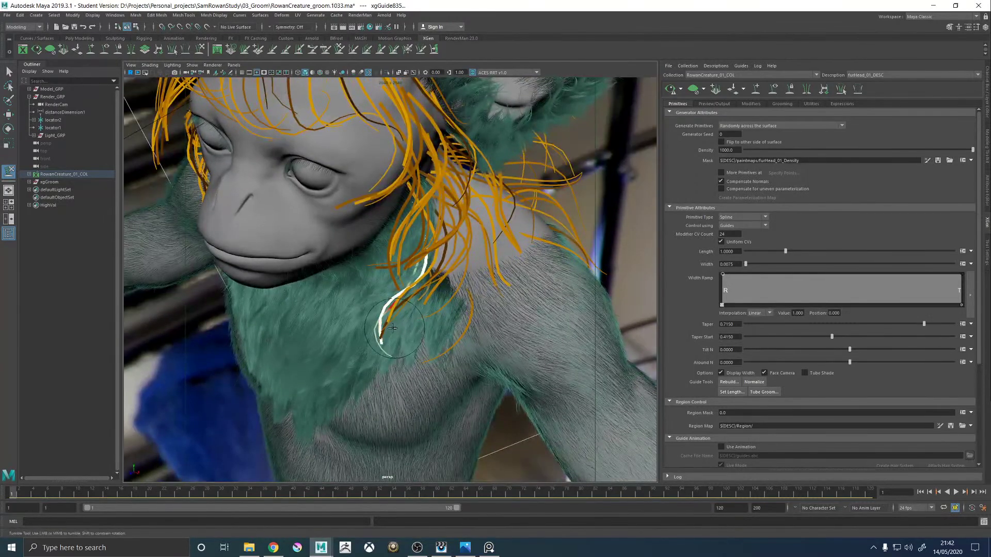
alt+drag(418, 325, 371, 323)
alt+drag(430, 330, 419, 314)
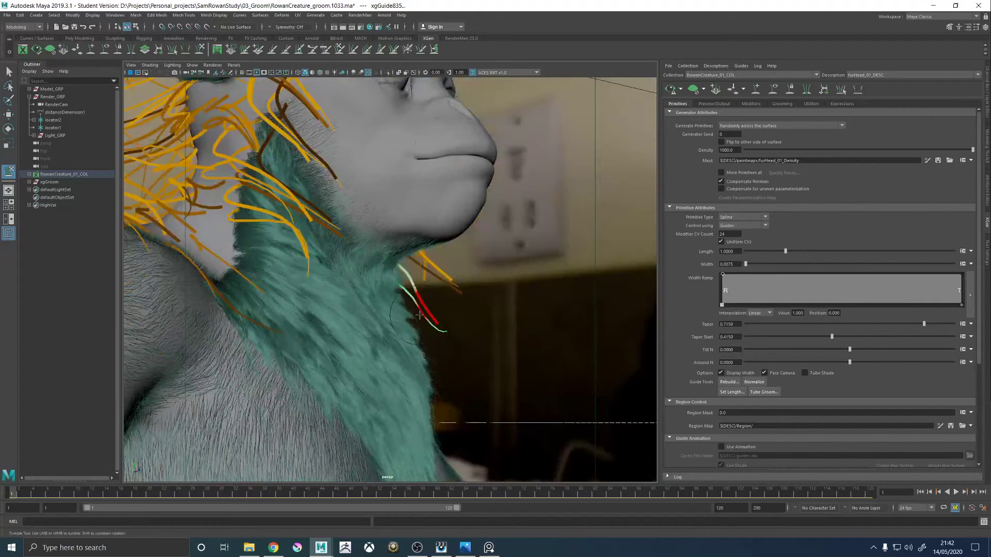
mouse_move(445, 356)
mouse_down()
mouse_move(451, 321)
mouse_move(464, 337)
mouse_up()
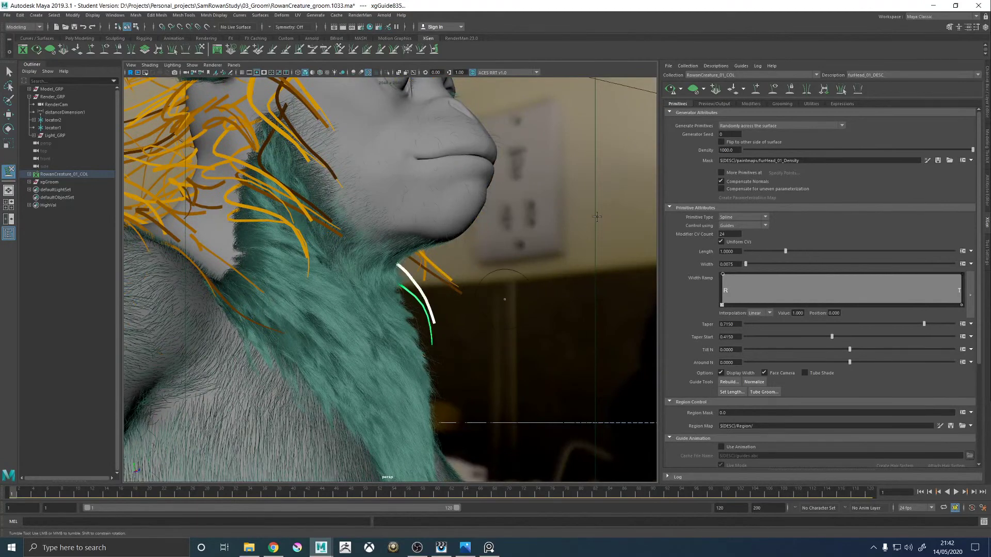
Switch to a maximized Chrome window, open YouTube and search for "mari tutorial".
key(alt+Tab)
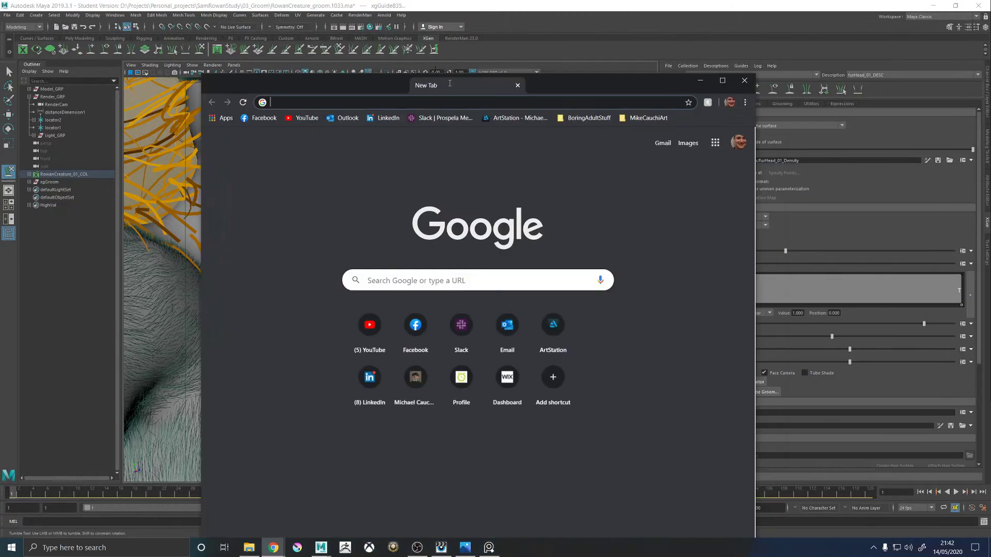
drag(393, 78, 393, 7)
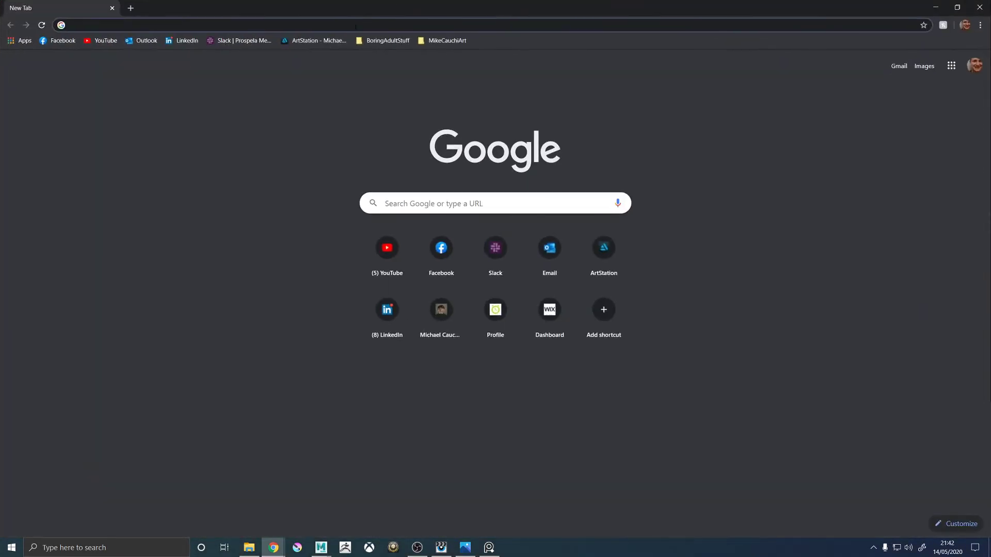
click(101, 40)
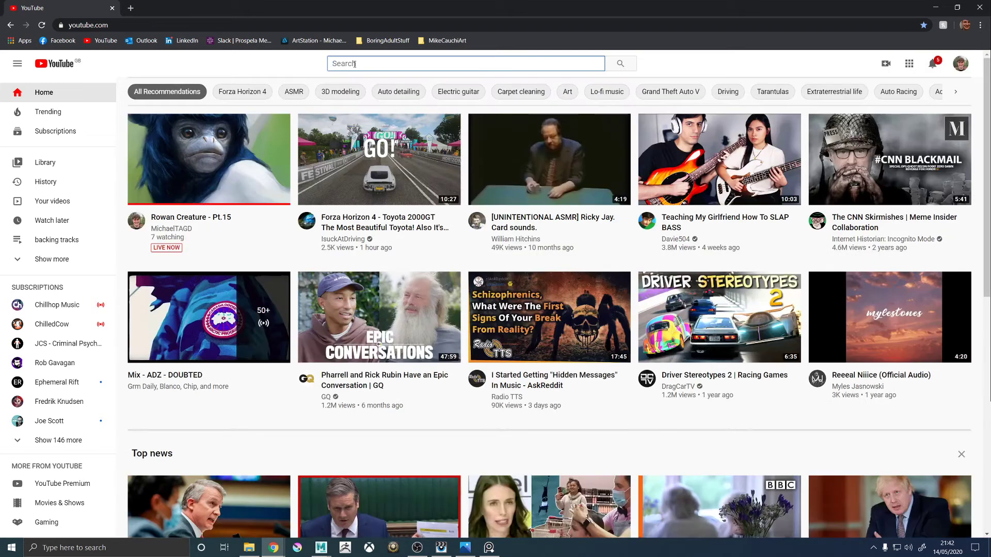
text(mari tutori)
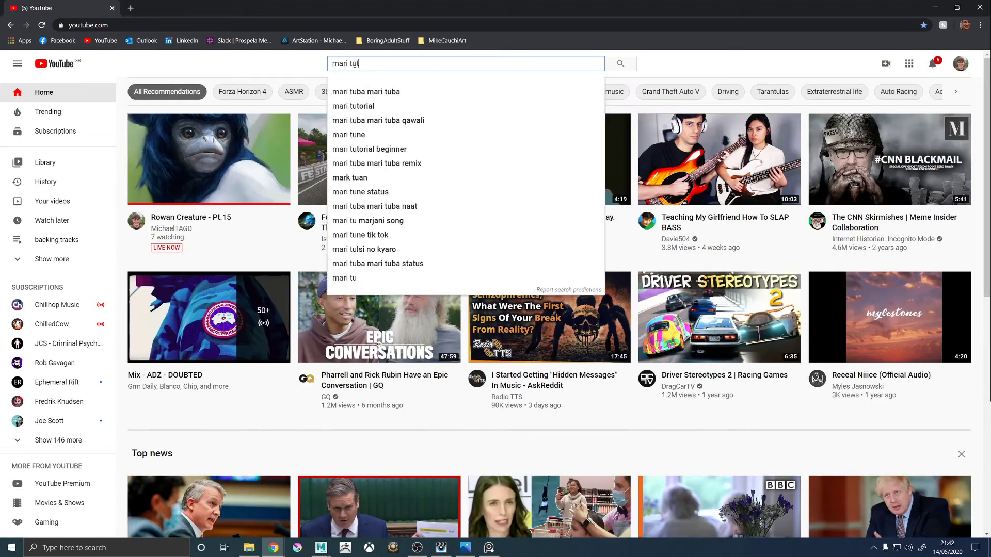
text(al)
key(Return)
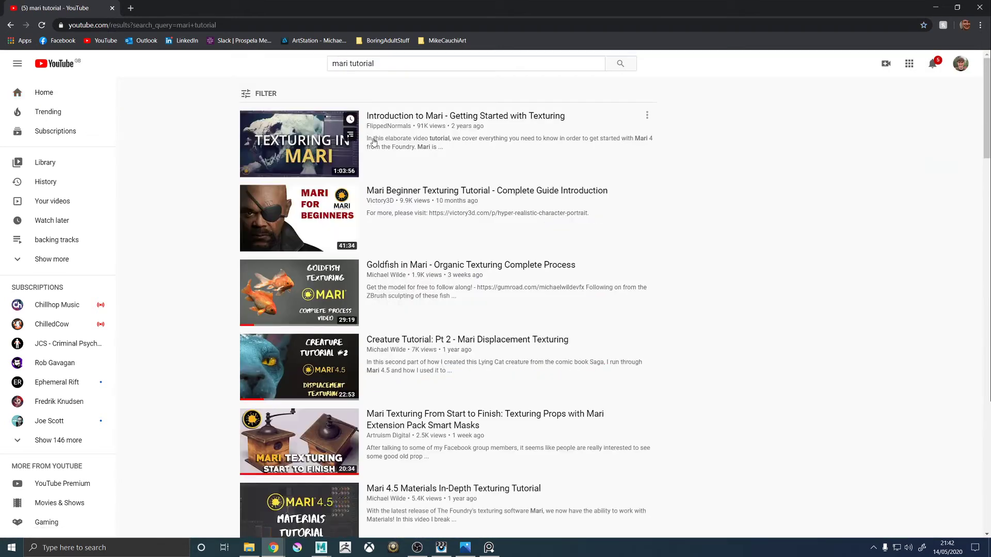
Open the Artruism Digital channel and its video "Texturing An Organic Asset From Start To Finish: Part 1 Modeling Full Process".
scroll(310, 336, down, 1)
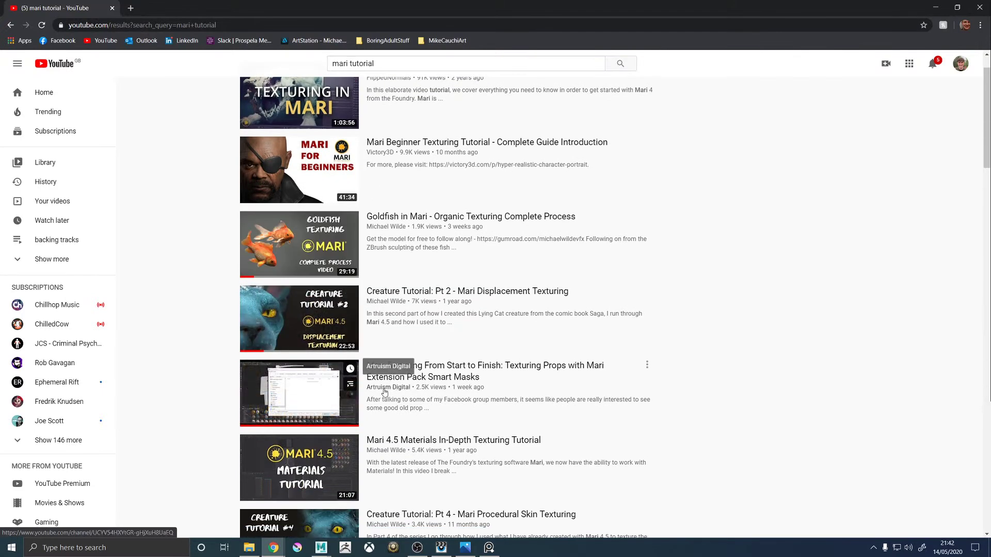
click(385, 390)
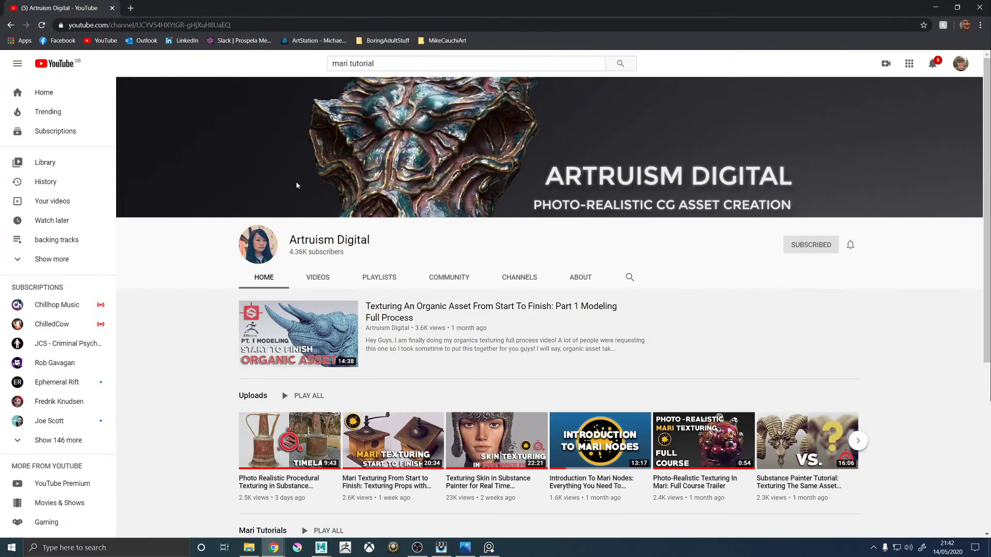
click(173, 25)
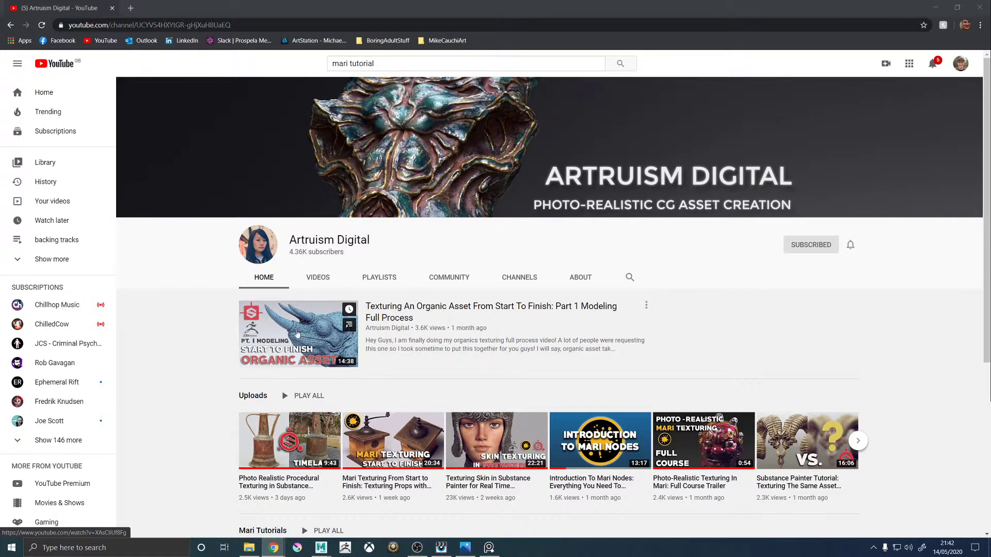
click(308, 349)
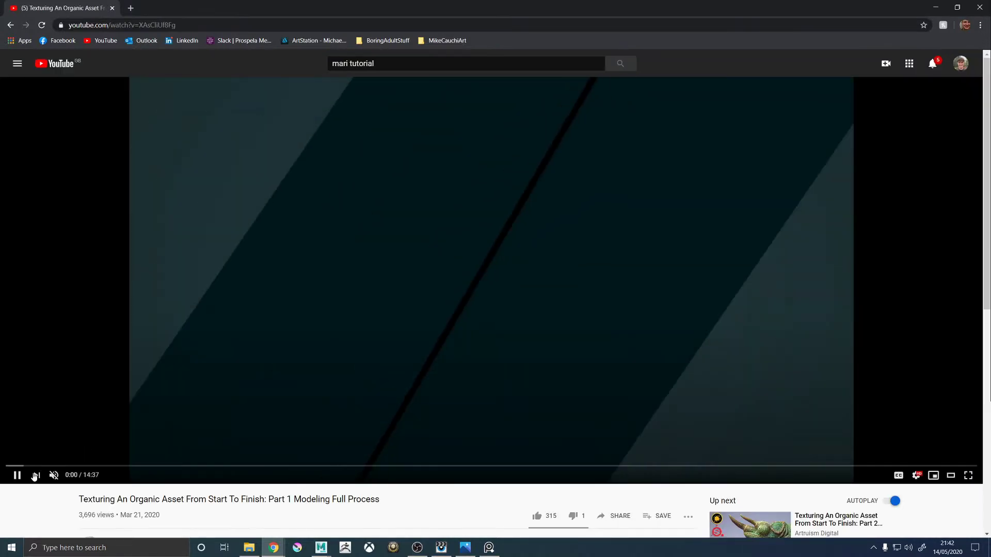
Skim the chameleon video's first minutes for its sculpting and Mari displacement texturing sections.
click(53, 465)
click(81, 466)
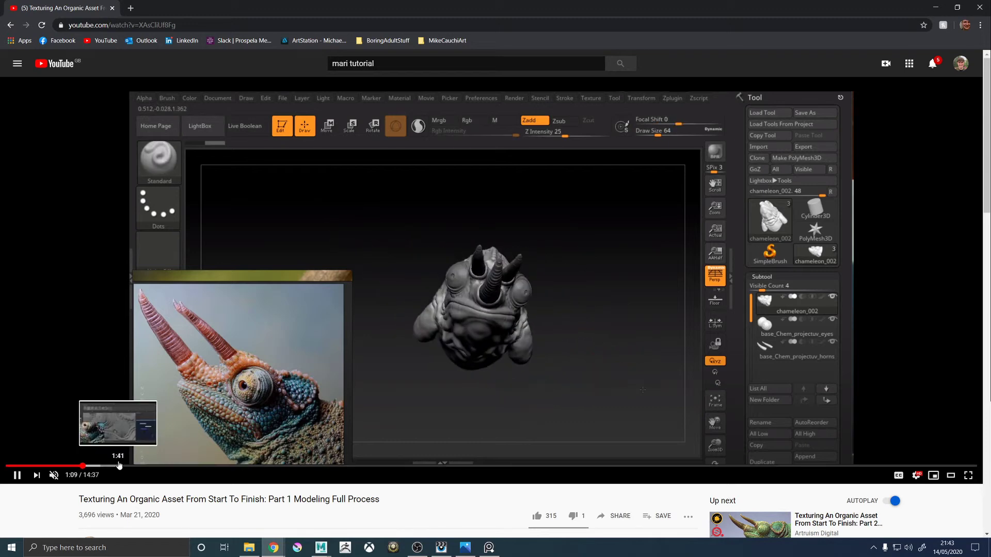
click(119, 466)
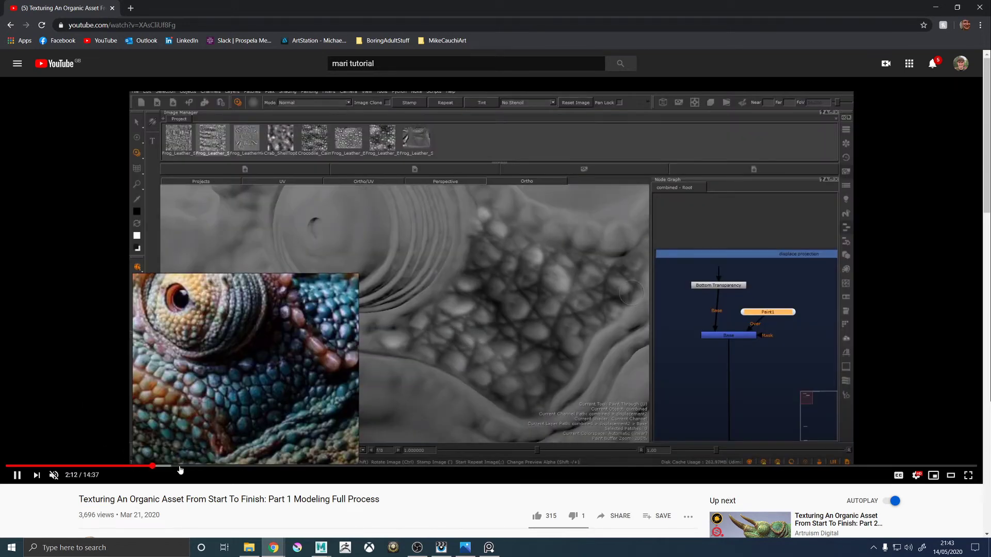
click(179, 466)
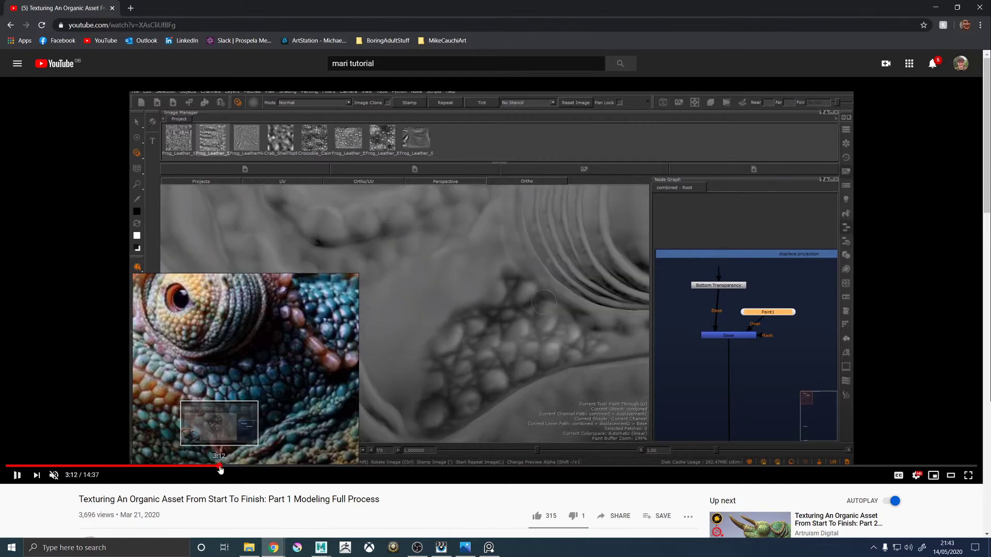
click(277, 466)
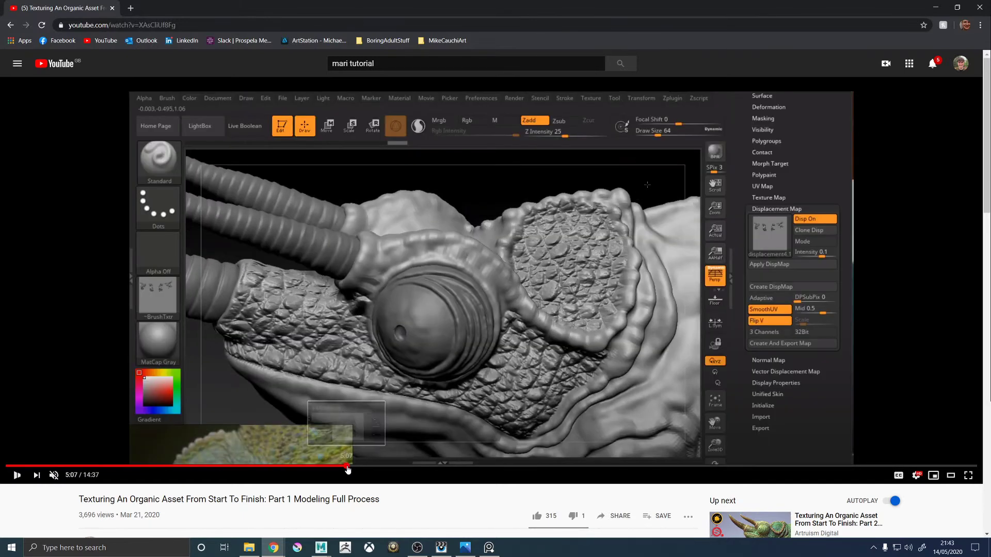
click(347, 466)
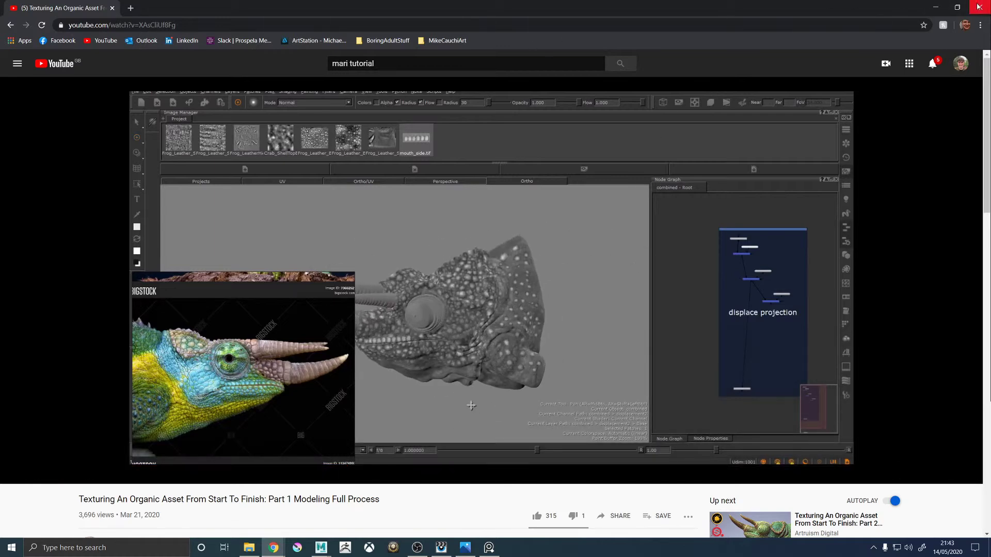
Return to Maya and update the XGen preview to show the head fur with the resculpted guides.
key(alt+Tab)
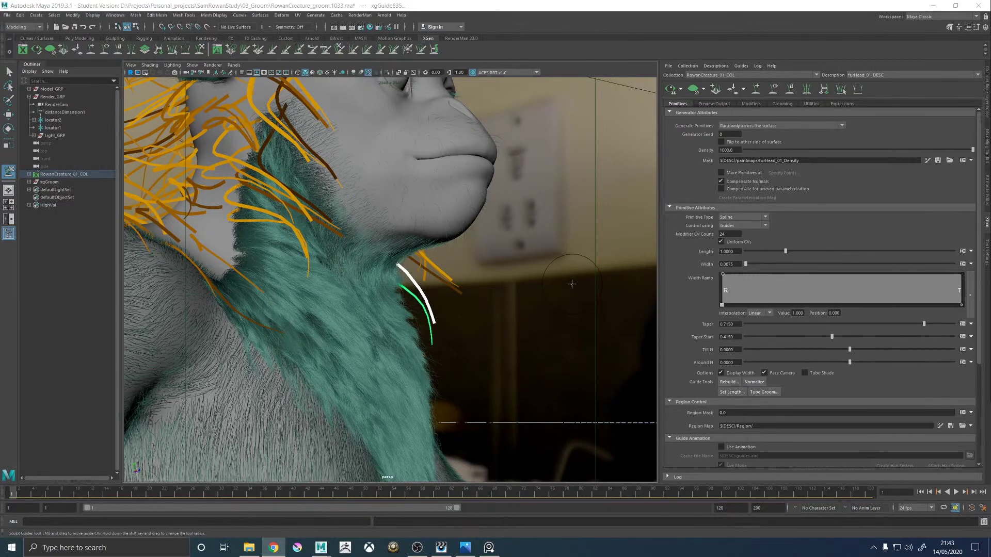
alt+drag(572, 283, 639, 209)
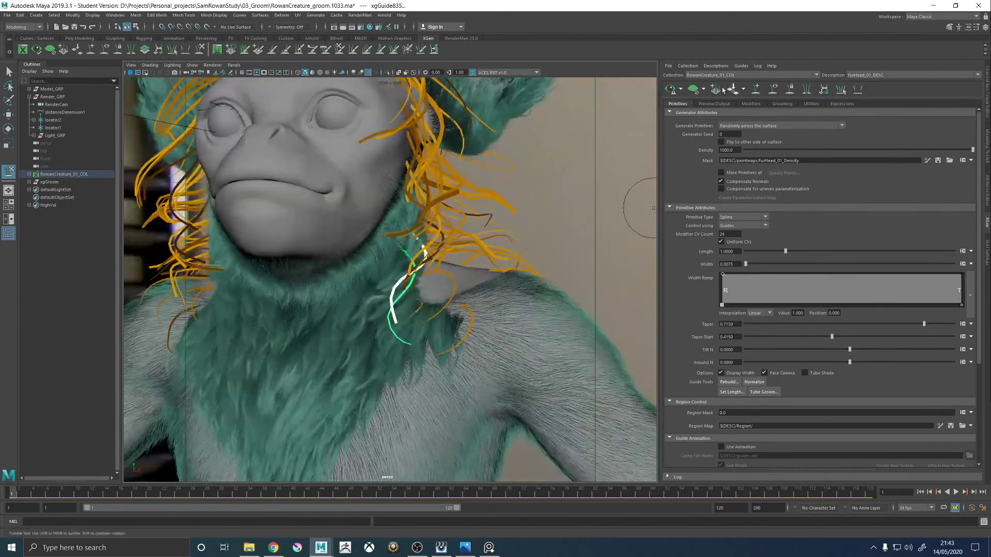
click(668, 89)
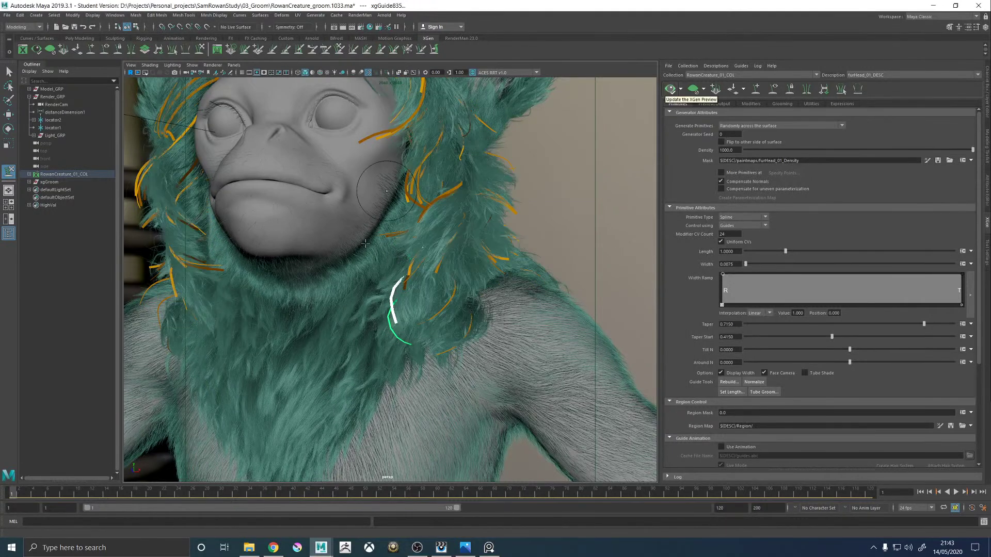
Clear the head fur preview and display only the guides at the side of the neck.
alt+drag(382, 259, 597, 195)
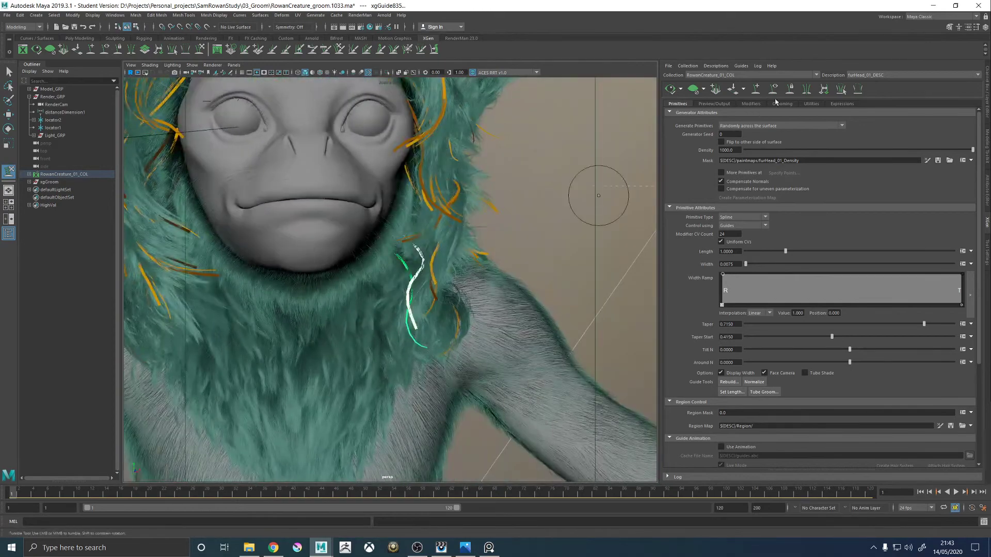
click(775, 88)
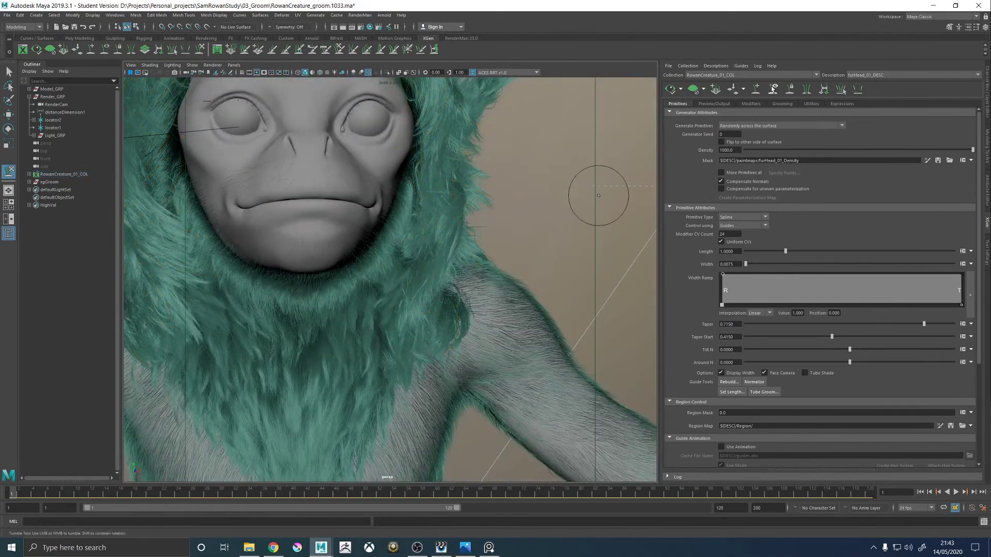
click(694, 90)
alt+drag(510, 196, 493, 205)
alt+right_drag(493, 206, 500, 241)
alt+drag(500, 241, 512, 235)
Select two guides beside the jaw and sculpt them so their tips bend down along the neck.
key(w)
alt+drag(456, 303, 451, 308)
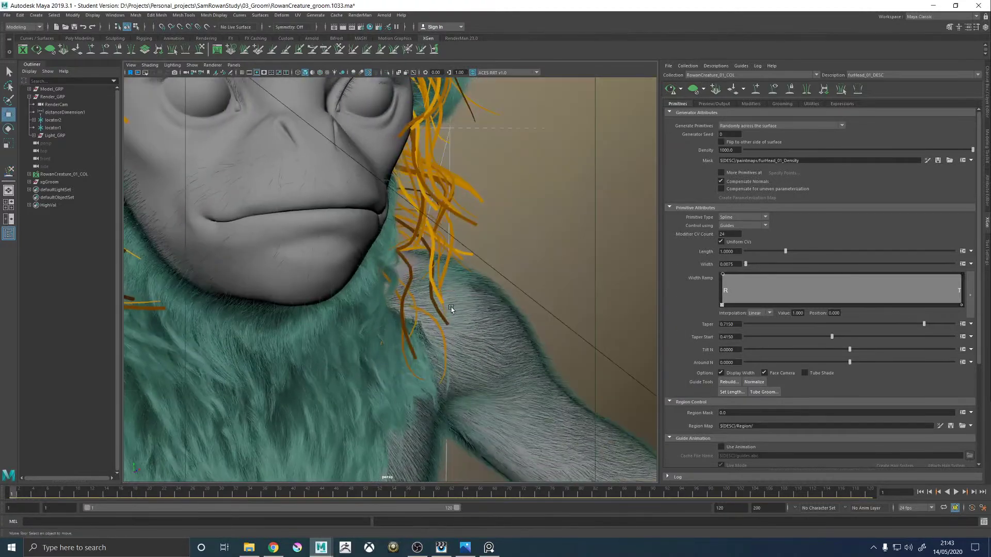
click(437, 300)
key(y)
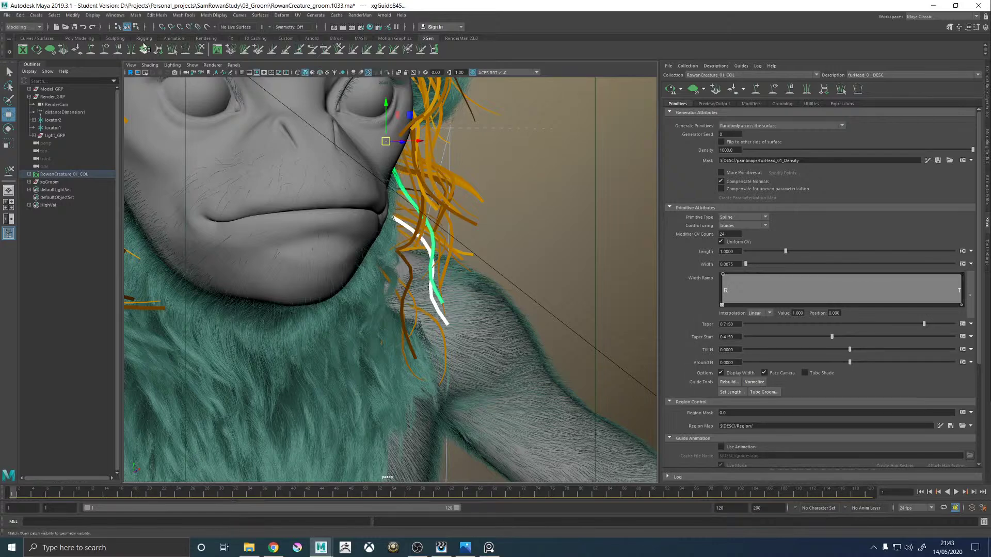
mouse_move(417, 285)
alt+mouse_down()
mouse_move(431, 322)
mouse_move(405, 318)
alt+mouse_up()
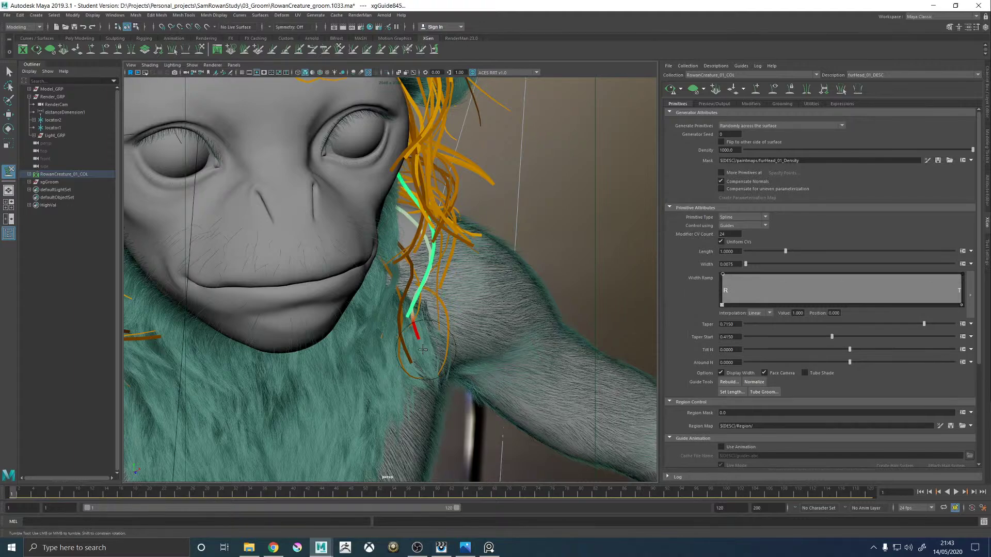
mouse_move(485, 350)
alt+mouse_down()
mouse_move(454, 327)
mouse_move(405, 257)
alt+mouse_up()
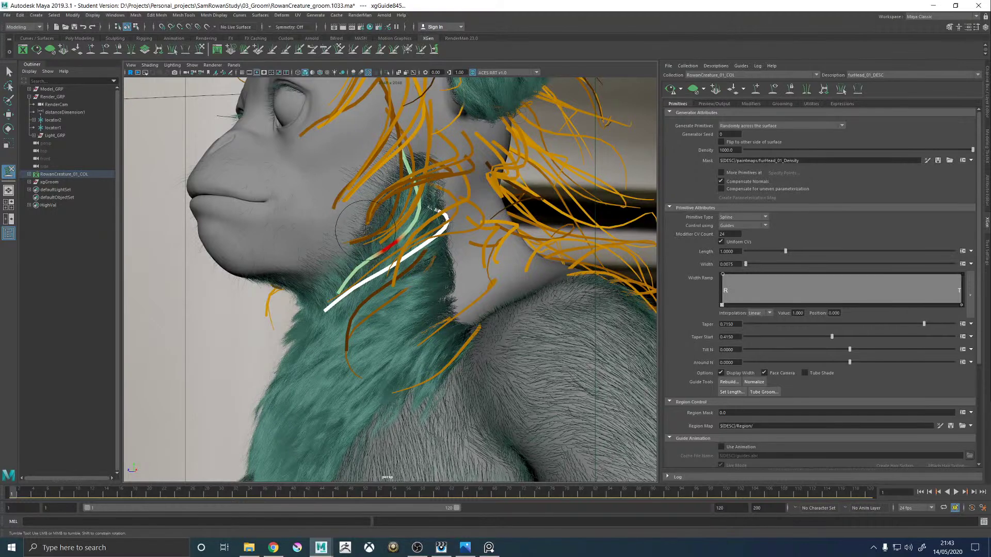
drag(318, 276, 312, 269)
drag(292, 330, 331, 329)
alt+drag(398, 319, 383, 315)
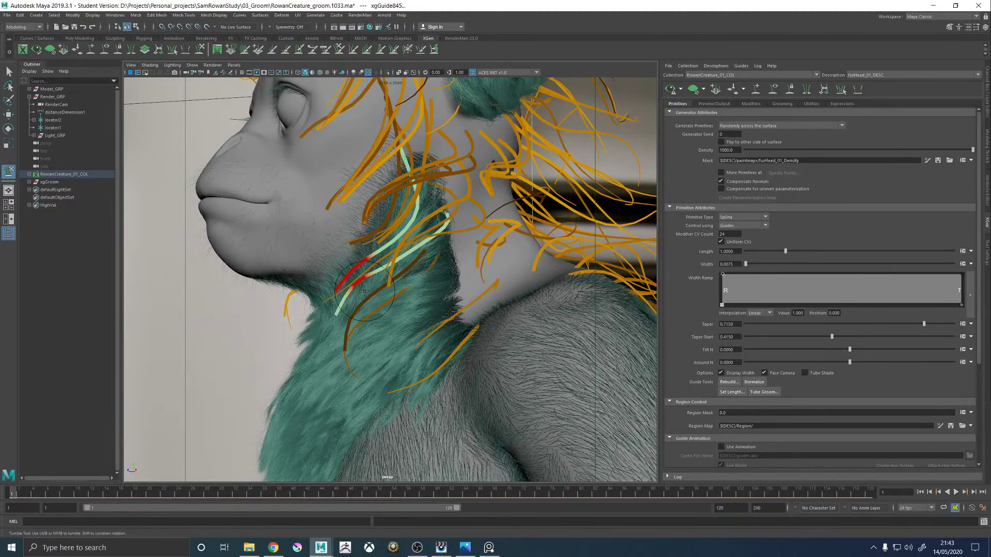
mouse_move(380, 284)
alt+mouse_down()
mouse_move(468, 281)
mouse_move(347, 320)
mouse_move(381, 310)
mouse_move(394, 269)
mouse_move(416, 273)
mouse_move(400, 282)
alt+mouse_up()
mouse_move(391, 345)
alt+mouse_down()
mouse_move(372, 280)
mouse_move(314, 327)
alt+mouse_up()
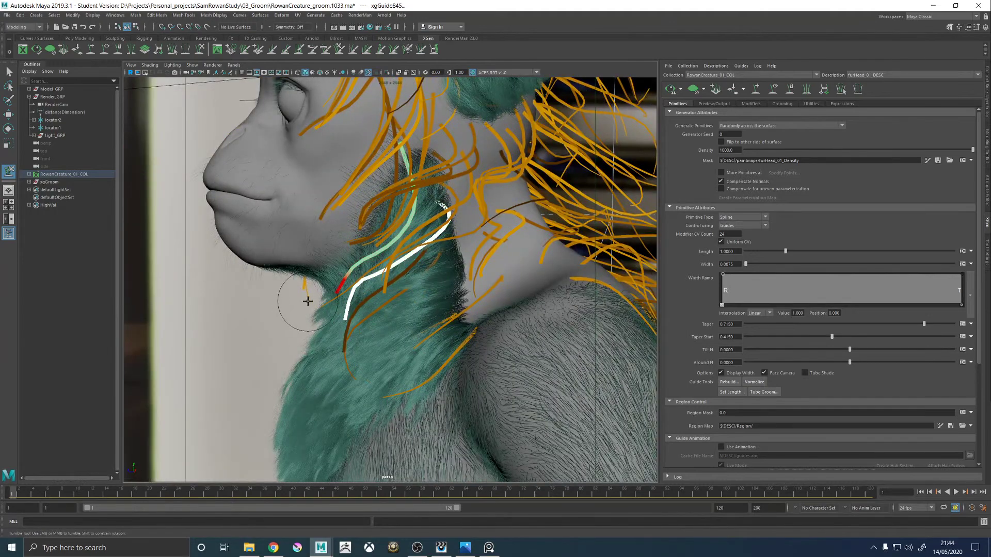
Update the XGen preview of the head fur and check the fur beside the jaw with the guides toggled.
alt+drag(320, 303, 619, 86)
key(w)
click(671, 89)
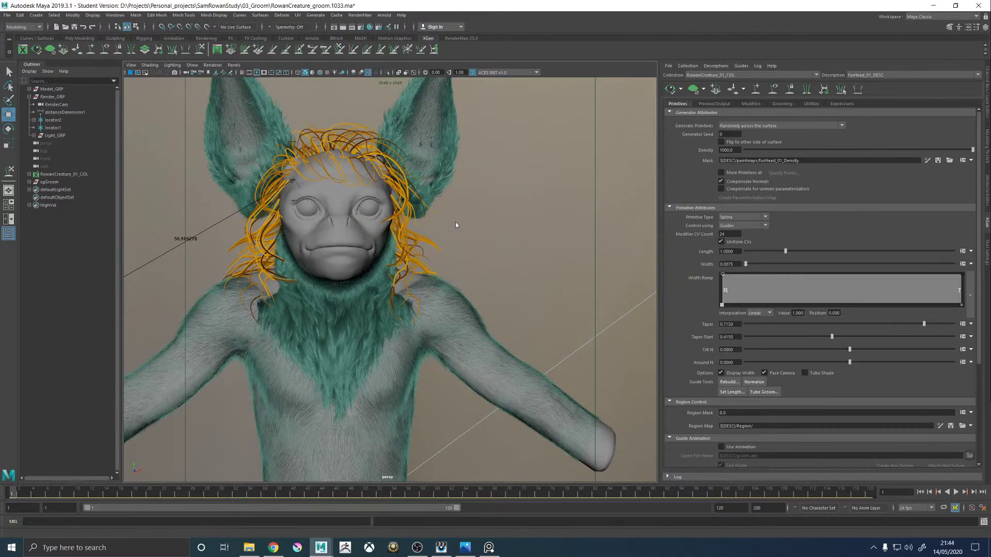
alt+drag(455, 222, 472, 217)
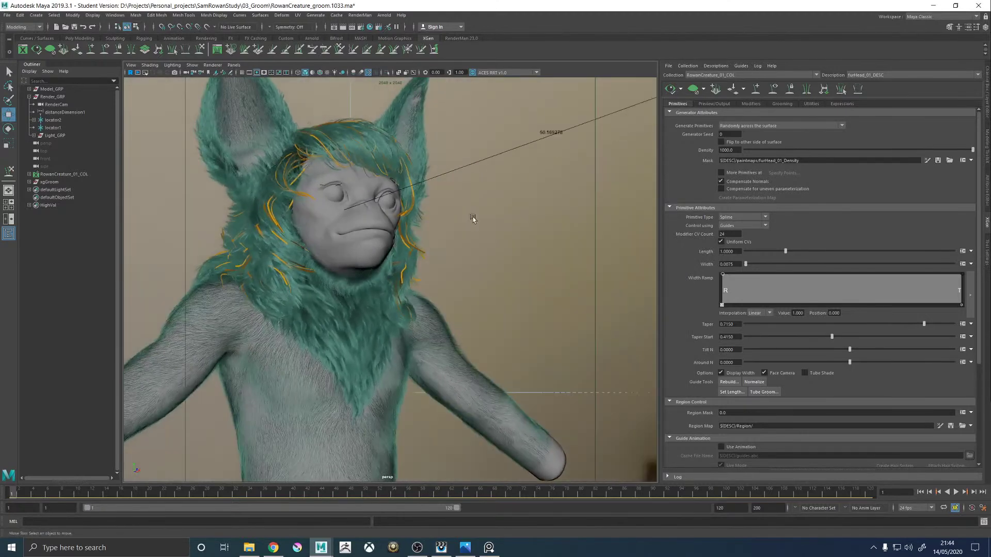
alt+right_drag(472, 217, 564, 281)
alt+drag(533, 267, 479, 271)
click(772, 89)
click(770, 92)
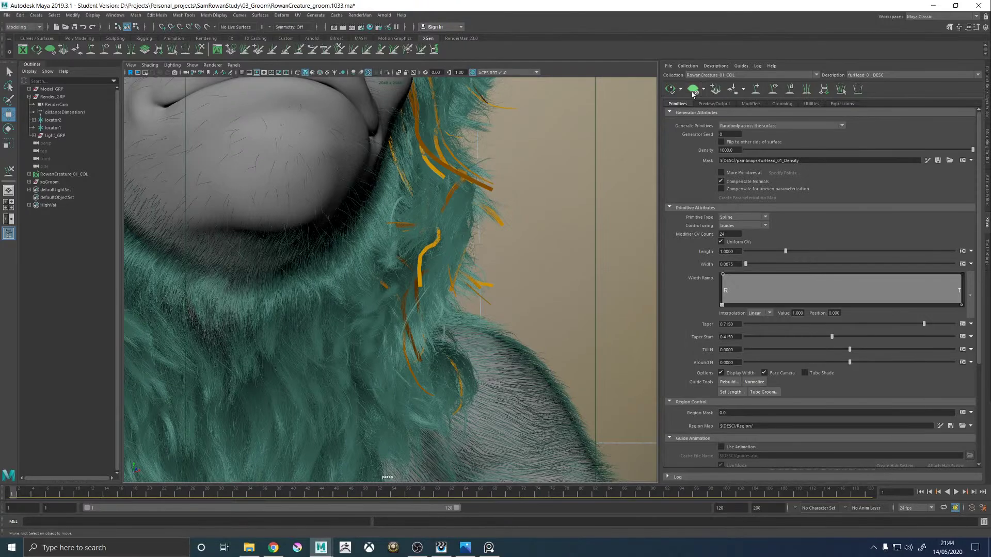
Clear the head fur preview again to expose the guides between the jaw and the shoulder.
click(693, 90)
alt+drag(524, 210, 514, 215)
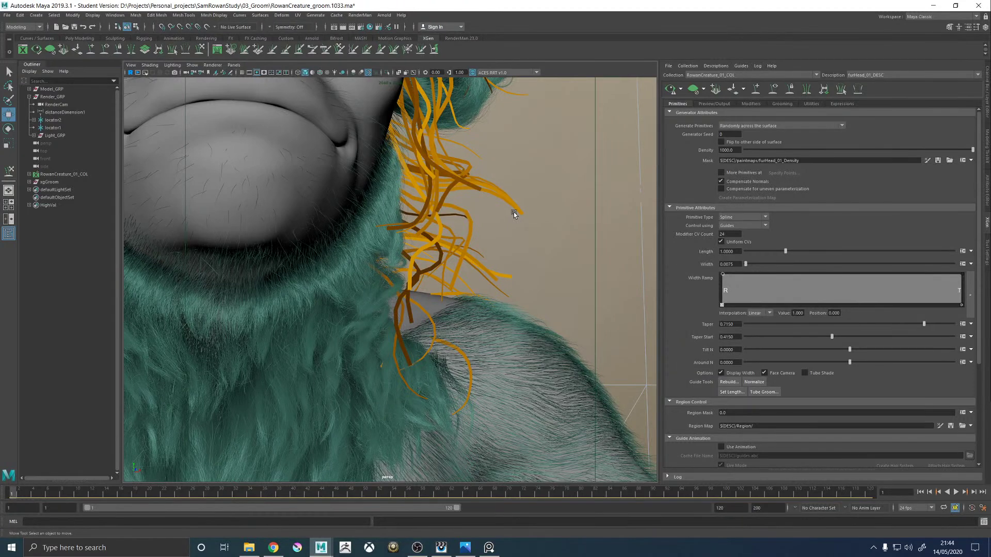
mouse_move(482, 228)
alt+mouse_down()
mouse_move(509, 215)
mouse_move(491, 218)
alt+mouse_up()
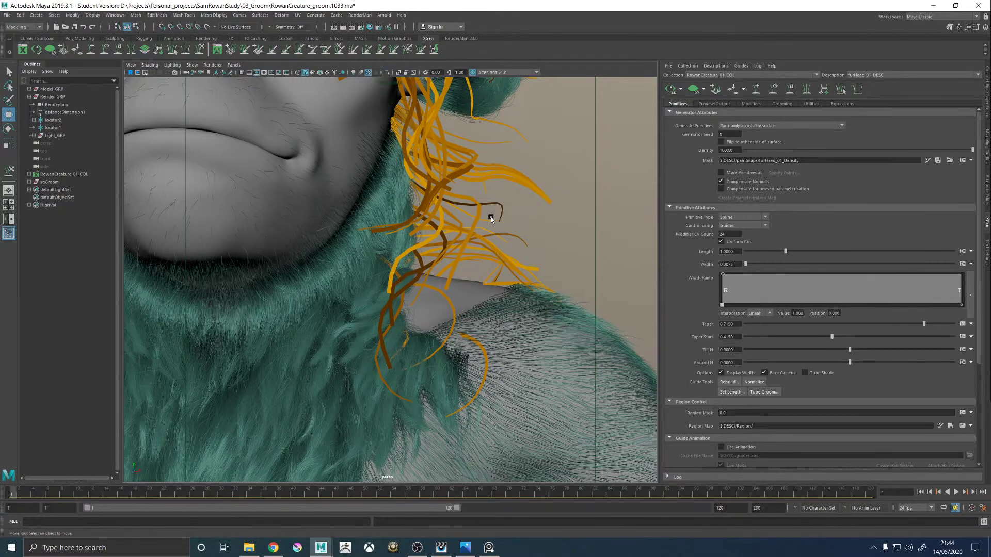
alt+drag(422, 237, 475, 236)
mouse_move(475, 236)
alt+mouse_down()
mouse_move(457, 228)
mouse_move(482, 249)
mouse_move(463, 223)
mouse_move(480, 236)
alt+mouse_up()
alt+drag(448, 297, 497, 308)
mouse_move(451, 242)
alt+mouse_down()
mouse_move(459, 256)
mouse_move(457, 247)
mouse_move(468, 247)
mouse_move(433, 268)
mouse_move(503, 302)
mouse_move(487, 284)
alt+mouse_up()
Select individual guides at the side of the neck one after another and resculpt their curves.
click(463, 245)
key(y)
key(w)
click(461, 310)
key(y)
mouse_move(464, 310)
mouse_down()
mouse_move(506, 294)
mouse_move(496, 302)
mouse_up()
mouse_move(495, 301)
alt+mouse_down()
mouse_move(480, 324)
mouse_move(392, 310)
mouse_move(448, 287)
mouse_move(470, 299)
mouse_move(453, 290)
mouse_move(411, 298)
mouse_move(409, 270)
mouse_move(361, 270)
mouse_move(353, 279)
mouse_move(392, 273)
mouse_move(508, 289)
alt+mouse_up()
key(w)
click(448, 287)
key(y)
alt+right_drag(509, 289, 531, 279)
key(w)
click(583, 400)
Save the groom scene, continuing past the Student Version notice.
alt+drag(583, 400, 568, 367)
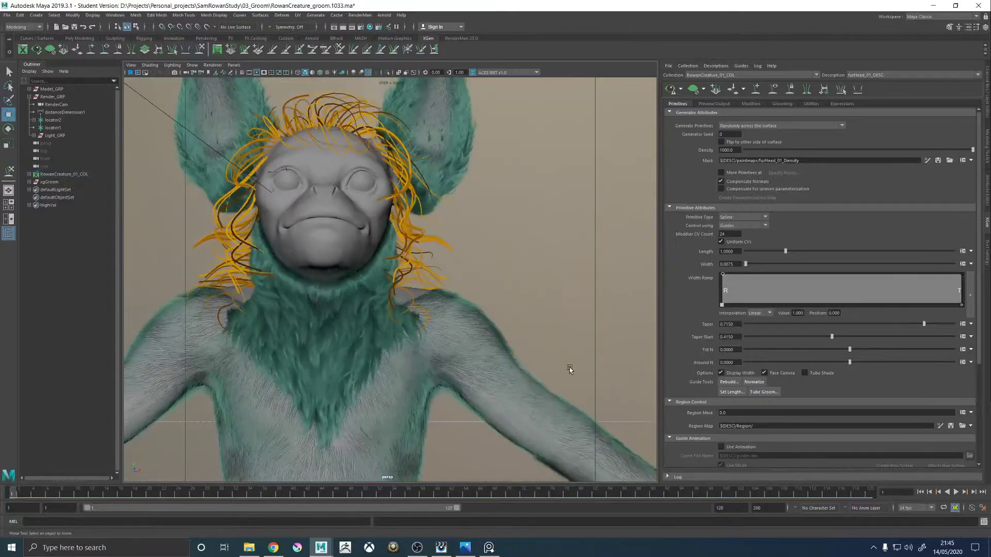
alt+right_drag(568, 367, 495, 336)
alt+drag(495, 336, 502, 287)
key(ctrl+s)
click(476, 281)
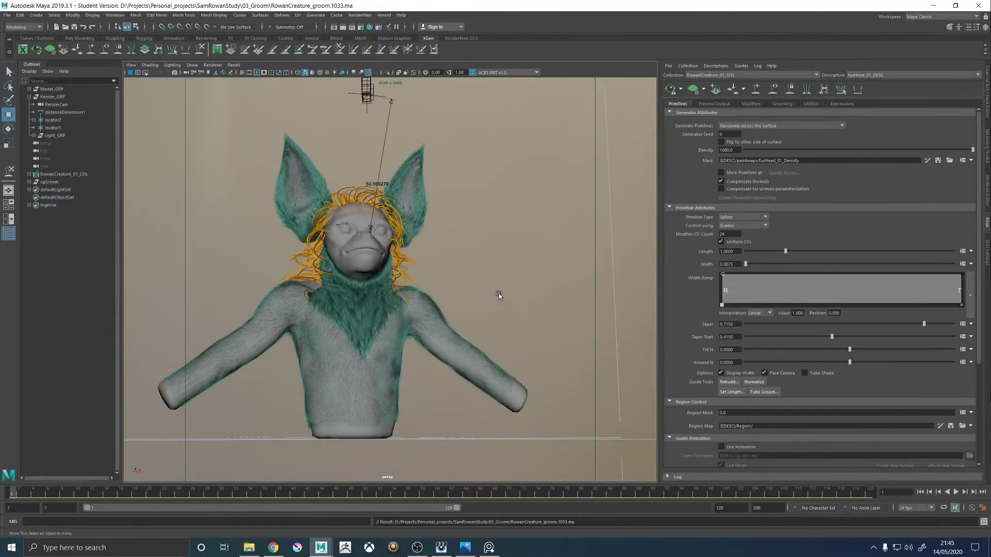
Update the XGen preview with the resculpted guides and review the head fur around the creature.
alt+right_drag(467, 292, 521, 310)
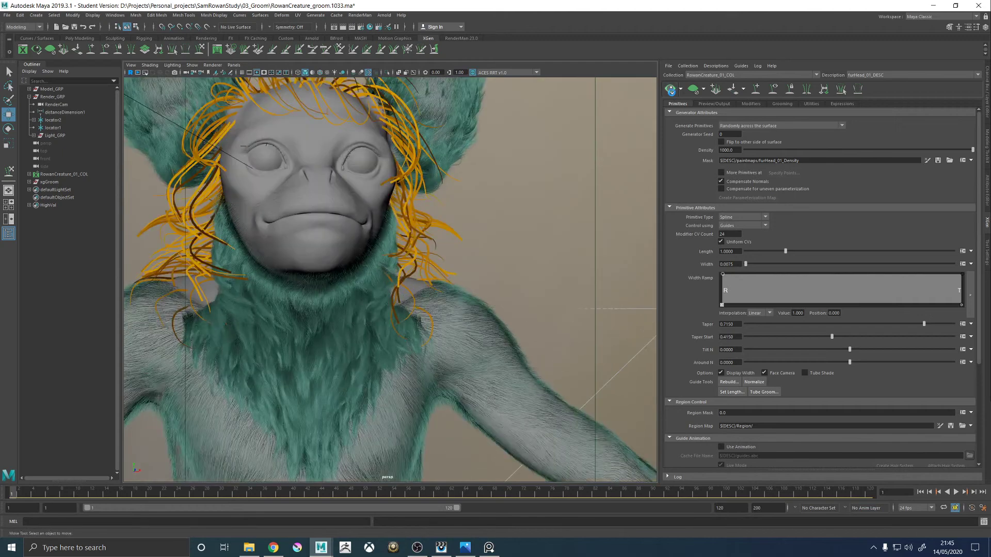
click(670, 89)
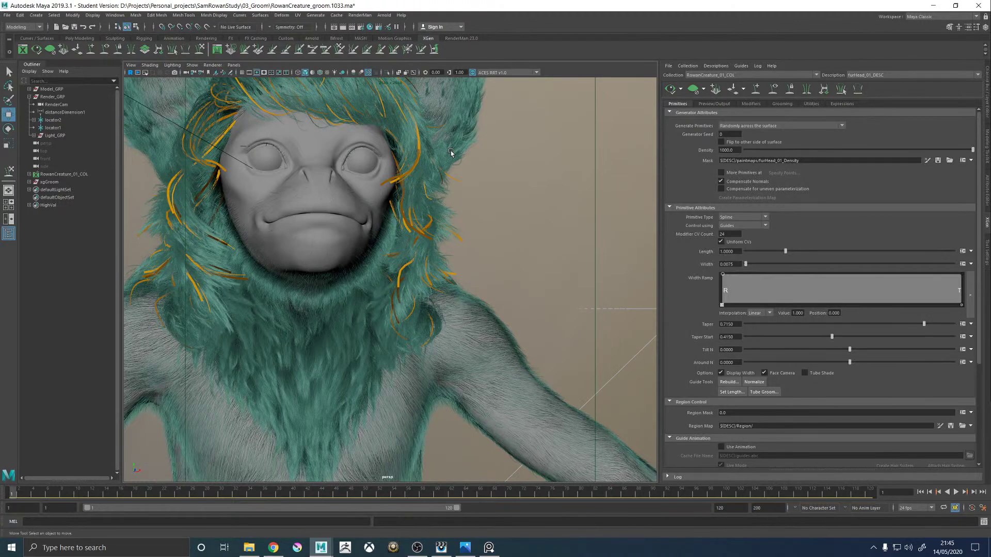
alt+drag(540, 221, 458, 250)
alt+right_drag(458, 250, 416, 221)
alt+drag(416, 222, 496, 266)
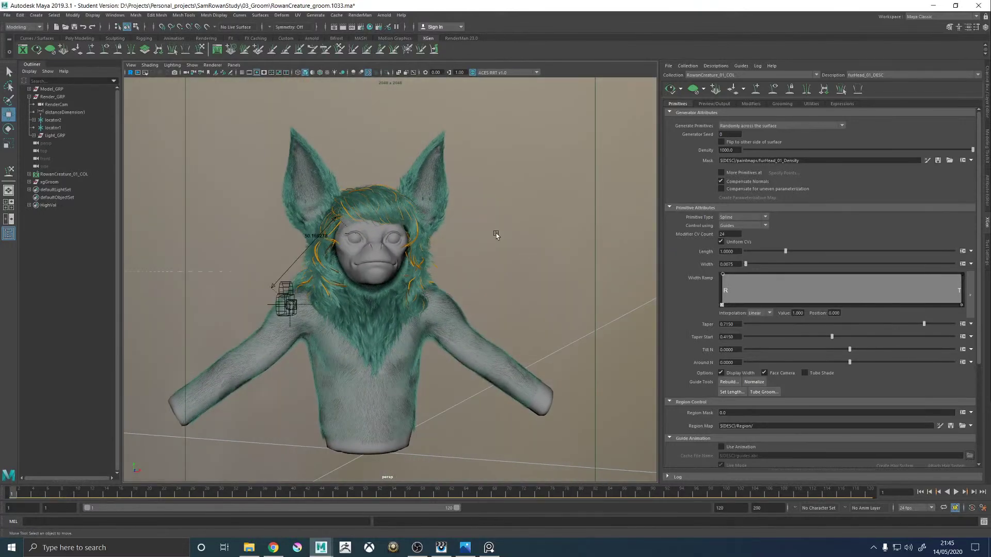
Hide Light_GRP and light the viewport with all lights to examine the head fur's silhouette.
click(52, 135)
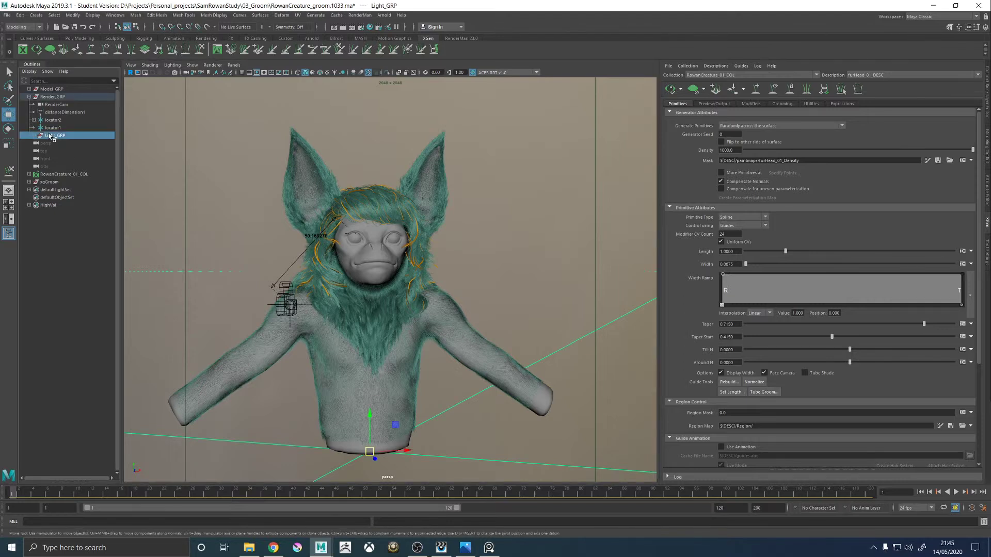
key(ctrl+h)
key(7)
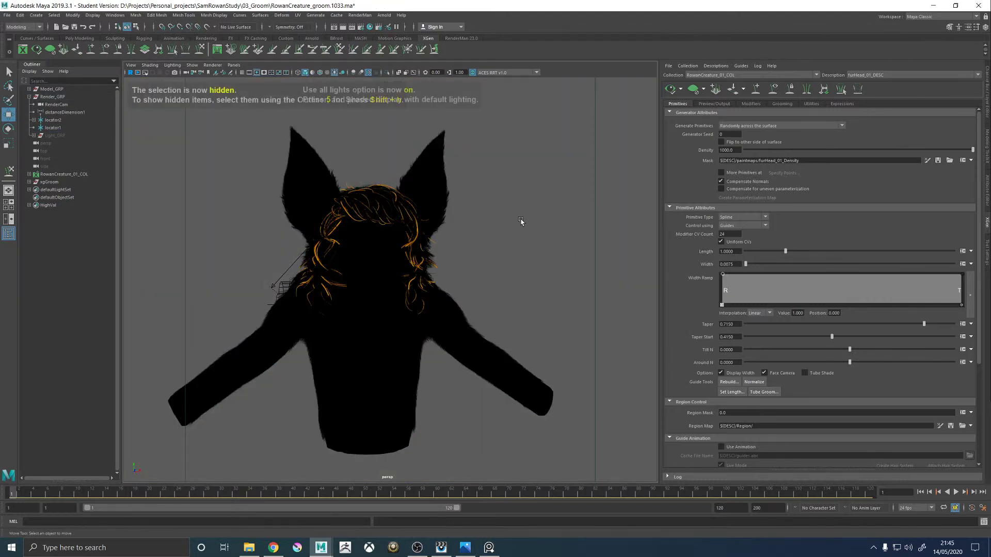
alt+drag(567, 226, 465, 226)
click(773, 89)
alt+right_drag(465, 226, 536, 258)
alt+middle_drag(345, 163, 372, 240)
alt+drag(372, 240, 435, 245)
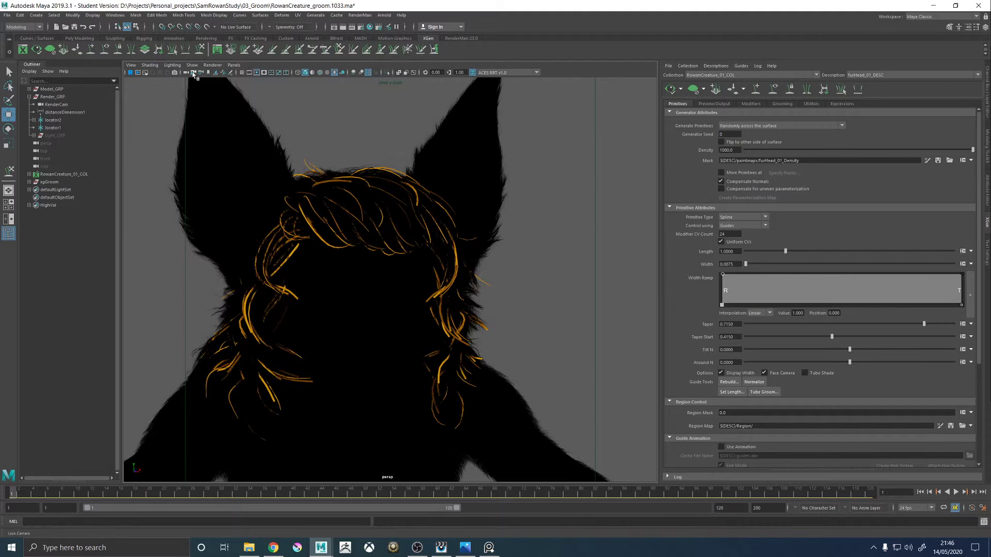
Return the viewport to default shading and show Light_GRP again.
key(5)
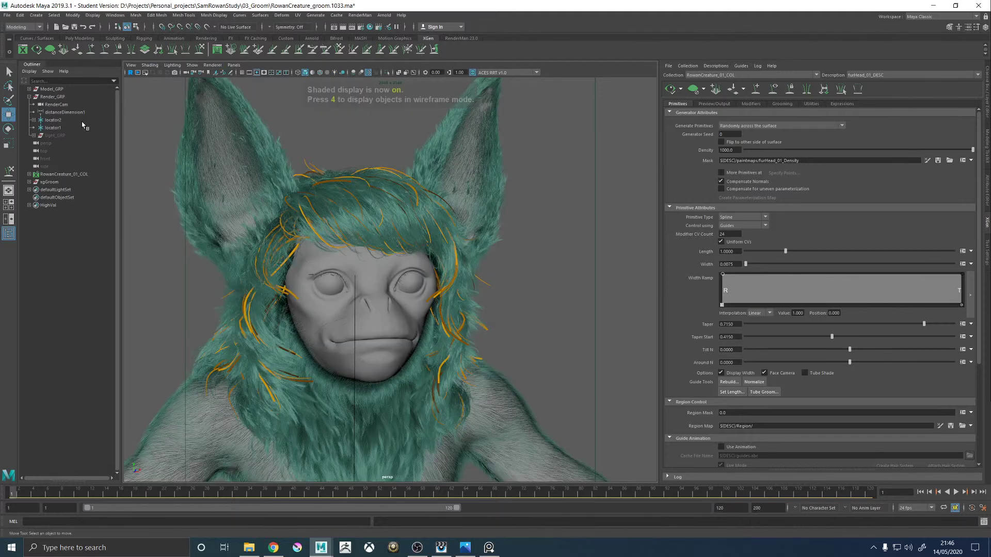
click(55, 135)
key(shift+h)
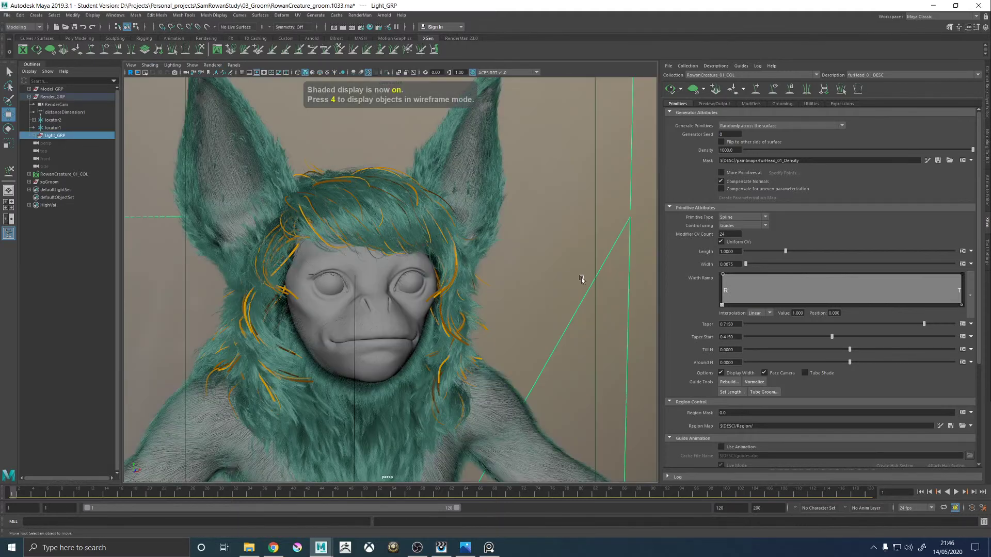
click(581, 282)
Select all the head fur guides together and set their Taper to 0.8.
scroll(575, 298, down, 8)
alt+drag(507, 295, 457, 356)
drag(297, 169, 588, 425)
alt+drag(511, 384, 498, 335)
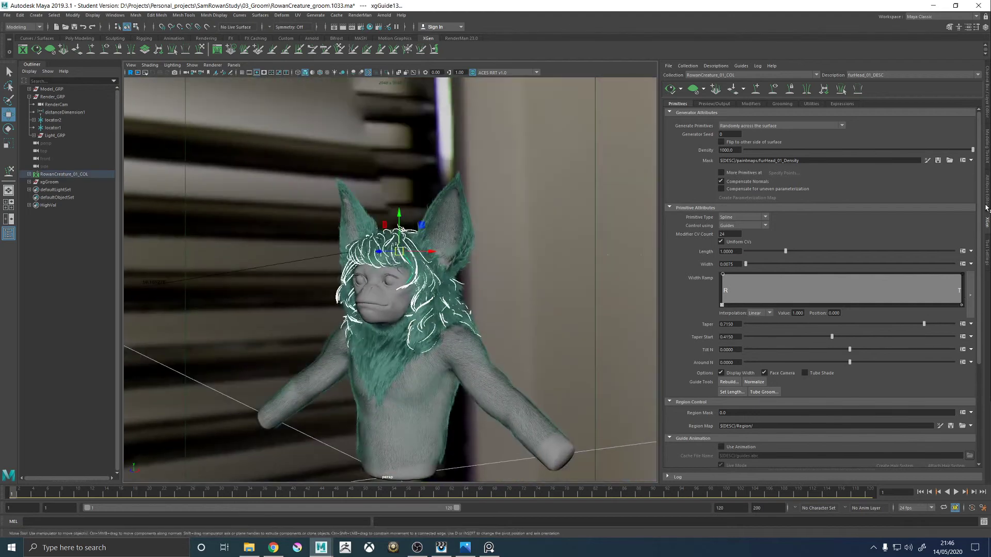
click(984, 101)
double_click(969, 254)
key(Return)
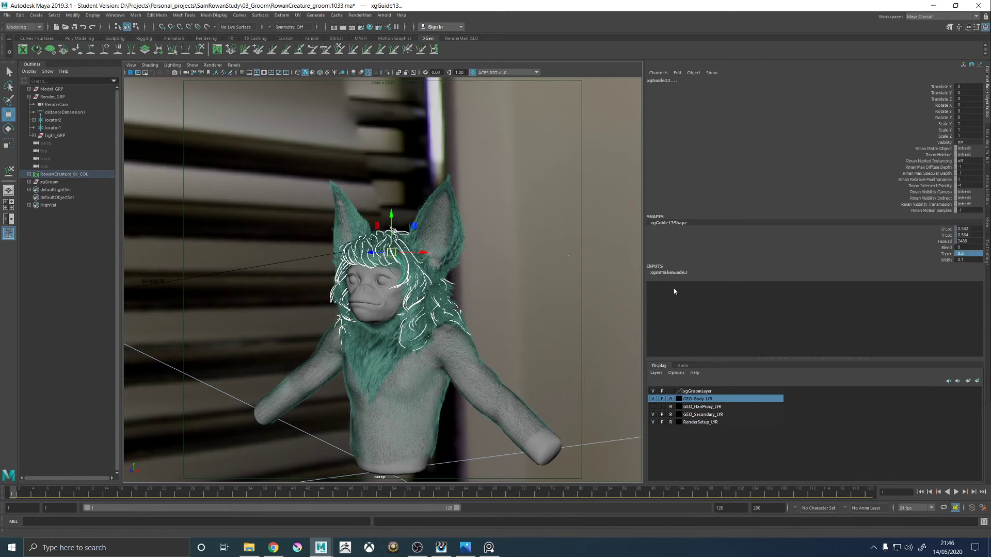
click(574, 289)
Deselect the guides and save the groom scene, accepting the Student Version notice.
alt+drag(489, 287, 512, 286)
alt+right_drag(448, 342, 562, 368)
key(q)
alt+right_drag(494, 322, 457, 305)
key(ctrl+s)
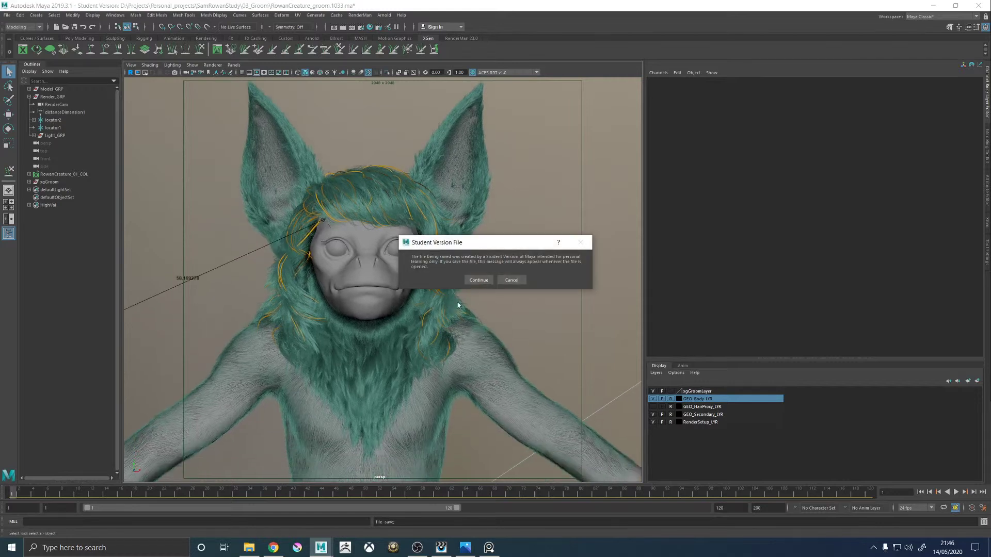
click(477, 281)
key(w)
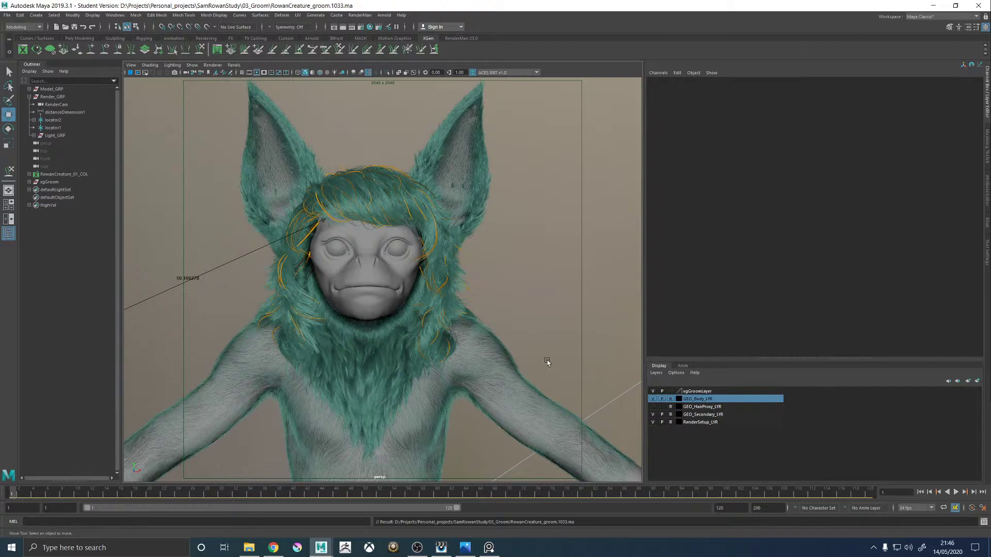
Examine the head, neck and chest fur from the front and back, with the XGen settings reopened.
alt+middle_drag(422, 312, 423, 269)
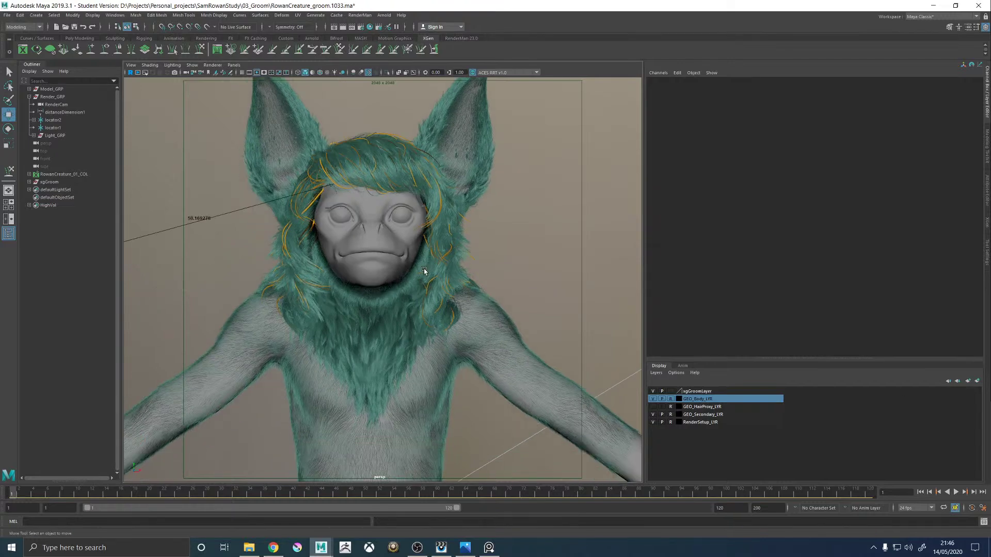
alt+right_drag(424, 269, 487, 310)
alt+drag(416, 292, 445, 230)
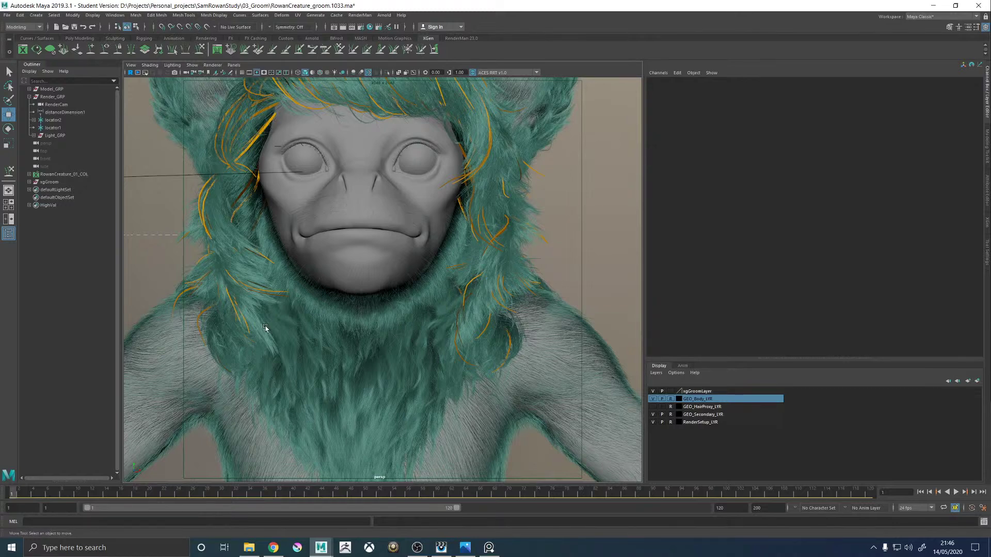
alt+middle_drag(265, 329, 281, 281)
mouse_move(280, 281)
alt+mouse_down()
mouse_move(308, 281)
mouse_move(289, 282)
alt+mouse_up()
alt+right_drag(478, 305, 421, 278)
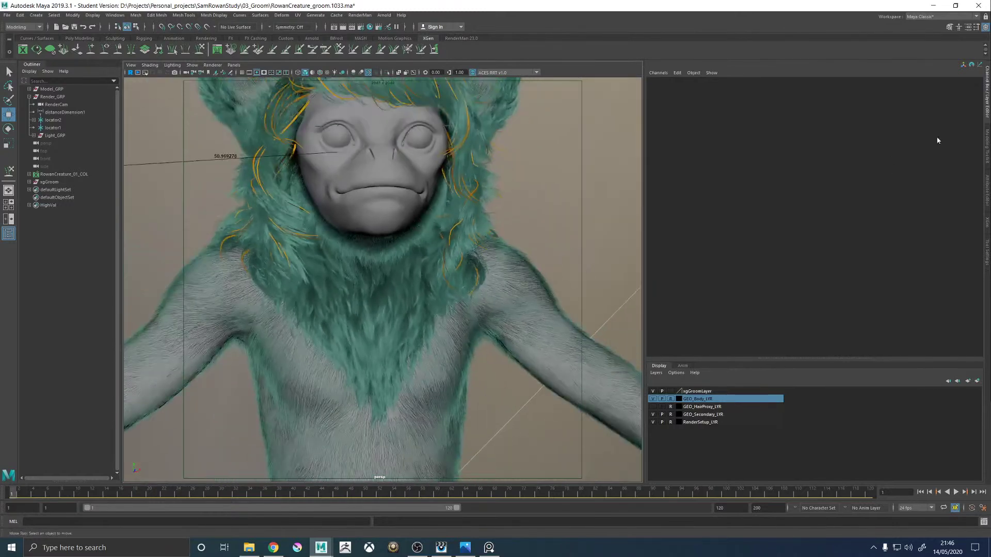
click(986, 221)
alt+middle_drag(287, 149, 303, 227)
alt+drag(302, 228, 439, 228)
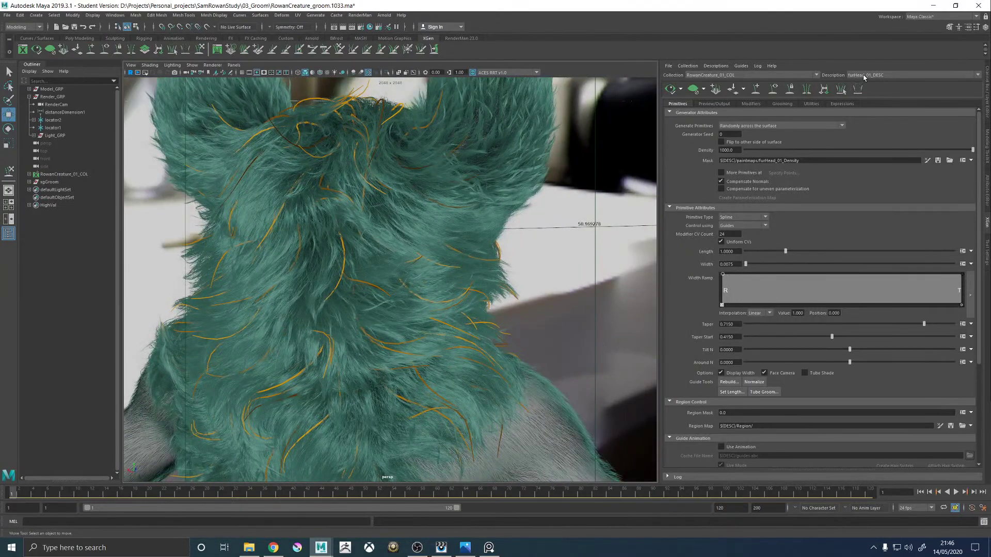
alt+drag(452, 236, 454, 268)
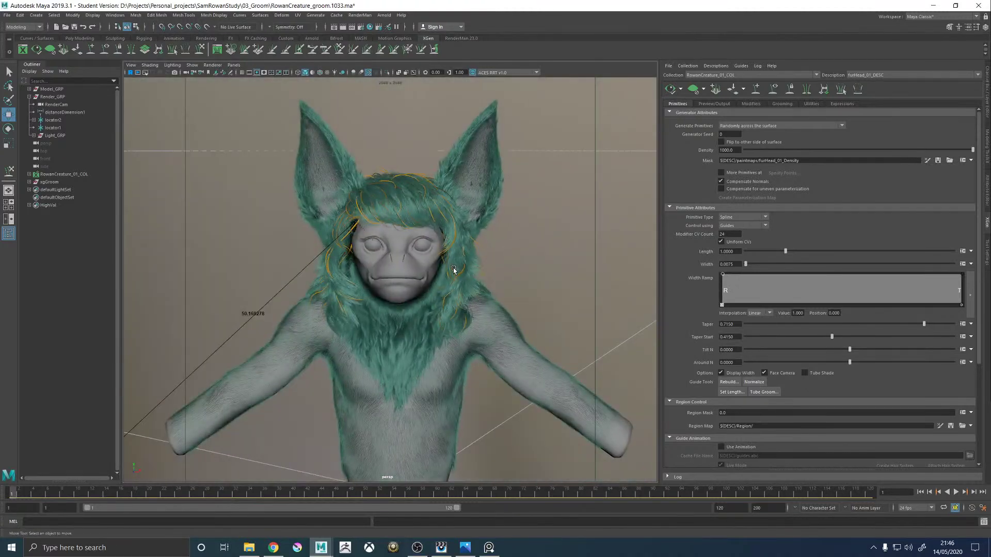
Switch the active XGen description to furNeck_01_DESC.
alt+middle_drag(455, 279, 453, 235)
alt+right_drag(414, 254, 491, 303)
mouse_move(491, 303)
alt+mouse_down()
mouse_move(478, 295)
mouse_move(502, 288)
alt+mouse_up()
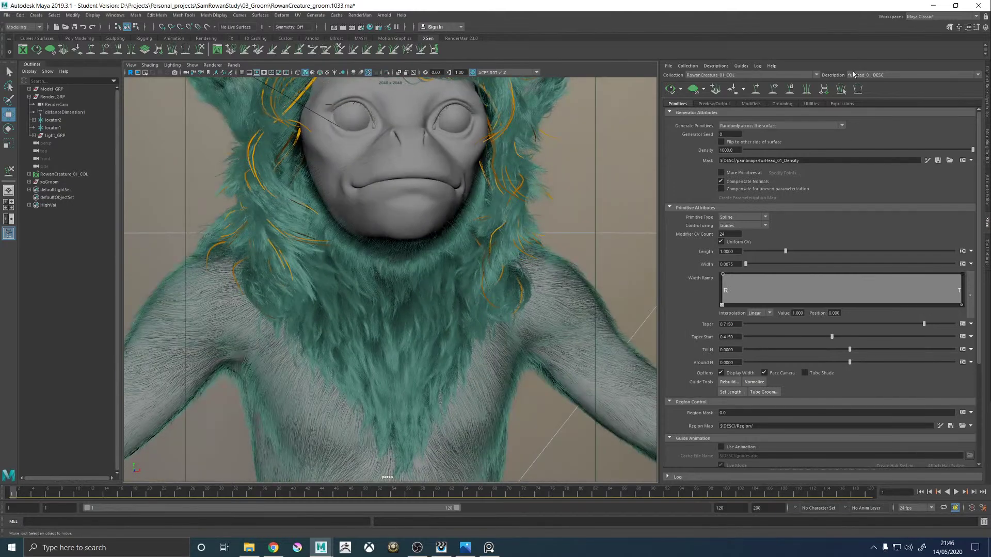
click(886, 77)
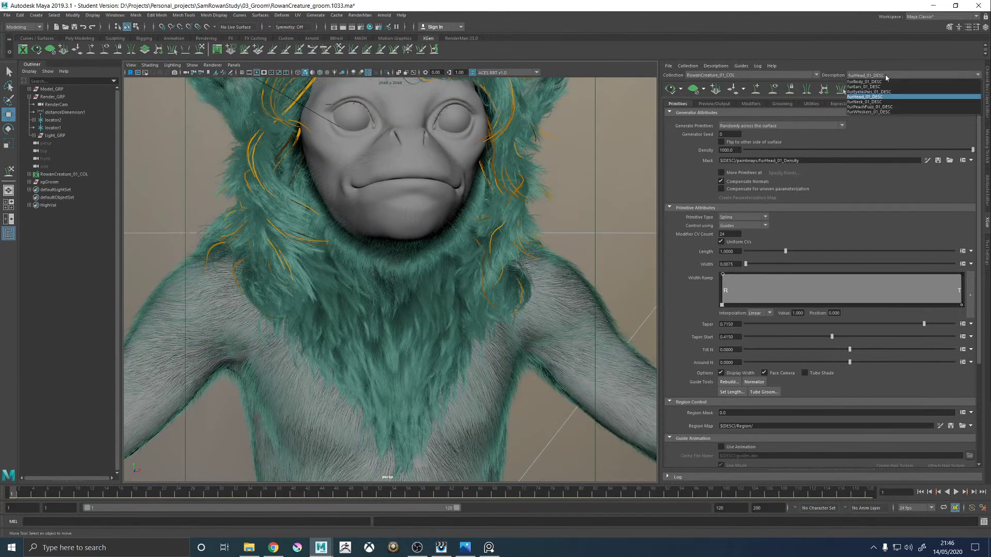
click(873, 101)
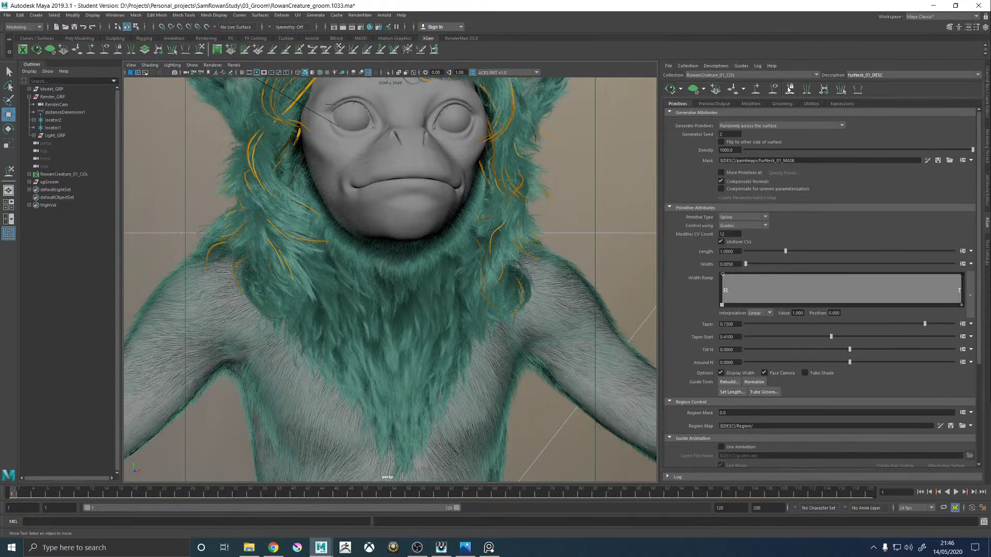
Check the clumping map settings of the Clumping1 modifier in furHead_01_DESC.
click(875, 77)
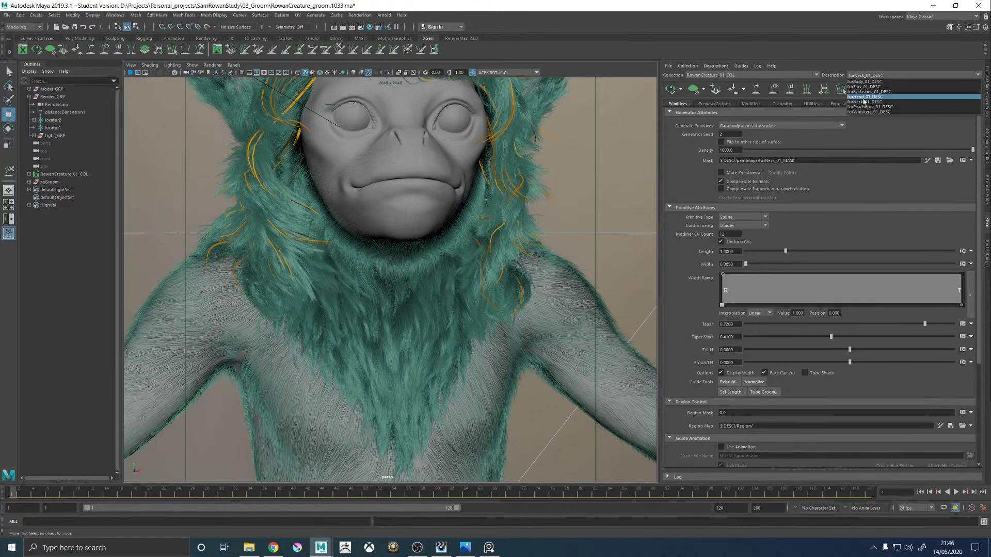
click(864, 93)
click(751, 104)
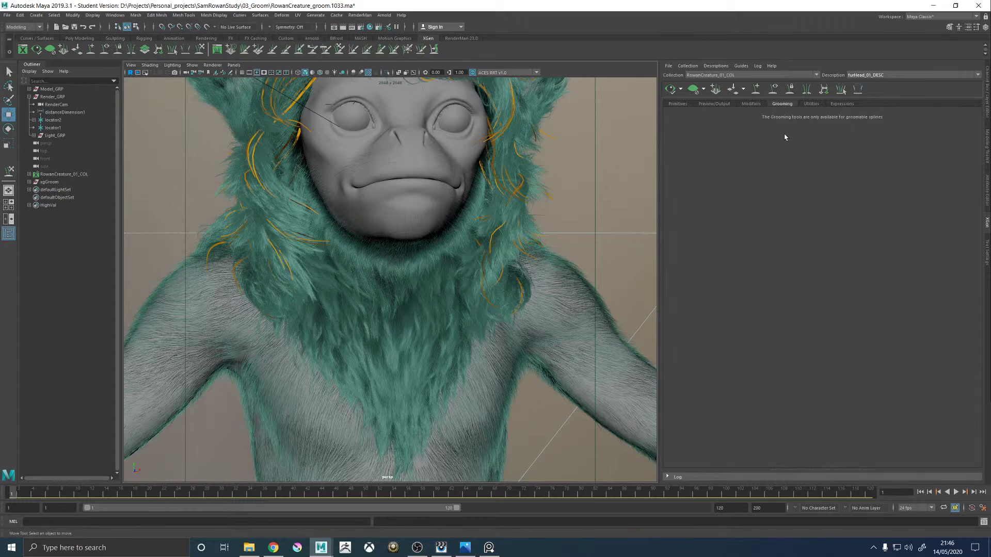
scroll(735, 150, down, 2)
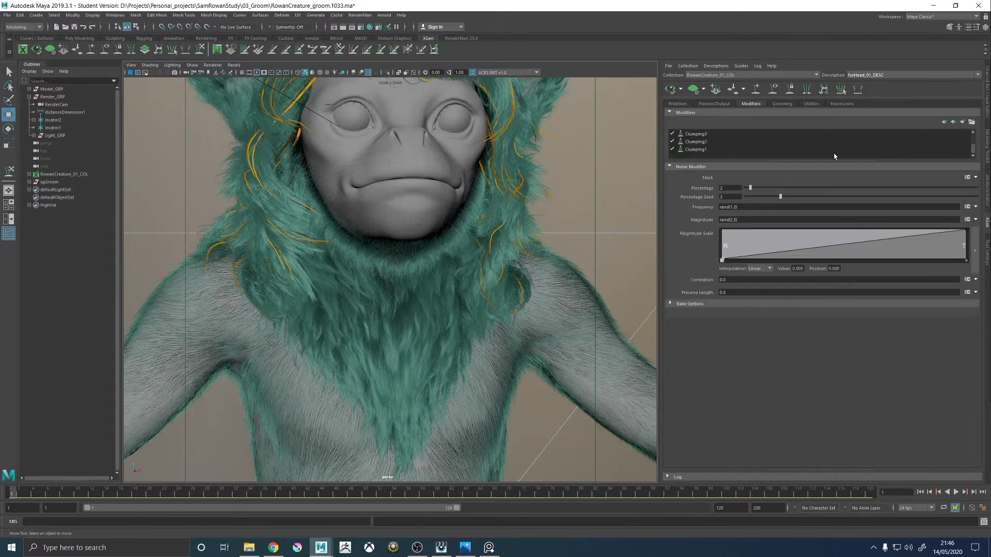
click(709, 150)
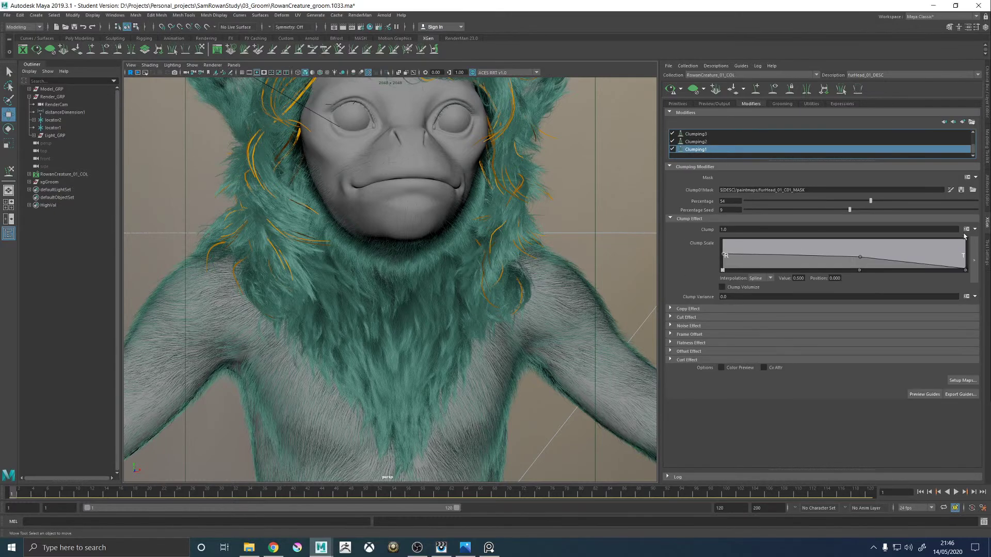
click(962, 380)
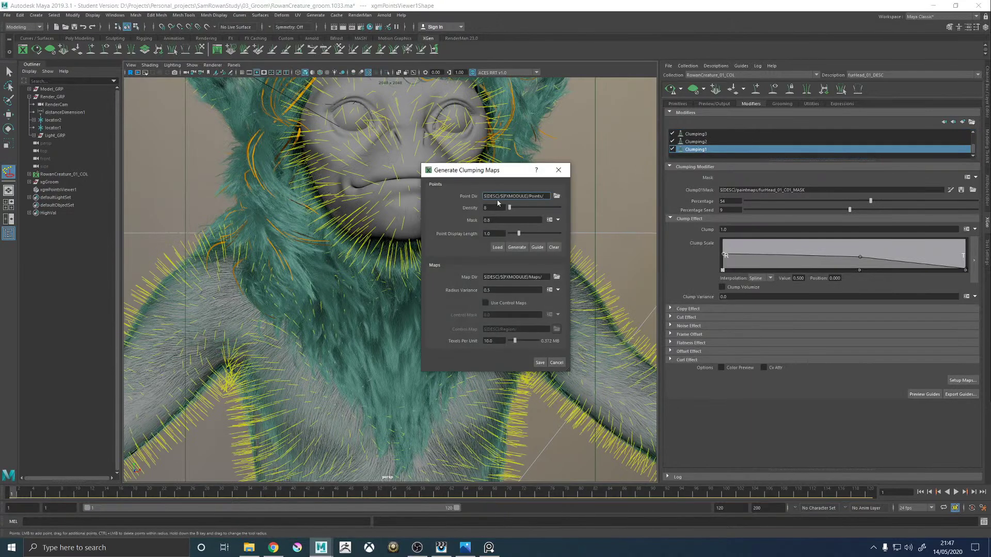
click(559, 171)
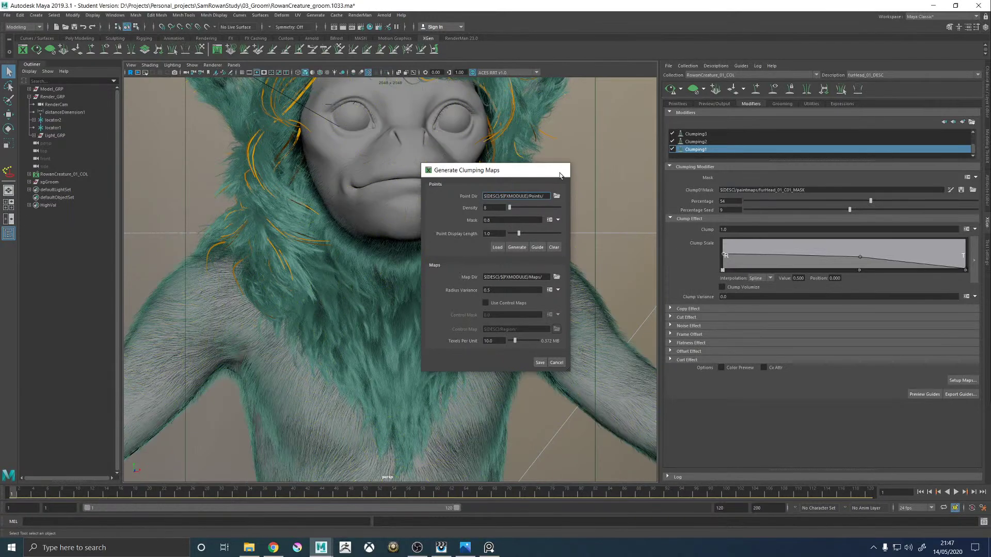
Copy the Percentage, PercentageSeed and rand lines from the mask expression of the head fur's Clumping1 modifier.
click(967, 177)
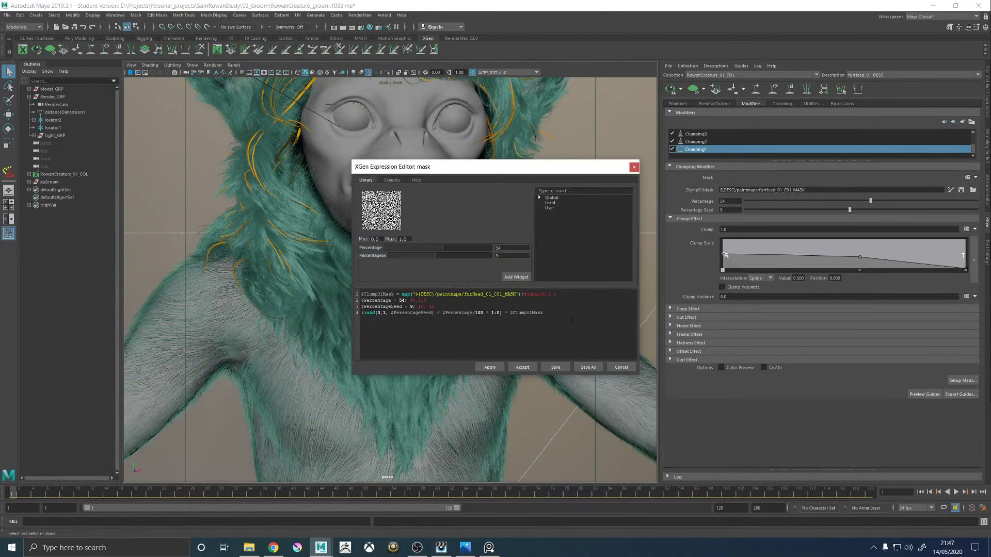
drag(557, 313, 361, 301)
key(ctrl+c)
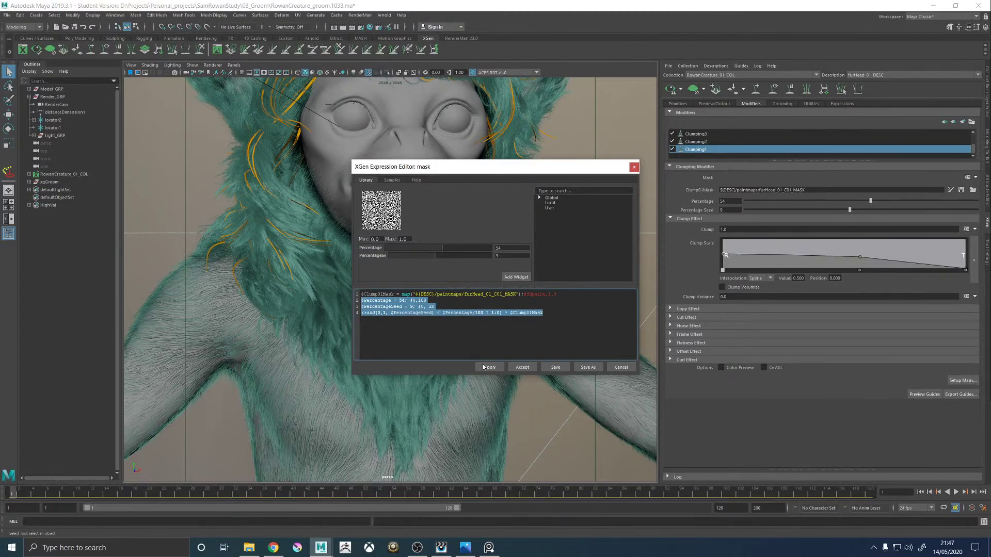
click(523, 367)
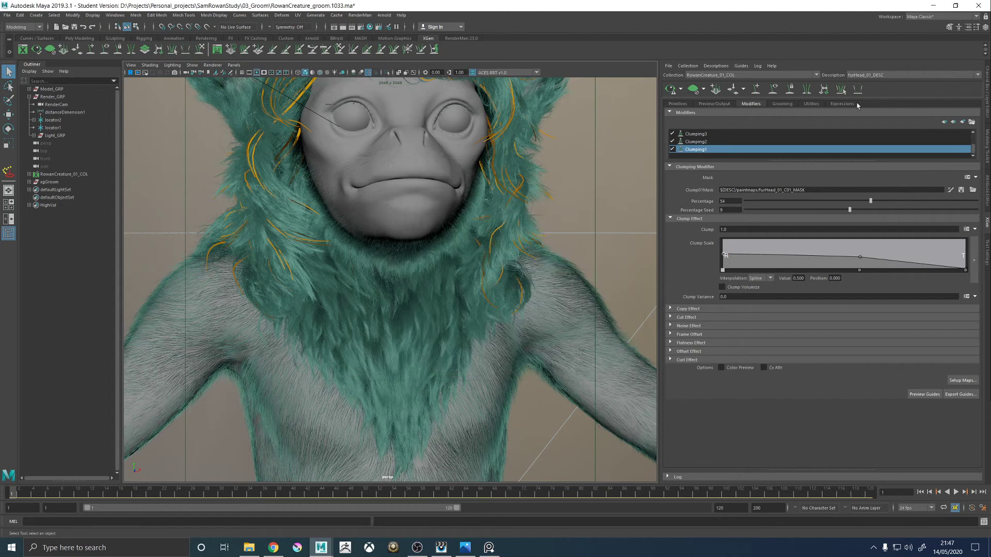
Paste the copied percentage lines into furNeck_01_DESC's Clumping1 mask expression, replacing everything below the furNeck_C01_MASK map line.
click(884, 75)
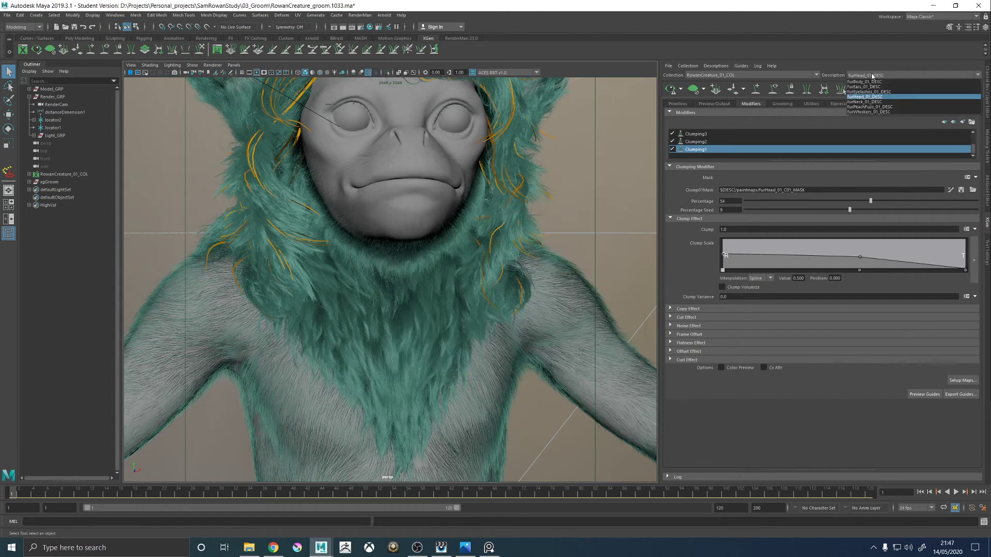
click(861, 103)
scroll(723, 148, down, 2)
click(696, 150)
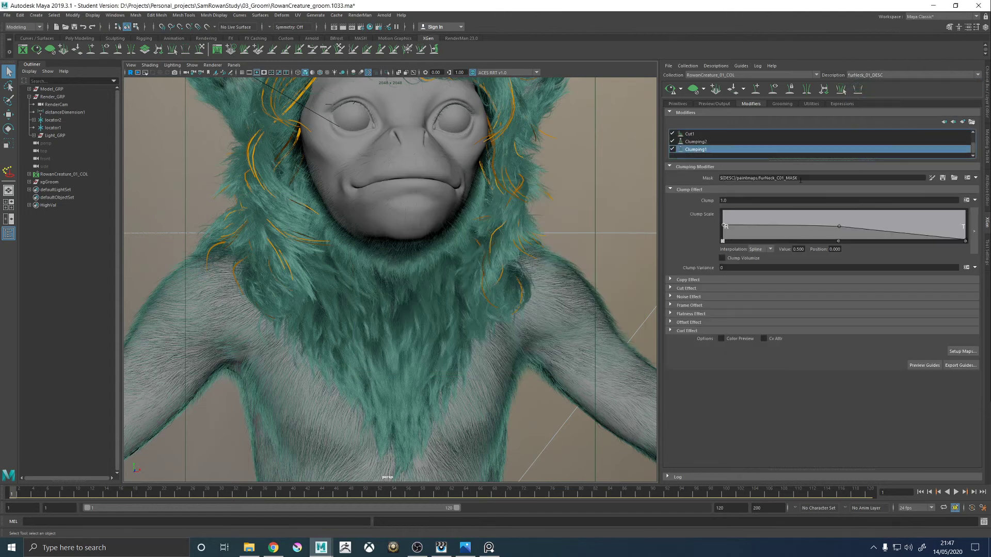
click(966, 178)
drag(479, 307, 345, 306)
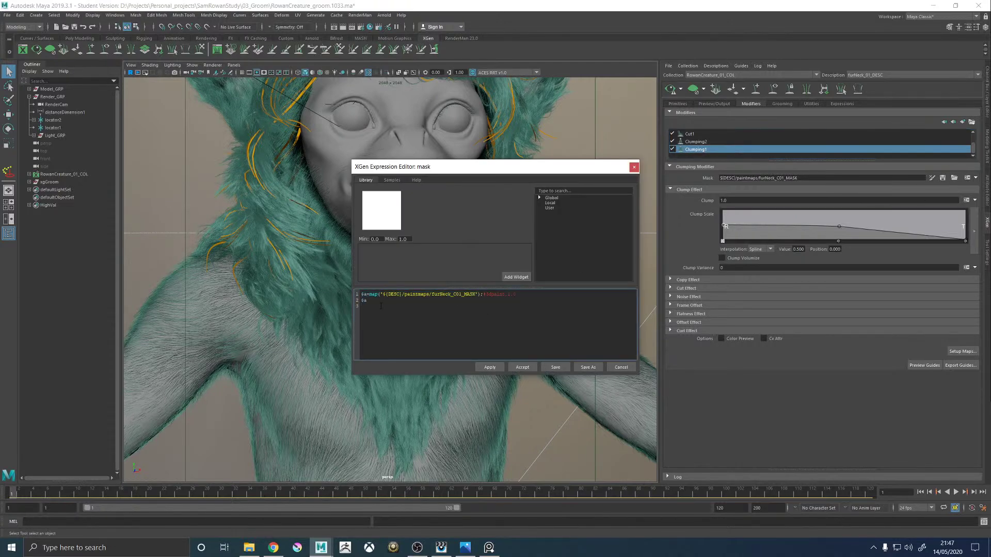
key(ctrl+v)
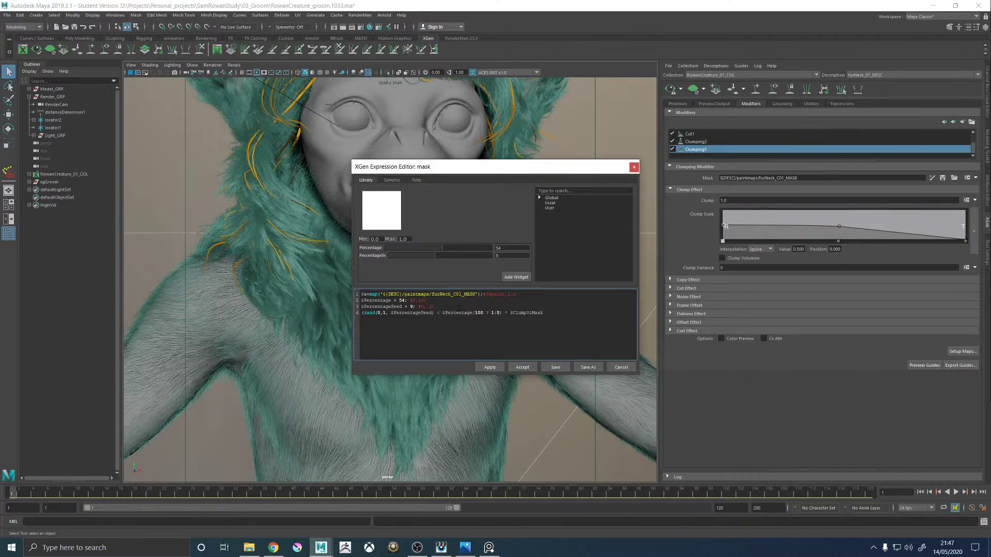
Rename the map variable in the mask expression to $Clump01Mask, add a blank line before the rand formula, and accept the expression.
key(Return)
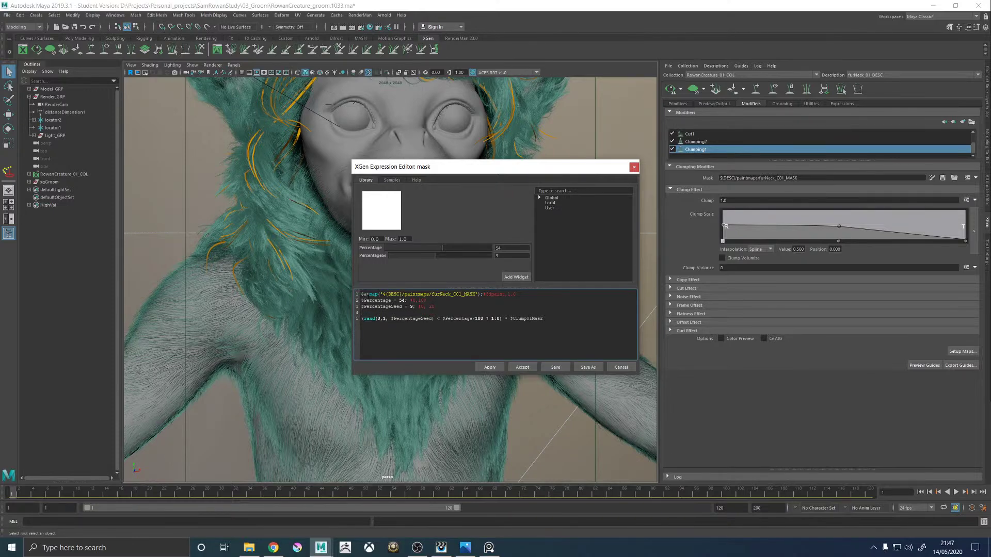
key(Left)
key(Left)
key(BackSpace)
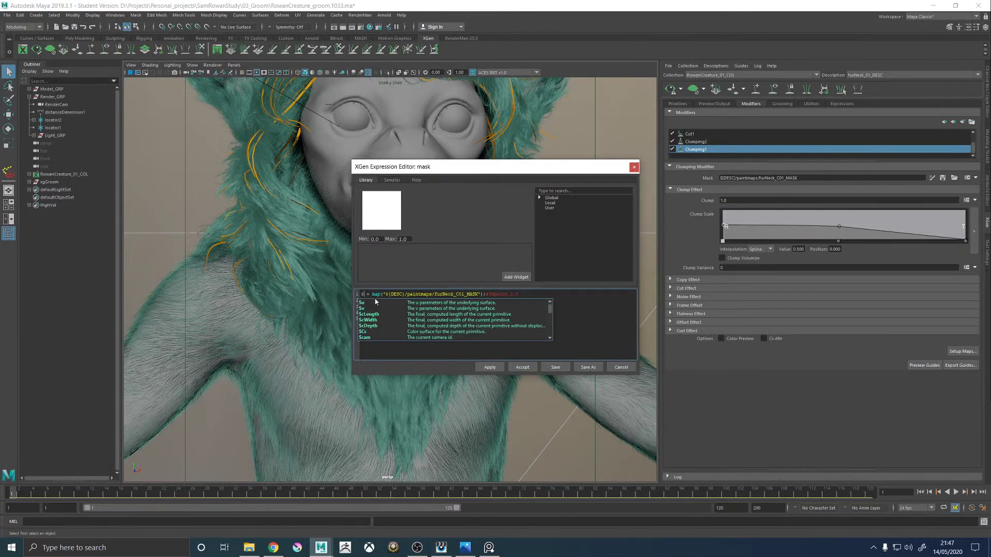
click(582, 330)
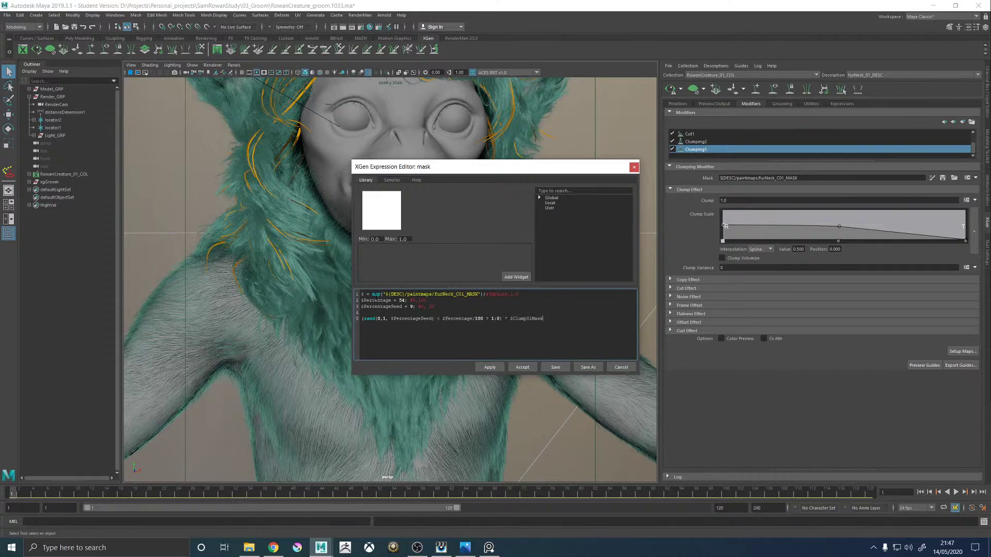
text(Clumpo)
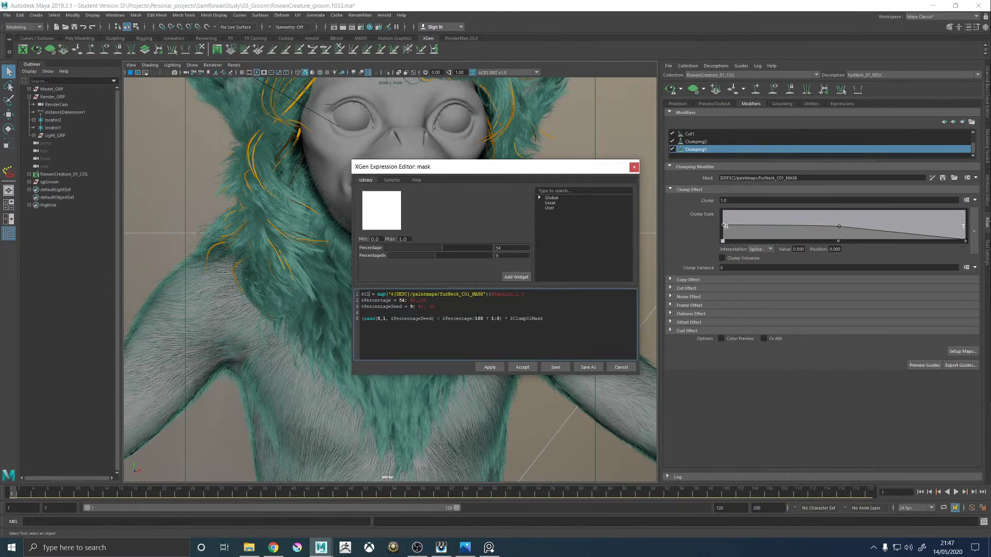
key(BackSpace)
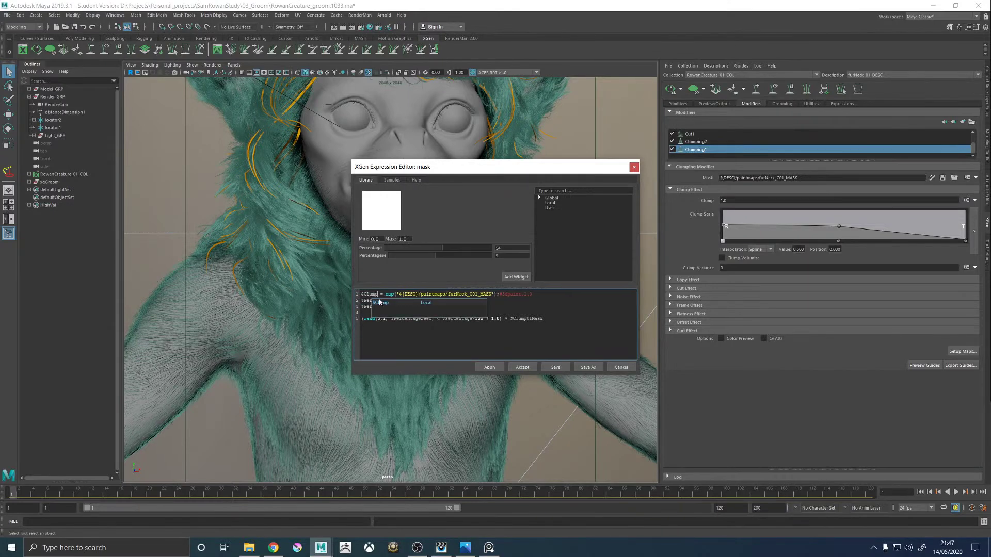
text(01Mask)
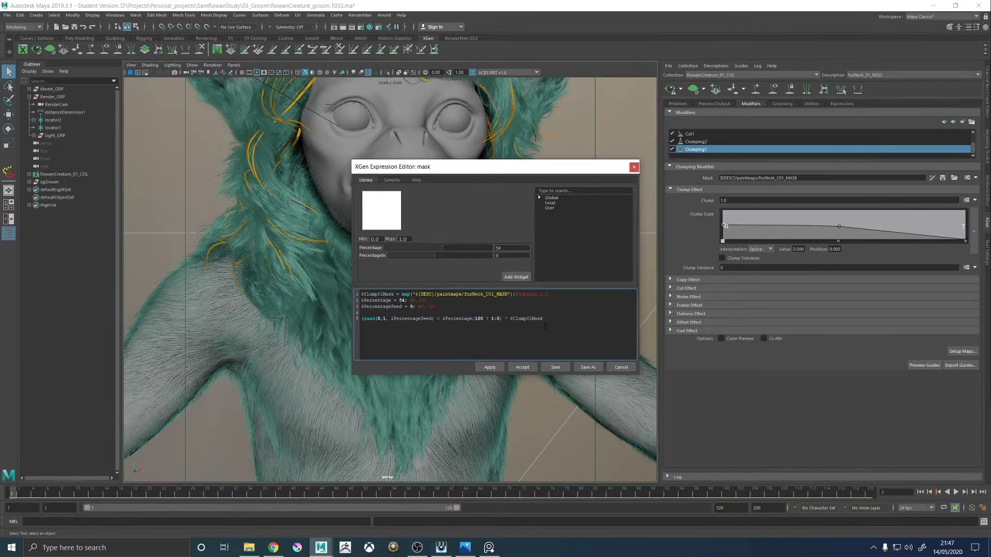
click(487, 367)
click(520, 368)
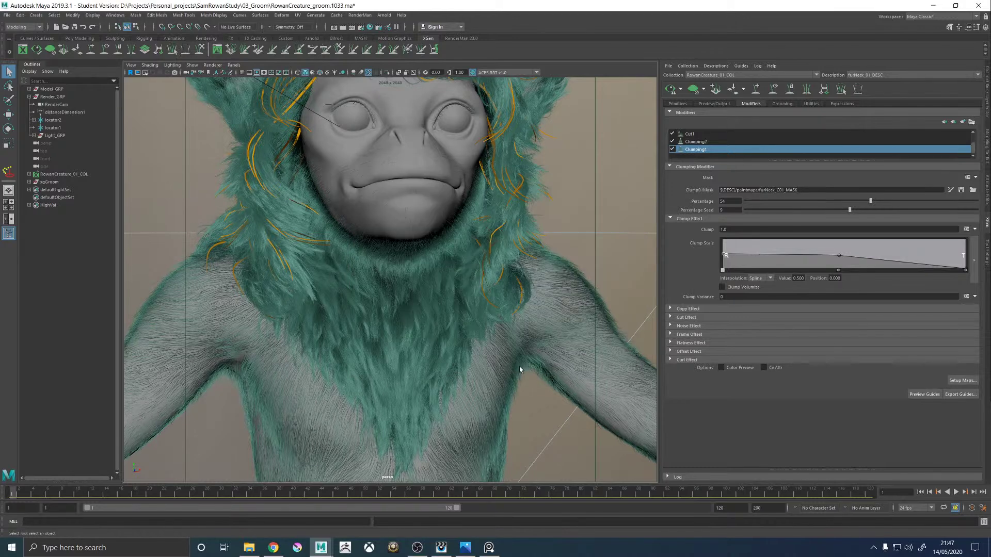
Generate clump points at density 8 for the neck fur's Clumping1 modifier and save the clumping maps.
alt+middle_drag(509, 211, 501, 226)
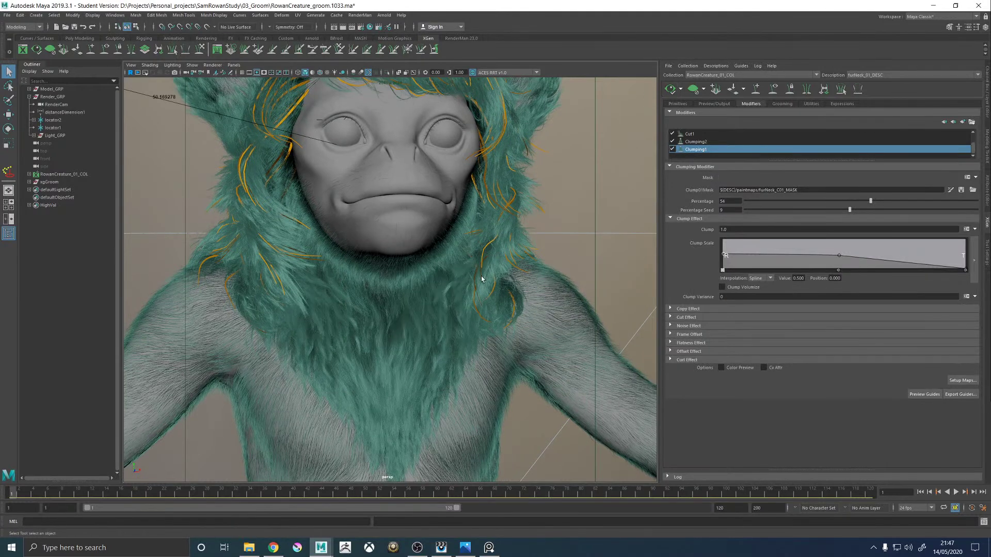
alt+middle_drag(424, 314, 444, 272)
alt+drag(439, 284, 490, 289)
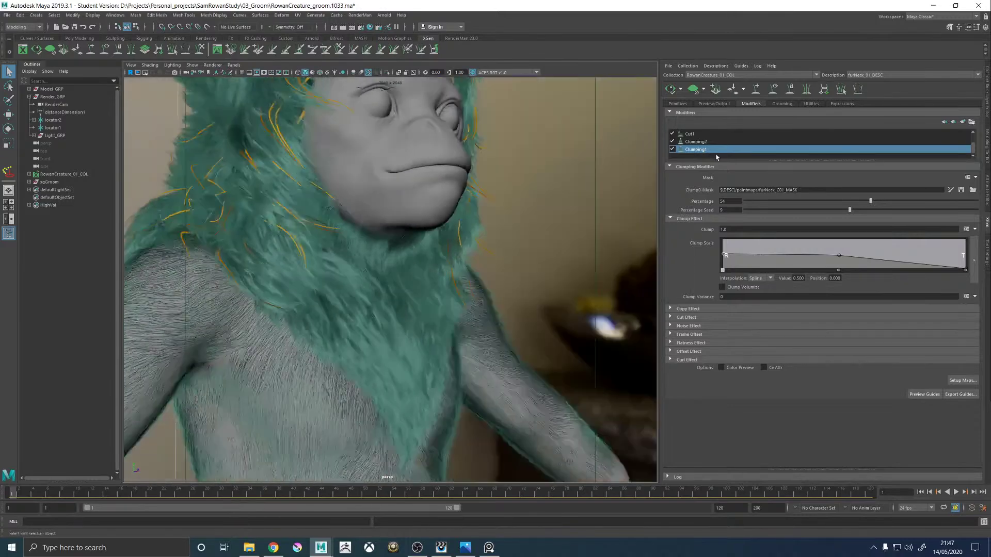
click(961, 381)
text(8)
click(511, 247)
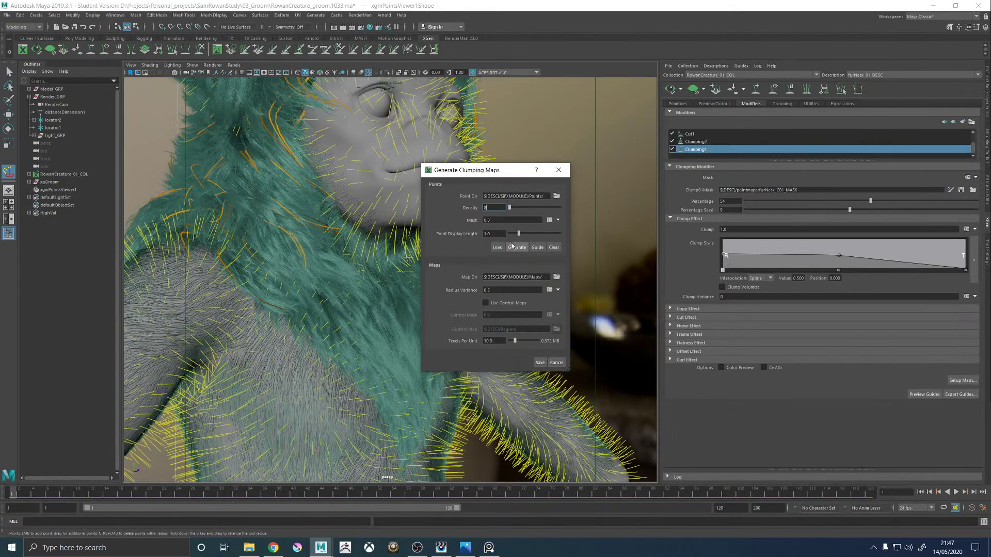
click(540, 364)
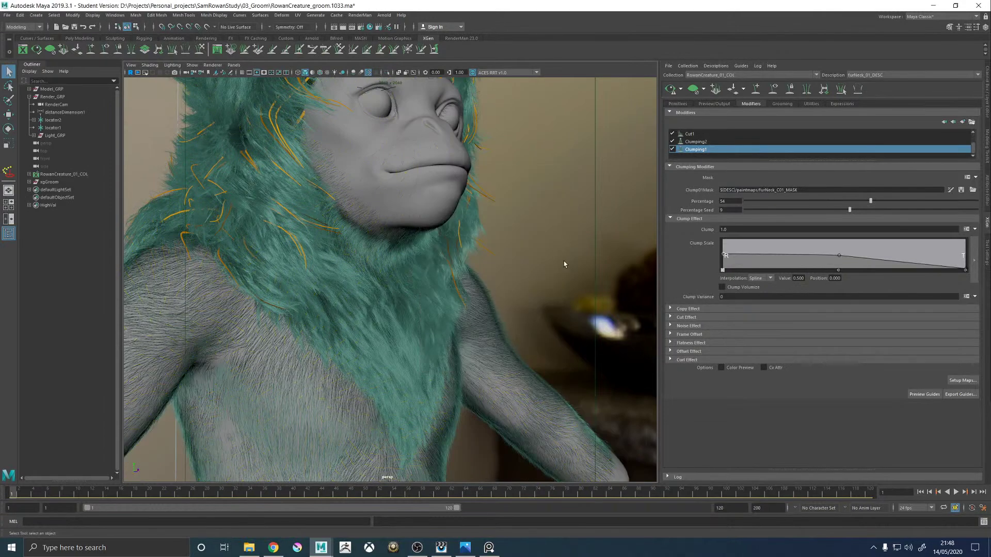
Examine the neck and chest fur clumps and check the clumping map settings of furHead_01_DESC's Clumping2 modifier.
alt+drag(564, 261, 590, 200)
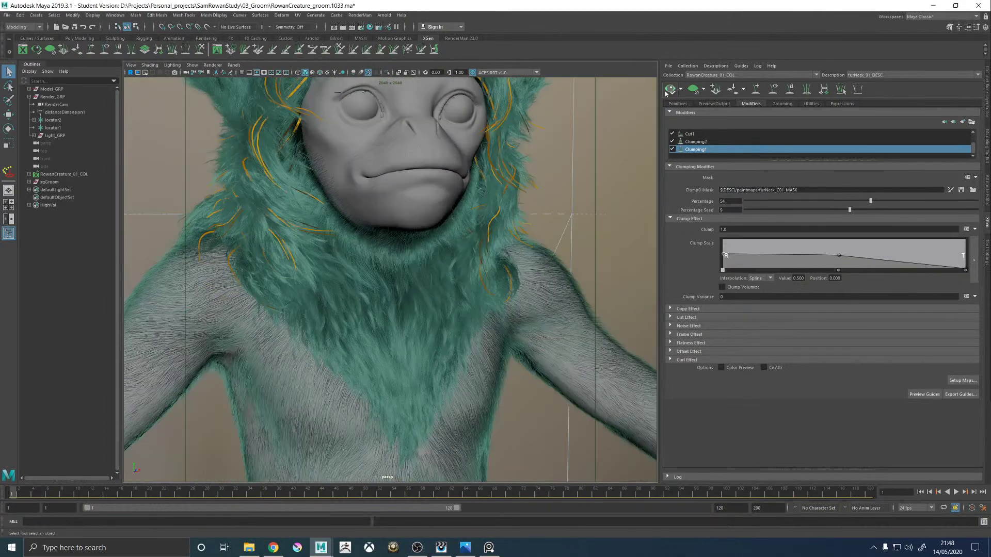
alt+drag(541, 165, 562, 187)
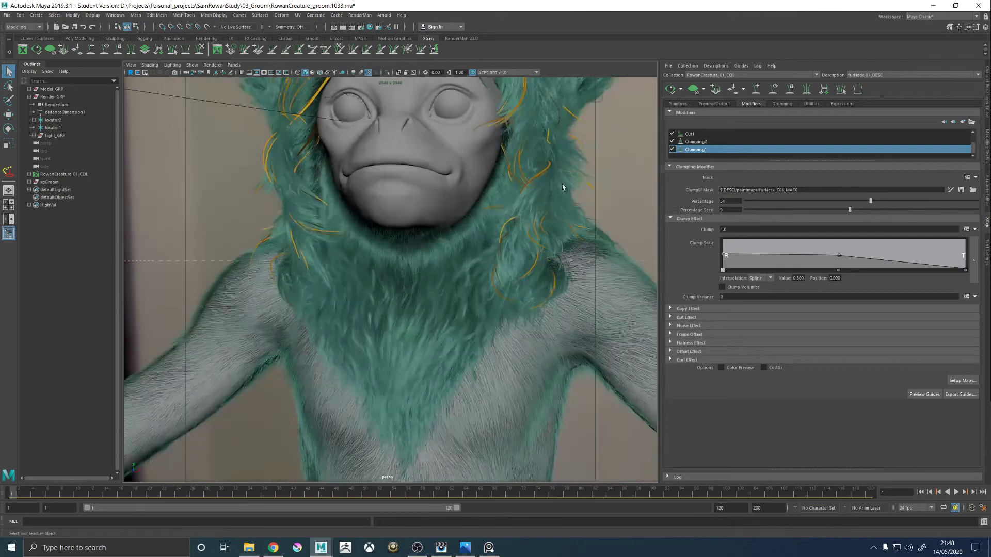
alt+right_drag(563, 187, 490, 232)
alt+drag(490, 232, 444, 277)
alt+right_drag(444, 277, 516, 253)
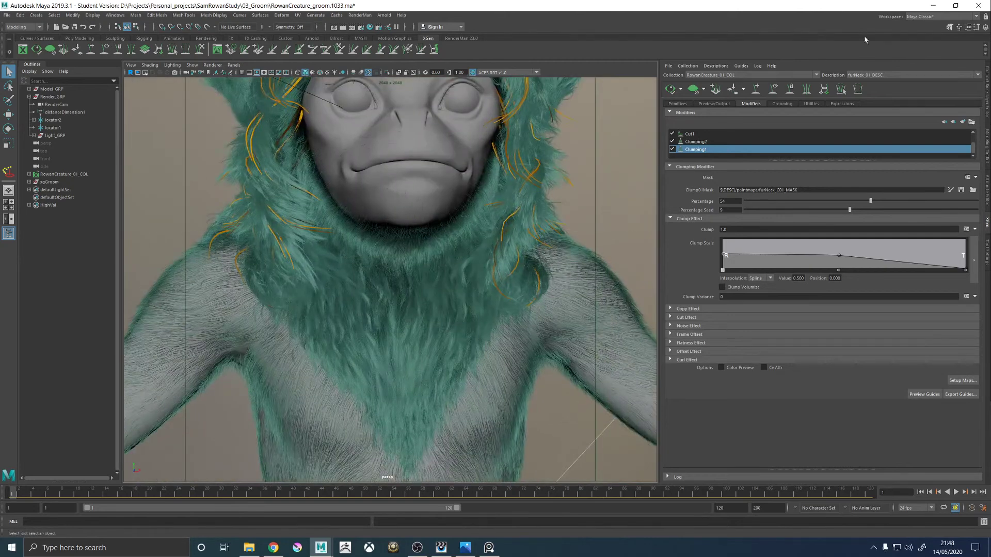
click(867, 76)
click(867, 96)
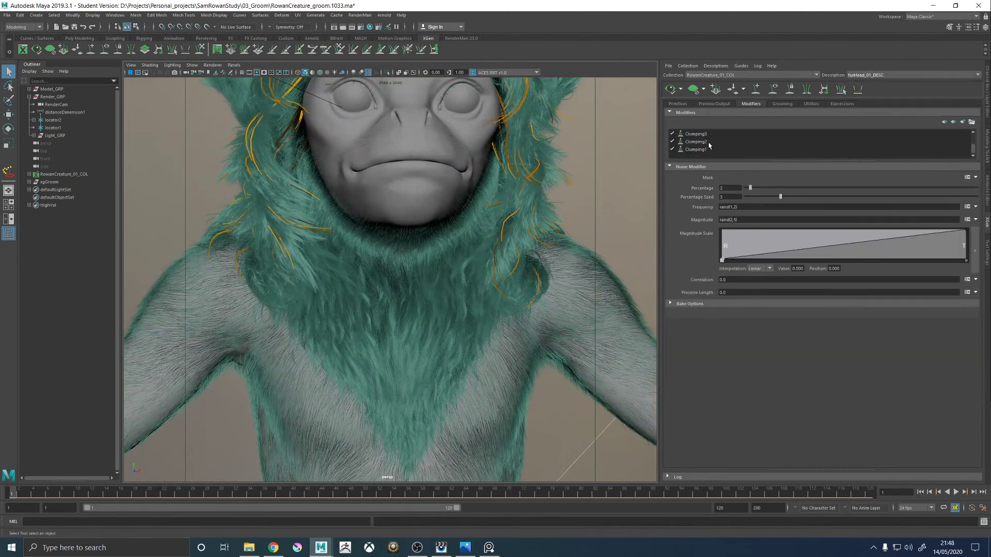
click(706, 142)
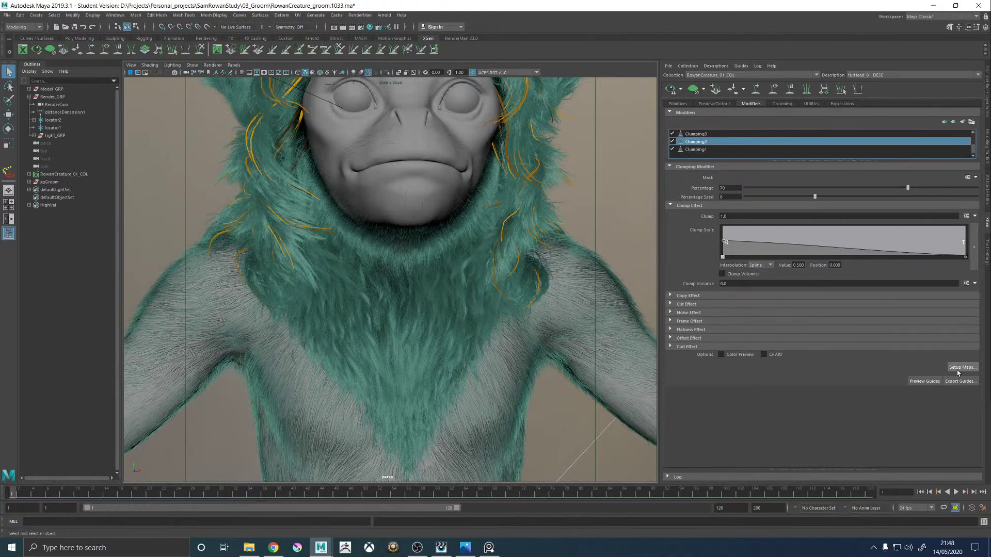
click(960, 367)
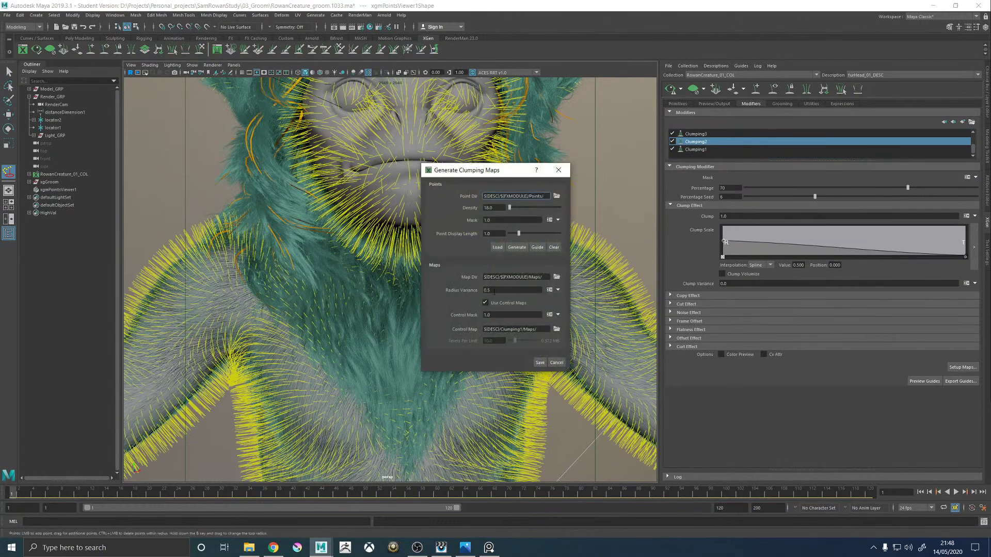
click(558, 170)
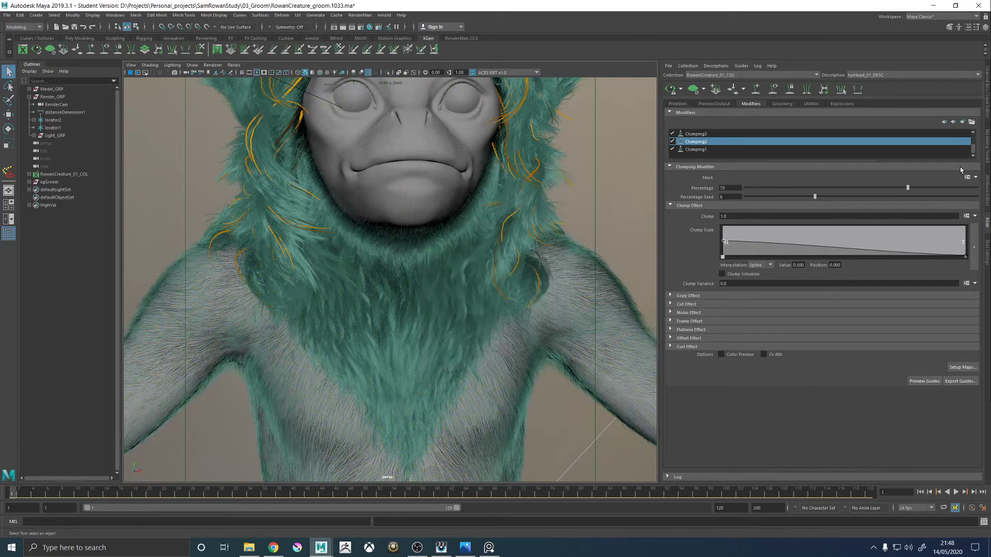
Copy the percentage mask expression of the head fur's Clumping2 modifier and switch the active description to furNeck_01_DESC.
click(966, 178)
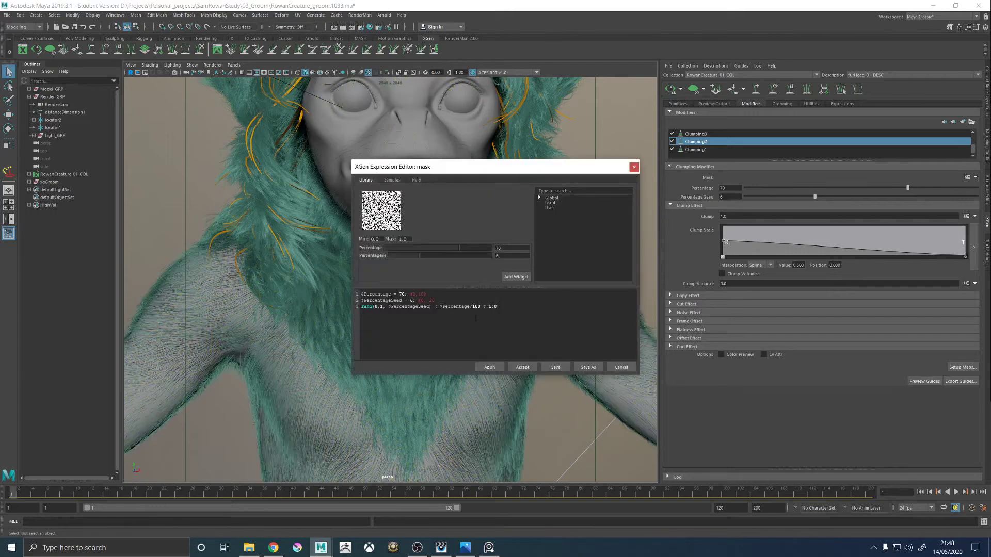
click(527, 308)
key(ctrl+a)
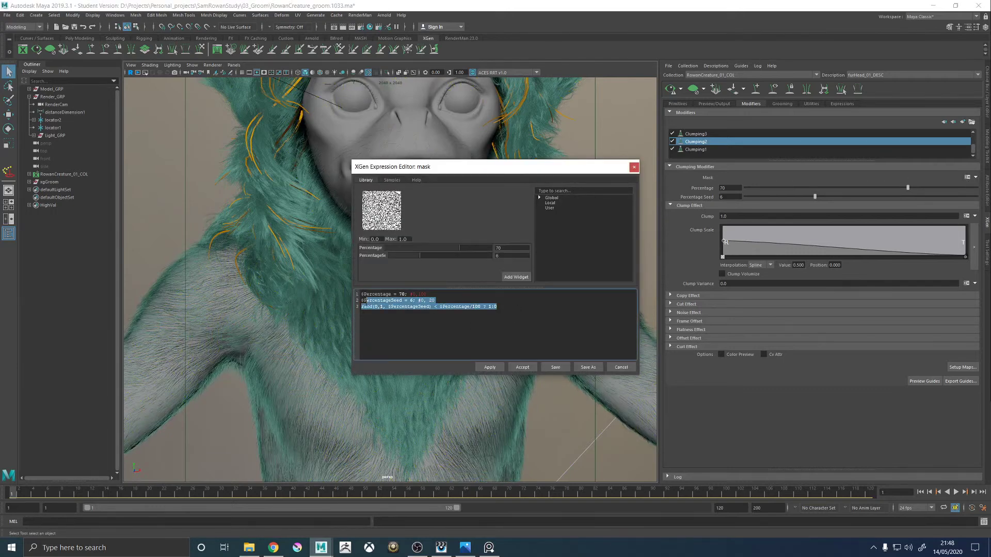
click(490, 367)
click(522, 366)
click(872, 76)
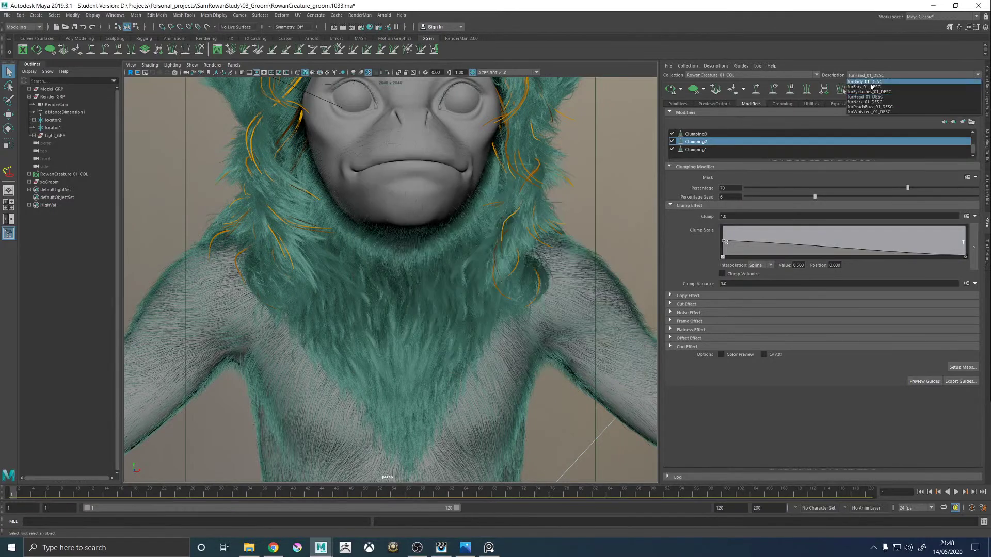
click(865, 102)
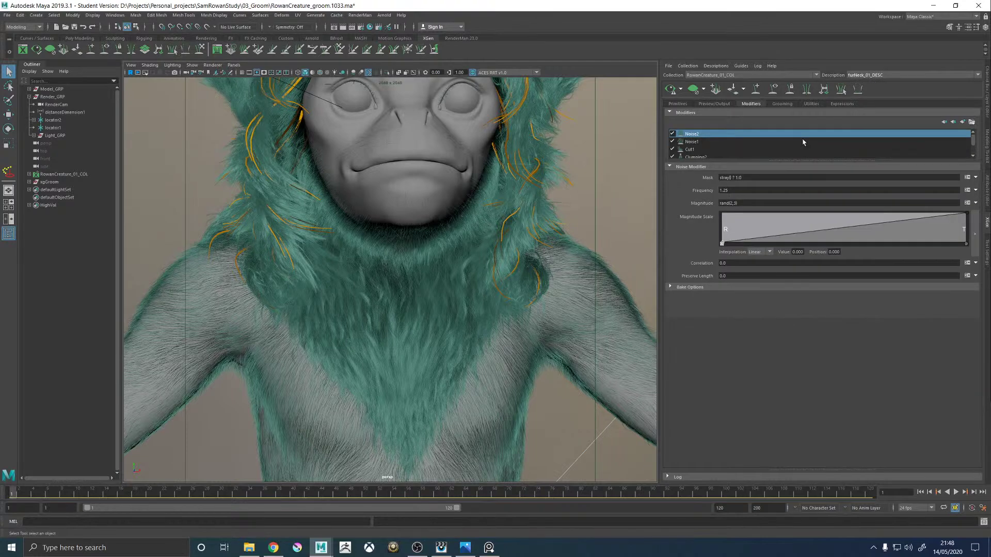
Generate clump points at density 16 for the neck fur's Clumping2 modifier and save the clumping maps.
click(962, 380)
key(Tab)
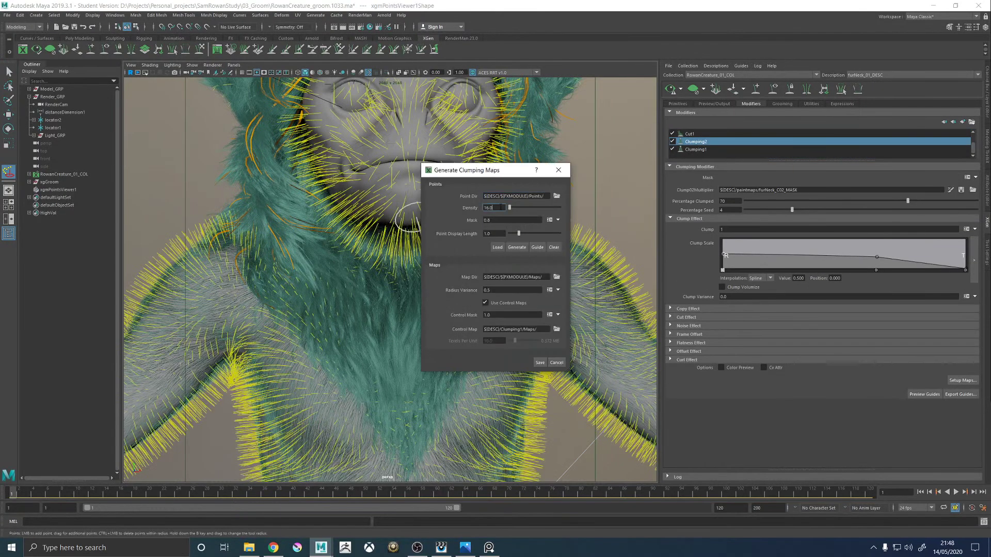
text(16)
text(8)
click(540, 363)
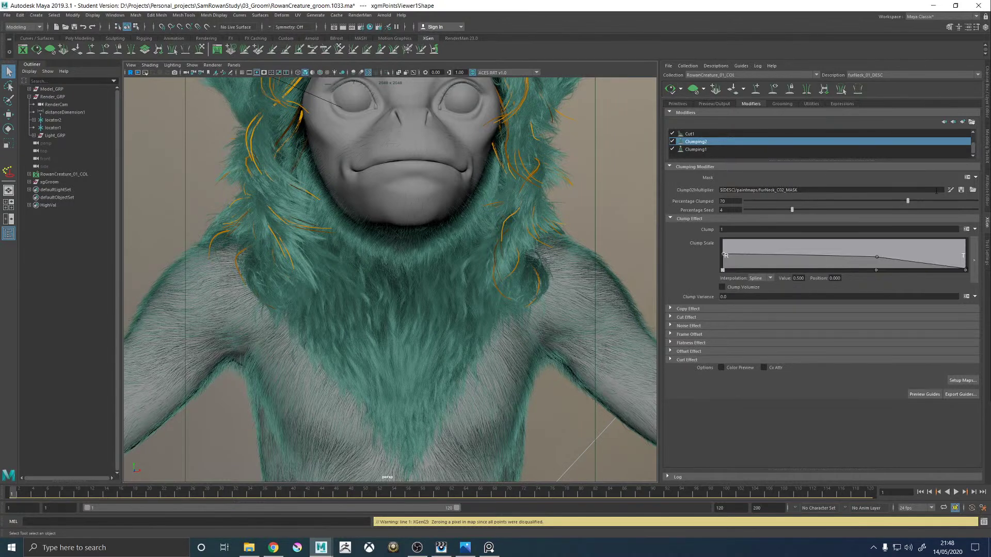
Rename the map variable to $Clump02Mask in both the rand formula and the map declaration of Clumping2's mask expression.
alt+drag(514, 228, 404, 225)
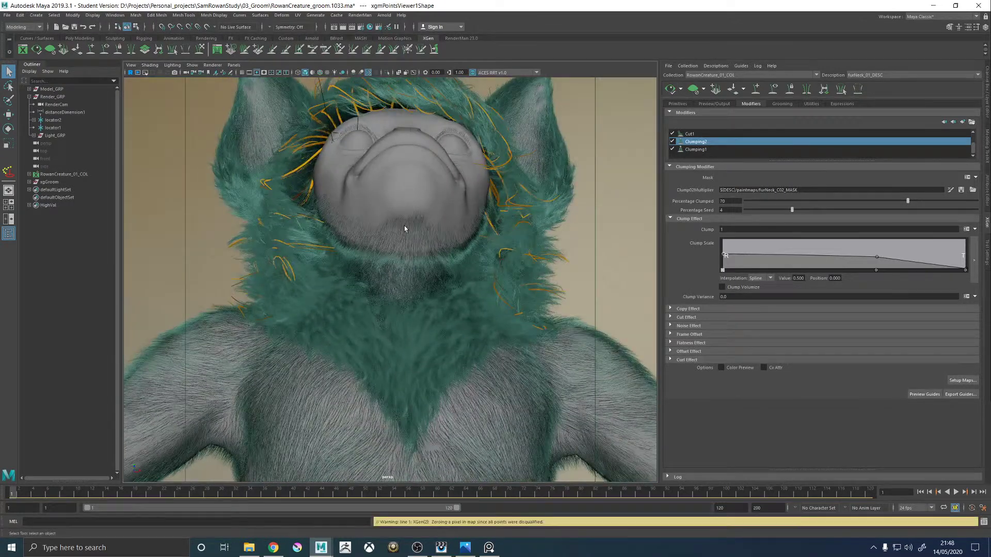
click(967, 177)
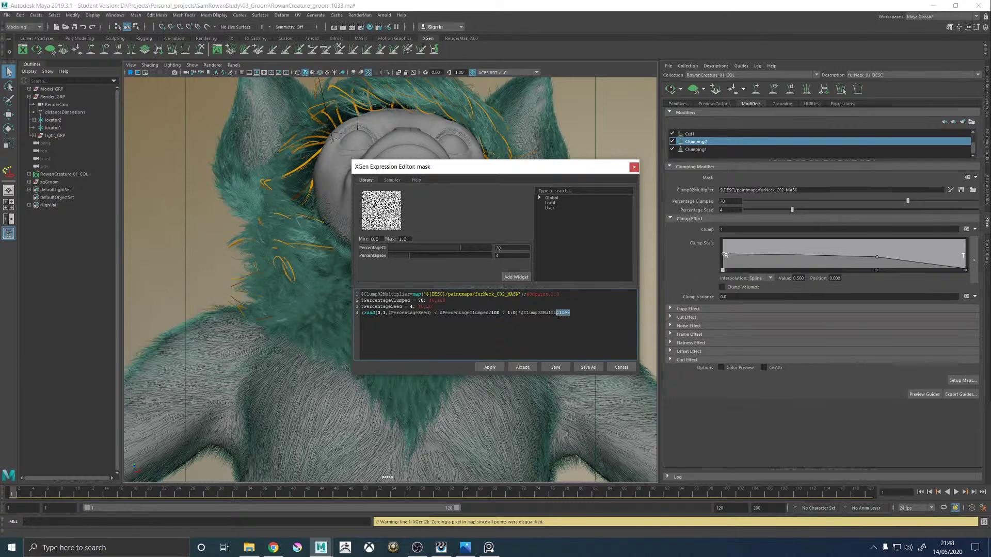
drag(570, 312, 543, 312)
text(M)
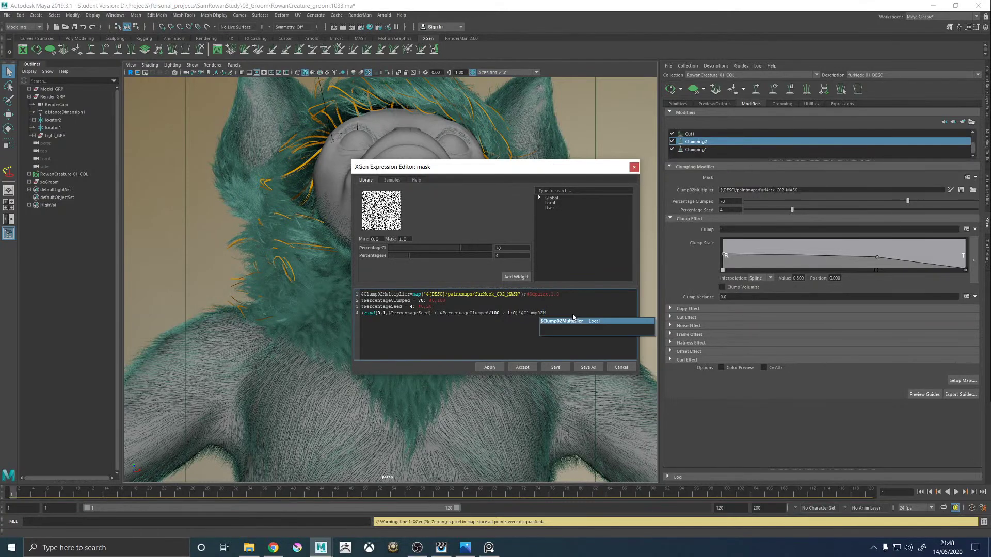
text(ASsk)
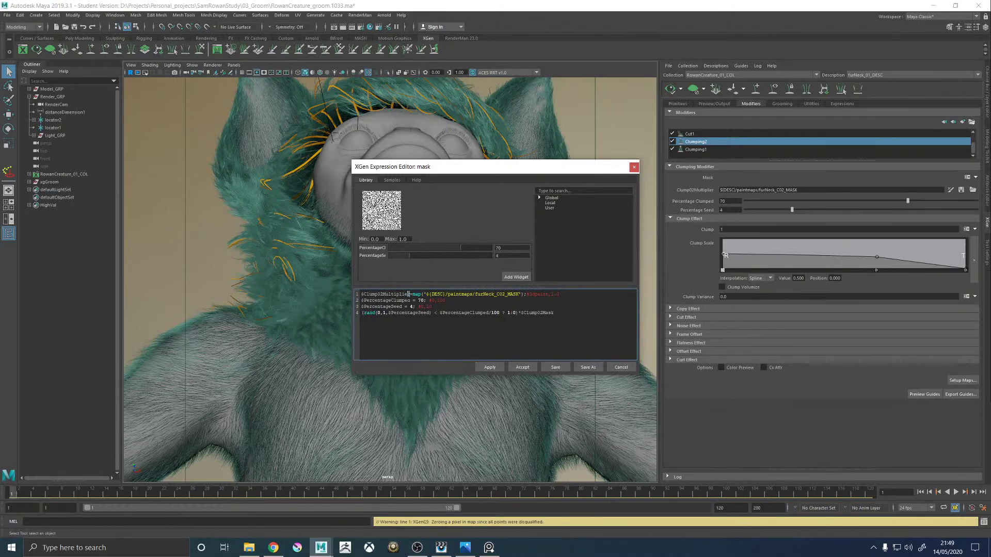
drag(410, 294, 380, 294)
text(2Mask)
Add a blank line before the rand formula and spaces around the equals and multiplication signs, and accept the expression.
click(396, 295)
key(Return)
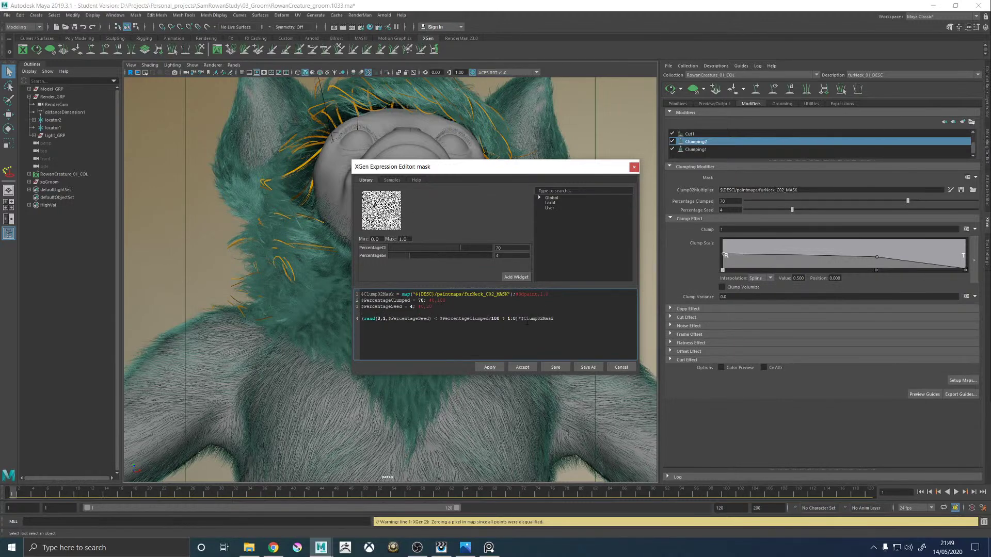
click(520, 318)
click(489, 368)
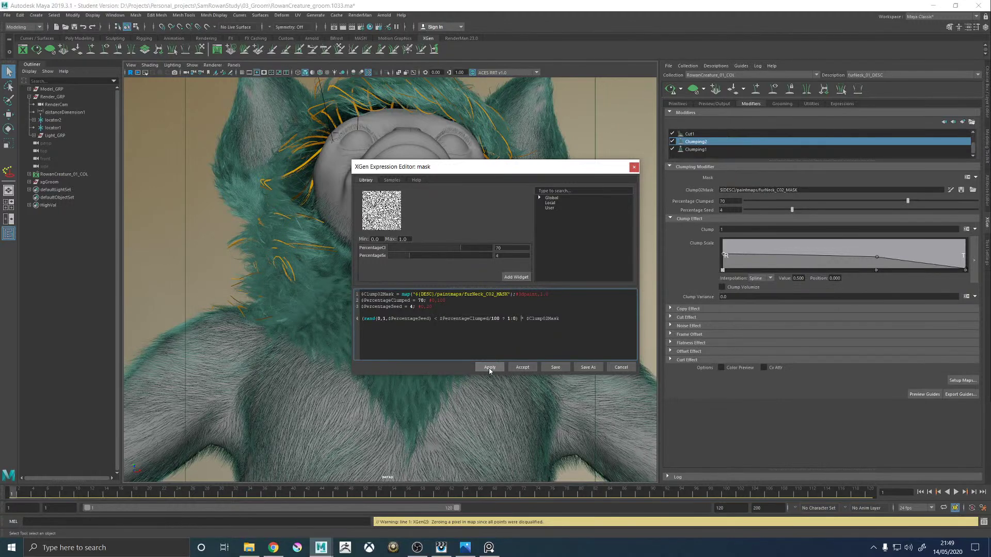
click(518, 368)
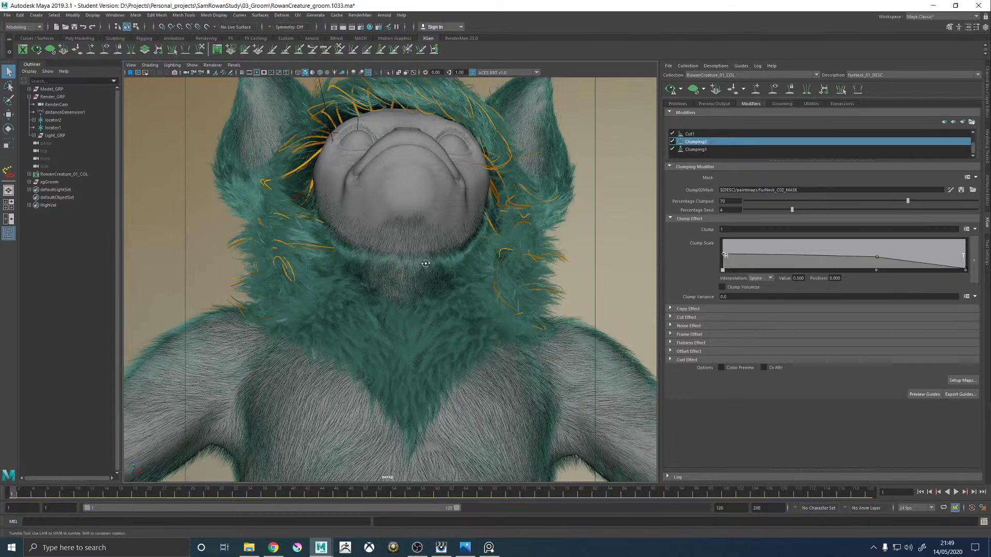
Compare the Clumping2 settings of furHead_01_DESC with those of furNeck_01_DESC.
alt+drag(493, 209, 497, 279)
scroll(498, 279, down, 2)
click(898, 76)
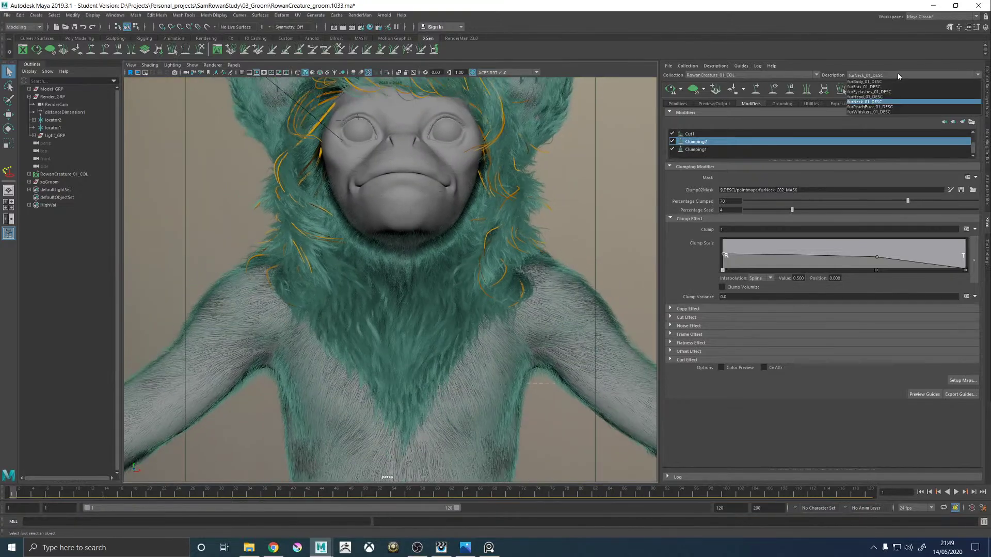
click(867, 97)
scroll(697, 141, down, 2)
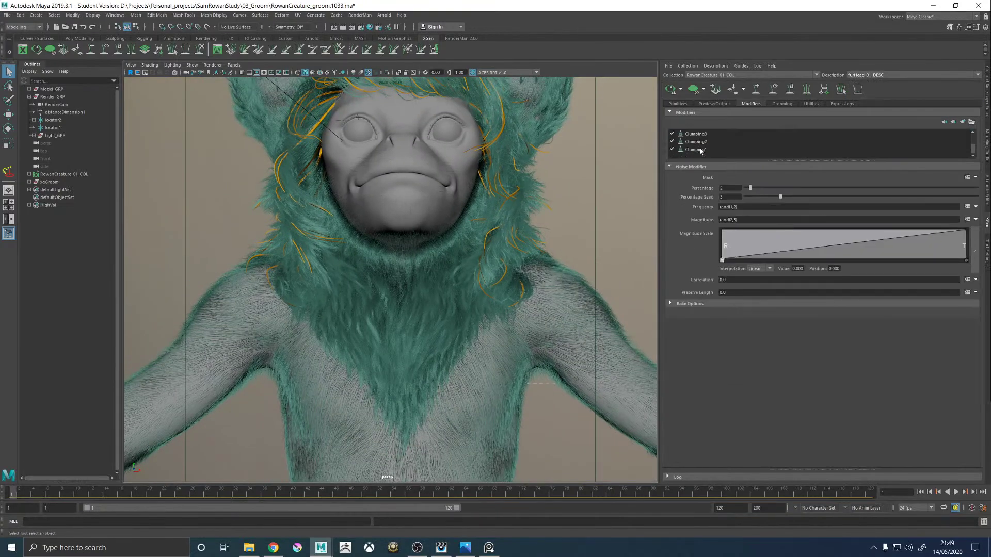
click(705, 142)
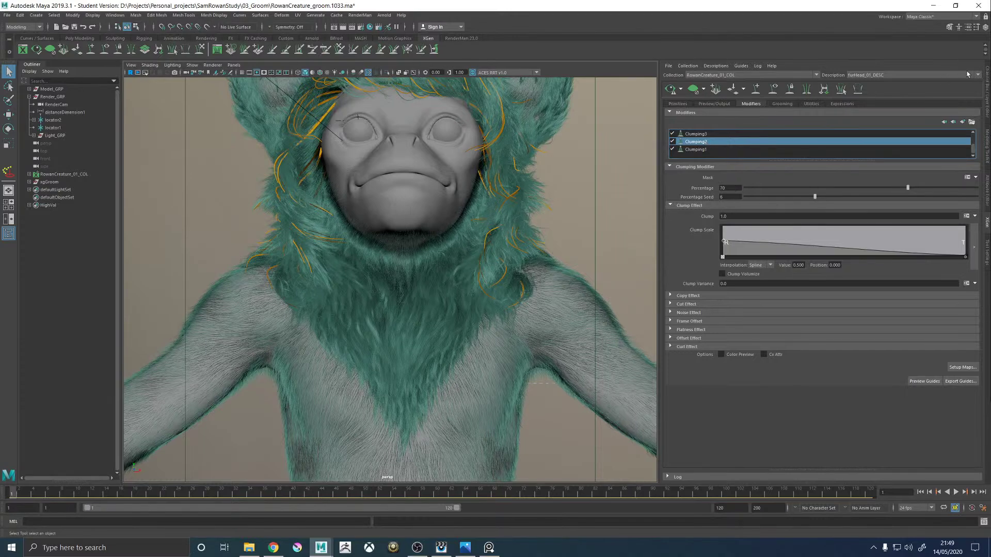
click(887, 75)
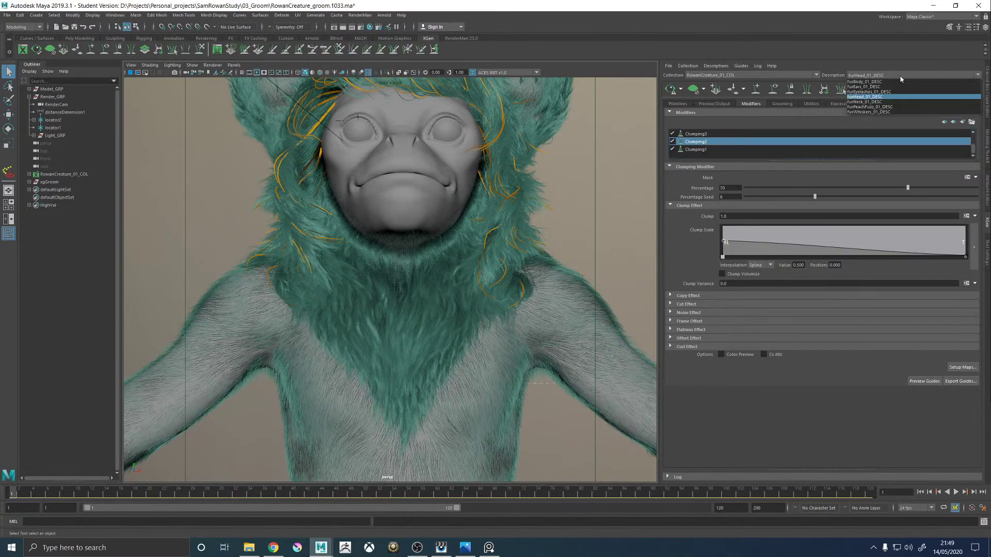
click(864, 102)
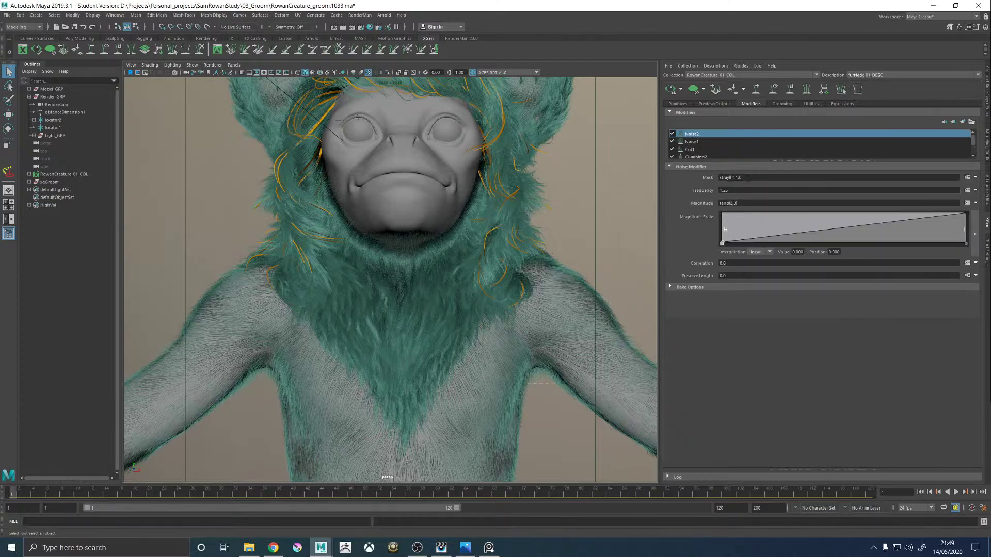
scroll(697, 142, down, 2)
click(699, 142)
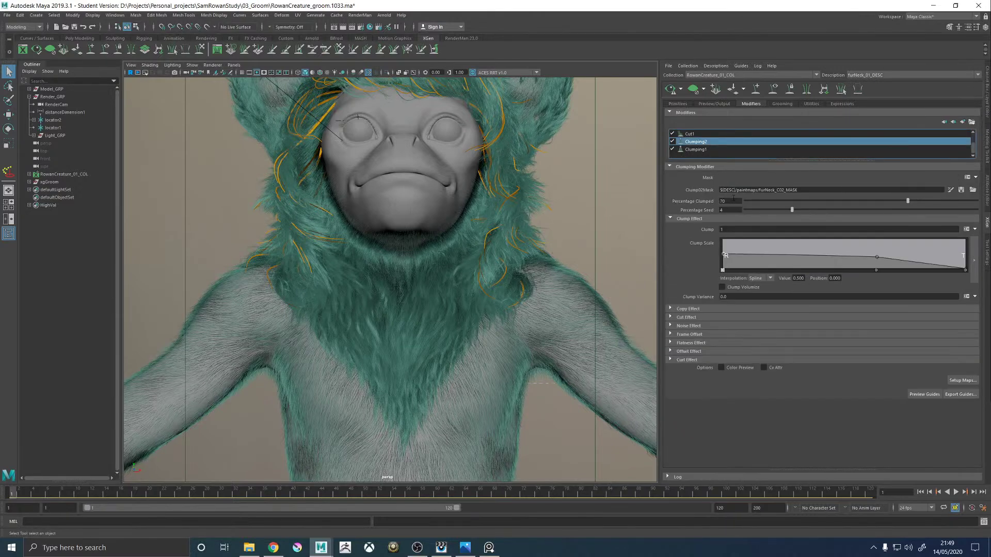
Examine the neck and chest fur clumping from a distance and up close at several angles.
alt+right_drag(516, 245, 335, 242)
alt+drag(467, 261, 438, 259)
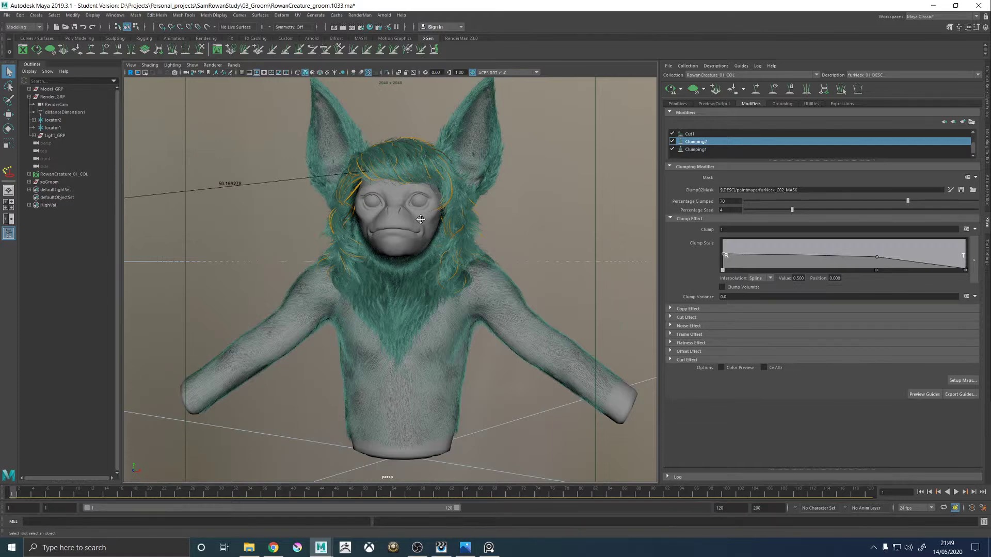
alt+middle_drag(420, 219, 422, 198)
alt+drag(368, 222, 395, 238)
alt+right_drag(364, 231, 498, 289)
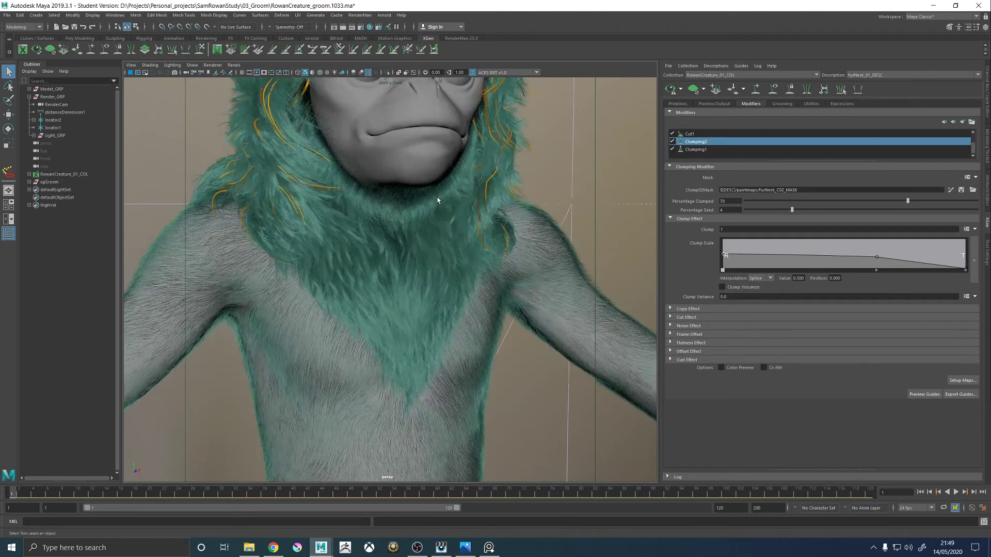
alt+middle_drag(437, 200, 467, 257)
alt+drag(466, 253, 407, 263)
alt+middle_drag(407, 262, 442, 248)
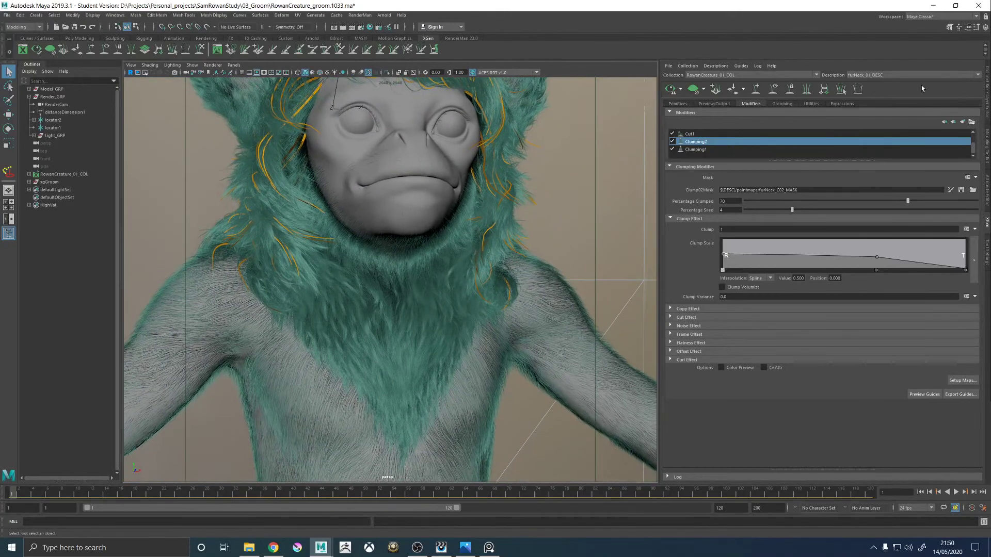
Check the mask expression and clumping map settings of furHead_01_DESC's Clumping3 modifier.
click(887, 76)
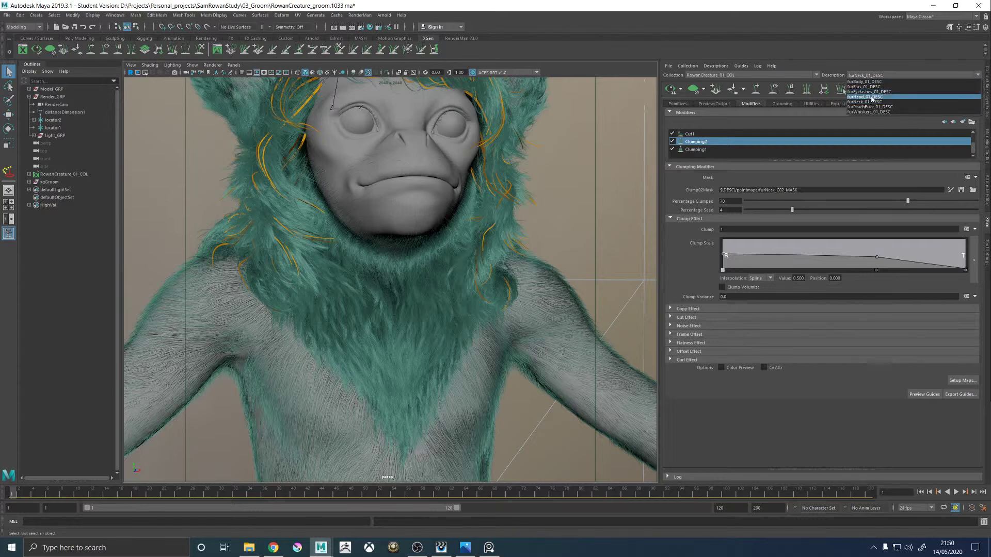
click(871, 96)
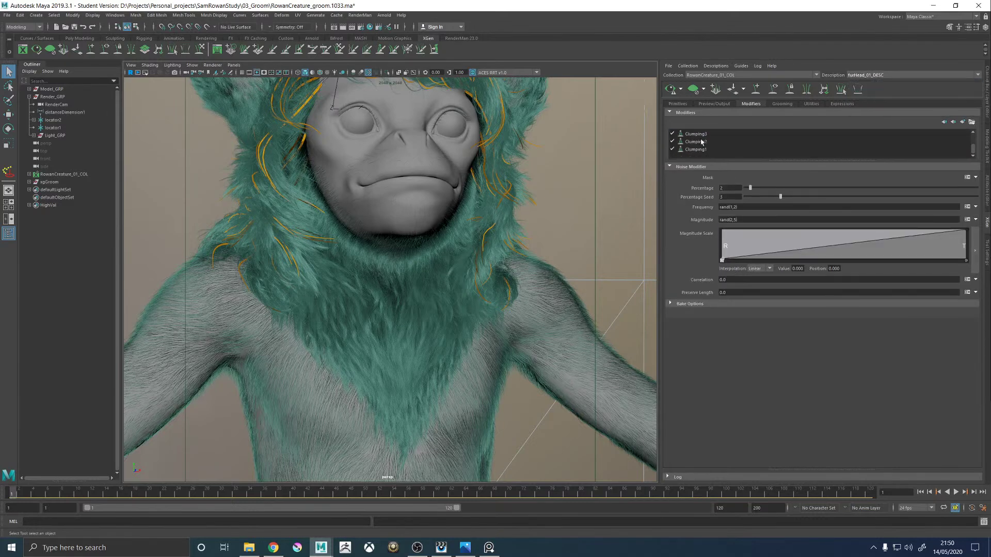
click(703, 135)
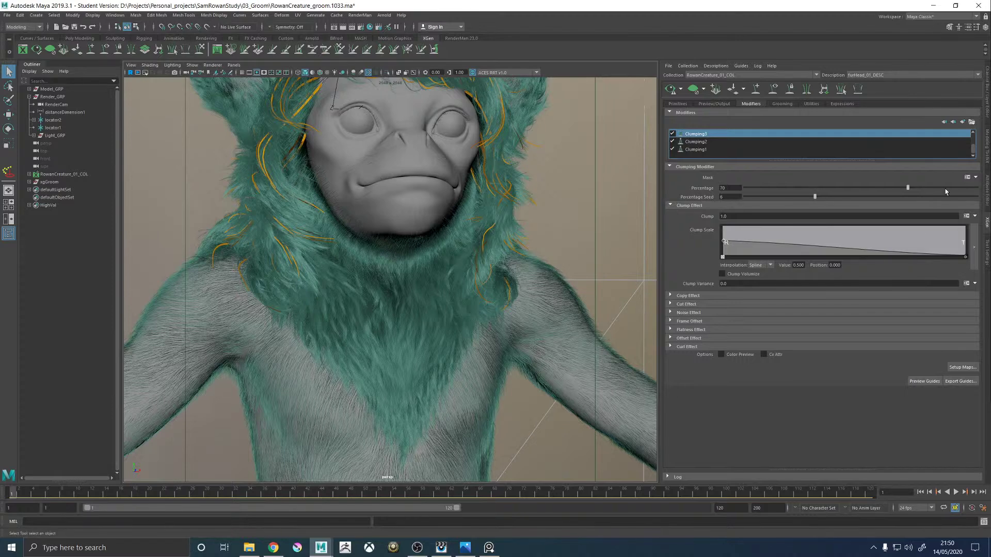
click(966, 179)
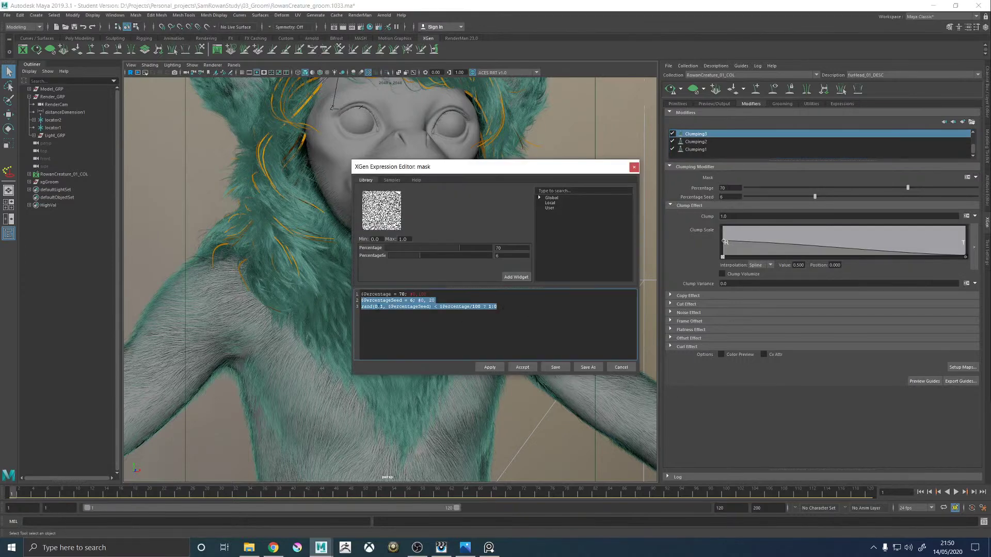
key(ctrl+a)
click(522, 367)
click(963, 366)
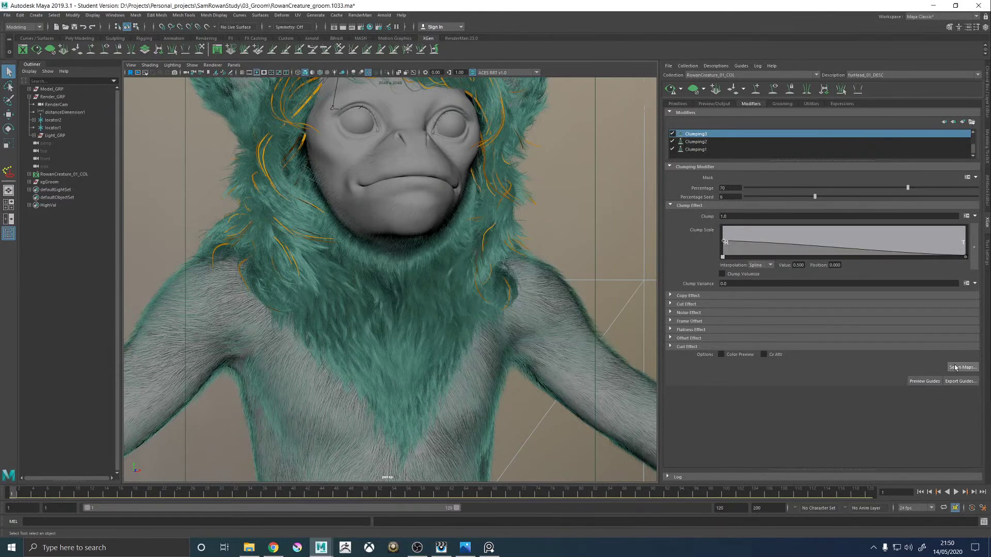
click(558, 161)
Switch to furNeck_01_DESC and add a new Clumping modifier above its Clumping2.
click(894, 74)
click(873, 105)
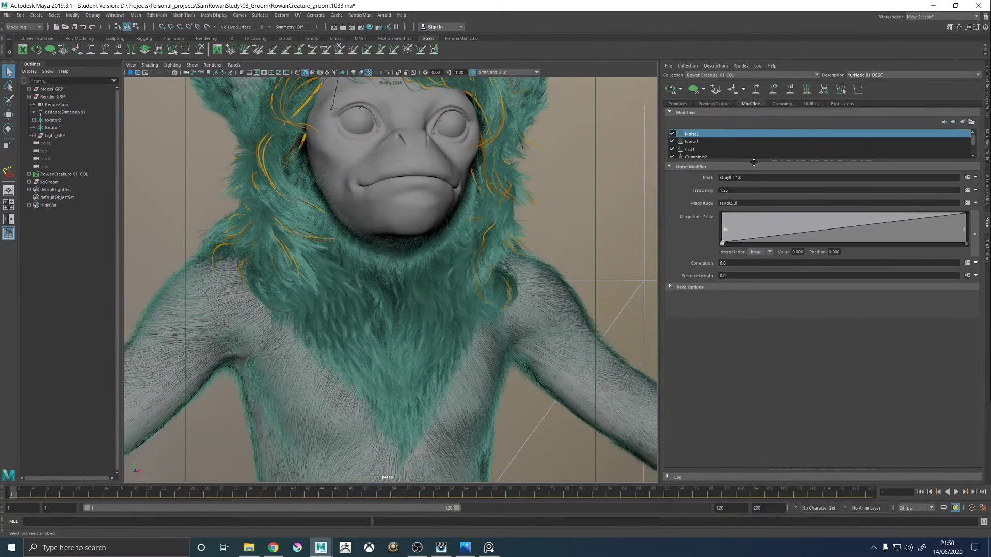
click(704, 157)
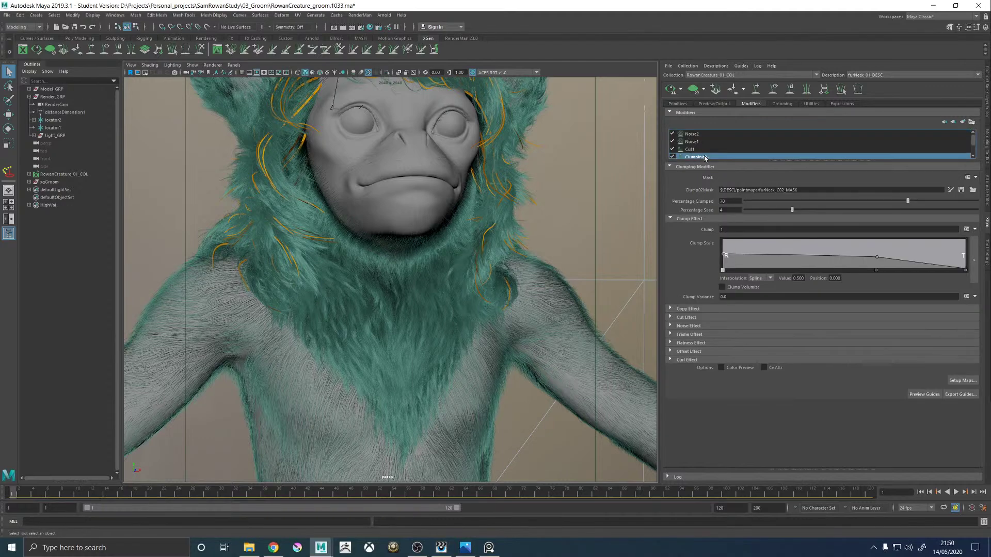
click(962, 122)
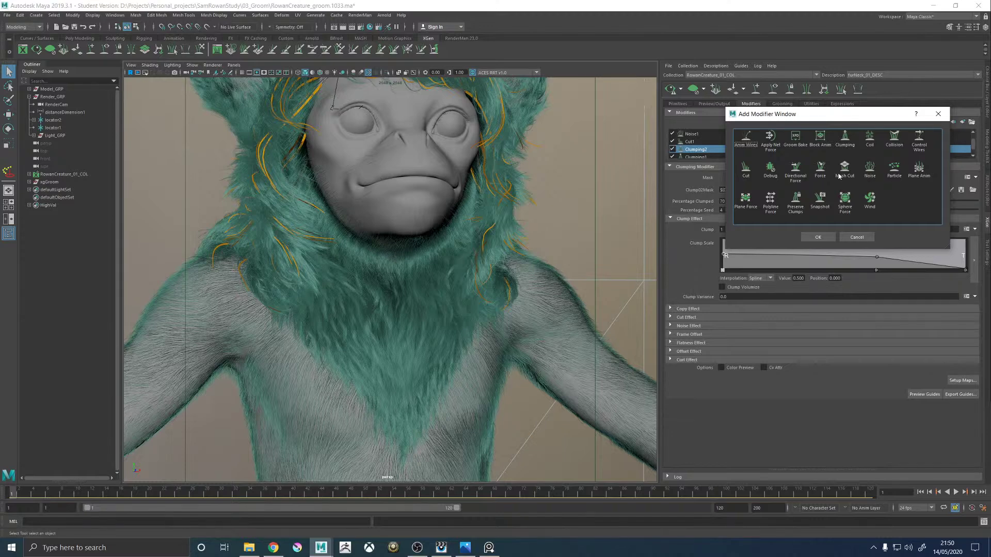
click(850, 142)
click(818, 236)
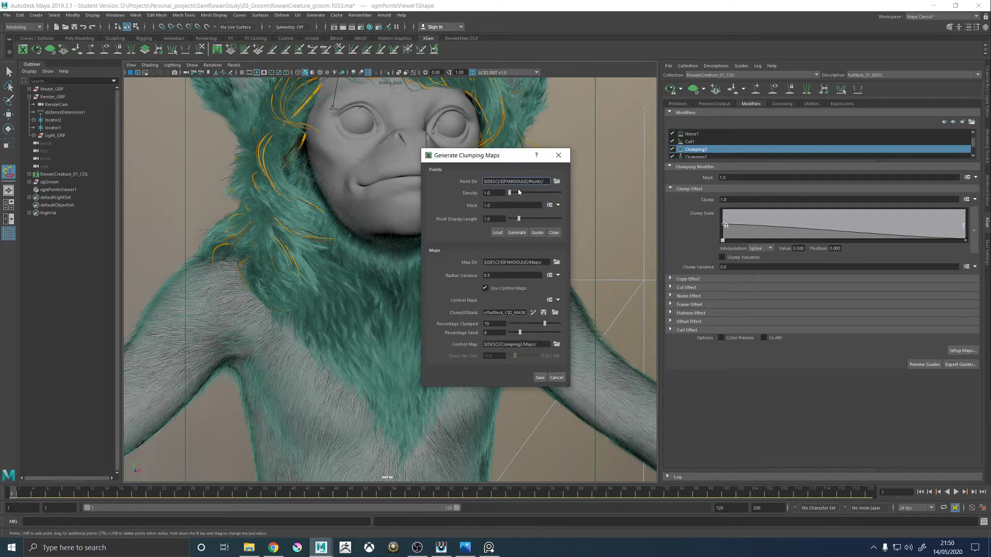
Set the point density to 70 for the neck fur's Clumping3 modifier, save its clumping maps and refresh the fur preview.
key(Tab)
text(70)
key(Tab)
text(0)
click(539, 378)
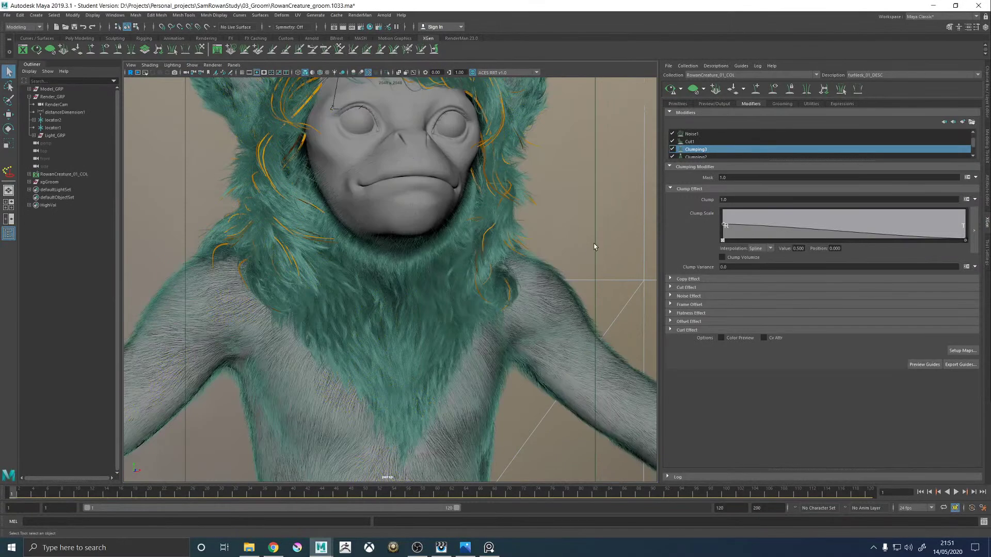
click(669, 88)
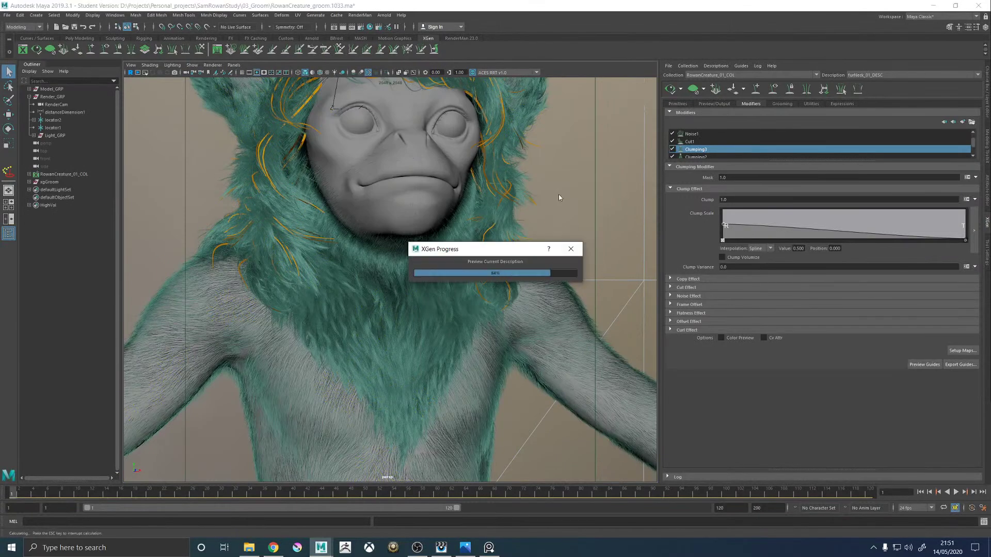
Inspect the neck fur up close, disable its Noise modifiers, and refresh the XGen preview to check the chest clumps.
alt+middle_drag(511, 217, 534, 190)
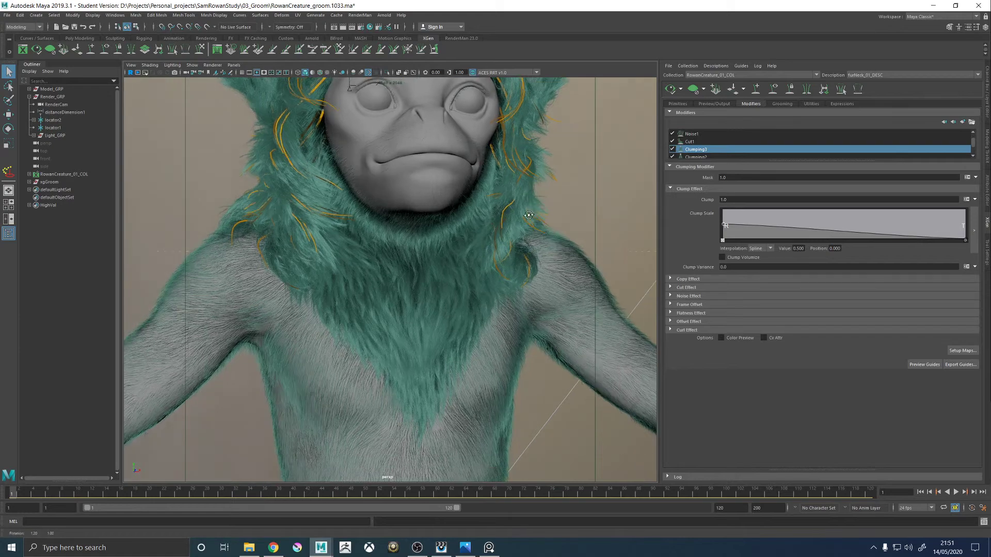
alt+drag(548, 194, 538, 224)
alt+right_drag(539, 227, 432, 265)
alt+drag(432, 265, 477, 260)
alt+right_drag(375, 259, 441, 301)
alt+drag(441, 300, 387, 300)
alt+right_drag(387, 300, 454, 309)
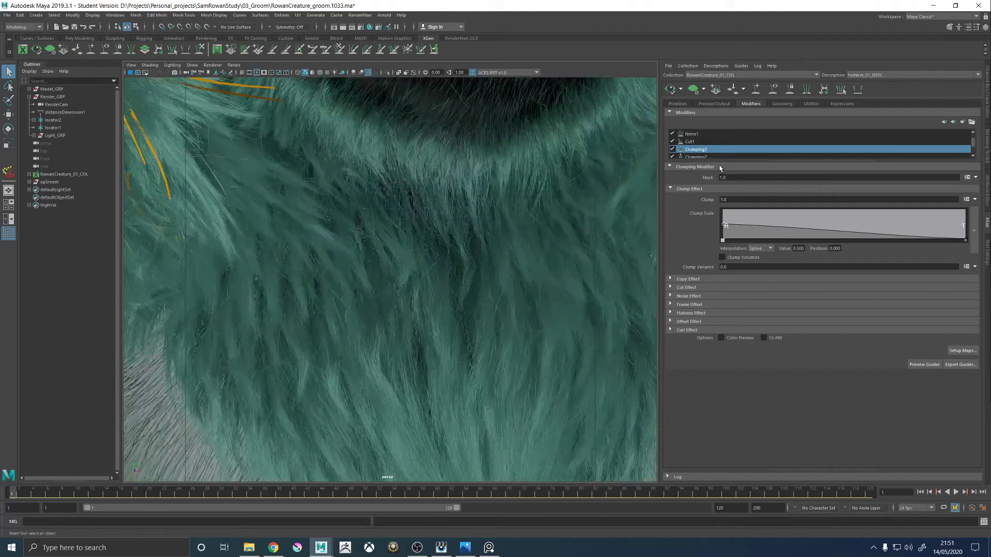
scroll(684, 137, up, 1)
click(671, 142)
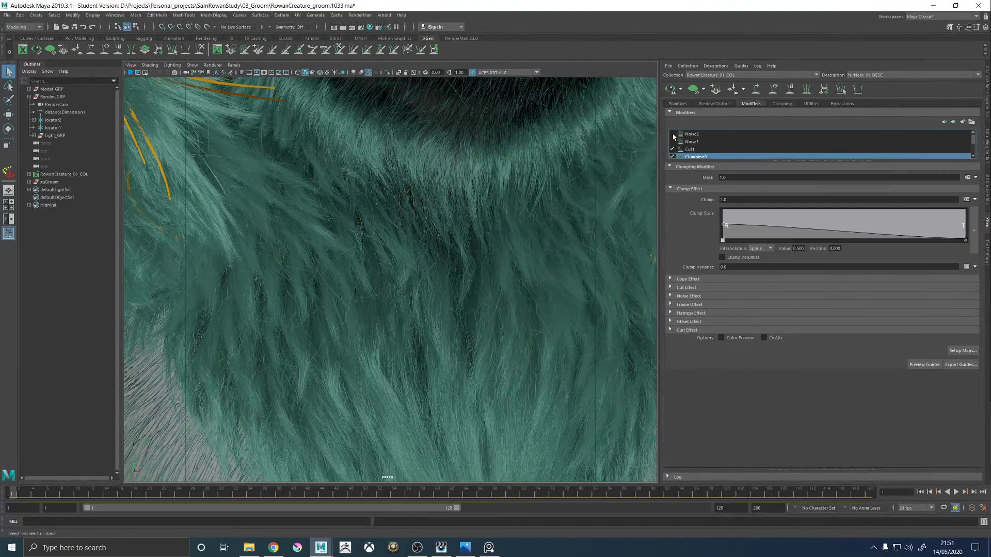
click(670, 89)
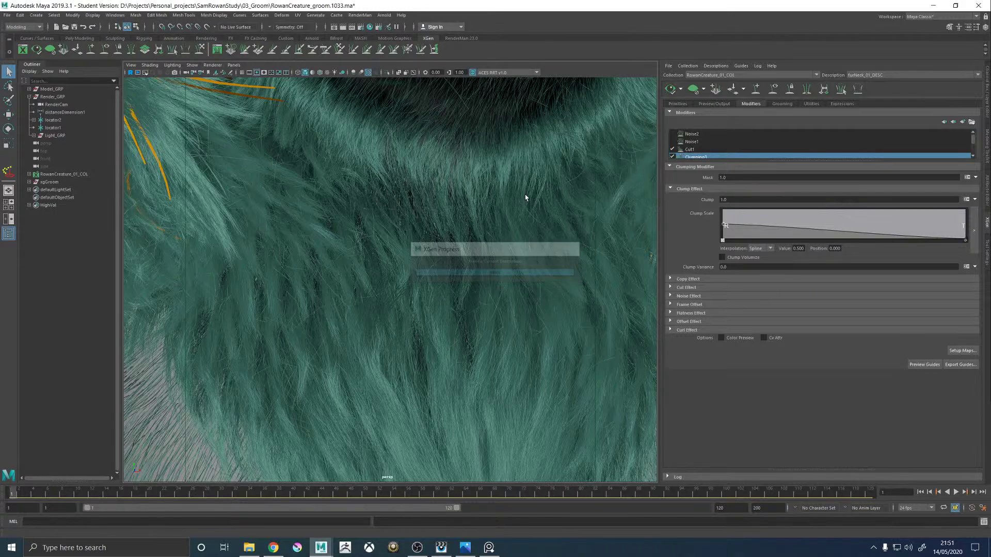
scroll(442, 283, down, 10)
scroll(458, 310, up, 8)
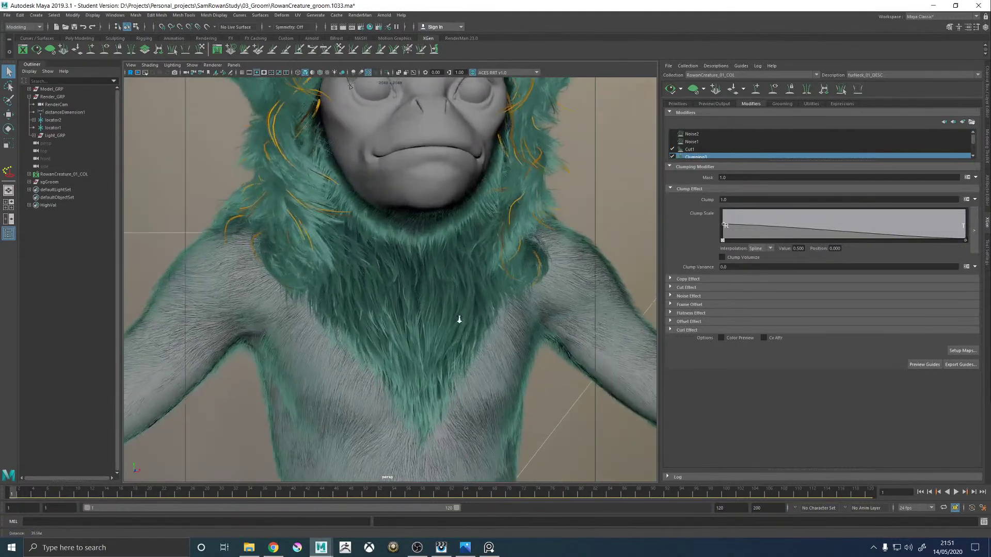
alt+drag(471, 287, 516, 297)
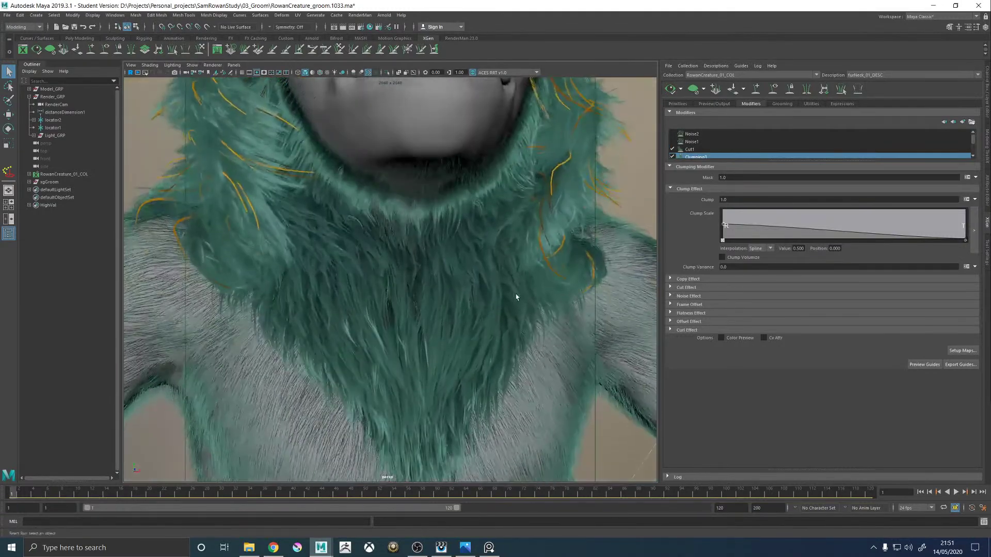
Switch to furHead_01_DESC and review the Noise Effect settings of its Clumping2 modifier.
click(878, 75)
click(873, 98)
scroll(687, 152, down, 2)
click(692, 142)
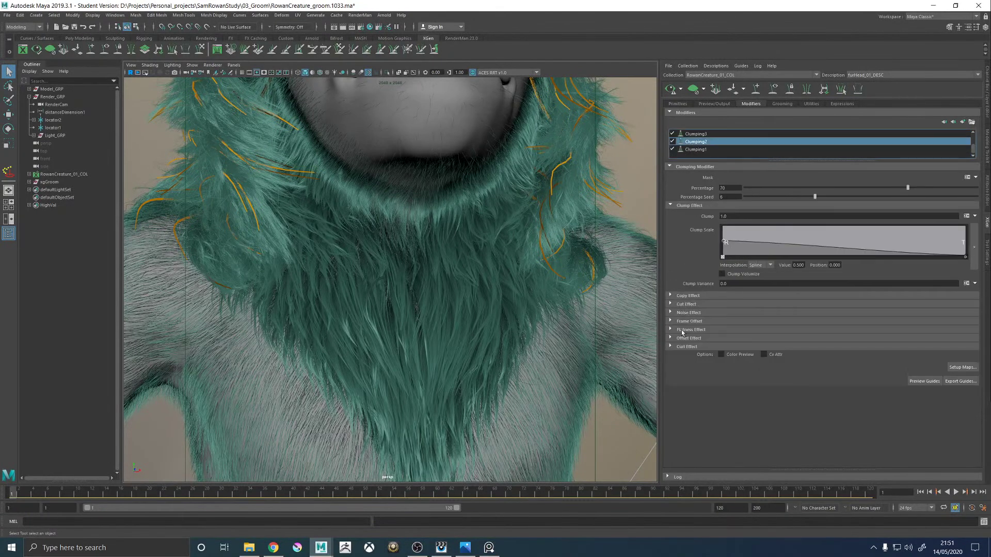
click(684, 313)
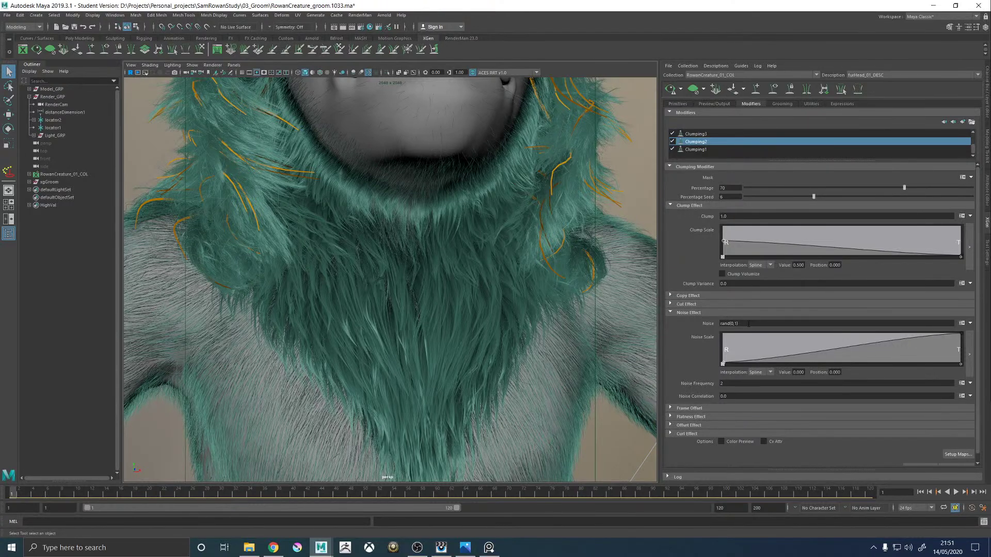
Copy the whole Noise expression from the Noise Effect of furHead_01_DESC's Clumping3 modifier.
click(707, 135)
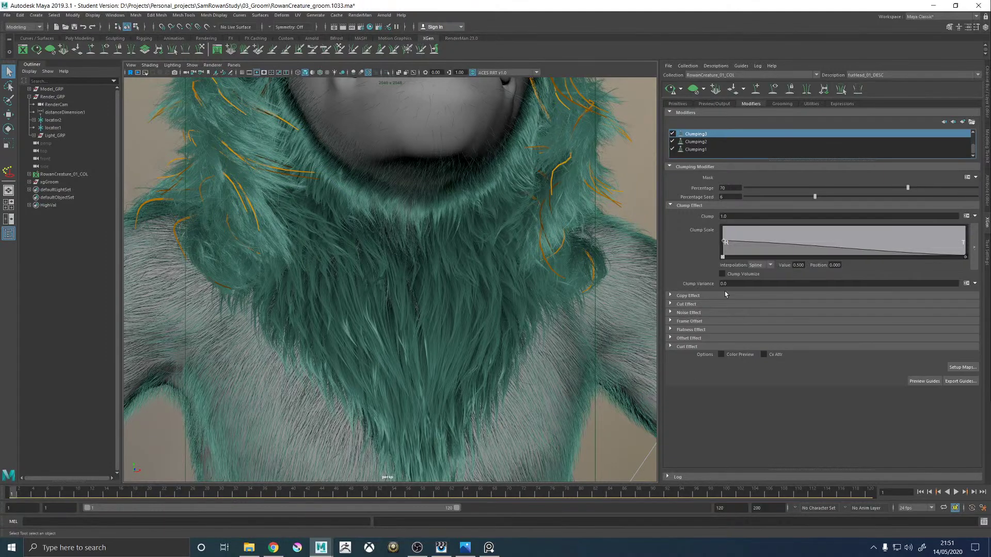
click(686, 313)
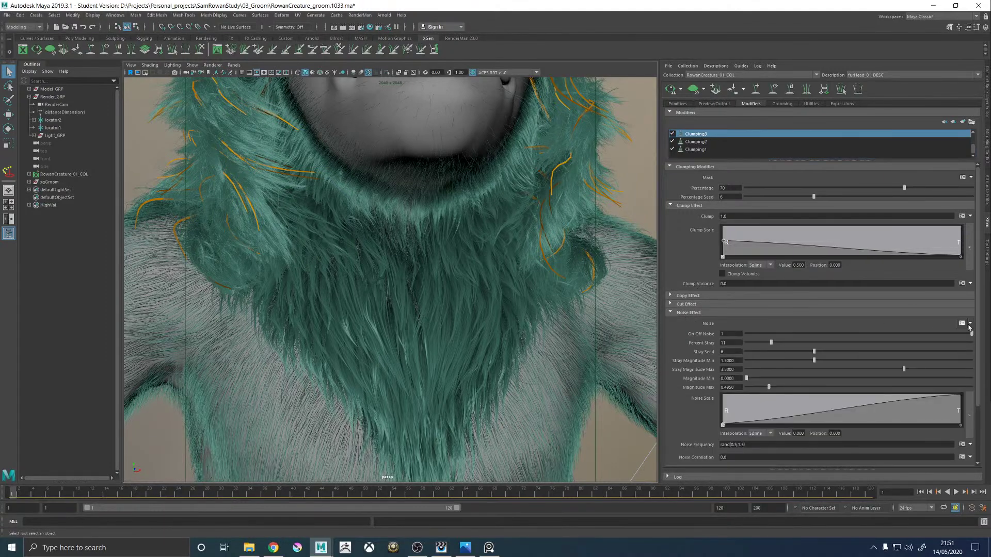
click(961, 324)
click(487, 328)
key(ctrl+a)
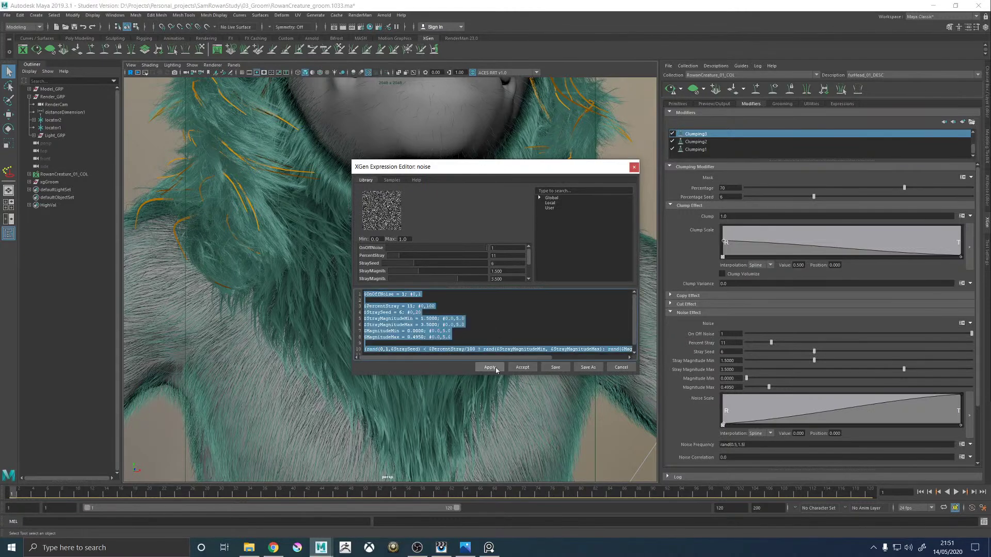
click(522, 368)
In furNeck_01_DESC, set the Noise Frequency of the Clumping2 modifier to 2 and refresh the XGen preview.
click(872, 75)
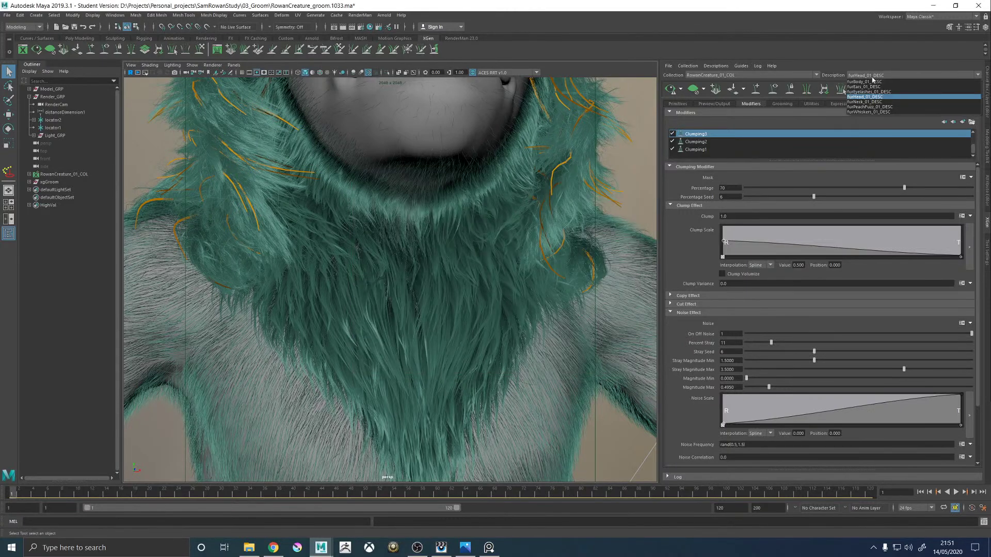
click(865, 101)
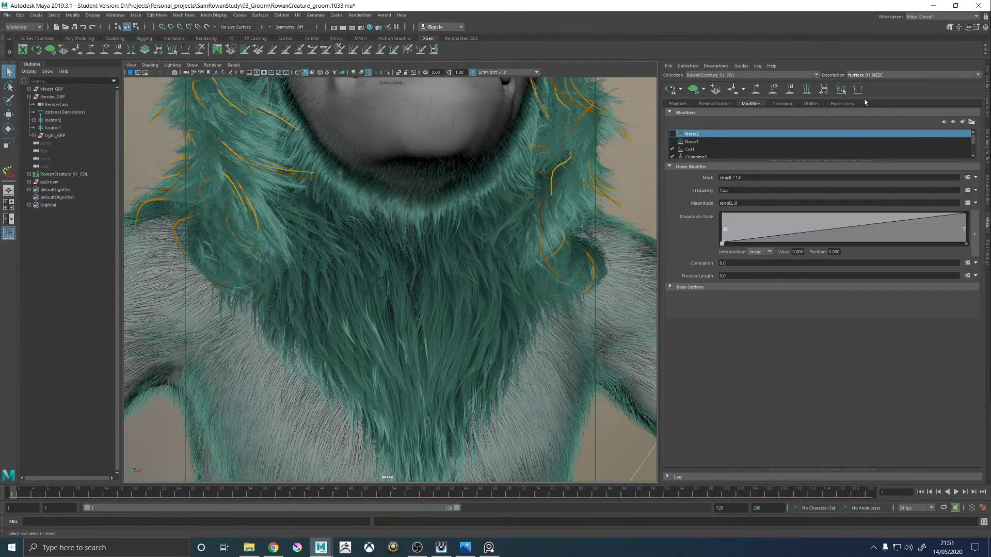
scroll(687, 145, down, 1)
click(696, 141)
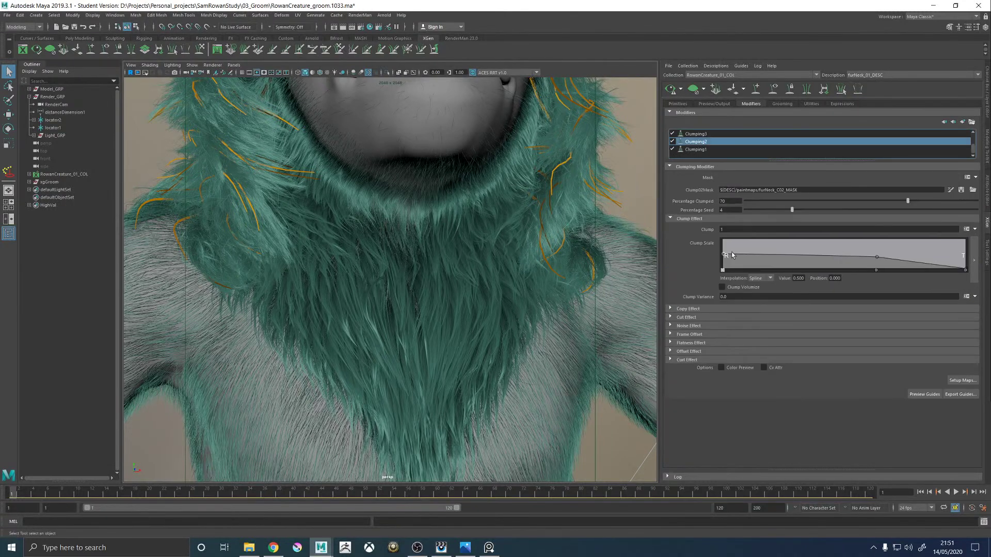
click(686, 325)
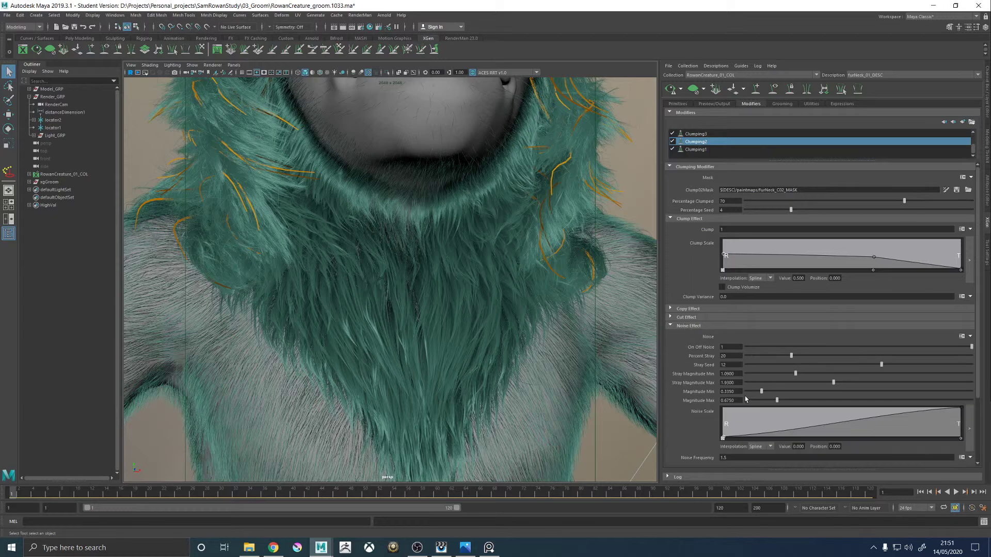
scroll(711, 377, down, 1)
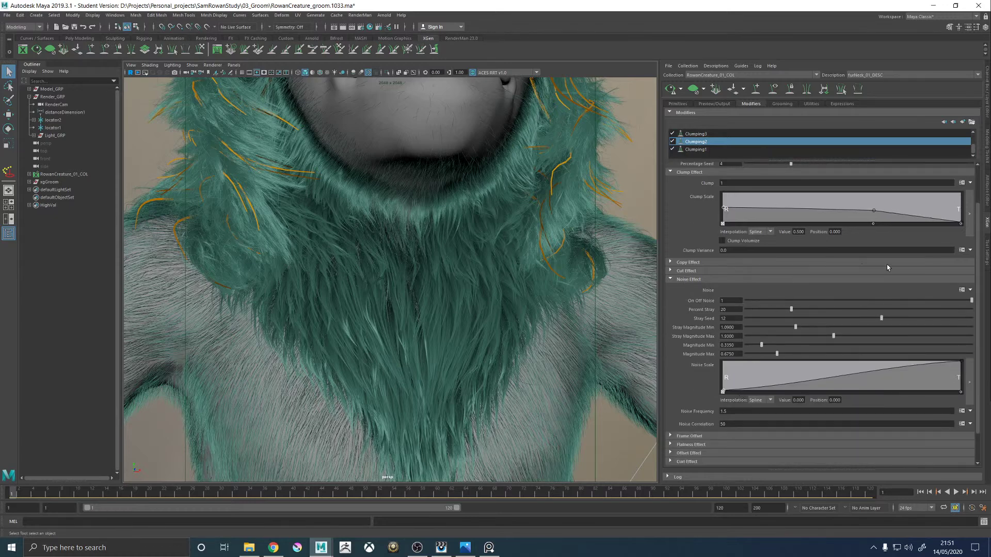
click(970, 290)
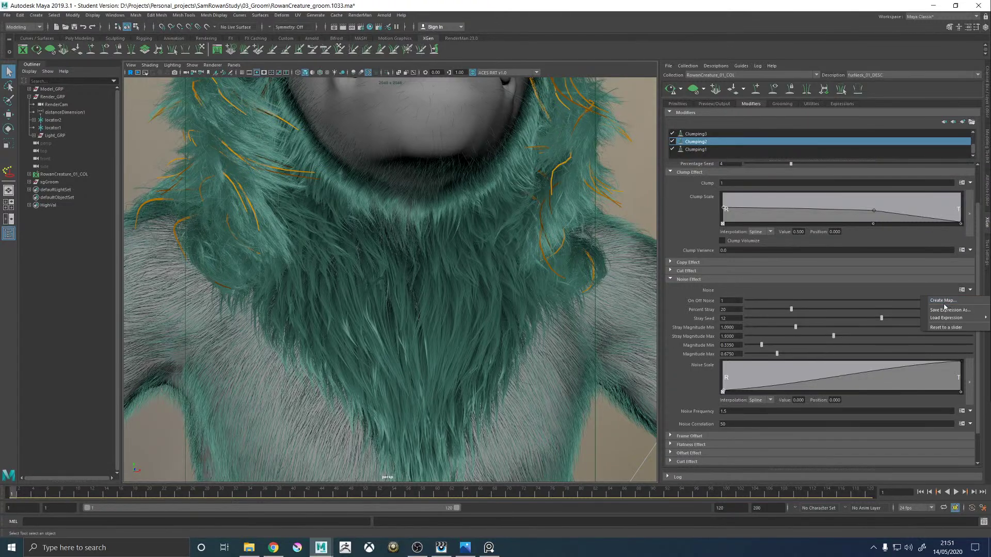
click(814, 298)
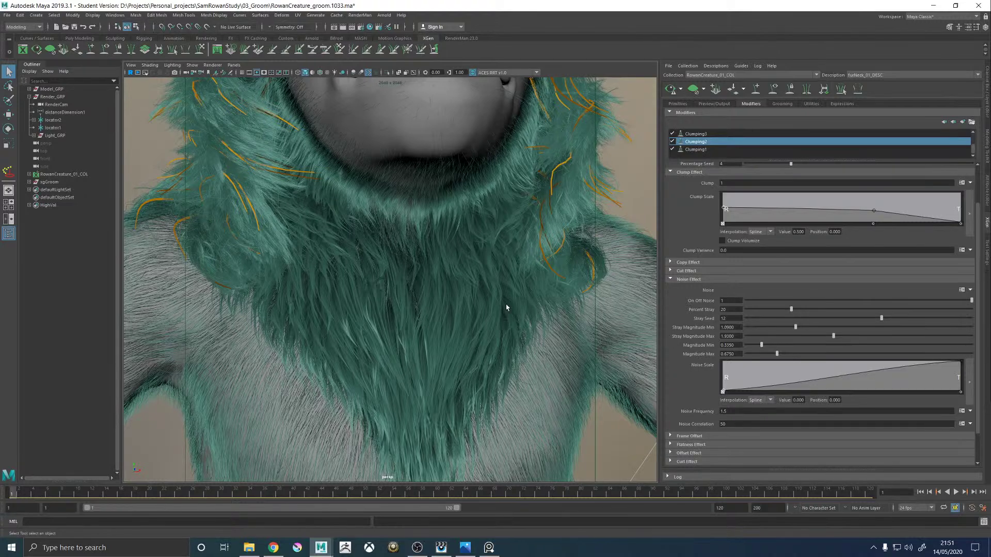
click(739, 412)
key(Return)
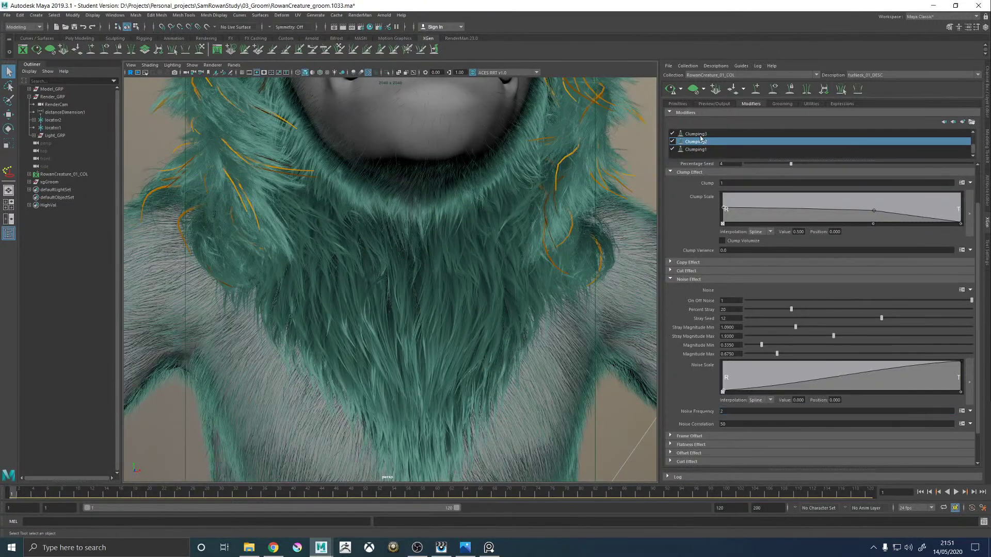
click(671, 133)
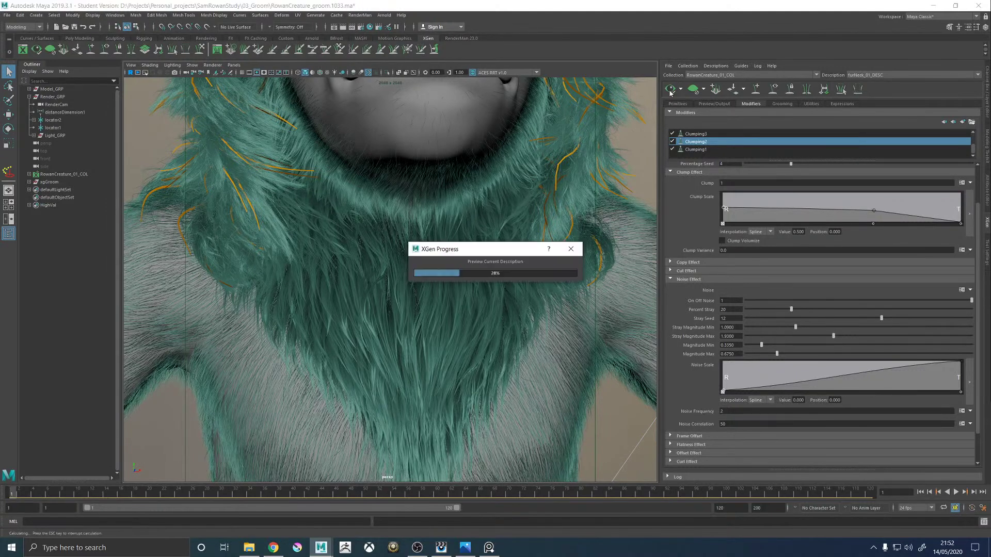
Set Clumping2's noise Magnitude Max to 1.0 and refresh the preview to check the neck fur.
click(728, 345)
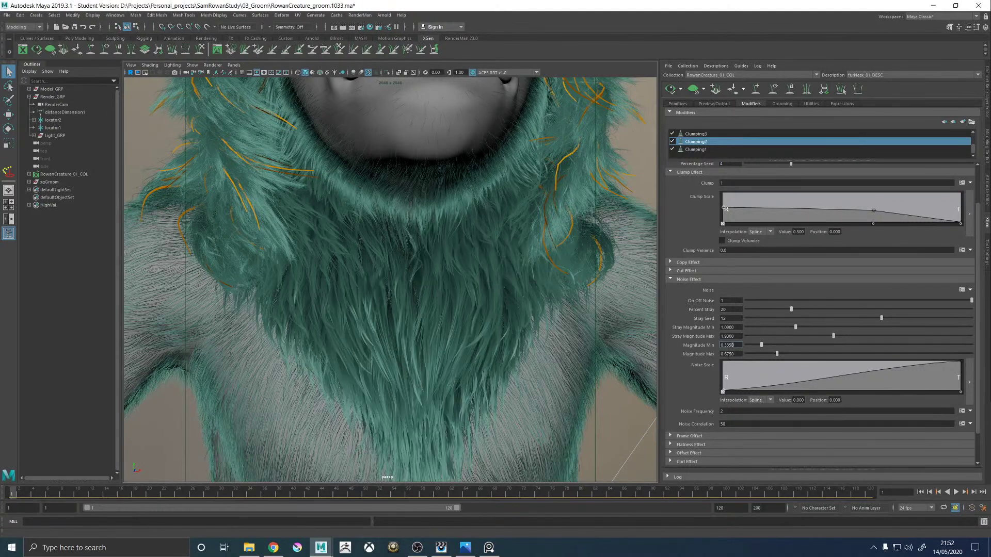
click(737, 354)
text(1.0)
click(670, 89)
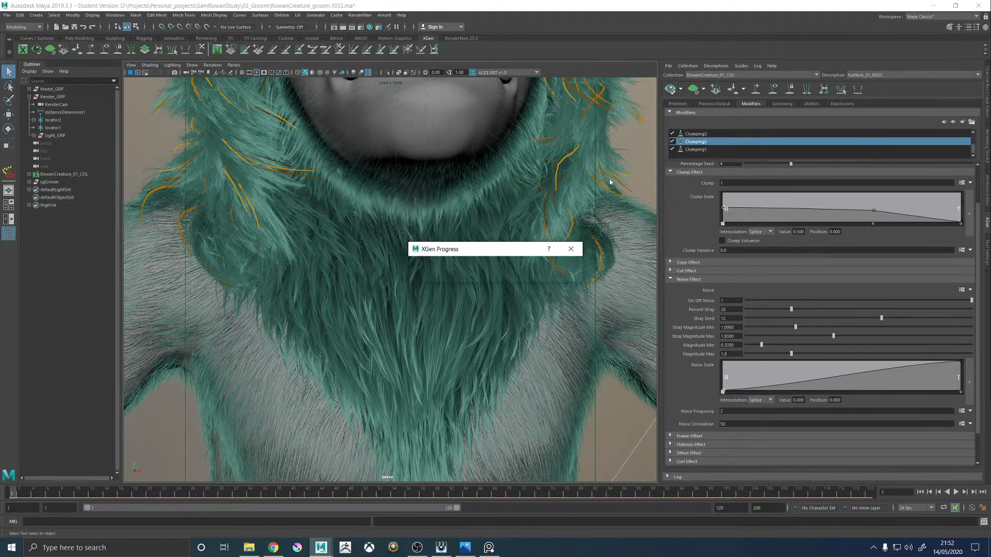
alt+drag(433, 317, 423, 317)
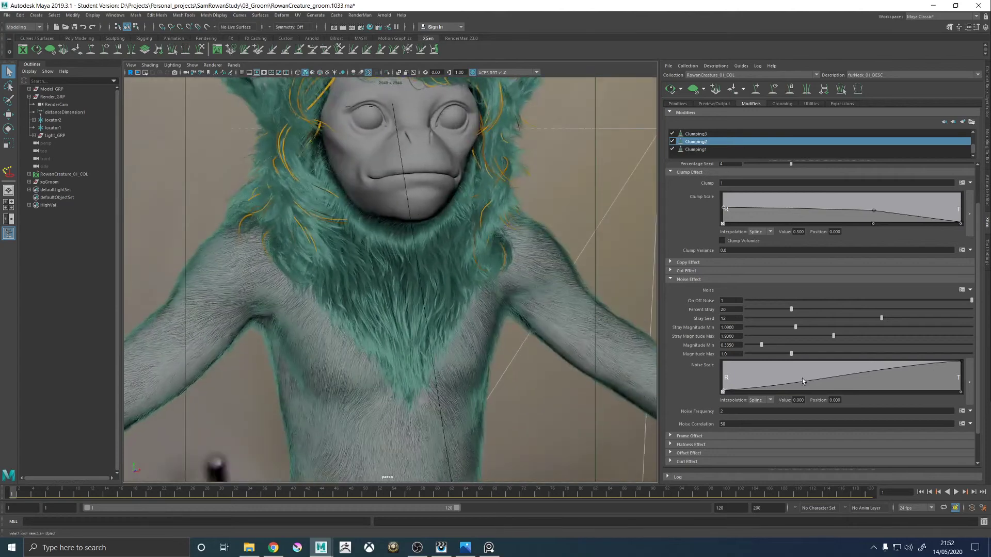
Replace the Noise value of the neck fur's Clumping3 modifier with the copied stray-noise expression and accept it.
click(708, 135)
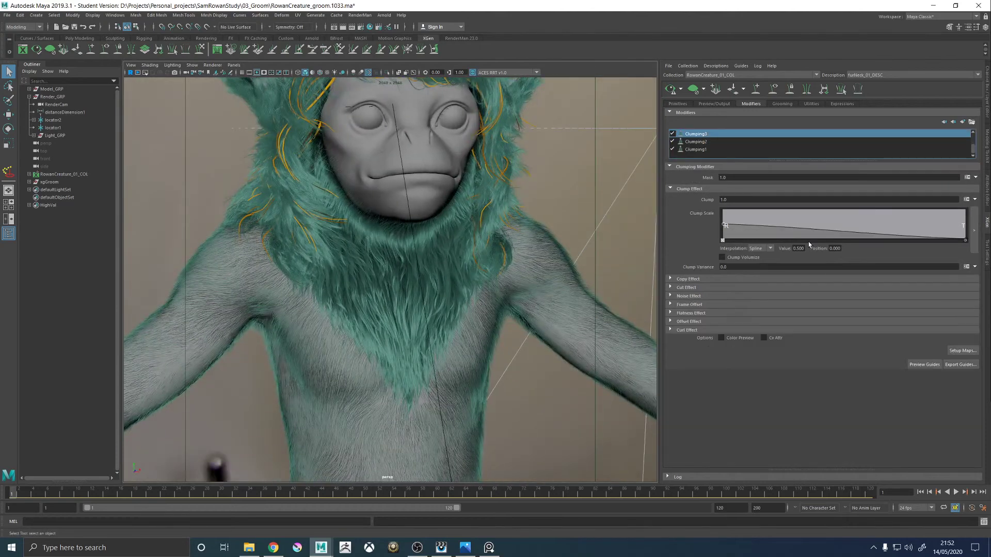
click(686, 297)
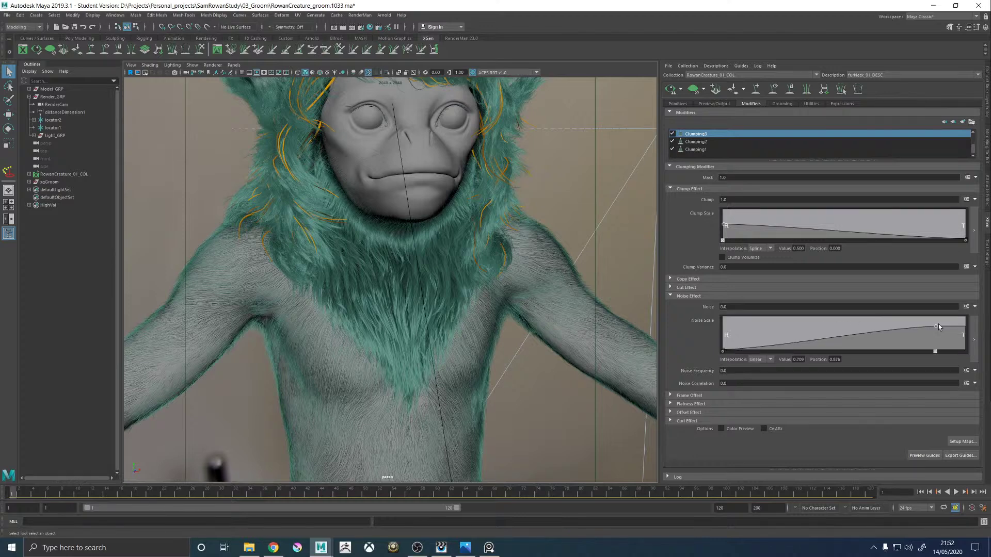
click(966, 306)
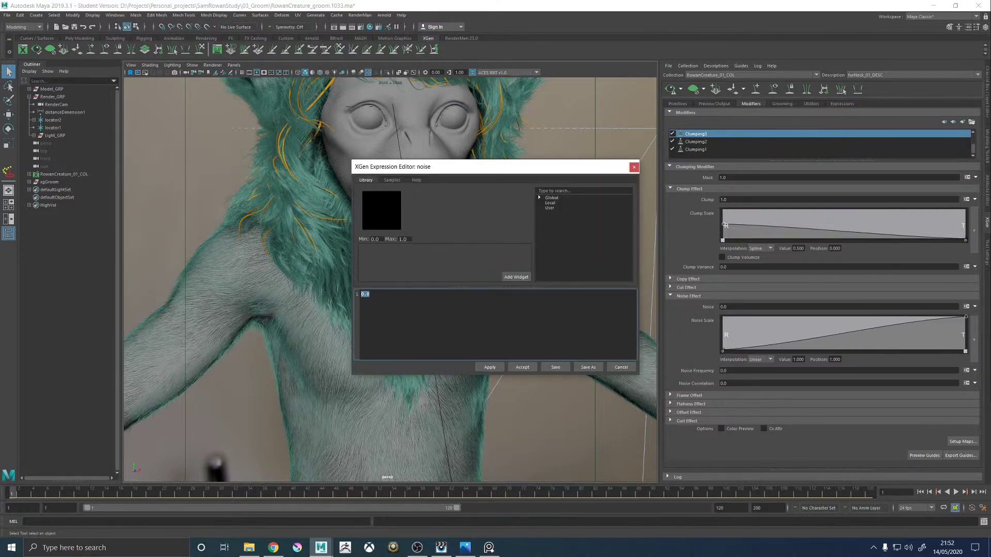
key(ctrl+v)
click(488, 367)
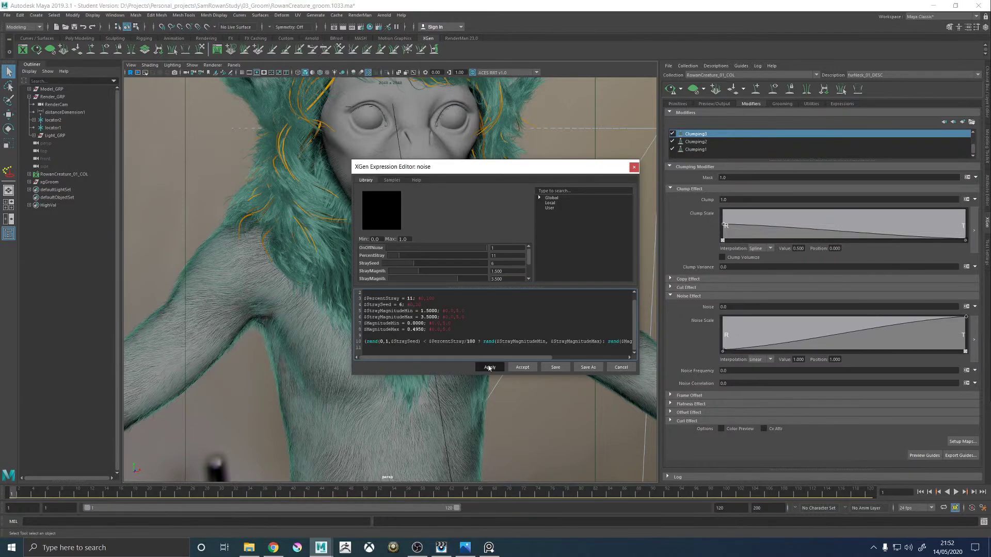
click(520, 367)
Copy the Noise Frequency expression rand(0.5,1.5) from the Clumping3 modifier of furHead_01_DESC.
click(908, 75)
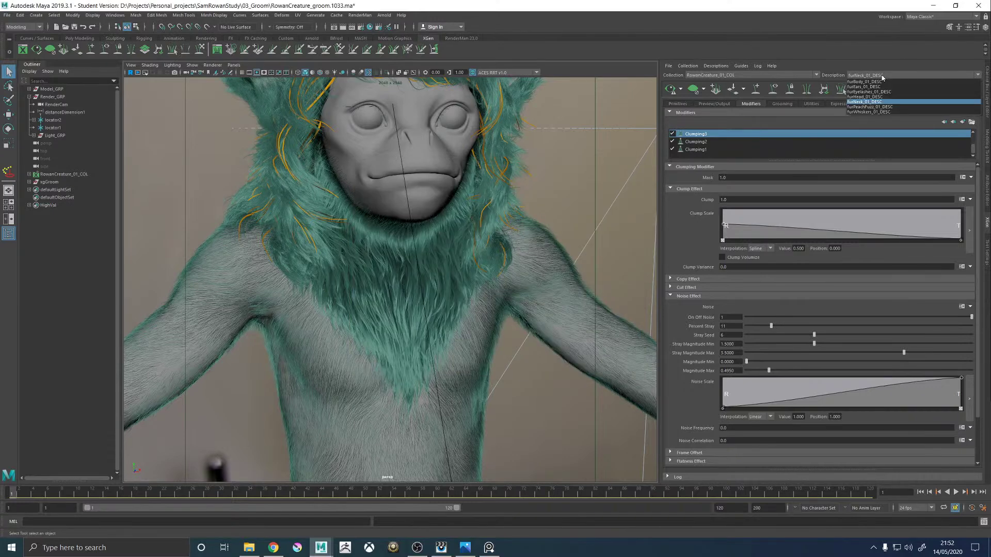
click(877, 98)
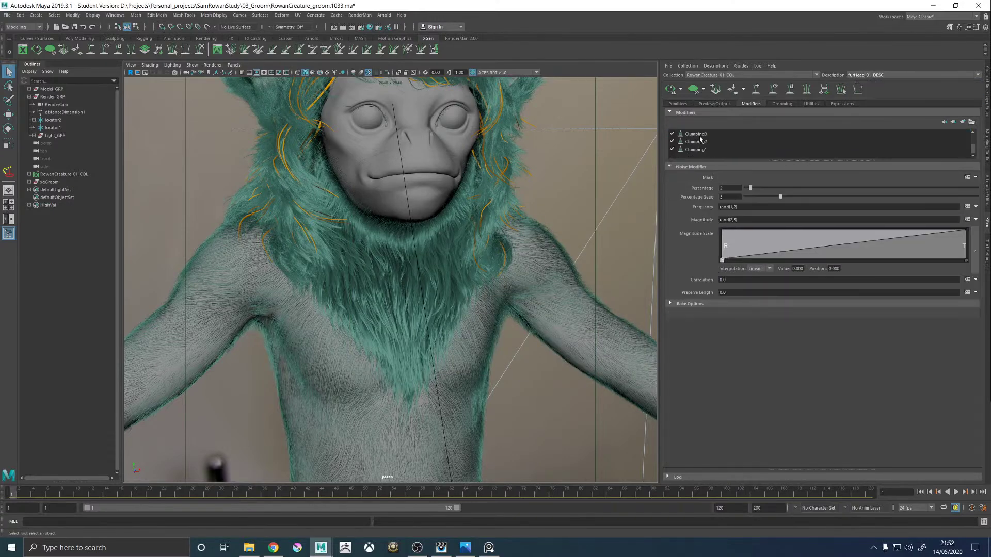
click(700, 135)
click(683, 313)
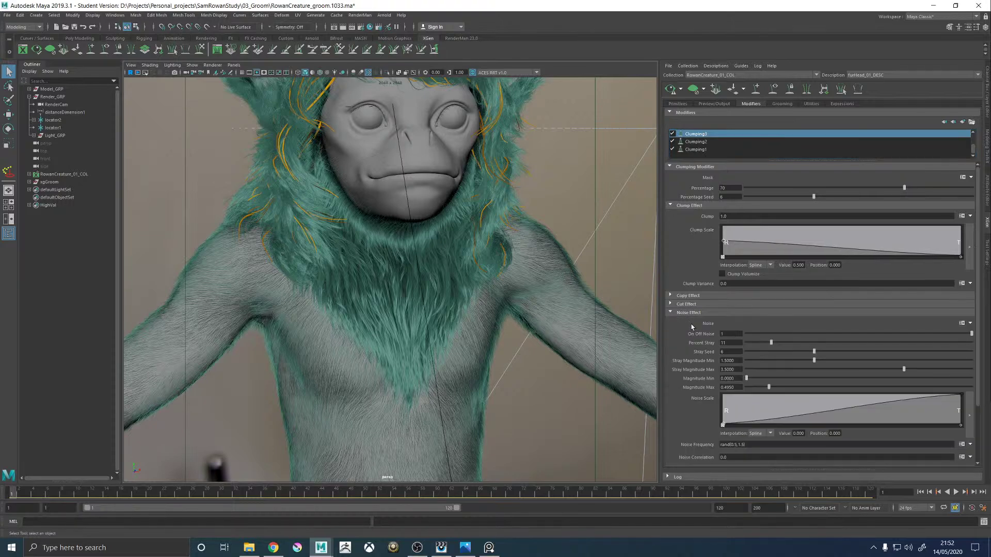
click(739, 448)
key(ctrl+c)
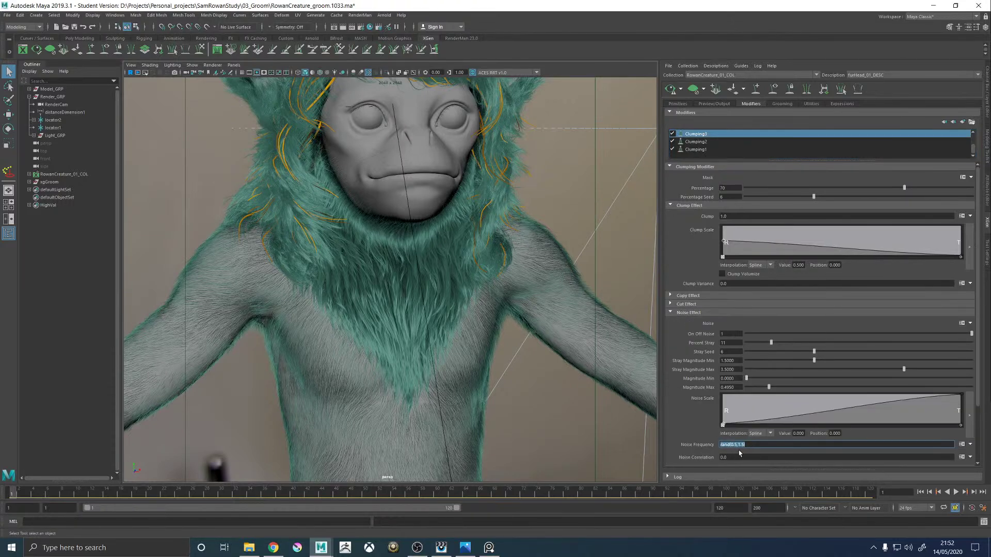
In furNeck_01_DESC, set Clumping3's Noise Frequency to rand(0.5,1.5) and refresh the XGen preview.
click(869, 75)
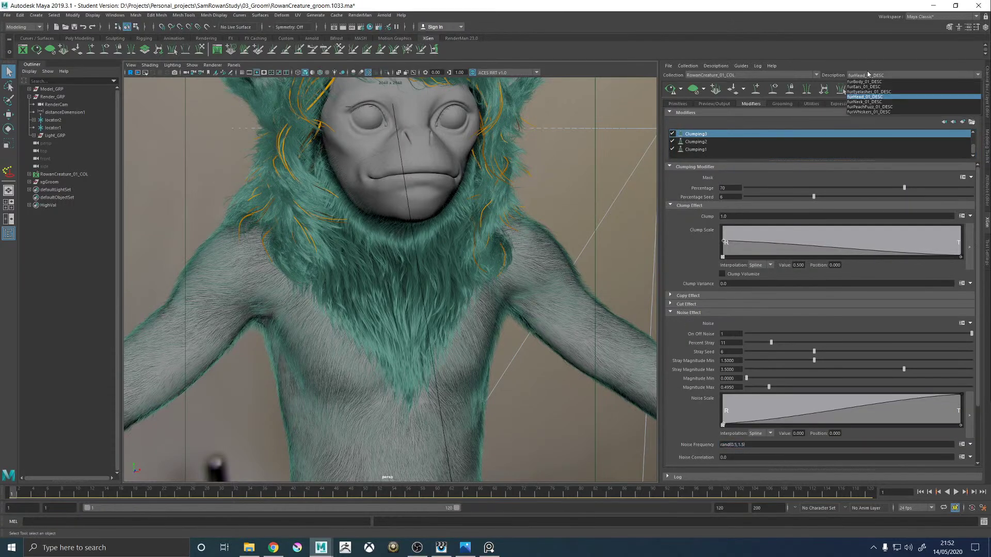
click(864, 102)
scroll(687, 148, down, 1)
click(696, 136)
click(688, 296)
click(743, 428)
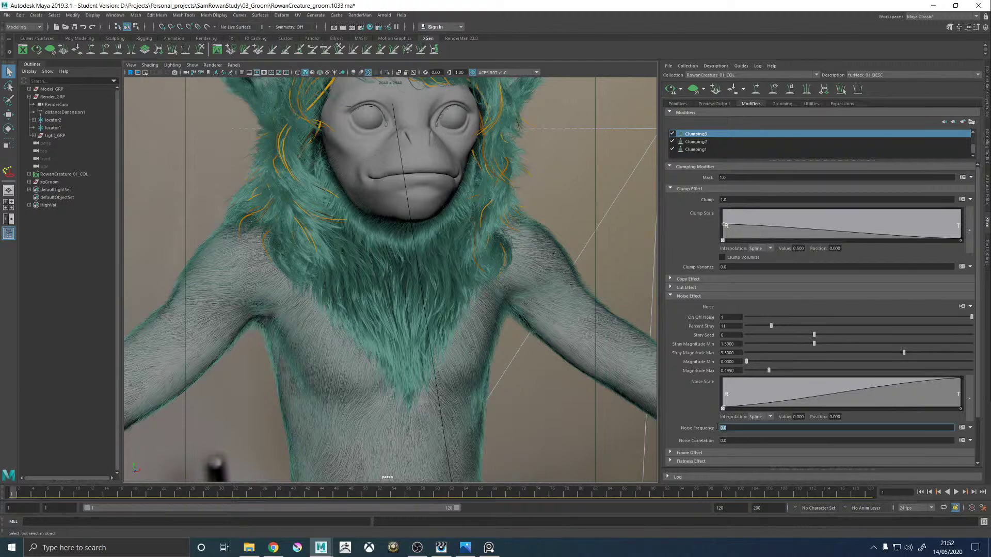
key(ctrl+v)
key(Return)
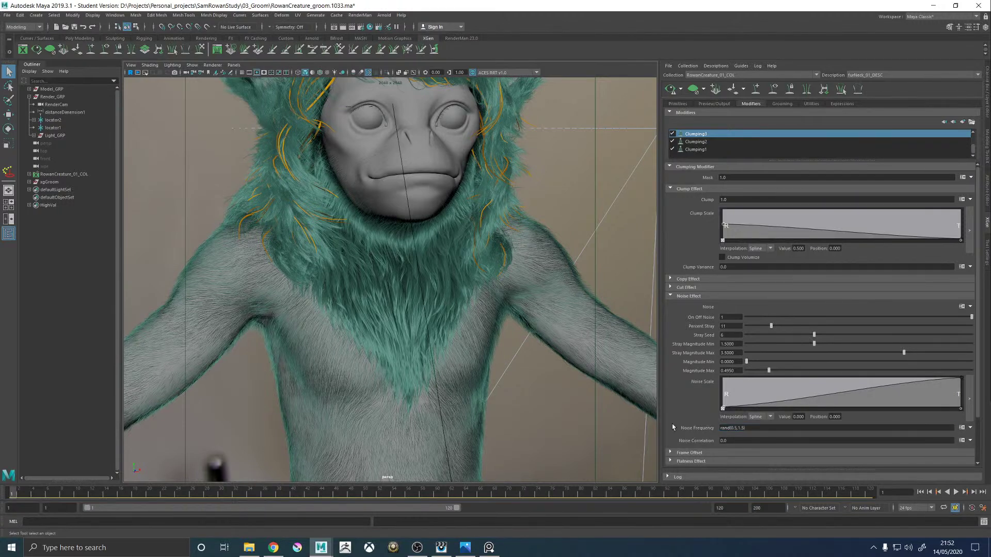
click(671, 89)
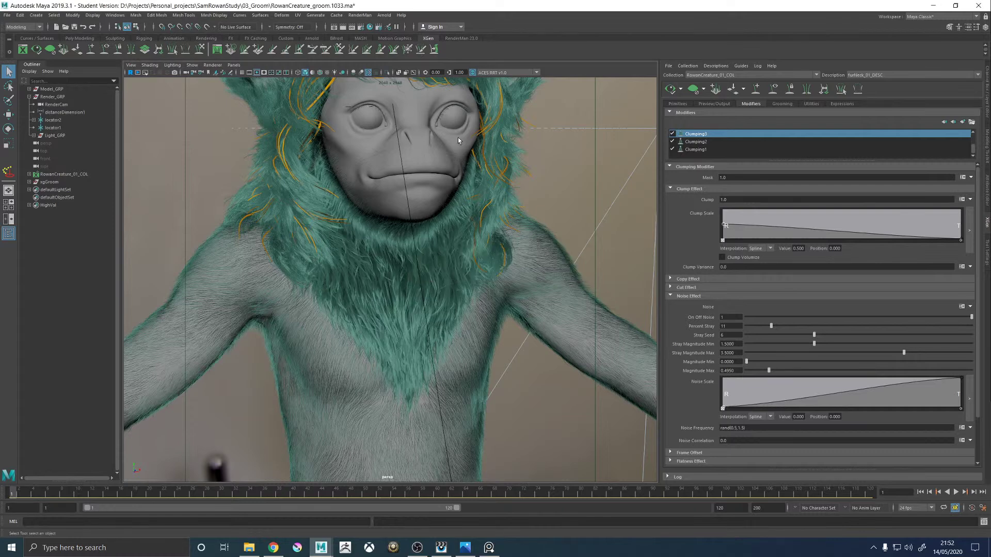
Check the neck fur's strands, then examine the Noise Effect settings of Clumping1 in furHead_01_DESC as a reference.
alt+drag(478, 181, 478, 240)
scroll(465, 219, up, 5)
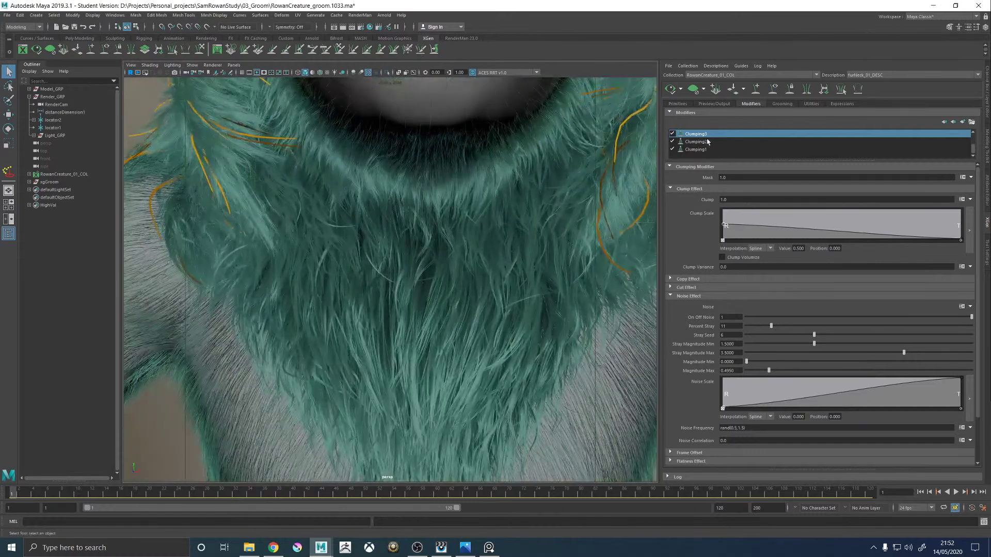
click(924, 76)
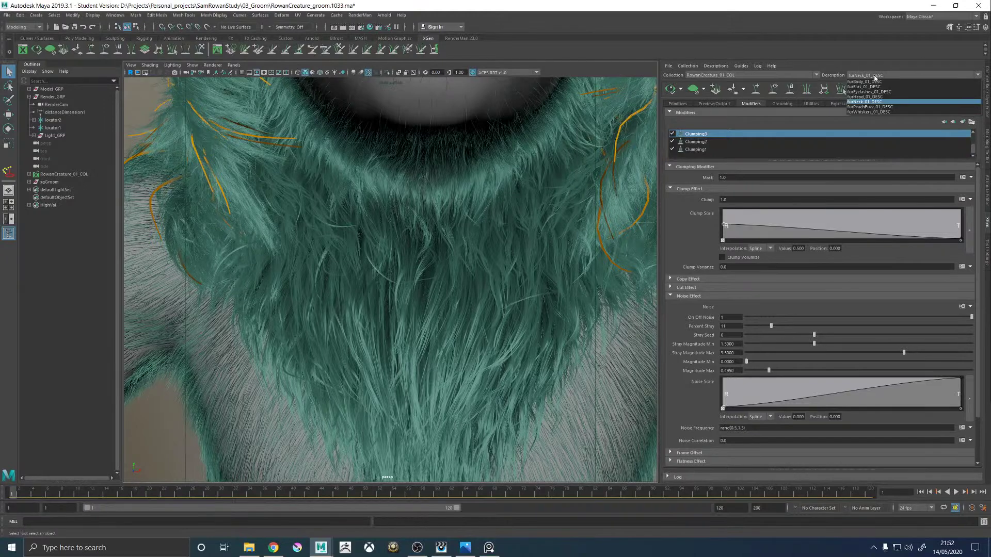
click(862, 99)
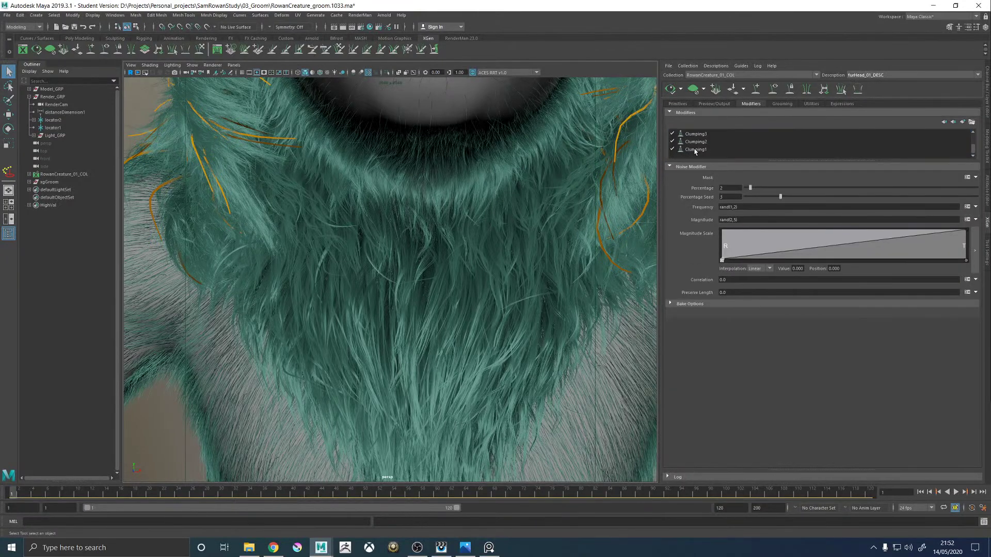
click(695, 149)
click(690, 327)
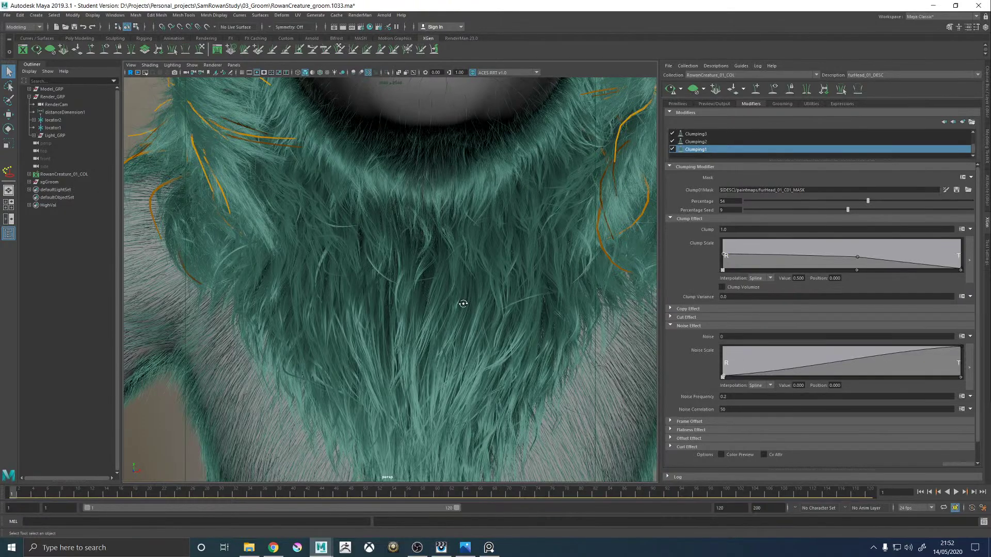
alt+drag(462, 303, 458, 272)
alt+right_drag(458, 272, 389, 253)
alt+middle_drag(389, 252, 450, 328)
alt+drag(450, 328, 462, 305)
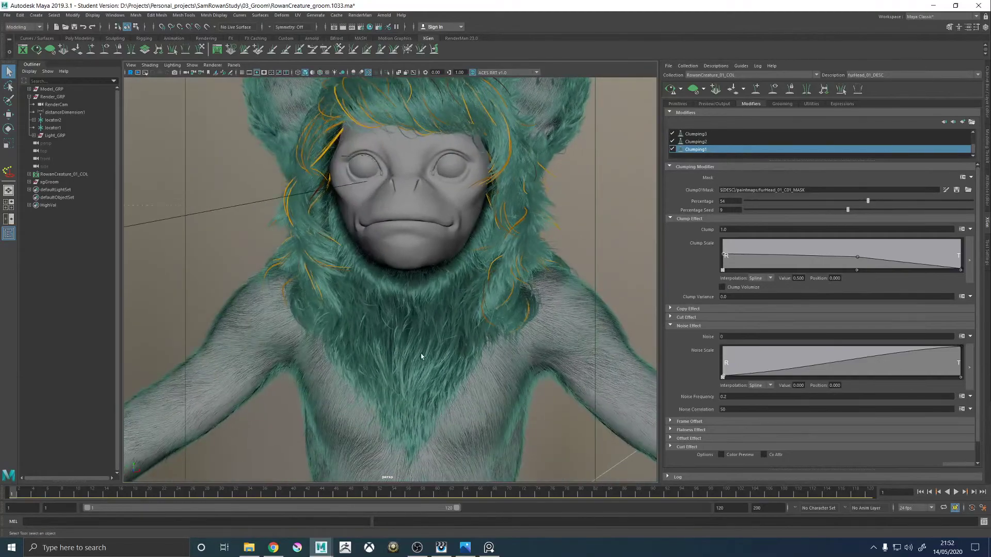
alt+middle_drag(423, 359, 429, 299)
In furNeck_01_DESC, set the Noise value of the Clumping1 modifier to 1.
click(866, 73)
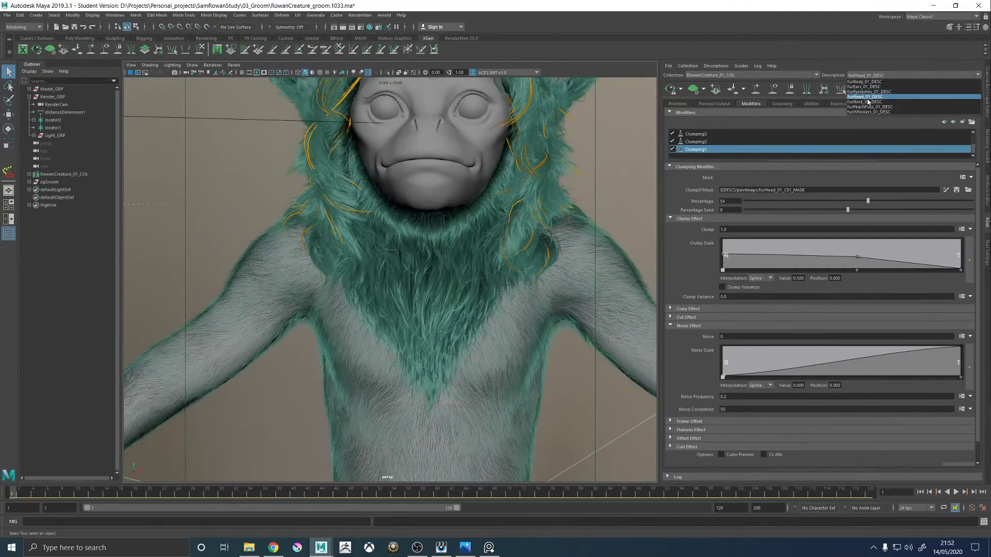
click(863, 104)
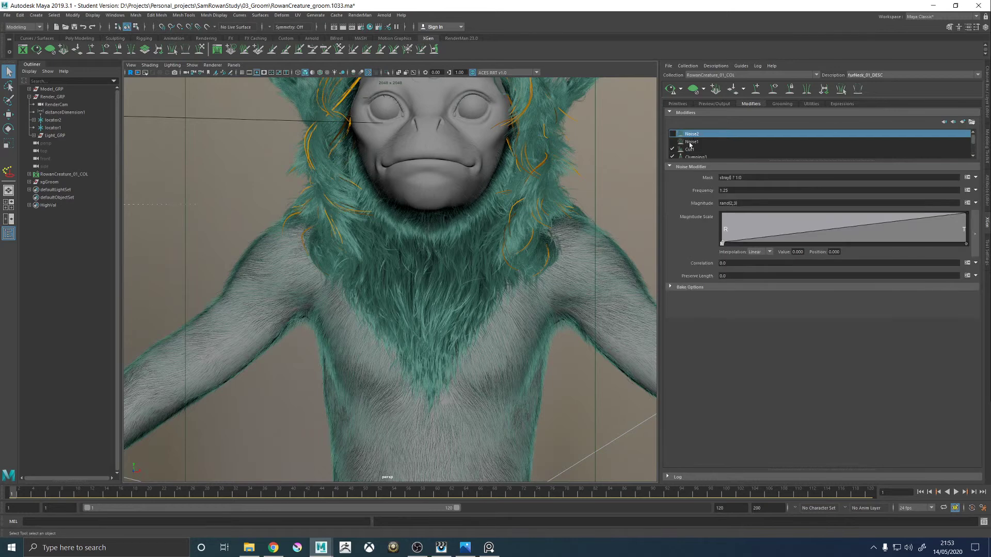
alt+drag(390, 235, 411, 233)
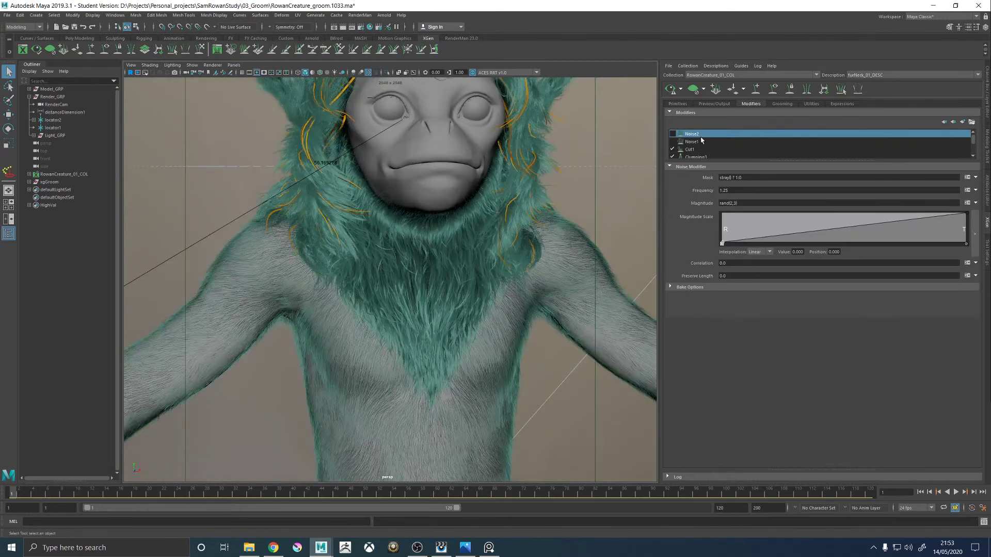
scroll(701, 140, down, 1)
click(694, 149)
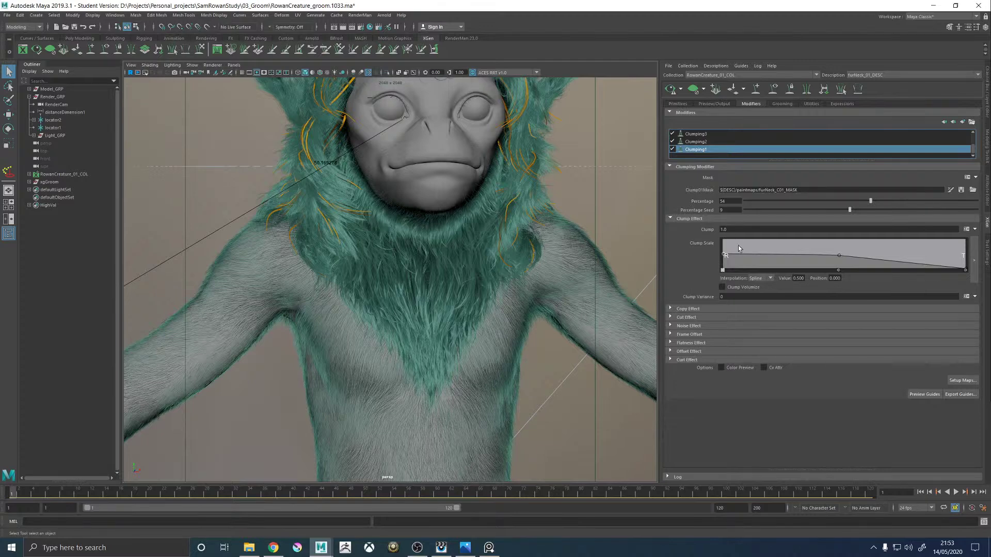
click(688, 326)
drag(743, 337, 692, 337)
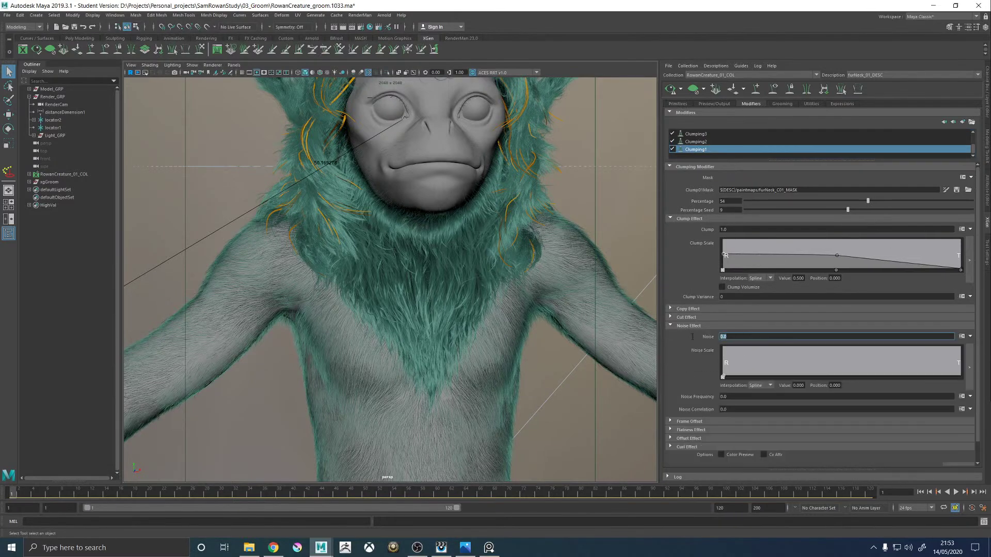
key(Return)
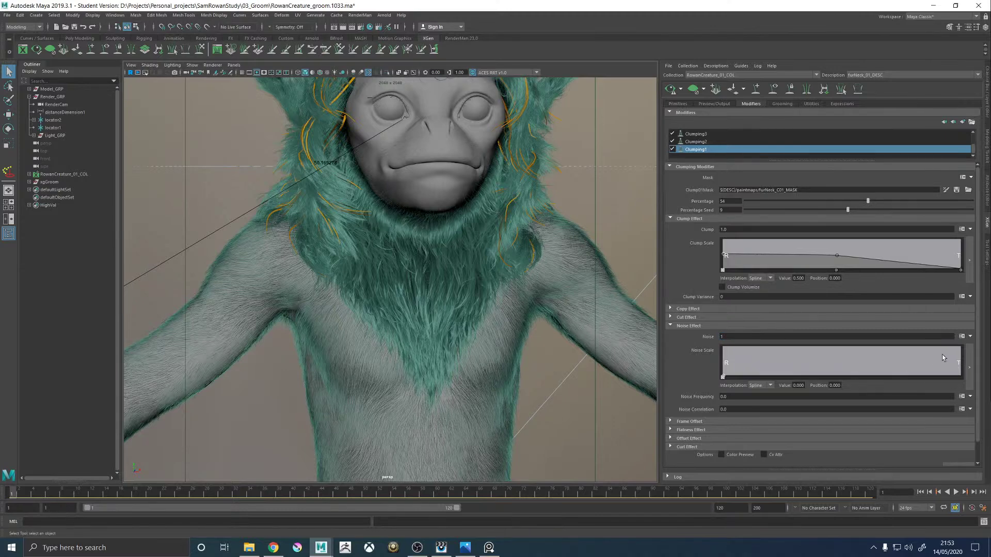
Shape Clumping1's Noise Scale ramp to rise to 1.000 at the tip, refresh the XGen preview and inspect the neck fur.
drag(942, 355, 984, 321)
click(670, 90)
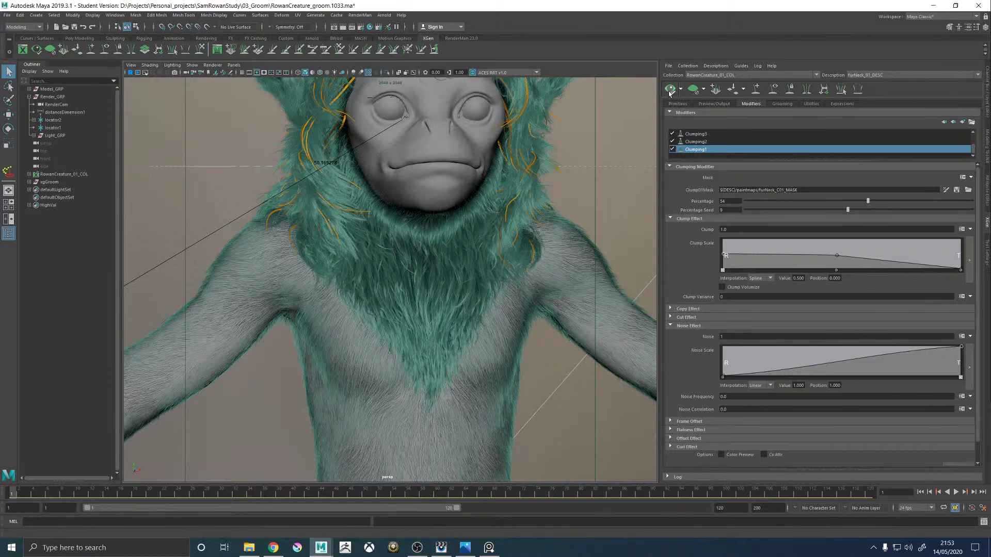
alt+right_drag(433, 204, 516, 282)
alt+drag(514, 282, 475, 268)
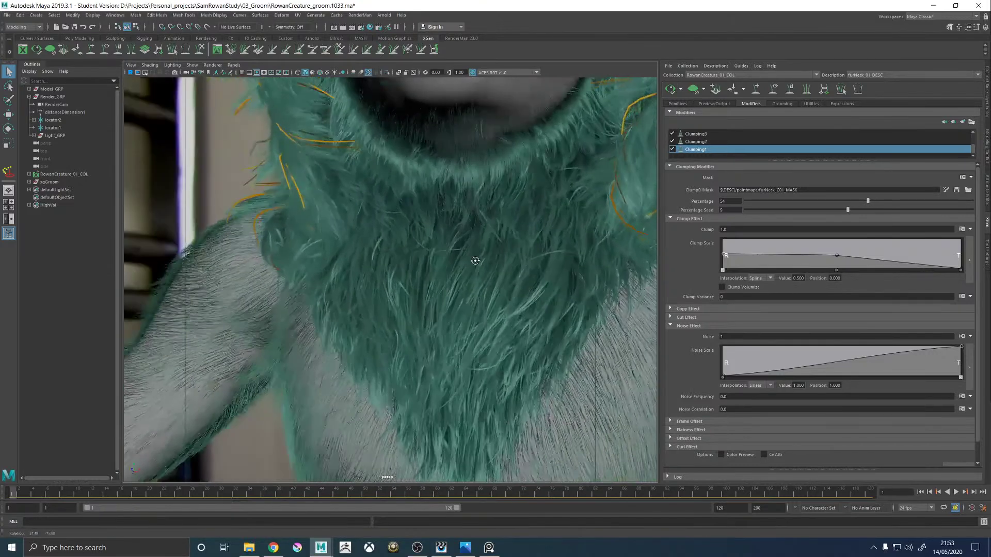
Set Clumping1's Noise Frequency to 1 for the neck fur and refresh the XGen preview.
click(725, 396)
text(1)
key(Return)
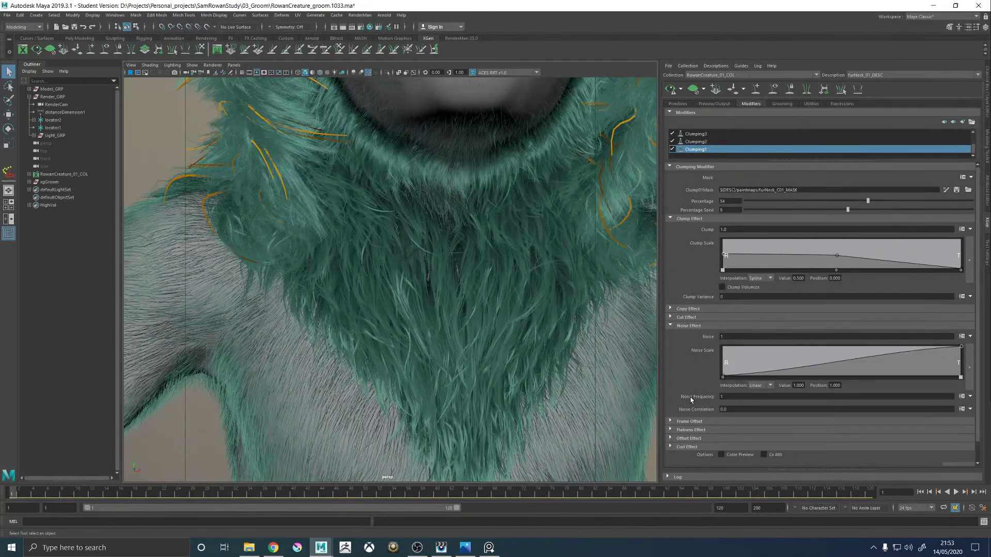
click(671, 92)
alt+drag(583, 209, 408, 227)
Enable the neck fur's Noise1 and Noise2 modifiers, refresh the preview and inspect the fur up close and from afar.
scroll(678, 143, up, 2)
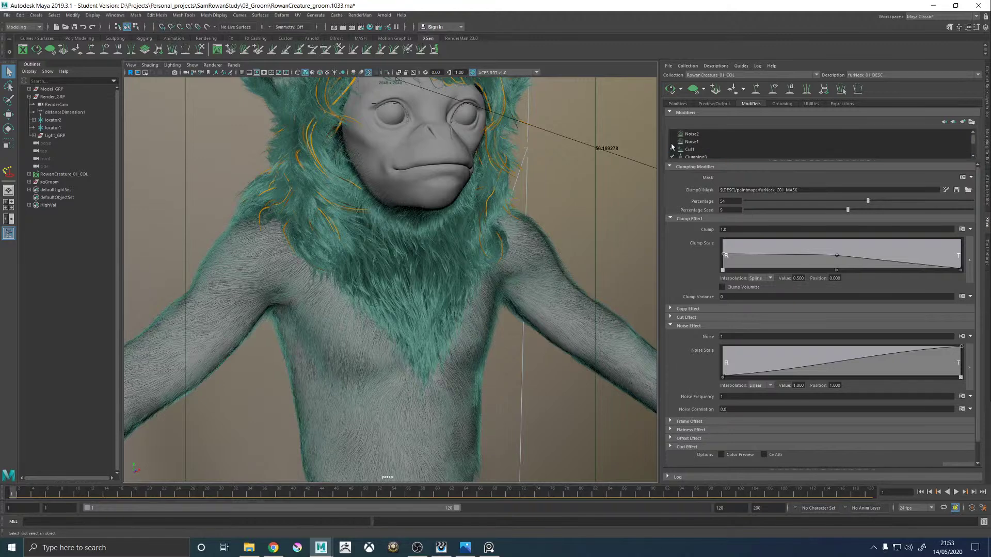
click(671, 90)
scroll(473, 199, up, 10)
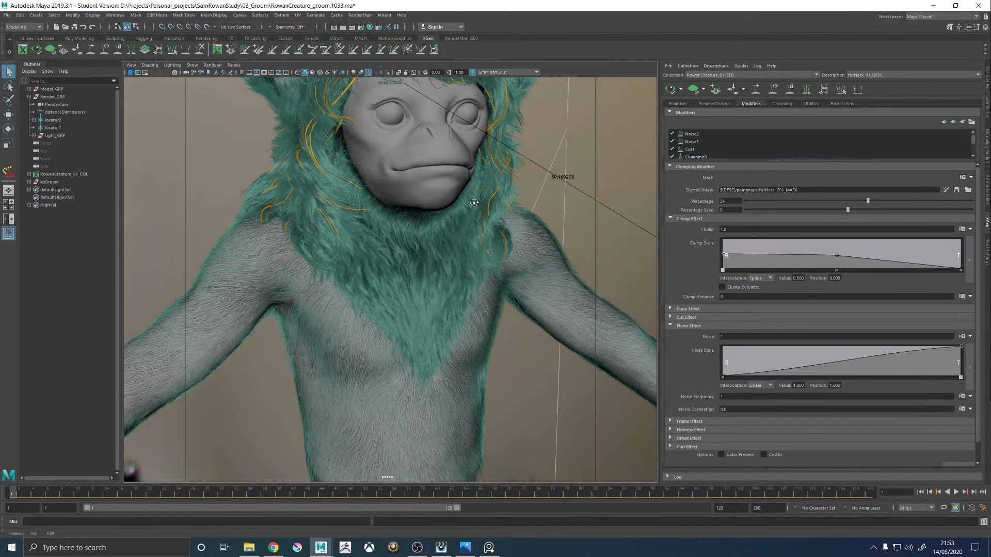
alt+drag(484, 242, 462, 248)
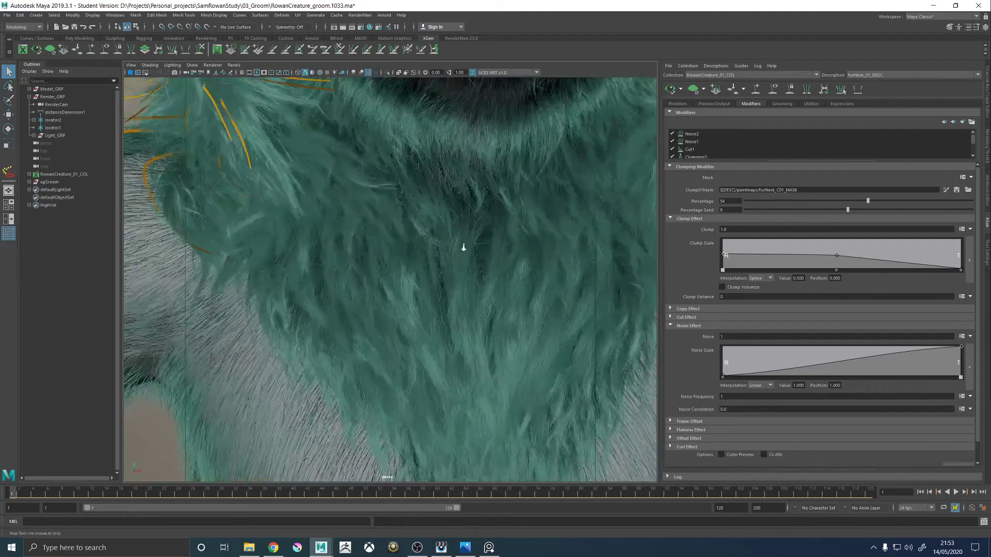
scroll(462, 248, down, 10)
alt+drag(259, 255, 289, 267)
scroll(446, 261, down, 5)
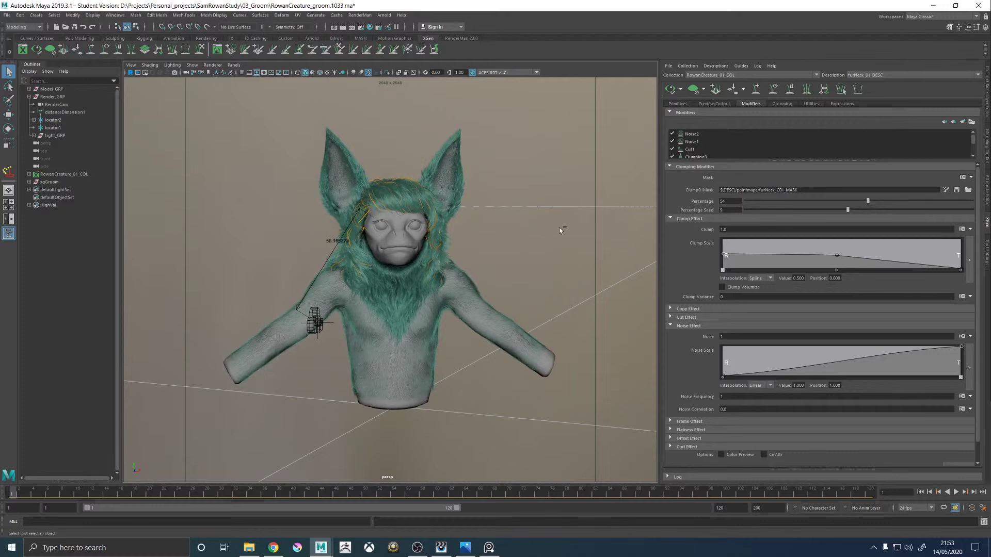
Save the groom scene under its existing name, RowanCreature_groom.1033.ma.
key(ctrl+s)
click(474, 278)
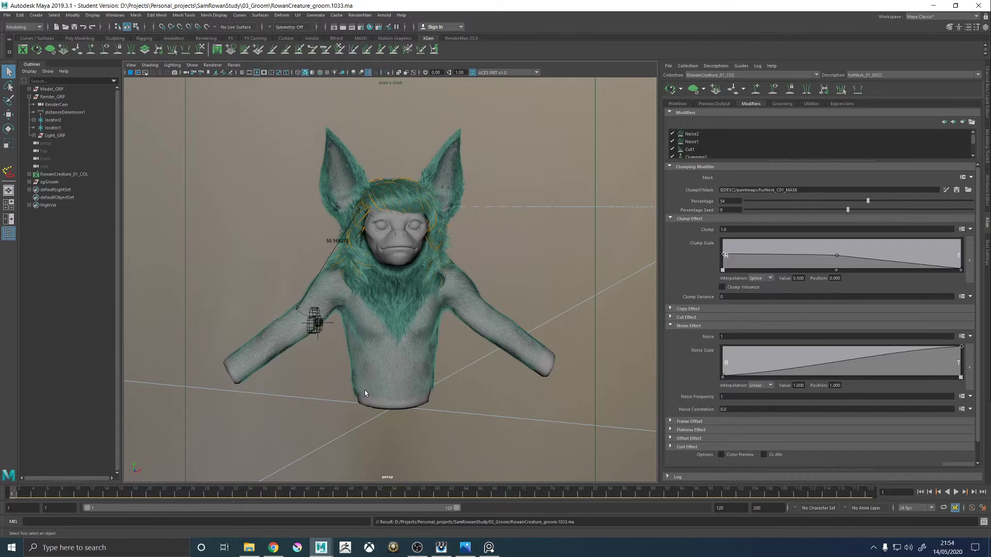
alt+middle_click(426, 287)
alt+drag(425, 287, 531, 262)
key(ctrl+s)
click(484, 280)
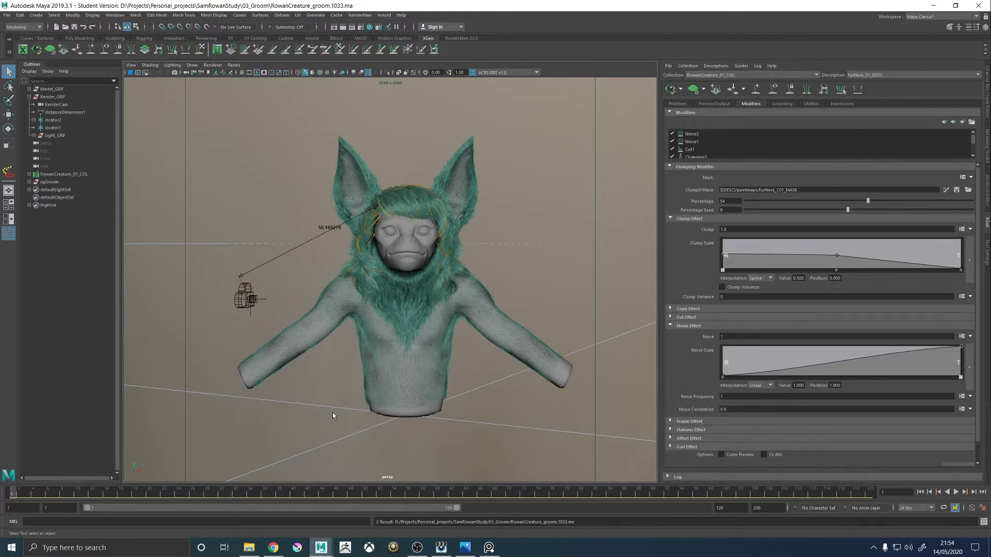
Inspect the whole groom from several angles and frame the creature's ears, head and chest in the perspective view.
alt+drag(360, 225, 430, 217)
alt+right_drag(430, 216, 495, 235)
mouse_move(497, 234)
alt+mouse_down()
mouse_move(464, 230)
mouse_move(498, 243)
alt+mouse_up()
alt+middle_drag(544, 298, 533, 289)
alt+drag(533, 289, 521, 290)
alt+drag(475, 210, 340, 235)
alt+drag(452, 330, 335, 190)
alt+middle_drag(335, 191, 350, 210)
scroll(408, 238, up, 4)
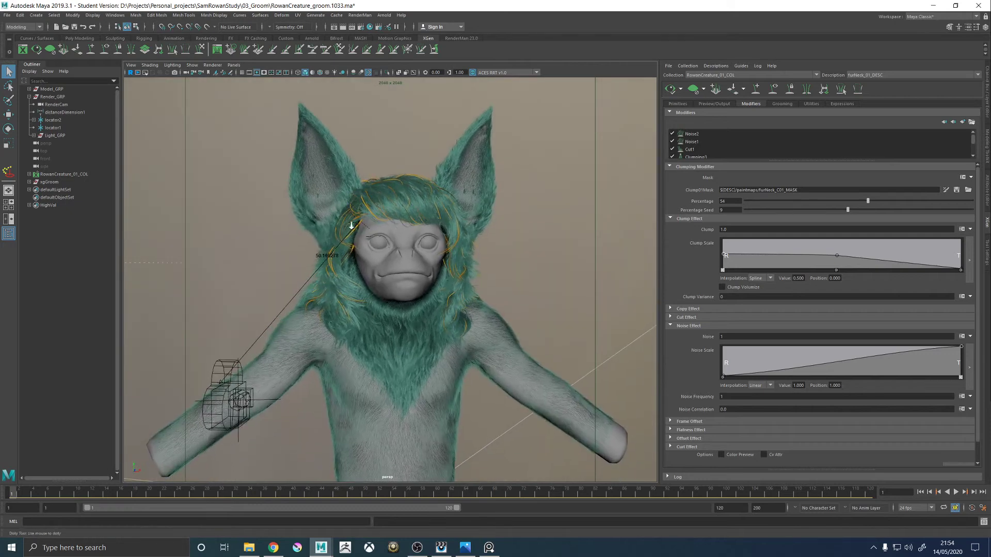
alt+drag(401, 238, 377, 168)
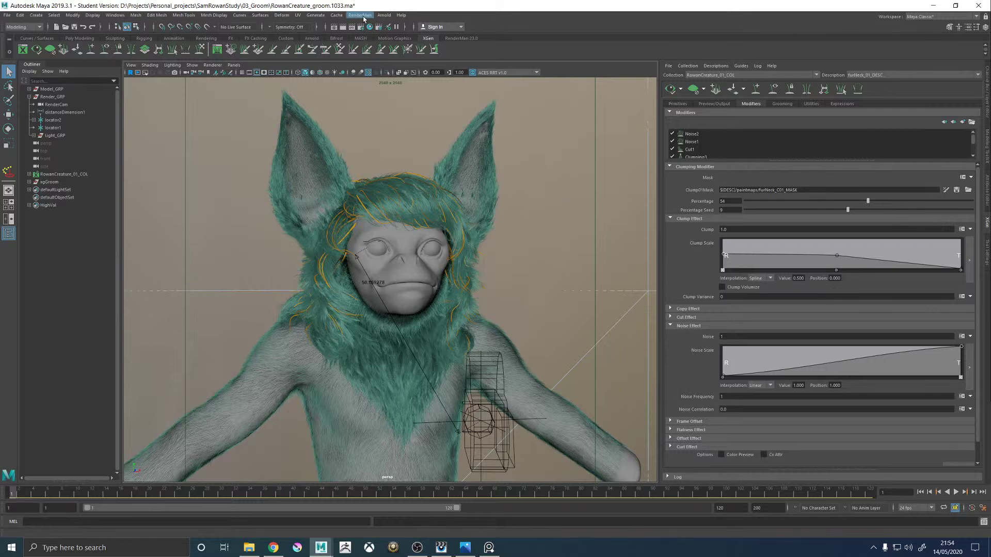
Save the scene again, start a RenderMan IPR render of the perspective view and bring up the render window.
click(359, 15)
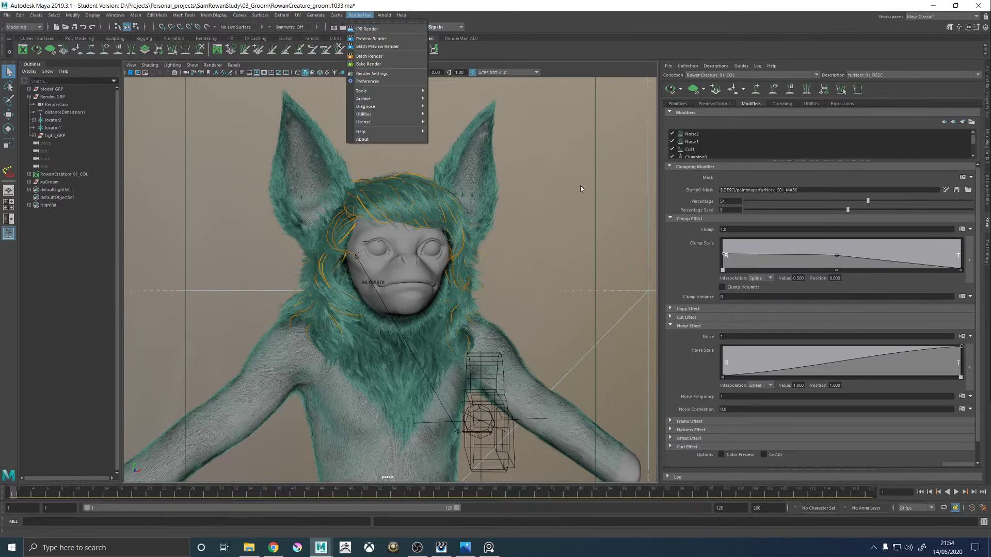
key(Escape)
key(ctrl+s)
click(479, 280)
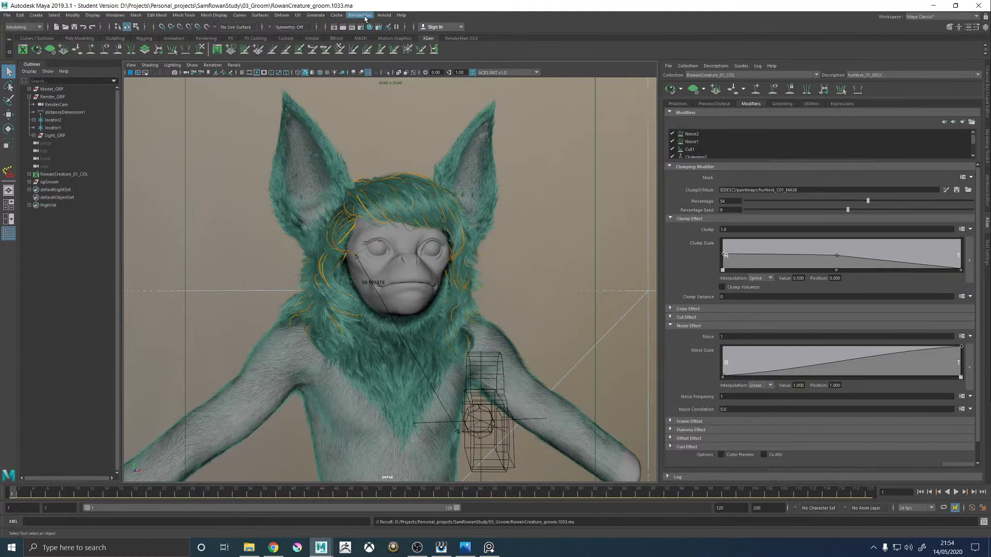
click(360, 15)
click(370, 30)
click(440, 548)
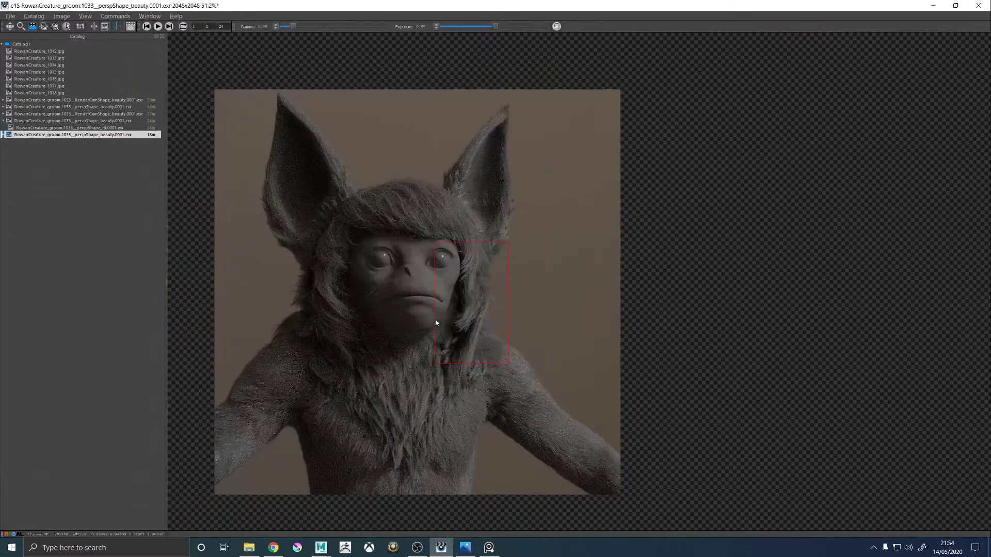
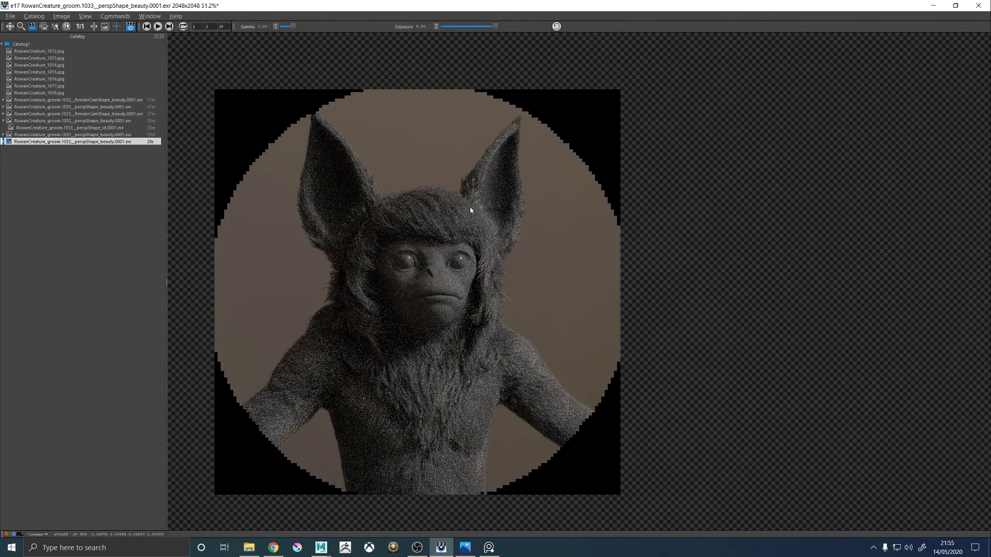
Examine the head and neck fur up close in the render, then return to Maya.
scroll(439, 288, up, 3)
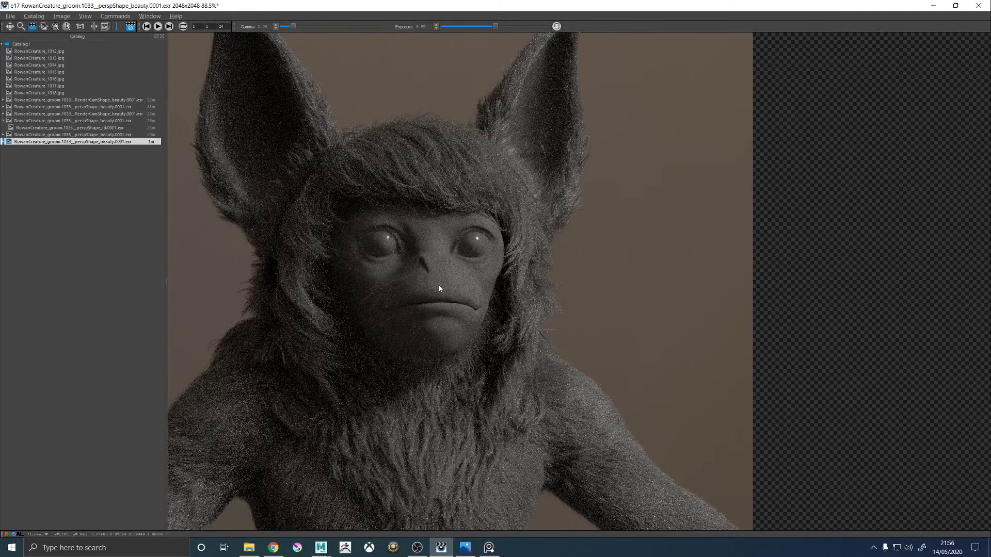
scroll(439, 289, down, 2)
scroll(422, 396, up, 3)
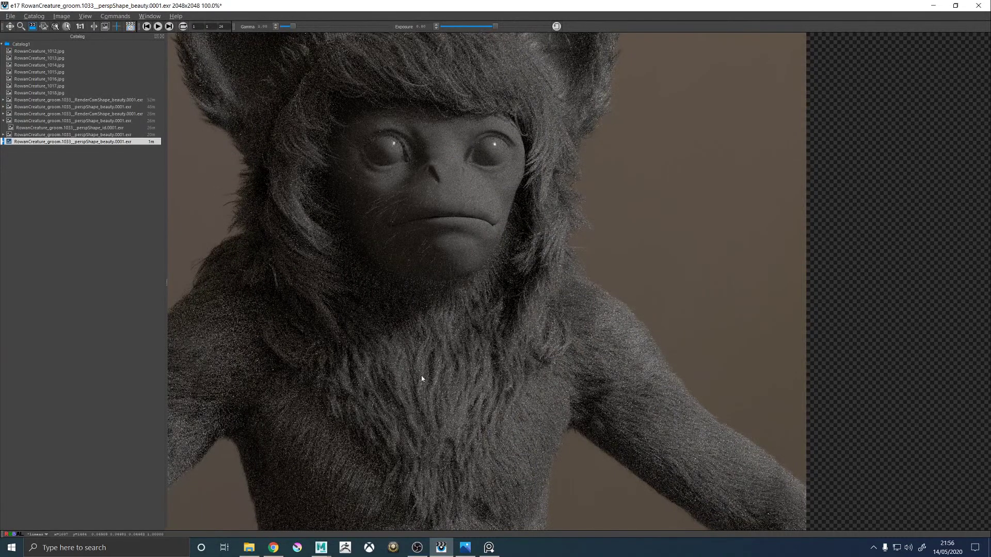
click(933, 6)
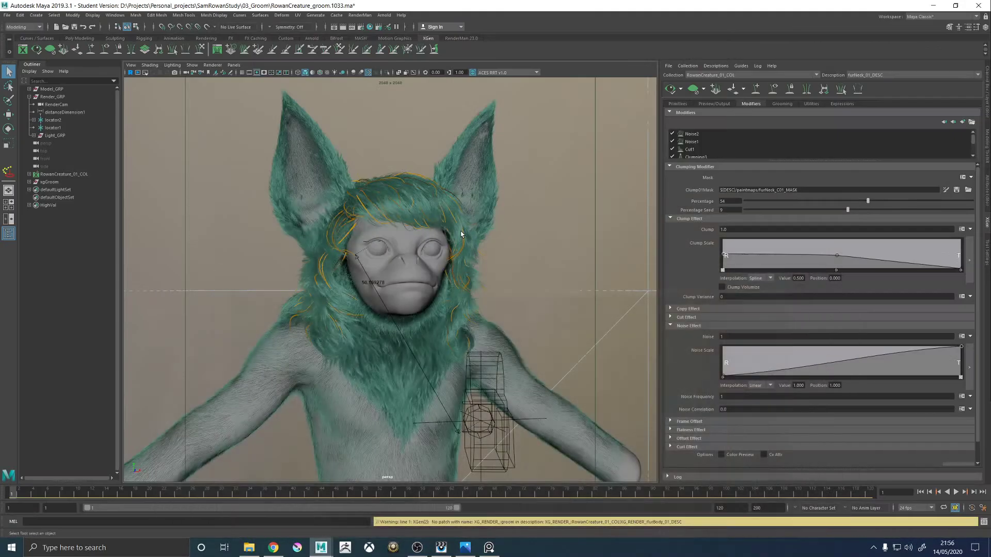
Open the Noise1 modifier of furHead_01_DESC and select its Mask expression rand(0,1).
click(879, 74)
click(867, 82)
click(869, 75)
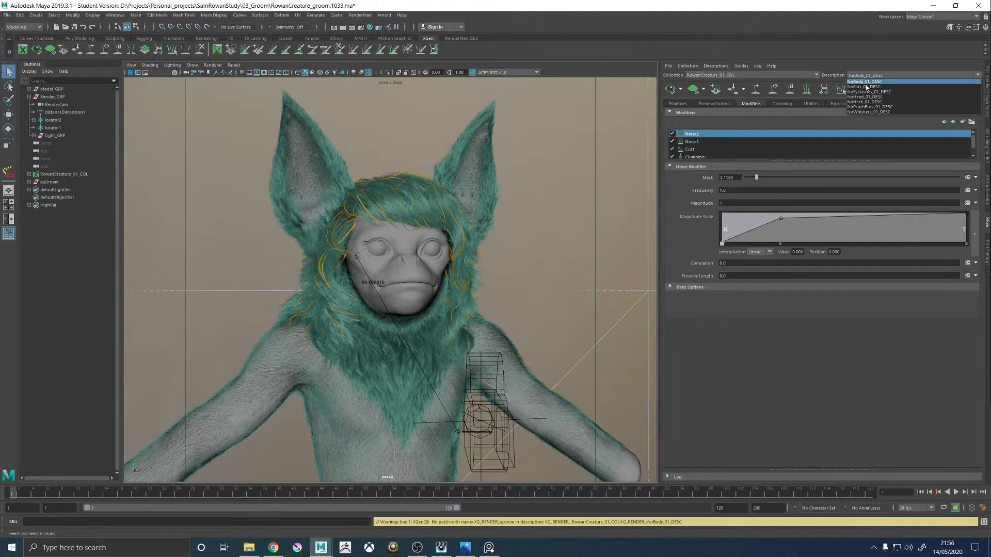
click(871, 98)
click(697, 141)
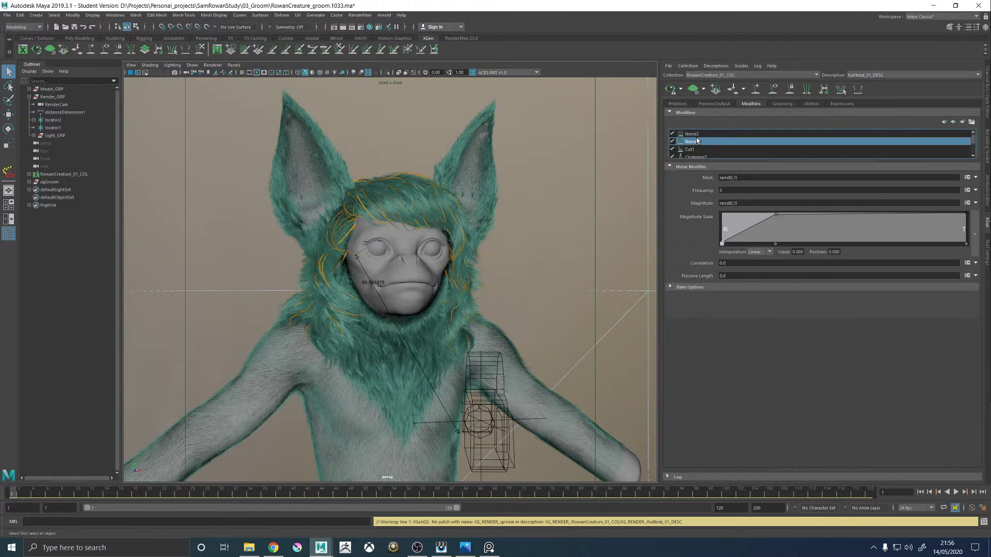
triple_click(747, 177)
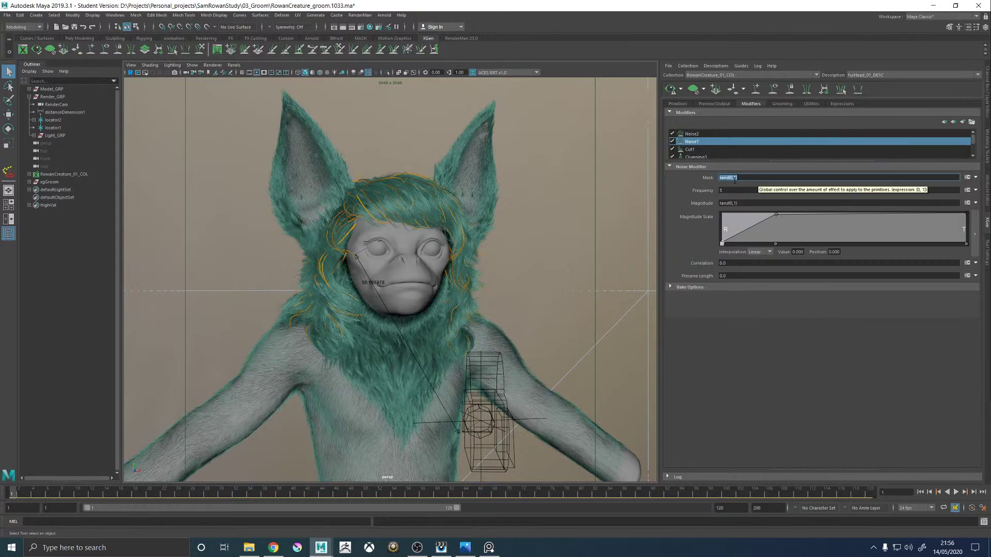
In Krita, create a 1920 x 1080 document, add a paint layer and fill it with blue.
click(292, 550)
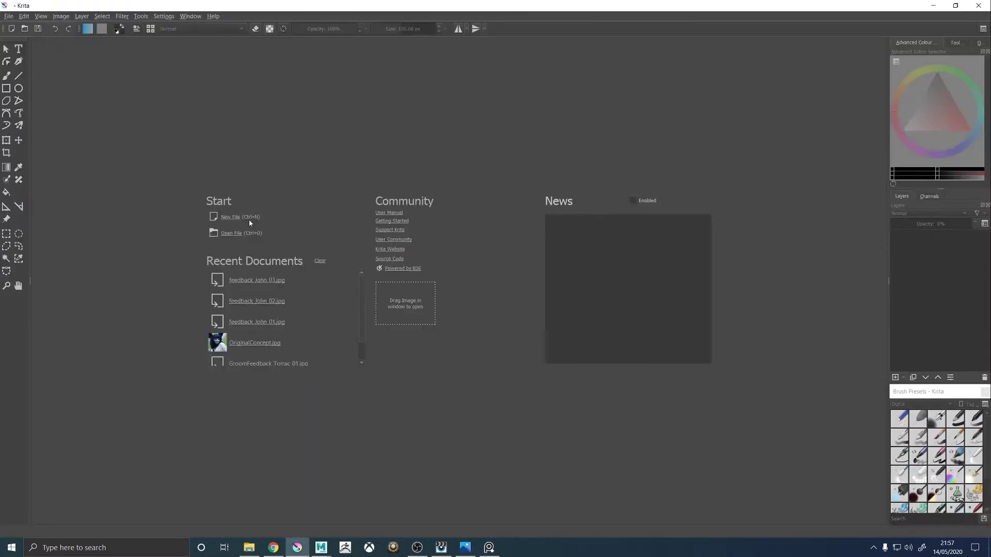
click(11, 28)
click(550, 379)
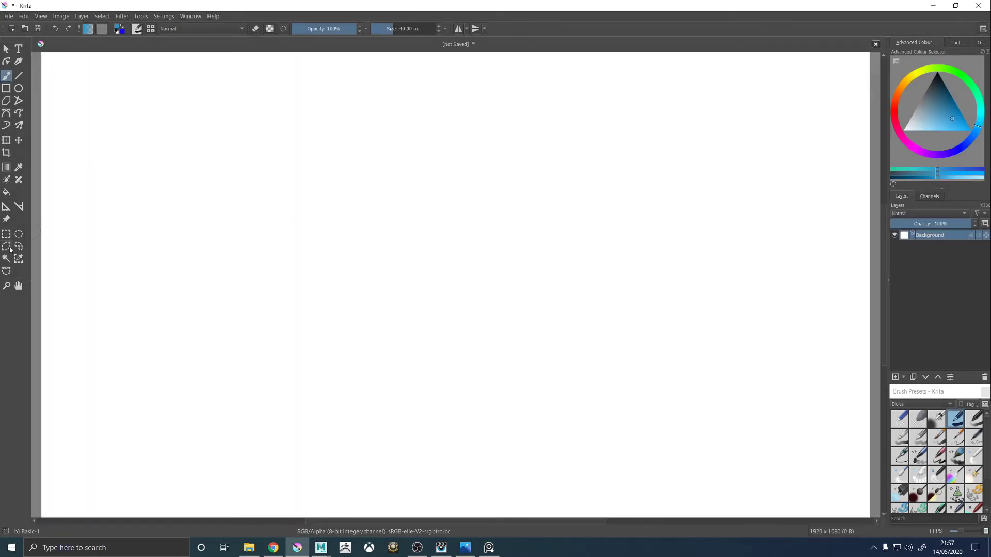
click(896, 377)
click(6, 192)
click(257, 216)
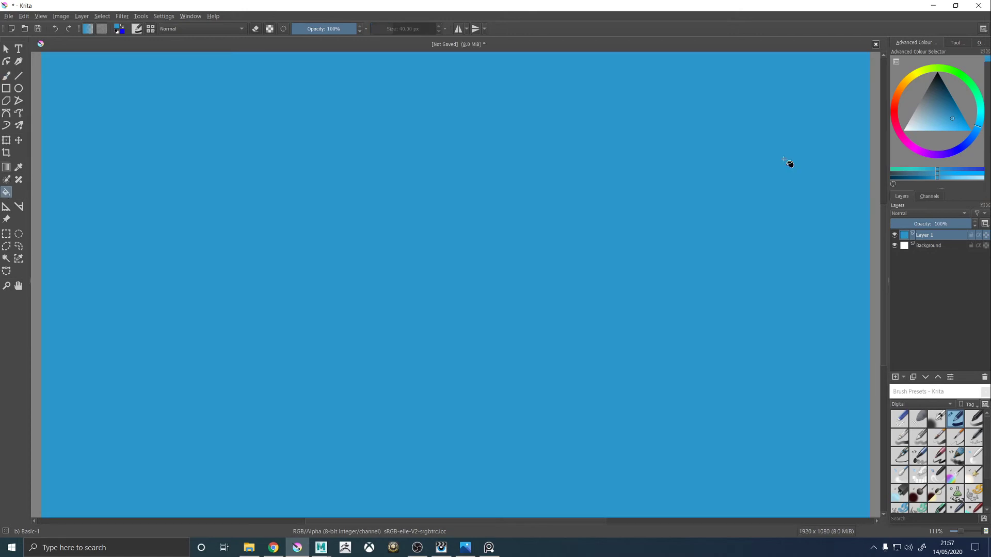
Refill the blue layer with dark grey and add a new paint layer above it.
click(917, 104)
click(445, 217)
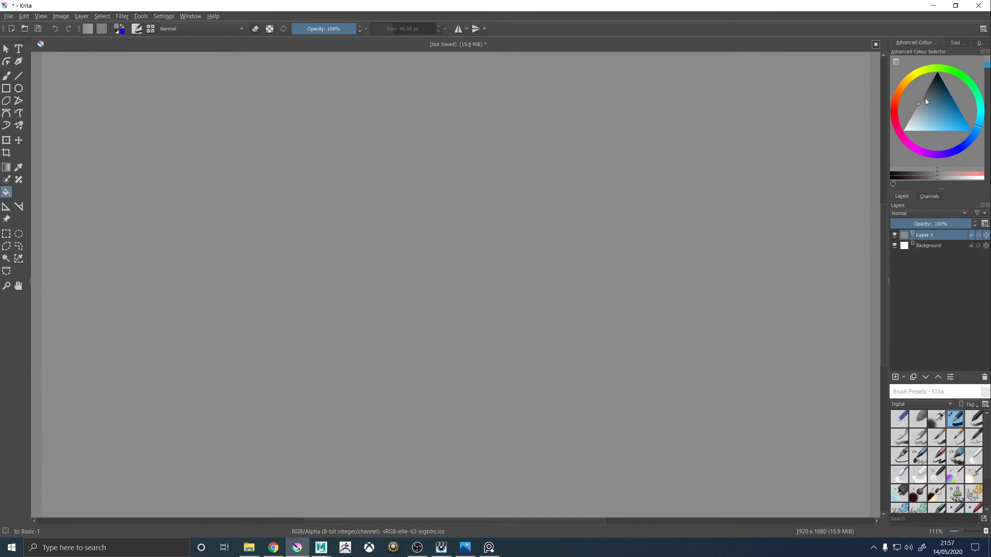
click(924, 89)
click(321, 237)
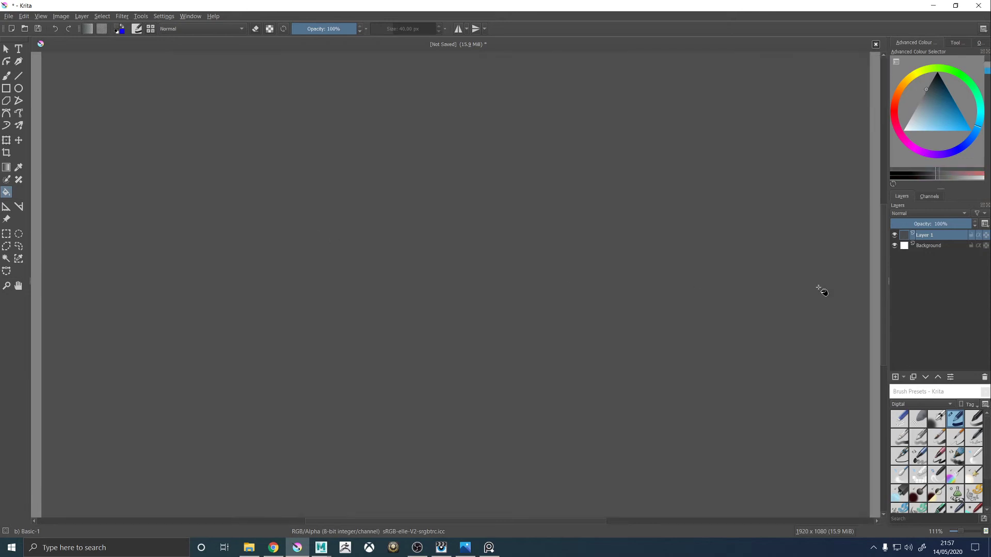
click(895, 376)
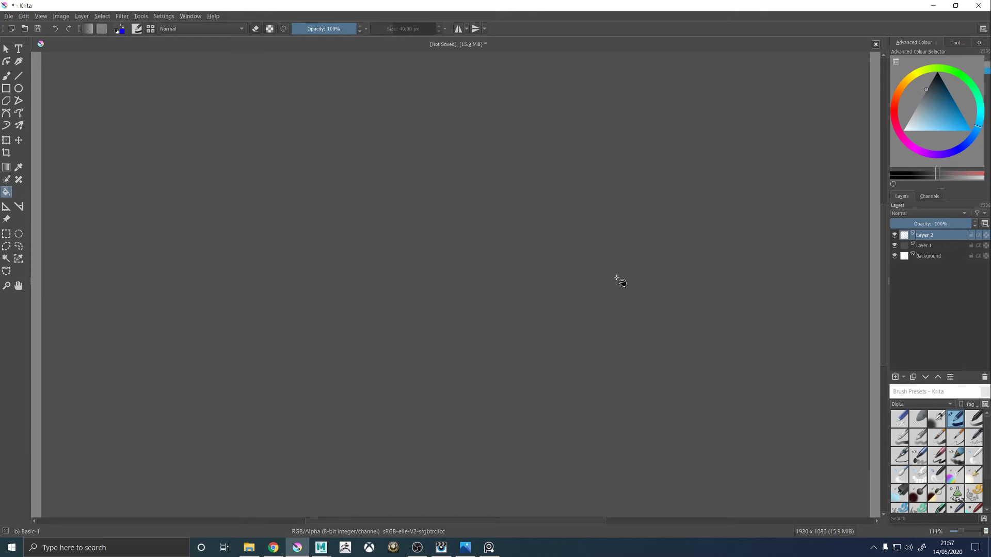
Switch to the freehand brush and reduce its size to 6 px.
click(7, 76)
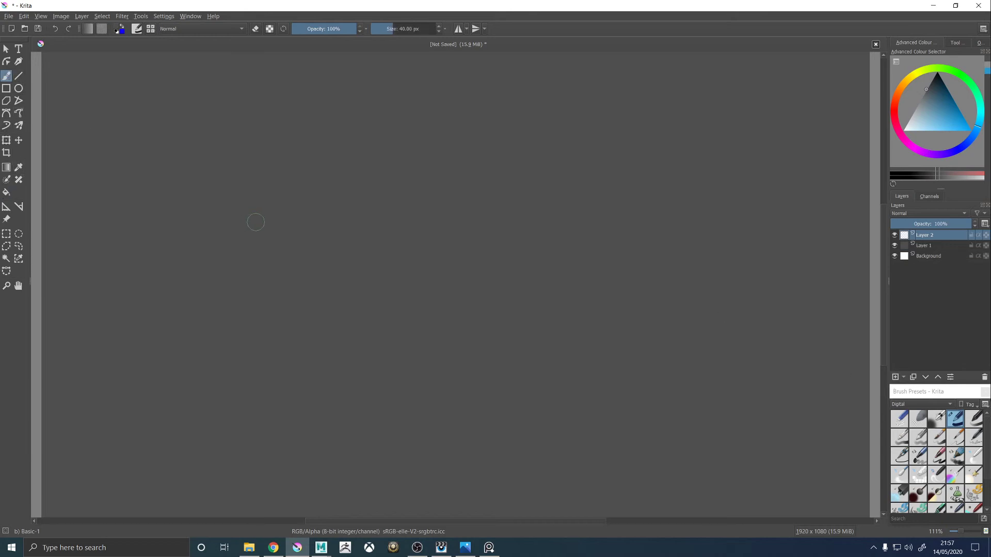
key(bracketleft)
key(bracketleft)
key(bracketleft)
key(bracketleft)
key(bracketleft)
key(bracketleft)
key(bracketleft)
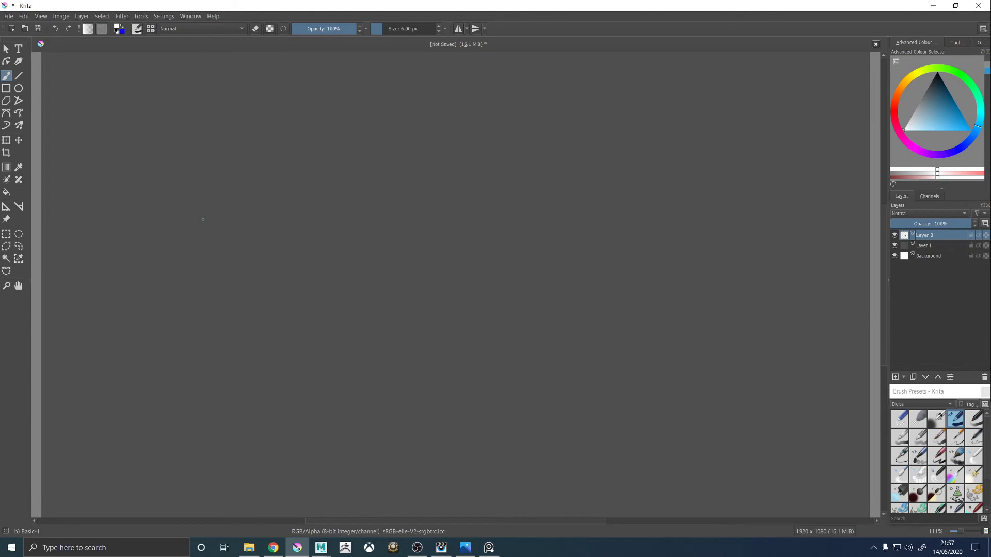
Sketch three graph frames side by side in white, each with a horizontal baseline and a vertical line at its right end.
drag(214, 249, 217, 258)
drag(338, 250, 338, 261)
drag(338, 117, 339, 123)
mouse_move(213, 253)
mouse_down()
mouse_move(364, 250)
mouse_move(335, 141)
mouse_up()
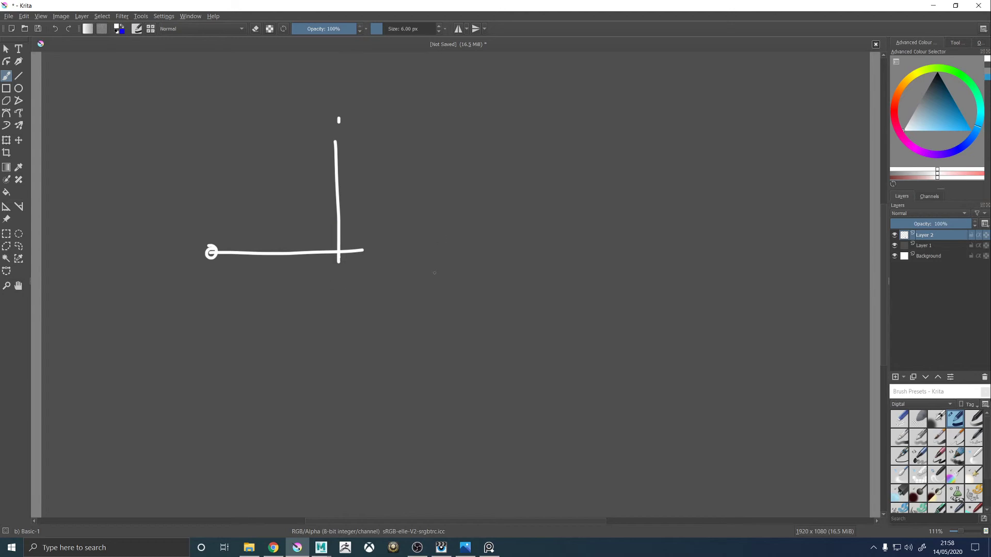
mouse_move(428, 256)
mouse_down()
mouse_move(561, 254)
mouse_move(567, 119)
mouse_up()
mouse_move(607, 255)
mouse_down()
mouse_move(750, 263)
mouse_move(743, 129)
mouse_up()
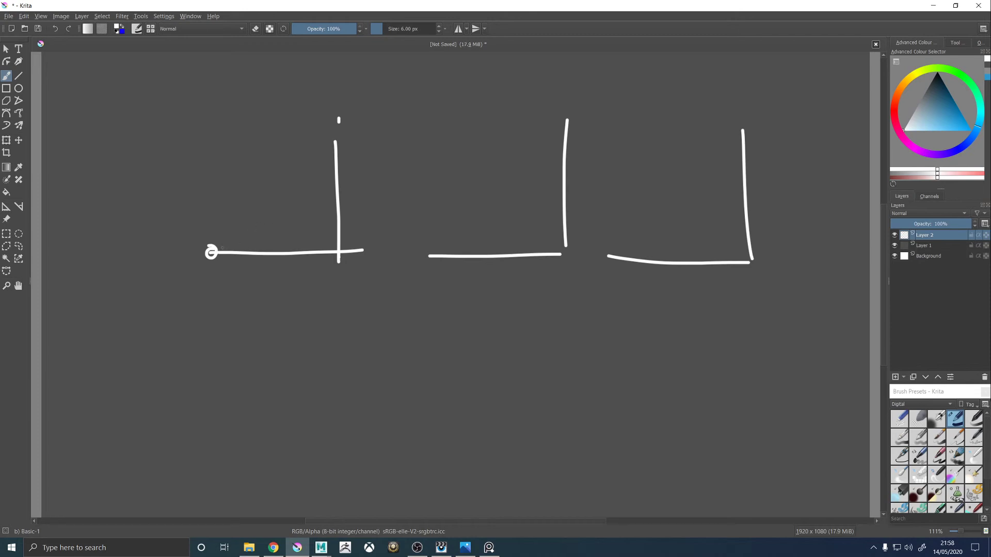
Draw straight diagonals in the first two graphs and mark the start and end points of the third graph.
drag(211, 253, 329, 138)
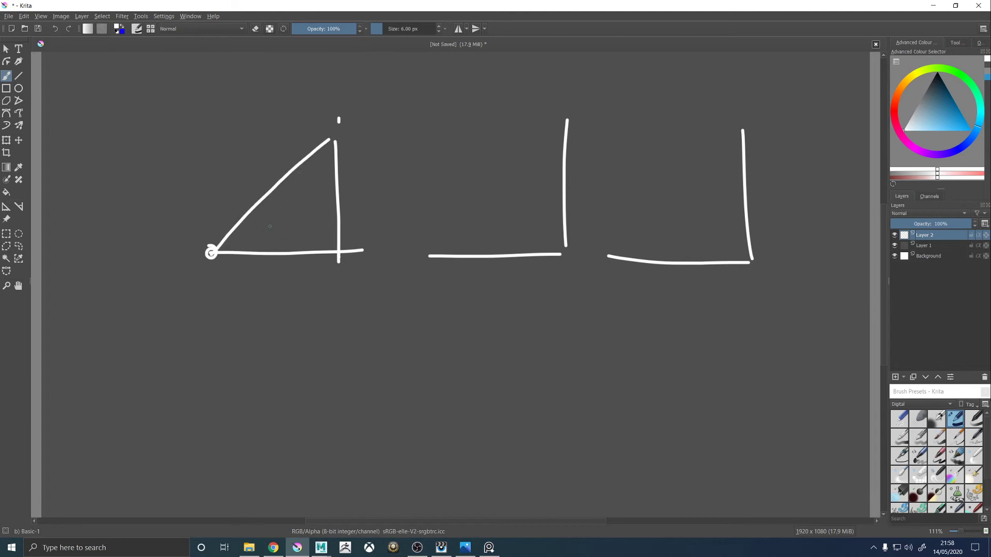
drag(428, 256, 565, 121)
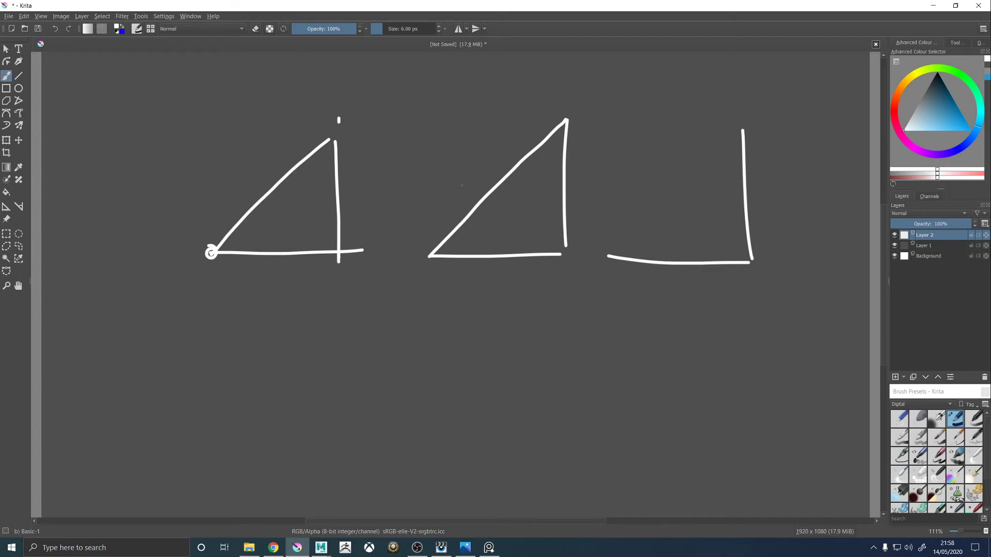
drag(744, 128, 738, 131)
drag(612, 253, 605, 260)
drag(606, 253, 615, 261)
Sketch a midpoint dot and curve in the third graph, plus a steep line reaching below the baseline with the negative area hatched.
click(693, 242)
drag(601, 257, 744, 142)
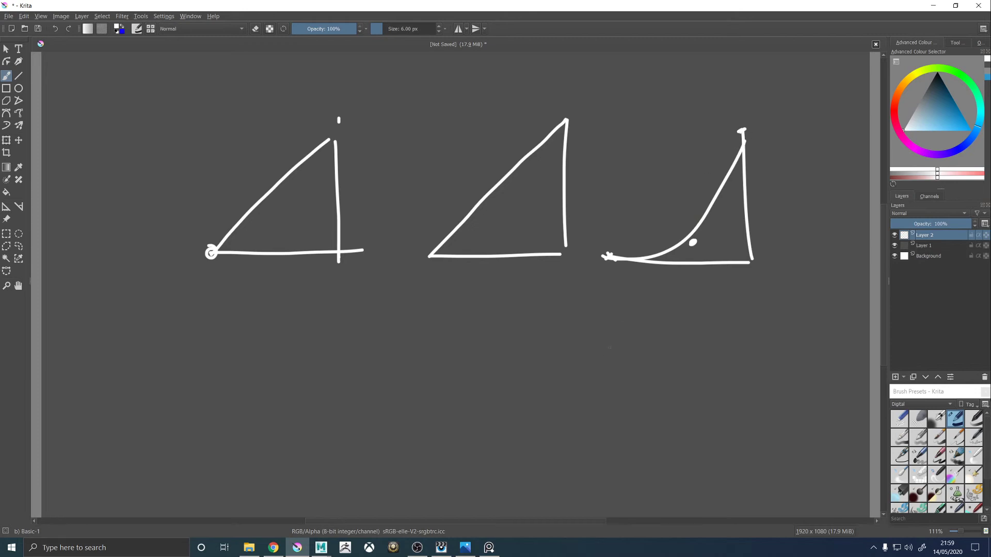
drag(603, 369, 738, 165)
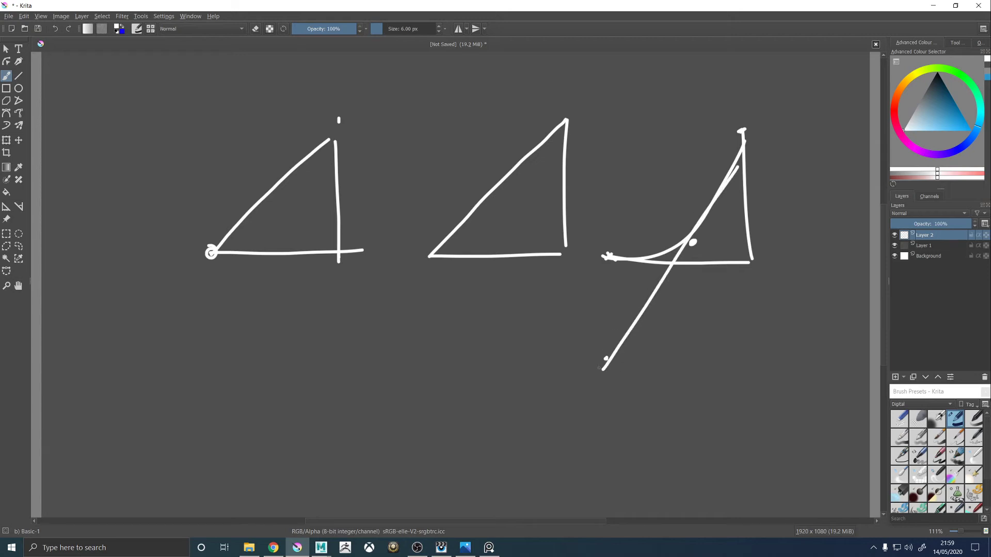
drag(610, 259, 680, 263)
mouse_move(602, 271)
mouse_down()
mouse_move(635, 271)
mouse_move(611, 361)
mouse_up()
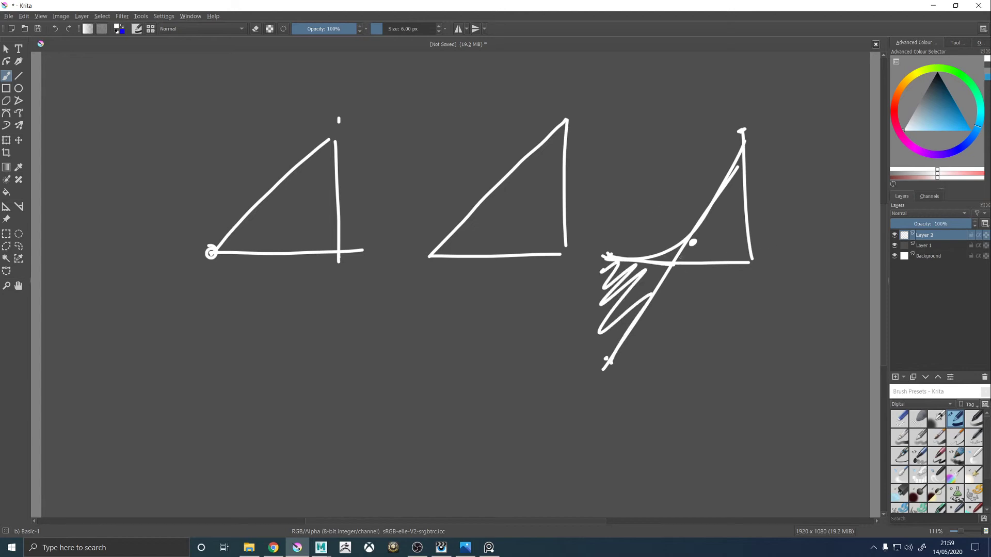
drag(666, 257, 673, 257)
Undo the third graph's hatching, steep line, curve and midpoint dot.
key(ctrl+z)
key(ctrl+z)
key(ctrl+z)
key(ctrl+z)
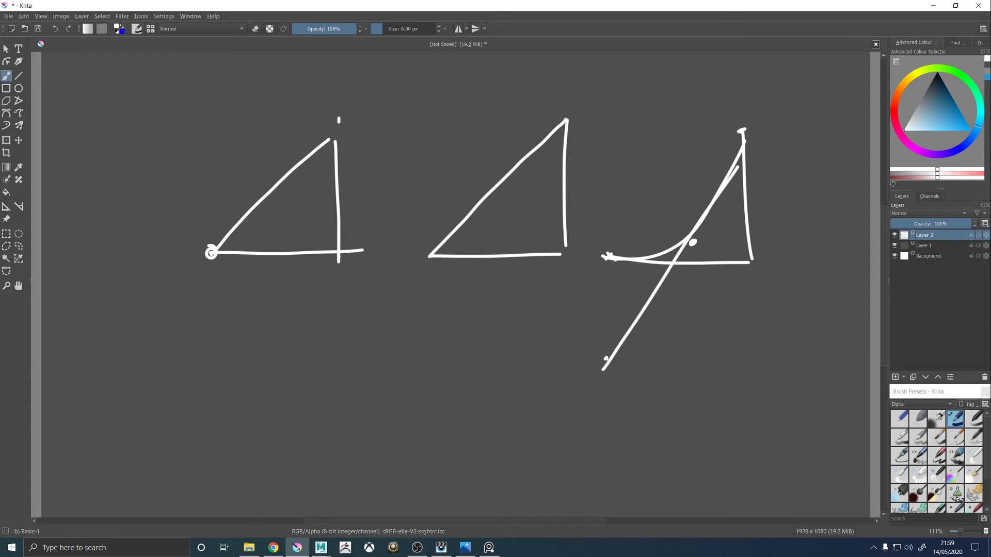
key(ctrl+z)
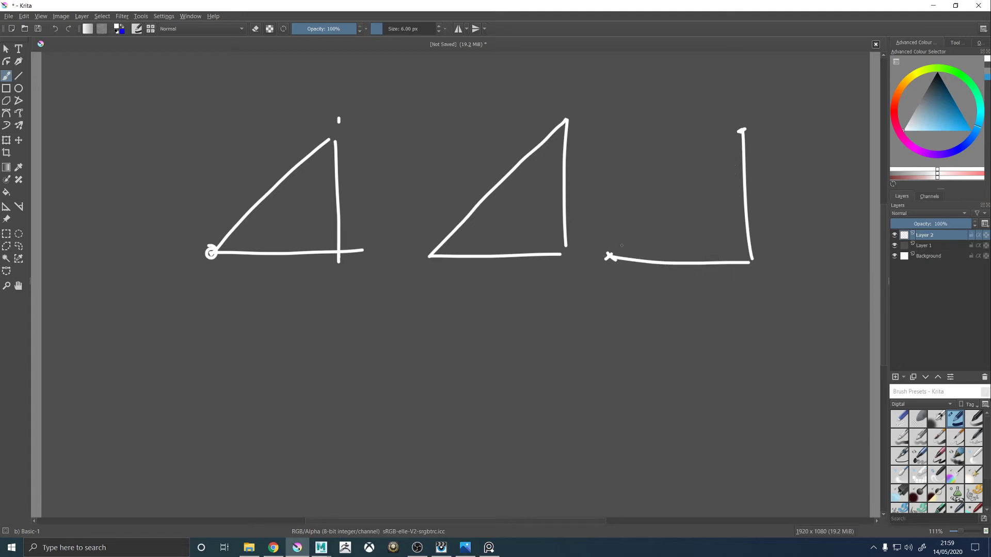
Redraw the third graph's curve with its midpoint marked and labelled .25, and close Krita without saving the document.
drag(607, 258, 747, 121)
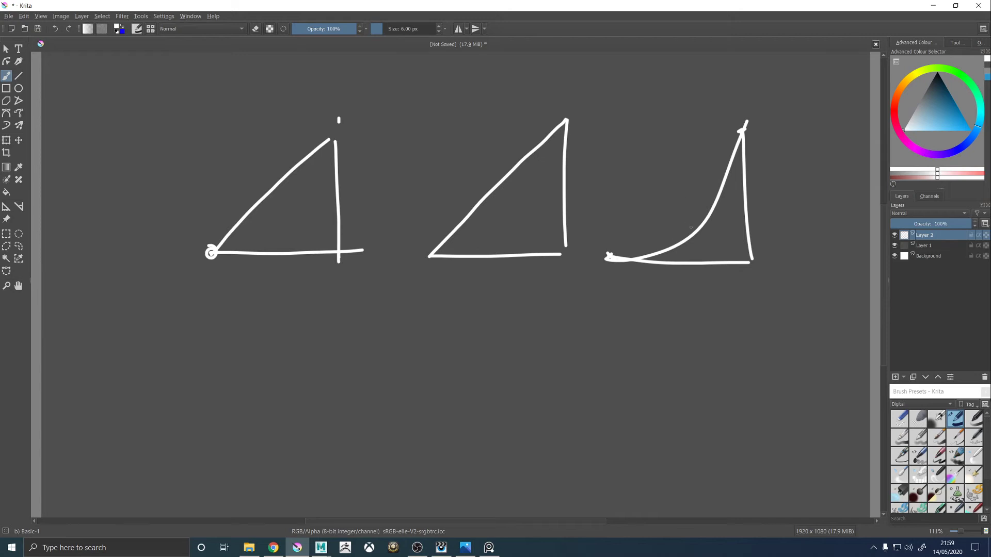
click(695, 233)
click(757, 230)
drag(770, 226, 775, 237)
drag(795, 224, 779, 239)
click(978, 5)
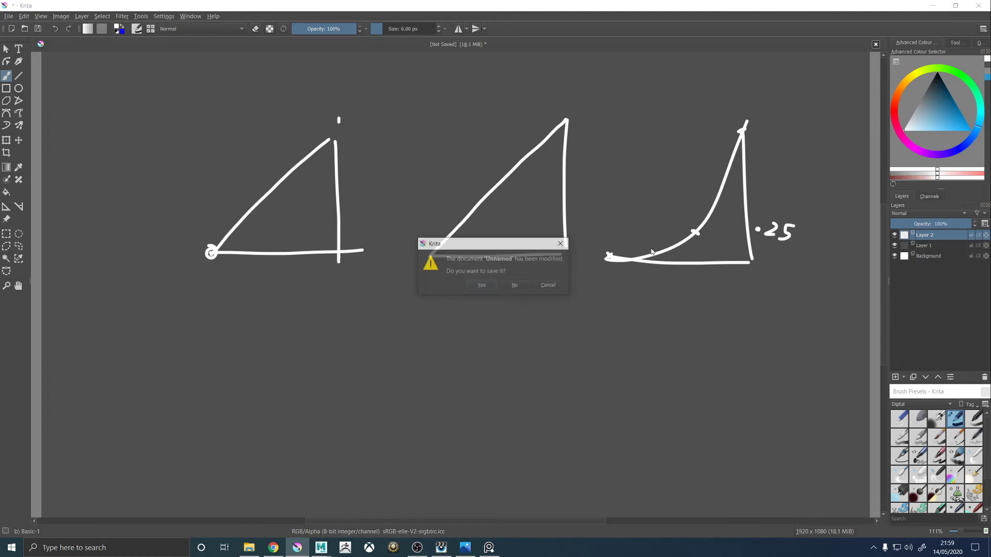
click(515, 286)
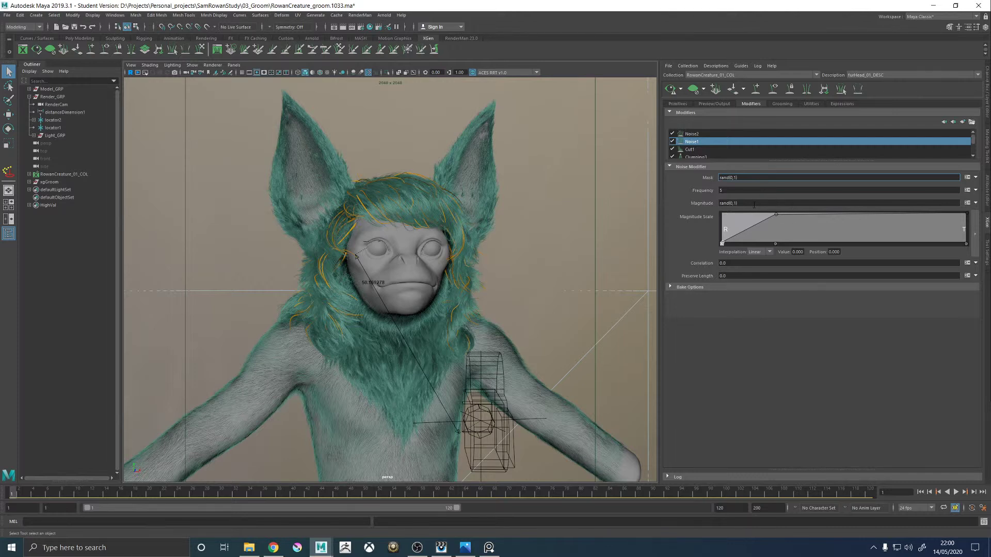
In Maya, raise the middle point of Noise1's Magnitude Scale ramp to 1.0 at about position 0.23 and refresh the fur preview.
click(775, 215)
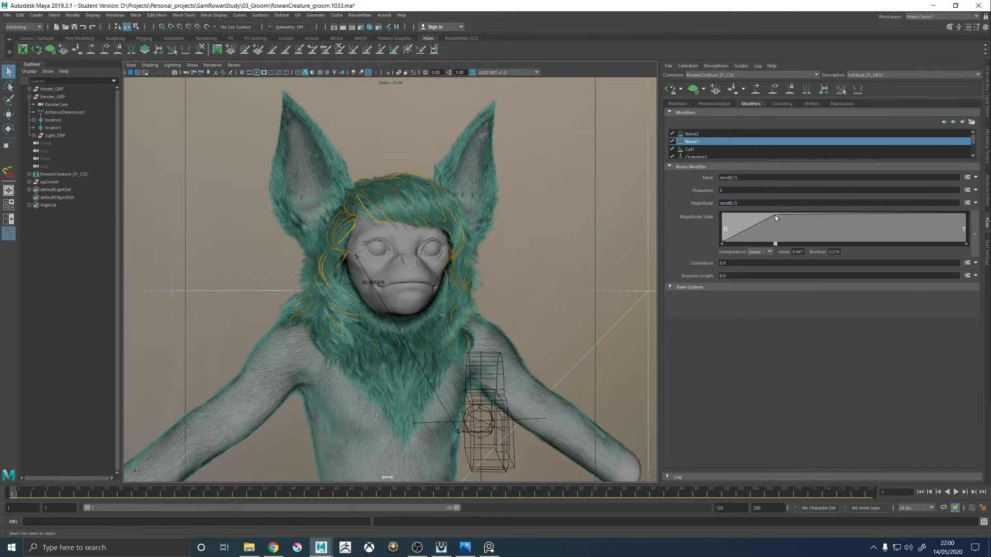
double_click(796, 252)
text(1.0)
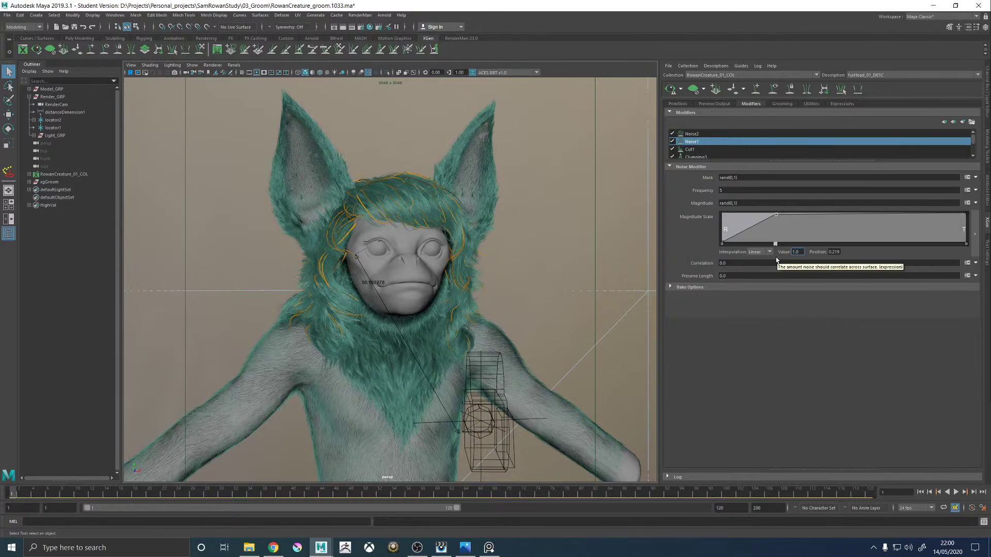
click(604, 260)
click(838, 251)
drag(777, 215, 778, 211)
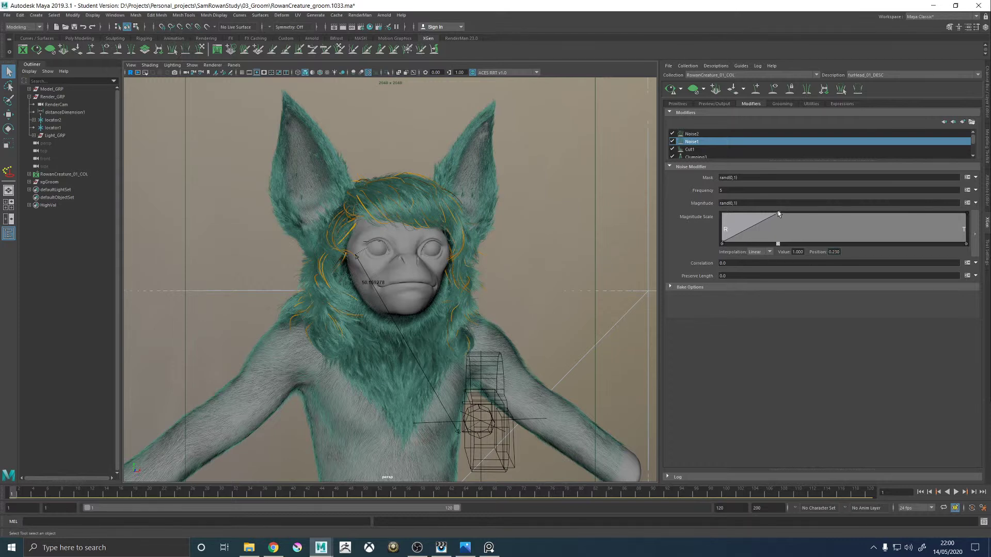
click(670, 90)
Switch to furNeck_01_DESC and move the middle Magnitude Scale point of its Noise1 modifier to value 1.0 at about position 0.247.
click(856, 74)
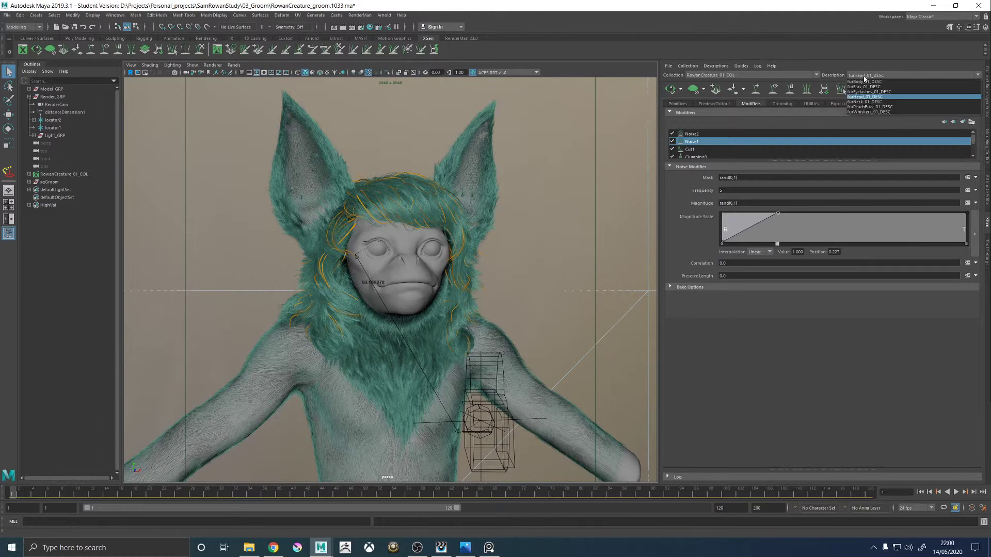
click(860, 105)
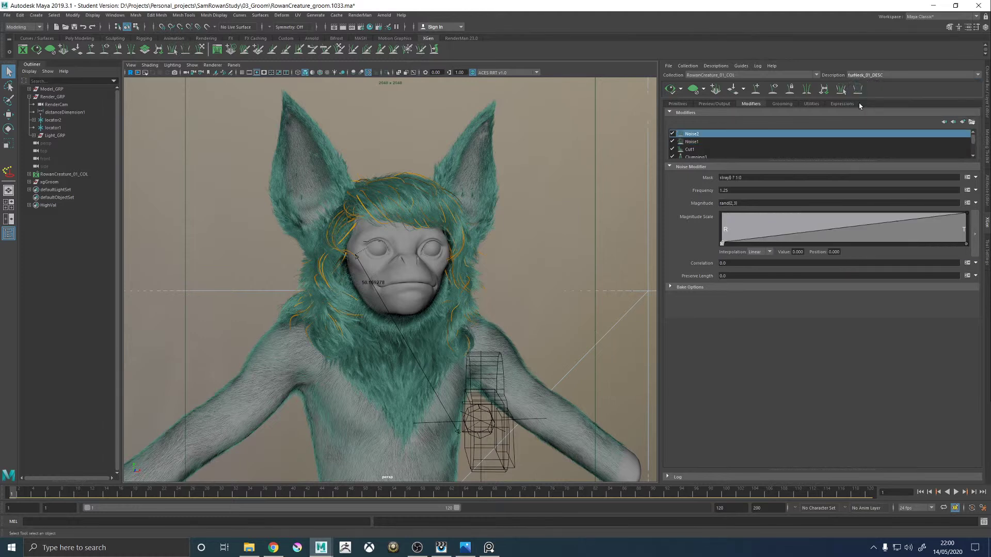
click(699, 142)
click(787, 203)
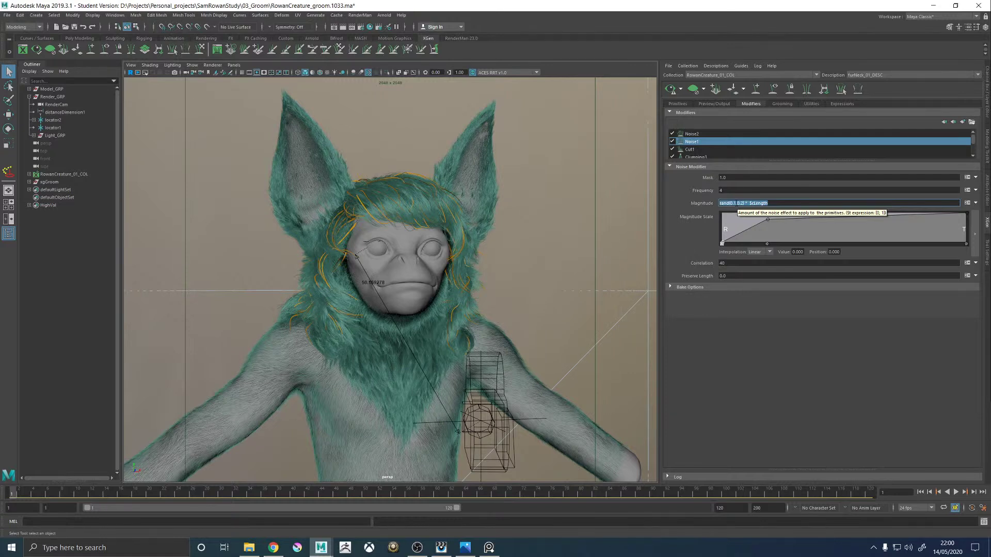
drag(739, 177, 682, 181)
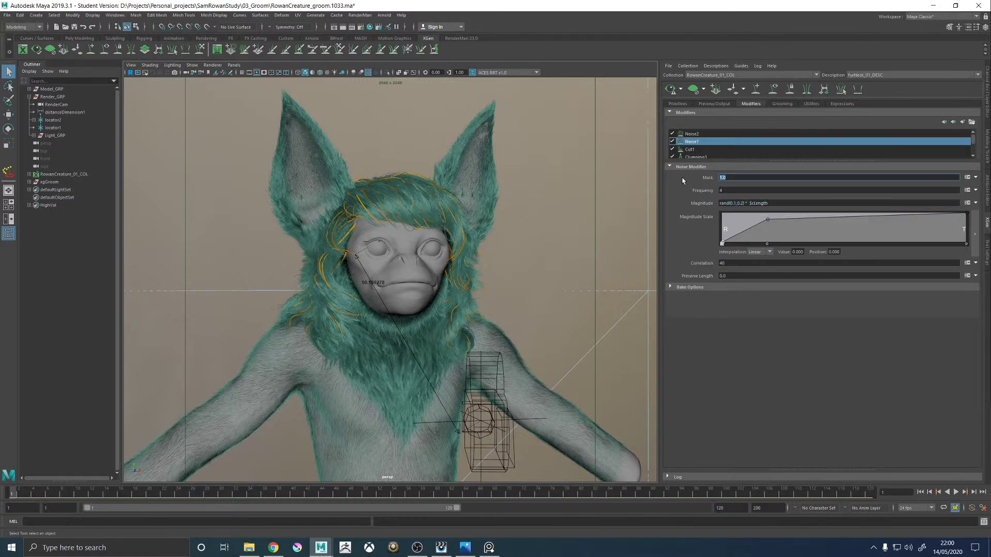
key(Tab)
click(748, 191)
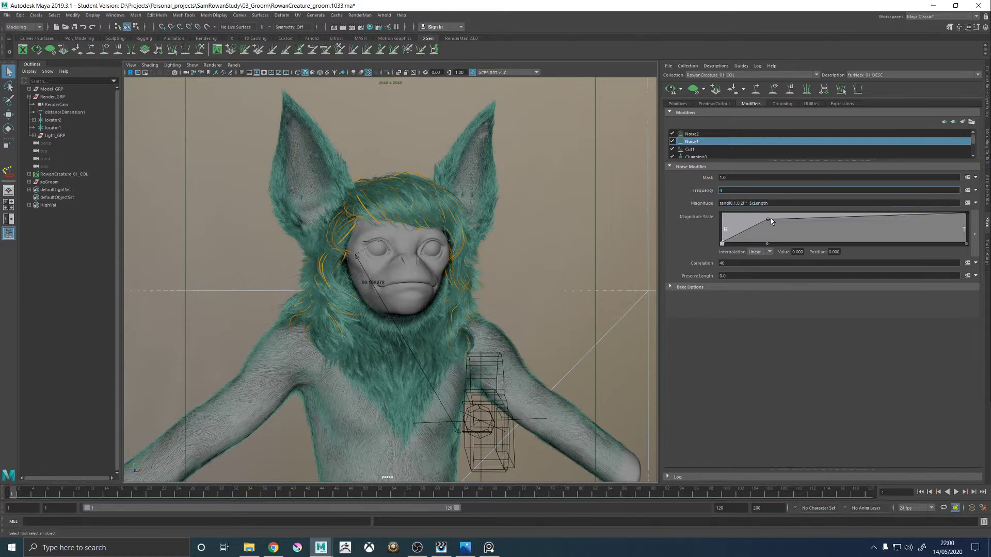
drag(767, 220, 782, 213)
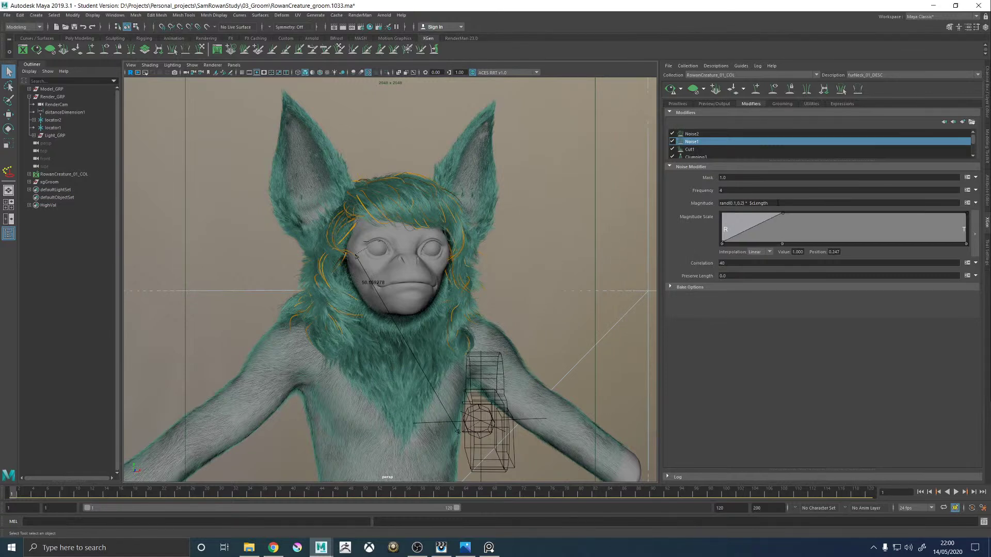
Set both the Magnitude and the Mask of the neck's Noise1 modifier to rand(0,1).
click(777, 203)
text(rand()
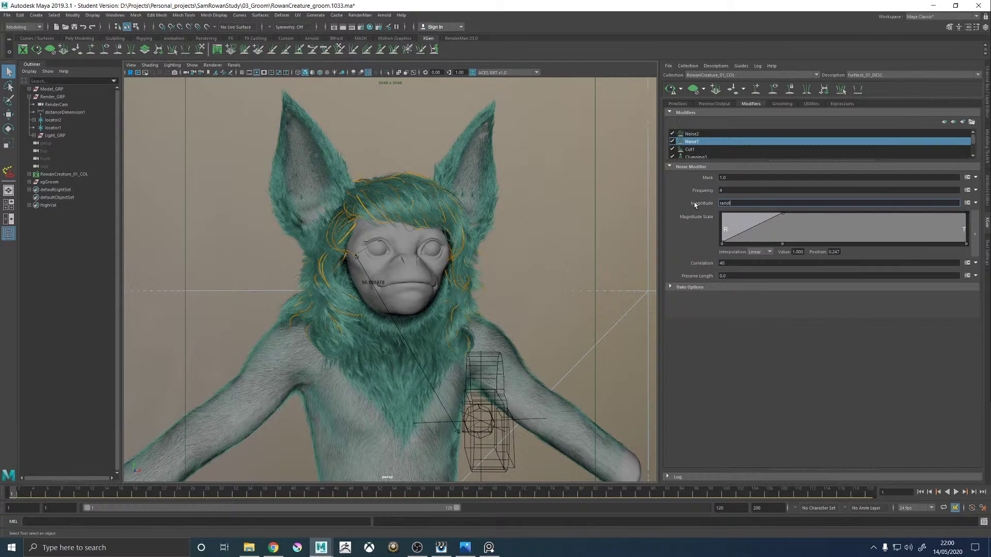
text(0,1))
key(Return)
key(ctrl+c)
drag(743, 178, 716, 182)
key(ctrl+v)
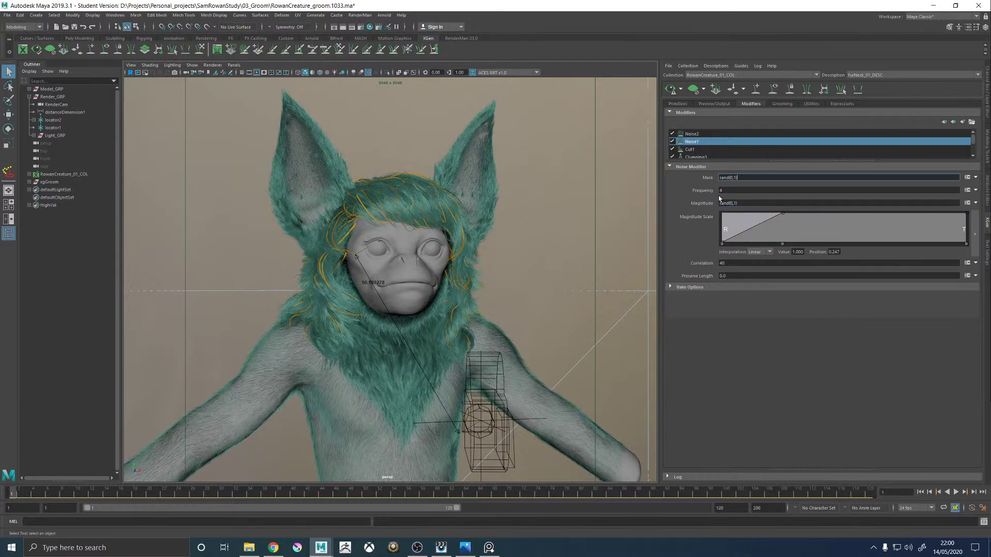
click(725, 192)
Refresh the neck fur preview and check the fur on the neck and chest up close.
alt+drag(316, 293, 382, 253)
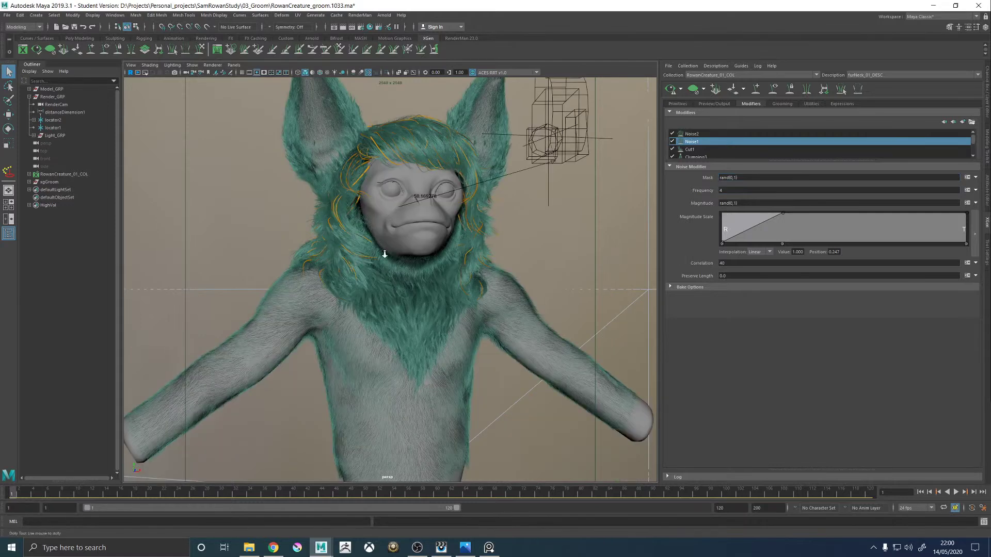
alt+right_drag(382, 252, 540, 223)
click(669, 89)
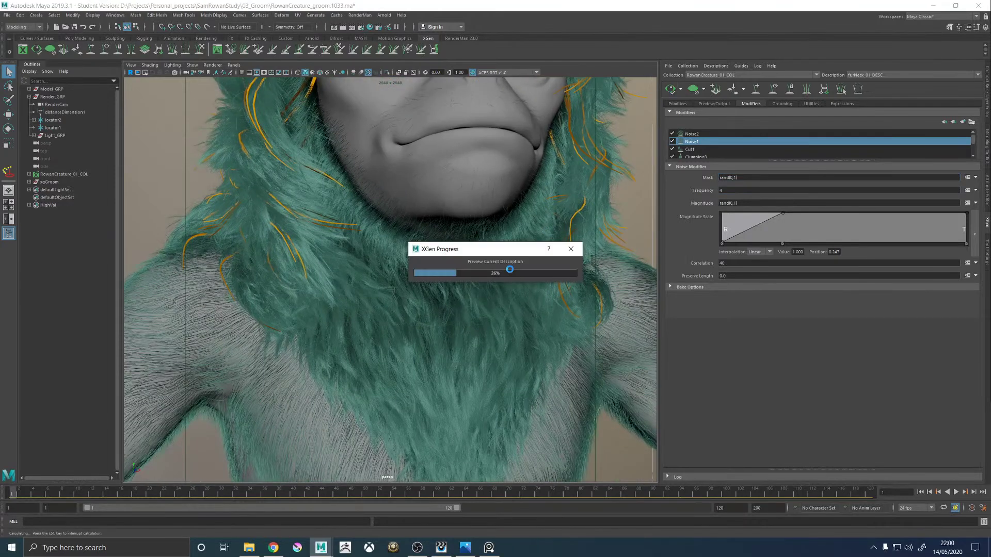
alt+right_drag(459, 282, 355, 294)
alt+drag(355, 295, 428, 292)
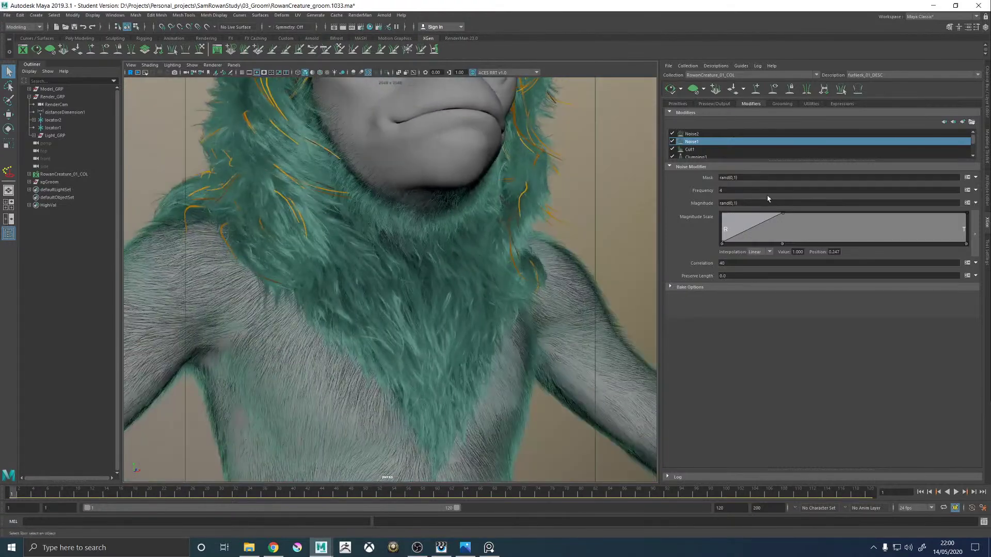
Copy the full Mask expression of the Noise2 modifier in furHead_01_DESC and close the expression editor.
click(865, 77)
click(866, 95)
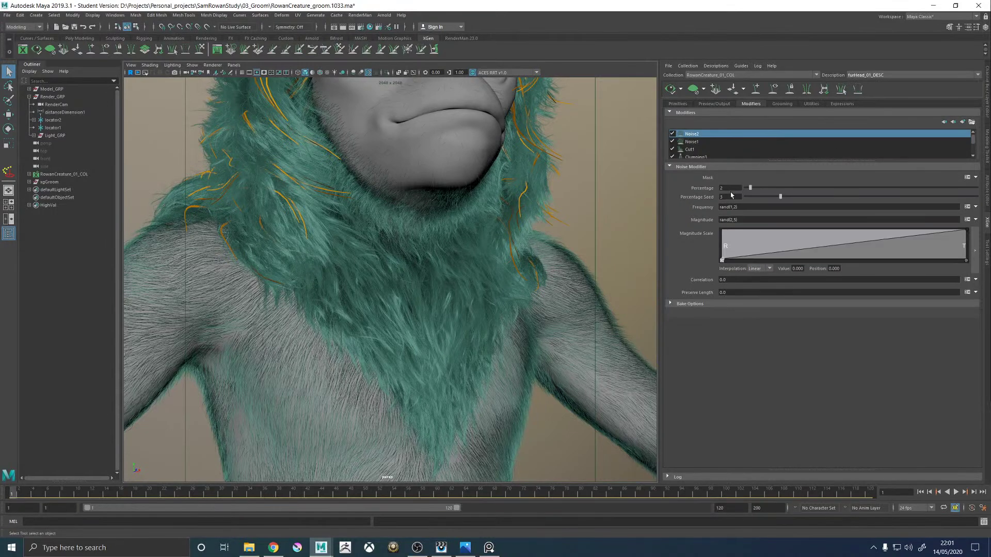
click(967, 177)
click(497, 313)
key(ctrl+a)
key(ctrl+c)
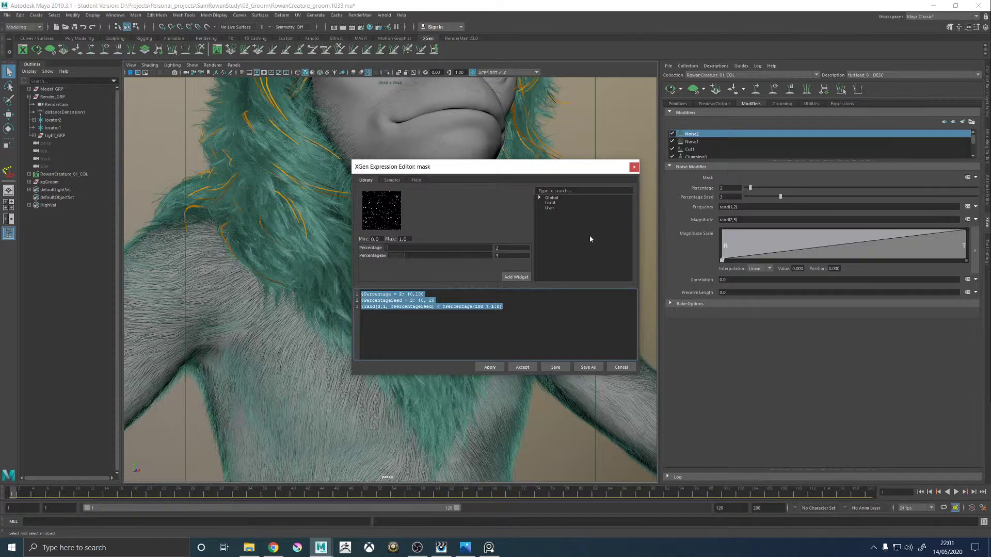
click(633, 167)
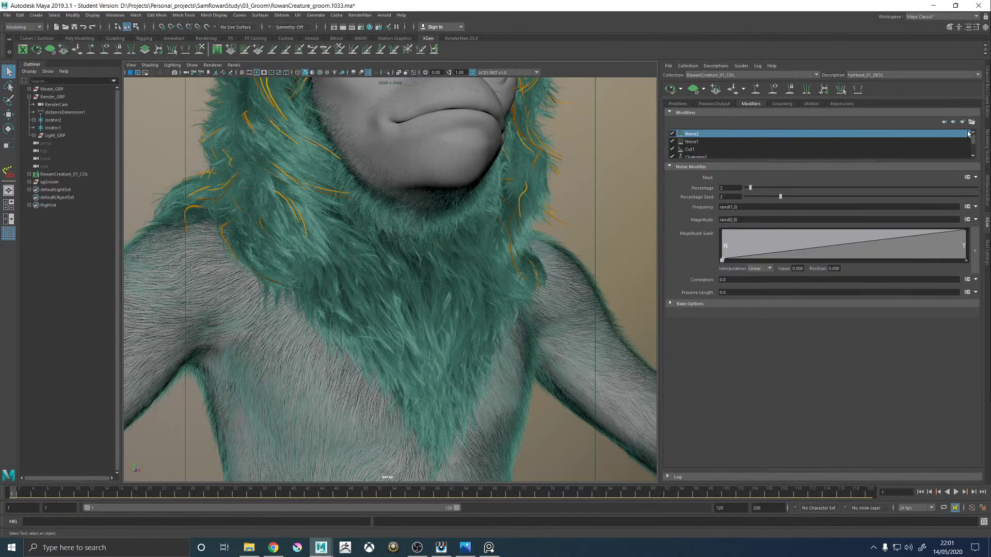
Replace the Mask expression of furNeck_01_DESC's Noise2 modifier with the copied percentage-based random expression and accept it.
click(862, 74)
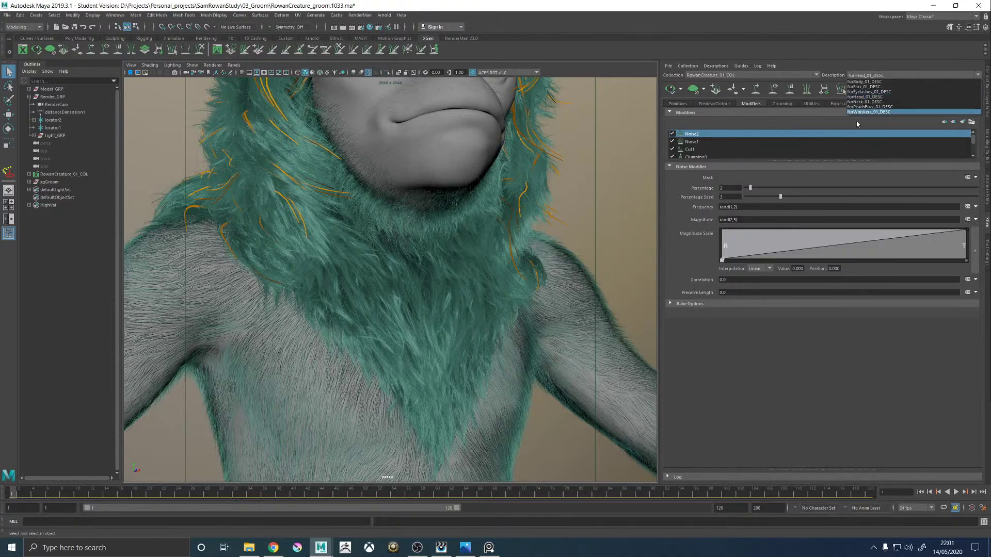
click(857, 102)
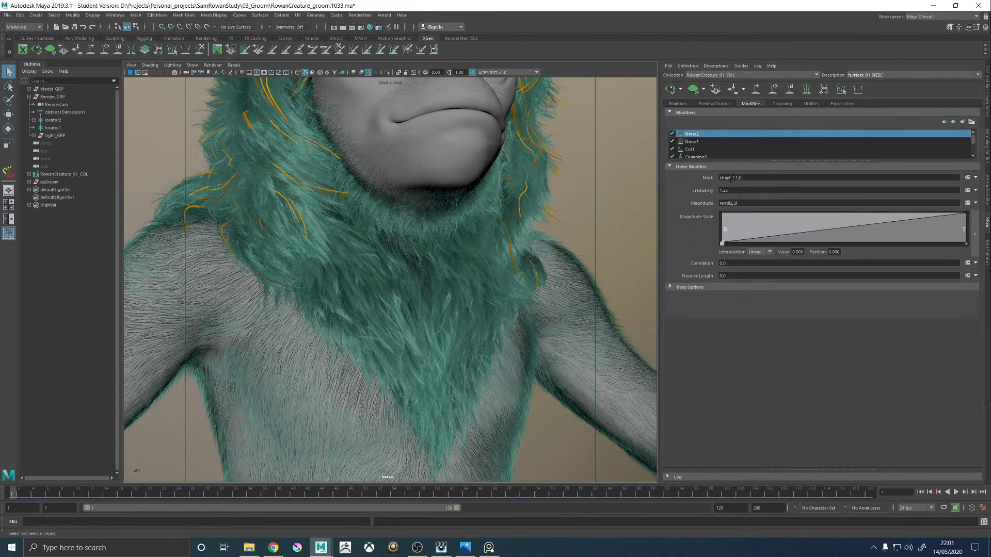
drag(761, 178, 728, 177)
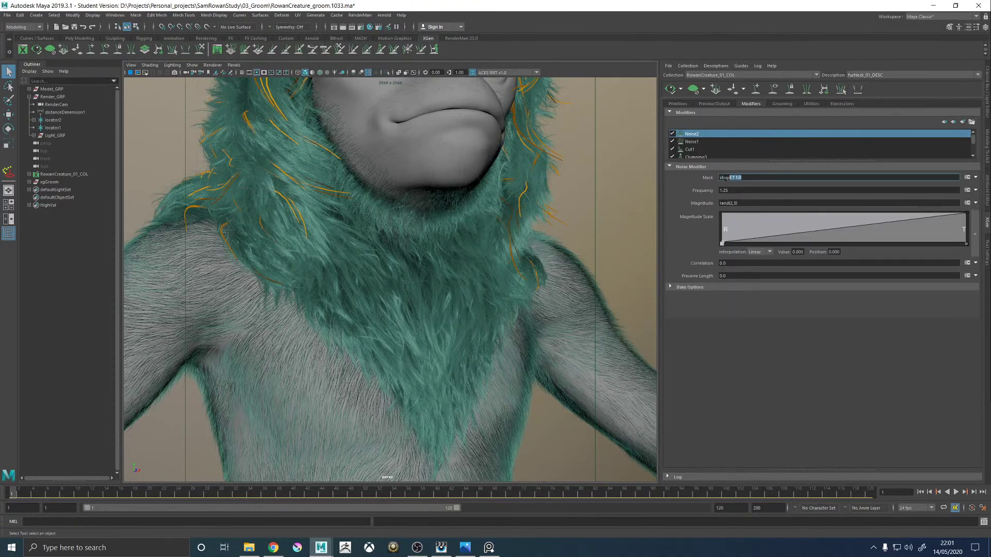
click(967, 177)
click(458, 318)
key(ctrl+a)
key(ctrl+v)
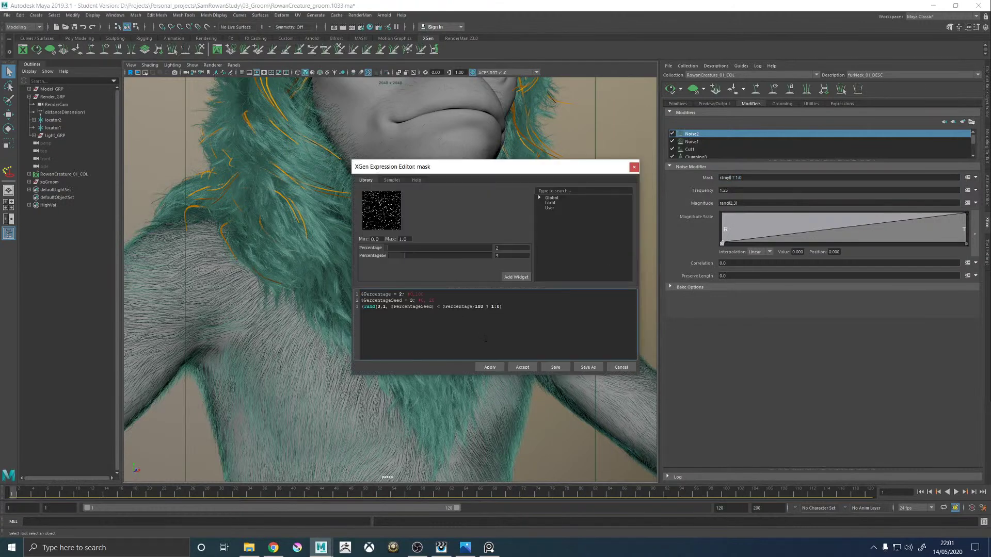
click(490, 367)
click(522, 367)
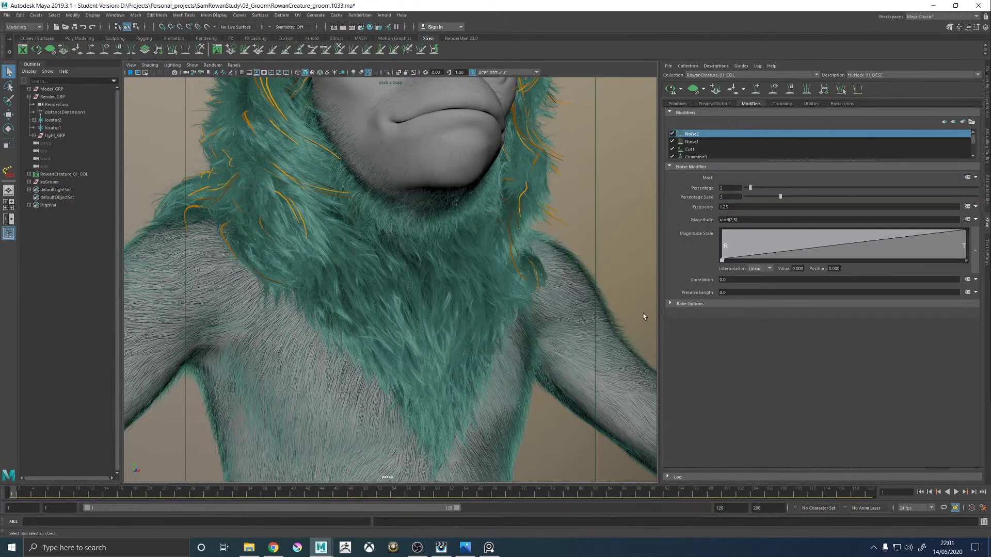
Set the neck's Noise2 Frequency to rand(1,2) and its Magnitude to rand(2,5).
text(rand(1,)
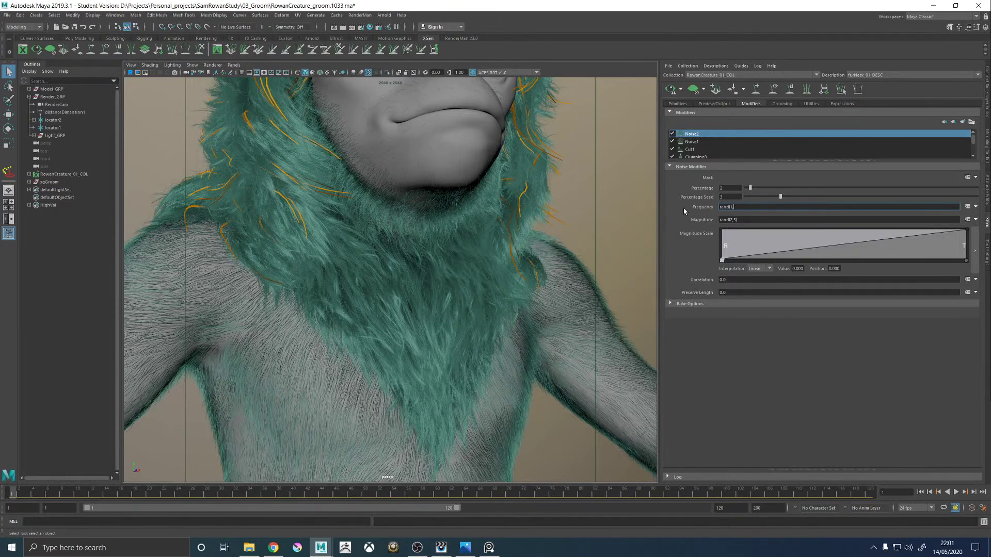
key(Tab)
text(5)
key(Return)
Refresh the fur preview and examine the neck and chest fur from the front, close up and at full-figure distance.
click(669, 90)
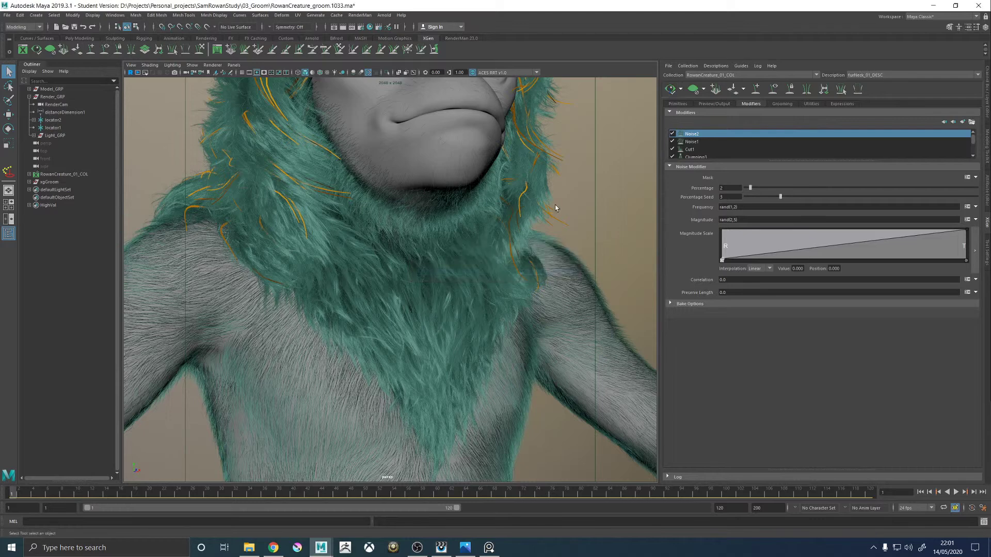
scroll(398, 215, down, 8)
alt+drag(402, 191, 303, 219)
scroll(305, 220, up, 8)
alt+drag(494, 293, 442, 295)
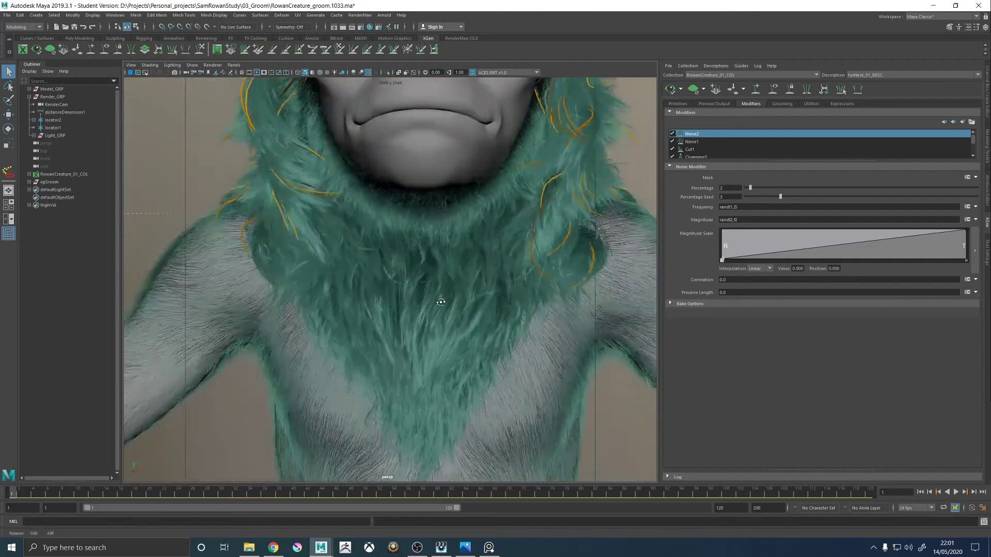
scroll(442, 296, down, 5)
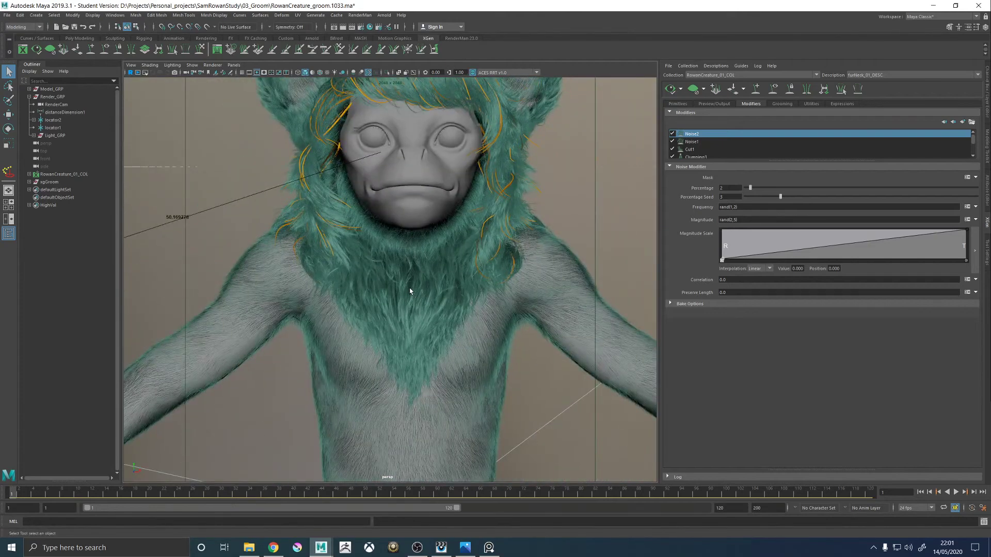
alt+drag(392, 271, 461, 258)
scroll(553, 220, down, 10)
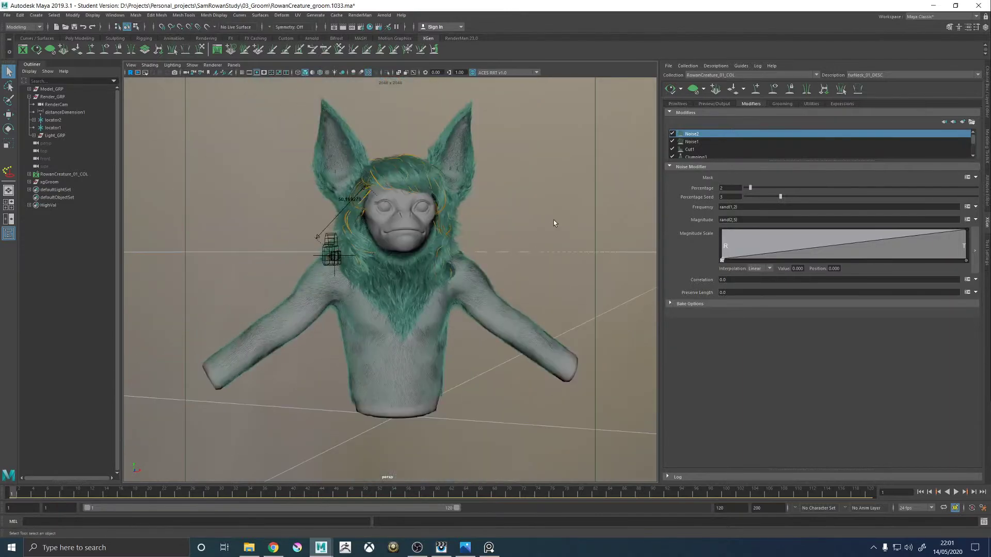
Save the scene, frame the creature's head and chest in the perspective view, and start a RenderMan render.
key(ctrl+s)
click(479, 280)
scroll(380, 248, up, 3)
scroll(379, 236, up, 3)
alt+middle_drag(424, 199, 426, 274)
alt+drag(426, 274, 408, 253)
click(360, 15)
click(368, 30)
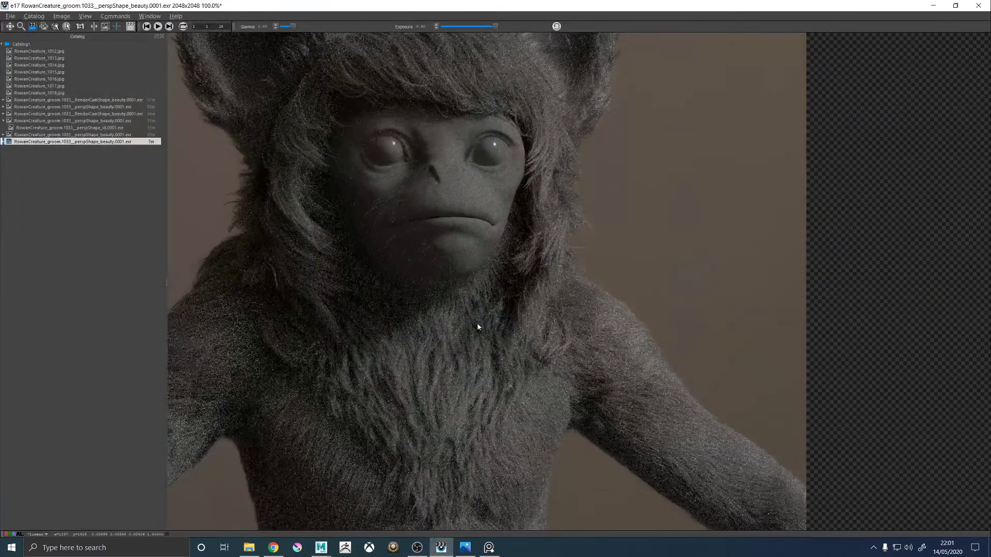
scroll(475, 325, down, 5)
scroll(453, 309, up, 4)
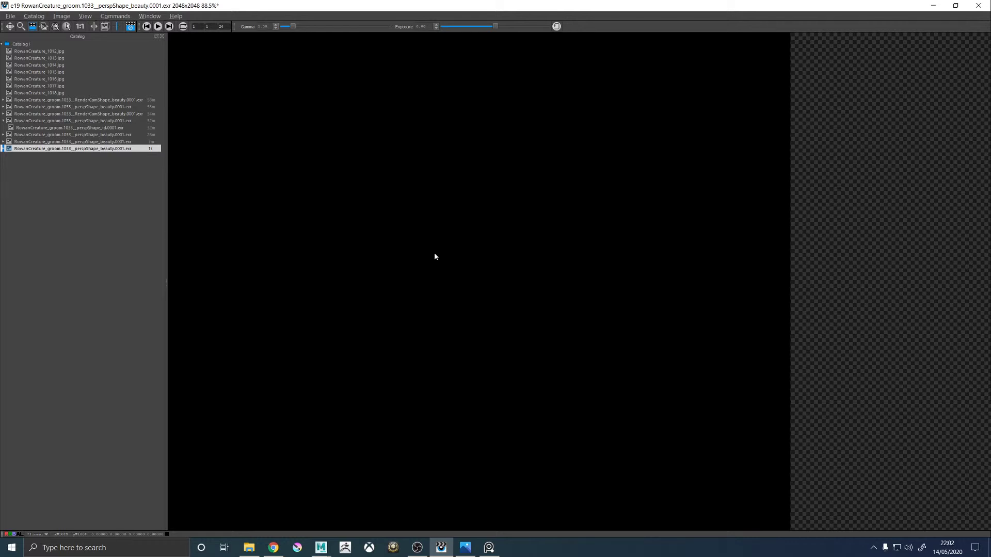
scroll(434, 256, down, 2)
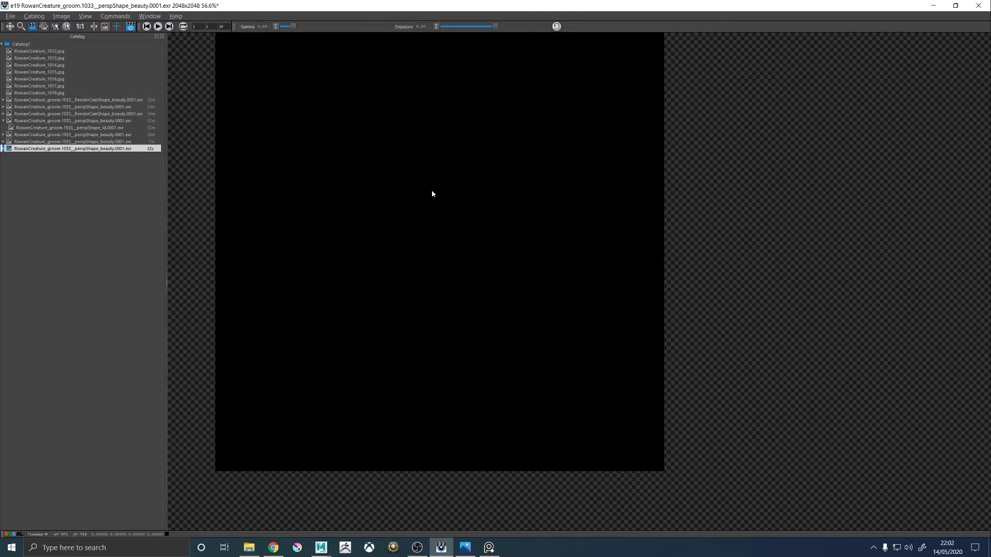
Bring in the reference board, browse the lion and horse mane photos, study the golden lion's mane closely, and move the board away.
right_drag(990, 149, 843, 174)
key(Right)
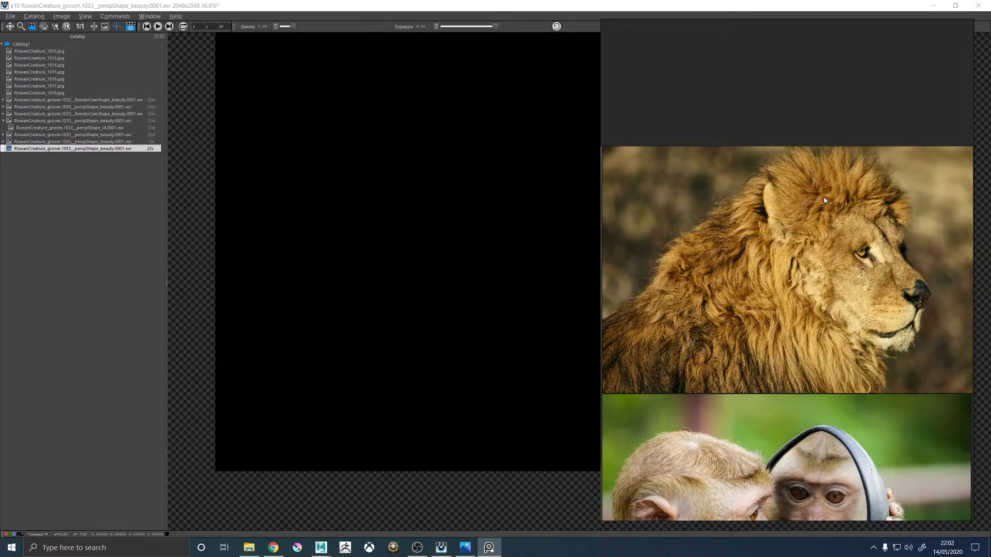
key(Right)
key(Right)
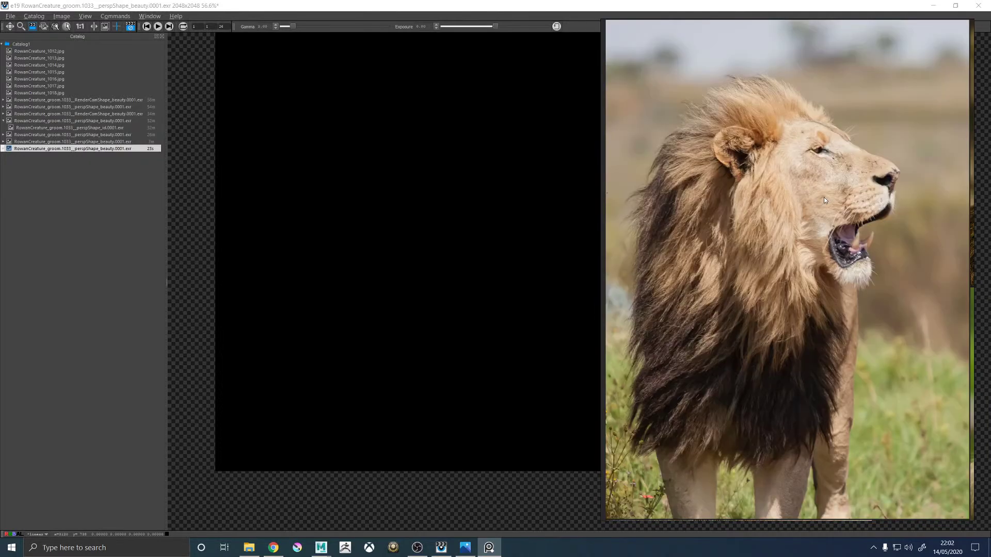
key(Down)
key(Up)
key(Down)
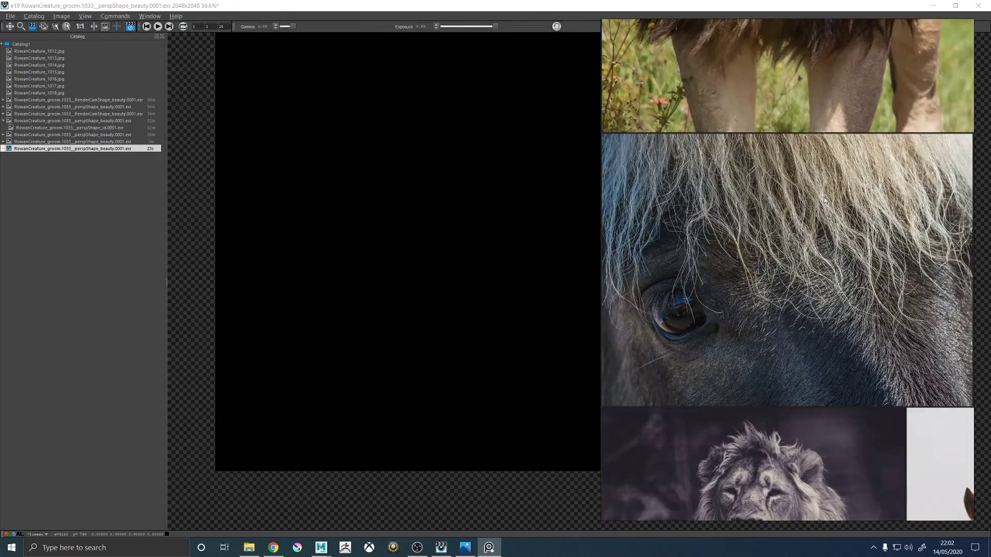
key(Down)
key(Right)
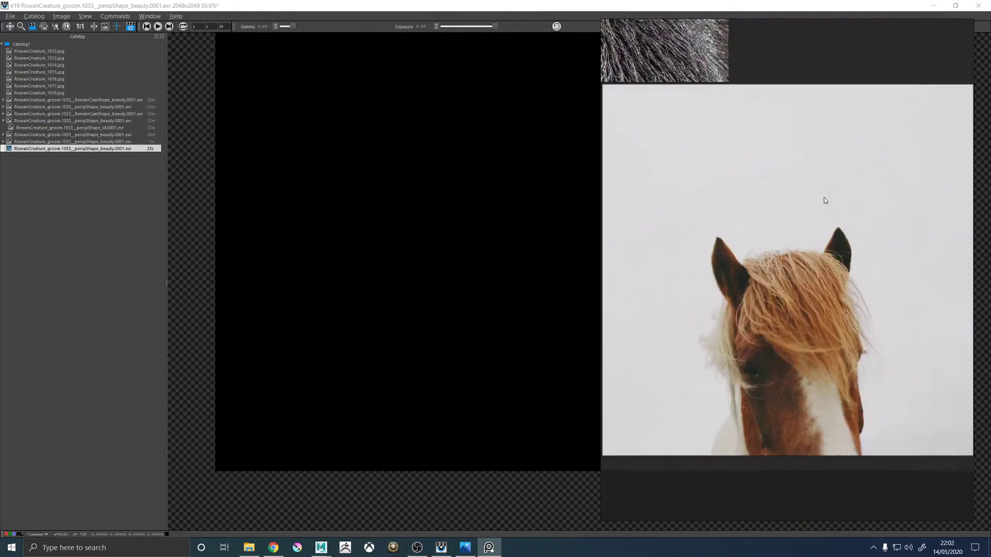
key(Left)
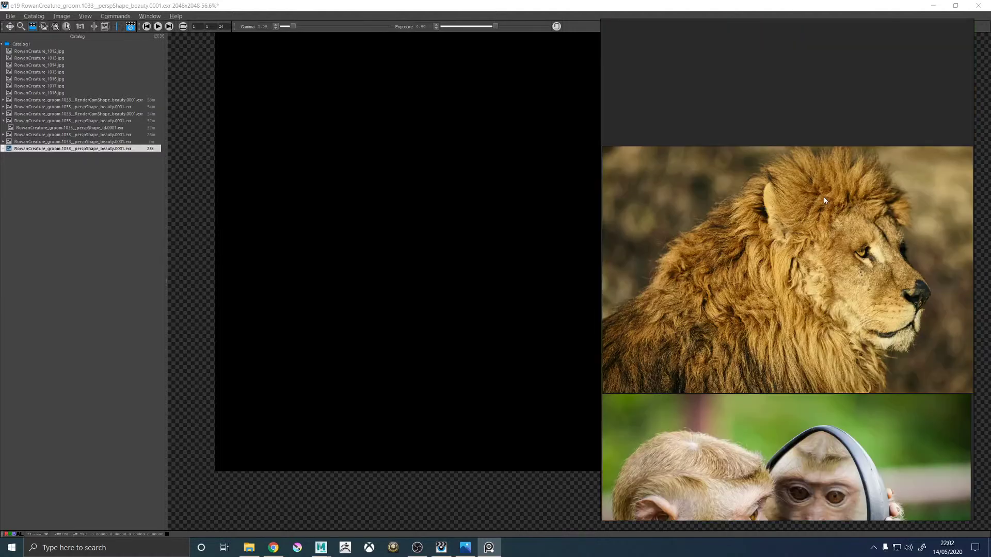
scroll(846, 364, up, 3)
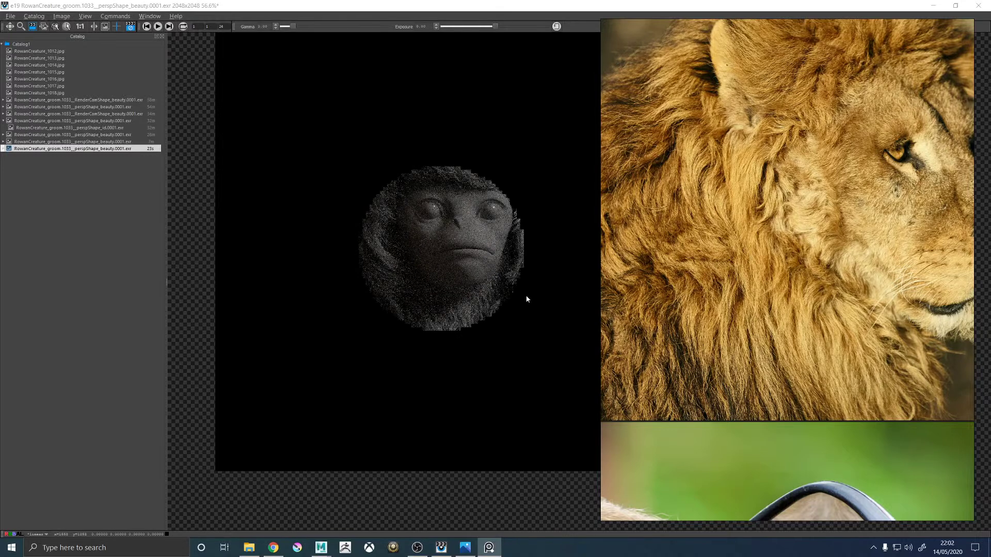
right_drag(810, 236, 990, 241)
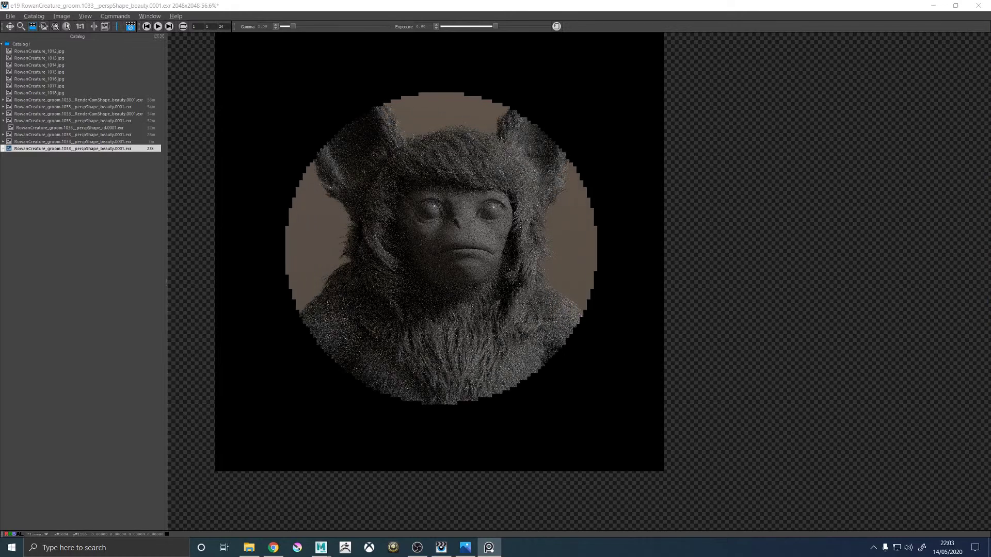
Flip between the new beauty render and the previous catalog images to compare the neck and chest fur.
scroll(455, 173, up, 2)
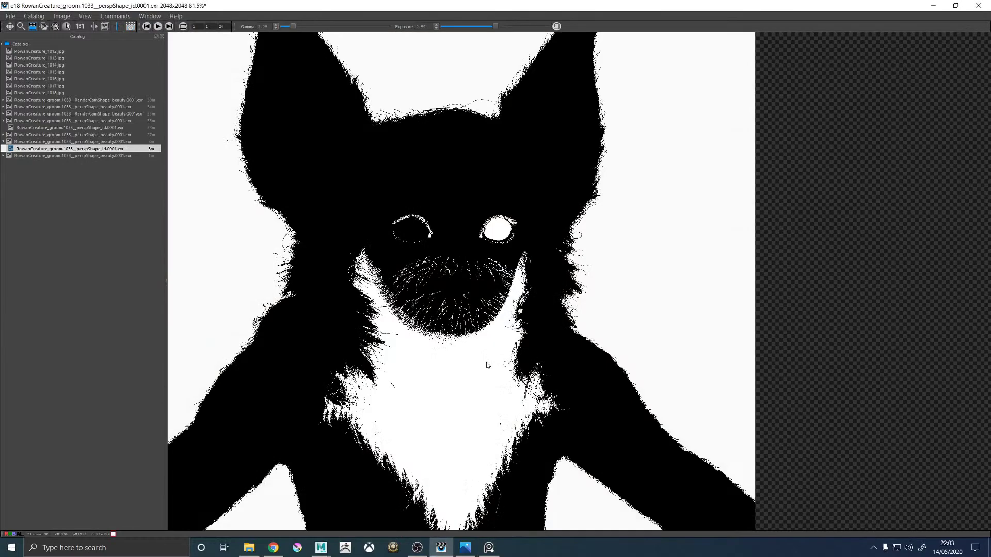
key(Down)
key(Up)
key(Up)
key(Down)
key(Down)
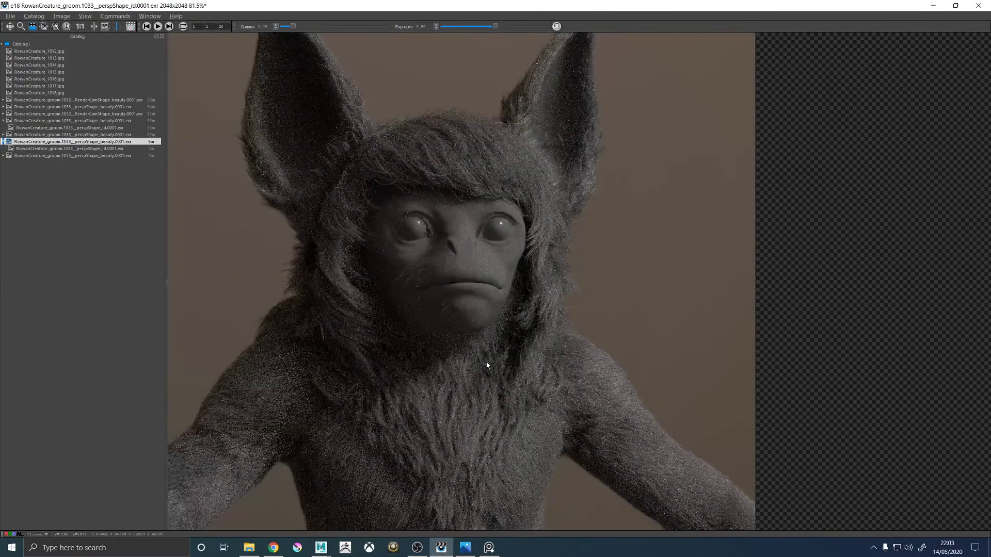
key(Up)
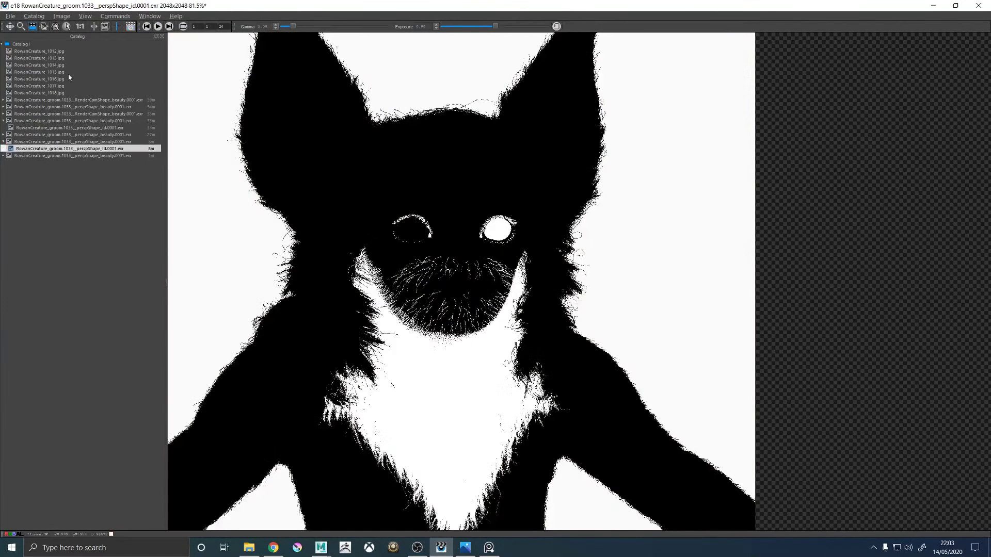
Delete the previous render's perspShape_id image from the catalog and select the beauty render it belonged to.
click(85, 149)
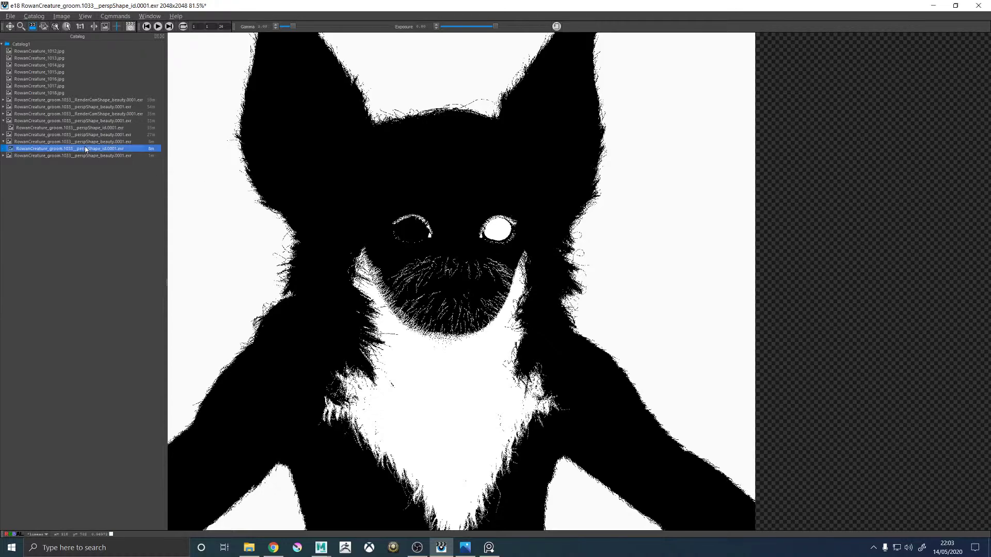
key(Delete)
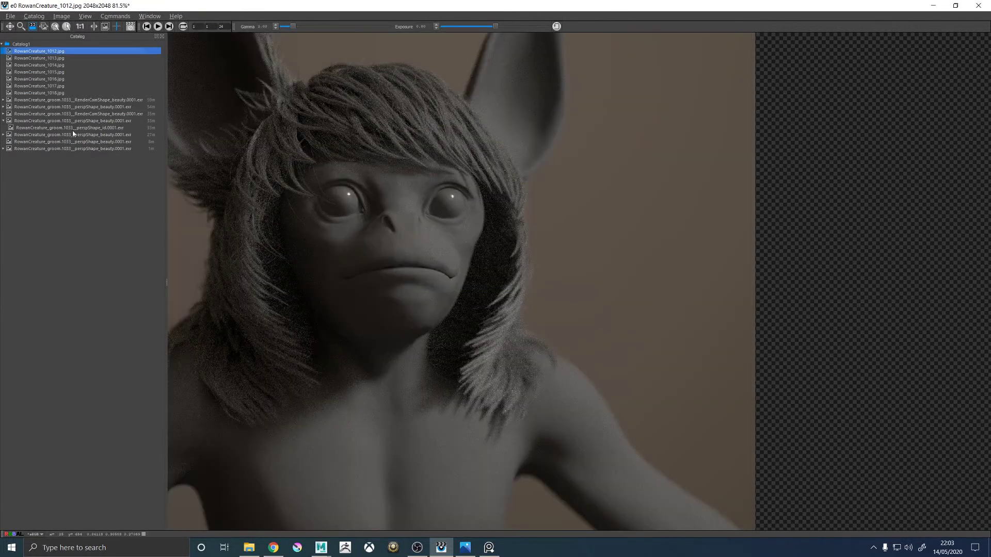
click(93, 142)
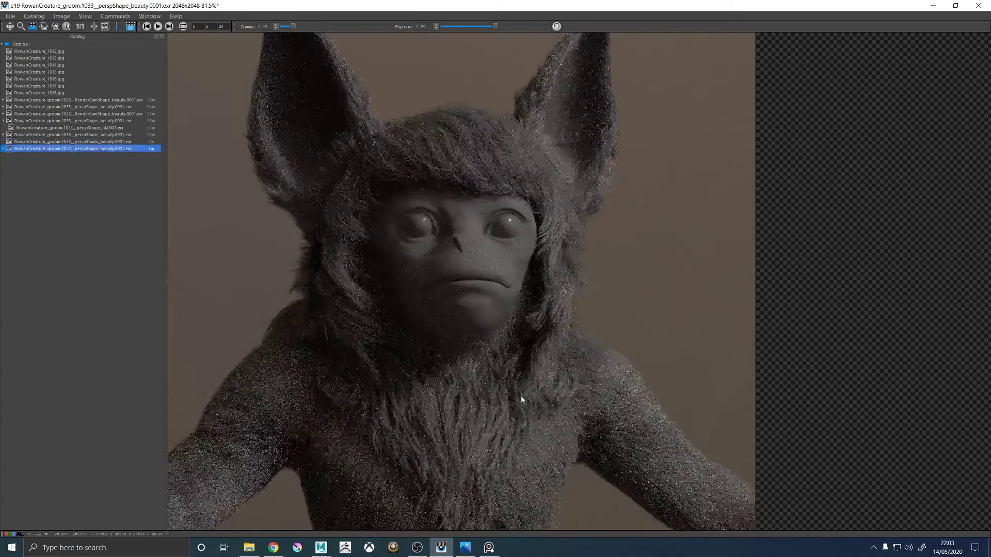
Return to the newest beauty render and restrict rendering to a crop region around the chin, neck and chest.
key(Down)
scroll(497, 418, up, 1)
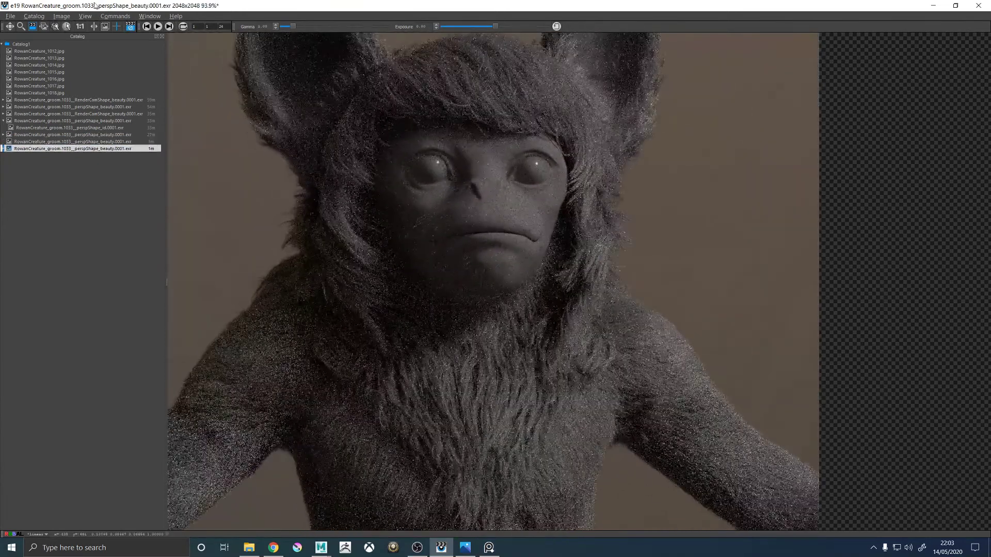
drag(294, 256, 619, 525)
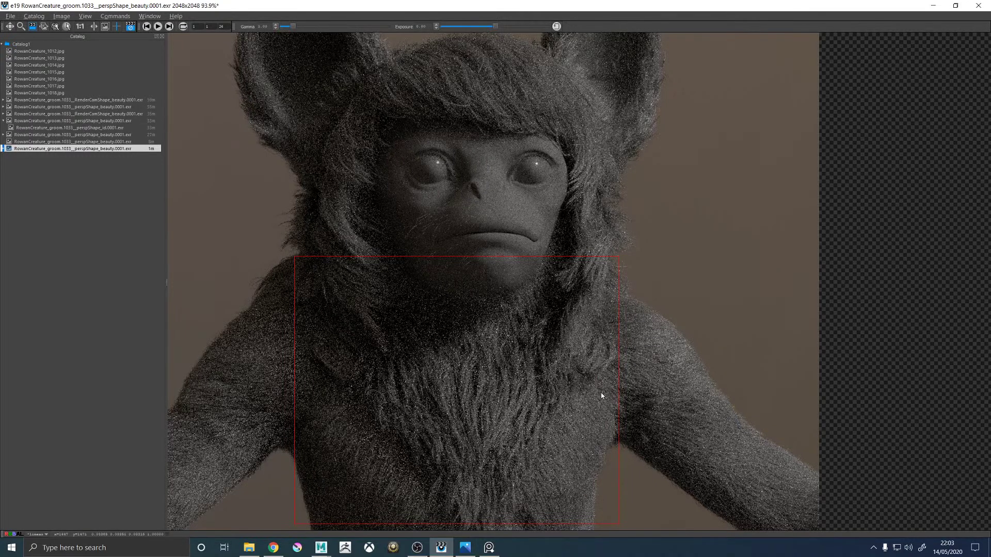
Examine the neck and chest fur in the refining crop region, both close up and with the whole creature visible.
key(alt+Tab)
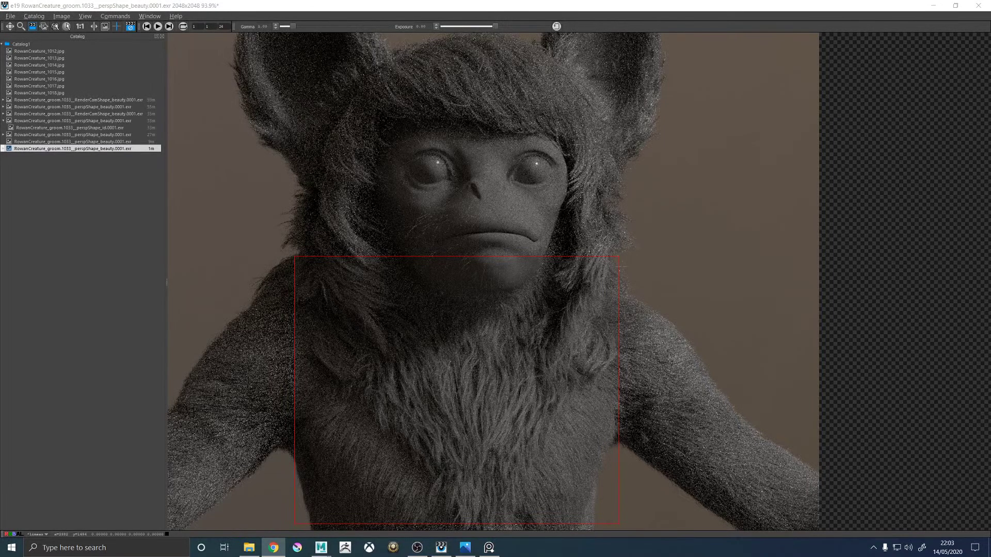
scroll(464, 356, down, 3)
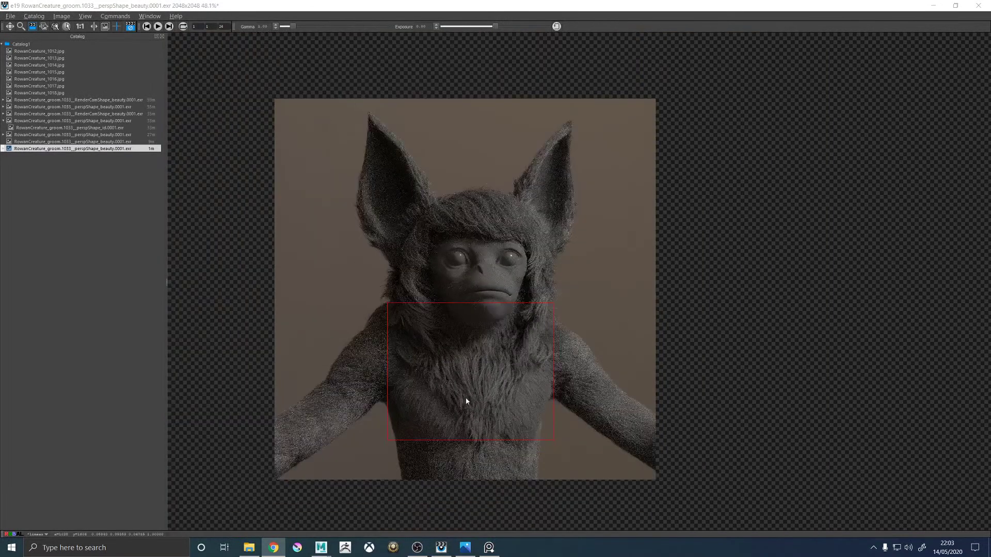
scroll(479, 383, up, 4)
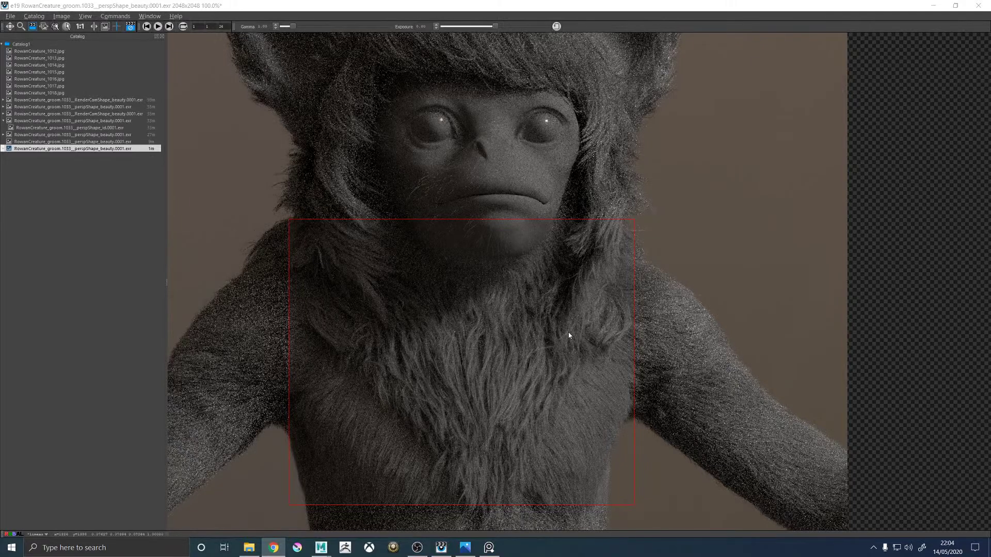
scroll(568, 333, down, 3)
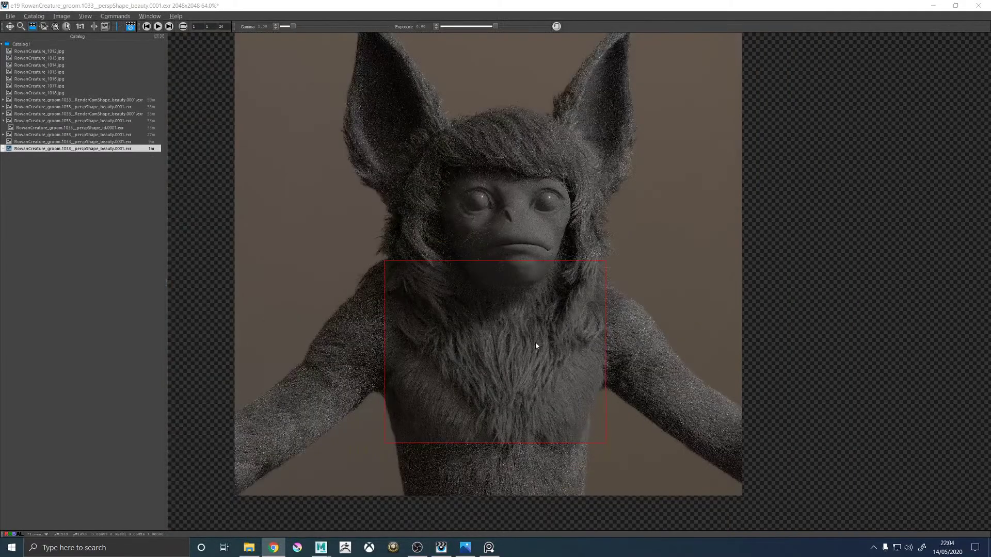
scroll(535, 347, up, 2)
scroll(534, 347, down, 2)
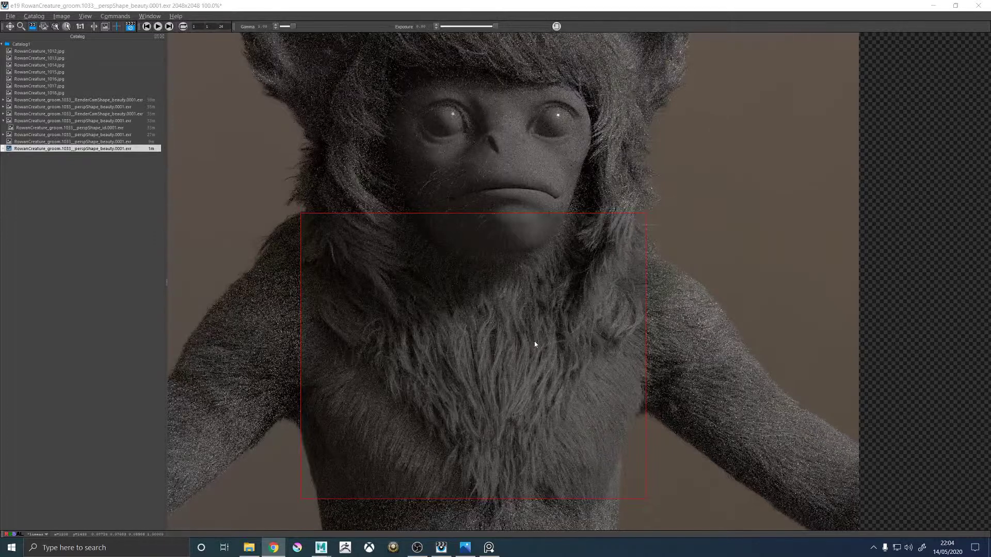
scroll(527, 337, down, 1)
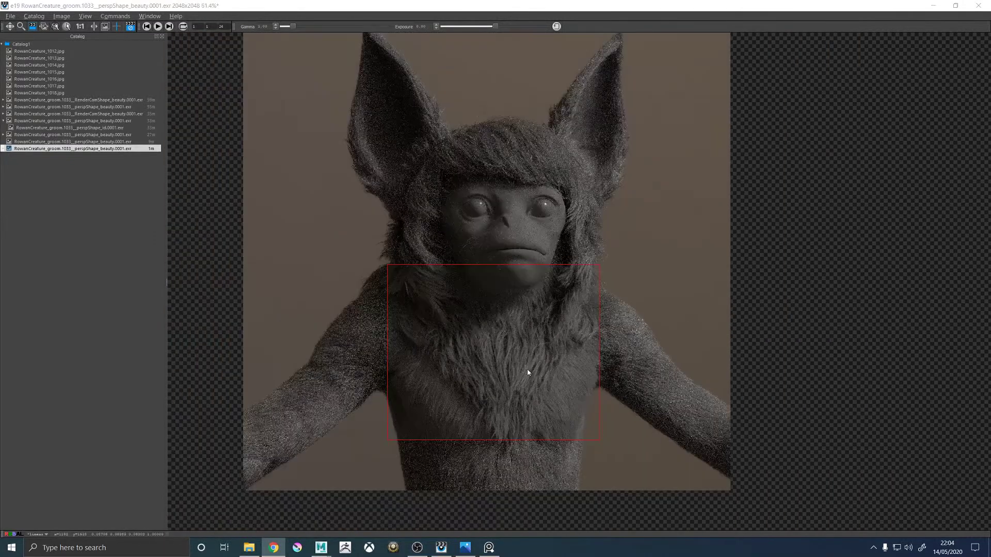
scroll(529, 369, up, 2)
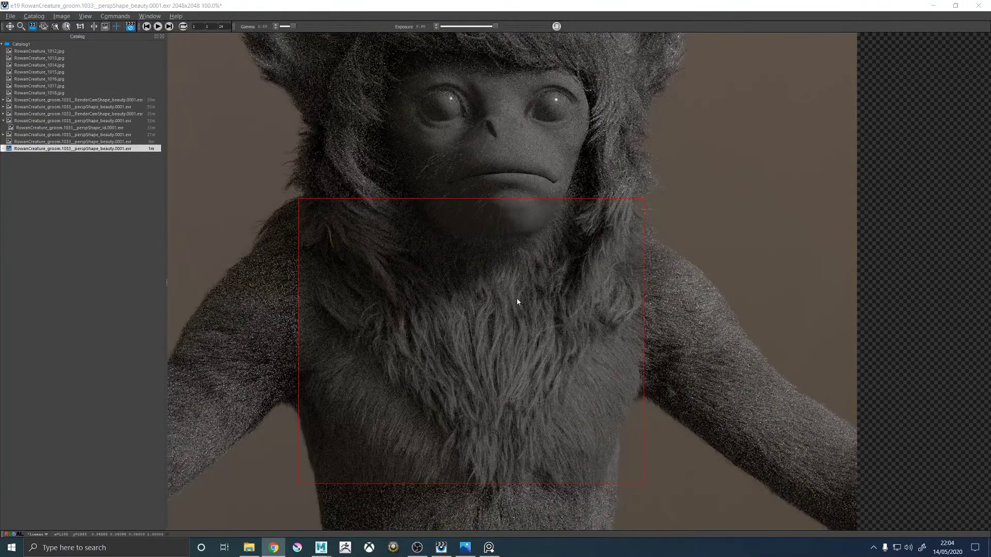
Inspect the chin, neck and chest fur of the latest render at 80% and 100% zoom.
scroll(524, 283, down, 1)
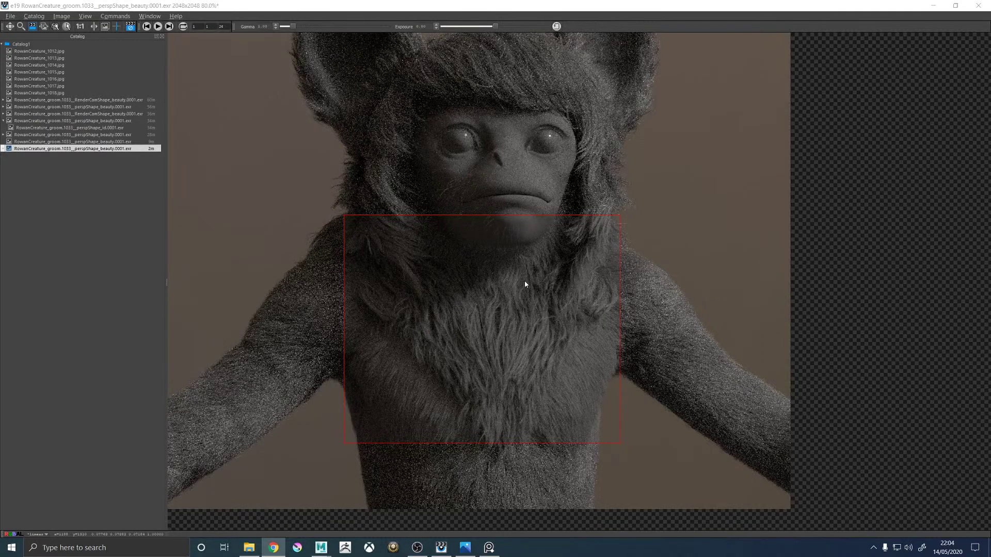
scroll(522, 295, up, 1)
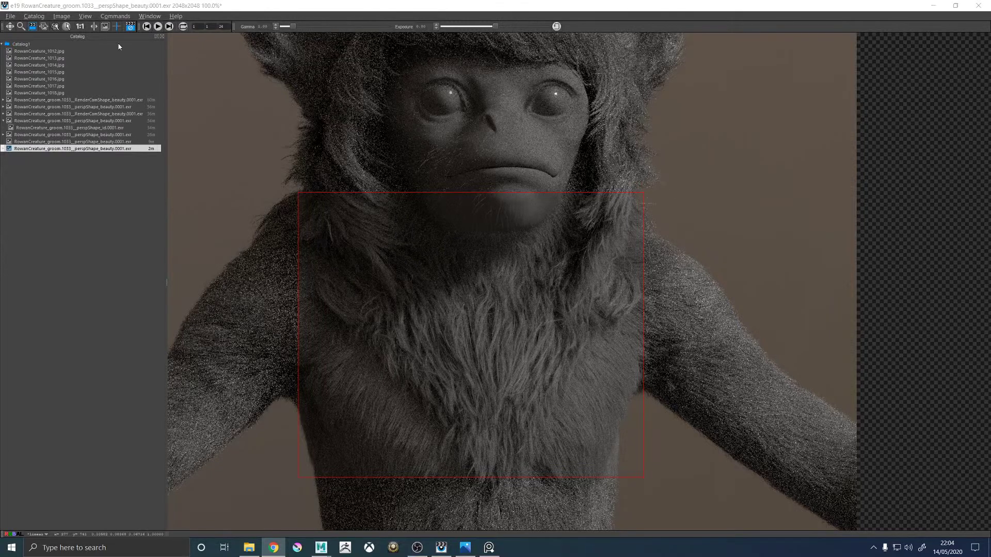
click(267, 176)
scroll(446, 327, down, 1)
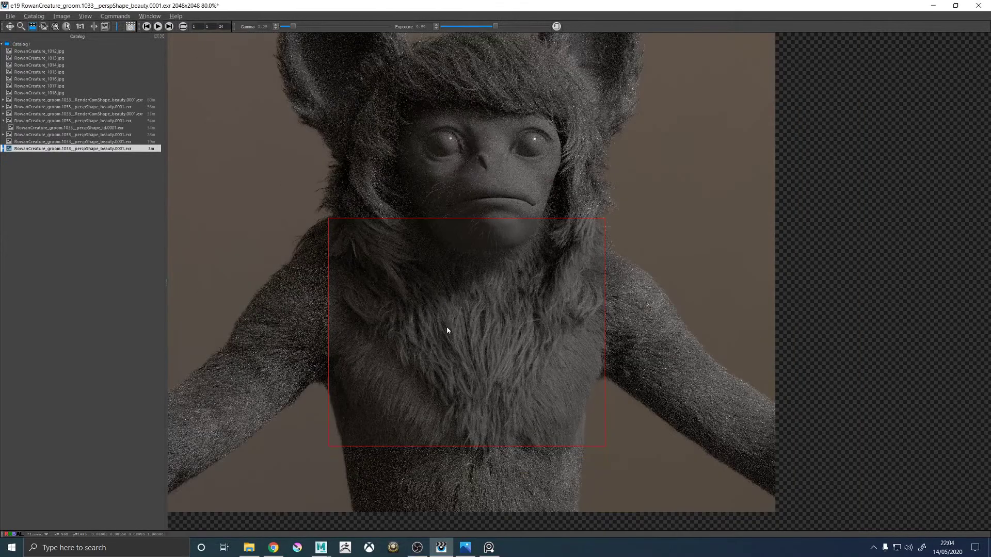
scroll(428, 360, up, 1)
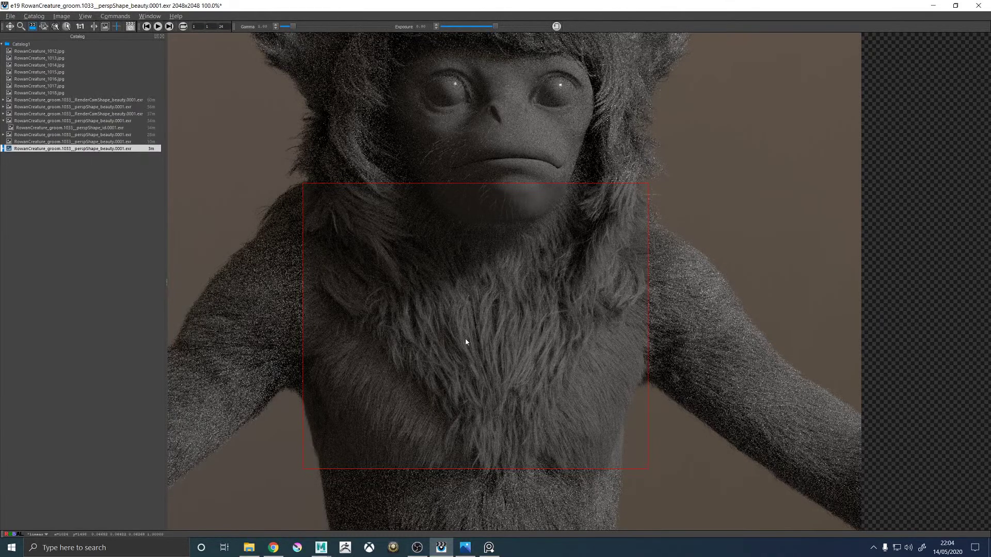
Switch to Krita and create a new document from the screen capture in the clipboard.
mouse_move(331, 547)
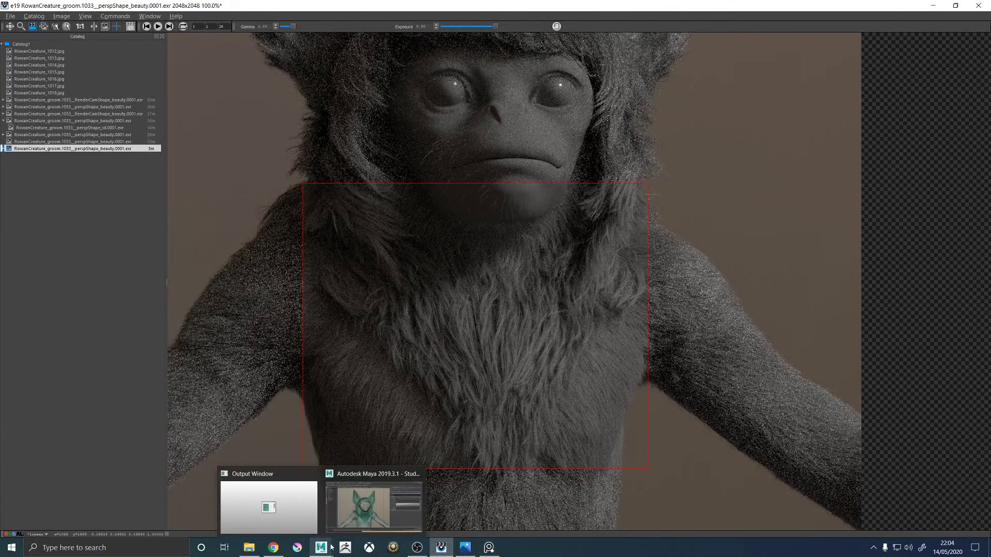
click(300, 550)
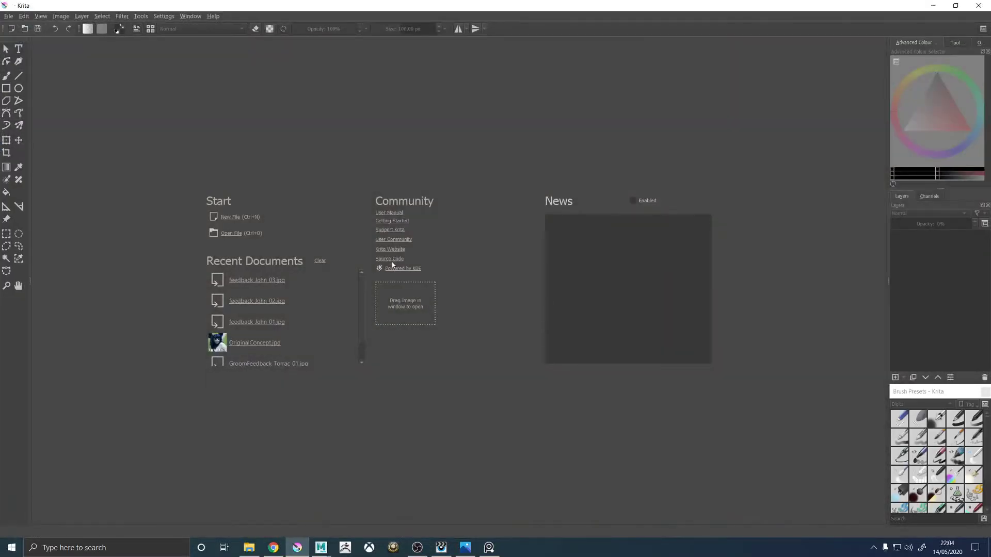
click(223, 217)
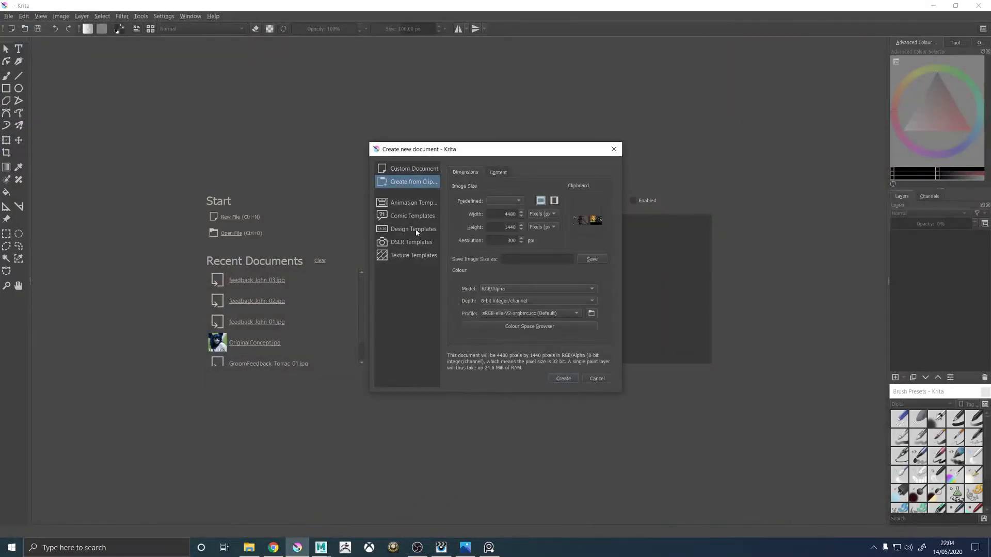
click(561, 378)
click(465, 320)
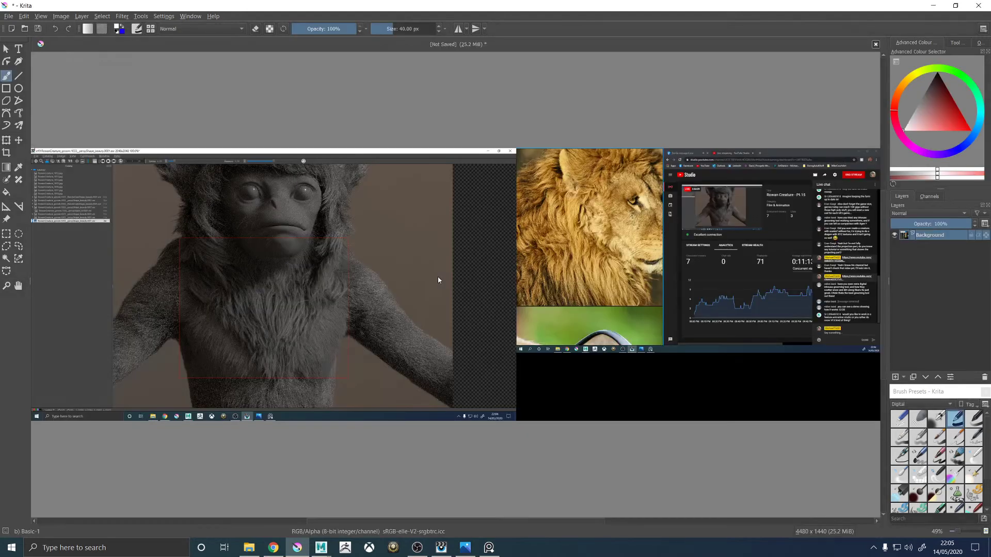
Crop the captured image to the creature render, cutting away the catalog and the second monitor.
click(7, 152)
drag(115, 164, 449, 395)
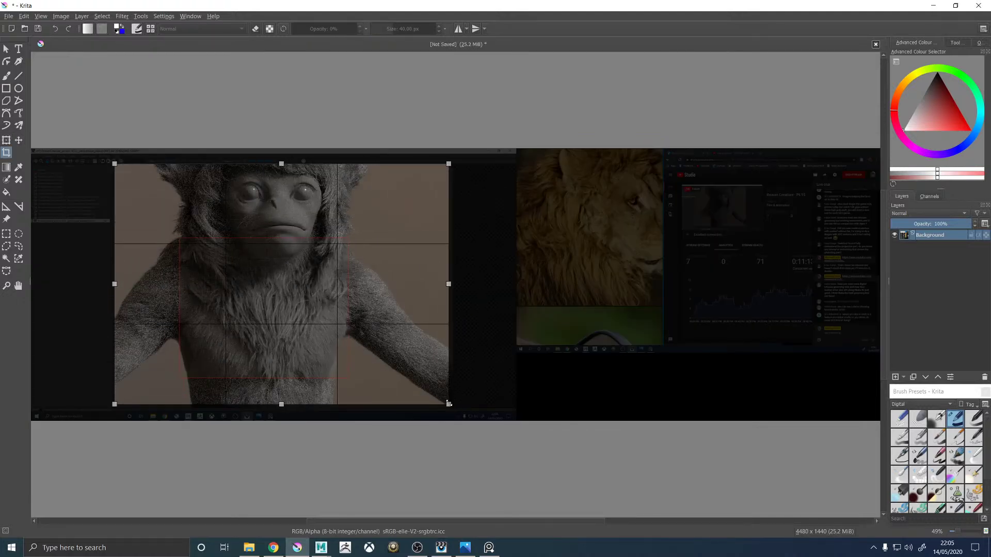
key(Return)
scroll(270, 325, up, 4)
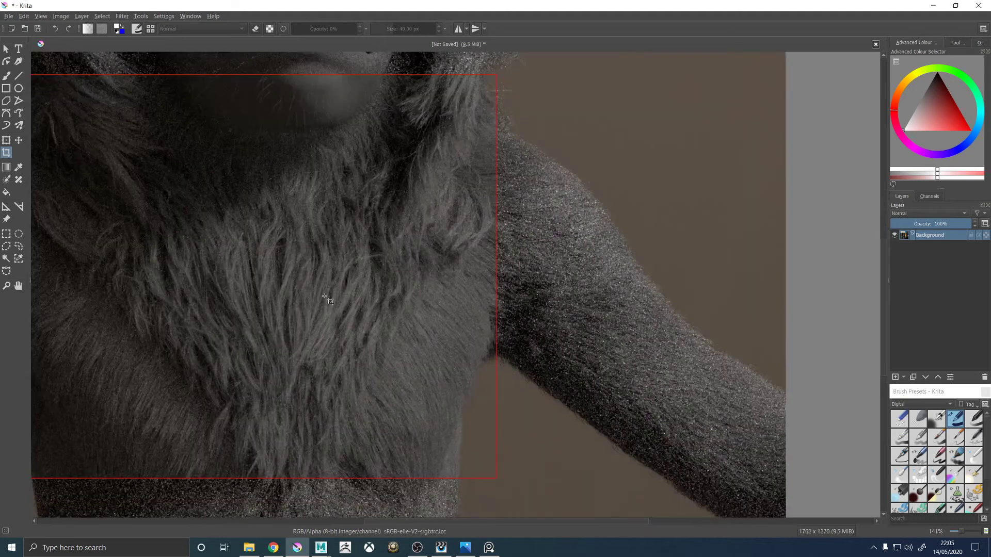
scroll(286, 274, down, 2)
Add a new paint layer above the background and prepare the brush with a dark teal colour and a smaller size.
click(896, 376)
middle_drag(321, 236, 456, 274)
key(b)
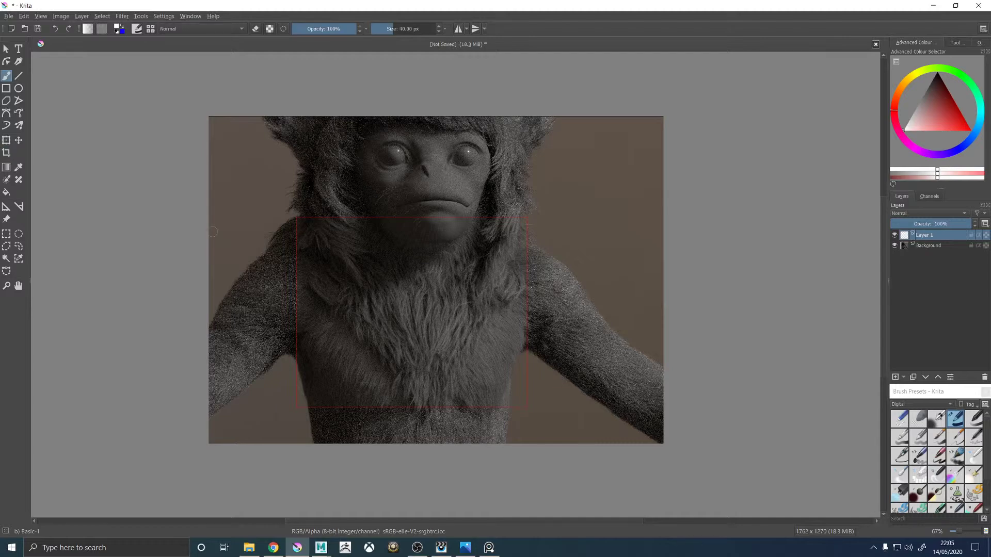
scroll(385, 327, up, 1)
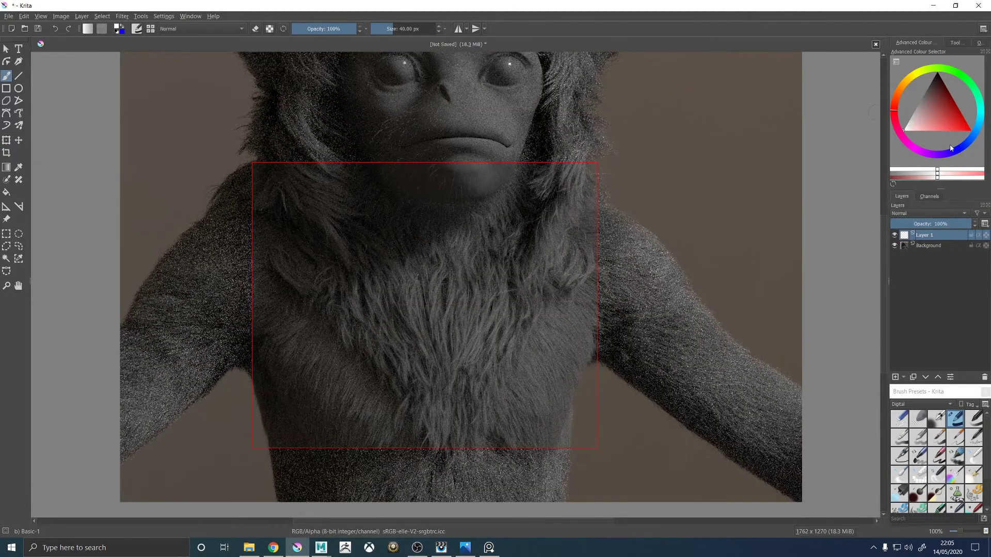
click(976, 127)
click(945, 108)
mouse_move(946, 108)
mouse_down()
mouse_move(940, 123)
mouse_move(961, 106)
mouse_up()
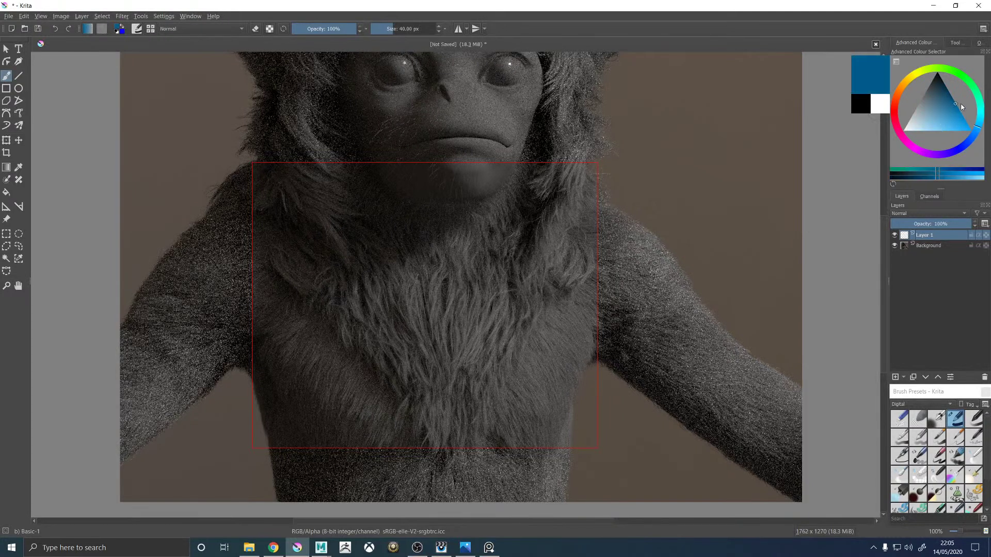
click(982, 109)
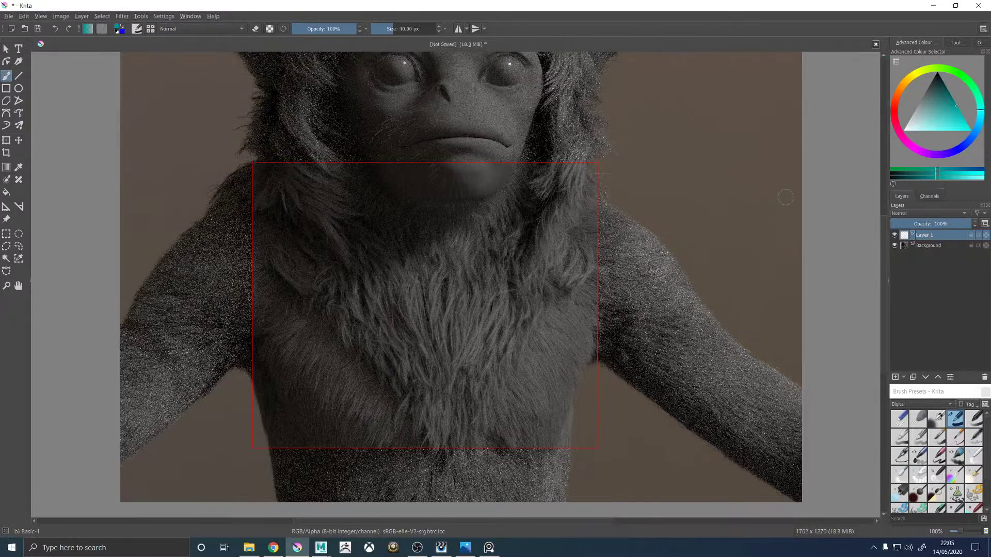
key(bracketleft)
Reduce the brush to 3 px and fine-tune its teal colour, undoing each test stroke on the chest.
drag(566, 338, 529, 397)
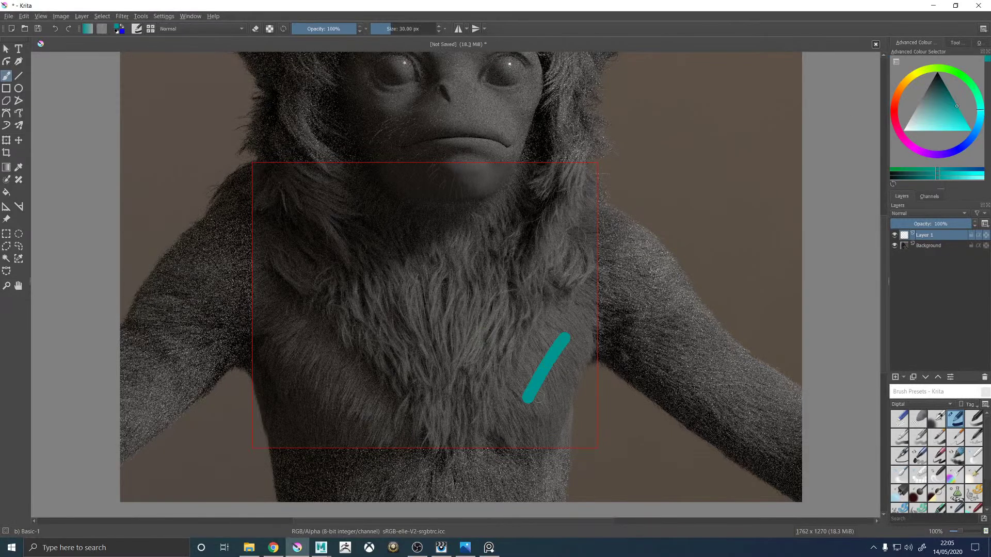
key(ctrl+z)
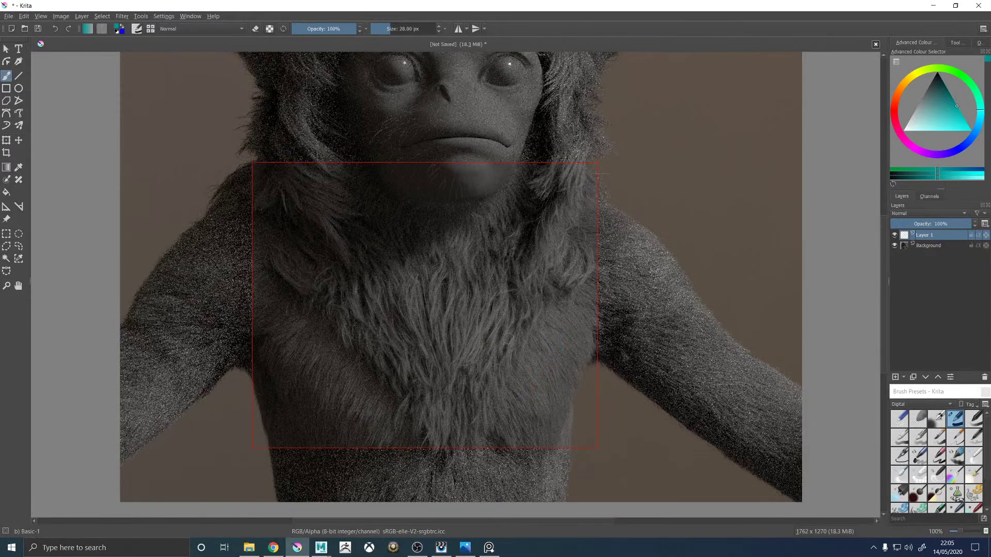
key(bracketleft)
drag(925, 135, 962, 96)
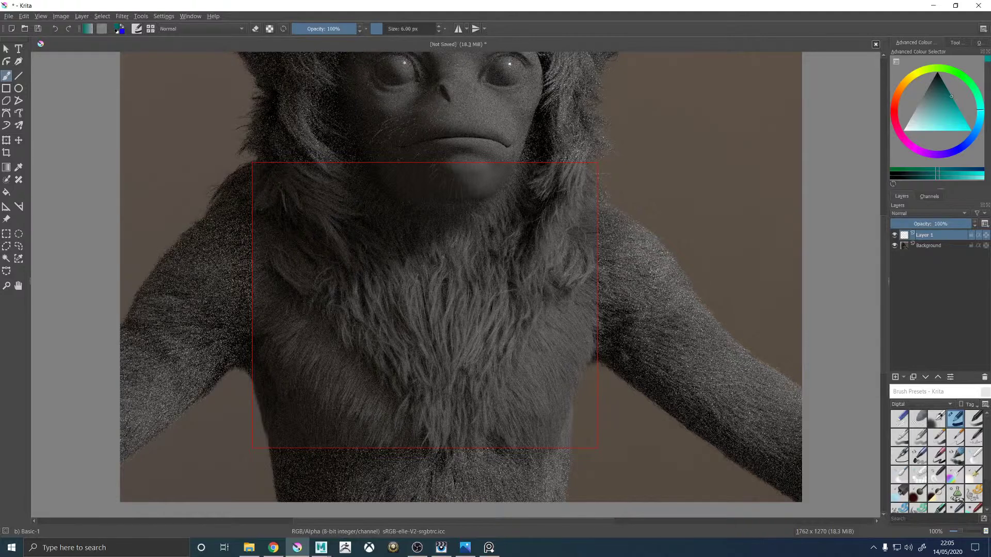
drag(435, 244, 428, 299)
key(ctrl+z)
drag(959, 108, 948, 108)
click(956, 103)
drag(437, 243, 424, 321)
key(ctrl+z)
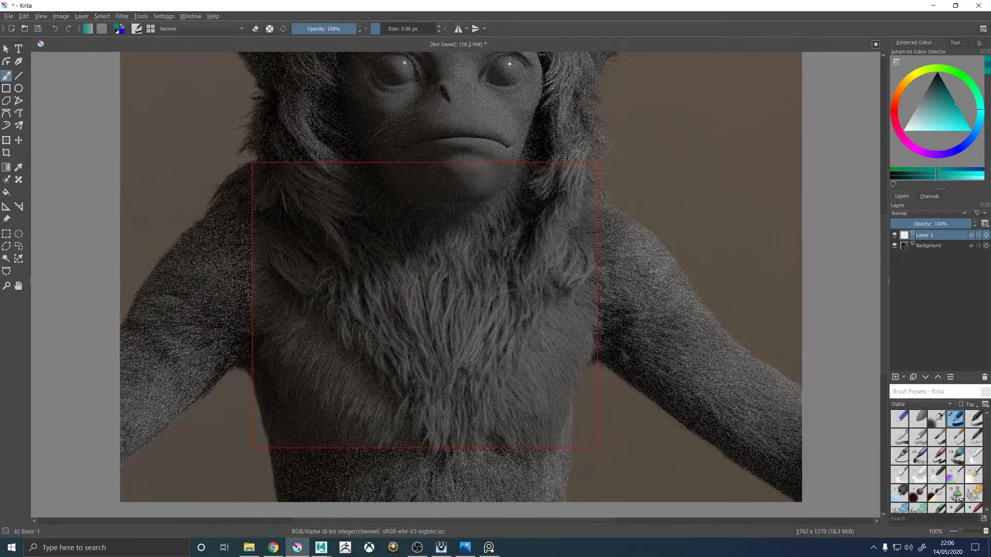
drag(436, 245, 428, 310)
drag(483, 240, 475, 275)
drag(492, 301, 440, 390)
drag(456, 373, 473, 398)
drag(402, 275, 431, 368)
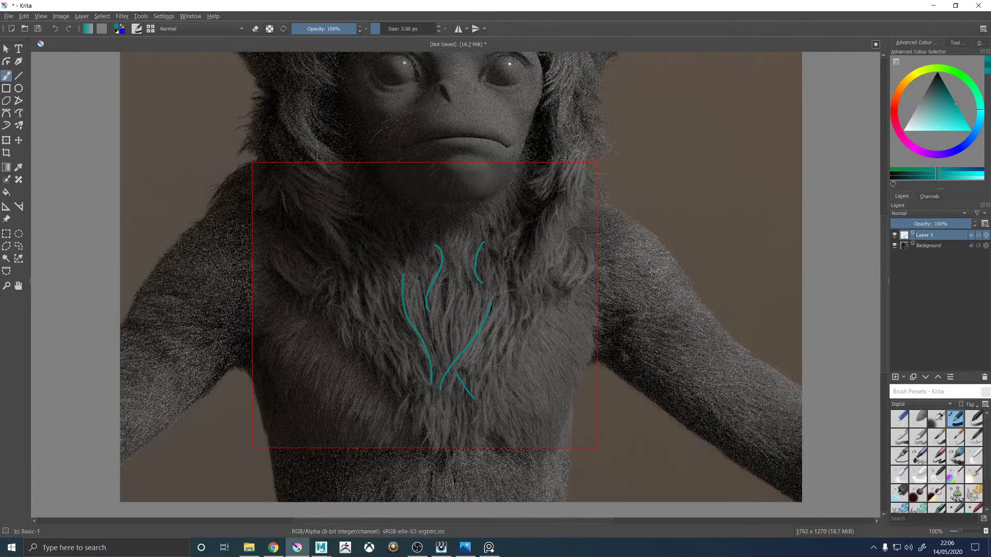
mouse_move(368, 265)
mouse_down()
mouse_move(369, 290)
mouse_move(410, 347)
mouse_up()
key(ctrl+z)
key(ctrl+z)
key(ctrl+z)
key(ctrl+z)
key(ctrl+z)
key(ctrl+z)
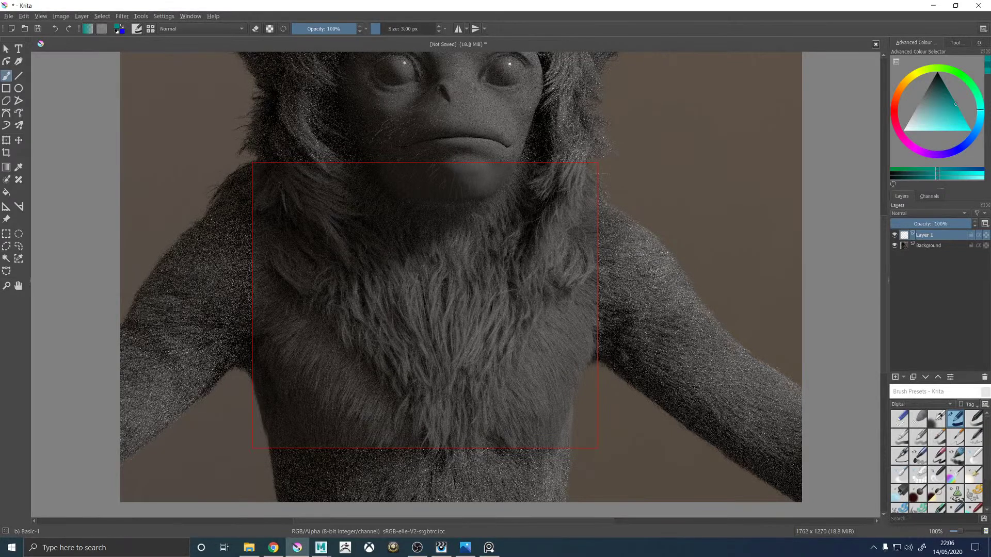
Sketch short curved strokes under the chin and down the middle of the neck and upper chest.
drag(442, 237, 429, 305)
drag(447, 267, 439, 321)
drag(477, 207, 468, 247)
drag(433, 208, 418, 252)
drag(406, 198, 409, 221)
drag(494, 192, 513, 210)
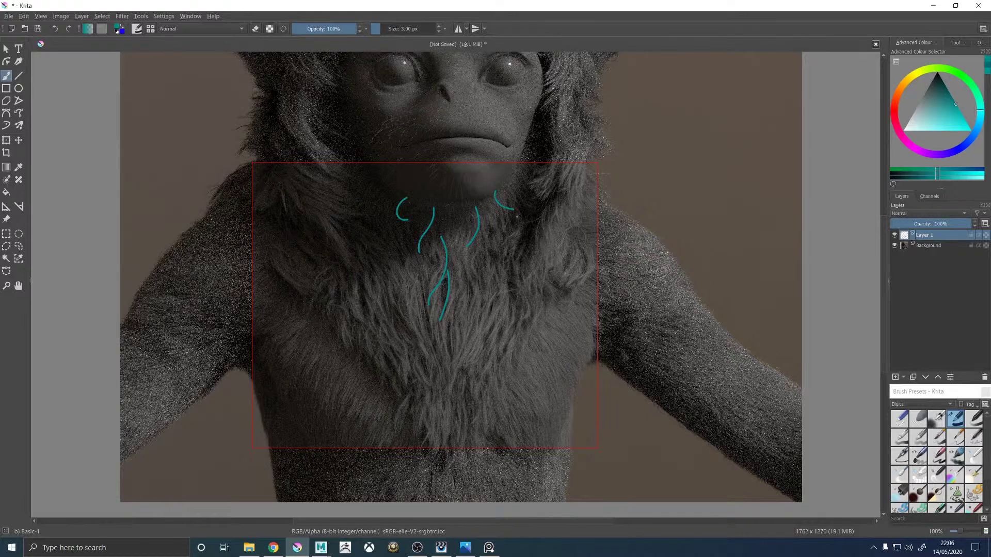
Add short curved strokes along both sides of the jaw and across the neck fur.
drag(514, 166, 536, 187)
drag(382, 181, 357, 198)
drag(411, 228, 380, 236)
drag(461, 241, 488, 274)
mouse_move(479, 248)
mouse_down()
mouse_move(506, 268)
mouse_move(526, 267)
mouse_move(483, 305)
mouse_up()
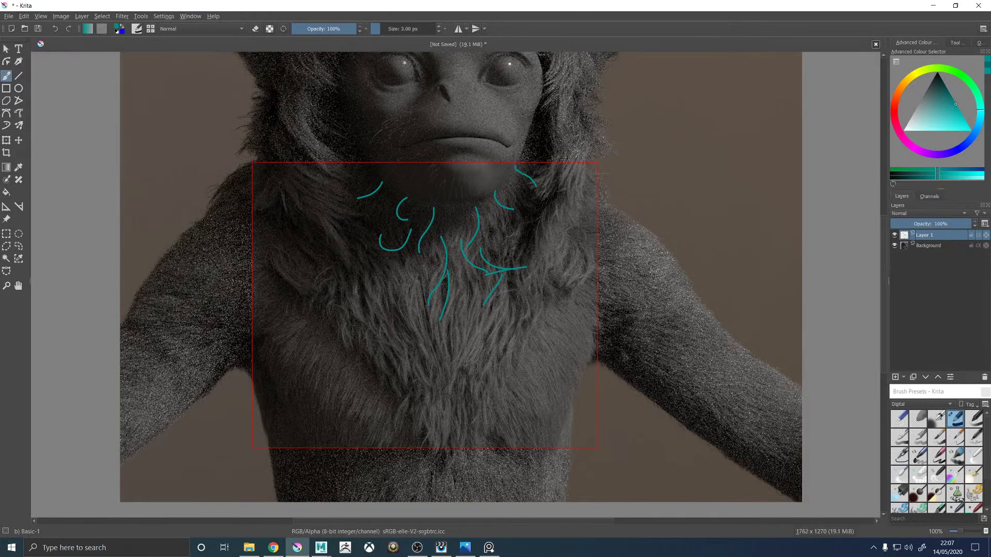
Sketch further strokes over the chest fur, including crossing ones on the creature's right side and a longer one on the lower chest.
drag(518, 223, 497, 258)
drag(417, 274, 430, 339)
drag(380, 271, 360, 316)
mouse_move(353, 242)
mouse_down()
mouse_move(333, 289)
mouse_move(360, 316)
mouse_up()
mouse_move(346, 275)
mouse_down()
mouse_move(369, 289)
mouse_move(357, 291)
mouse_move(364, 256)
mouse_up()
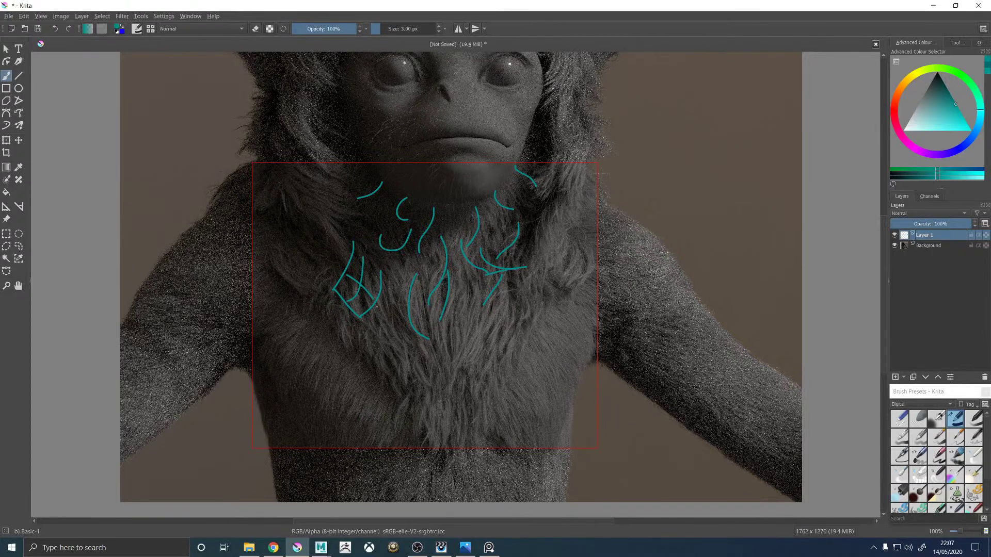
mouse_move(488, 329)
mouse_down()
mouse_move(482, 384)
mouse_move(440, 444)
mouse_up()
Replace the sketch layer with a new one, draw four long flowing curves over the neck and chest, and lower the layer's opacity.
click(984, 377)
click(896, 377)
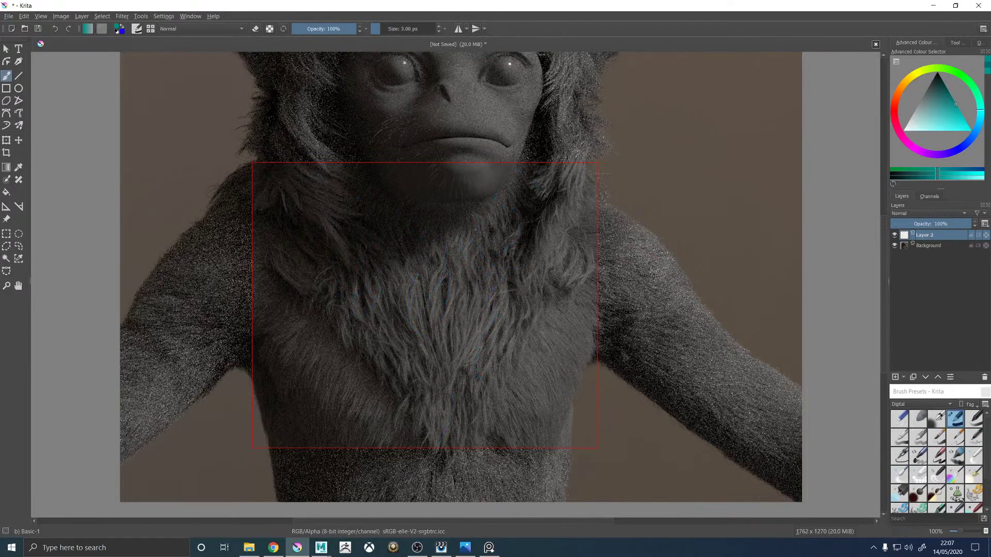
drag(434, 214, 423, 454)
drag(374, 190, 422, 368)
drag(513, 202, 470, 355)
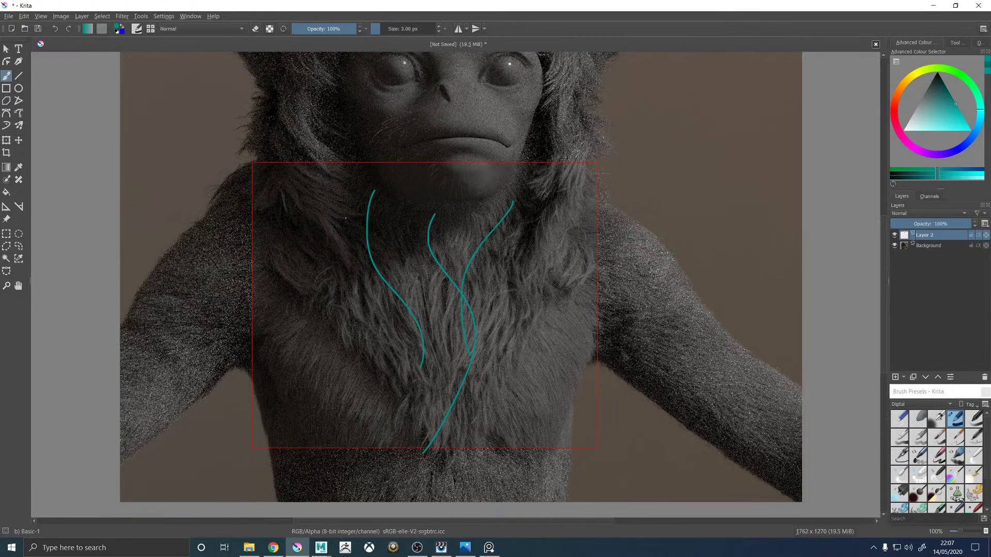
mouse_move(344, 212)
mouse_down()
mouse_move(441, 322)
mouse_move(550, 410)
mouse_up()
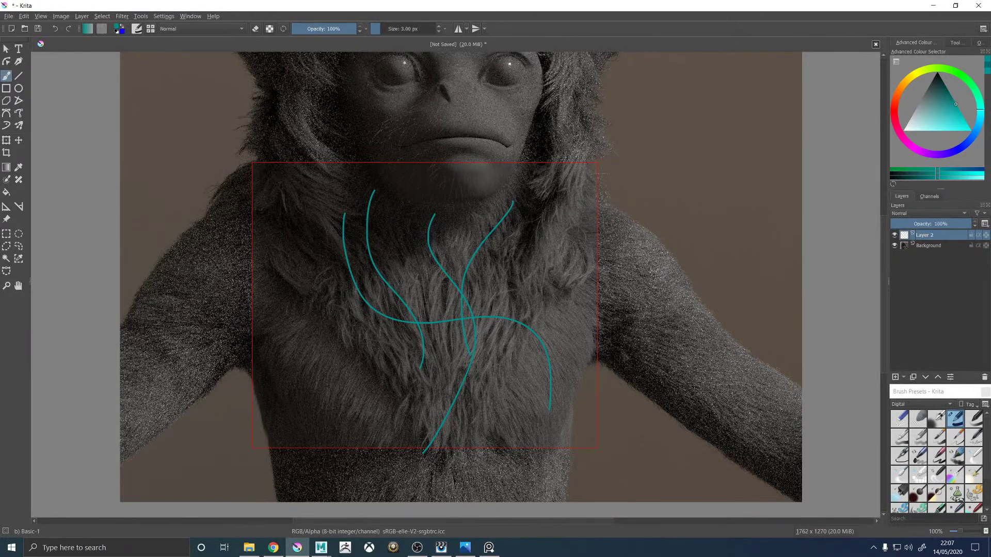
drag(947, 224, 924, 224)
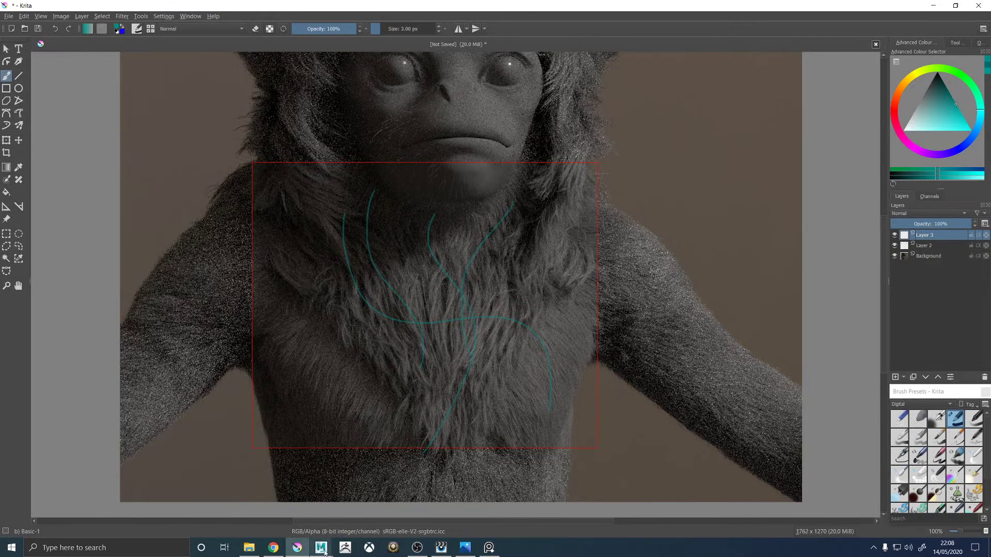
Switch to Maya, open the persp camera's near clip plane value in its attributes, and return to the render viewer.
mouse_move(321, 547)
click(374, 503)
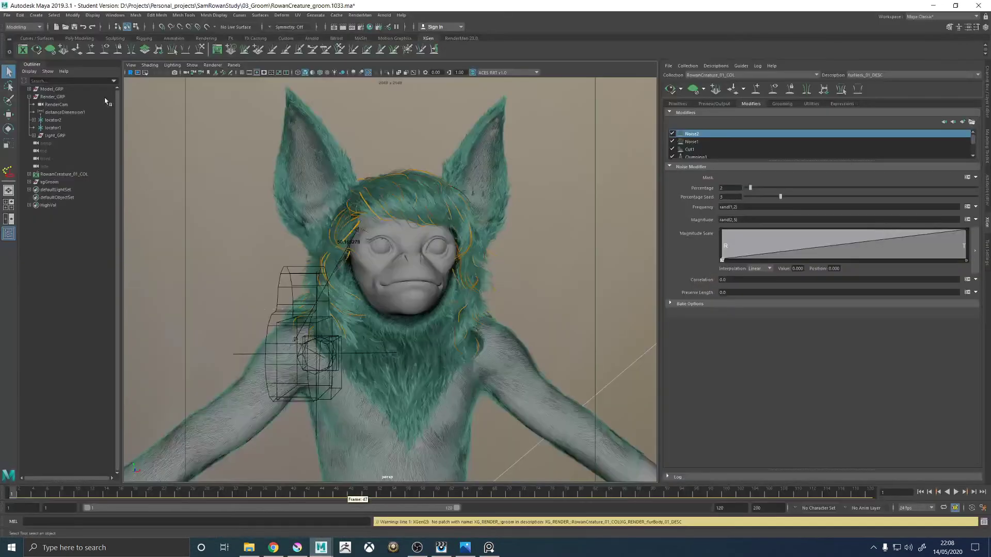
click(186, 73)
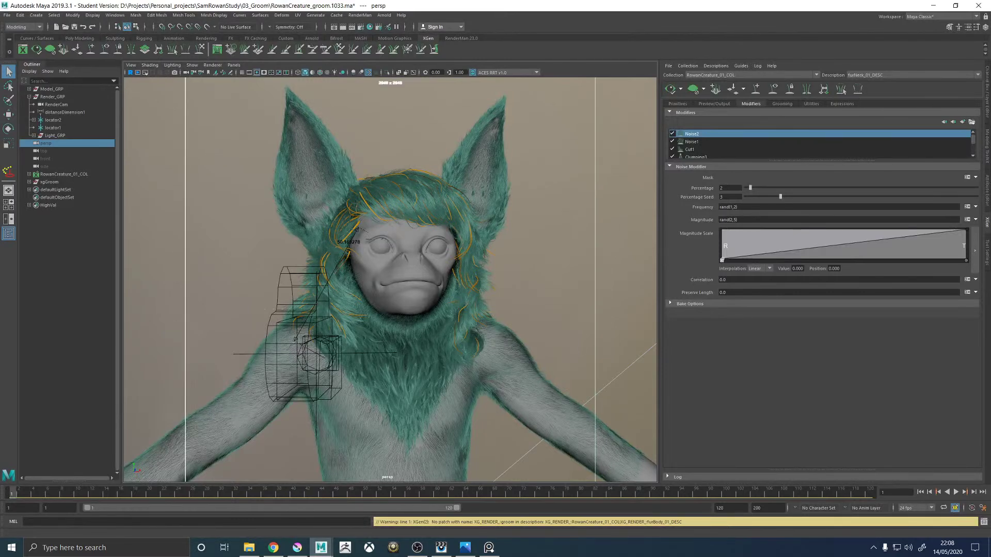
click(987, 181)
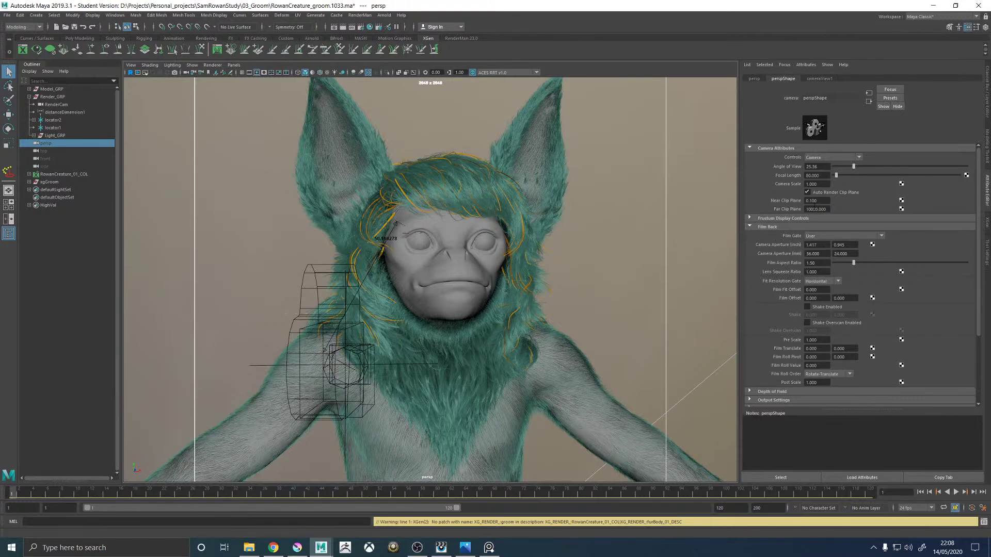
double_click(814, 201)
click(441, 548)
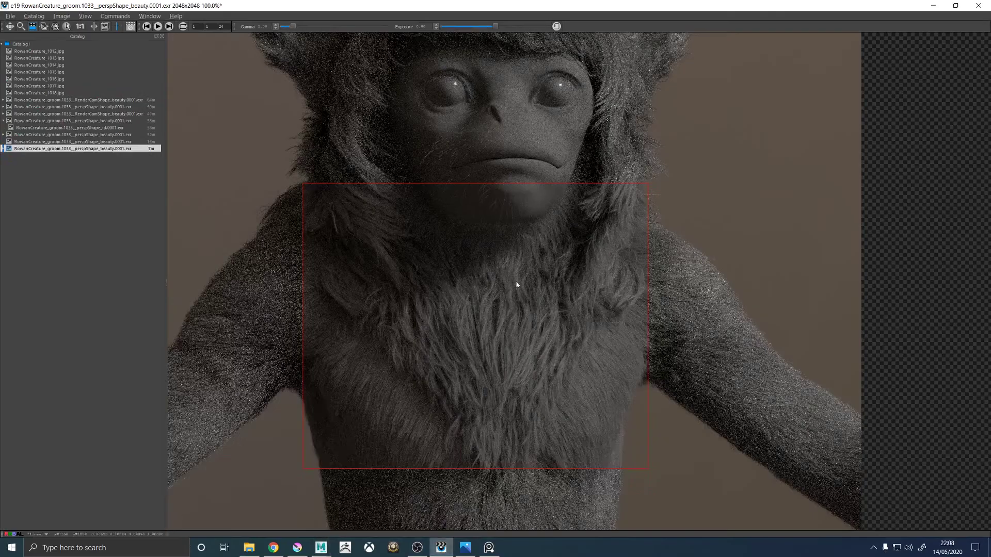
Return to Krita and sketch thin clump strokes below the chin along the faded guide curves on the new layer.
click(297, 547)
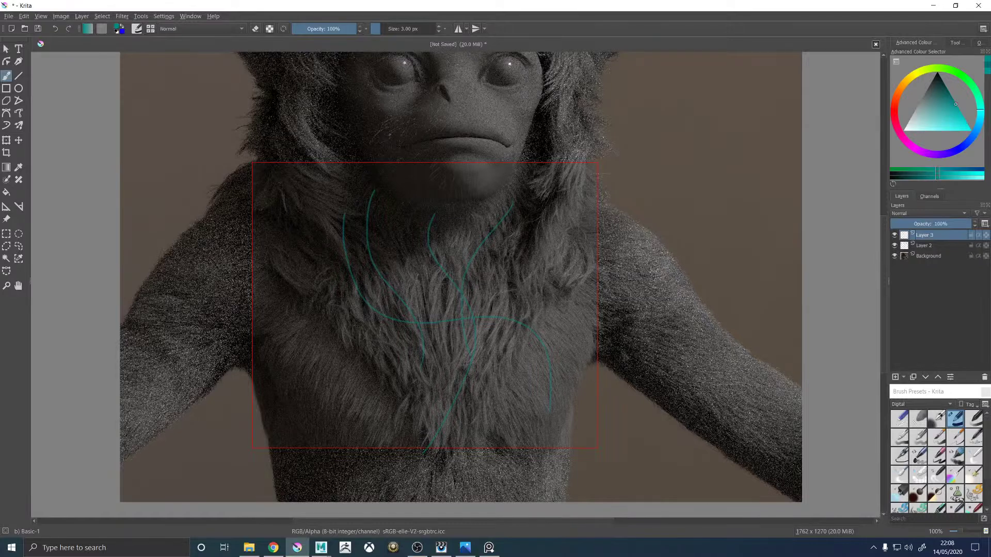
drag(511, 195, 472, 286)
mouse_move(438, 209)
mouse_down()
mouse_move(461, 292)
mouse_move(487, 233)
mouse_move(459, 226)
mouse_move(448, 247)
mouse_up()
drag(476, 204, 457, 263)
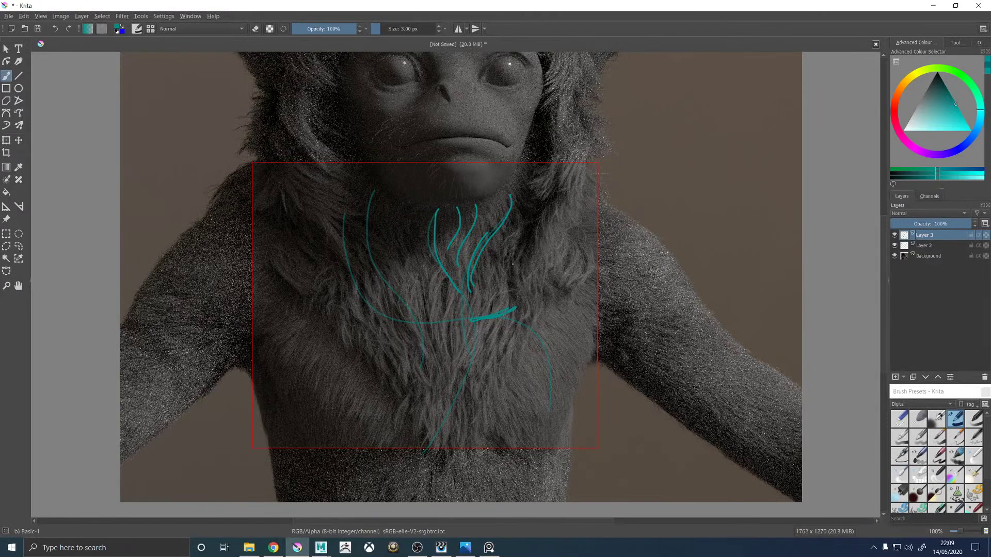
Sketch converging clump strokes following the guide curves across the middle of the chest.
mouse_move(518, 272)
mouse_down()
mouse_move(507, 289)
mouse_move(508, 369)
mouse_up()
mouse_move(374, 192)
mouse_down()
mouse_move(367, 228)
mouse_move(376, 264)
mouse_up()
drag(419, 324, 407, 378)
mouse_move(416, 323)
mouse_down()
mouse_move(404, 376)
mouse_move(424, 385)
mouse_move(419, 393)
mouse_up()
drag(449, 358, 431, 384)
mouse_move(466, 344)
mouse_down()
mouse_move(447, 373)
mouse_move(379, 329)
mouse_move(367, 293)
mouse_move(410, 350)
mouse_up()
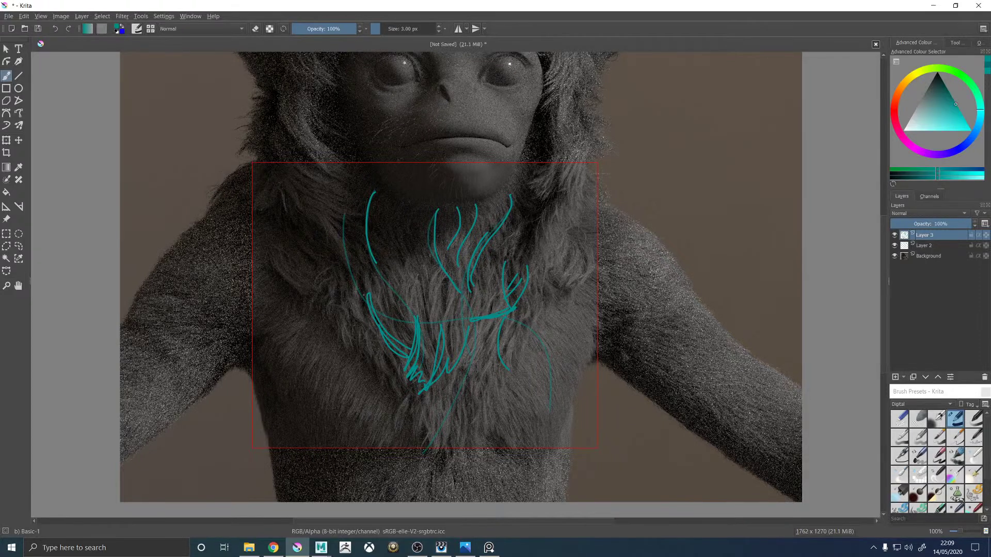
Sketch clump strokes down the creature's right side of the chest and along the guide curve to the fur's lower tip.
drag(344, 246, 370, 304)
drag(343, 228, 365, 299)
drag(341, 243, 354, 305)
drag(330, 257, 360, 340)
mouse_move(369, 344)
mouse_down()
mouse_move(427, 428)
mouse_move(424, 453)
mouse_move(460, 383)
mouse_move(420, 460)
mouse_up()
mouse_move(431, 452)
mouse_down()
mouse_move(468, 394)
mouse_move(476, 343)
mouse_up()
mouse_move(456, 416)
mouse_down()
mouse_move(461, 431)
mouse_move(461, 407)
mouse_move(481, 382)
mouse_move(479, 349)
mouse_up()
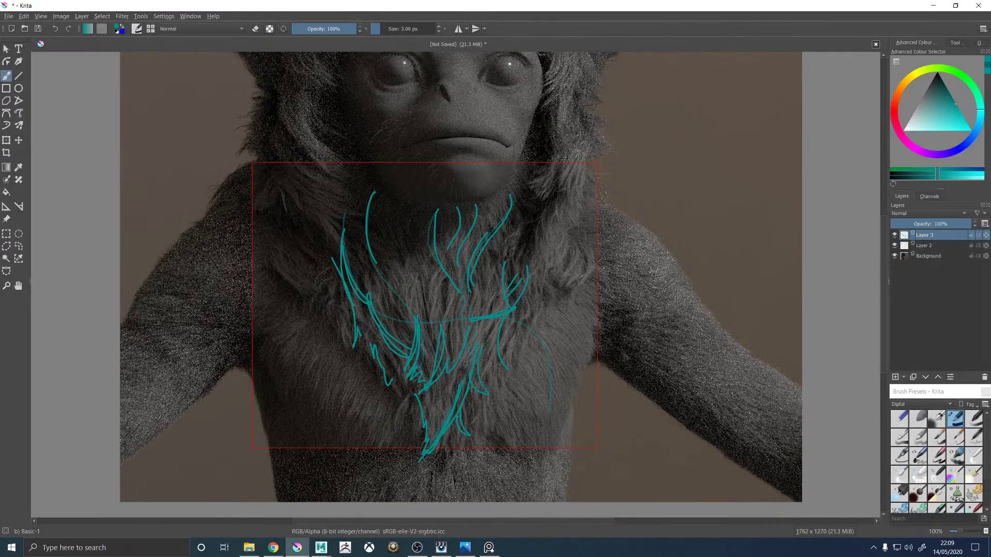
Sketch clump strokes on the creature's left side of the chest and neck, and a jagged fur edge beneath the jaw.
drag(530, 290, 520, 343)
drag(542, 287, 537, 321)
mouse_move(523, 203)
mouse_down()
mouse_move(533, 238)
mouse_move(529, 186)
mouse_move(532, 222)
mouse_up()
mouse_move(523, 172)
mouse_down()
mouse_move(527, 155)
mouse_move(544, 161)
mouse_up()
mouse_move(362, 156)
mouse_down()
mouse_move(367, 189)
mouse_move(401, 203)
mouse_move(405, 222)
mouse_move(502, 208)
mouse_move(514, 180)
mouse_up()
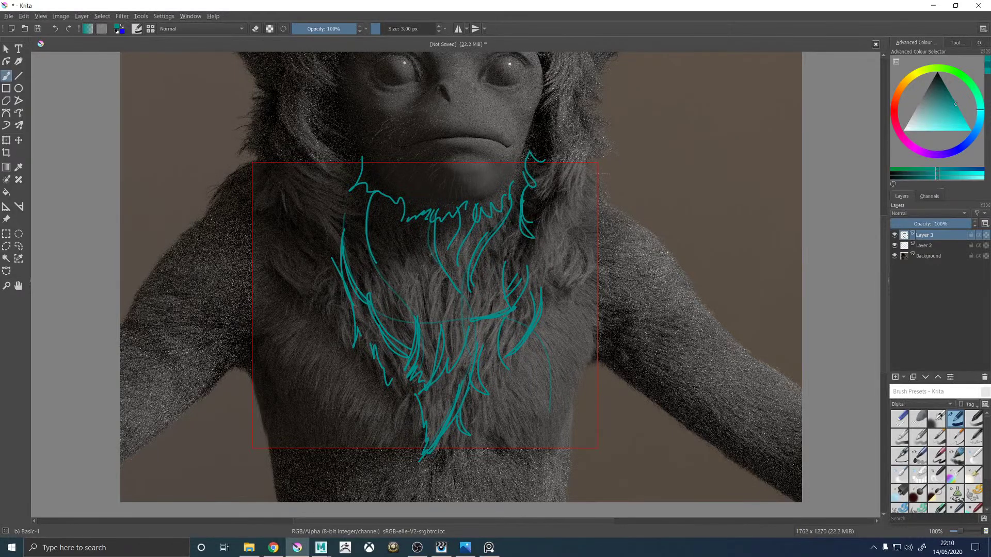
Sketch a curved clump below the creature's right jaw, redrawing its inner stroke, and join it with zigzag tips across the upper chest.
mouse_move(440, 274)
mouse_down()
mouse_move(427, 297)
mouse_move(444, 309)
mouse_move(437, 296)
mouse_move(439, 310)
mouse_up()
key(ctrl+z)
drag(414, 222, 378, 298)
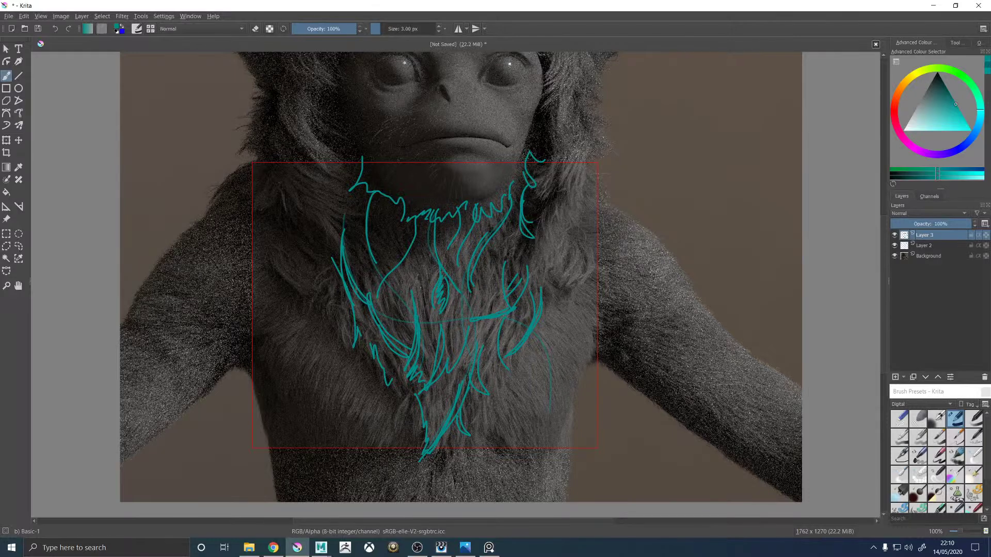
key(ctrl+z)
drag(411, 223, 388, 283)
mouse_move(372, 270)
mouse_down()
mouse_move(388, 274)
mouse_move(379, 281)
mouse_move(419, 247)
mouse_move(407, 278)
mouse_move(420, 267)
mouse_move(425, 282)
mouse_up()
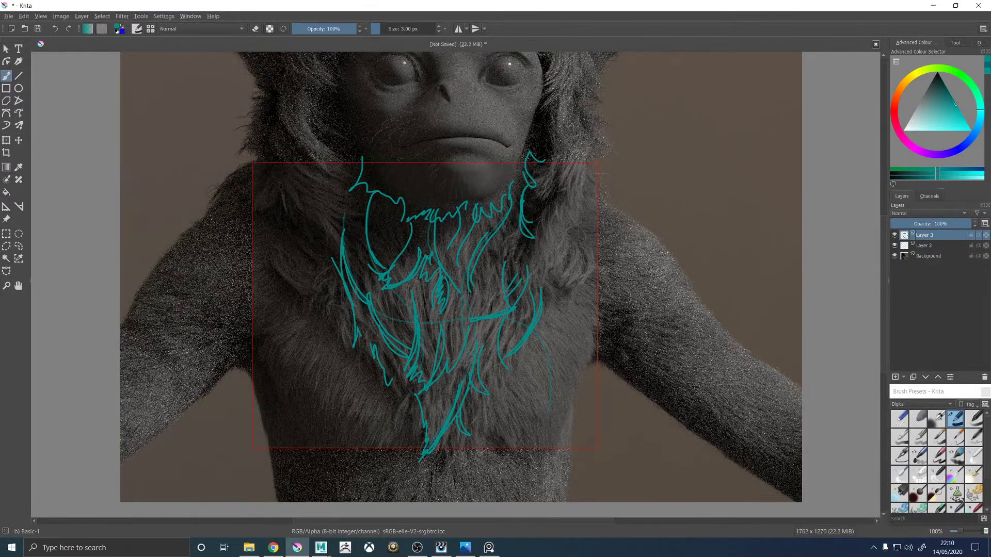
Sketch clump strokes down both outer sides of the neck fur and outline its upper edge toward each shoulder.
drag(325, 296, 292, 246)
drag(302, 246, 296, 217)
drag(294, 271, 289, 227)
drag(281, 263, 281, 184)
mouse_move(557, 215)
mouse_down()
mouse_move(549, 269)
mouse_move(572, 223)
mouse_up()
drag(574, 184, 571, 237)
drag(303, 175, 361, 161)
drag(266, 170, 317, 179)
drag(531, 163, 592, 188)
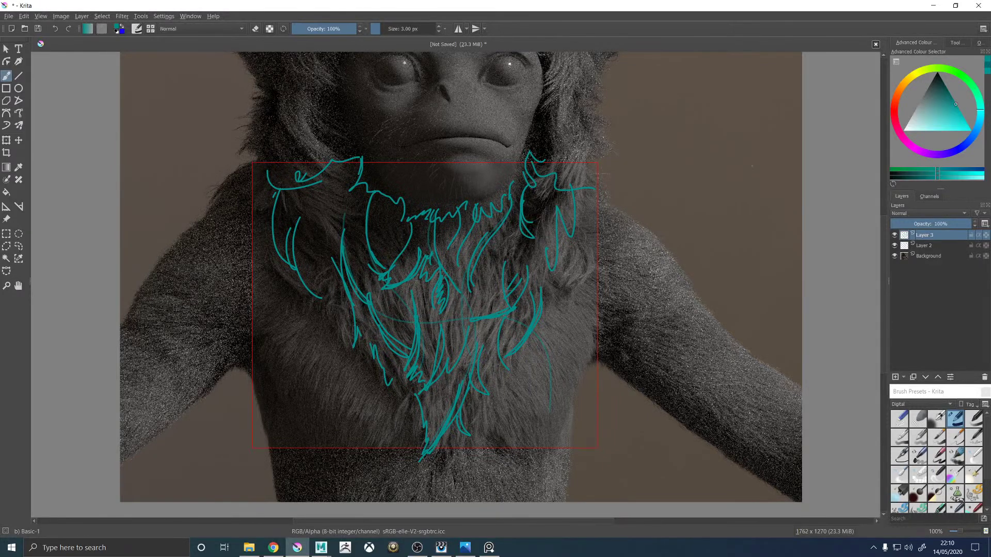
Add a new layer and draw dark red main flow curves from the chin down the chest centre and the creature's left side.
click(895, 377)
click(893, 107)
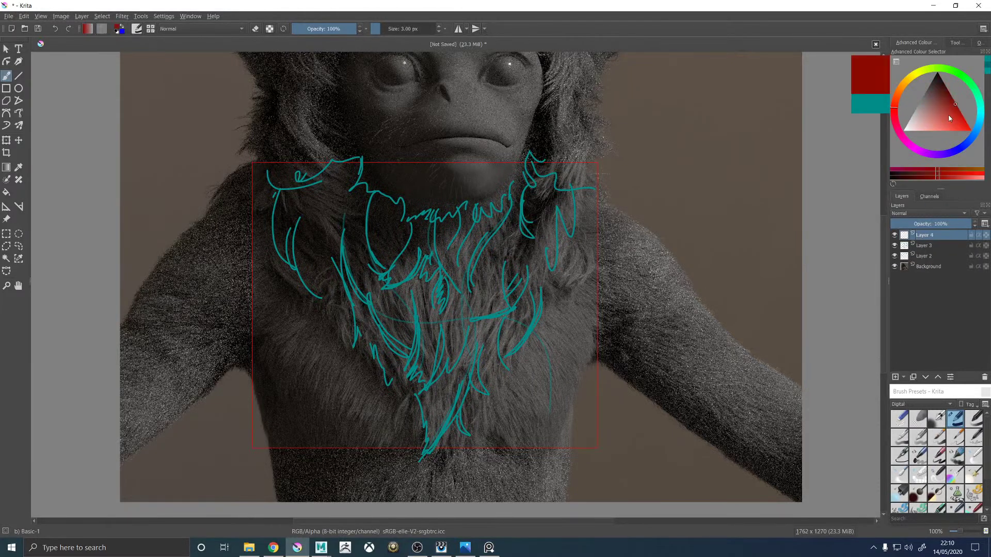
mouse_move(435, 212)
mouse_down()
mouse_move(437, 254)
mouse_move(468, 295)
mouse_up()
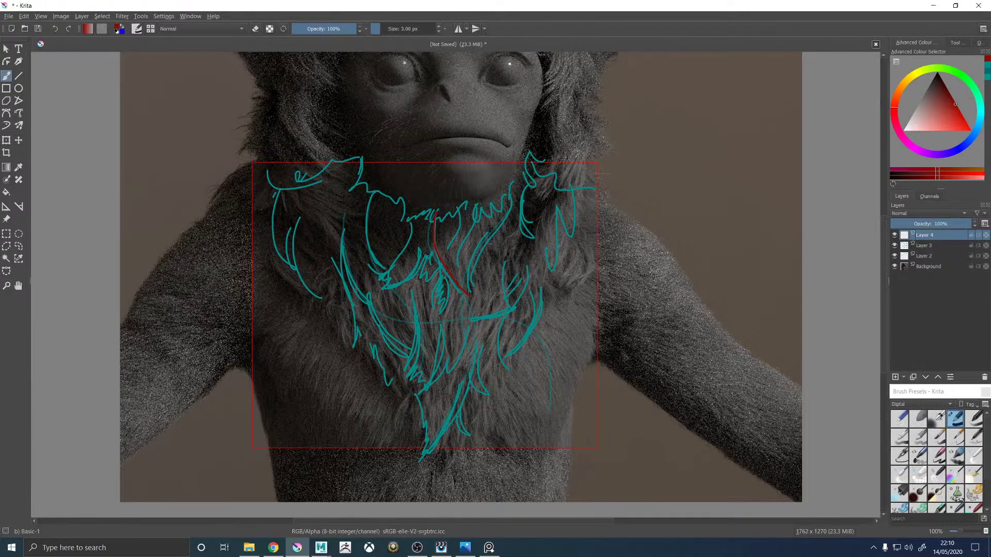
drag(493, 207, 483, 307)
drag(526, 331, 498, 365)
mouse_move(473, 317)
mouse_down()
mouse_move(423, 391)
mouse_move(429, 448)
mouse_up()
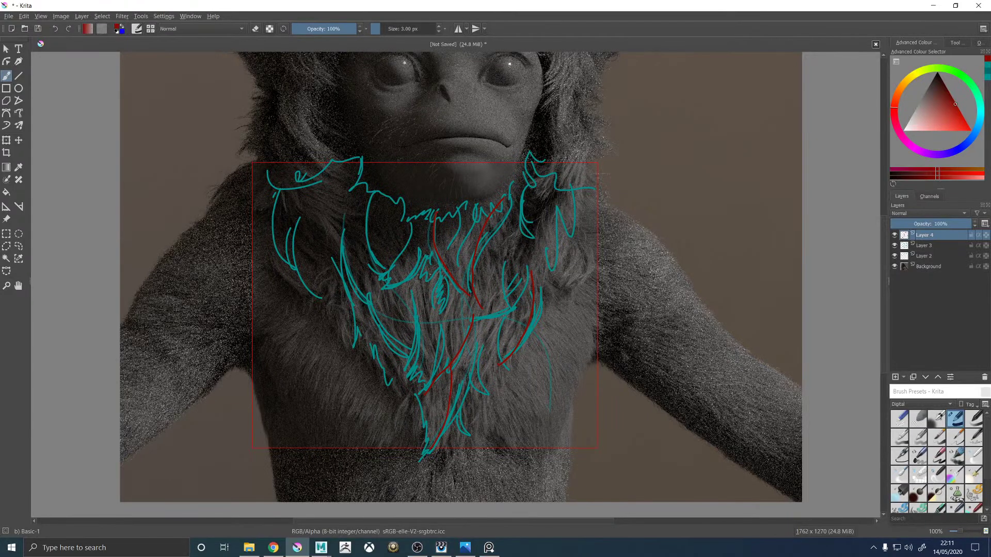
Draw red flow curves over the clump strokes on the creature's right side of the neck and chest.
drag(418, 288, 405, 368)
drag(371, 194, 380, 264)
drag(415, 216, 364, 256)
mouse_move(344, 213)
mouse_down()
mouse_move(362, 305)
mouse_move(407, 354)
mouse_up()
drag(353, 285, 349, 362)
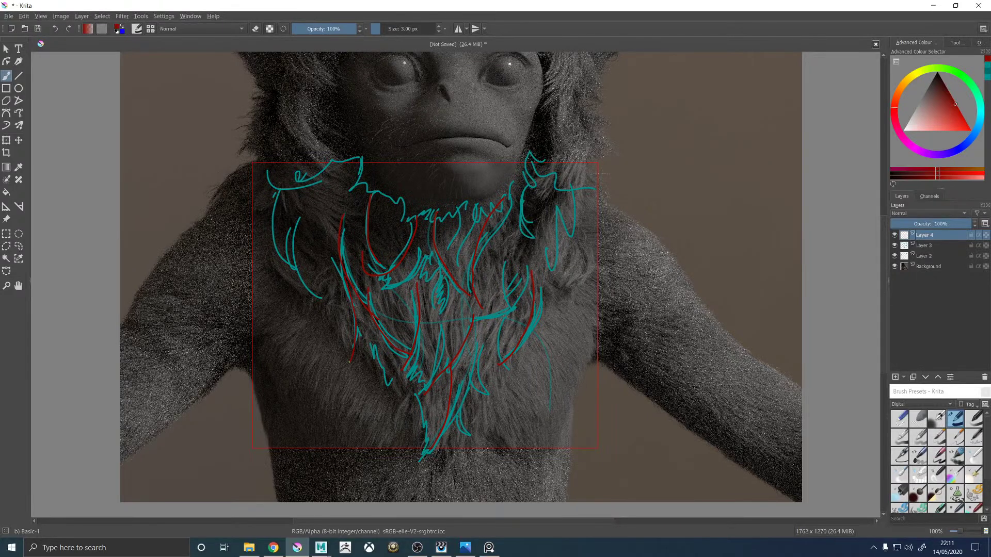
Add a red flow curve on each outer side of the neck, and hide Layer 3 and Layer 2.
drag(299, 213, 308, 291)
drag(565, 188, 563, 274)
click(894, 245)
click(894, 255)
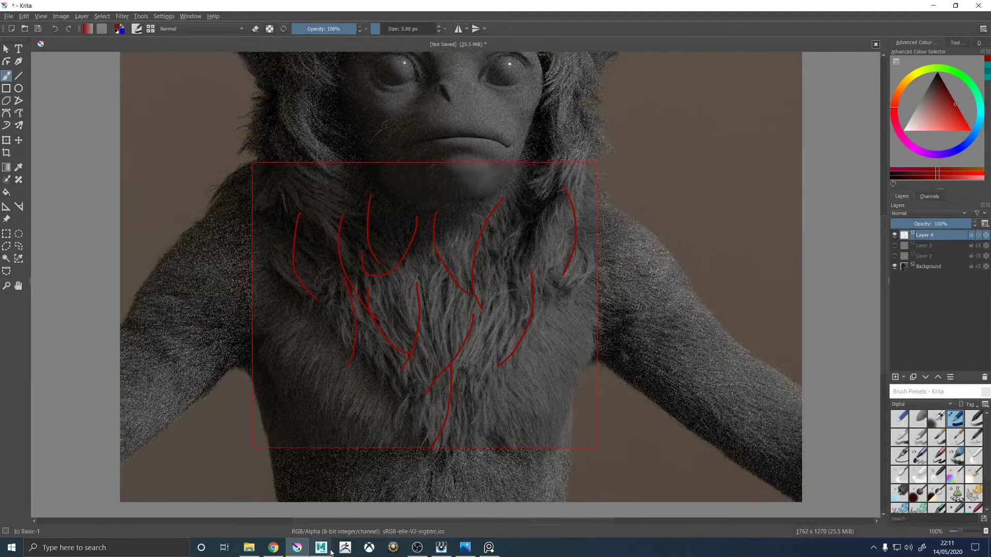
Review the latest persp beauty render in the render viewer and the red flow curves in Krita, and return to Maya.
mouse_move(330, 551)
click(380, 498)
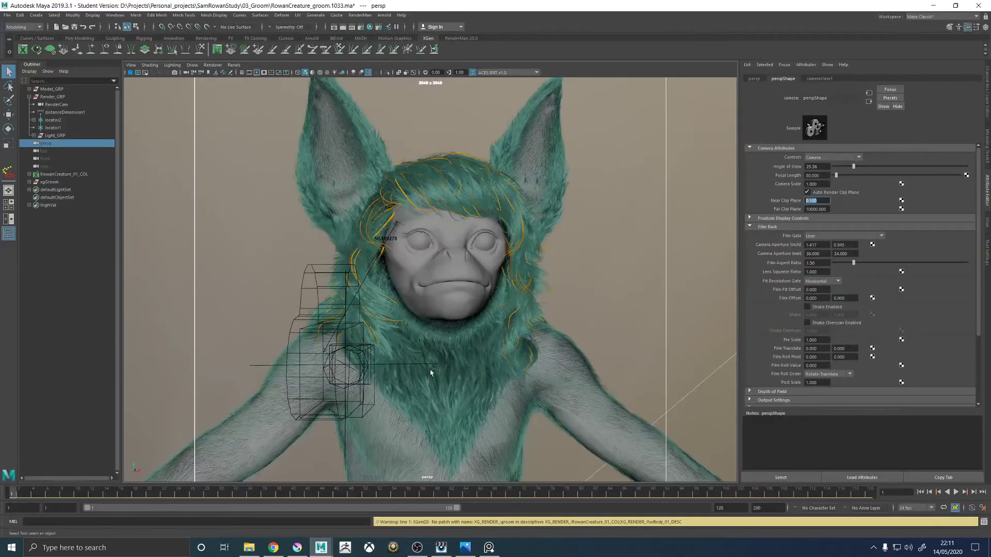
click(443, 543)
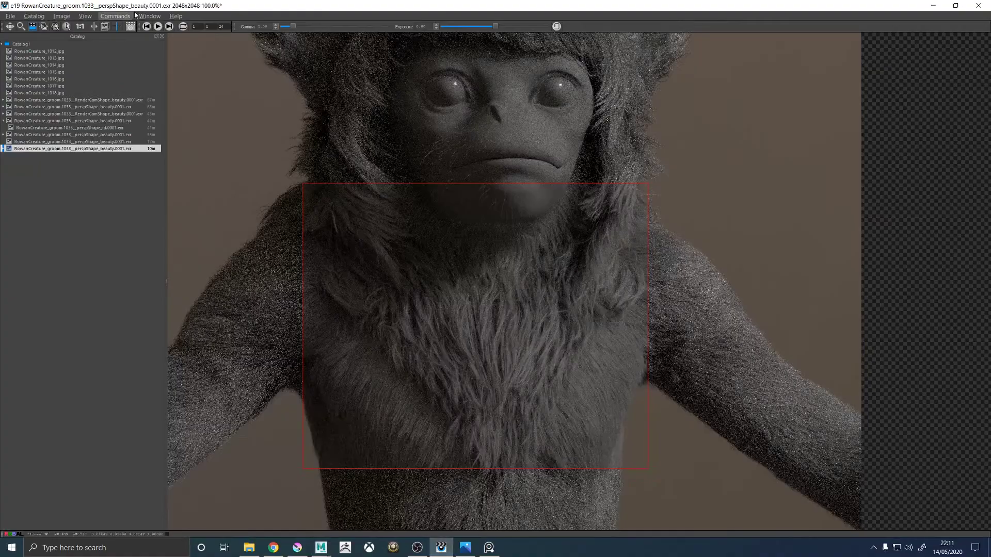
click(32, 149)
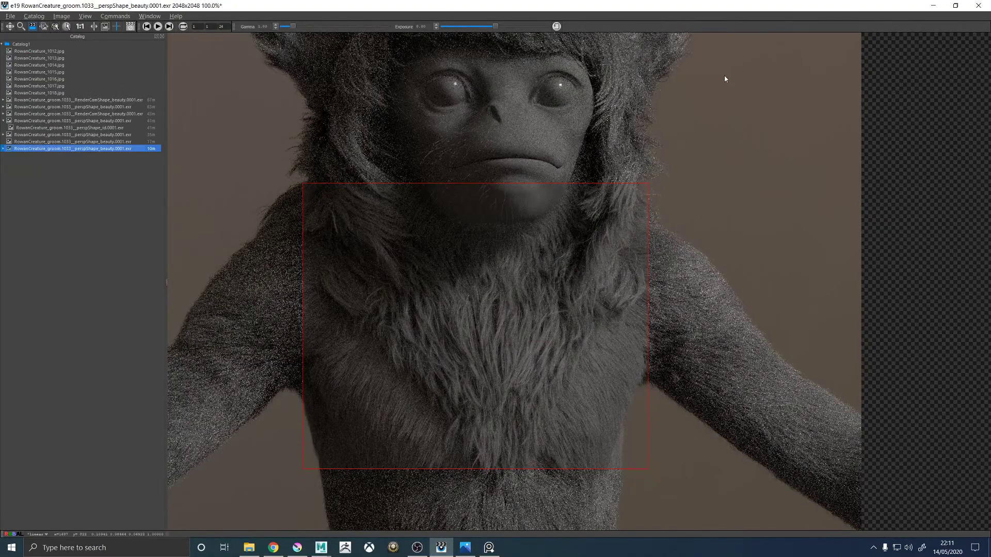
click(935, 6)
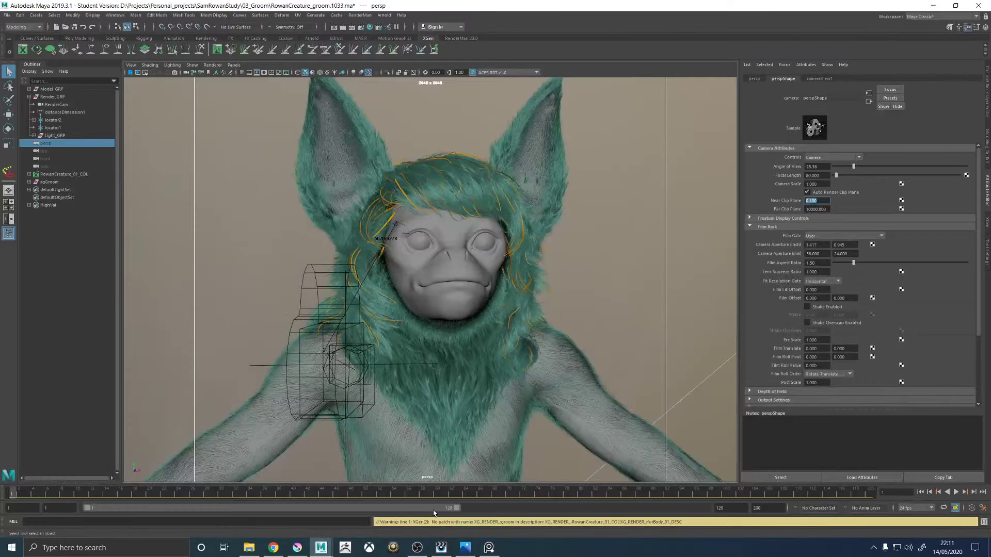
click(297, 547)
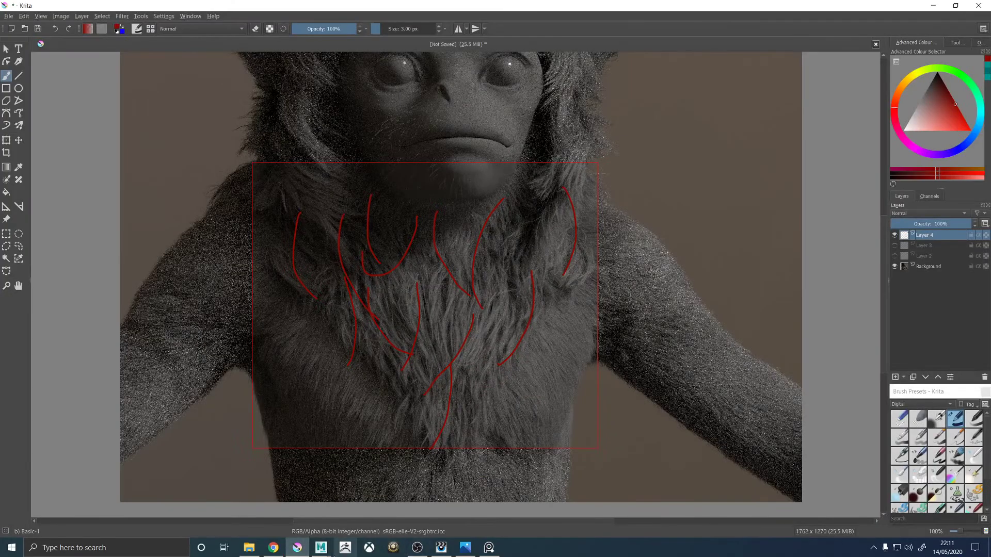
mouse_move(321, 546)
click(370, 518)
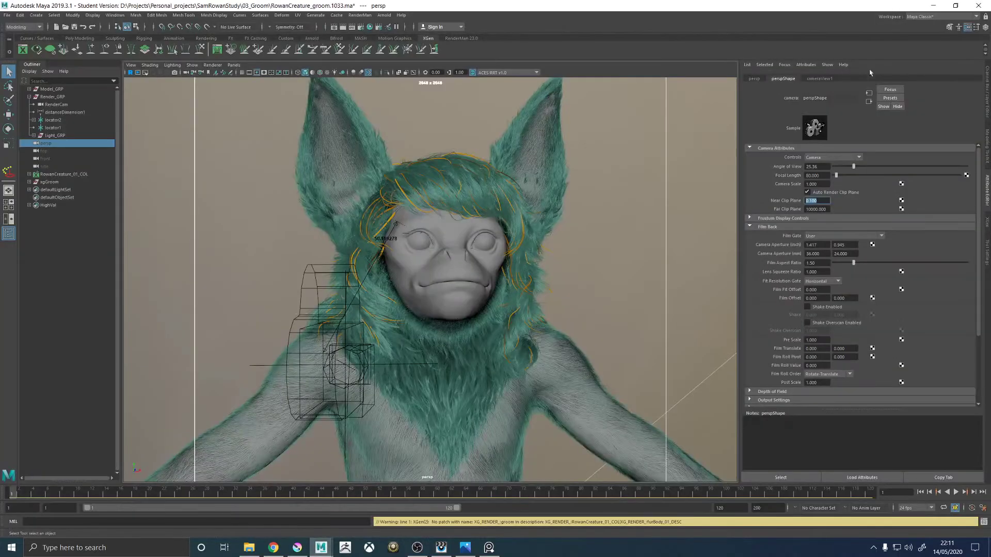
Load the furHead_01_DESC description in XGen and copy its full guide color expression.
click(985, 218)
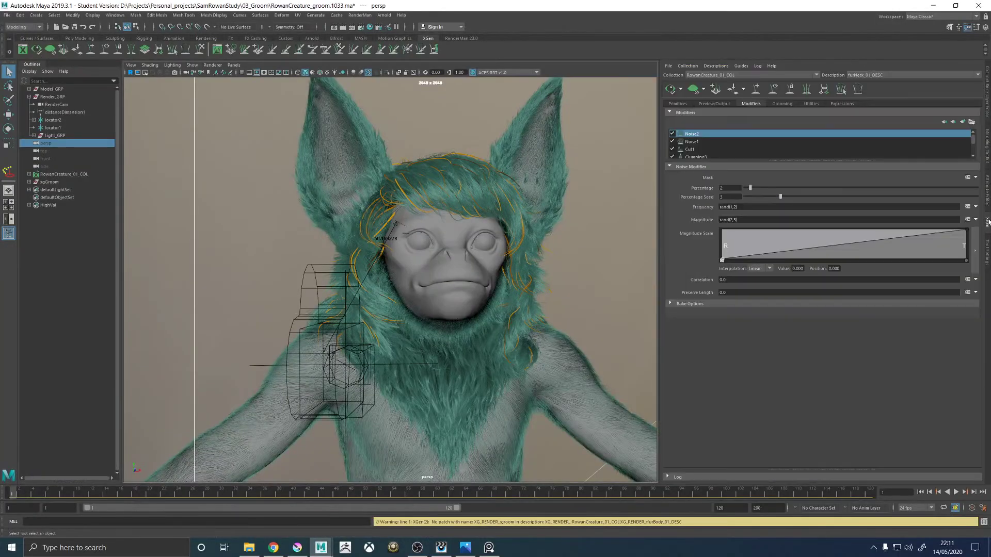
click(871, 76)
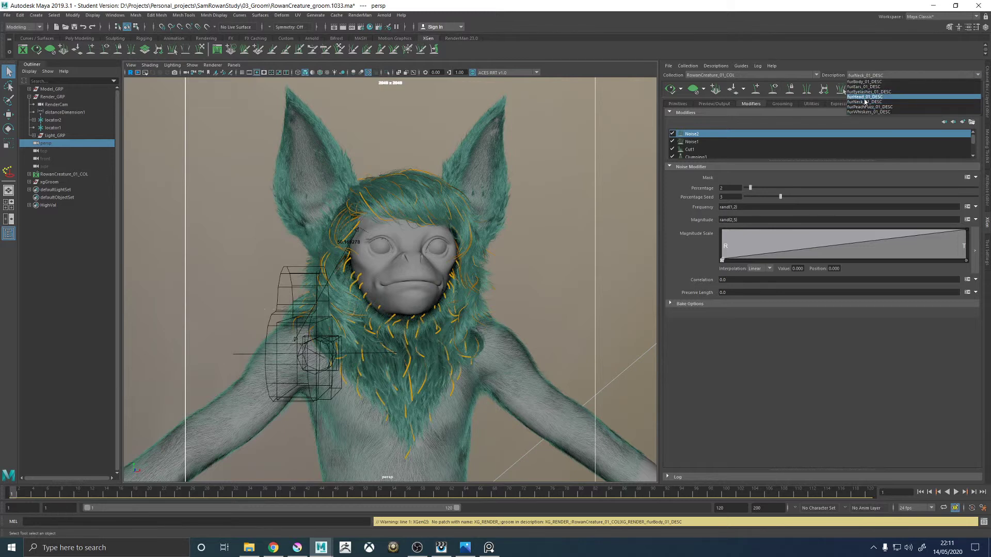
click(865, 102)
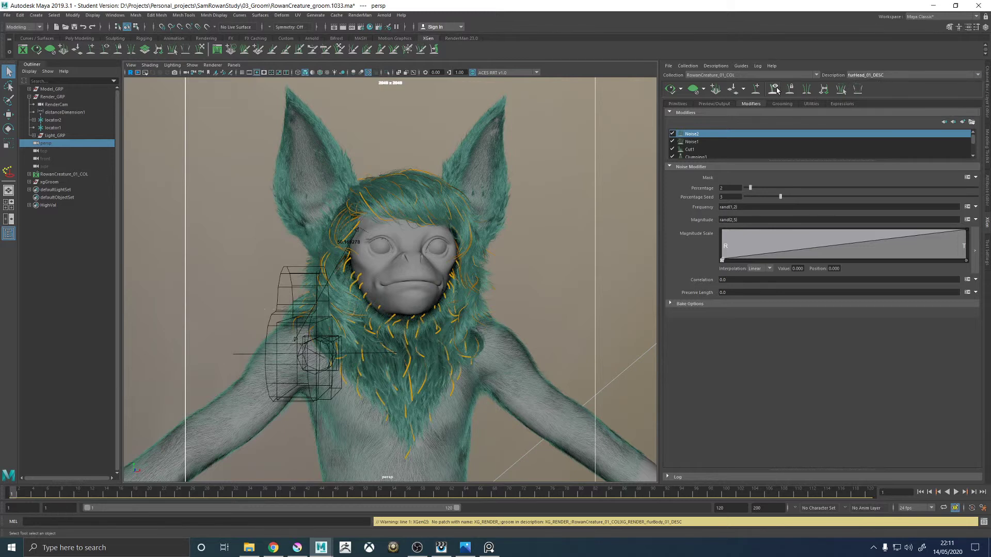
click(714, 104)
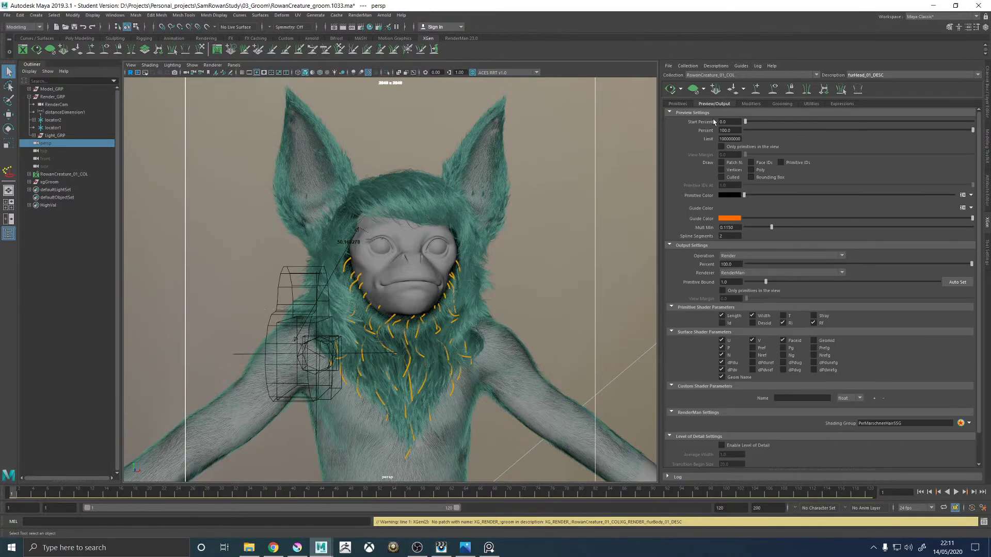
click(962, 207)
click(486, 324)
key(ctrl+a)
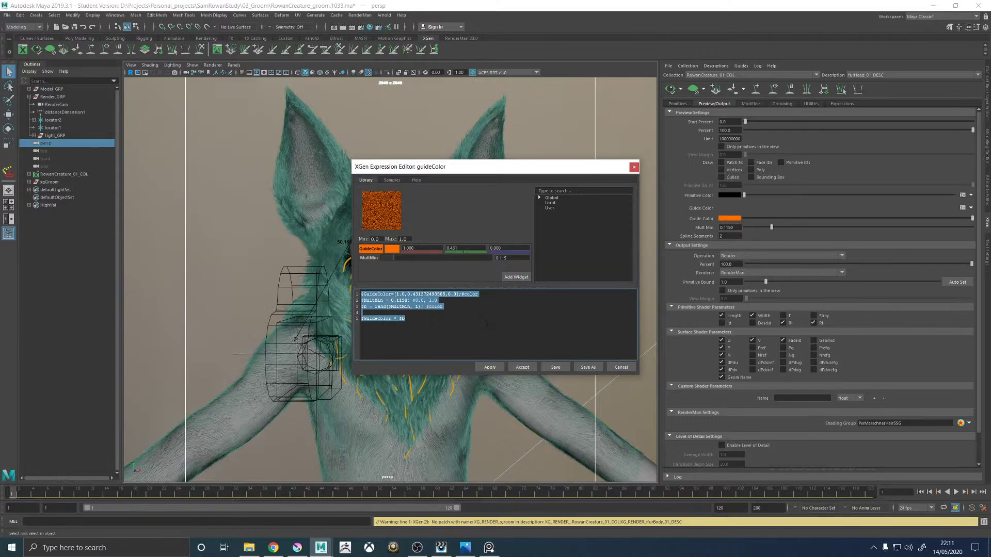
click(514, 368)
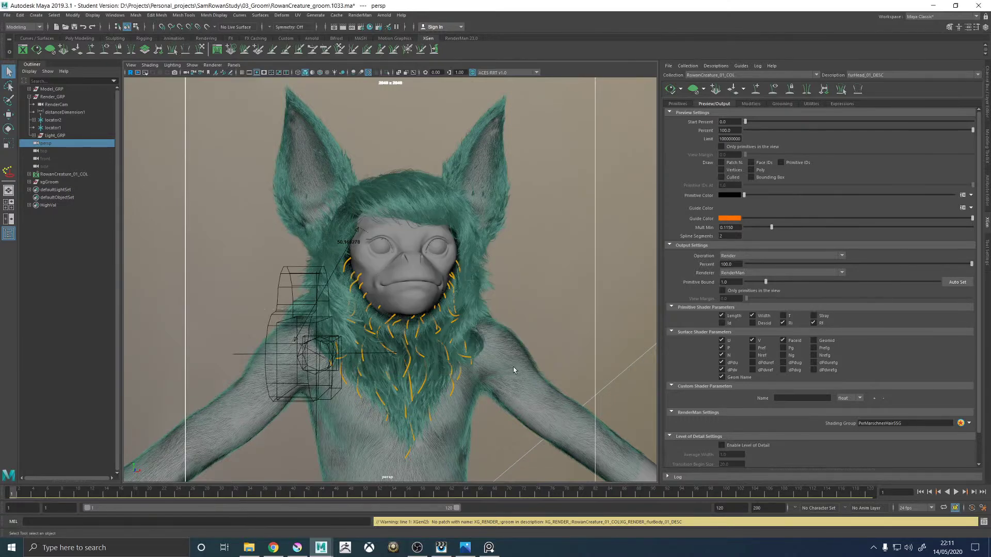
Load the furNeck_01_DESC description, save the scene, and save an incremental version as RowanCreature_groom.1034.ma.
click(885, 76)
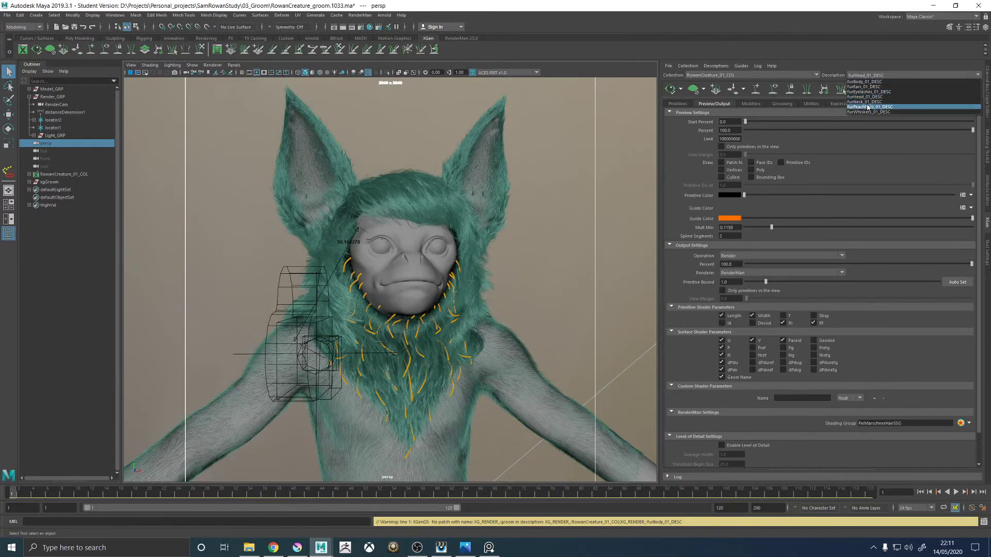
click(877, 105)
alt+right_drag(512, 220, 526, 218)
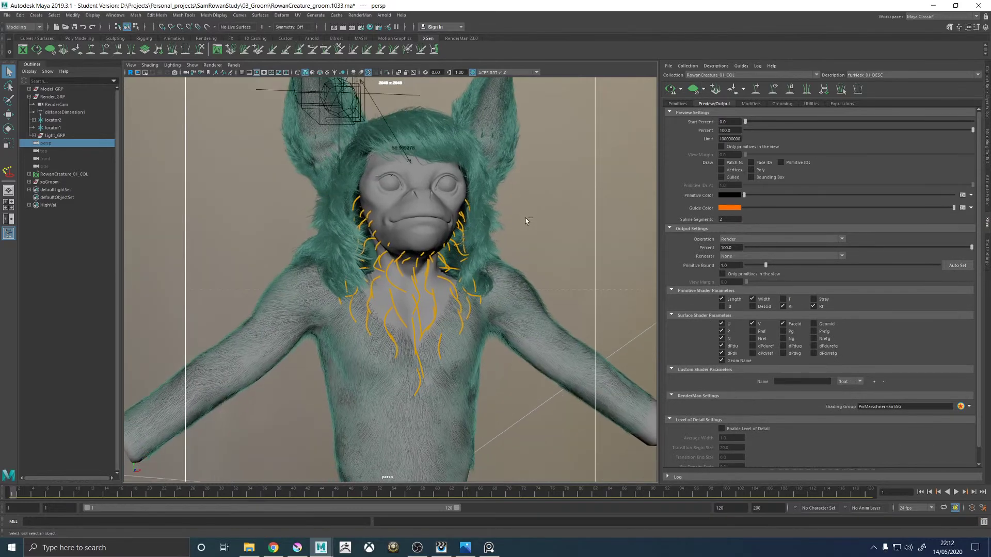
key(ctrl+s)
click(474, 280)
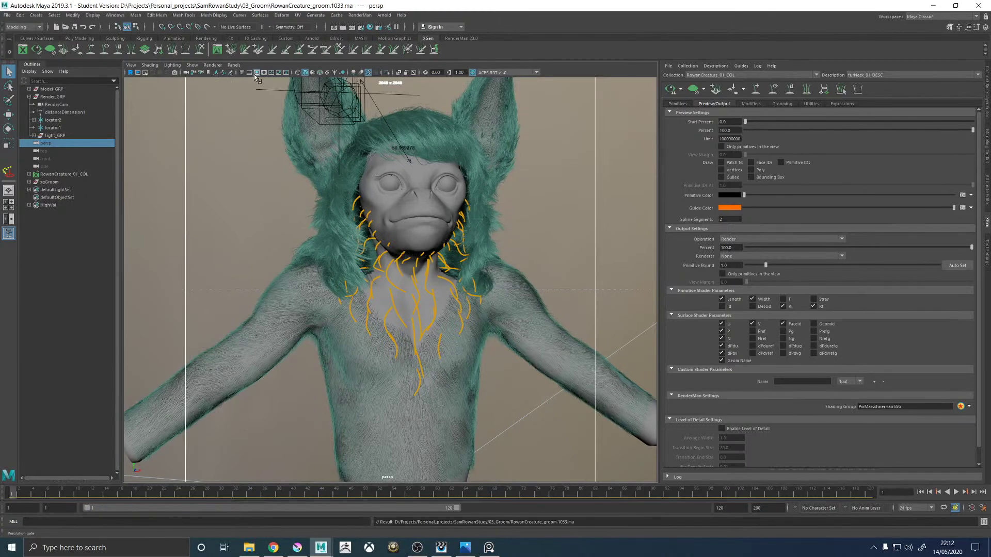
mouse_move(261, 162)
alt+right_down()
mouse_move(264, 181)
mouse_move(243, 166)
alt+right_up()
key(ctrl+s)
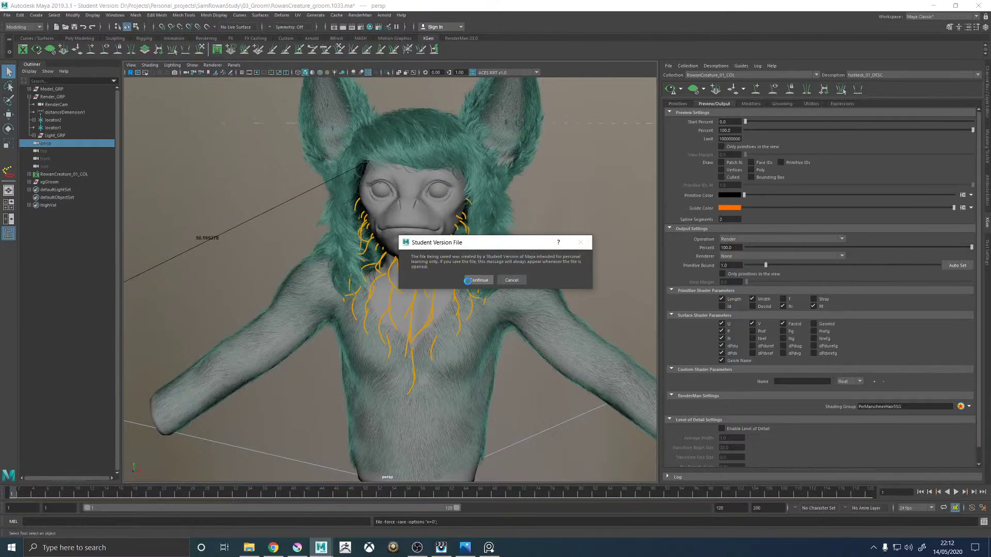
click(467, 280)
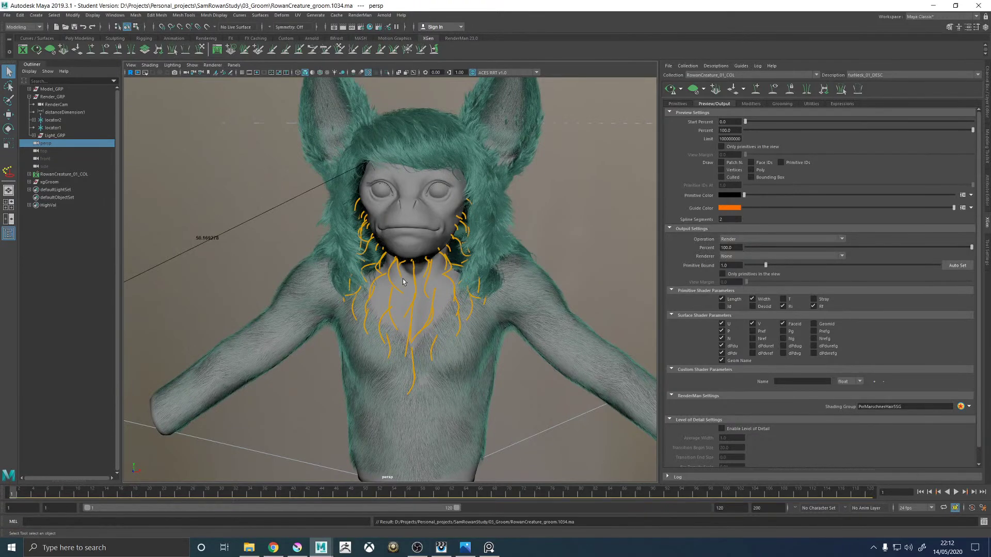
Replace the neck description's guide color expression with the copied orange one using rand($MultMin, 1) and a MultMin of 0.1150.
alt+drag(403, 282, 878, 224)
click(961, 208)
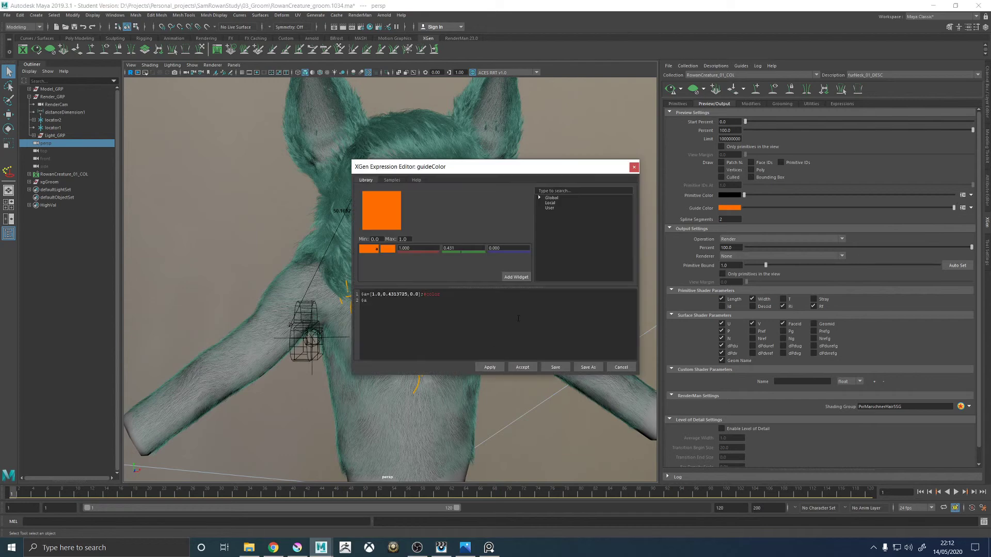
text($GuideColor=[1.0,0.431372493505,0.0];#color $MultMin = 0.1150; #0.0, 1.0 $b = rand($MultMin, 1); #color  $GuideColor * $b)
click(489, 367)
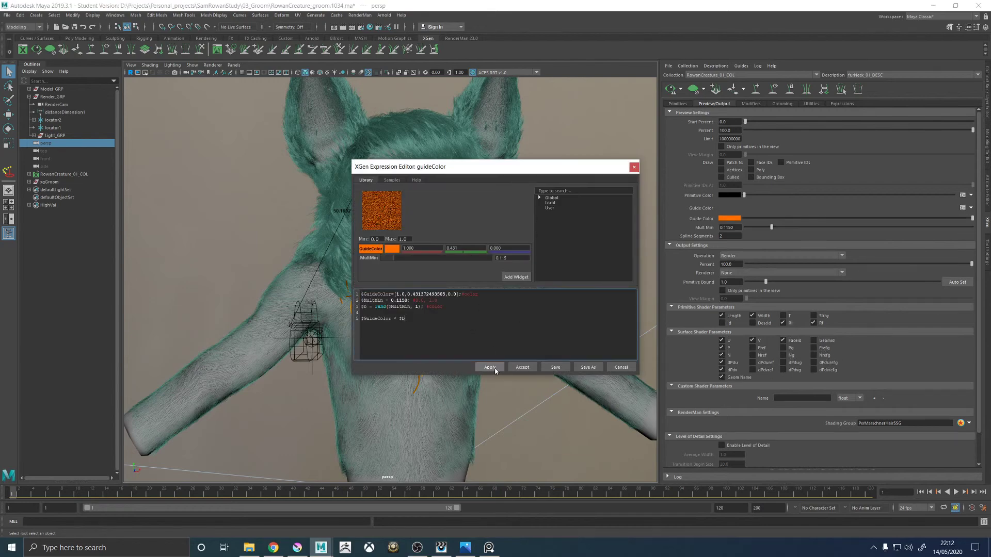
click(522, 367)
scroll(460, 328, up, 5)
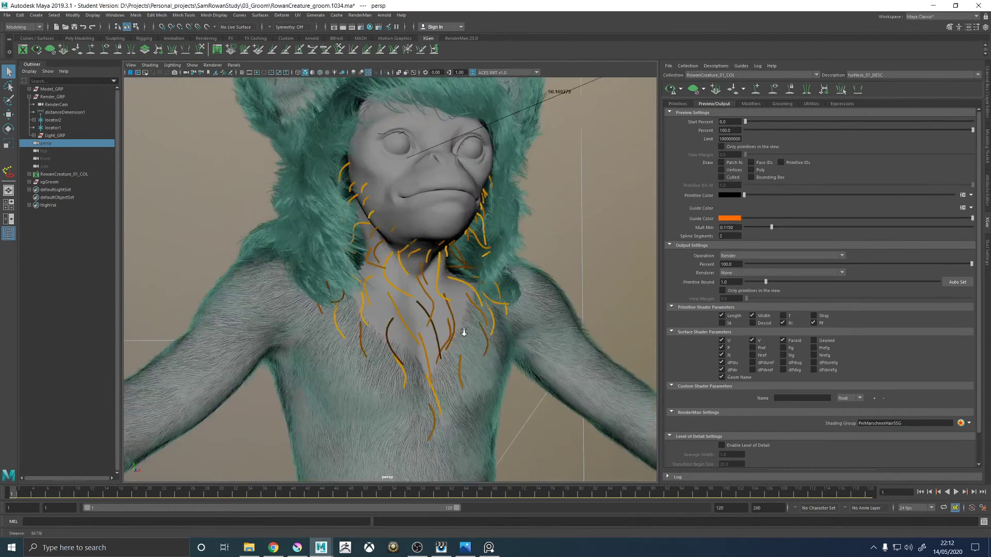
alt+drag(459, 327, 456, 365)
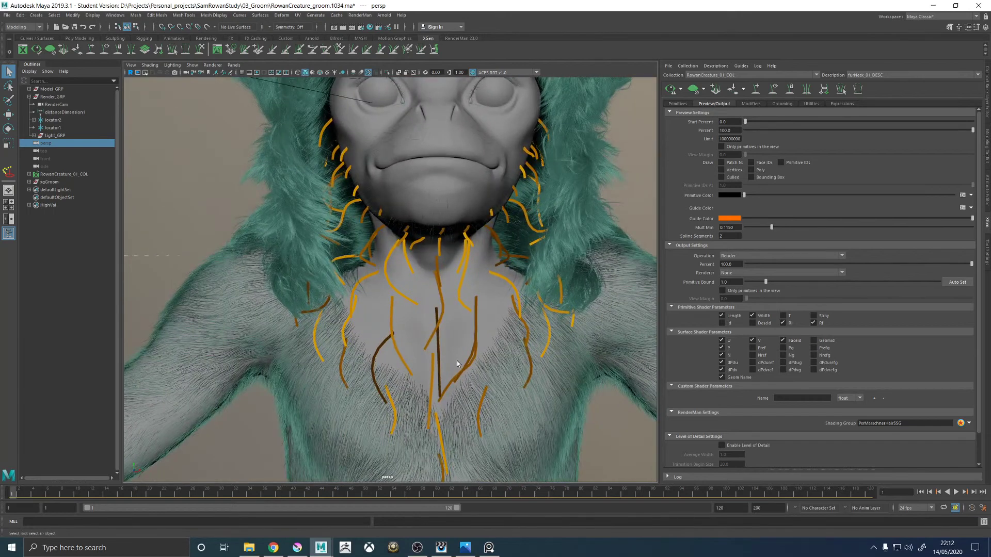
Check the red flow curves in Krita against the neck guides and return to Maya.
click(441, 548)
click(296, 548)
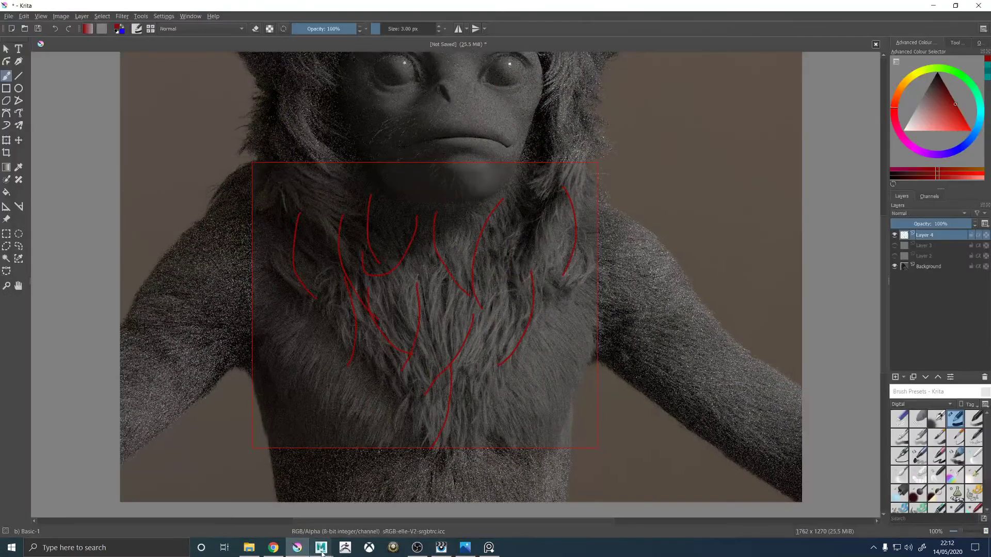
mouse_move(321, 547)
click(367, 507)
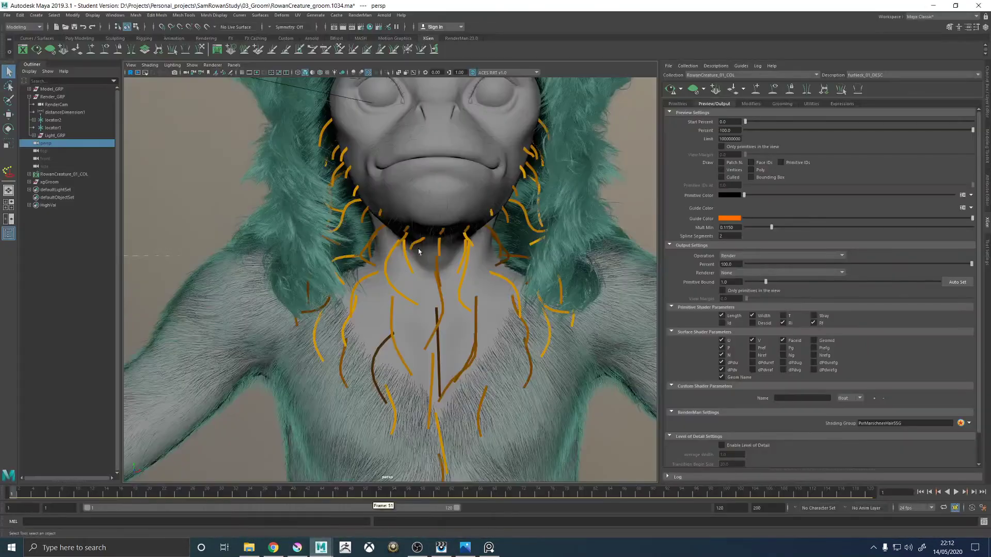
Select the short guide at the centre of the neck below the chin and scale it longer.
alt+right_drag(470, 278, 517, 279)
alt+middle_drag(517, 278, 497, 270)
key(w)
alt+drag(465, 276, 448, 264)
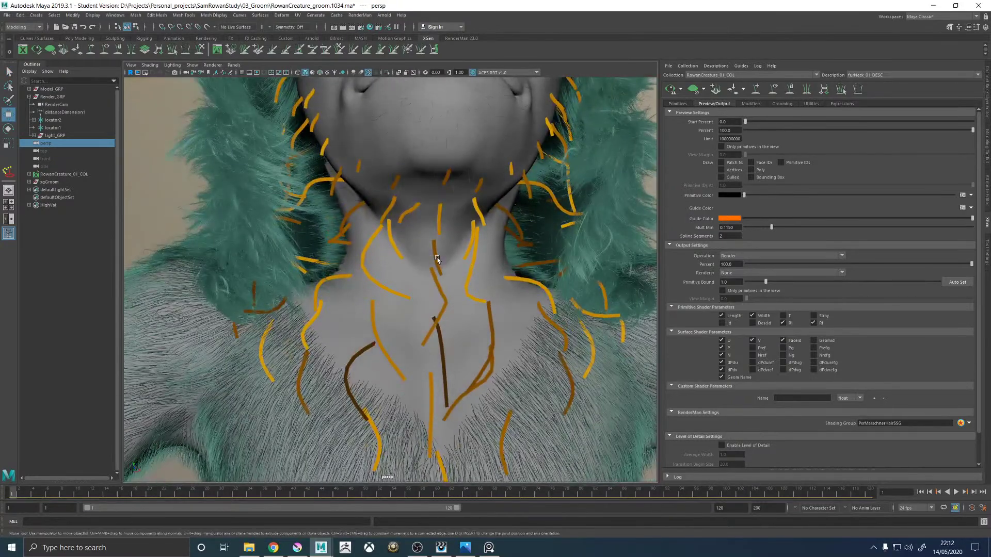
click(433, 255)
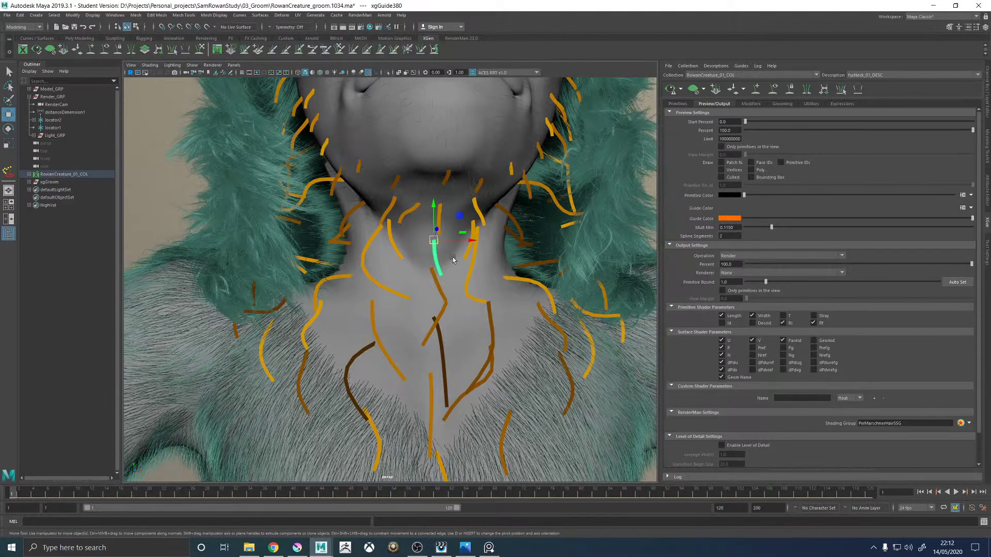
key(r)
mouse_move(452, 257)
alt+mouse_down()
mouse_move(440, 261)
mouse_move(442, 238)
mouse_move(467, 244)
alt+mouse_up()
alt+drag(424, 267, 386, 268)
Sculpt the central neck guide below the chin into a curve towards the creature's left, checking it against the flow sketch in Krita.
click(200, 50)
mouse_move(451, 330)
alt+mouse_down()
mouse_move(454, 339)
mouse_move(438, 342)
mouse_move(473, 327)
mouse_move(396, 325)
mouse_move(393, 278)
mouse_move(416, 266)
mouse_move(447, 284)
mouse_move(438, 261)
alt+mouse_up()
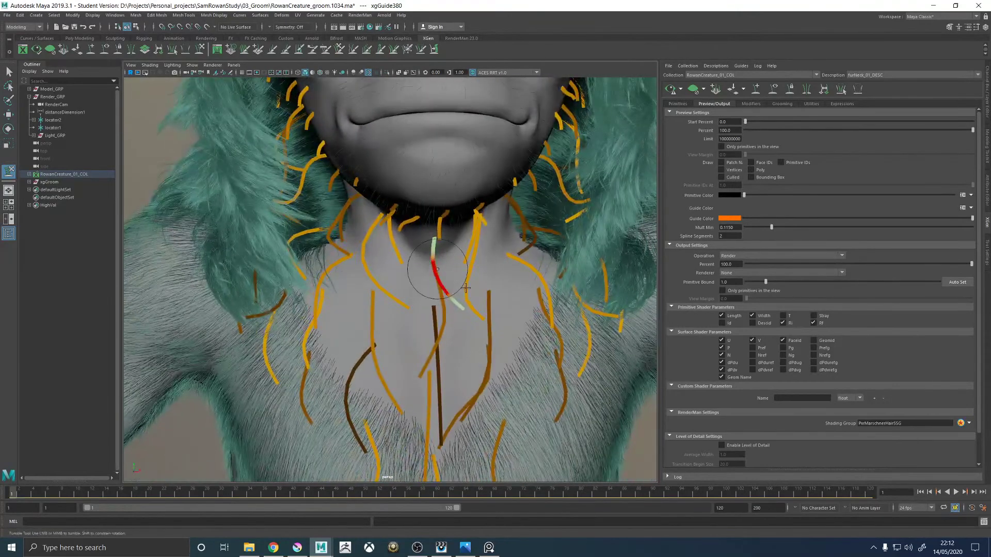
click(305, 548)
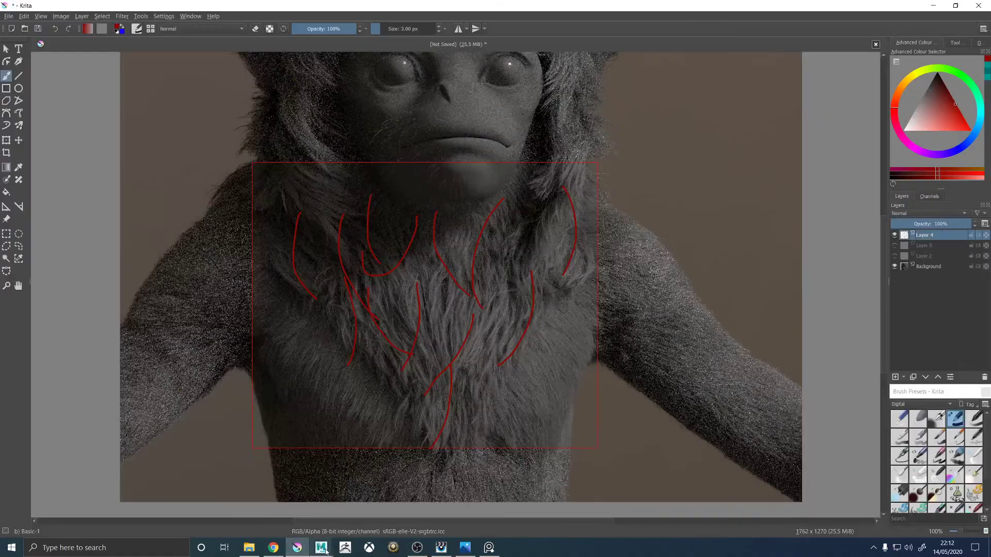
click(343, 508)
alt+drag(404, 238, 394, 286)
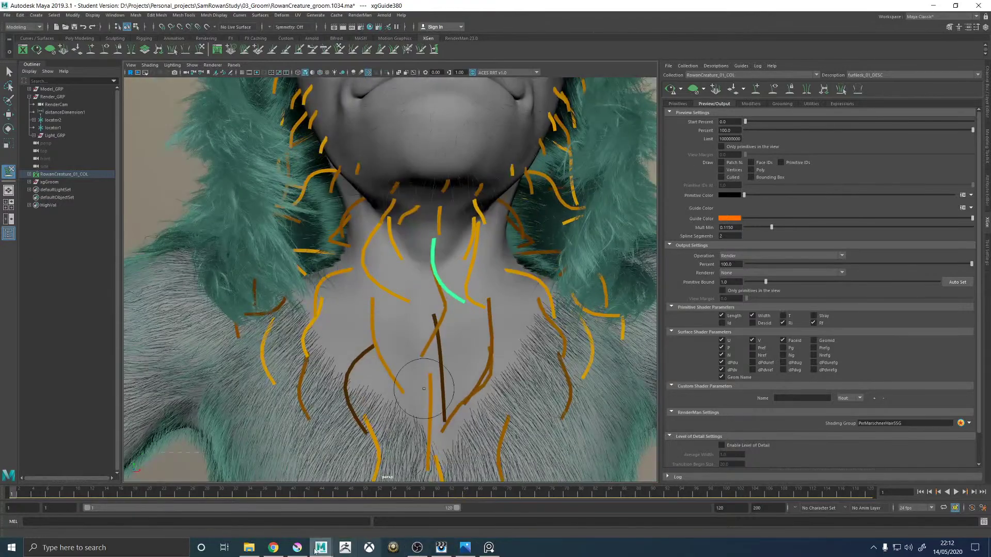
click(312, 550)
mouse_move(320, 548)
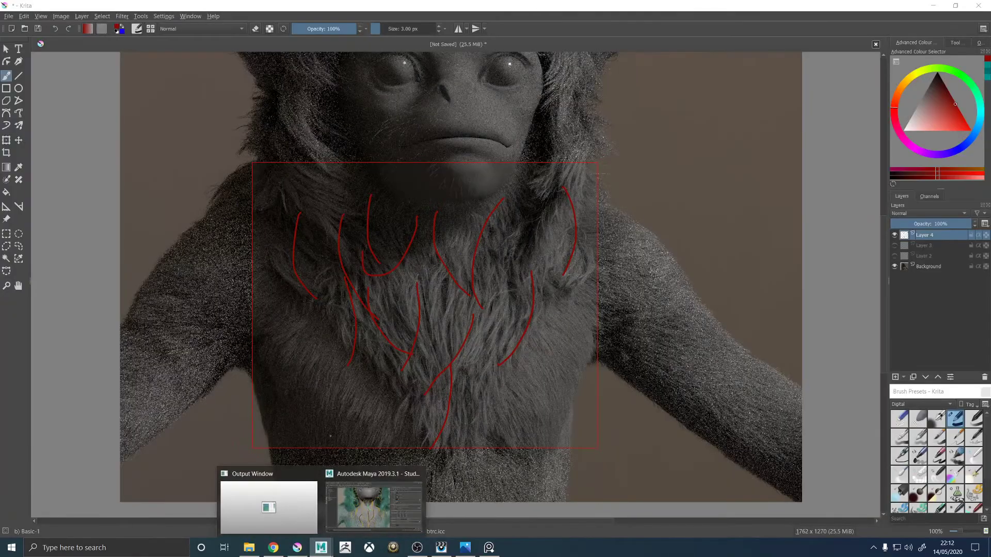
click(346, 506)
alt+drag(356, 268, 346, 236)
Scale and rotate the bent guide on the creature's right side of the neck so it runs down towards the chest.
key(w)
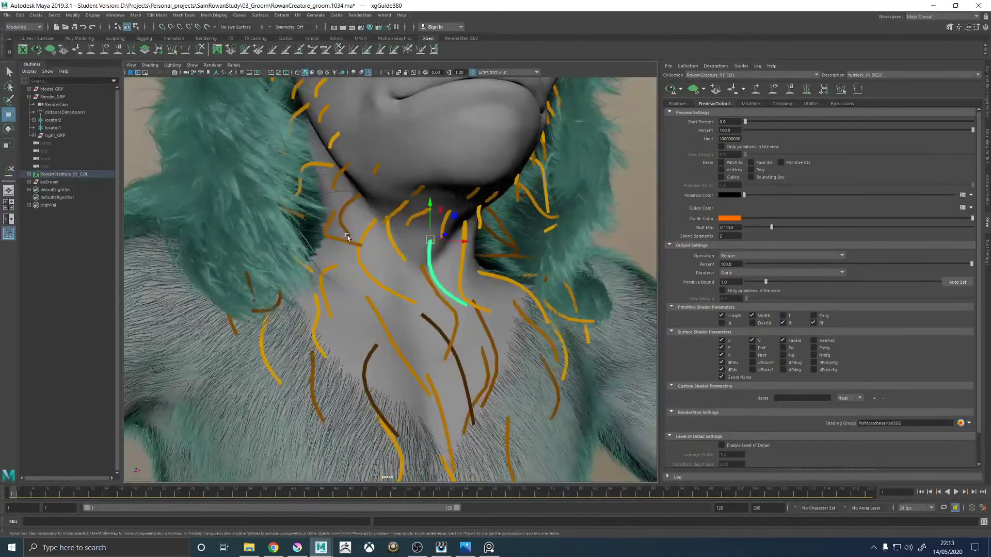
click(345, 236)
key(r)
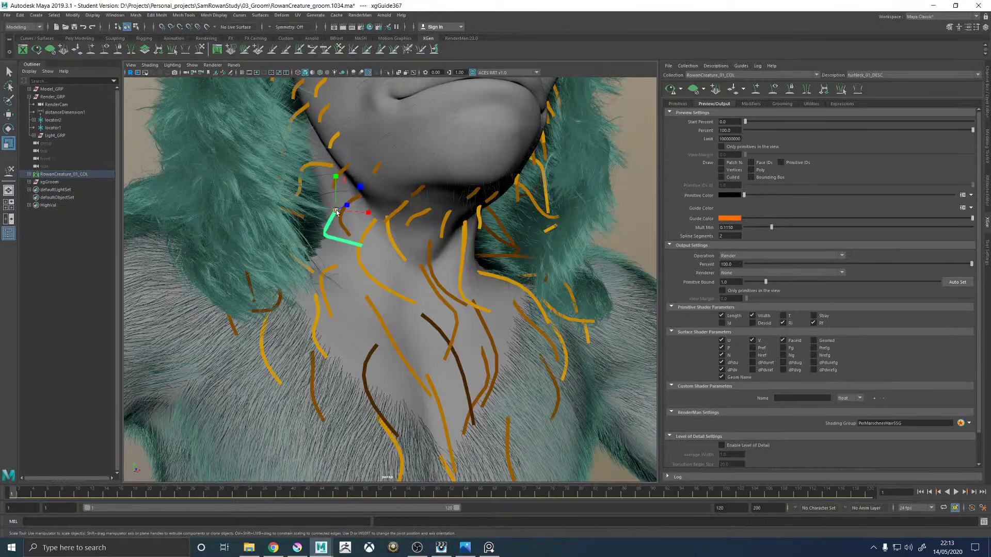
drag(336, 211, 357, 247)
key(e)
click(358, 248)
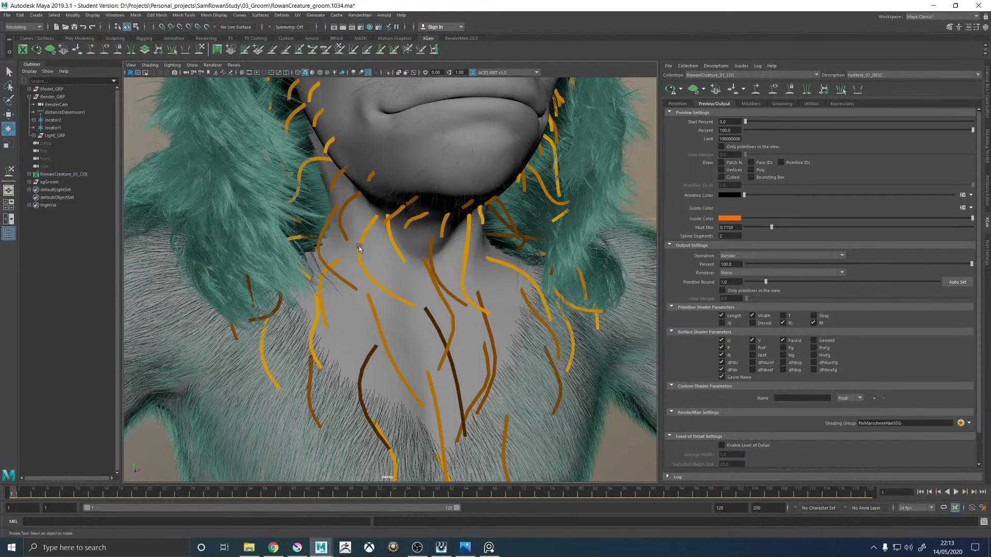
Add a guide below the chin on the creature's right and sculpt it into a U-shaped sweep away from the neck's centre.
alt+drag(306, 281, 312, 259)
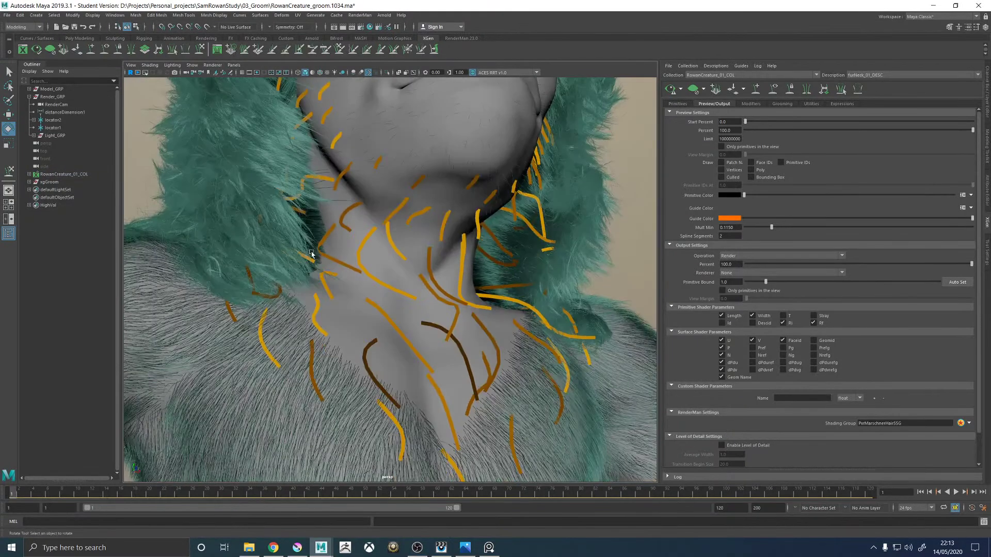
alt+right_drag(312, 258, 360, 232)
click(361, 237)
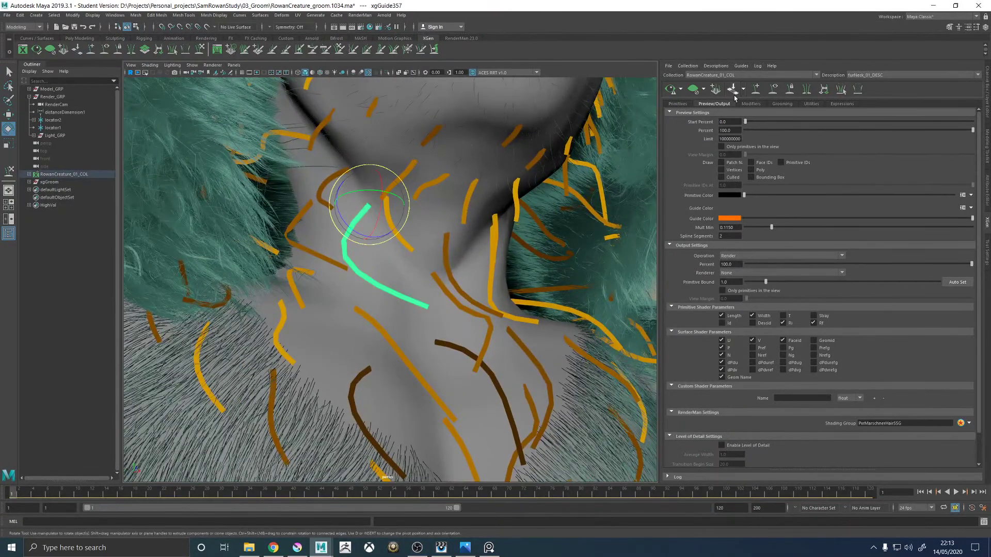
click(754, 90)
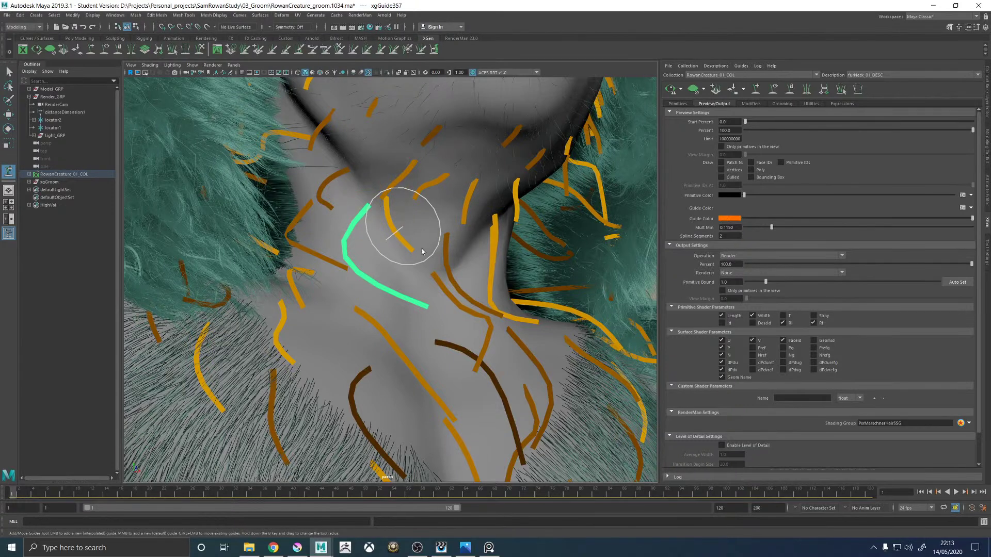
click(410, 218)
mouse_move(438, 260)
alt+mouse_down()
mouse_move(405, 252)
mouse_move(398, 343)
mouse_move(343, 262)
mouse_move(324, 286)
mouse_move(381, 269)
mouse_move(382, 281)
mouse_move(546, 307)
alt+mouse_up()
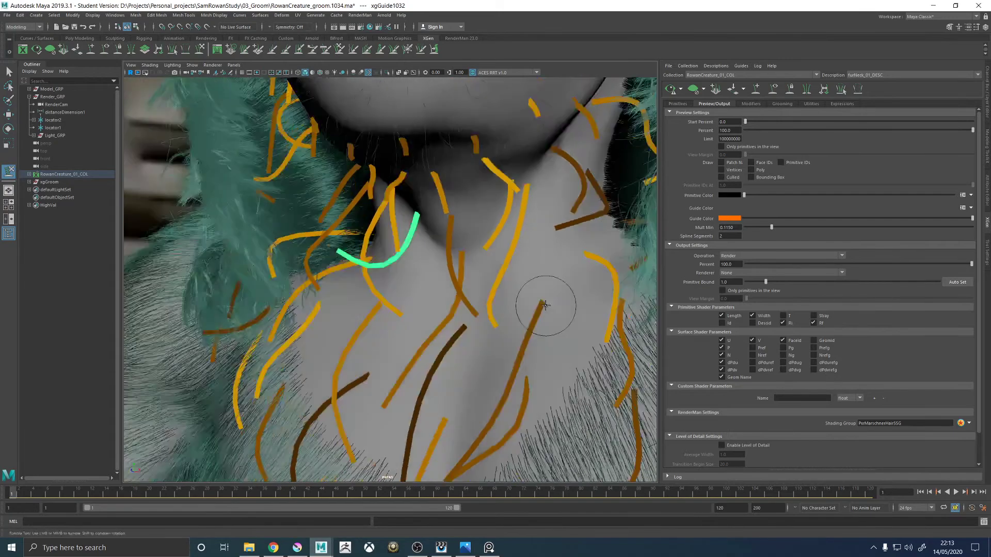
Compare the neck guides with the latest beauty render and the red flow curves in Krita from several angles.
alt+right_drag(546, 308, 434, 301)
alt+drag(432, 300, 380, 303)
alt+right_drag(380, 303, 500, 376)
alt+drag(389, 317, 347, 279)
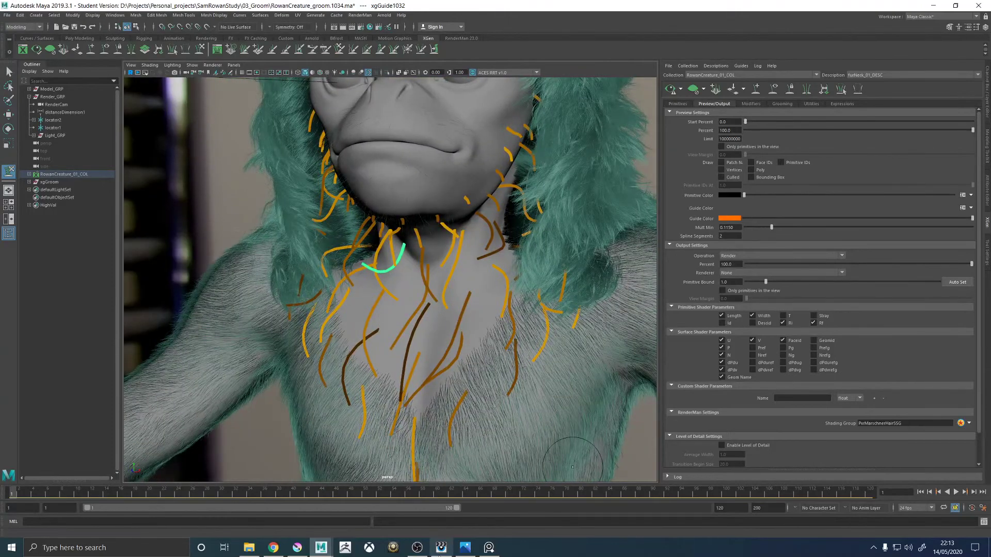
click(441, 548)
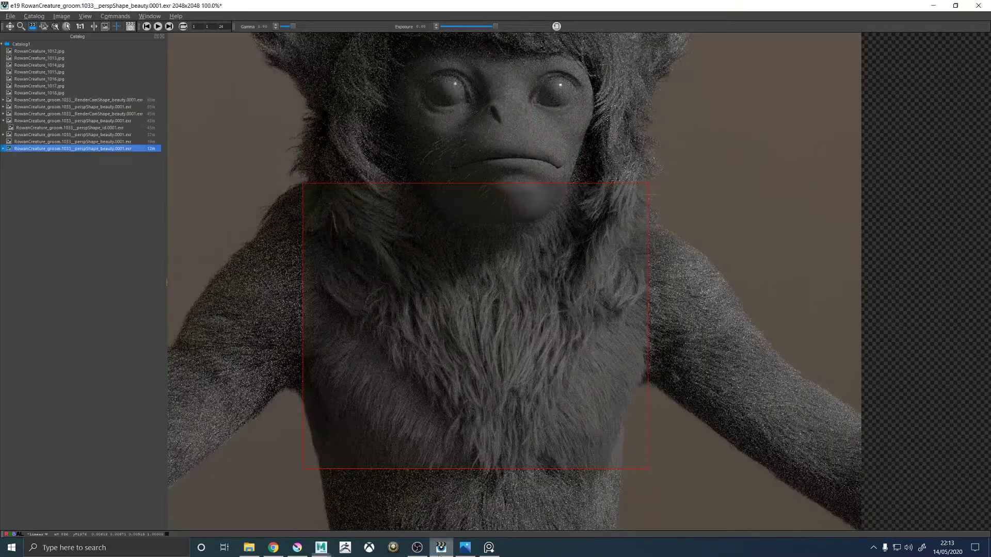
click(293, 548)
mouse_move(325, 551)
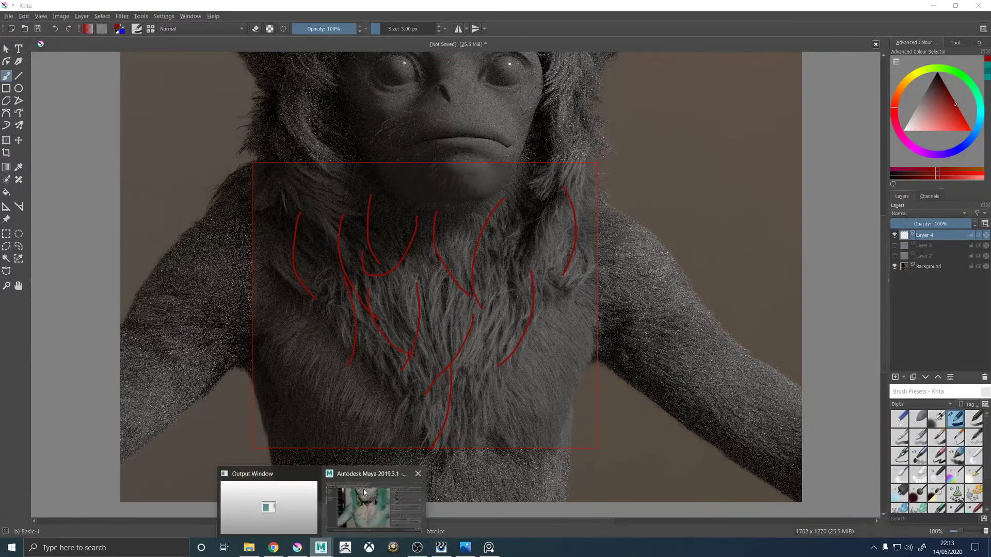
click(367, 496)
alt+drag(465, 335, 464, 325)
alt+middle_drag(463, 341, 448, 310)
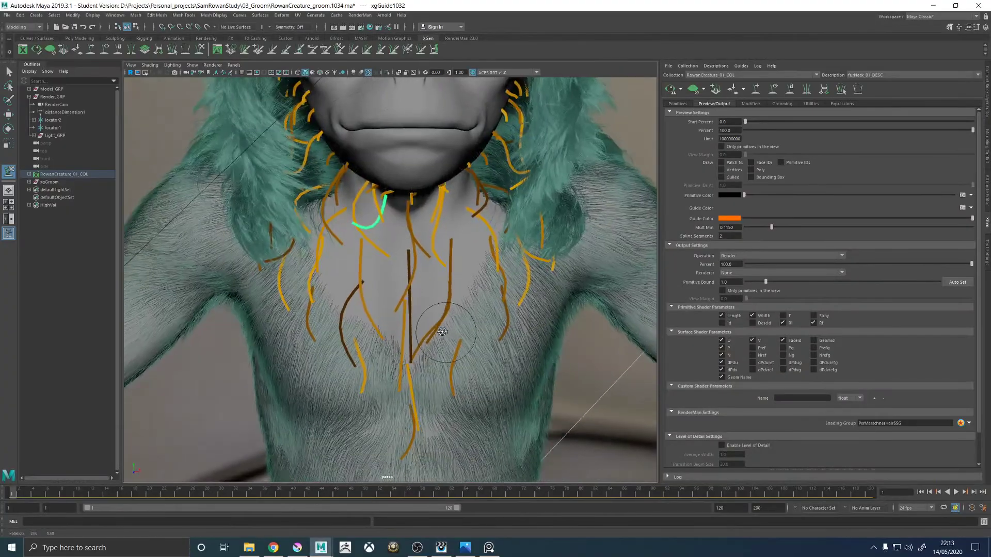
alt+drag(447, 320, 446, 313)
Sculpt the lower guide on the creature's left chest so its tip sweeps outwards, away from the centre.
key(w)
click(448, 313)
key(y)
mouse_move(514, 413)
alt+mouse_down()
mouse_move(473, 382)
mouse_move(469, 347)
mouse_move(436, 337)
mouse_move(457, 320)
mouse_move(455, 295)
alt+mouse_up()
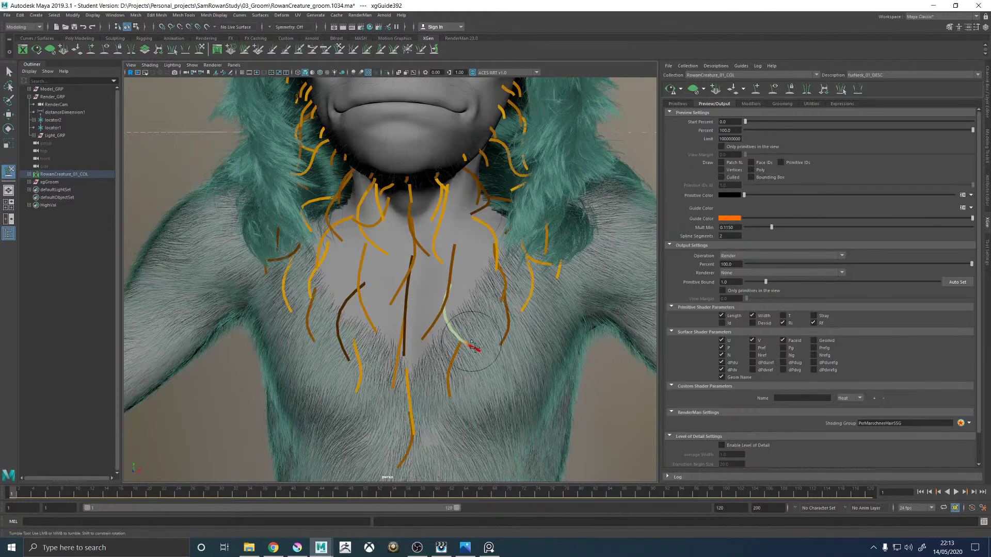
alt+drag(482, 356, 429, 362)
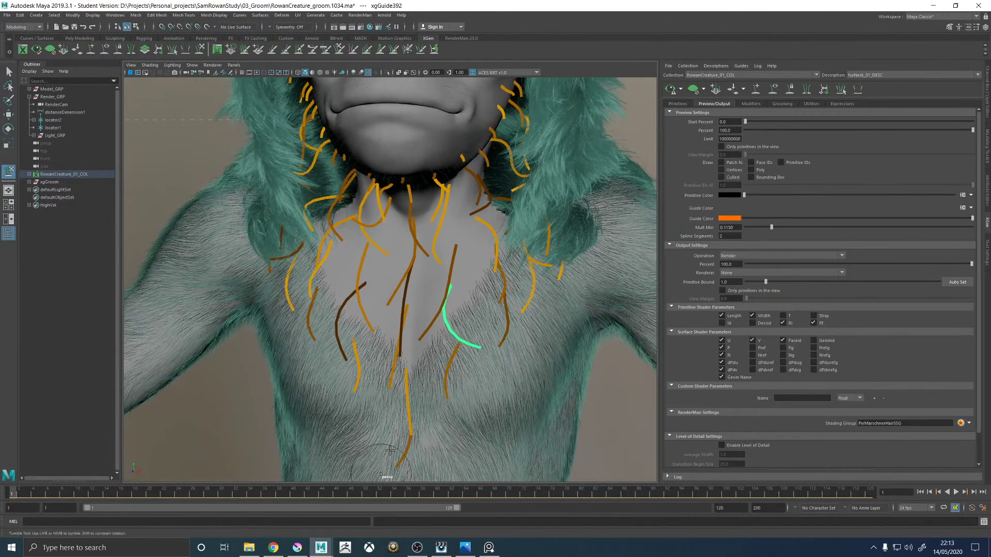
Sculpt the upper guide on the creature's left chest so its lower end curves in towards the centre line.
key(w)
key(y)
key(w)
click(438, 325)
key(y)
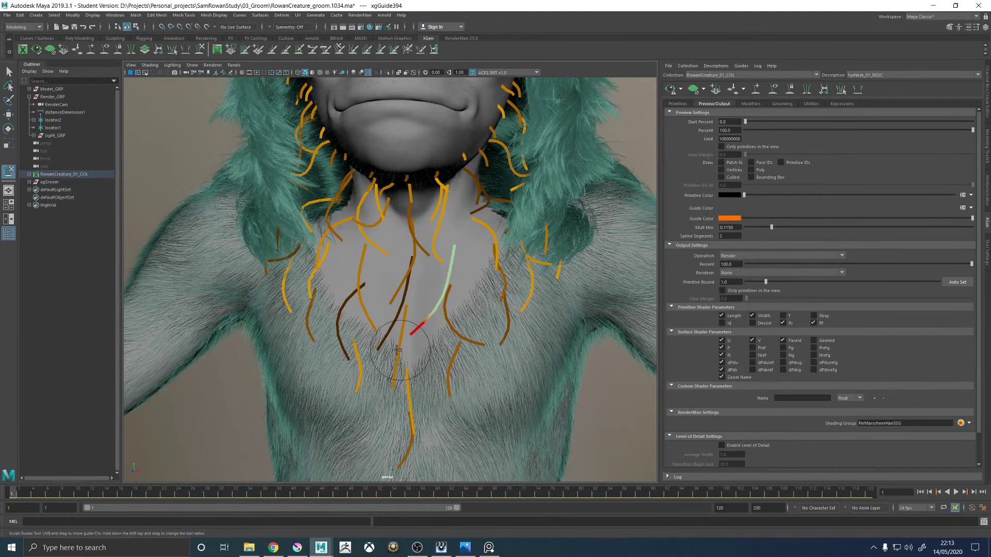
alt+drag(390, 355, 400, 355)
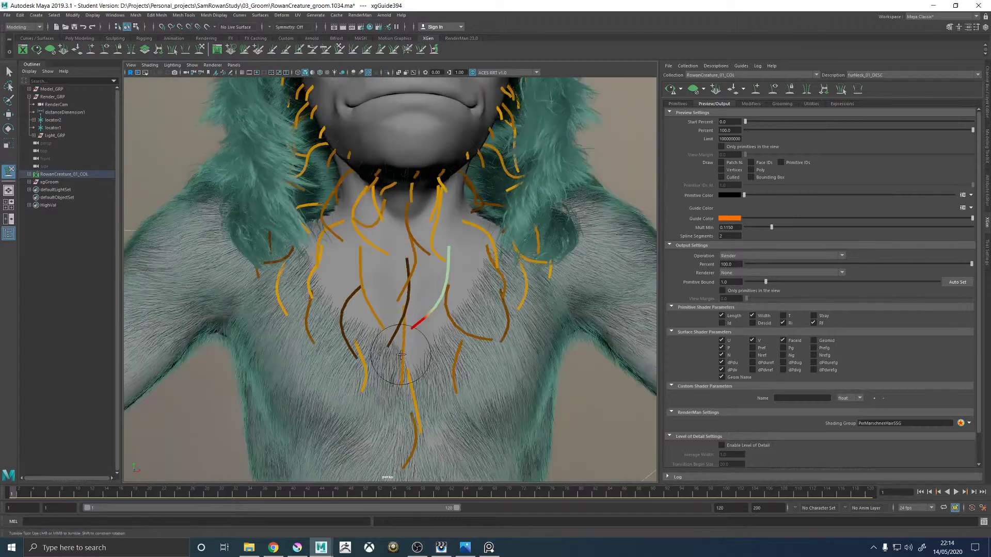
Check the reshaped chest guides against the red flow curves in Krita and return to Maya.
click(441, 548)
click(297, 547)
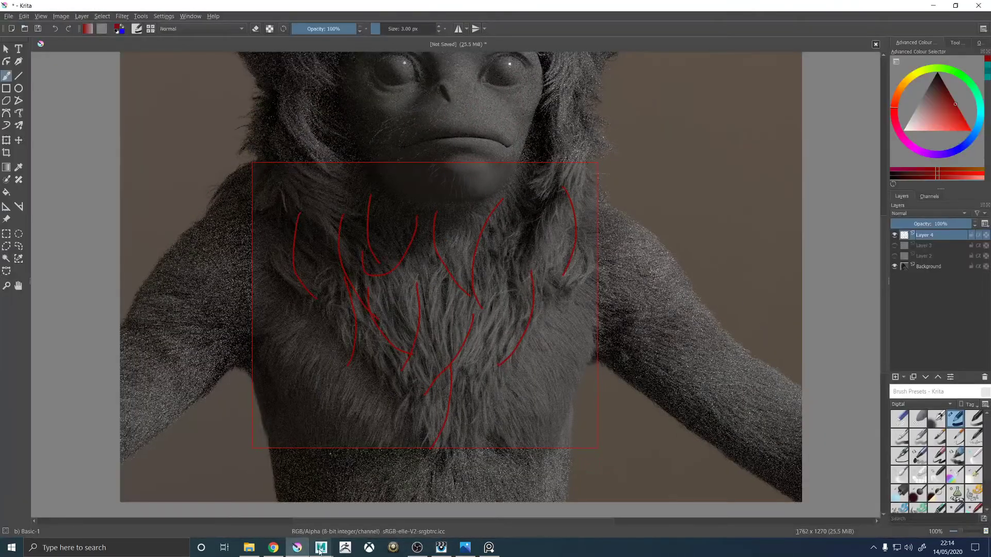
mouse_move(321, 547)
click(334, 517)
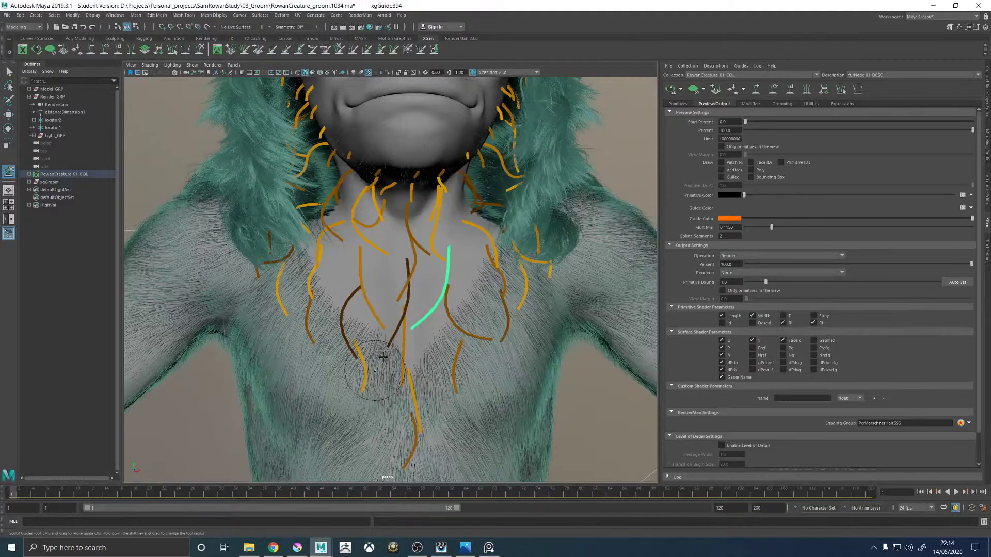
alt+drag(410, 308, 413, 309)
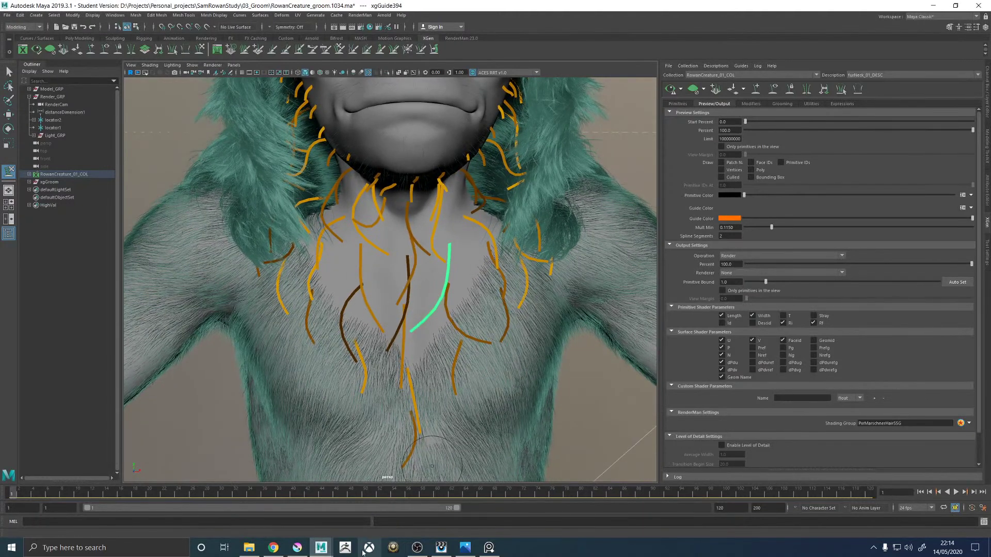
click(296, 548)
click(325, 550)
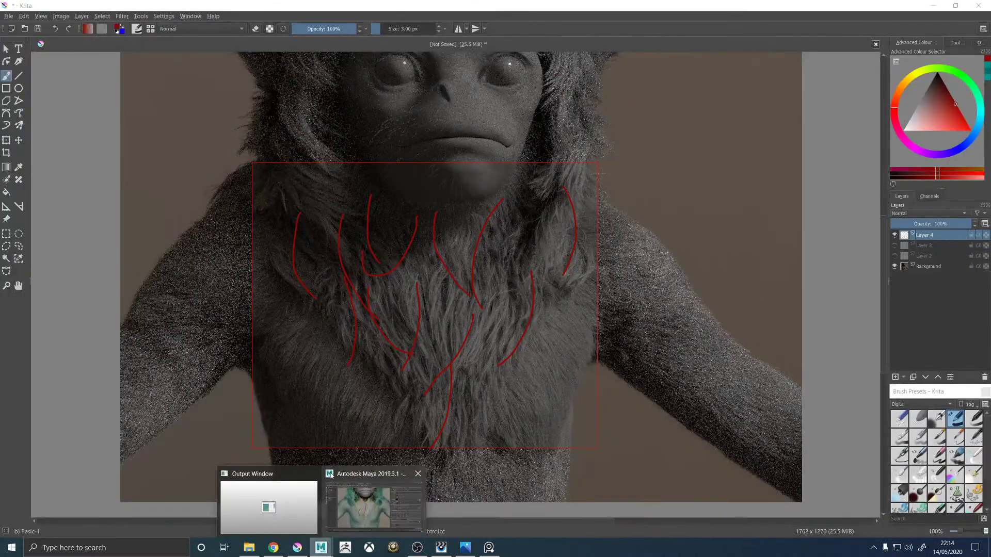
click(361, 498)
Sculpt the dark guide on the creature's right chest so its lower half bends outwards, away from the centre.
click(352, 331)
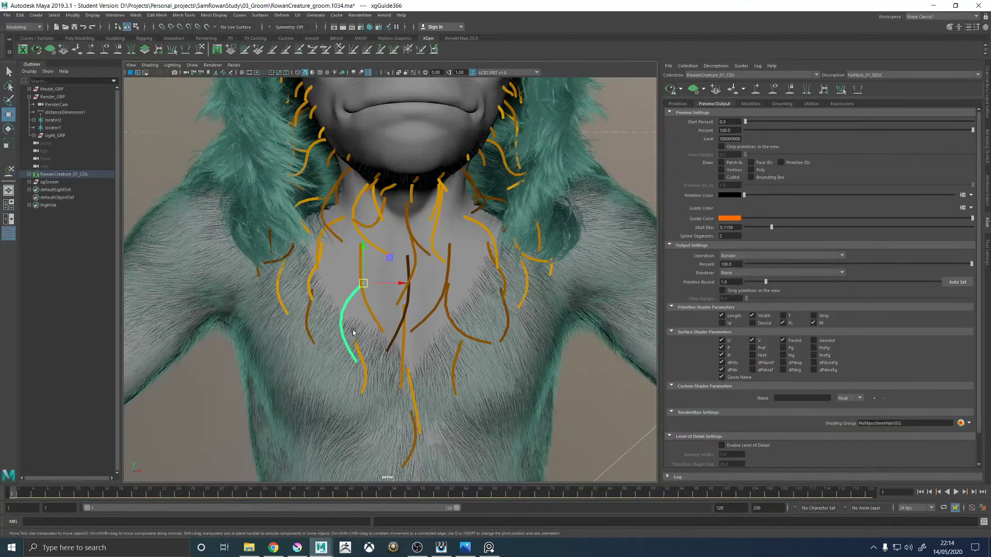
key(y)
drag(375, 380, 289, 388)
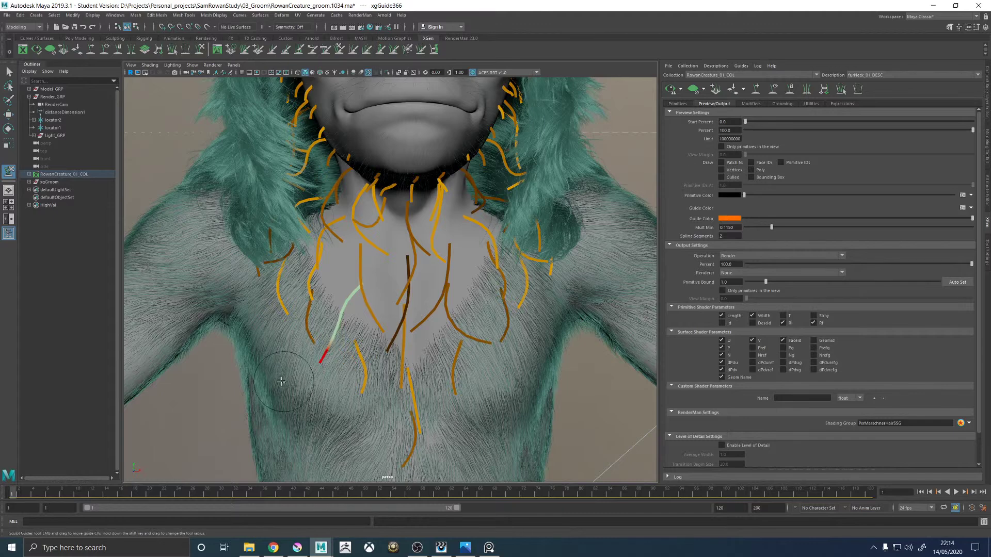
mouse_move(324, 331)
mouse_down()
mouse_move(358, 348)
mouse_move(363, 316)
mouse_move(376, 366)
mouse_move(333, 364)
mouse_up()
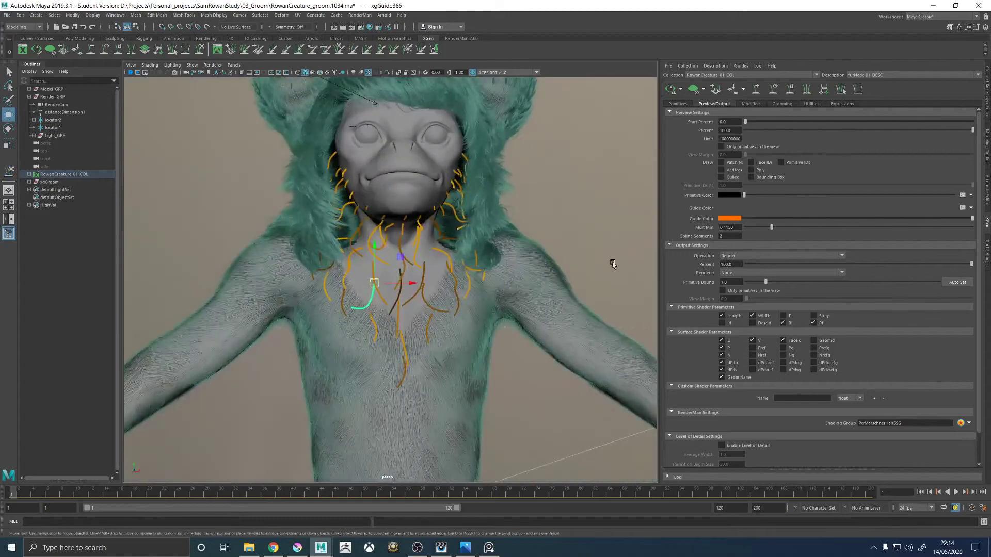
Update the XGen preview of the neck fur and hide the guides.
key(w)
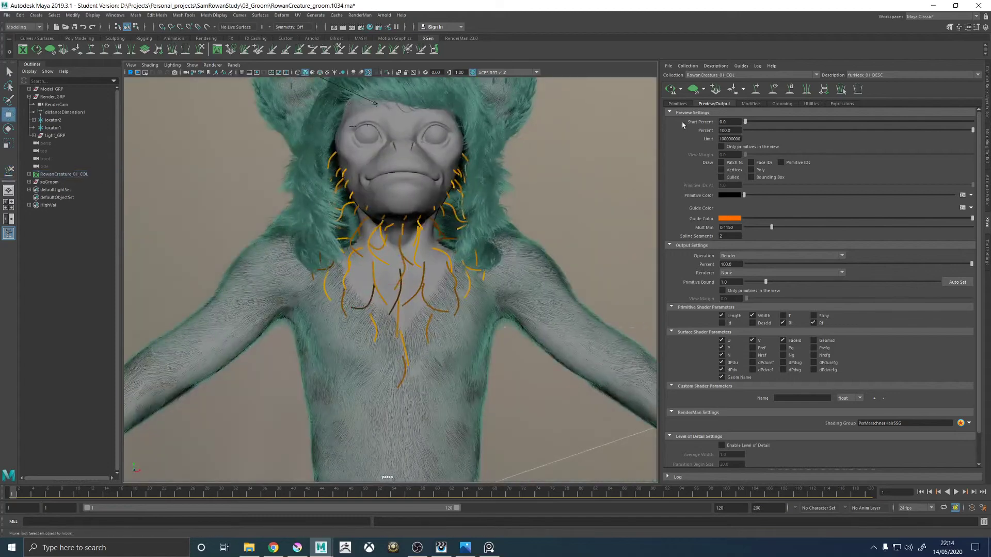
click(670, 90)
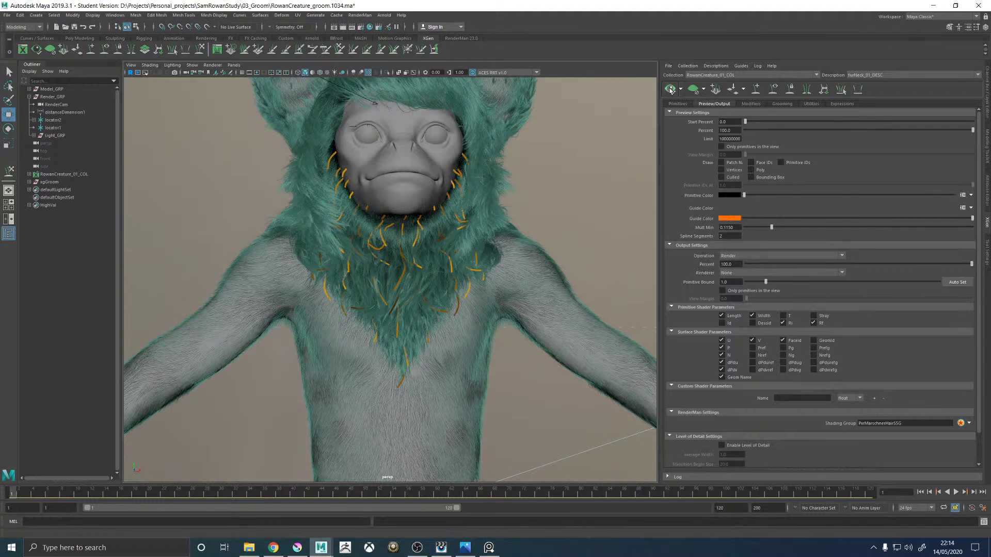
alt+drag(479, 199, 473, 223)
alt+right_drag(474, 224, 488, 294)
alt+drag(488, 294, 551, 229)
click(772, 89)
Frame the neck fur from the front and turn on ambient occlusion in the viewport.
alt+drag(525, 275, 459, 281)
alt+right_drag(460, 280, 464, 326)
mouse_move(464, 326)
alt+mouse_down()
mouse_move(454, 339)
mouse_move(463, 334)
alt+mouse_up()
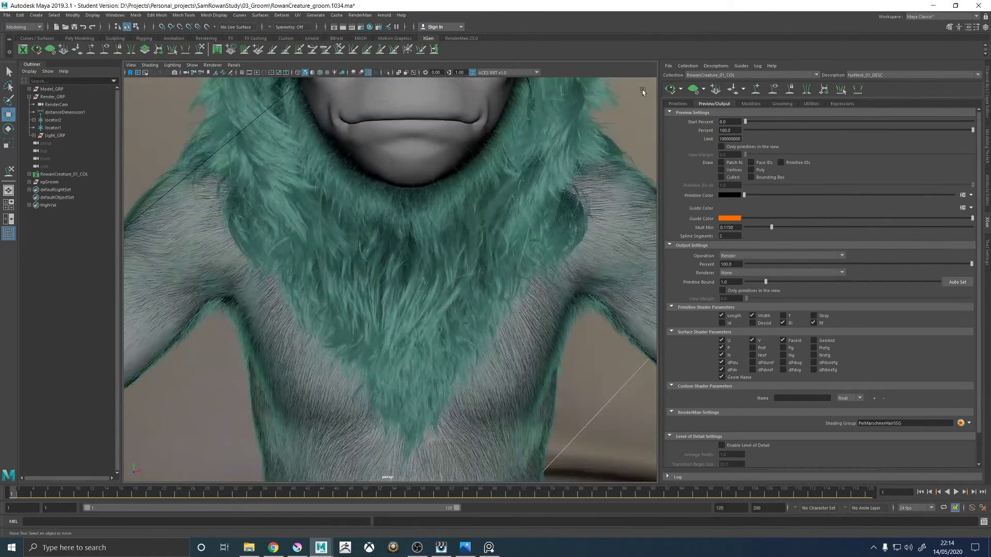
click(356, 74)
alt+drag(444, 276, 449, 279)
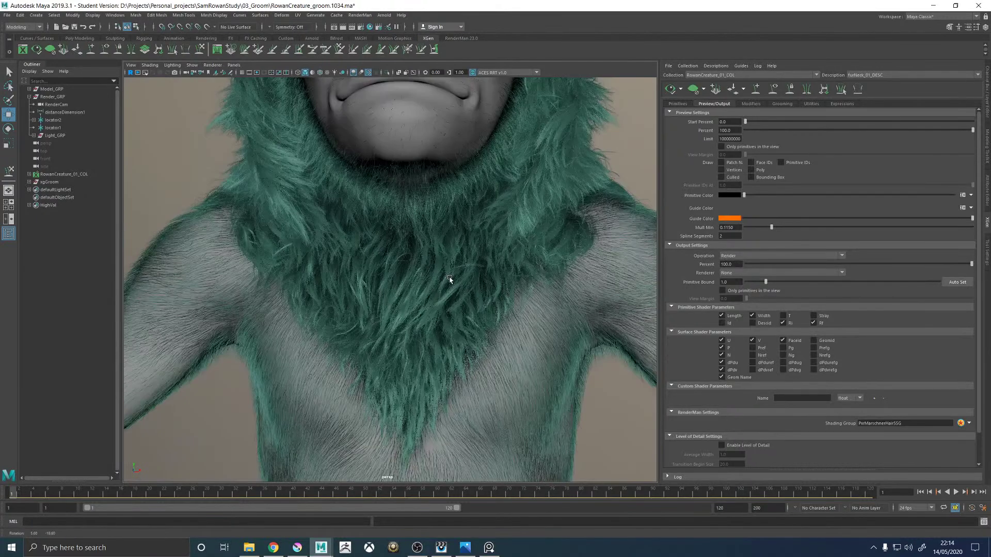
Examine the flow and clumping of the previewed neck fur from several angles, comparing it with the Krita sketch.
scroll(208, 269, down, 5)
alt+drag(209, 268, 343, 276)
alt+right_drag(342, 276, 477, 271)
alt+middle_drag(371, 217, 378, 258)
alt+drag(245, 173, 353, 208)
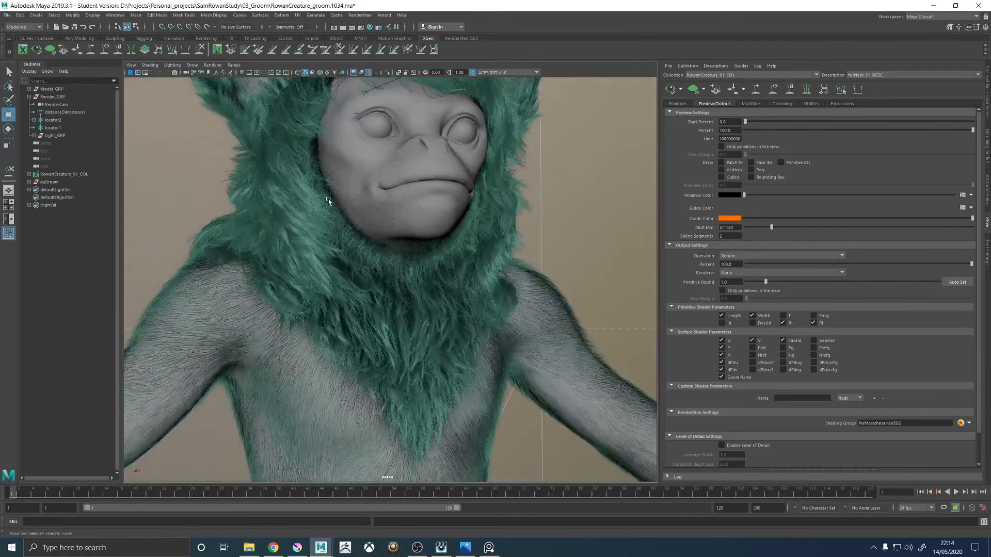
alt+drag(434, 264, 474, 221)
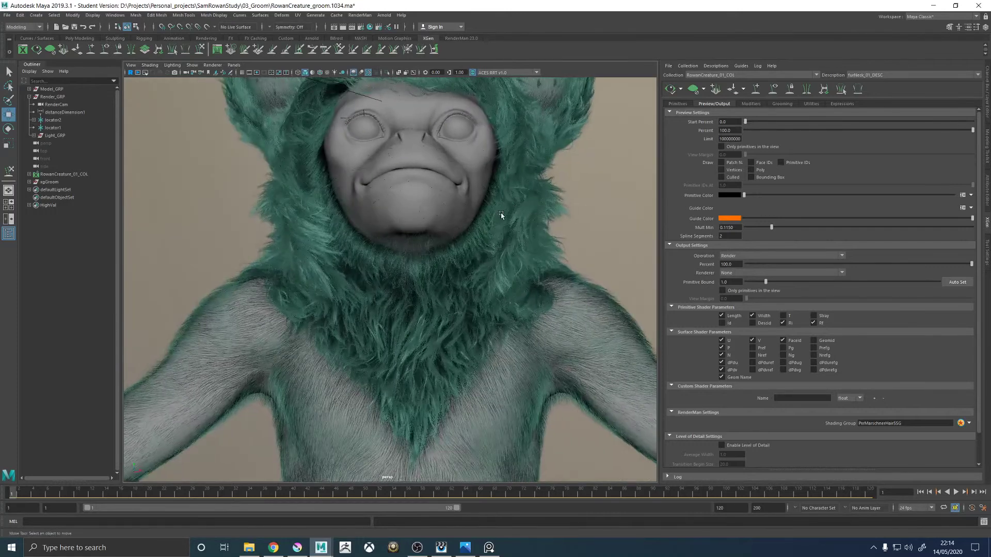
alt+drag(471, 187, 390, 310)
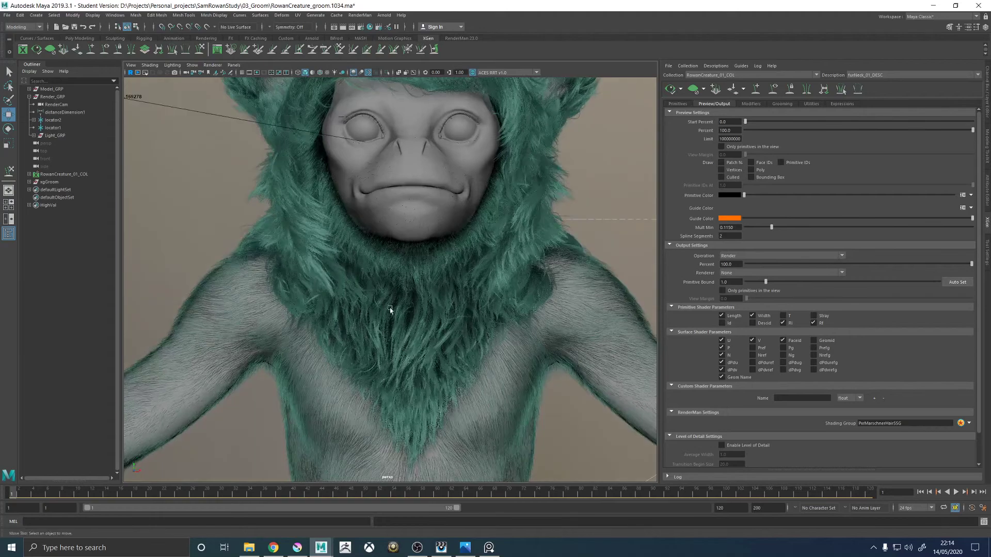
click(297, 547)
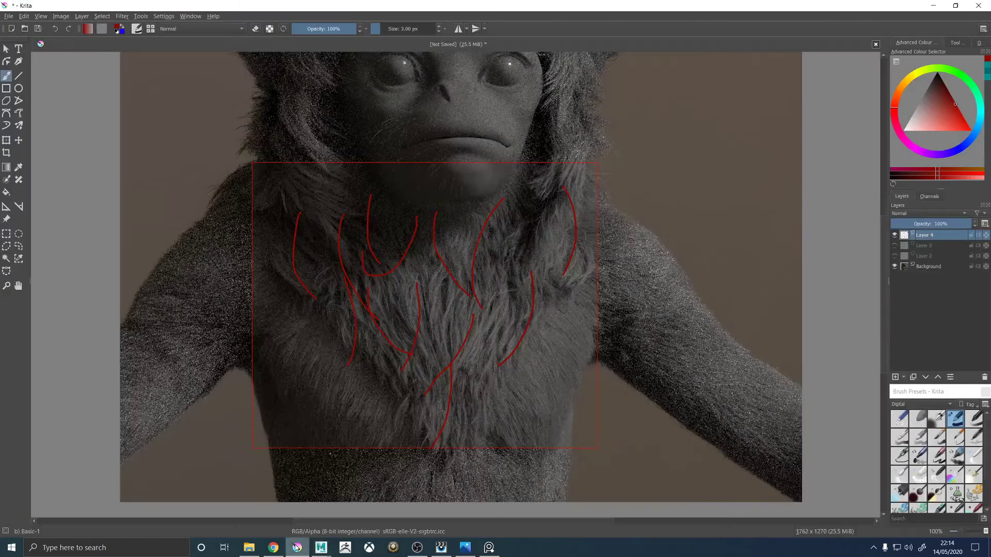
click(321, 547)
click(380, 506)
alt+drag(411, 393, 354, 382)
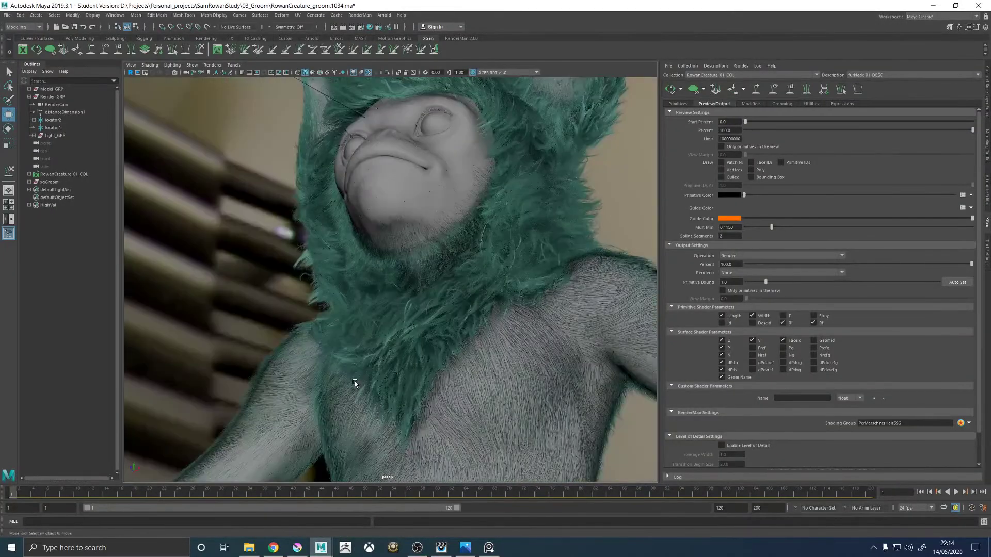
Clear the neck fur preview and show the guides again across the throat and chest.
scroll(464, 233, up, 4)
click(692, 89)
click(773, 89)
alt+drag(423, 190, 516, 178)
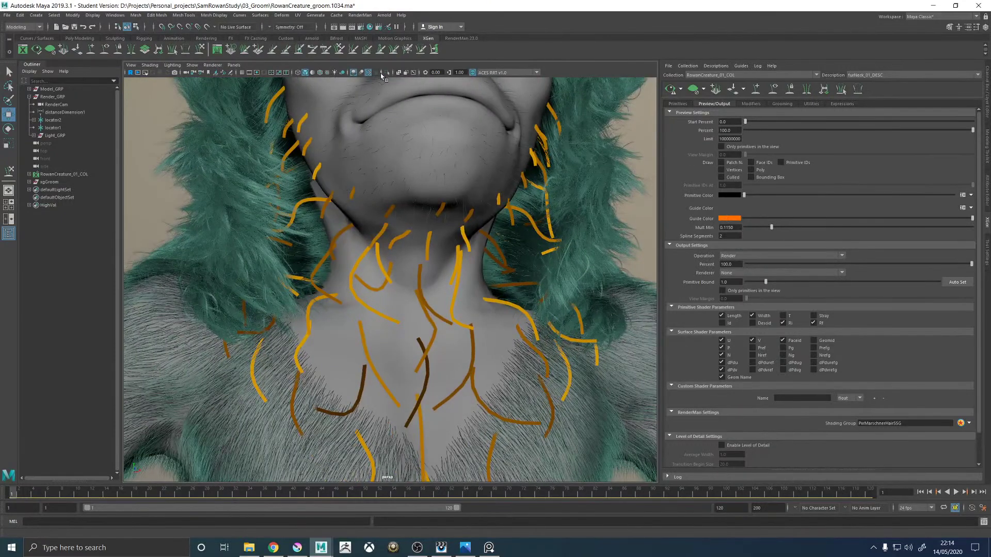
click(356, 73)
alt+drag(364, 195, 367, 289)
Add a new guide just beside the hook-shaped guide on the right side of the creature's throat.
click(356, 283)
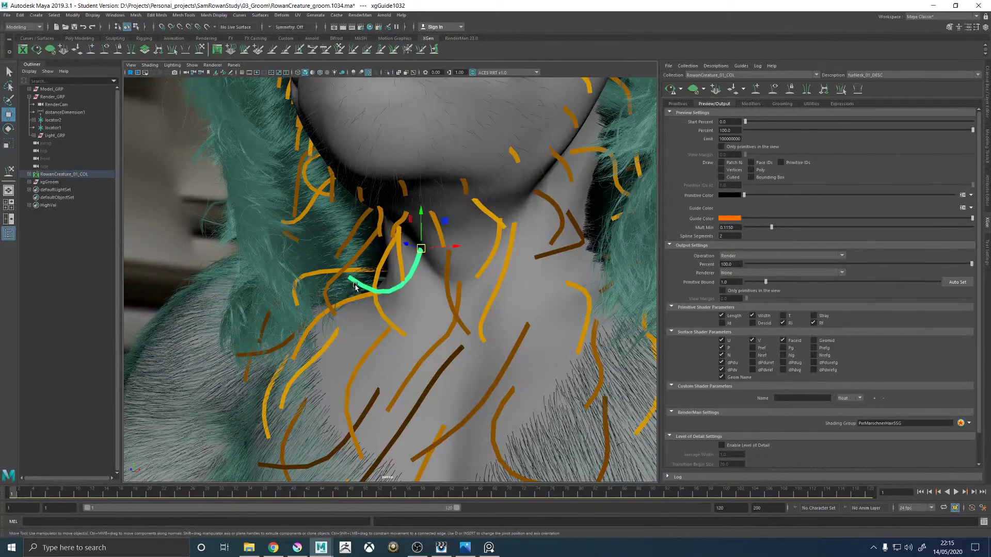
key(r)
alt+drag(391, 283, 413, 281)
click(755, 89)
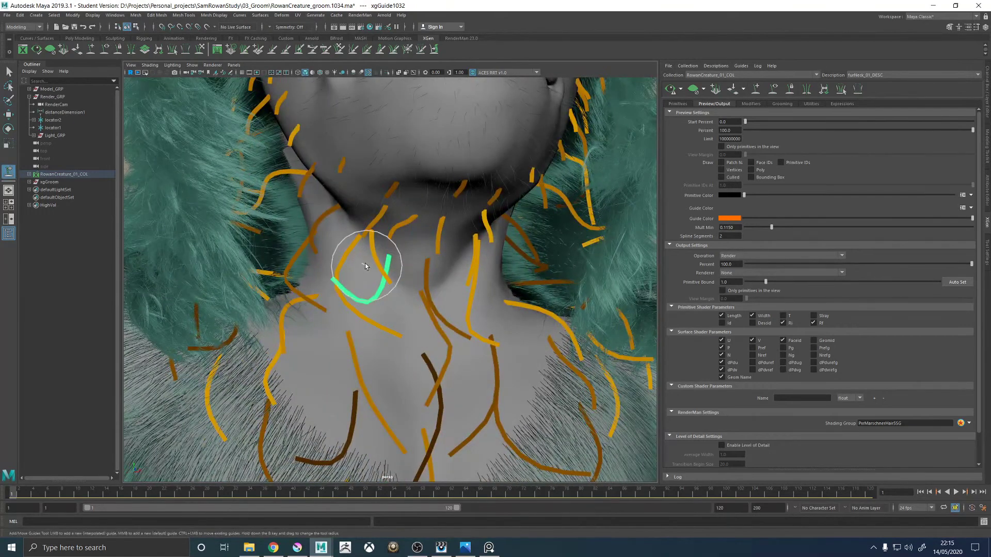
click(382, 308)
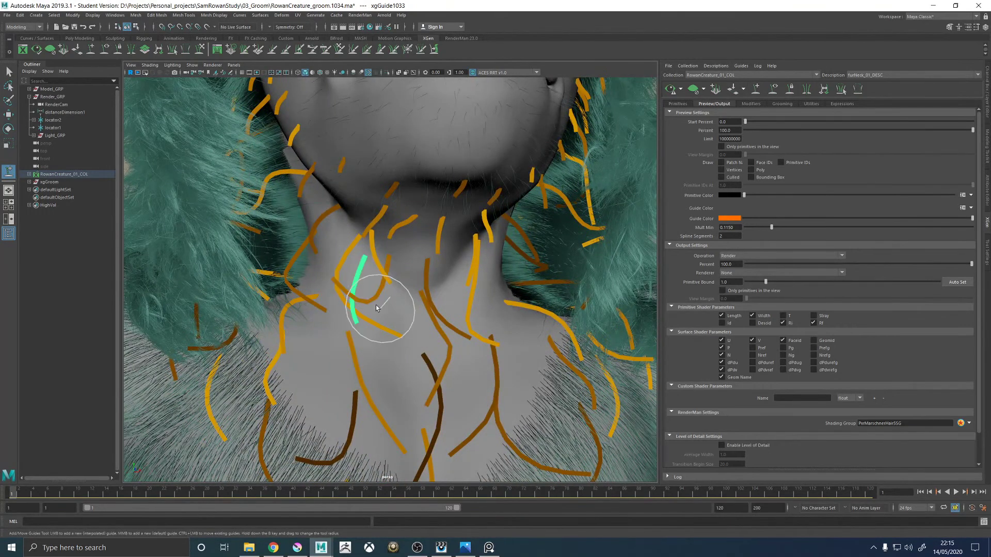
Set the hook-shaped throat guide as the Target Guide and move the new guide beside it to that target.
alt+drag(388, 309, 376, 290)
key(q)
click(374, 288)
key(w)
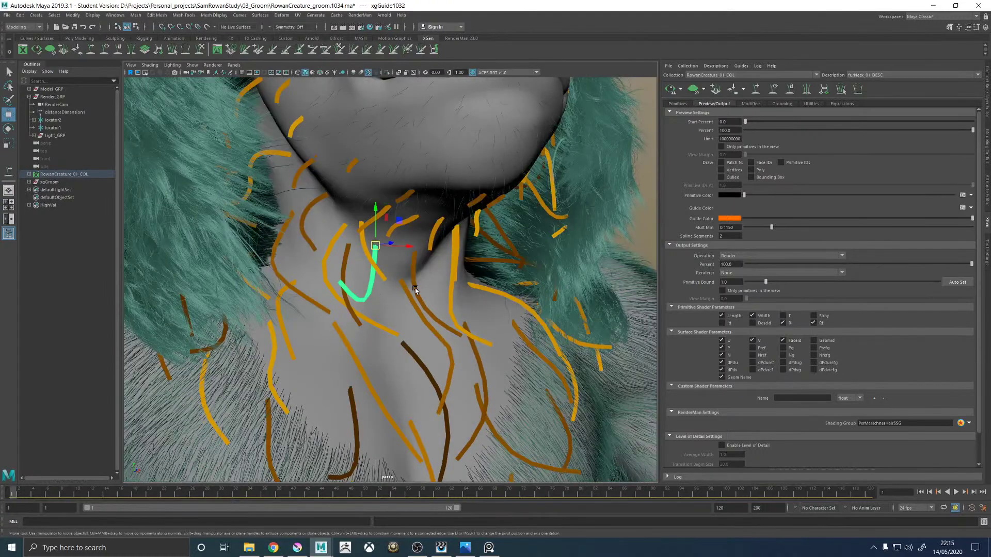
click(811, 103)
click(937, 118)
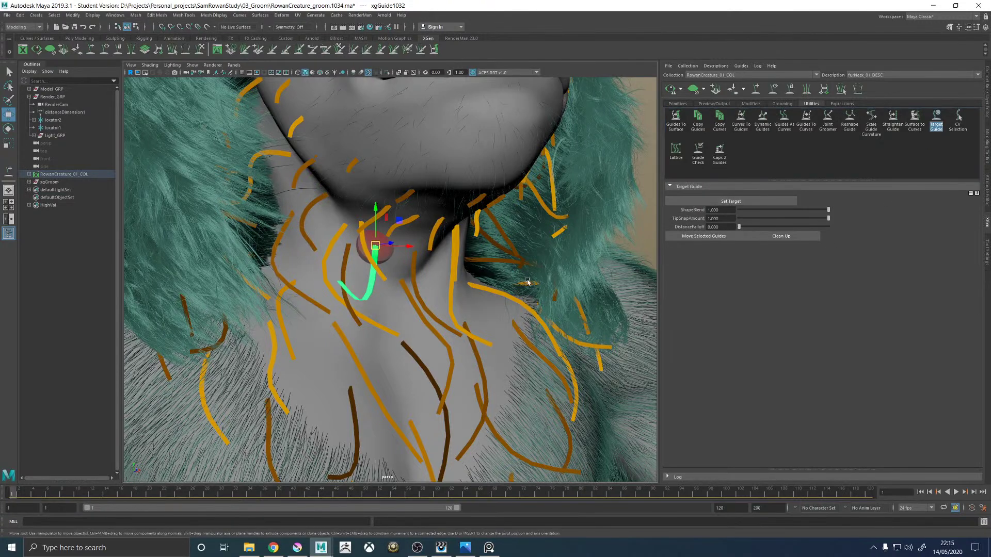
click(352, 264)
click(703, 235)
mouse_move(491, 292)
alt+mouse_down()
mouse_move(442, 284)
mouse_move(496, 287)
alt+mouse_up()
Add another guide just below the hook-shaped throat guide and move it to the same target.
click(755, 89)
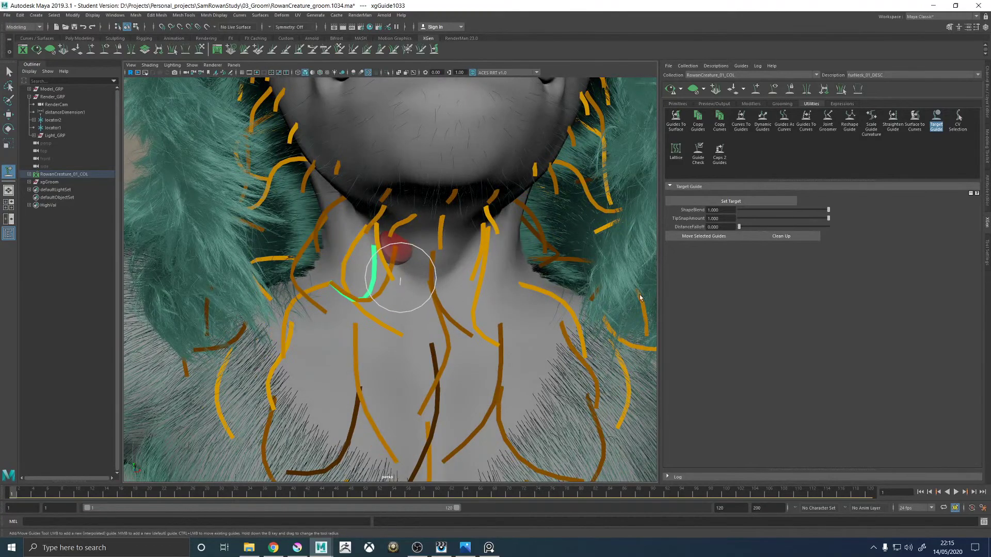
click(694, 237)
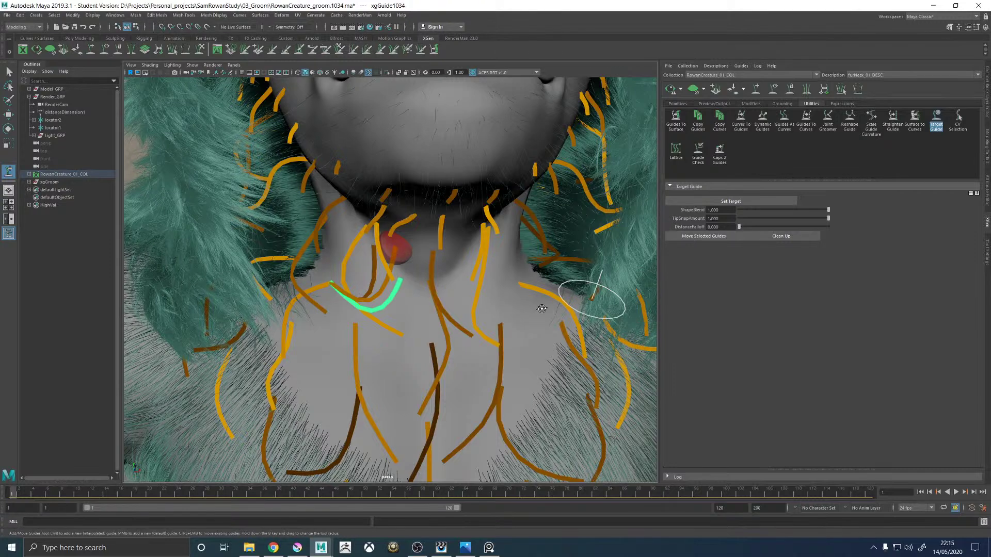
alt+drag(541, 309, 552, 268)
scroll(516, 268, down, 6)
key(w)
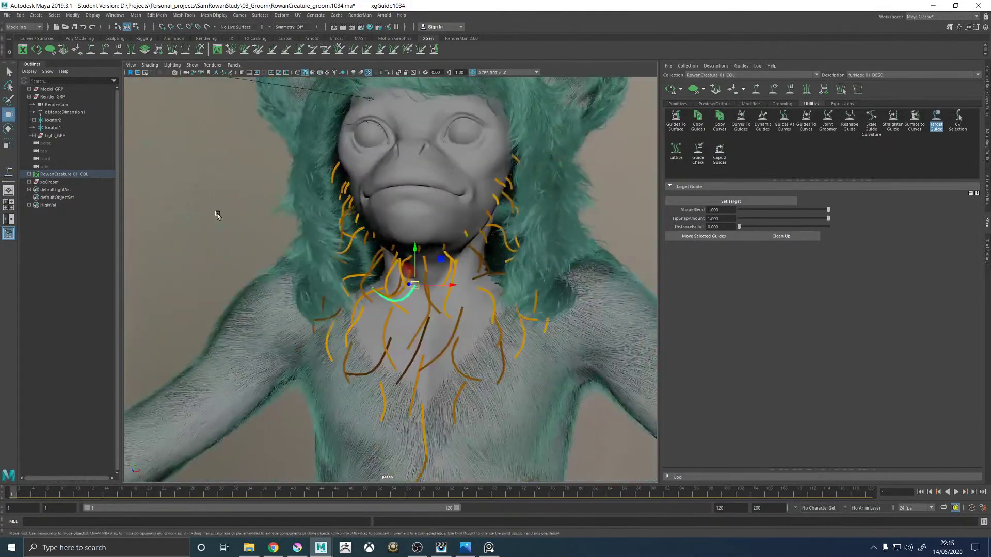
Deselect the guide, update the XGen preview of the neck fur and hide the guides.
click(219, 217)
scroll(305, 300, down, 4)
alt+drag(305, 299, 410, 323)
scroll(413, 338, up, 6)
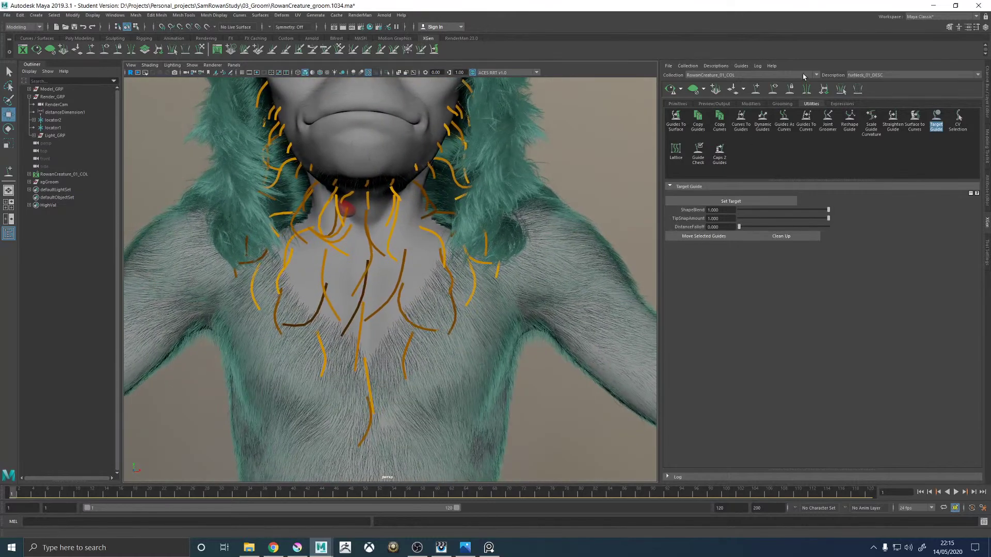
click(670, 89)
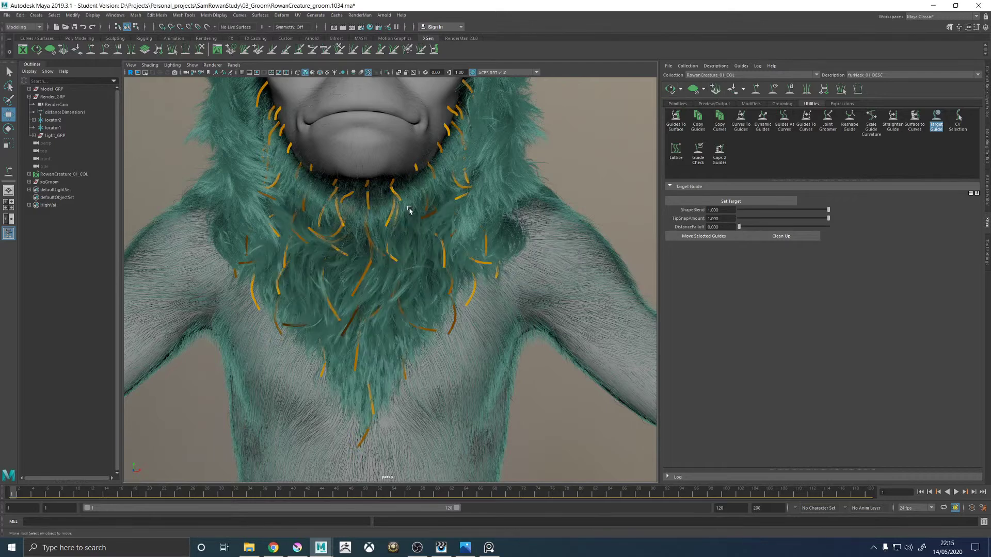
click(773, 90)
Examine the previewed neck fur from the front, below and close up, checking its blend with the chin fur.
alt+drag(497, 208, 525, 213)
alt+right_drag(526, 214, 222, 226)
alt+right_drag(374, 226, 557, 289)
mouse_move(514, 285)
alt+mouse_down()
mouse_move(511, 244)
mouse_move(510, 270)
alt+mouse_up()
alt+right_drag(510, 271, 609, 304)
alt+right_drag(389, 210, 478, 212)
alt+middle_drag(477, 211, 463, 256)
alt+drag(464, 255, 442, 245)
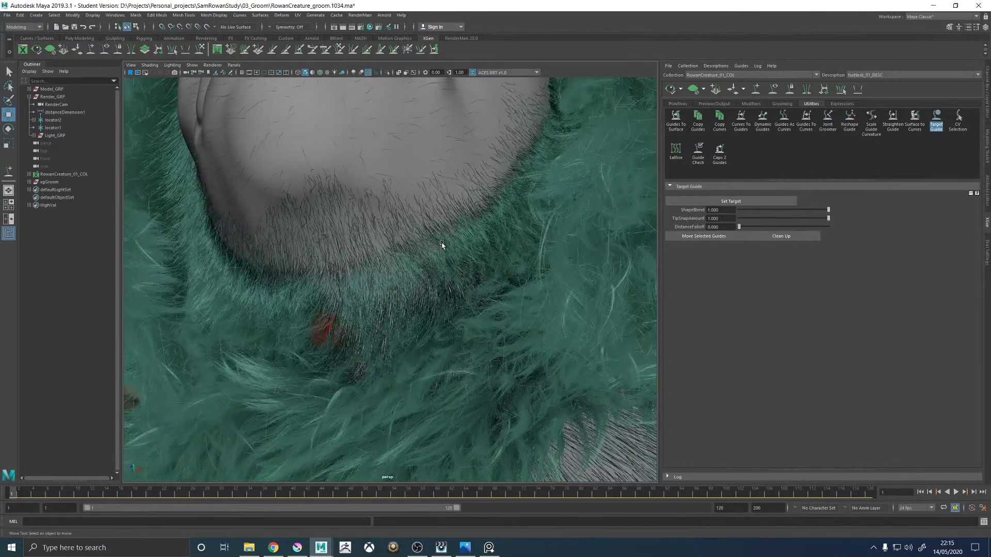
alt+drag(433, 213, 463, 223)
alt+right_drag(462, 224, 358, 224)
alt+drag(310, 288, 301, 261)
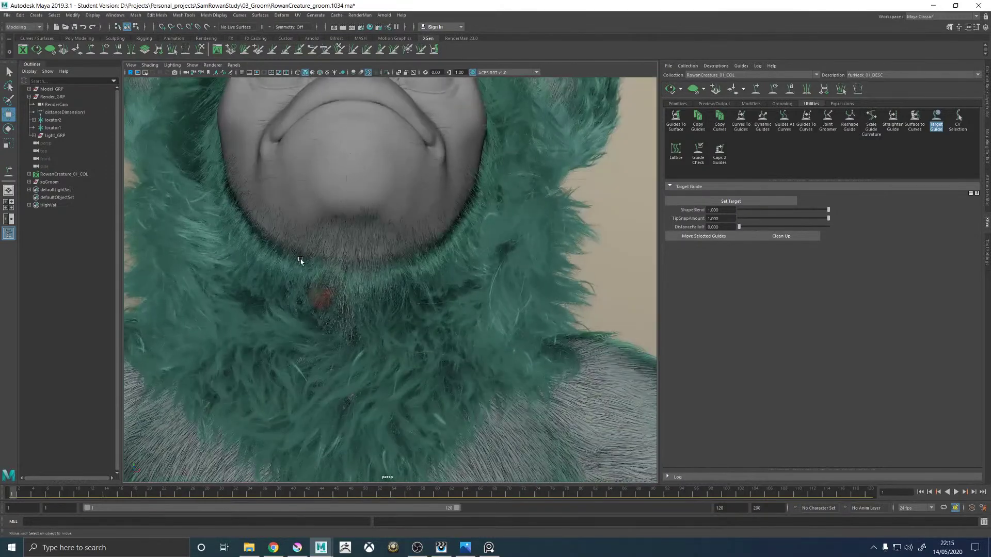
Show the neck guides again and save the scene, accepting the student version notice.
click(772, 89)
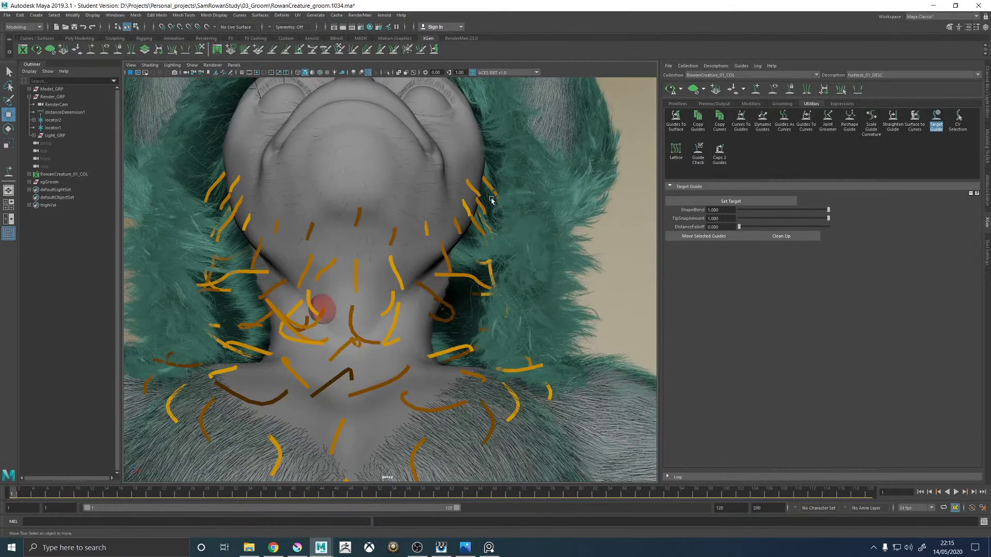
alt+drag(491, 206, 482, 226)
scroll(482, 226, down, 5)
key(ctrl+s)
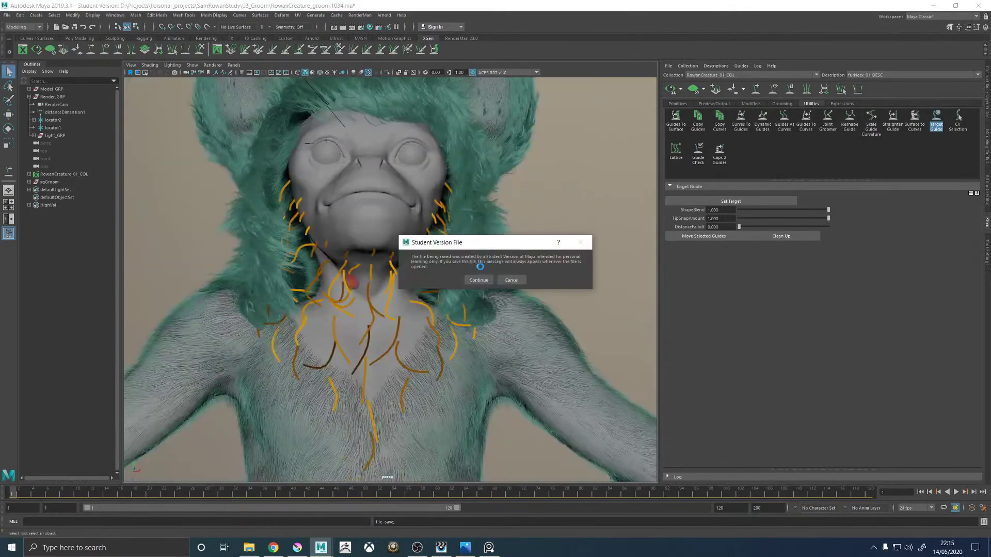
click(478, 278)
key(w)
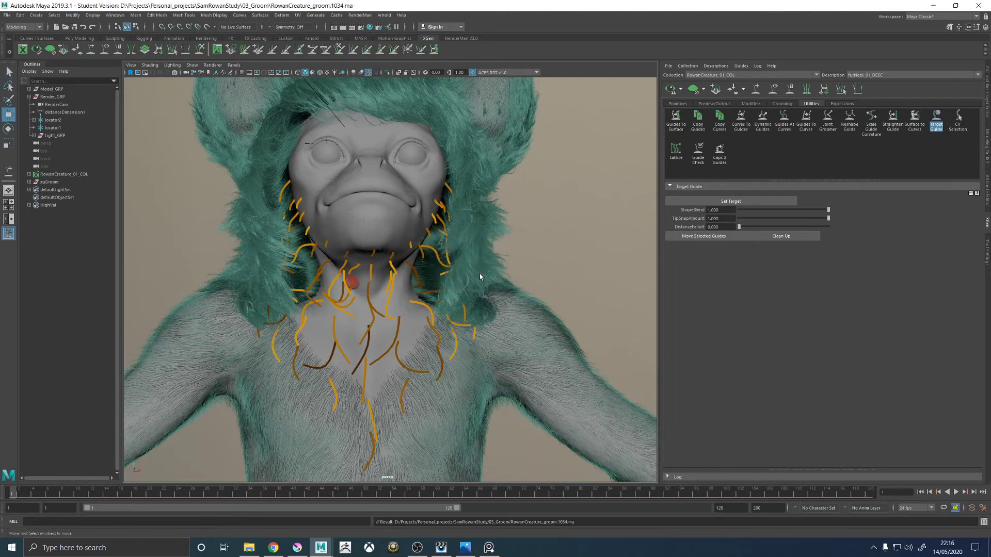
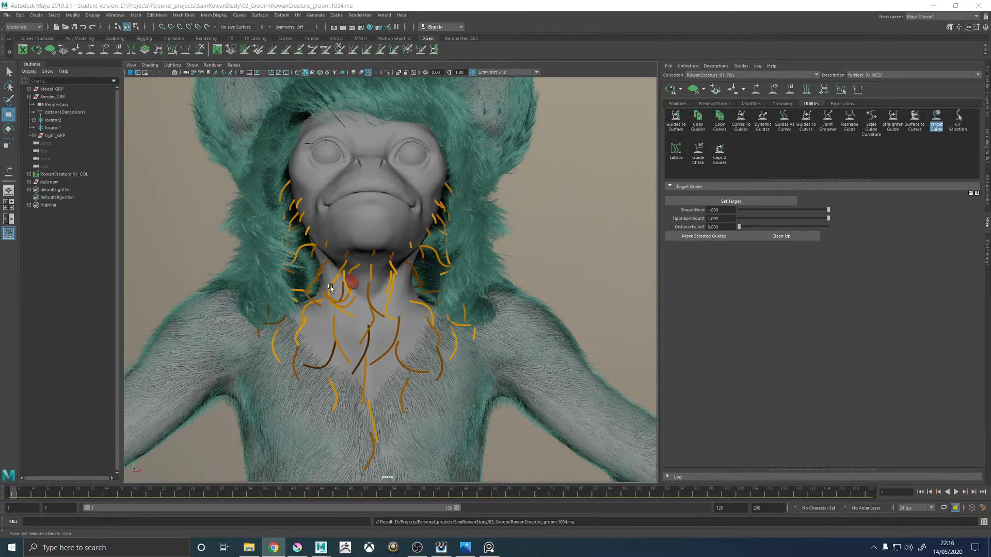
Select the neck fur's Clumping2 modifier and start painting its clump mask on the body.
alt+drag(370, 299, 432, 294)
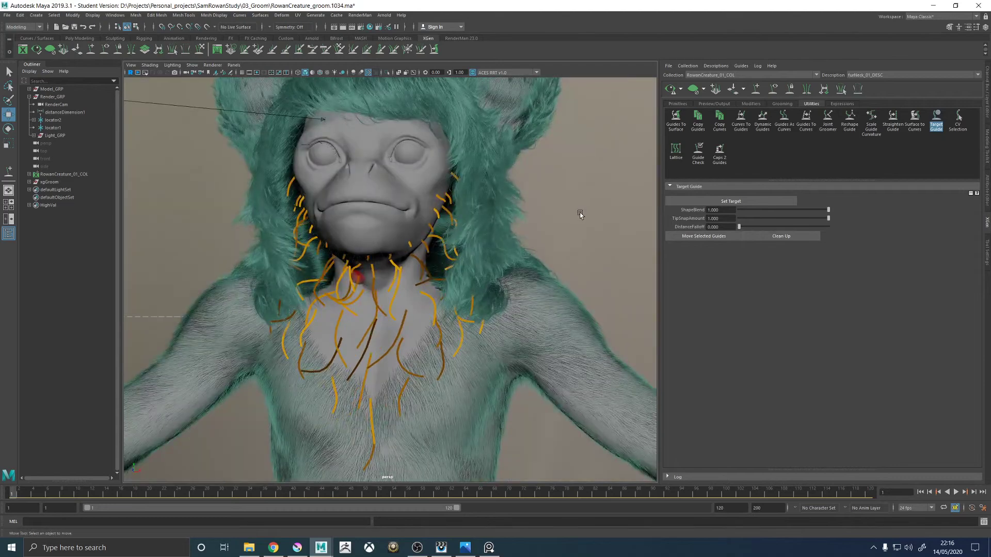
scroll(423, 216, up, 5)
alt+drag(497, 217, 452, 203)
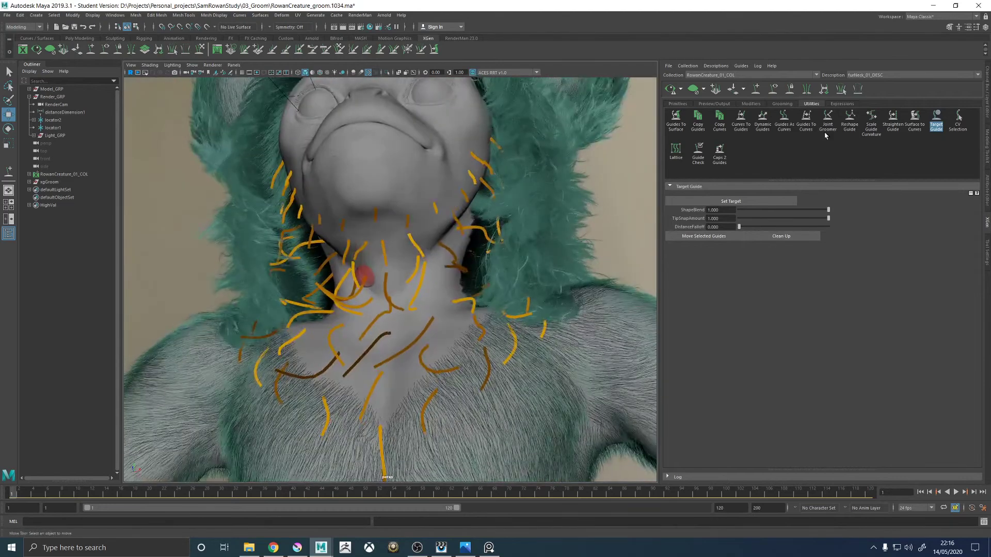
click(780, 104)
click(746, 105)
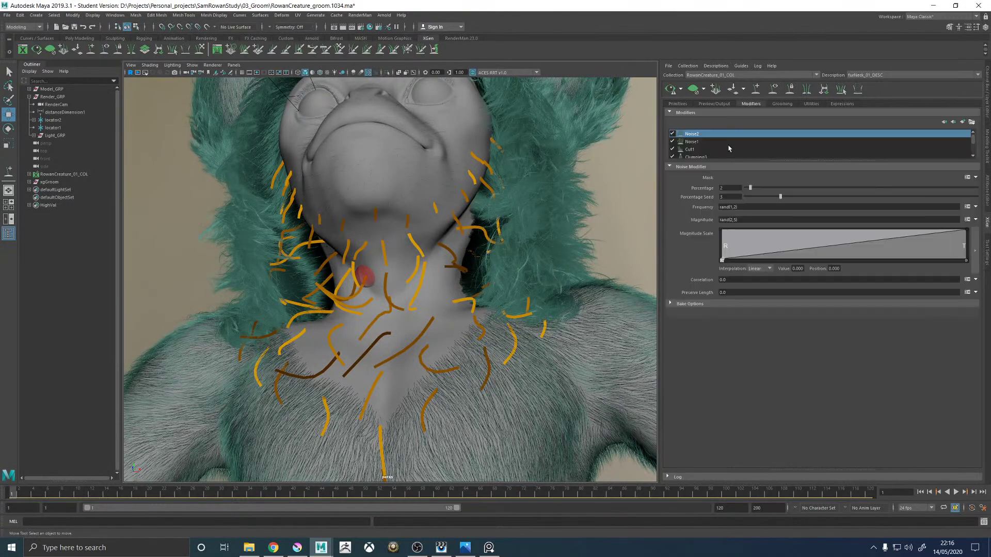
scroll(729, 149, down, 1)
click(703, 142)
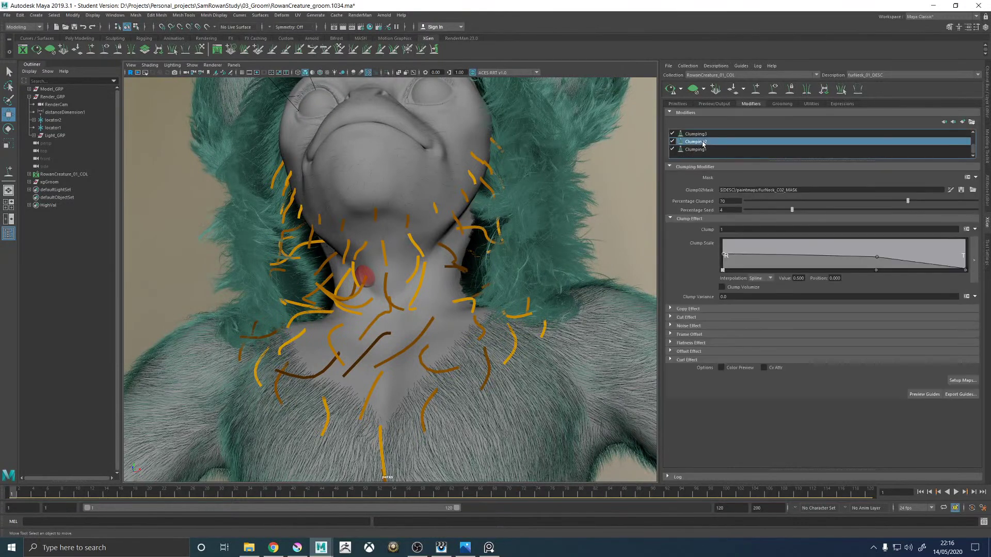
click(950, 190)
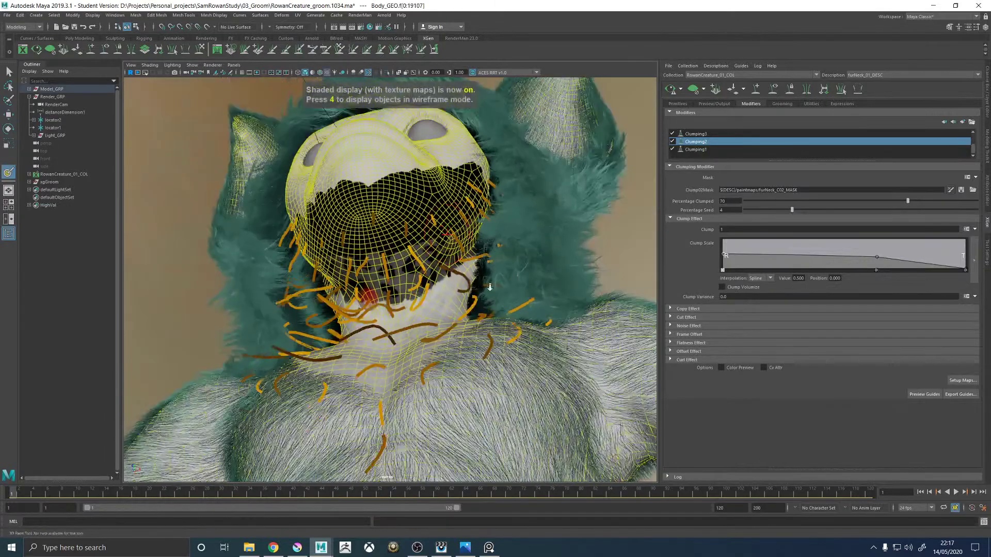
scroll(490, 287, up, 3)
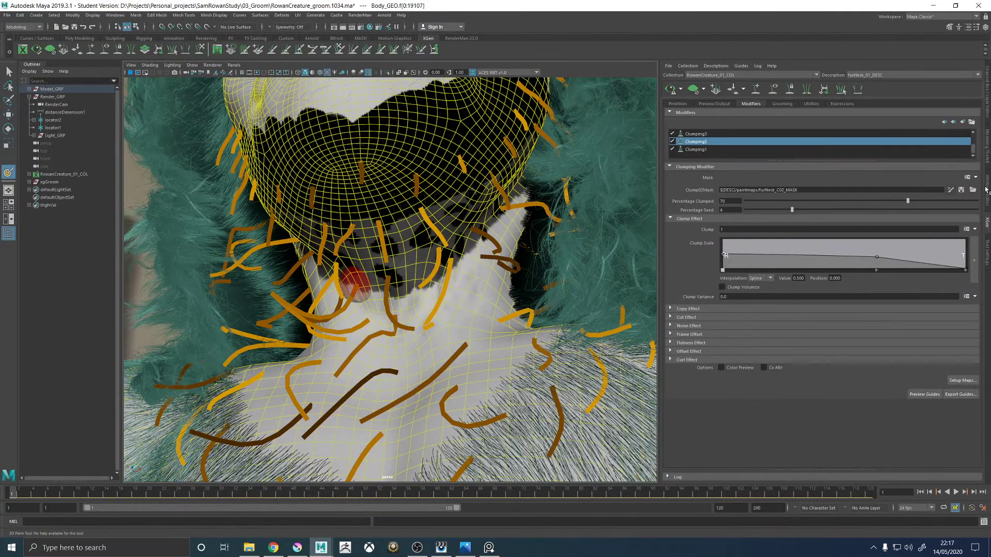
Give the 3D Paint brush a solid profile, white colour and a radius of 0.1355.
click(987, 250)
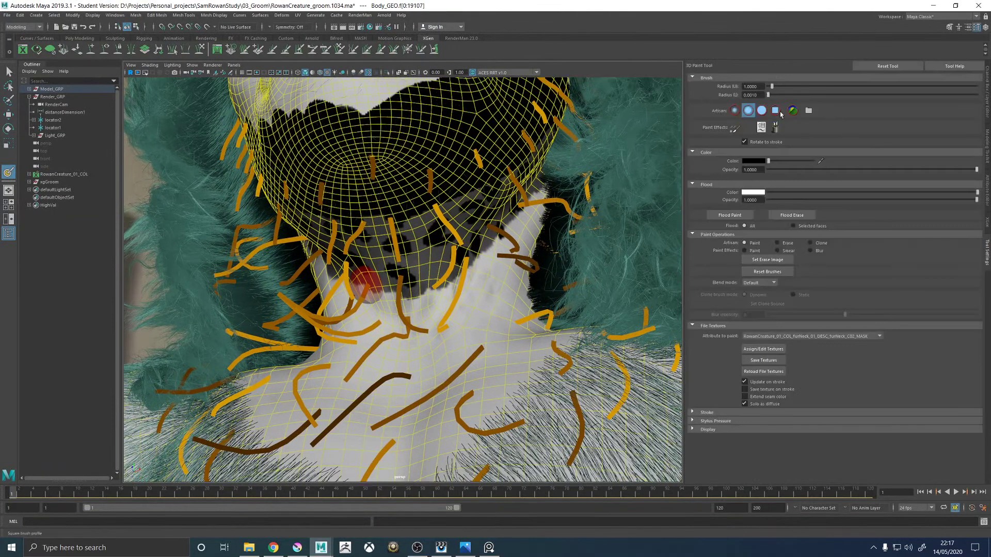
click(761, 111)
drag(769, 161, 813, 161)
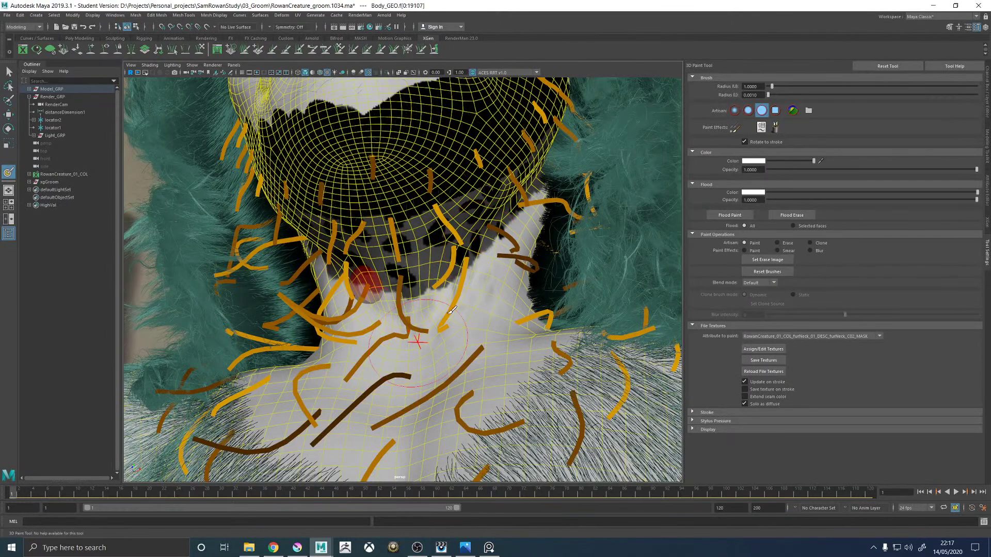
key(b)
mouse_move(451, 283)
mouse_down()
mouse_move(436, 282)
mouse_move(448, 260)
mouse_move(421, 316)
mouse_move(467, 286)
mouse_up()
key(b)
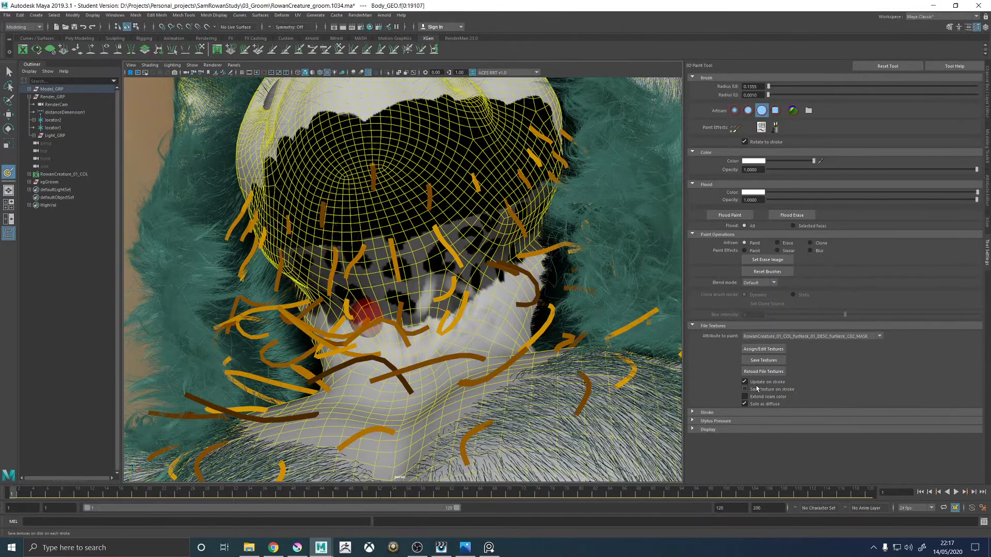
Turn off stylus pressure and paint a white stroke into the dark part of the clump mask beneath the chin.
click(717, 421)
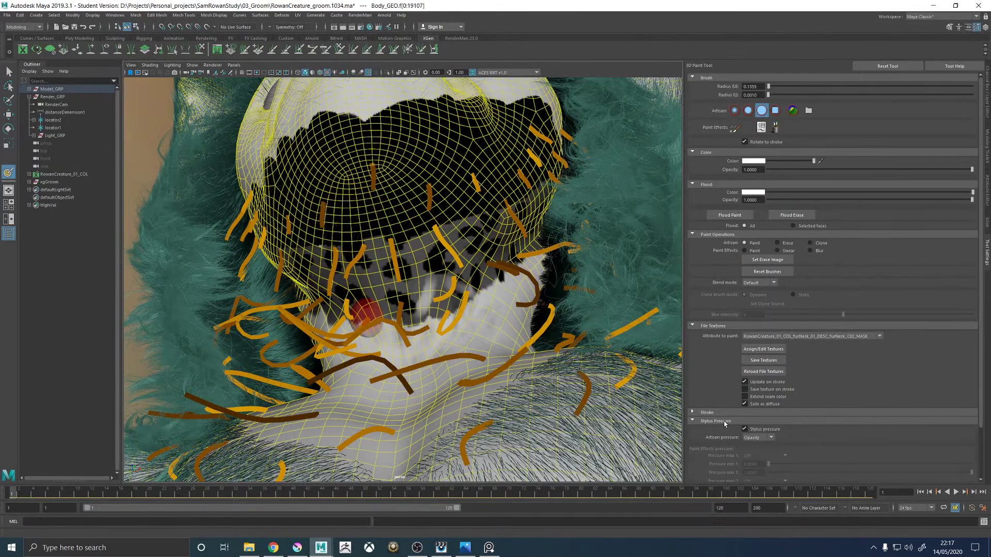
mouse_move(397, 281)
alt+mouse_down()
mouse_move(441, 286)
mouse_move(413, 302)
alt+mouse_up()
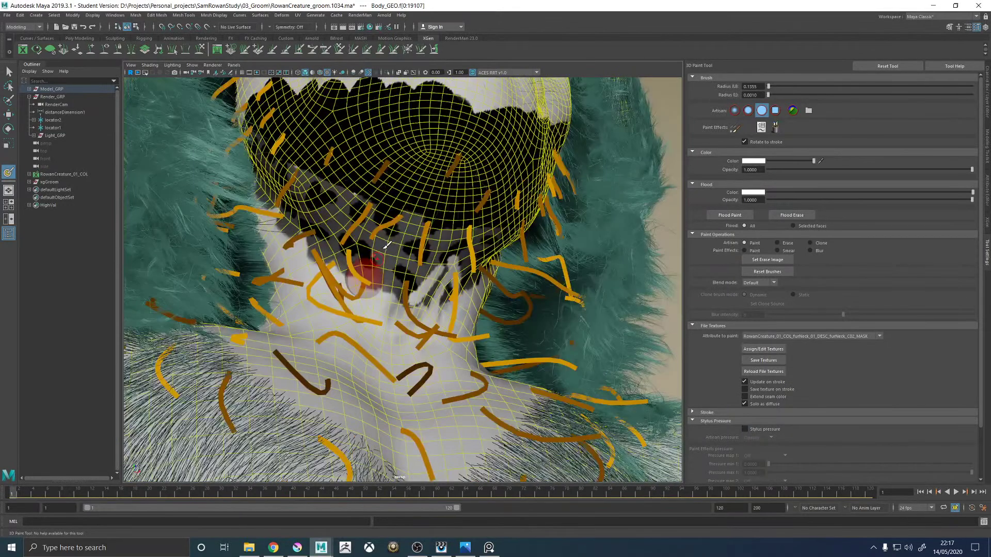
drag(382, 246, 373, 276)
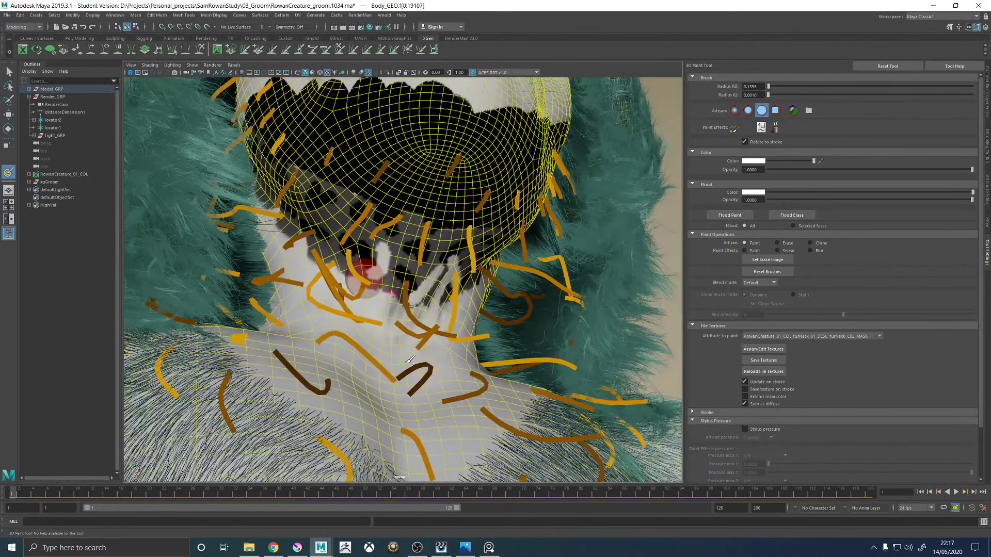
Open the Windows Task Manager, close Krita and return to Maya.
right_click(523, 550)
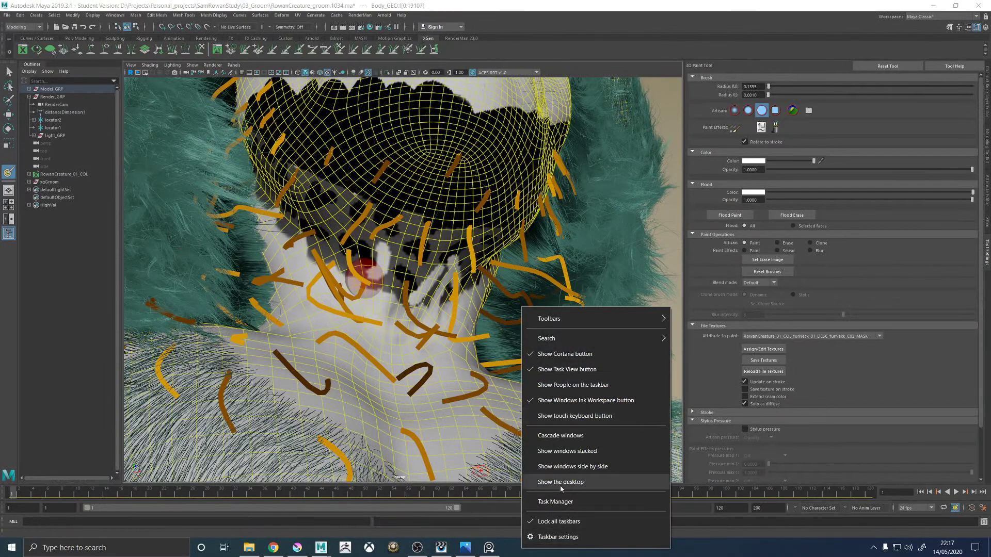
click(556, 501)
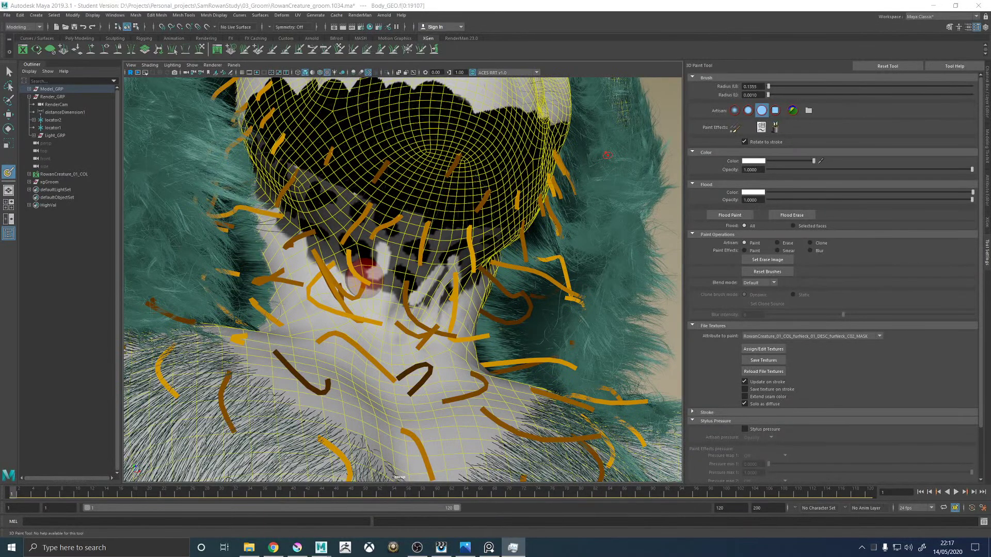
click(320, 547)
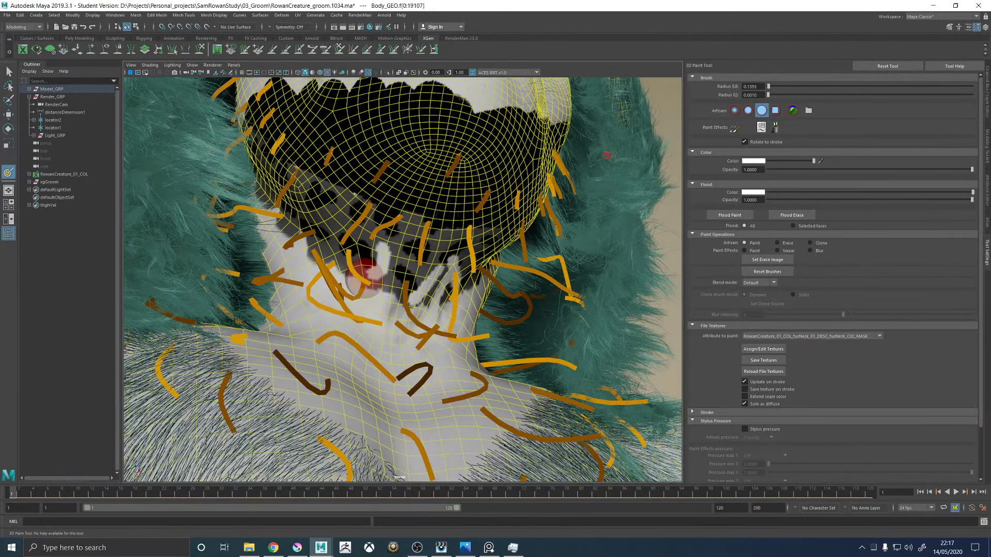
click(296, 548)
click(978, 5)
click(504, 286)
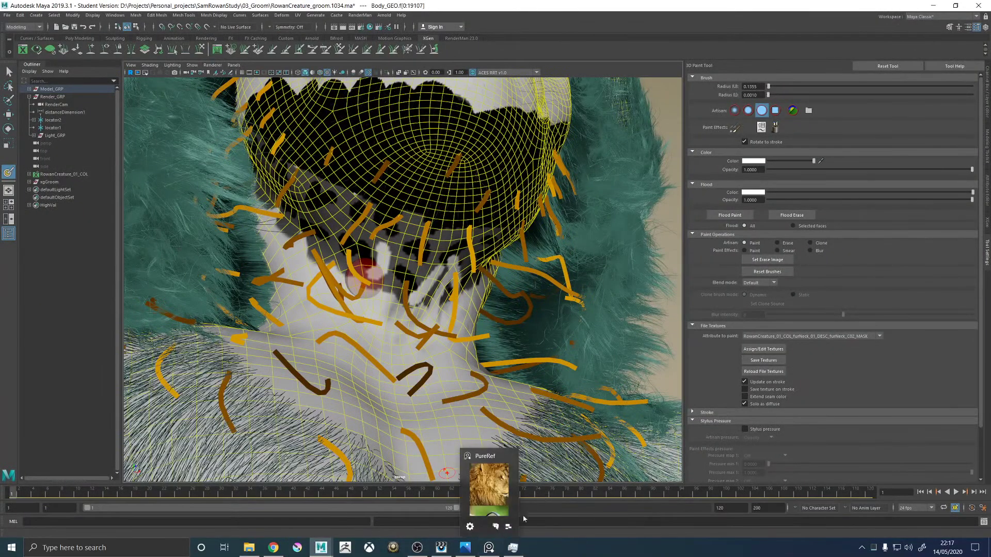
mouse_move(525, 514)
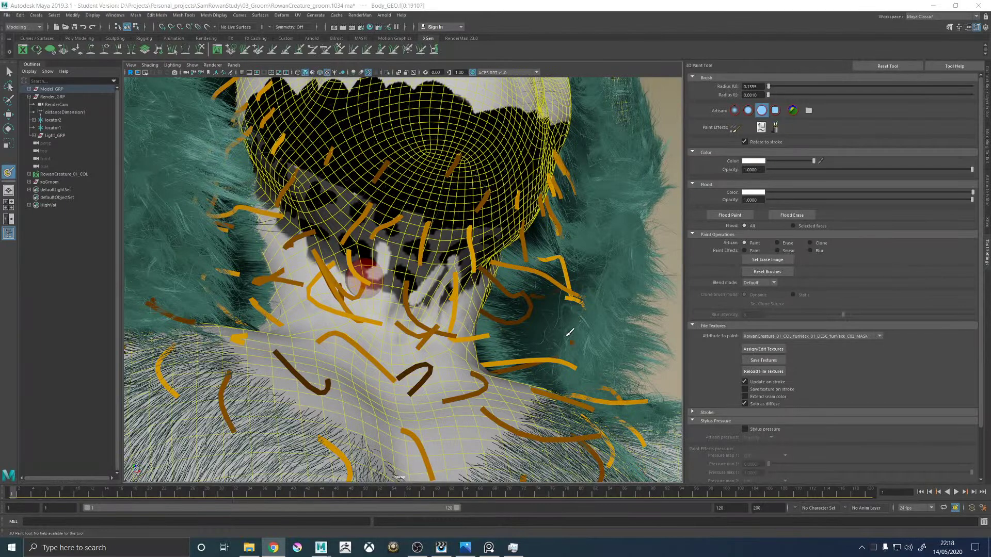
Paint white over the grey and dark patches of the clump mask across the throat below the chin.
alt+drag(490, 320, 446, 294)
mouse_move(455, 259)
mouse_down()
mouse_move(452, 238)
mouse_move(440, 264)
mouse_move(442, 225)
mouse_up()
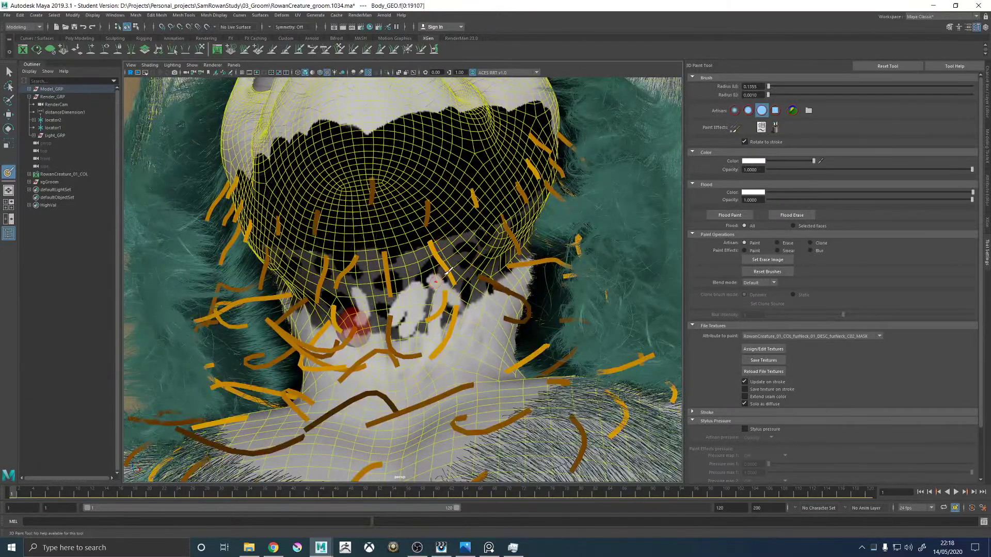
mouse_move(479, 261)
mouse_down()
mouse_move(516, 270)
mouse_move(492, 253)
mouse_up()
mouse_move(499, 254)
mouse_down()
mouse_move(519, 220)
mouse_move(511, 231)
mouse_move(524, 253)
mouse_up()
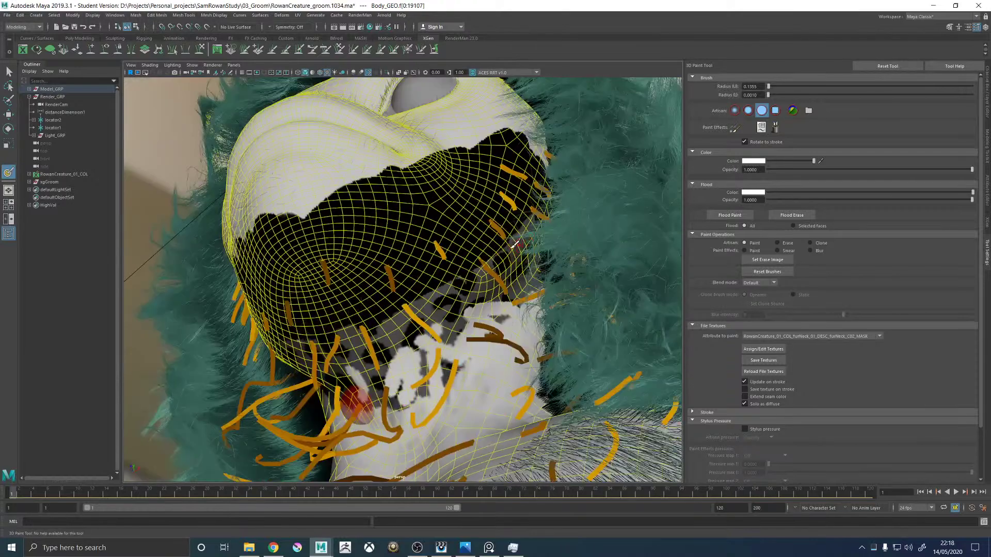
alt+middle_drag(526, 309, 538, 251)
alt+drag(538, 250, 413, 289)
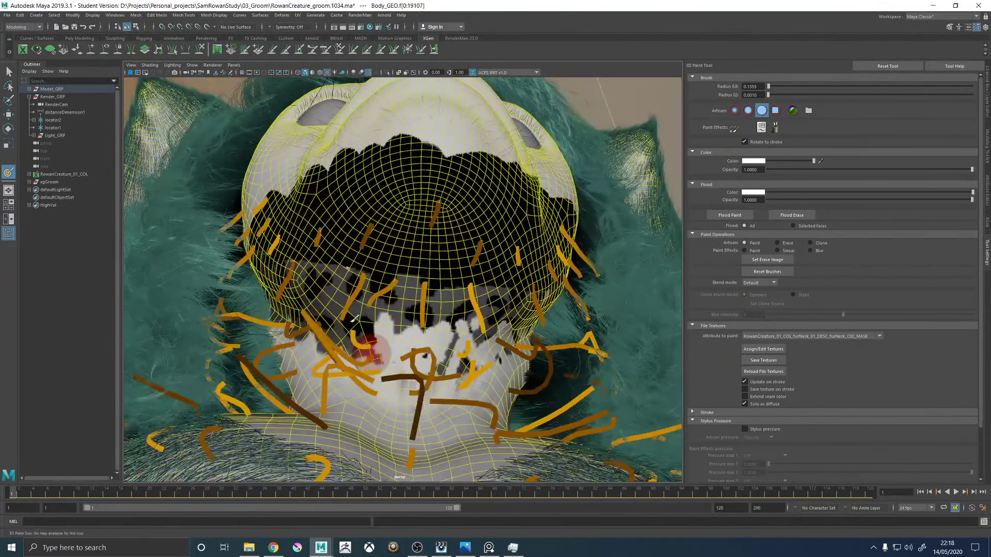
alt+drag(361, 314, 377, 257)
mouse_move(389, 309)
alt+mouse_down()
mouse_move(336, 285)
mouse_move(366, 317)
mouse_move(342, 316)
mouse_move(381, 348)
alt+mouse_up()
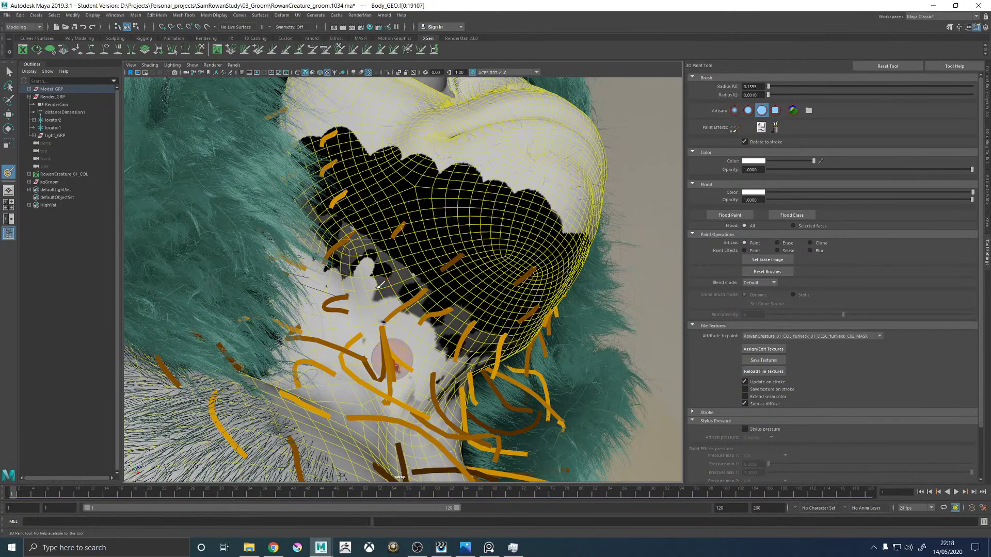
drag(383, 284, 380, 299)
alt+drag(446, 366, 458, 378)
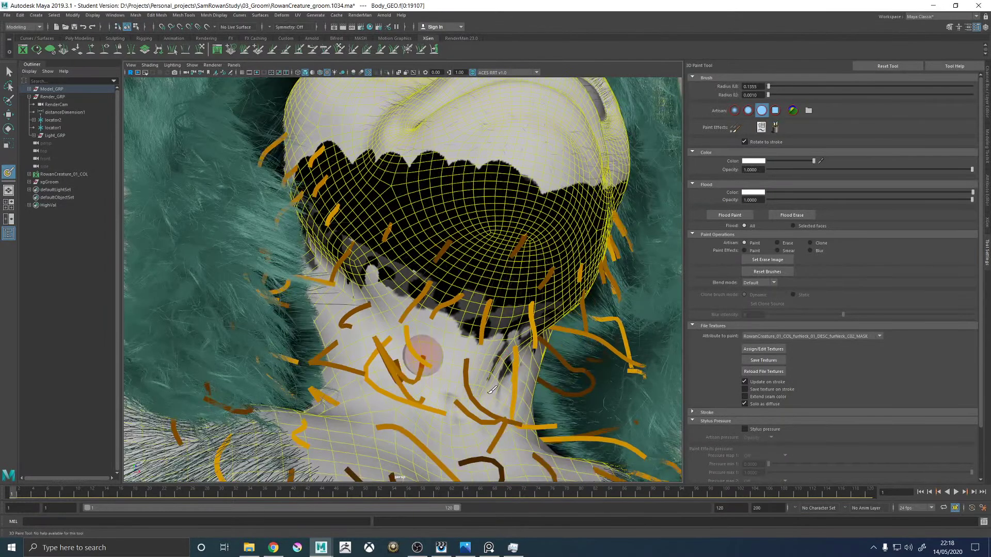
Set the brush colour to black and paint over the grey band along the mask's border beneath the jaw.
drag(814, 161, 768, 161)
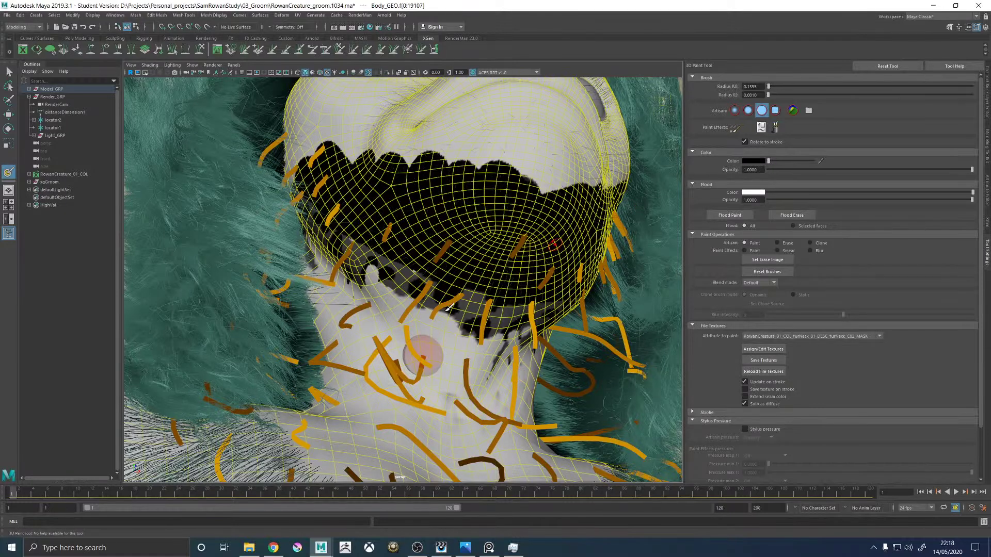
mouse_move(453, 293)
mouse_down()
mouse_move(473, 306)
mouse_move(467, 291)
mouse_move(436, 281)
mouse_move(430, 325)
mouse_move(384, 273)
mouse_move(400, 297)
mouse_move(393, 283)
mouse_move(348, 281)
mouse_move(364, 252)
mouse_move(351, 266)
mouse_up()
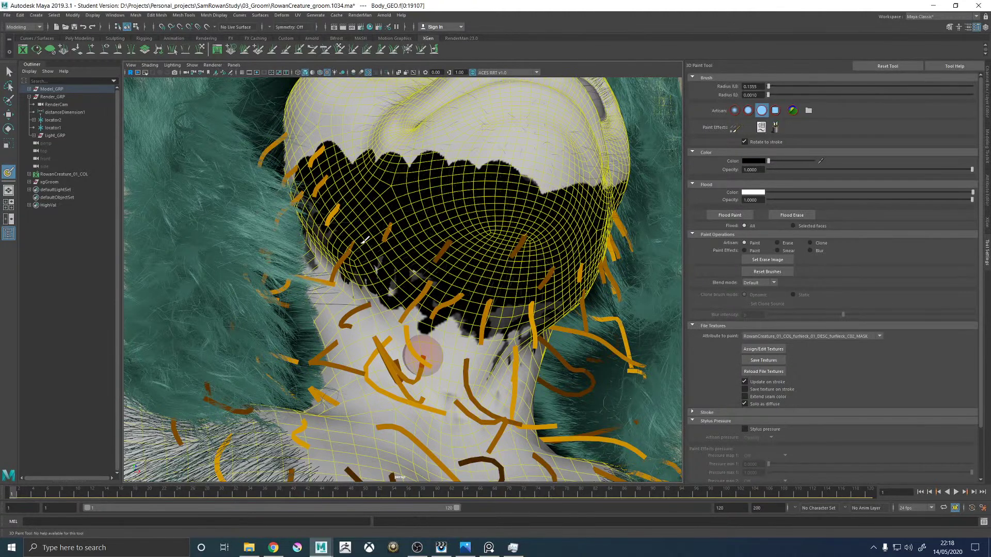
mouse_move(513, 293)
alt+mouse_down()
mouse_move(508, 271)
mouse_move(521, 271)
mouse_move(498, 292)
mouse_move(565, 264)
alt+mouse_up()
mouse_move(484, 301)
alt+mouse_down()
mouse_move(474, 304)
mouse_move(521, 271)
mouse_move(560, 214)
alt+mouse_up()
Switch the brush to white with a radius of 0.0732 and paint irregular strokes along the mask's border across the throat.
drag(768, 161, 814, 161)
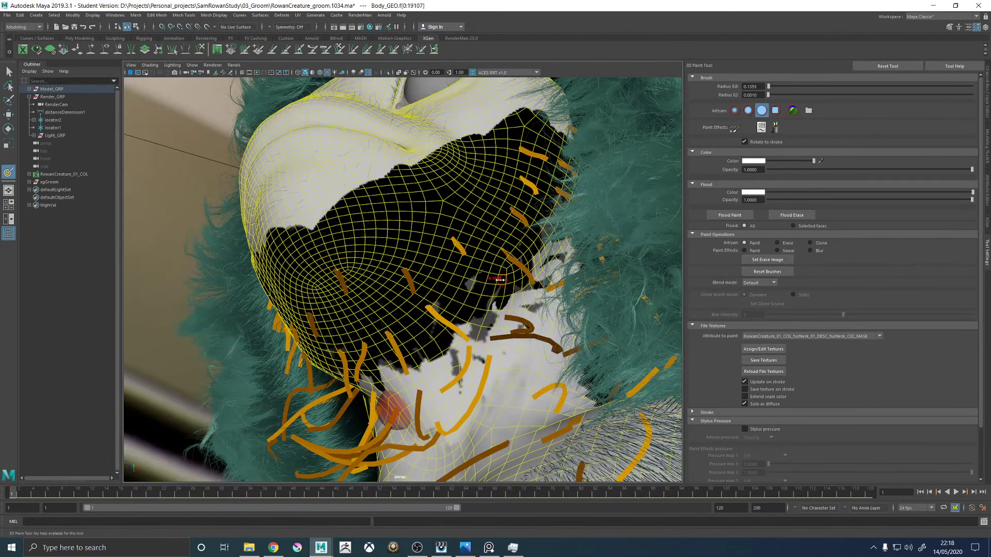
mouse_move(501, 276)
mouse_down()
mouse_move(473, 297)
mouse_move(498, 289)
mouse_move(508, 248)
mouse_move(475, 326)
mouse_move(418, 356)
mouse_move(408, 325)
mouse_move(379, 339)
mouse_move(405, 328)
mouse_move(407, 338)
mouse_move(258, 320)
mouse_move(296, 310)
mouse_move(361, 330)
mouse_move(351, 309)
mouse_move(387, 349)
mouse_move(356, 338)
mouse_up()
mouse_move(321, 255)
mouse_down()
mouse_move(340, 284)
mouse_move(371, 284)
mouse_move(372, 317)
mouse_up()
alt+drag(443, 334, 410, 335)
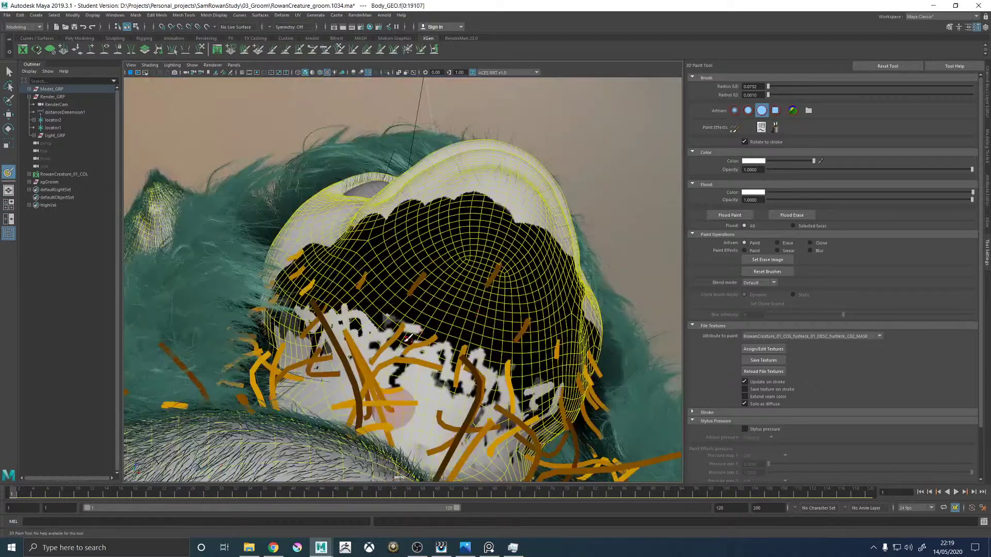
Extend jagged white strokes upward into the black area at the centre and sides of the chin.
drag(485, 323, 480, 365)
mouse_move(537, 317)
alt+mouse_down()
mouse_move(472, 307)
mouse_move(484, 296)
alt+mouse_up()
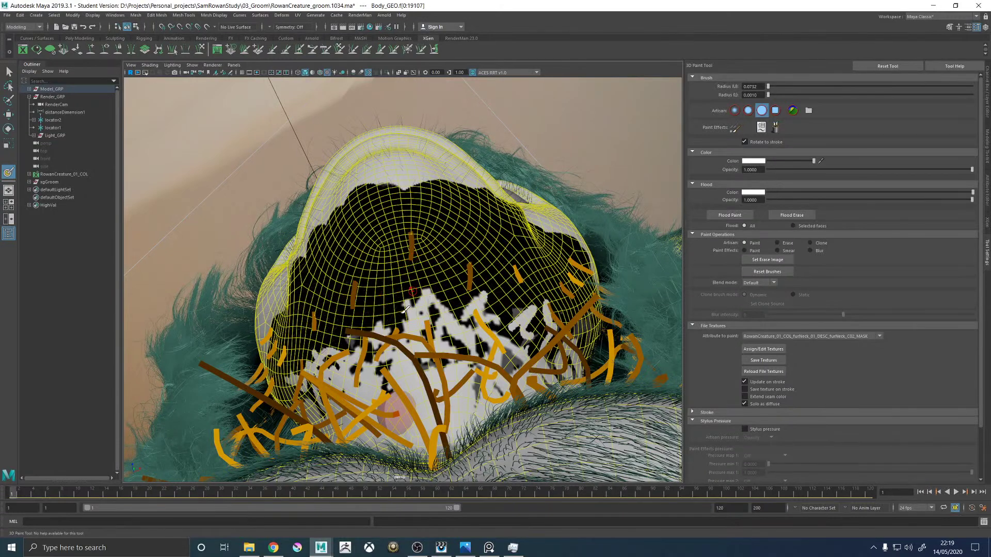
drag(394, 286, 384, 334)
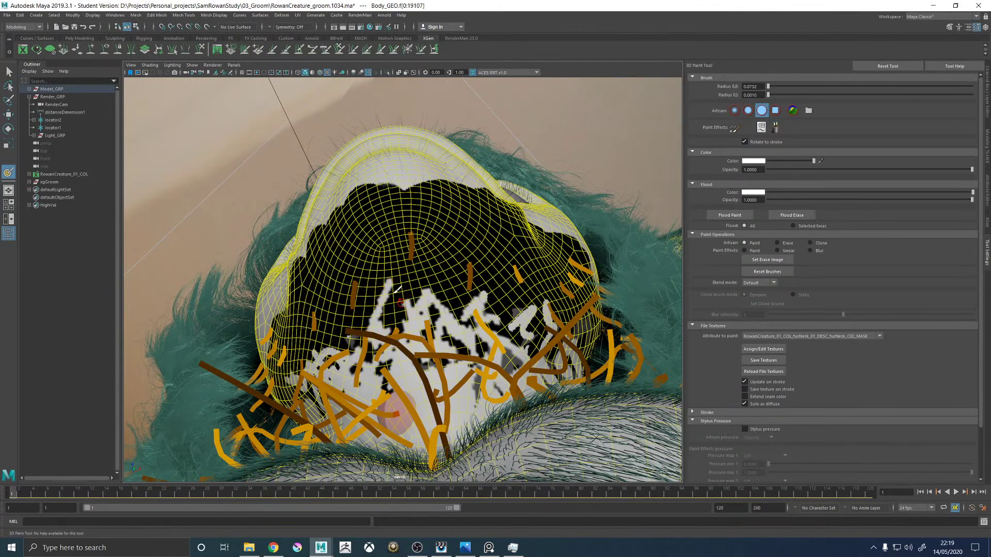
alt+drag(398, 290, 451, 279)
drag(534, 325, 530, 322)
mouse_move(512, 363)
mouse_down()
mouse_move(540, 341)
mouse_move(501, 352)
mouse_up()
drag(506, 270, 523, 299)
Set the brush colour to black and break up the white area of the mask with small strokes below the chin.
drag(778, 161, 738, 169)
mouse_move(500, 353)
mouse_down()
mouse_move(488, 367)
mouse_move(551, 344)
mouse_move(537, 340)
mouse_move(448, 402)
mouse_up()
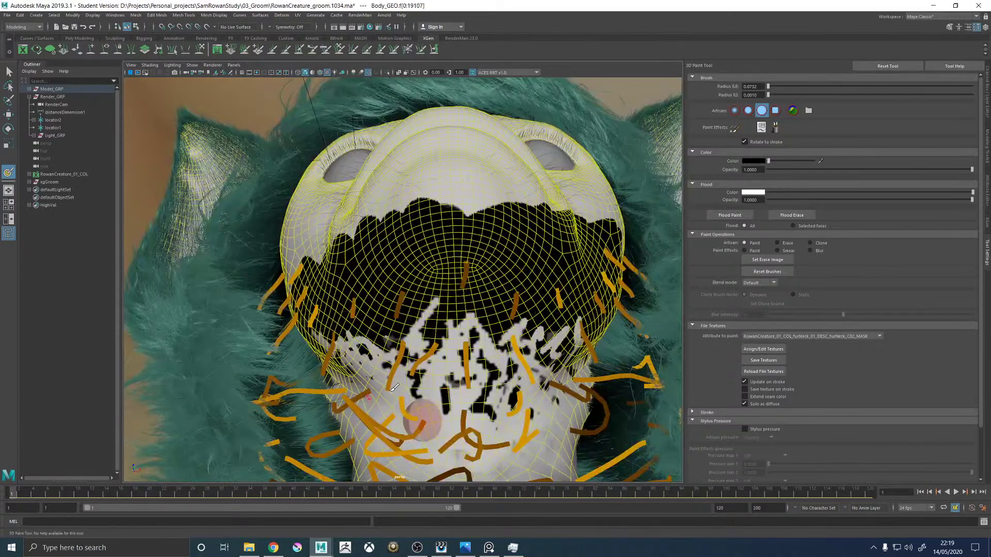
alt+drag(392, 387, 327, 358)
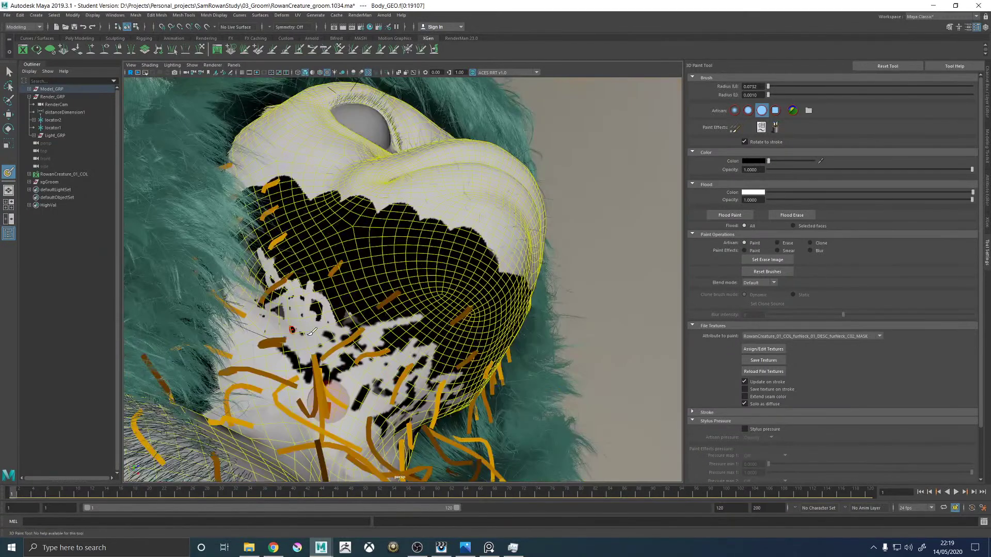
Switch the brush back to white, touch up the mask's border at the side of the throat and check it all round.
drag(768, 161, 815, 162)
mouse_move(310, 365)
mouse_down()
mouse_move(305, 379)
mouse_move(281, 341)
mouse_up()
mouse_move(343, 366)
mouse_down()
mouse_move(329, 380)
mouse_move(346, 368)
mouse_up()
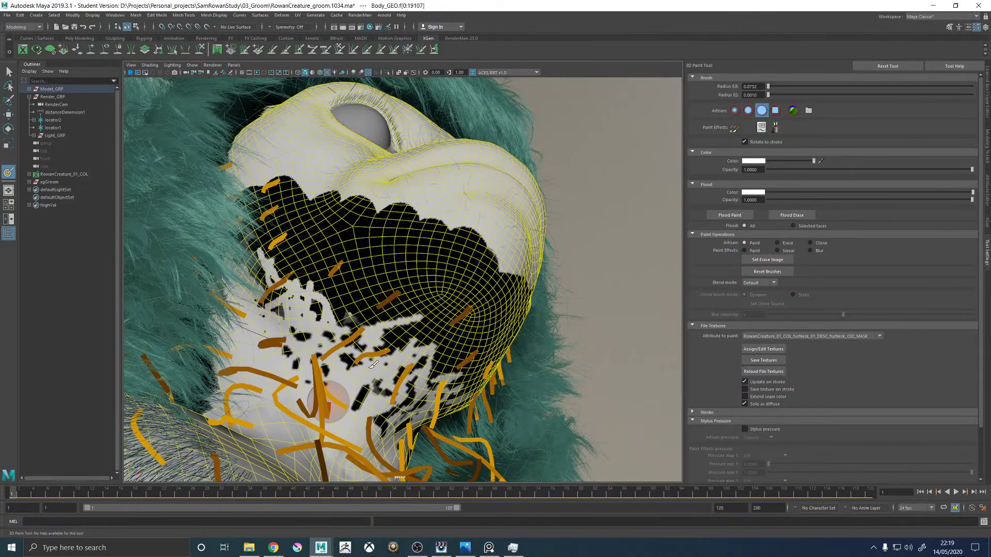
alt+right_drag(568, 361, 524, 320)
alt+drag(524, 321, 472, 333)
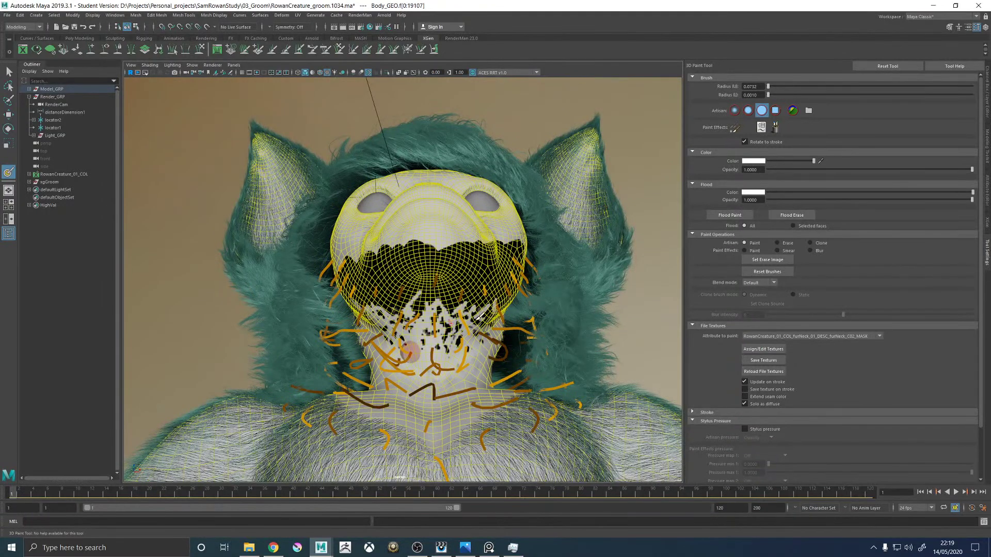
alt+drag(540, 320, 510, 325)
scroll(494, 328, up, 3)
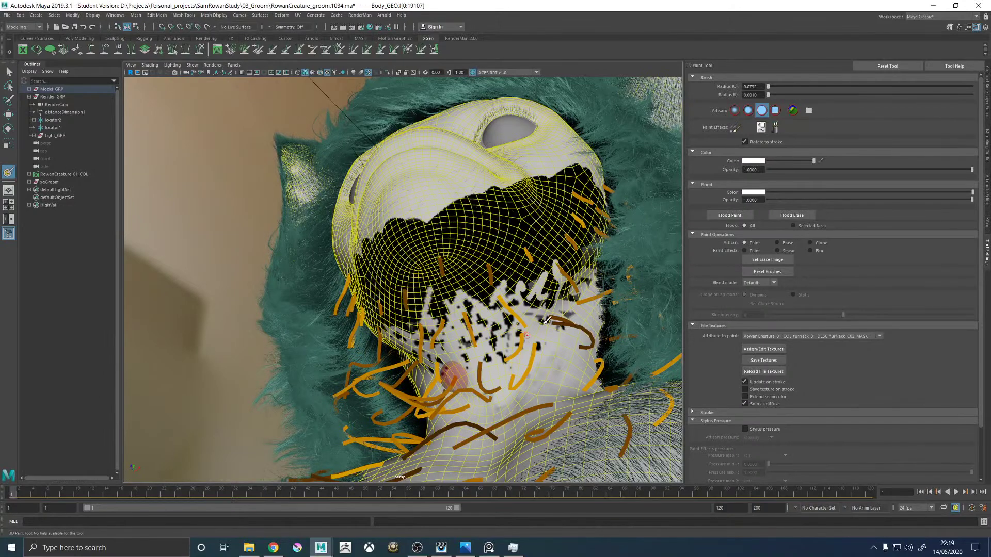
alt+drag(544, 341, 561, 338)
alt+right_drag(561, 338, 517, 307)
alt+drag(523, 329, 578, 368)
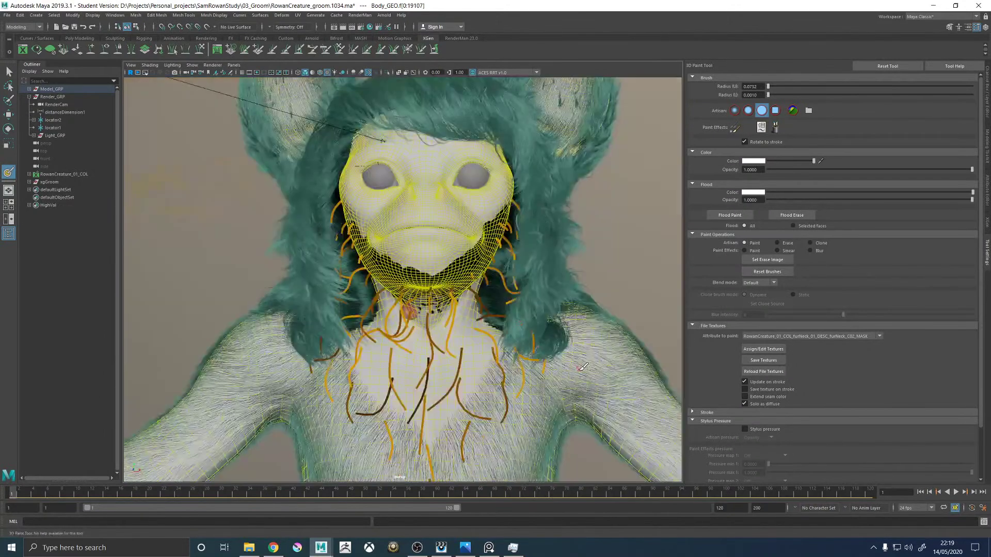
Save the painted Clumping2 mask, update the neck fur preview and inspect the fur under the chin with the body deselected.
click(763, 360)
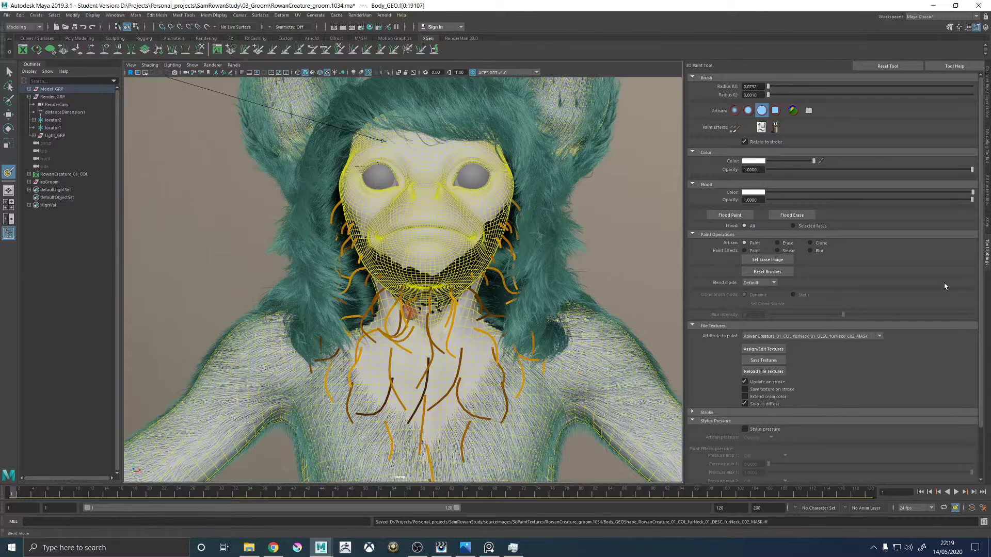
click(987, 227)
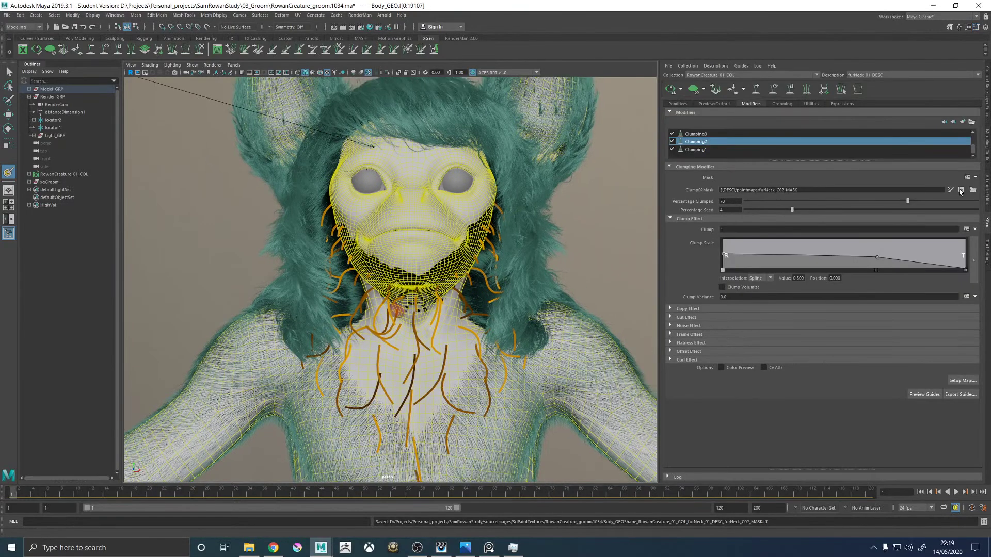
click(669, 89)
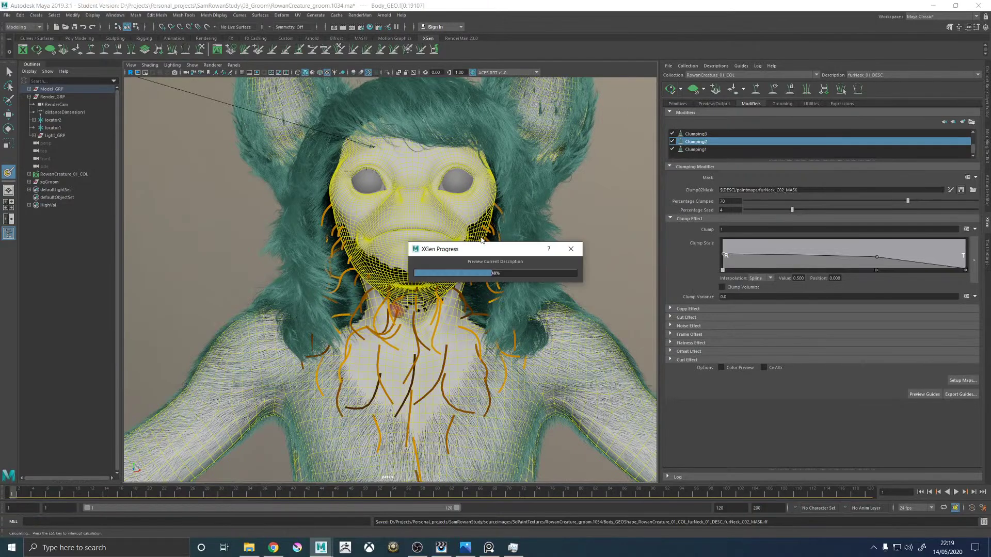
key(w)
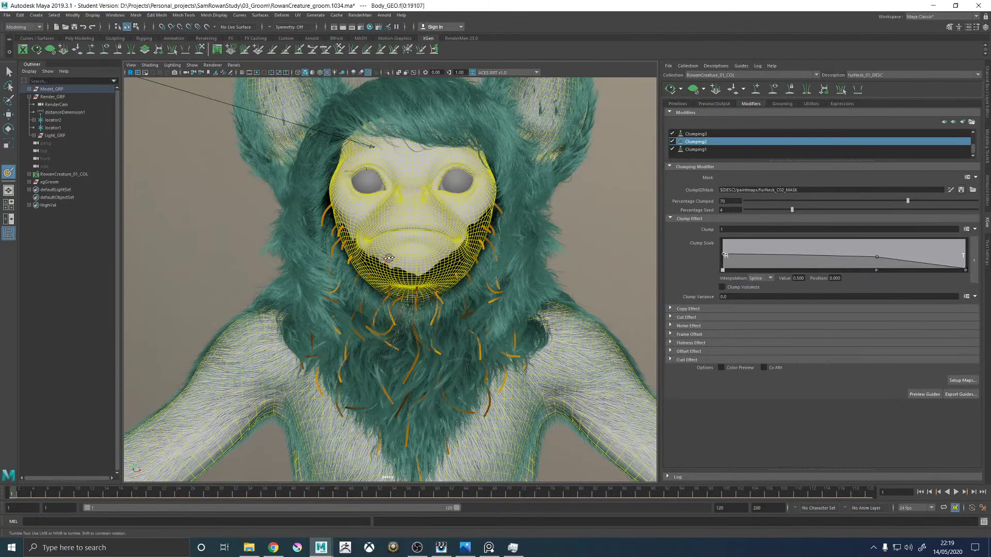
alt+drag(472, 309, 495, 268)
click(593, 266)
scroll(447, 316, up, 5)
alt+drag(449, 319, 450, 273)
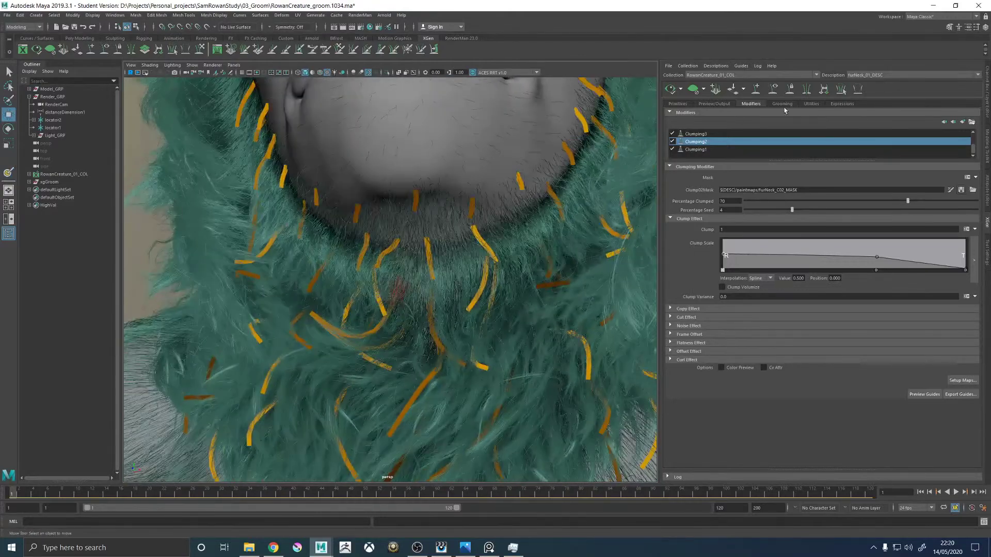
Return to painting the clump mask in textured display and clear the neck fur preview.
click(773, 92)
click(773, 91)
alt+right_drag(534, 231, 418, 254)
alt+drag(417, 255, 312, 221)
click(773, 89)
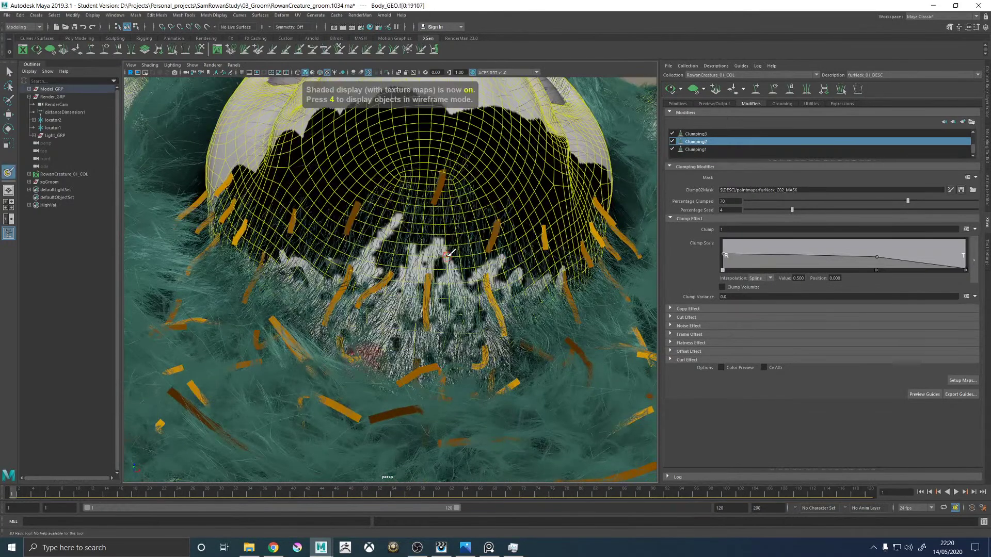
drag(410, 327, 416, 322)
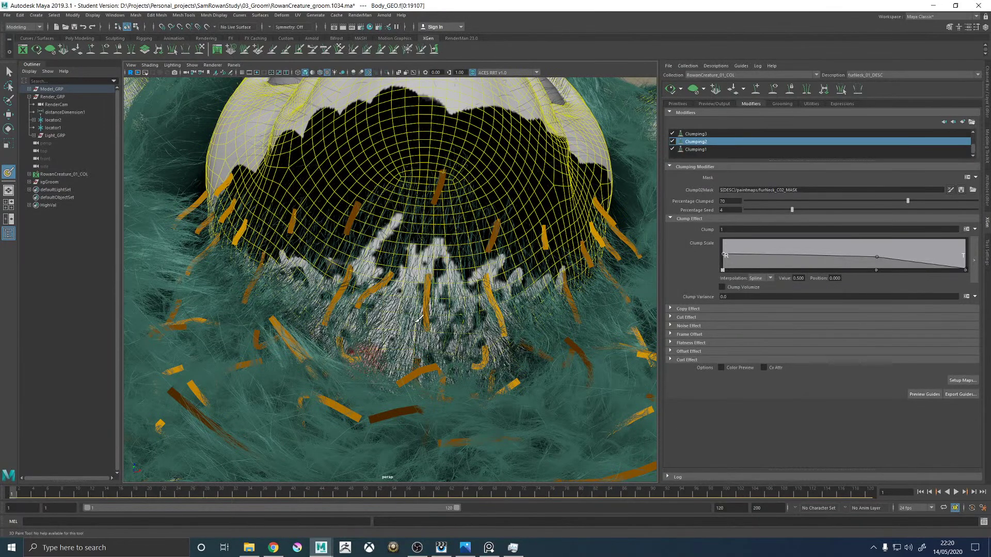
click(693, 90)
Paint white over the leftover dark spots of the mask across the front of the throat.
mouse_move(432, 337)
mouse_down()
mouse_move(454, 309)
mouse_move(309, 356)
mouse_up()
alt+drag(510, 366, 508, 415)
alt+middle_drag(457, 365, 498, 339)
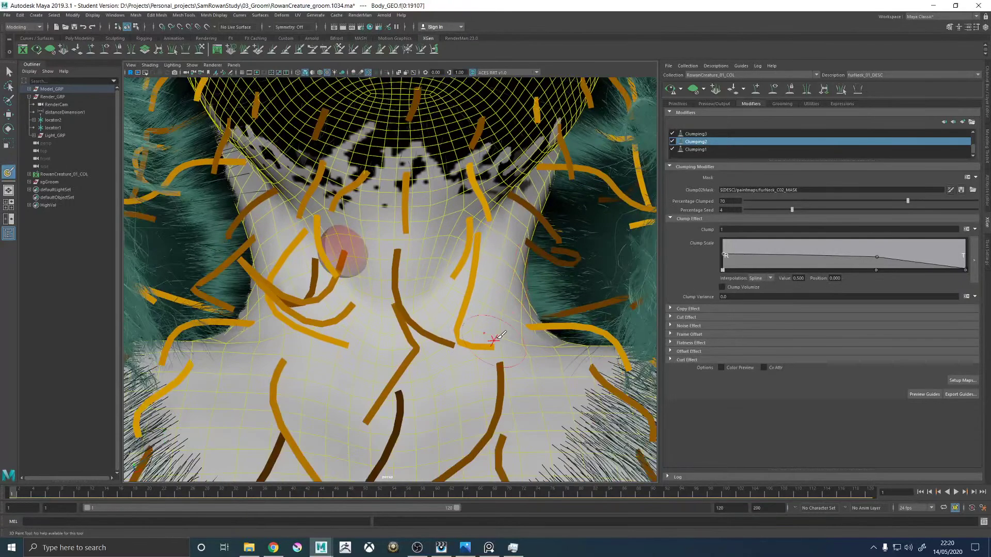
alt+drag(497, 339, 409, 370)
alt+drag(343, 336, 441, 290)
alt+middle_drag(419, 321, 465, 369)
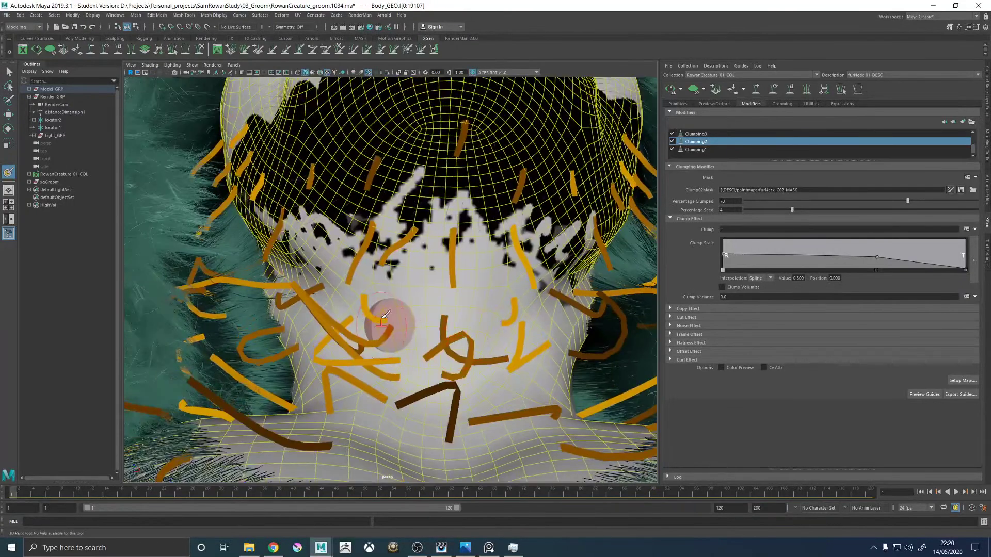
drag(399, 326, 387, 318)
mouse_move(342, 197)
mouse_down()
mouse_move(382, 235)
mouse_move(413, 196)
mouse_move(518, 227)
mouse_move(458, 164)
mouse_move(499, 222)
mouse_move(546, 261)
mouse_up()
Paint looping white strokes into the black area of the mask along the side of the jaw.
alt+drag(544, 250, 573, 215)
alt+middle_drag(571, 216, 511, 290)
mouse_move(475, 227)
mouse_down()
mouse_move(515, 260)
mouse_move(555, 185)
mouse_move(565, 214)
mouse_move(593, 188)
mouse_move(516, 191)
mouse_move(529, 213)
mouse_move(500, 279)
mouse_move(482, 281)
mouse_move(447, 330)
mouse_up()
mouse_move(459, 305)
alt+mouse_down()
mouse_move(545, 255)
mouse_move(563, 275)
alt+mouse_up()
alt+drag(498, 314, 581, 245)
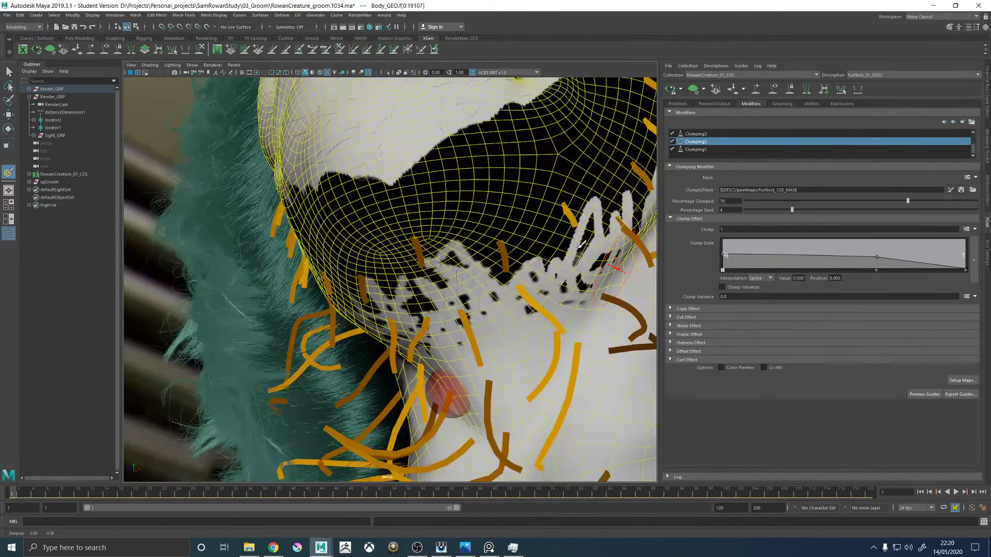
alt+drag(419, 240, 399, 287)
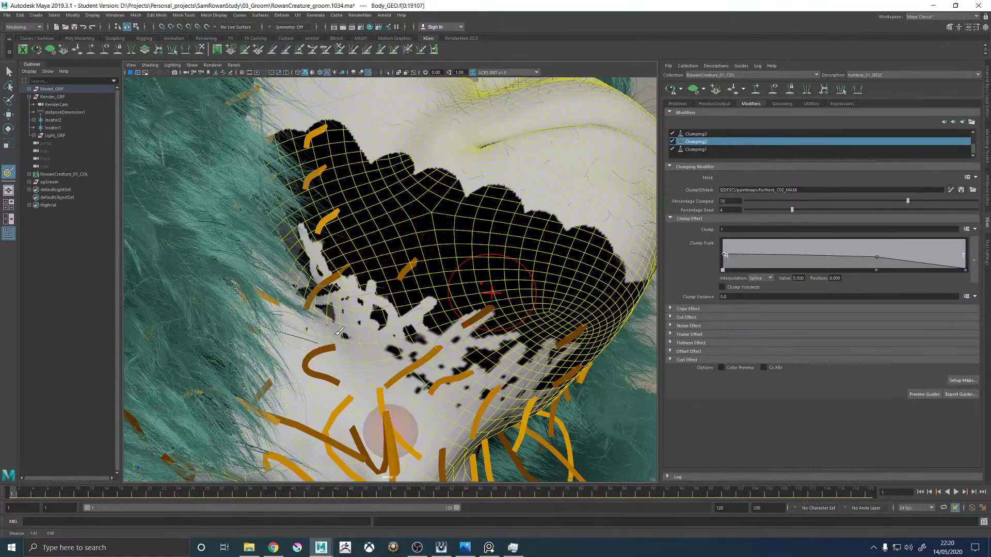
Shrink the brush to a radius of about 0.036 and paint thin white strokes up the jaw's side, undoing the last one.
alt+middle_drag(339, 331, 360, 344)
key(b)
mouse_move(335, 262)
mouse_down()
mouse_move(322, 261)
mouse_move(321, 219)
mouse_up()
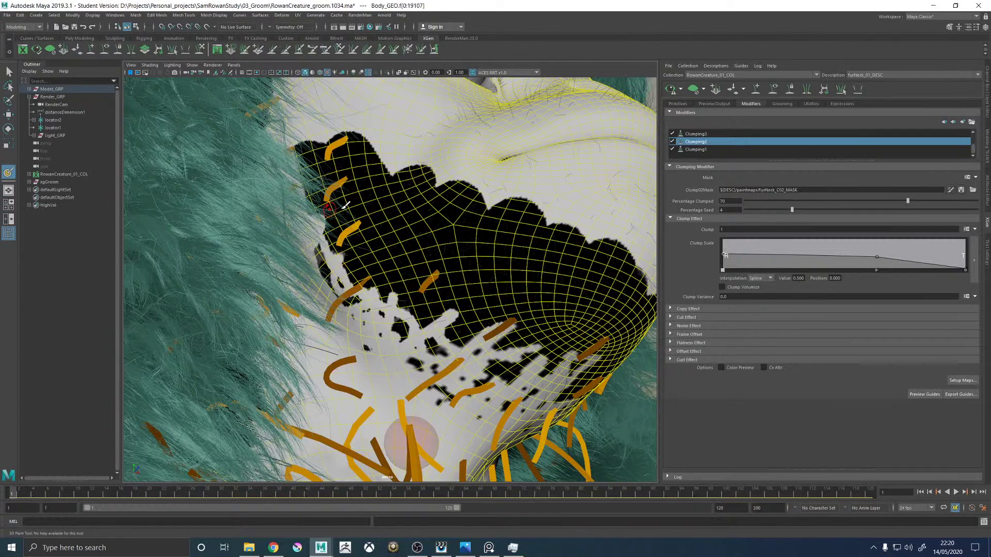
drag(331, 198, 315, 212)
drag(317, 245, 334, 284)
mouse_move(306, 191)
mouse_down()
mouse_move(321, 165)
mouse_move(310, 181)
mouse_up()
key(ctrl+z)
Paint thin white zigzag strokes along the rest of the mask's border, under the chin and up the opposite jaw side.
mouse_move(337, 254)
mouse_down()
mouse_move(424, 355)
mouse_move(469, 325)
mouse_up()
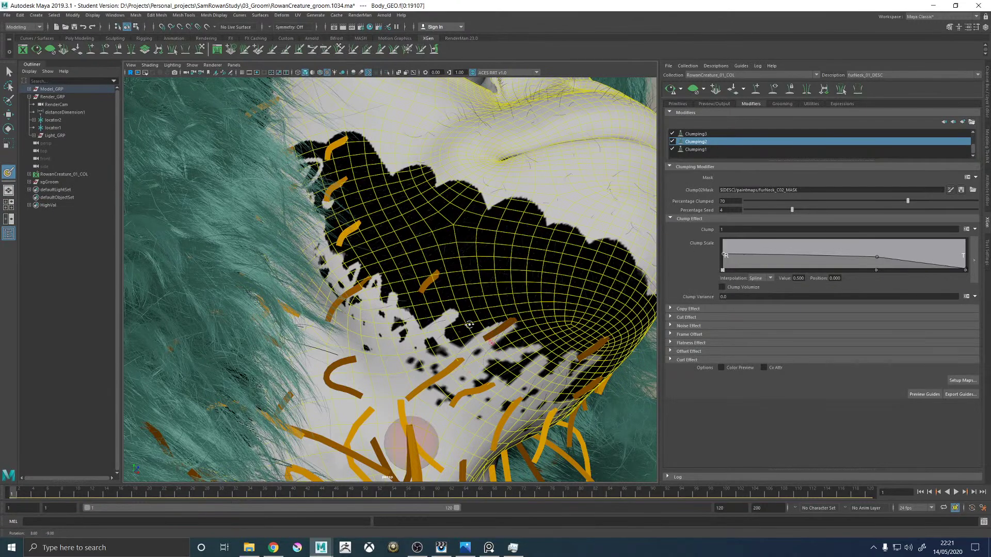
alt+drag(438, 361, 479, 315)
drag(411, 309, 534, 293)
alt+drag(609, 300, 387, 298)
mouse_move(433, 329)
mouse_down()
mouse_move(457, 284)
mouse_move(520, 278)
mouse_move(519, 315)
mouse_up()
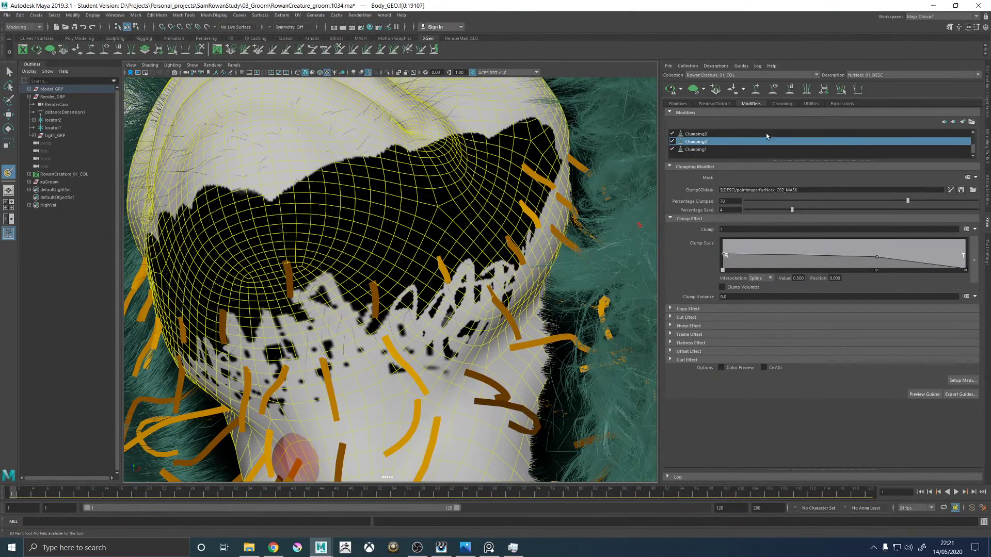
Set the 3D Paint colour to black and break up the mask's white zigzags along one side of the jaw with small strokes.
click(987, 250)
drag(813, 161, 765, 162)
alt+middle_drag(368, 314, 427, 197)
alt+drag(411, 228, 499, 237)
mouse_move(402, 189)
mouse_down()
mouse_move(424, 227)
mouse_move(386, 211)
mouse_move(399, 197)
mouse_up()
alt+drag(384, 232, 366, 240)
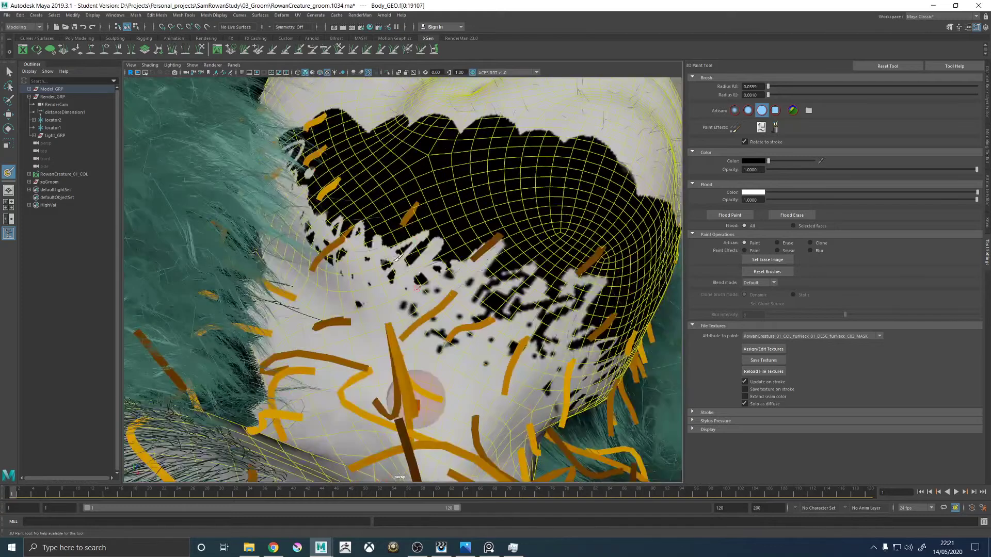
drag(448, 279, 480, 302)
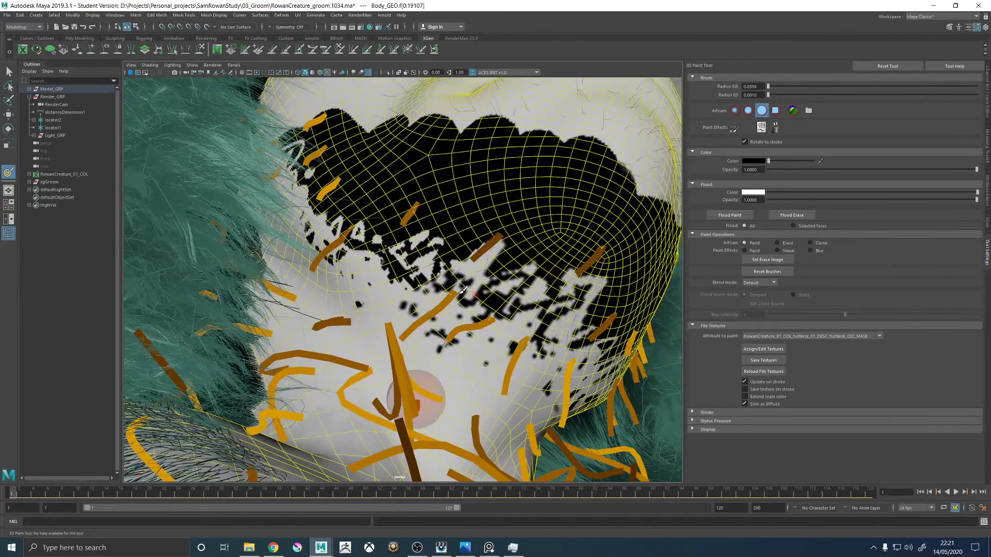
Paint further small black strokes into the white border of the mask, under the chin and along the opposite jaw side.
drag(361, 216, 365, 240)
mouse_move(459, 266)
mouse_down()
mouse_move(481, 275)
mouse_move(462, 281)
mouse_move(482, 270)
mouse_move(573, 283)
mouse_move(476, 281)
mouse_up()
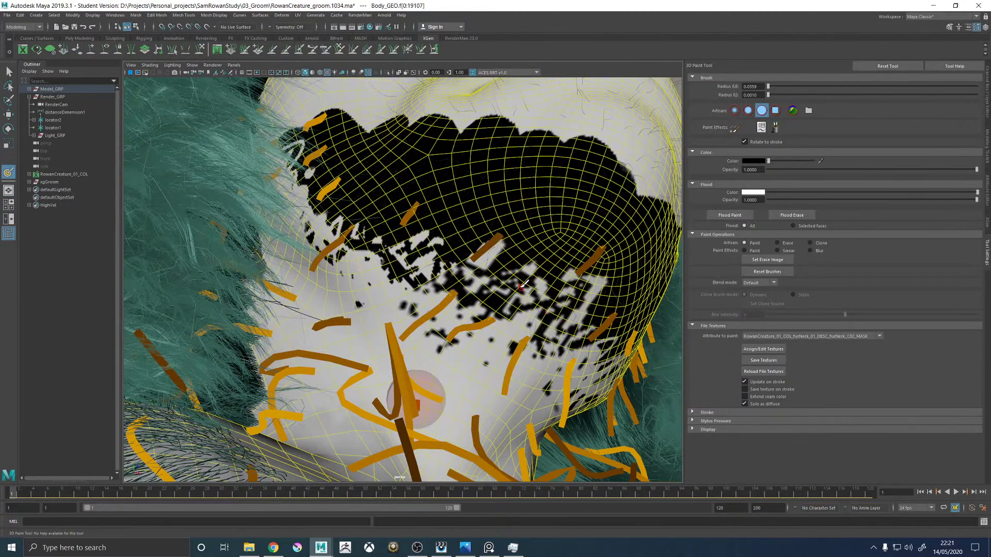
mouse_move(593, 273)
alt+mouse_down()
mouse_move(552, 253)
mouse_move(510, 209)
alt+mouse_up()
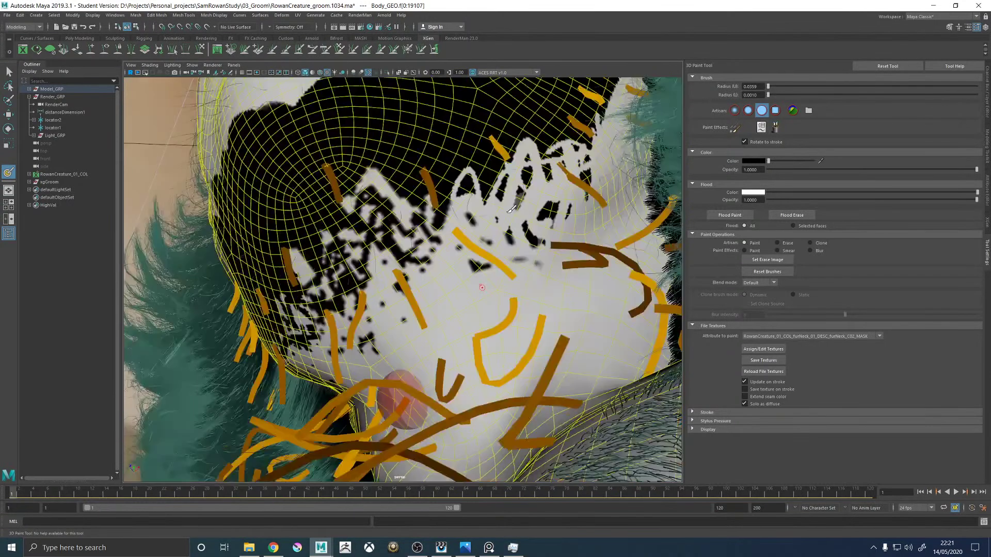
mouse_move(539, 148)
mouse_down()
mouse_move(462, 201)
mouse_move(395, 214)
mouse_up()
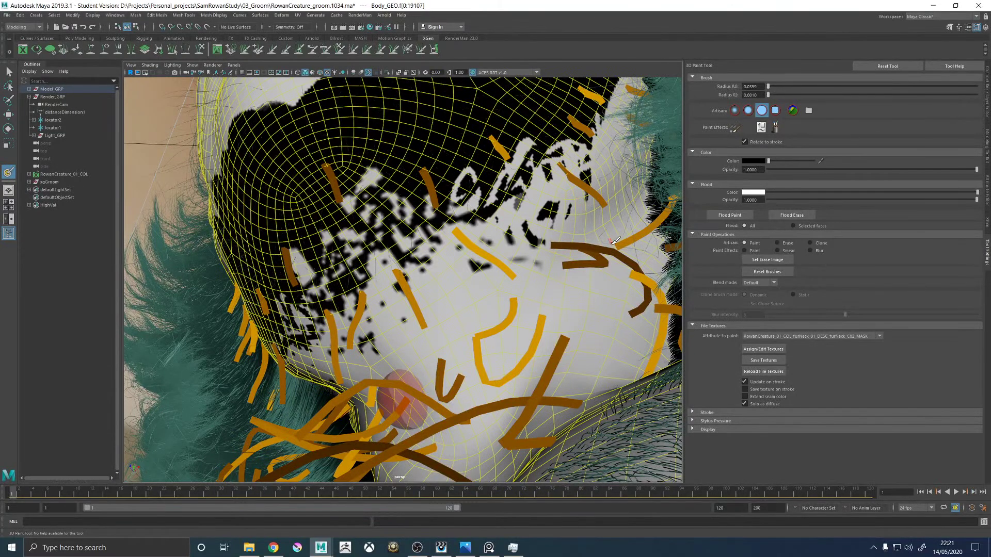
Save the painted mask texture, update the XGen preview and frame the creature's head.
click(769, 360)
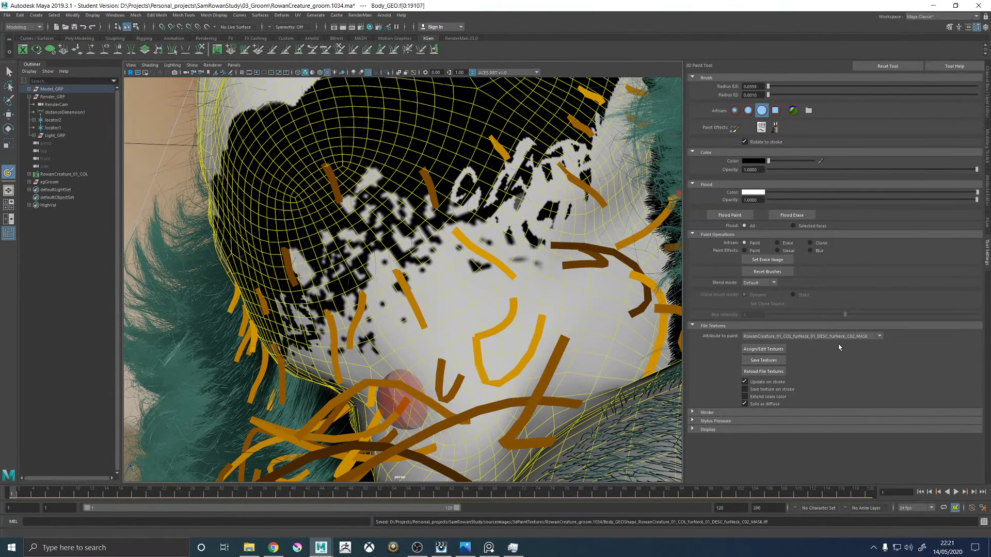
click(986, 223)
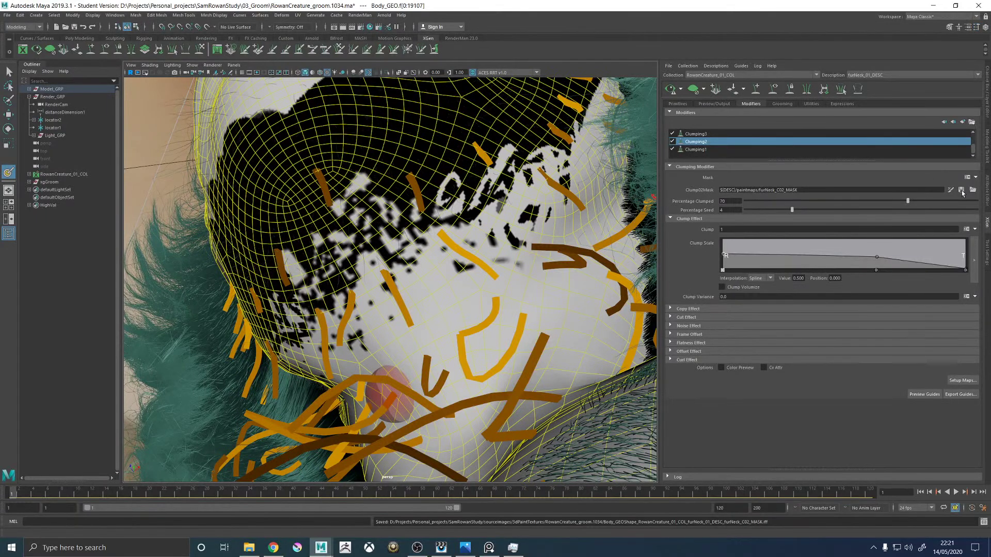
click(670, 89)
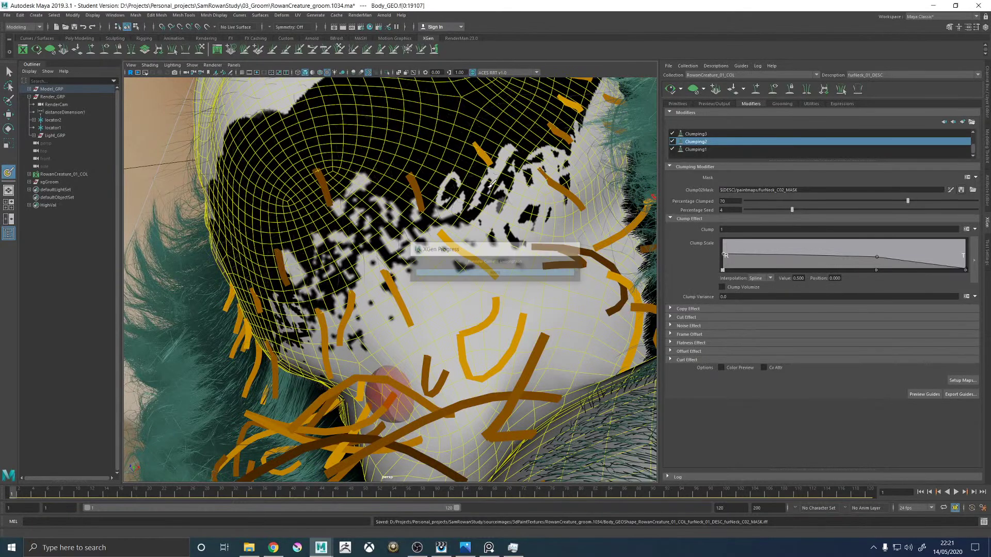
key(f)
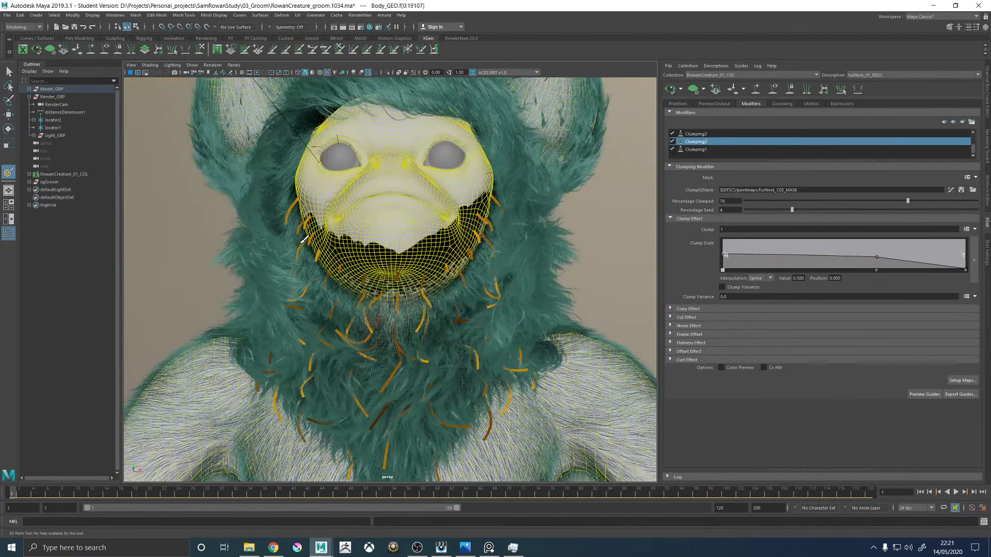
Hide the guides and examine the previewed neck fur around the face and under the chin.
click(776, 90)
alt+drag(573, 135, 625, 166)
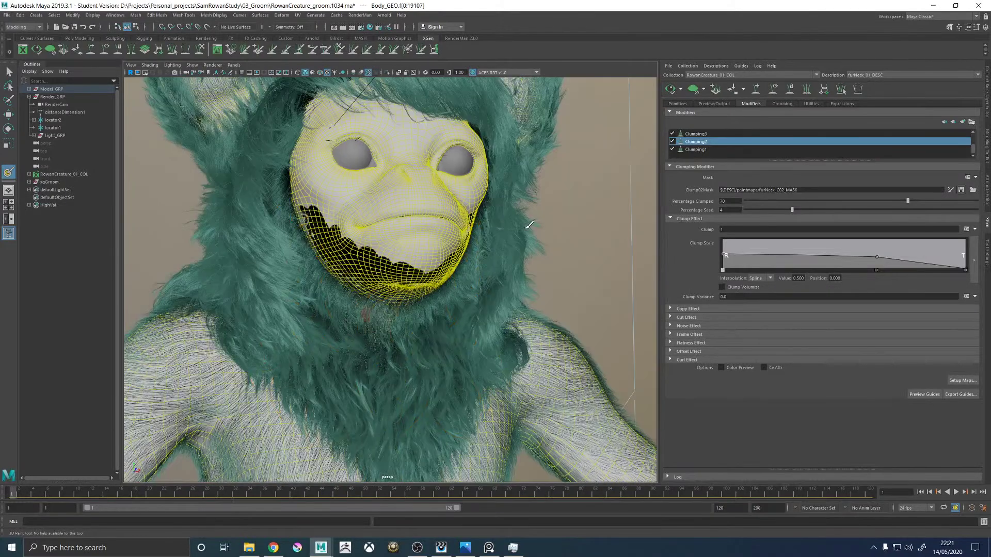
key(w)
click(622, 210)
alt+right_drag(515, 271, 537, 221)
alt+drag(537, 221, 522, 251)
alt+right_drag(522, 251, 594, 227)
Show the guides again, clear the fur preview and select the guides under the chin and along one jaw side.
click(773, 89)
click(696, 89)
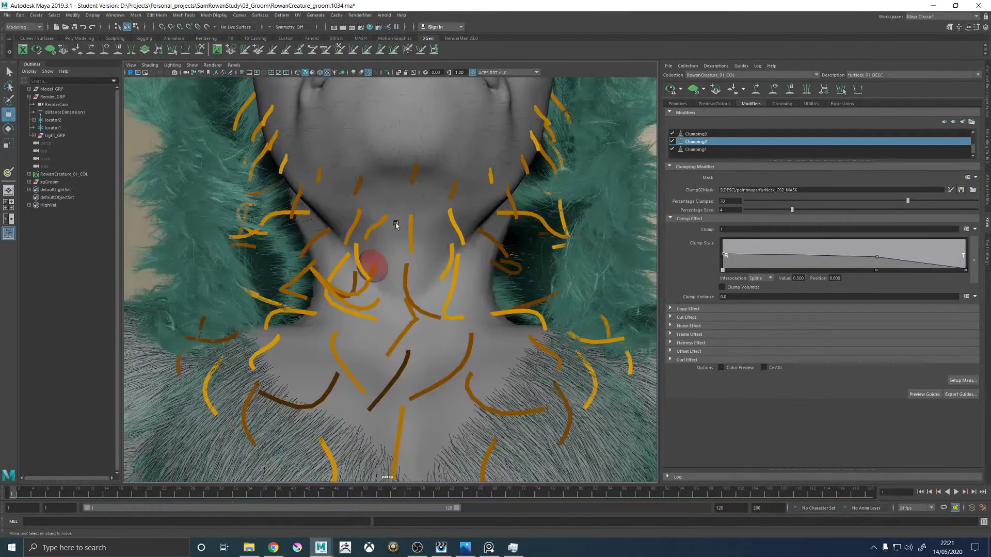
alt+right_drag(397, 220, 361, 215)
drag(356, 213, 461, 242)
alt+drag(461, 242, 437, 230)
shift+click(456, 228)
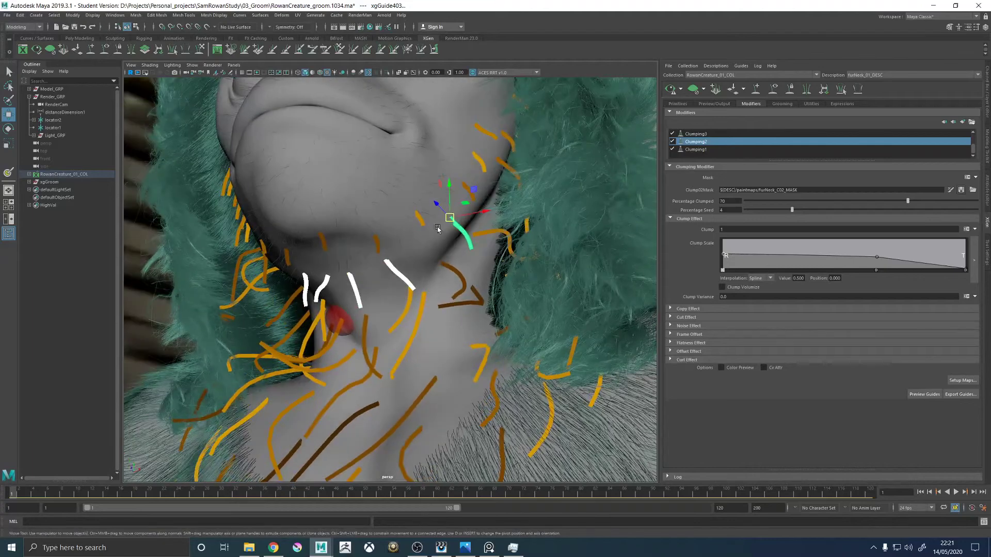
shift+click(486, 170)
alt+drag(487, 171, 487, 179)
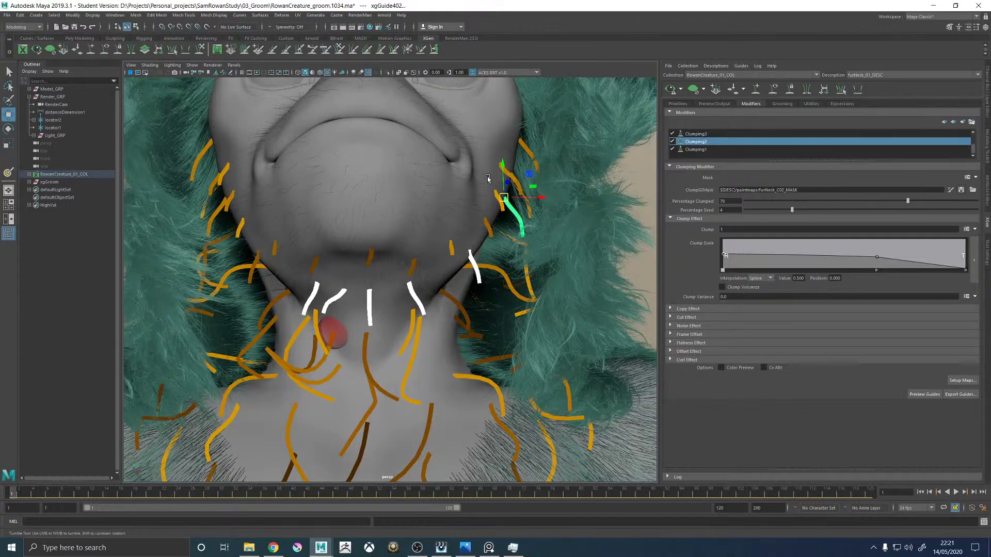
Add two guides on the opposite jaw side to the selection and scale all selected guides up to lengthen them.
alt+drag(375, 190, 376, 270)
shift+click(388, 262)
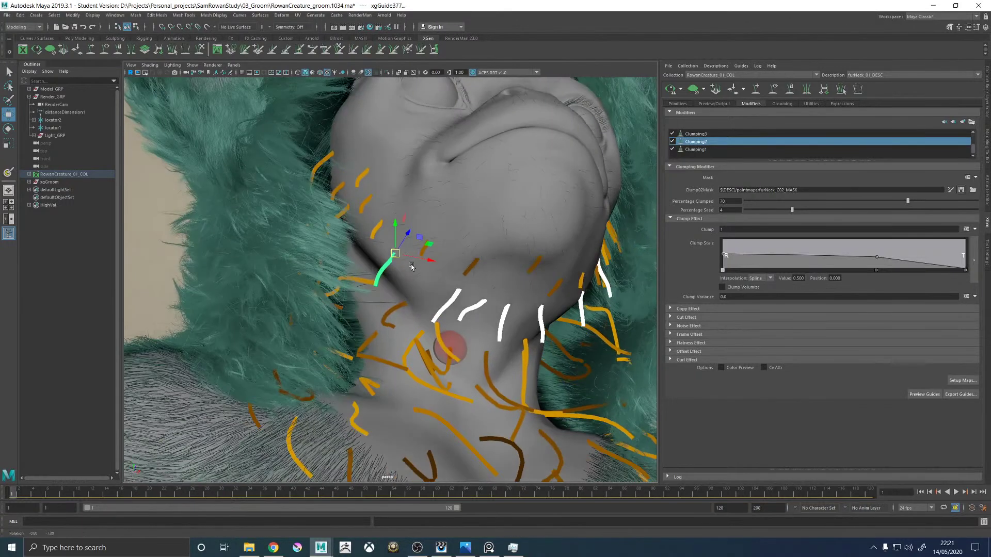
shift+click(345, 198)
alt+drag(344, 197, 410, 237)
key(r)
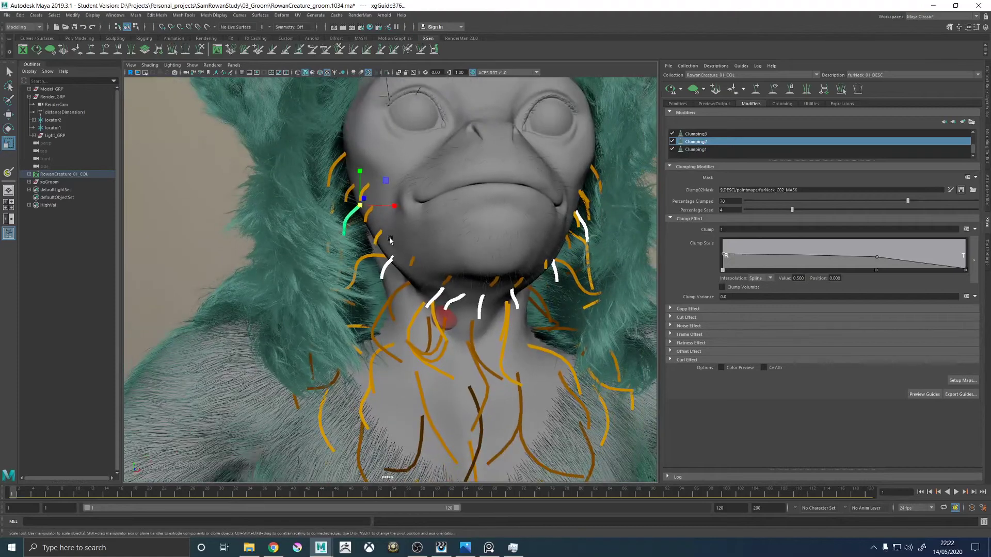
drag(363, 204, 376, 208)
alt+middle_drag(511, 296, 495, 219)
alt+drag(495, 219, 398, 219)
Bend the lengthened guides under the chin with the Sculpt Guides tool.
click(200, 50)
mouse_move(483, 230)
alt+mouse_down()
mouse_move(523, 225)
mouse_move(493, 248)
mouse_move(515, 262)
alt+mouse_up()
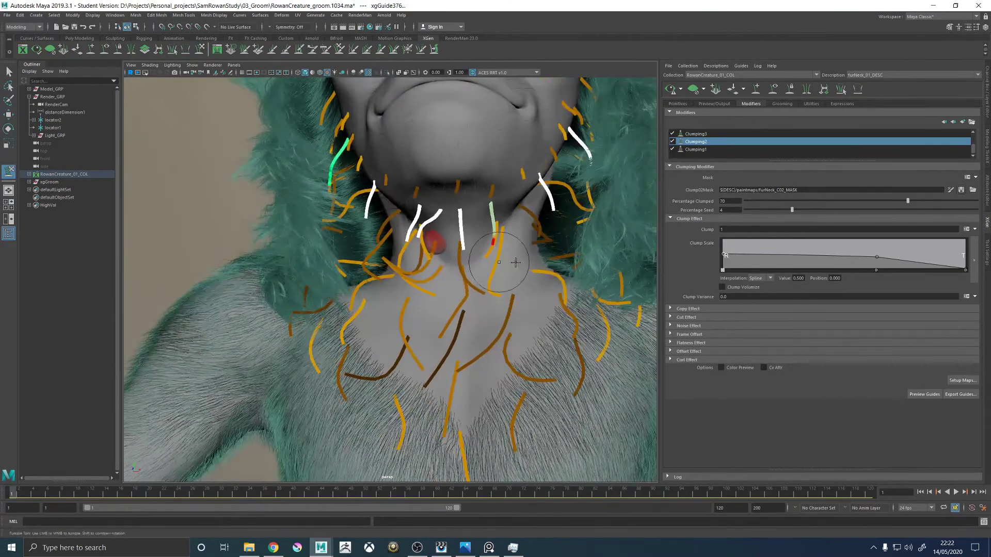
alt+drag(420, 222, 310, 168)
alt+drag(413, 206, 372, 227)
Add new interpolated guides along both sides of the jaw with the Add or Move Guides tool.
click(756, 90)
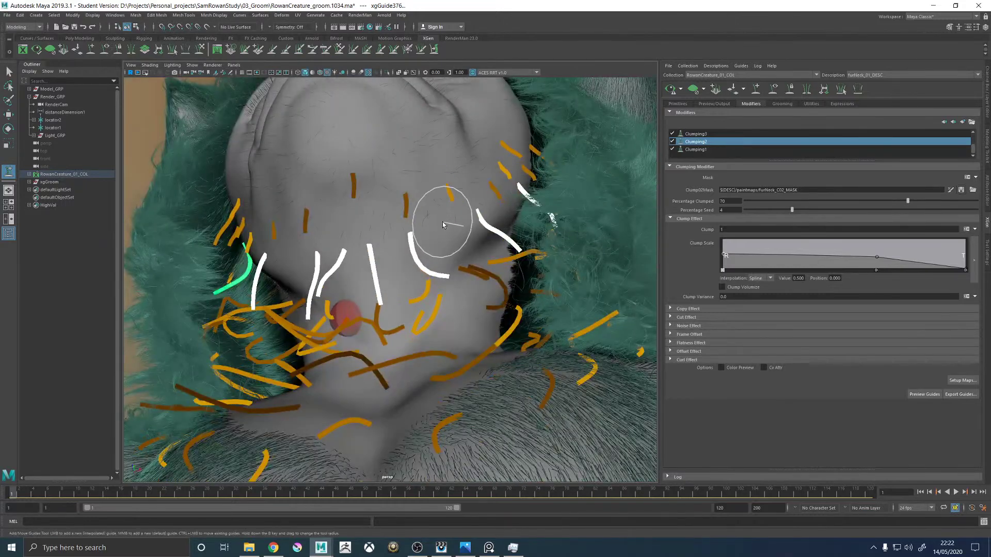
click(464, 224)
mouse_move(485, 203)
alt+mouse_down()
mouse_move(452, 220)
mouse_move(546, 131)
alt+mouse_up()
key(r)
click(756, 90)
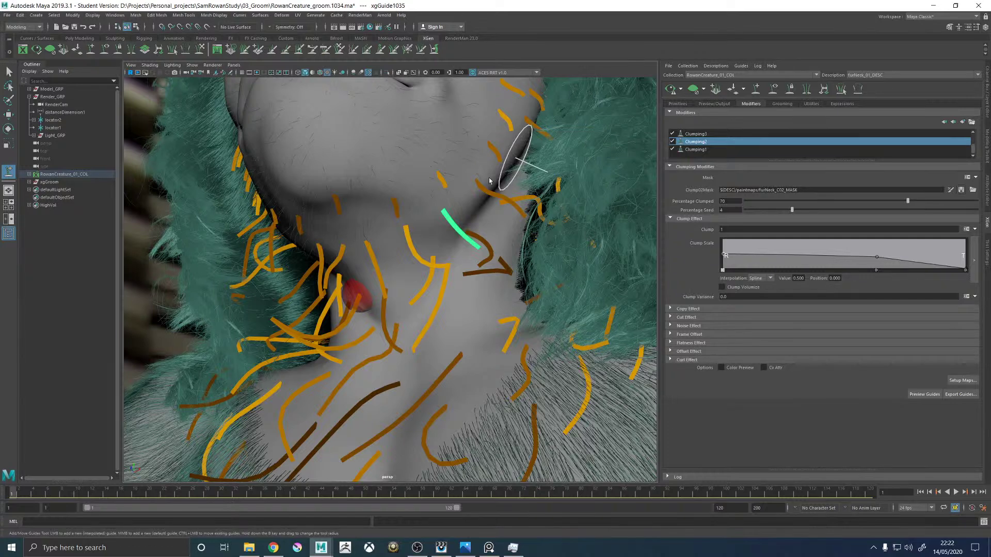
mouse_move(325, 225)
alt+mouse_down()
mouse_move(303, 221)
mouse_move(347, 221)
mouse_move(304, 200)
alt+mouse_up()
click(312, 212)
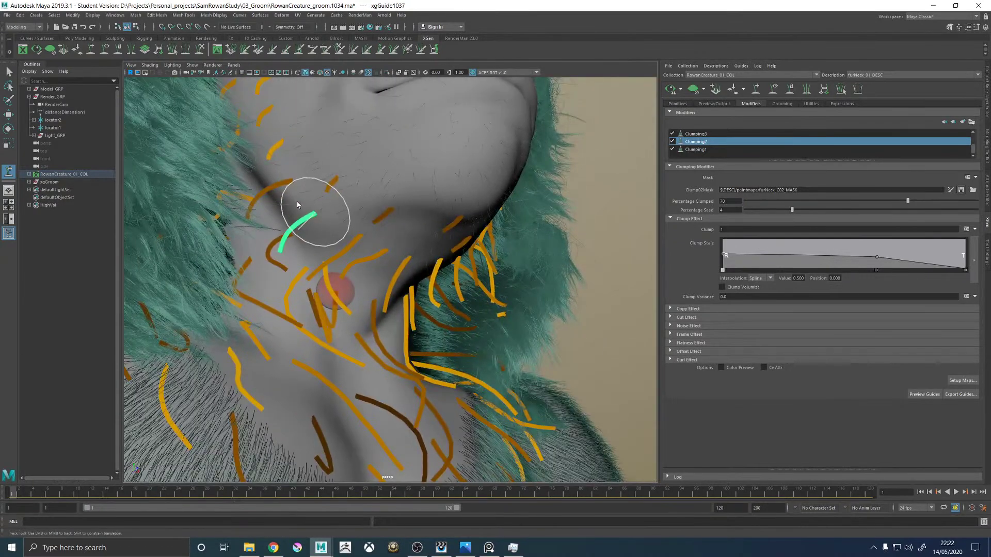
click(254, 159)
alt+drag(403, 206, 352, 248)
key(w)
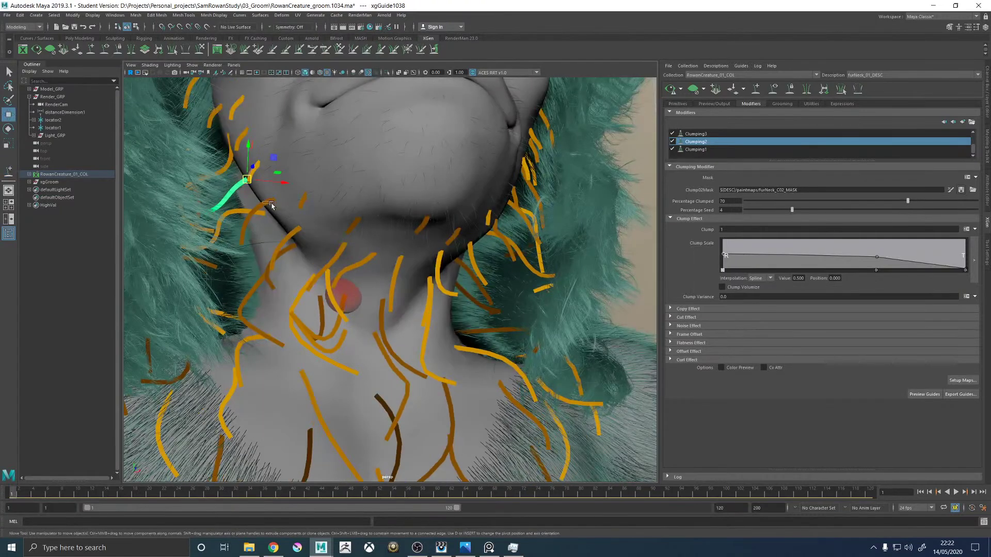
shift+click(267, 202)
click(313, 236)
click(350, 252)
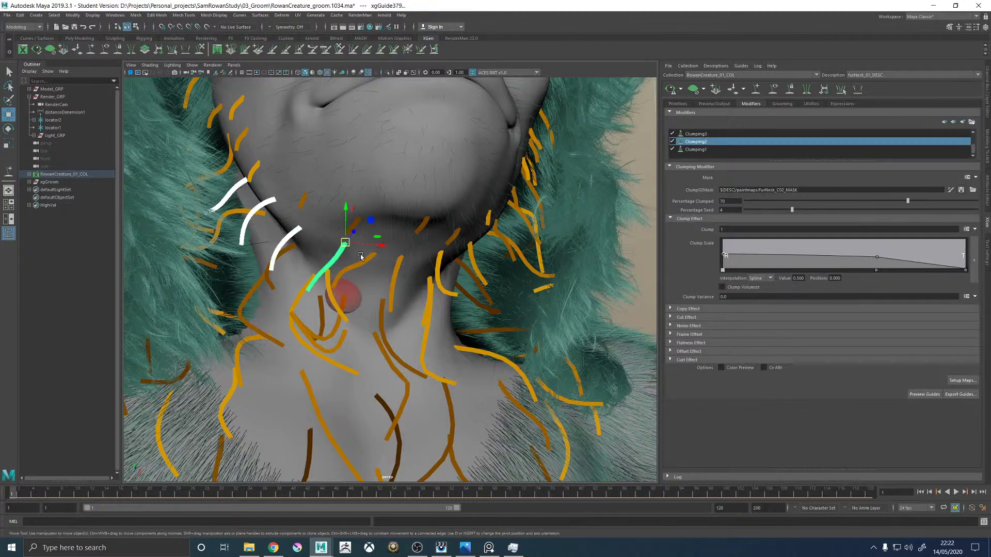
click(392, 261)
key(ctrl+z)
key(ctrl+z)
key(ctrl+z)
key(ctrl+z)
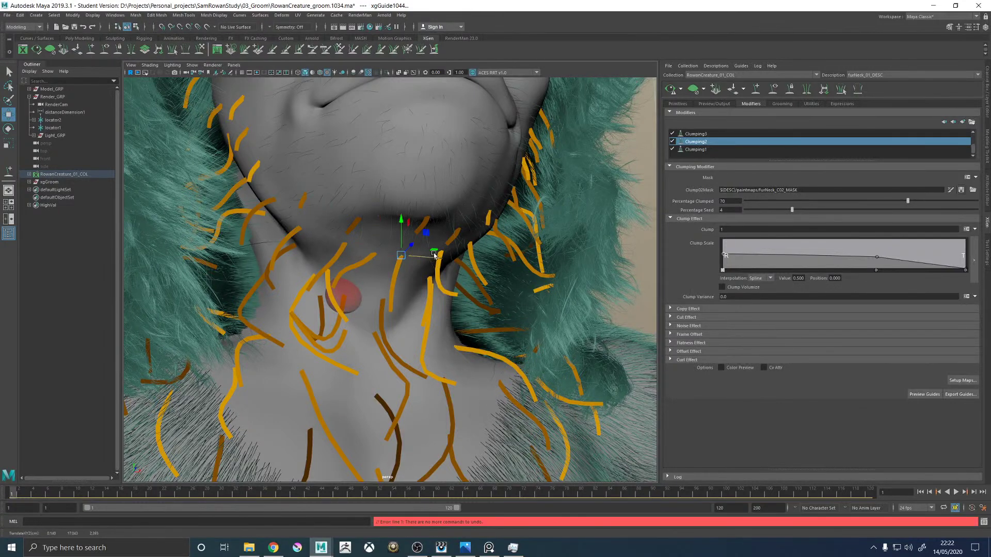
Delete the faulty guide in the middle of the upper throat and place a new interpolated guide there.
drag(448, 258, 402, 269)
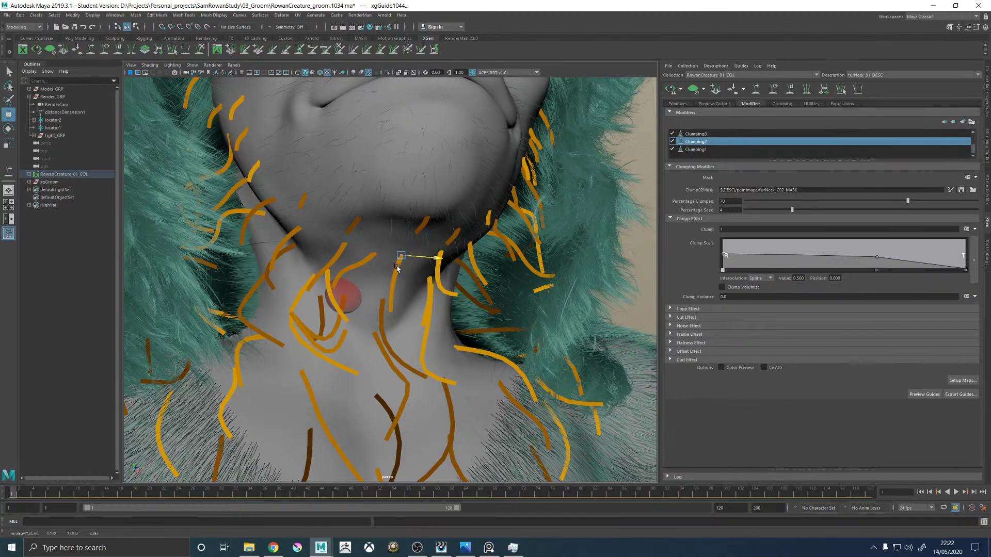
click(397, 267)
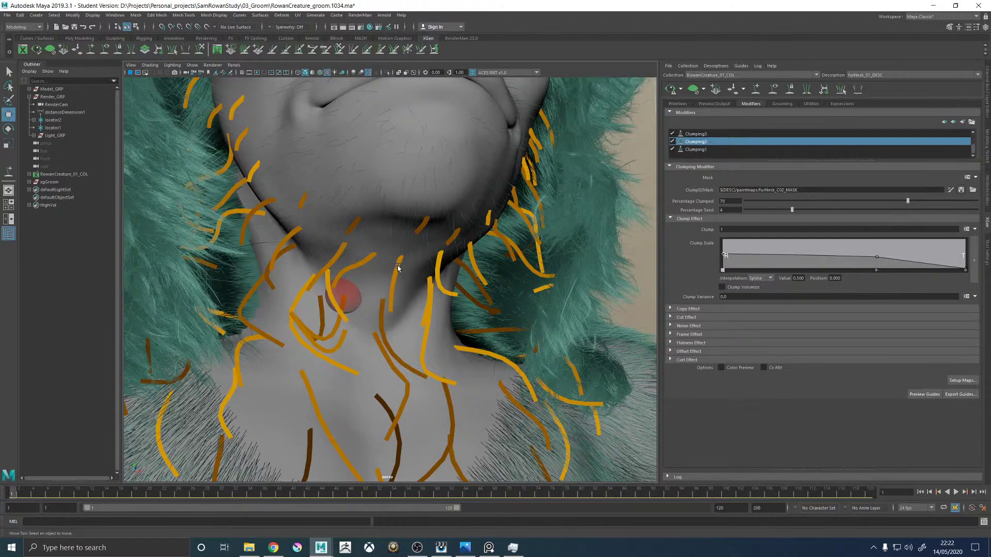
click(393, 273)
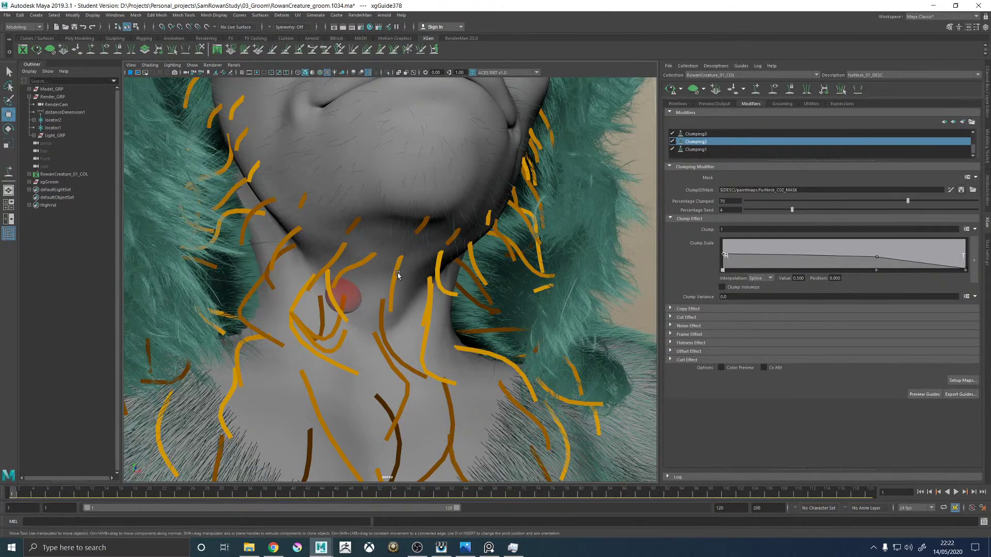
click(392, 274)
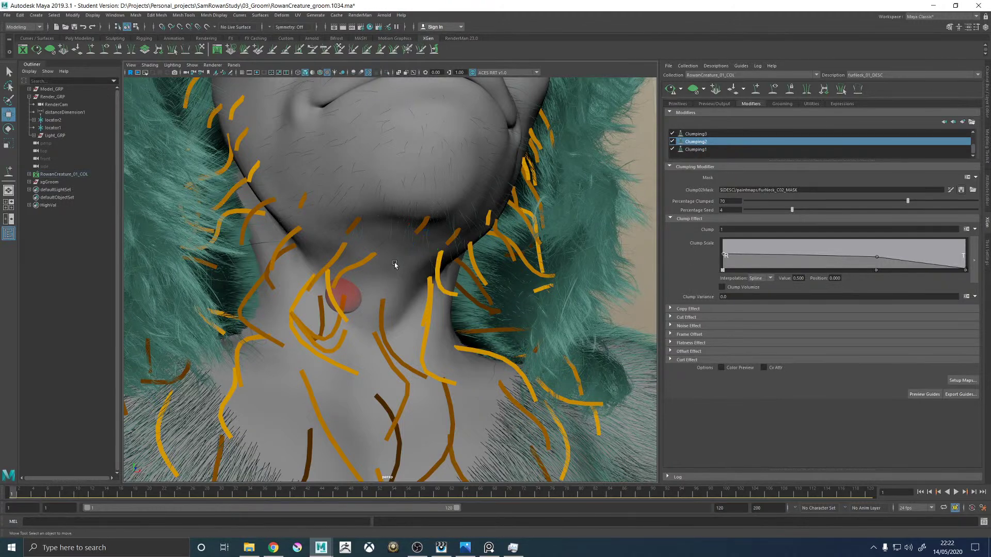
key(ctrl+z)
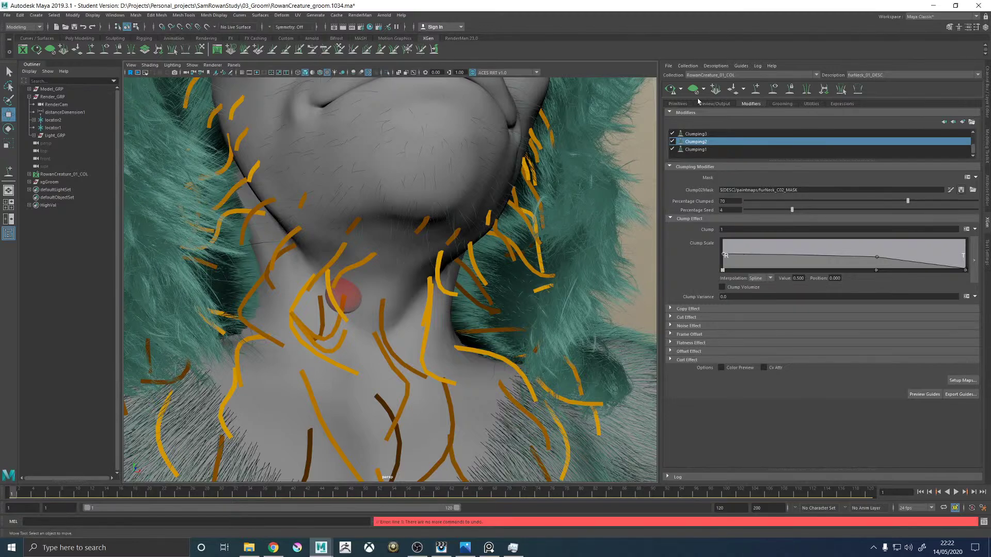
alt+drag(444, 246, 413, 250)
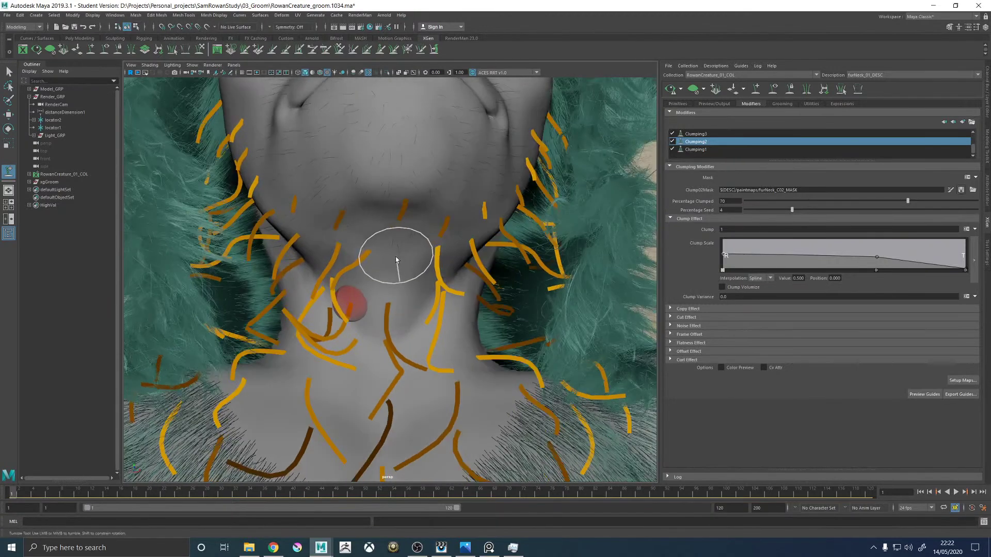
click(398, 256)
alt+drag(437, 253, 398, 232)
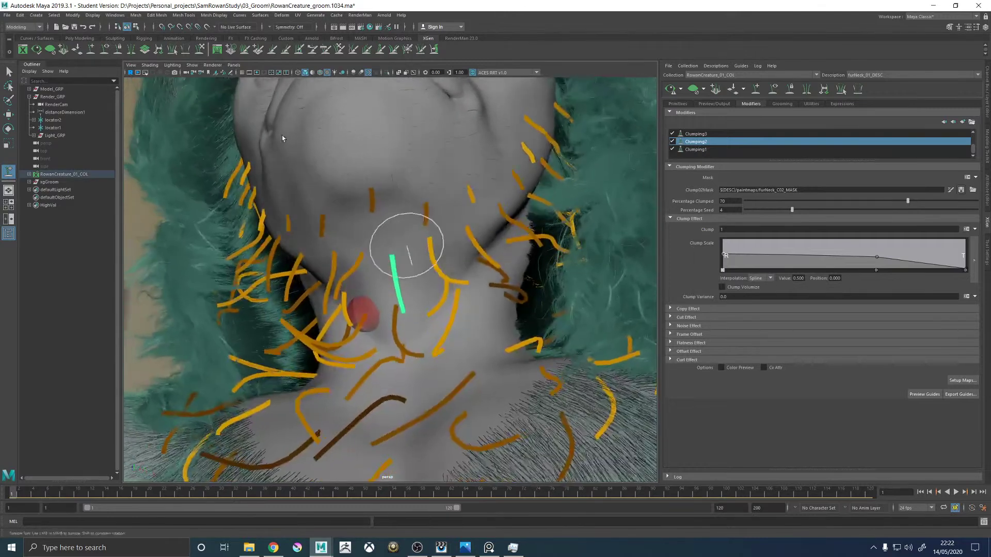
Select the new guide on the side of the jaw and sculpt its curve.
key(w)
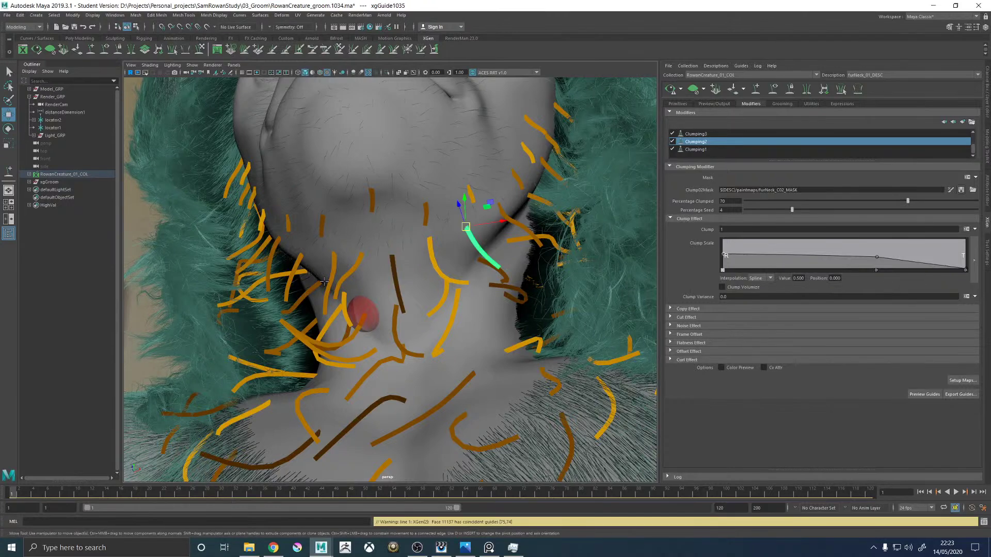
click(200, 50)
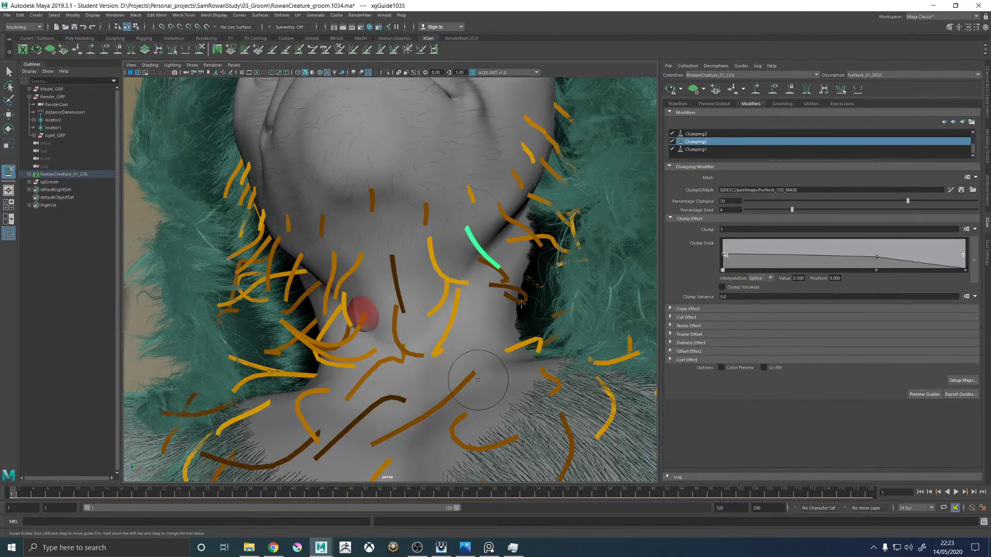
mouse_move(485, 258)
mouse_down()
mouse_move(508, 246)
mouse_move(491, 276)
mouse_move(487, 266)
mouse_up()
Try to reshape the new guide under the opposite jaw corner with the Sculpt Guides tool.
alt+right_drag(512, 256, 403, 257)
alt+drag(403, 257, 390, 316)
alt+right_drag(351, 233, 443, 234)
alt+middle_drag(443, 233, 561, 237)
key(w)
click(427, 247)
key(y)
mouse_move(416, 260)
mouse_down()
mouse_move(400, 258)
mouse_move(441, 276)
mouse_up()
Switch the viewport to wireframe display and delete the misshapen guide under the jaw corner.
alt+right_drag(441, 276, 438, 248)
key(w)
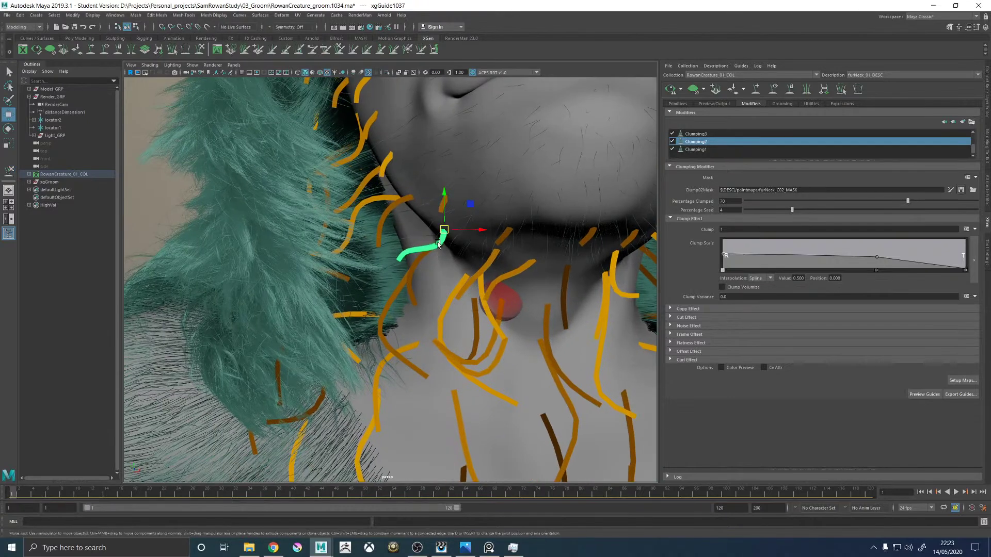
click(437, 246)
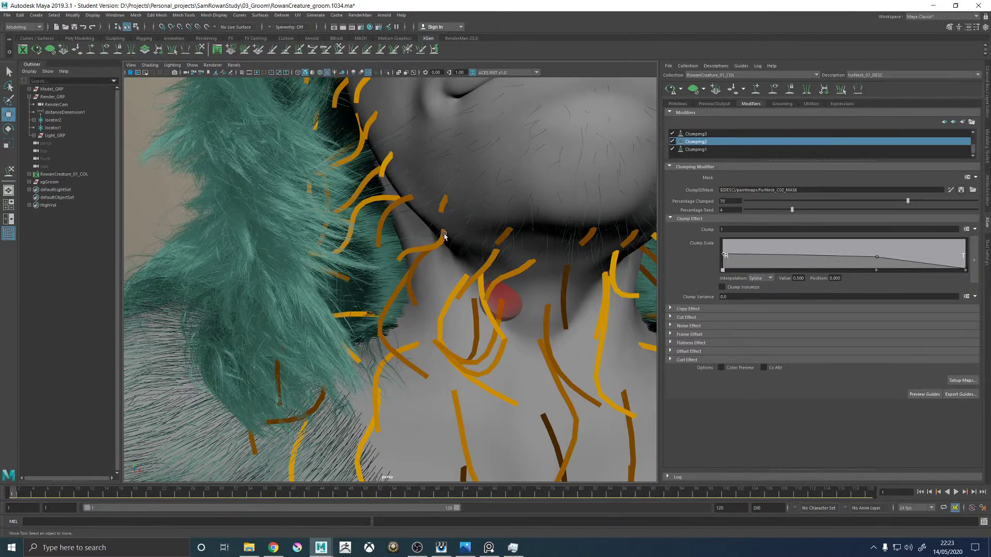
key(4)
alt+drag(447, 233, 472, 222)
click(469, 220)
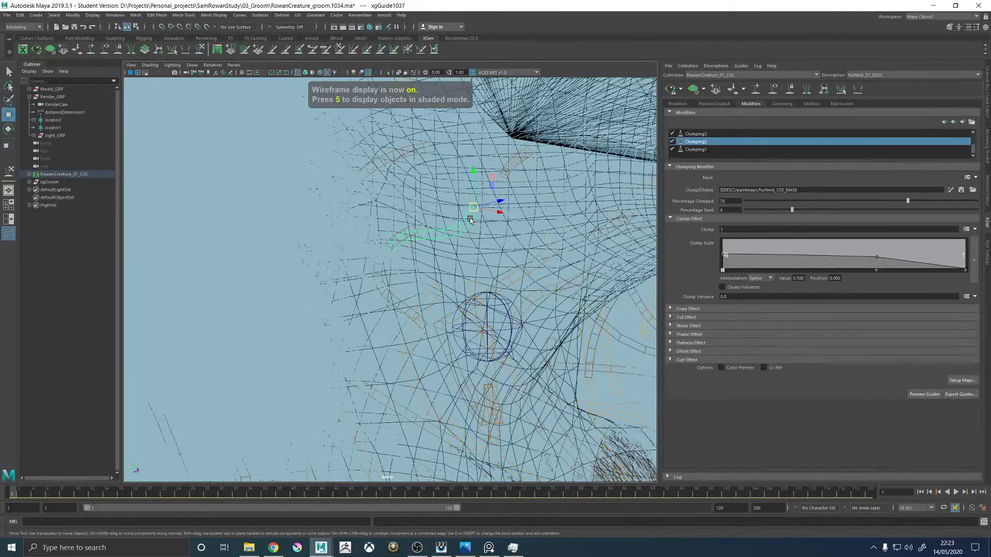
click(467, 219)
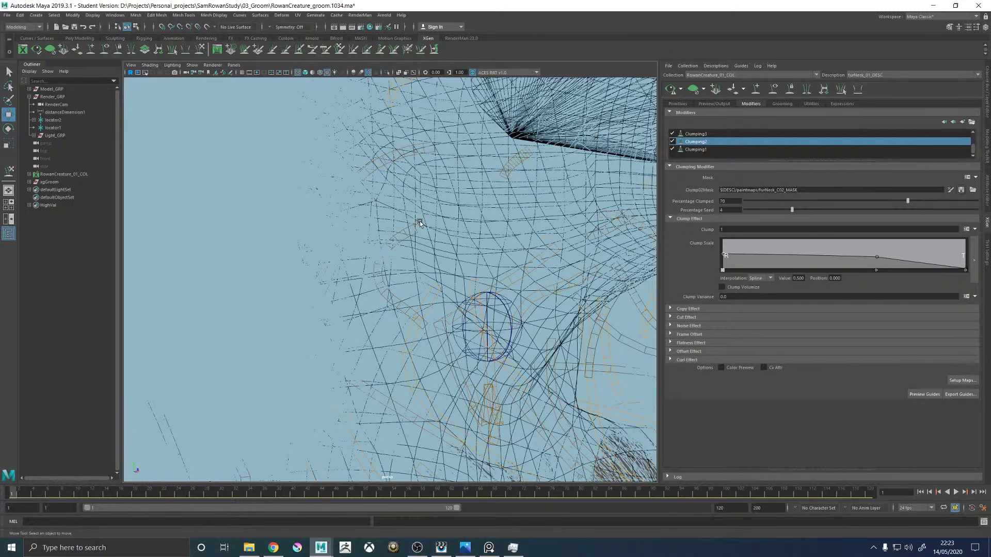
Return the viewport to shaded display, place a new guide under the jaw corner and sculpt its curve.
key(5)
click(755, 90)
click(466, 210)
alt+right_drag(518, 229, 478, 232)
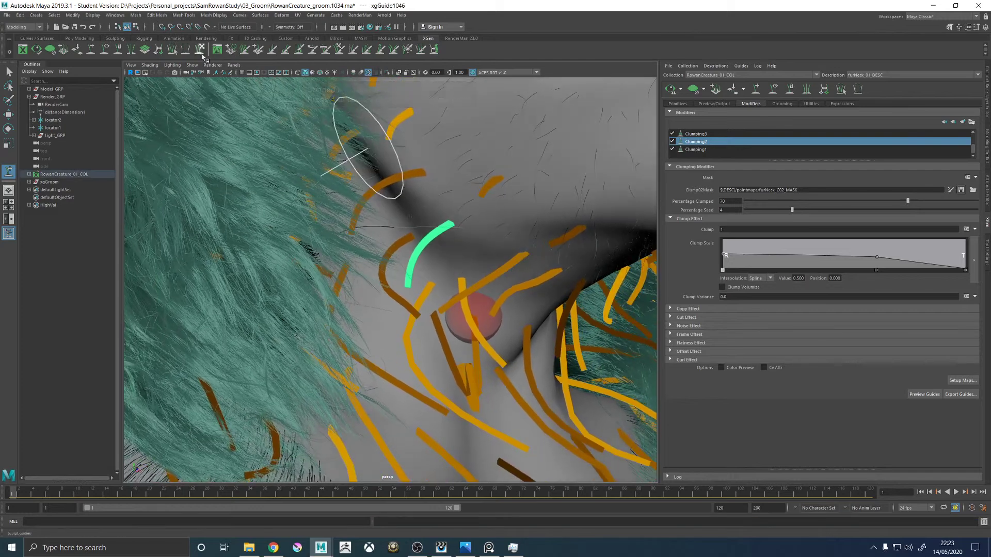
drag(455, 237, 396, 270)
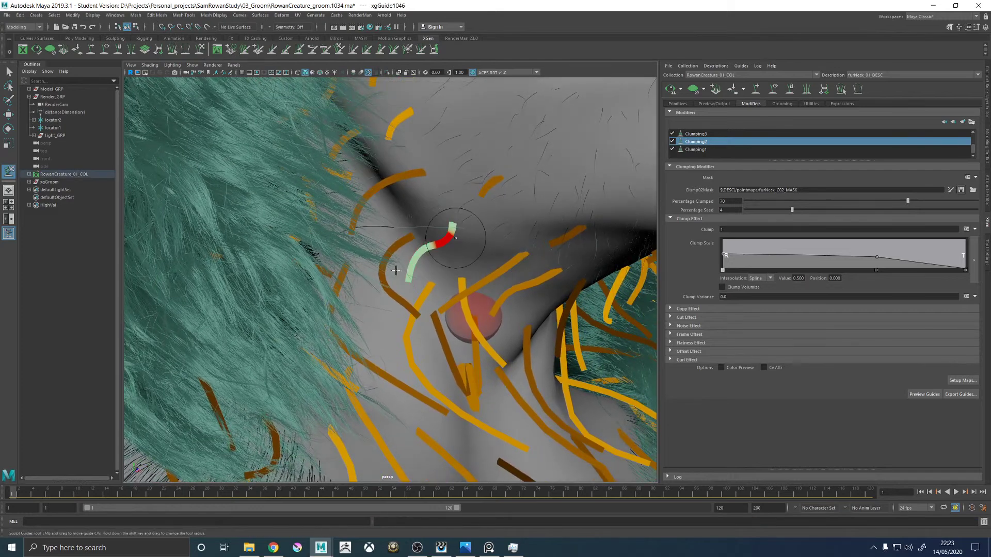
alt+right_drag(395, 270, 330, 242)
mouse_move(464, 302)
alt+mouse_down()
mouse_move(421, 309)
mouse_move(358, 263)
mouse_move(438, 298)
mouse_move(459, 330)
alt+mouse_up()
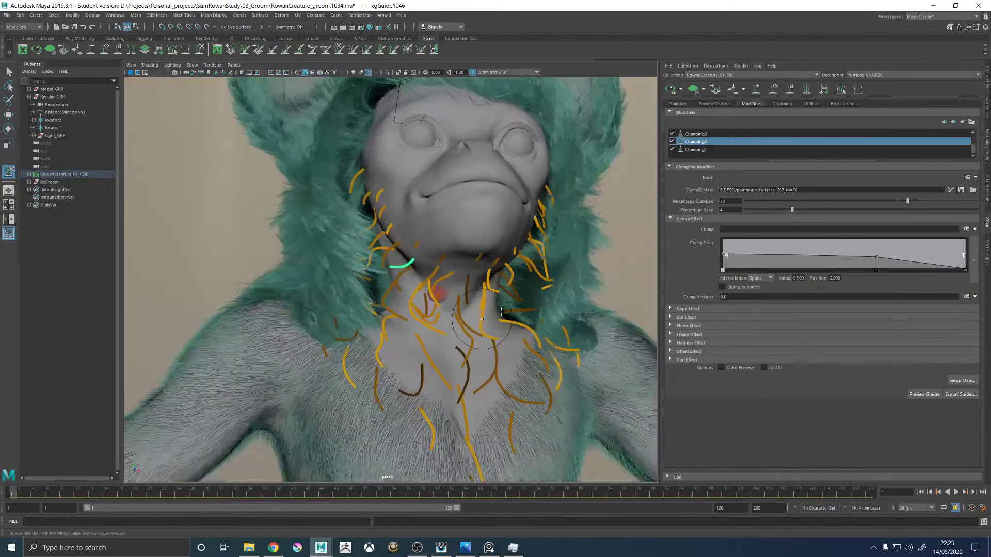
alt+right_drag(459, 330, 402, 289)
Deselect the guide, regenerate the neck fur preview, and inspect the fur around the jaw and throat with the guides hidden.
key(w)
click(562, 214)
alt+drag(576, 277, 542, 265)
alt+right_drag(542, 265, 573, 281)
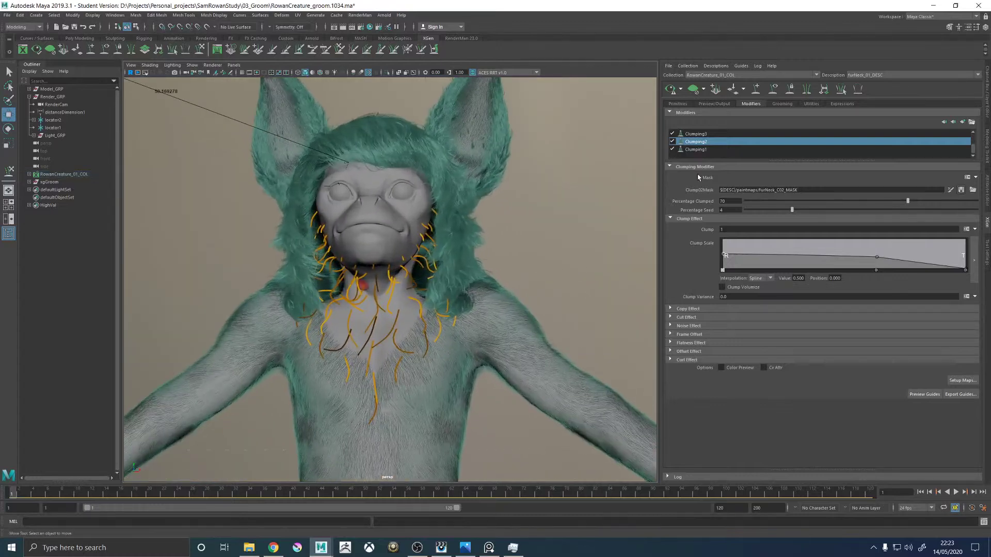
click(668, 89)
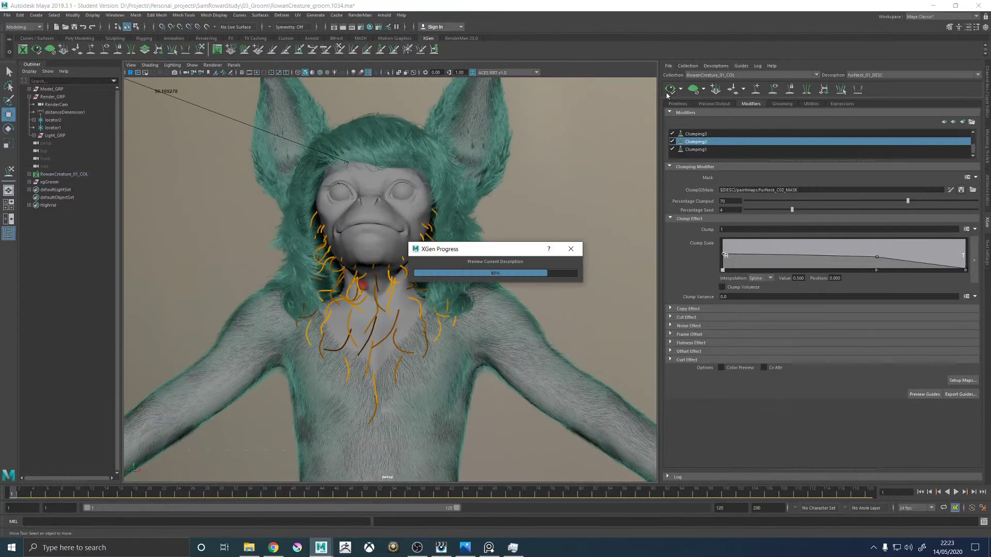
alt+drag(361, 276, 385, 282)
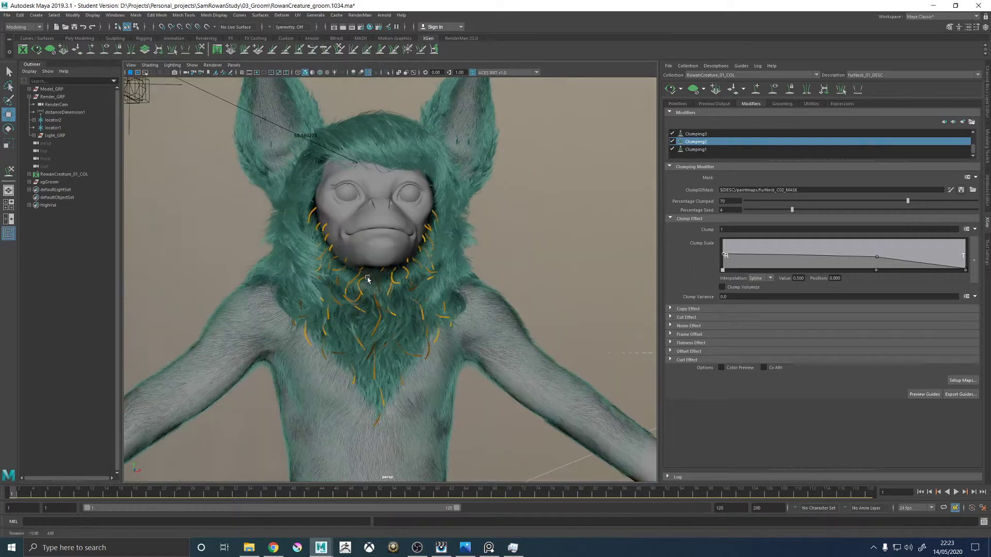
alt+right_drag(385, 281, 539, 333)
alt+drag(539, 334, 454, 289)
click(773, 90)
alt+drag(393, 250, 387, 279)
alt+right_drag(387, 278, 403, 240)
alt+drag(402, 239, 384, 230)
alt+middle_drag(412, 221, 407, 236)
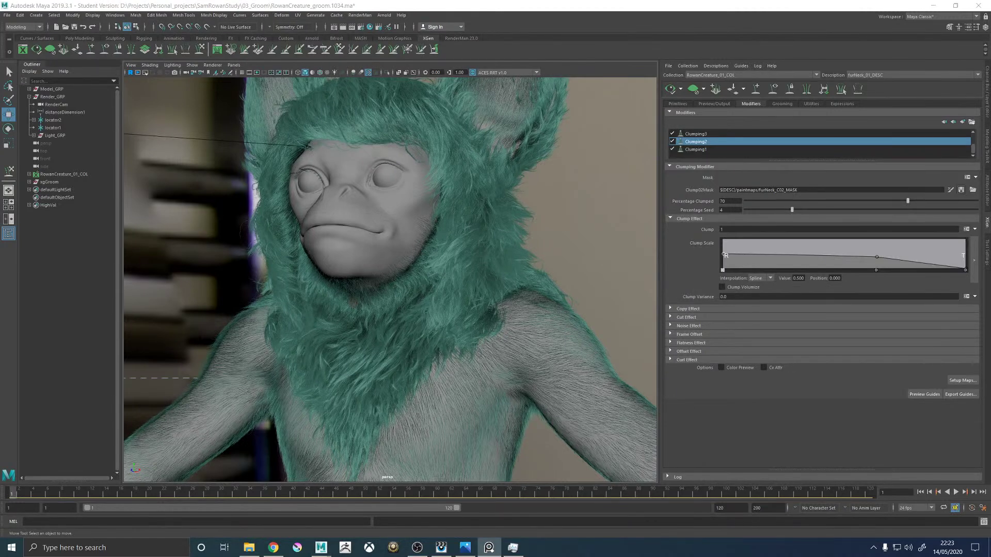
Bring in the painted reference image and examine the fur transition around the cheeks, jaw and chin before putting it away.
right_drag(990, 201, 743, 213)
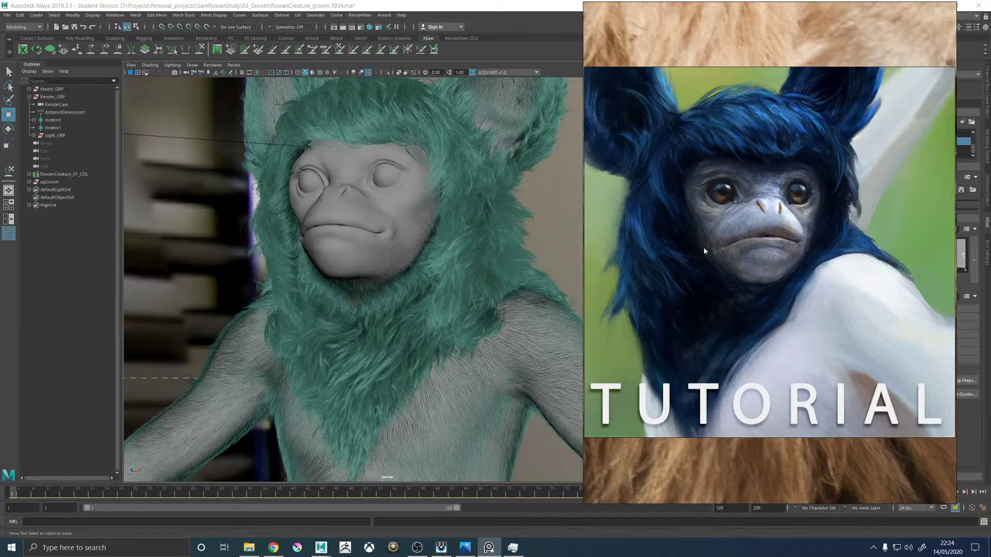
scroll(691, 238, up, 5)
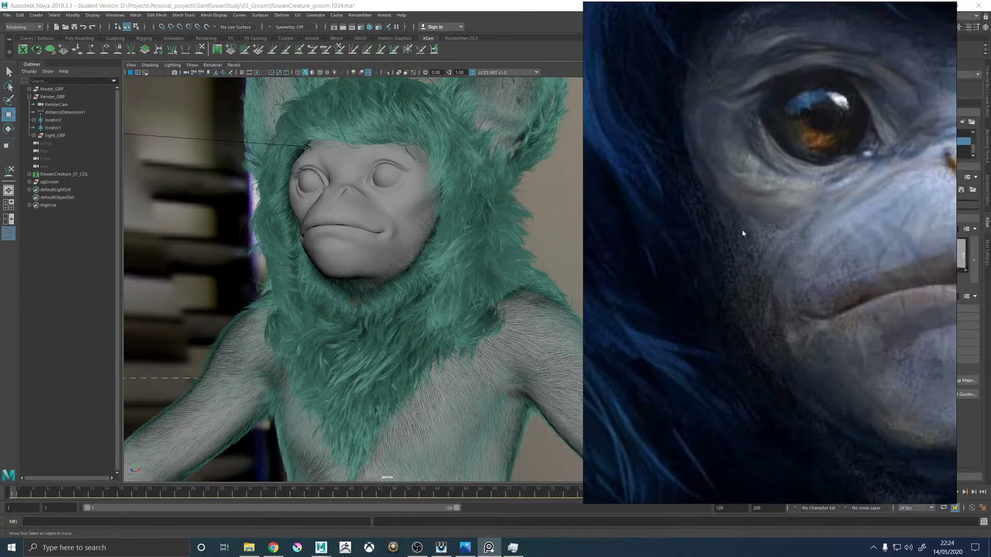
scroll(742, 233, down, 1)
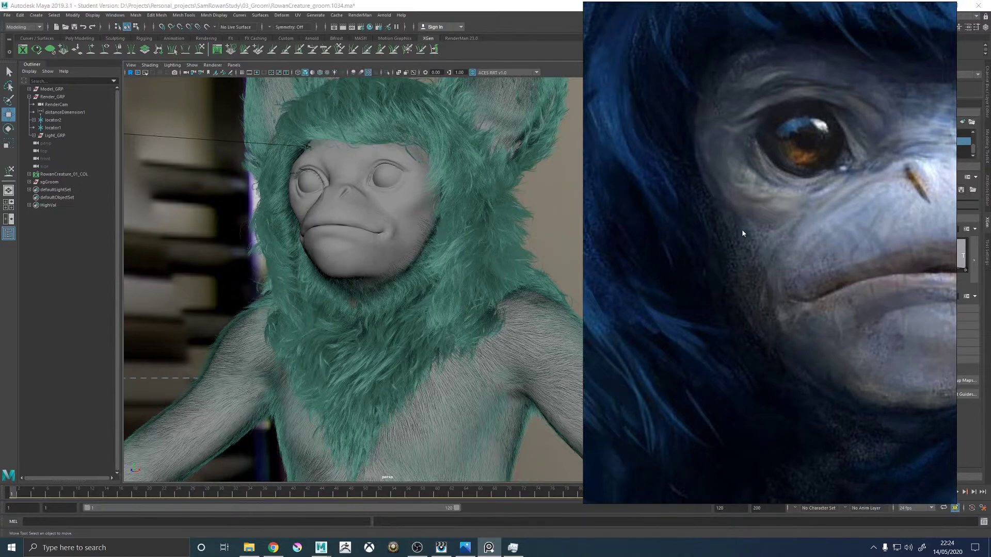
scroll(743, 233, down, 3)
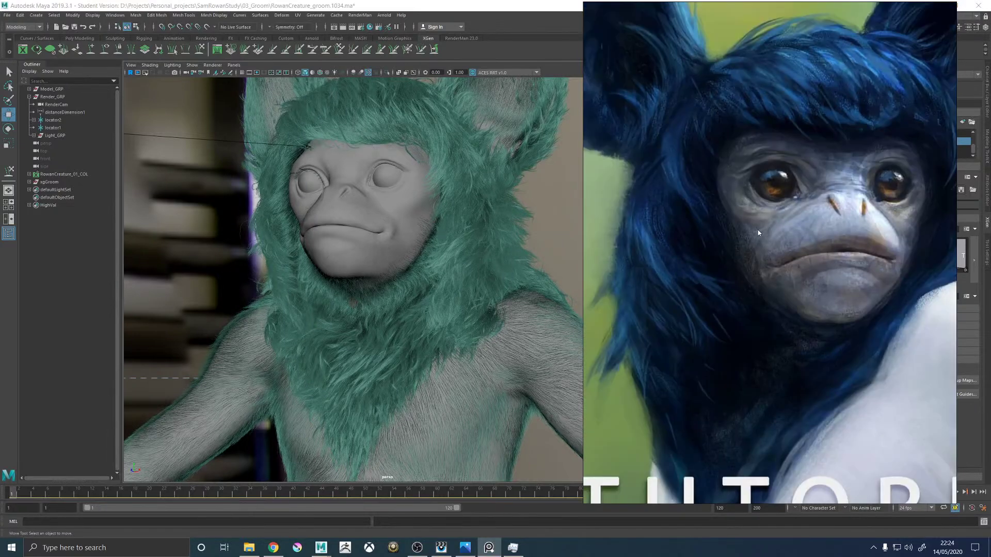
scroll(757, 230, up, 2)
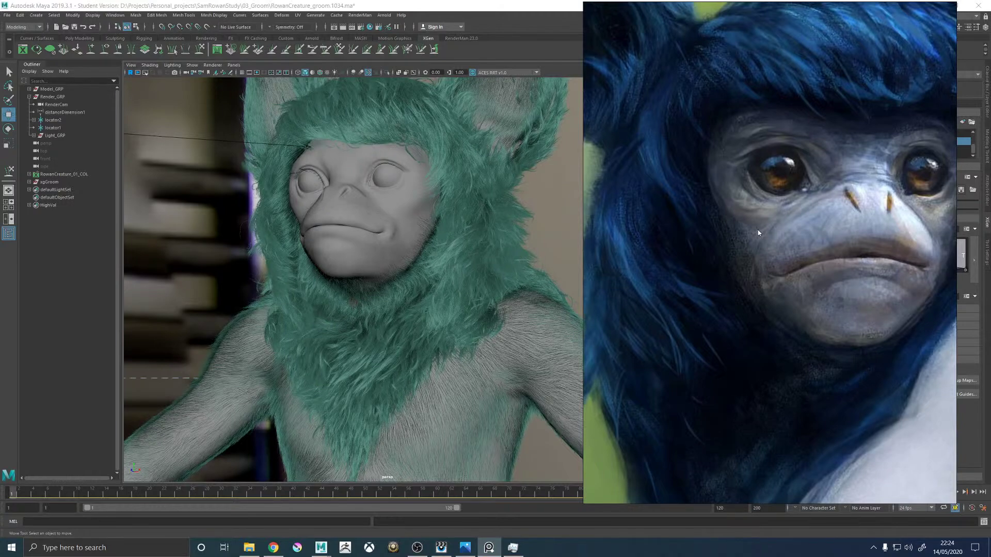
scroll(757, 232, up, 2)
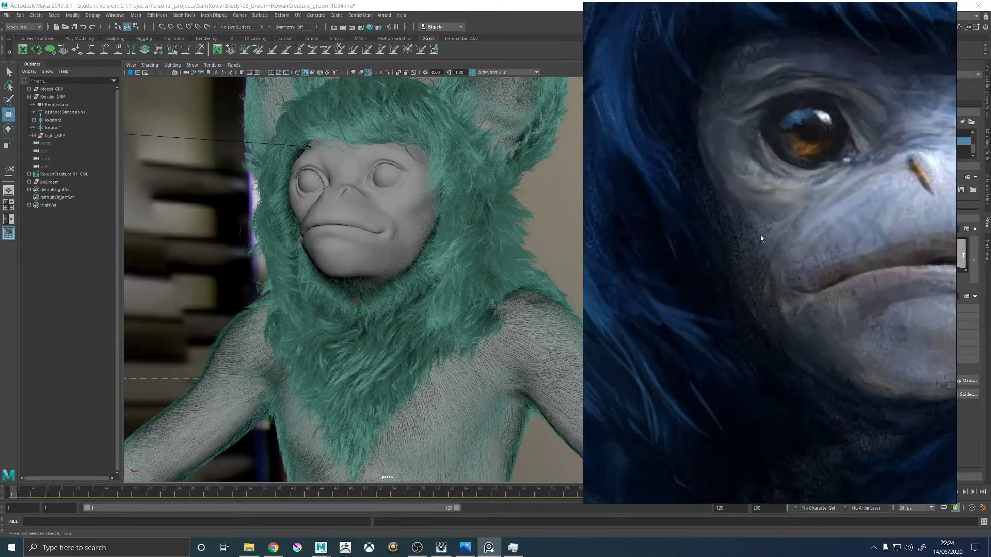
scroll(757, 241, up, 2)
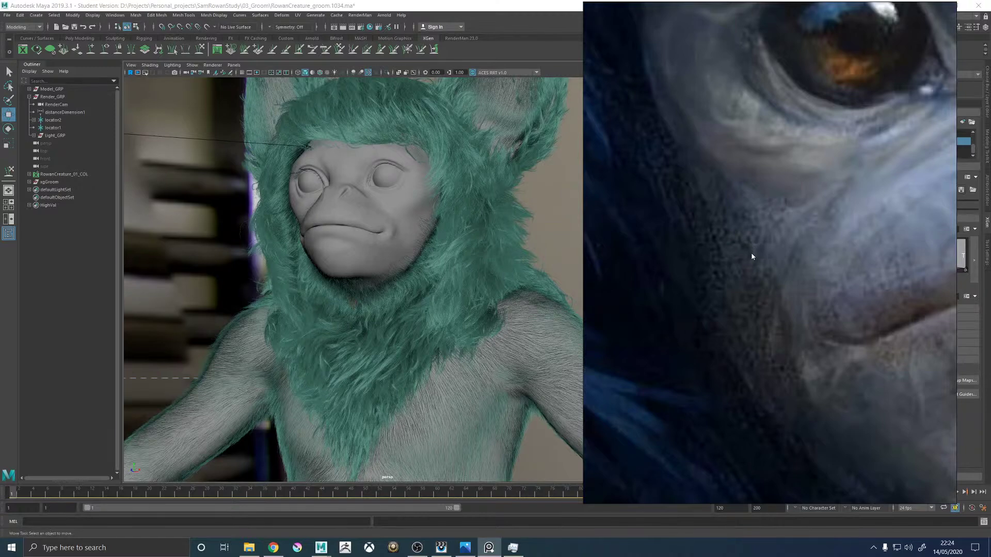
scroll(750, 254, up, 3)
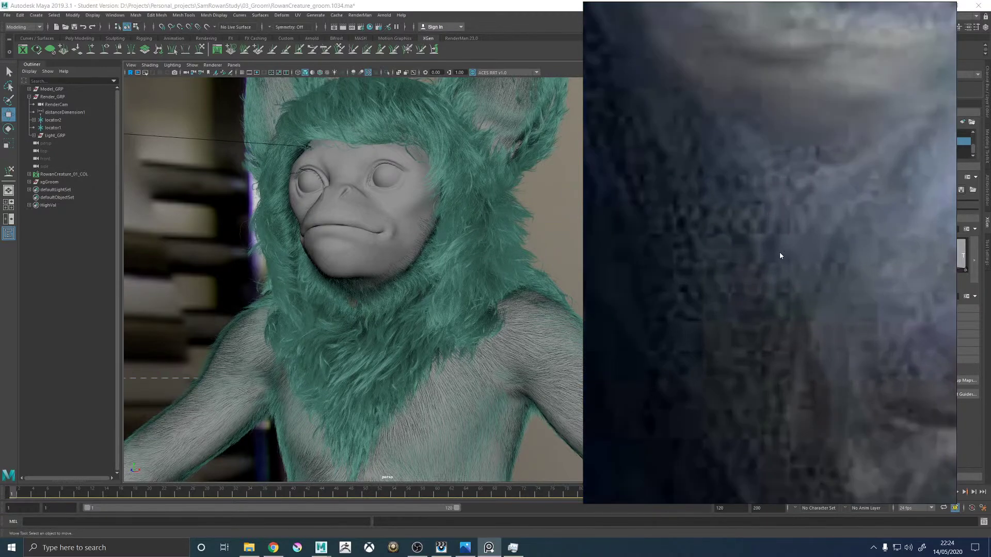
scroll(780, 255, down, 8)
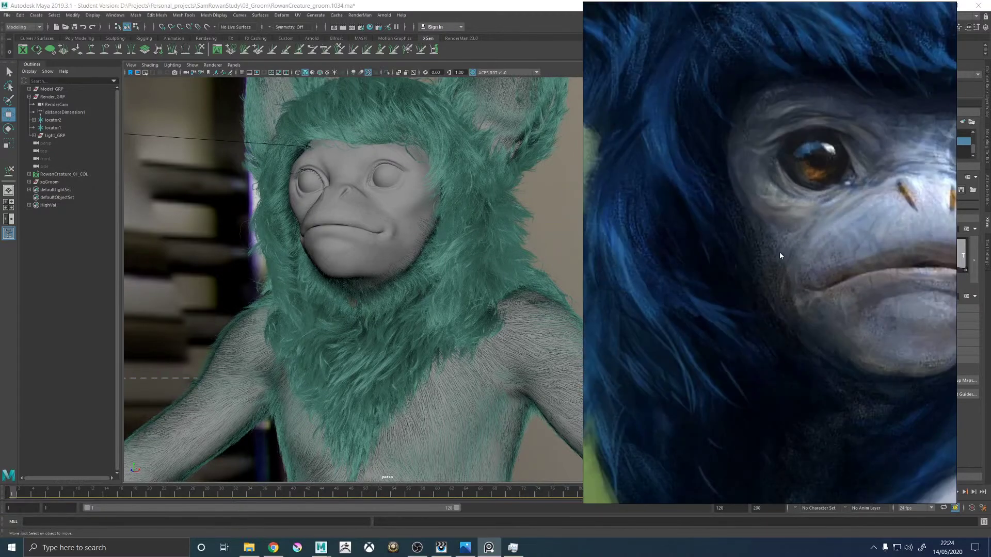
scroll(894, 251, up, 3)
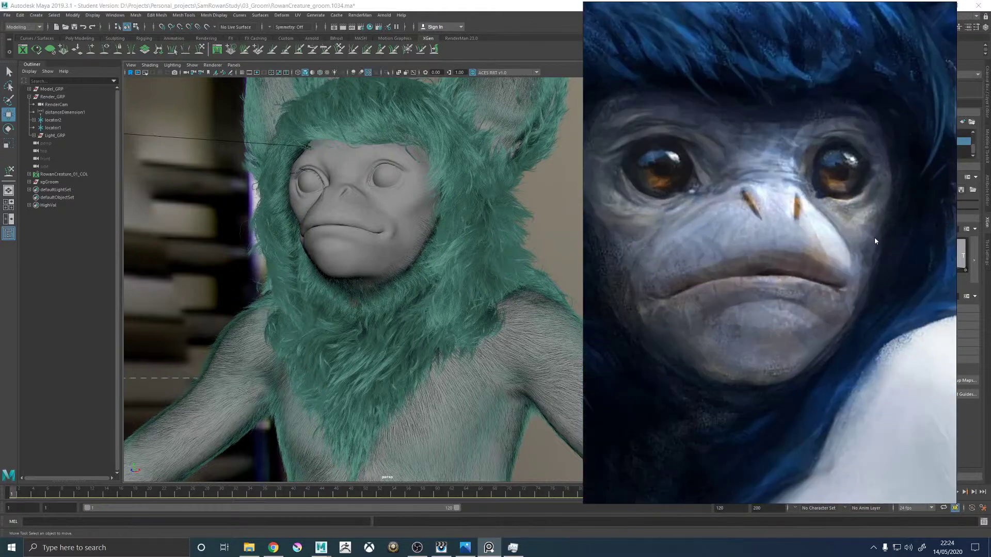
scroll(667, 292, down, 2)
scroll(618, 263, up, 4)
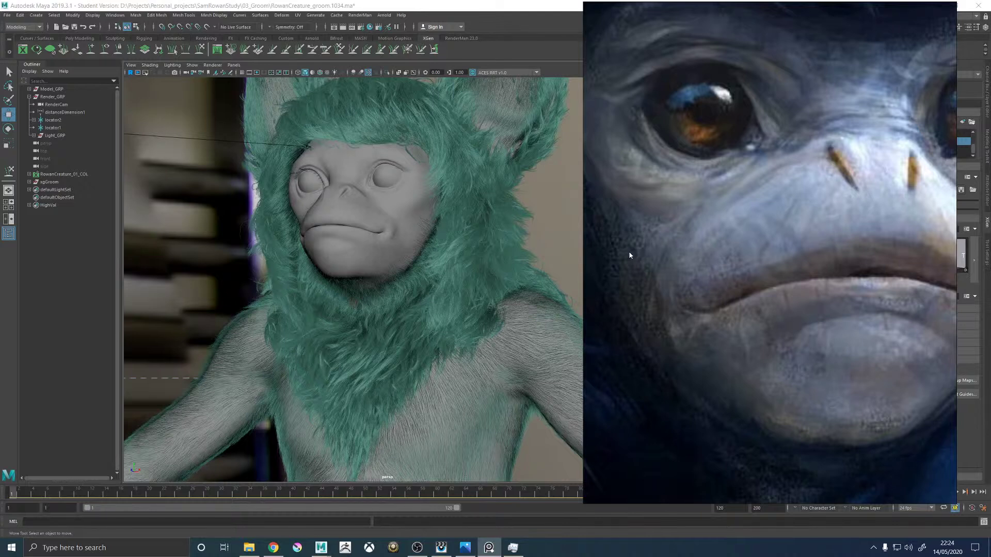
scroll(629, 255, down, 4)
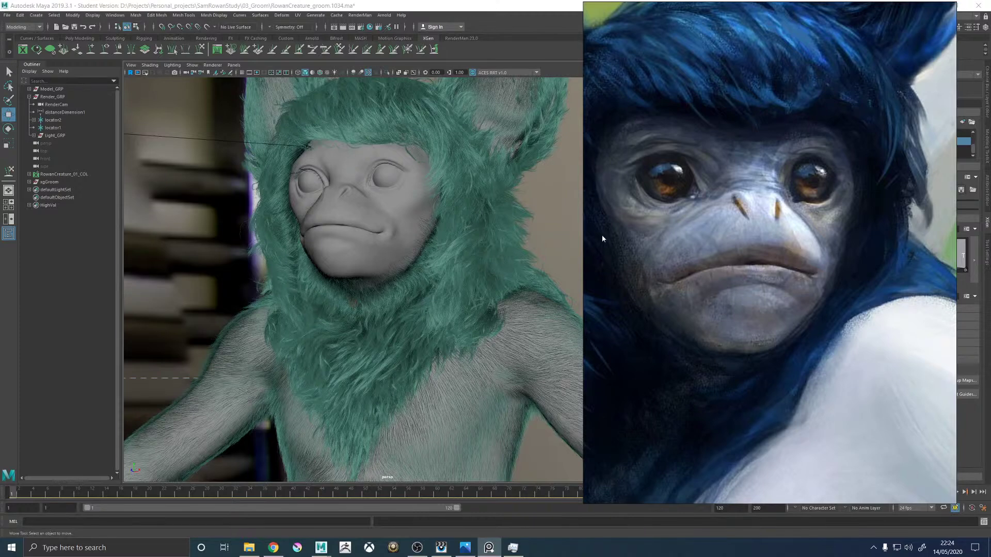
right_drag(721, 156, 990, 190)
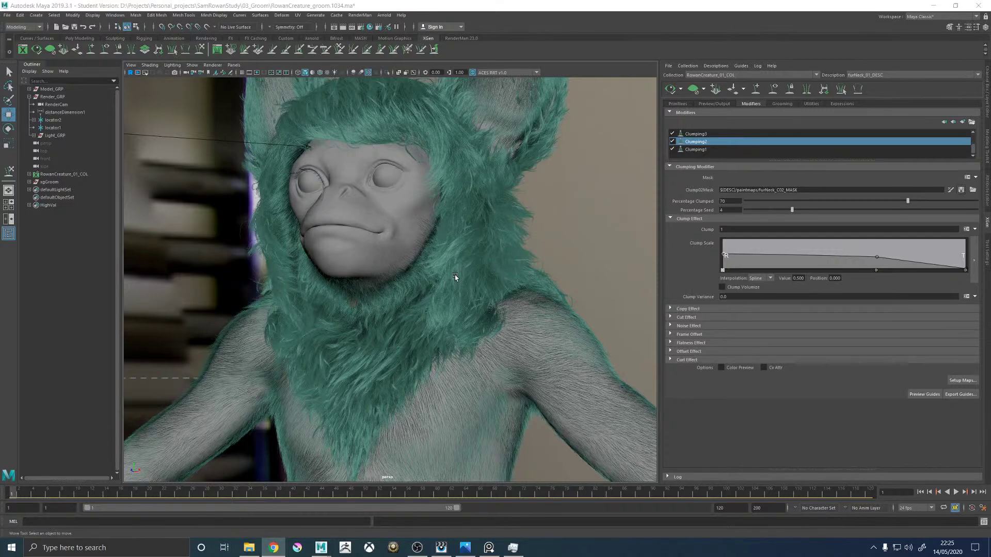
Show the guides again, select four guides under the chin and reshape them with the Sculpt Guides tool.
alt+drag(449, 275, 452, 268)
alt+right_drag(452, 268, 494, 301)
scroll(475, 286, up, 8)
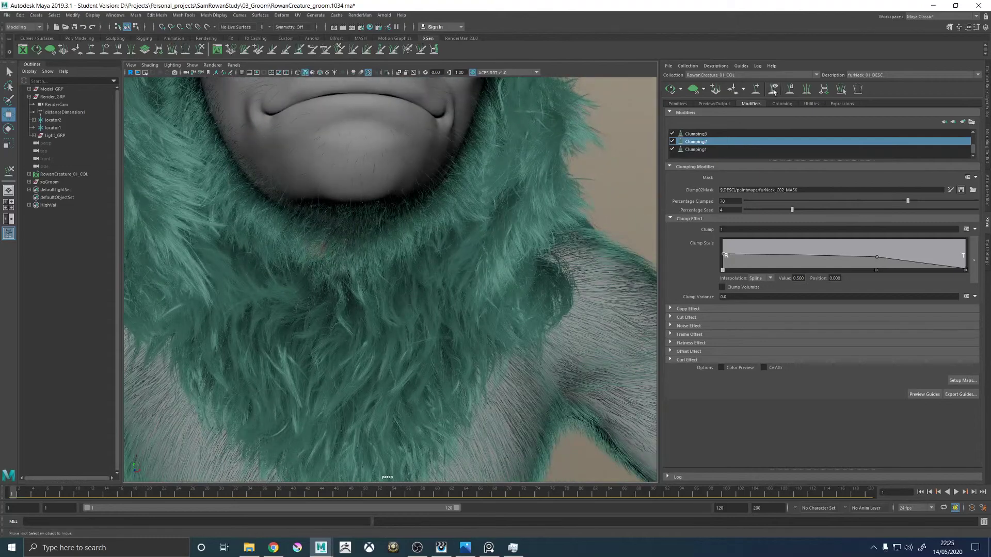
click(774, 90)
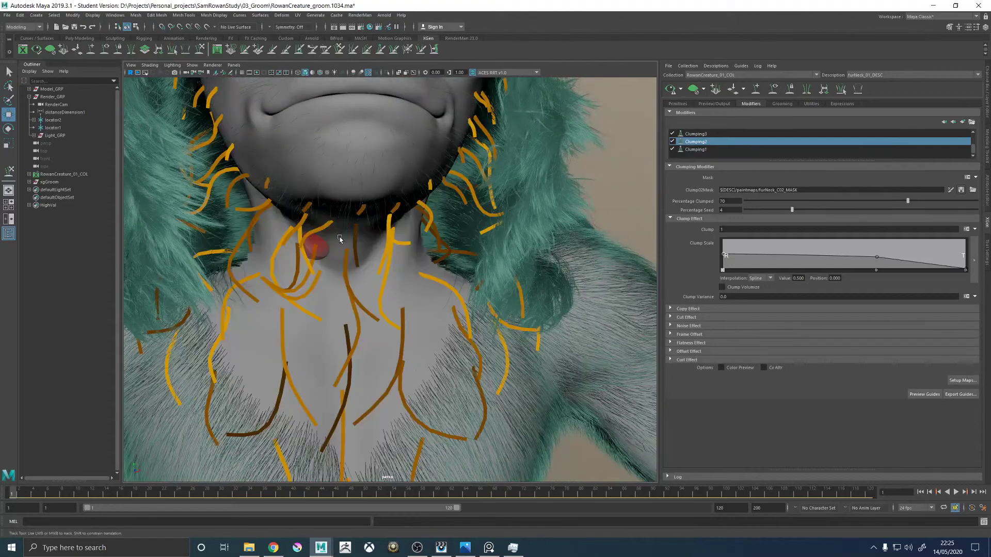
mouse_move(381, 242)
alt+mouse_down()
mouse_move(431, 218)
mouse_move(407, 216)
mouse_move(414, 229)
mouse_move(437, 230)
mouse_move(356, 211)
mouse_move(408, 219)
alt+mouse_up()
click(362, 215)
shift+click(396, 230)
shift+click(415, 222)
key(r)
shift+click(341, 214)
click(200, 50)
mouse_move(392, 289)
alt+mouse_down()
mouse_move(464, 317)
mouse_move(347, 239)
alt+mouse_up()
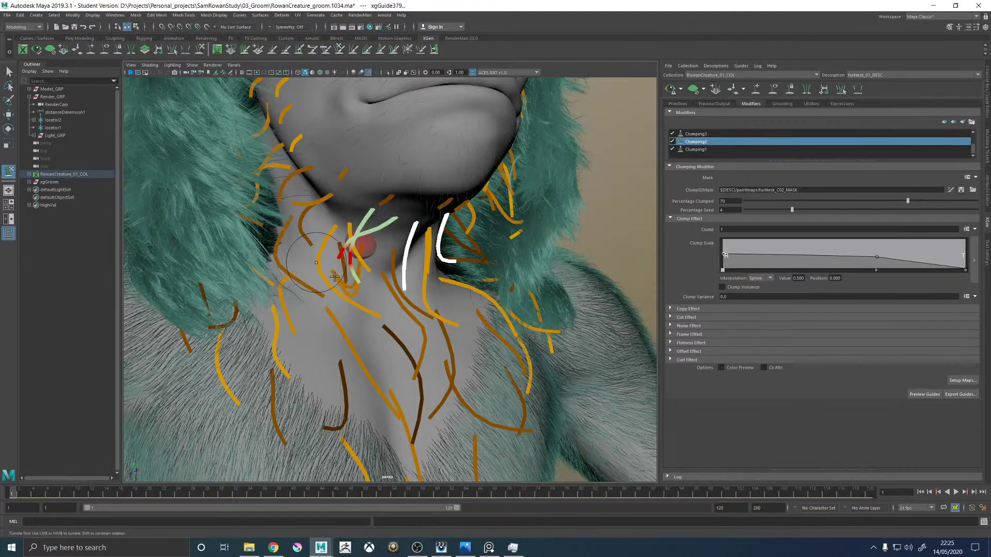
alt+drag(334, 277, 312, 262)
alt+drag(415, 301, 352, 303)
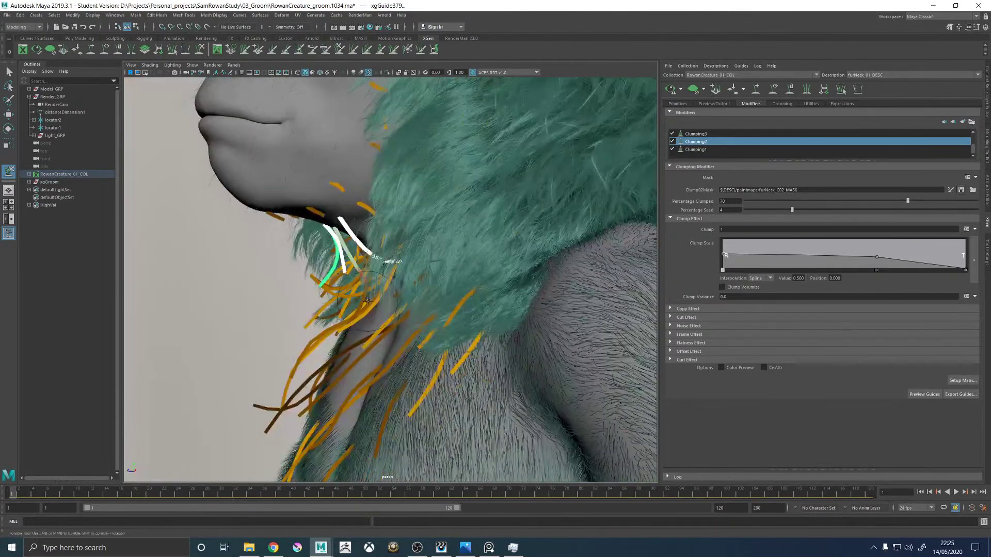
mouse_move(321, 249)
alt+mouse_down()
mouse_move(351, 260)
mouse_move(486, 248)
mouse_move(443, 242)
mouse_move(417, 287)
mouse_move(428, 242)
alt+mouse_up()
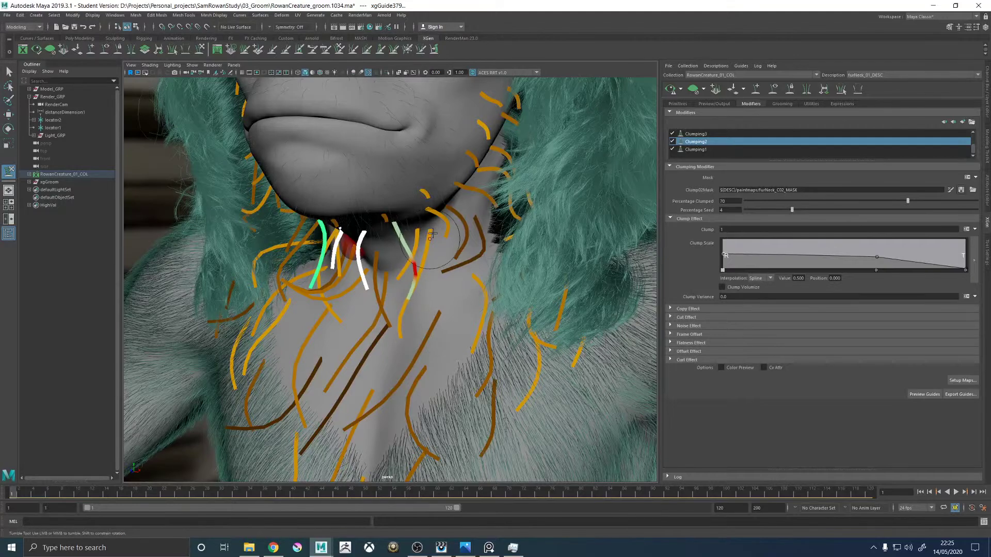
Leave sculpting and select individual guides on the upper throat to check their shape and placement.
mouse_move(423, 253)
alt+mouse_down()
mouse_move(443, 260)
mouse_move(413, 286)
mouse_move(375, 280)
alt+mouse_up()
key(w)
click(411, 228)
alt+drag(410, 228, 416, 228)
click(417, 227)
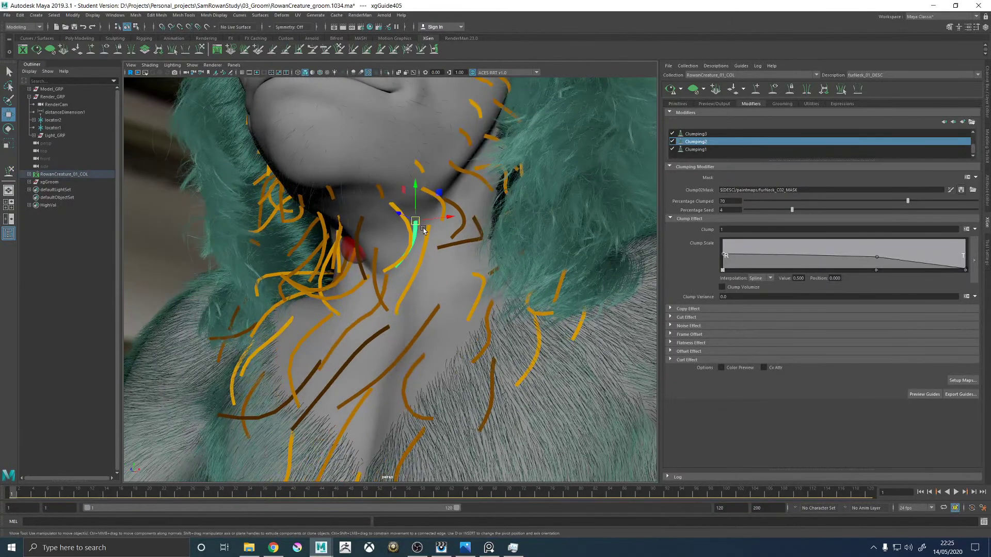
click(424, 235)
alt+drag(333, 262, 356, 224)
click(365, 222)
click(373, 223)
Regenerate the neck fur preview and inspect the fur under the chin up close.
scroll(462, 281, down, 5)
alt+drag(547, 282, 500, 297)
scroll(413, 293, down, 4)
alt+drag(390, 292, 360, 292)
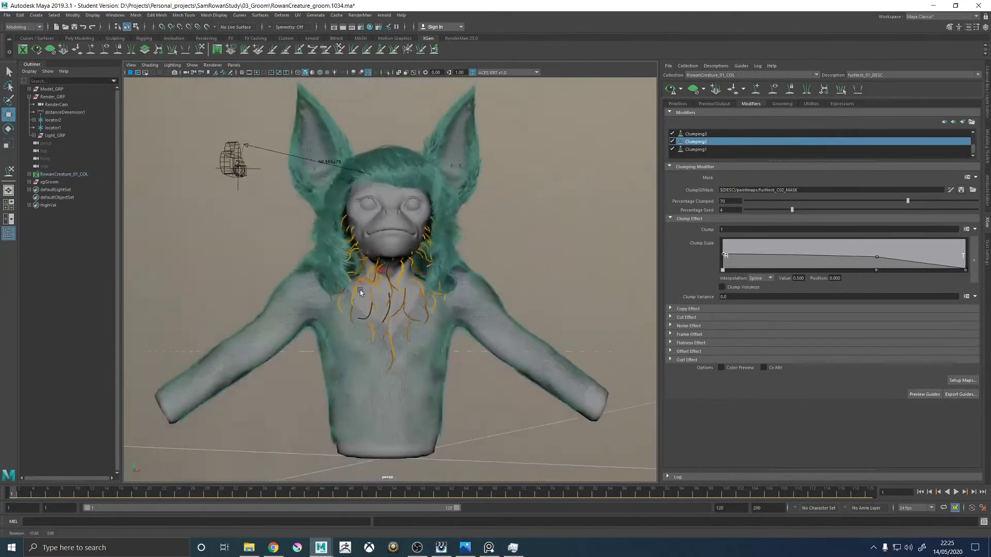
click(670, 90)
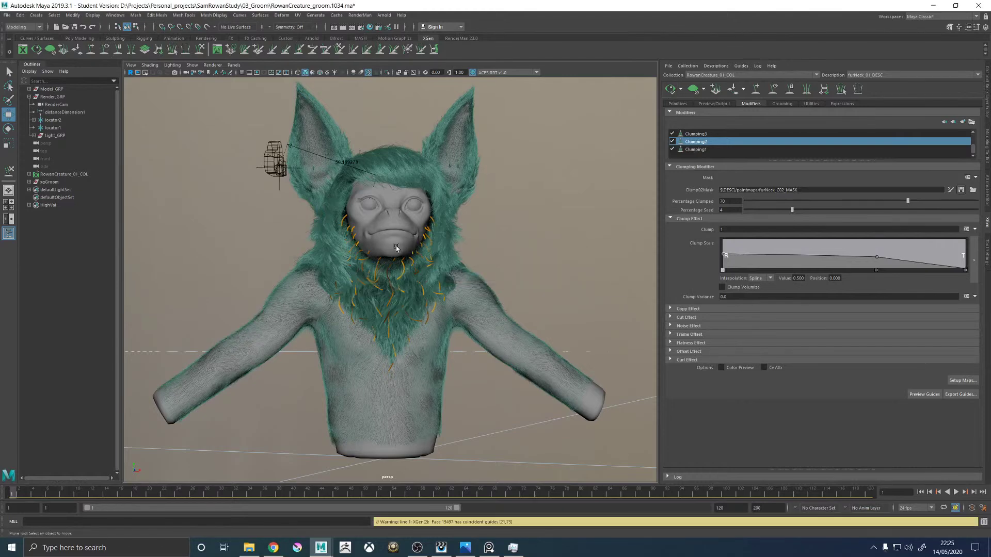
scroll(396, 248, up, 8)
alt+drag(396, 253, 448, 234)
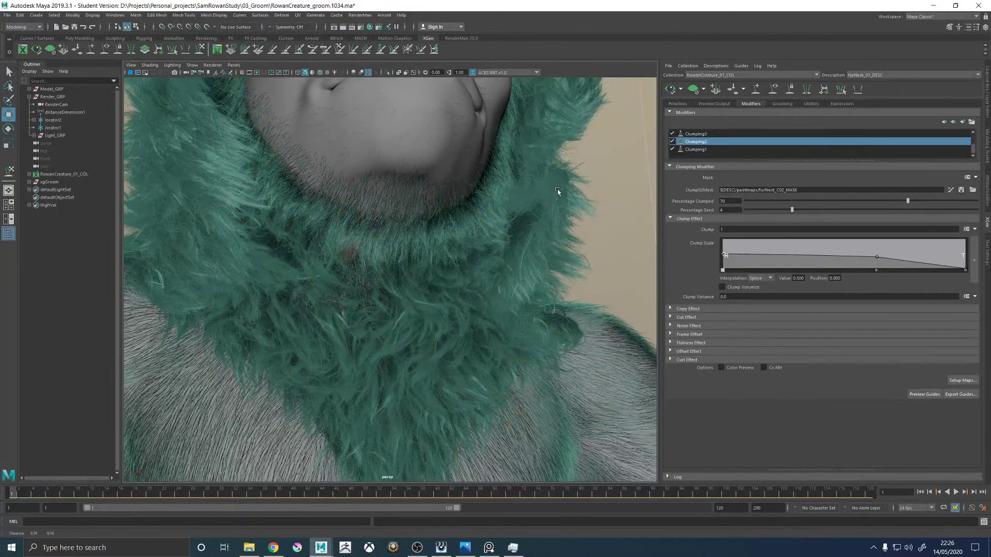
Clear the fur preview and select the guide at the side of the jaw above the neck.
click(716, 91)
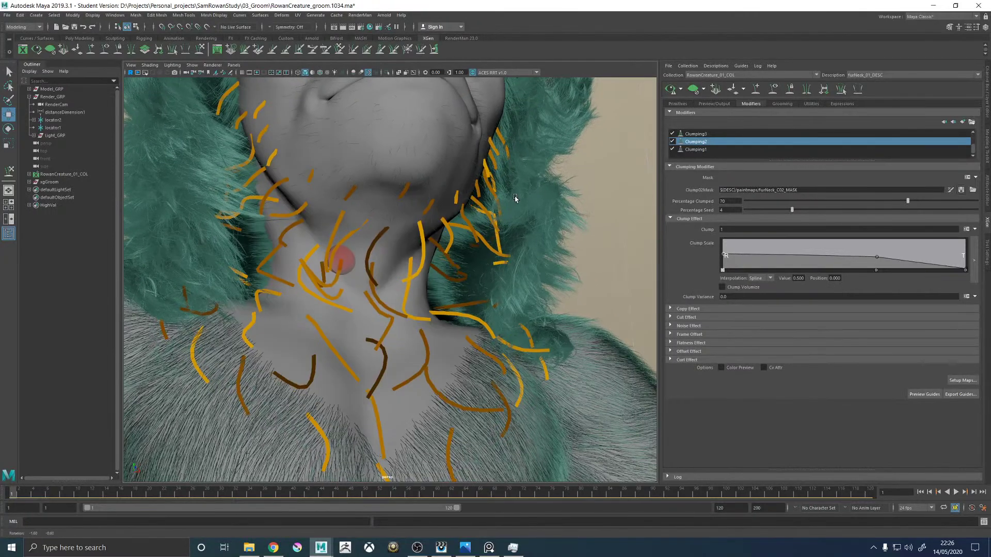
click(474, 238)
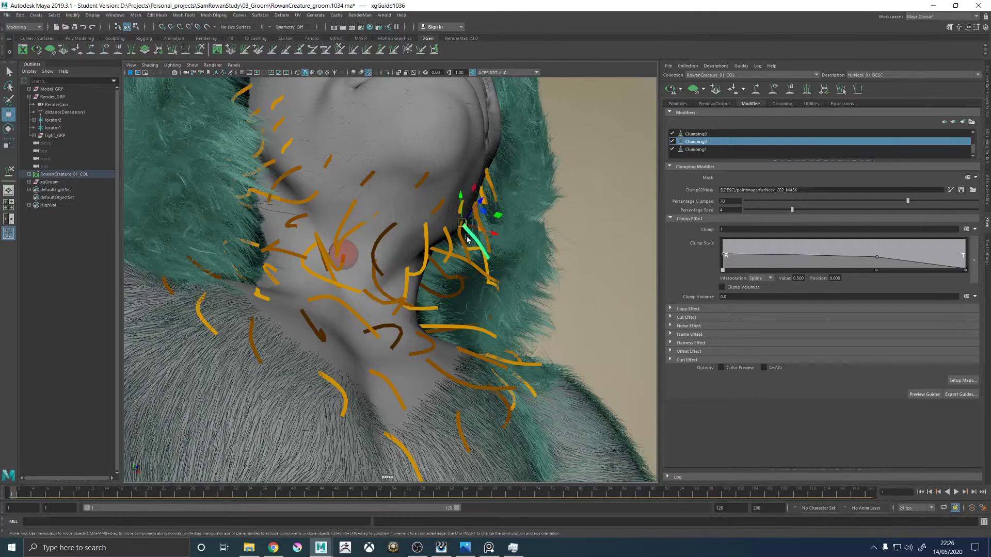
Sculpt the selected neck guide beside the jaw and regenerate the furNeck_01_DESC fur preview with its guides shown.
key(y)
mouse_move(491, 283)
mouse_down()
mouse_move(521, 179)
mouse_move(587, 184)
mouse_up()
key(w)
click(624, 160)
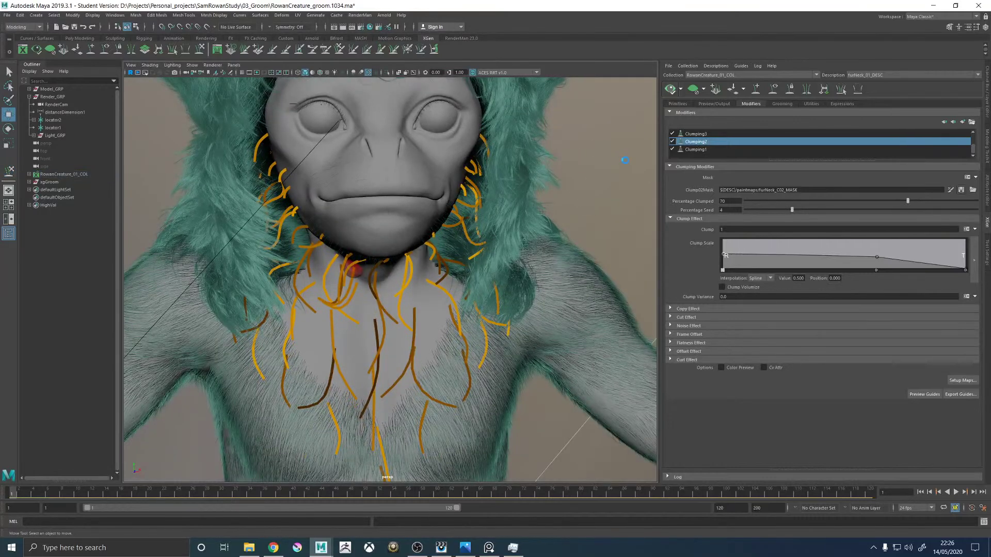
mouse_move(536, 202)
alt+mouse_down()
mouse_move(538, 180)
mouse_move(529, 193)
alt+mouse_up()
click(772, 88)
scroll(524, 186, up, 3)
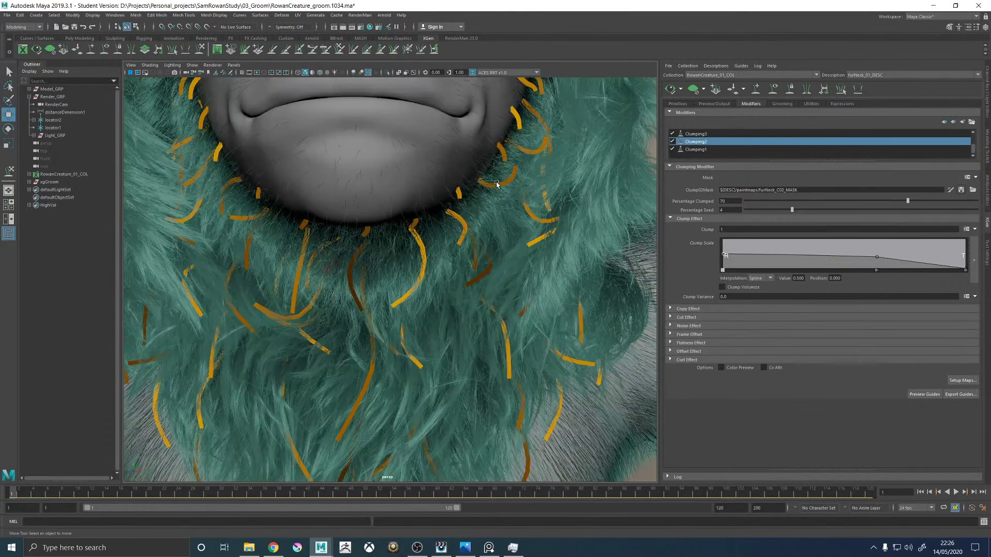
Sculpt the short curved guide below the corner of the jaw and refresh the neck fur preview.
click(499, 184)
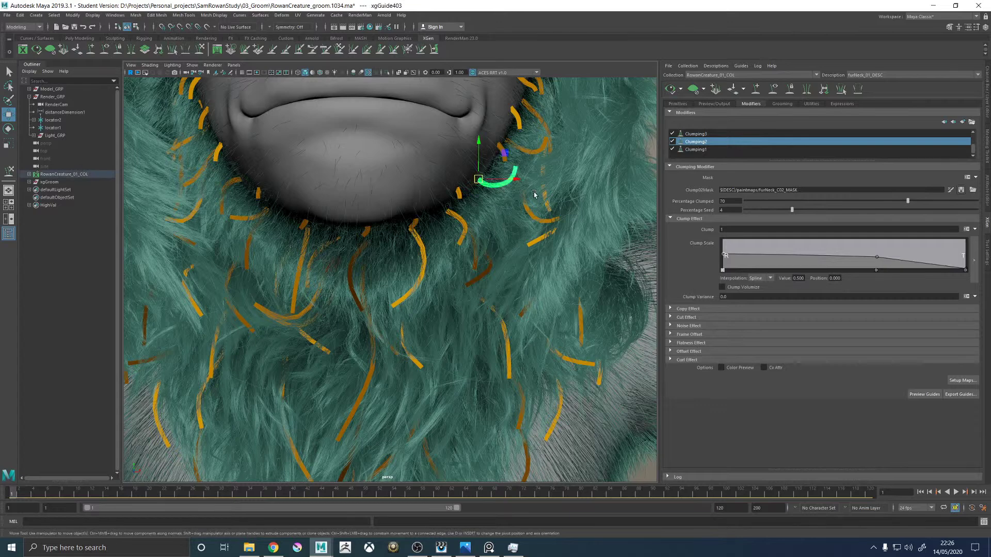
click(199, 50)
mouse_move(533, 163)
mouse_down()
mouse_move(485, 327)
mouse_move(396, 230)
mouse_move(398, 219)
mouse_move(455, 254)
mouse_up()
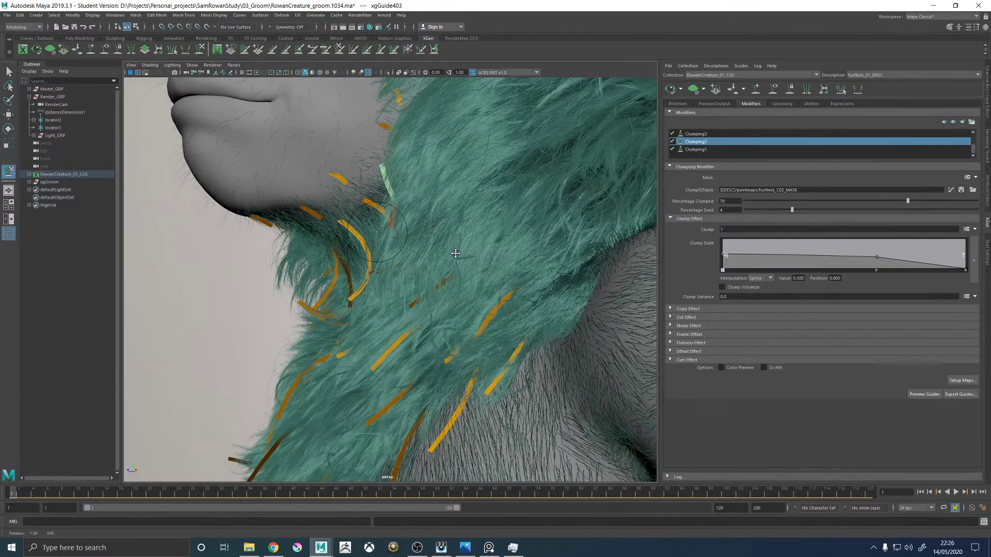
key([)
click(670, 90)
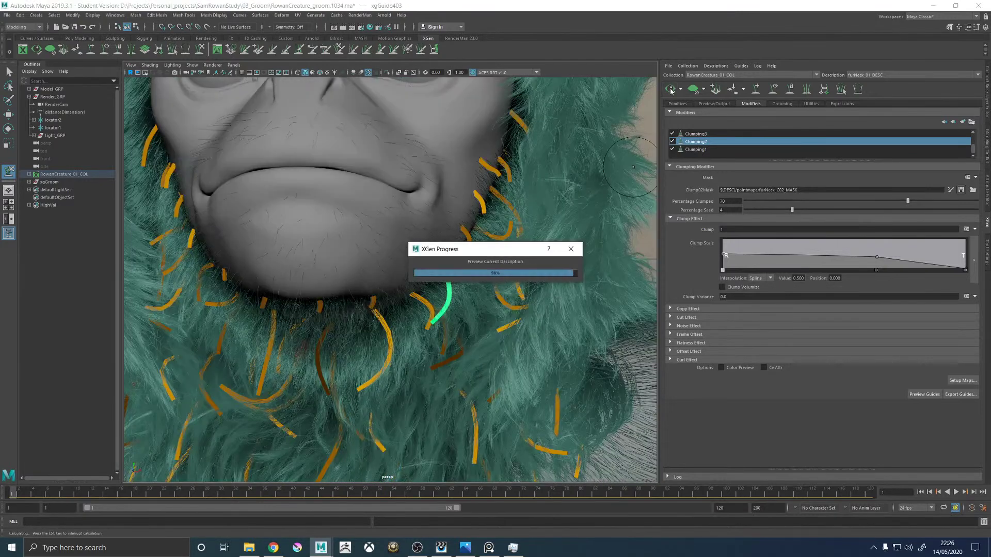
Hide the neck fur guides and save the scene.
click(773, 92)
scroll(523, 228, down, 10)
key(w)
scroll(520, 232, down, 8)
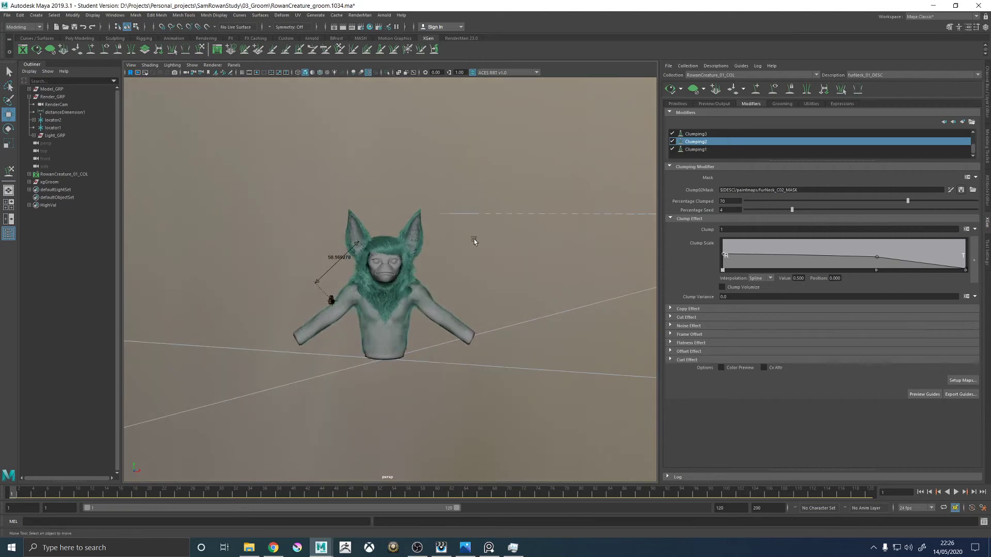
click(470, 278)
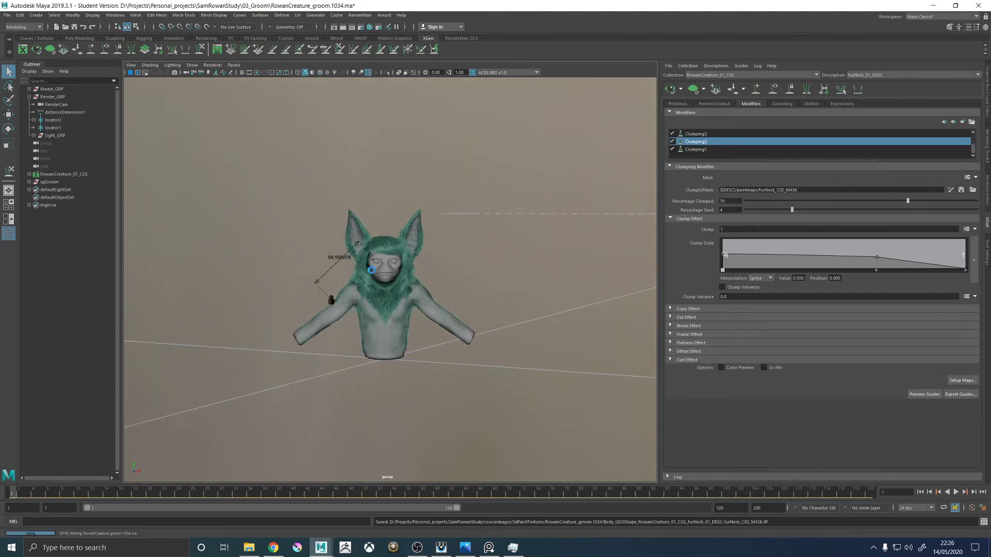
Start a RenderMan render of the perspective view framed on the creature's ears, head and torso.
scroll(464, 266, up, 8)
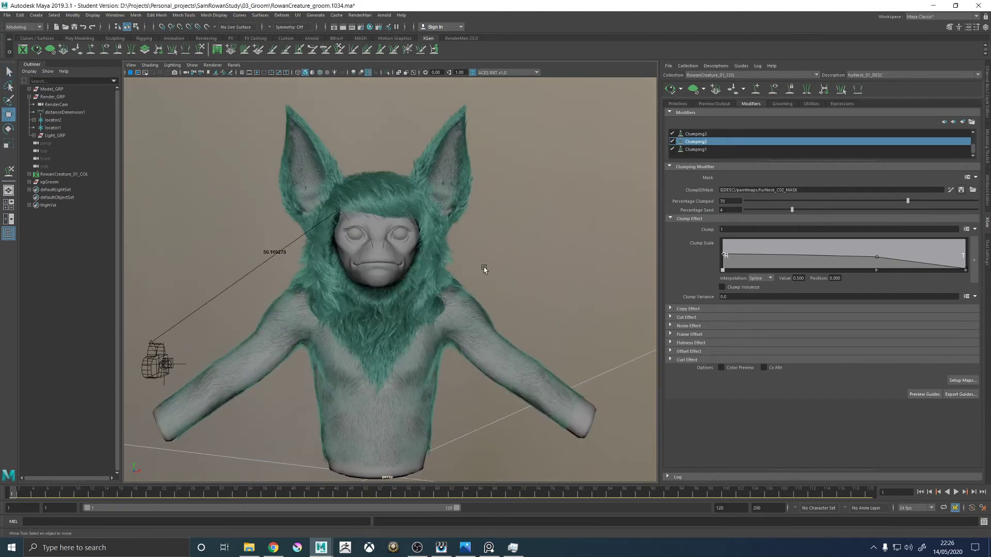
scroll(445, 264, up, 5)
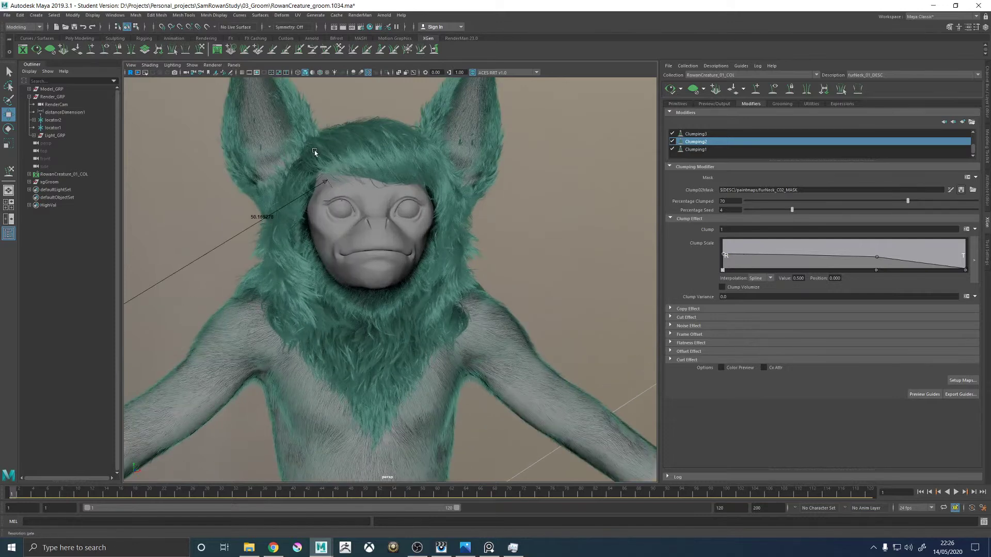
alt+middle_drag(348, 182, 351, 183)
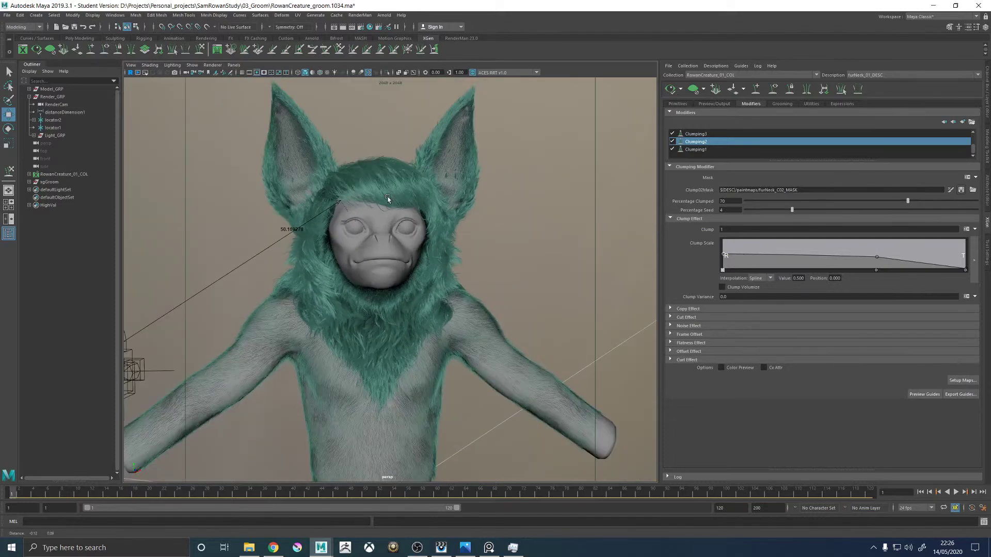
click(360, 16)
click(365, 30)
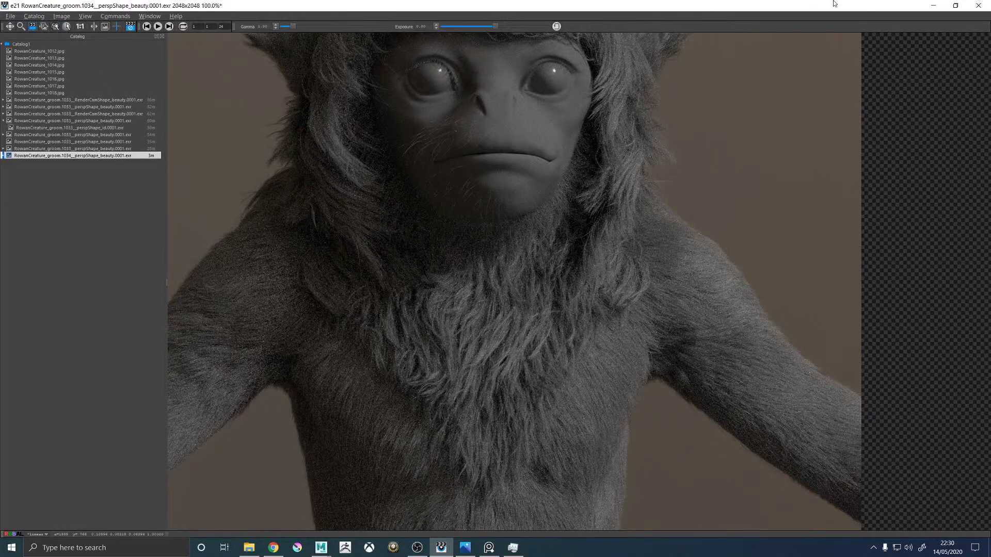
Examine the RowanCreature_groom.1034 beauty render, checking the fur on the neck, chest, head, ears and around the face.
click(273, 547)
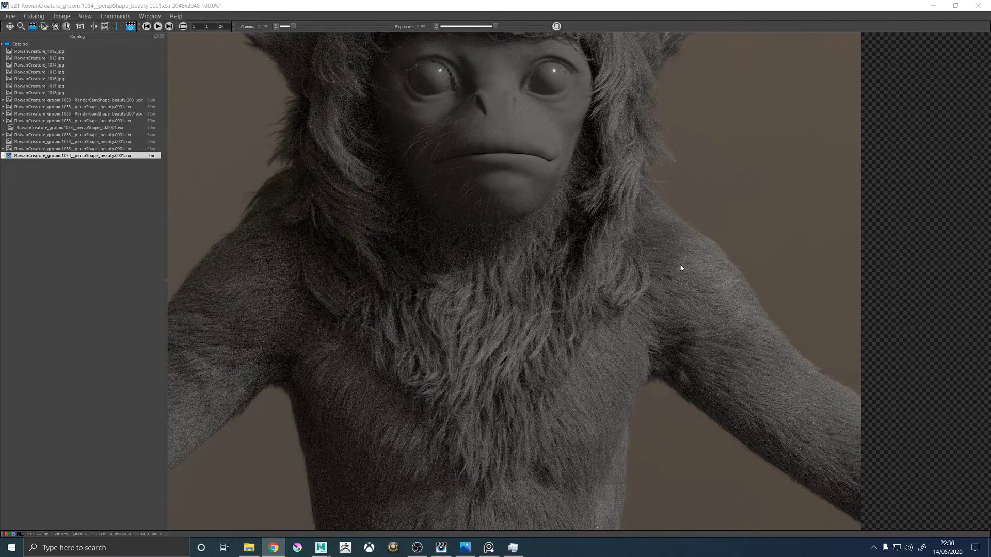
scroll(555, 222, down, 3)
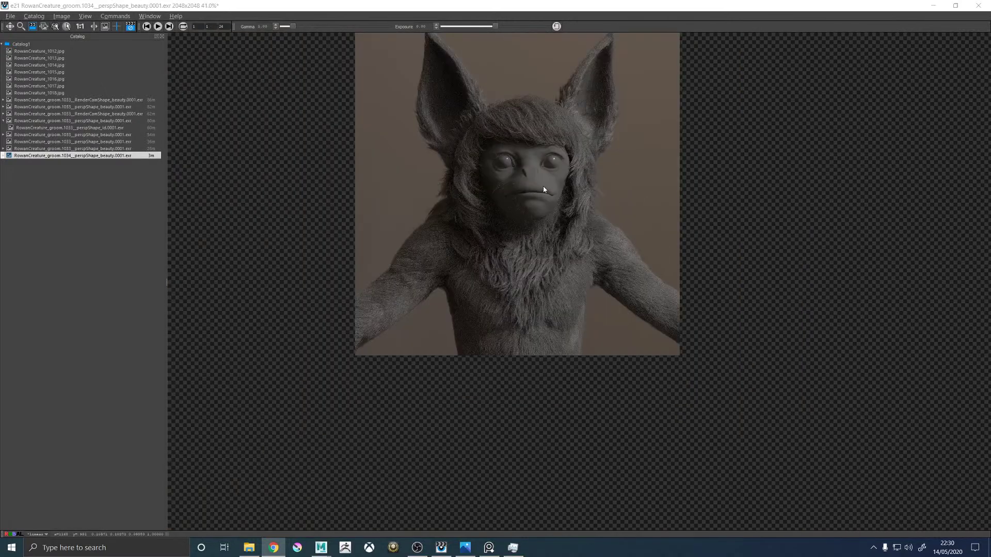
scroll(543, 186, up, 4)
scroll(546, 187, down, 2)
middle_drag(556, 202, 561, 216)
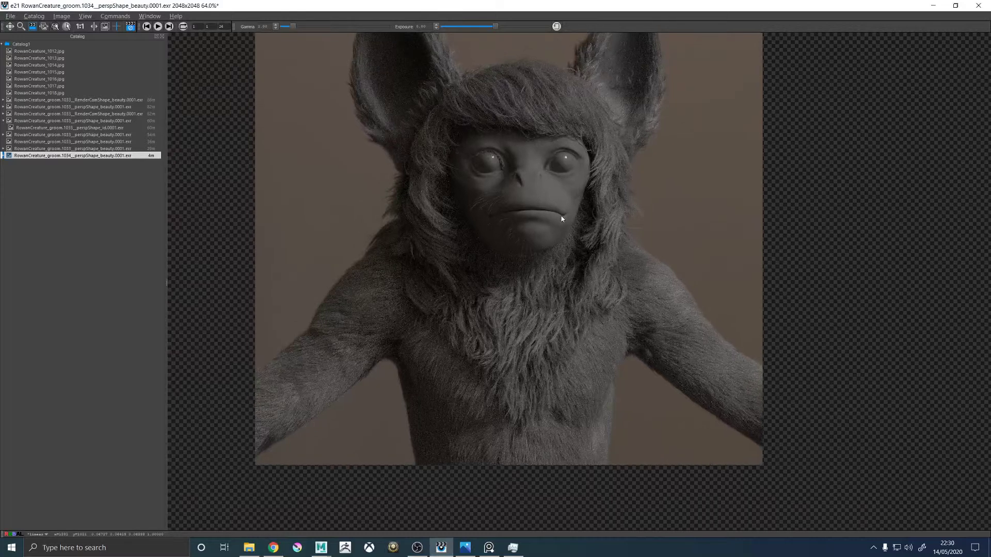
scroll(536, 339, up, 2)
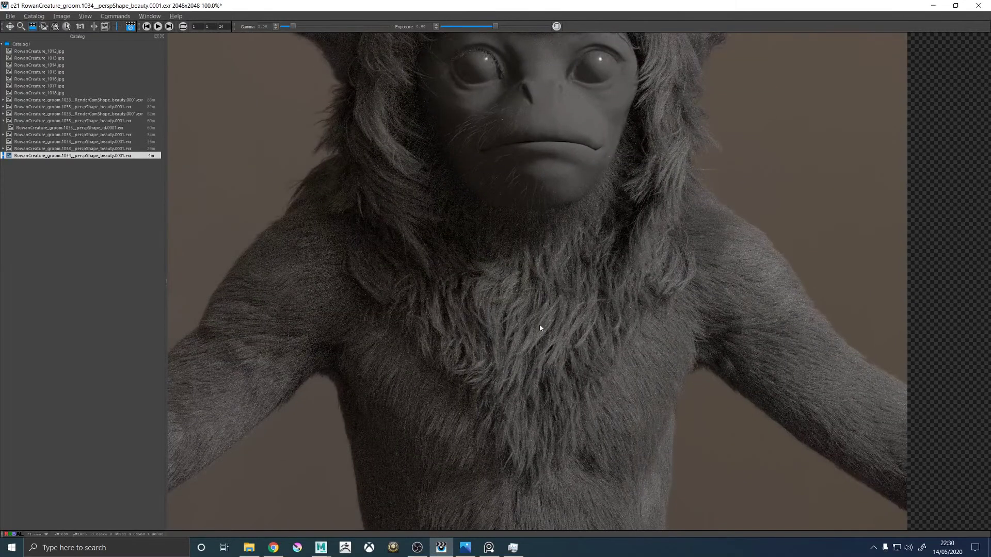
scroll(553, 311, down, 2)
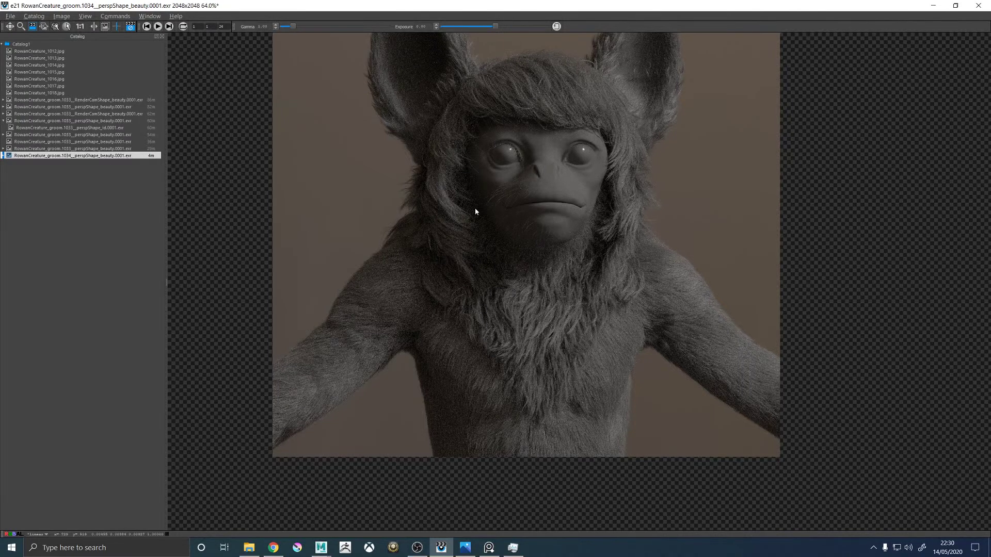
scroll(498, 188, up, 2)
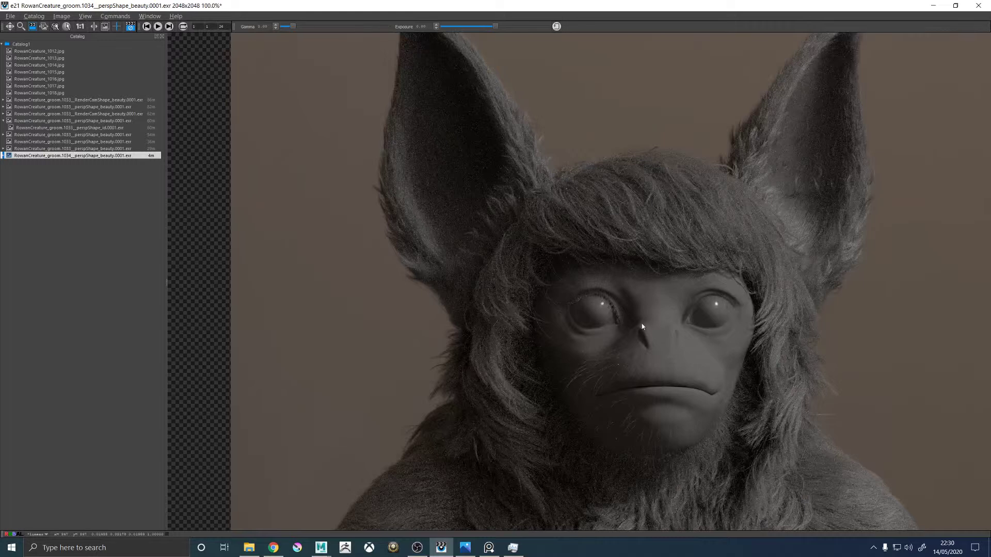
middle_drag(642, 327, 557, 253)
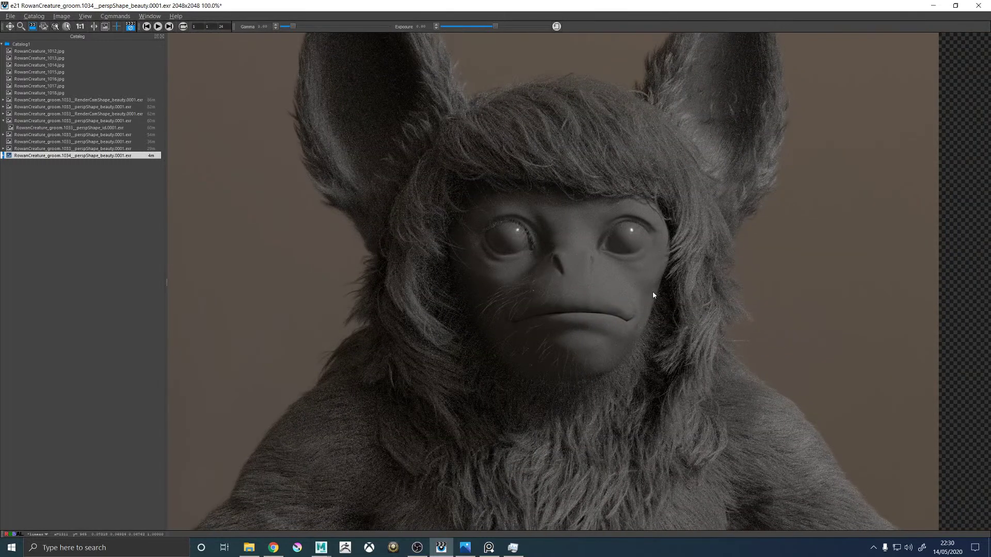
scroll(692, 313, down, 3)
scroll(664, 387, up, 3)
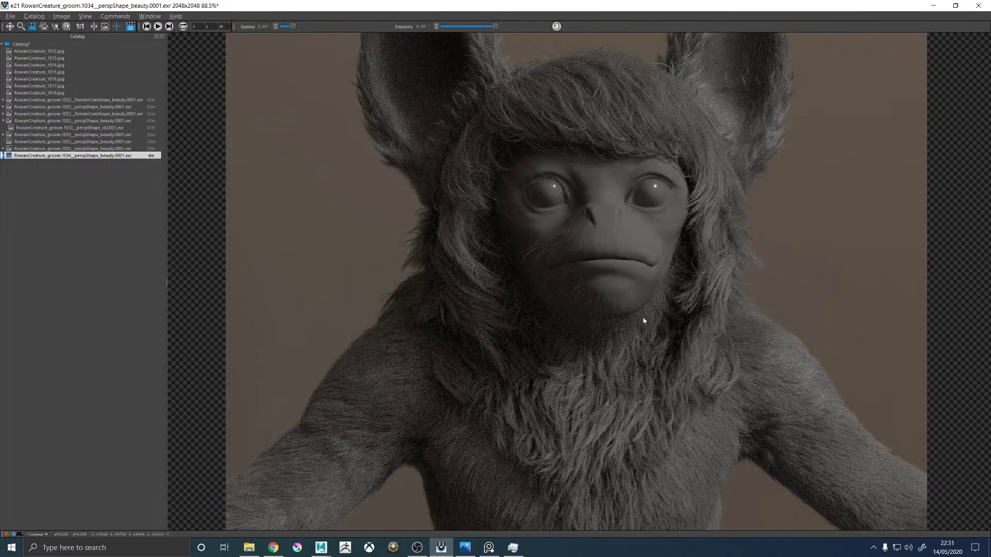
scroll(643, 321, down, 1)
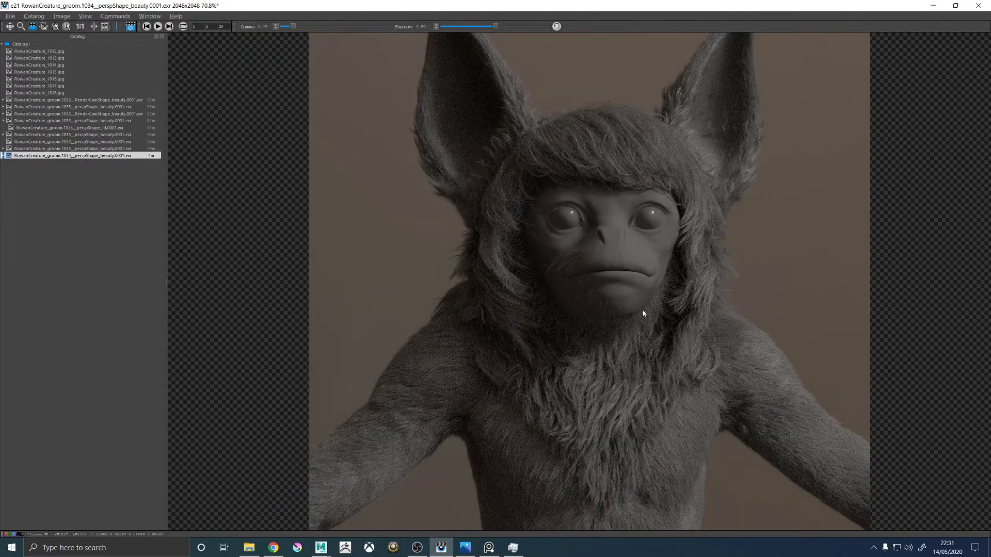
scroll(715, 86, up, 1)
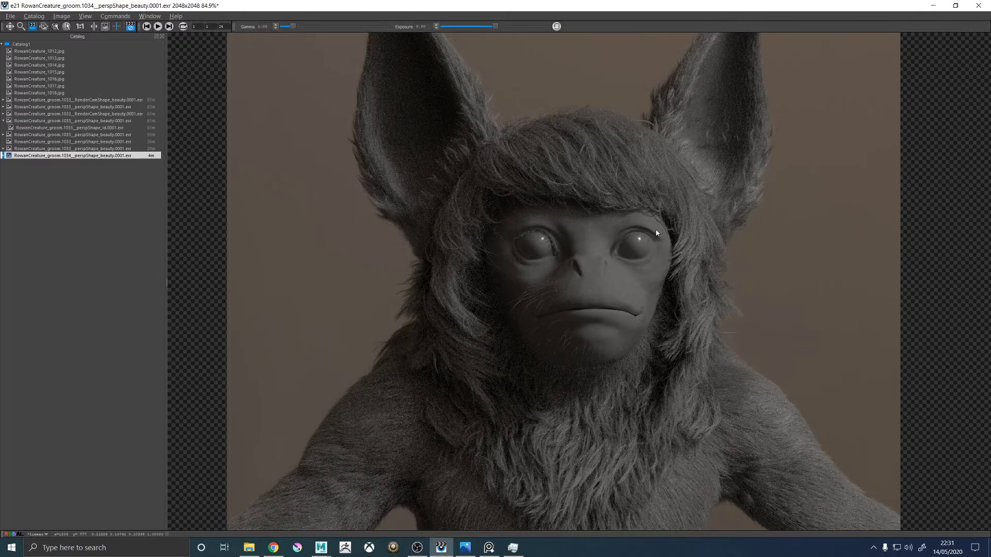
scroll(655, 338, down, 2)
scroll(630, 425, up, 3)
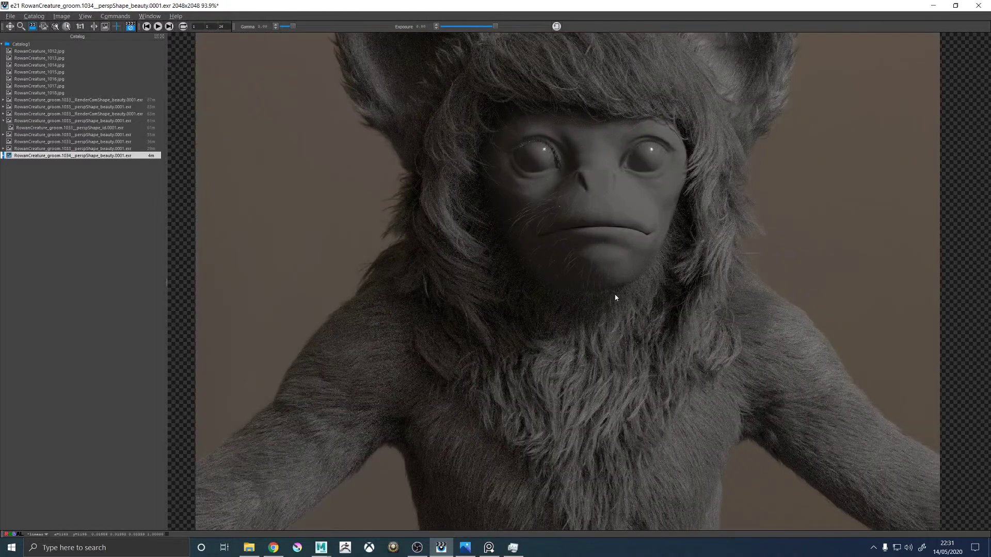
scroll(613, 298, down, 1)
scroll(612, 413, down, 1)
scroll(610, 422, up, 4)
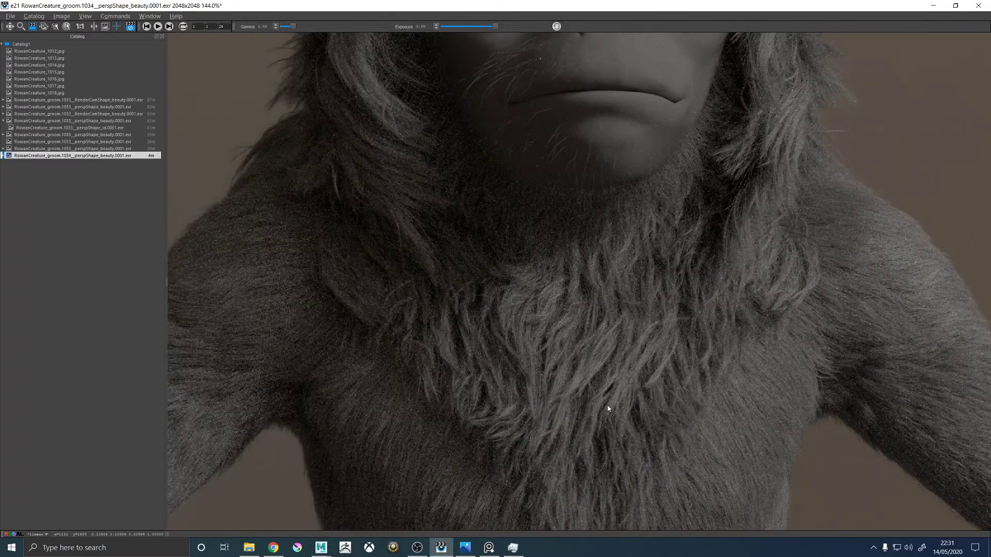
scroll(609, 382, down, 1)
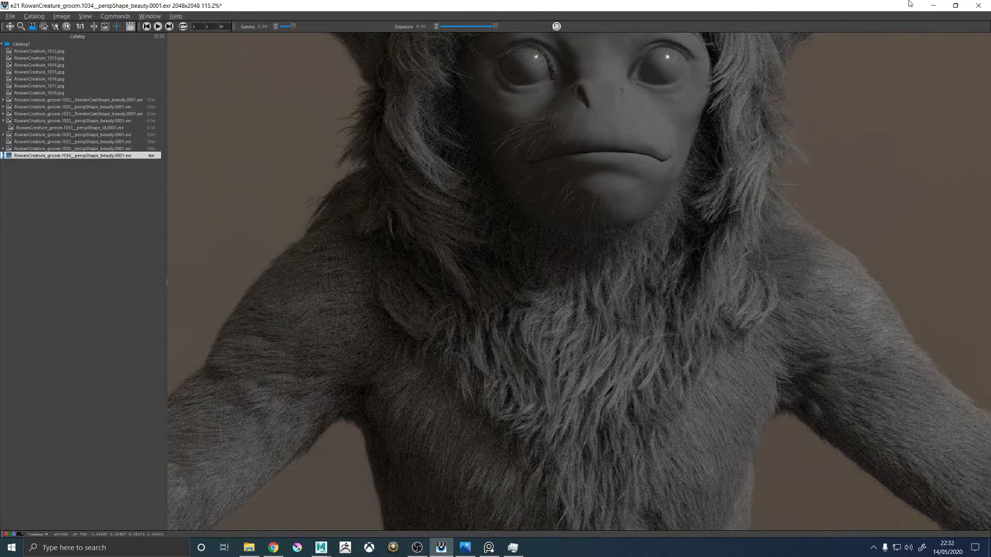
Return to Maya, make furHead_01_DESC the active description and clear its fur preview.
click(932, 5)
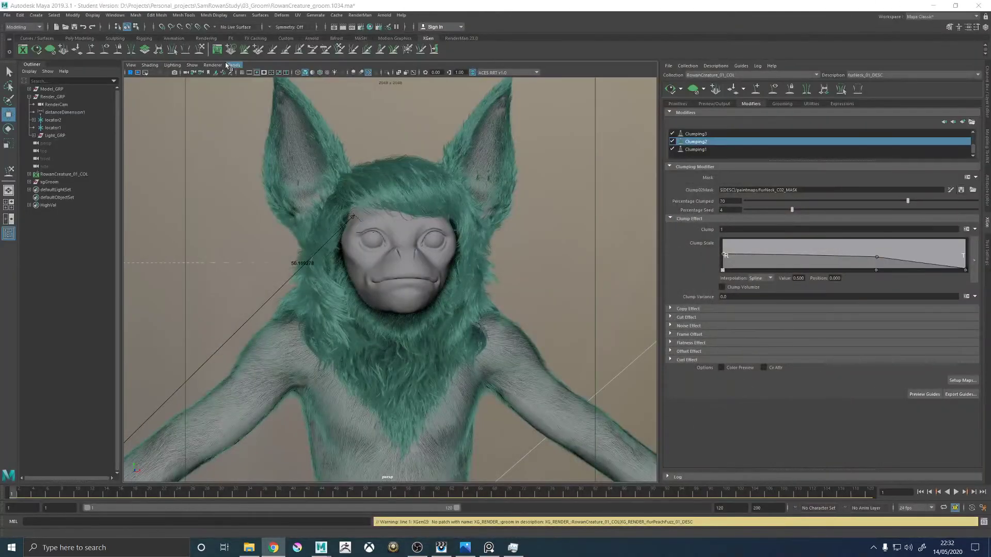
click(356, 196)
alt+drag(360, 186, 371, 239)
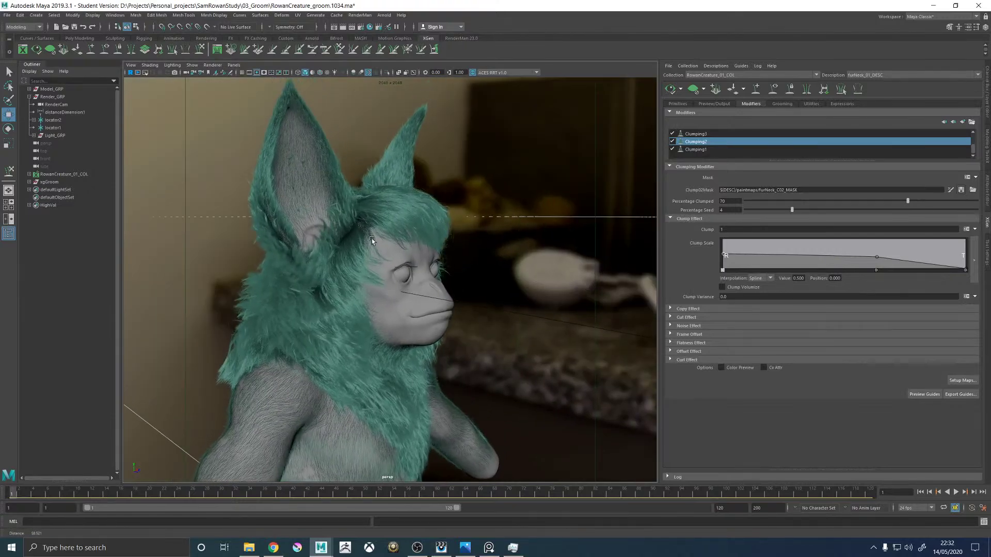
alt+right_drag(372, 238, 566, 259)
alt+drag(566, 258, 464, 265)
scroll(464, 265, down, 5)
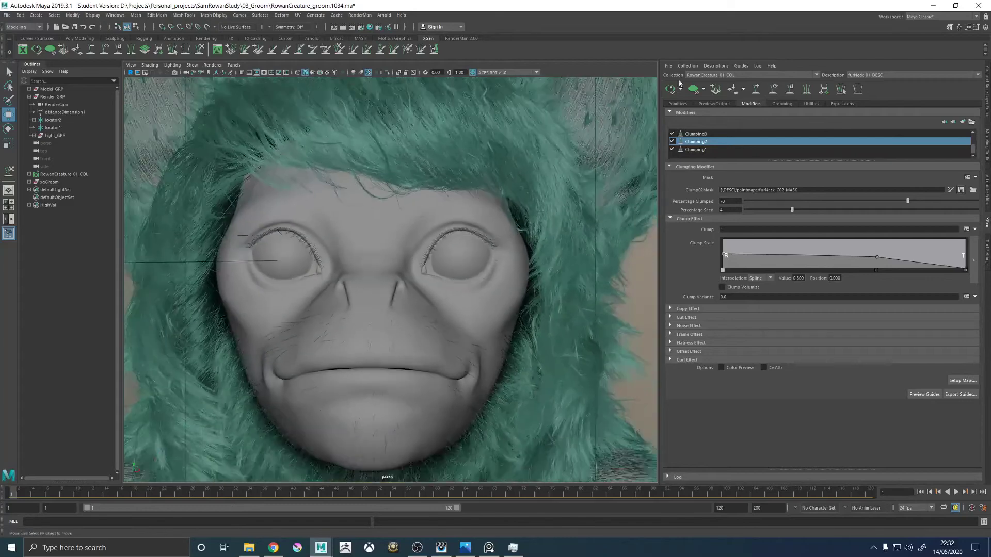
click(861, 75)
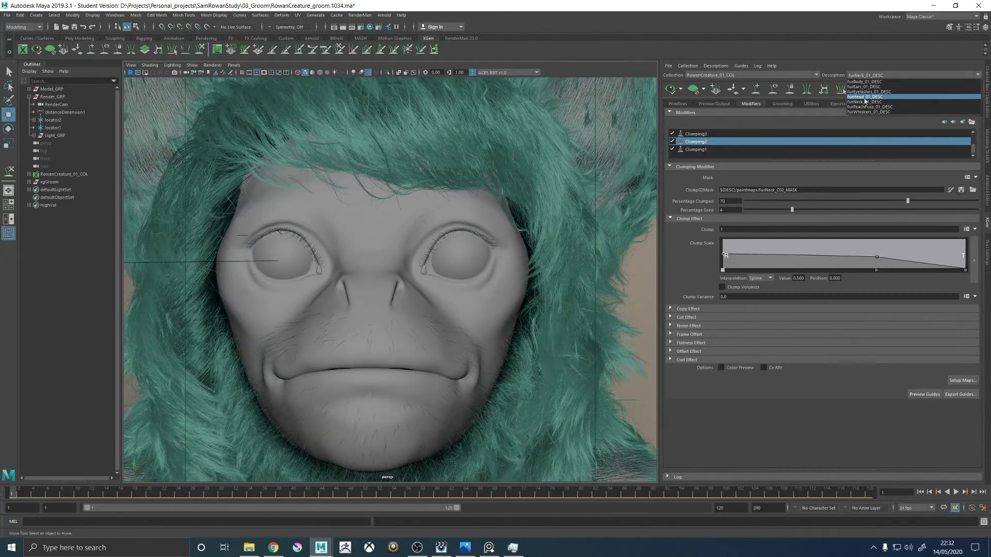
click(865, 97)
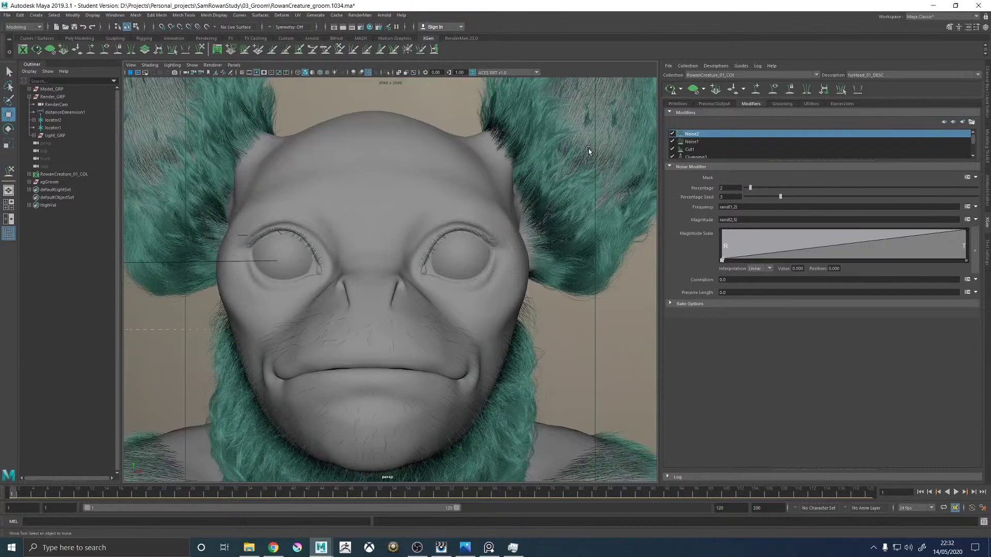
scroll(537, 153, down, 2)
scroll(496, 153, down, 3)
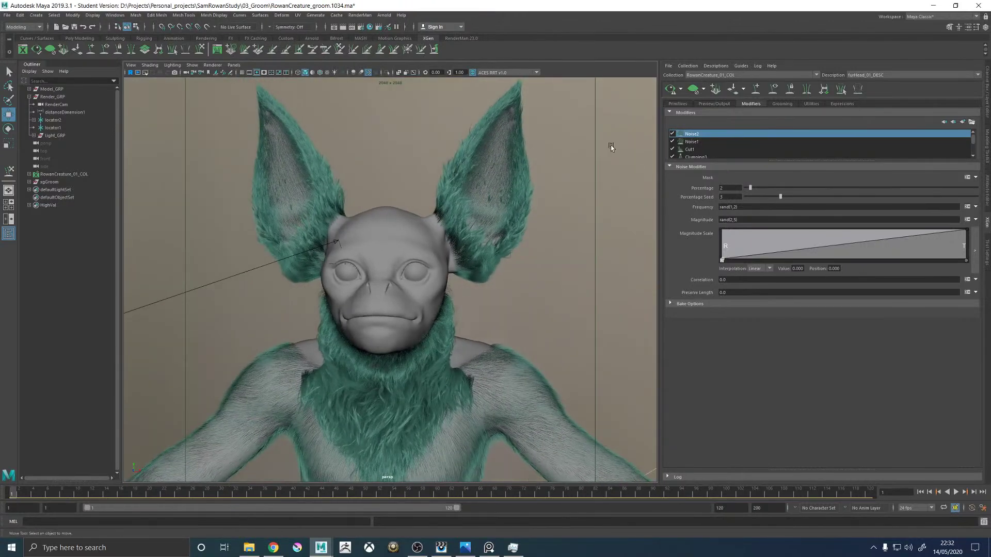
Clear the fur previews of the furNeck_01_DESC and furEars_01_DESC descriptions.
click(865, 74)
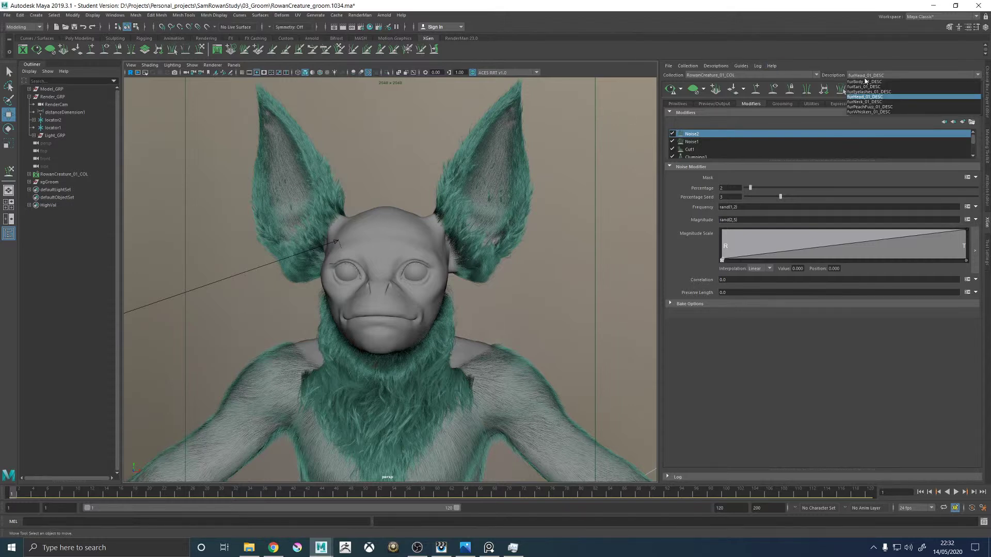
click(864, 102)
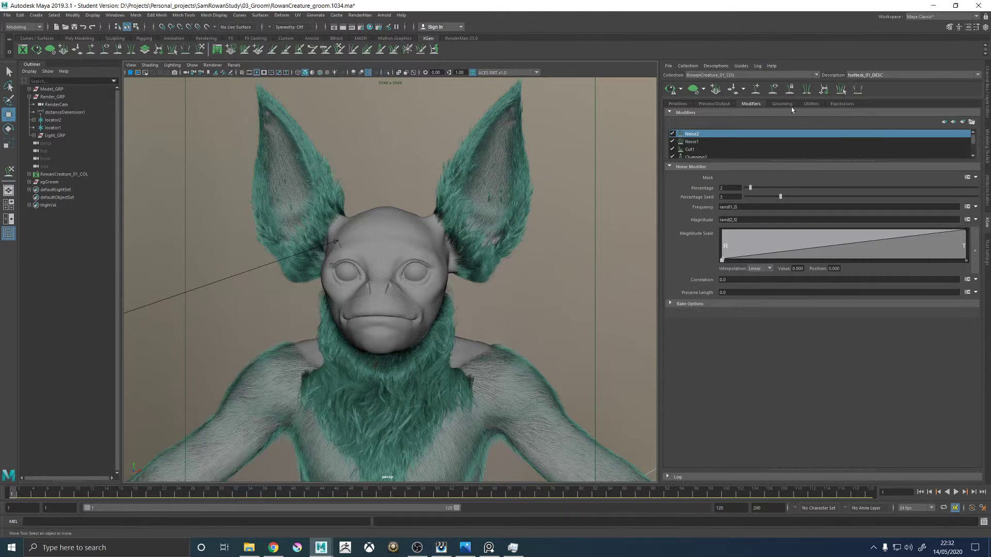
click(897, 75)
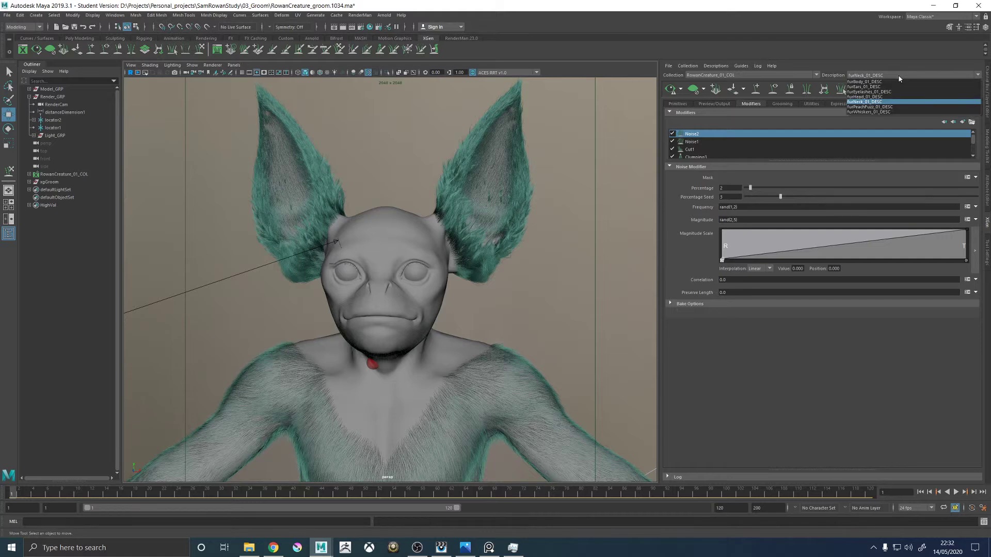
click(864, 87)
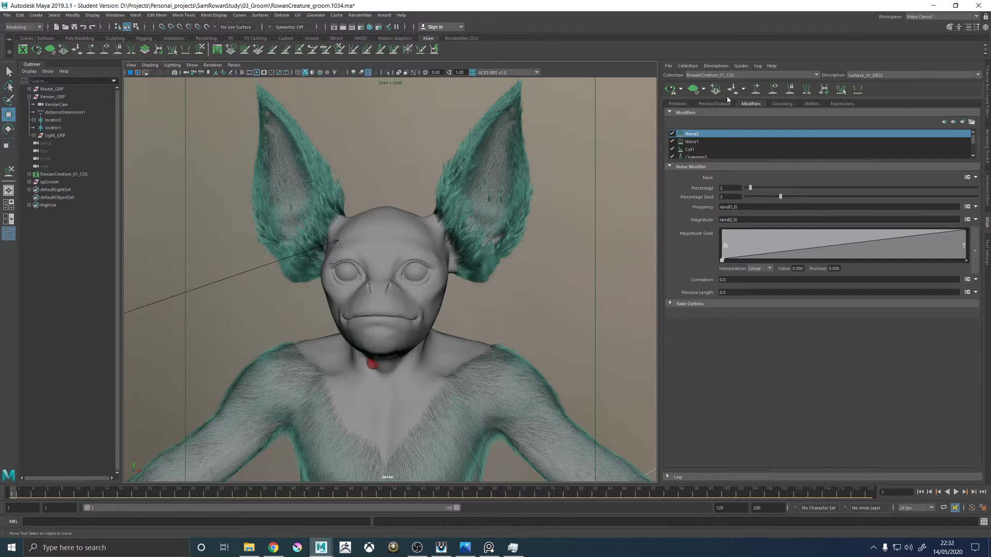
alt+drag(432, 177, 458, 172)
alt+right_drag(458, 172, 555, 249)
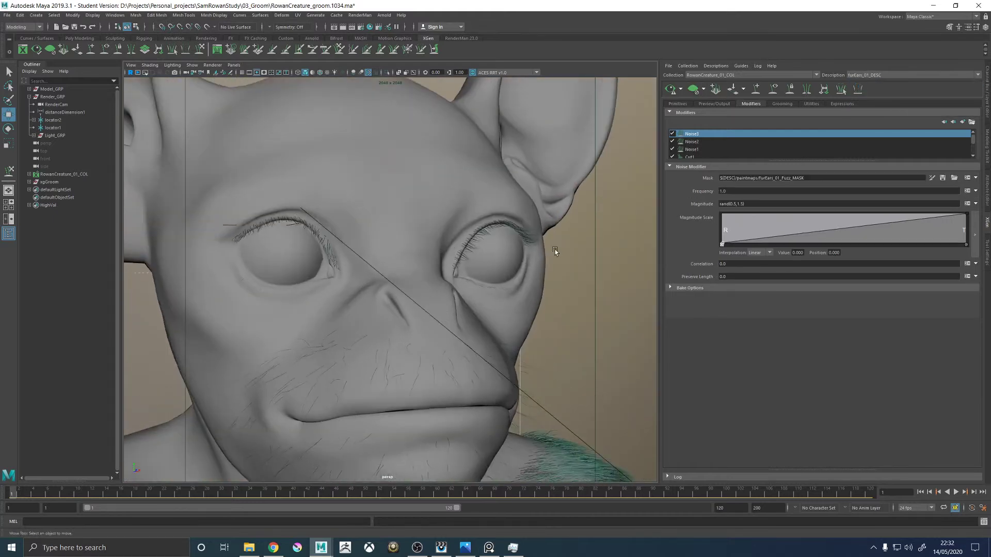
Save the RowanCreature_groom.1034 scene, accepting the student version notice.
alt+drag(423, 212, 460, 217)
alt+right_drag(460, 218, 491, 204)
alt+drag(426, 204, 442, 224)
alt+right_drag(609, 340, 549, 313)
key(ctrl+s)
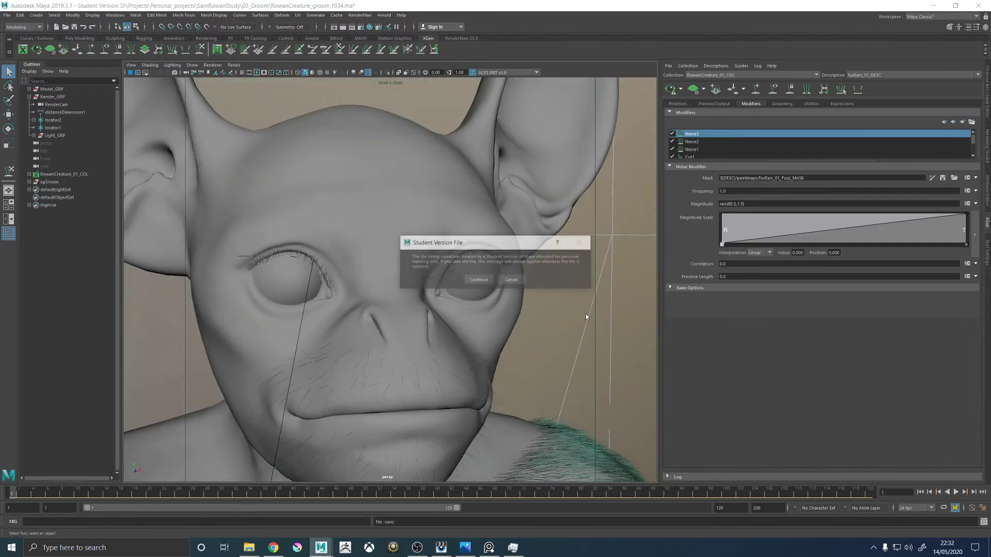
click(477, 280)
key(w)
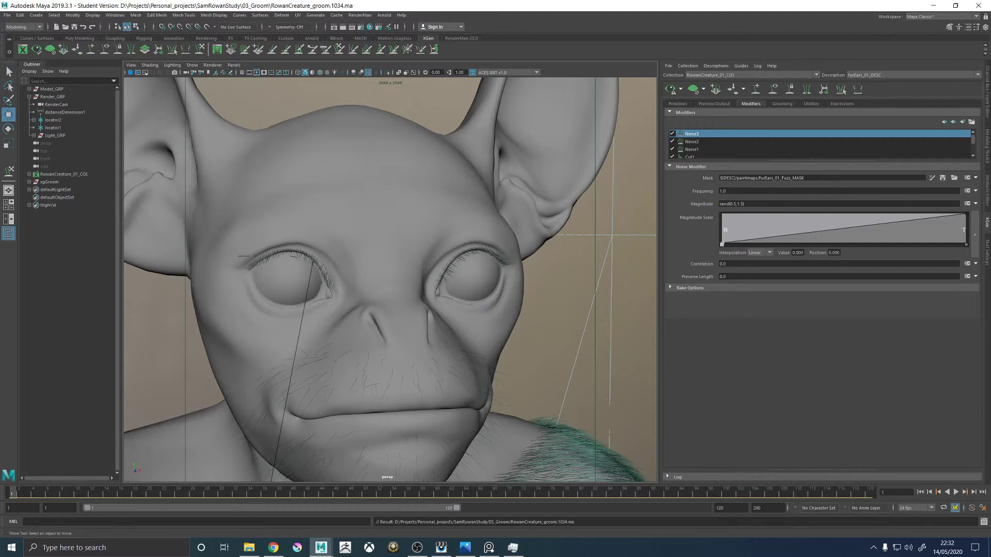
Open Chrome and examine the lashes and fur around the monkey's eye in the reference board.
click(273, 547)
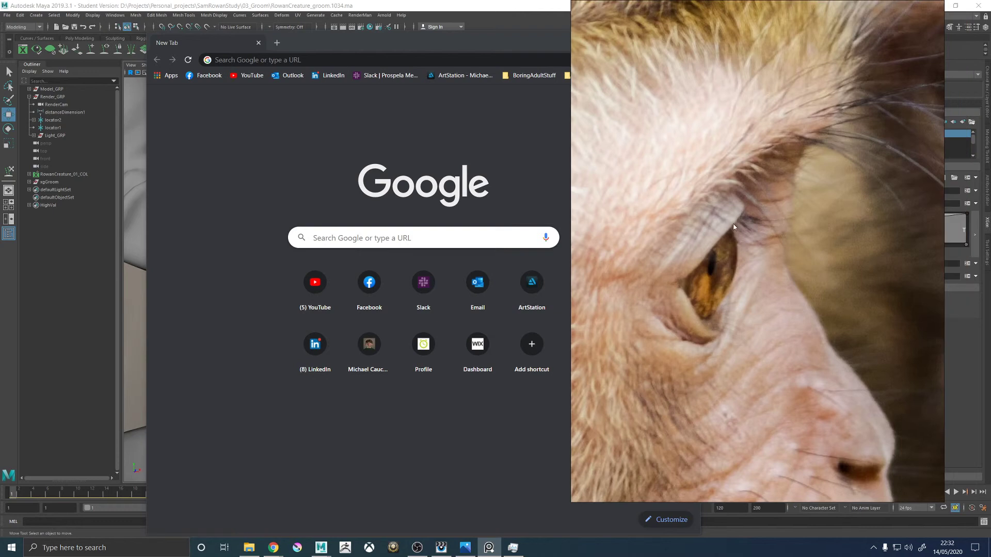
right_drag(733, 229, 990, 289)
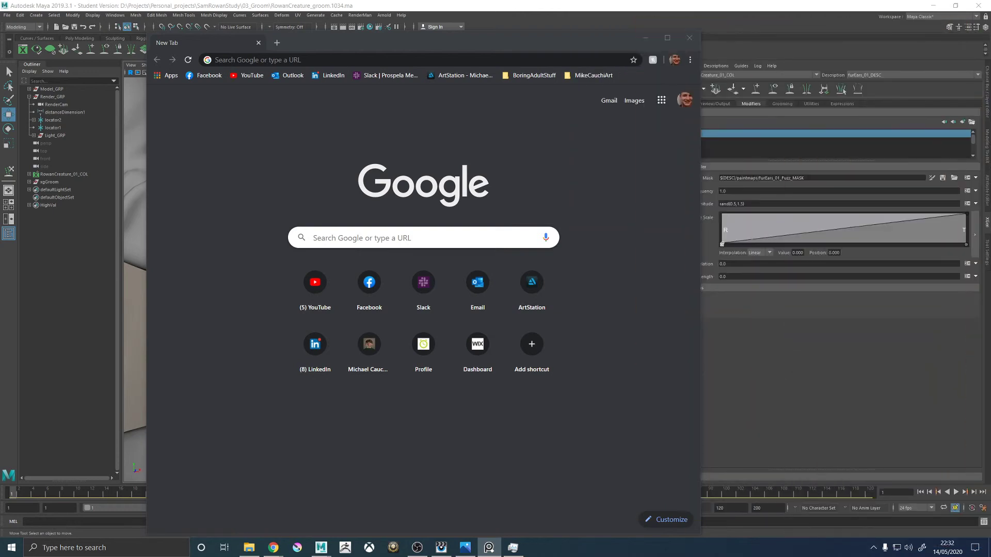
right_drag(990, 222, 785, 281)
scroll(770, 284, up, 3)
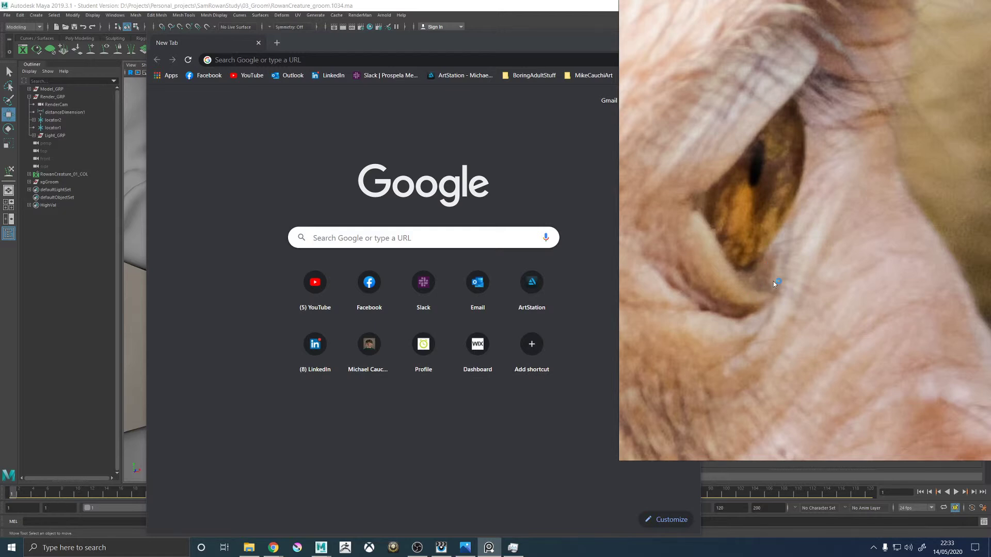
scroll(773, 281, up, 2)
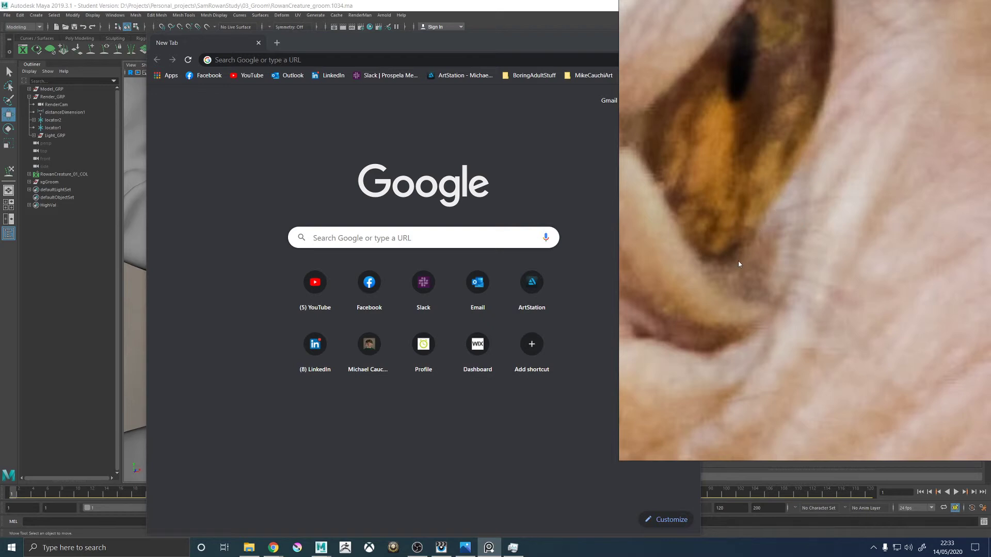
scroll(743, 250, down, 4)
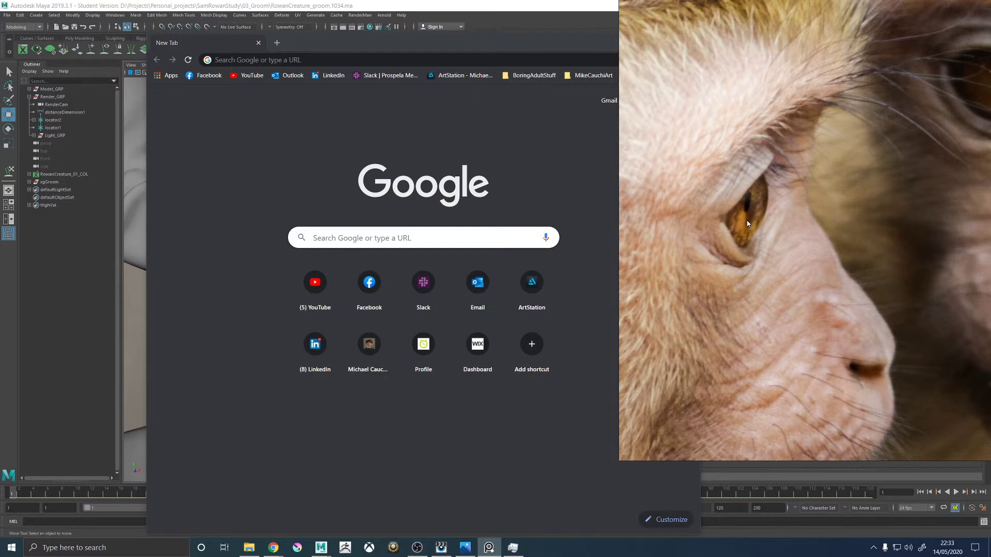
Look through the other reference images, including the horse's eye close-up and the lion photos.
key(Right)
key(Right)
key(Right)
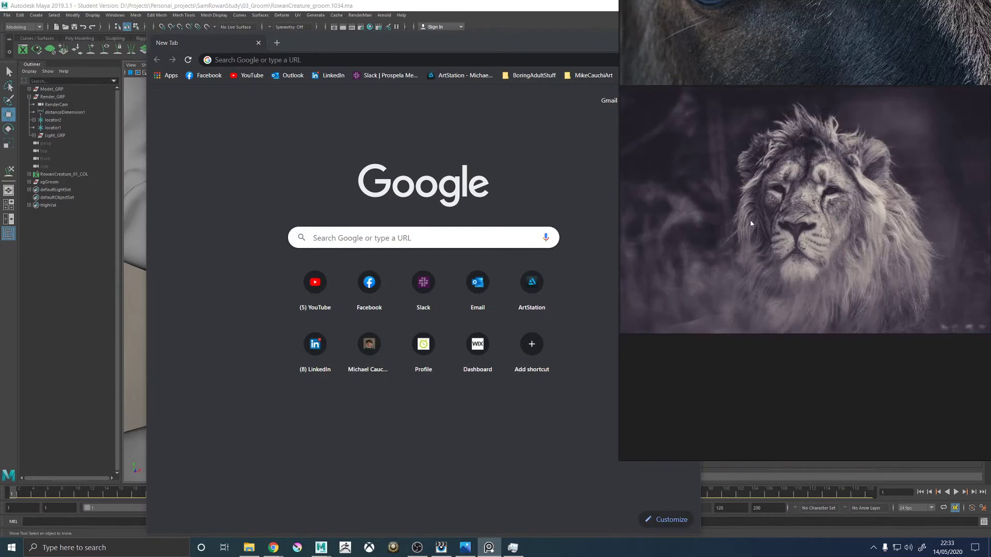
key(Left)
scroll(692, 233, up, 3)
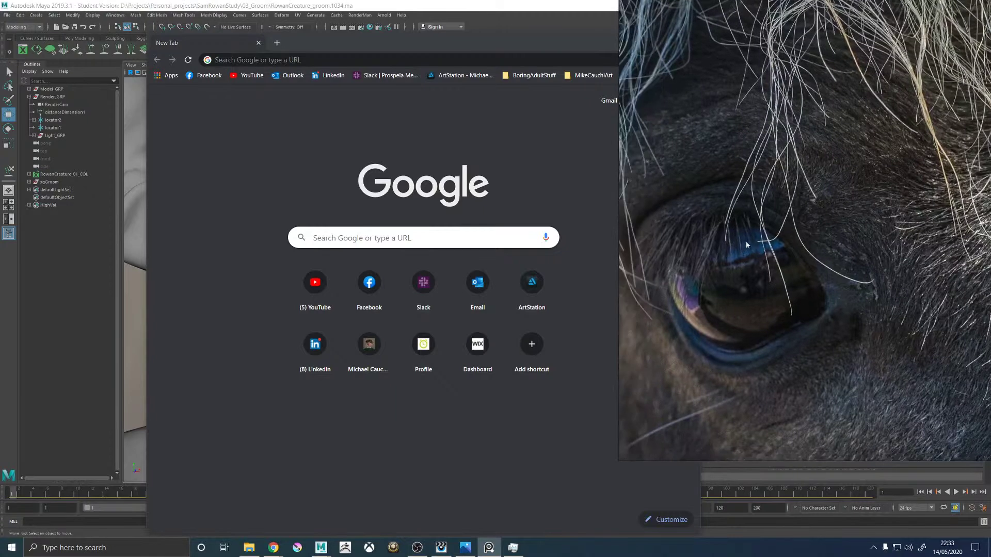
drag(746, 243, 823, 254)
key(Right)
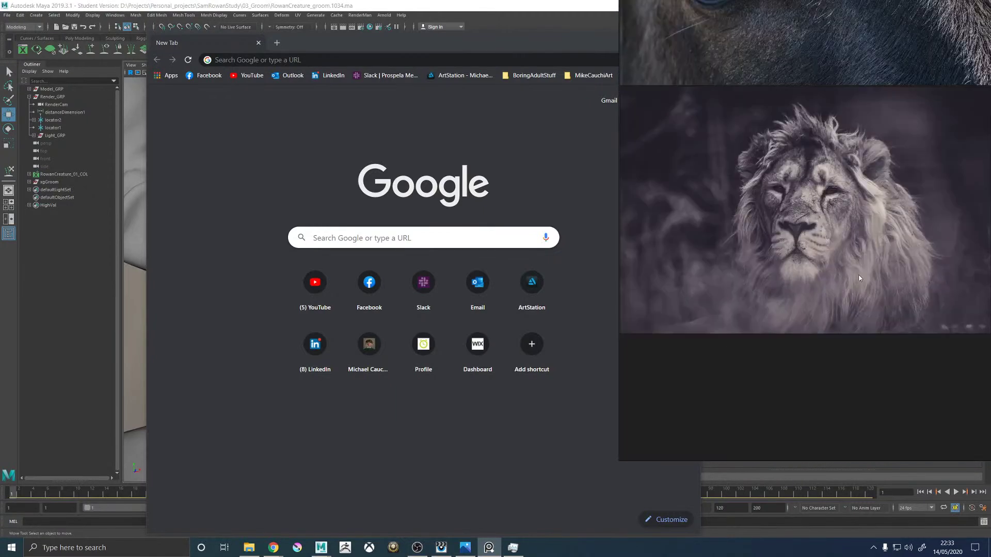
key(Right)
key(Right)
key(Right)
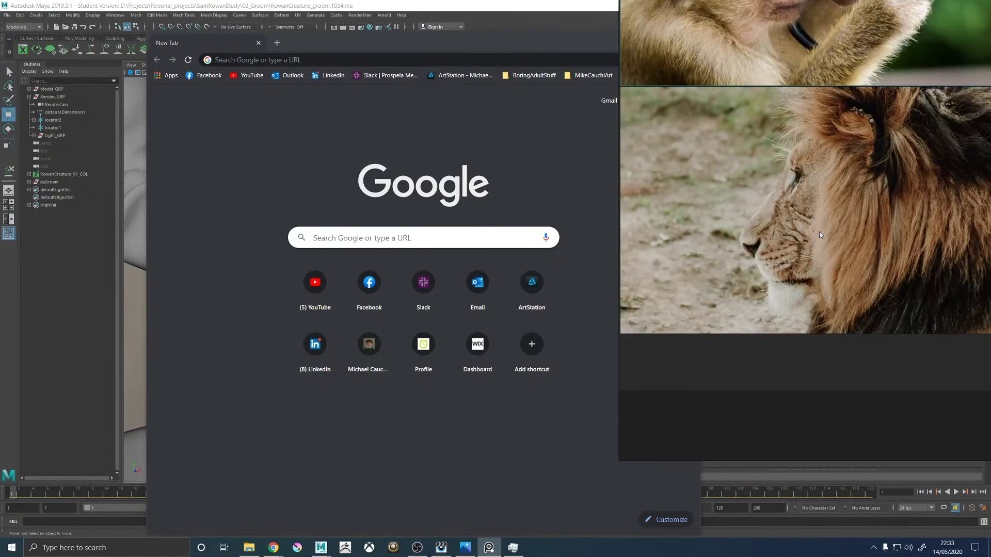
key(Escape)
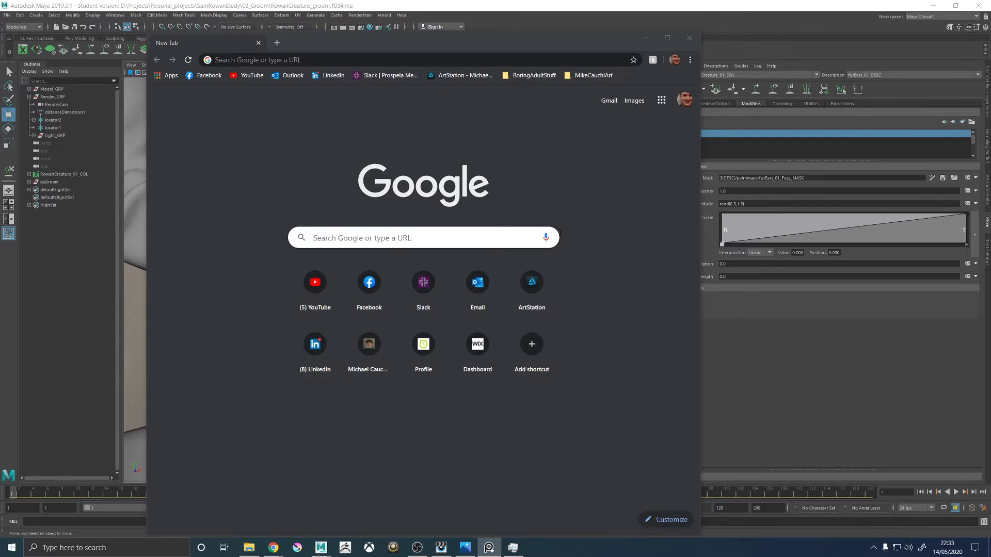
Maximize the Chrome window and search Google Images for "monkey eye macro".
click(667, 38)
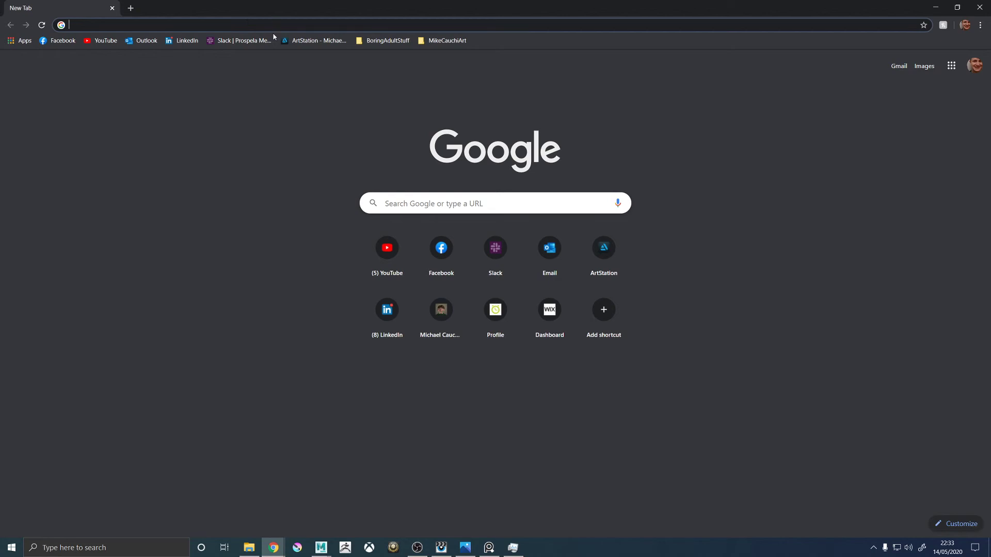
text(mo)
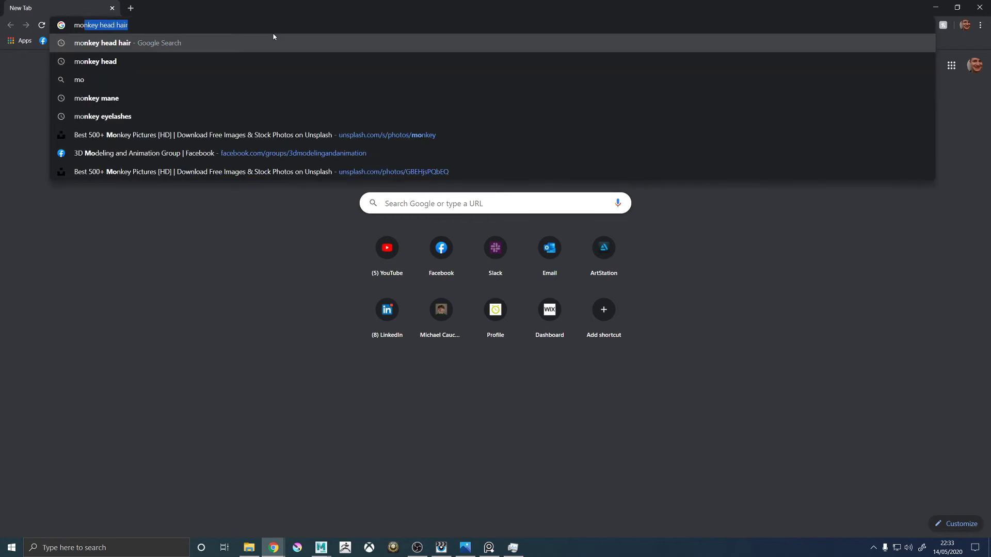
key(Escape)
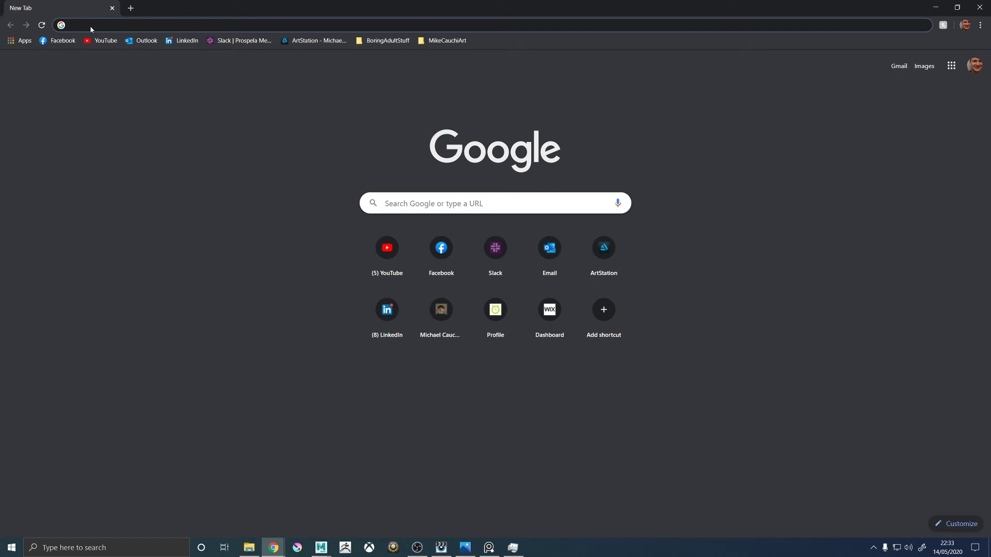
text(monkey eye )
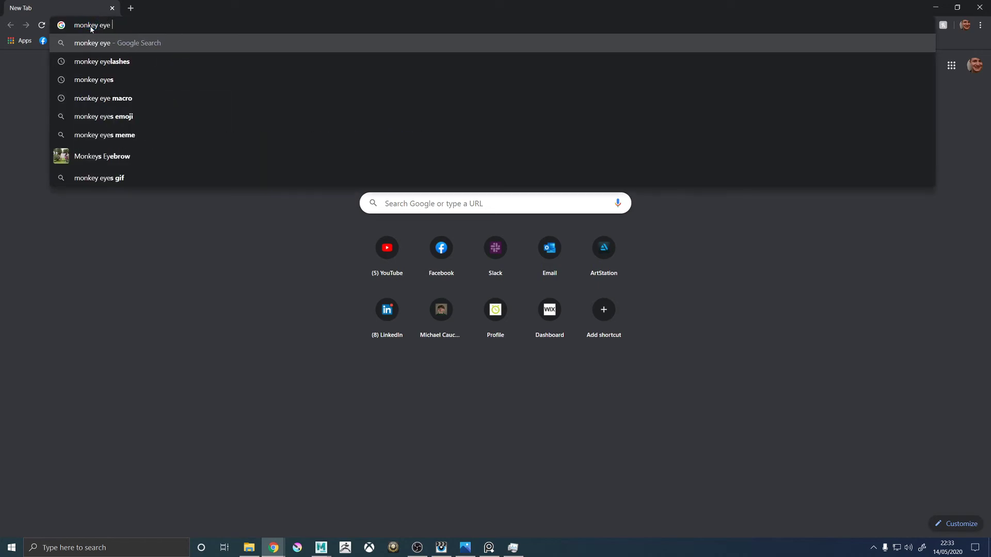
text(macro)
key(Return)
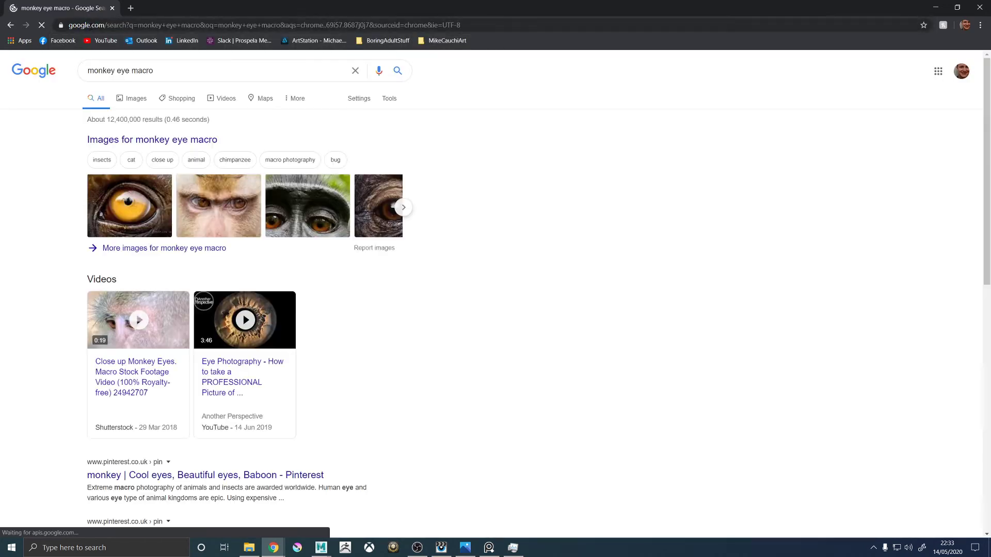
click(135, 99)
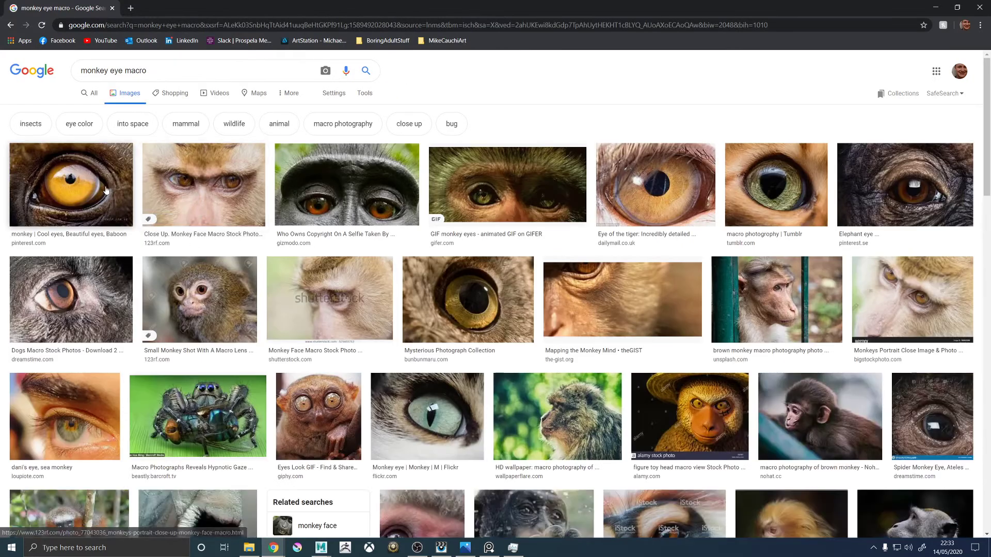
Preview the yellow baboon eye, Mapping the Monkey Mind, monkey selfie, GIF monkey eyes and Elephant eye image results.
click(106, 190)
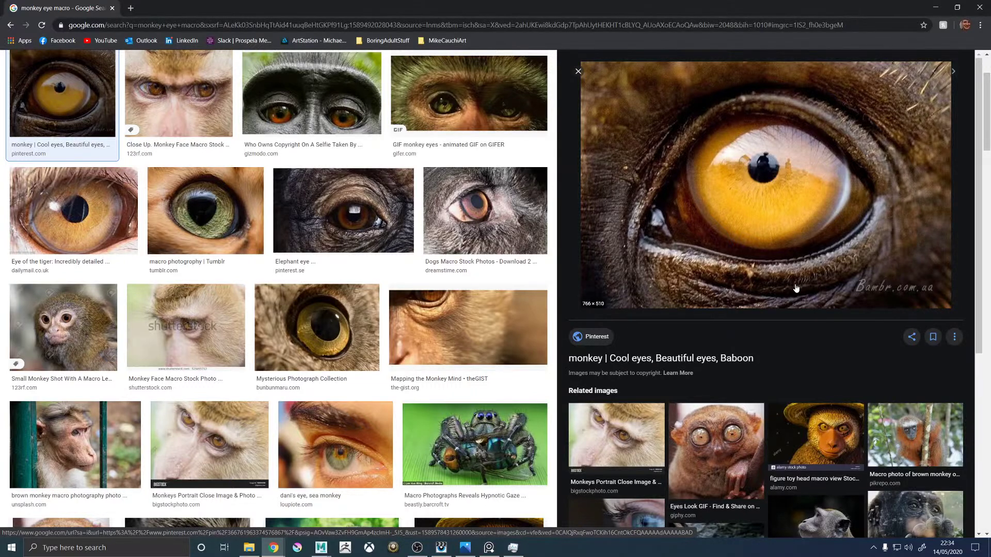
click(447, 321)
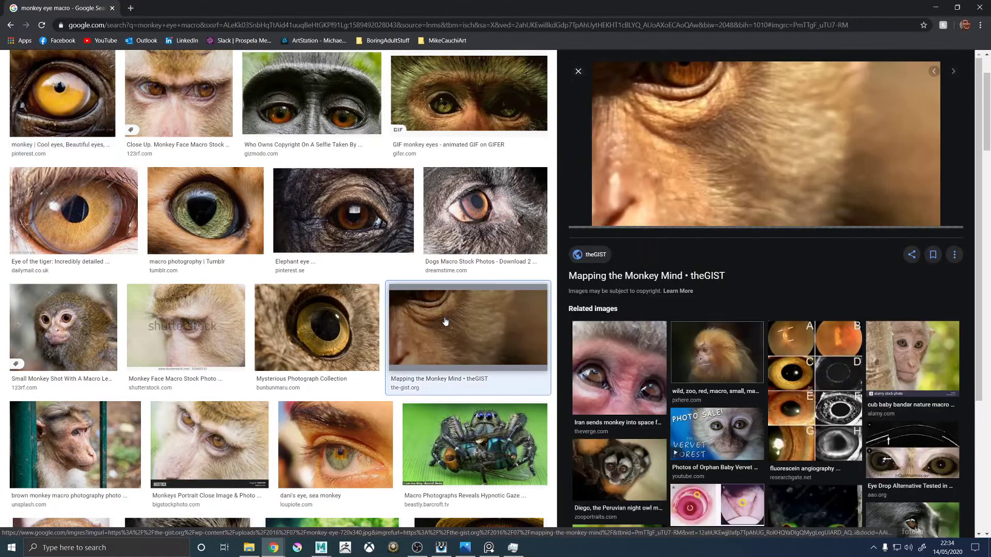
click(300, 123)
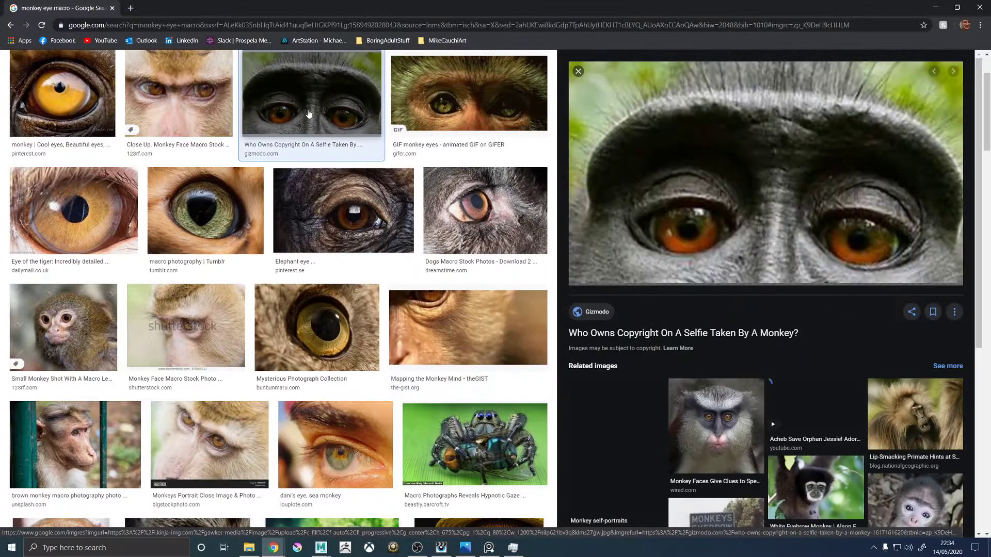
click(493, 100)
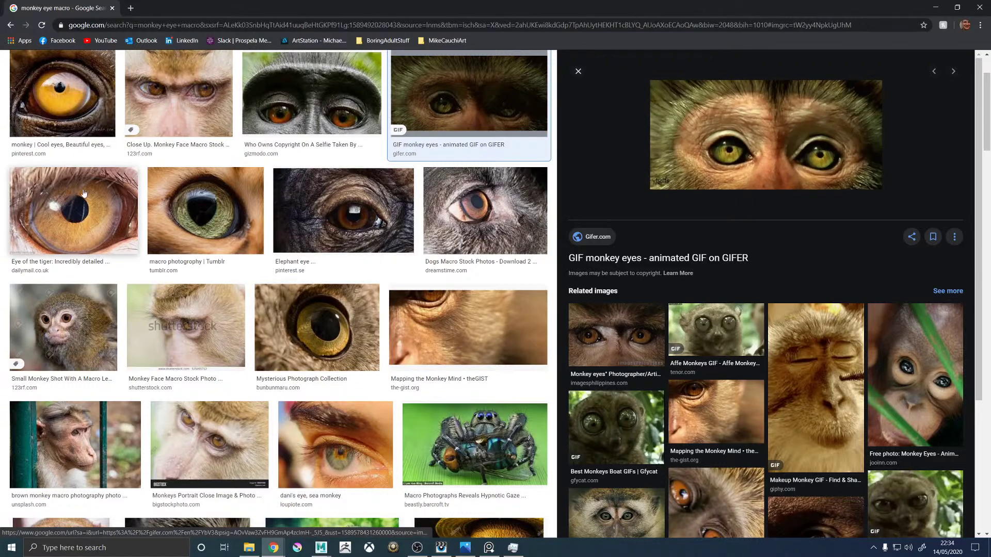
click(338, 221)
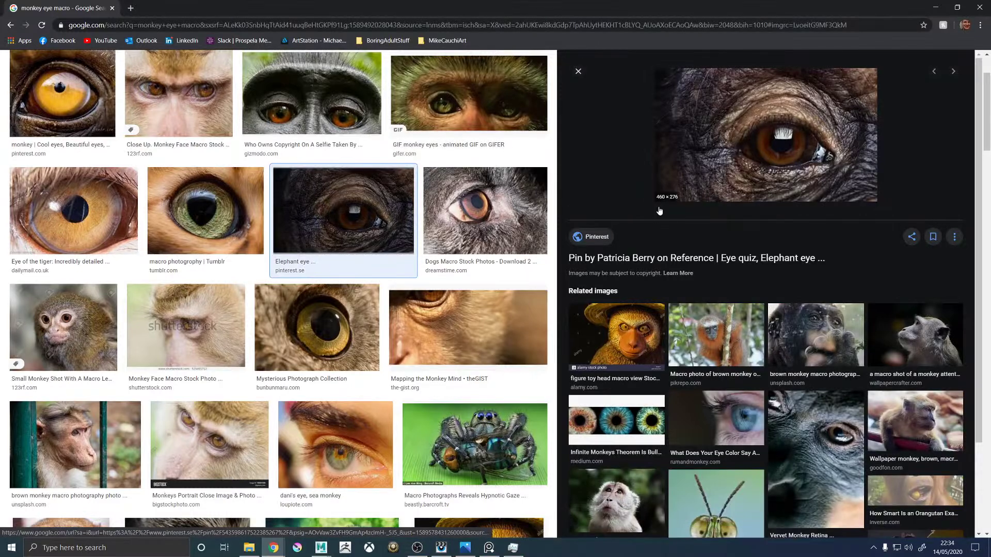
Open the Elephant eye result on Pinterest, view the related wrinkled elephant eye pin and close the Pinterest tab.
click(764, 121)
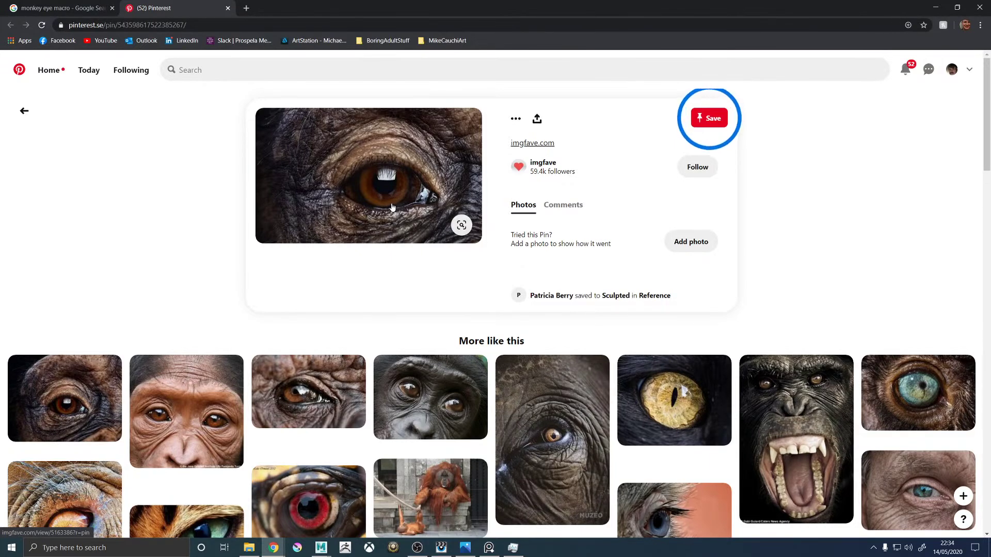
click(554, 413)
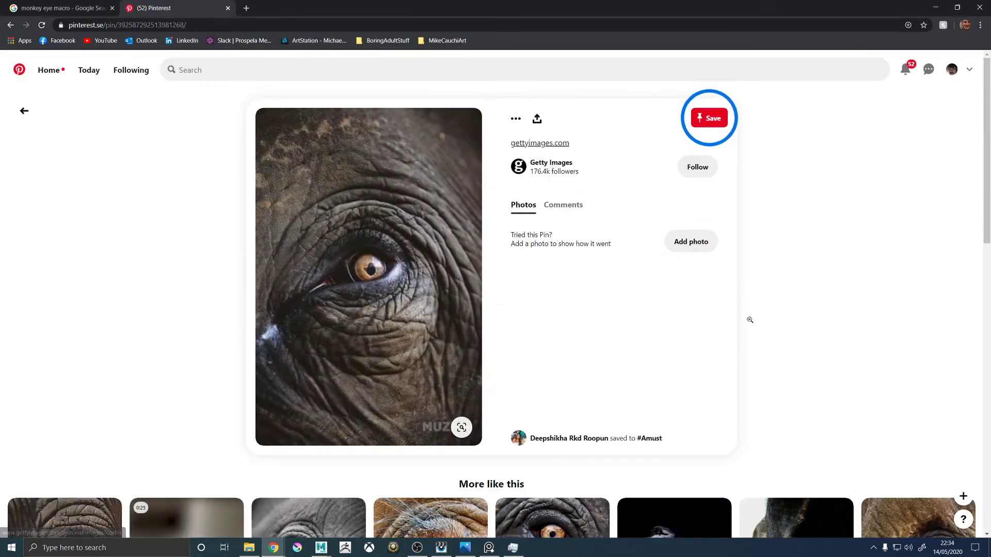
click(24, 112)
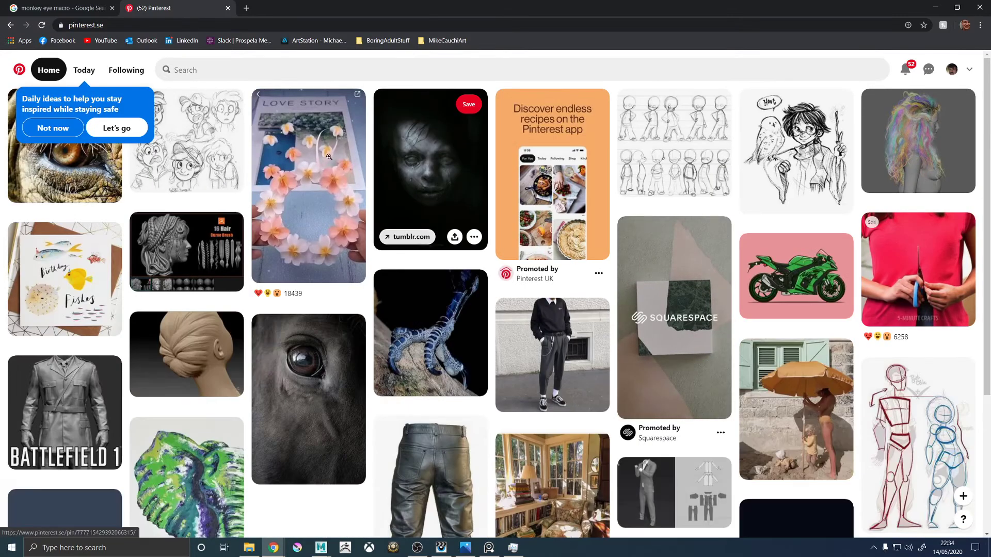
click(227, 8)
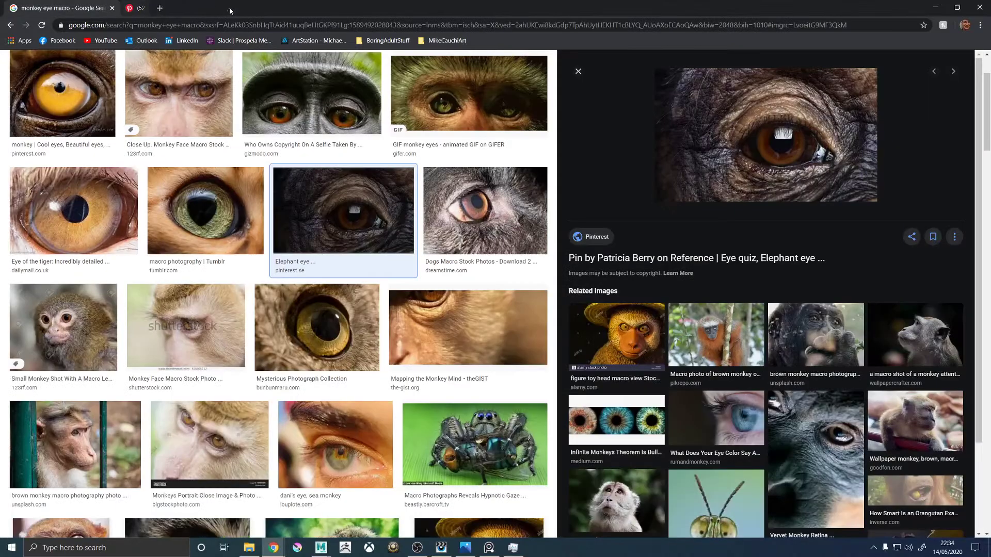
Reopen the Elephant eye pin on Pinterest and run a visual search on it with a slightly enlarged crop area.
click(788, 131)
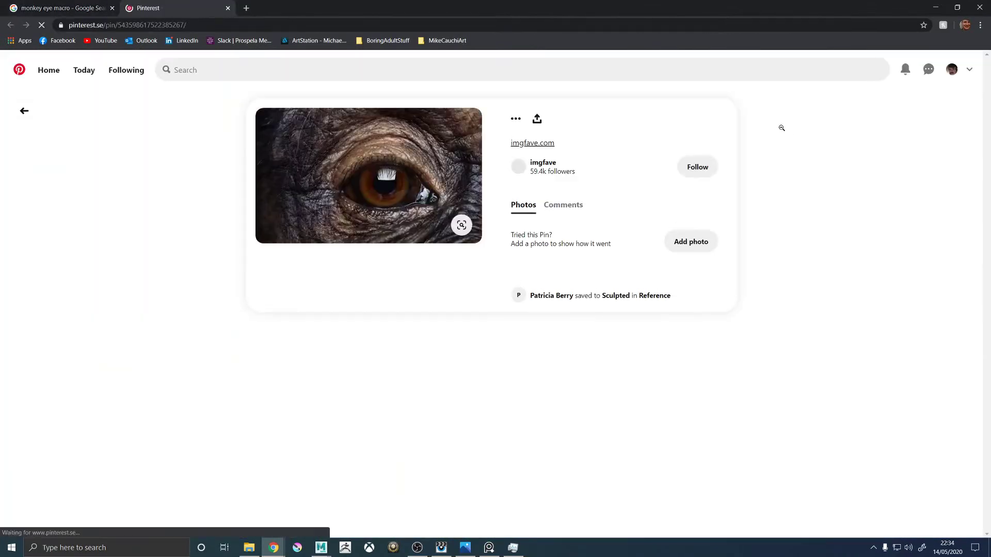
click(462, 226)
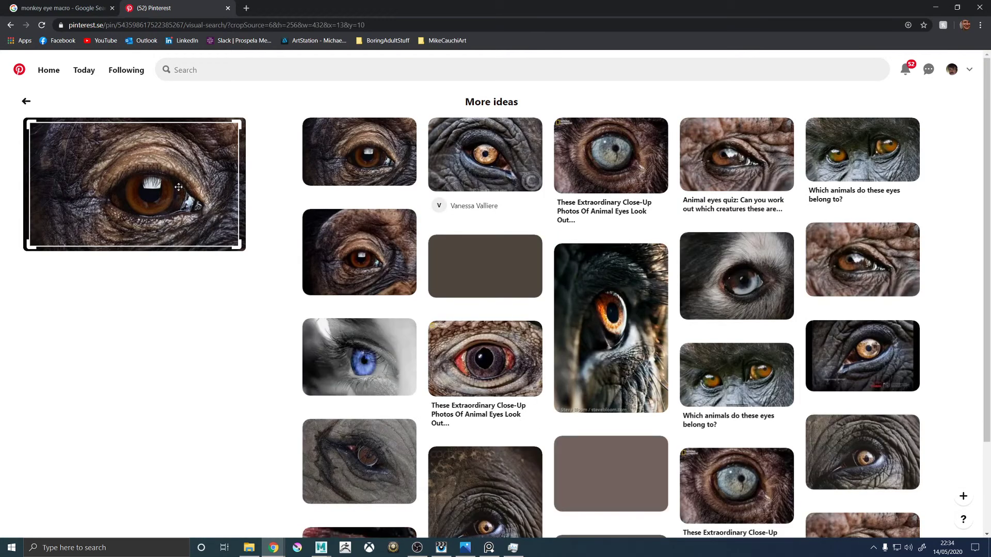
right_click(179, 188)
click(129, 306)
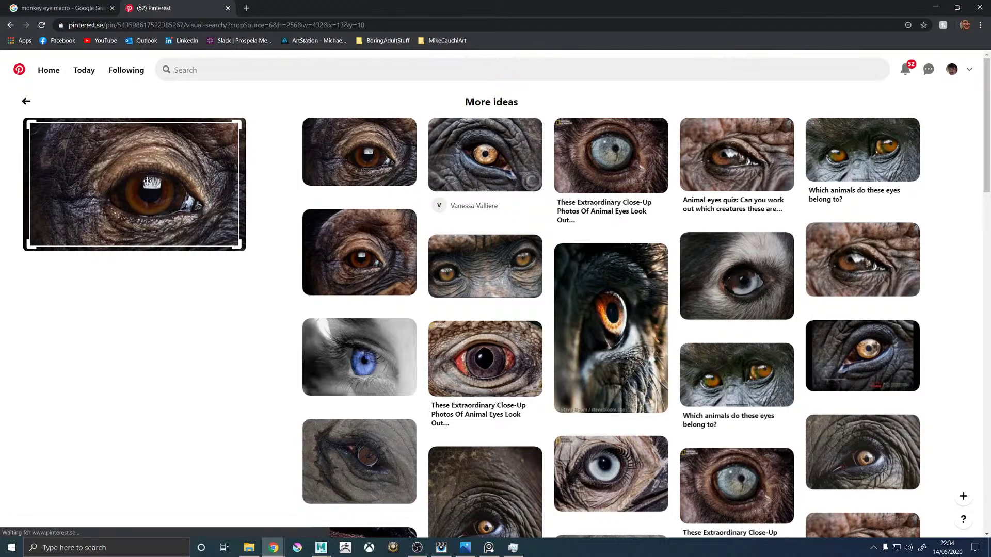
drag(237, 245, 243, 249)
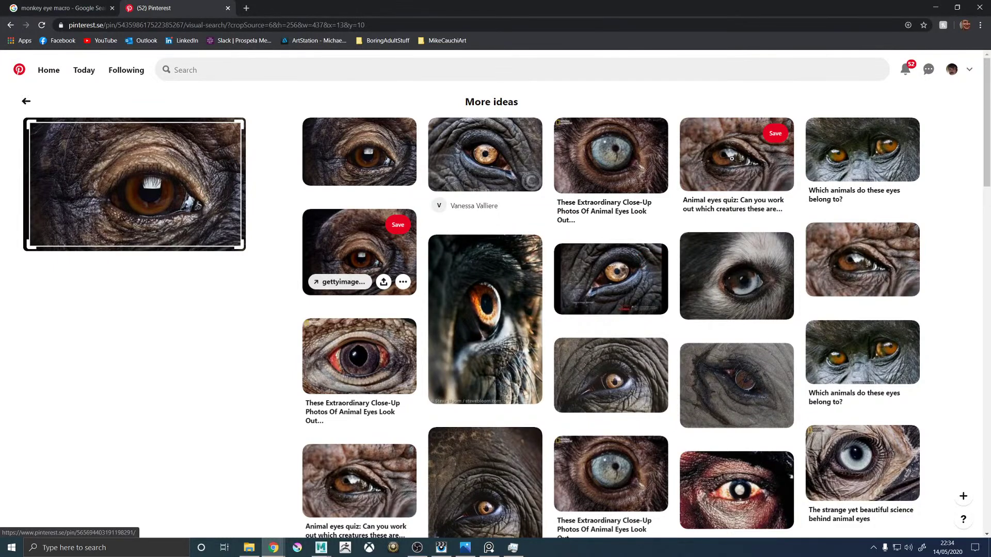
View the BuzzFeed animal eye close-up pin, return to the visual search and browse more similar eye images.
click(634, 168)
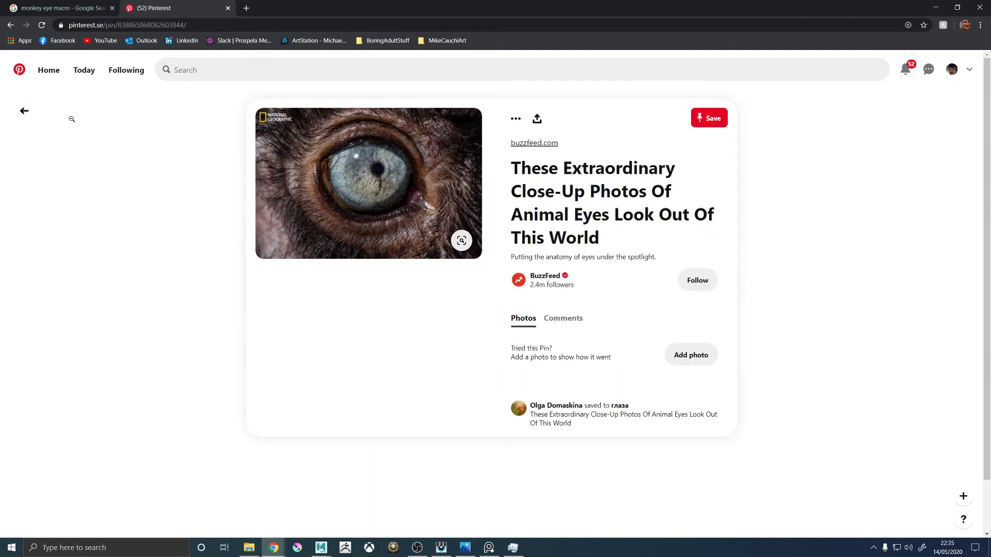
click(24, 110)
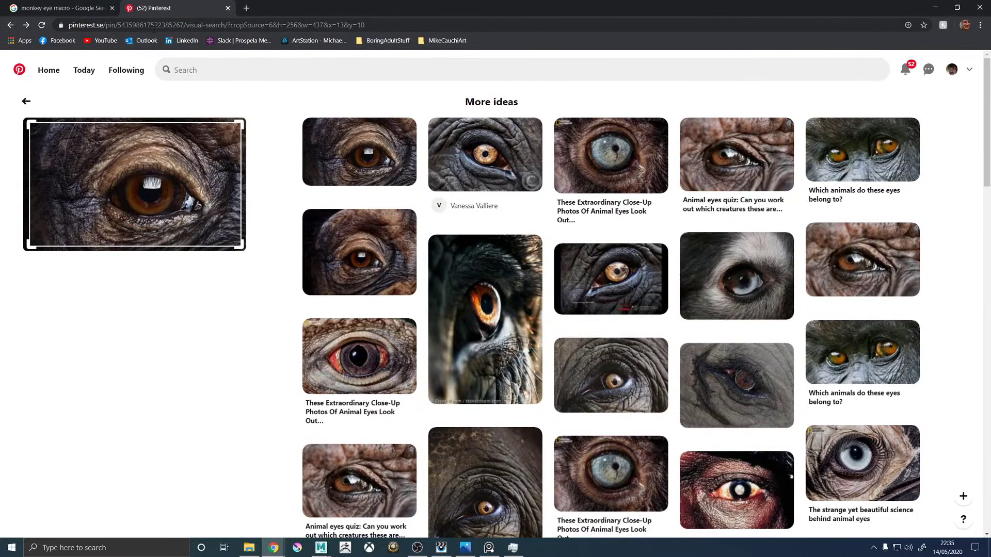
scroll(558, 179, down, 6)
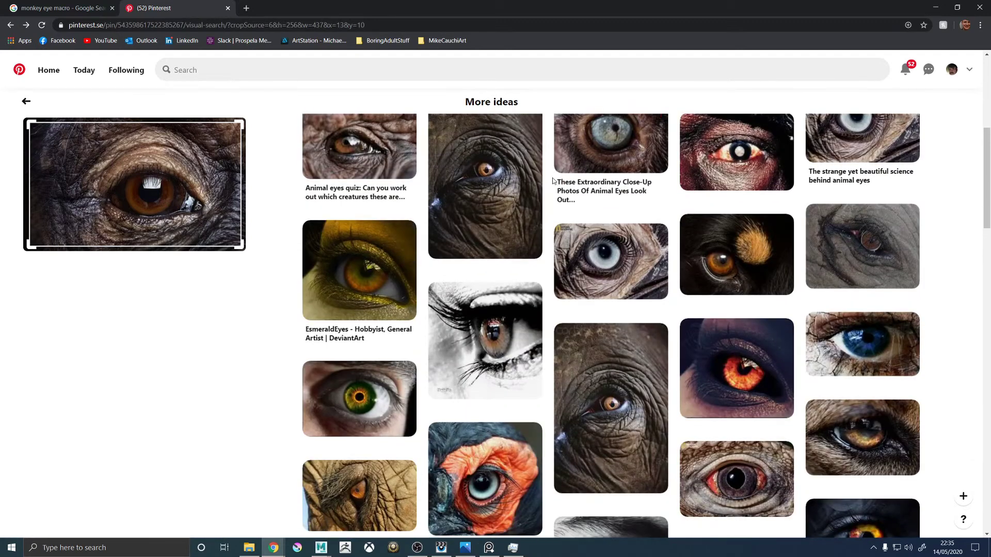
Open Unsplash in a new browser tab and search its photos for "monkey eyes".
click(249, 9)
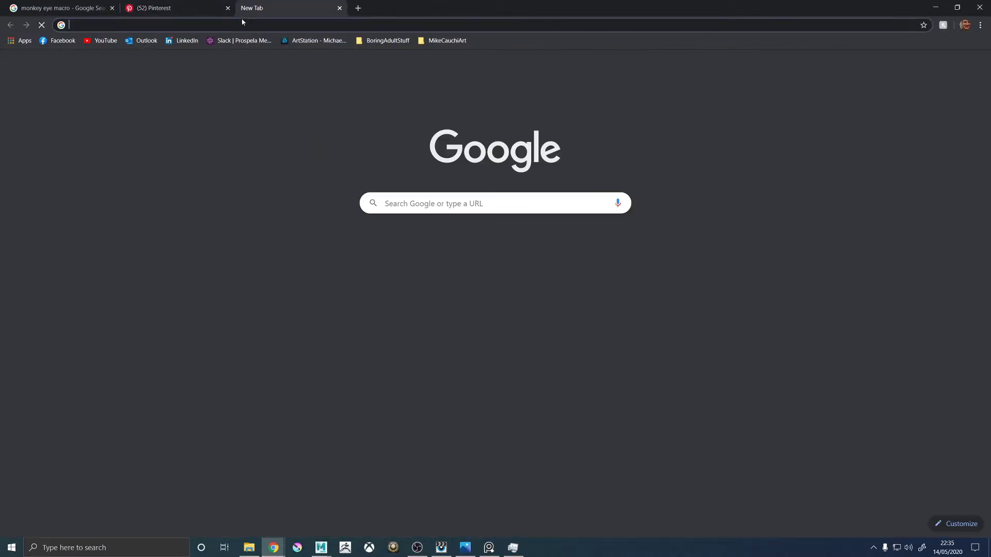
text(unsplash.com/s/photos/mane)
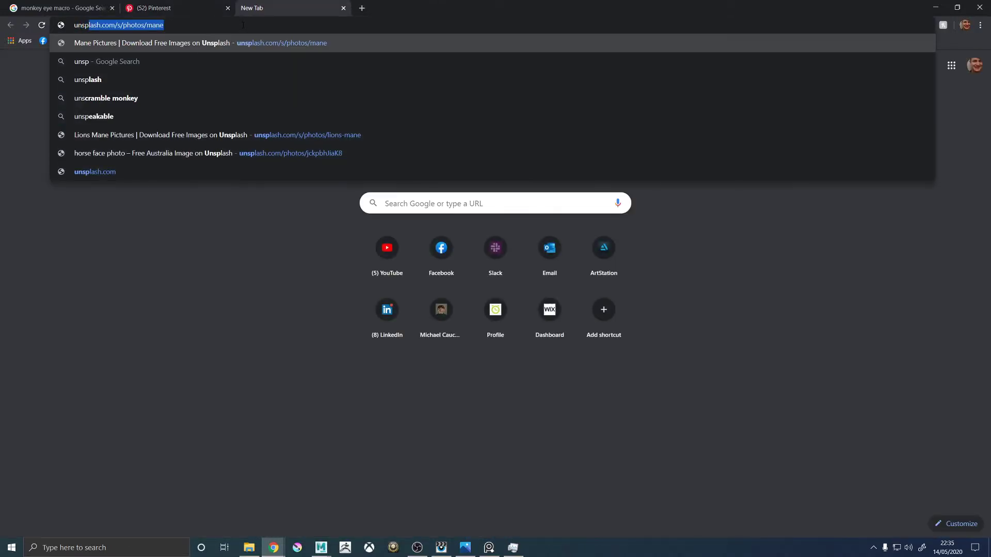
key(Return)
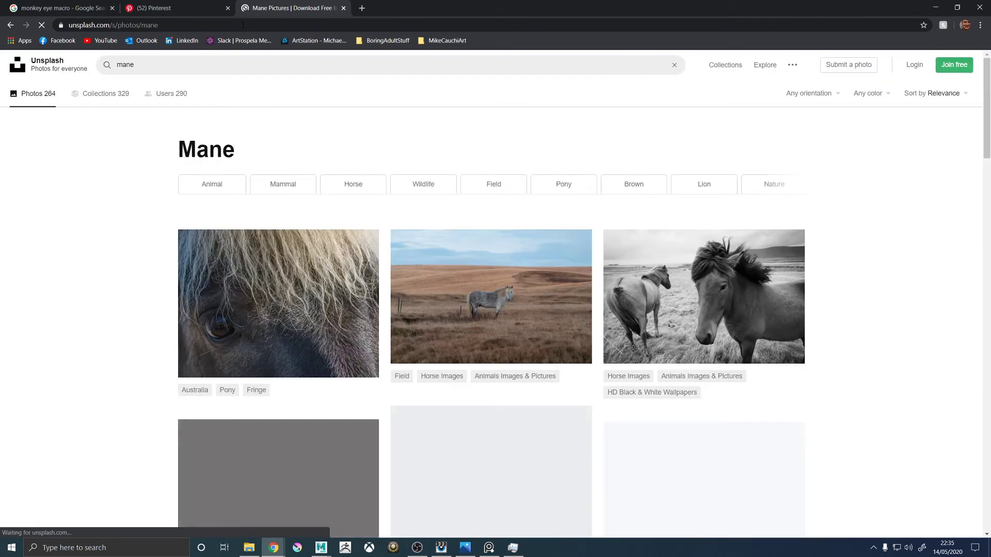
drag(136, 65, 117, 65)
text(monkey eyes)
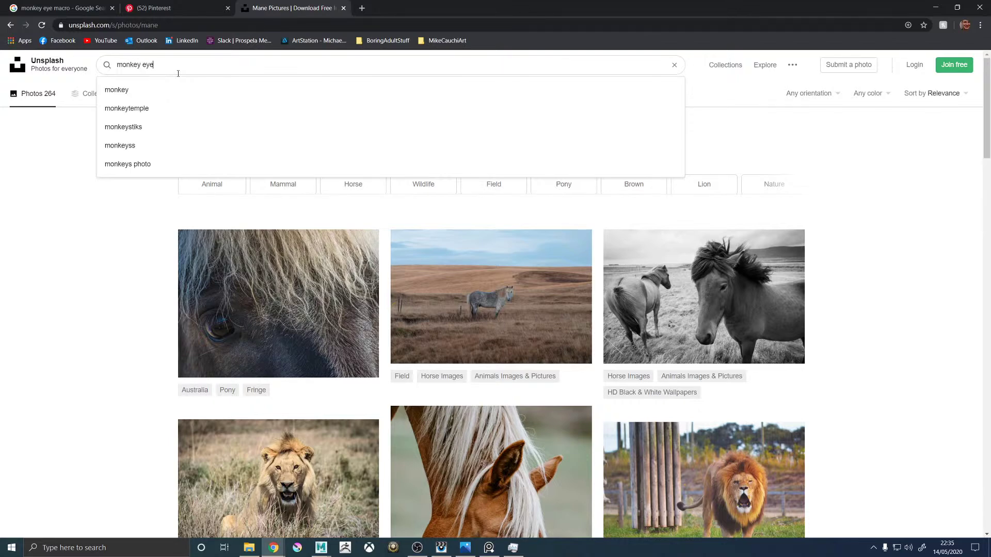
key(Return)
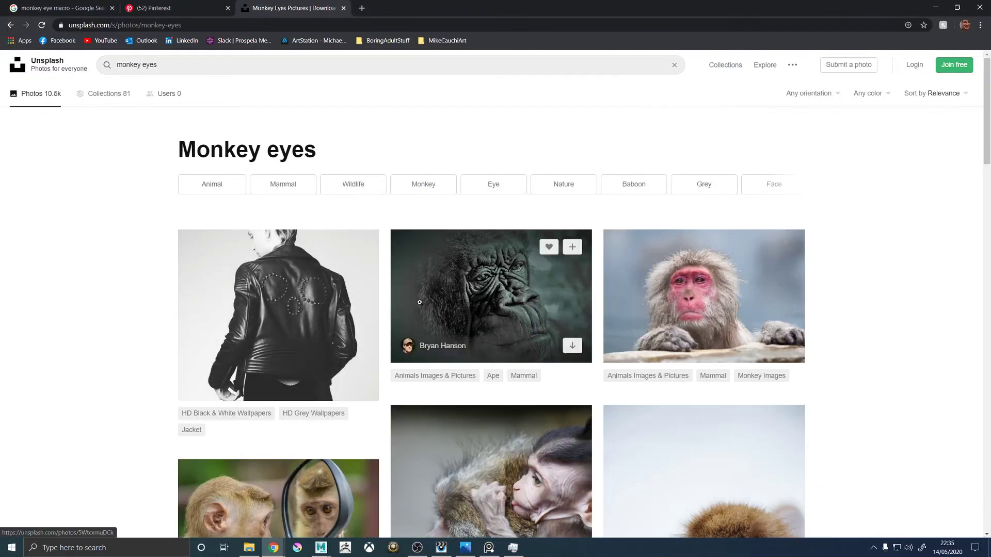
scroll(466, 277, down, 3)
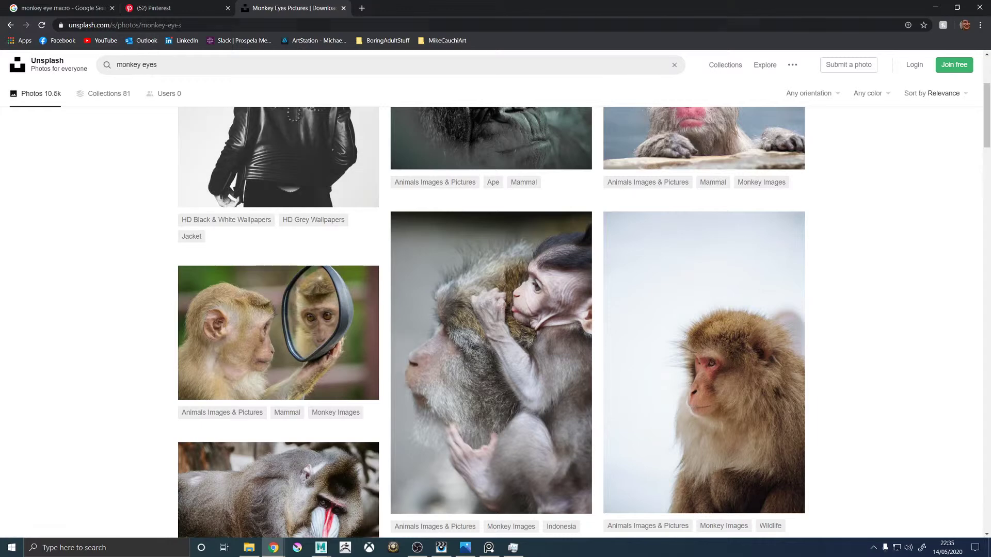
Close the Pinterest and Google image search tabs, keeping only the Unsplash results open.
click(220, 9)
click(228, 10)
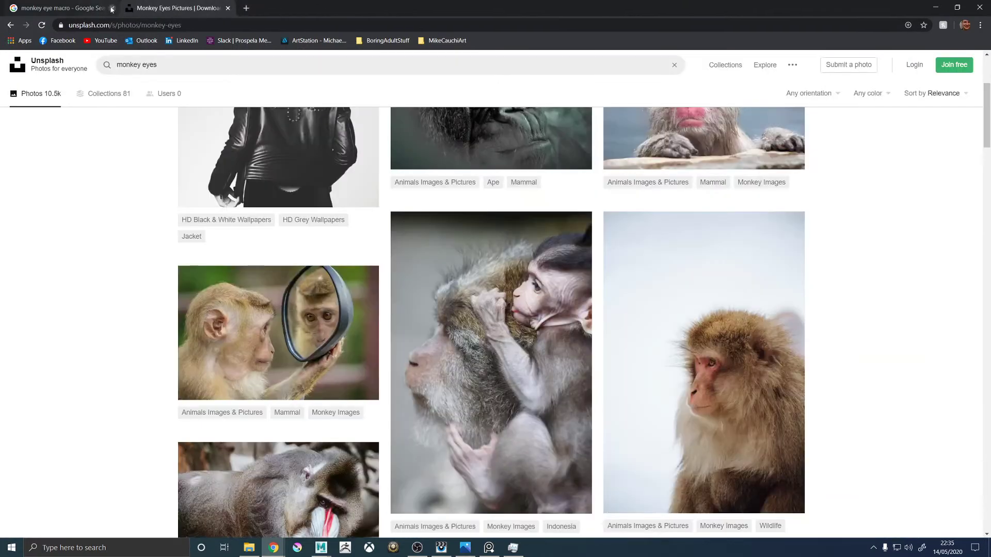
click(112, 8)
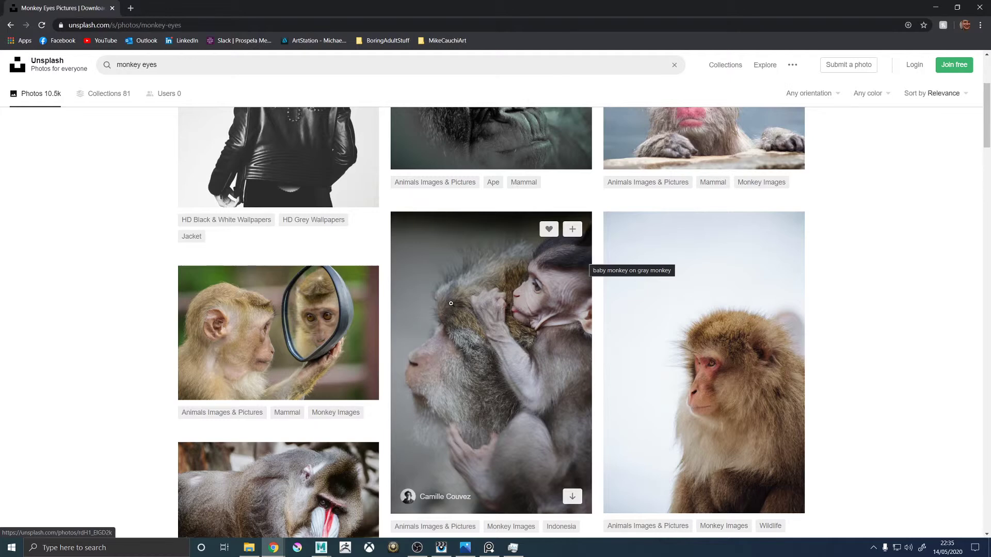
View the brown monkey photo with the blurred green background enlarged, examine the fur around its eye and return to the results.
scroll(458, 315, down, 5)
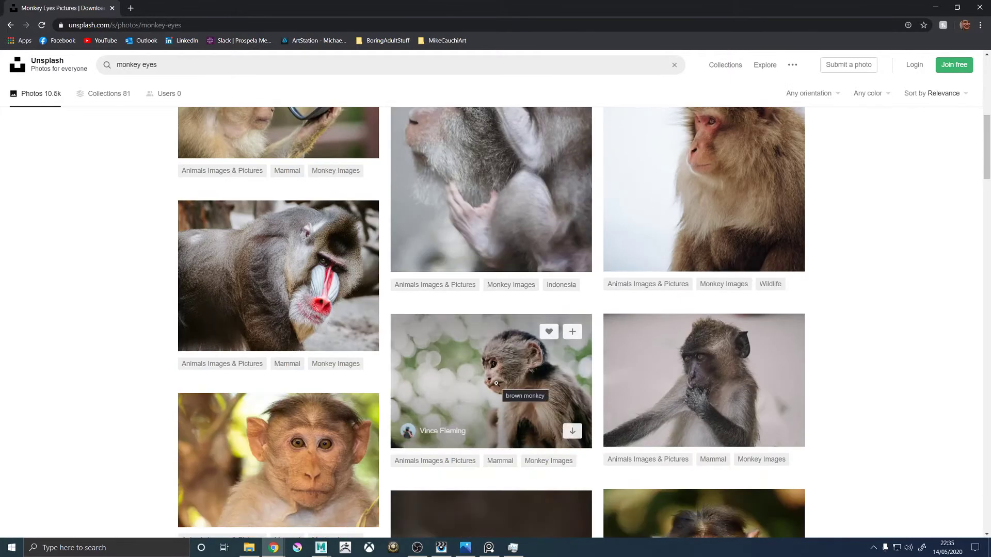
click(500, 349)
click(505, 251)
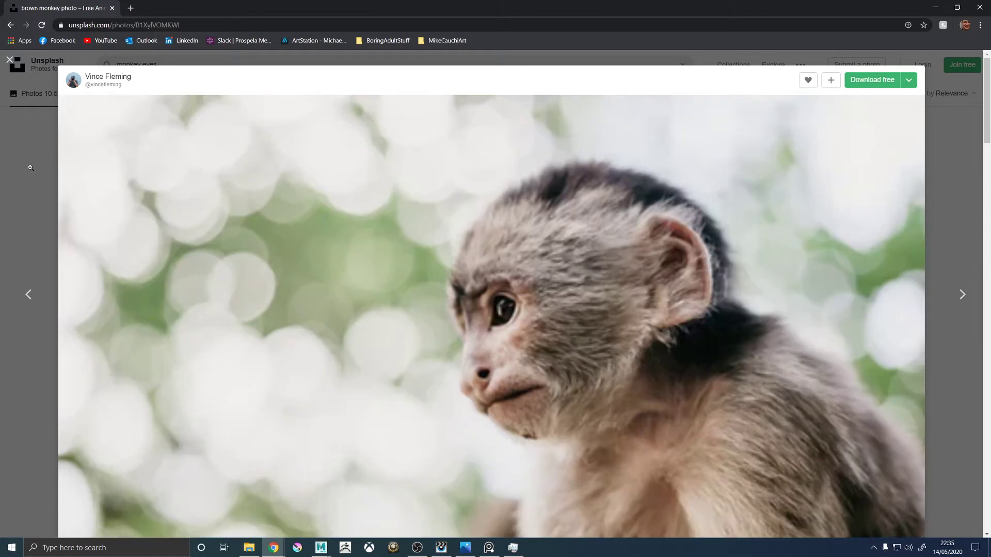
click(8, 60)
click(481, 324)
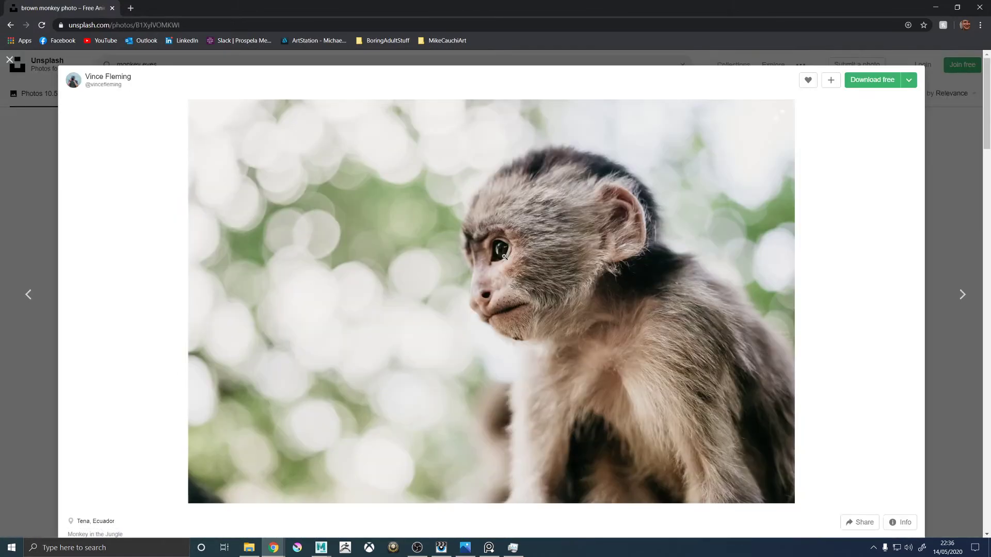
click(505, 256)
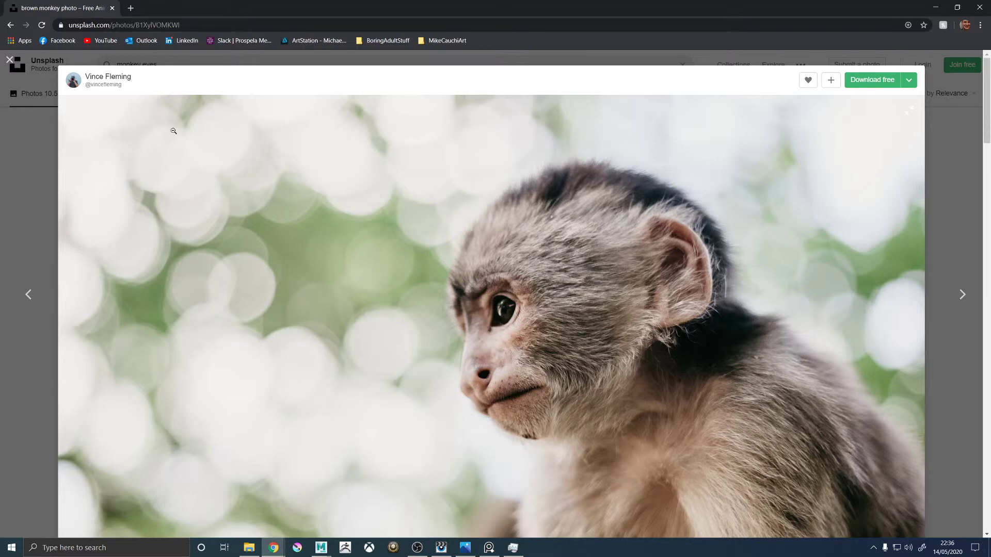
click(15, 68)
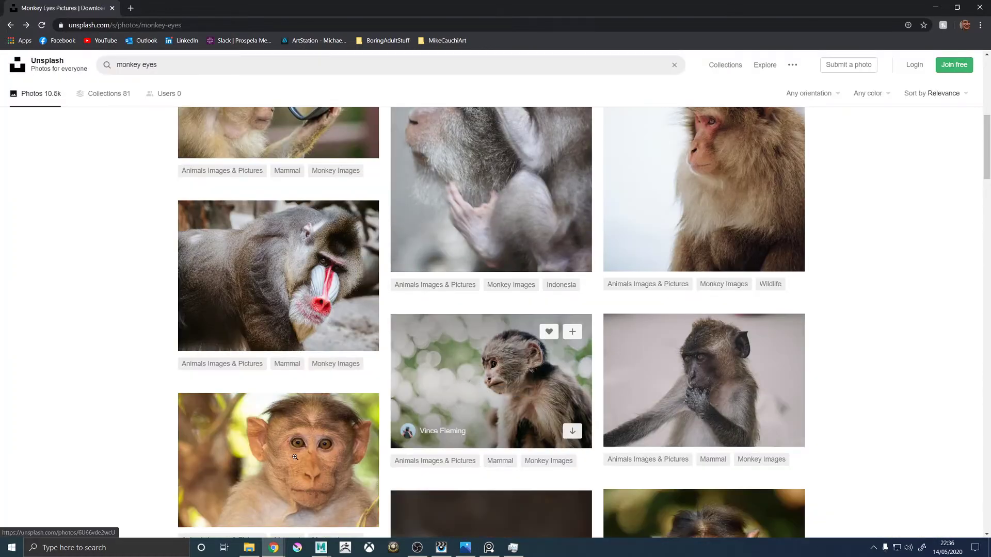
Examine the front-facing brown monkey close-up enlarged, then view the brown and white monkey portrait with the dark background and close it.
scroll(296, 444, down, 5)
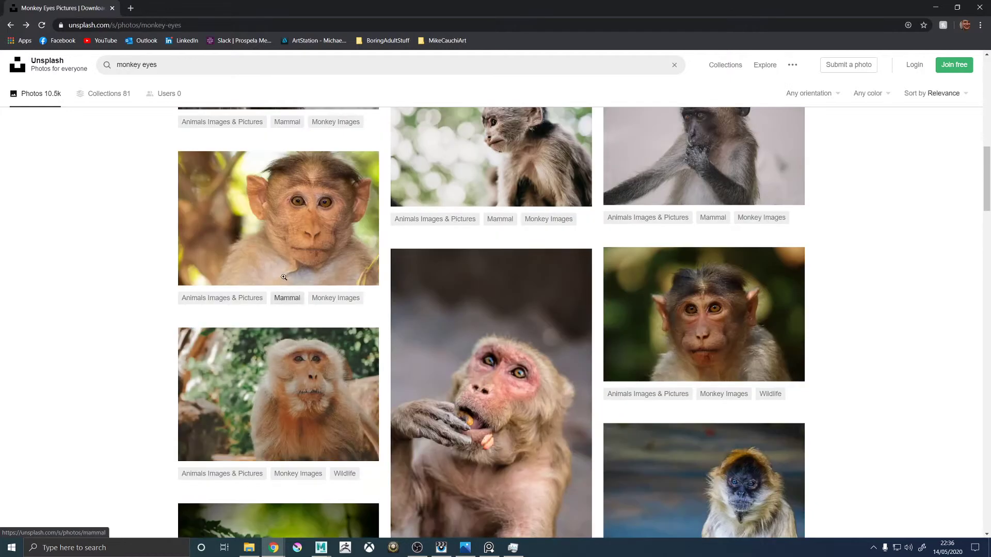
click(310, 229)
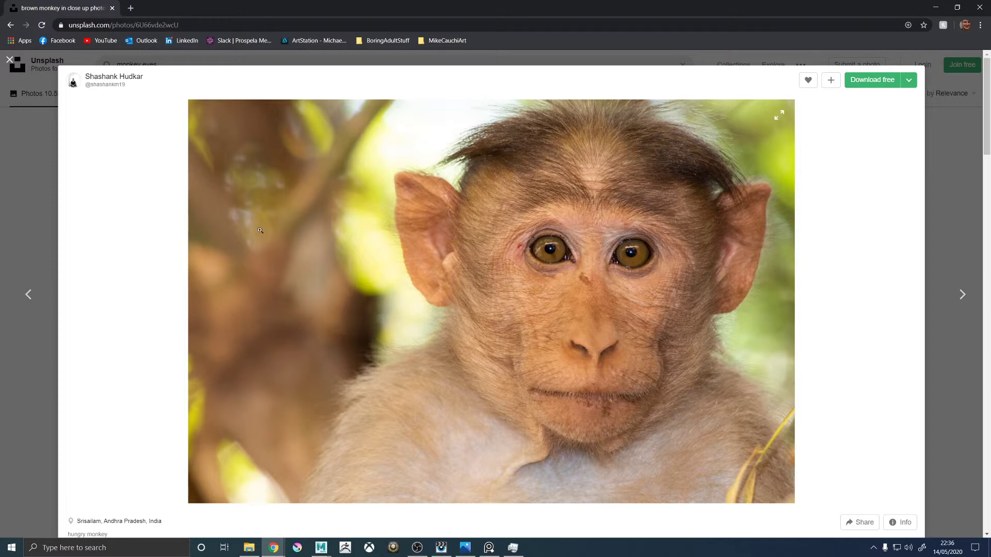
click(579, 251)
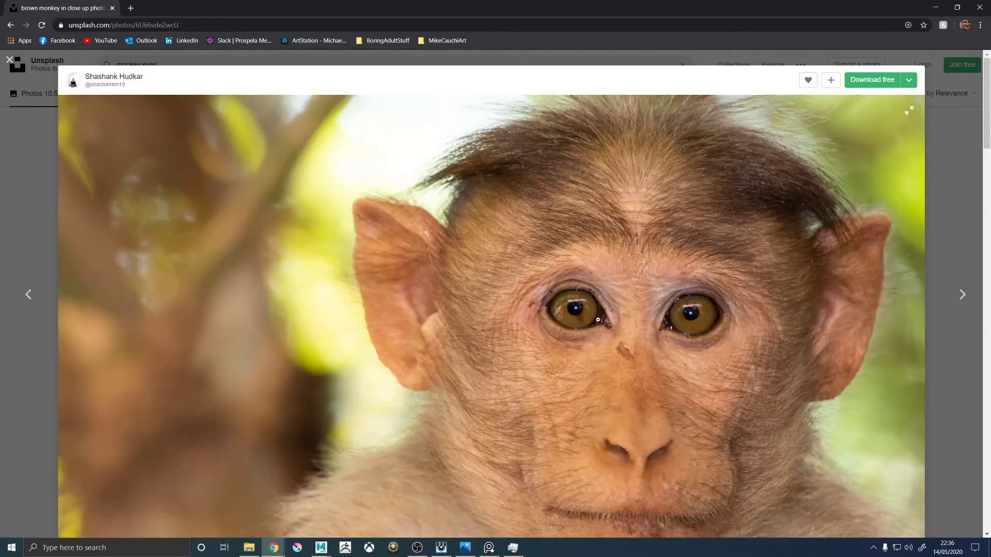
click(10, 59)
click(717, 313)
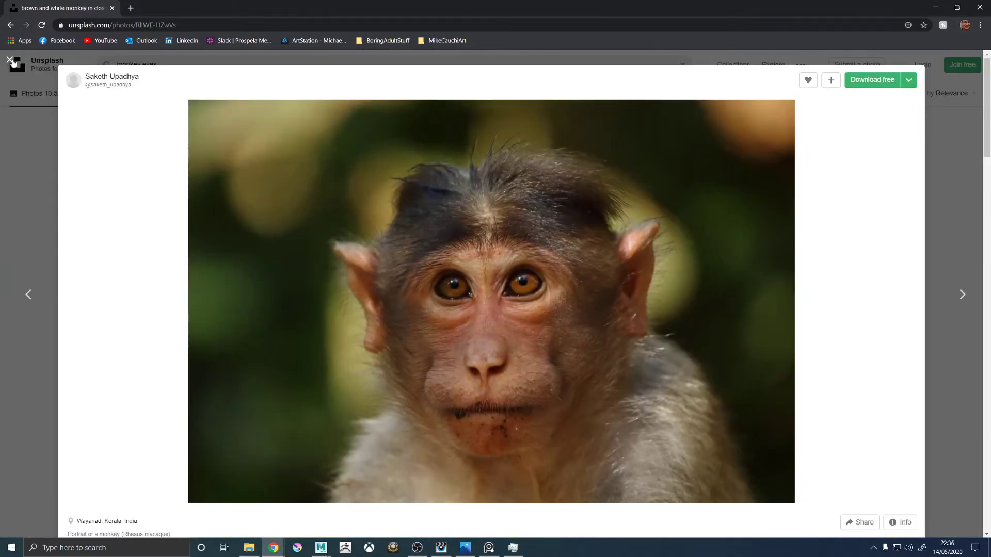
click(9, 59)
Browse further to the pink-faced monkey against green foliage, view it enlarged around the eyes and close it.
scroll(458, 343, down, 3)
scroll(457, 343, down, 3)
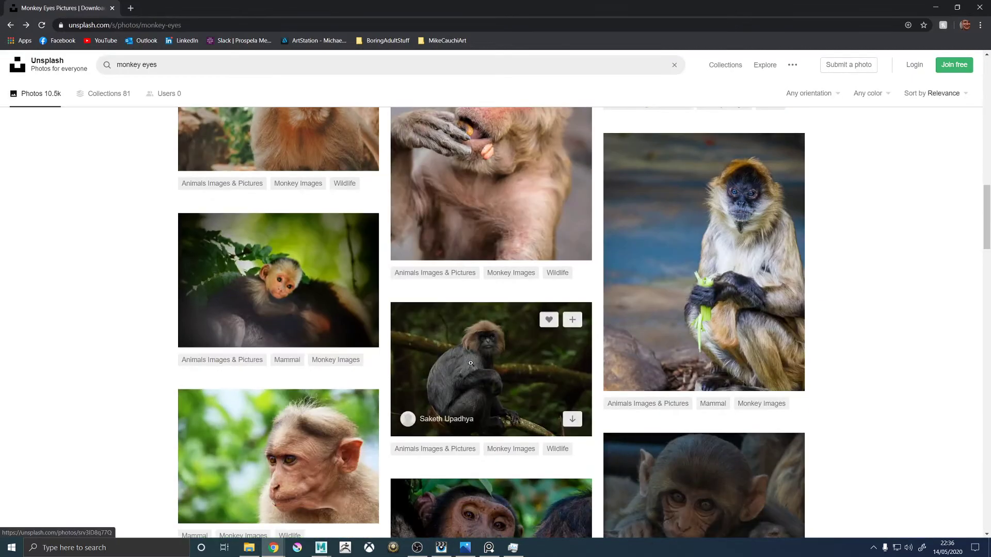
scroll(458, 343, down, 4)
click(341, 256)
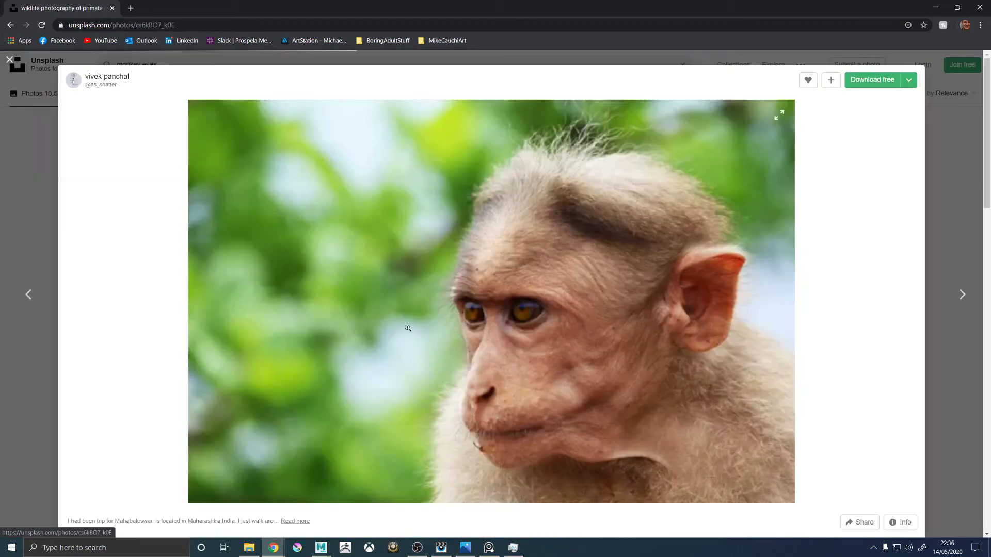
click(532, 309)
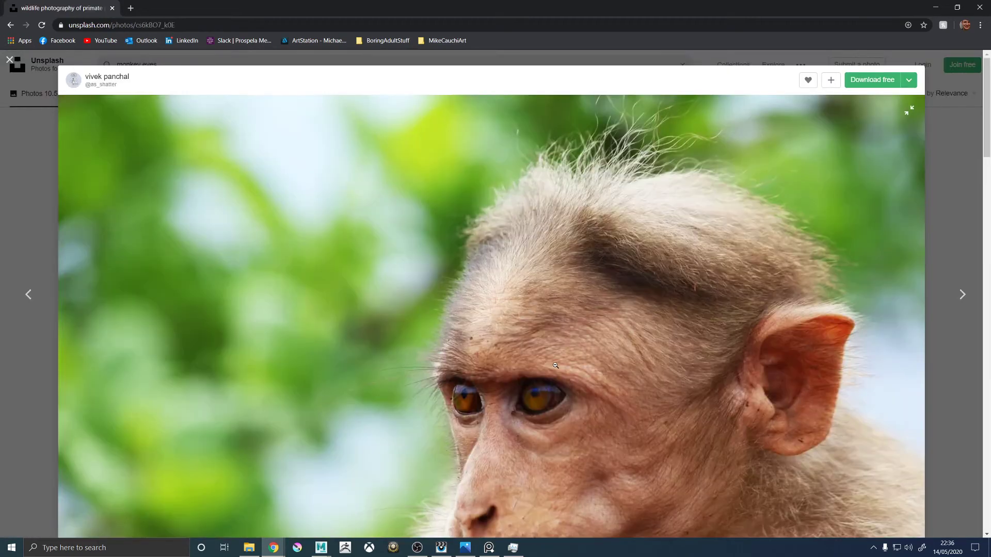
click(9, 59)
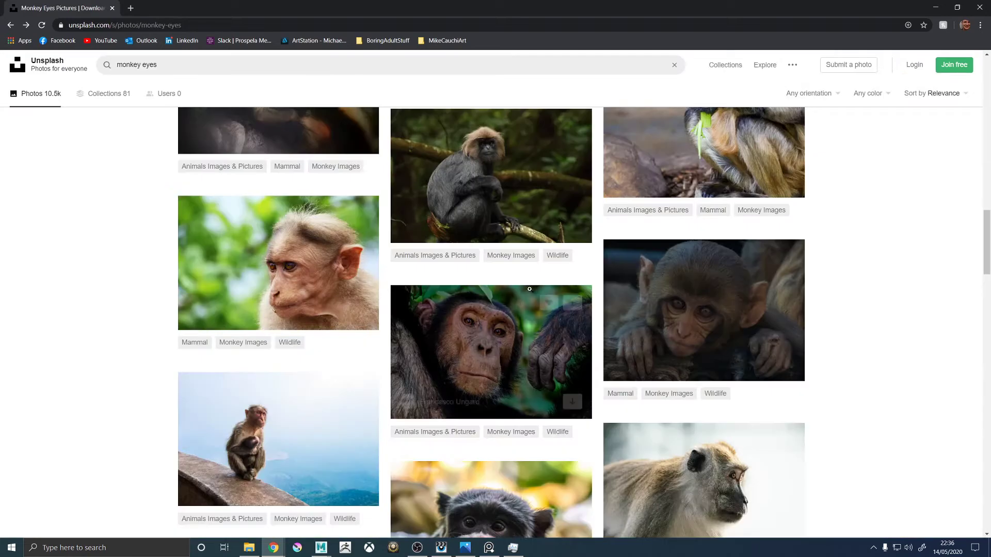
Open the macro chimpanzee photo enlarged, examine the hair around its eyes, mouth and chin, and close it.
scroll(477, 251, down, 2)
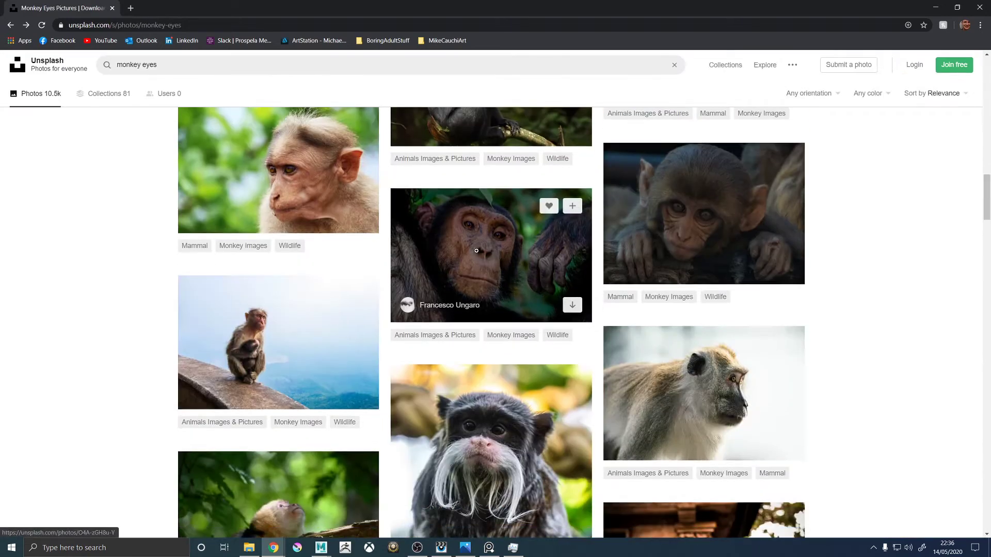
click(500, 236)
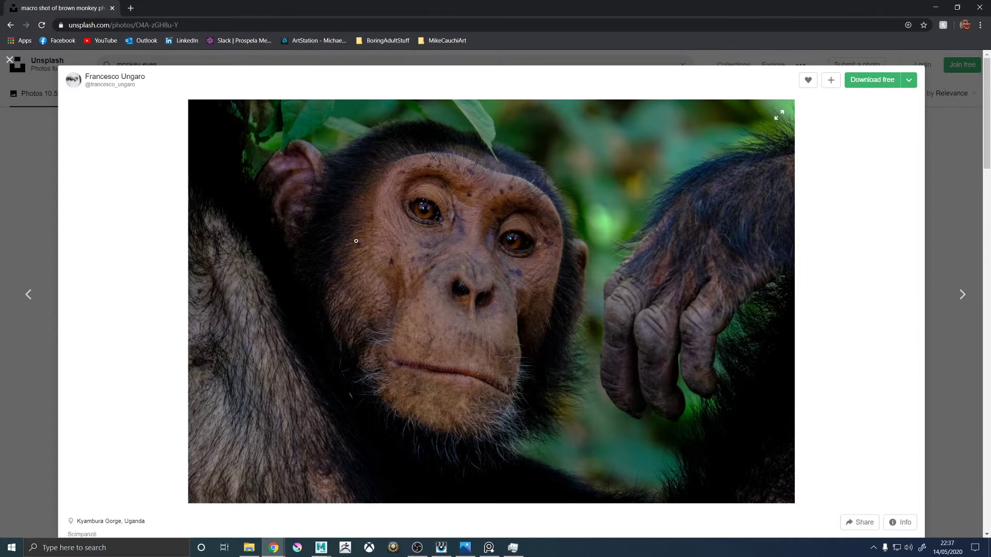
click(413, 208)
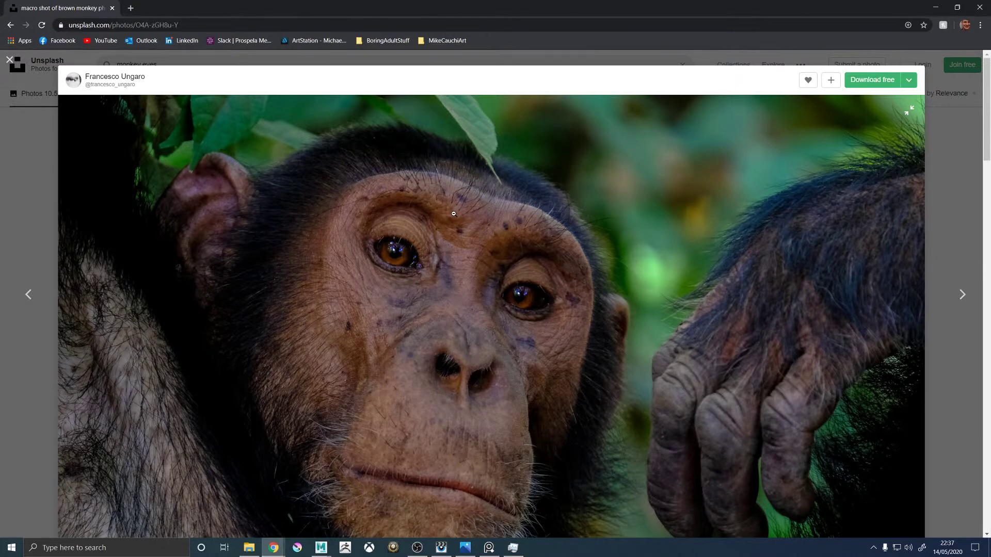
scroll(476, 287, down, 2)
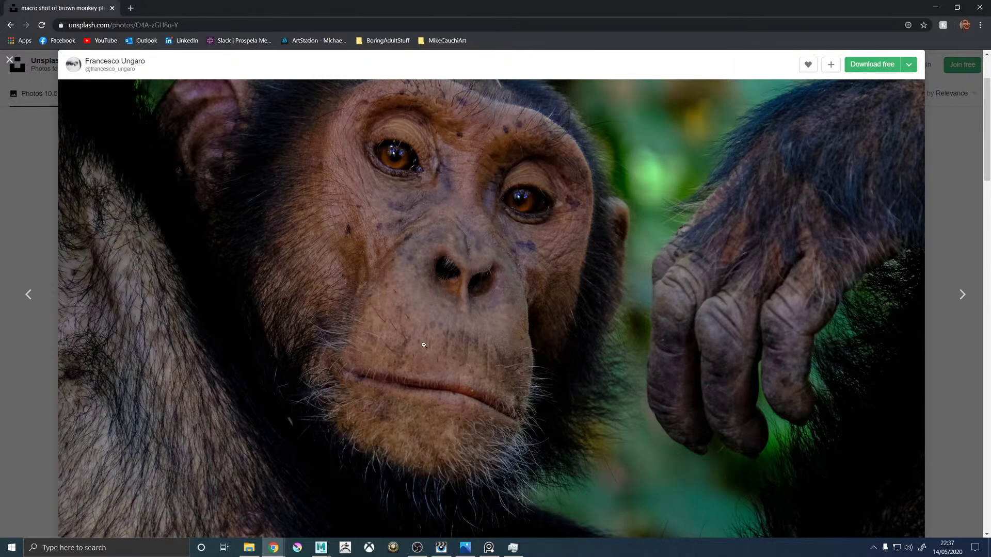
scroll(430, 309, down, 1)
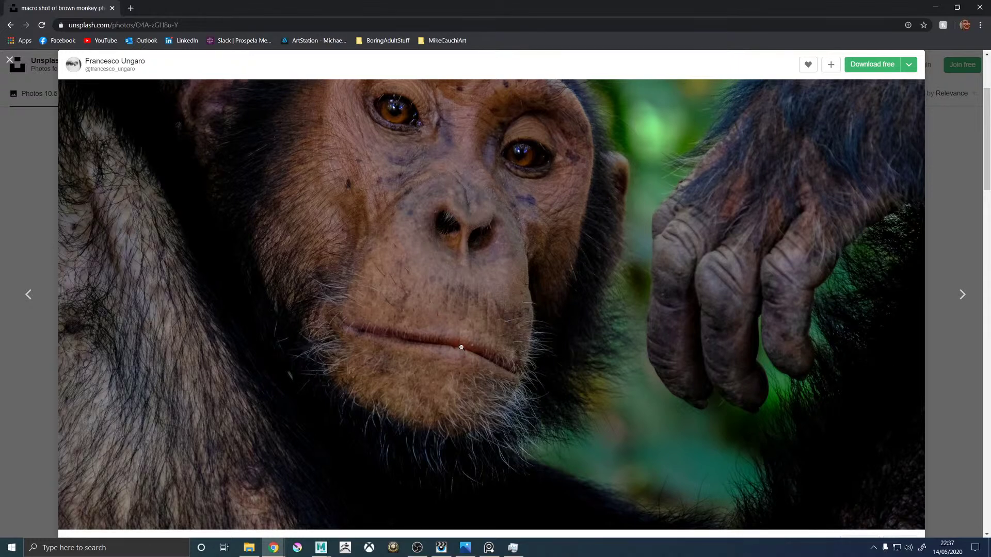
scroll(459, 349, up, 1)
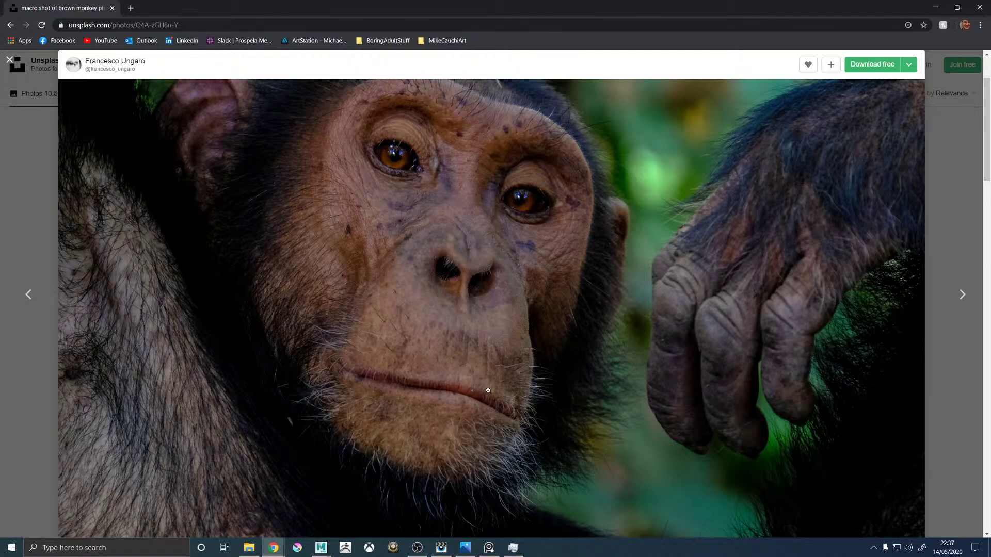
click(9, 59)
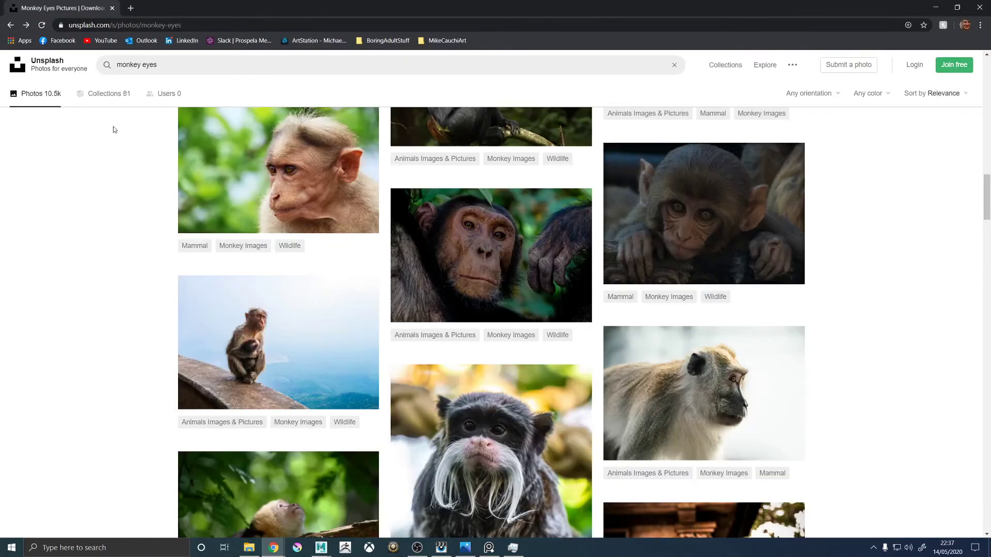
Examine the black and white monkey with the long white moustache enlarged, close it and browse more monkey and lemur photos.
scroll(488, 361, down, 2)
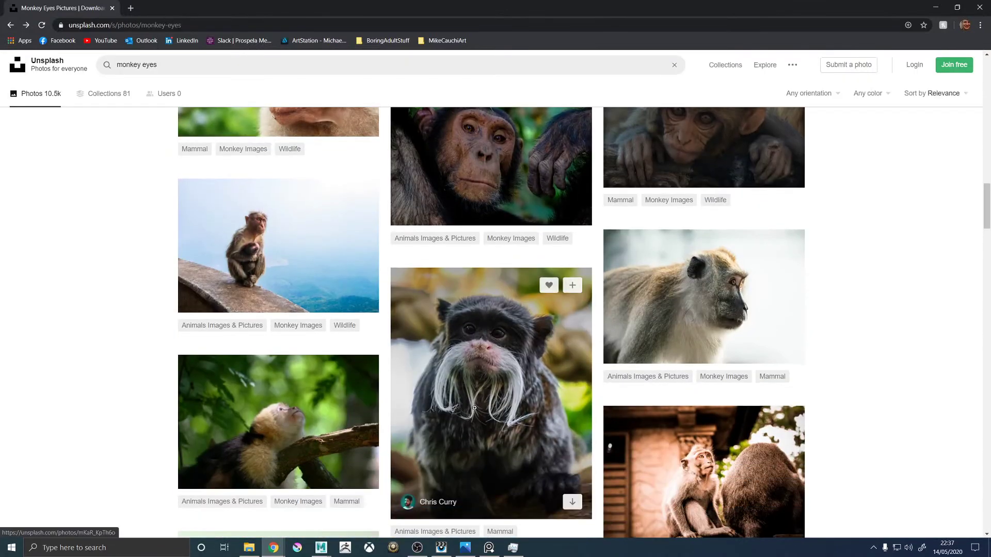
click(570, 482)
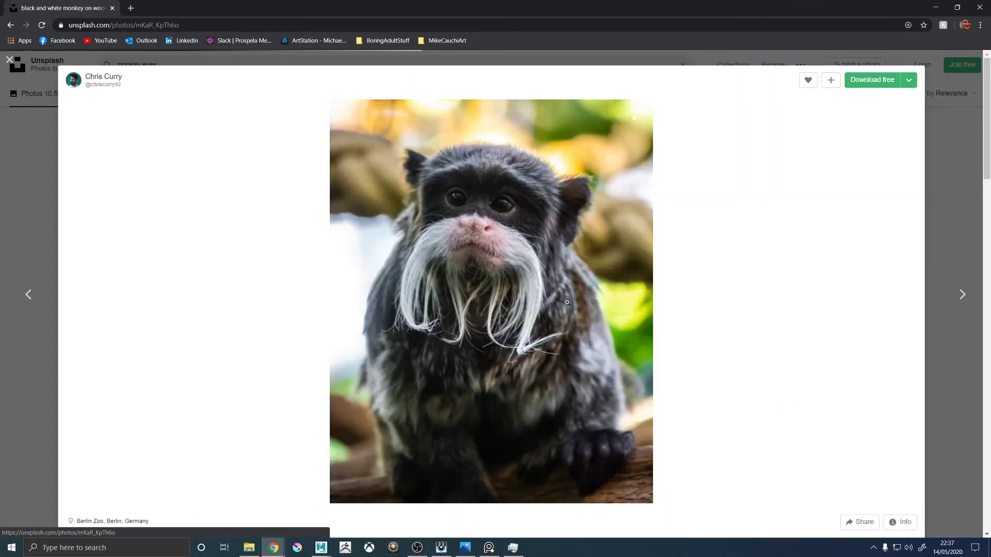
click(504, 268)
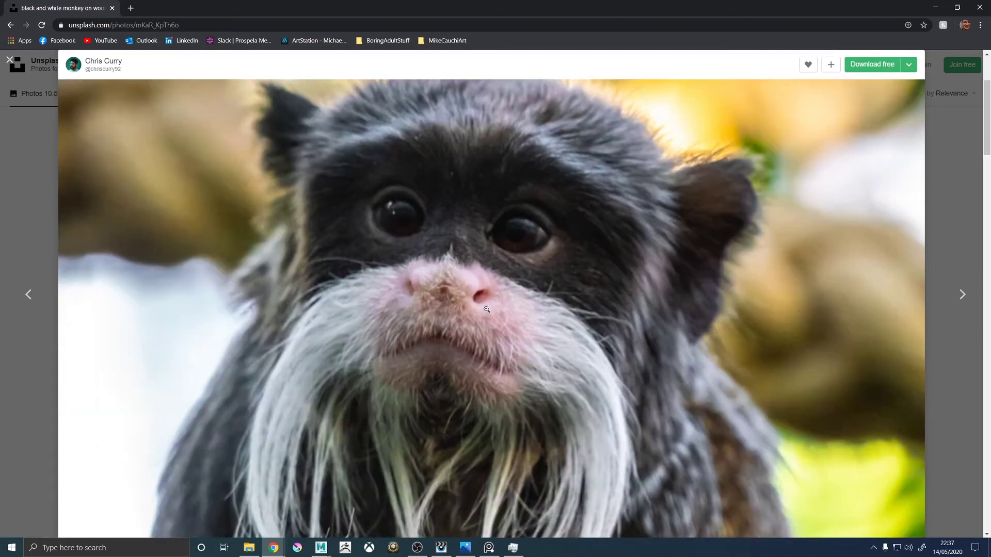
scroll(487, 309, down, 2)
scroll(486, 309, up, 1)
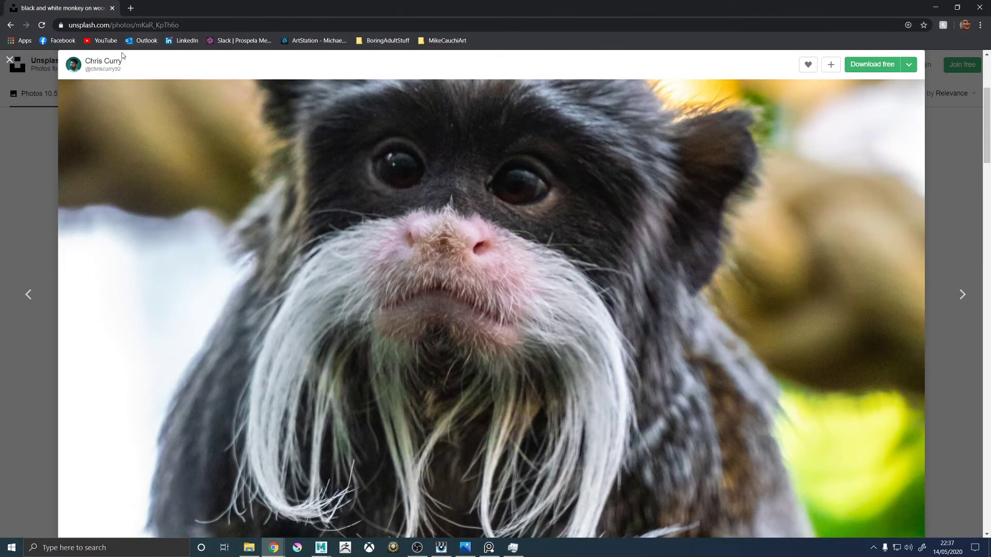
click(9, 59)
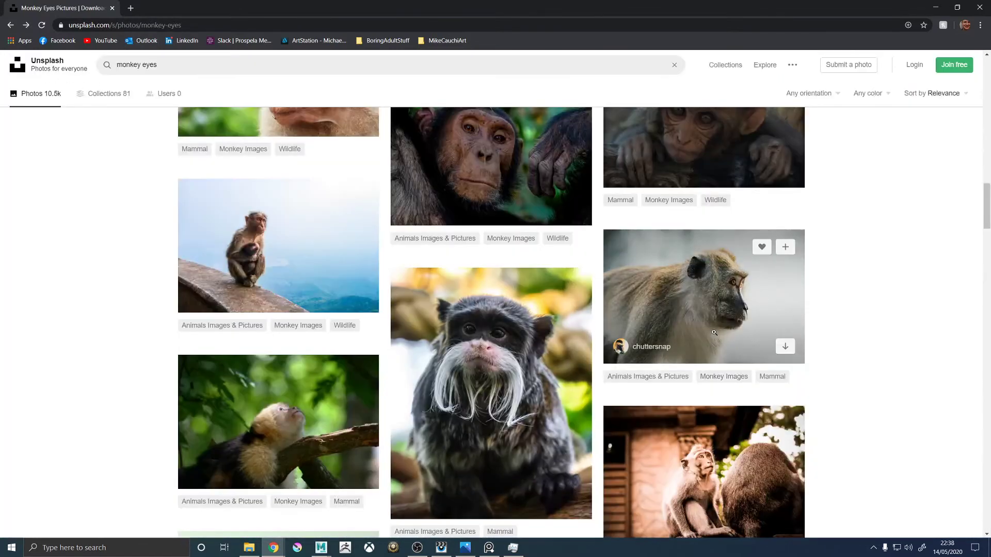
scroll(719, 325, down, 3)
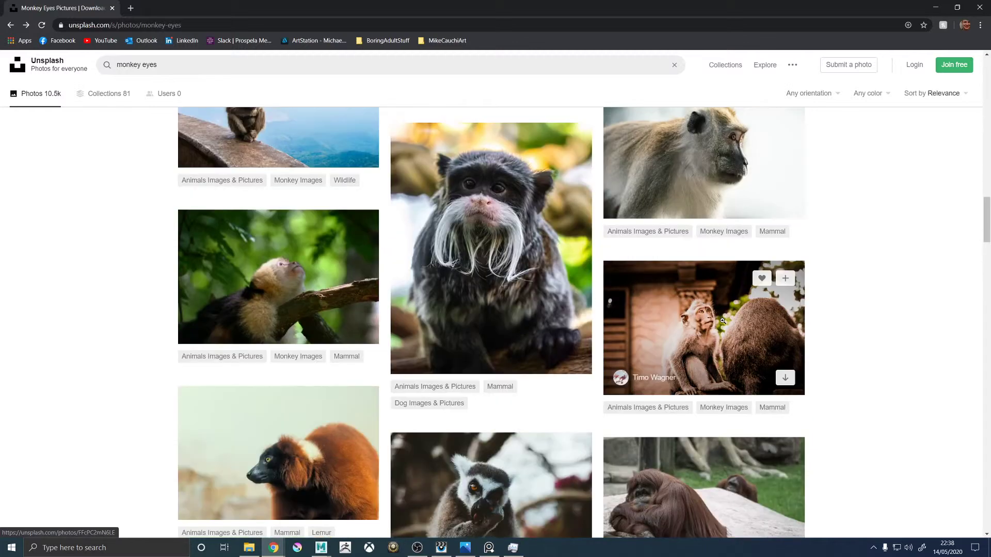
scroll(723, 320, down, 5)
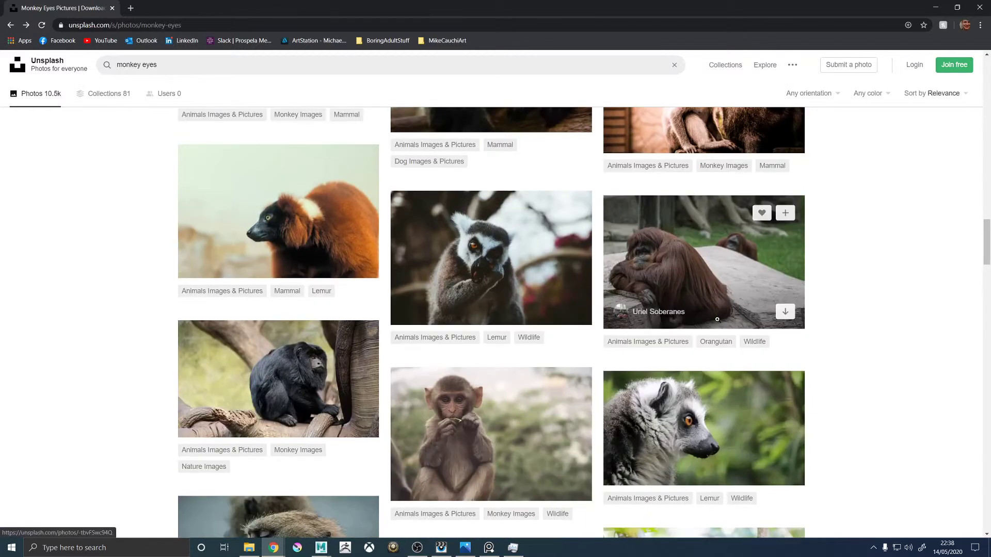
Browse to the golden-brown monkey close-up with orange eyes, examine the fur around its eyes enlarged and close it.
scroll(717, 320, down, 4)
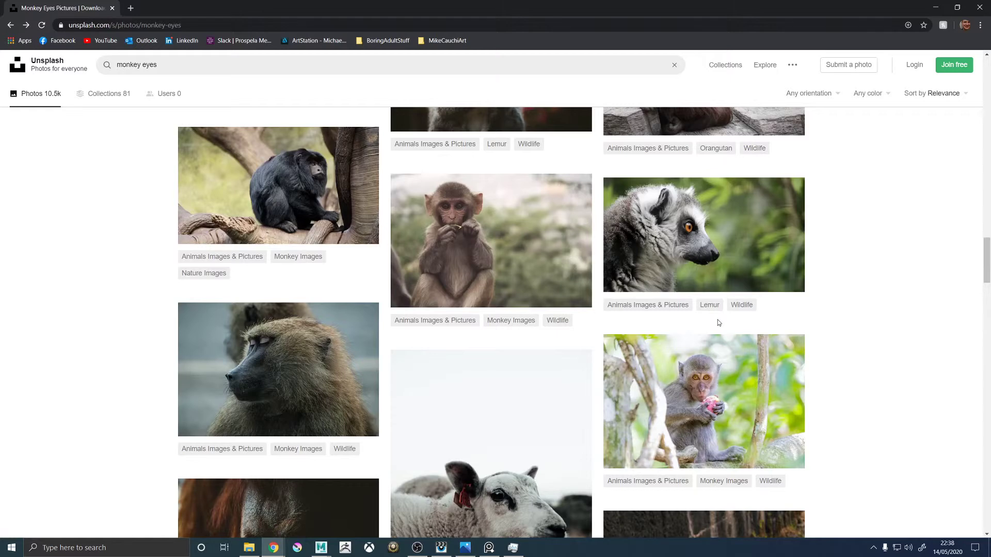
scroll(717, 323, down, 5)
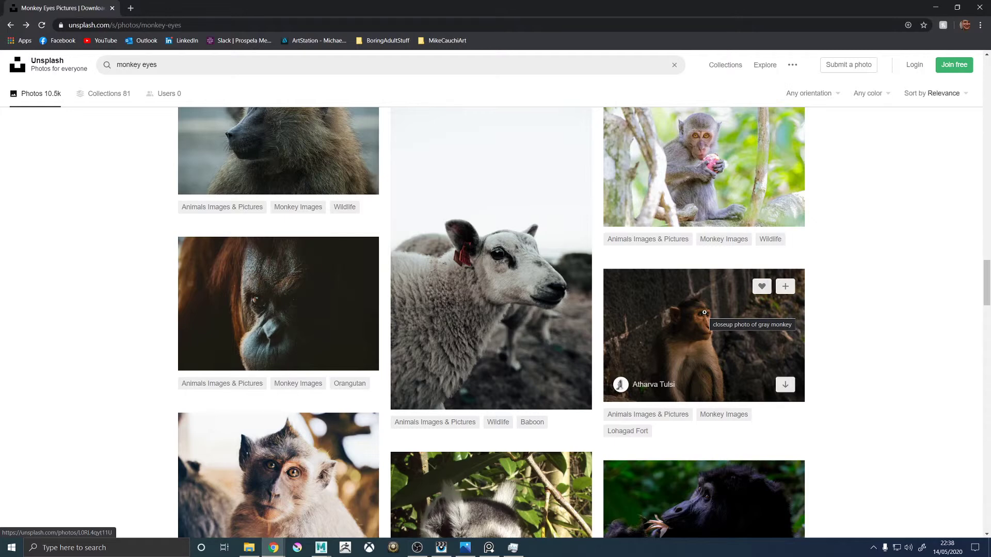
scroll(311, 399, down, 3)
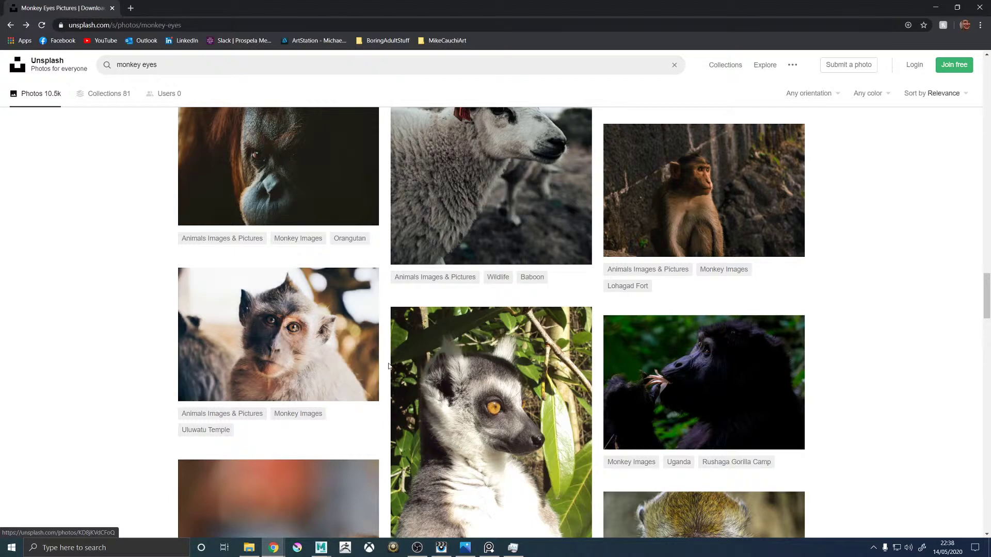
scroll(321, 336, down, 3)
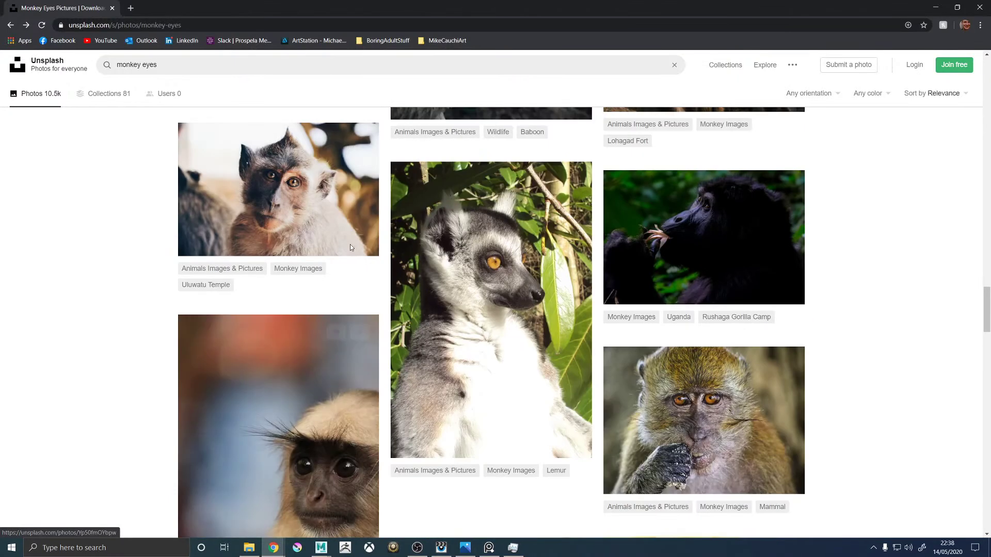
click(703, 418)
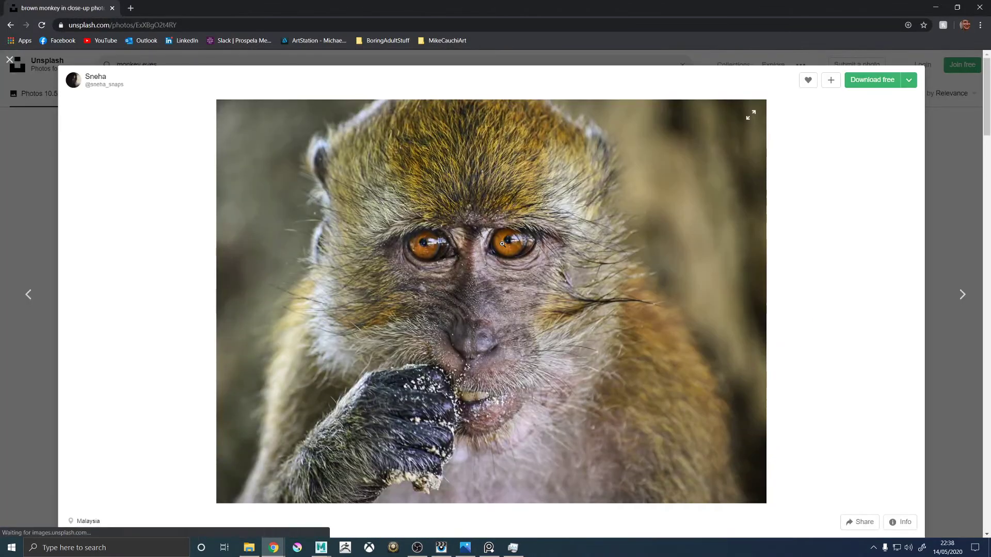
click(502, 243)
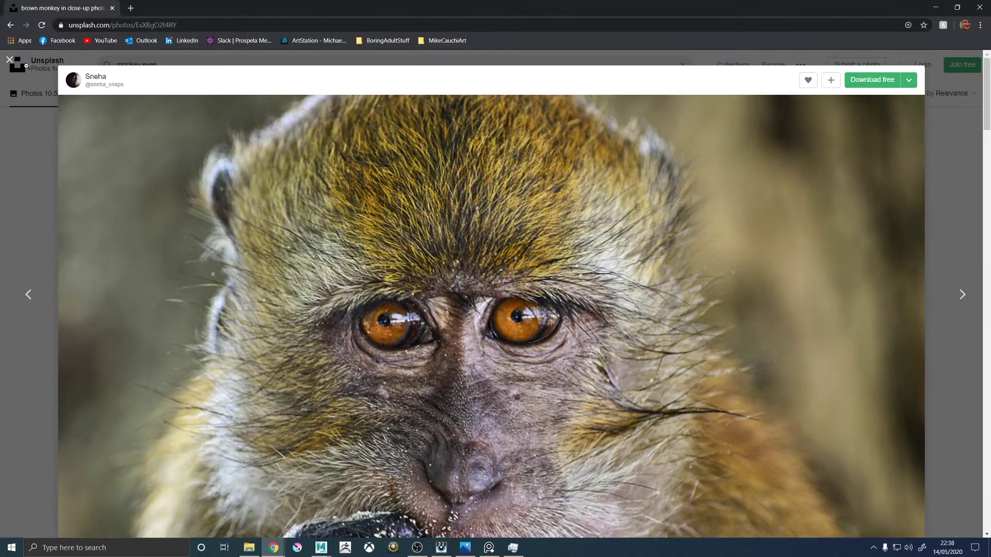
click(9, 60)
Browse further through the monkey eyes photo results, examining the monkeys, lemurs and apes for facial fur references.
scroll(536, 306, down, 5)
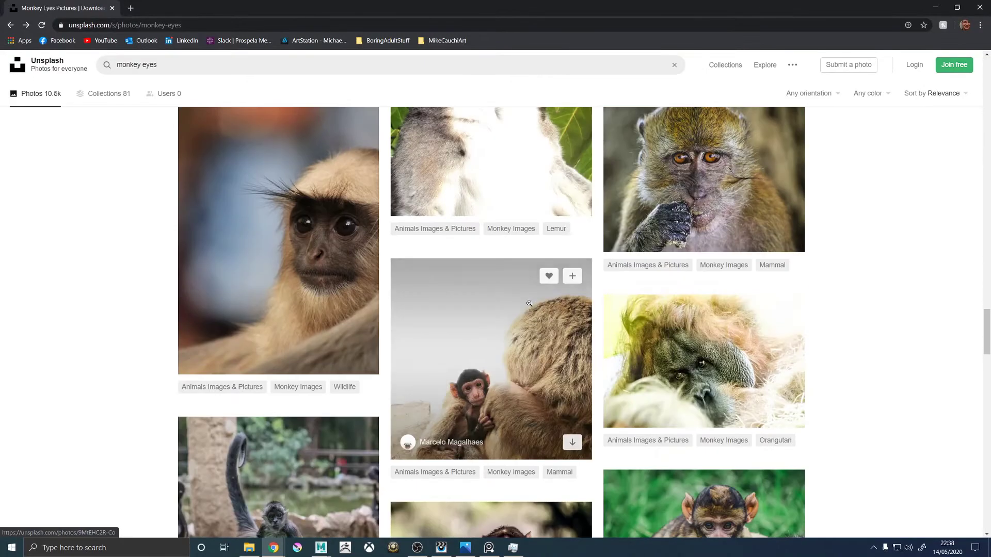
scroll(597, 345, down, 2)
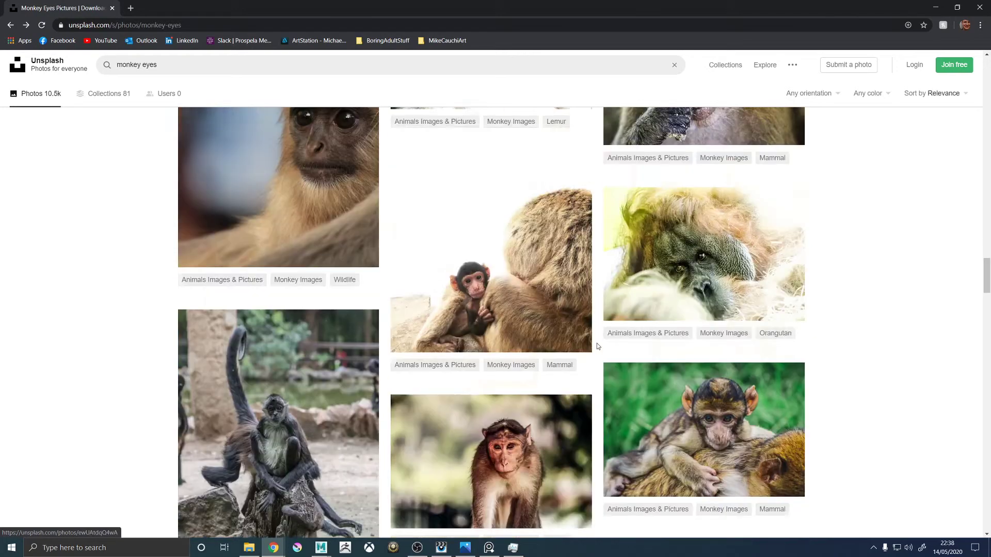
scroll(596, 345, down, 2)
scroll(343, 339, down, 3)
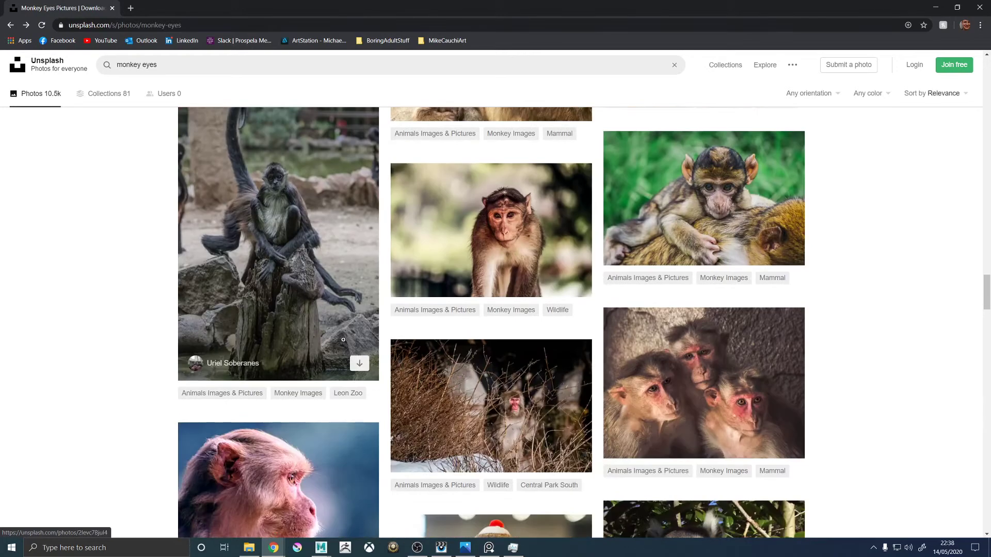
scroll(275, 272, down, 4)
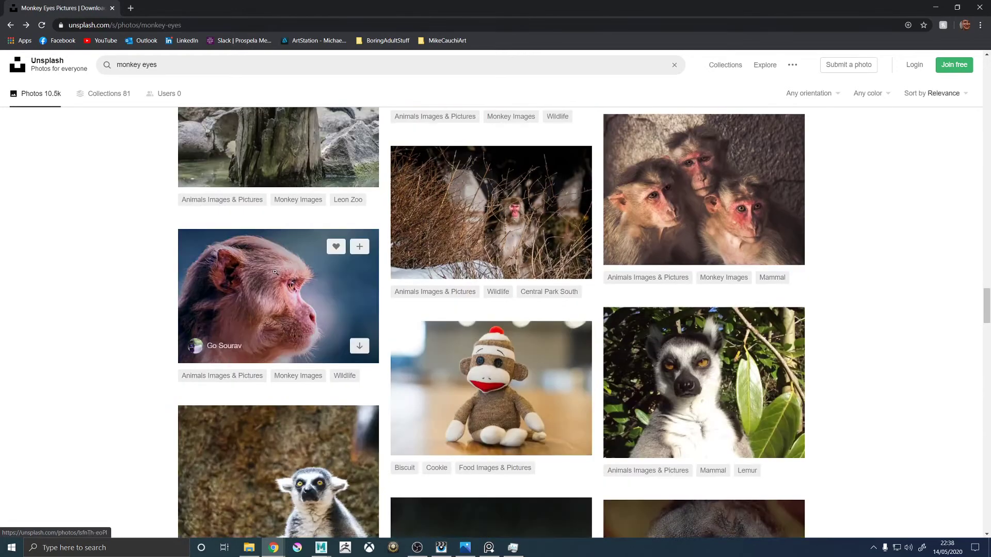
scroll(359, 311, down, 8)
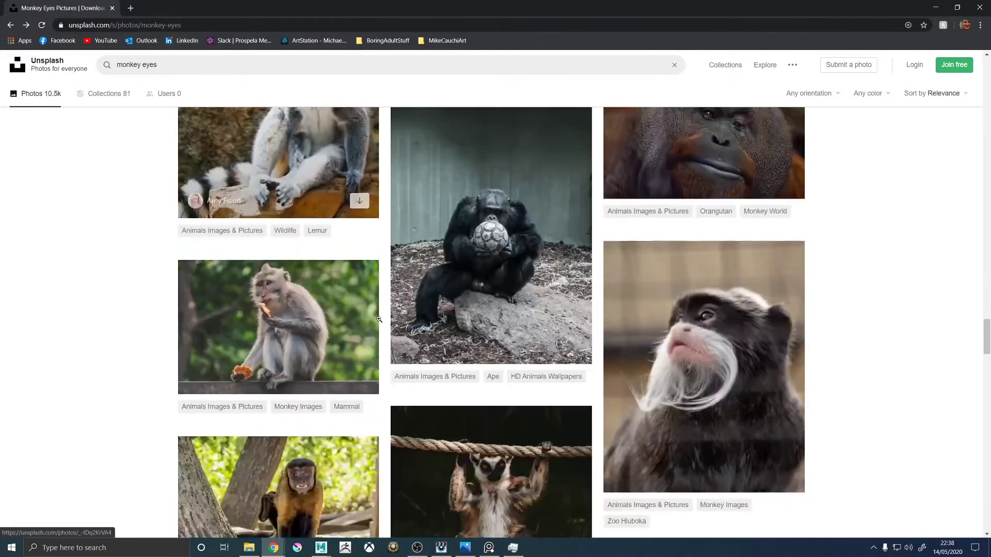
scroll(464, 338, down, 4)
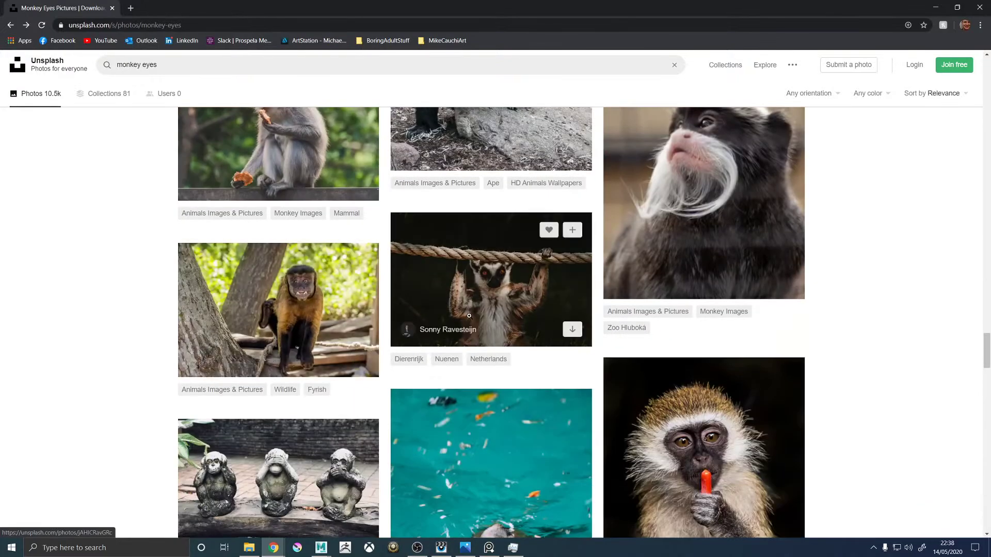
scroll(469, 315, down, 4)
scroll(373, 348, down, 6)
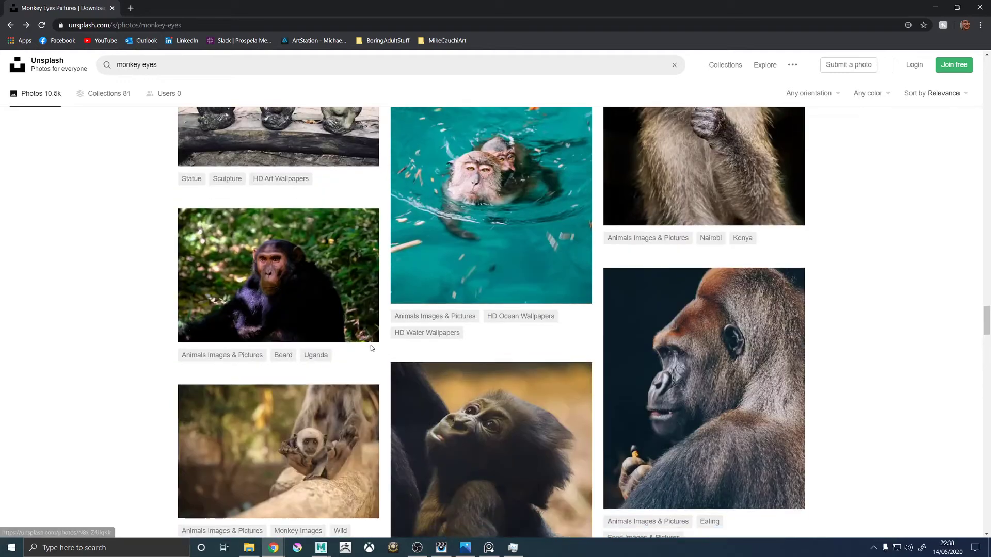
scroll(419, 344, down, 6)
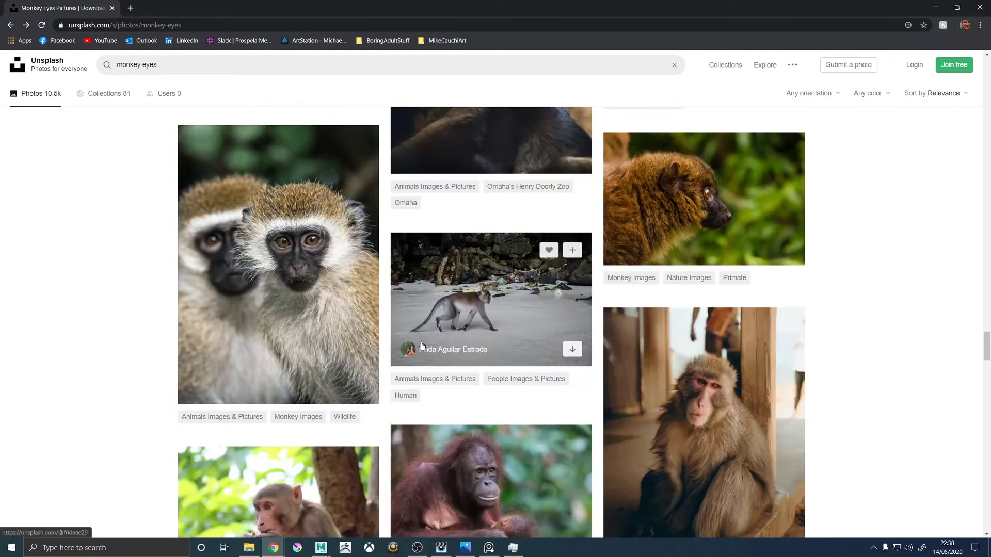
scroll(449, 348, down, 5)
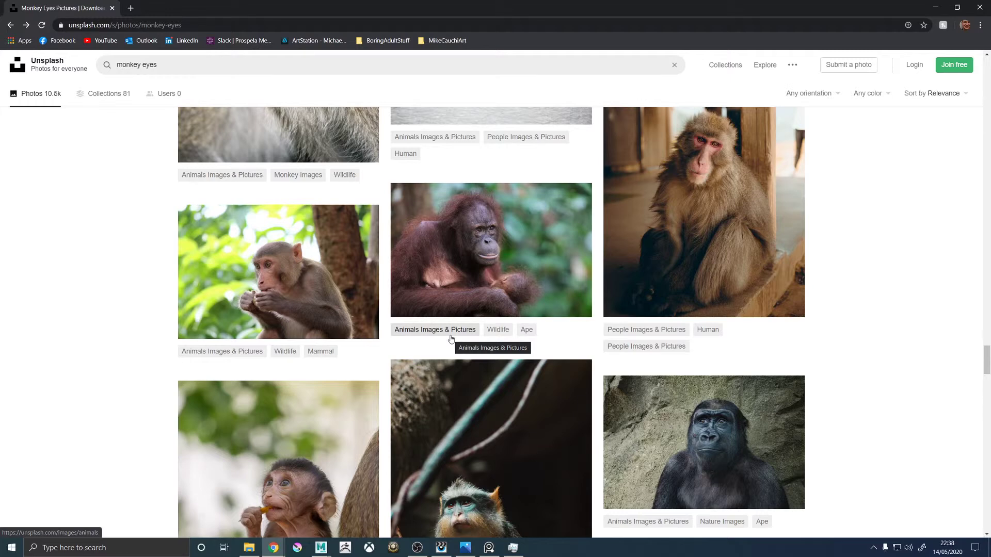
scroll(451, 339, down, 10)
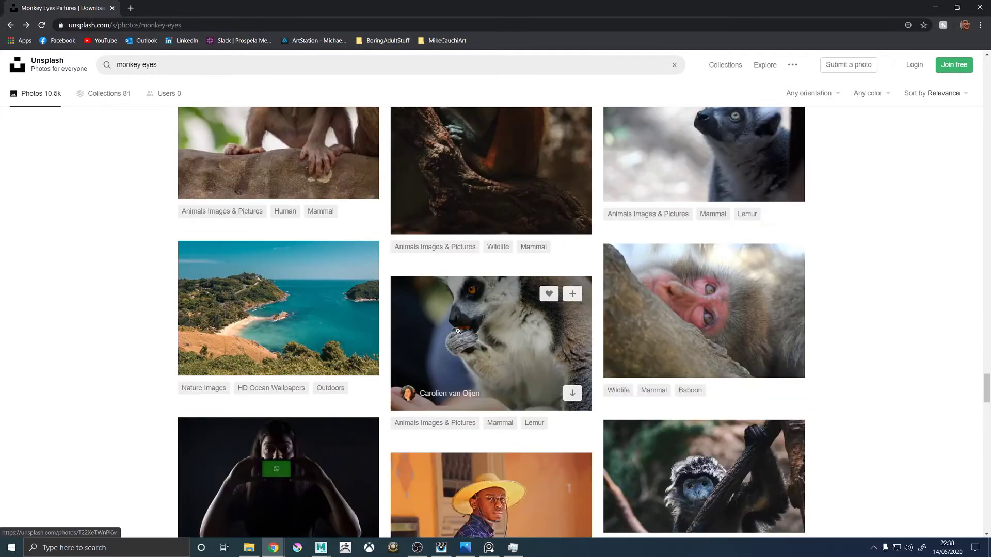
scroll(460, 329, down, 4)
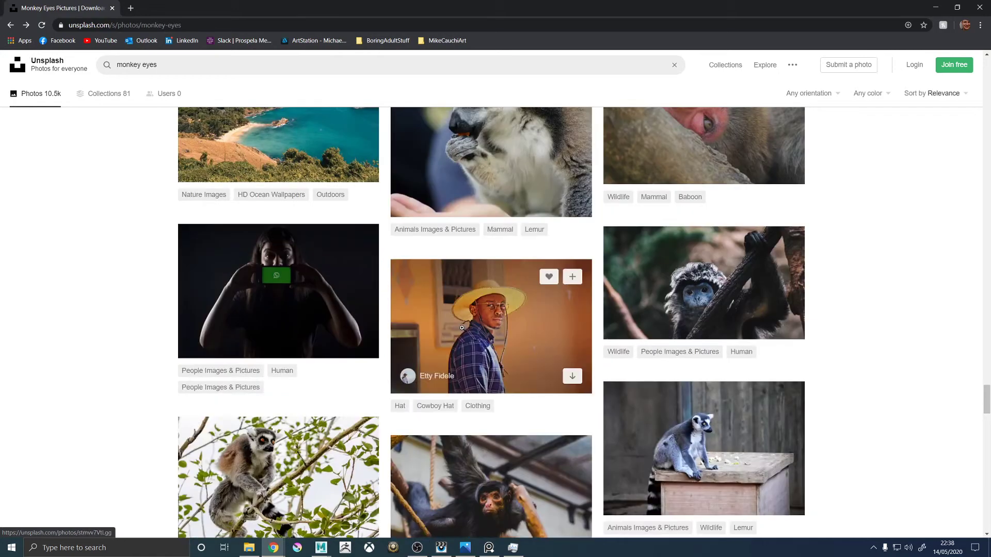
scroll(461, 326, down, 4)
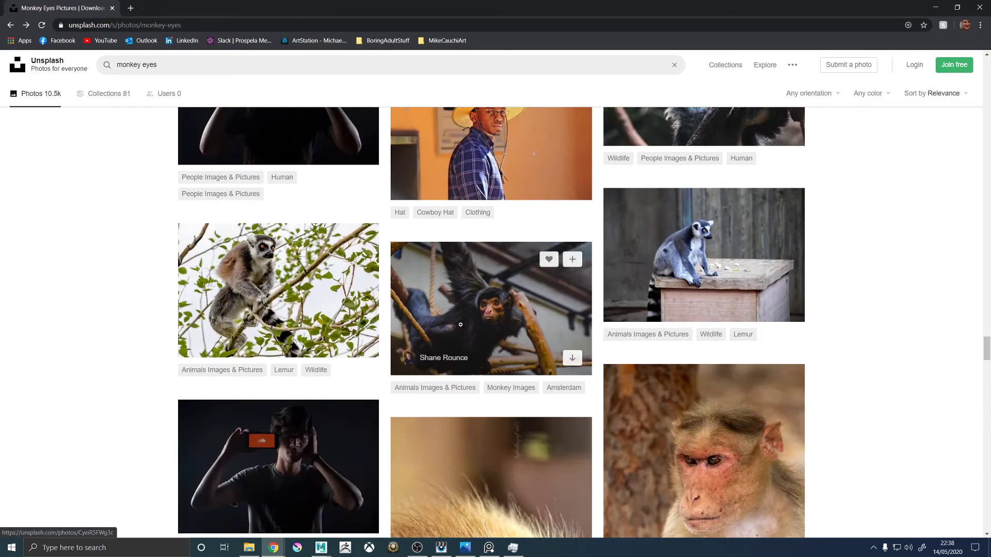
scroll(460, 324, down, 5)
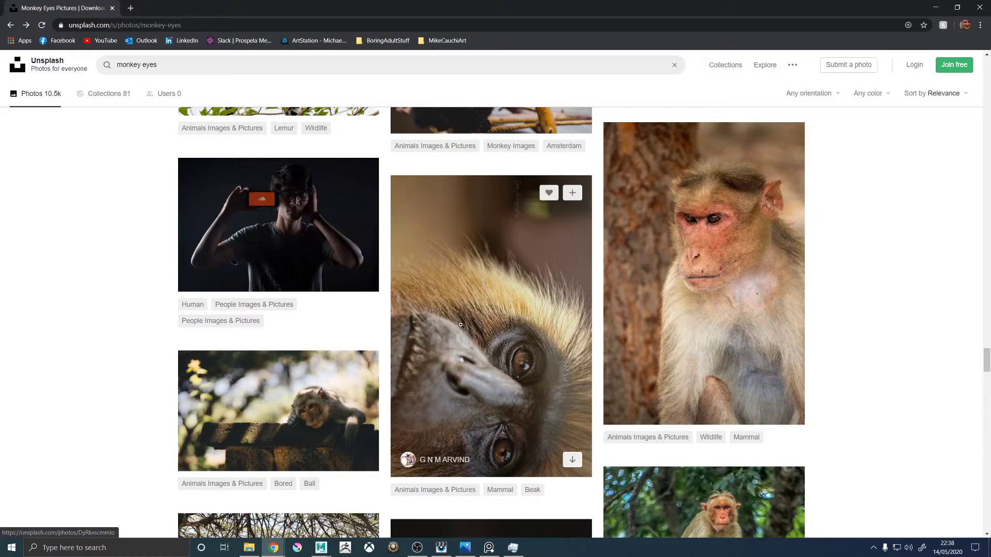
scroll(460, 324, down, 5)
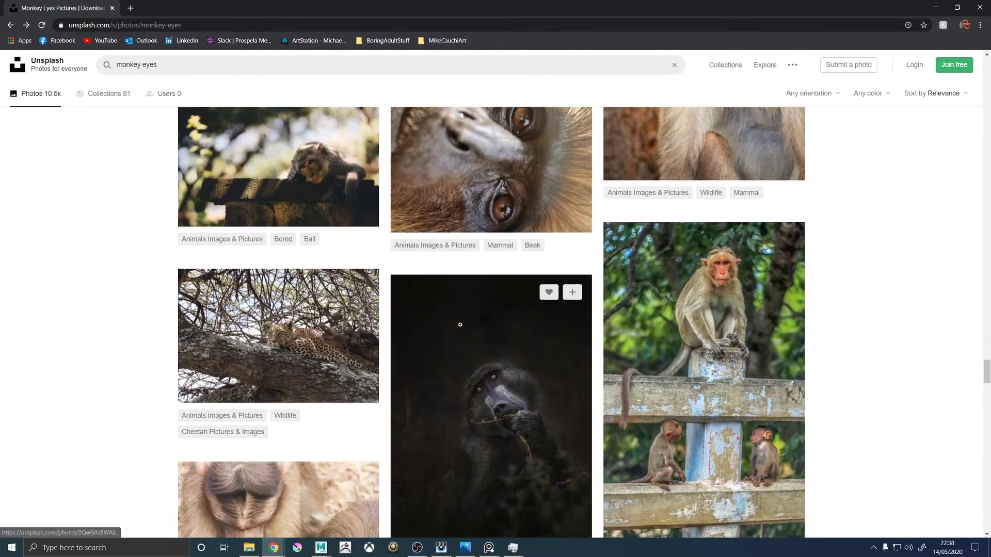
scroll(460, 325, down, 4)
scroll(461, 325, down, 9)
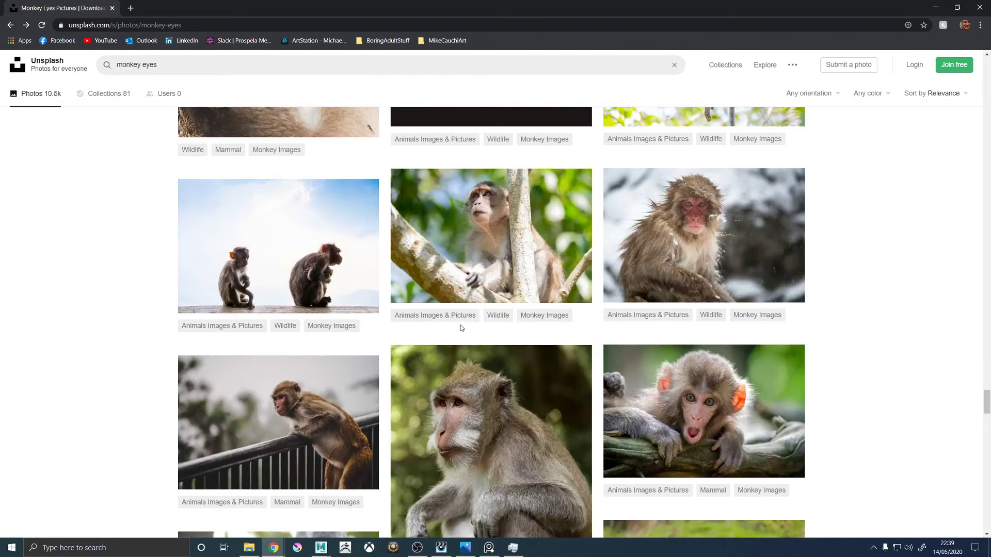
scroll(461, 328, down, 10)
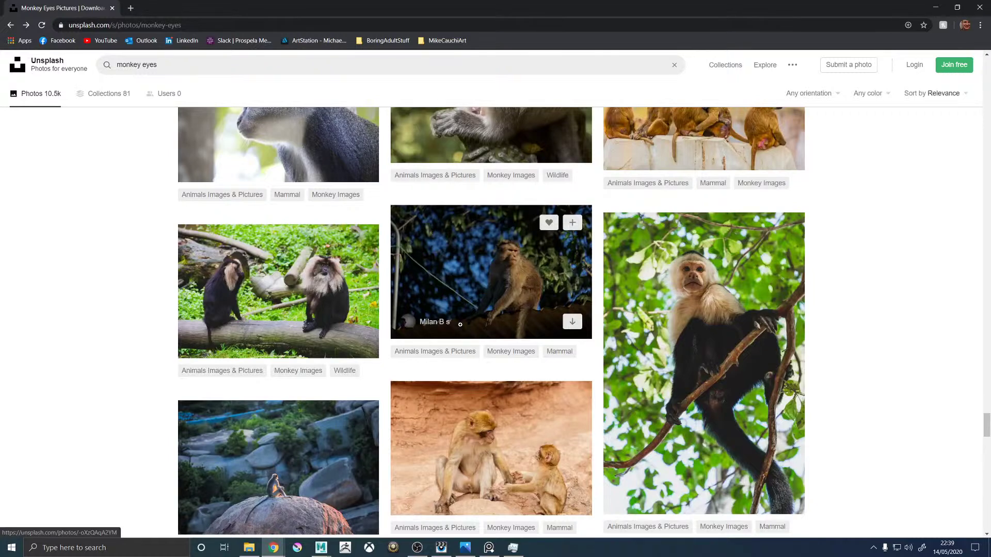
scroll(460, 325, down, 6)
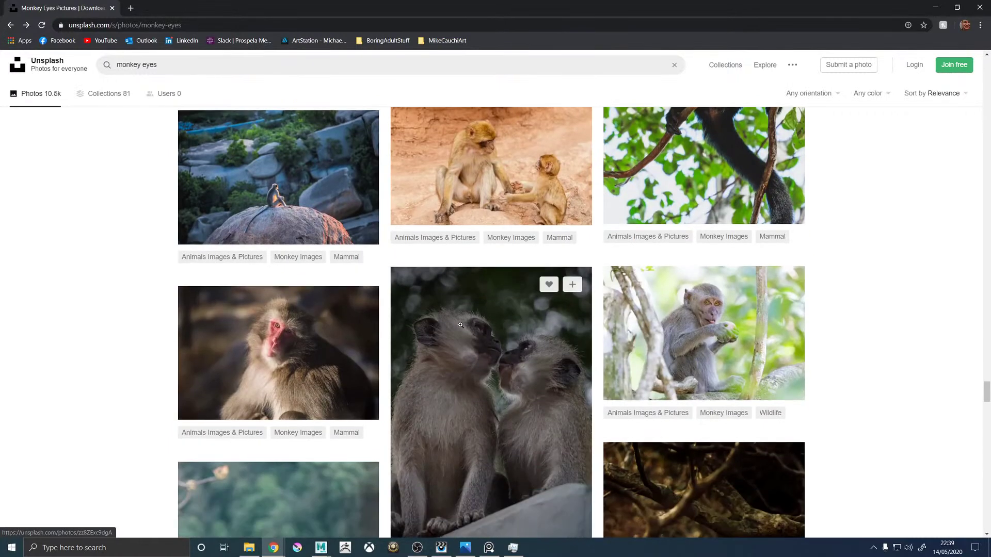
scroll(460, 325, down, 5)
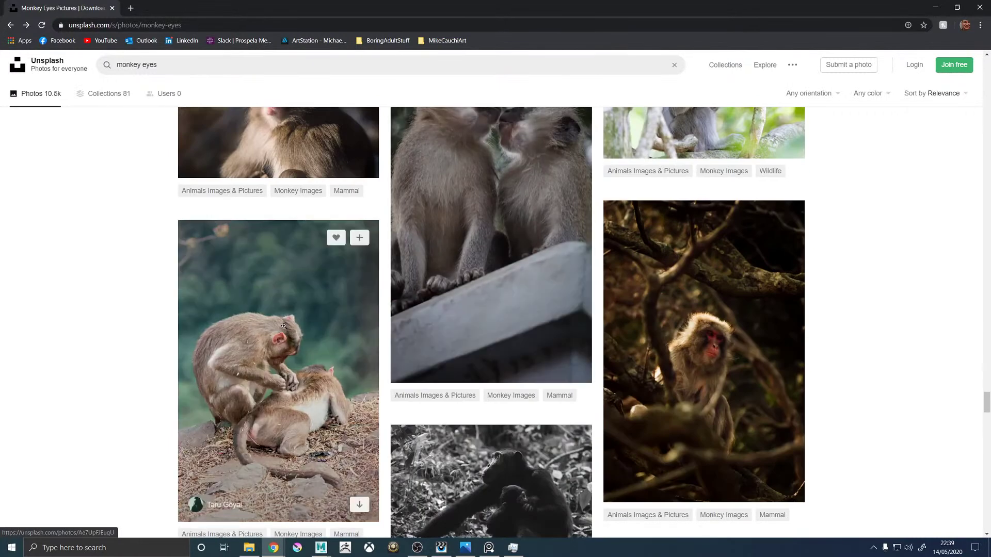
scroll(292, 325, down, 6)
scroll(293, 326, down, 9)
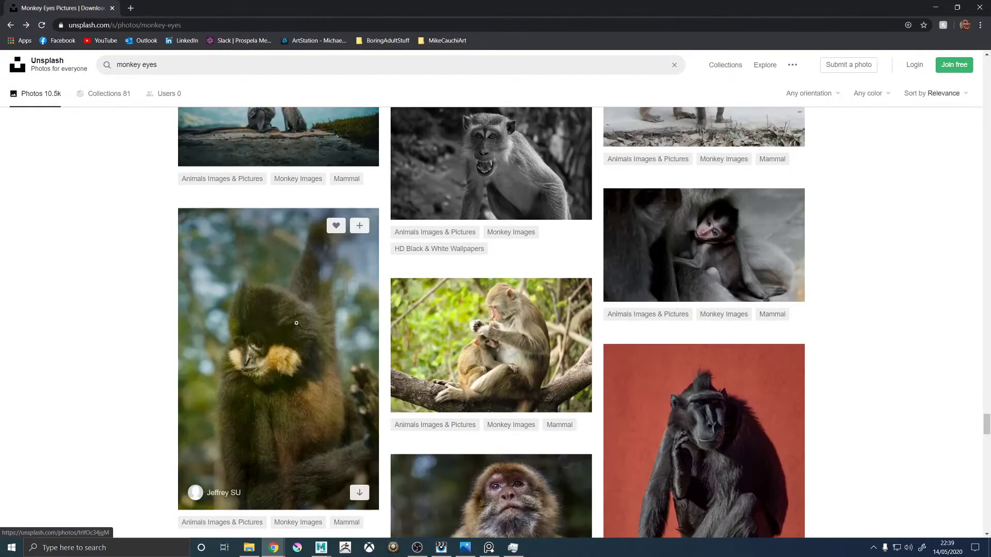
scroll(302, 326, down, 4)
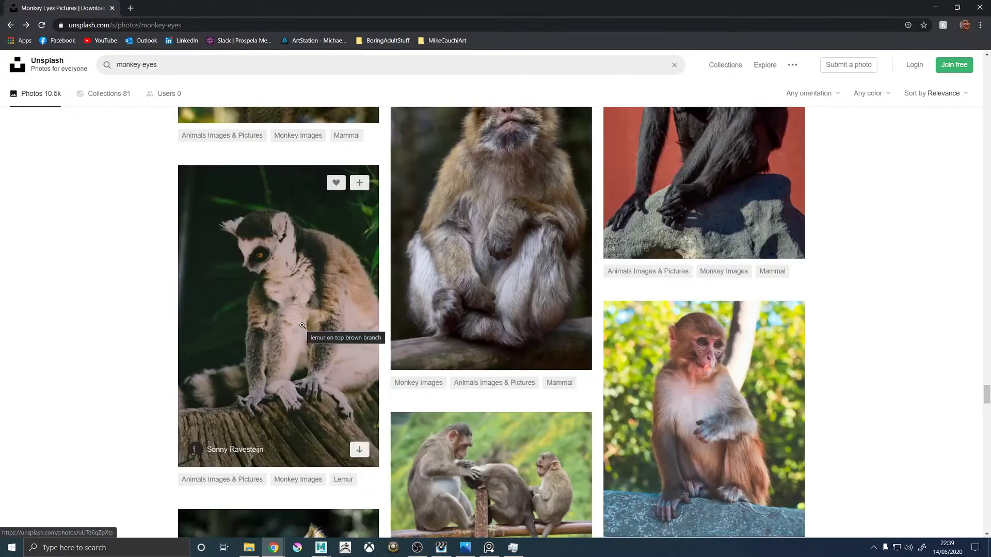
scroll(326, 290, down, 7)
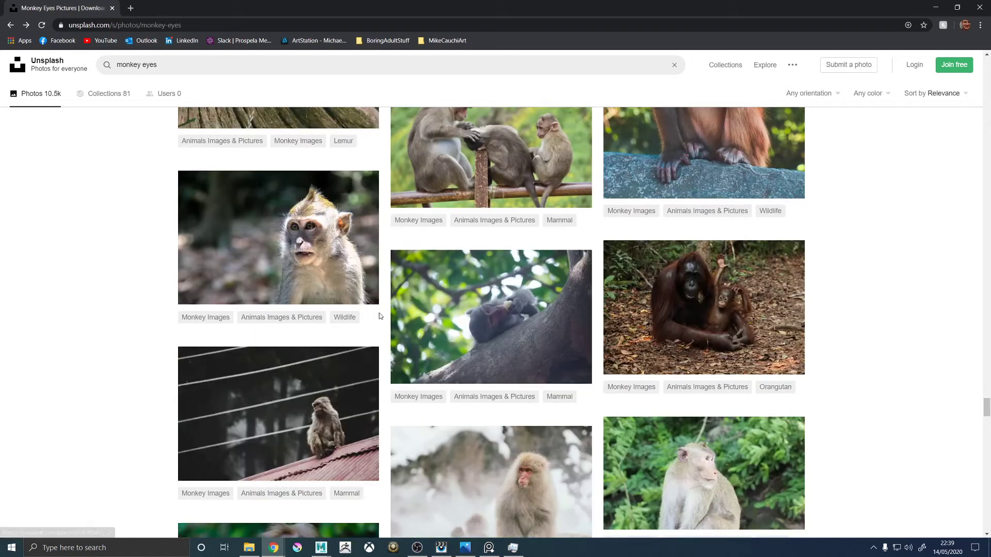
scroll(309, 249, down, 5)
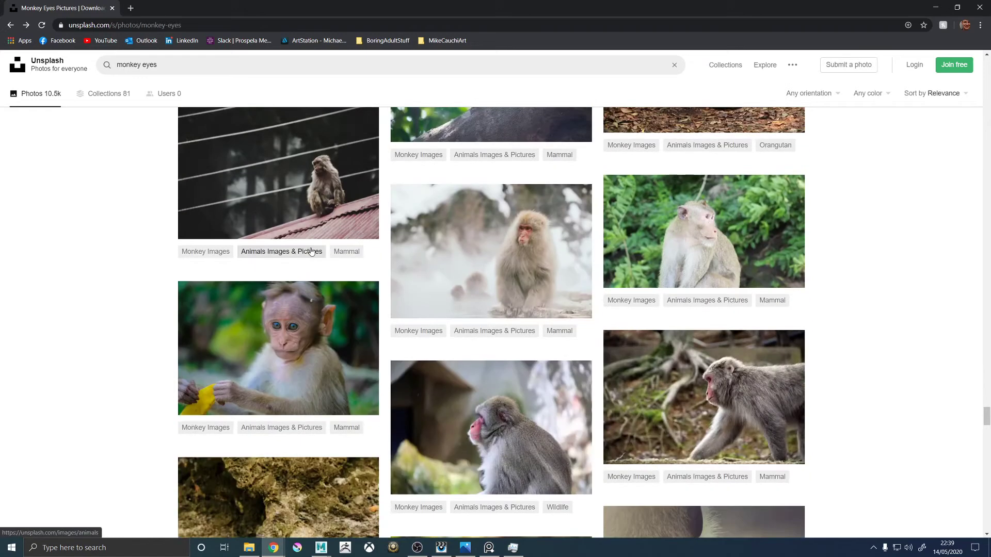
Open the photo of the blue-eyed young monkey holding a yellow fruit peel, view its face enlarged and close it.
click(284, 336)
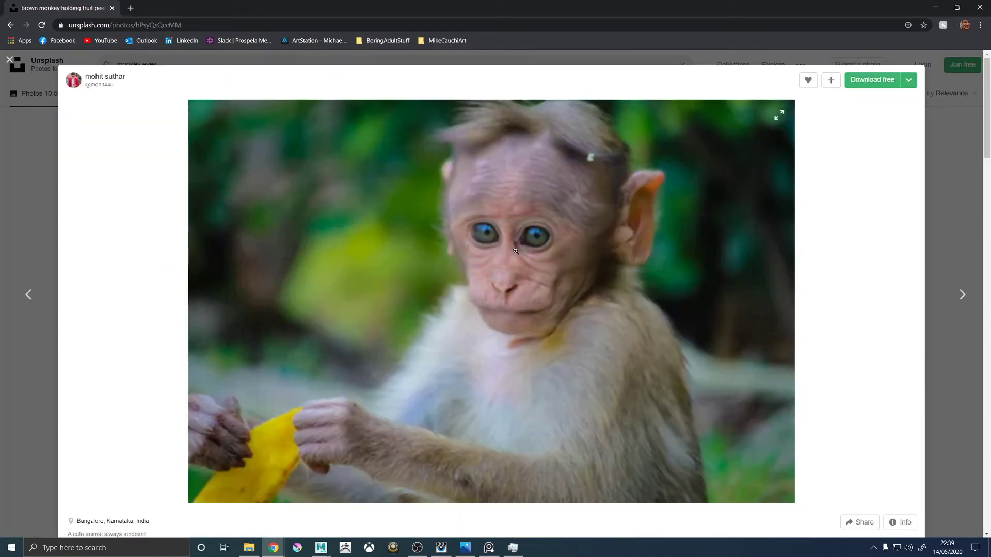
click(522, 235)
click(510, 243)
click(22, 62)
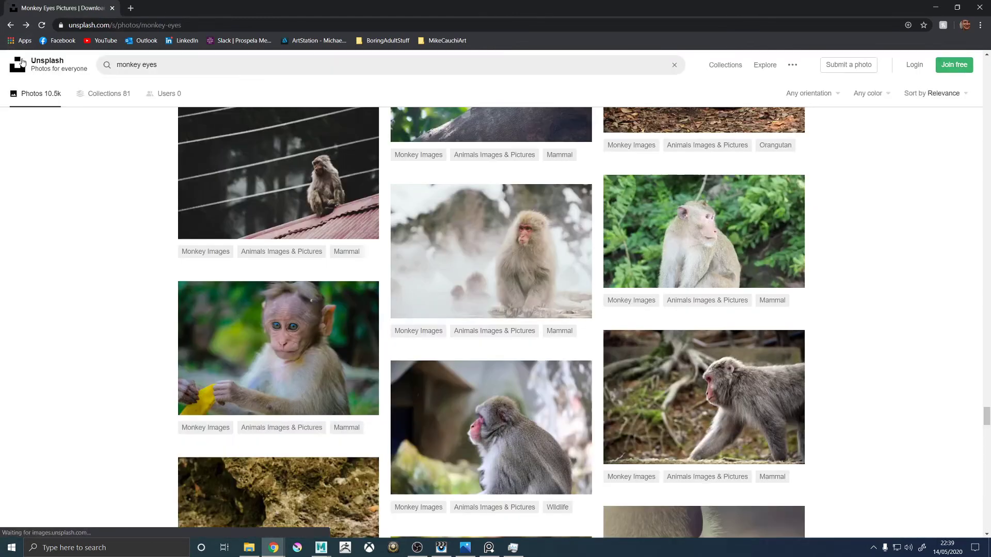
Continue through the monkey photos to the long-maned baboon, examining the hair on the faces along the way.
scroll(632, 358, down, 3)
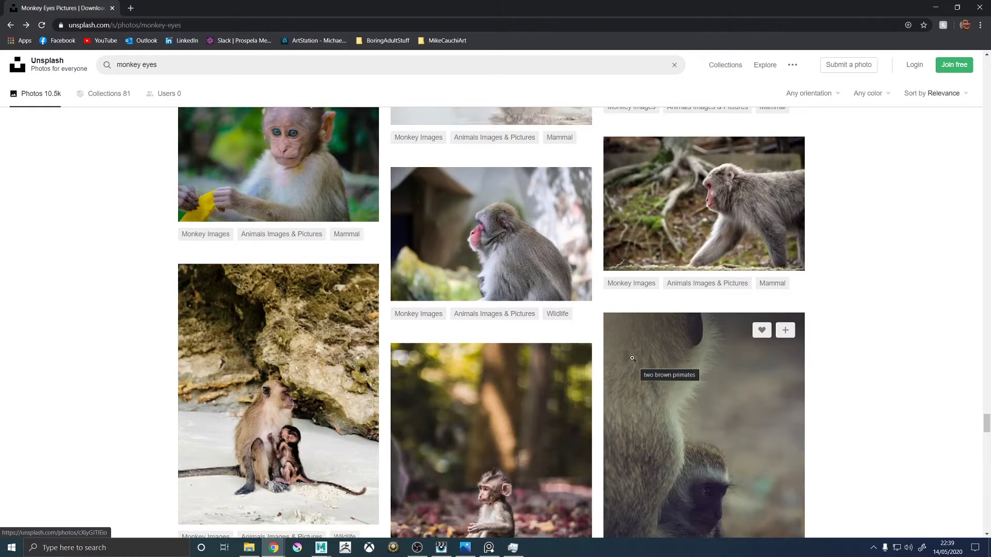
scroll(278, 413, down, 3)
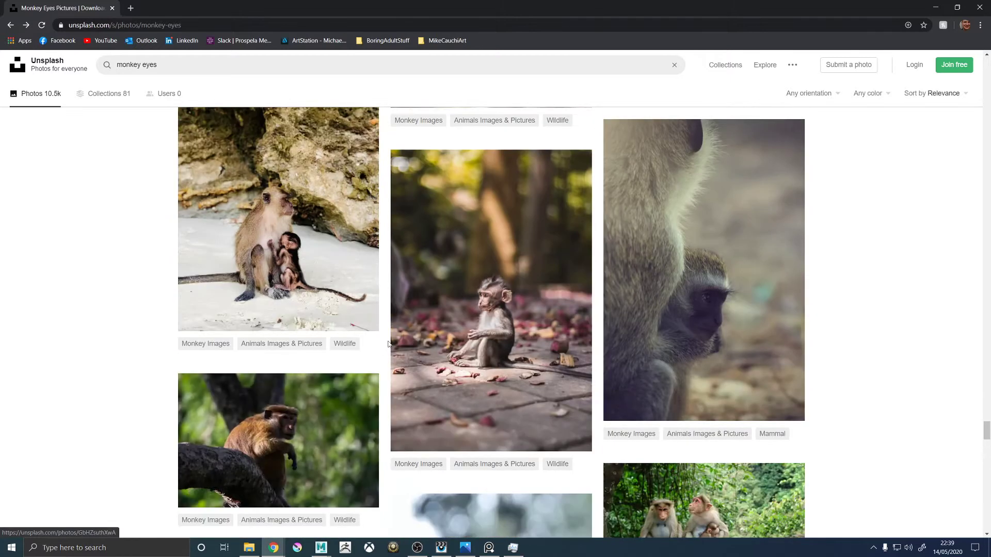
scroll(485, 325, down, 3)
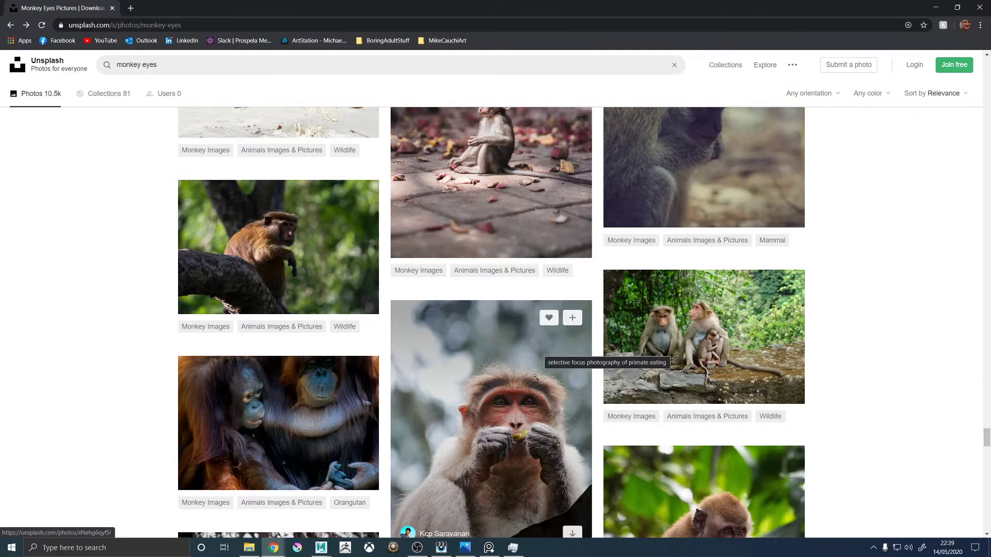
scroll(535, 377, down, 3)
scroll(477, 334, down, 3)
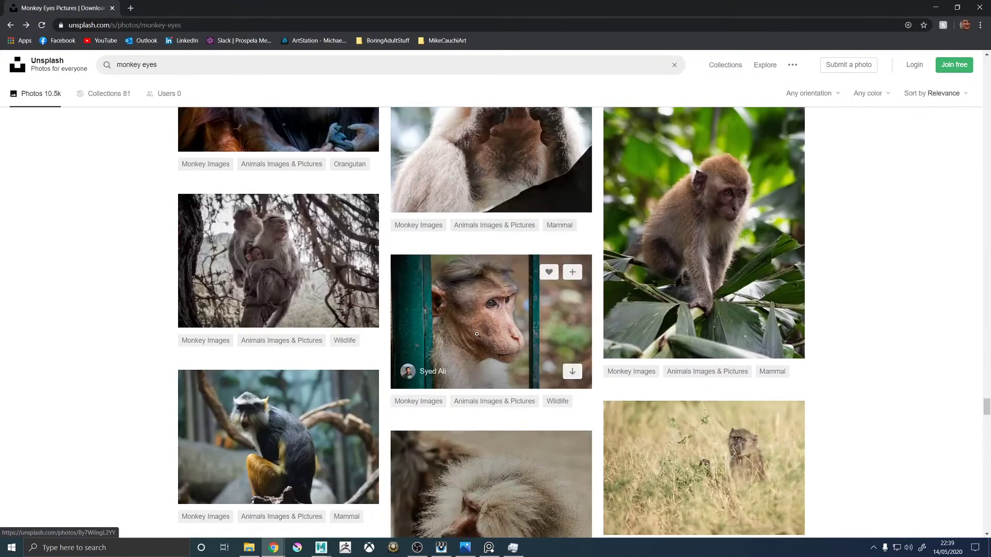
scroll(476, 333, down, 3)
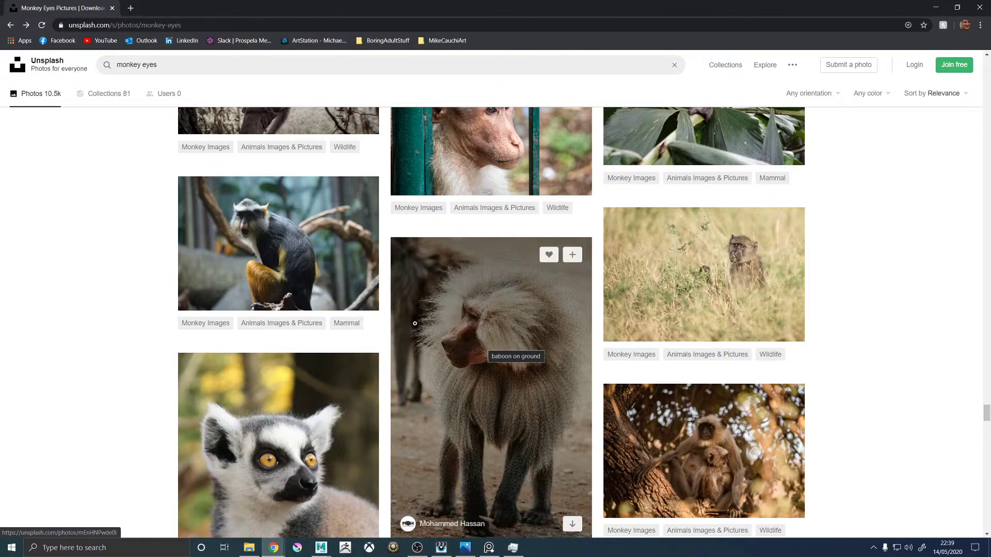
Open the photo of the long-tailed macaque on a tree branch, view its face enlarged and close it.
scroll(486, 315, down, 2)
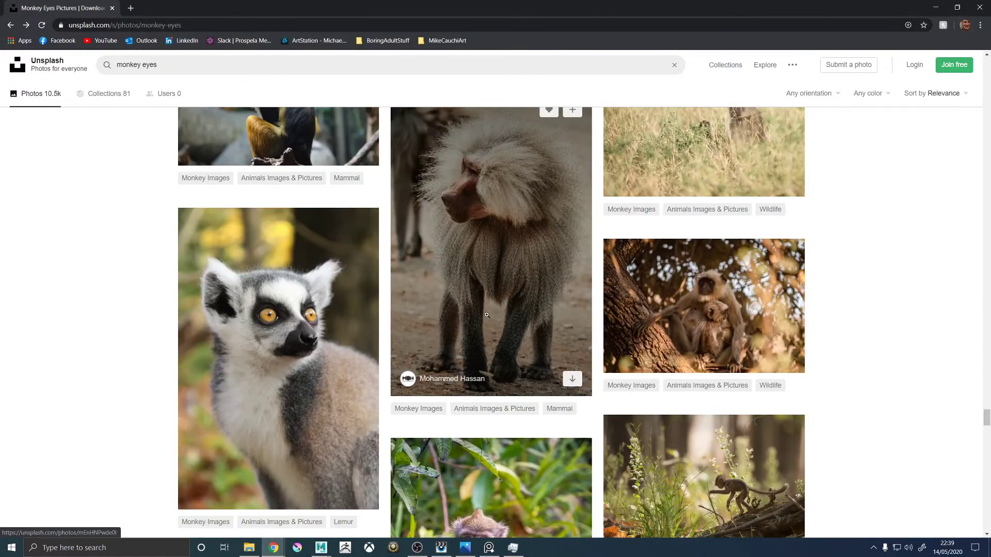
scroll(488, 315, down, 4)
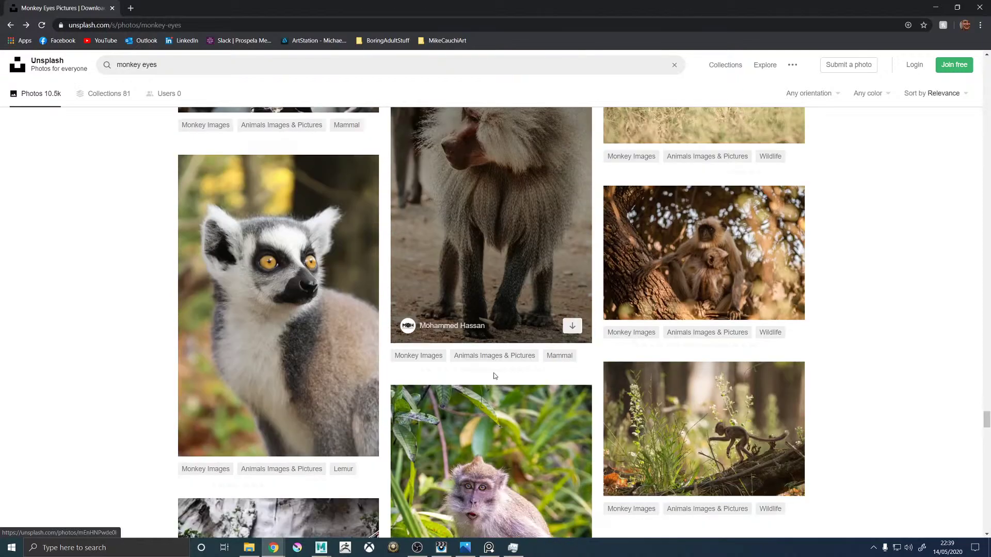
click(503, 355)
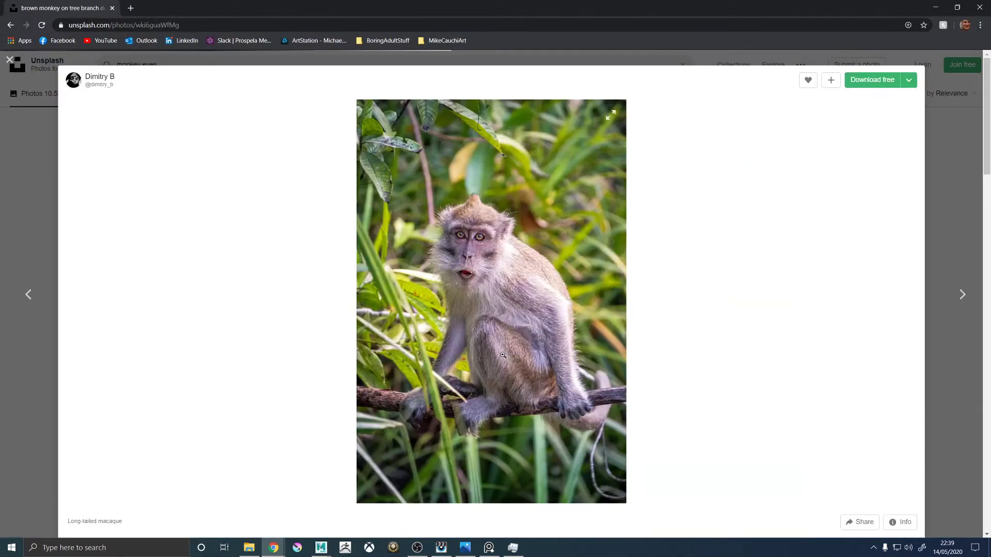
click(463, 404)
click(463, 405)
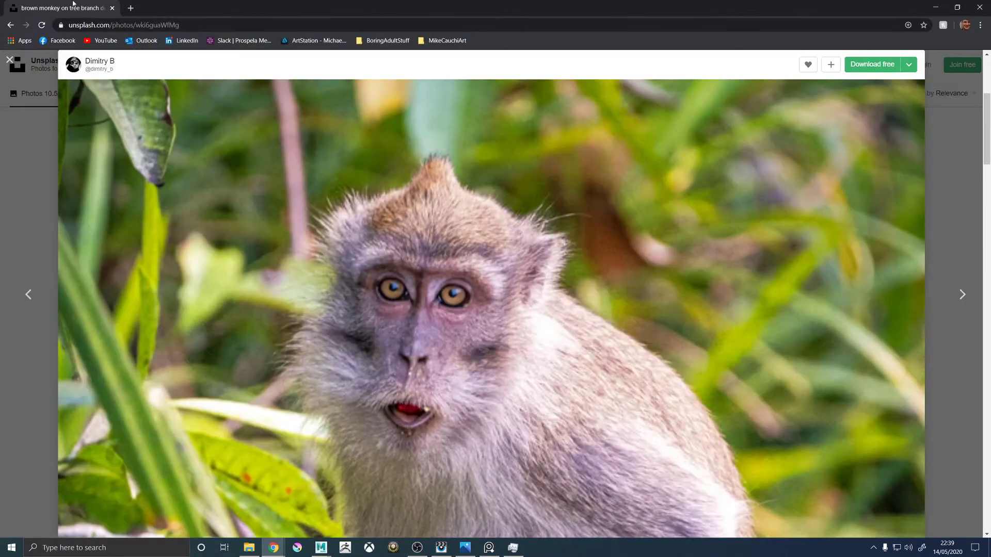
click(9, 59)
Browse to the black-faced monkey against the grey background, examine the hair around its face enlarged and close it.
scroll(615, 434, down, 4)
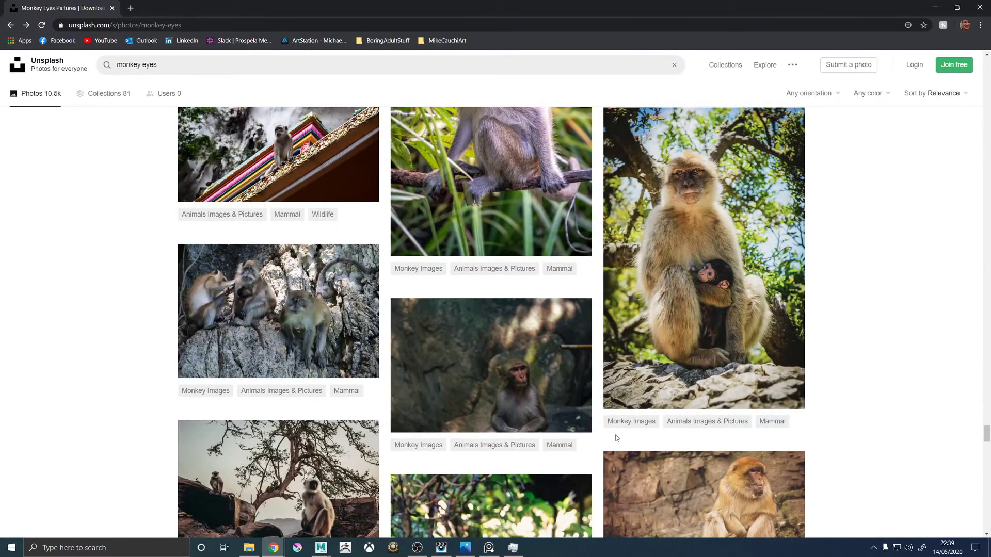
scroll(604, 429, down, 3)
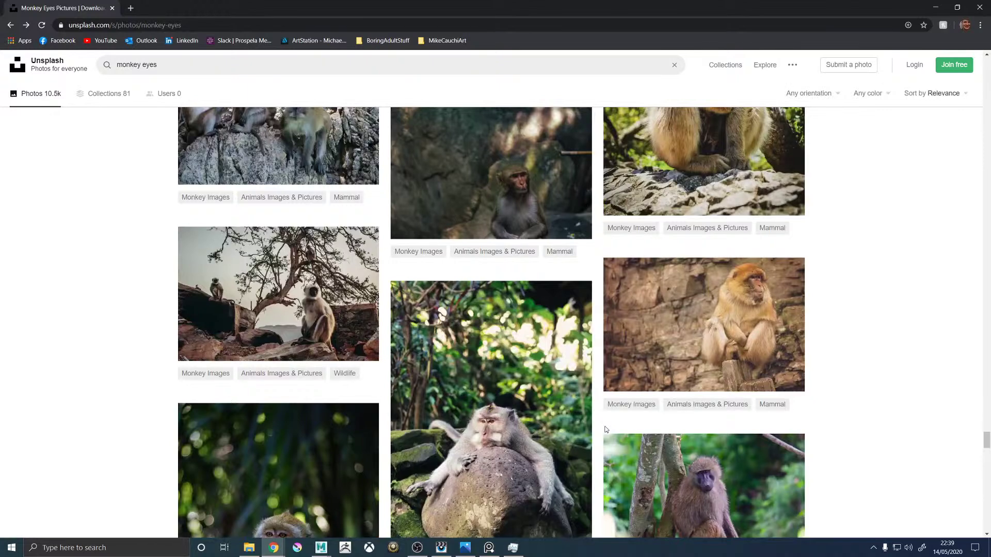
scroll(605, 428, down, 4)
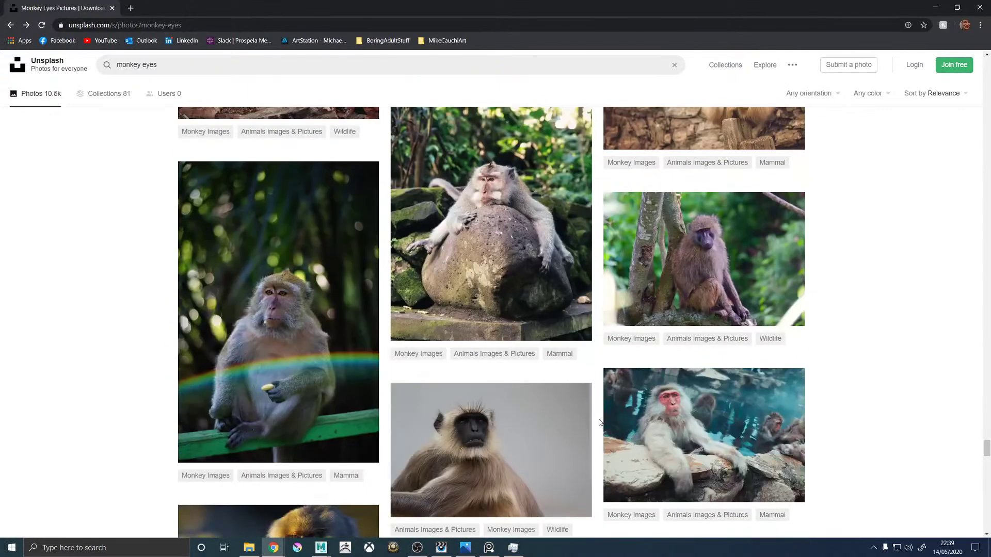
click(496, 419)
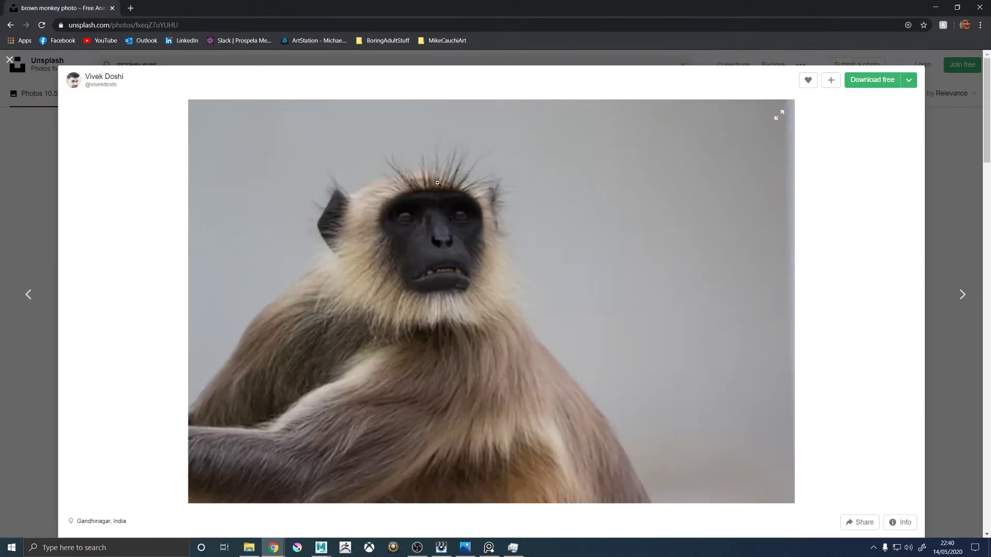
click(437, 183)
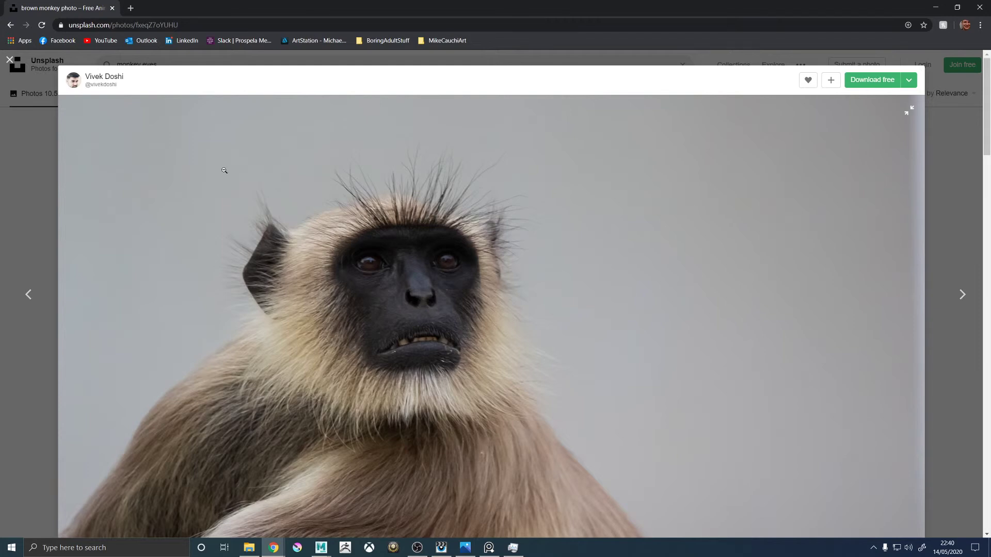
click(9, 60)
Browse deeper through the monkey eyes results, examining the macaques, baboons, orangutans and langurs for facial fur references.
scroll(492, 326, down, 5)
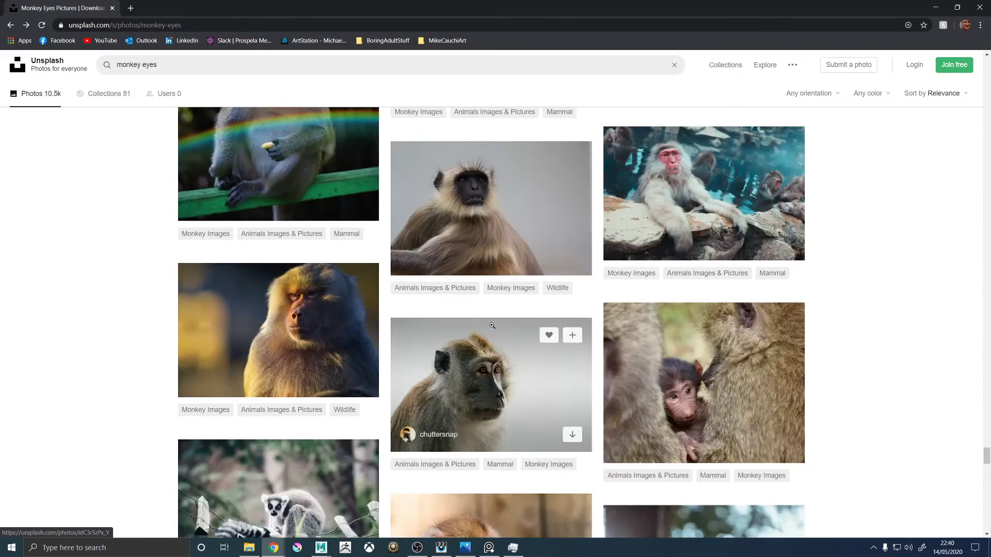
scroll(400, 323, down, 5)
scroll(399, 324, down, 5)
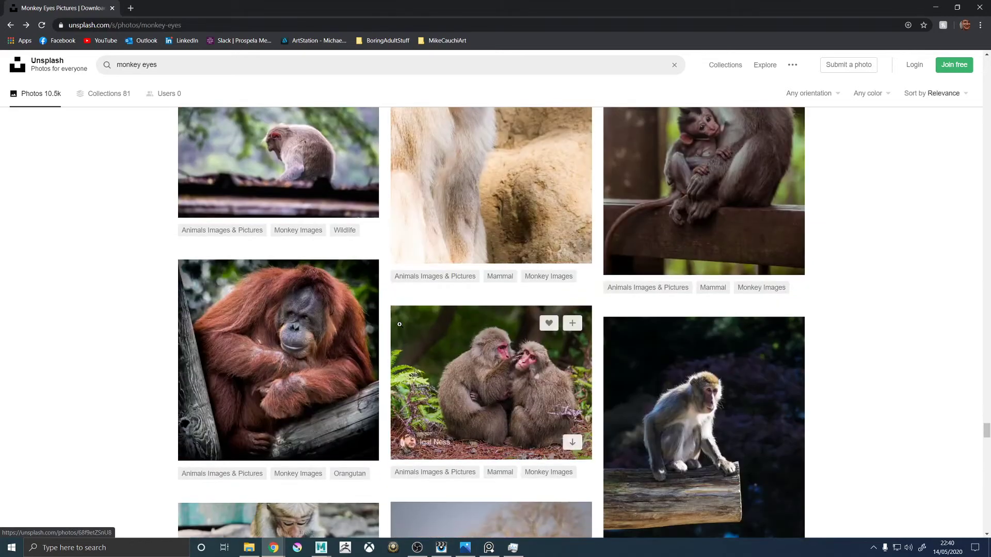
scroll(400, 324, down, 5)
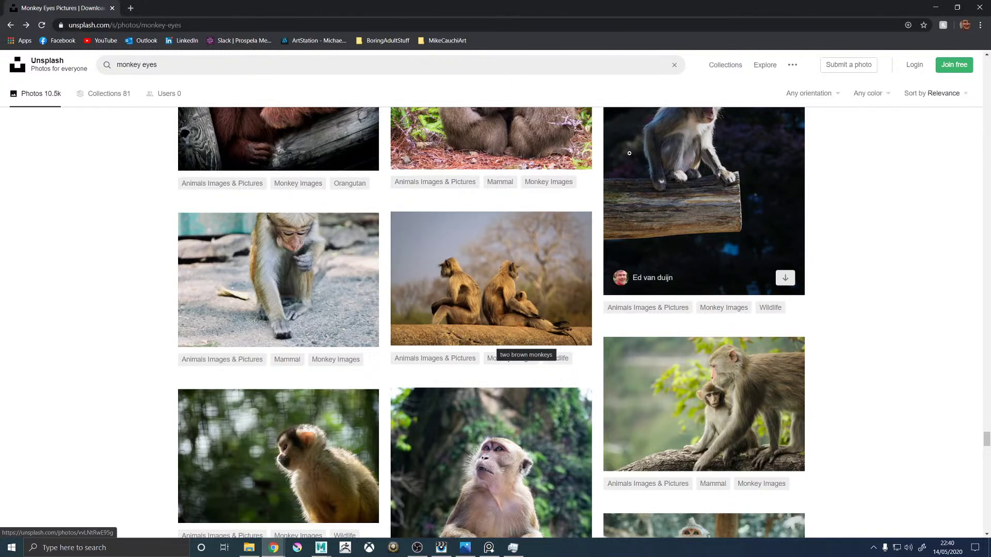
scroll(665, 277, down, 4)
scroll(665, 277, down, 5)
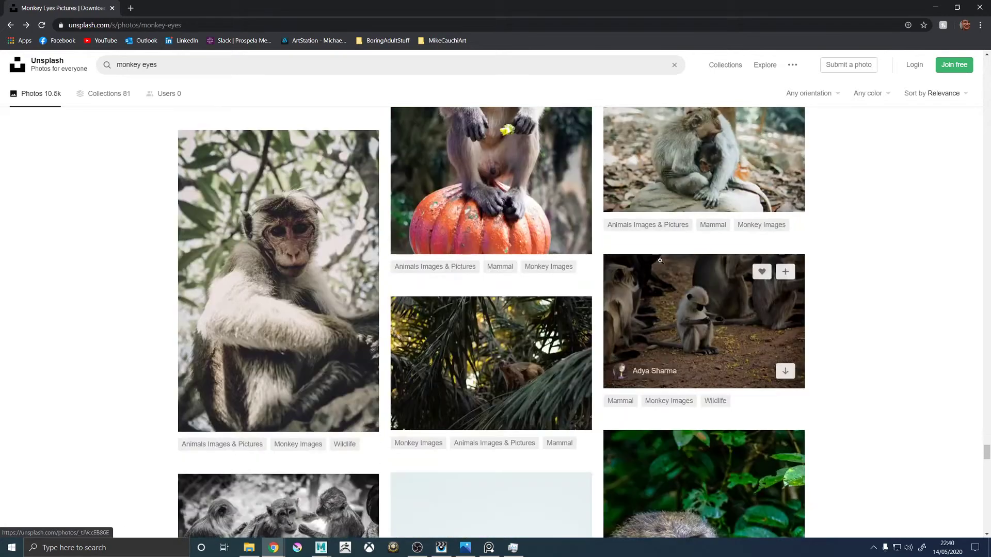
scroll(659, 261, down, 4)
scroll(660, 260, down, 3)
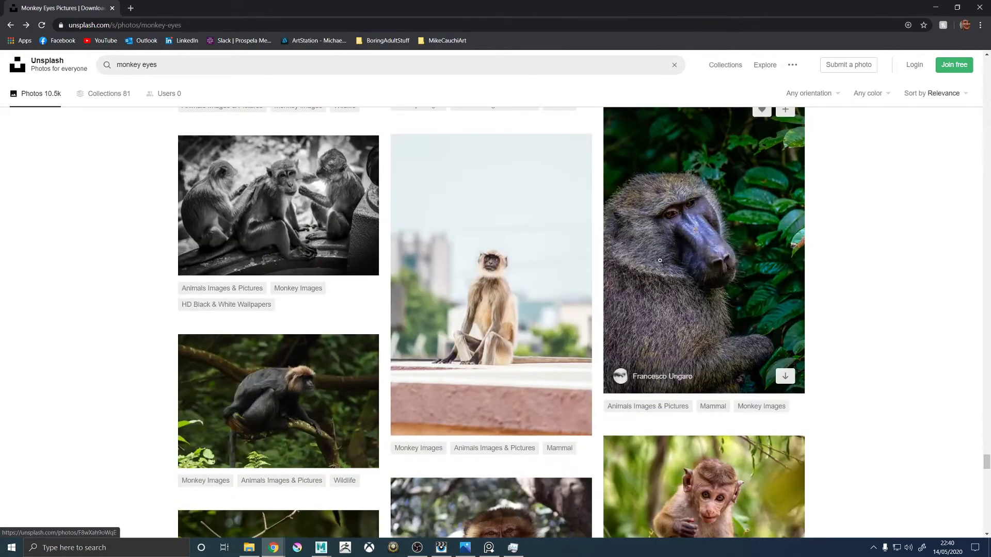
scroll(537, 250, down, 3)
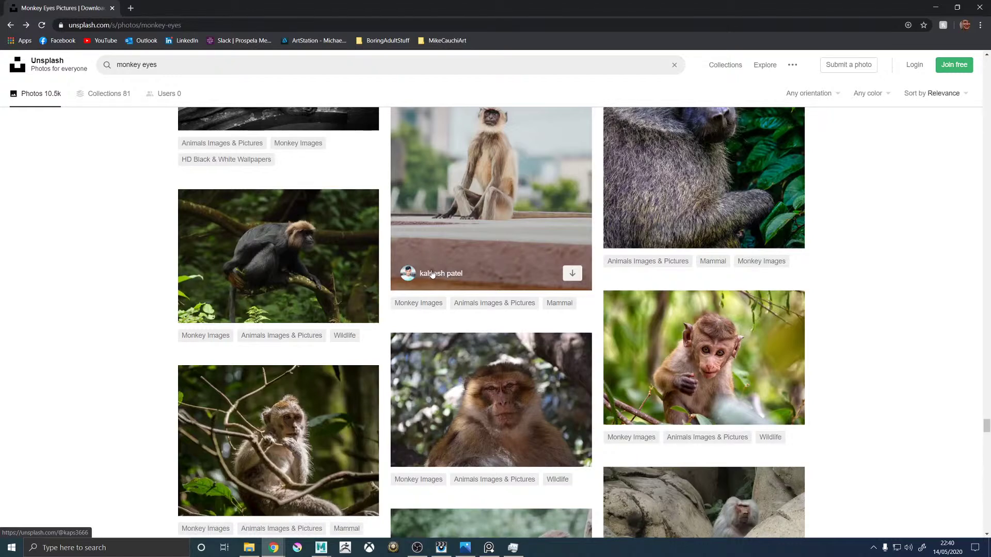
scroll(430, 280, down, 4)
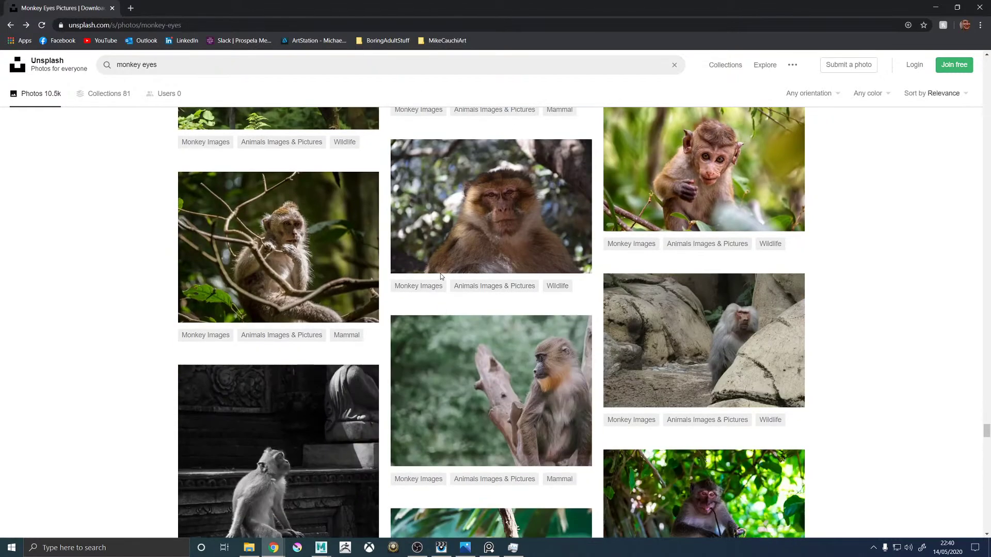
scroll(438, 276, down, 4)
scroll(440, 275, down, 4)
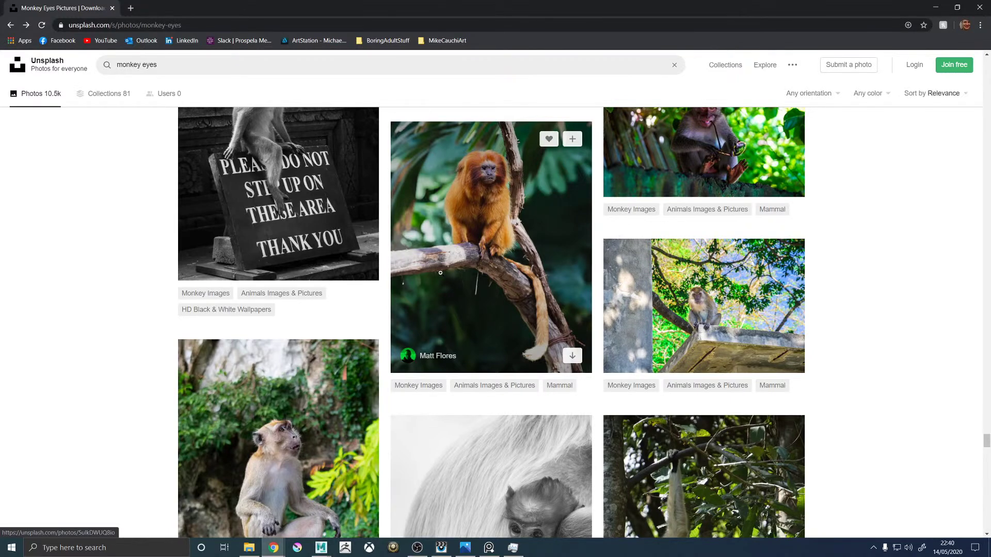
scroll(439, 242, down, 5)
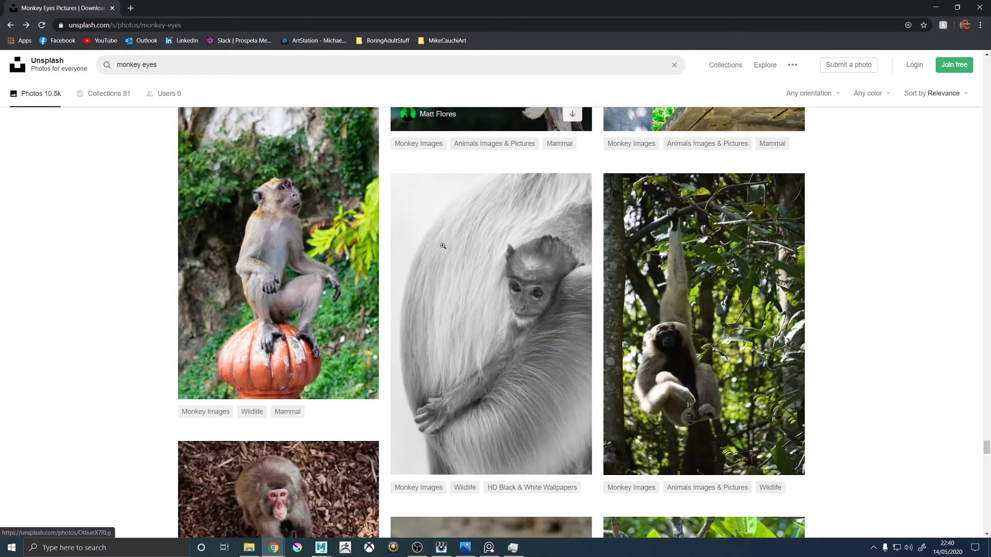
scroll(519, 323, down, 7)
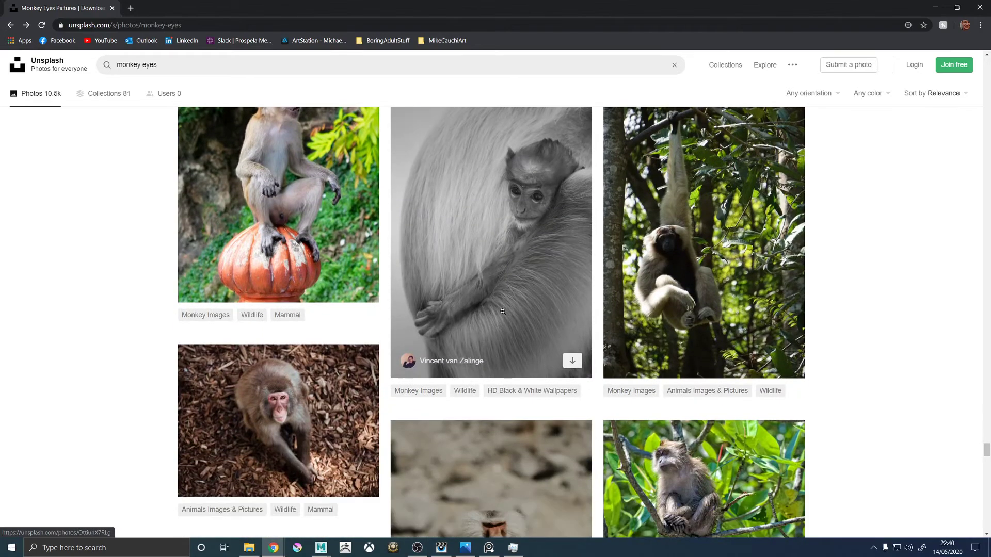
scroll(493, 310, down, 10)
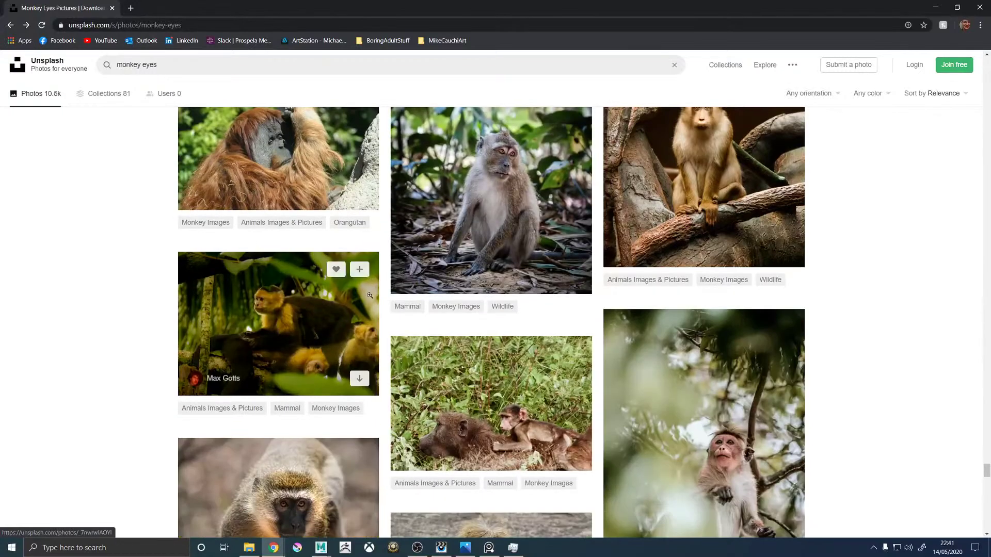
scroll(570, 434, down, 4)
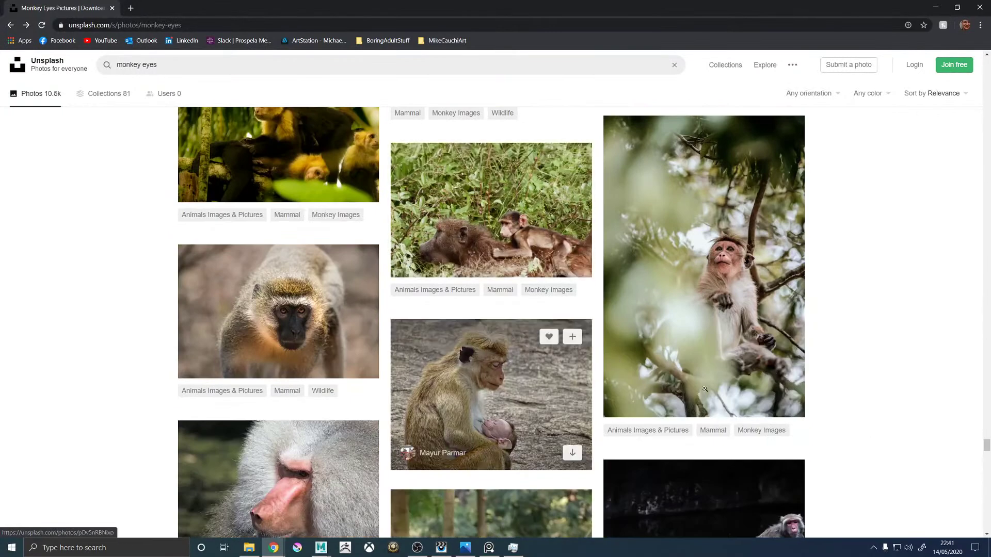
Return to the start of the monkey eyes results and examine the first close-up monkey portraits again.
drag(986, 448, 939, 58)
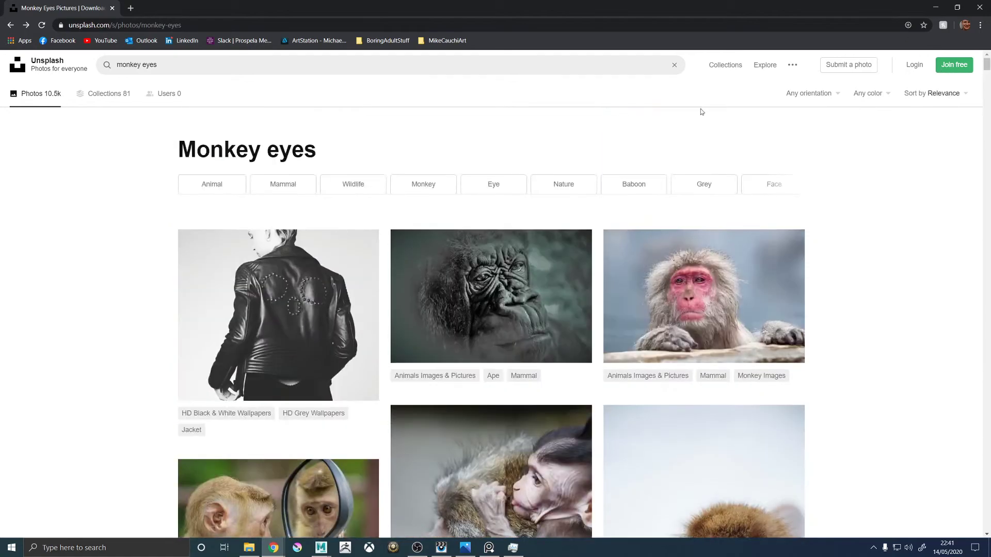
scroll(613, 199, down, 3)
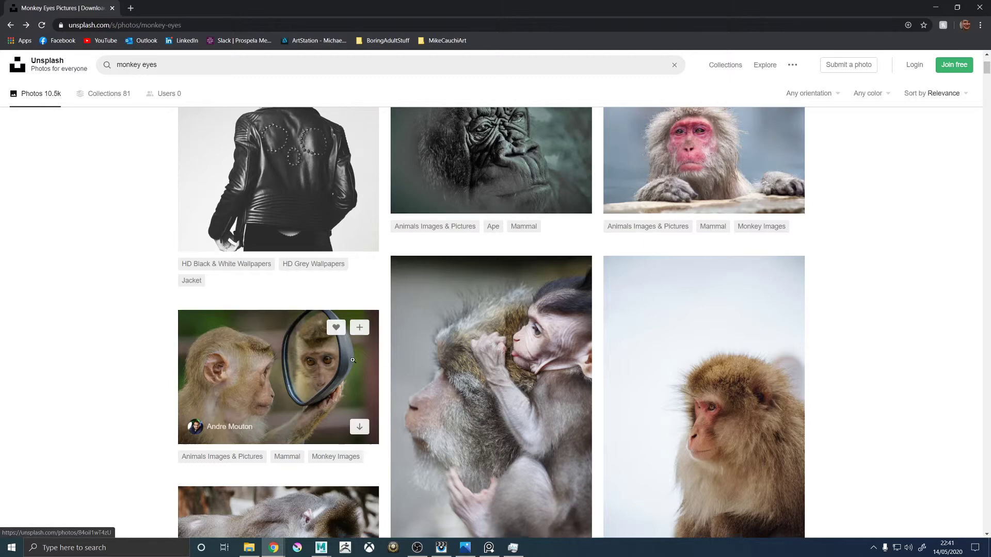
scroll(322, 360, down, 3)
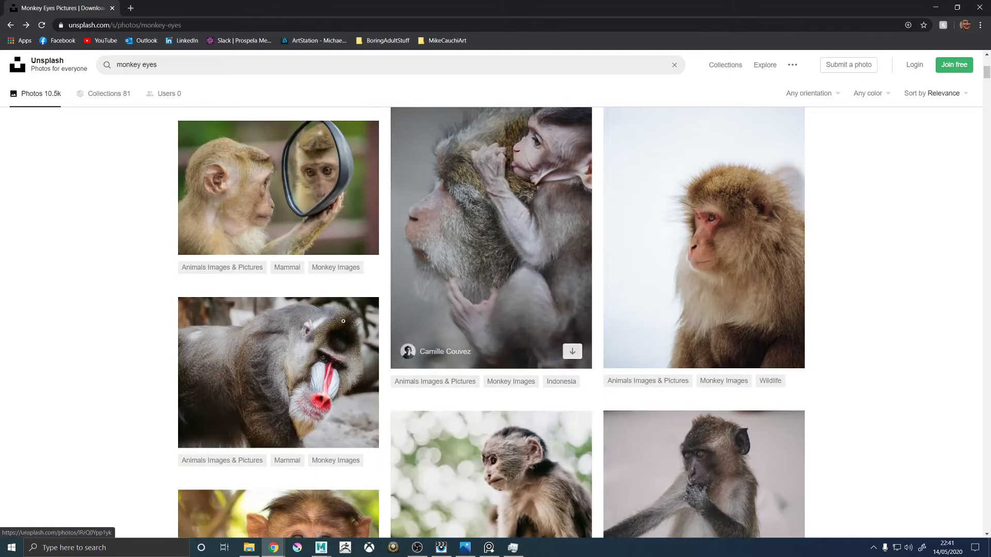
scroll(418, 351, down, 3)
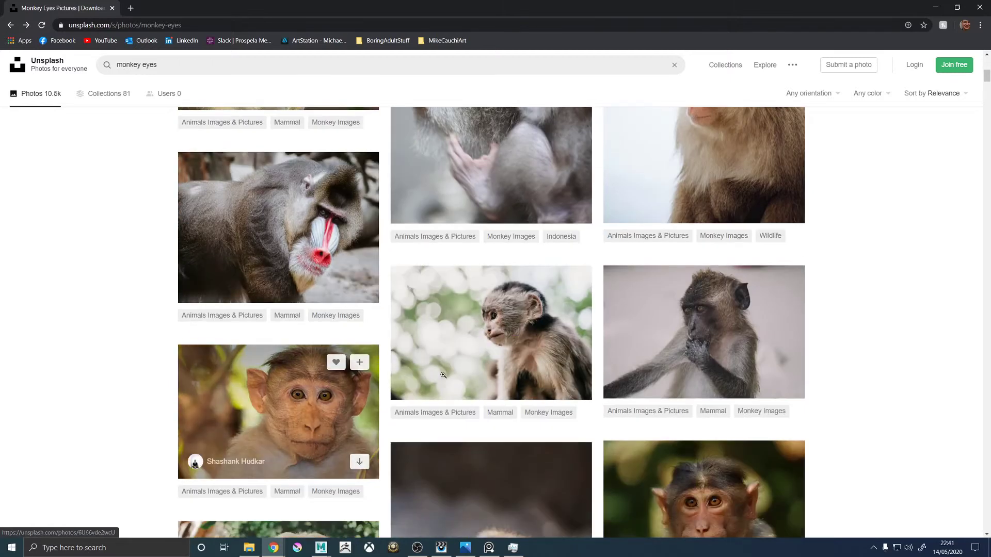
scroll(371, 356, down, 4)
scroll(497, 314, down, 4)
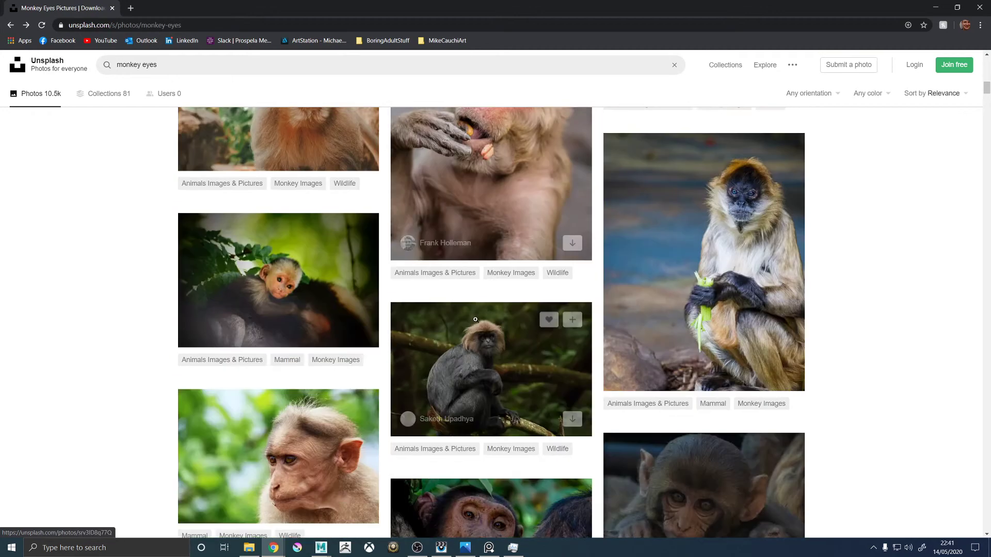
scroll(491, 314, down, 3)
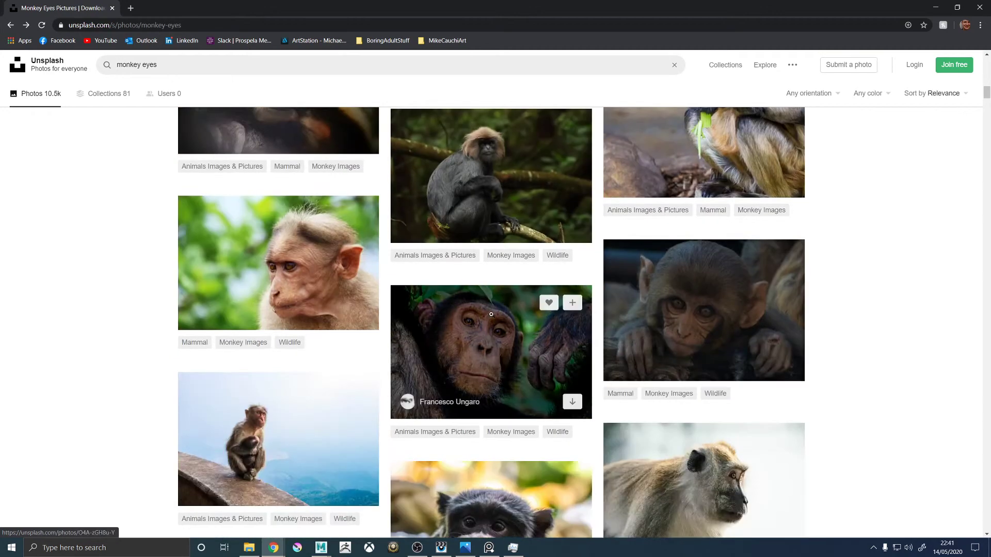
Go back to the photo of the monkey looking into a mirror, view its face enlarged and close it.
scroll(490, 314, up, 15)
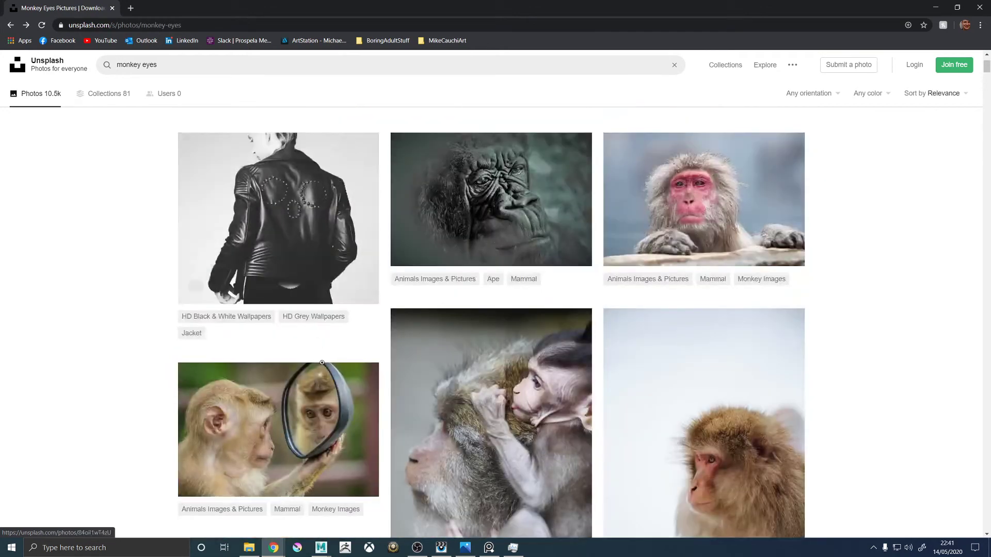
click(310, 400)
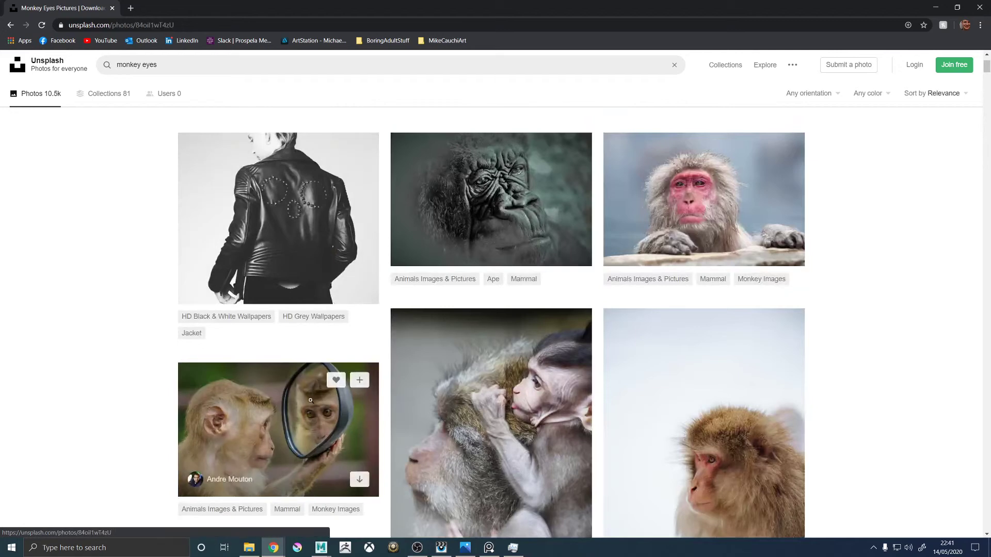
click(447, 287)
scroll(445, 354, down, 1)
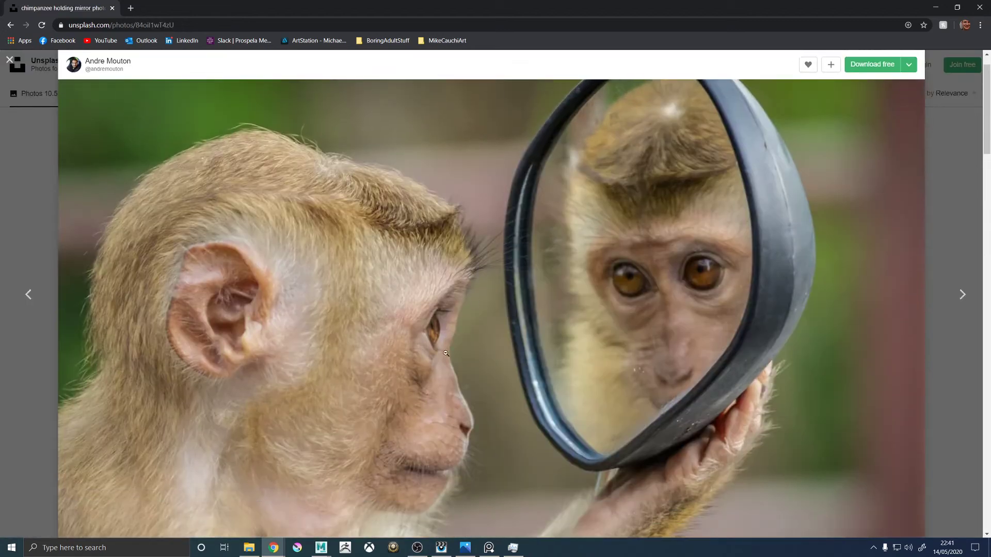
key(Escape)
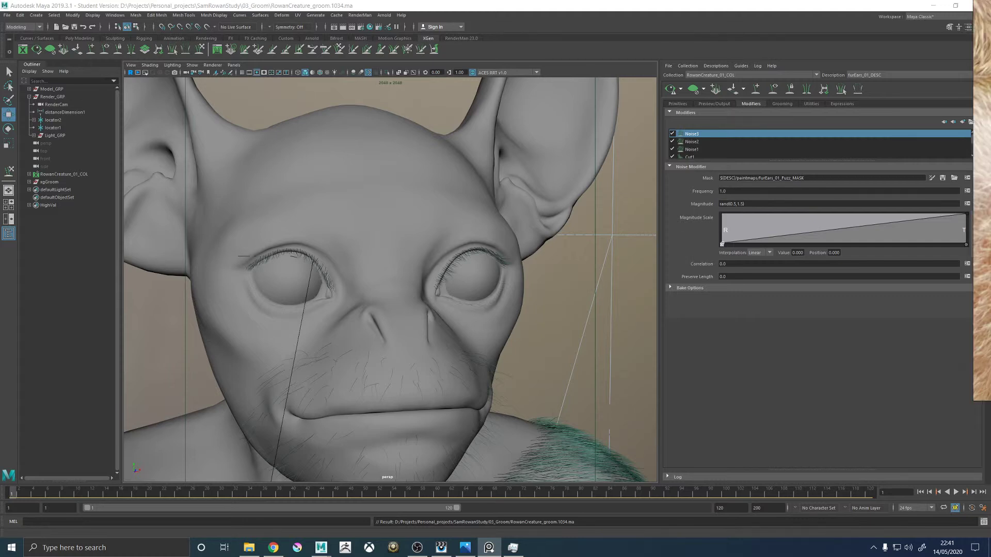
Place the enlarged monkey profile reference beside Maya's viewport, over a widened Outliner, and frame it on the eye and nose.
scroll(743, 231, up, 4)
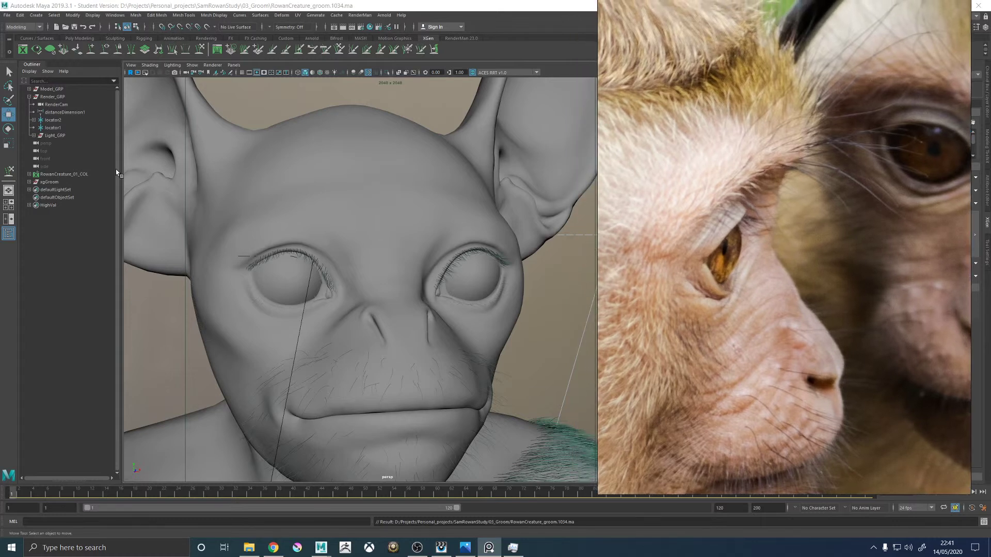
drag(122, 174, 371, 174)
drag(725, 170, 129, 181)
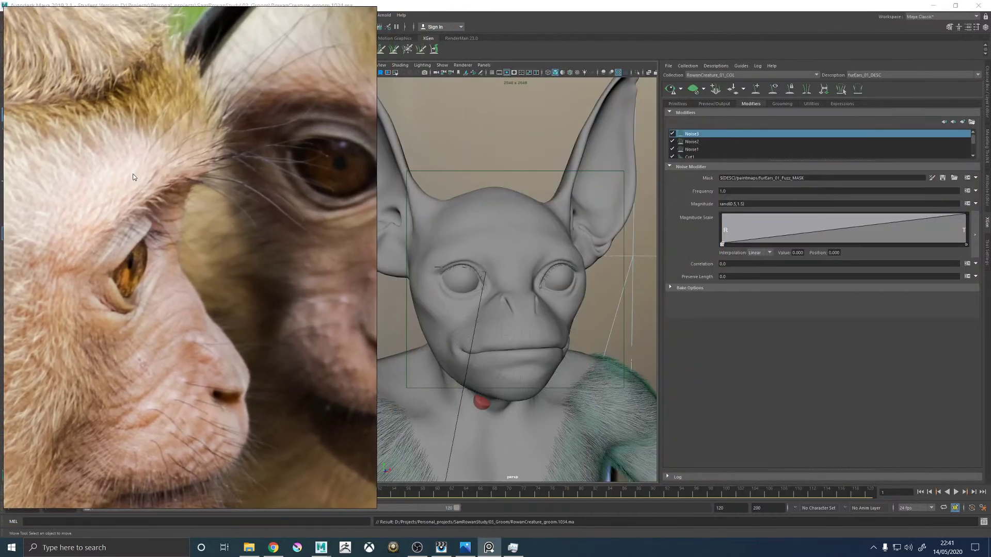
right_drag(211, 231, 168, 217)
drag(370, 214, 333, 214)
Make furEyelashes_01_DESC the active XGen description, with the creature's face framed beside the monkey reference.
alt+drag(453, 230, 809, 67)
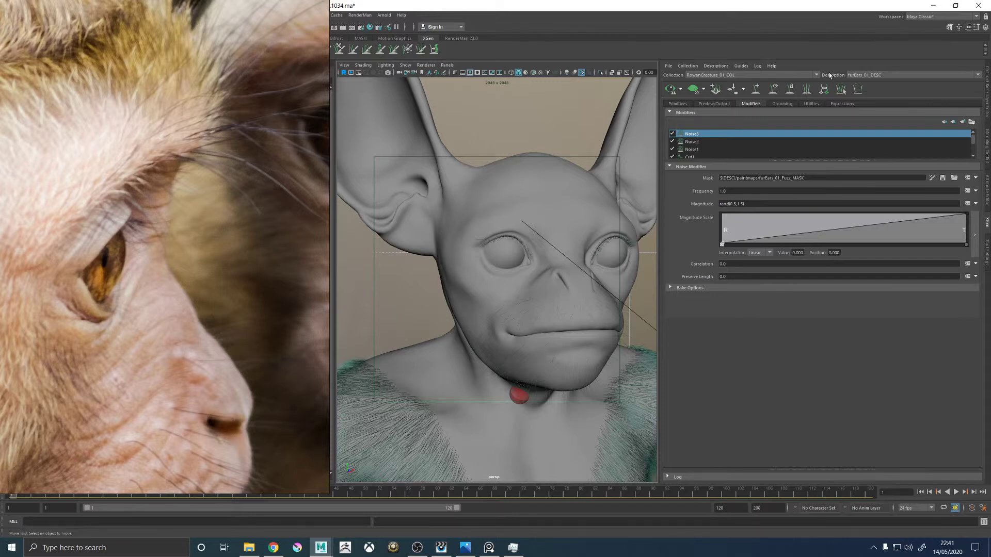
click(859, 73)
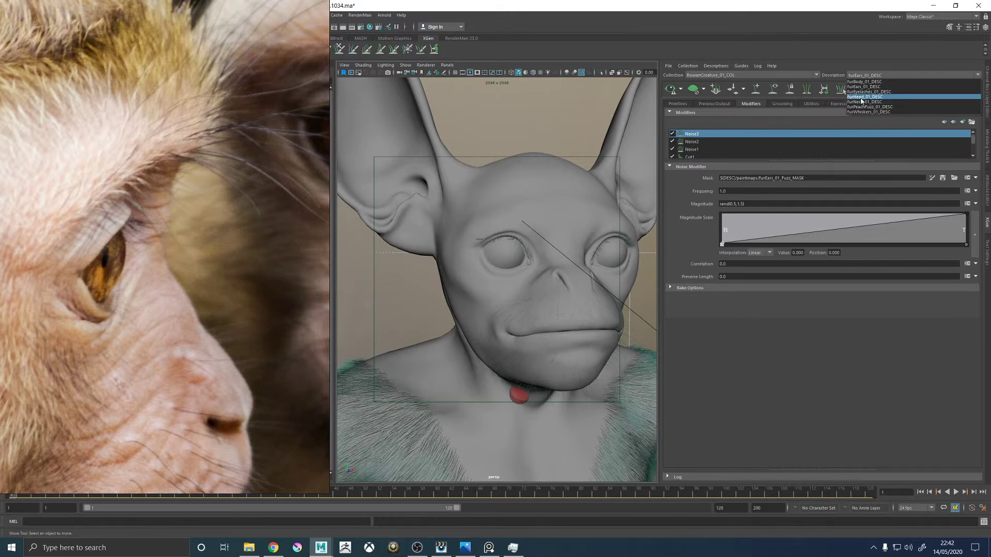
click(868, 92)
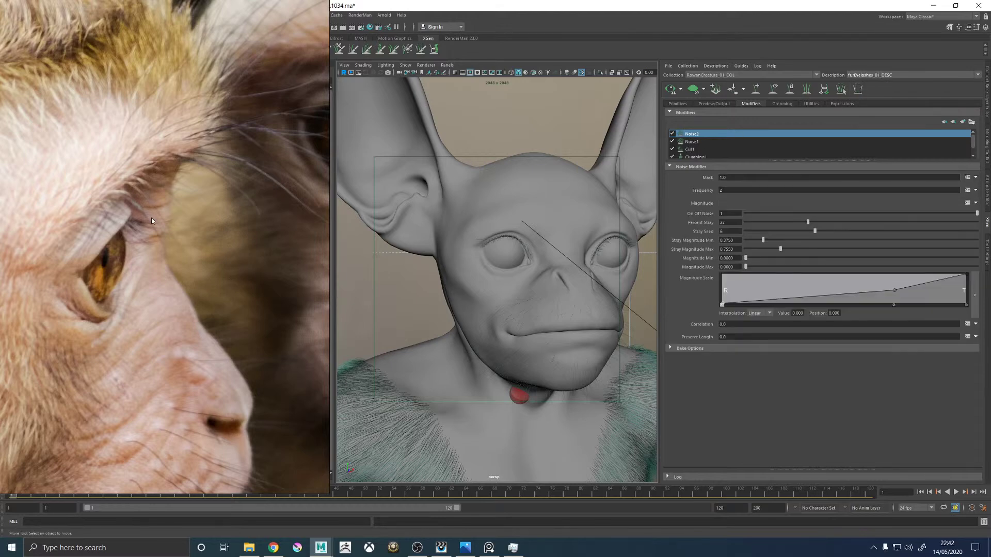
Compare the creature's eyelashes with the monkey's lashes in the reference, from the side and front of the eye.
middle_drag(173, 209, 199, 205)
alt+drag(448, 281, 480, 342)
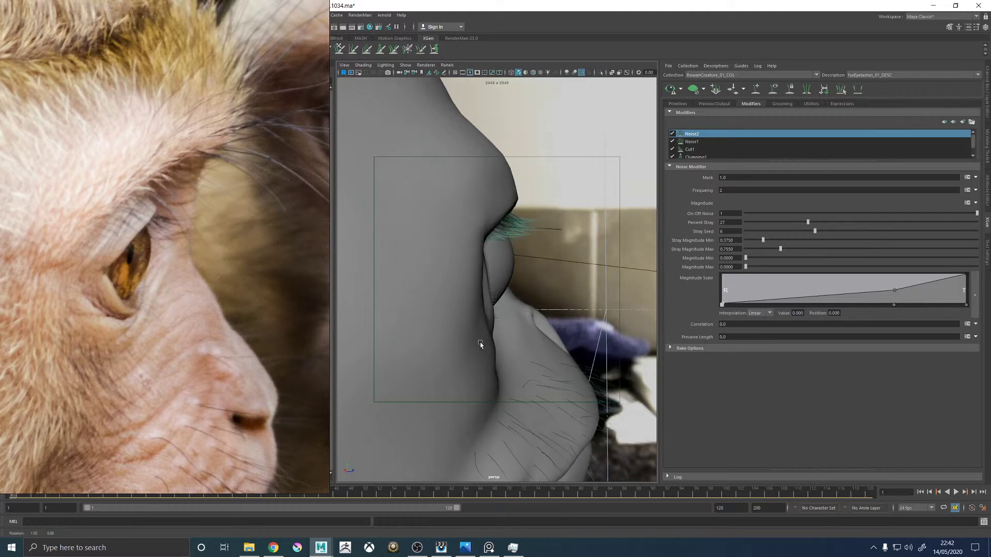
scroll(469, 328, up, 8)
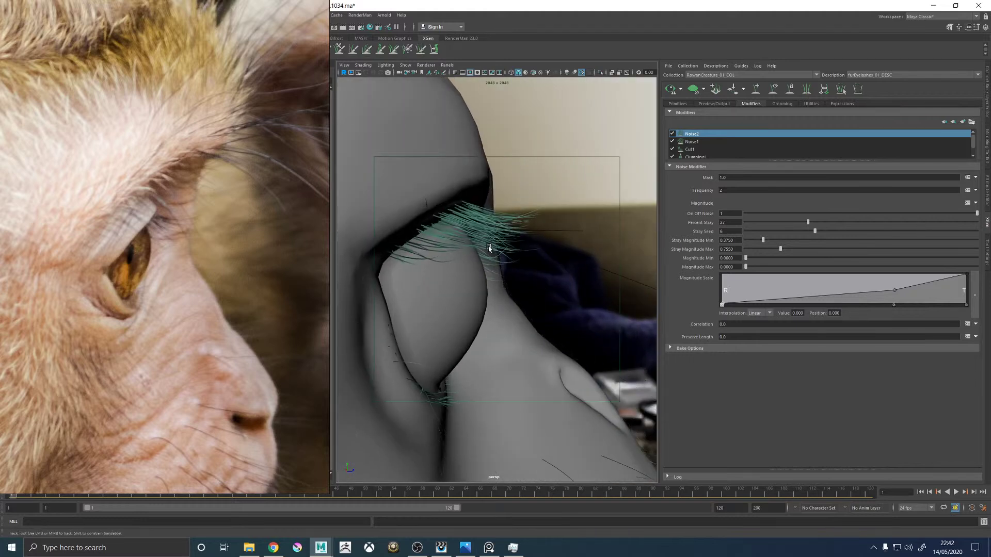
scroll(489, 249, down, 6)
alt+right_drag(428, 265, 441, 271)
alt+drag(465, 272, 561, 253)
scroll(451, 267, up, 2)
mouse_move(460, 282)
alt+mouse_down()
mouse_move(527, 287)
mouse_move(429, 270)
mouse_move(426, 280)
mouse_move(471, 266)
alt+mouse_up()
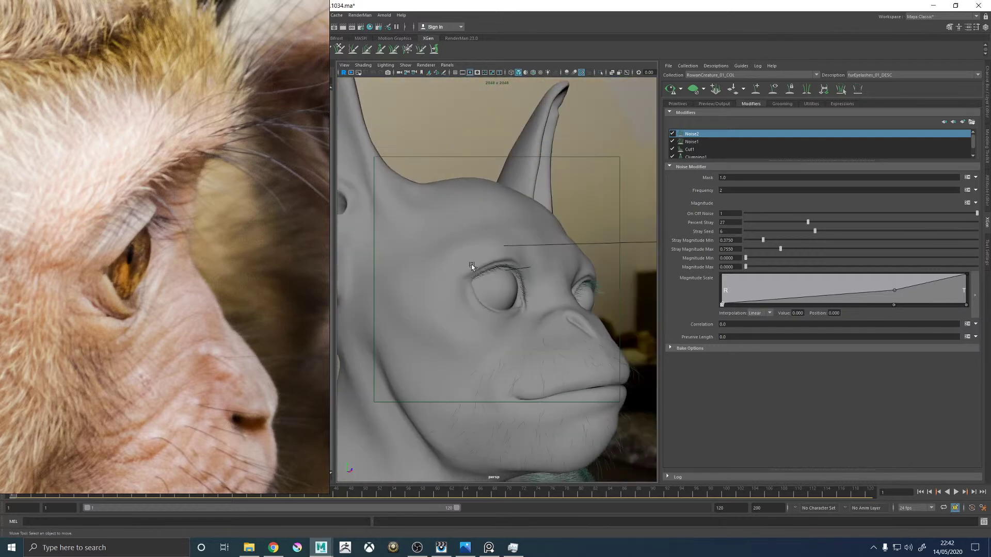
scroll(471, 266, up, 6)
alt+drag(498, 163, 489, 234)
alt+right_drag(489, 234, 281, 214)
alt+drag(354, 224, 436, 239)
alt+right_drag(435, 239, 524, 295)
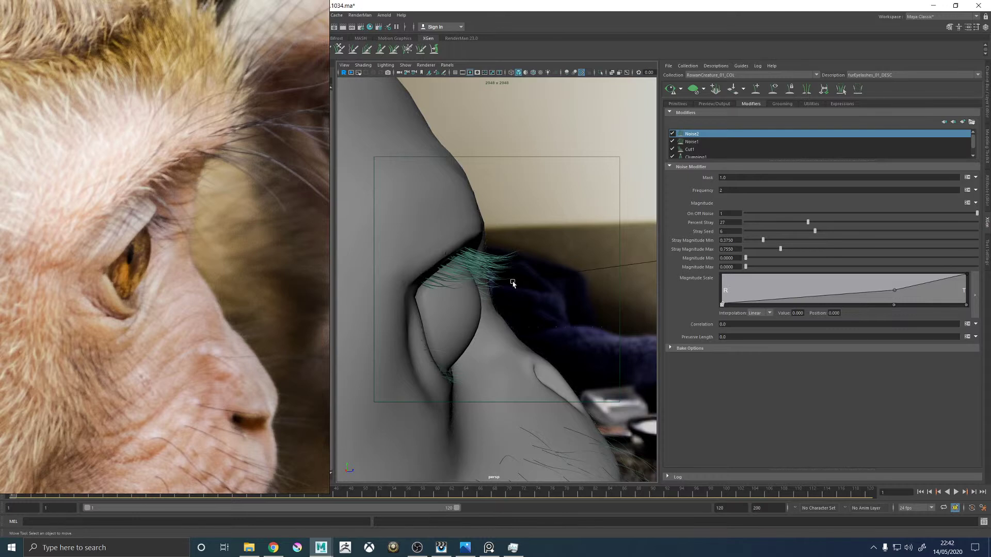
alt+drag(512, 284, 503, 290)
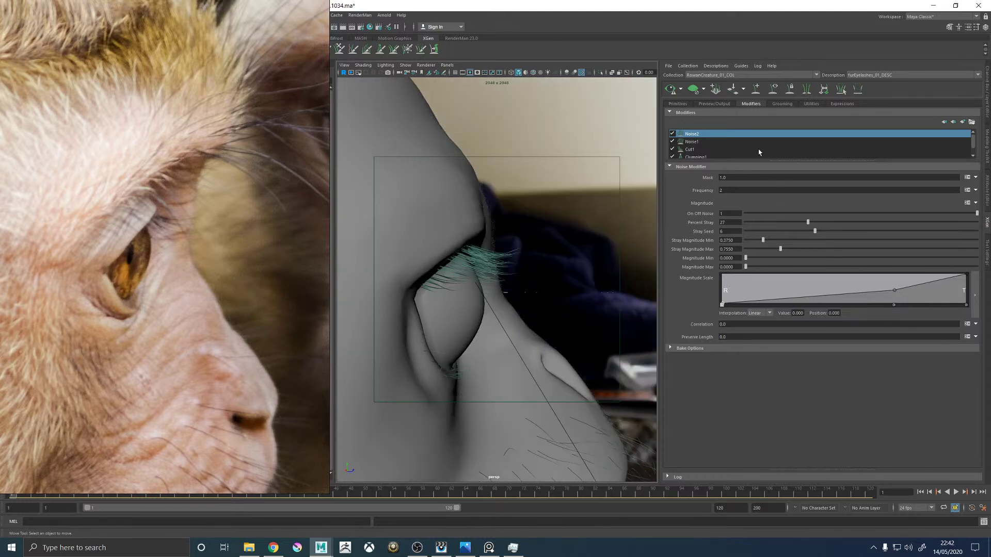
Set the eyelash primitives' Width Base to 0.003.
click(675, 104)
click(732, 275)
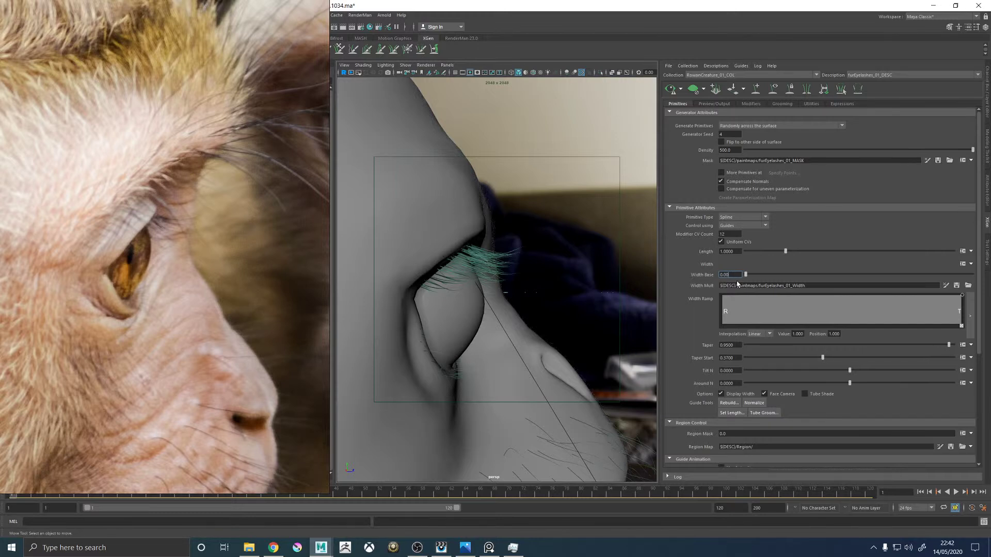
text(0.003)
key(Return)
Set the eyelash density to 400 and refresh the XGen preview.
mouse_move(586, 247)
alt+mouse_down()
mouse_move(548, 262)
mouse_move(449, 259)
mouse_move(592, 259)
alt+mouse_up()
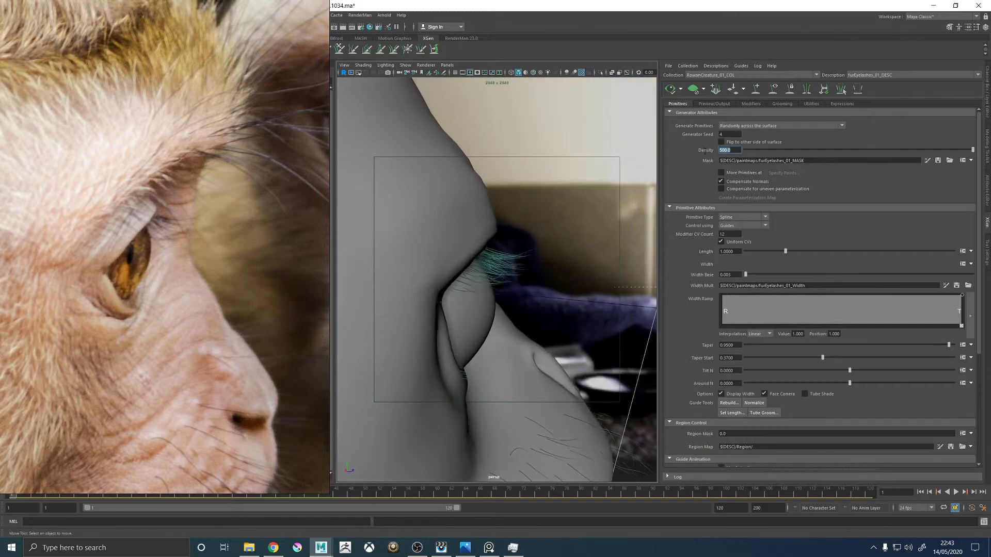
key(Return)
click(670, 88)
mouse_move(592, 196)
alt+mouse_down()
mouse_move(511, 195)
mouse_move(574, 194)
alt+mouse_up()
click(725, 149)
key(Return)
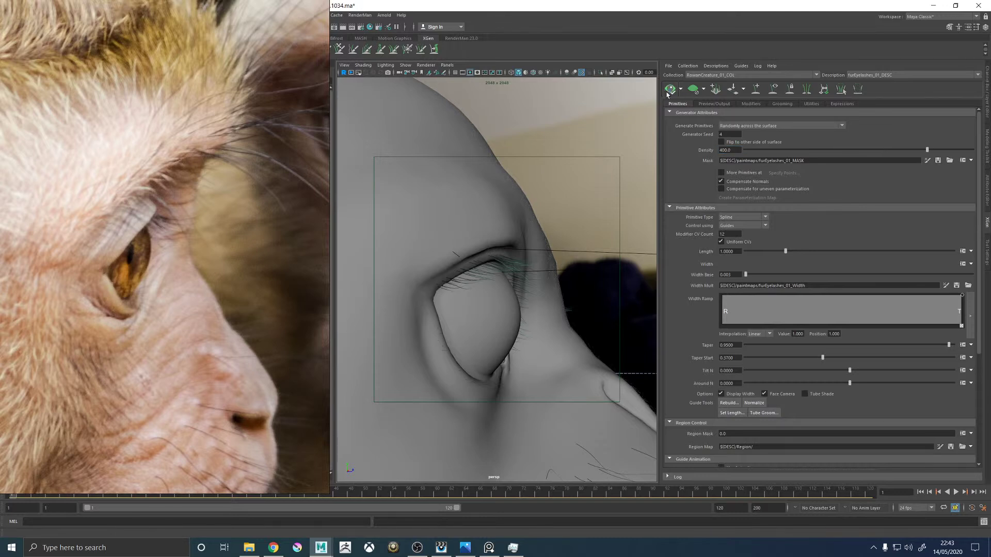
Display the eyelash guides and select the ones along the middle of the upper lid in side view.
alt+drag(491, 175, 348, 278)
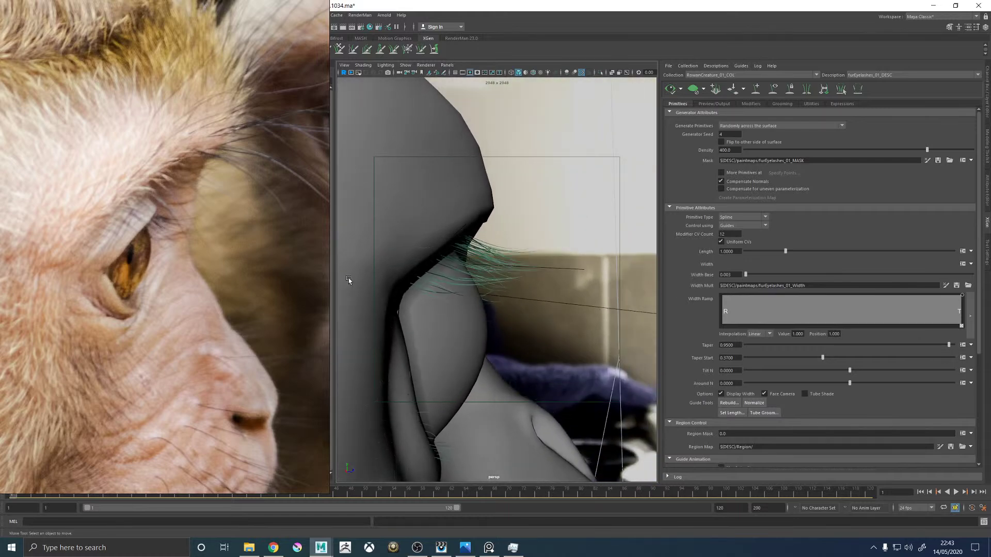
alt+drag(479, 247, 474, 222)
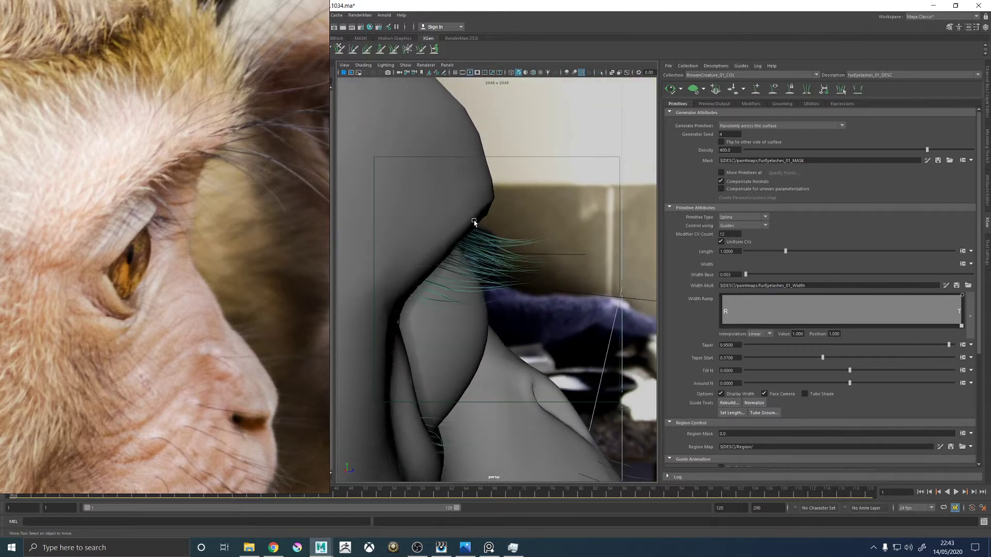
alt+drag(540, 250, 268, 290)
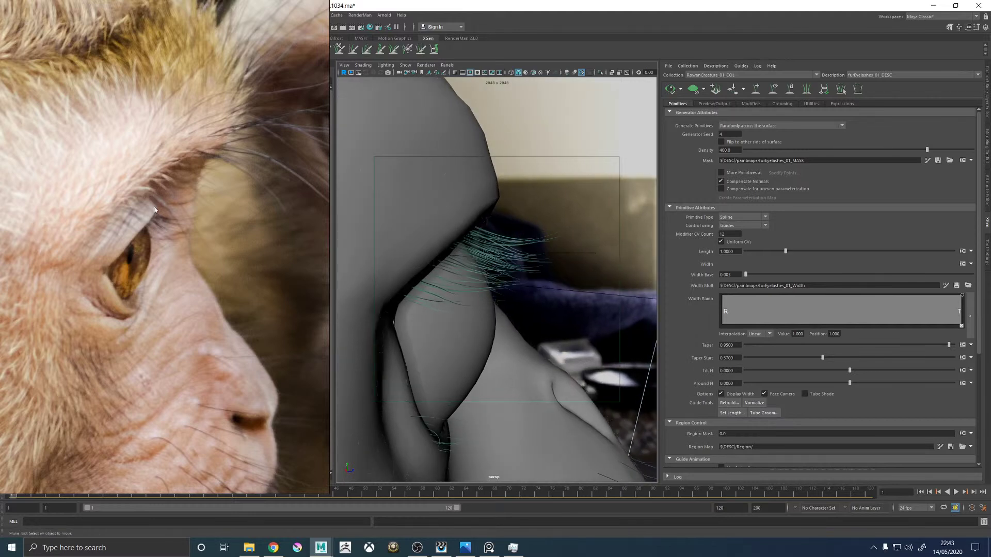
alt+drag(382, 236, 496, 279)
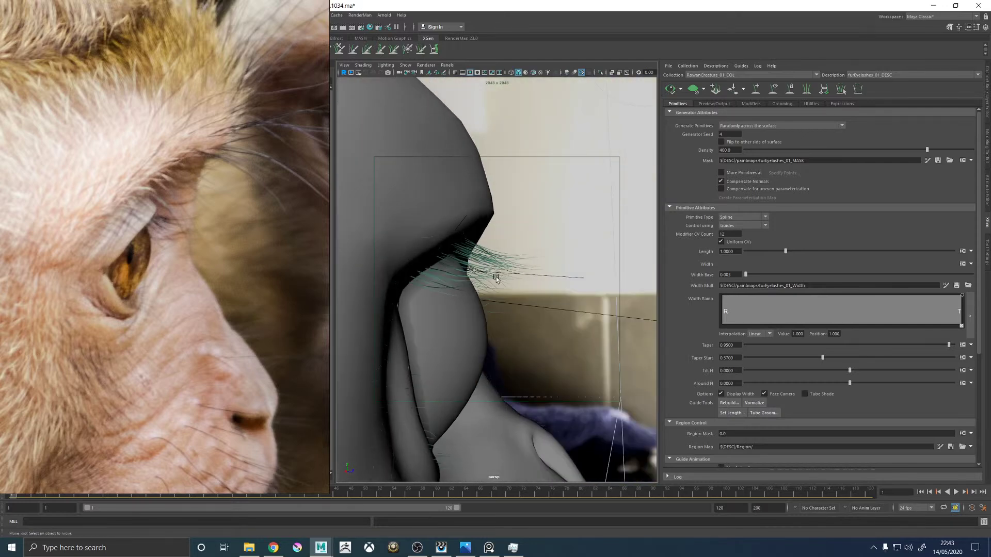
click(775, 92)
alt+drag(527, 253, 528, 261)
drag(496, 231, 467, 266)
alt+drag(526, 253, 488, 284)
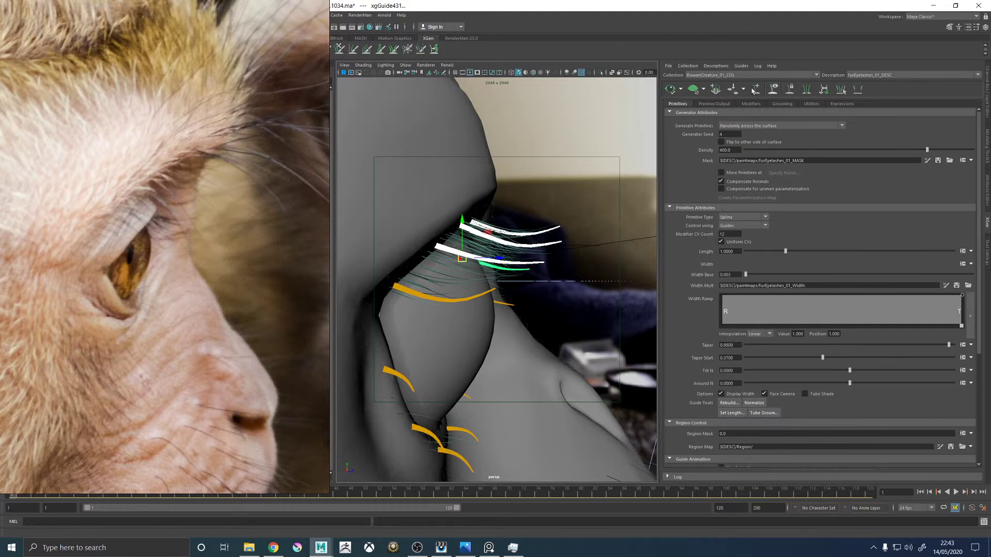
Move the monkey reference away from the Maya window and narrow the Outliner to widen the viewport.
right_drag(277, 96, 990, 114)
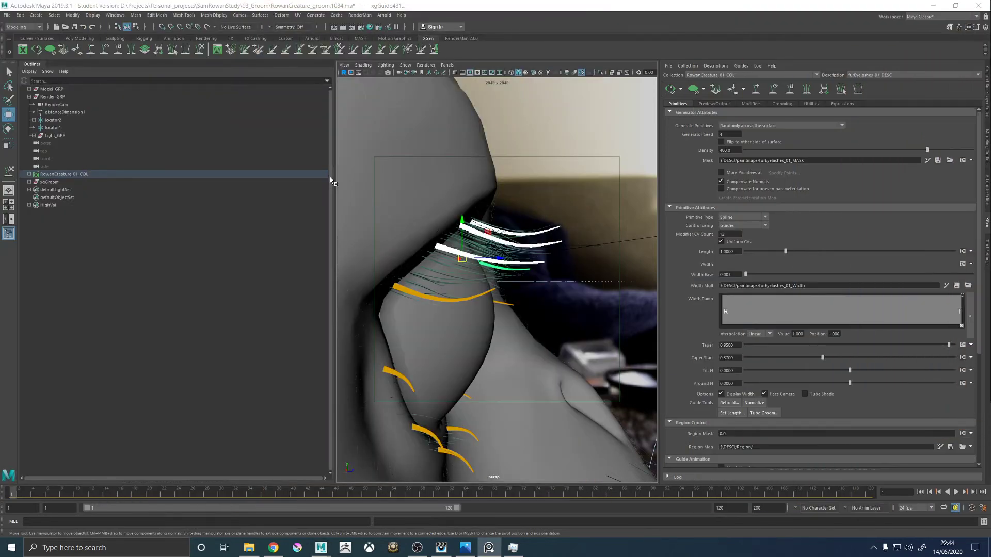
drag(331, 181, 144, 180)
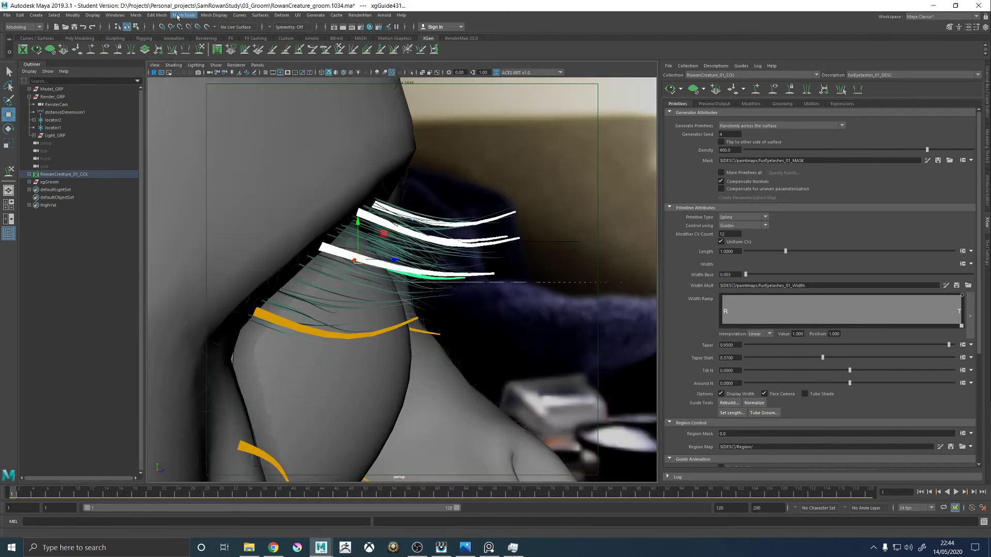
Sculpt the selected upper-lid eyelash guides downward into a deeper curve with the Sculpt Guides tool and check their shape around the eye.
click(199, 49)
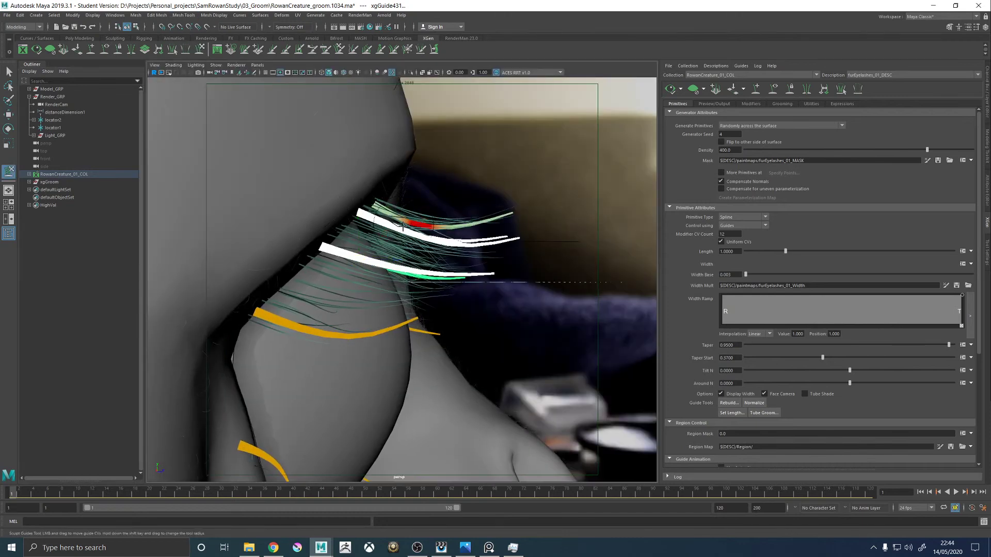
mouse_move(393, 232)
mouse_down()
mouse_move(381, 258)
mouse_move(378, 236)
mouse_move(407, 226)
mouse_move(381, 271)
mouse_move(438, 275)
mouse_move(394, 275)
mouse_up()
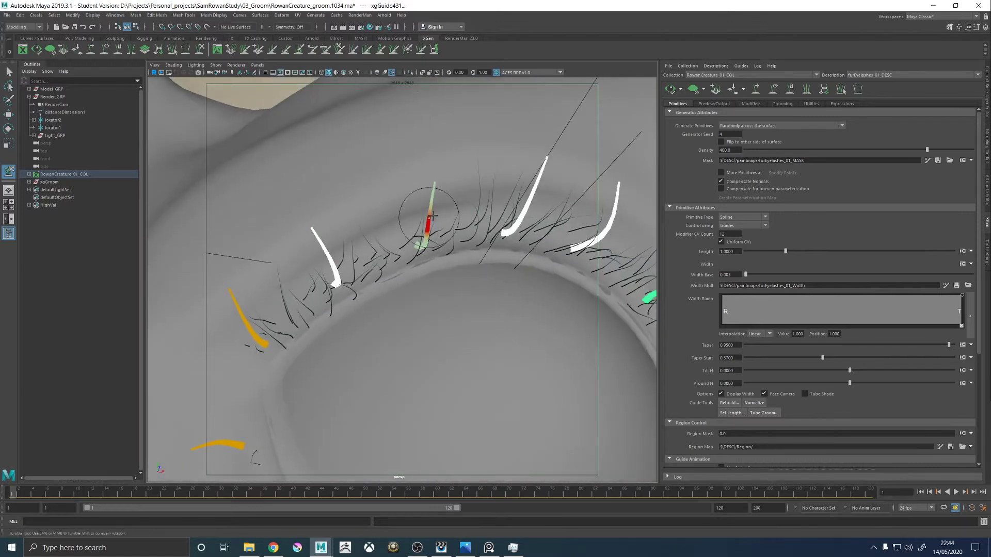
alt+right_drag(455, 209, 417, 258)
alt+drag(416, 258, 383, 235)
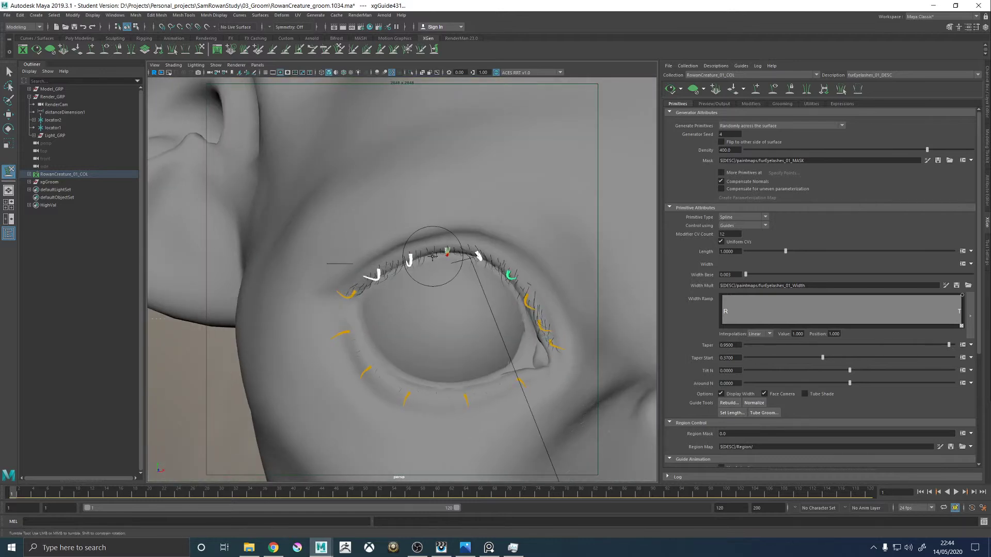
alt+drag(485, 239, 490, 236)
alt+right_drag(489, 237, 560, 308)
alt+drag(561, 307, 458, 269)
alt+drag(402, 222, 412, 200)
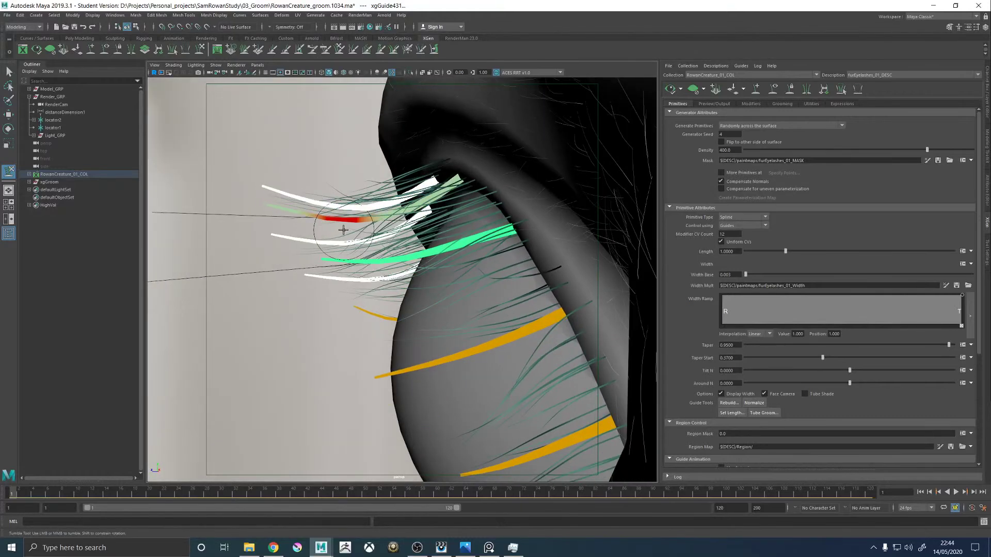
alt+drag(500, 263, 490, 210)
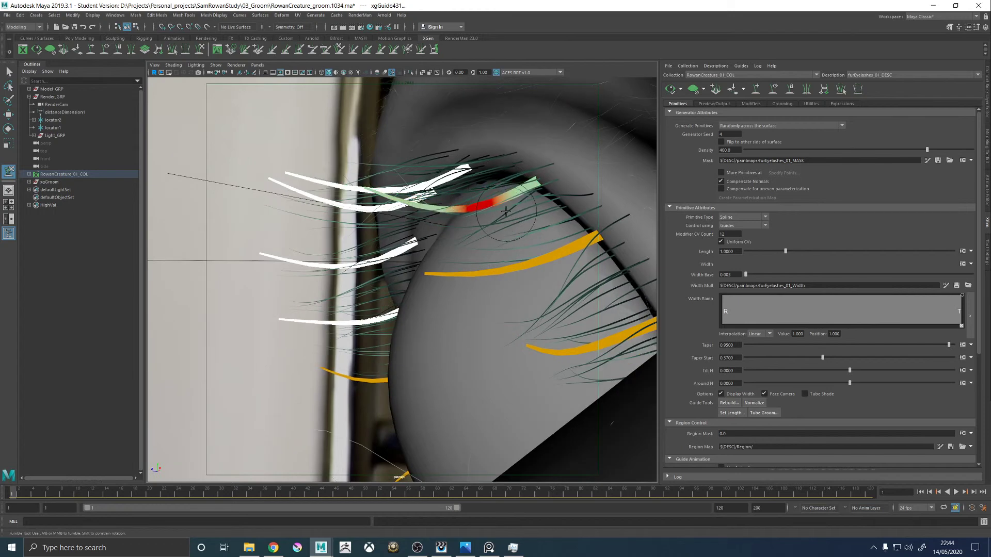
alt+right_drag(503, 214, 274, 218)
alt+drag(274, 218, 477, 227)
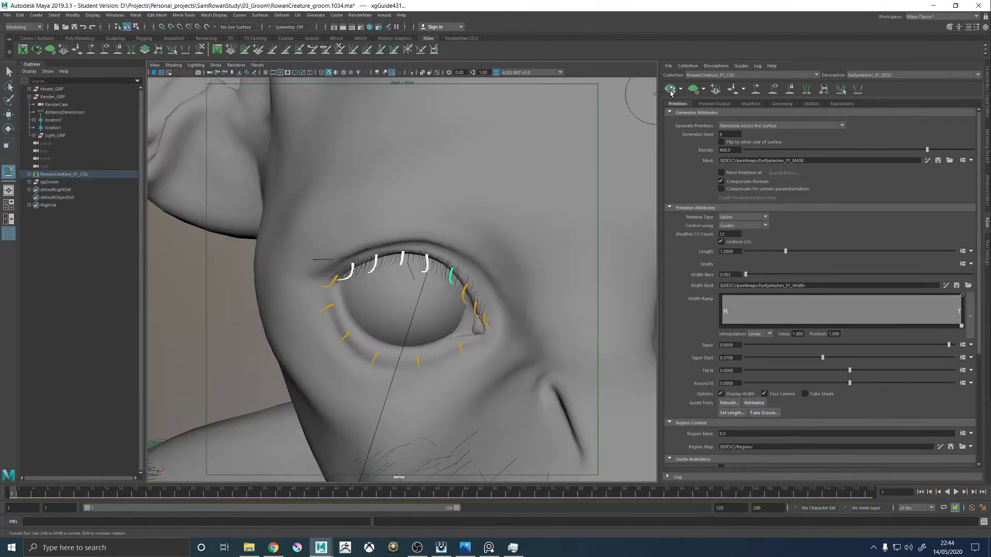
alt+drag(431, 315, 563, 153)
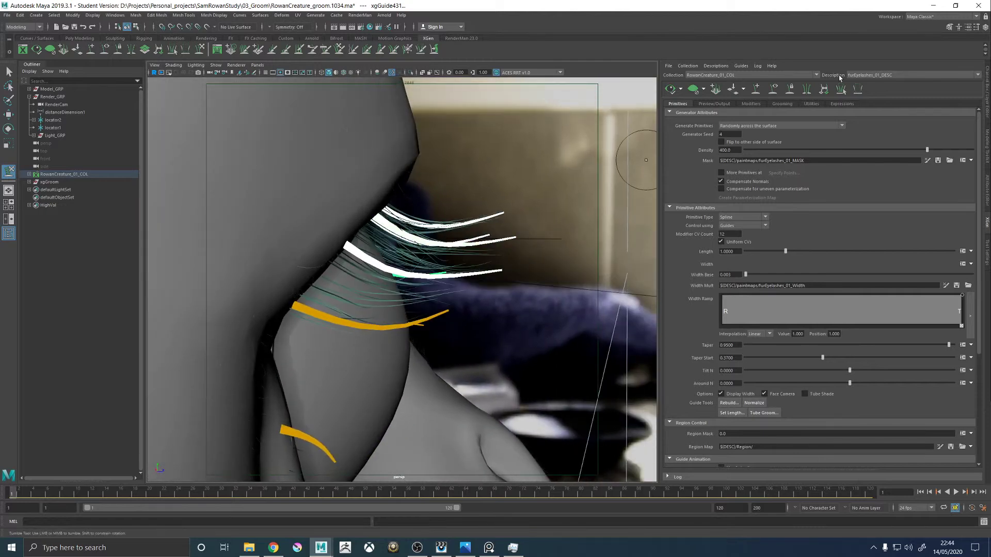
Hide the eyelash guides and examine the lashes' shape and density along the upper lid and inner eye corner.
click(771, 91)
mouse_move(591, 221)
alt+mouse_down()
mouse_move(579, 222)
mouse_move(591, 220)
alt+mouse_up()
alt+right_drag(591, 221, 341, 261)
alt+drag(340, 261, 356, 279)
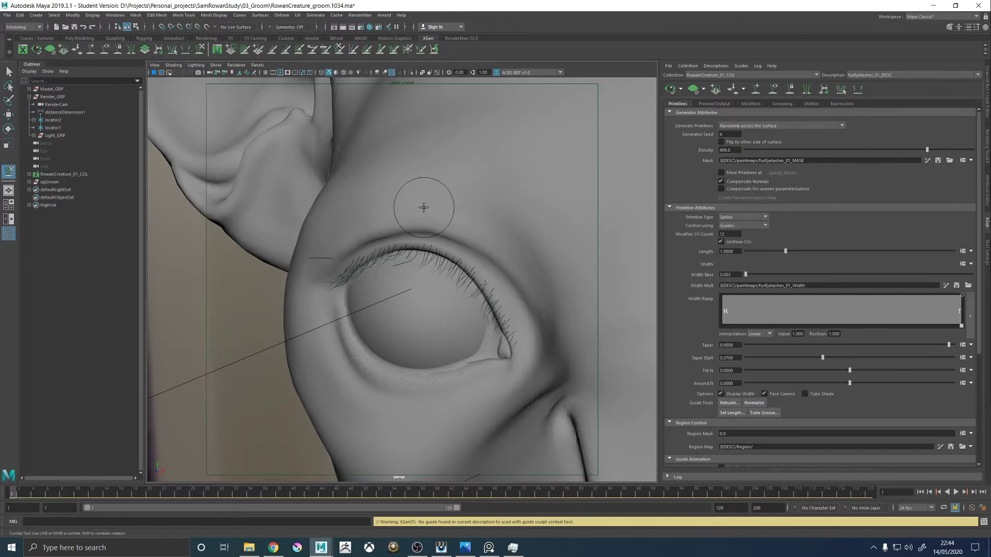
alt+drag(393, 233, 363, 232)
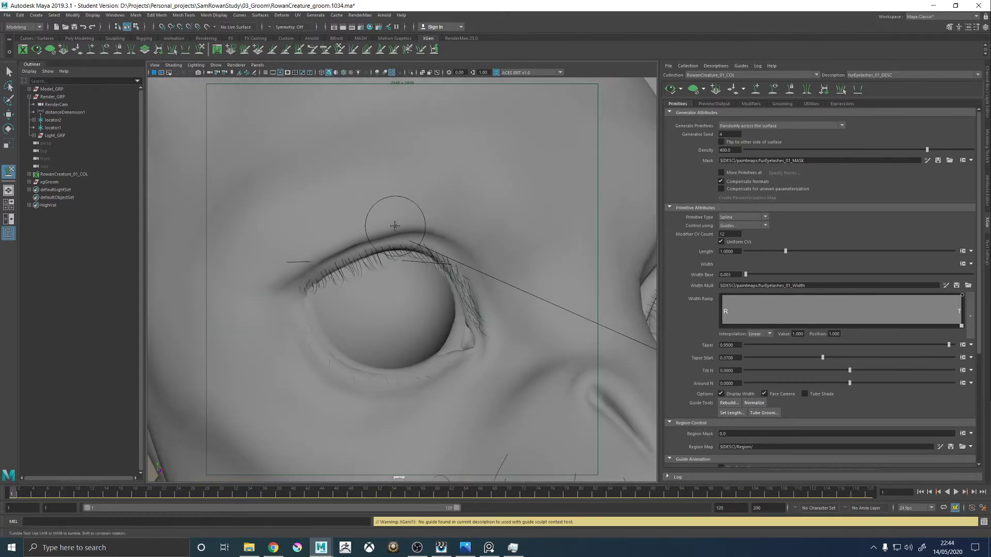
mouse_move(386, 290)
alt+mouse_down()
mouse_move(413, 210)
mouse_move(443, 325)
mouse_move(426, 314)
mouse_move(444, 320)
mouse_move(418, 312)
mouse_move(473, 332)
mouse_move(418, 277)
mouse_move(482, 294)
mouse_move(471, 272)
mouse_move(506, 316)
alt+mouse_up()
click(505, 316)
alt+right_drag(442, 254, 571, 345)
alt+right_drag(537, 317, 417, 229)
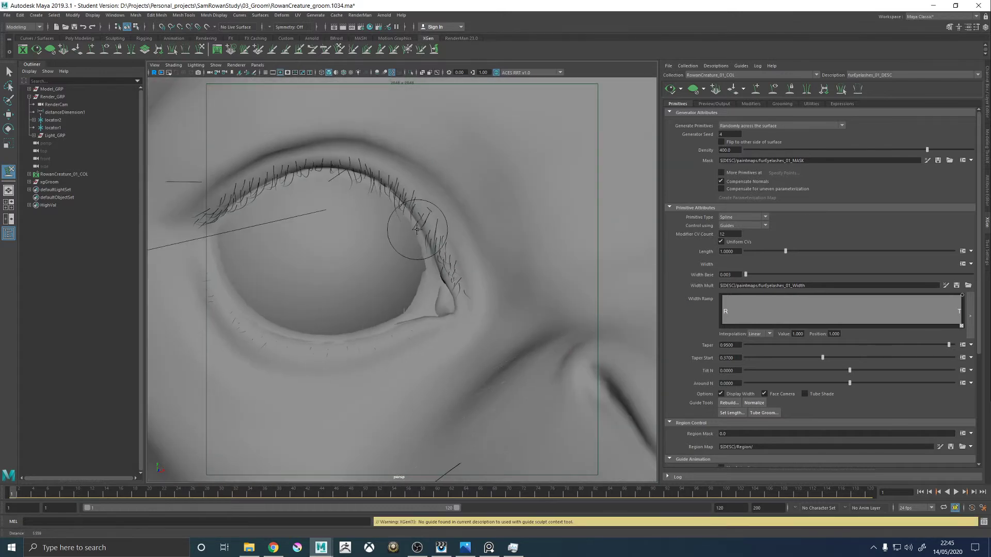
Open the furEyelashes_01_MASK density mask for 3D painting and set the brush colour's value to 0.5.
click(926, 161)
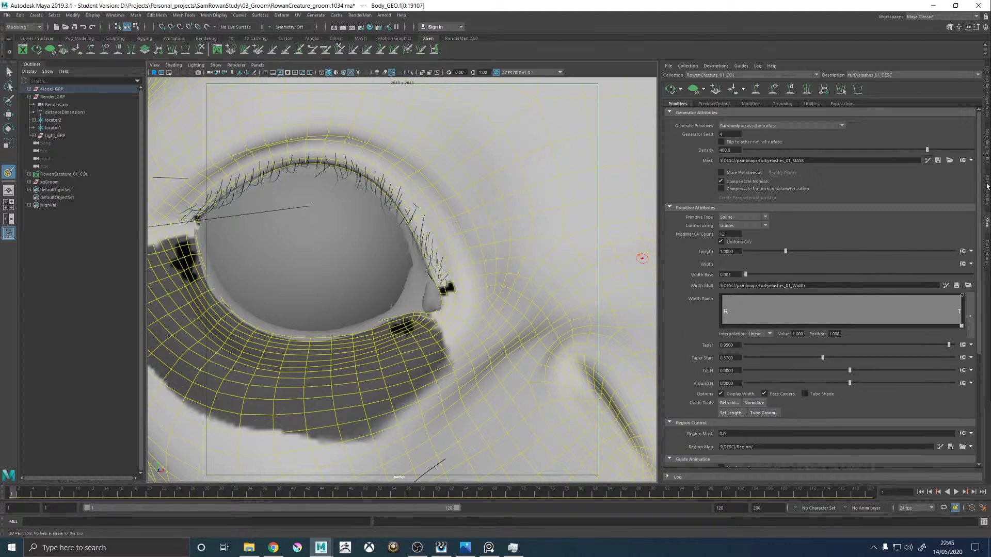
click(987, 251)
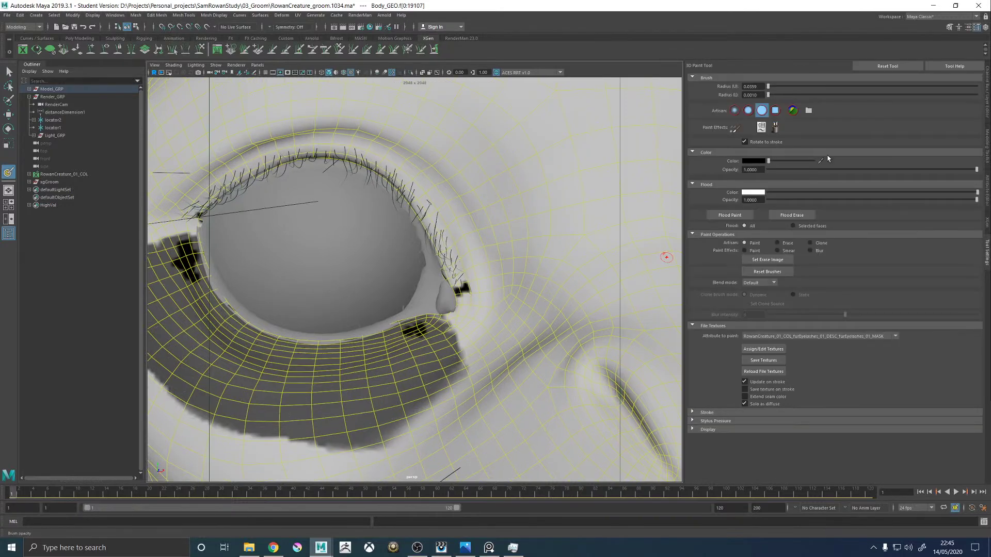
click(753, 160)
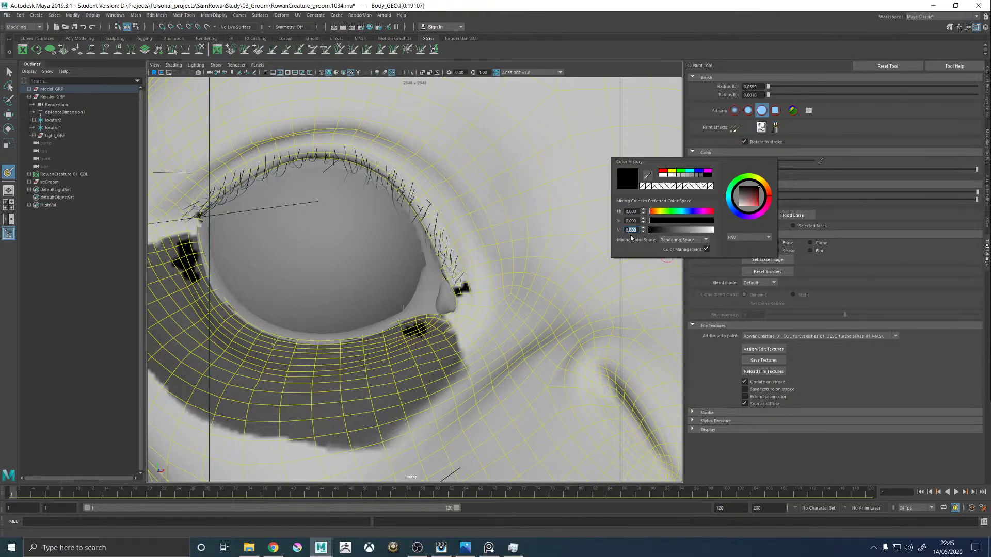
text(0.5)
key(Return)
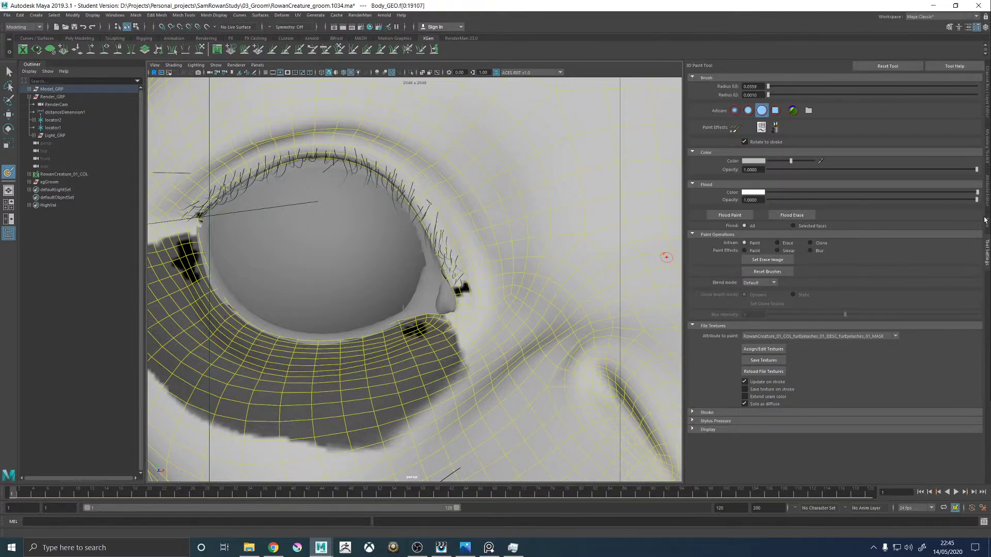
Paint mid-grey on the eyelash mask along the inner and outer corners of the upper eyelid.
click(985, 221)
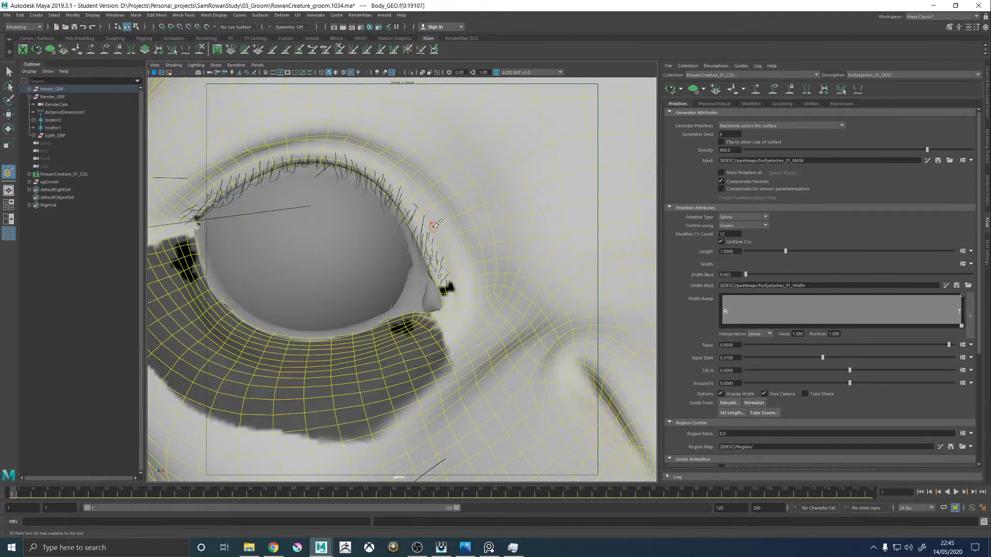
scroll(436, 223, up, 3)
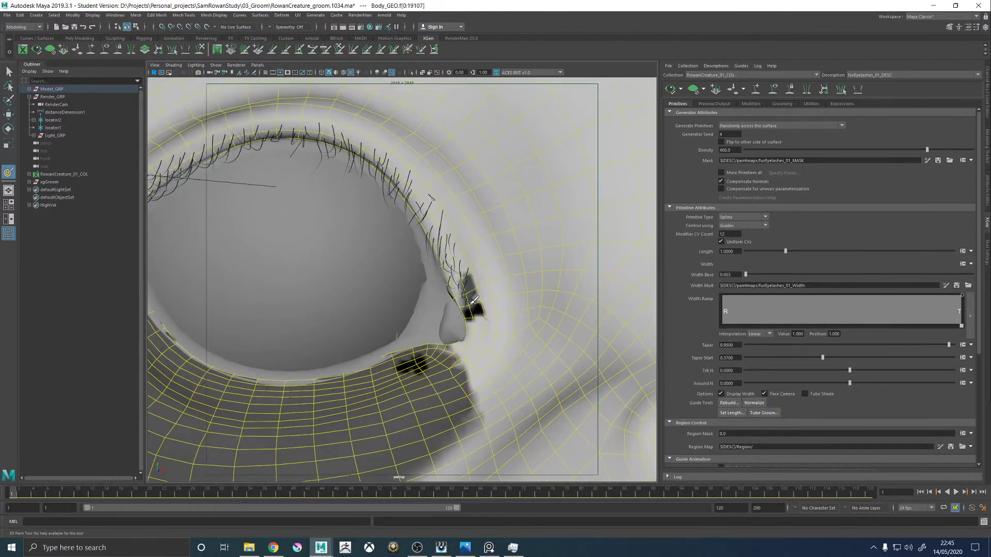
mouse_move(475, 297)
mouse_down()
mouse_move(461, 289)
mouse_move(464, 268)
mouse_up()
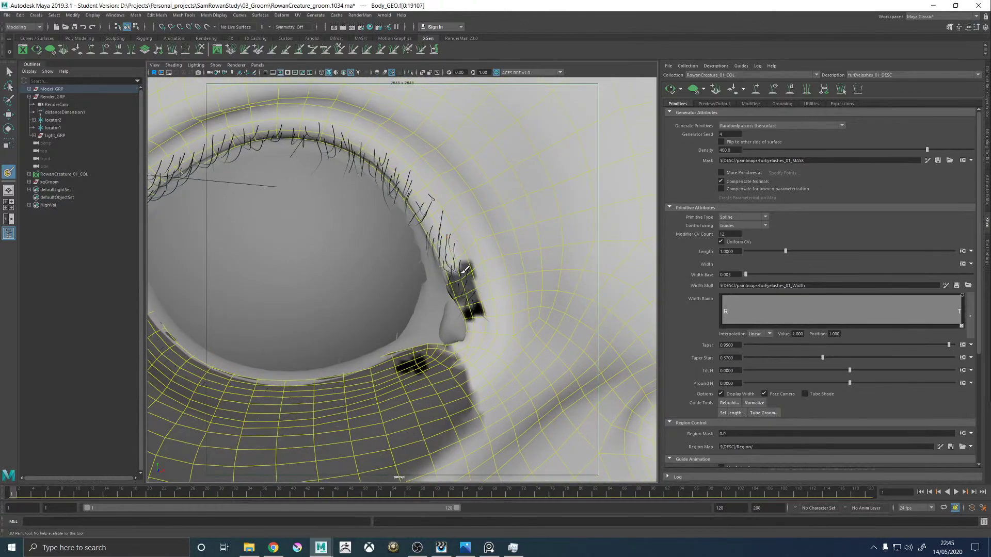
scroll(460, 272, down, 5)
mouse_move(266, 200)
mouse_down()
mouse_move(295, 195)
mouse_move(277, 198)
mouse_up()
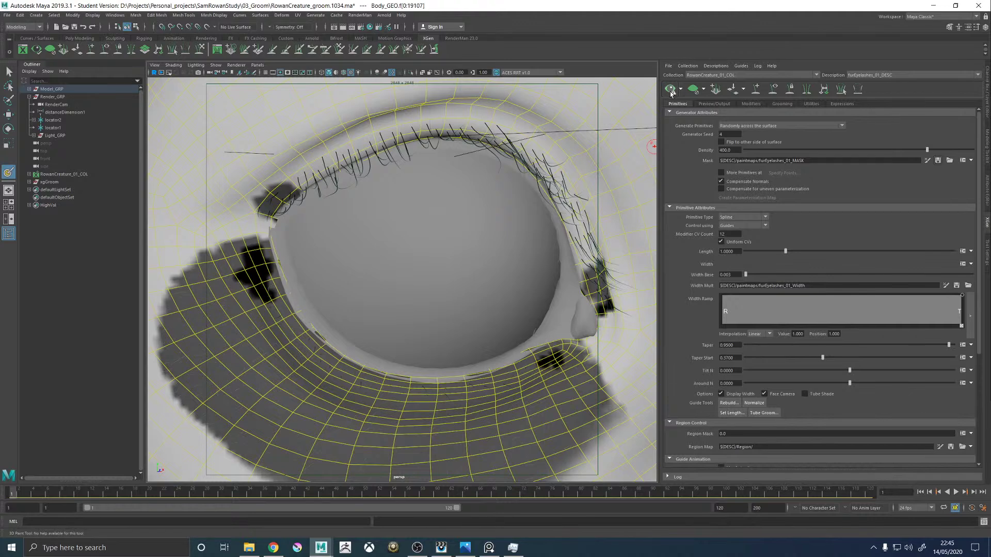
mouse_move(464, 155)
alt+mouse_down()
mouse_move(404, 181)
mouse_move(477, 215)
mouse_move(537, 266)
alt+mouse_up()
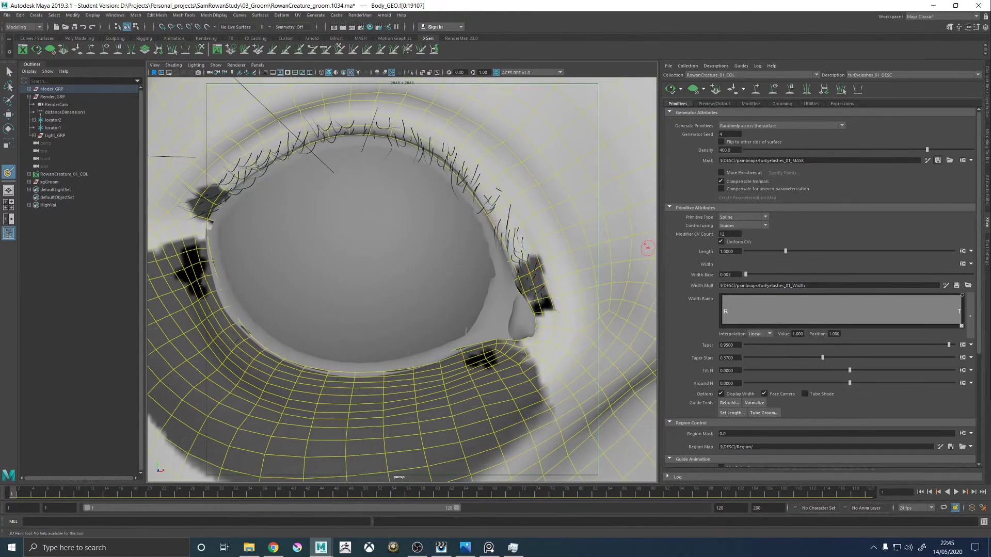
Set the brush colour's value to 0.25 and darken the mask at the upper lid's inner and outer corners.
click(987, 244)
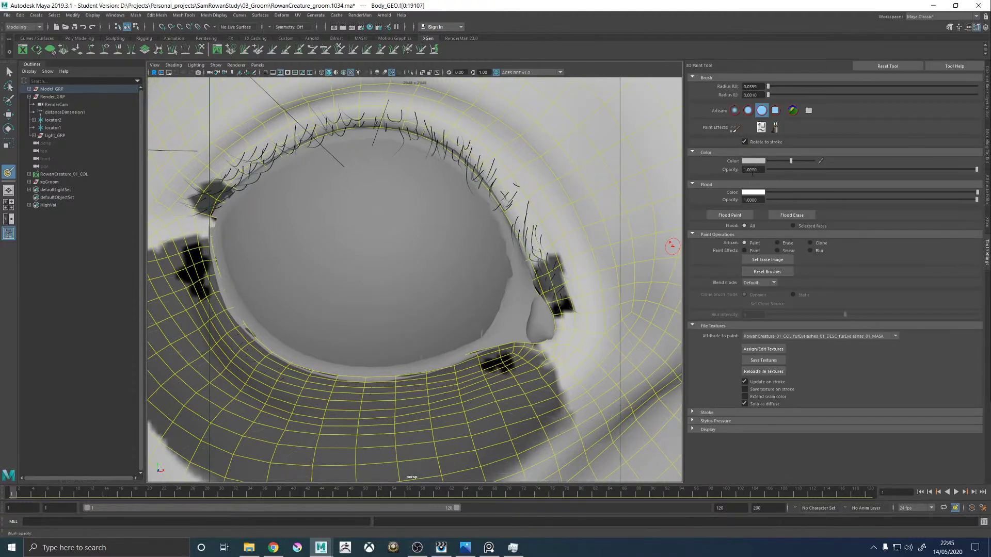
click(751, 162)
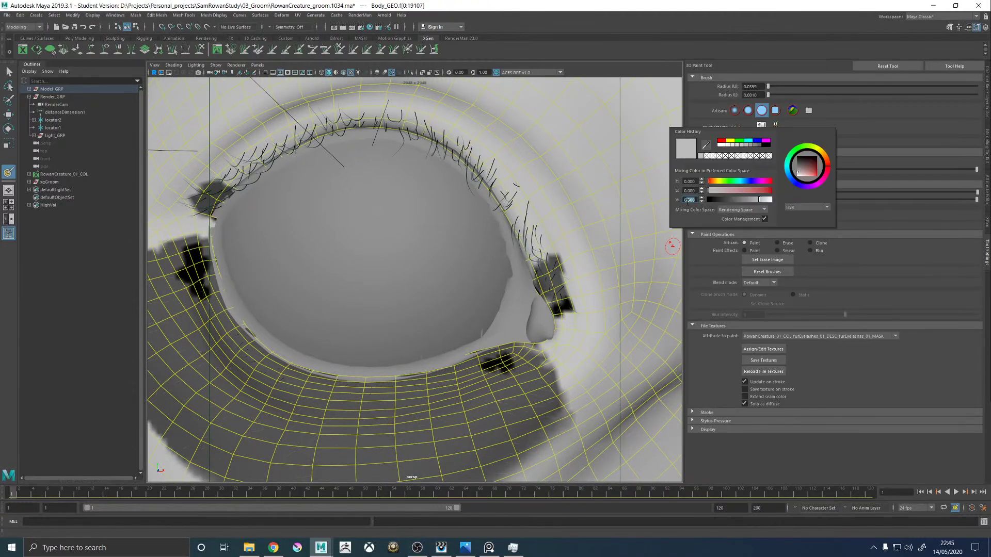
text(0.25)
key(Return)
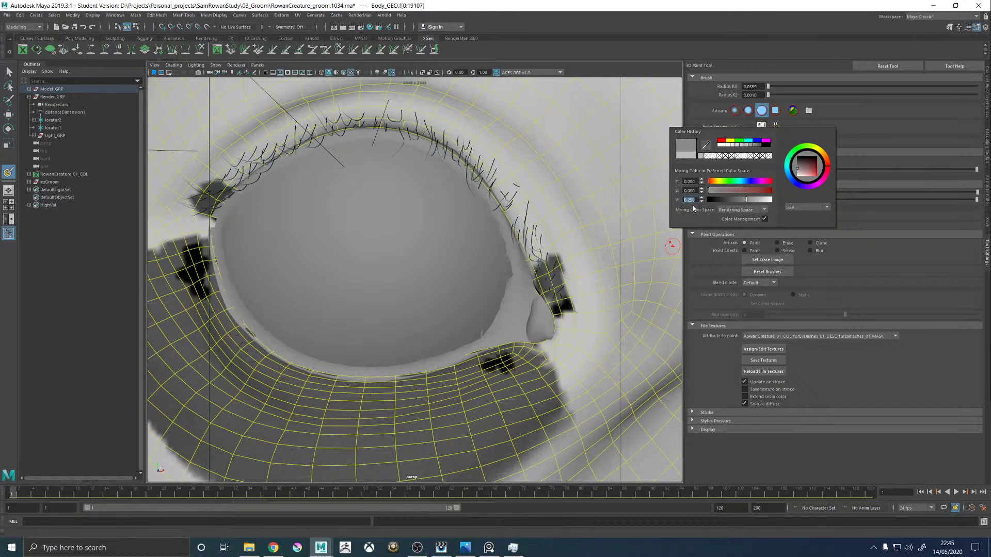
click(987, 223)
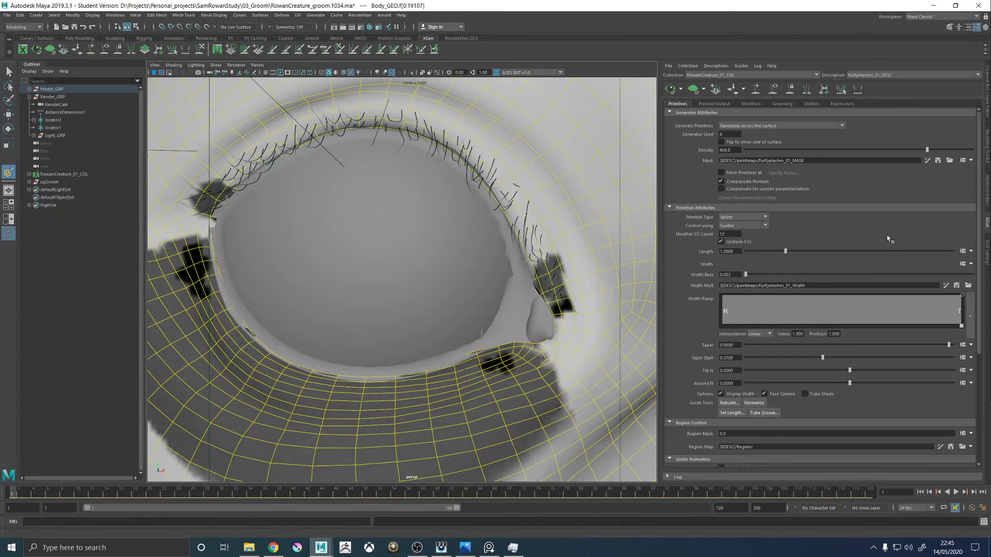
mouse_move(537, 270)
mouse_down()
mouse_move(545, 287)
mouse_move(525, 278)
mouse_move(545, 266)
mouse_move(516, 249)
mouse_move(312, 181)
mouse_up()
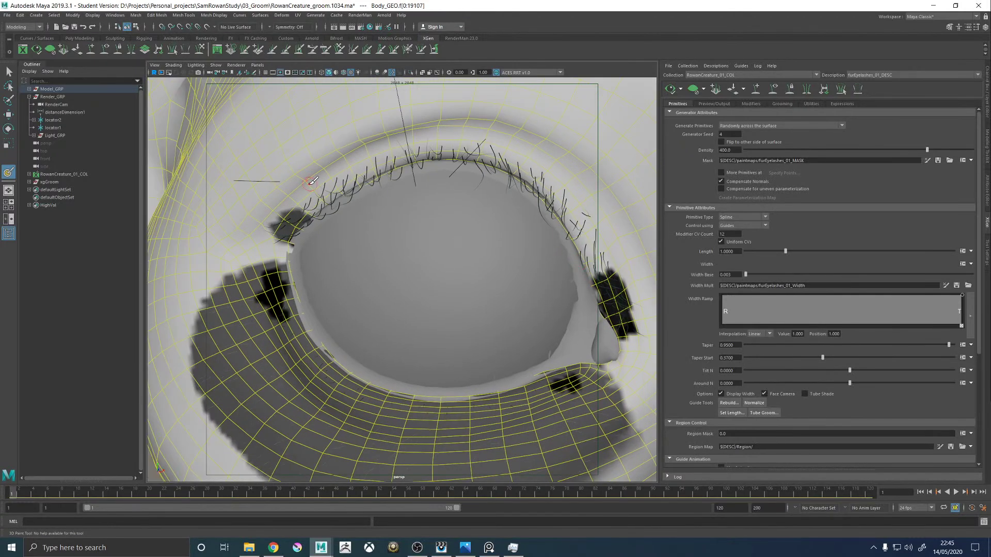
mouse_move(280, 222)
mouse_down()
mouse_move(287, 232)
mouse_move(292, 217)
mouse_move(432, 203)
mouse_up()
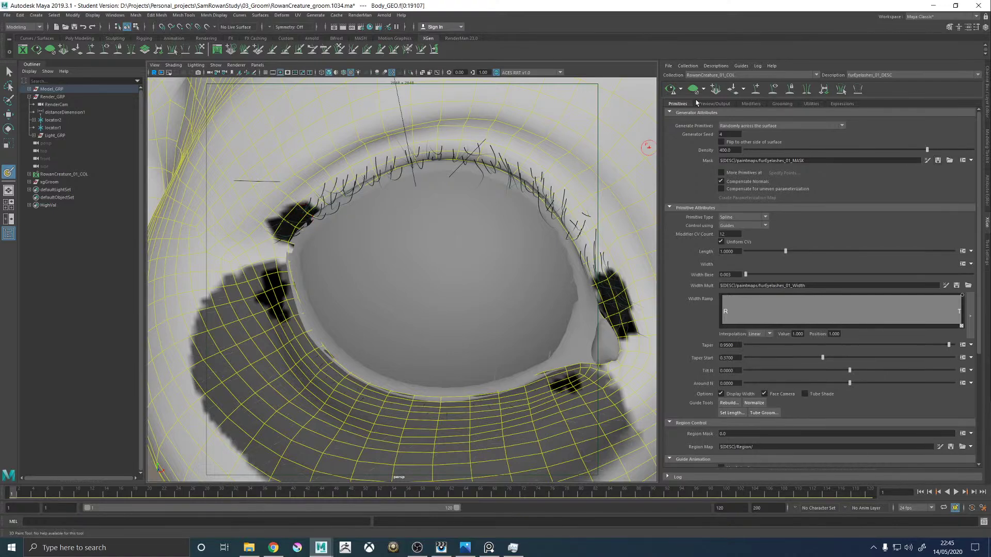
alt+drag(454, 194, 529, 223)
Set the brush colour's value to 0.5 and soften the edges of the dark mask patches at both upper-lid corners.
click(982, 245)
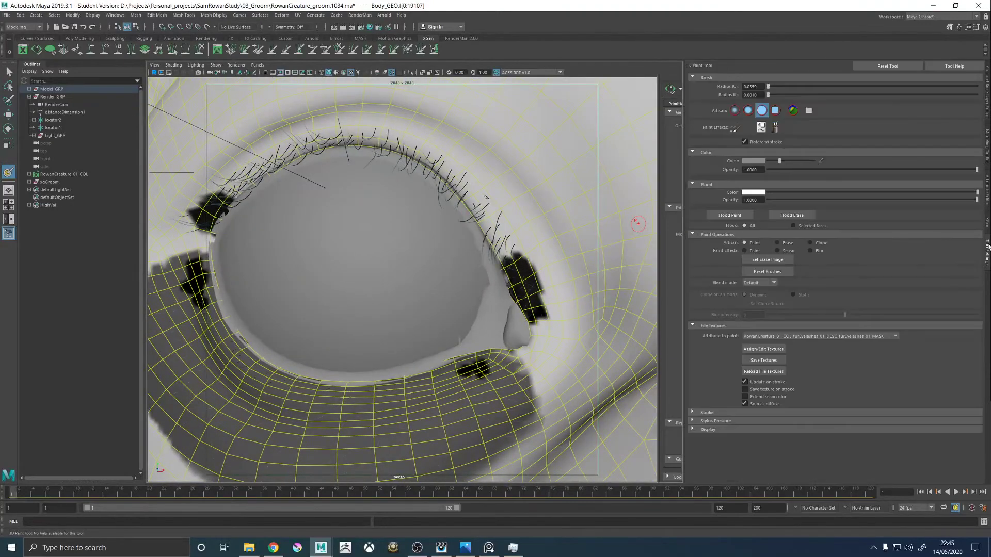
click(755, 162)
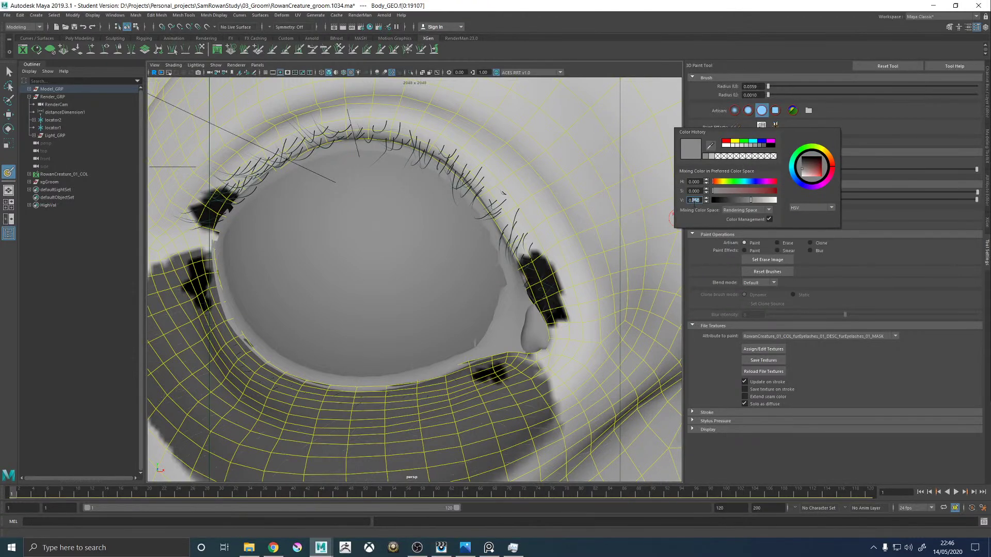
text(0.9)
key(Return)
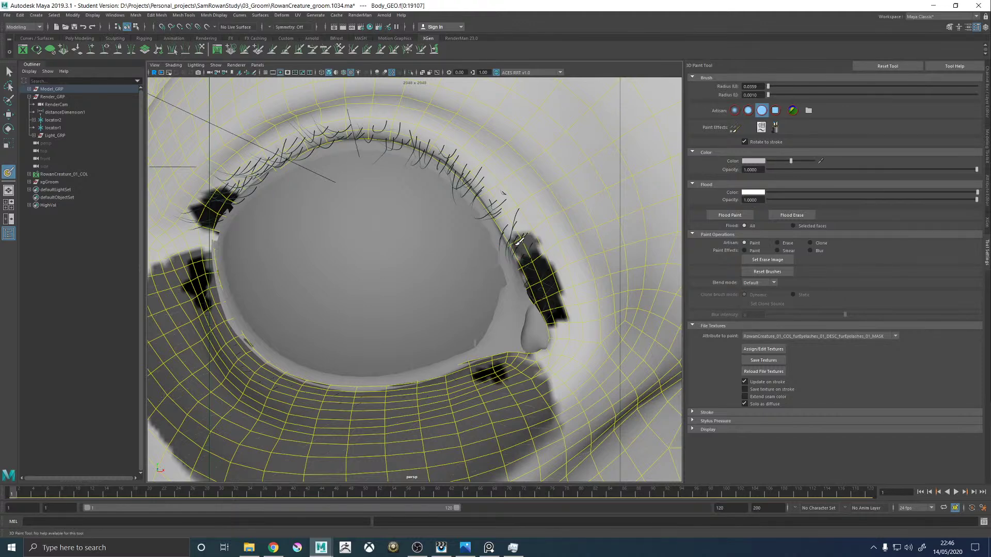
alt+middle_drag(536, 238, 636, 258)
drag(348, 208, 349, 206)
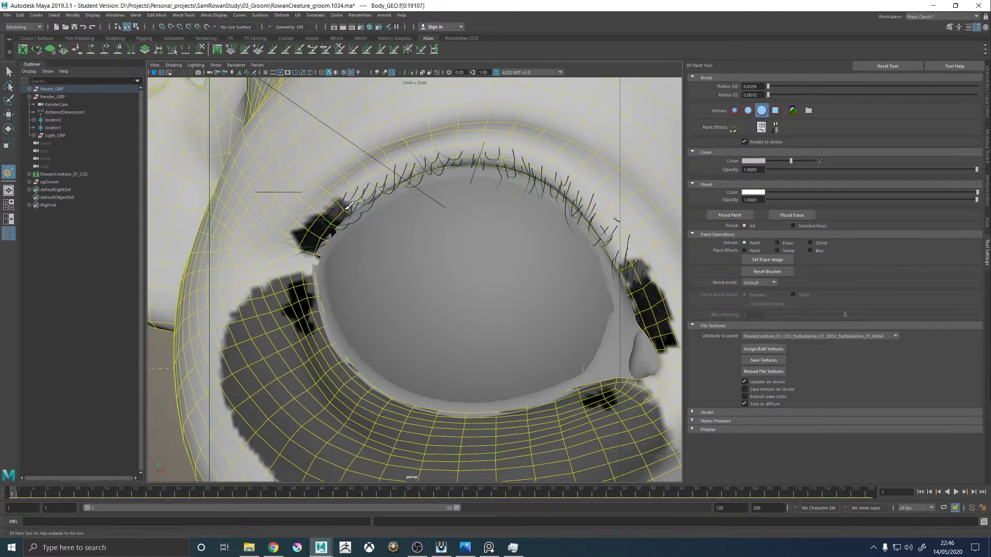
Choose a lighter grey brush colour and blend the corner patches into the white mask along the upper lid.
click(752, 161)
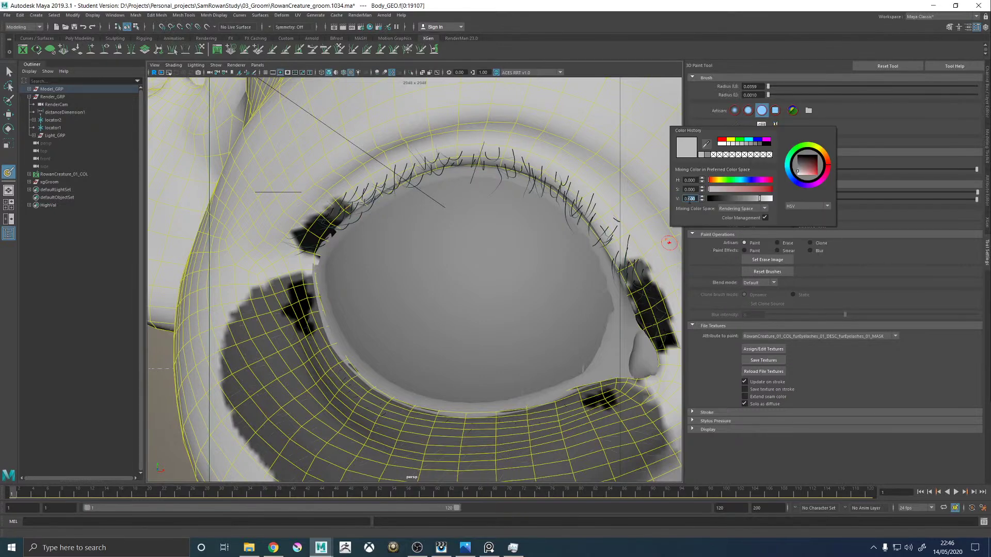
text(1)
key(Return)
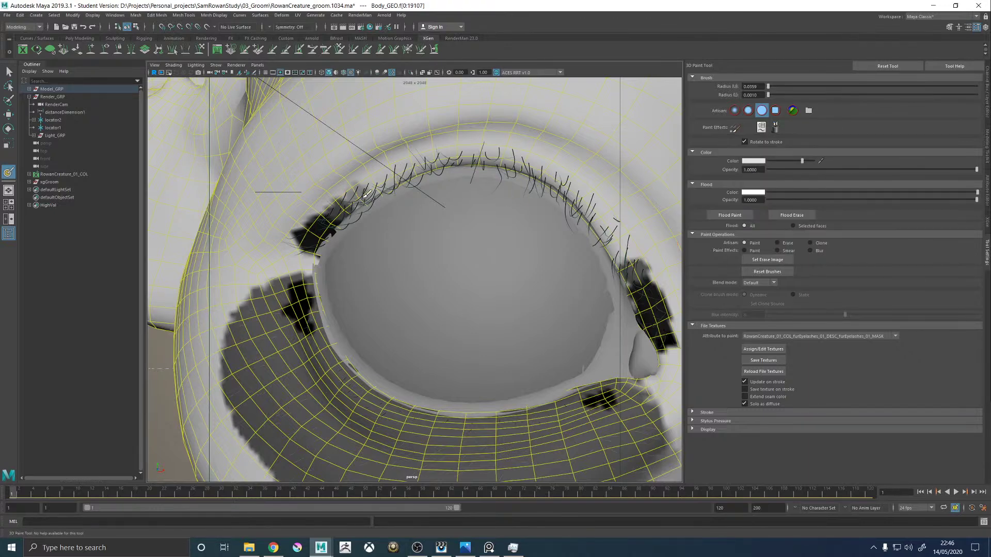
alt+middle_drag(509, 204, 409, 221)
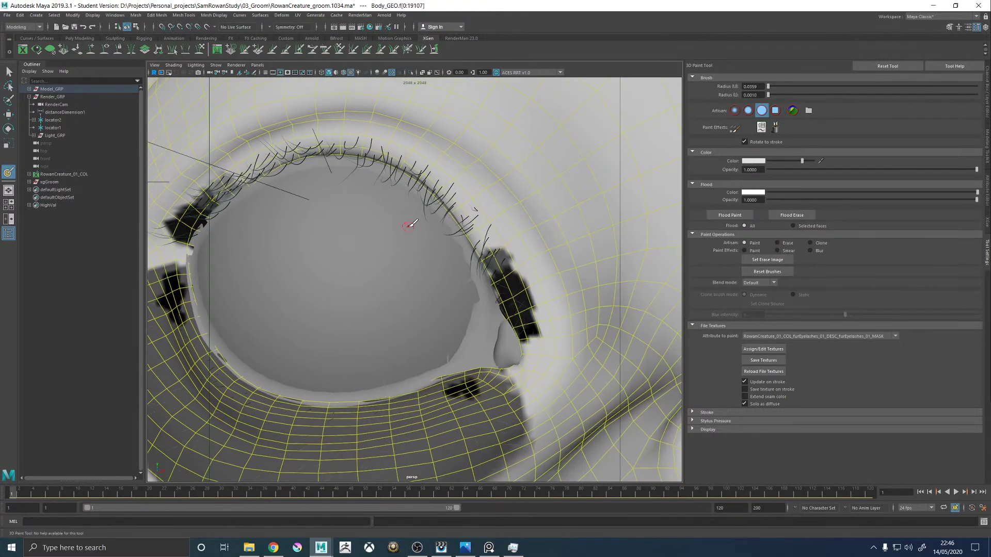
mouse_move(487, 247)
mouse_down()
mouse_move(471, 242)
mouse_move(480, 231)
mouse_up()
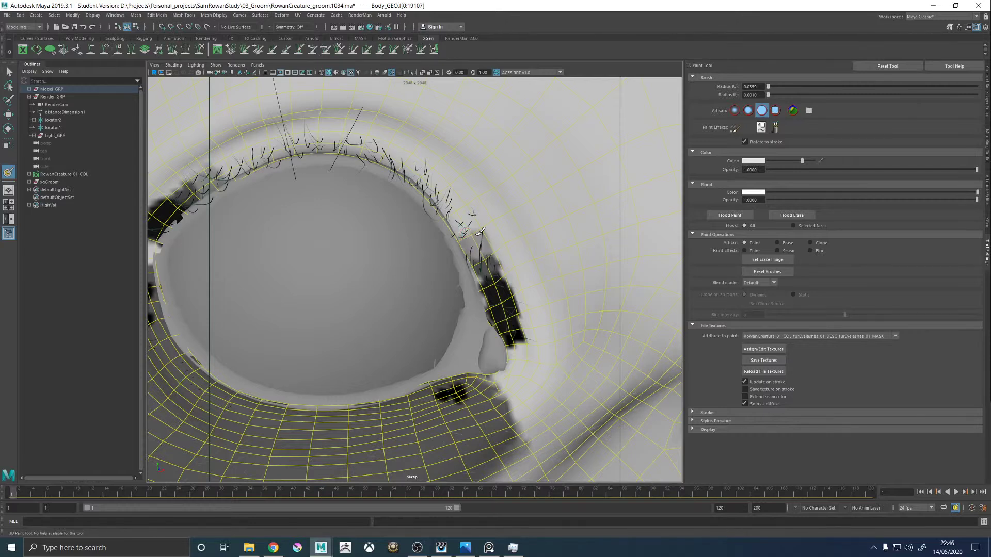
Save the painted eyelash mask texture, leave the paint tool and check the lashes around the eye from several angles.
click(763, 360)
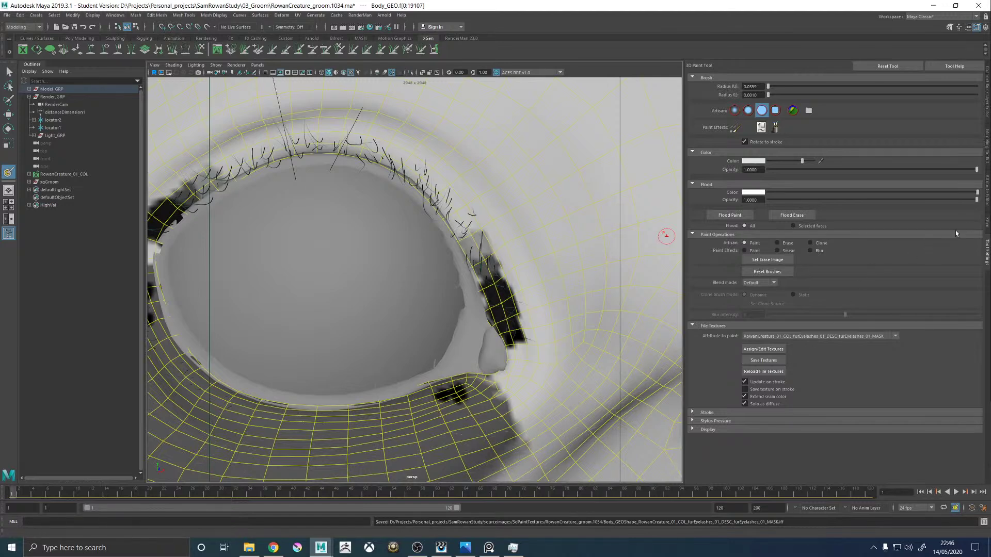
click(987, 225)
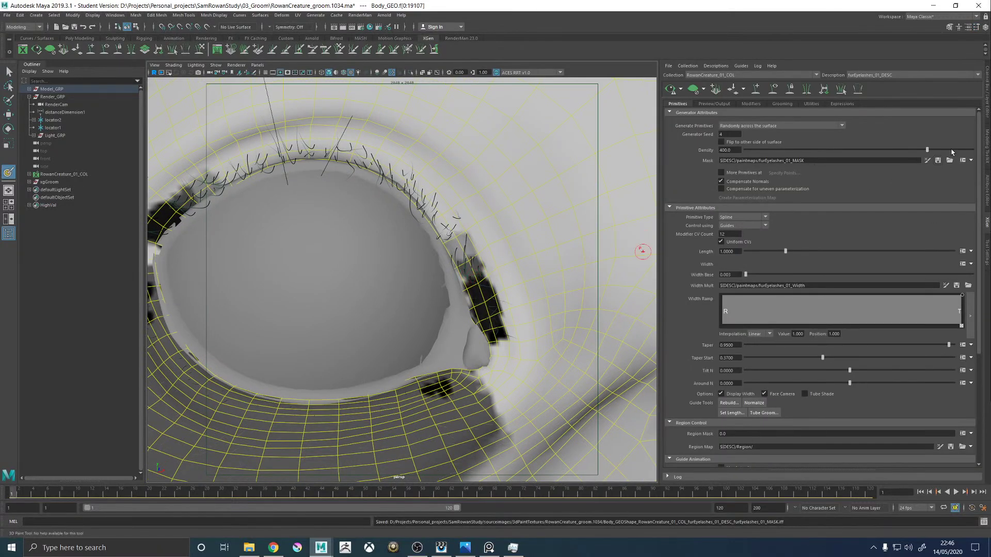
alt+drag(516, 262, 619, 243)
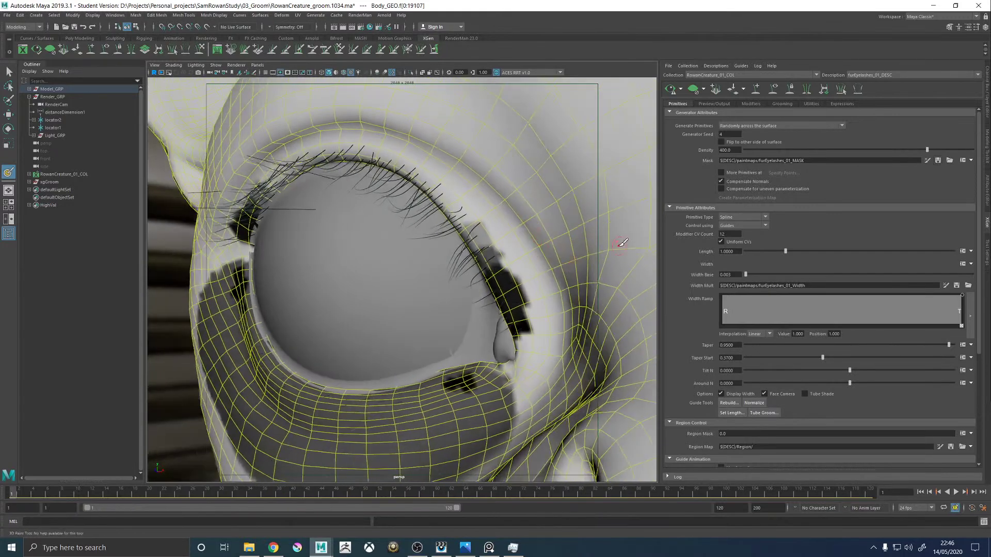
alt+right_drag(619, 243, 434, 255)
alt+drag(434, 255, 480, 248)
key(w)
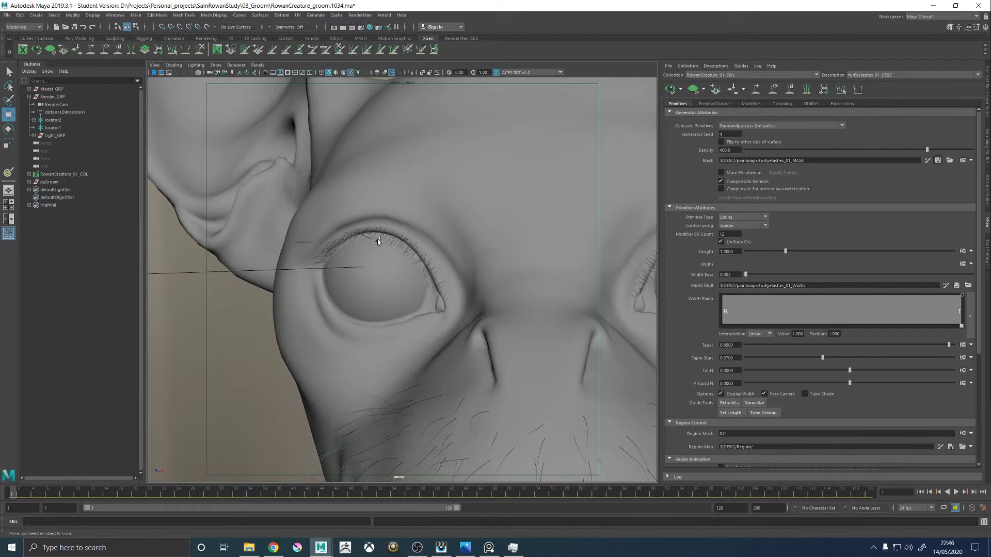
alt+right_drag(377, 240, 401, 238)
alt+drag(401, 238, 439, 225)
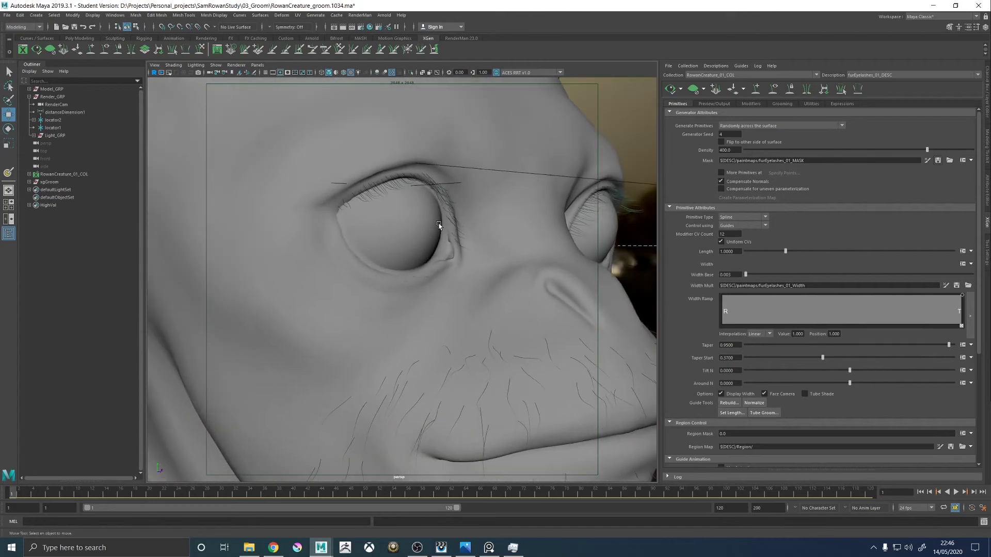
alt+right_drag(438, 226, 558, 265)
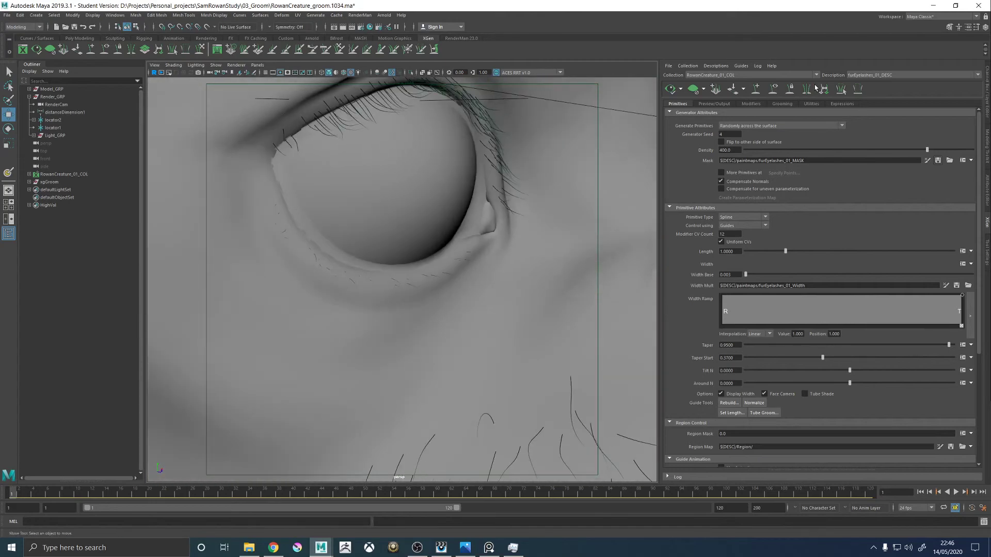
Show the eyelash guides and adjust the scale of the selected guides around the eye.
click(773, 89)
alt+drag(359, 274, 367, 206)
alt+drag(506, 239, 564, 241)
alt+right_drag(564, 241, 464, 250)
alt+drag(464, 251, 453, 254)
alt+drag(245, 285, 361, 309)
alt+right_drag(361, 310, 507, 348)
key(r)
alt+right_drag(290, 238, 237, 195)
drag(223, 170, 234, 170)
Rotate the selected eyelash guides slightly and deselect them.
alt+drag(422, 259, 466, 253)
key(e)
drag(408, 173, 411, 158)
click(560, 159)
alt+right_drag(598, 217, 553, 211)
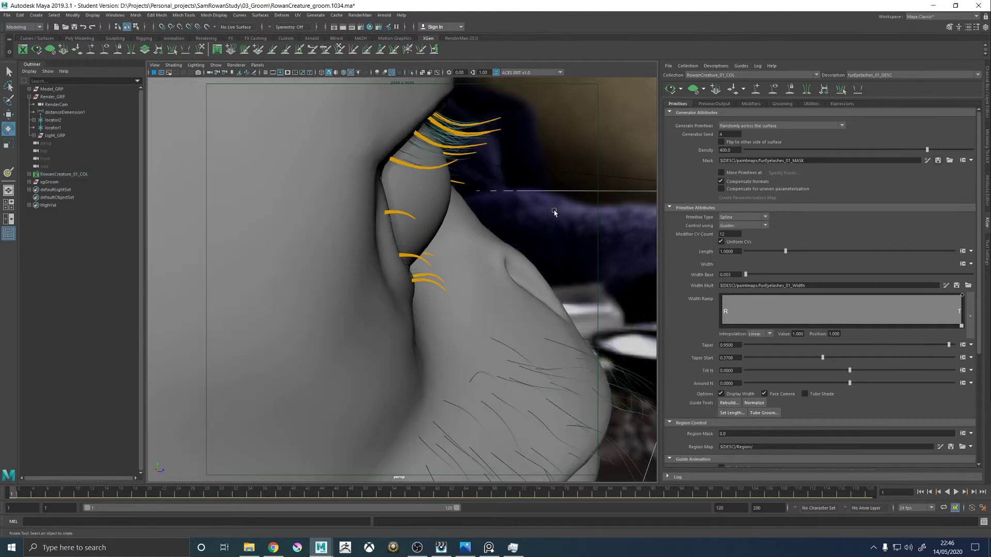
Bend the lower-lid eyelash guides downward with the Sculpt Guides tool and check their curve from the side.
alt+middle_drag(554, 211, 532, 215)
alt+drag(490, 235, 389, 236)
alt+right_drag(389, 237, 427, 307)
alt+drag(427, 307, 459, 282)
click(205, 47)
mouse_move(469, 327)
mouse_down()
mouse_move(448, 379)
mouse_move(460, 283)
mouse_move(542, 310)
mouse_move(491, 287)
mouse_move(494, 305)
mouse_up()
drag(494, 306, 485, 323)
alt+drag(522, 281, 490, 276)
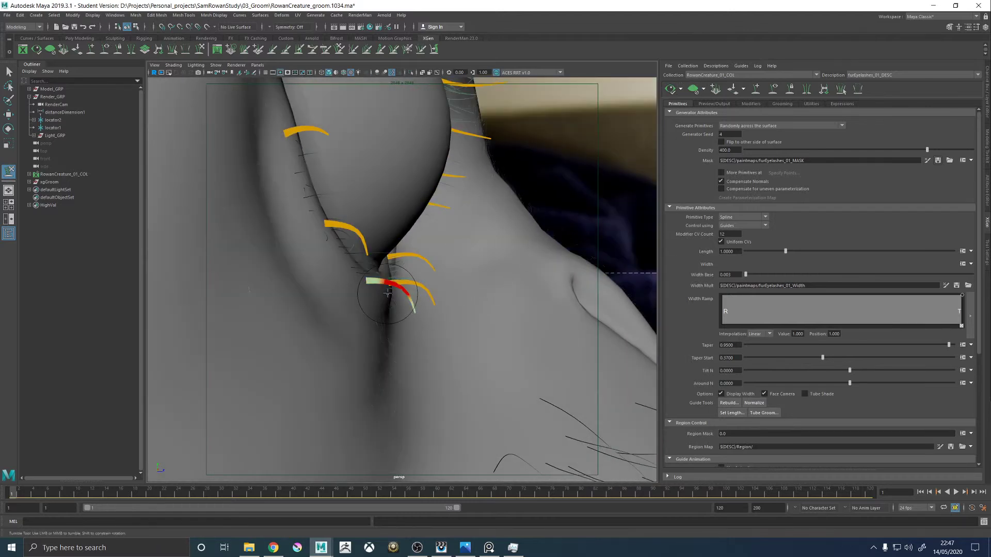
alt+drag(394, 295, 406, 293)
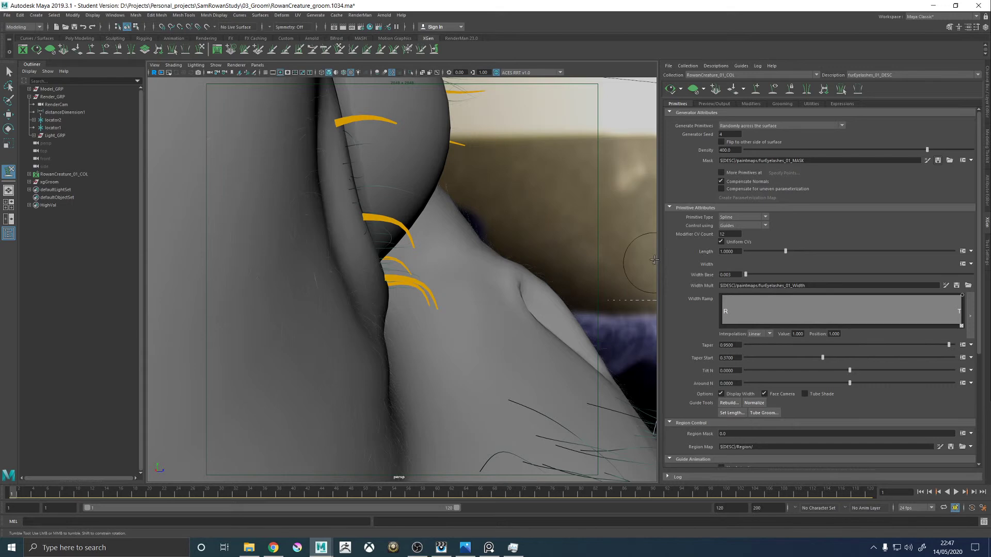
Select all eyelash guides around the eye and rebuild them with a CV count of 8.
alt+drag(632, 263, 480, 270)
alt+right_drag(479, 270, 421, 281)
key(w)
drag(502, 306, 249, 131)
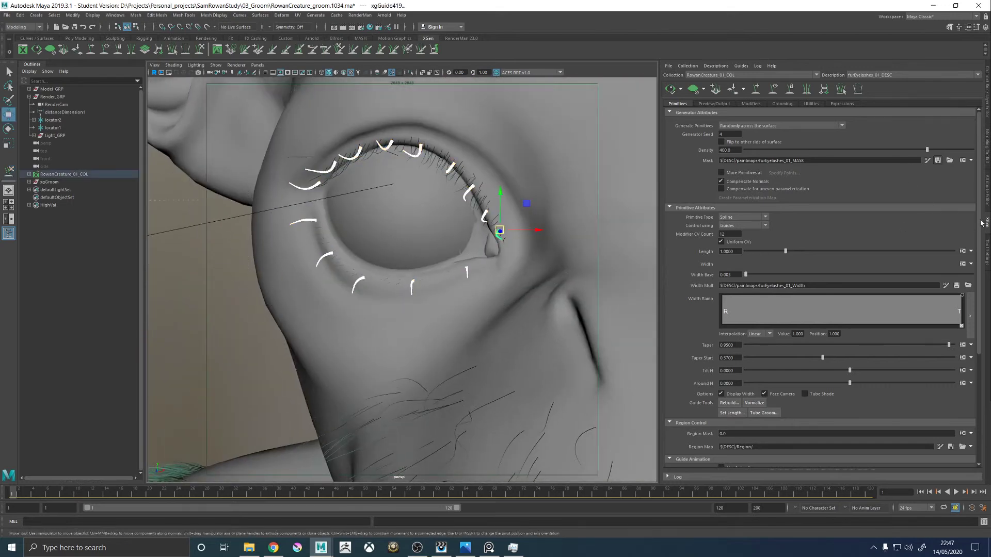
click(729, 403)
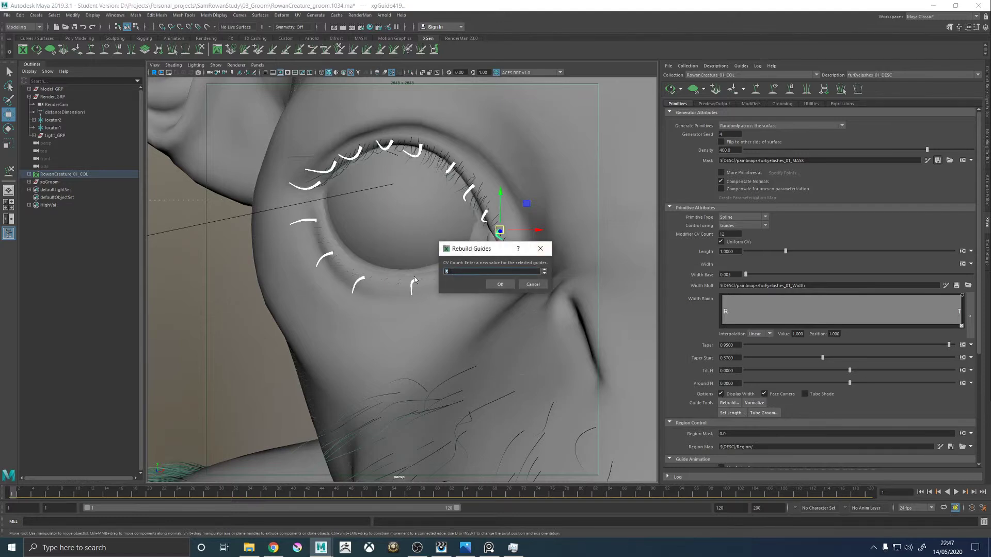
text(8)
click(503, 283)
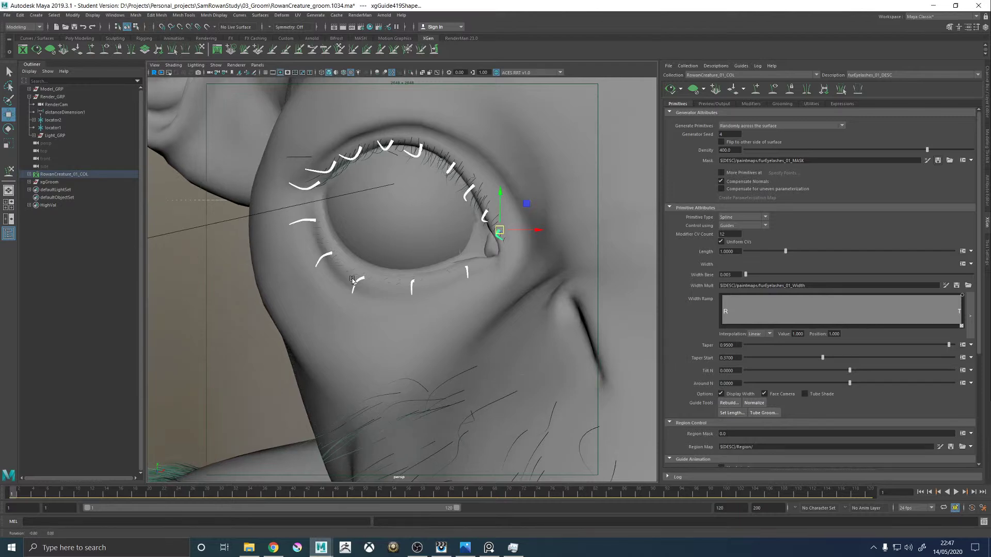
Sculpt the rebuilt lower-lid guides into smoother downward curves with the Sculpt Guides tool.
alt+drag(503, 283, 427, 278)
alt+right_drag(428, 279, 663, 219)
click(603, 205)
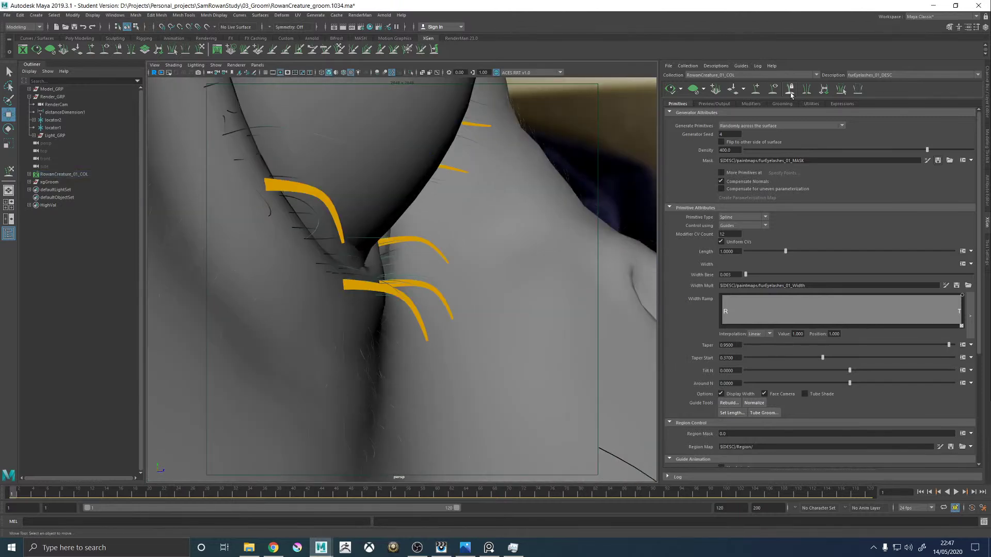
click(198, 52)
mouse_move(315, 281)
alt+mouse_down()
mouse_move(417, 265)
mouse_move(419, 280)
mouse_move(422, 269)
mouse_move(402, 288)
mouse_move(437, 284)
mouse_move(415, 250)
mouse_move(361, 258)
mouse_move(419, 244)
mouse_move(438, 253)
mouse_move(410, 279)
alt+mouse_up()
alt+drag(471, 206, 354, 203)
drag(512, 290, 529, 289)
alt+drag(444, 332, 645, 170)
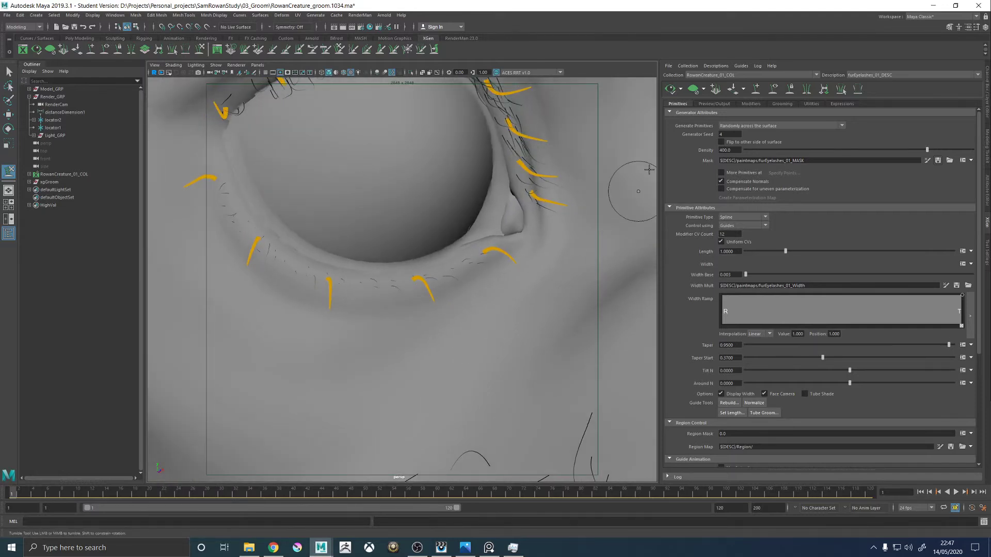
Hide the eyelash guides and examine the upper and lower lashes around the eye.
alt+drag(533, 199, 422, 267)
alt+right_drag(422, 267, 318, 285)
mouse_move(311, 285)
alt+mouse_down()
mouse_move(298, 281)
mouse_move(321, 277)
alt+mouse_up()
alt+right_drag(308, 263, 391, 266)
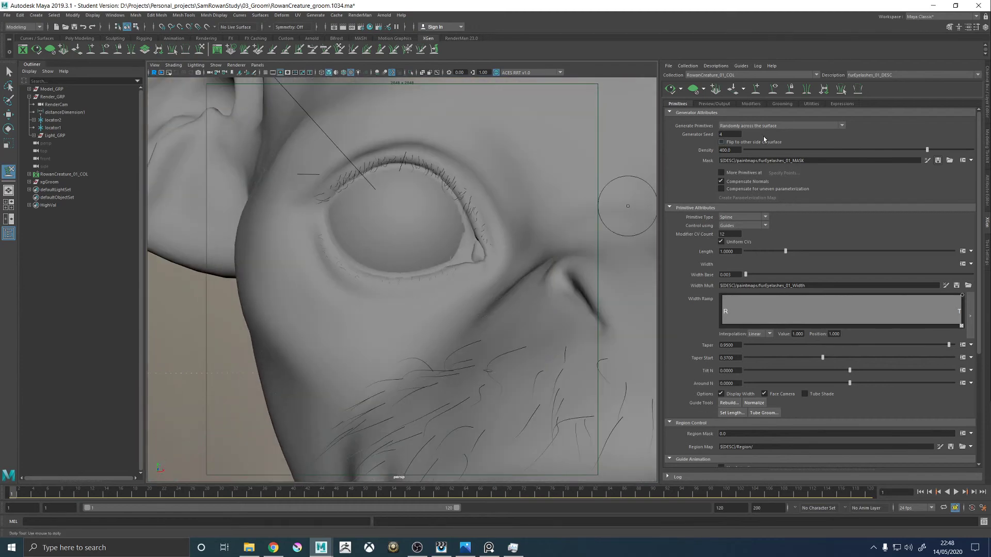
Show the eyelash guides again, select the guides around each eye in turn and clear the selection.
click(773, 89)
alt+middle_drag(470, 209, 296, 232)
alt+right_drag(521, 234, 442, 238)
key(w)
drag(453, 189, 552, 333)
drag(220, 188, 396, 337)
click(487, 211)
scroll(398, 170, up, 5)
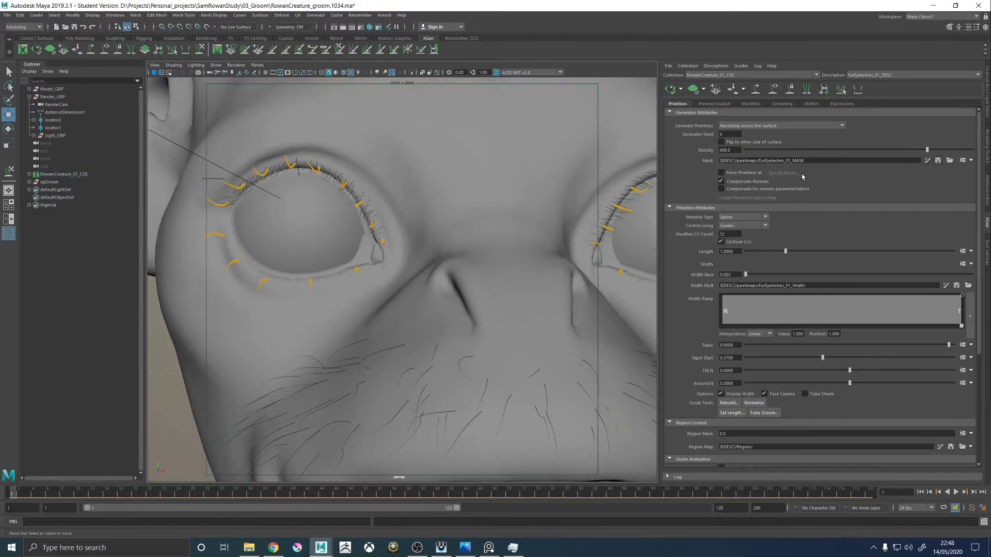
Display the painted eyelash mask on the face and set the 3D Paint colour's value to 0.25.
key(6)
scroll(404, 203, down, 3)
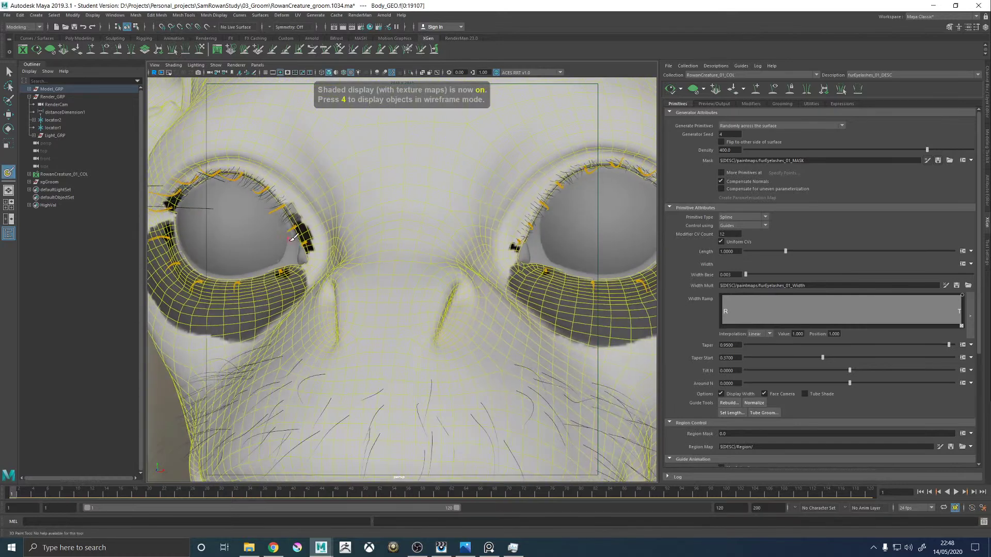
alt+middle_drag(338, 229, 281, 228)
scroll(508, 239, up, 3)
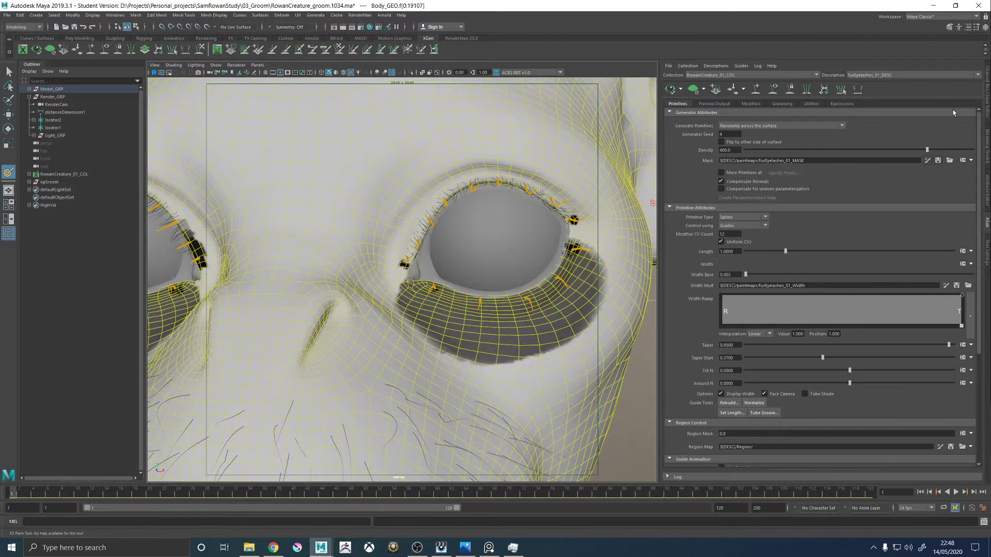
click(985, 247)
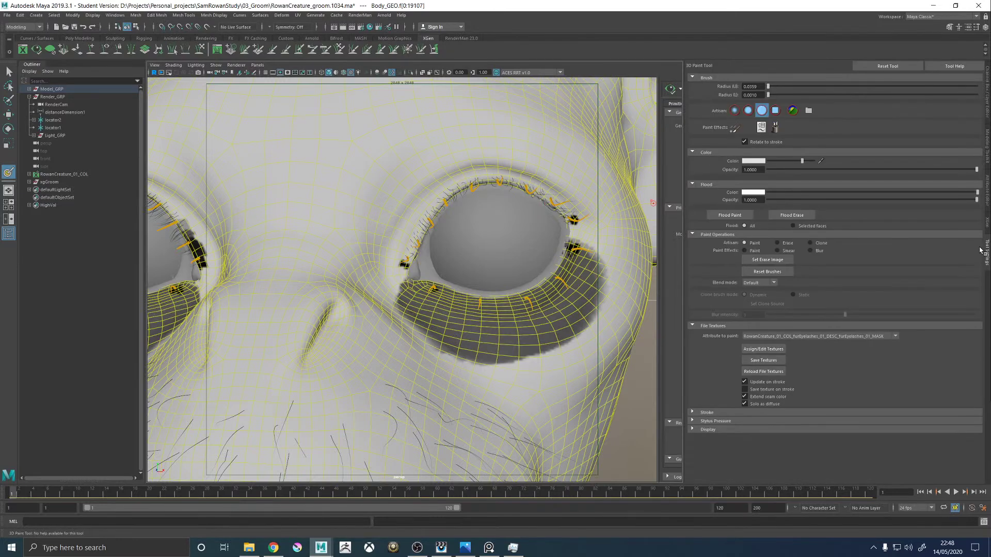
click(751, 161)
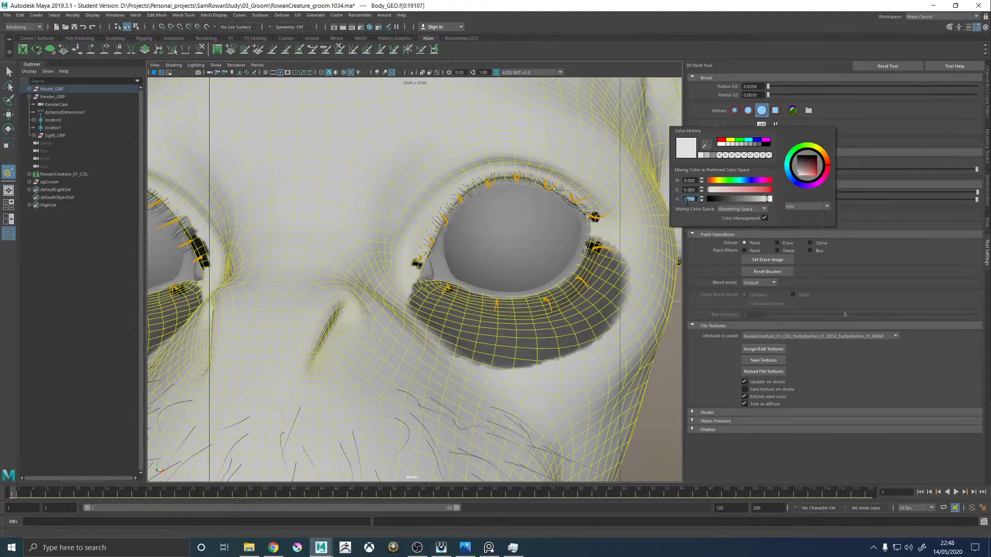
text(0.25)
key(Return)
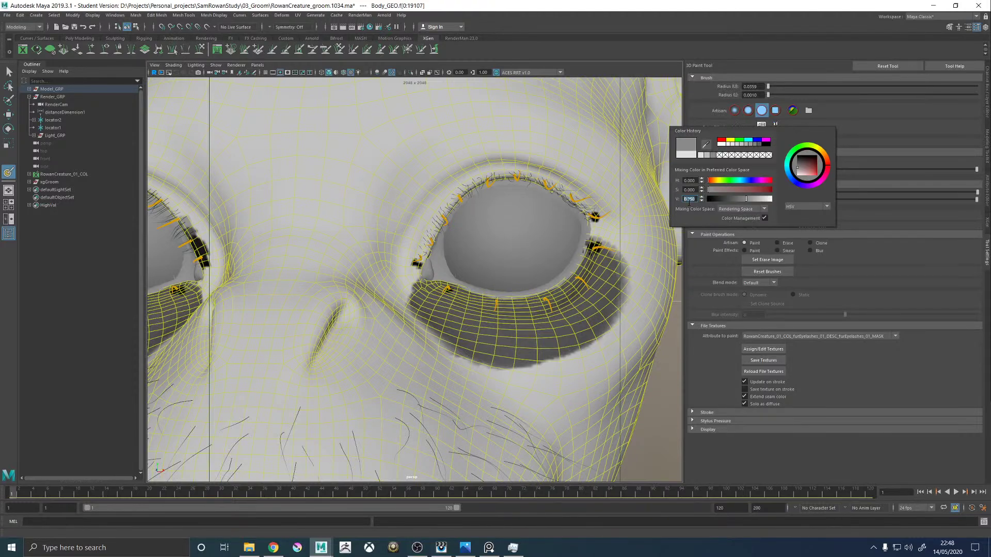
Paint the 0.25 grey over the eyelash mask around the dark patches at the inner eye corners.
alt+drag(413, 265, 409, 250)
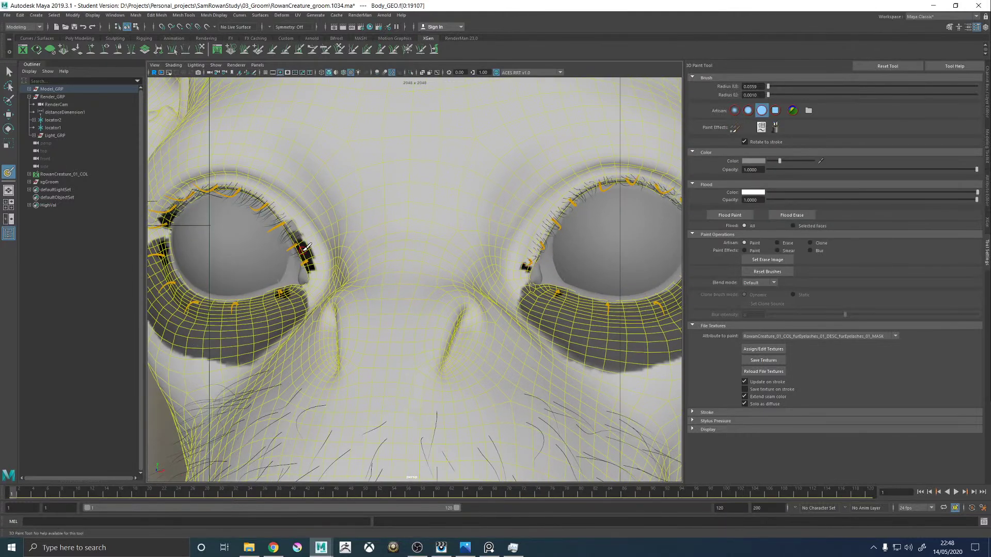
scroll(428, 279, up, 5)
mouse_move(464, 243)
mouse_down()
mouse_move(479, 208)
mouse_move(482, 245)
mouse_up()
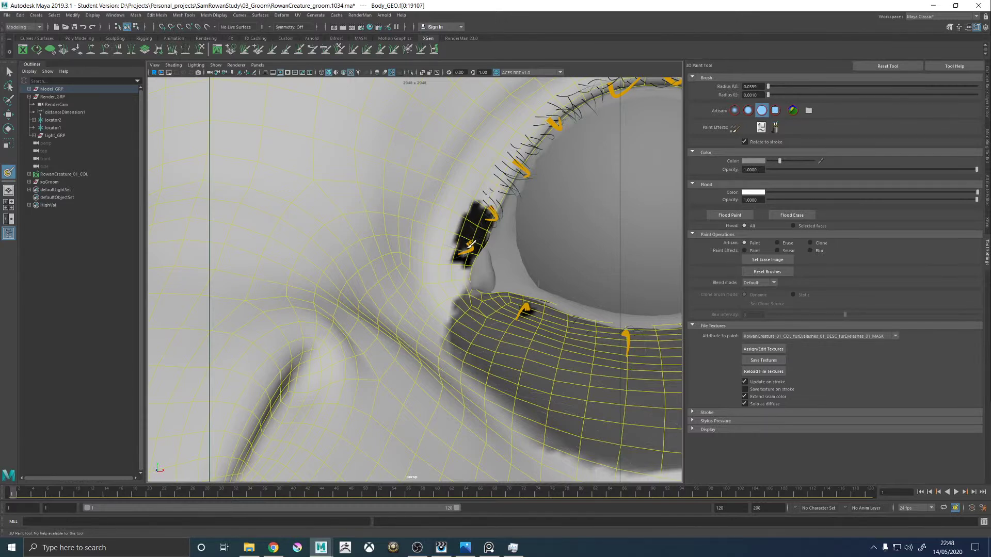
scroll(484, 235, down, 5)
alt+drag(413, 227, 449, 223)
mouse_move(526, 210)
alt+mouse_down()
mouse_move(516, 227)
mouse_move(532, 258)
mouse_move(566, 241)
mouse_move(559, 225)
mouse_move(540, 226)
alt+mouse_up()
scroll(533, 268, up, 5)
scroll(533, 268, up, 2)
Set the paint colour's value to 0.5 and paint the mask above the dark patch at the inner eye corner.
click(761, 162)
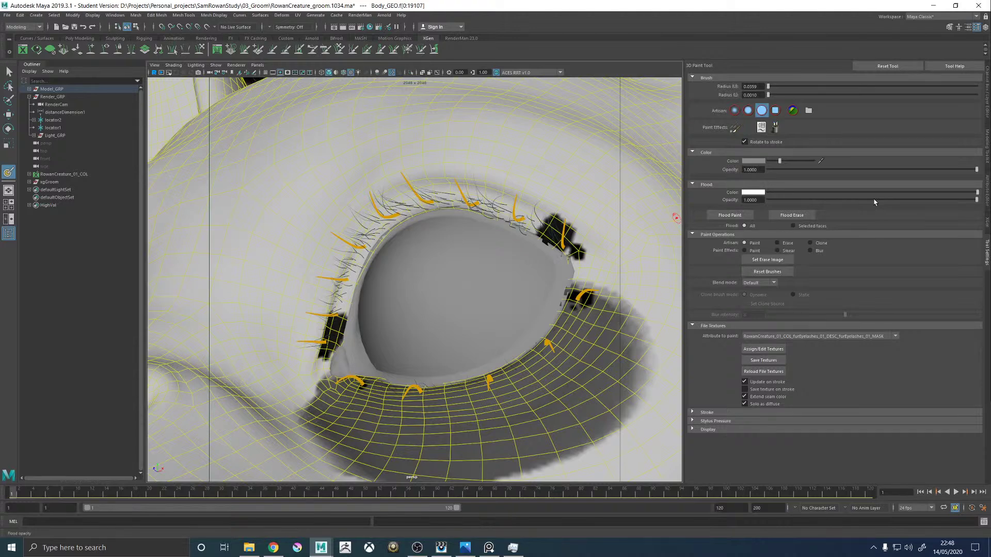
key(5)
key(6)
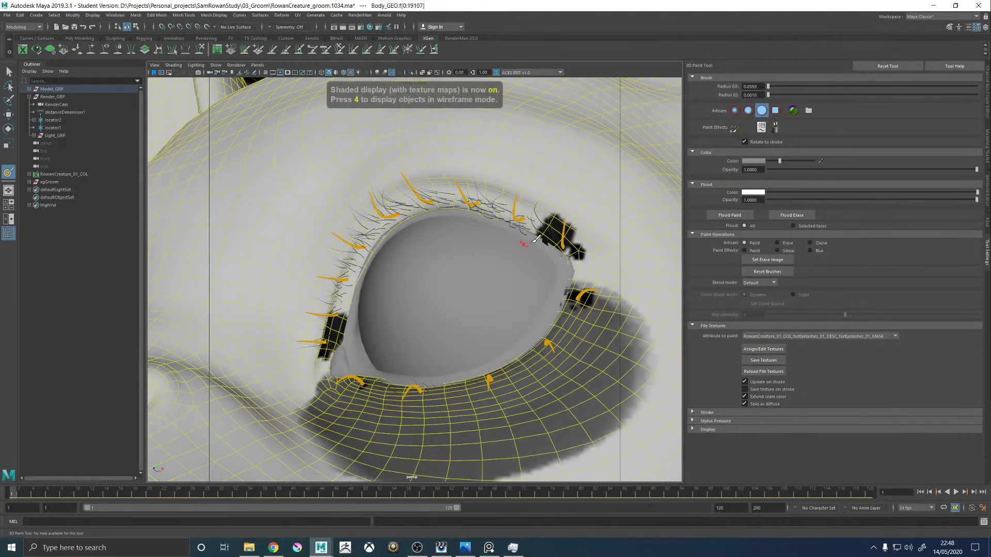
click(752, 162)
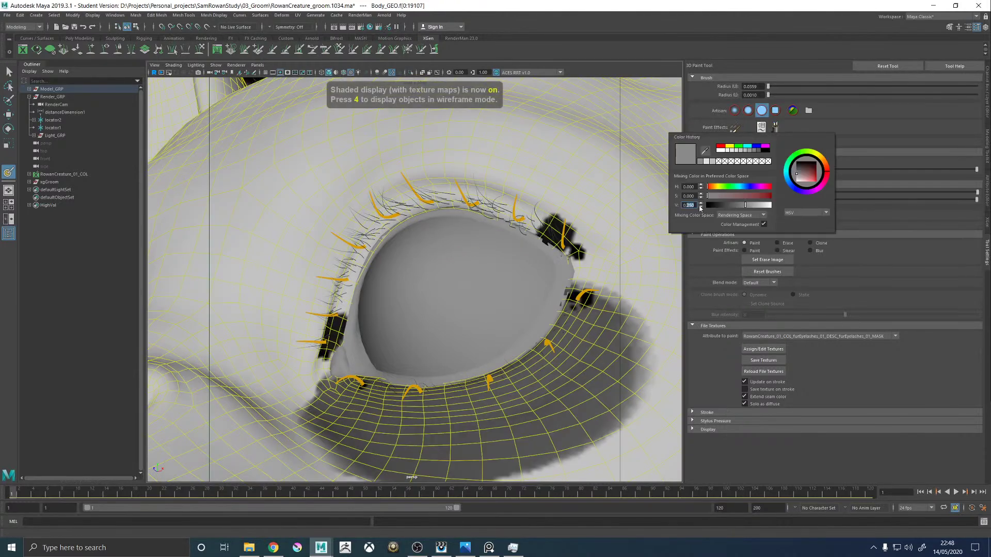
text(0.5)
key(Return)
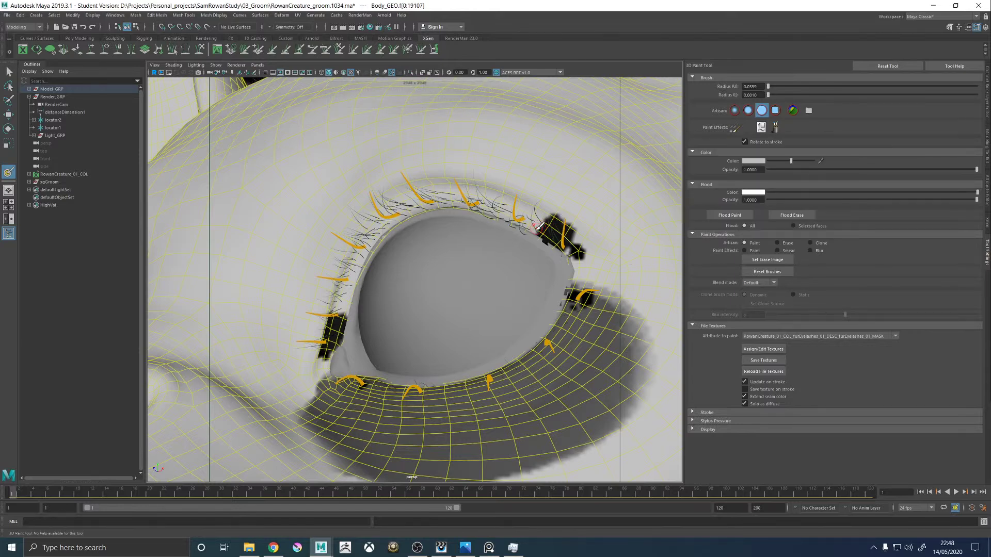
alt+middle_drag(496, 196, 565, 200)
alt+drag(491, 211, 533, 216)
alt+middle_drag(247, 178, 305, 199)
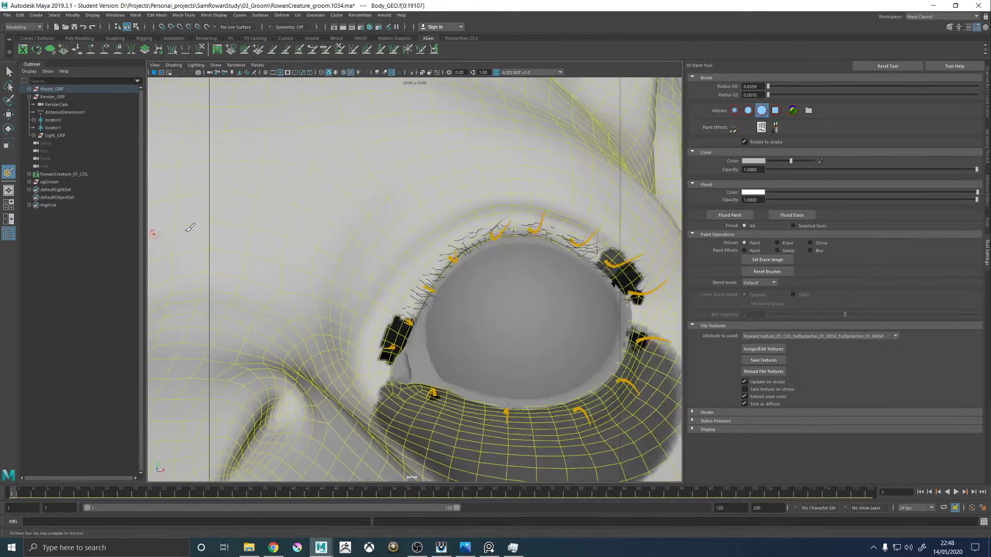
drag(408, 317, 416, 306)
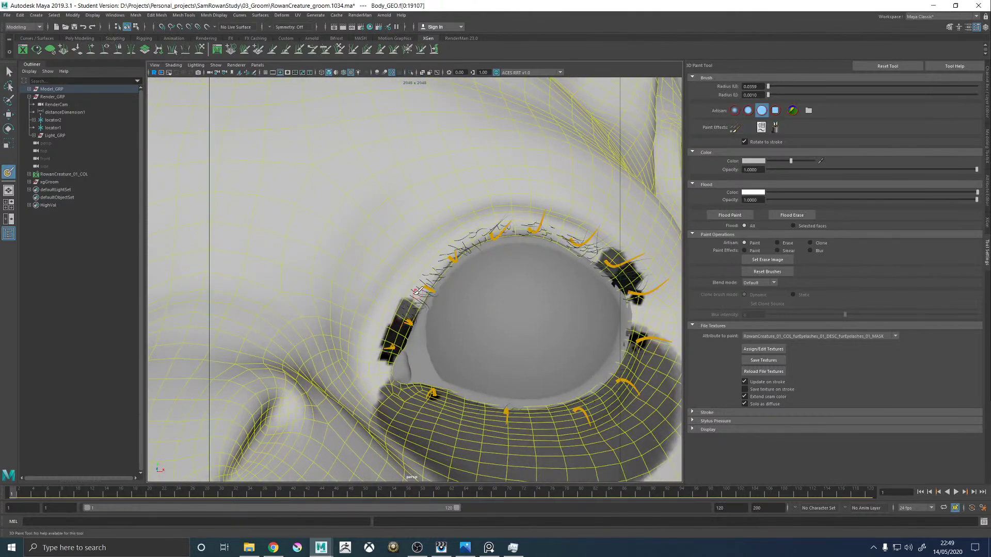
Turn off colour management for the paint colour, pick a lighter grey and blend the mask above the inner-corner patch.
click(758, 162)
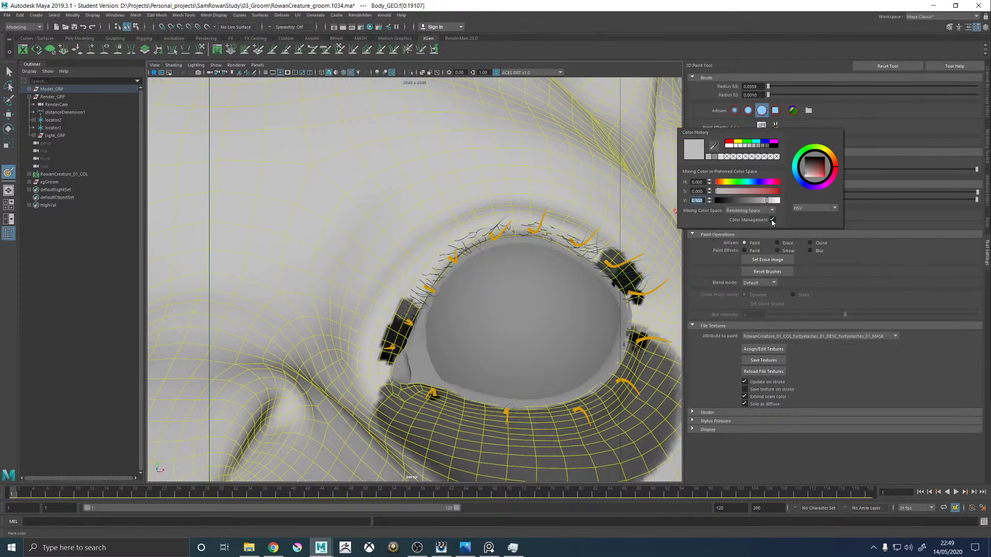
drag(767, 201, 768, 203)
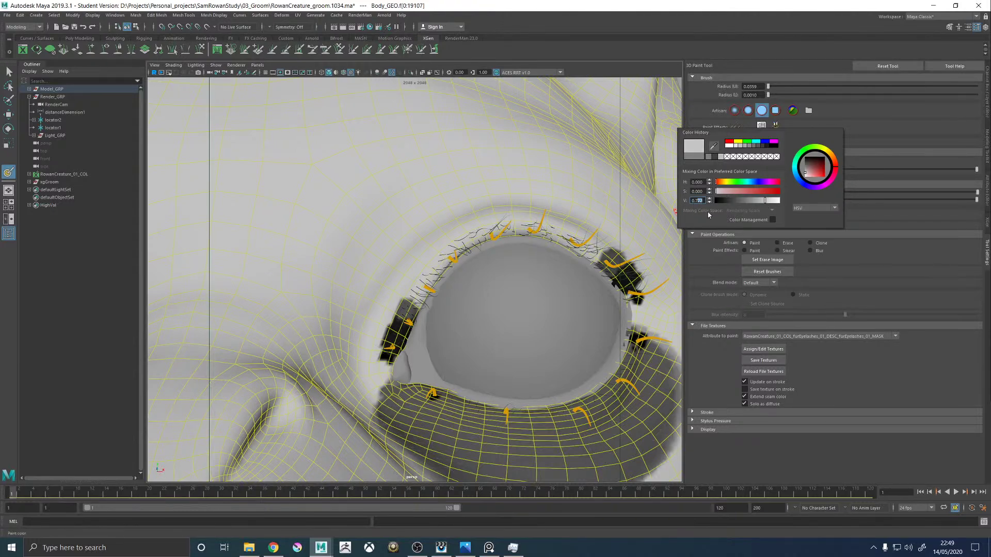
alt+drag(427, 277, 411, 271)
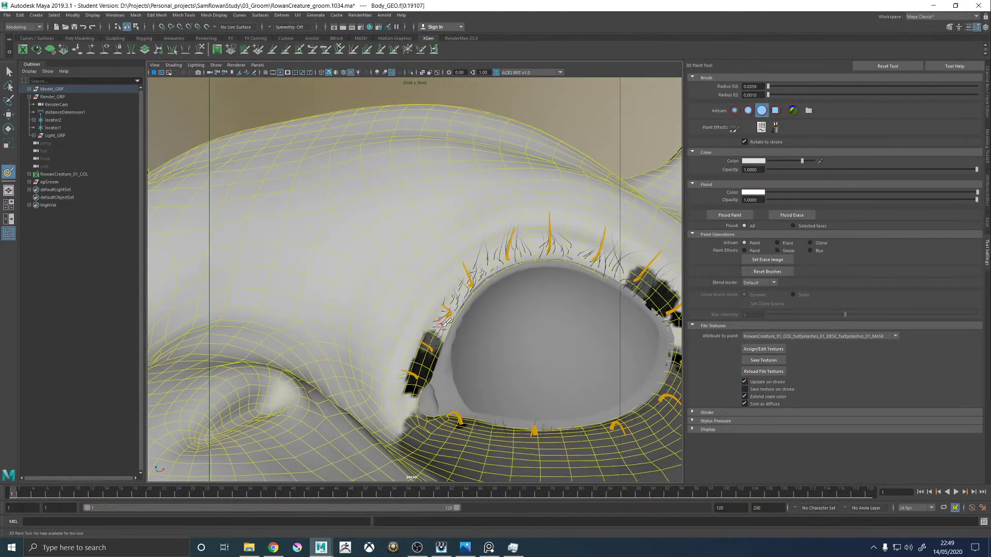
mouse_move(440, 323)
alt+mouse_down()
mouse_move(523, 279)
mouse_move(503, 281)
alt+mouse_up()
mouse_move(503, 282)
alt+right_down()
mouse_move(448, 239)
mouse_move(485, 247)
alt+right_up()
Save the painted mask texture, leave the paint tool and update the XGen preview of the eyelashes.
click(776, 360)
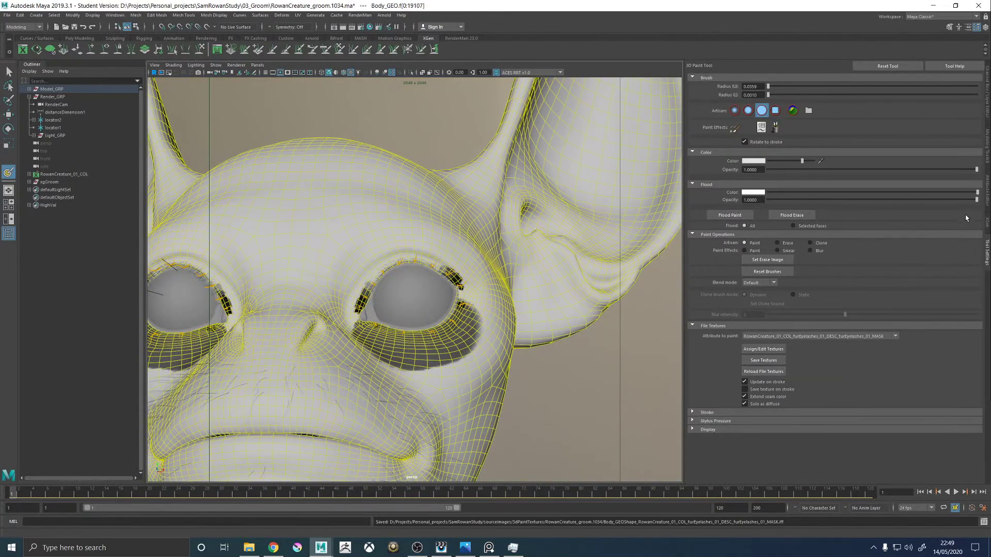
click(987, 226)
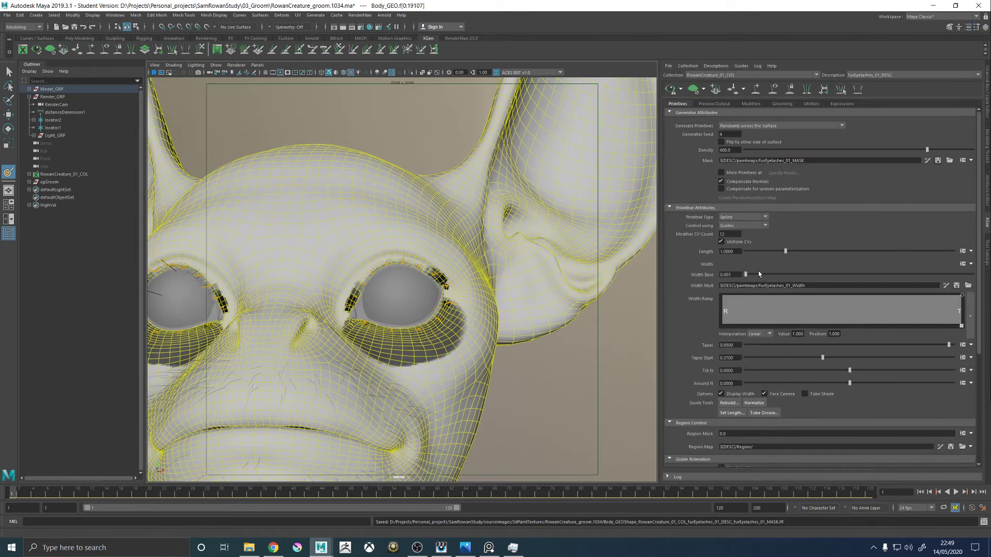
key(w)
click(586, 376)
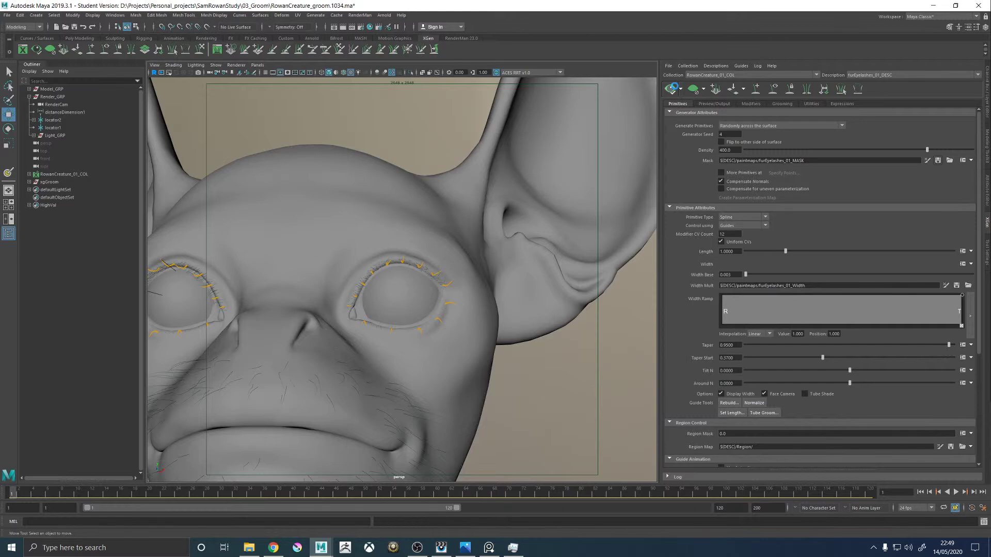
Hide the eyelash guides and examine the lashes from the side and close up along the upper lid.
alt+right_drag(477, 199, 440, 325)
alt+drag(440, 325, 398, 315)
alt+right_drag(480, 315, 380, 305)
alt+drag(380, 304, 480, 283)
click(772, 90)
alt+middle_drag(336, 232, 413, 243)
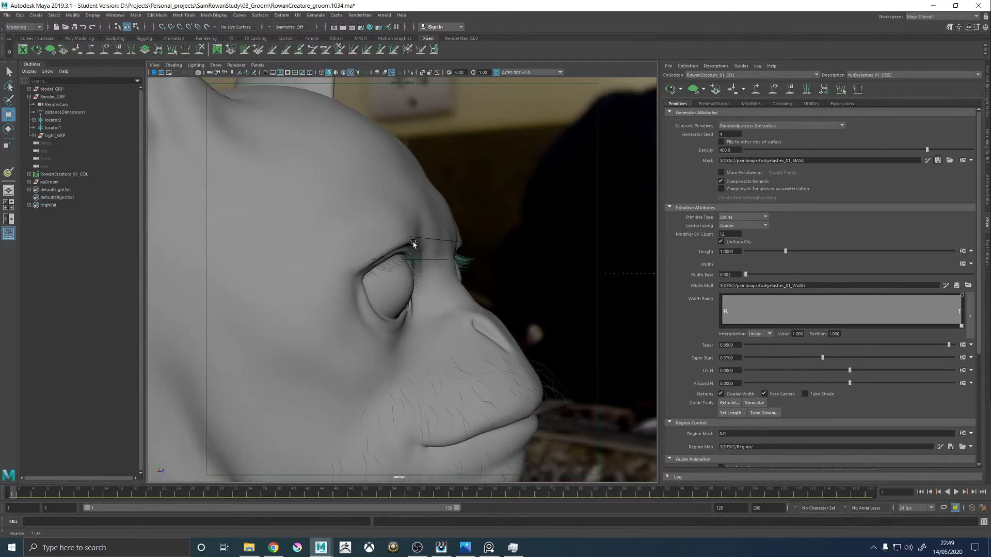
alt+right_drag(413, 243, 496, 277)
alt+drag(495, 277, 437, 263)
alt+right_drag(501, 238, 504, 265)
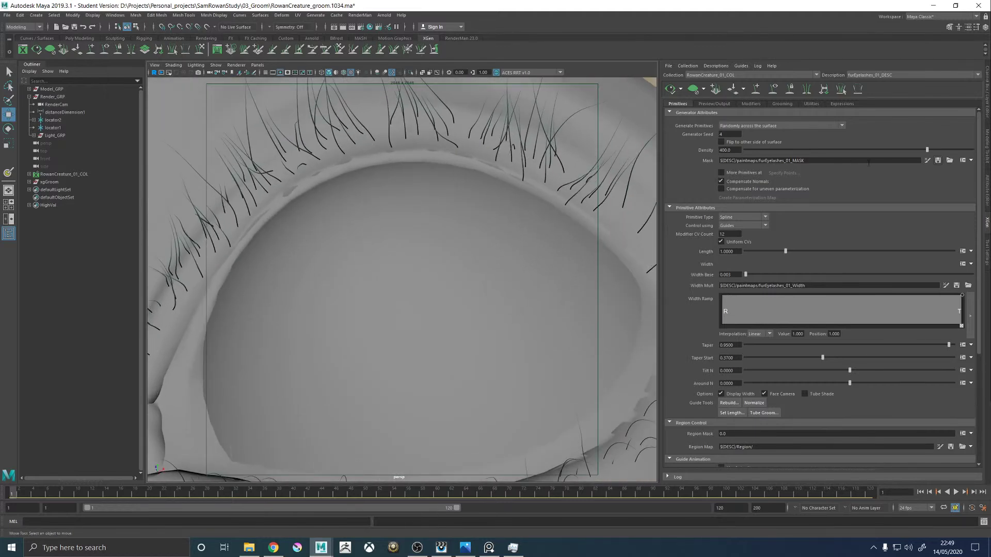
Reopen the eyelash mask for painting and paint black along the first eye's upper-lid rim with a 0.0187 brush radius.
click(927, 161)
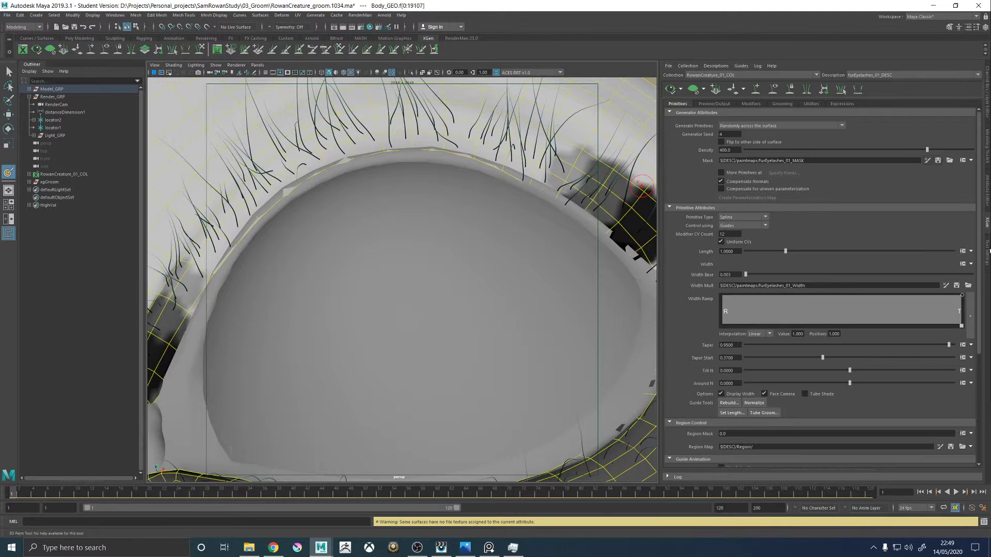
click(986, 252)
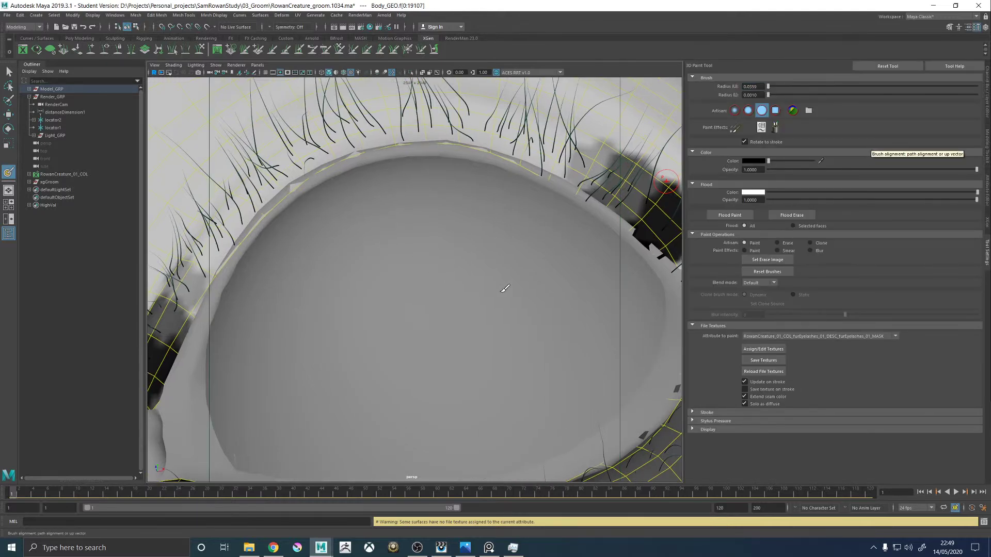
alt+middle_drag(504, 288, 411, 318)
drag(496, 231, 425, 189)
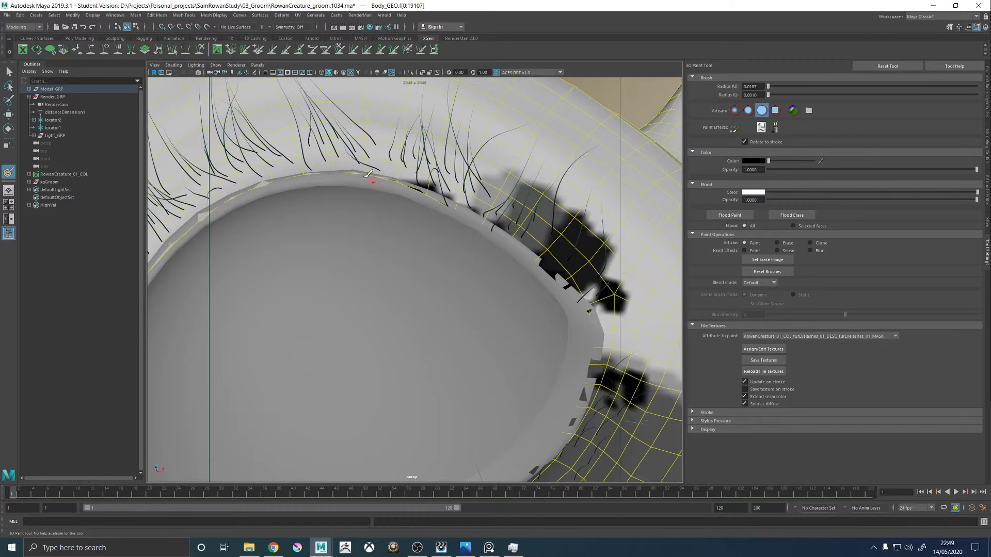
alt+middle_drag(368, 174, 430, 209)
drag(429, 209, 459, 217)
drag(390, 211, 334, 221)
alt+middle_drag(315, 228, 420, 209)
drag(443, 220, 501, 199)
mouse_move(416, 238)
mouse_down()
mouse_move(435, 229)
mouse_move(391, 260)
mouse_move(312, 372)
mouse_up()
Paint black along the upper-lid rim of the other eye from the inner corner across the arch.
alt+middle_drag(345, 319, 557, 215)
alt+right_drag(557, 215, 351, 213)
mouse_move(351, 214)
alt+mouse_down()
mouse_move(445, 246)
mouse_move(449, 239)
alt+mouse_up()
alt+right_drag(449, 239, 463, 249)
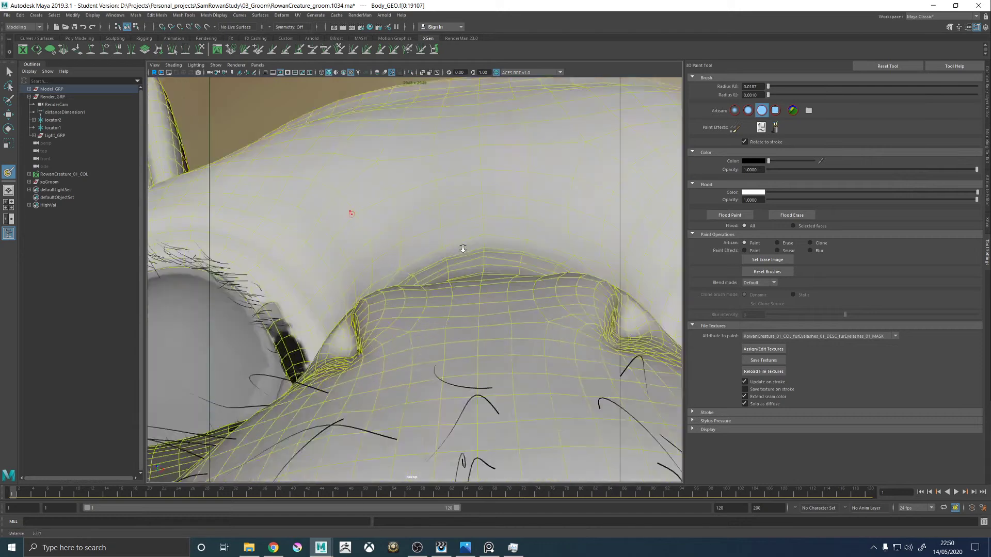
alt+middle_drag(462, 249, 654, 187)
alt+drag(423, 219, 448, 227)
alt+right_drag(448, 227, 539, 243)
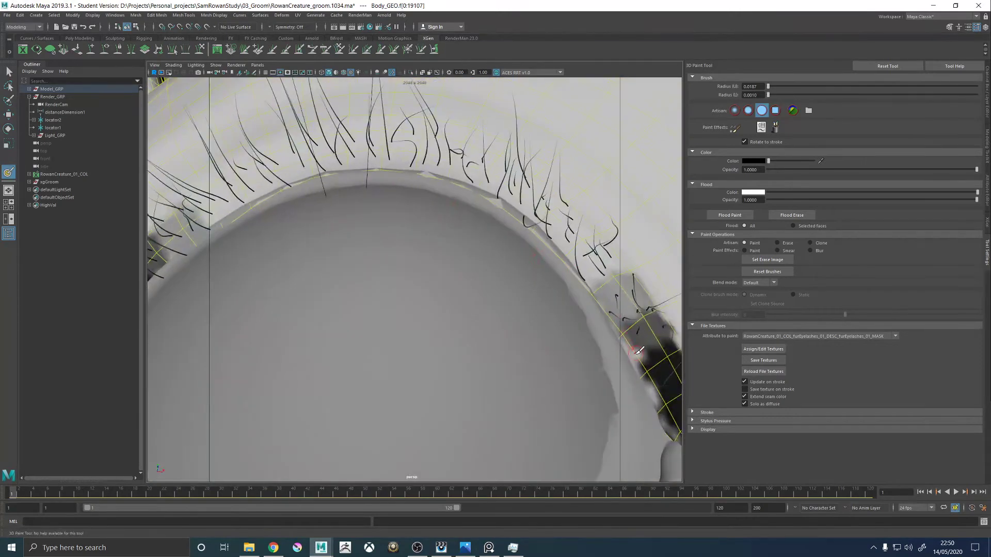
mouse_move(635, 367)
mouse_down()
mouse_move(572, 262)
mouse_move(471, 181)
mouse_move(390, 159)
mouse_move(303, 177)
mouse_move(227, 214)
mouse_move(460, 193)
mouse_move(483, 176)
mouse_move(424, 231)
mouse_move(520, 150)
mouse_move(470, 189)
mouse_up()
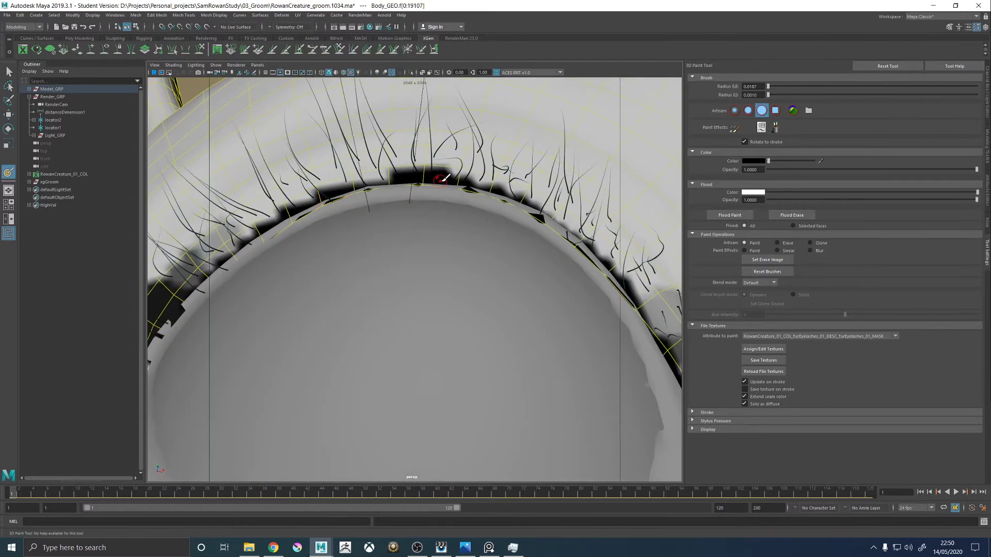
Change the paint colour to white and clean up the mask just above the black upper-lid rim.
drag(768, 161, 813, 161)
mouse_move(393, 166)
mouse_down()
mouse_move(459, 166)
mouse_move(494, 312)
mouse_up()
scroll(494, 313, up, 6)
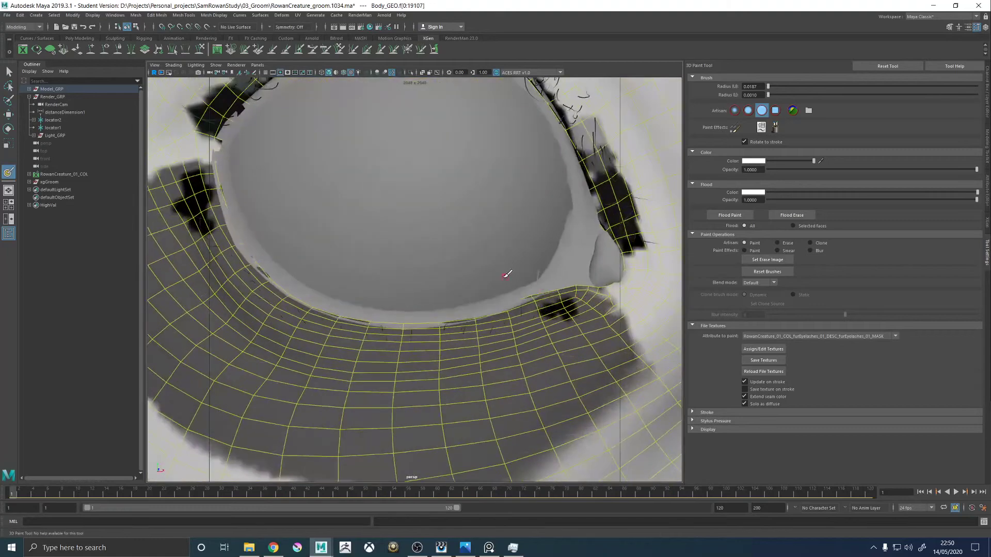
scroll(506, 305, down, 5)
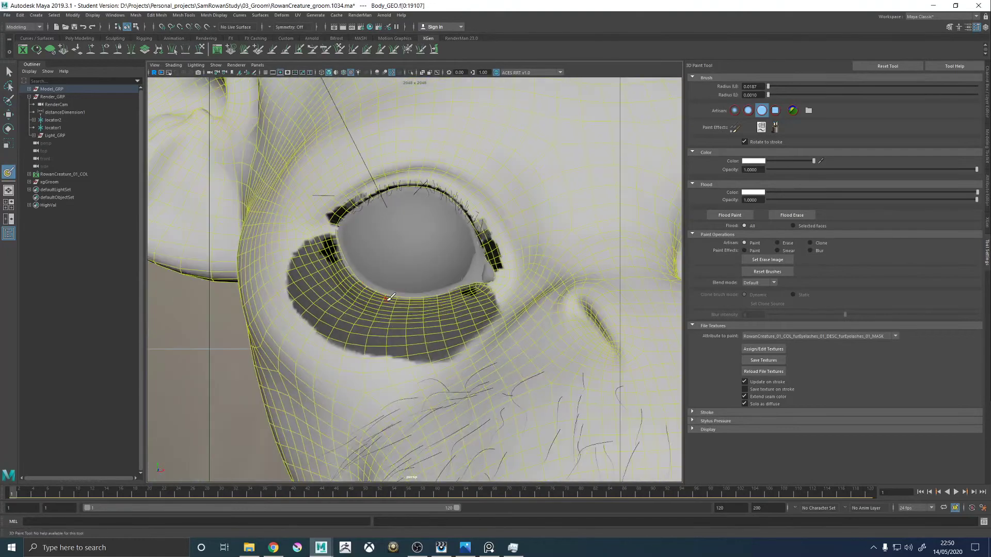
Save the edited mask texture, update the XGen preview, leave the paint tool and clear the selection.
click(763, 360)
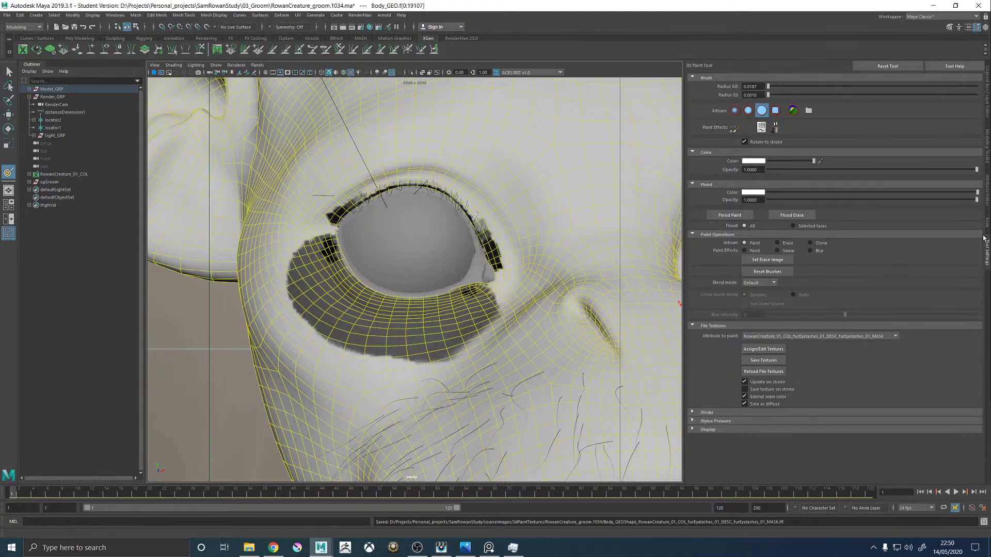
click(983, 233)
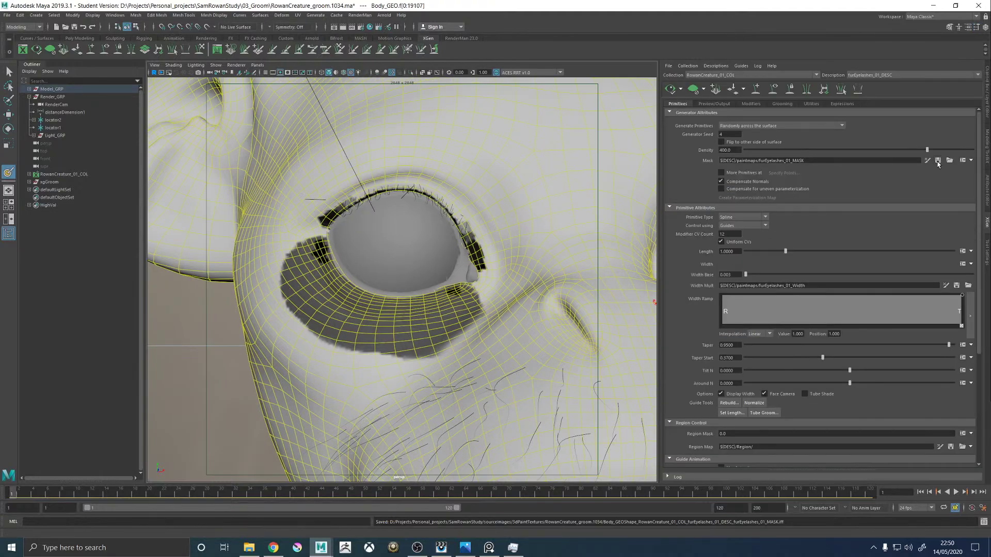
click(670, 89)
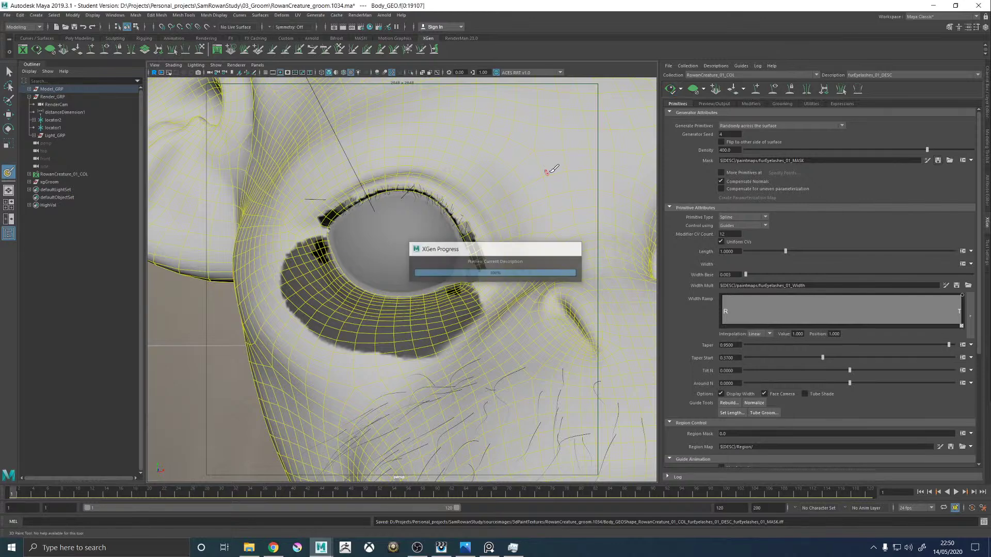
alt+middle_drag(575, 172, 476, 185)
key(w)
click(476, 185)
scroll(480, 186, down, 5)
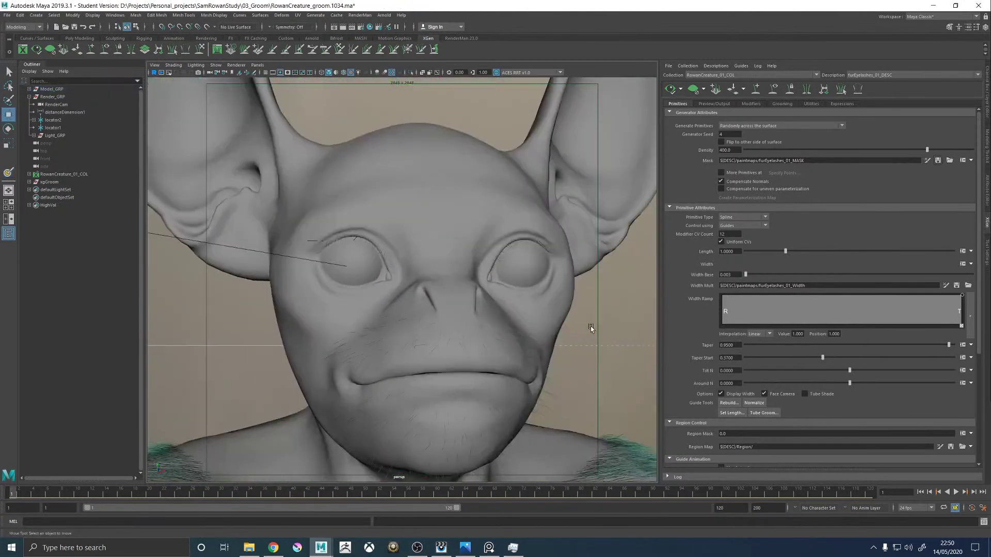
Examine the updated lashes around both eyes from the front and from above the brow.
alt+drag(591, 328, 542, 327)
scroll(573, 320, up, 6)
alt+middle_drag(576, 318, 254, 286)
mouse_move(356, 321)
alt+mouse_down()
mouse_move(378, 273)
mouse_move(386, 287)
mouse_move(503, 279)
mouse_move(356, 302)
alt+mouse_up()
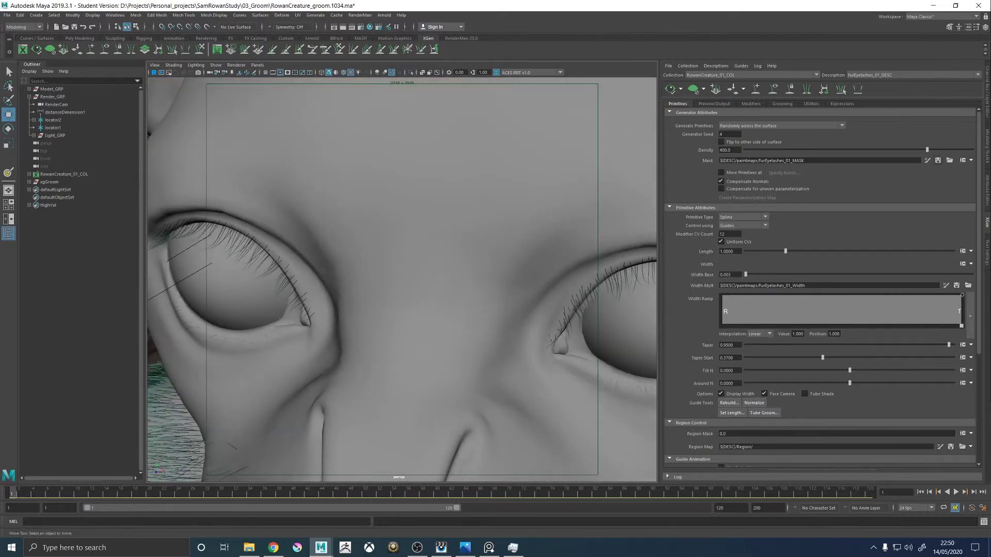
alt+drag(513, 260, 401, 282)
click(807, 93)
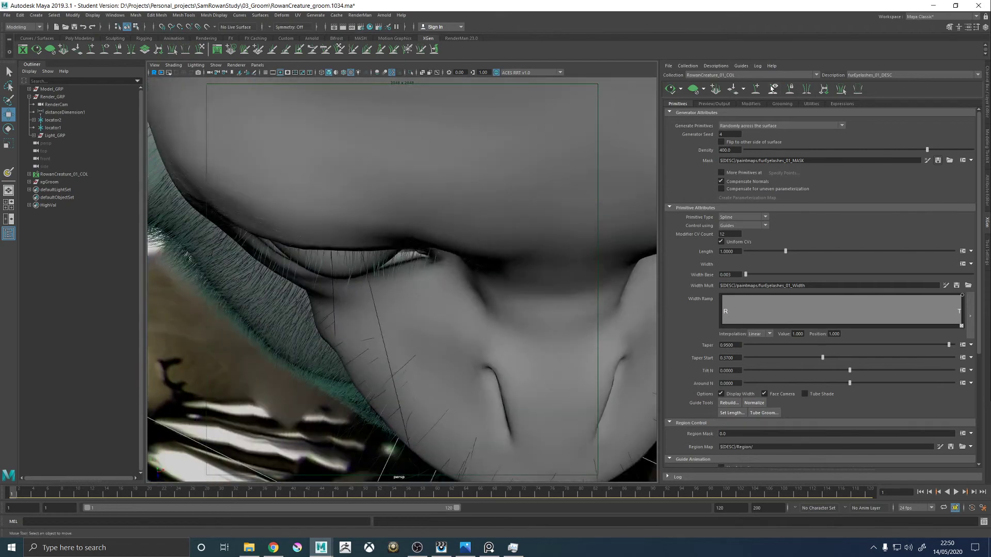
Select the upper-lid lash guides along the inner arch of one eye for rotation.
alt+drag(615, 220, 442, 289)
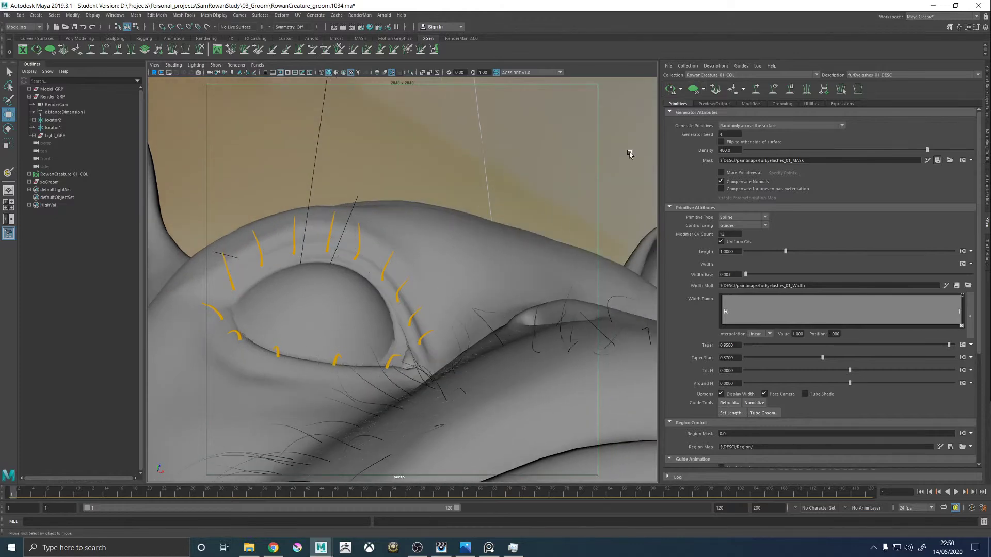
alt+drag(491, 252, 544, 232)
drag(443, 257, 487, 303)
key(r)
key(e)
click(439, 233)
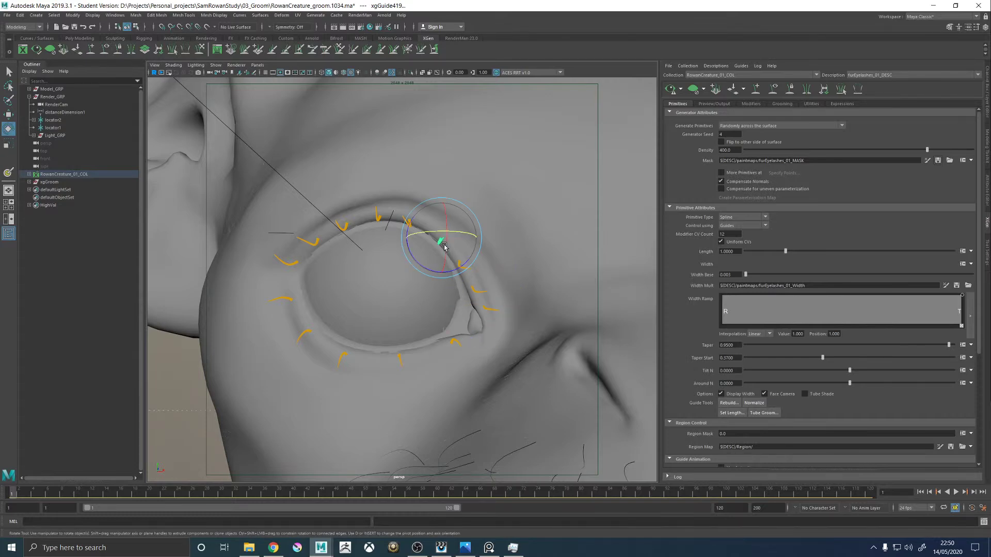
Rotate an upper-lid lash guide near the outer corner of the same eye.
alt+drag(439, 233, 499, 274)
click(509, 293)
click(493, 281)
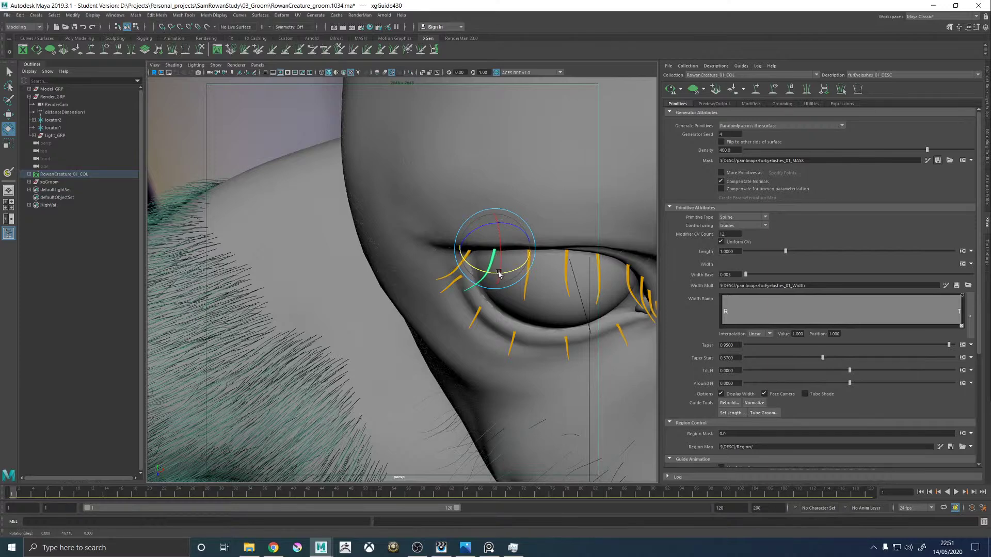
Select the upper-lid lash guides near the inner corner of the other eye and rotate them together.
alt+middle_drag(555, 296, 370, 270)
alt+drag(370, 270, 272, 263)
alt+middle_drag(474, 276, 457, 281)
alt+drag(457, 282, 461, 283)
alt+drag(551, 235, 406, 253)
click(437, 212)
click(408, 224)
click(418, 226)
drag(358, 237, 398, 258)
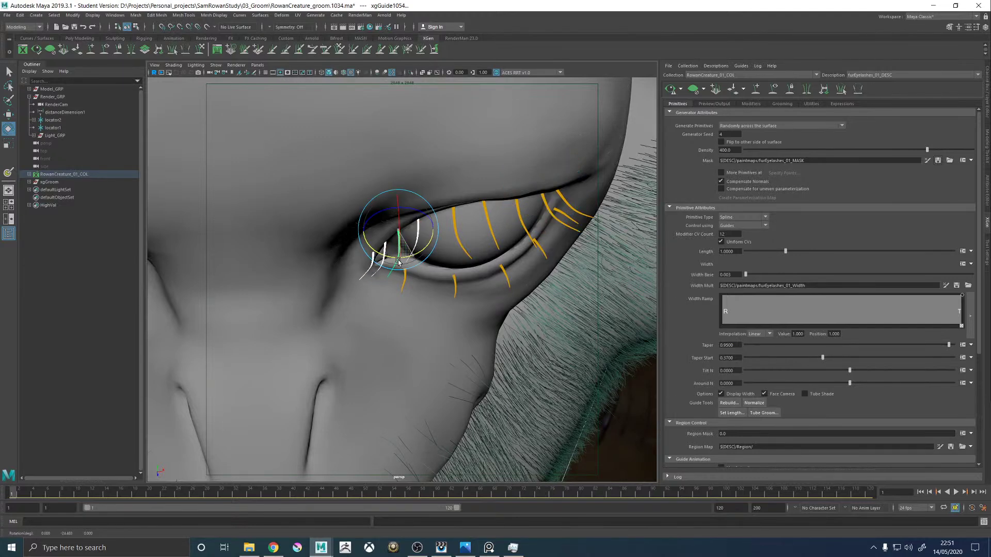
Adjust the rotation of the individual lash guides along the arch of this eye's upper lid.
click(466, 241)
mouse_move(468, 231)
mouse_down()
mouse_move(441, 241)
mouse_move(466, 226)
mouse_up()
click(410, 243)
click(450, 208)
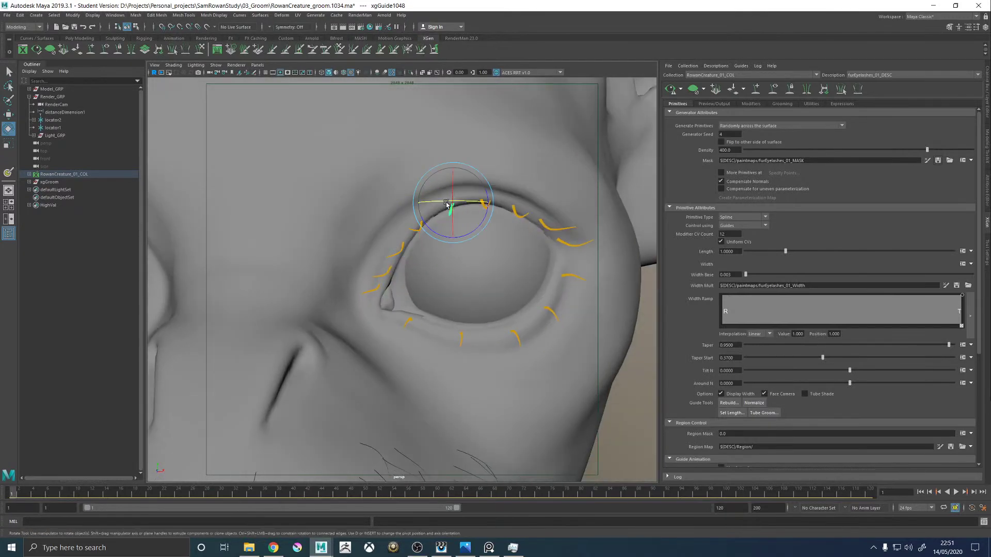
drag(485, 189, 473, 172)
drag(469, 208, 462, 208)
Clear the guide selection, update the XGen preview and hide the guides.
scroll(564, 297, down, 6)
click(589, 337)
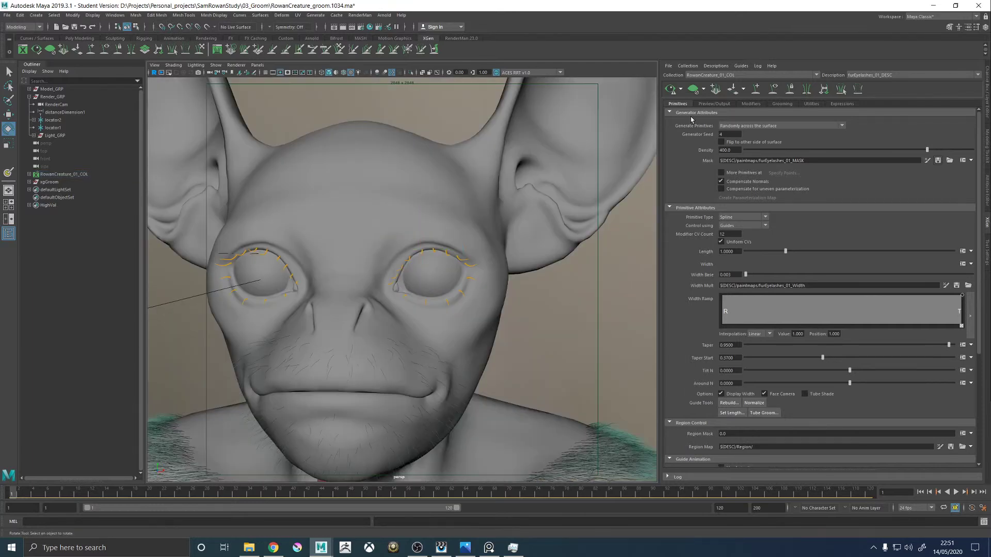
click(668, 92)
click(769, 92)
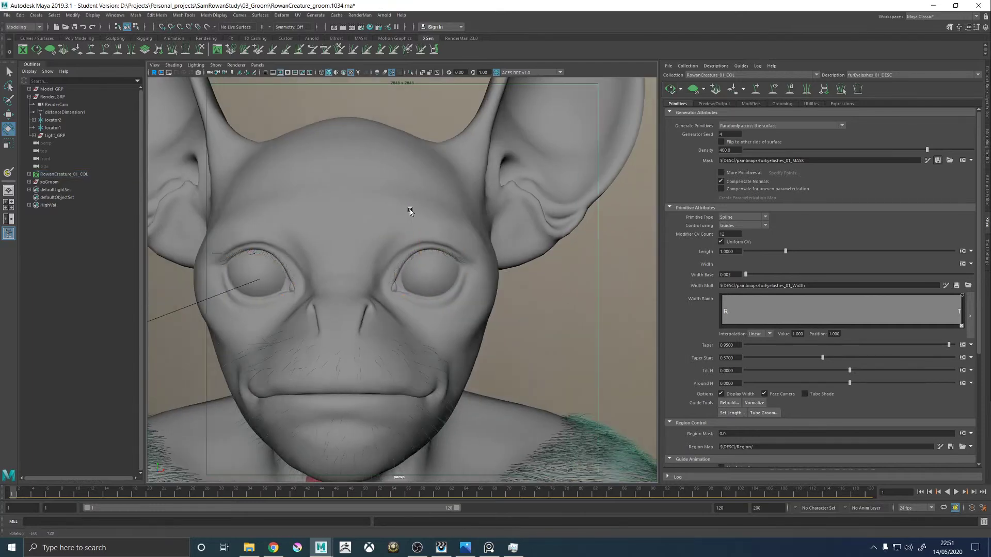
Examine the updated eyelashes on the whole face from front and three-quarter angles.
alt+drag(410, 210, 416, 259)
alt+right_drag(416, 259, 557, 355)
alt+drag(557, 355, 475, 183)
scroll(485, 189, down, 5)
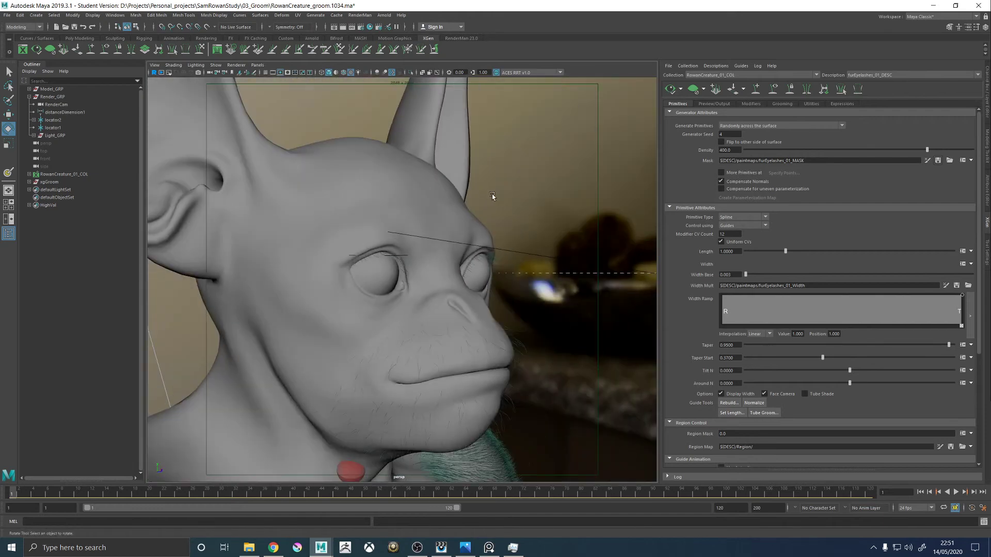
alt+right_drag(548, 214, 702, 403)
alt+drag(593, 361, 570, 235)
Save the scene, accepting the student-version notice.
key(ctrl+s)
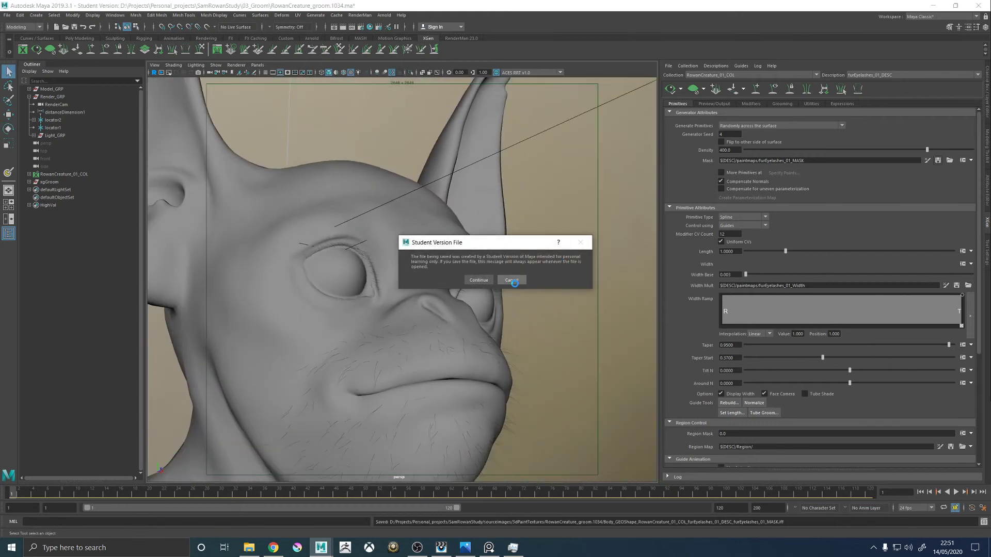
click(471, 283)
key(e)
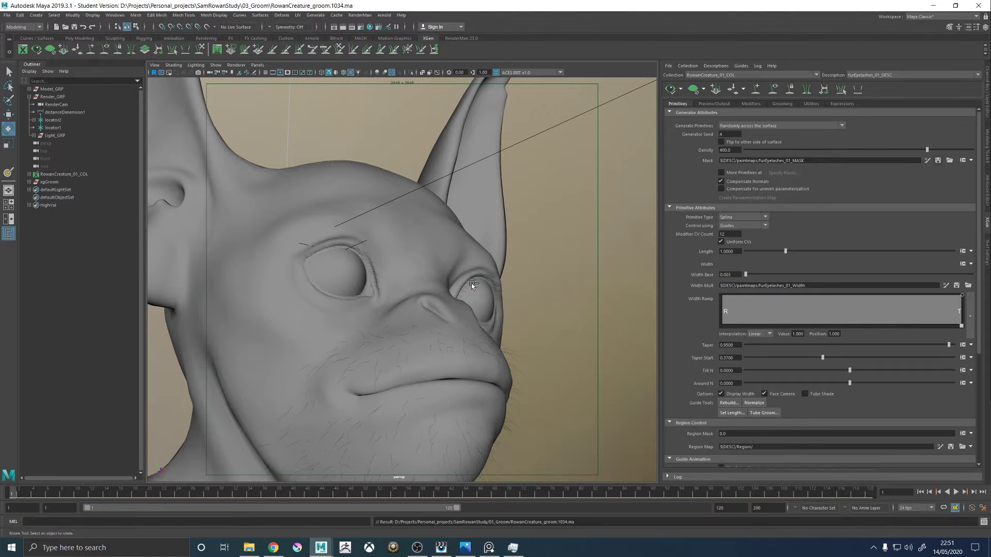
Frame both eyes and the muzzle in a close three-quarter perspective view.
alt+drag(454, 268, 425, 258)
alt+middle_drag(447, 318, 431, 195)
mouse_move(358, 325)
alt+mouse_down()
mouse_move(394, 327)
mouse_move(339, 312)
mouse_move(305, 325)
mouse_move(365, 334)
alt+mouse_up()
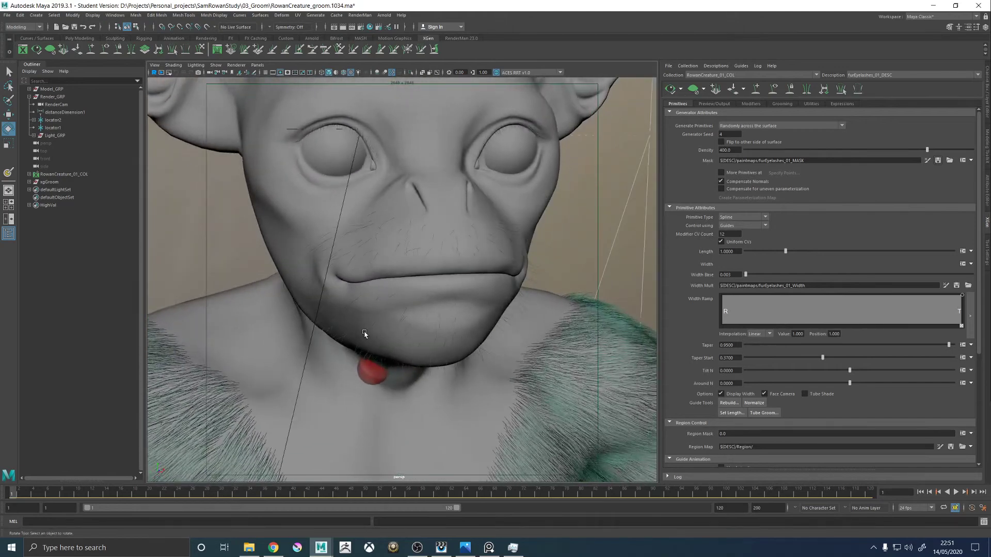
alt+drag(409, 228, 443, 300)
alt+right_drag(444, 300, 488, 314)
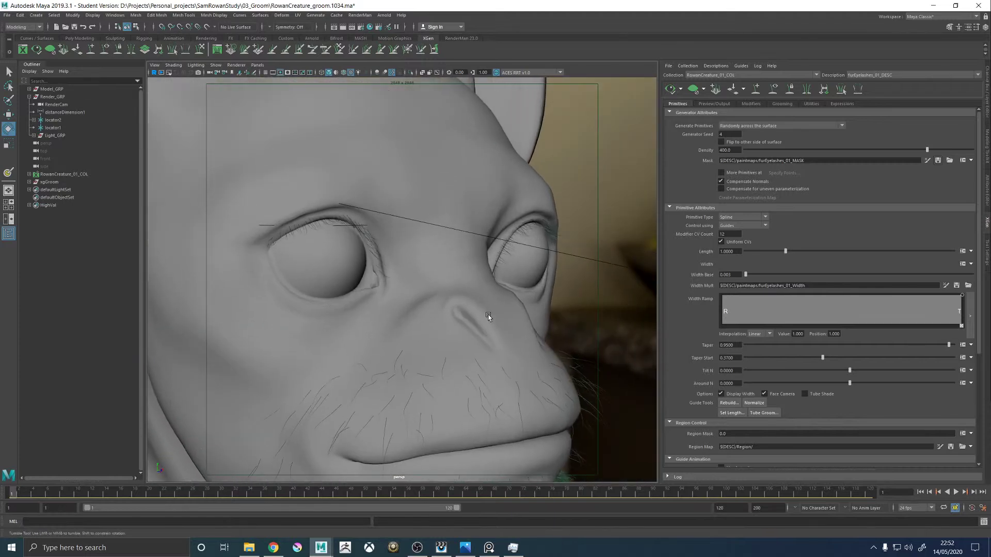
alt+drag(488, 314, 604, 274)
Save the scene again and save an incremental version as RowanCreature_groom.1035.ma.
key(q)
key(ctrl+s)
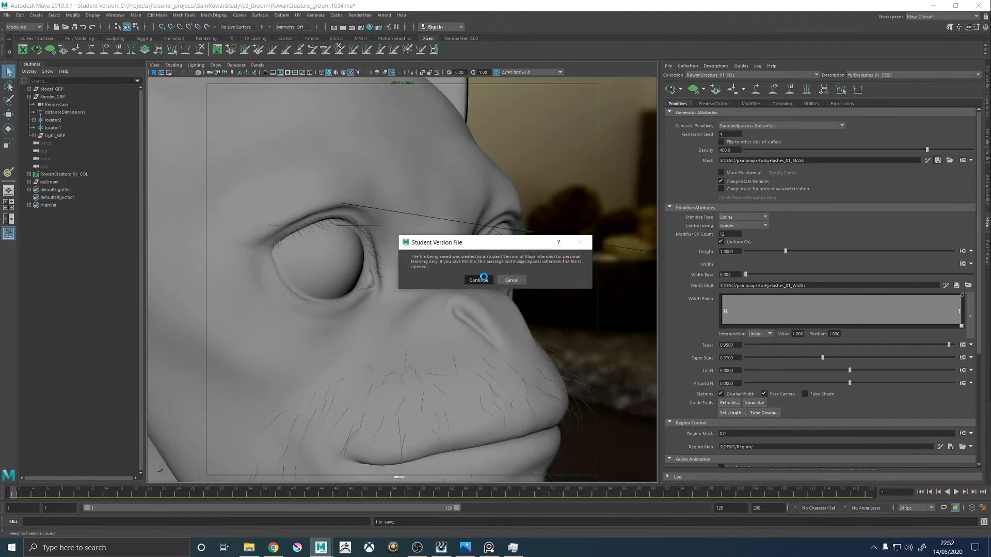
click(478, 280)
key(e)
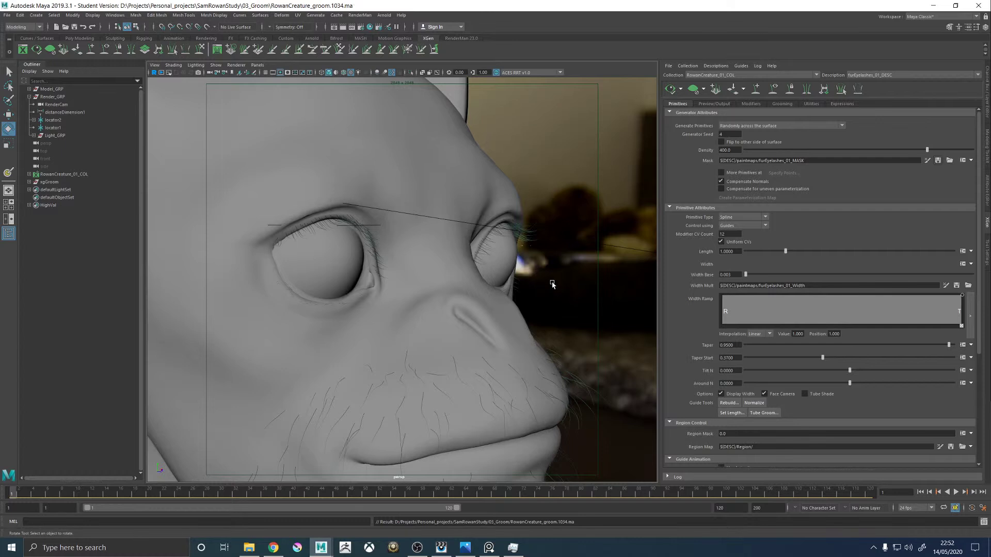
alt+drag(553, 285, 551, 281)
key(q)
key(ctrl+s)
click(484, 280)
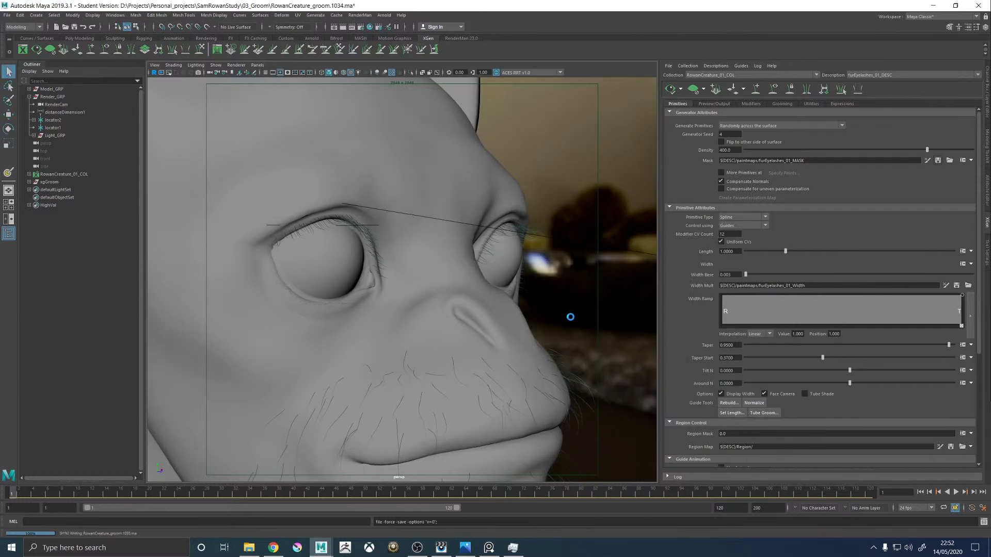
key(e)
alt+drag(552, 296, 562, 300)
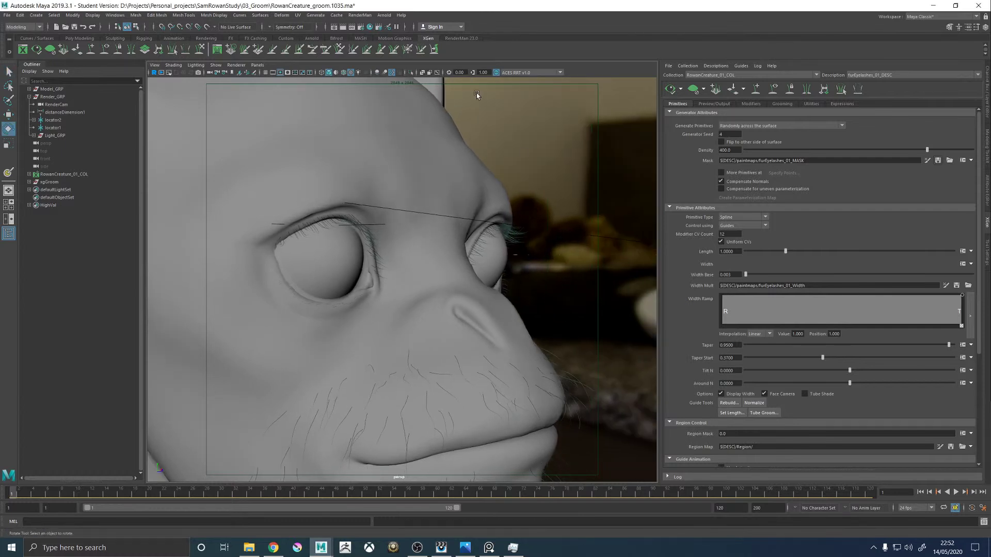
Render the close-up perspective view with RenderMan and switch to the render viewer for the image.
click(359, 15)
click(365, 29)
click(445, 550)
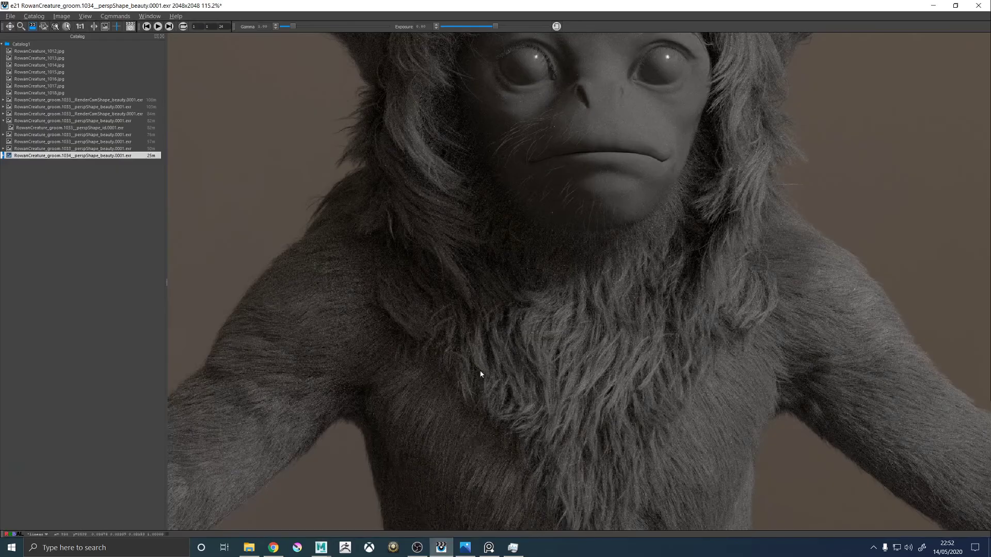
scroll(480, 374, down, 6)
scroll(547, 258, up, 4)
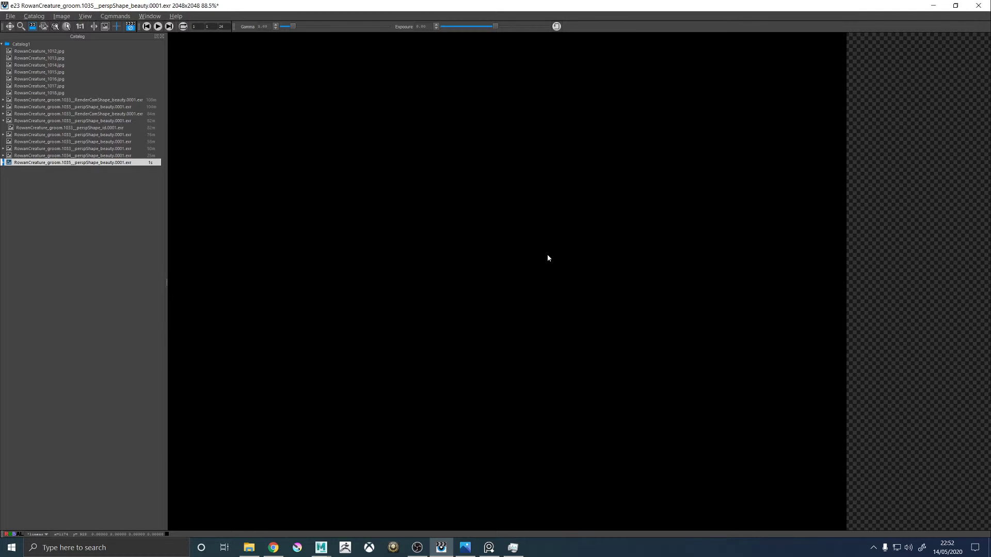
key(alt+Tab)
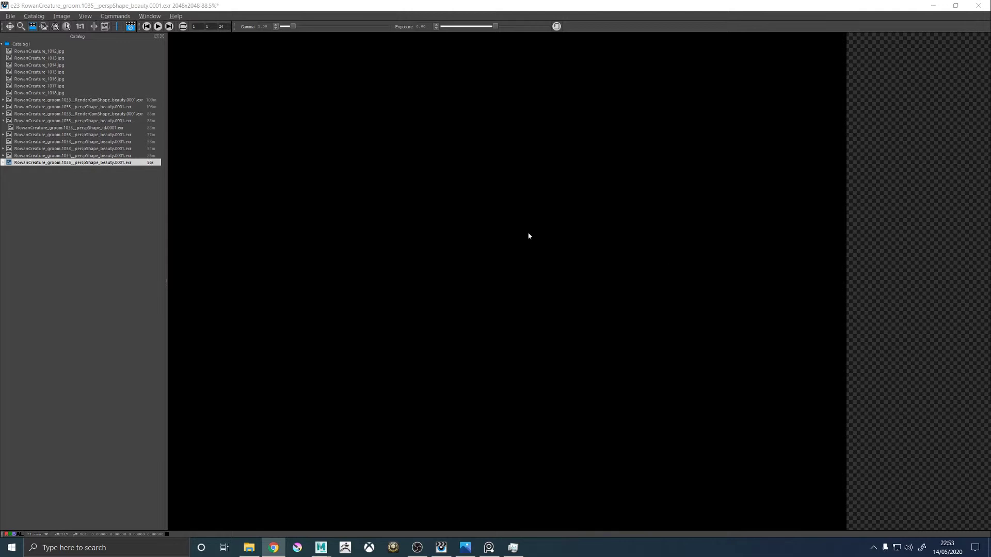
Examine the rendered upper-lid lashes and fur around the nearer eye at several magnifications.
scroll(529, 233, down, 4)
scroll(446, 212, up, 2)
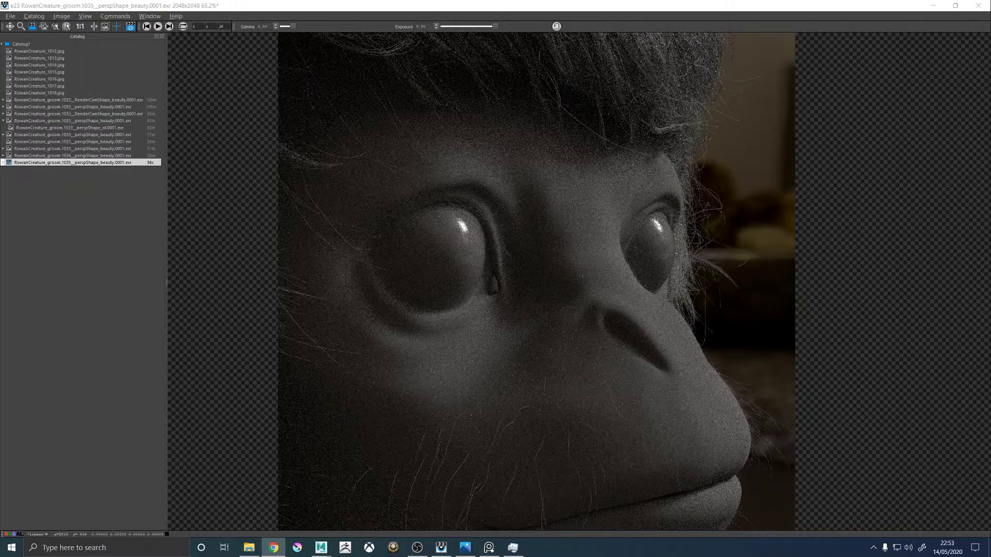
scroll(477, 224, down, 3)
scroll(480, 199, up, 5)
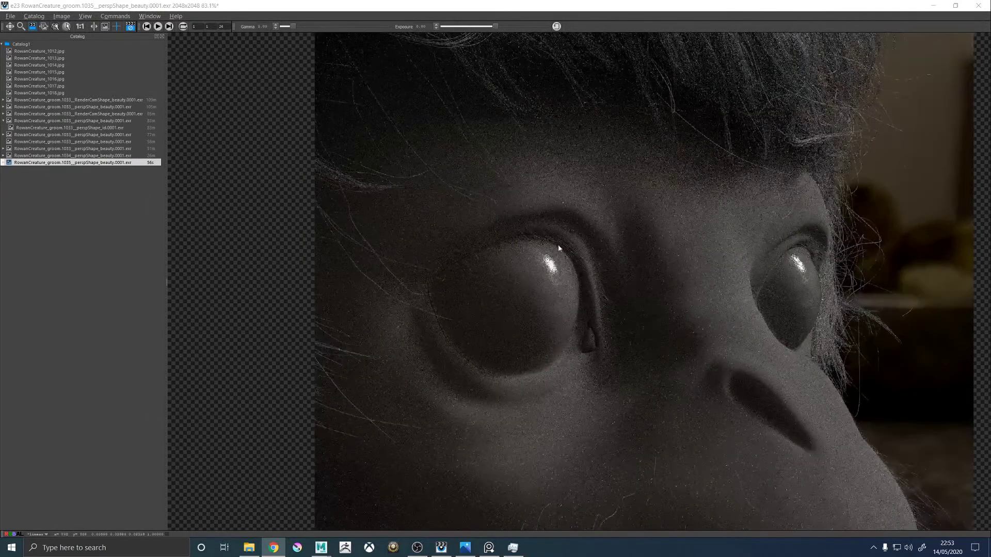
scroll(554, 247, up, 1)
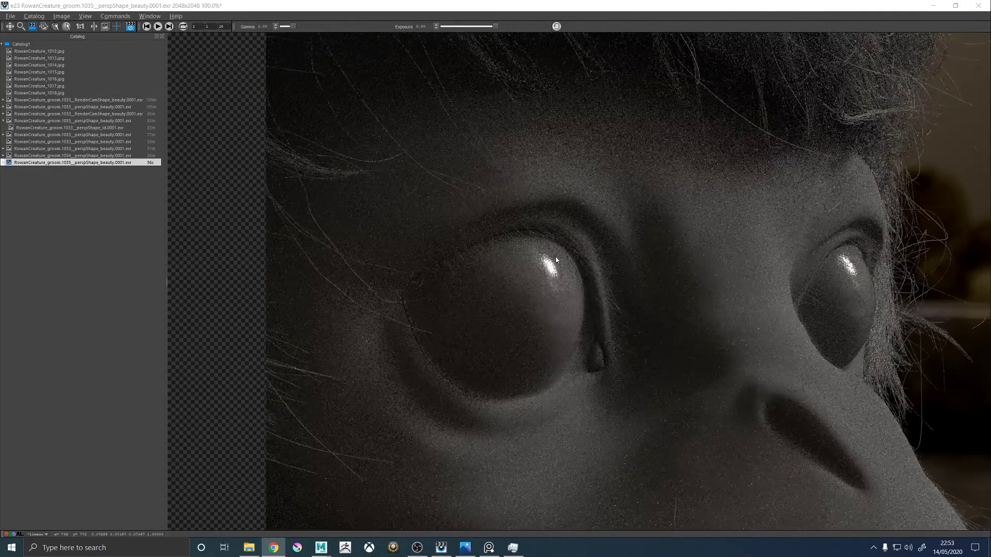
scroll(497, 239, up, 5)
scroll(544, 240, down, 2)
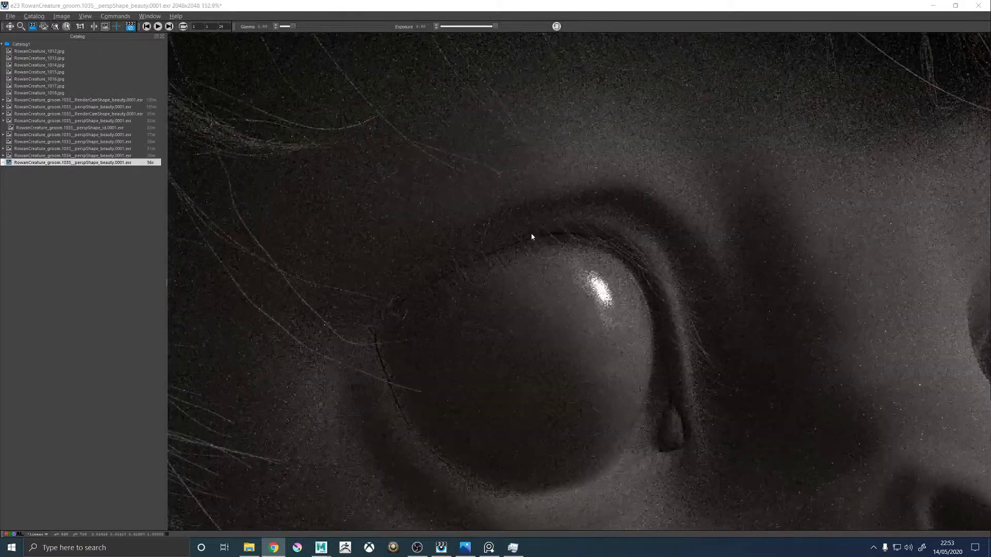
Restrict the render to a crop region around the nearer eye.
click(30, 26)
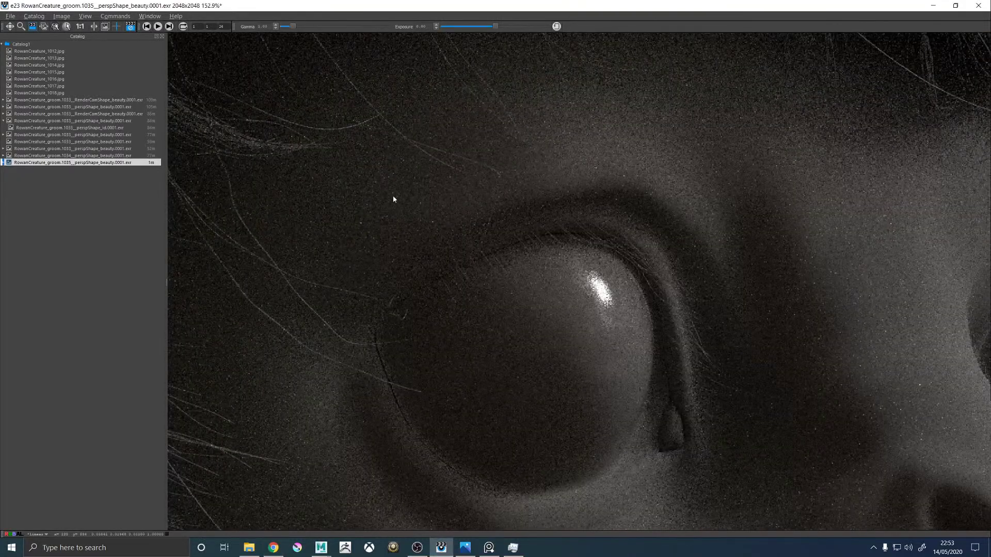
drag(349, 198, 808, 485)
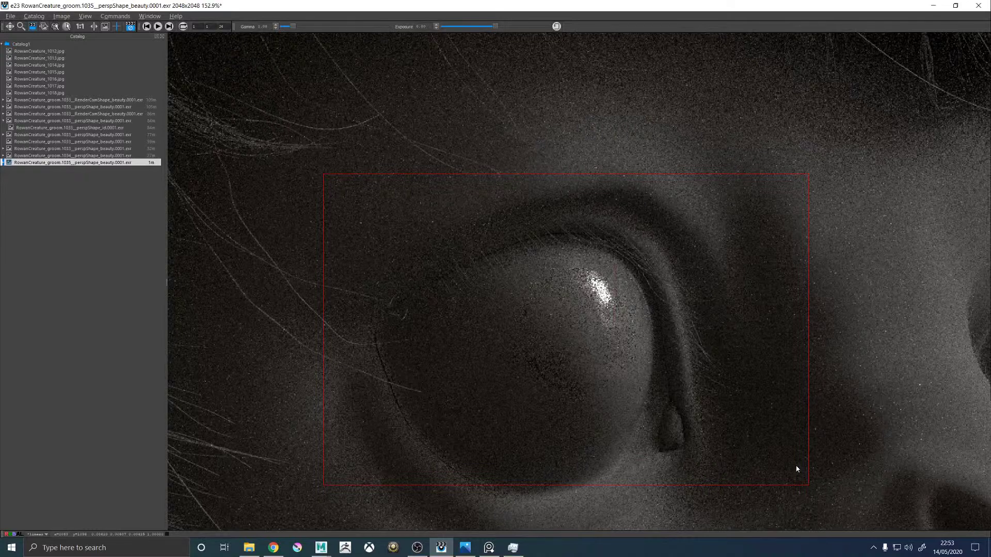
scroll(784, 462, down, 4)
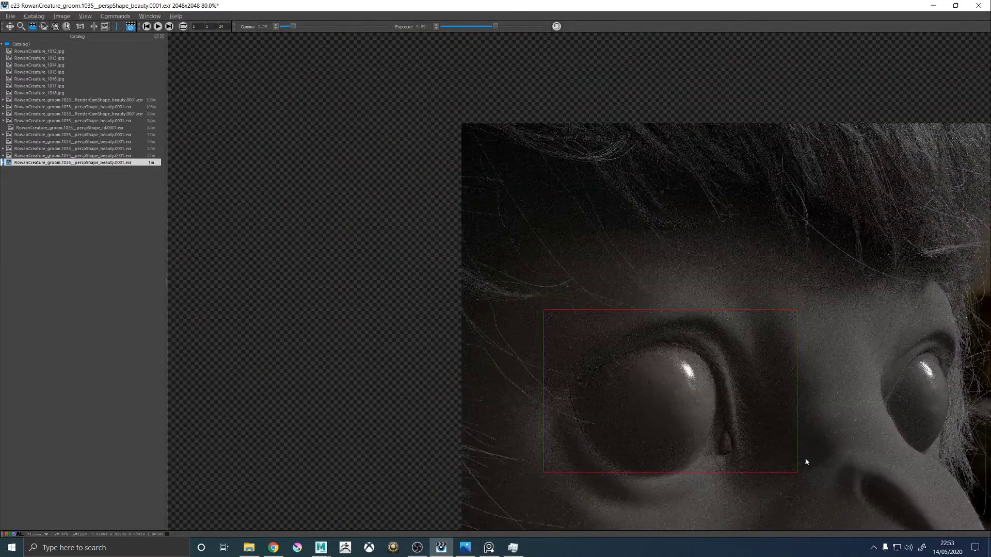
middle_drag(798, 468, 666, 377)
scroll(667, 376, up, 2)
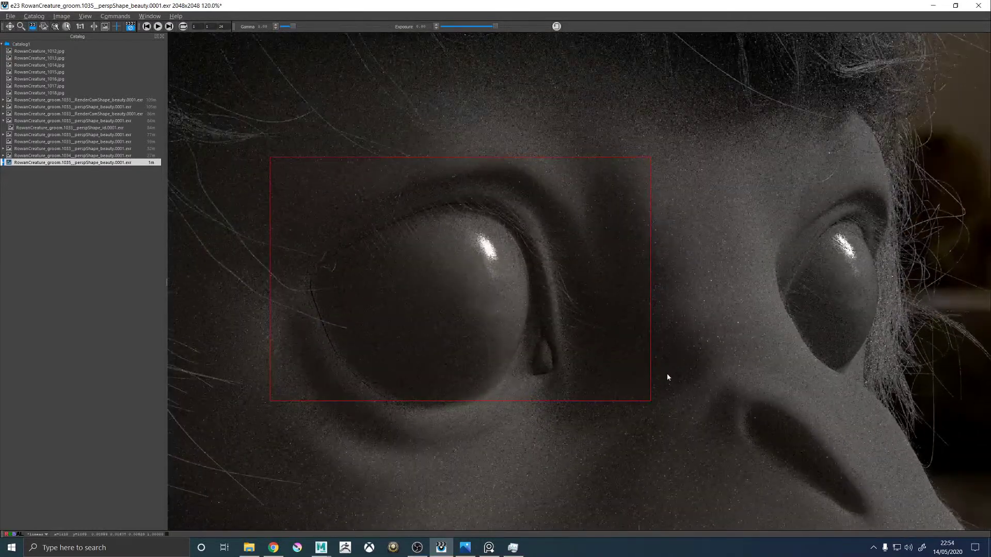
middle_drag(713, 262, 637, 304)
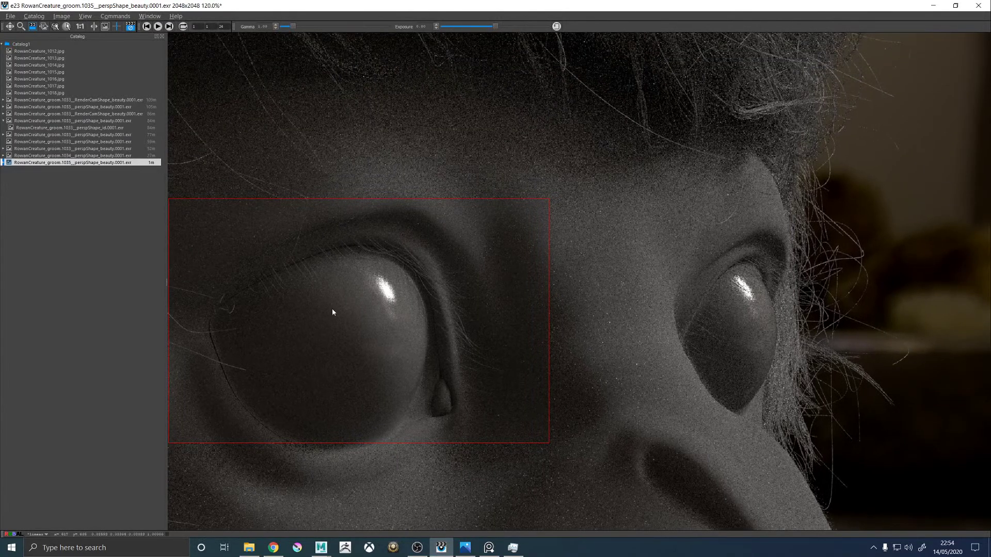
Move the crop region over the far eye and inspect the rendered lashes of both eyes.
drag(345, 325, 728, 324)
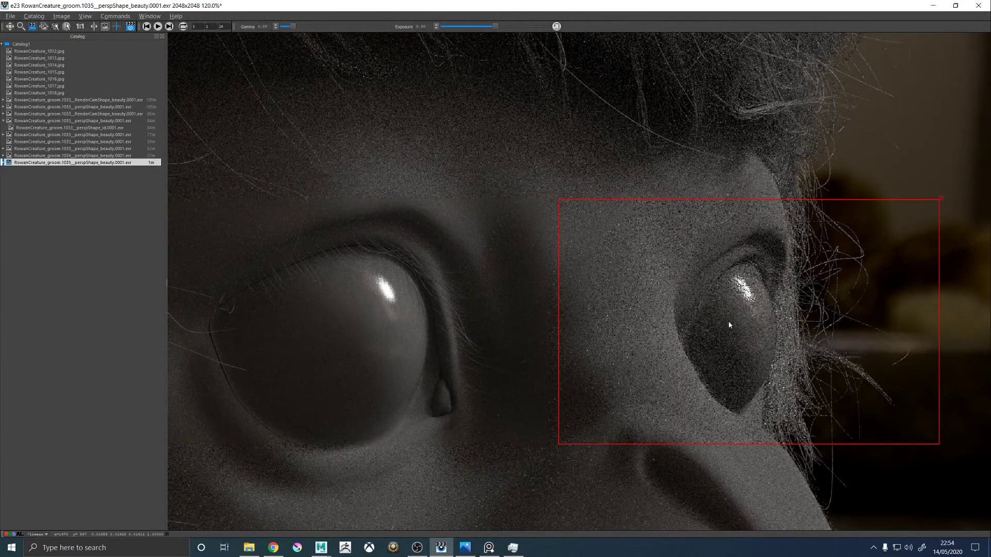
scroll(730, 321, down, 4)
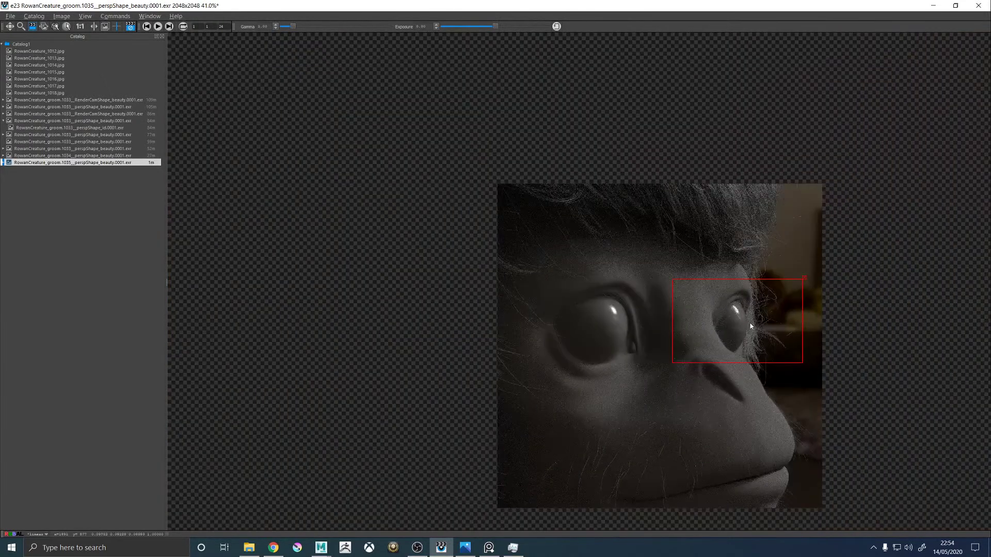
scroll(750, 326, up, 5)
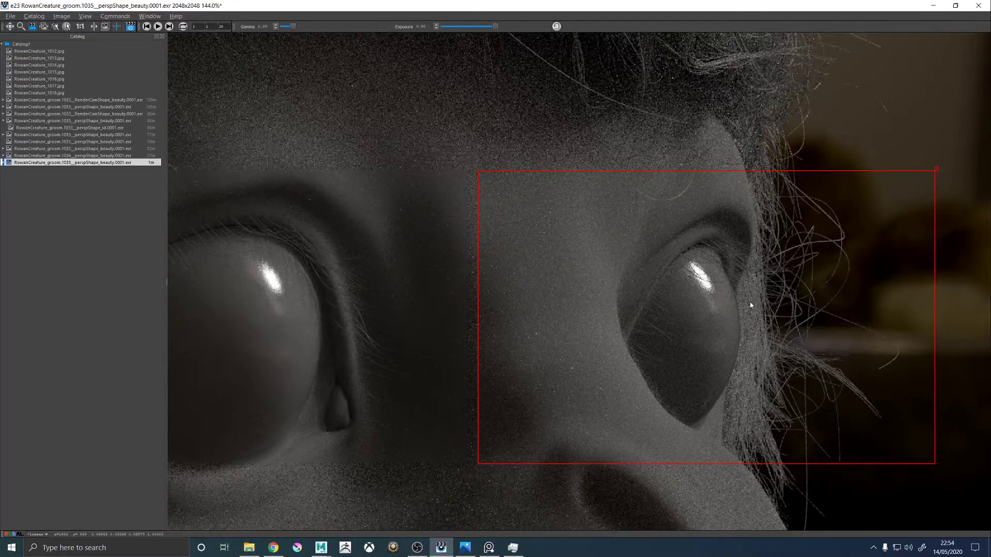
scroll(741, 296, up, 3)
scroll(738, 296, down, 4)
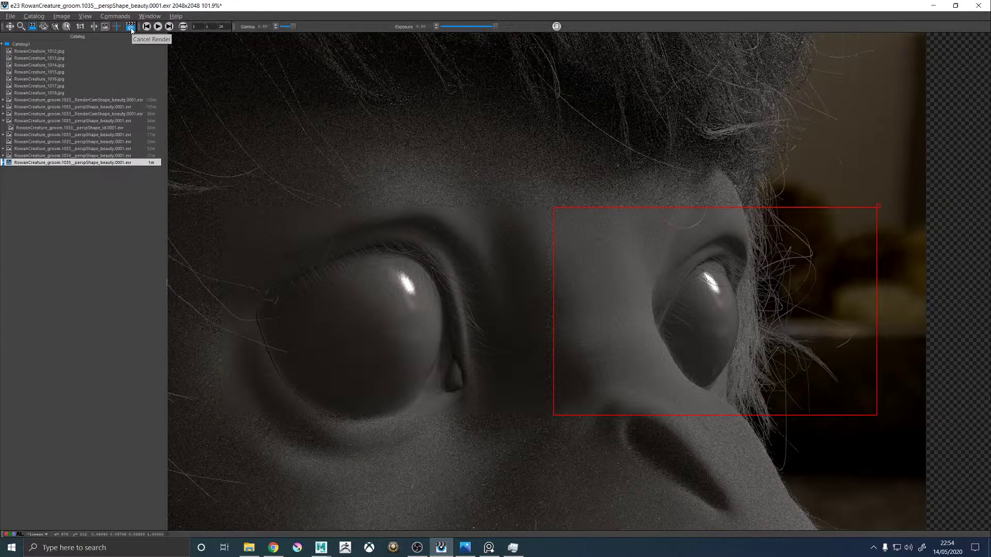
scroll(438, 303, down, 1)
scroll(438, 304, up, 2)
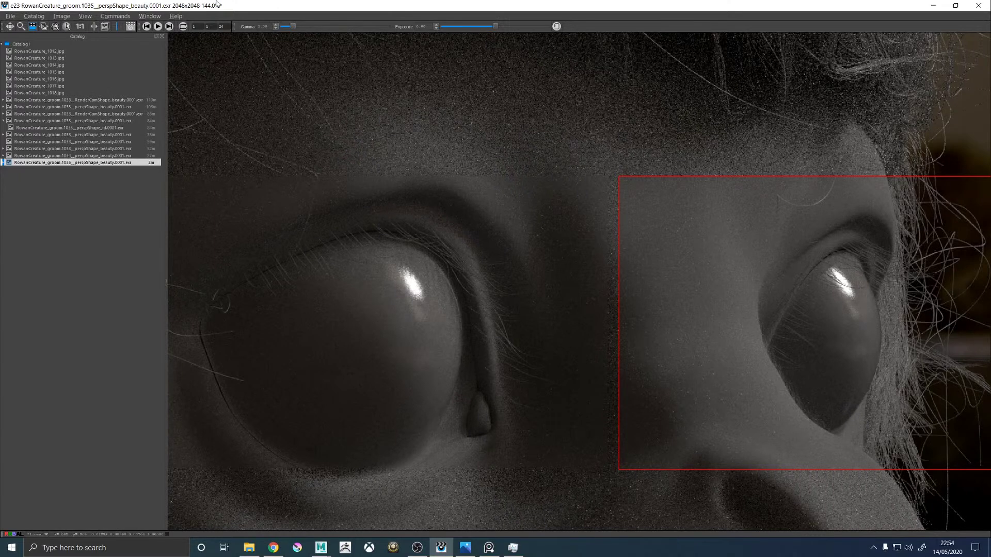
Switch to Maya to compare the groom around the eyes in the viewport, and return to the render viewer.
click(933, 6)
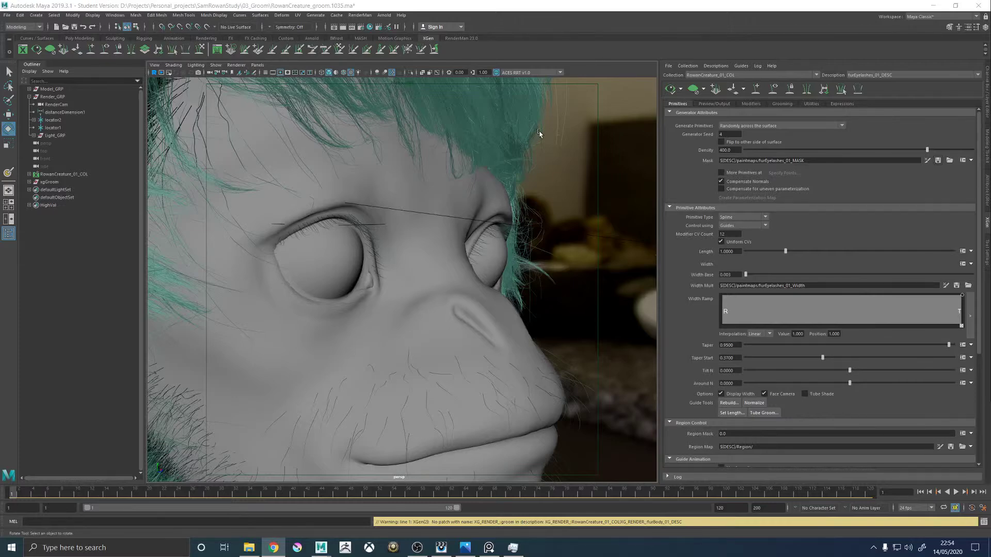
alt+drag(511, 139, 509, 192)
click(463, 551)
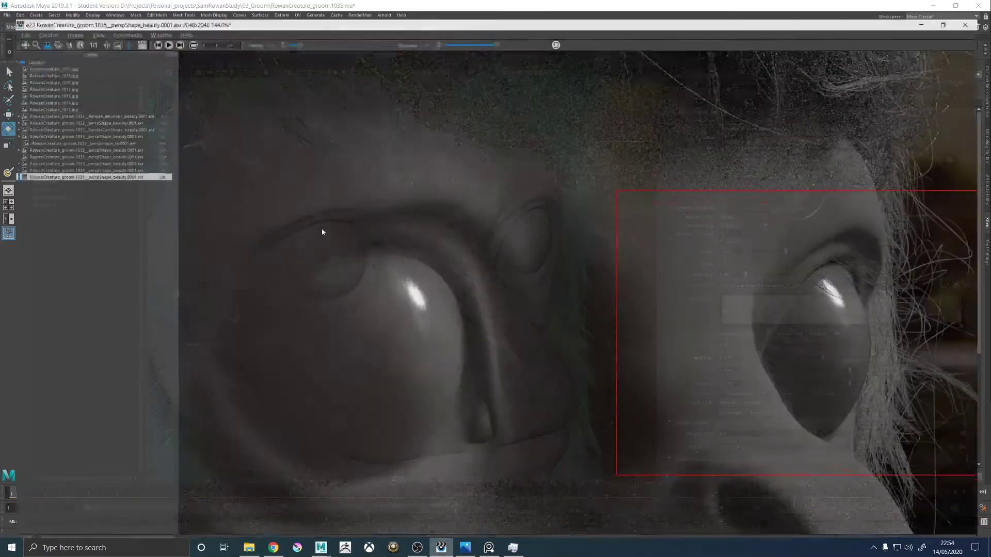
Switch to Maya and disable the Noise1 and Noise2 modifiers on the furEyelashes_01_DESC description.
click(933, 6)
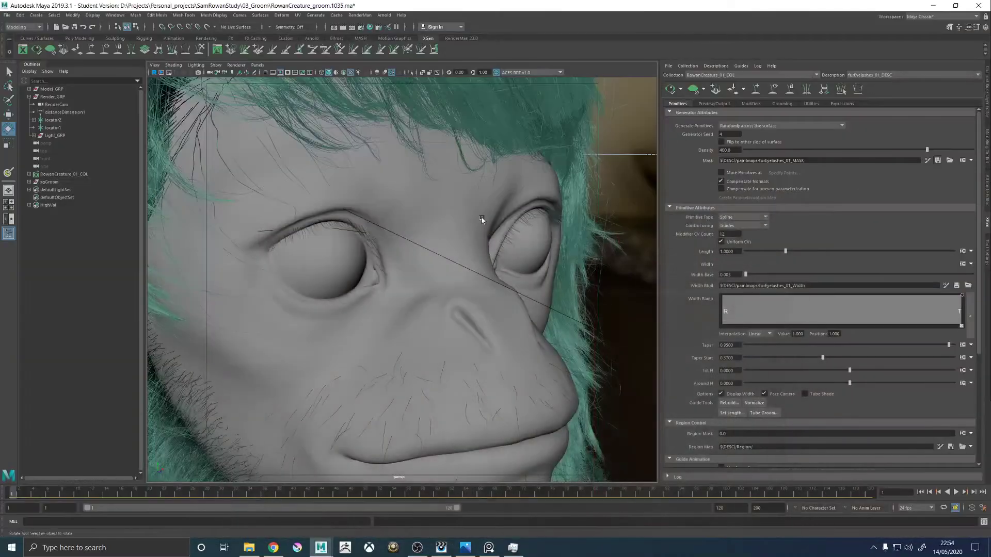
alt+right_drag(535, 233, 875, 80)
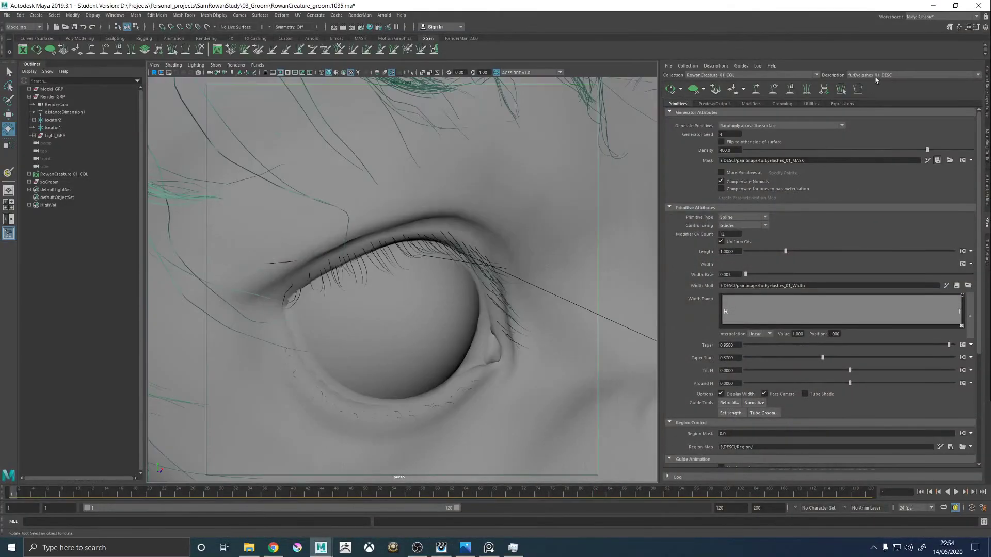
click(751, 104)
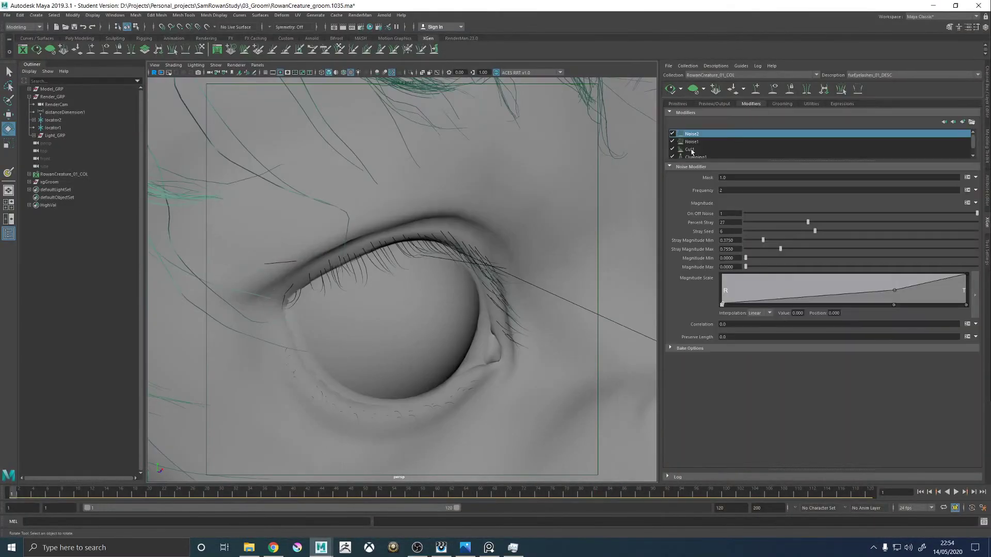
click(952, 122)
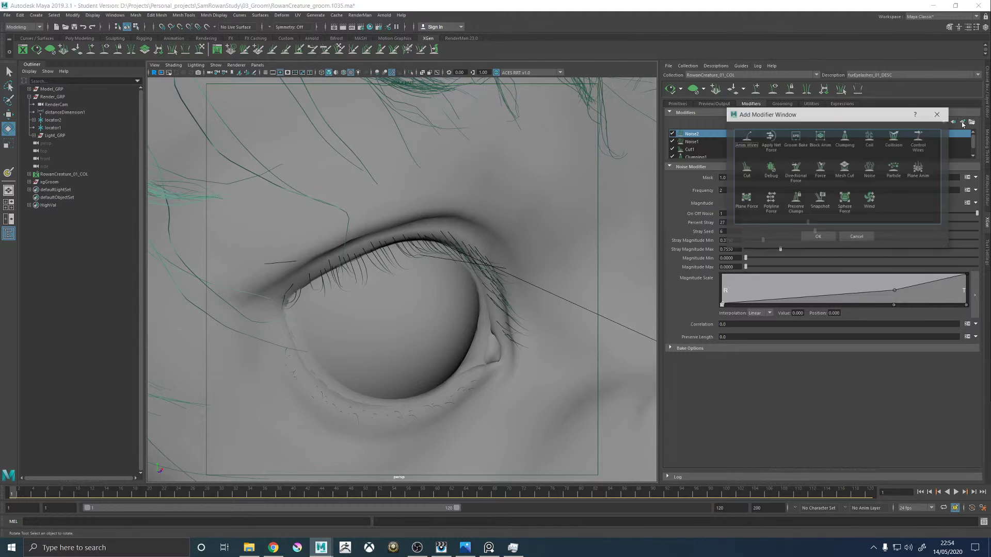
click(944, 118)
click(698, 146)
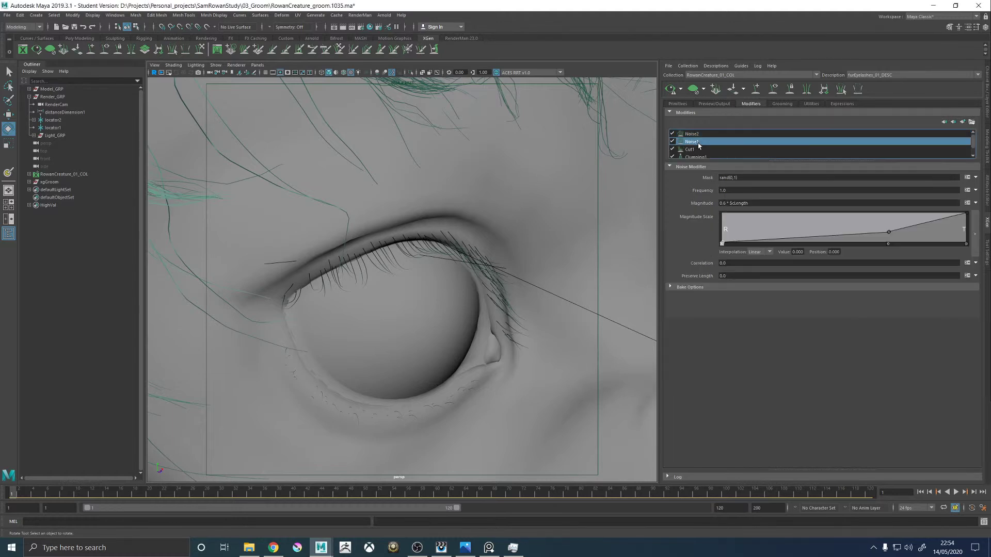
click(672, 141)
click(672, 134)
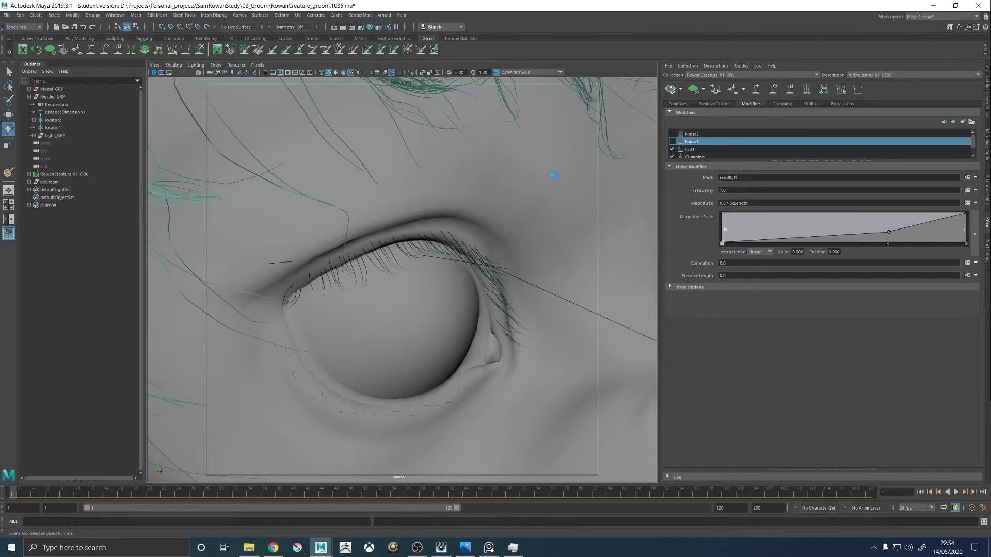
Move the middle point of Clumping1's Clump Scale ramp to value 0.184, position 0.185, and delete the point near the tip.
alt+right_drag(551, 175, 543, 209)
click(711, 155)
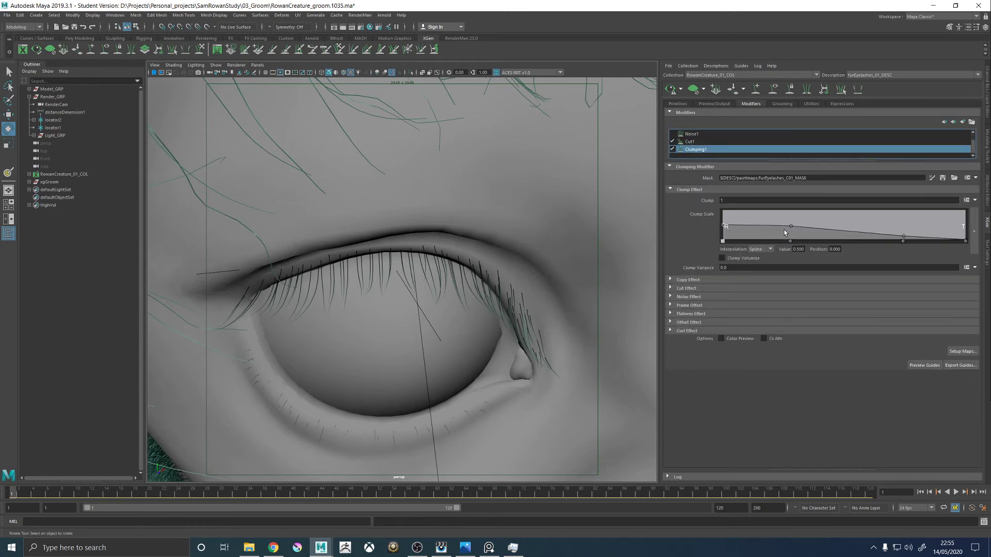
drag(792, 243, 768, 235)
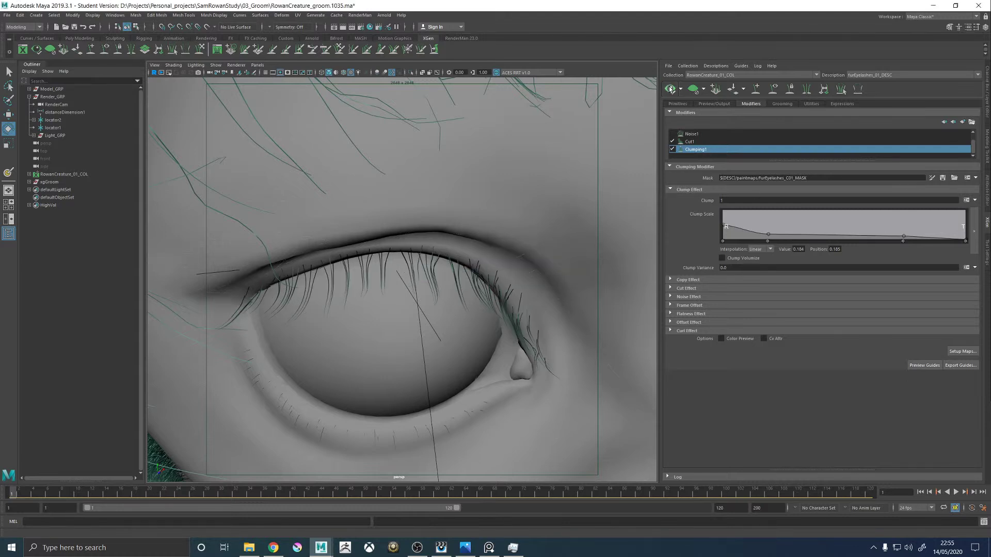
click(903, 241)
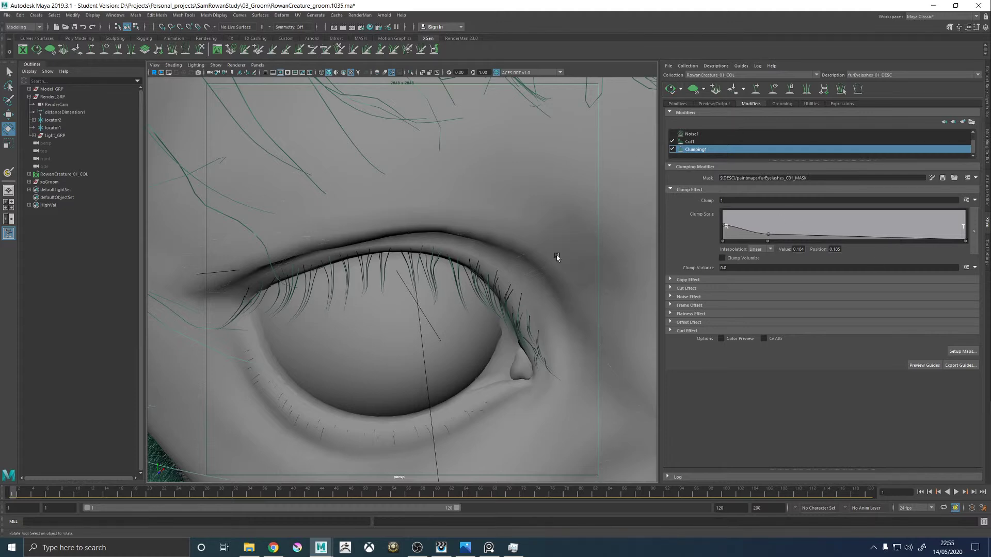
Raise the middle Clump Scale point, add a point at value 0.105, position 0.400, and refresh the lash preview.
scroll(522, 254, down, 5)
alt+drag(541, 241, 466, 258)
scroll(465, 260, up, 4)
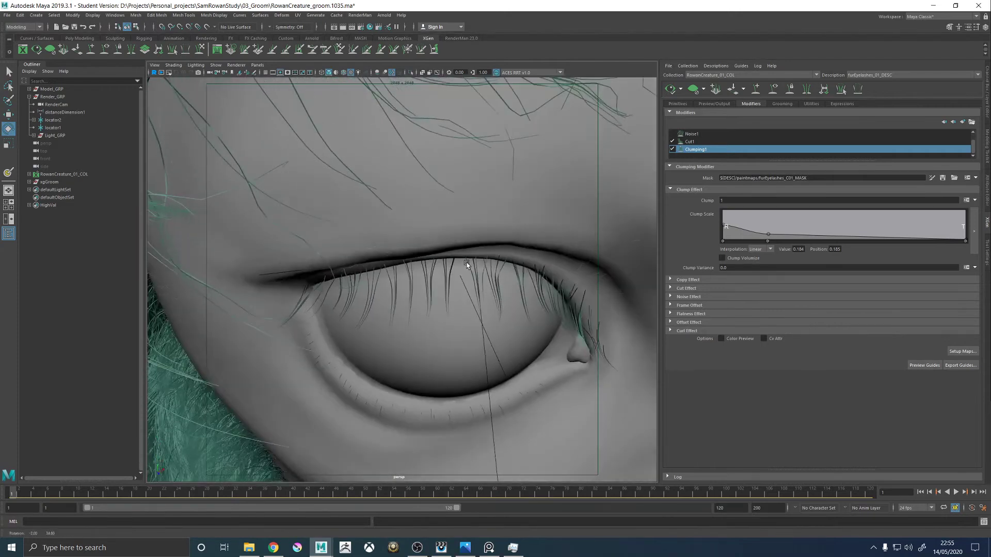
click(676, 104)
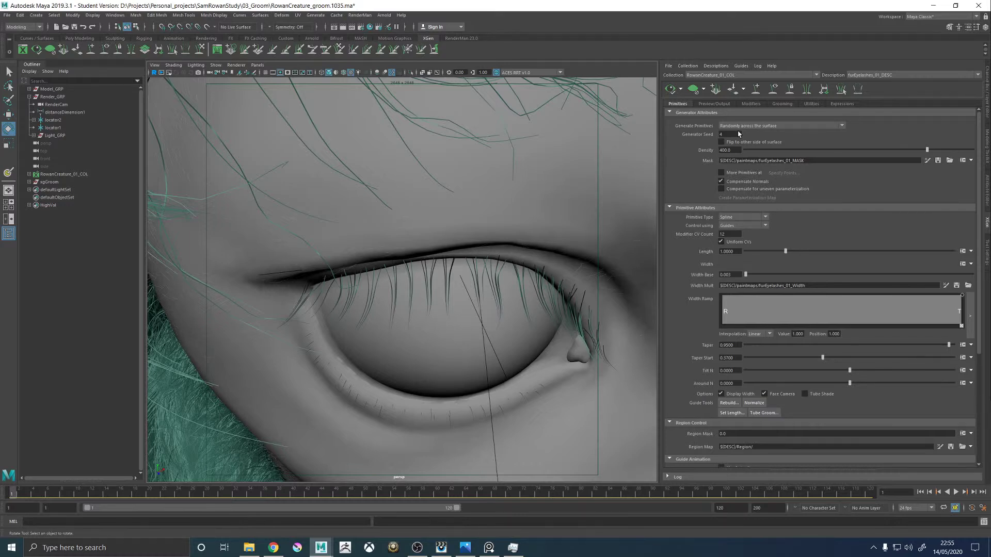
click(750, 104)
drag(772, 228, 821, 237)
click(673, 90)
Lower the raised Clump Scale point to value 0.305, position 0.182, and refresh the lash preview.
scroll(503, 223, down, 5)
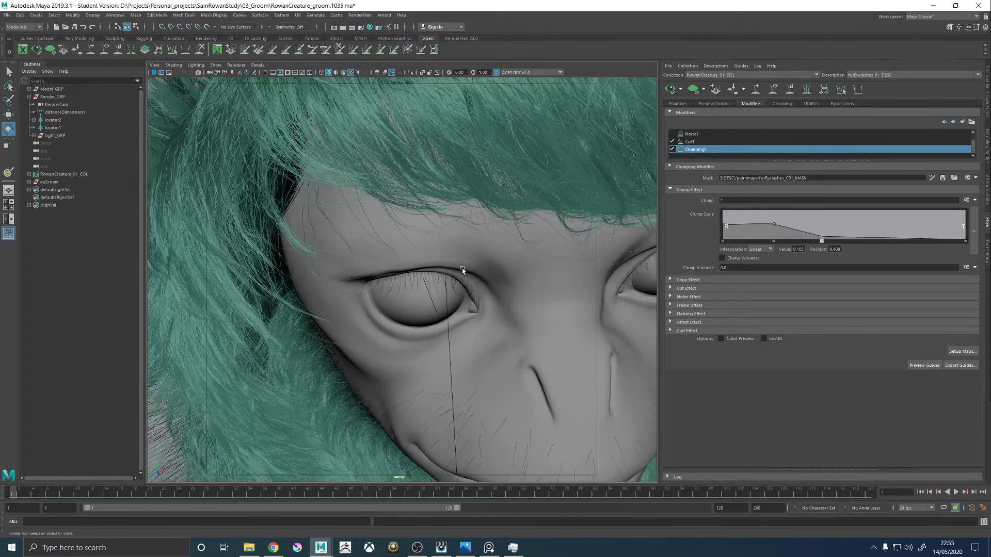
scroll(463, 270, up, 10)
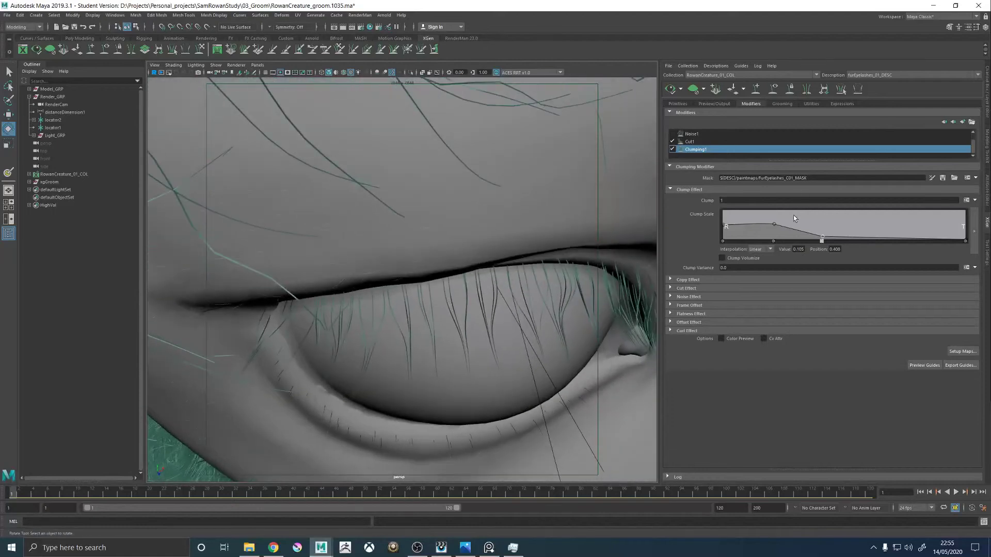
drag(776, 224, 766, 230)
click(670, 90)
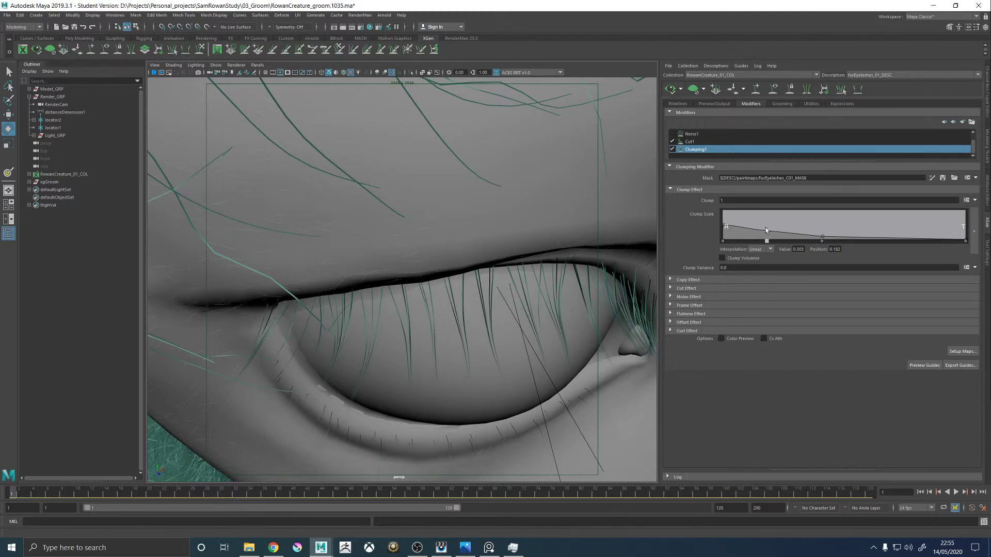
Set the Clump Scale ramp's end points to Linear interpolation, enable Clump Volumize, and check the lash clumps.
click(724, 226)
click(965, 241)
click(758, 248)
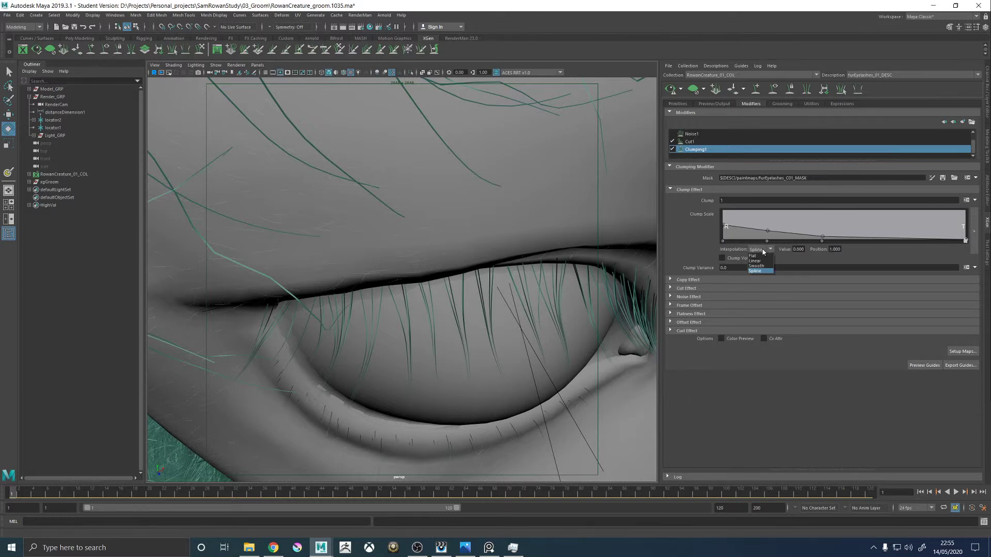
click(762, 256)
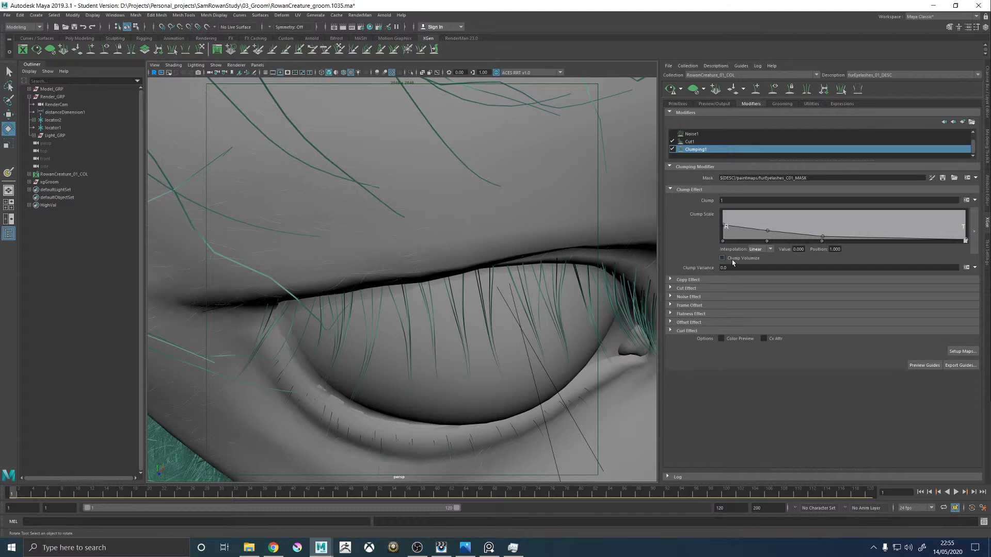
click(680, 89)
click(682, 98)
mouse_move(525, 238)
alt+mouse_down()
mouse_move(481, 224)
mouse_move(533, 227)
alt+mouse_up()
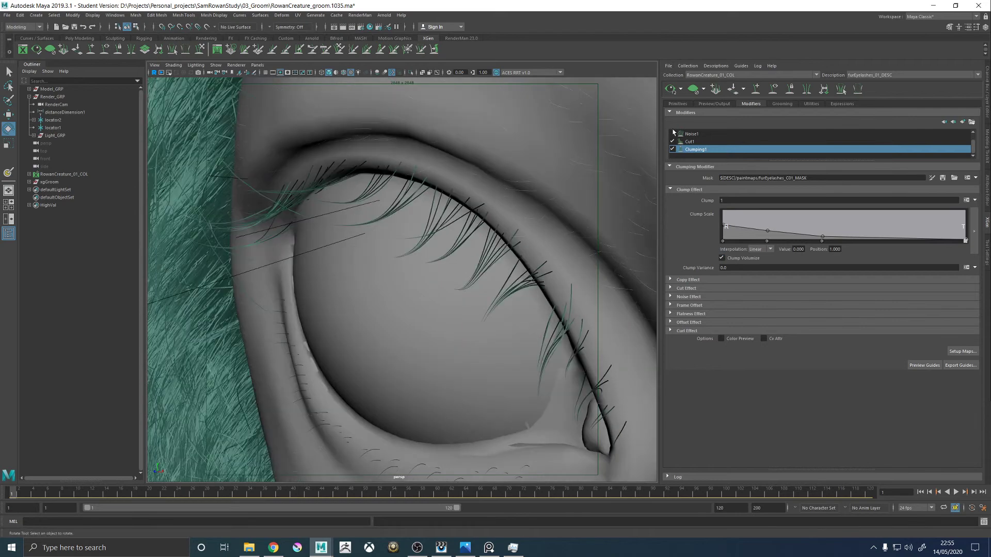
Re-enable the eyelashes' Noise1 and Noise2 modifiers and inspect the lashes around the eye.
click(673, 141)
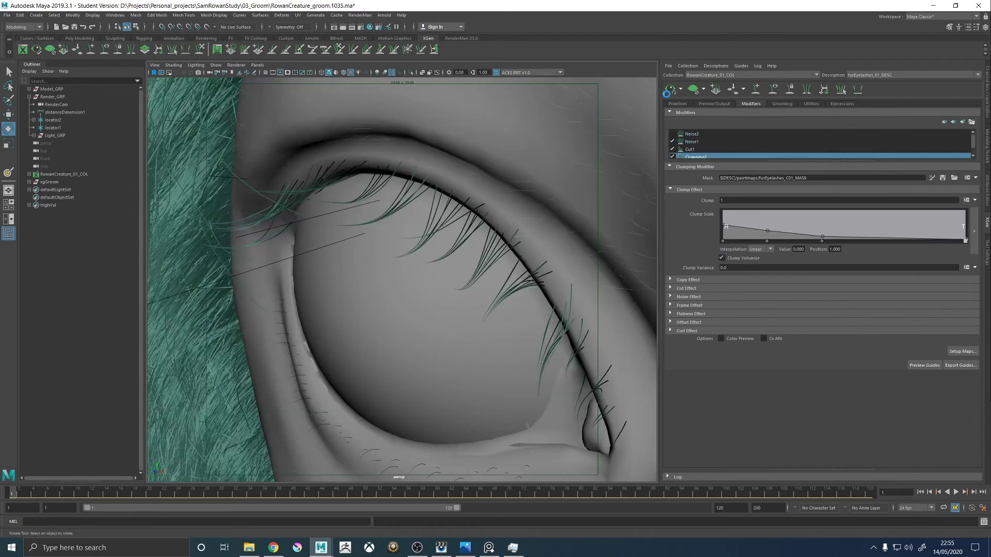
alt+drag(570, 122, 556, 152)
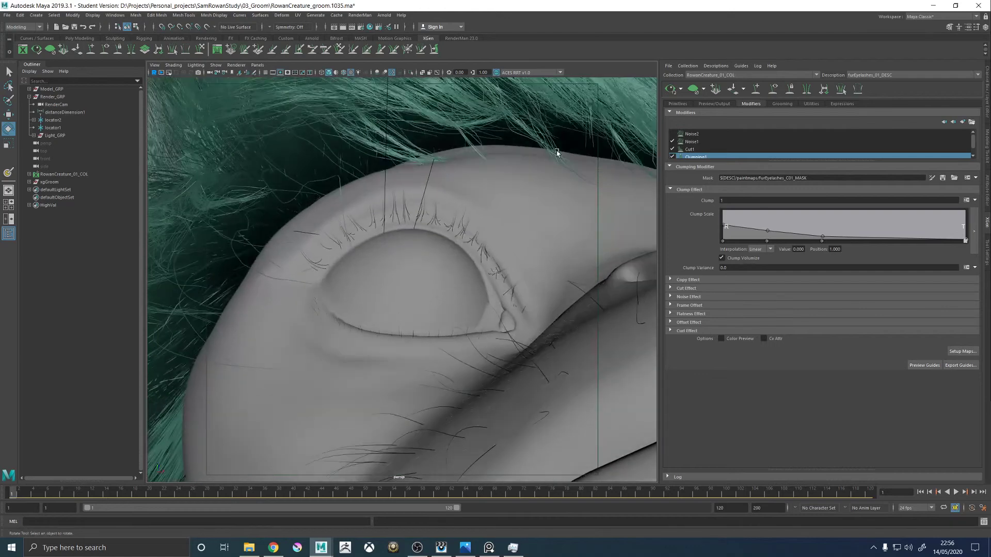
click(694, 133)
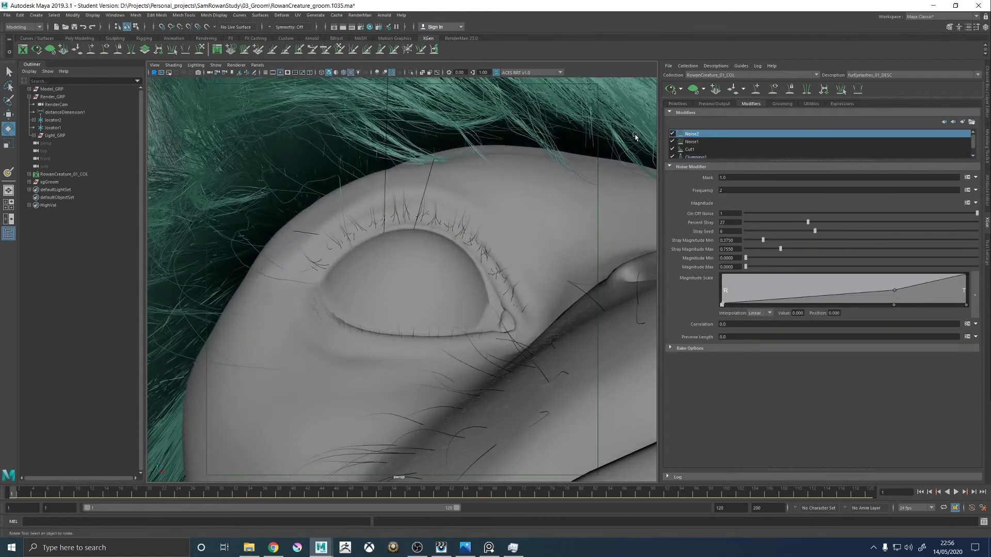
alt+drag(546, 164, 535, 181)
scroll(535, 209, up, 3)
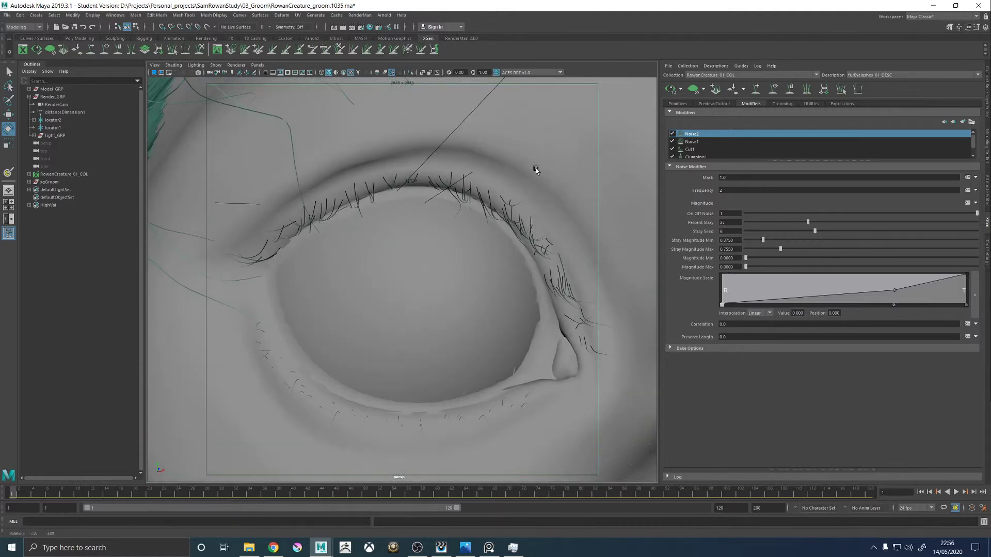
Review the mask expression of the eyelashes' Clumping1 modifier.
click(869, 156)
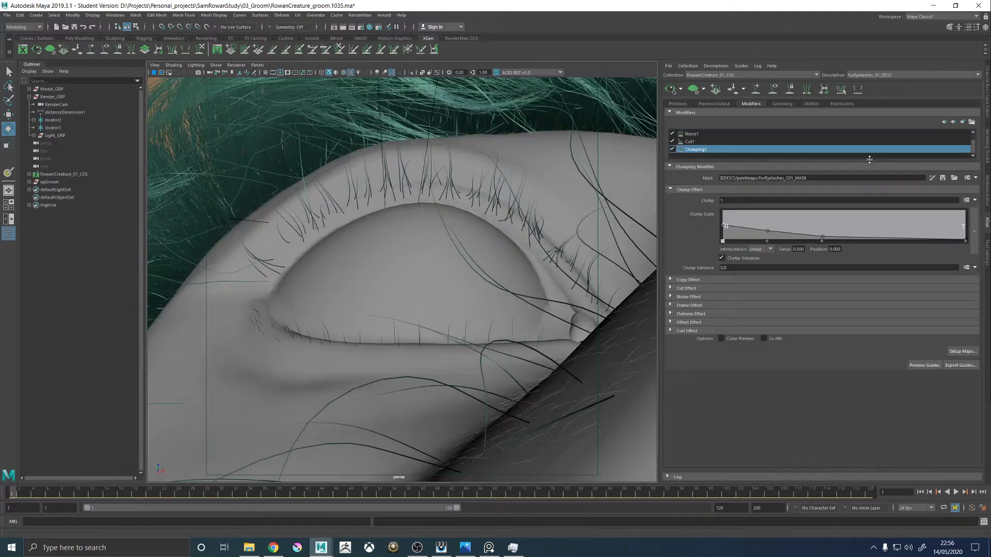
click(968, 178)
click(955, 186)
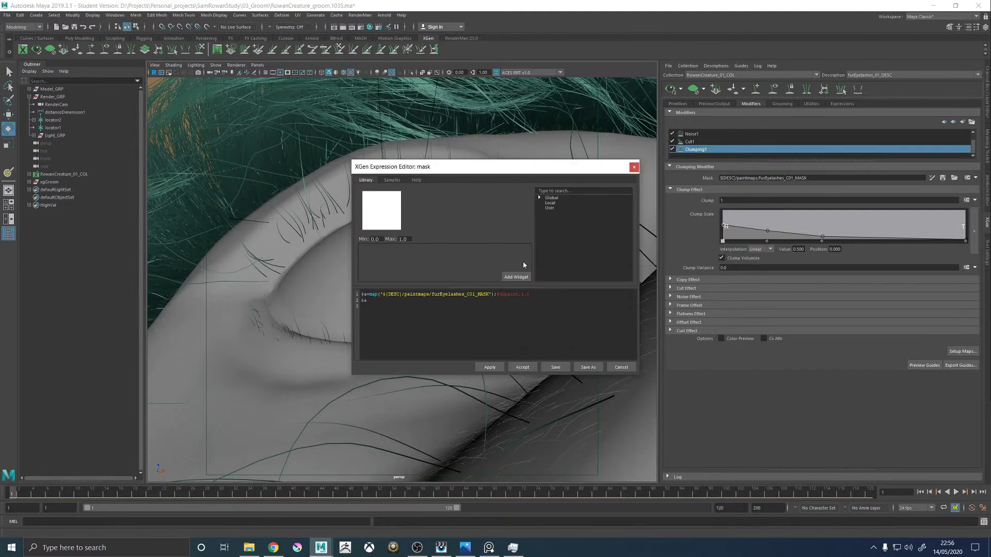
click(633, 167)
Copy the whole mask expression from the Clumping2 modifier of the furNeck_01_DESC description.
click(871, 75)
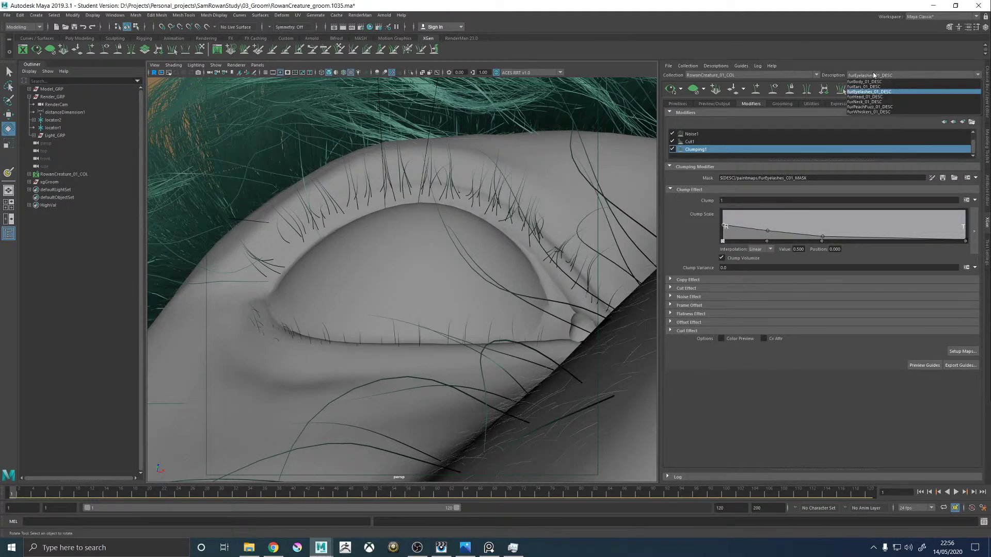
click(865, 102)
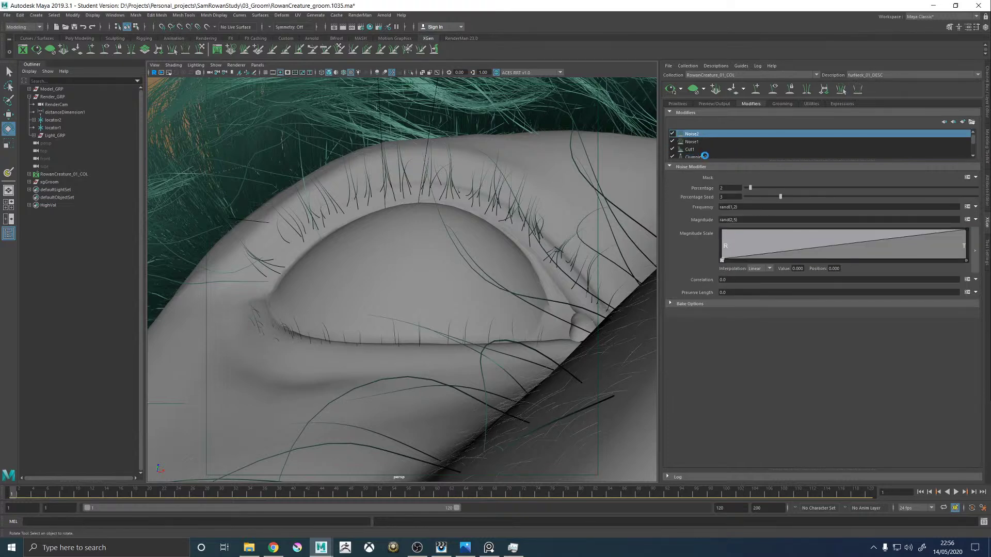
scroll(715, 155, down, 1)
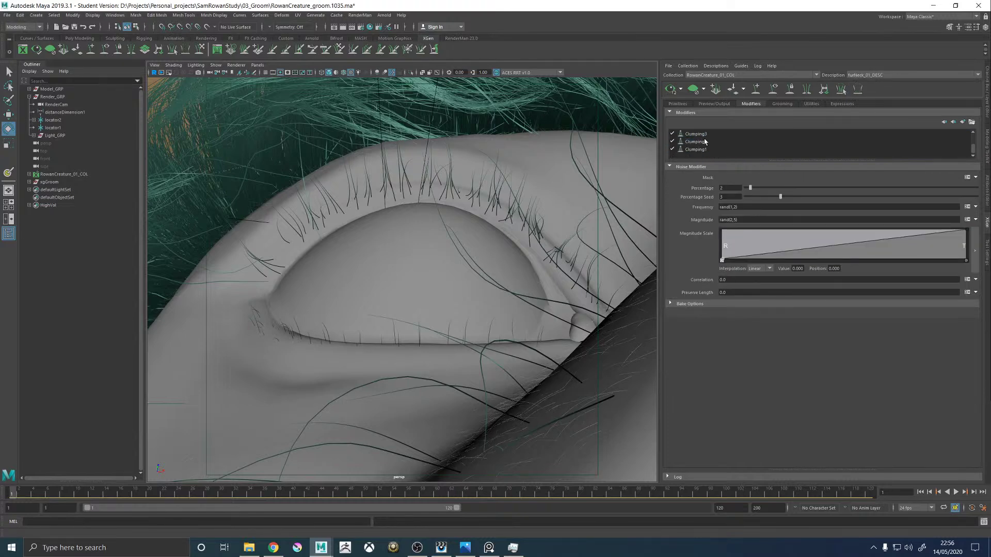
click(705, 141)
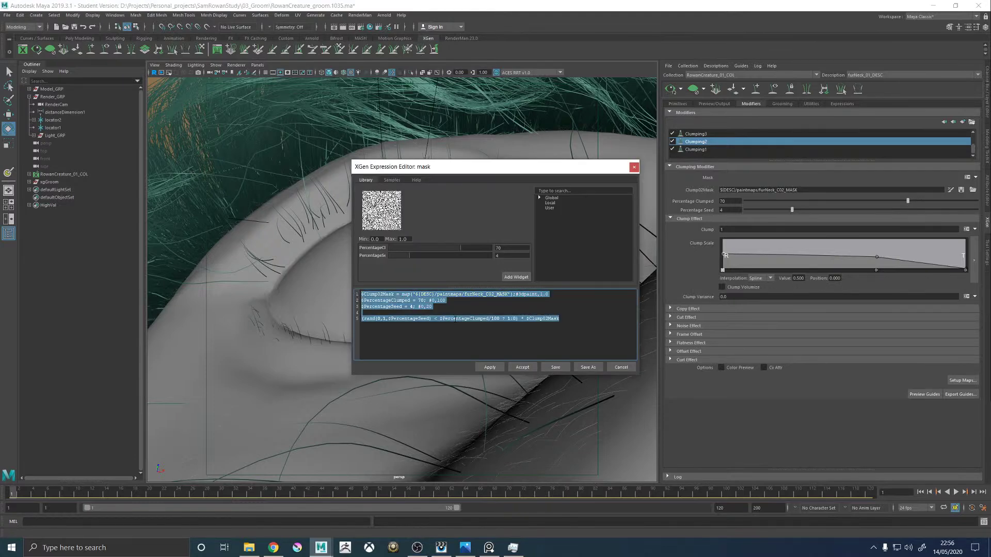
click(516, 366)
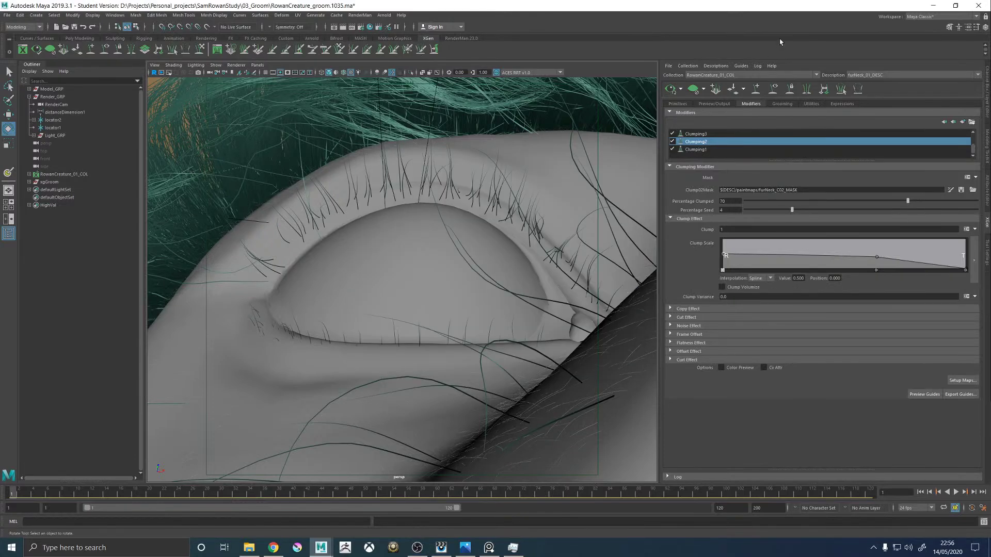
Insert the copied percentage clumping expression below the map line in the mask of furEyelashes_01_DESC's Clumping1 modifier.
click(873, 76)
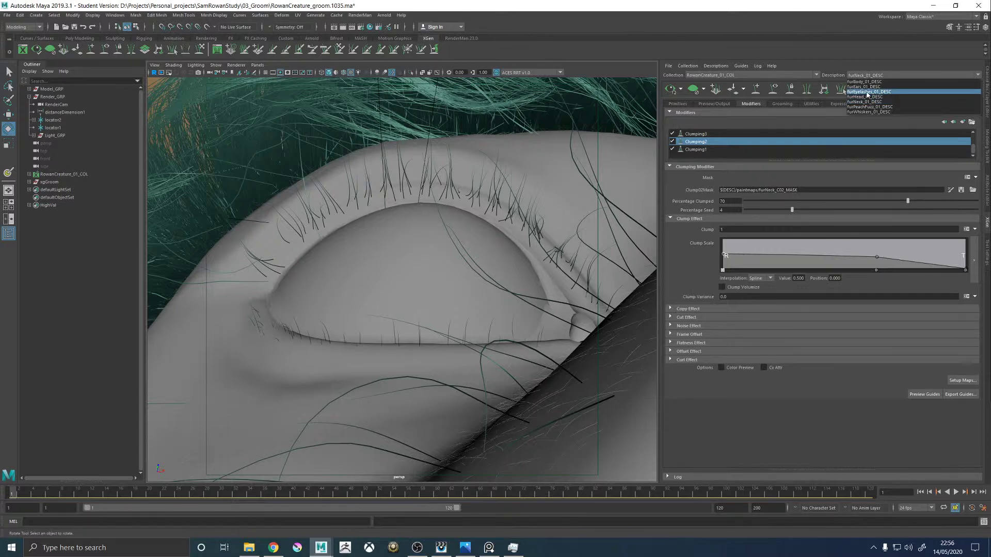
click(869, 92)
scroll(702, 147, down, 1)
click(703, 149)
click(966, 178)
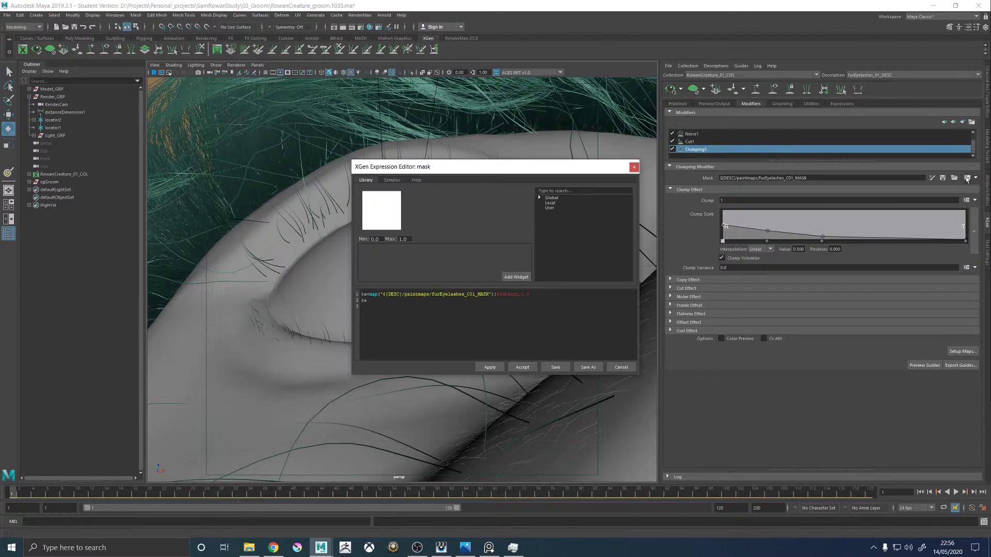
drag(470, 320, 350, 307)
text($Clump02Mask = map('${DESC}/paintmaps/furNeck_C02_MASK');#3dpaint,1.0 $PercentageClumped = 70; #0,100 $PercentageSeed = 4; #0,10  (rand(0,1,$PercentageSeed) < $PercentageClumped/100 ? 1:0) * $Clump02Mask)
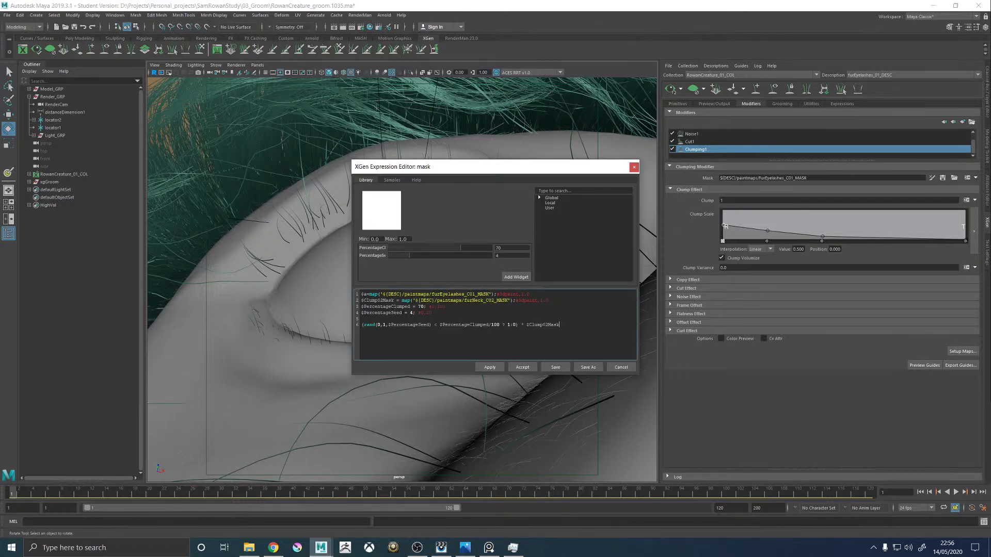
Rework the expression so $Clump01Mask uses the furEyelashes_C01_MASK map, remove the furNeck map line, and apply and accept it.
drag(394, 300, 356, 297)
text($Clump02Mask)
key(Right)
drag(548, 300, 354, 304)
key(BackSpace)
key(BackSpace)
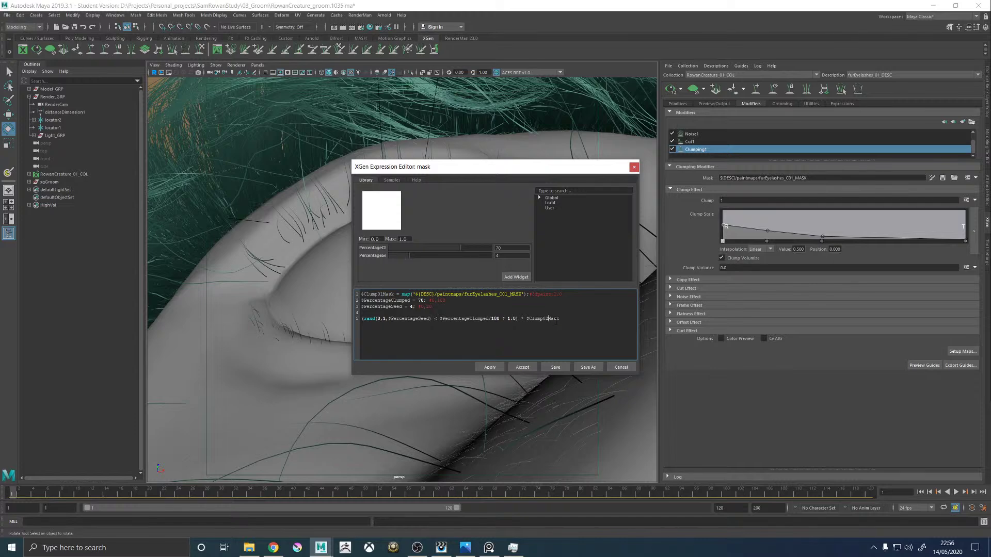
key(BackSpace)
text(1)
click(490, 367)
click(521, 367)
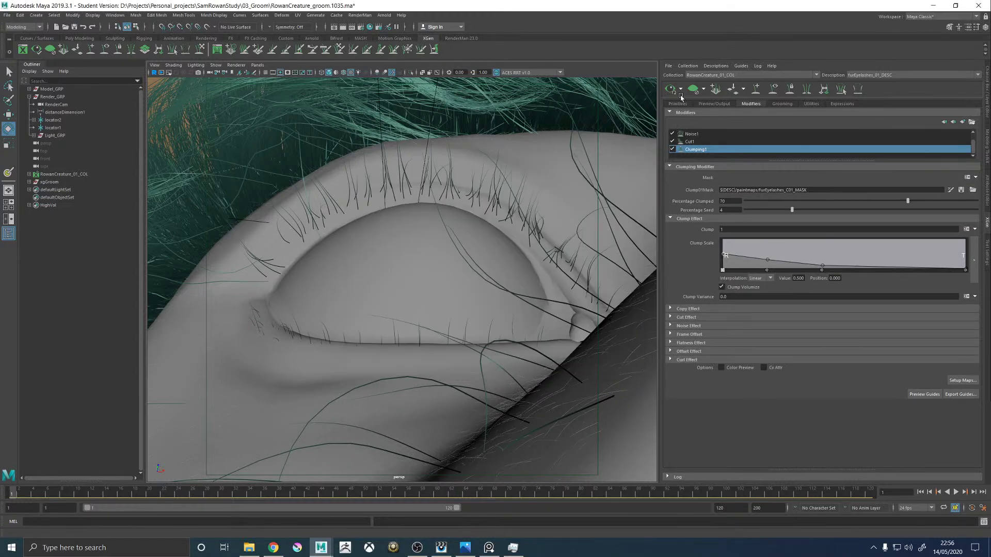
Set the eyelashes' base width to 0.0035 and check the lashes from the side of the face.
alt+drag(453, 144, 451, 214)
alt+right_drag(451, 215, 347, 250)
alt+drag(347, 249, 380, 273)
alt+right_drag(381, 273, 475, 324)
alt+drag(474, 324, 387, 256)
alt+right_drag(387, 257, 506, 242)
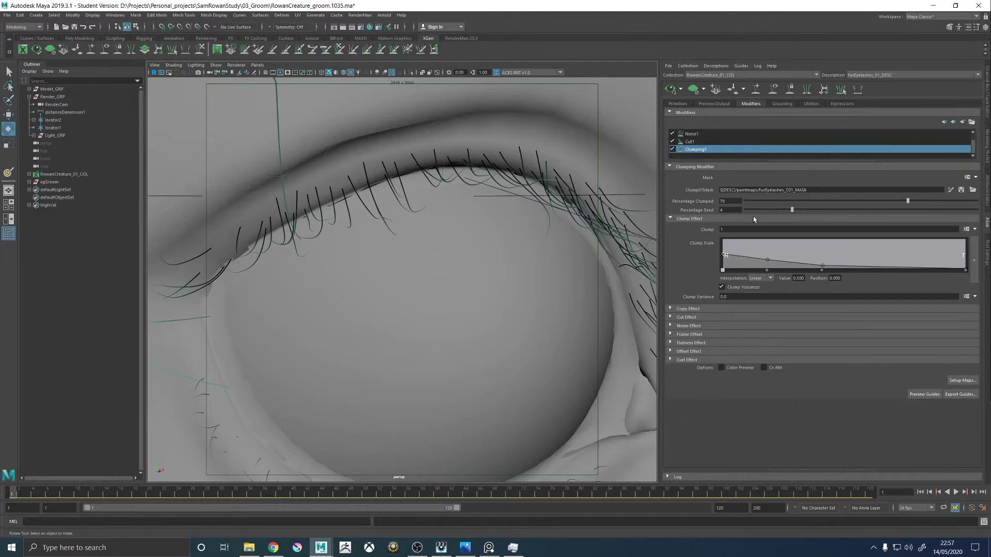
key(Return)
alt+middle_drag(502, 200, 459, 227)
alt+right_drag(459, 227, 258, 225)
alt+drag(289, 227, 562, 243)
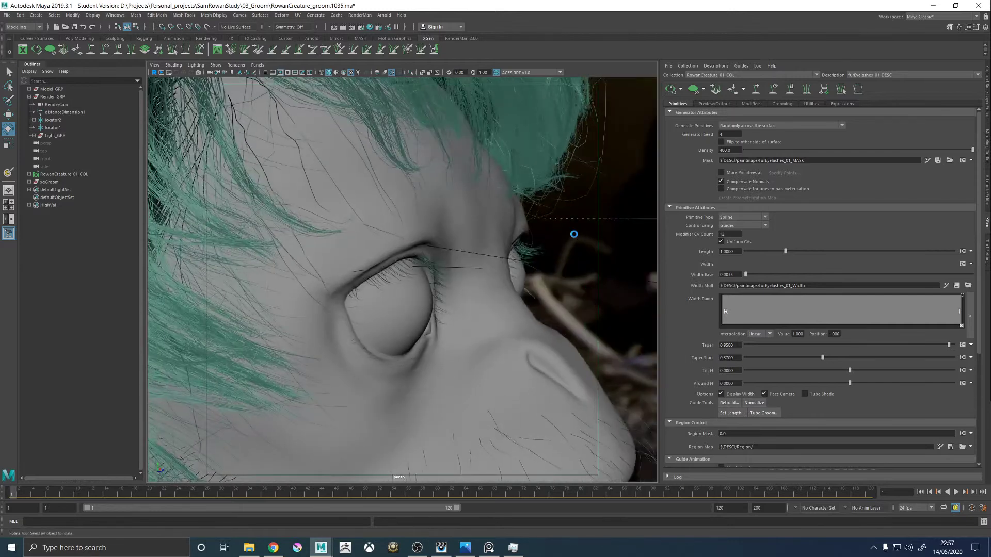
Save the scene, continuing past the student version notice, and frame the face in a three-quarter close-up for rendering.
key(ctrl+s)
click(475, 277)
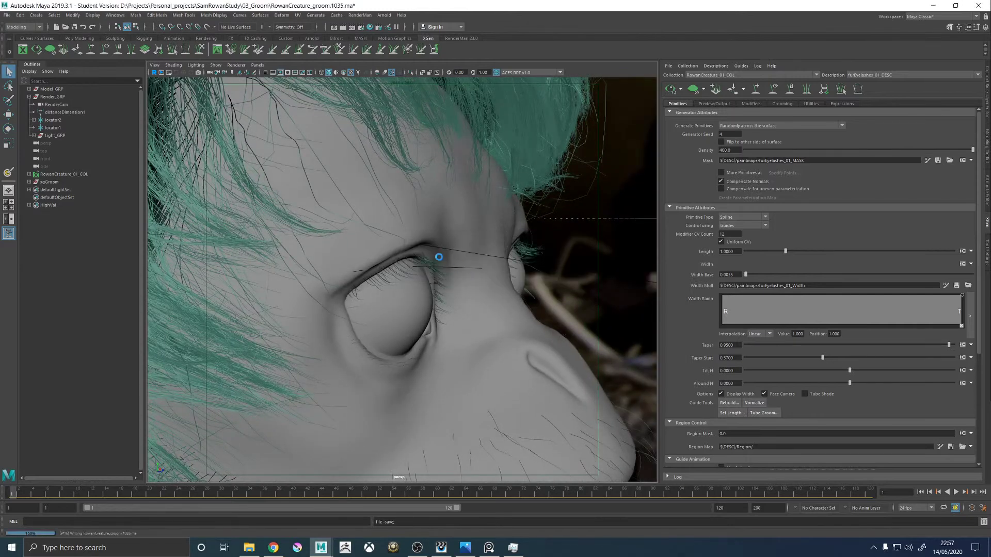
alt+drag(379, 272, 405, 270)
alt+right_drag(404, 270, 358, 259)
alt+middle_drag(357, 259, 324, 243)
alt+right_drag(324, 242, 369, 255)
alt+middle_drag(369, 255, 362, 247)
alt+right_drag(361, 246, 383, 250)
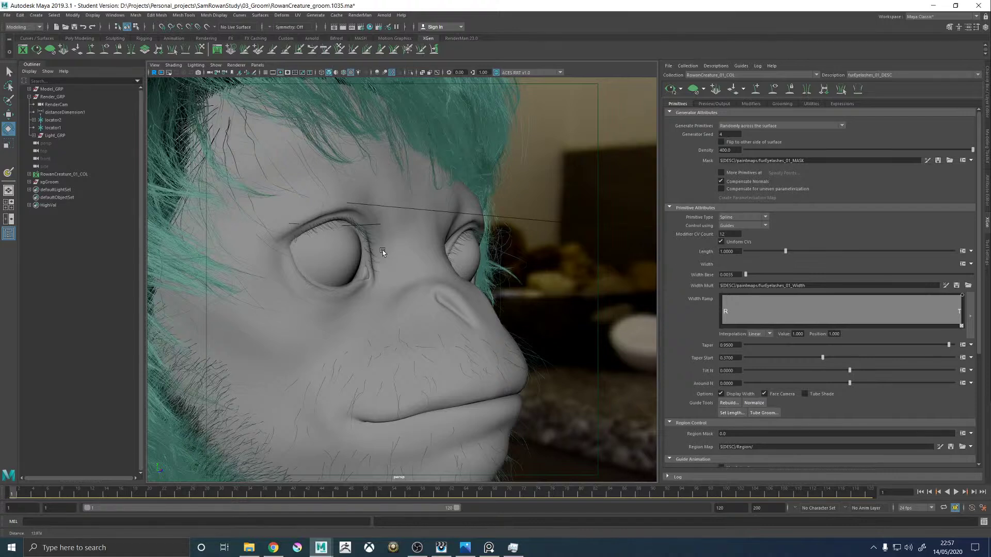
scroll(383, 249, up, 2)
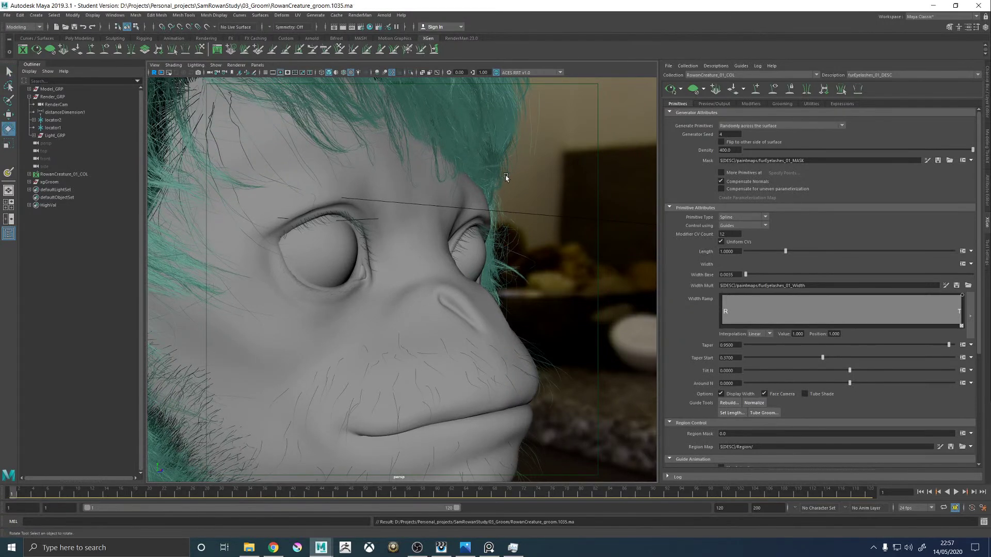
Start a RenderMan render of the perspective view and remove the old crop region so the full frame renders.
click(356, 16)
click(365, 28)
click(441, 547)
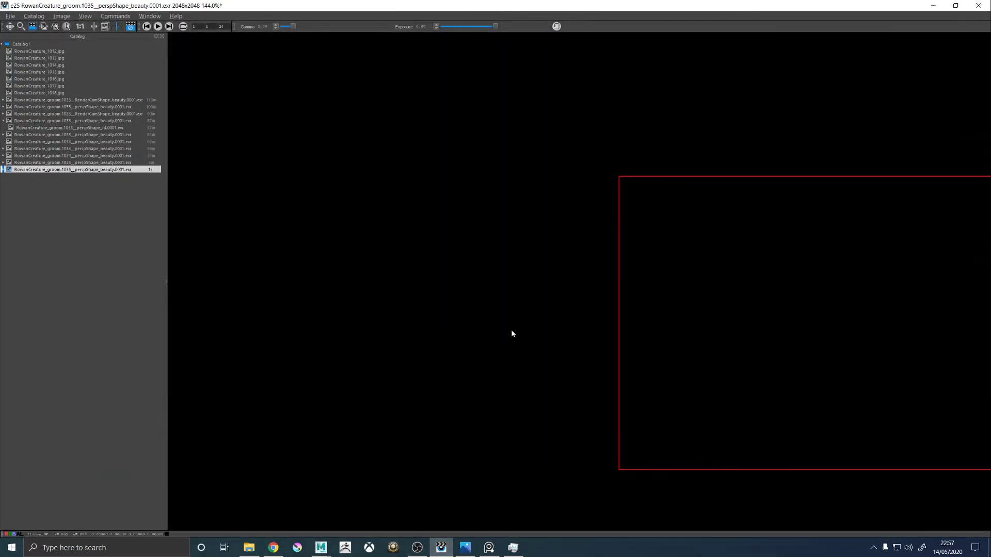
click(774, 255)
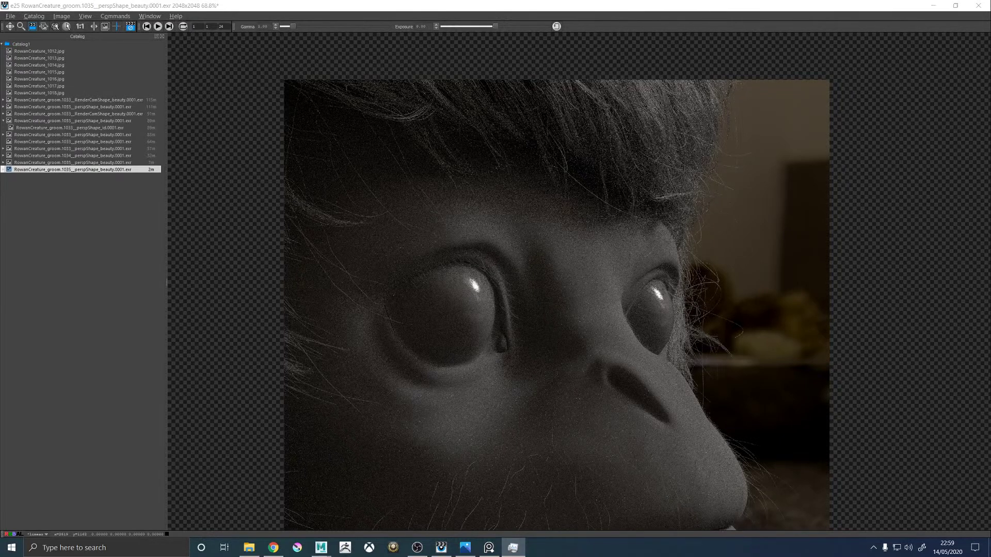
Draw a render crop region around the nearer eye and inspect its eyelashes up close.
scroll(492, 290, up, 1)
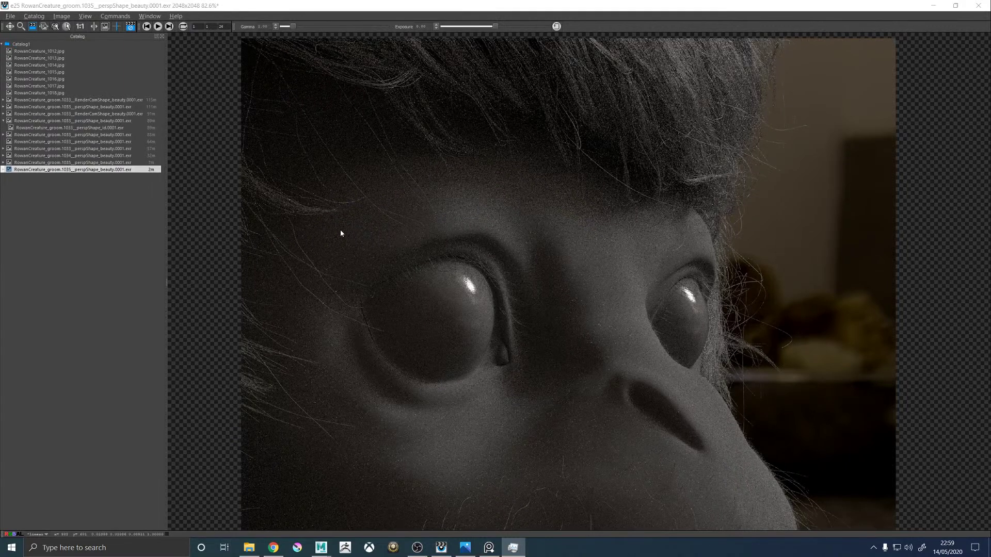
drag(342, 227, 392, 273)
drag(530, 388, 553, 397)
scroll(475, 278, up, 1)
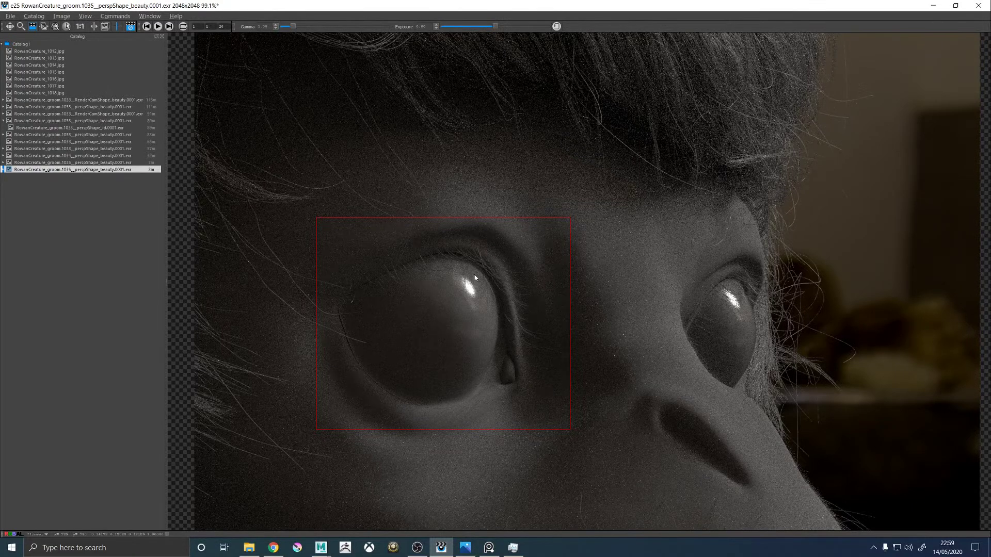
scroll(474, 275, up, 2)
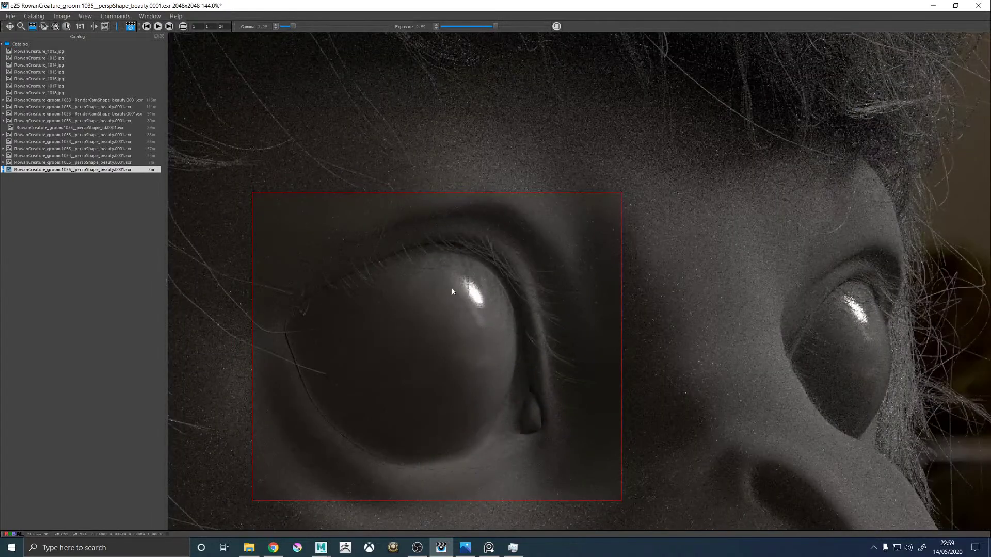
scroll(452, 291, down, 2)
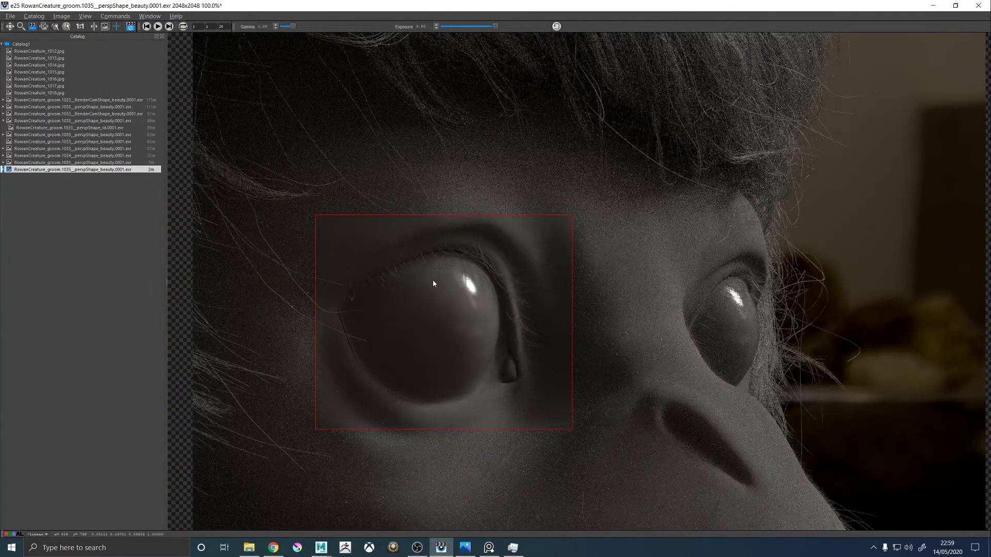
Move the crop region onto the farther eye, inspect its lashes up close, and review the whole face.
drag(433, 283, 740, 319)
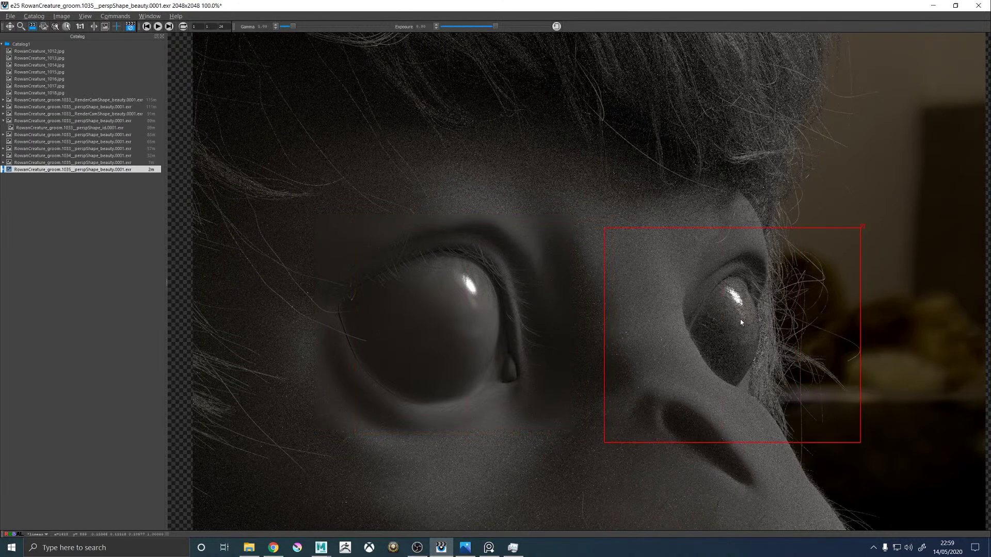
scroll(755, 288, up, 2)
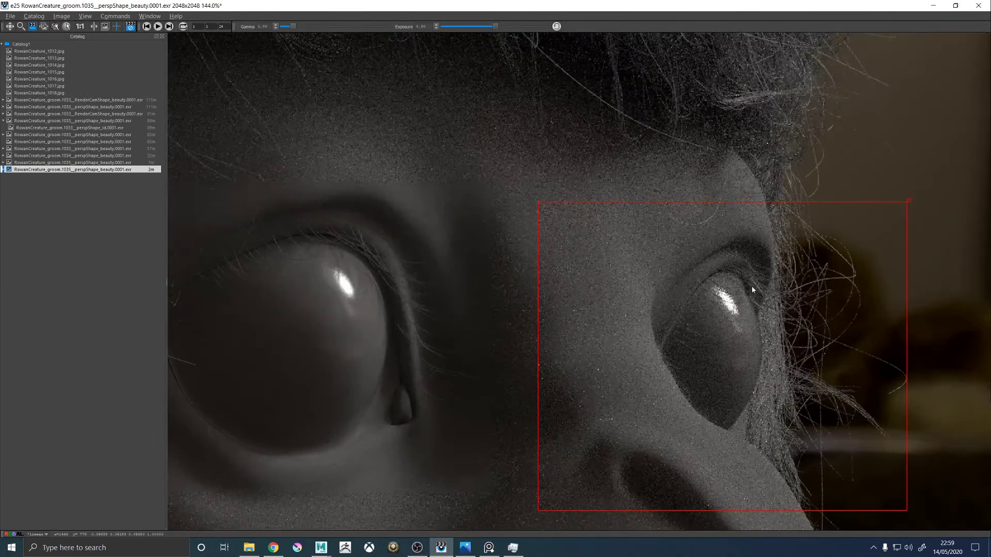
scroll(748, 277, up, 2)
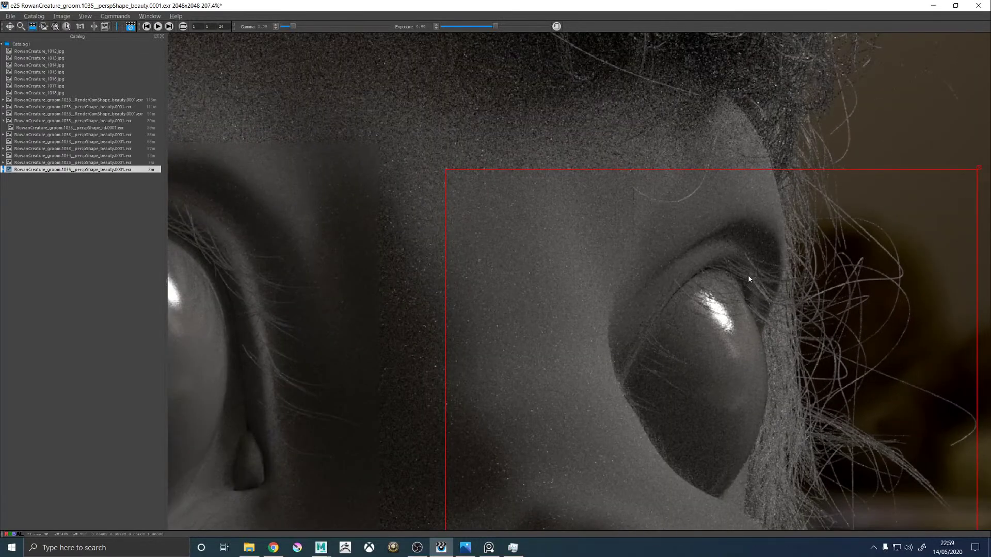
scroll(748, 279, down, 5)
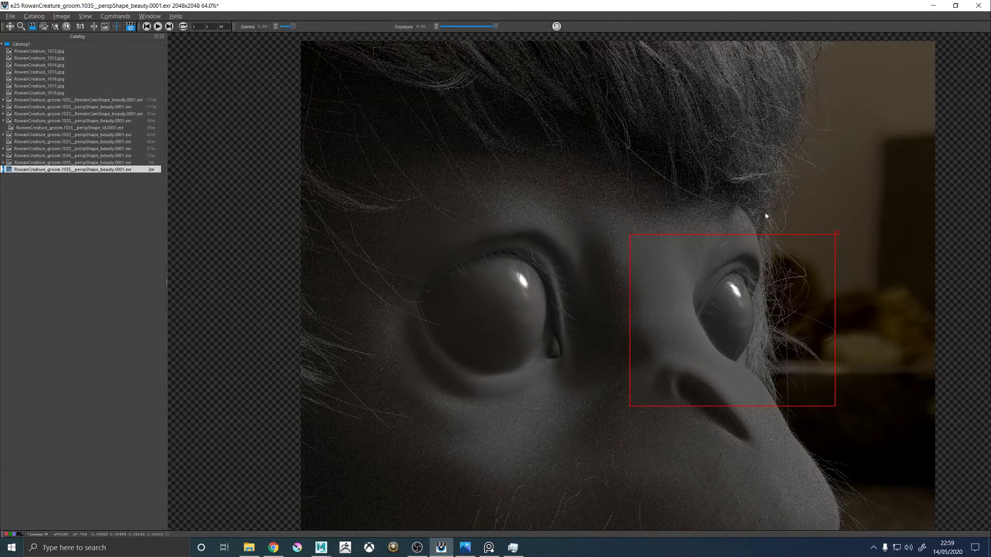
scroll(738, 276, down, 1)
middle_drag(794, 287, 702, 156)
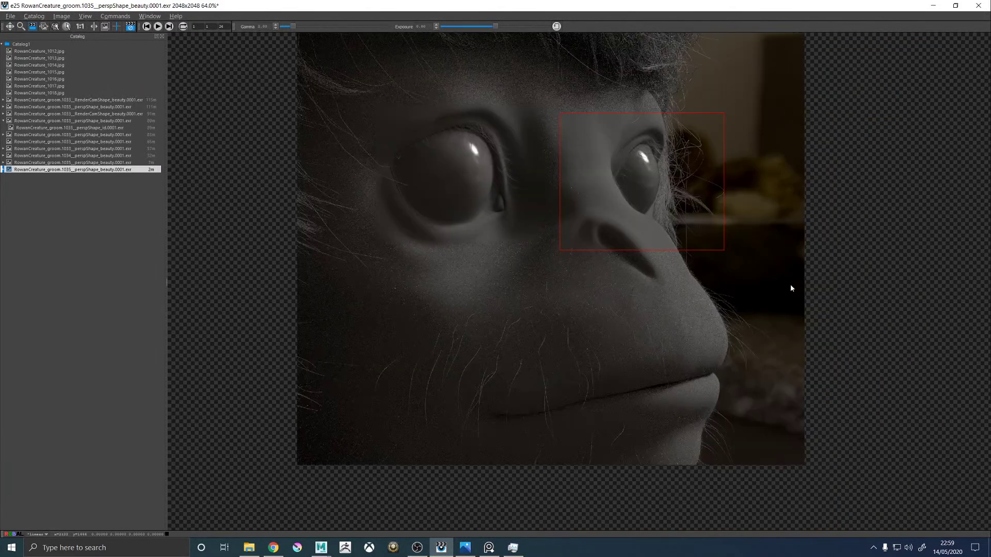
middle_drag(756, 231, 770, 315)
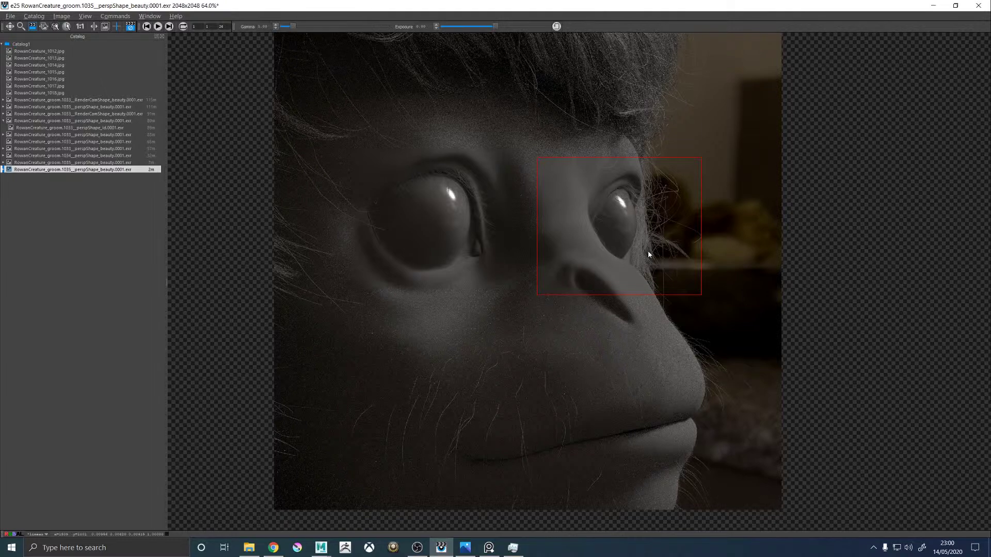
Check the CPU load of the render in Task Manager and return to the render window.
key(ctrl+shift+Escape)
drag(762, 72, 517, 76)
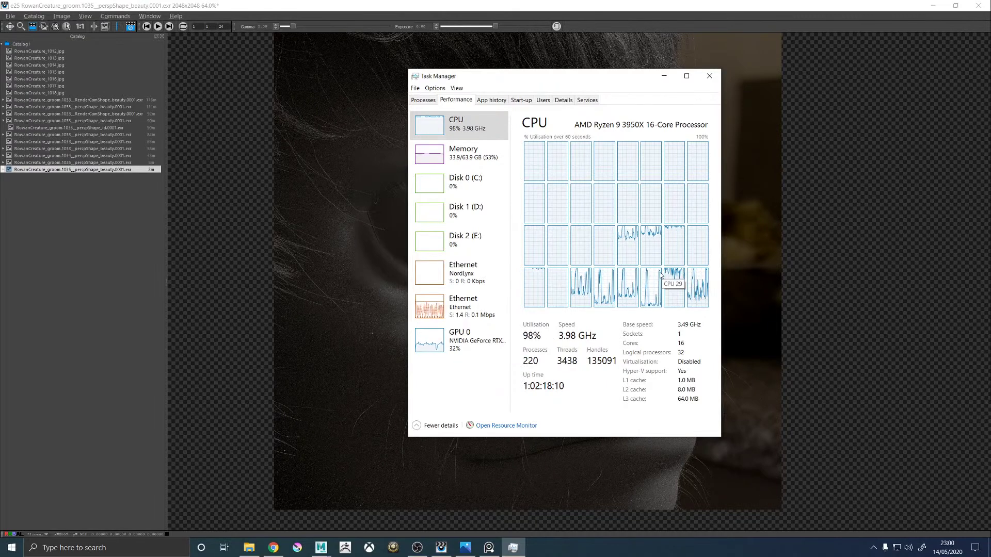
click(526, 58)
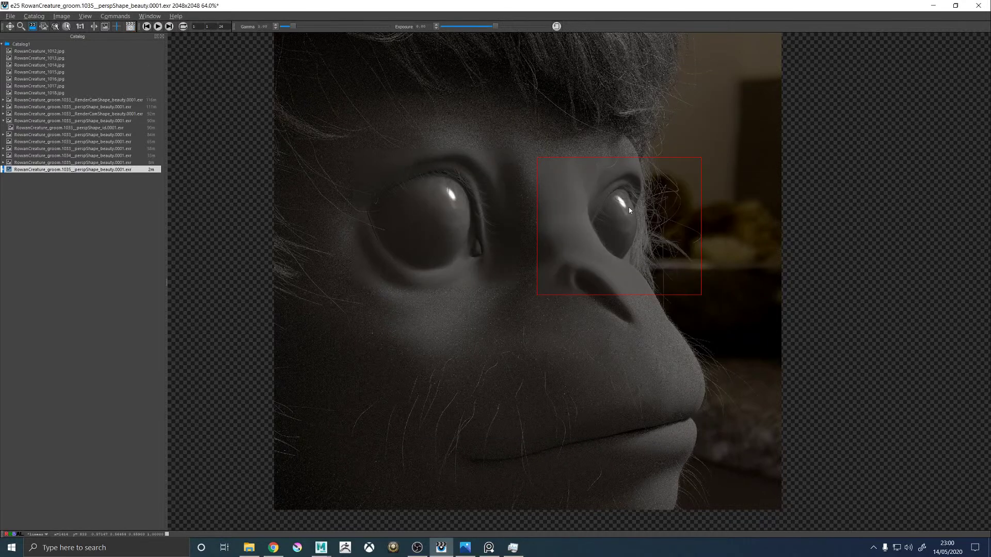
Clear the render crop region and minimize the render window and Task Manager to return to Maya.
click(703, 156)
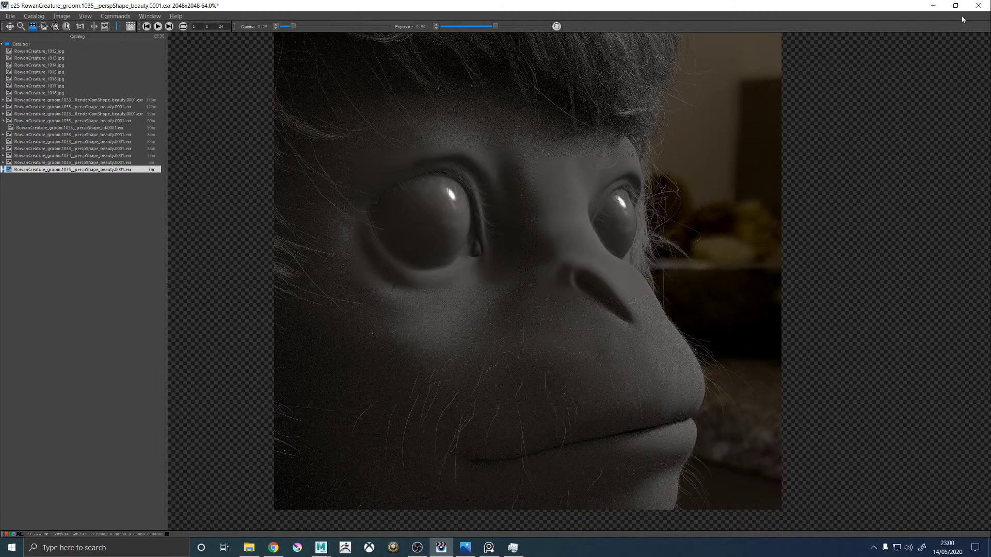
click(933, 5)
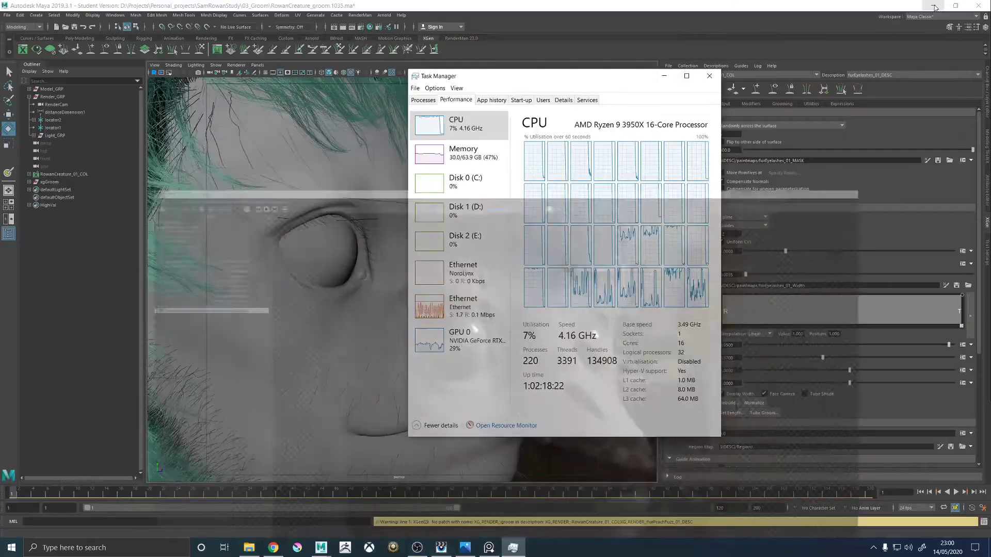
click(664, 76)
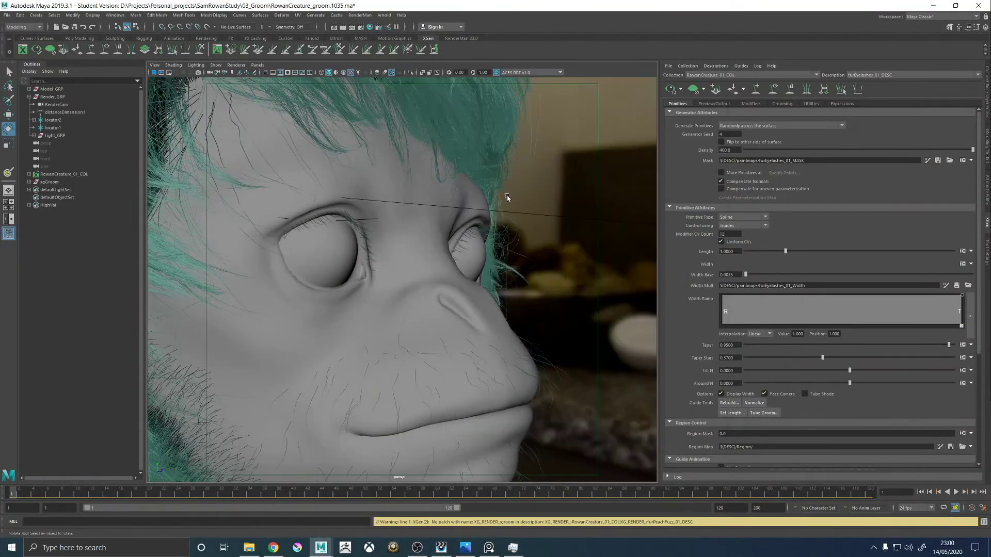
View the whole head and upper body from the front through the perspective camera.
alt+drag(468, 177, 528, 213)
scroll(529, 214, down, 6)
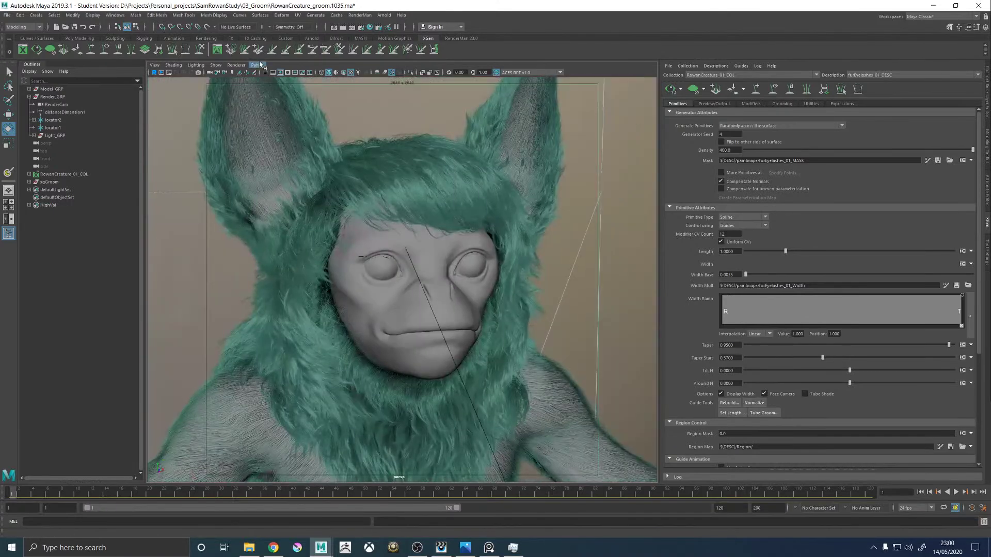
click(258, 66)
mouse_move(278, 72)
click(348, 81)
Close the reference photo viewer, the PureRef board and the Hair folder window.
click(465, 547)
click(846, 68)
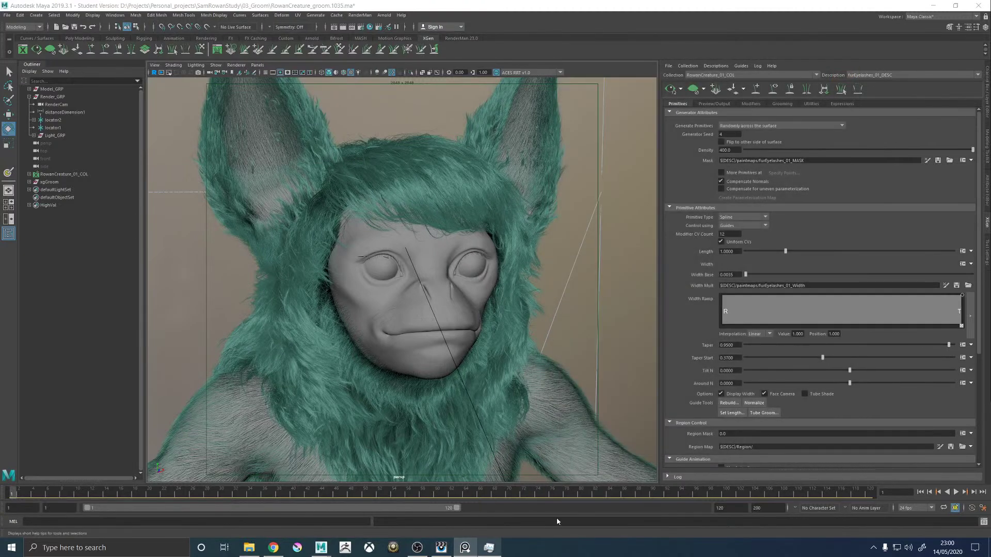
right_click(464, 548)
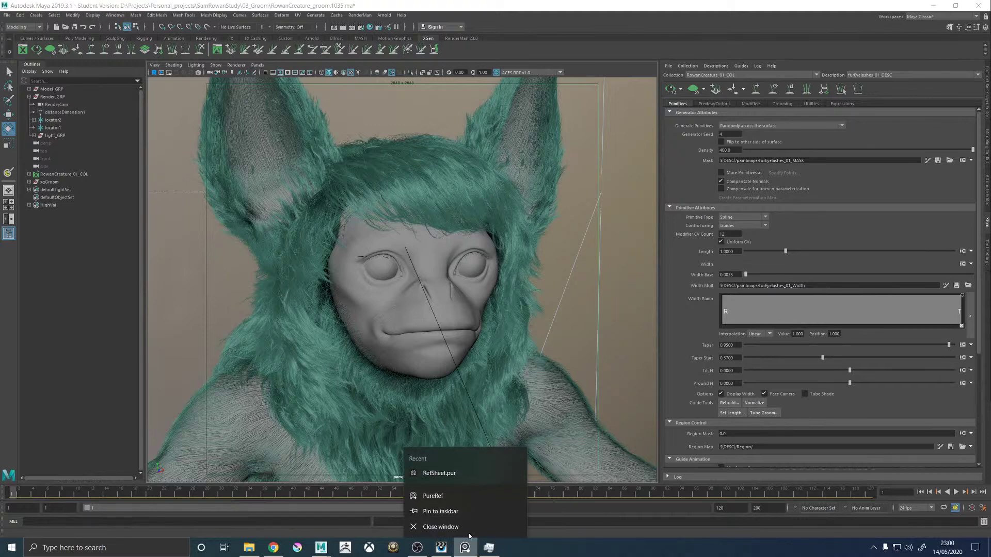
click(451, 528)
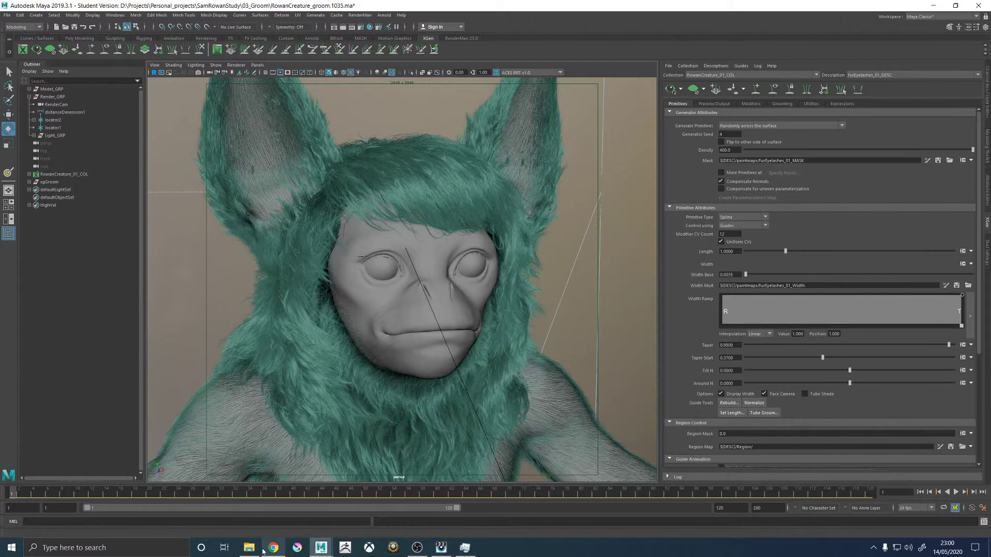
mouse_move(263, 551)
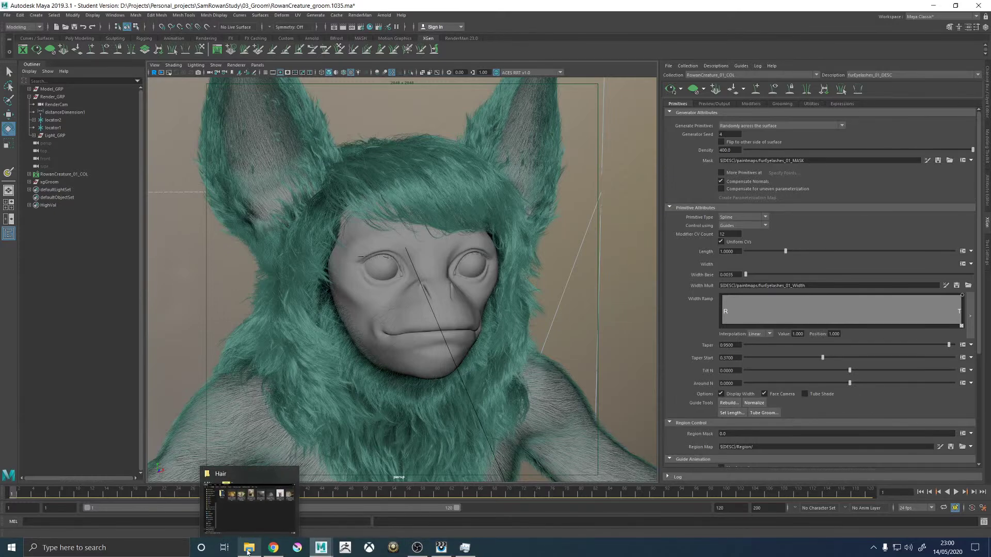
right_click(243, 547)
click(242, 529)
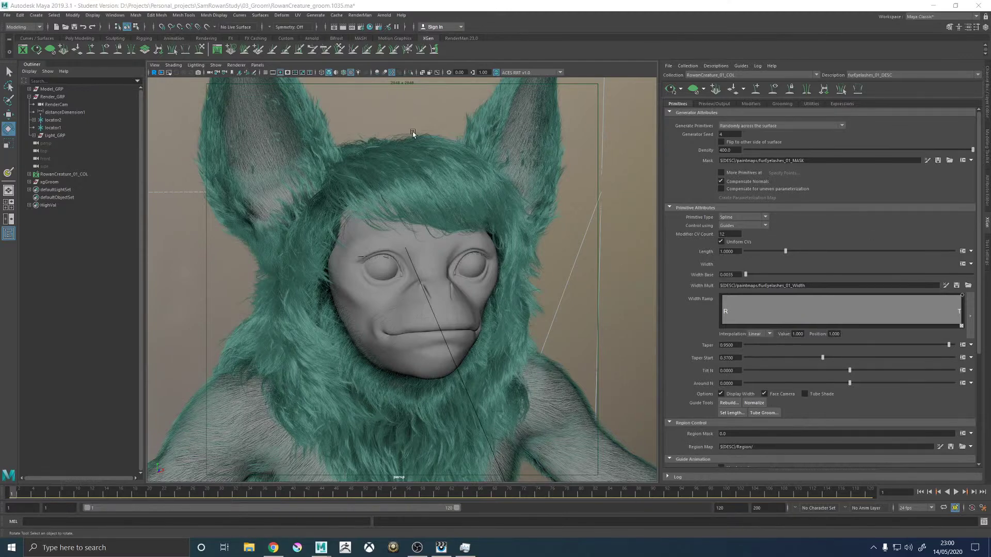
Check the full groom from further back and save the scene RowanCreature_groom.1035.ma, continuing past the student version notice.
click(527, 259)
alt+drag(527, 260, 550, 269)
alt+right_drag(549, 270, 498, 227)
alt+middle_drag(498, 227, 507, 254)
alt+right_drag(507, 255, 563, 268)
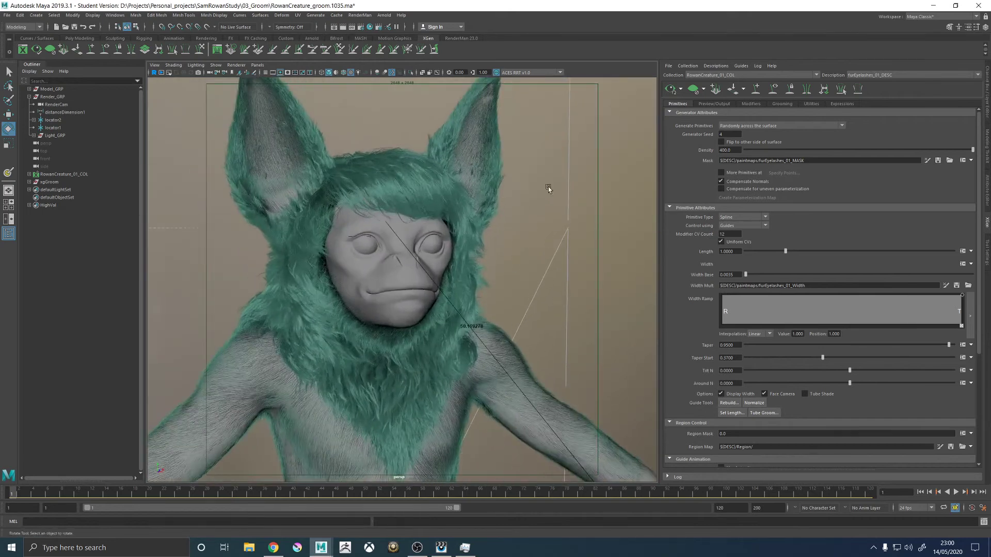
key(ctrl+s)
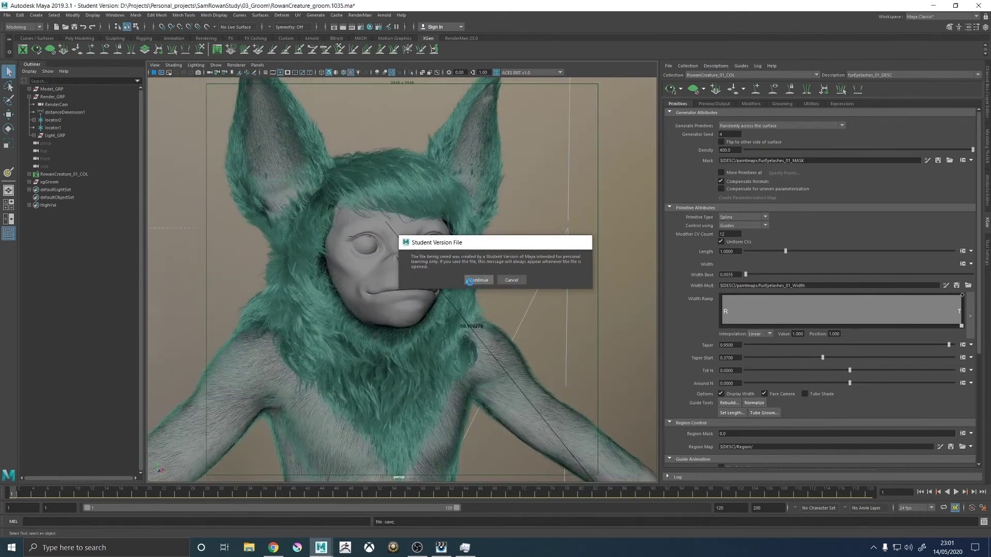
click(470, 281)
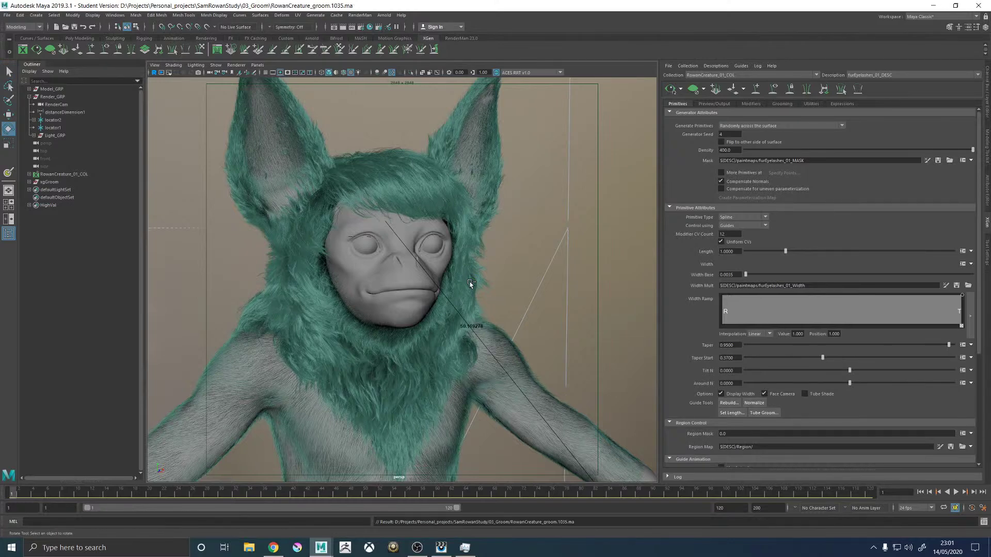